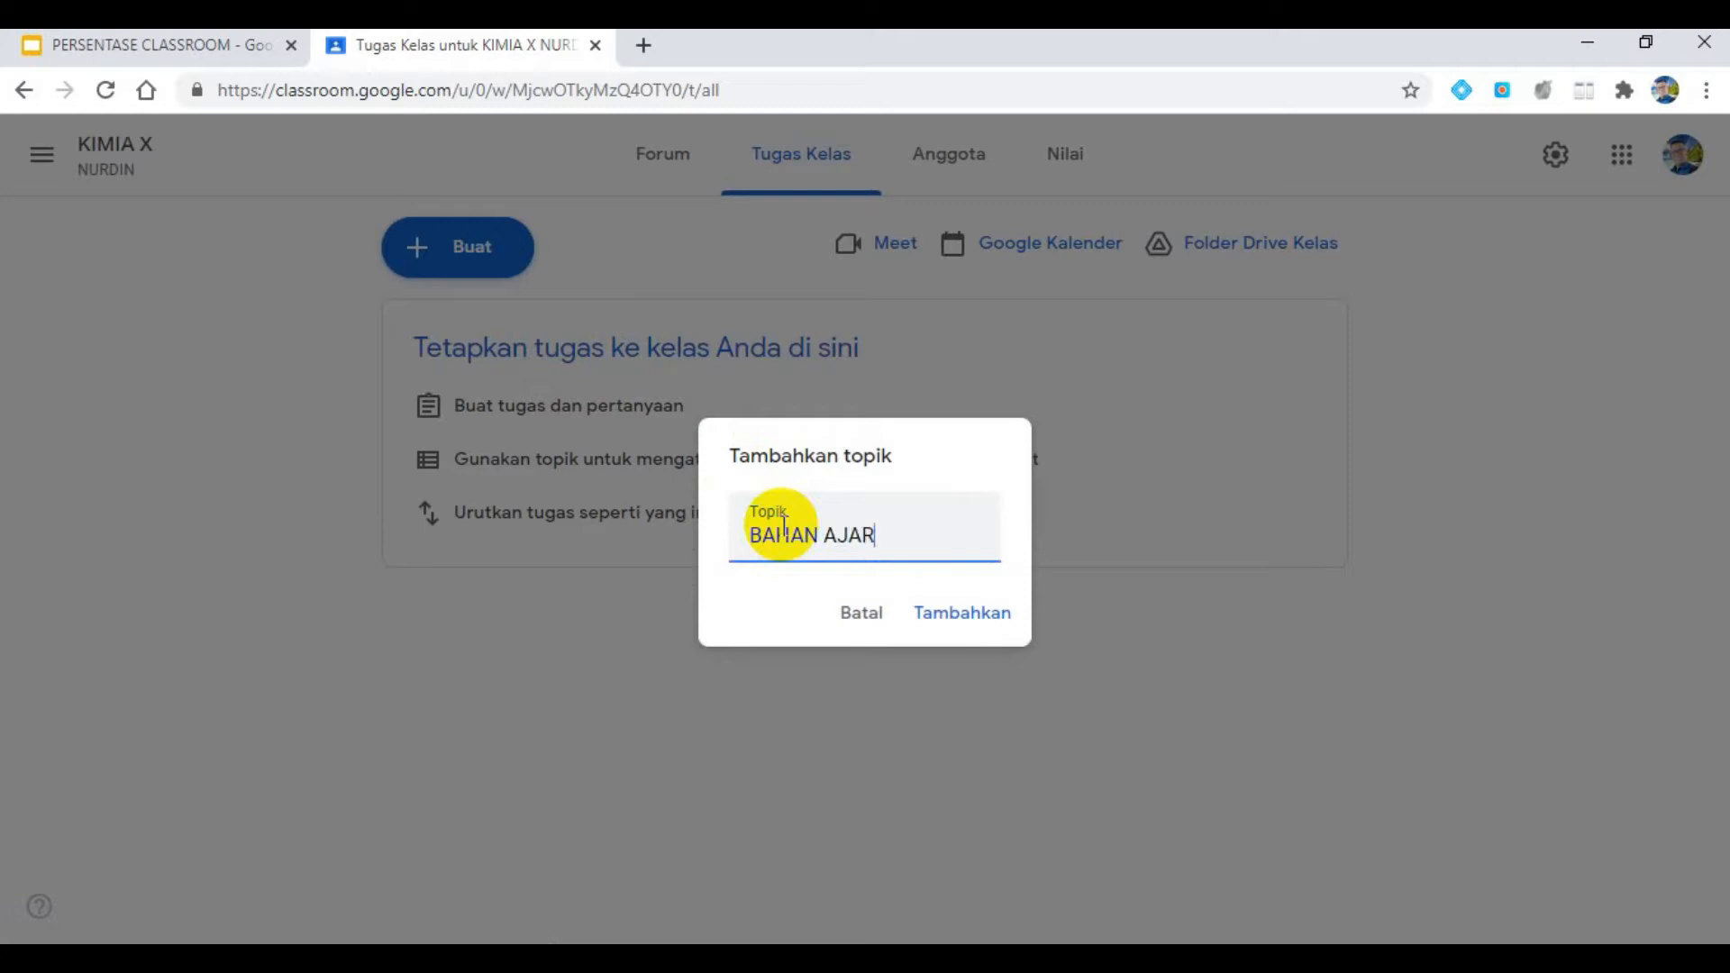
- Add the topic BAHAN AJAR to the class, and check the requirements on slide 4 of the PERSENTASE CLASSROOM presentation
{"action": "left_click", "coordinate": [937, 613]}
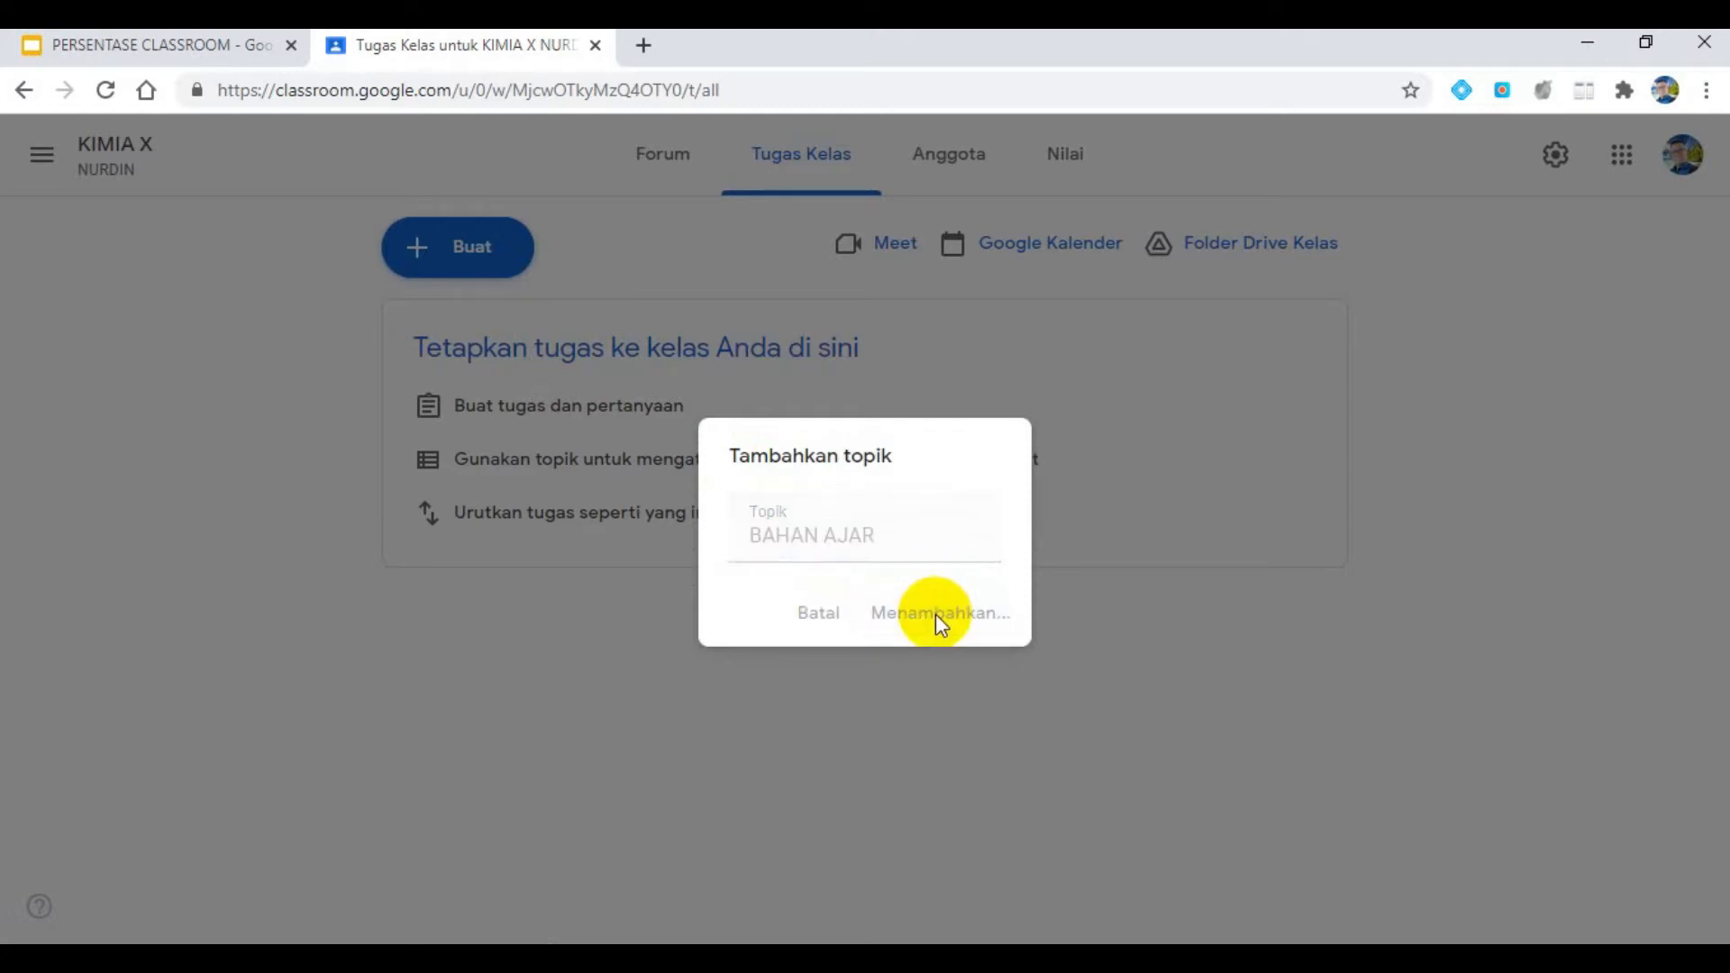
{"action": "left_click", "coordinate": [221, 43]}
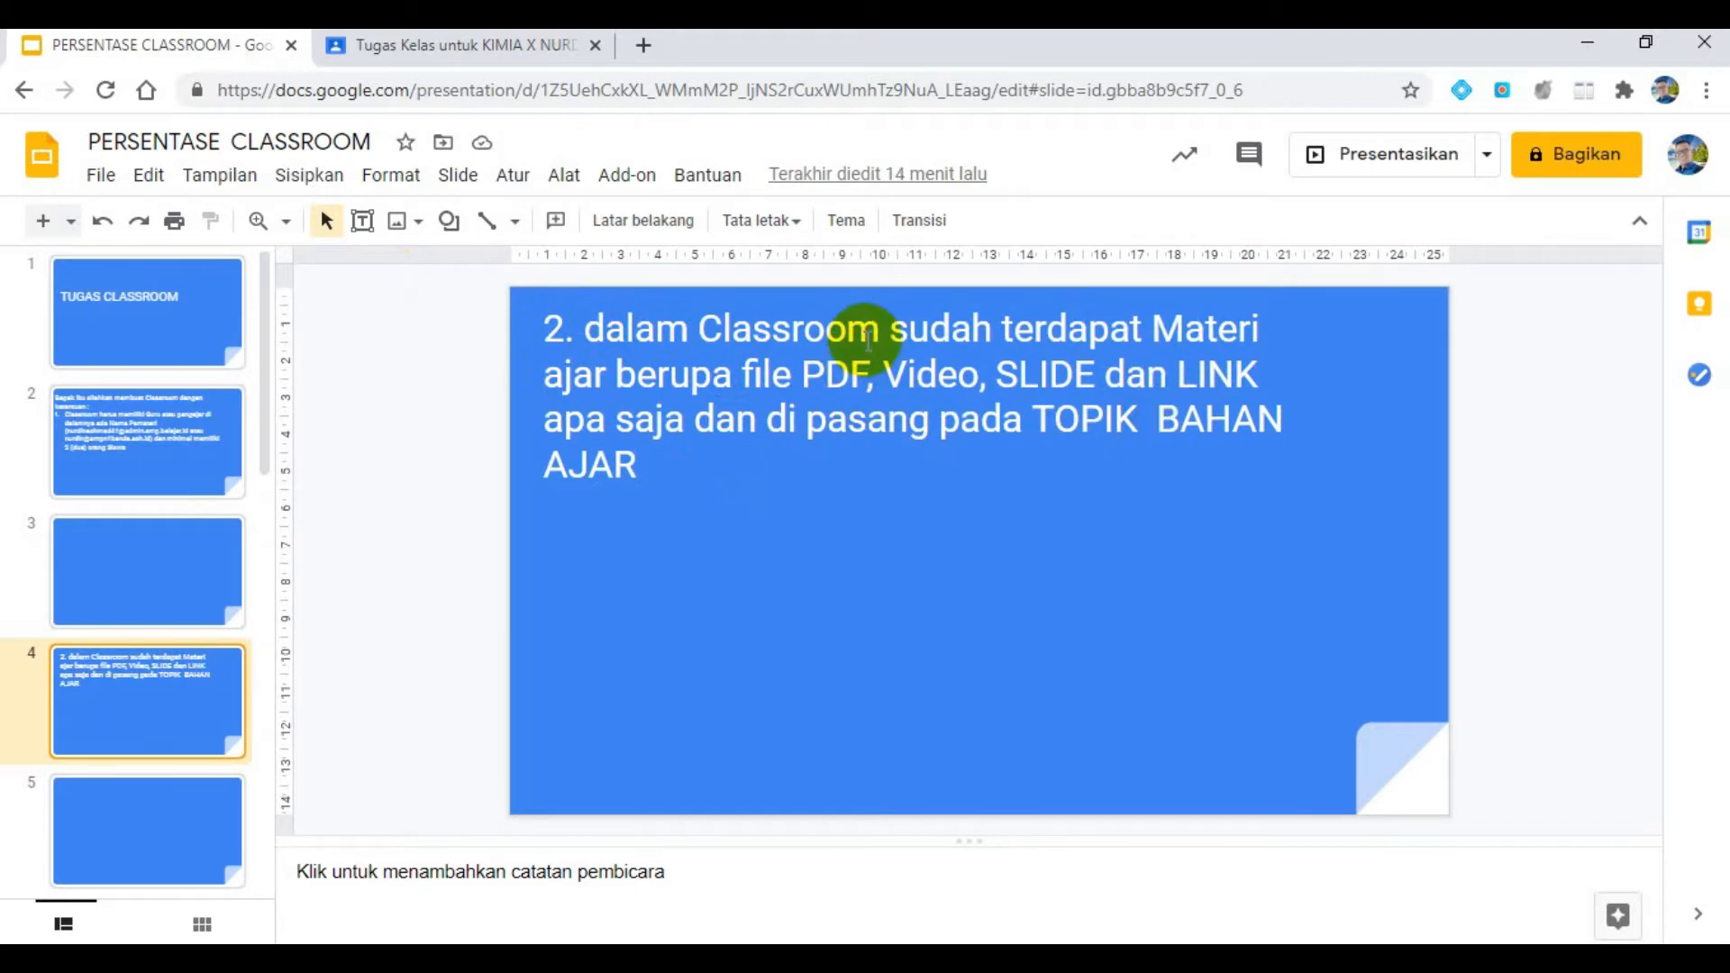
{"action": "left_click", "coordinate": [515, 58]}
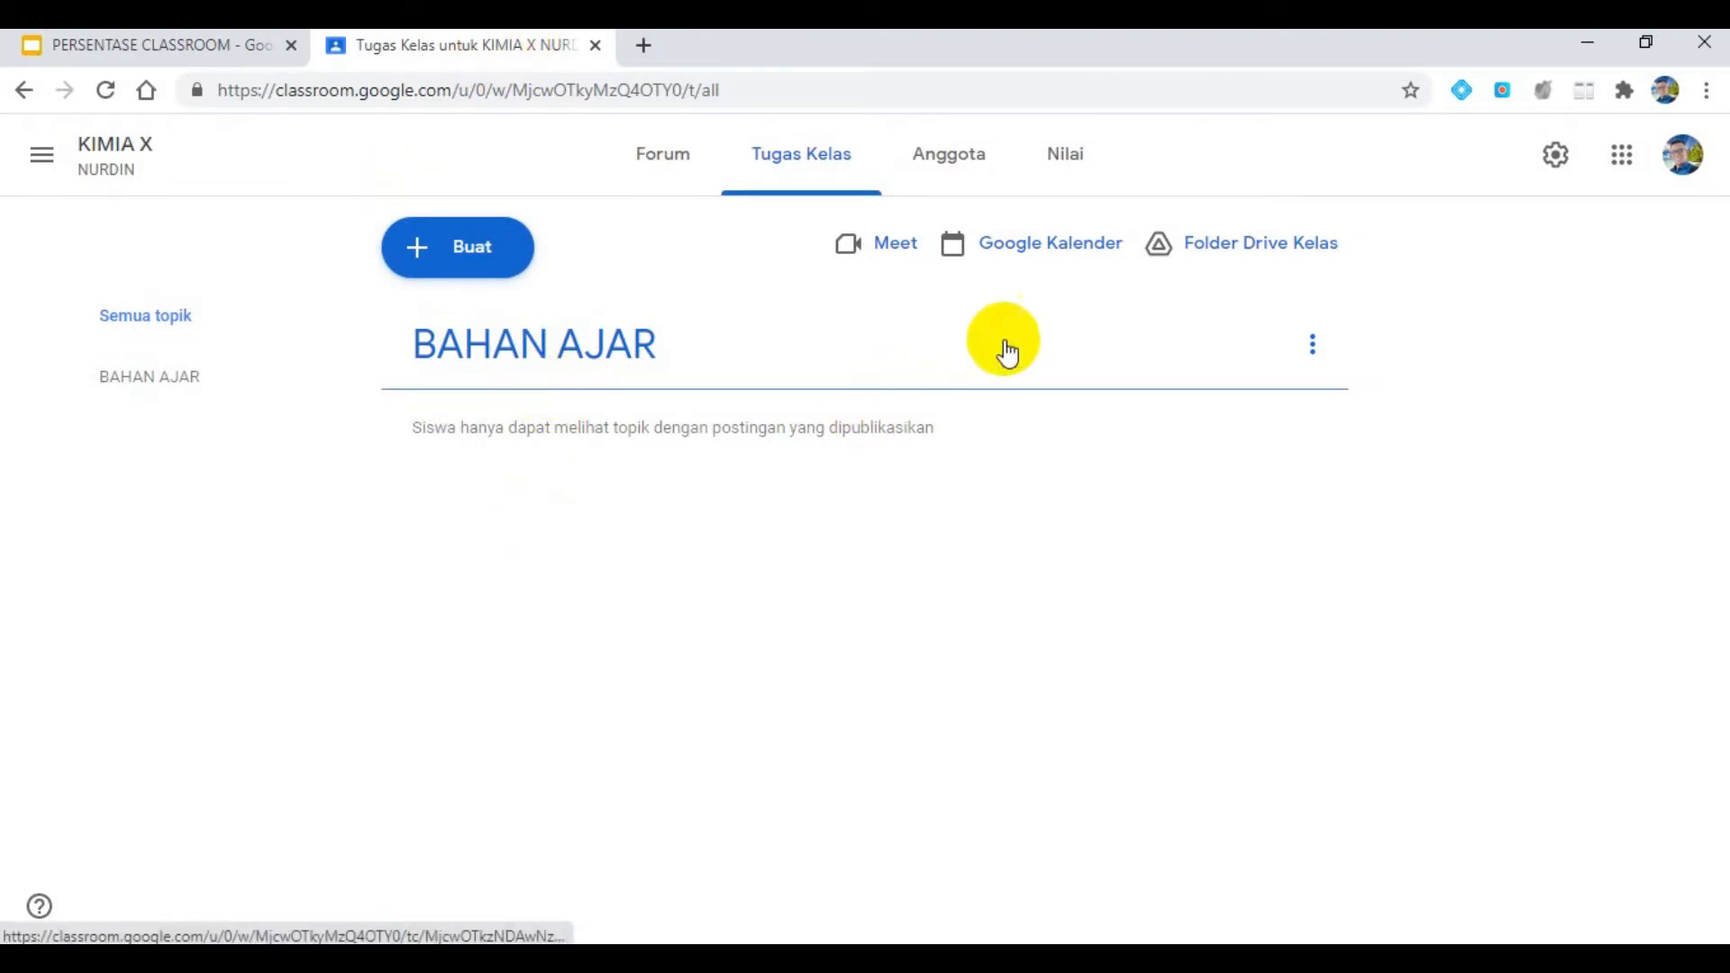
- Start a new material post in the class and recheck the required file types in the PERSENTASE CLASSROOM presentation
{"action": "left_click", "coordinate": [448, 251]}
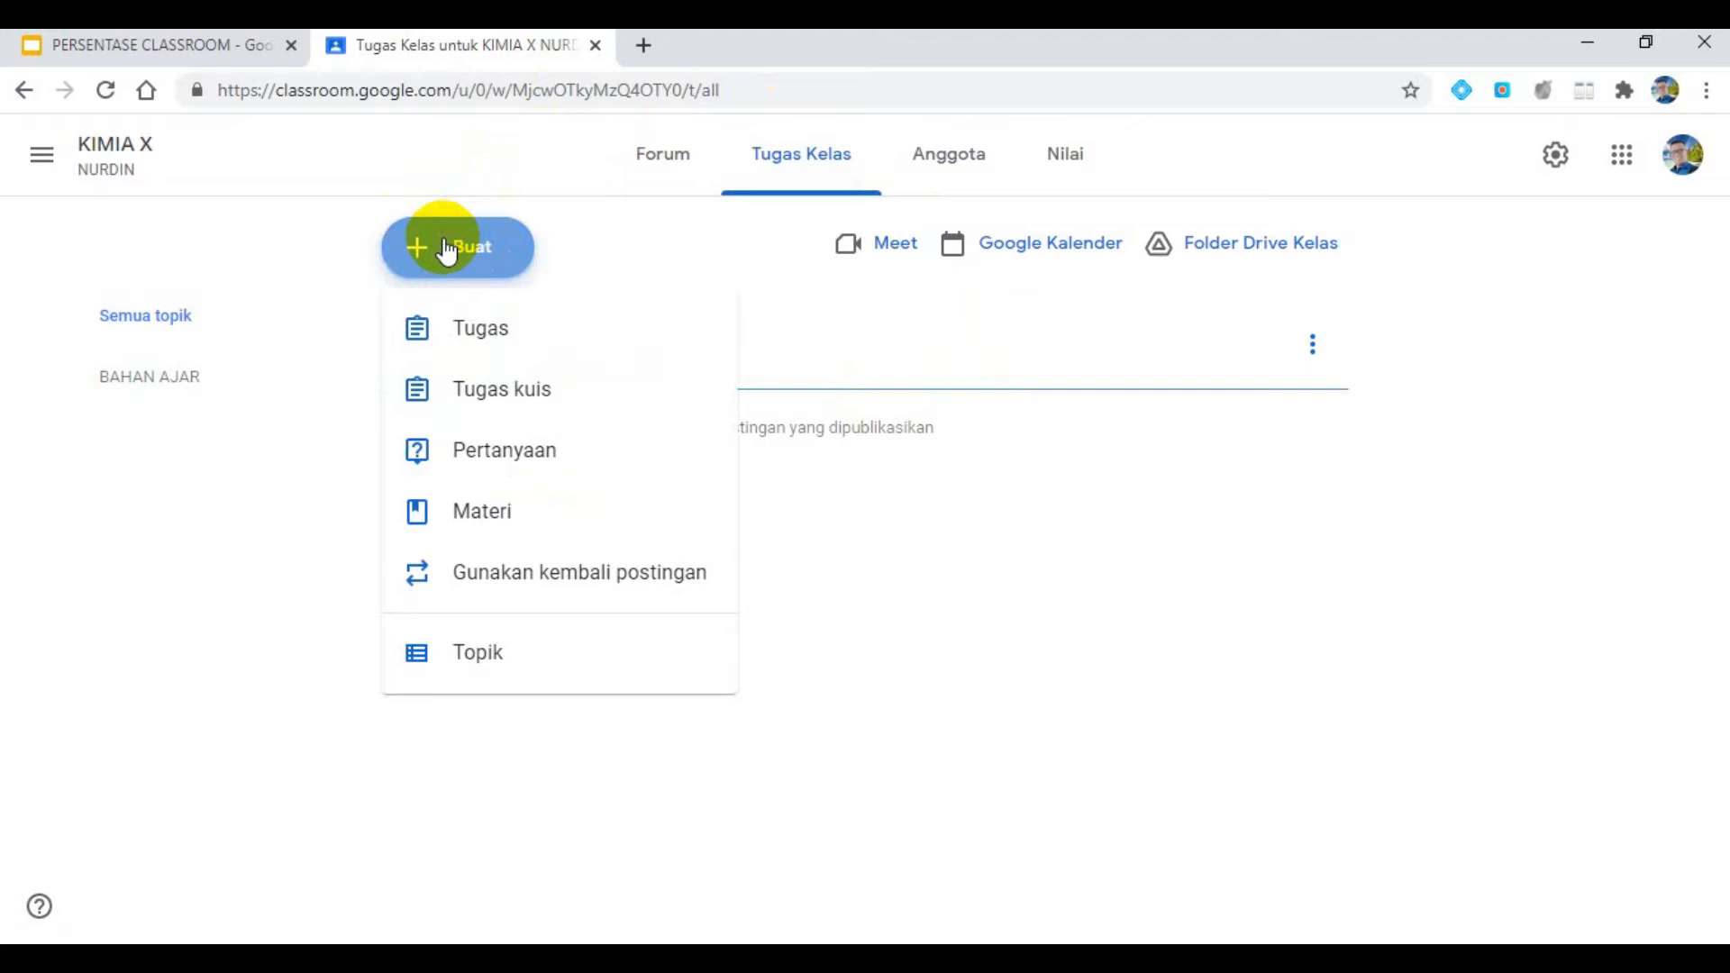
{"action": "left_click", "coordinate": [500, 510]}
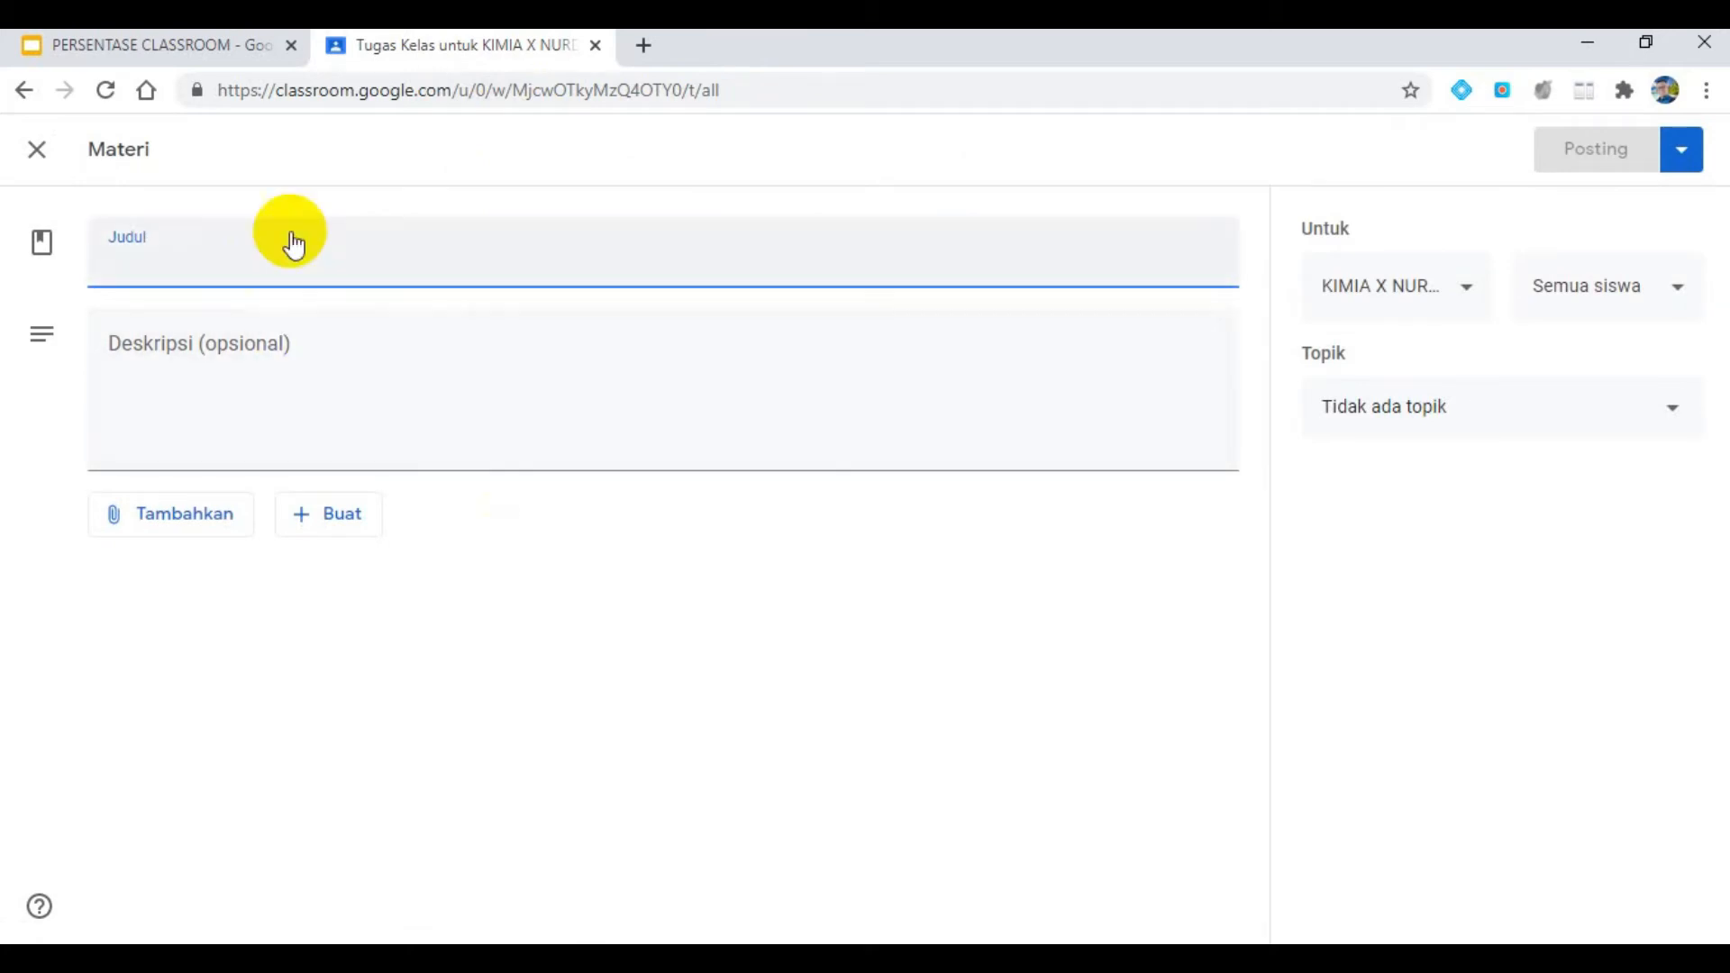
{"action": "left_click", "coordinate": [234, 41]}
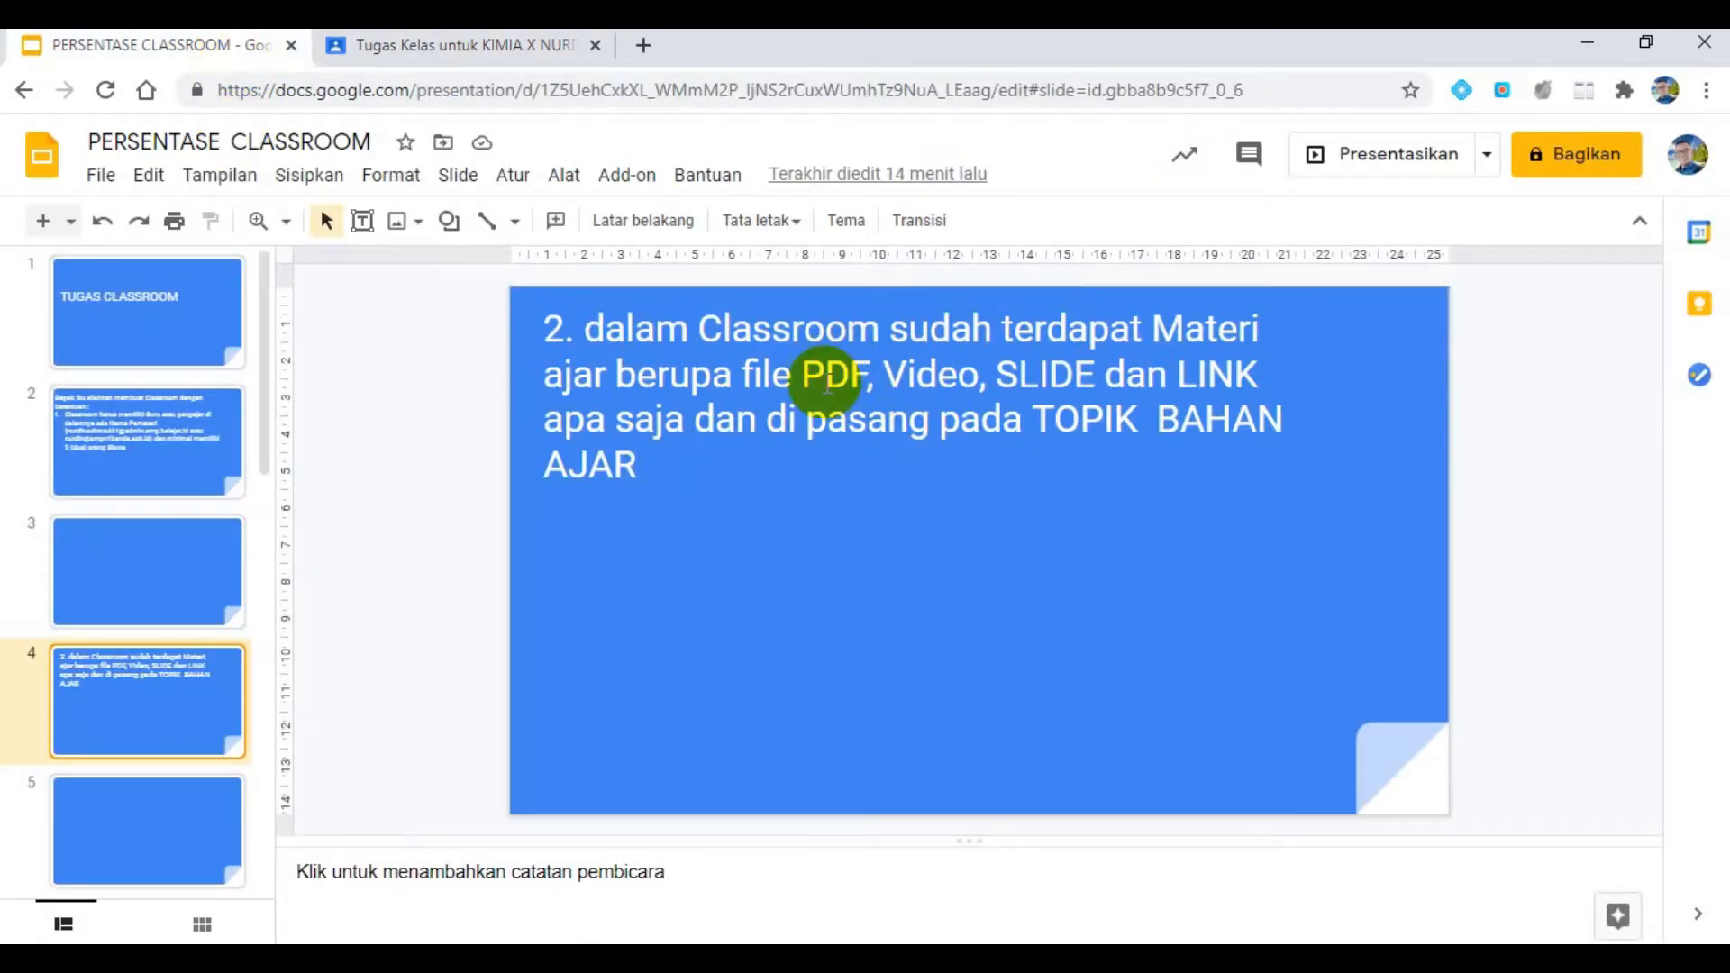
{"action": "left_click", "coordinate": [523, 54]}
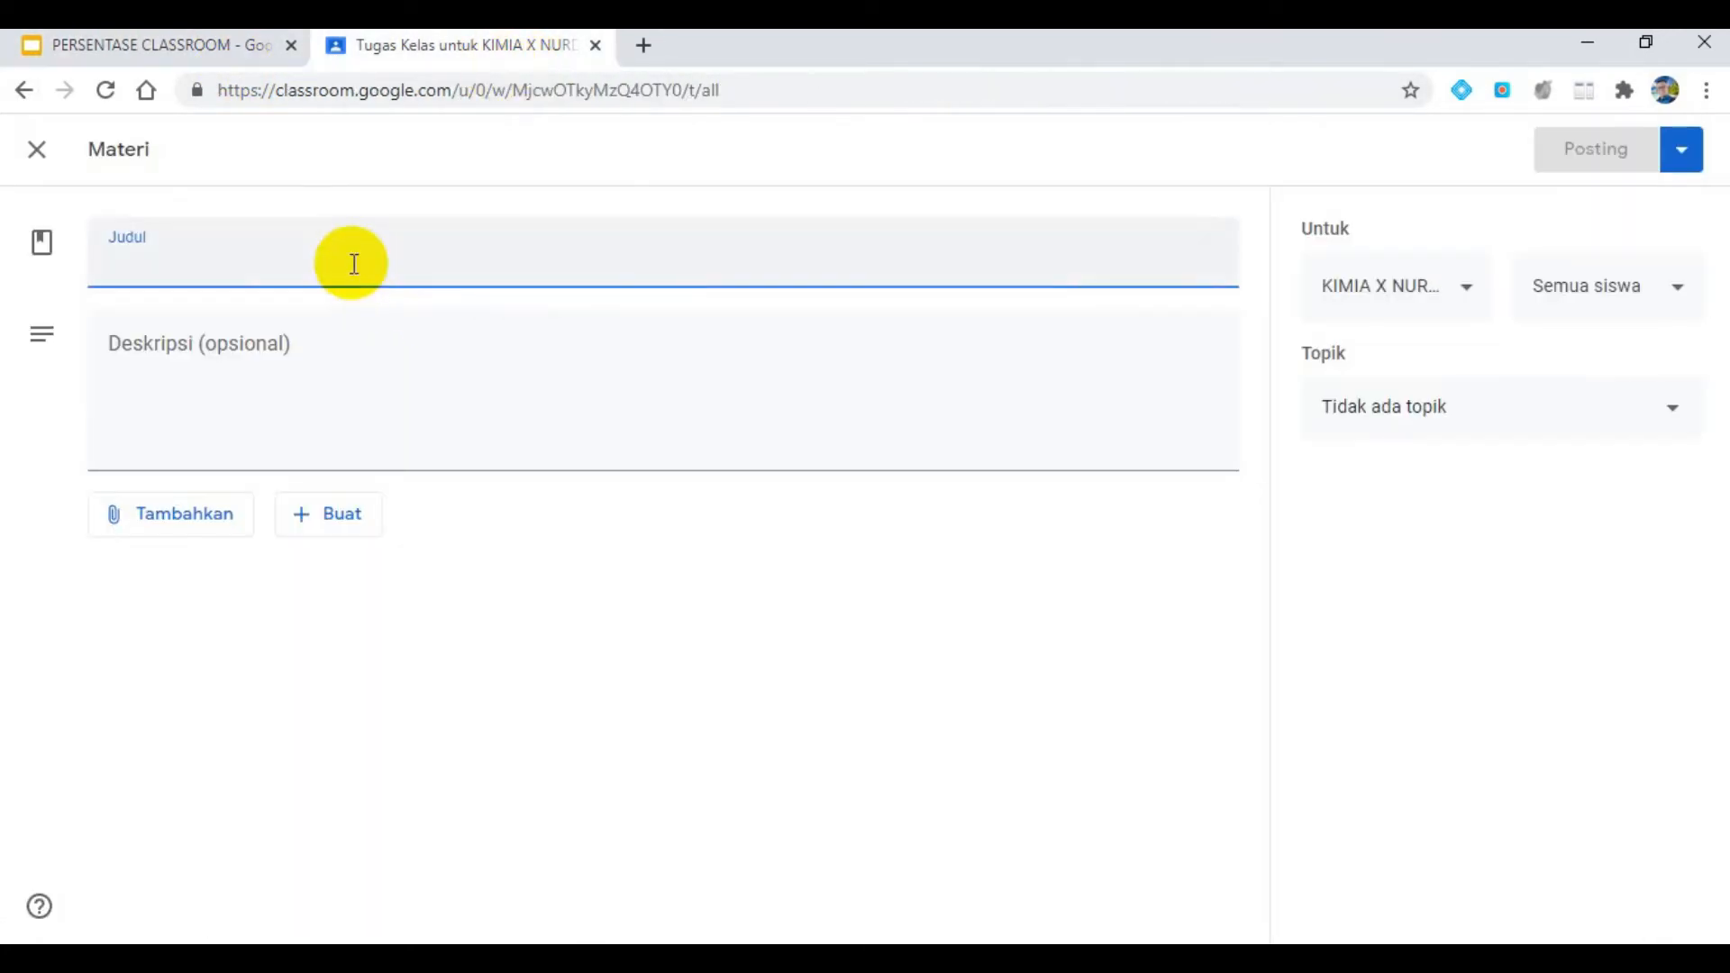
- Title the material KD3.1 and enter "Djeas diskripsi" as its description
{"action": "left_click", "coordinate": [354, 263]}
{"action": "type", "text": "KD3,2"}
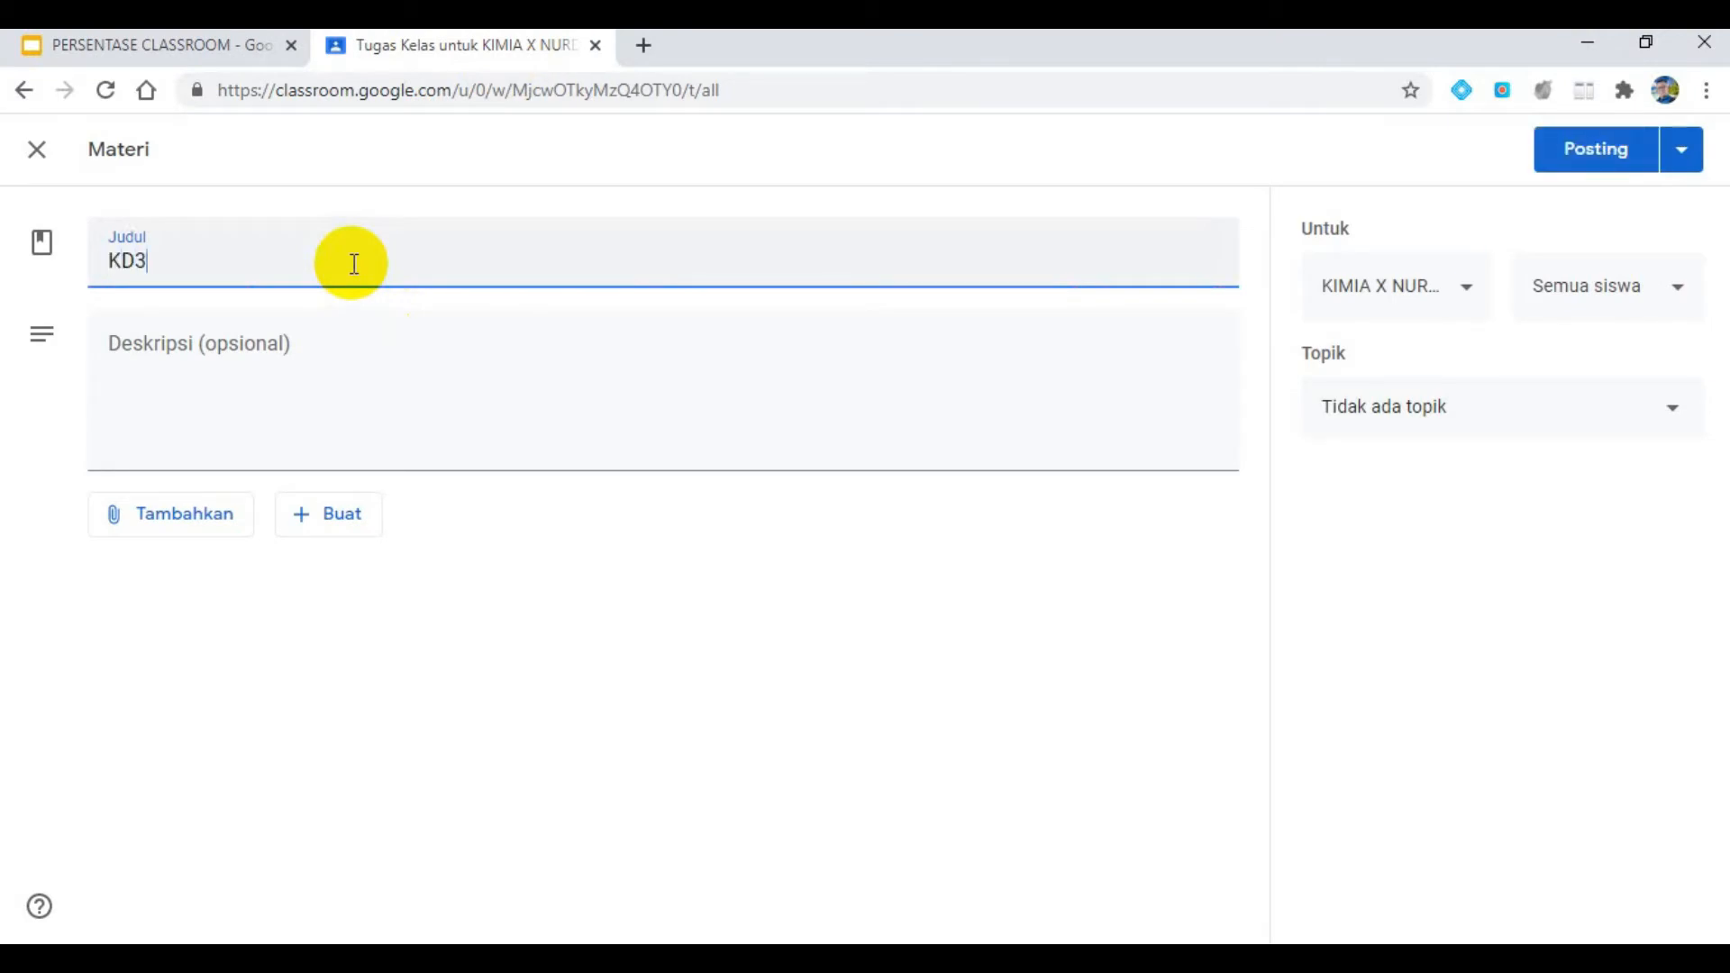
{"action": "left_click", "coordinate": [126, 339]}
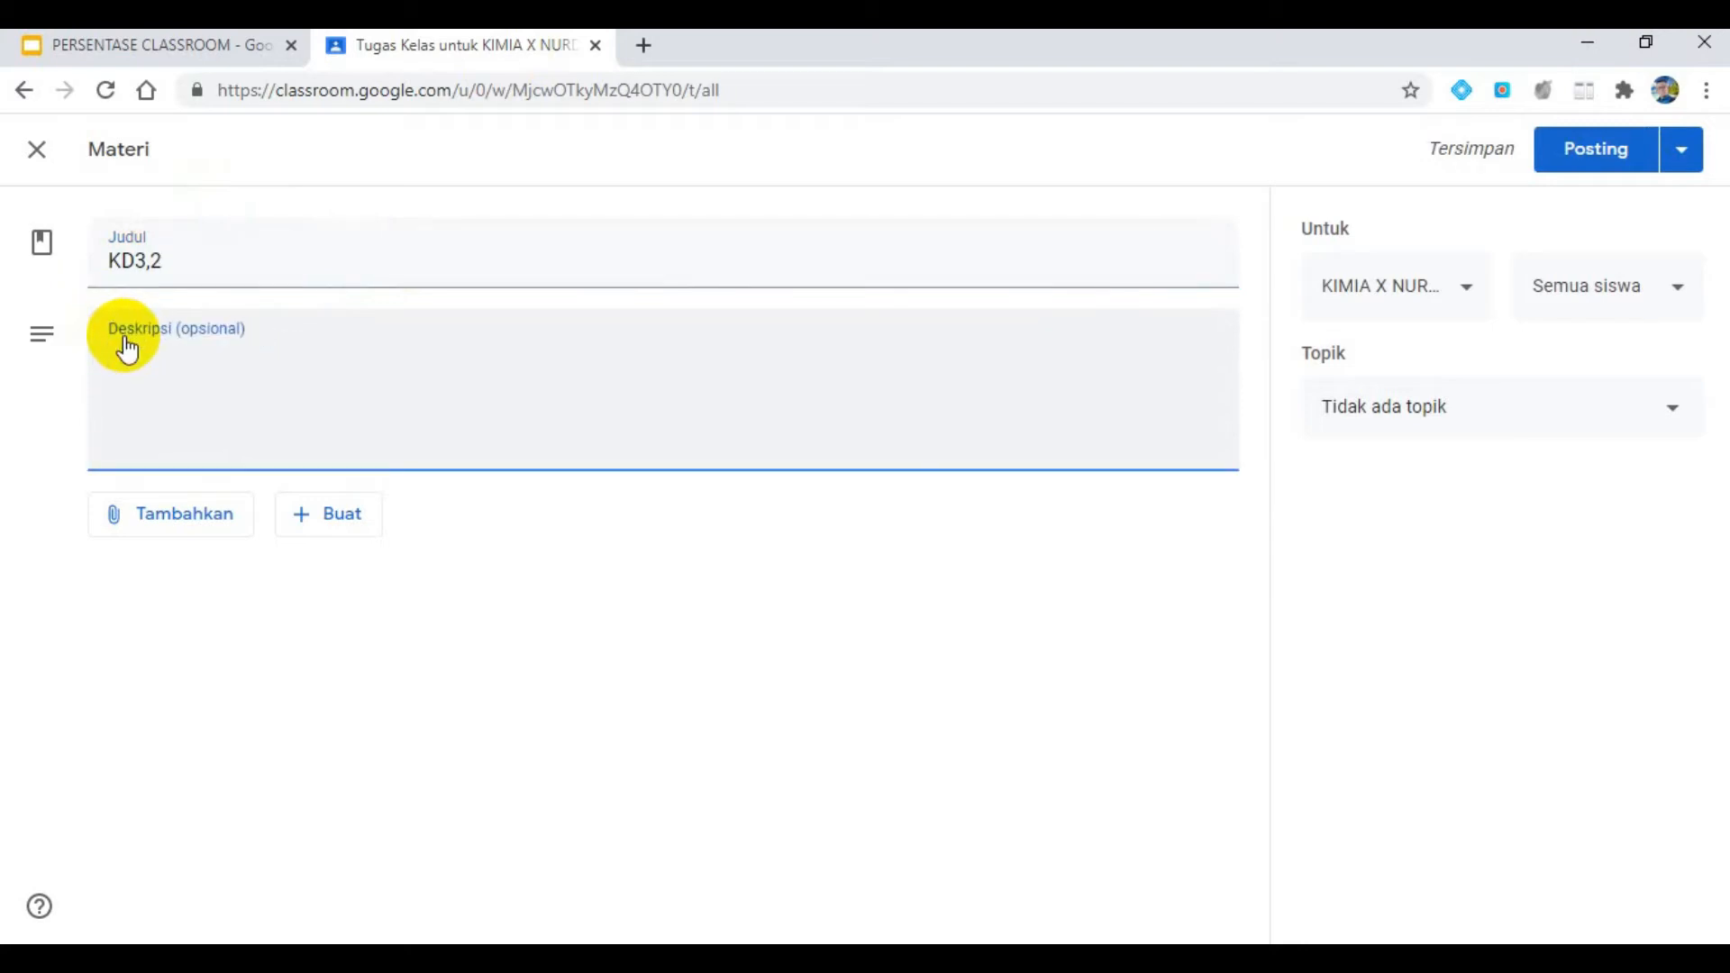
{"action": "left_click_drag", "start_coordinate": [149, 261], "coordinate": [165, 268]}
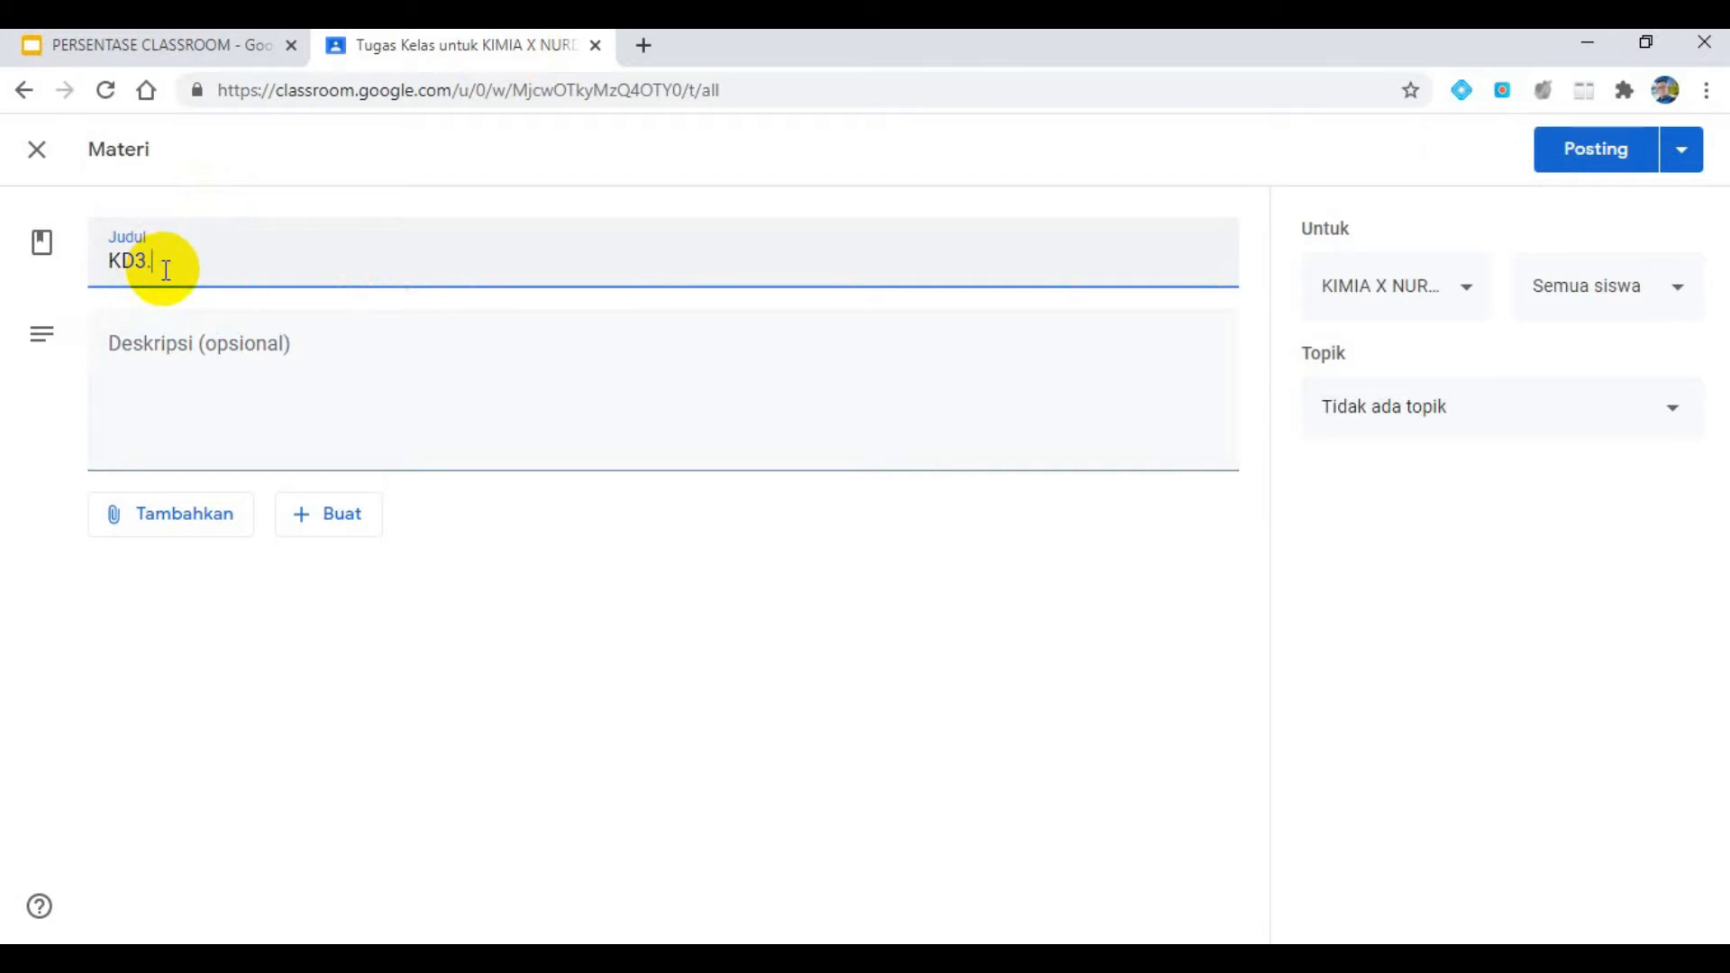
{"action": "left_click", "coordinate": [160, 340]}
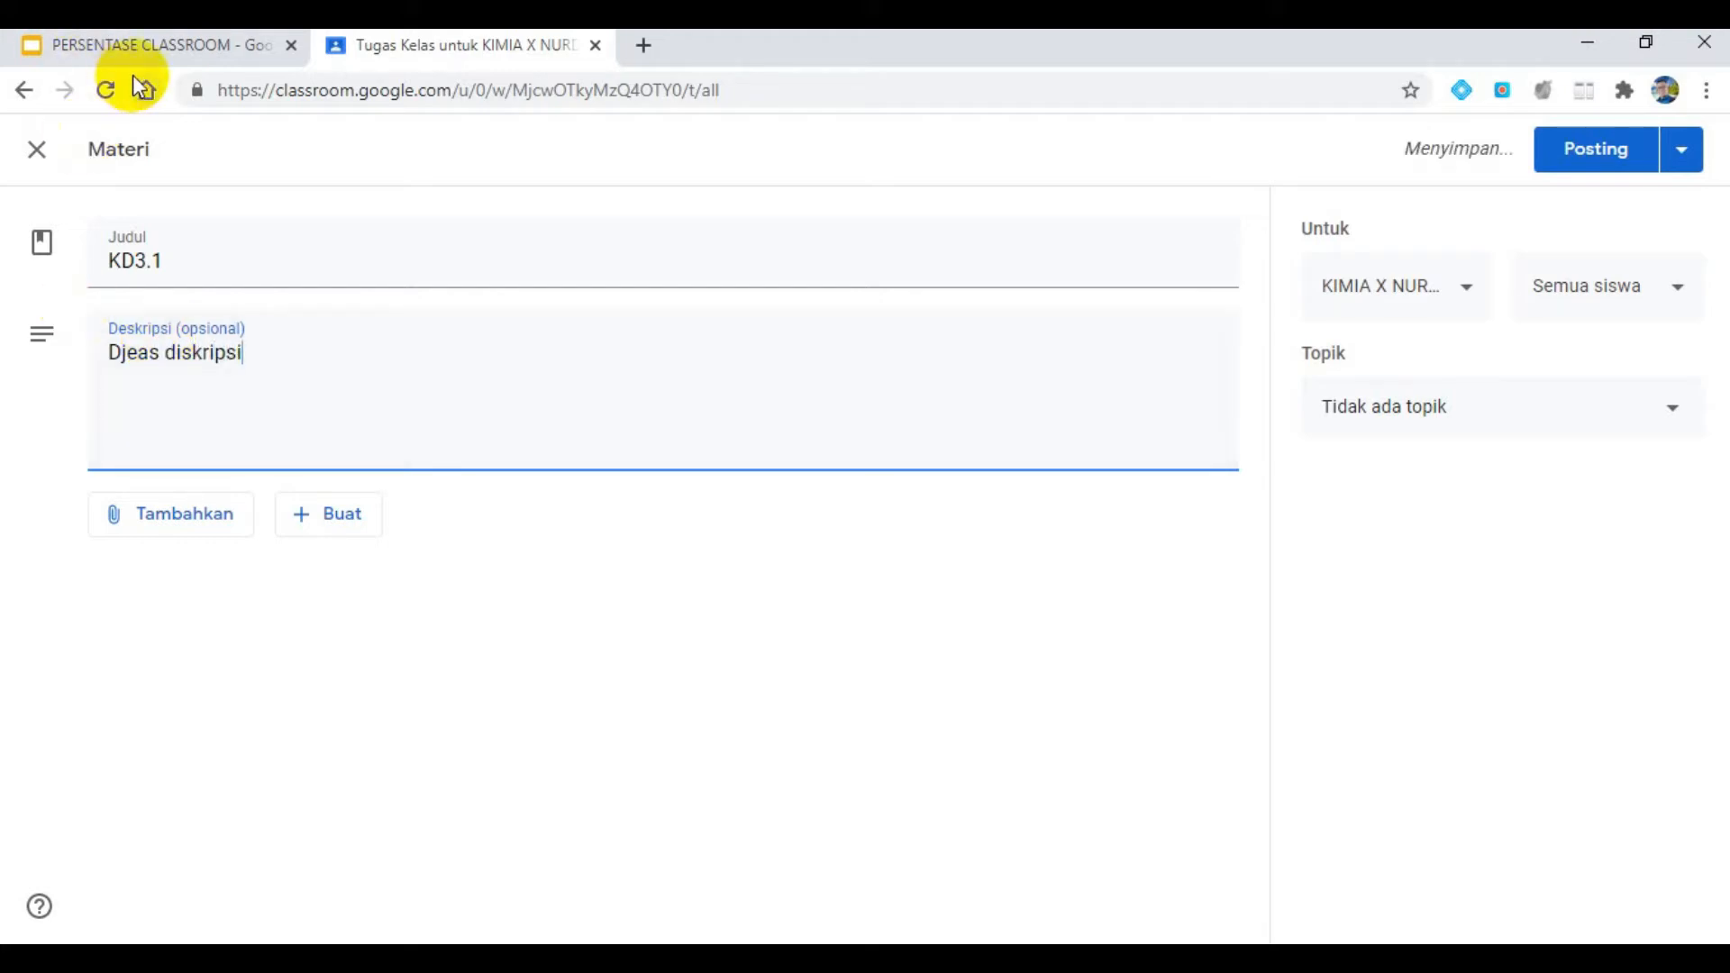
- Review the material requirements on the presentation slide, and show the attachment options for the KD3.1 material
{"action": "left_click", "coordinate": [155, 50]}
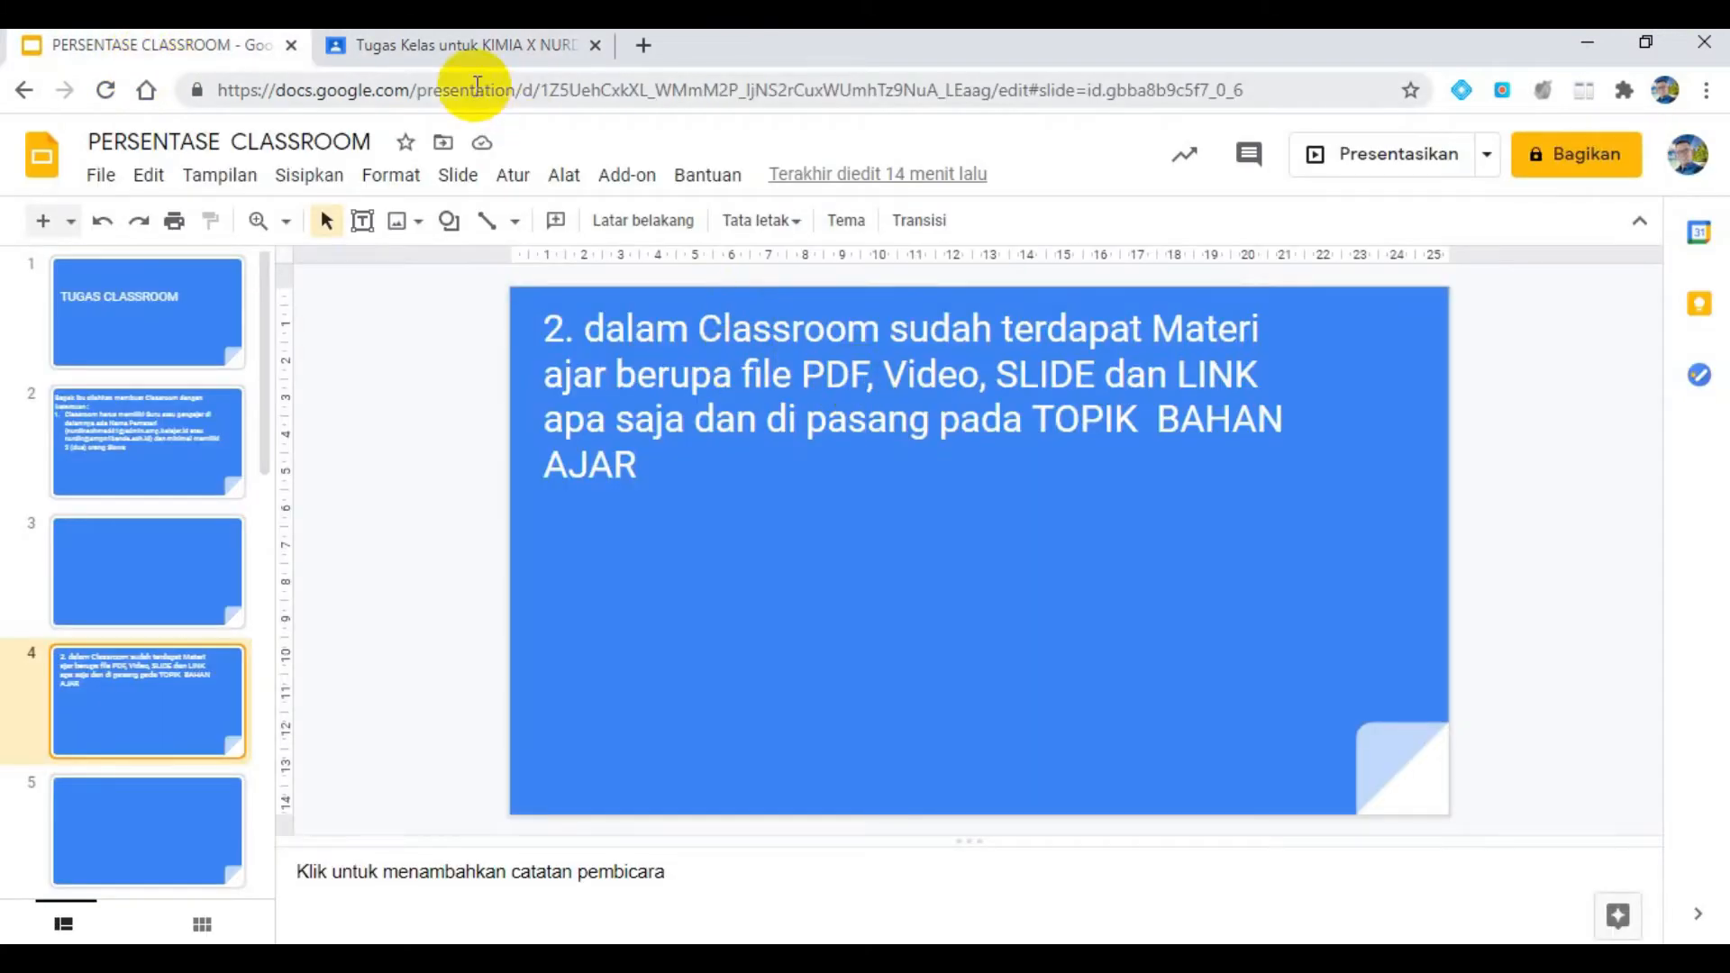
{"action": "left_click", "coordinate": [474, 52]}
{"action": "left_click", "coordinate": [166, 518]}
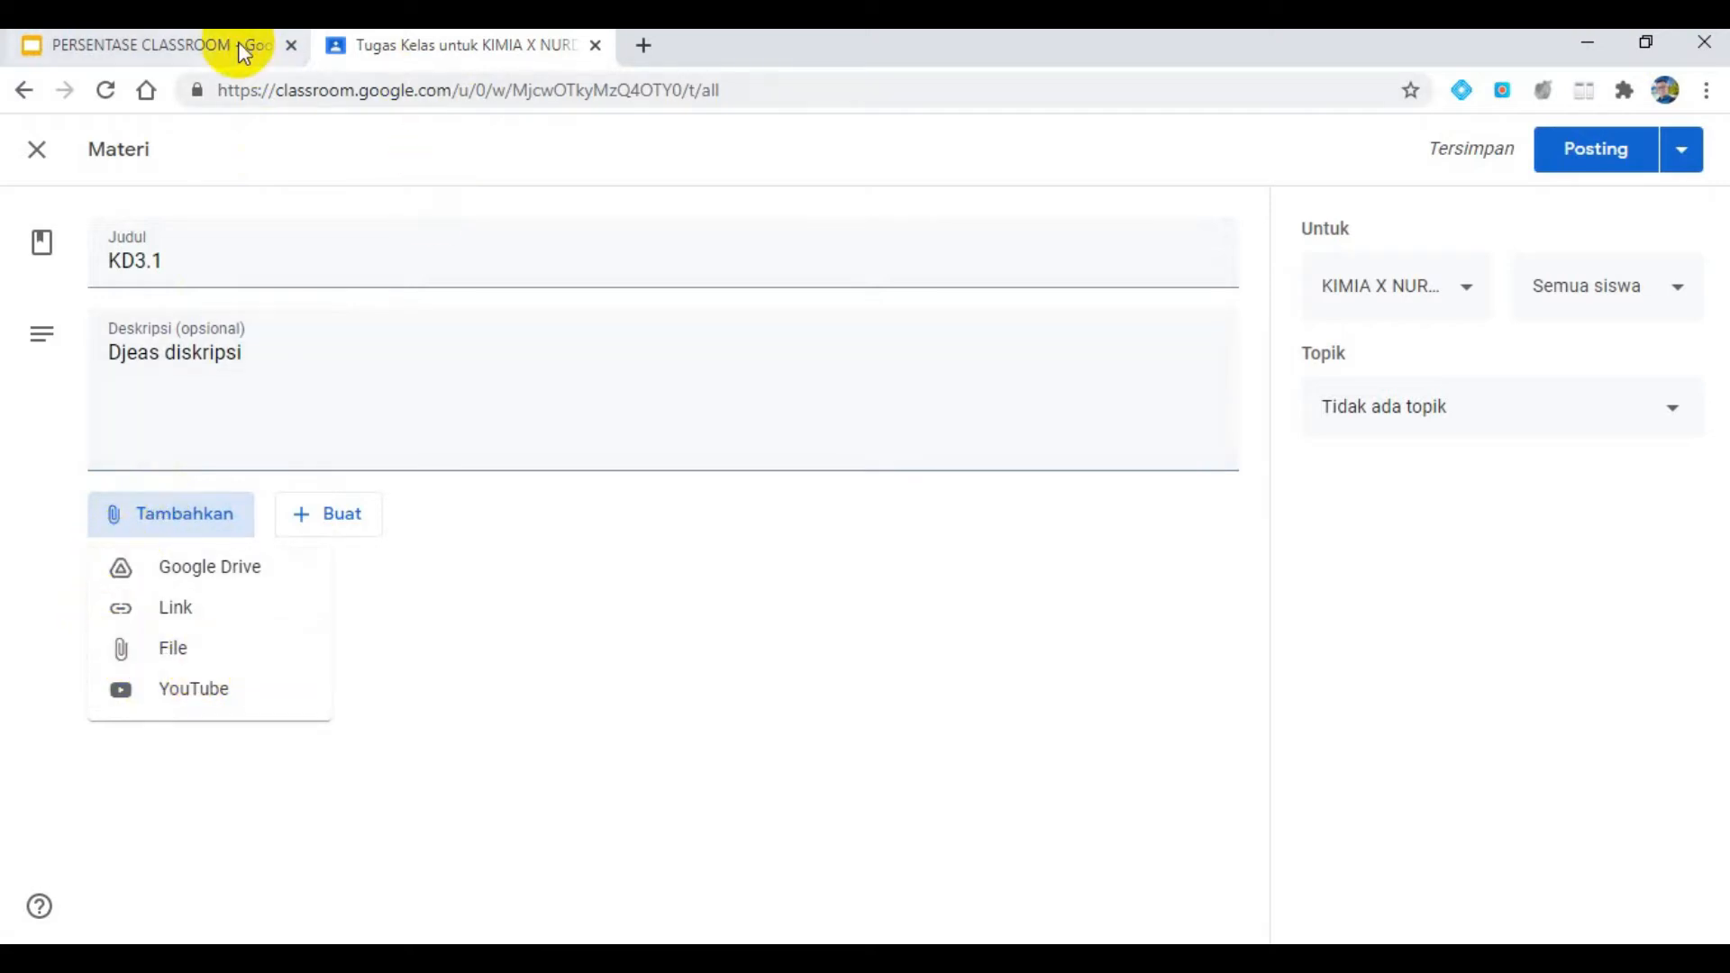
- Open Google Drive in a new browser tab and view the contents of My Drive (Drive Saya)
{"action": "mouse_move", "coordinate": [239, 43]}
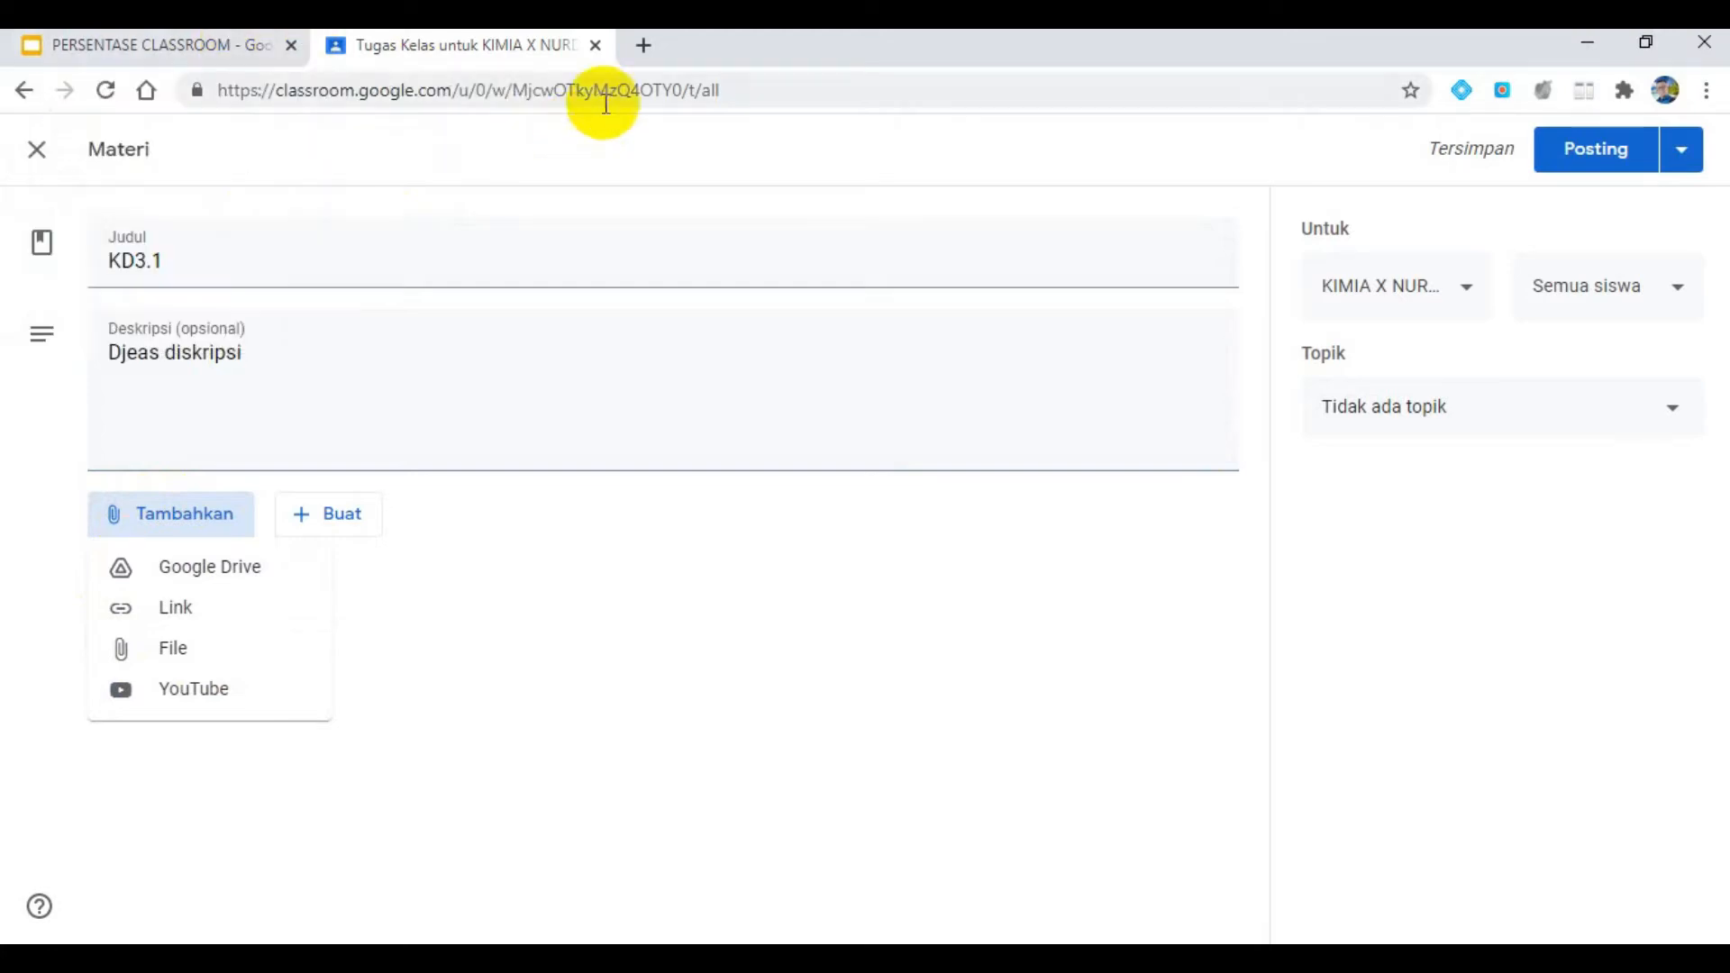
{"action": "left_click", "coordinate": [644, 47]}
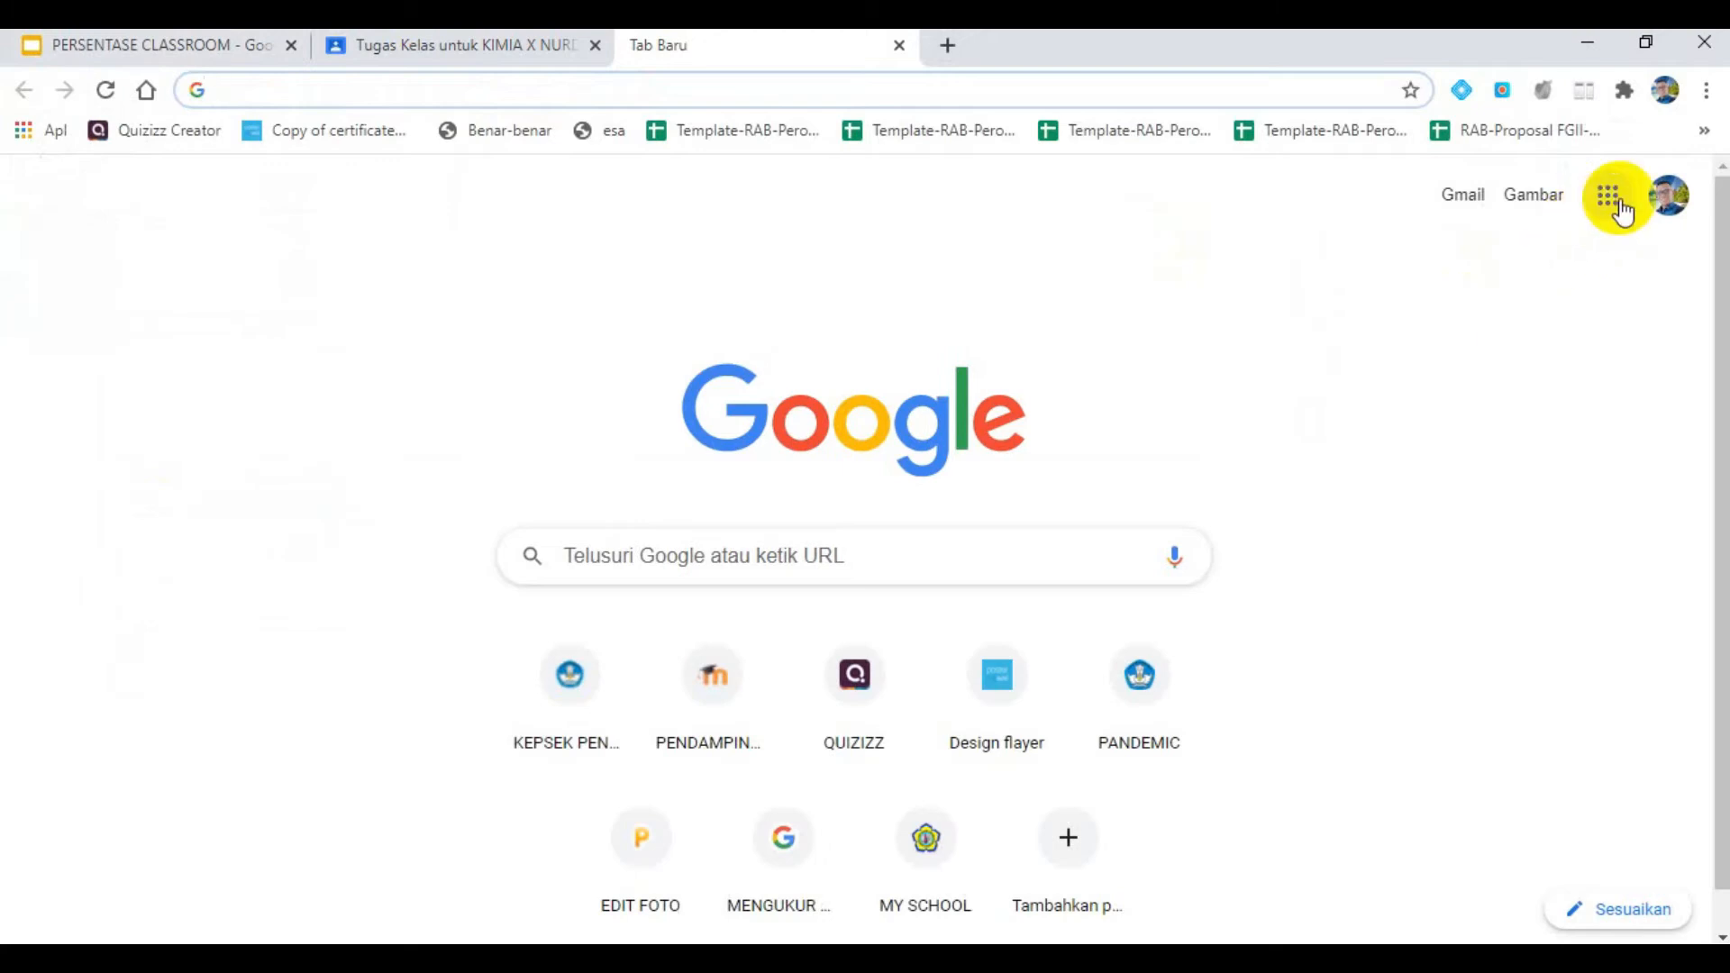
{"action": "left_click", "coordinate": [1620, 209]}
{"action": "left_click", "coordinate": [1532, 326]}
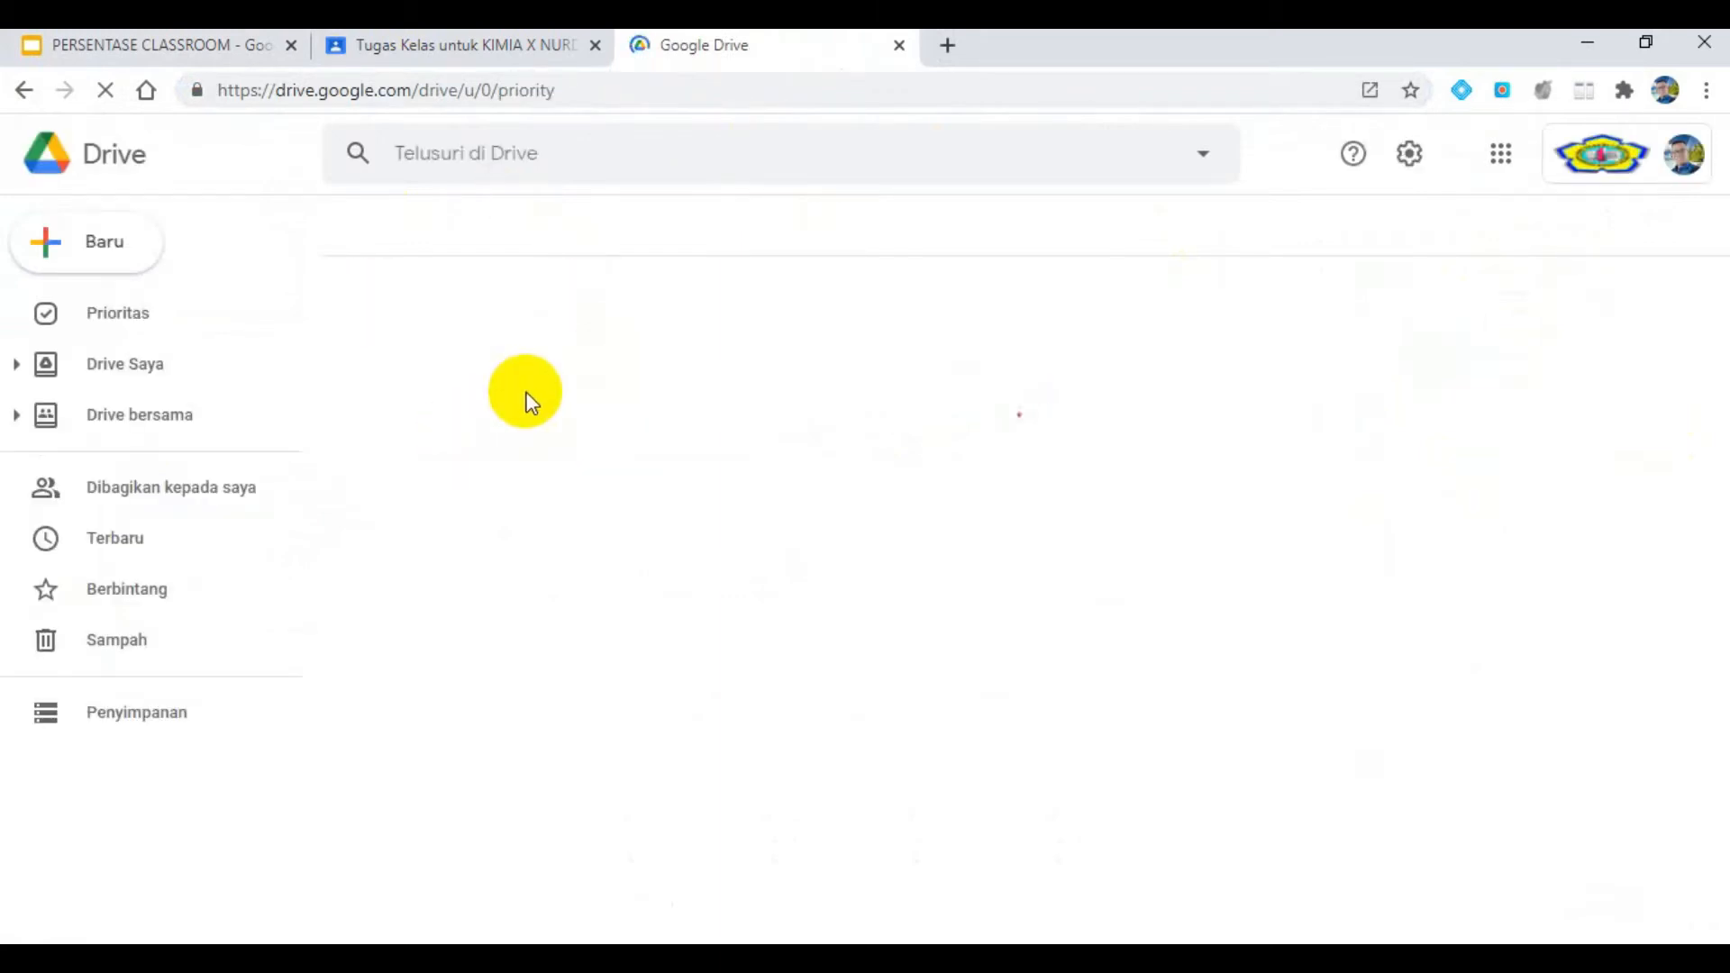
{"action": "left_click", "coordinate": [165, 371]}
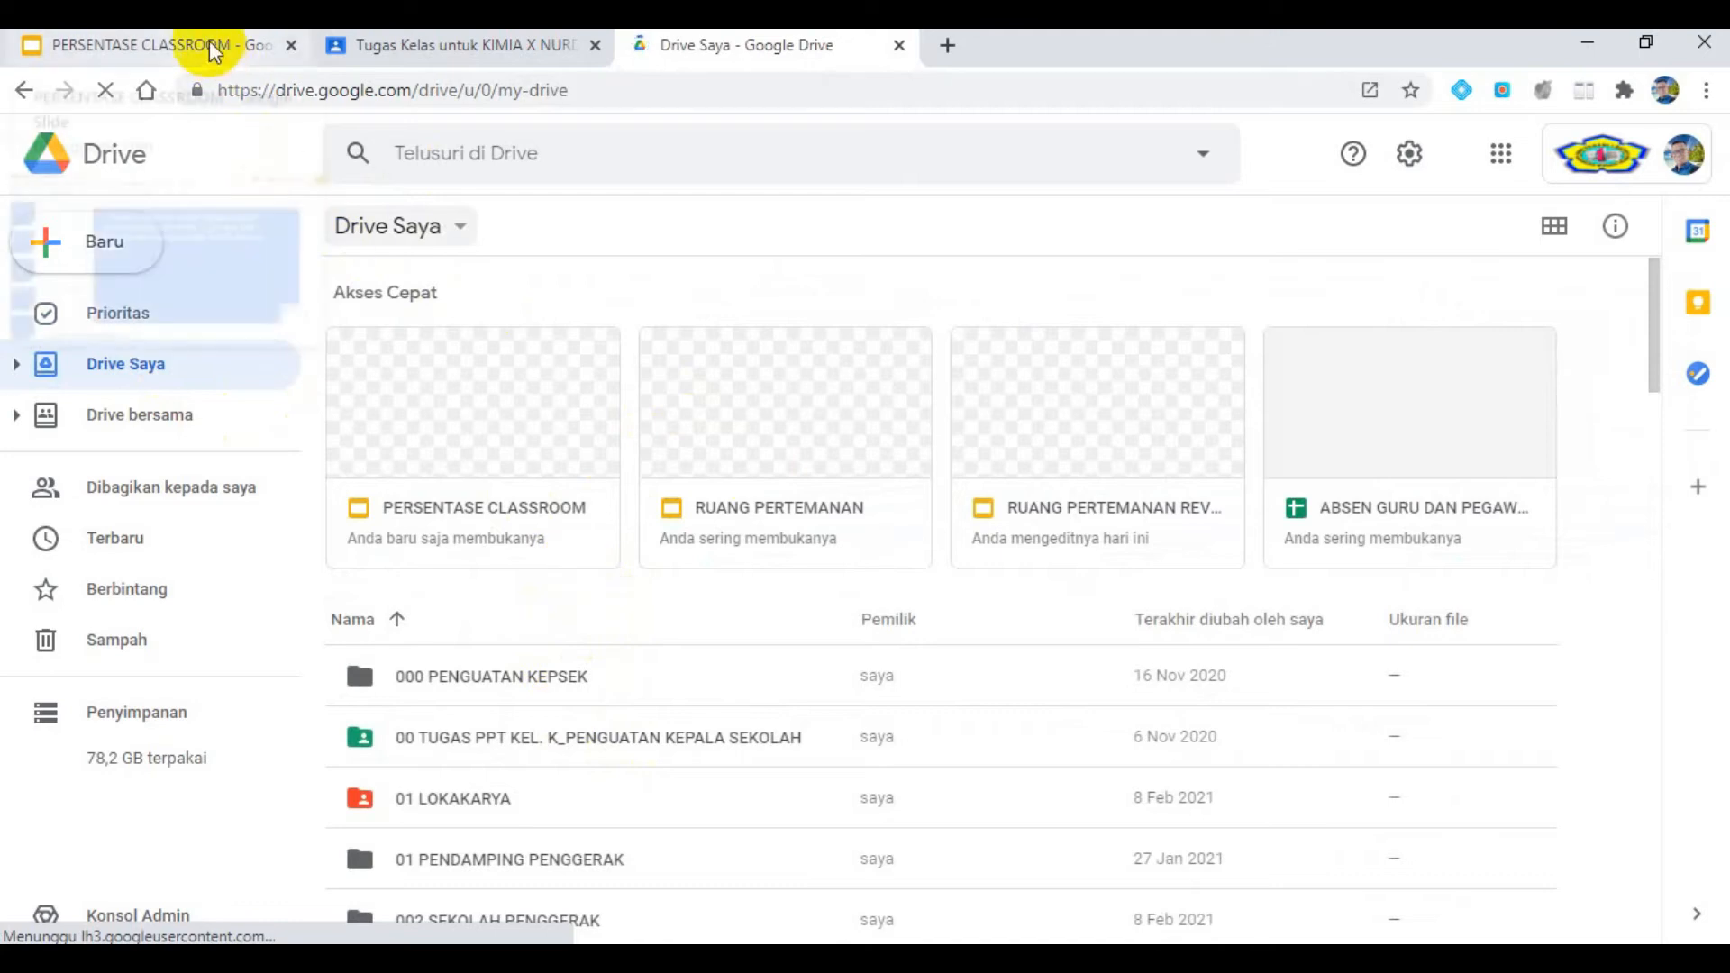
- Return to the Classroom material, look at the recent Google Drive files offered for attachment, and close the picker
{"action": "left_click", "coordinate": [384, 49]}
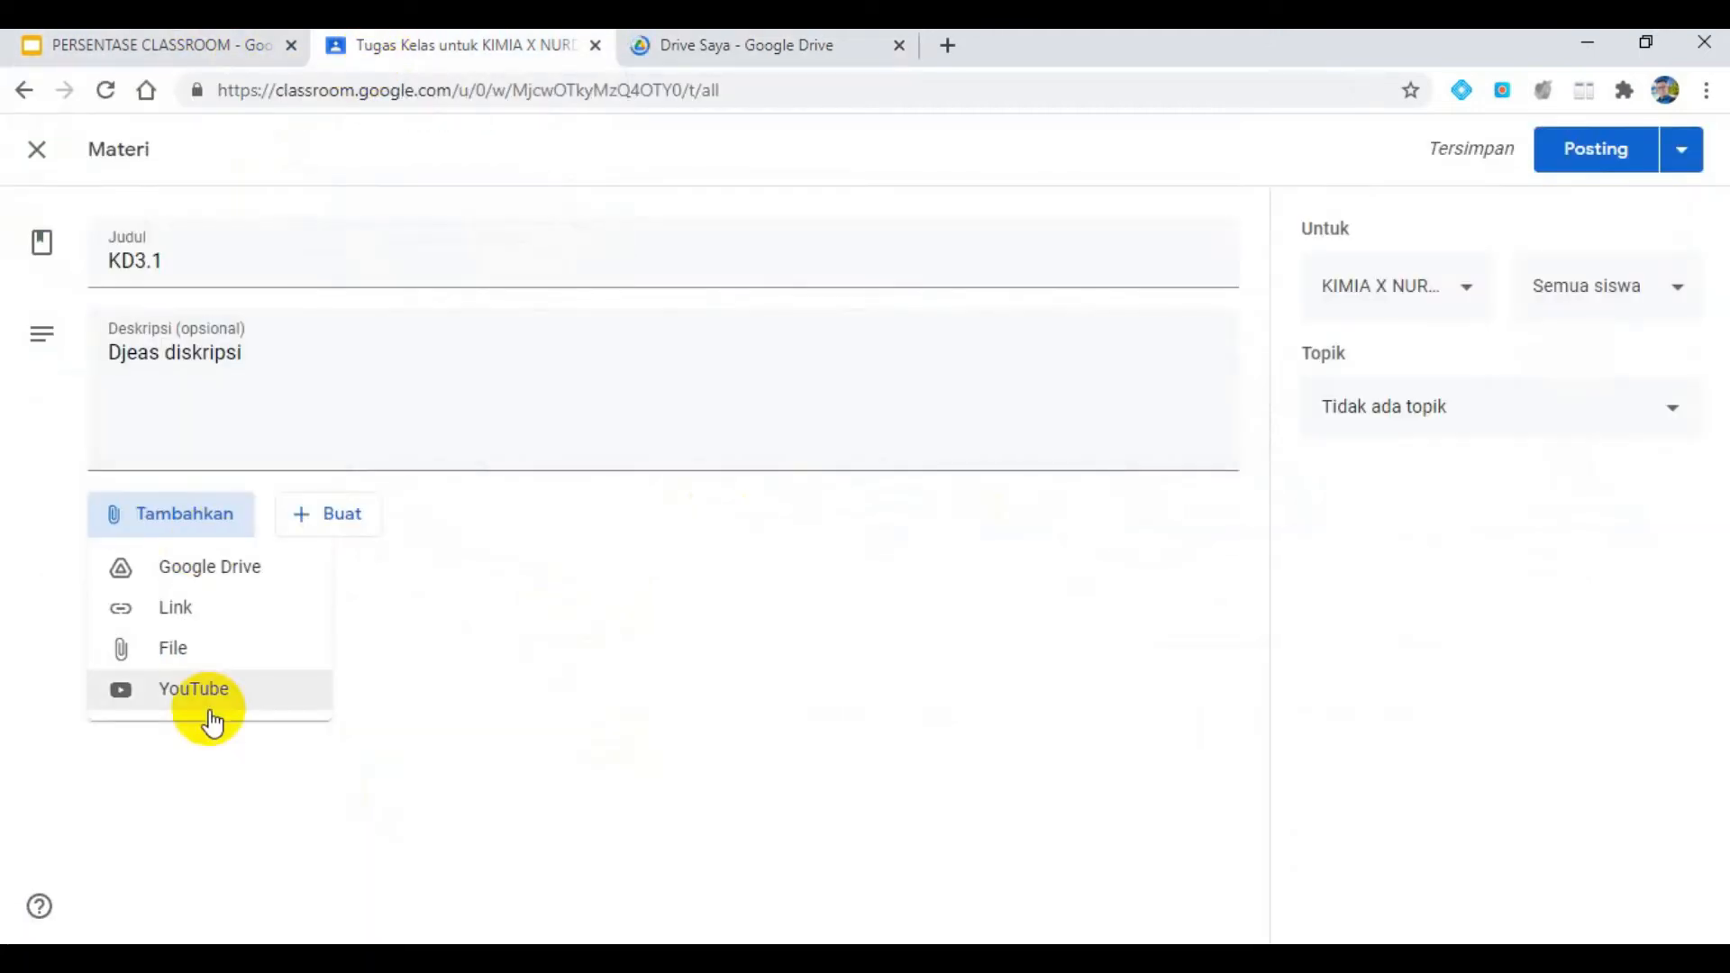
{"action": "left_click", "coordinate": [187, 575]}
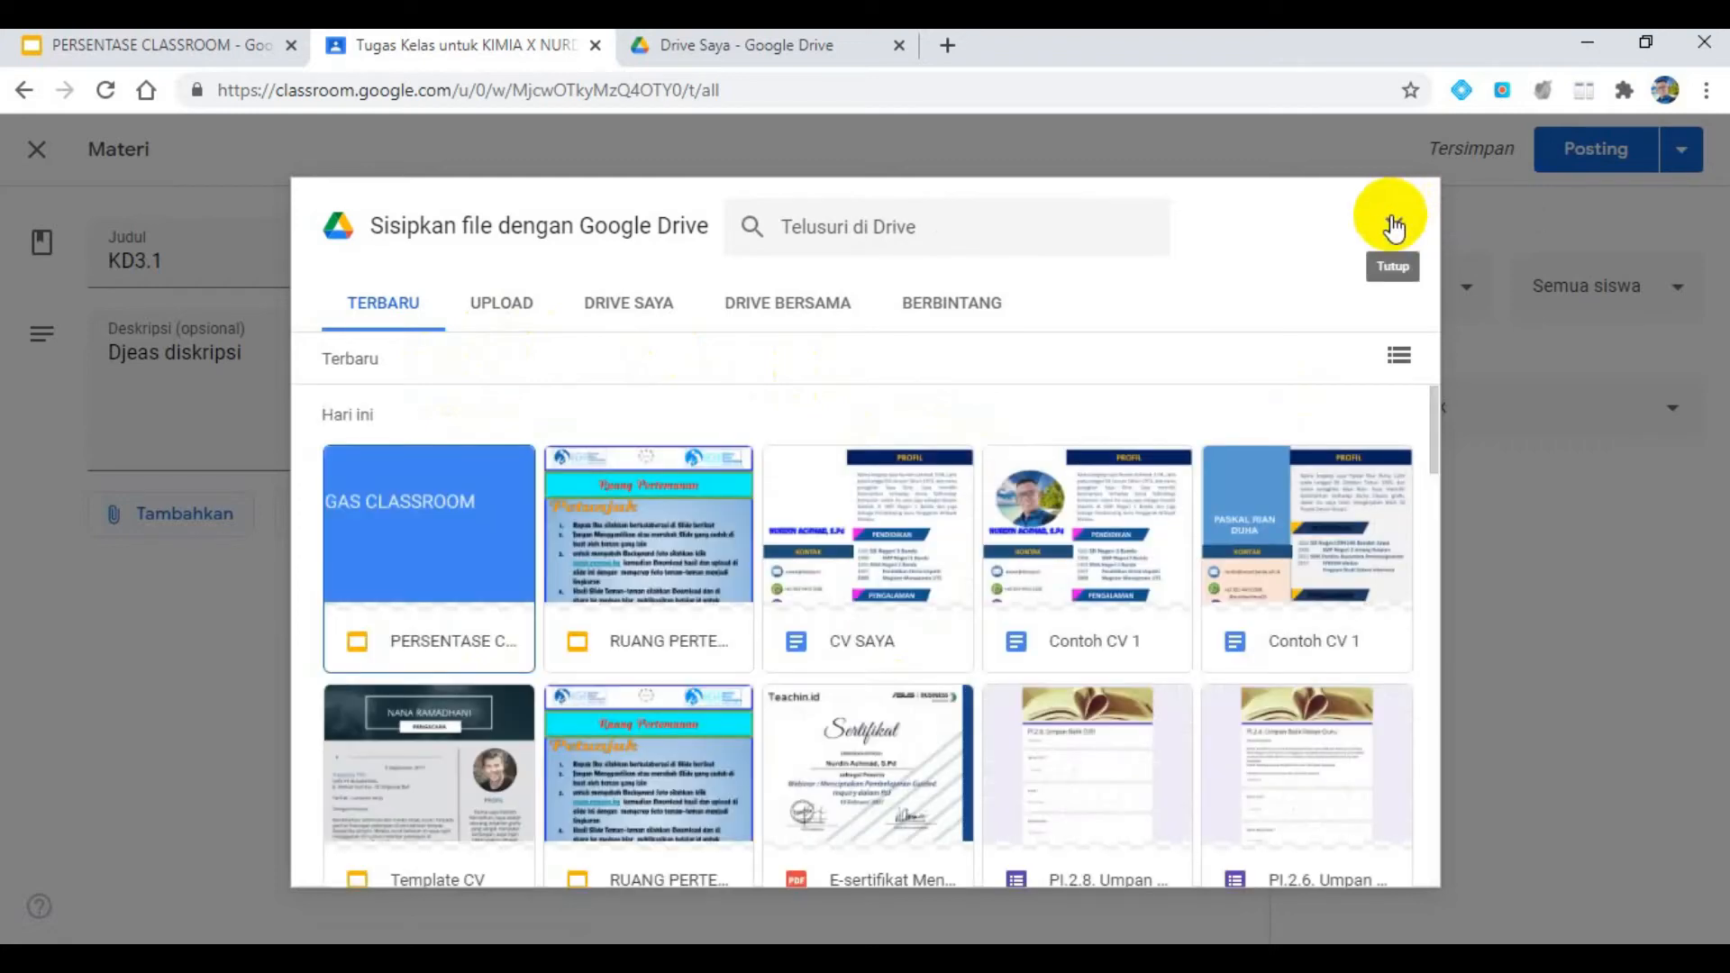
{"action": "left_click", "coordinate": [1392, 223]}
- Upload the PDF file DATA_SISWA_SMPN1_BANDA_2021_revisi from the Downloads folder as an attachment to the material
{"action": "left_click", "coordinate": [216, 519]}
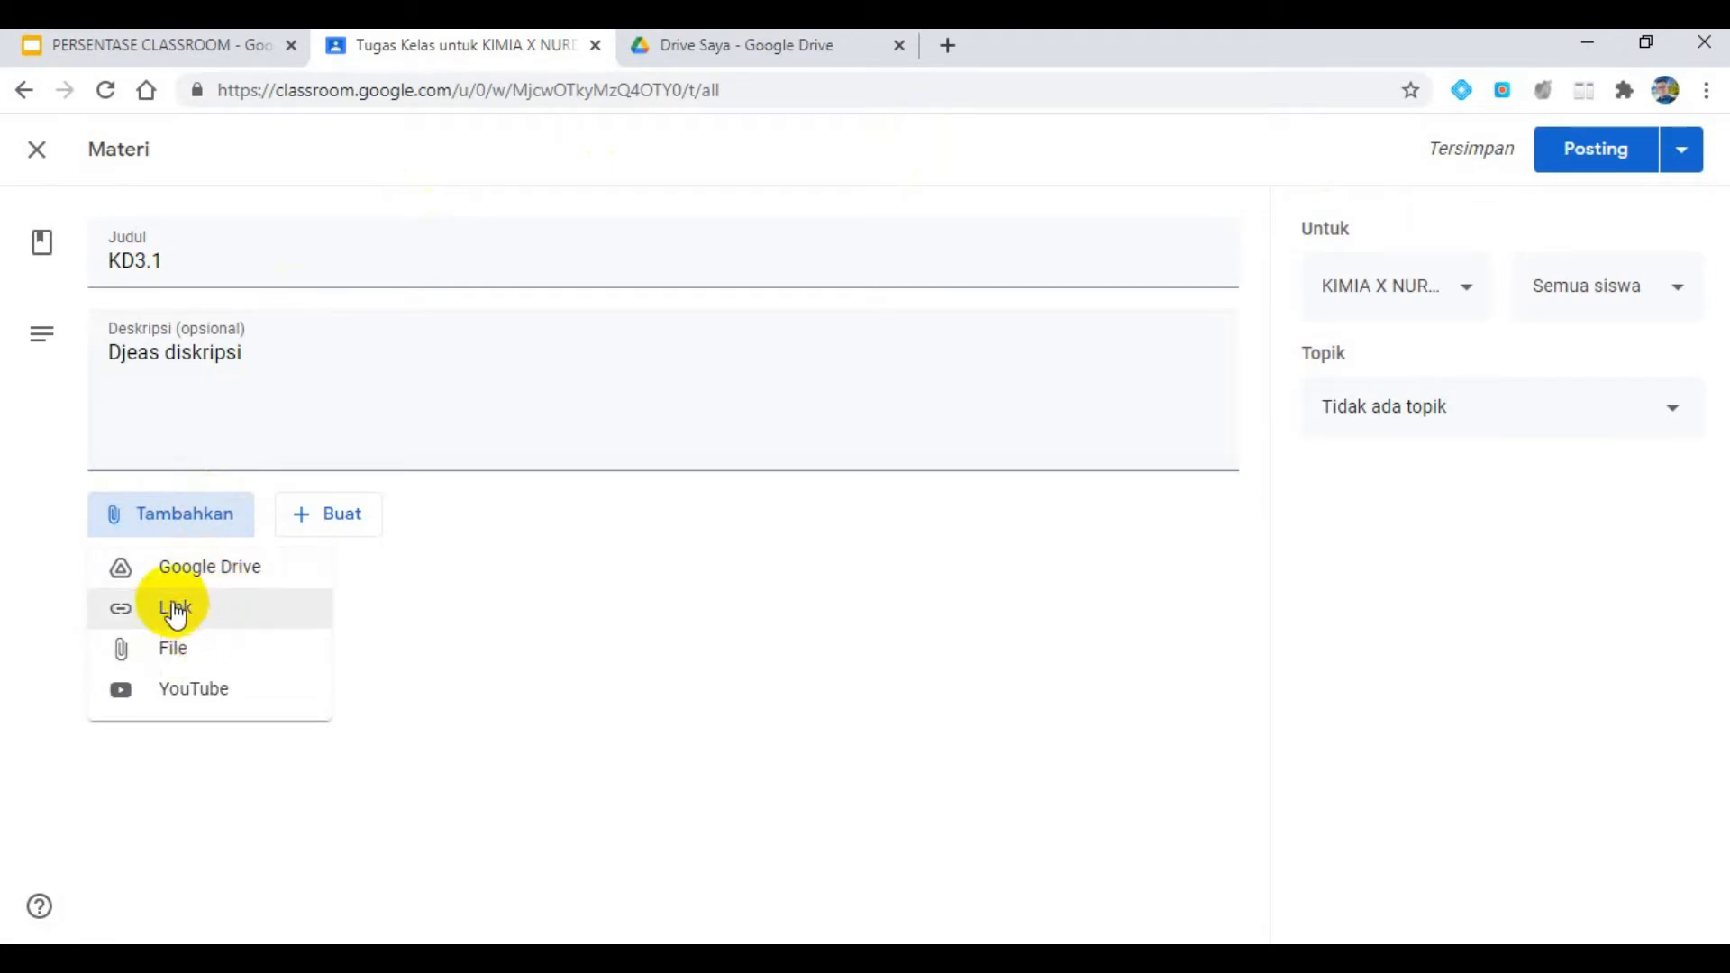
{"action": "left_click", "coordinate": [170, 662]}
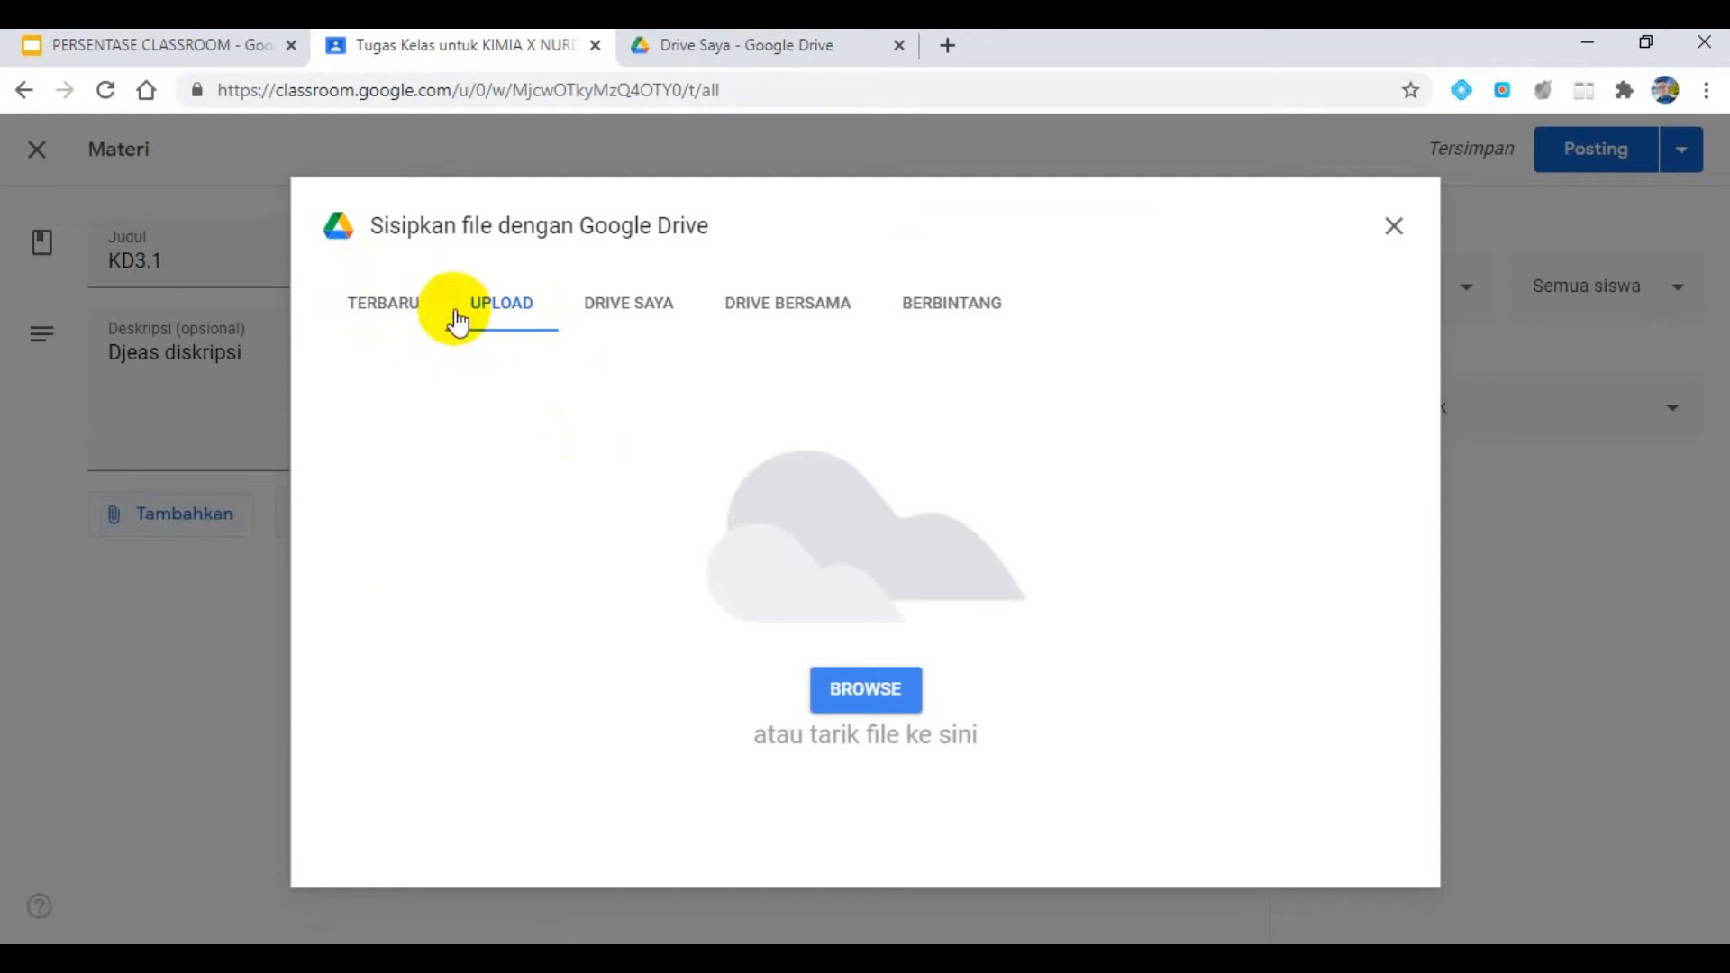
{"action": "left_click", "coordinate": [892, 692]}
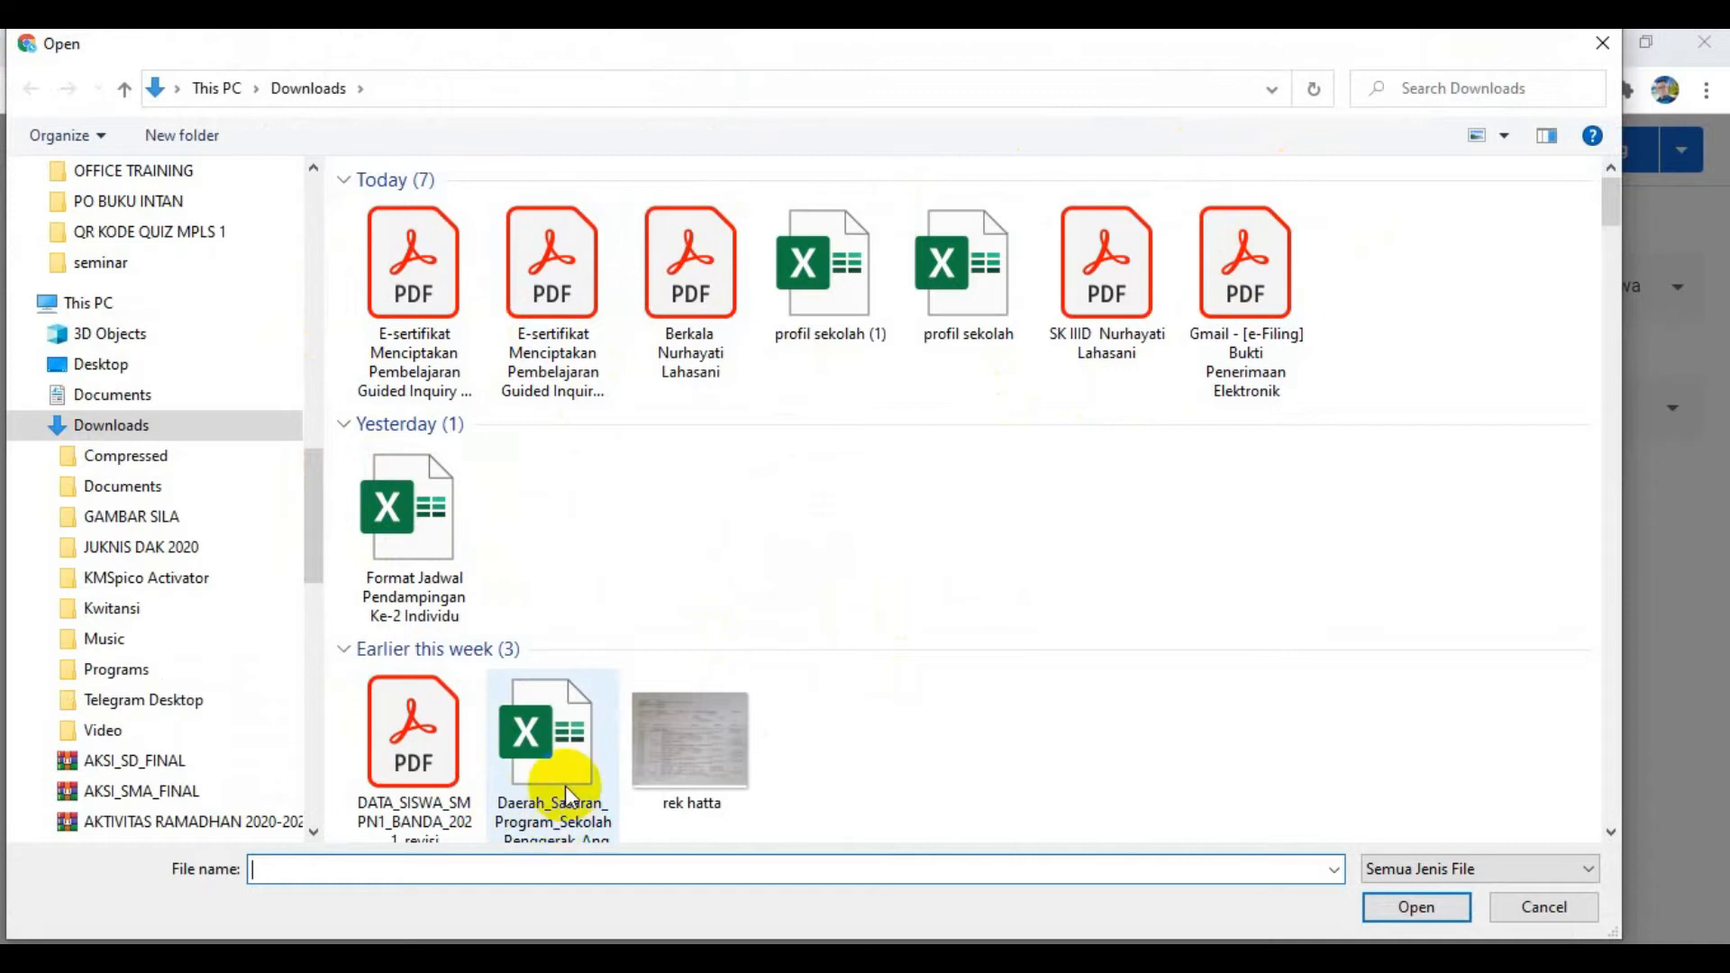
{"action": "left_click", "coordinate": [424, 744]}
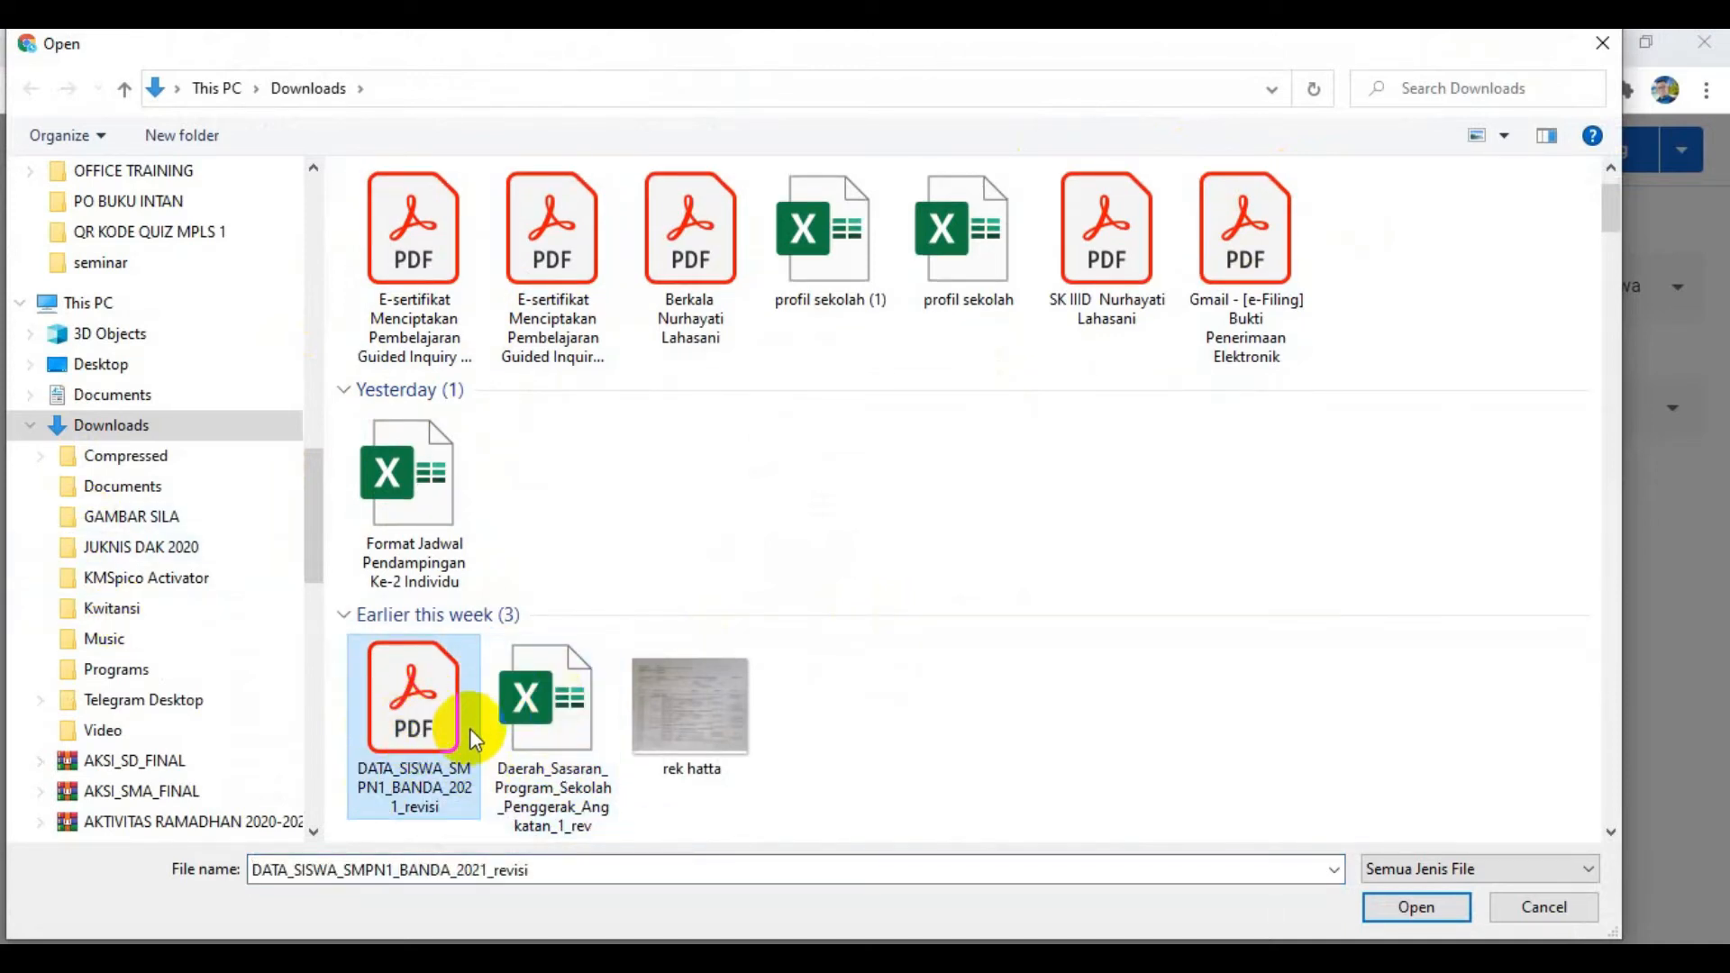
{"action": "left_click", "coordinate": [1412, 908]}
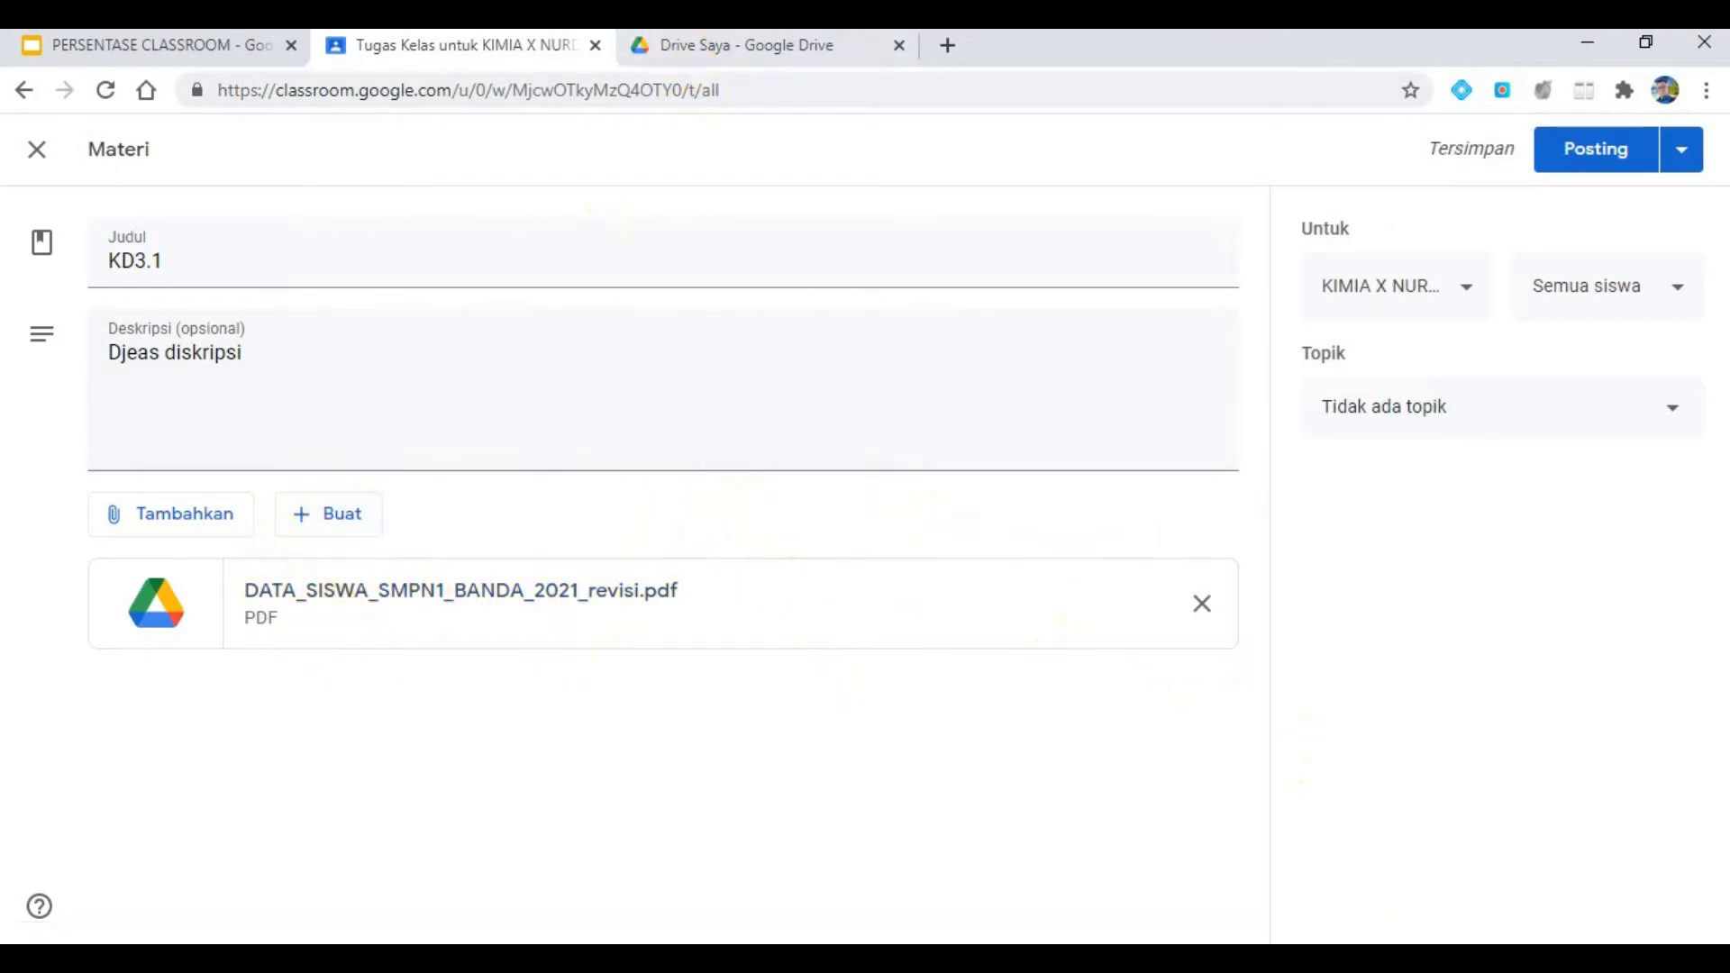
- Check the presentation slide for the next required material type, and bring up the attachment options in the Classroom material
{"action": "left_click", "coordinate": [133, 59]}
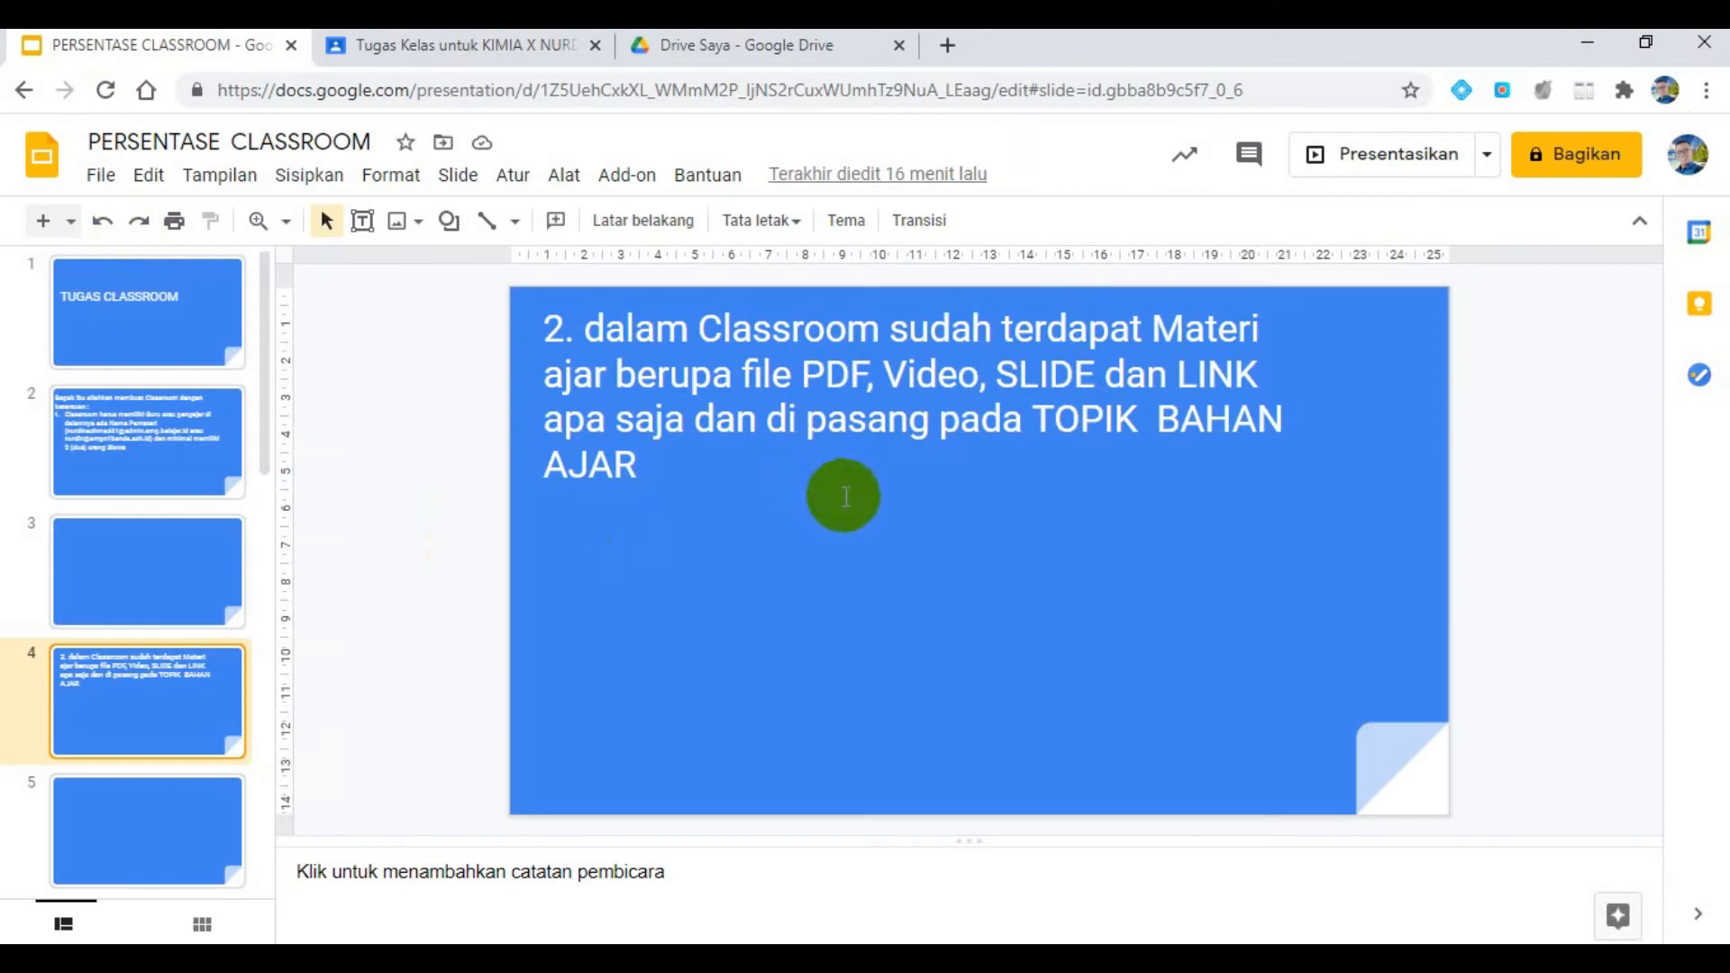
{"action": "left_click", "coordinate": [531, 47]}
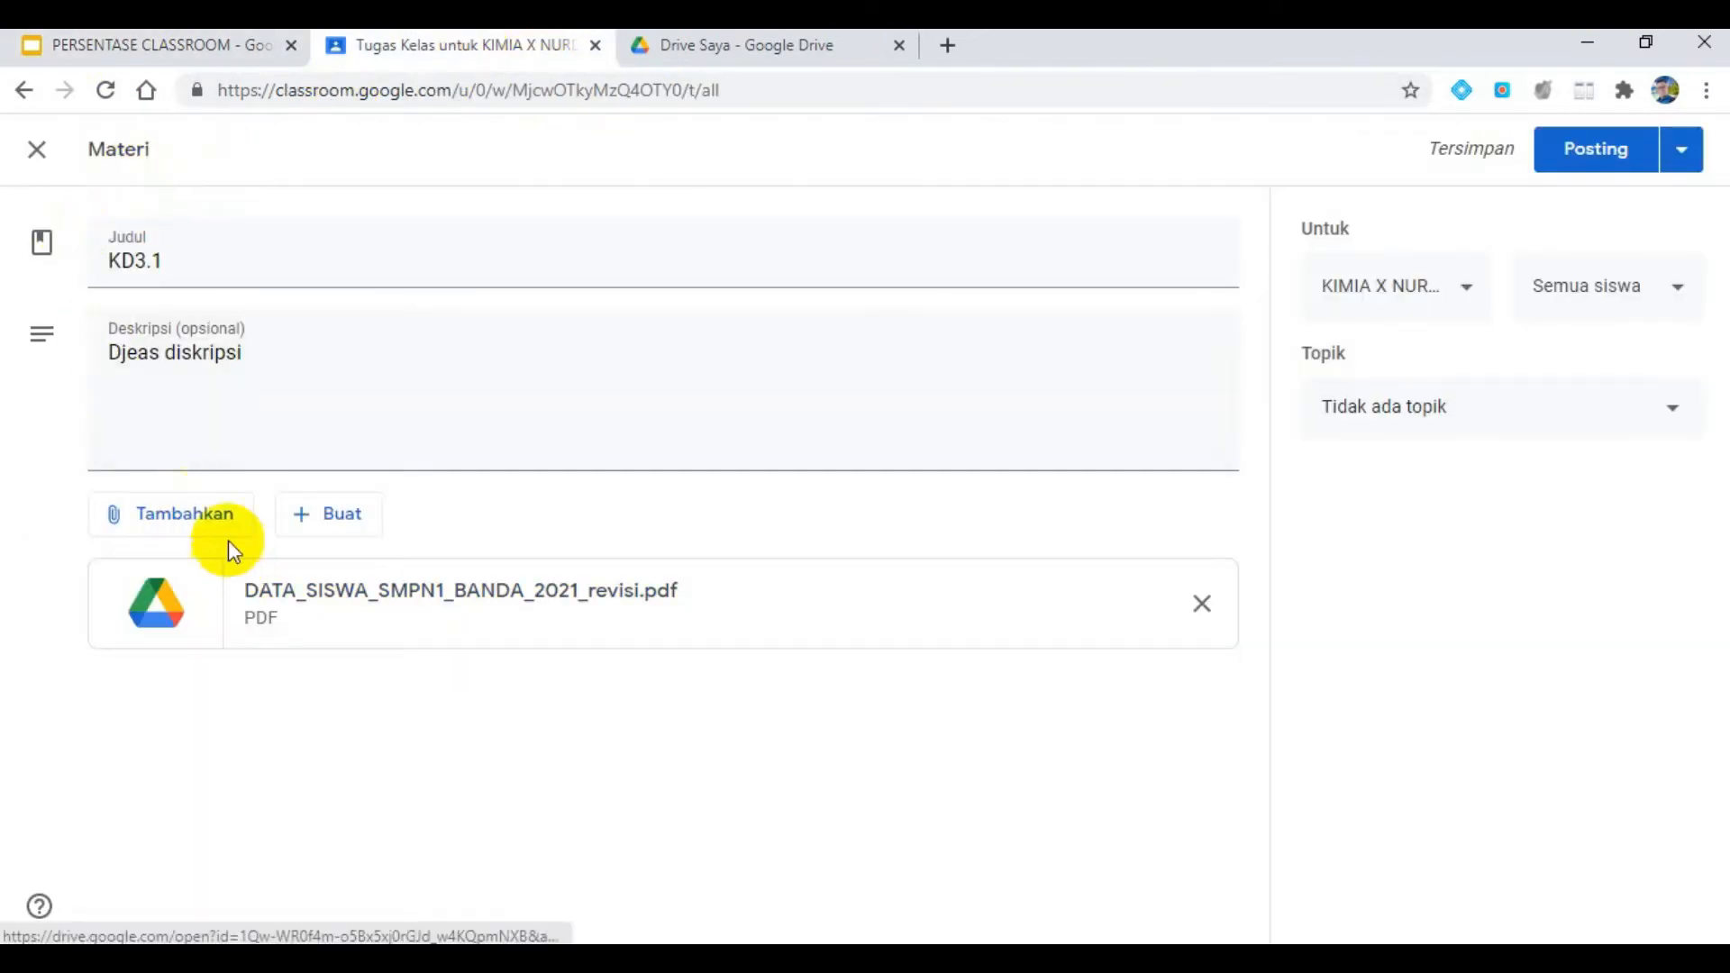
{"action": "left_click", "coordinate": [208, 516]}
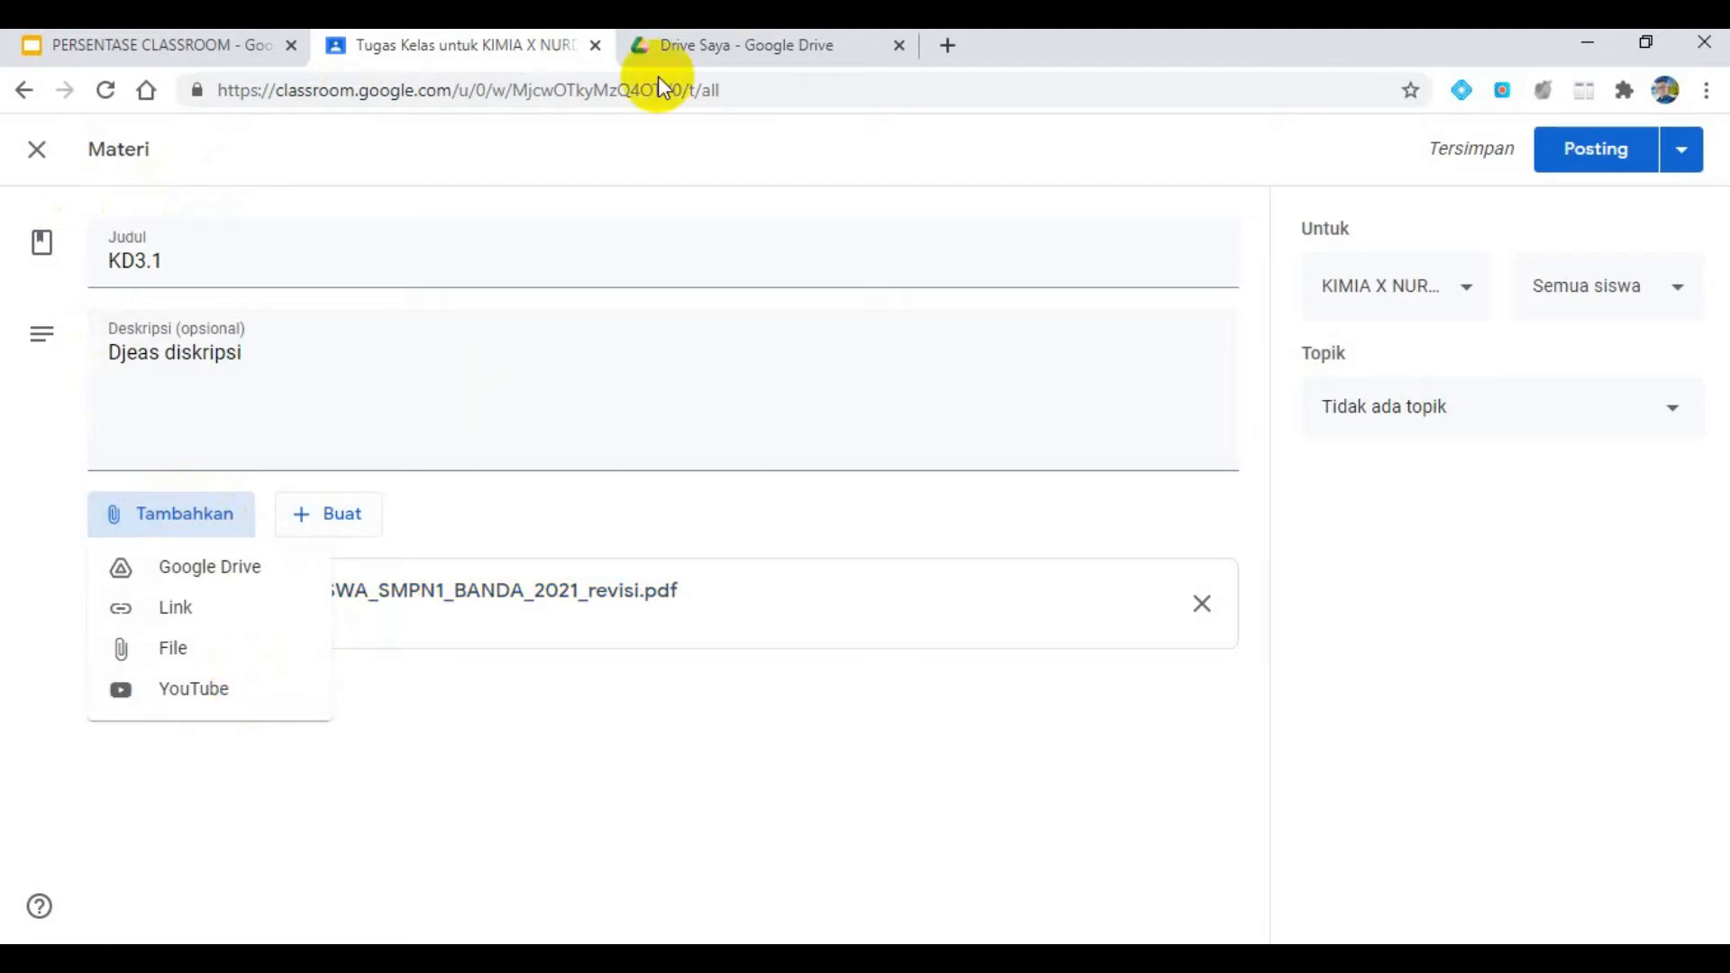
{"action": "left_click", "coordinate": [135, 47]}
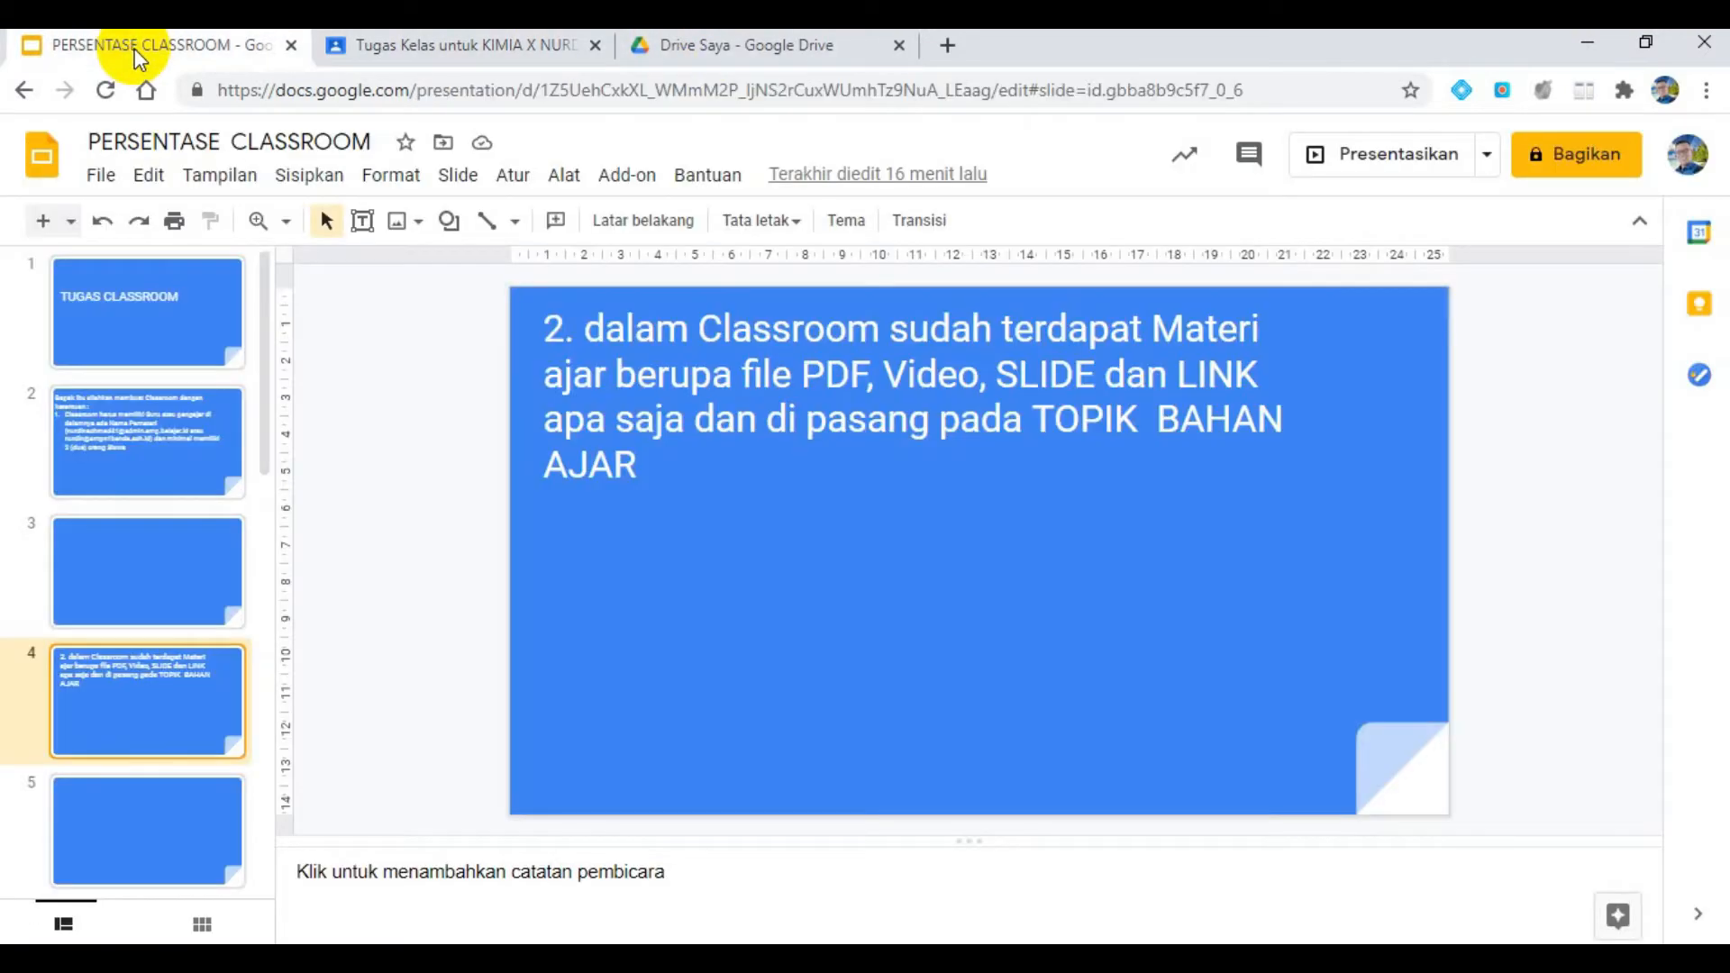
{"action": "left_click", "coordinate": [514, 54]}
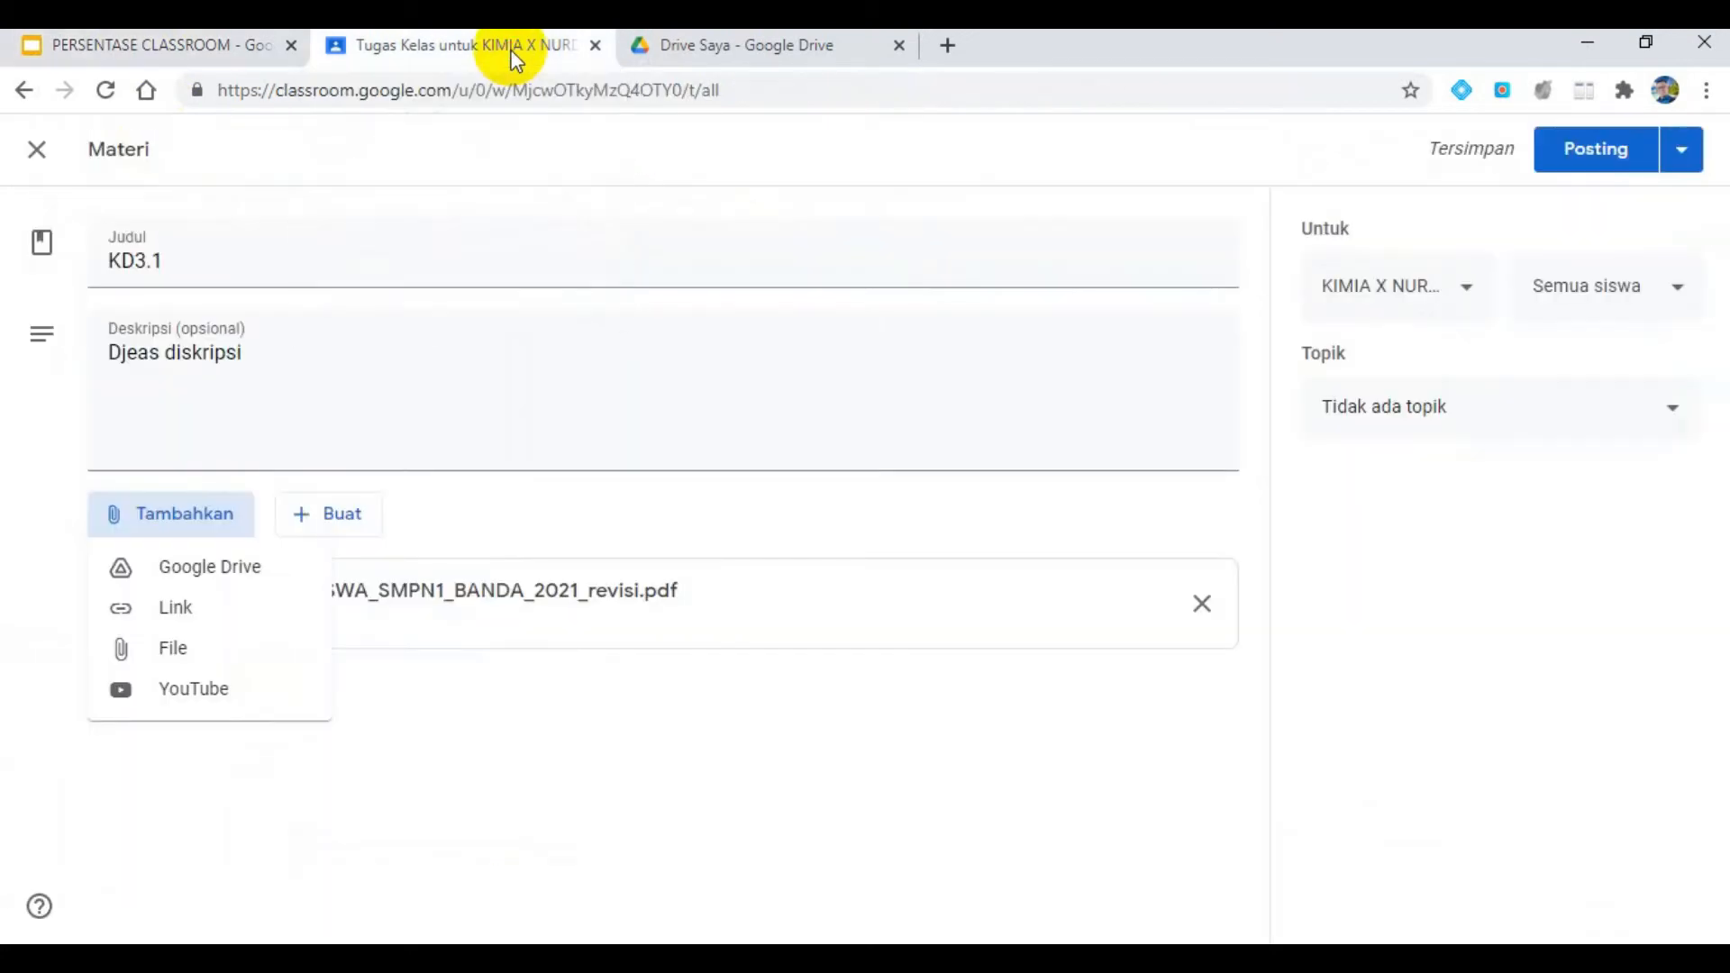
- Search YouTube for "kd 3.1 kimia" and attach the video "Kelas X-KD 3.1-Hakikat Ilmu Kimia" to the material
{"action": "left_click", "coordinate": [214, 694]}
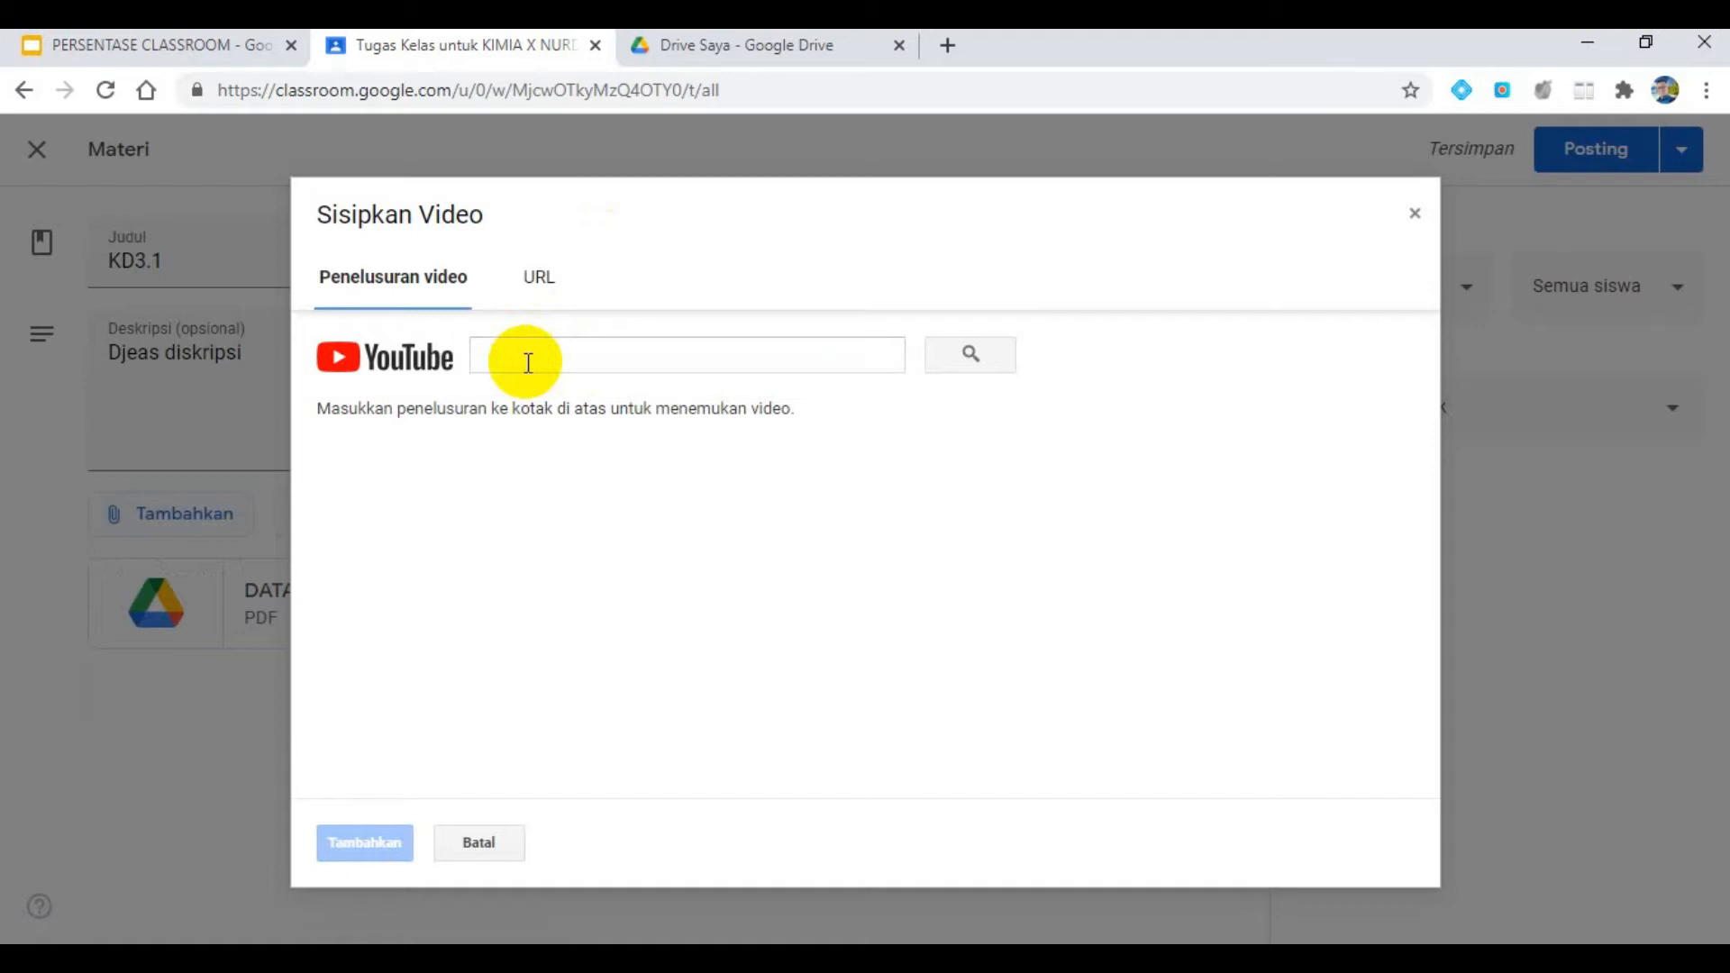
{"action": "left_click", "coordinate": [528, 363]}
{"action": "type", "text": "kd 3.1 kimia"}
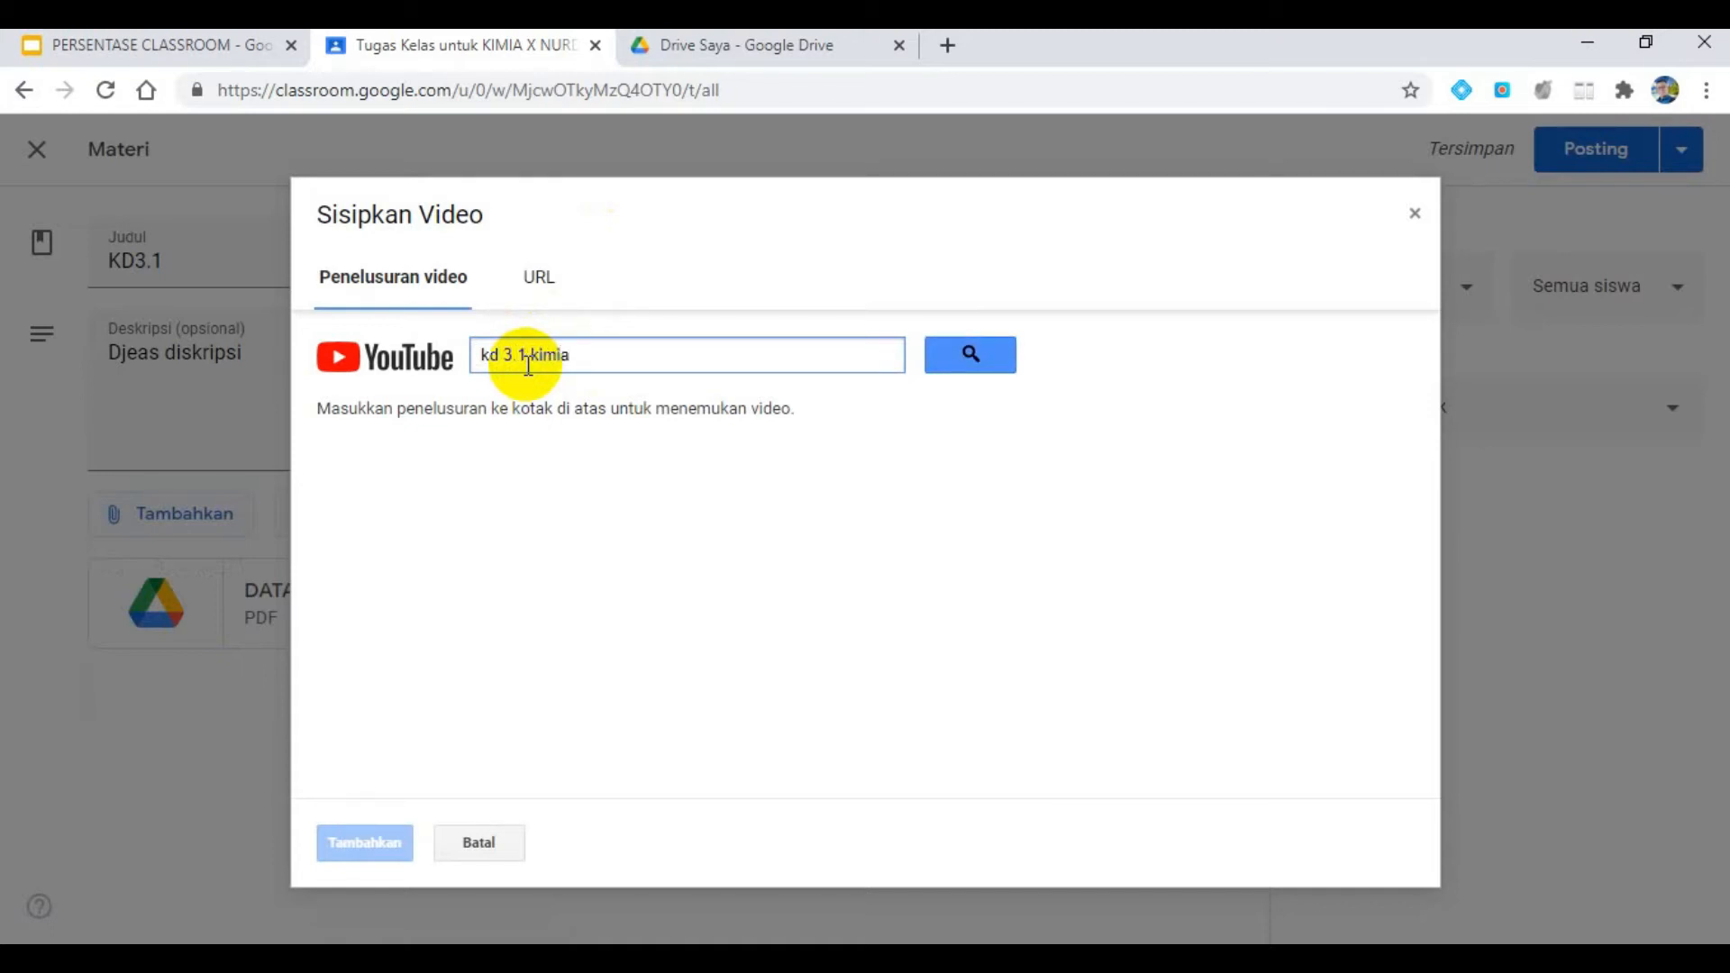
{"action": "left_click", "coordinate": [990, 356]}
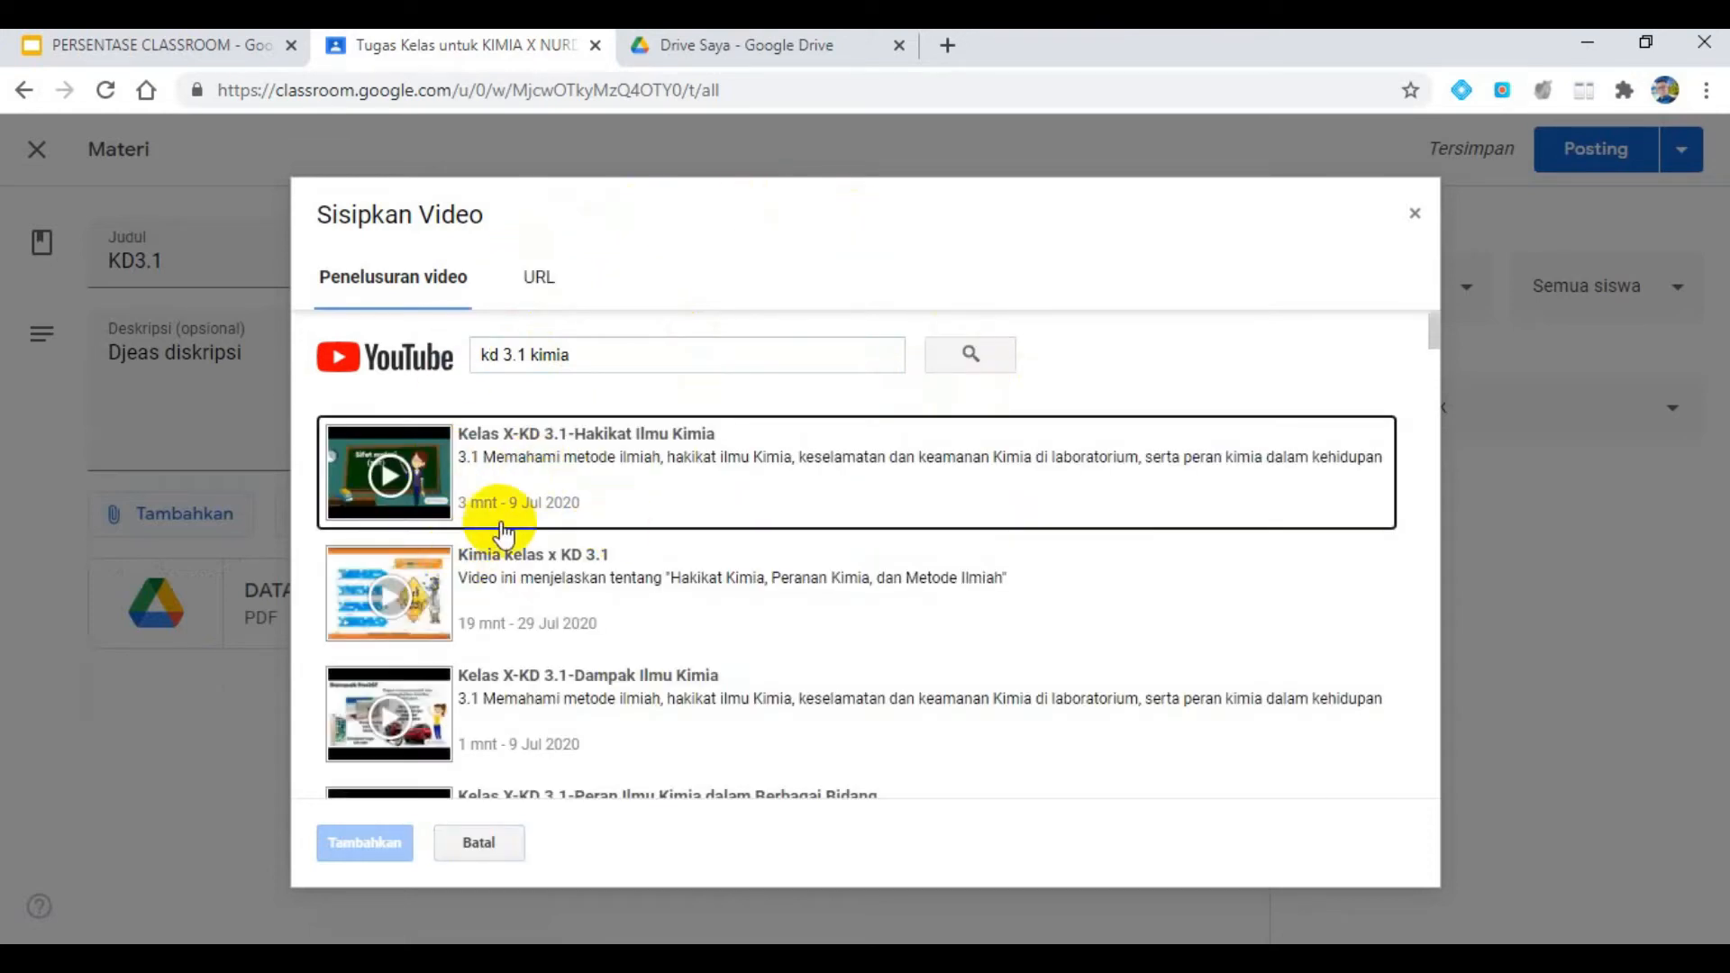
{"action": "left_click", "coordinate": [537, 470]}
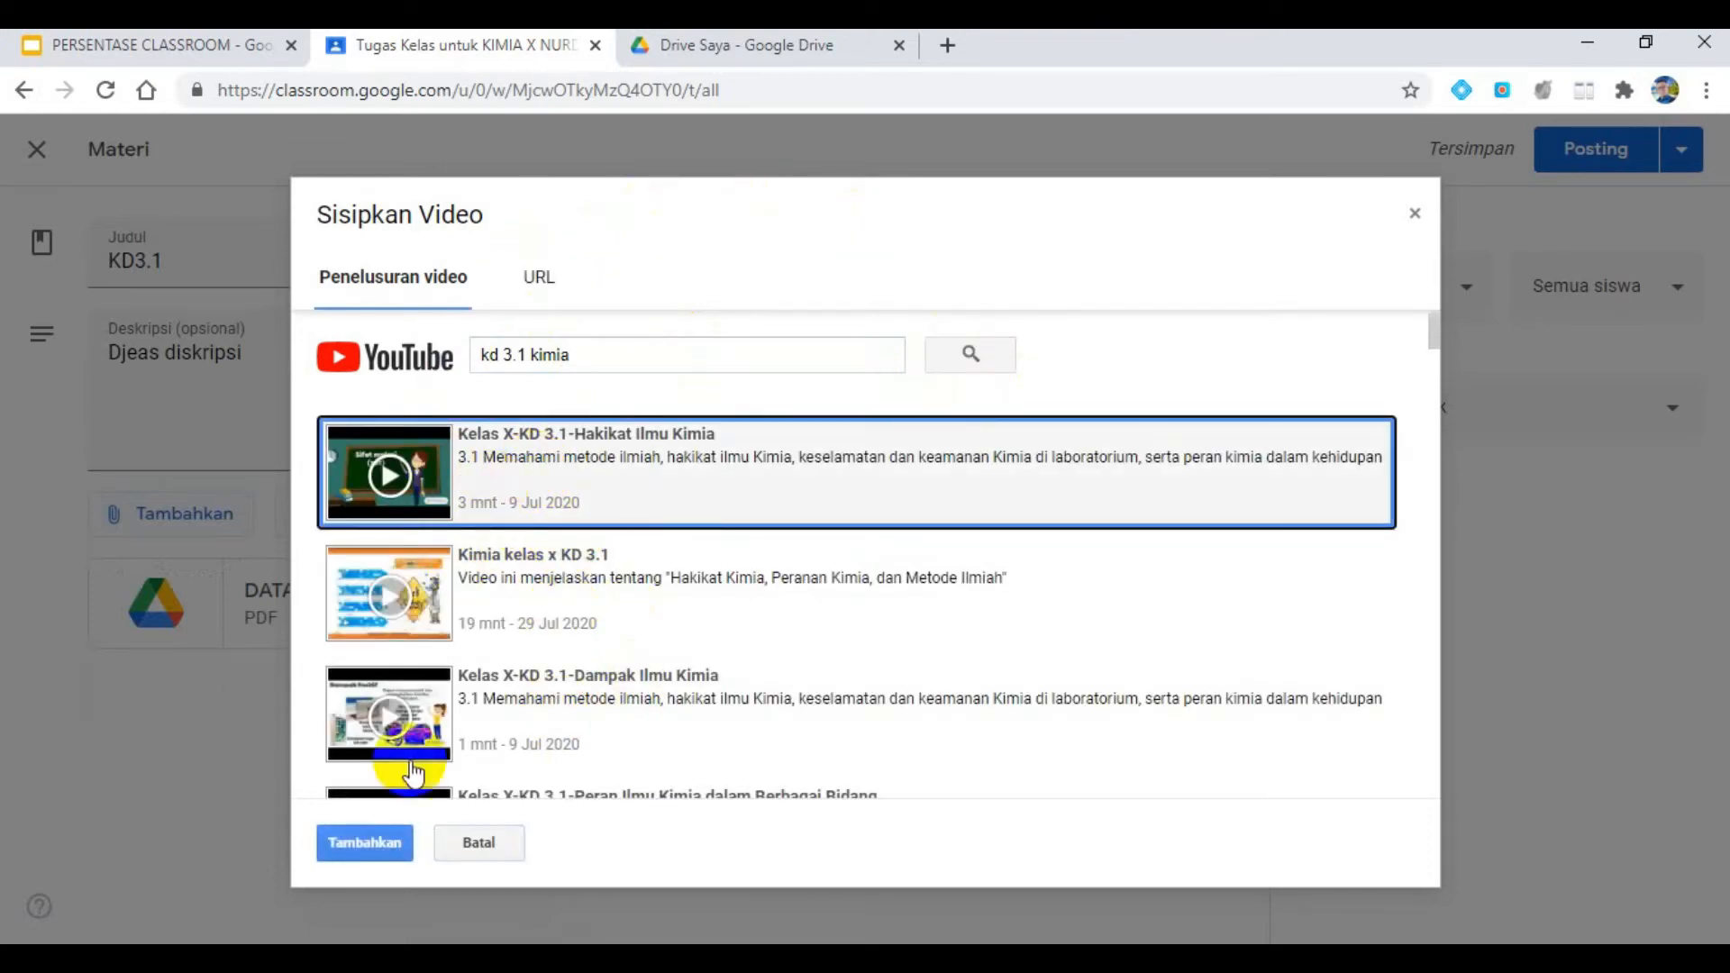
{"action": "left_click", "coordinate": [365, 841]}
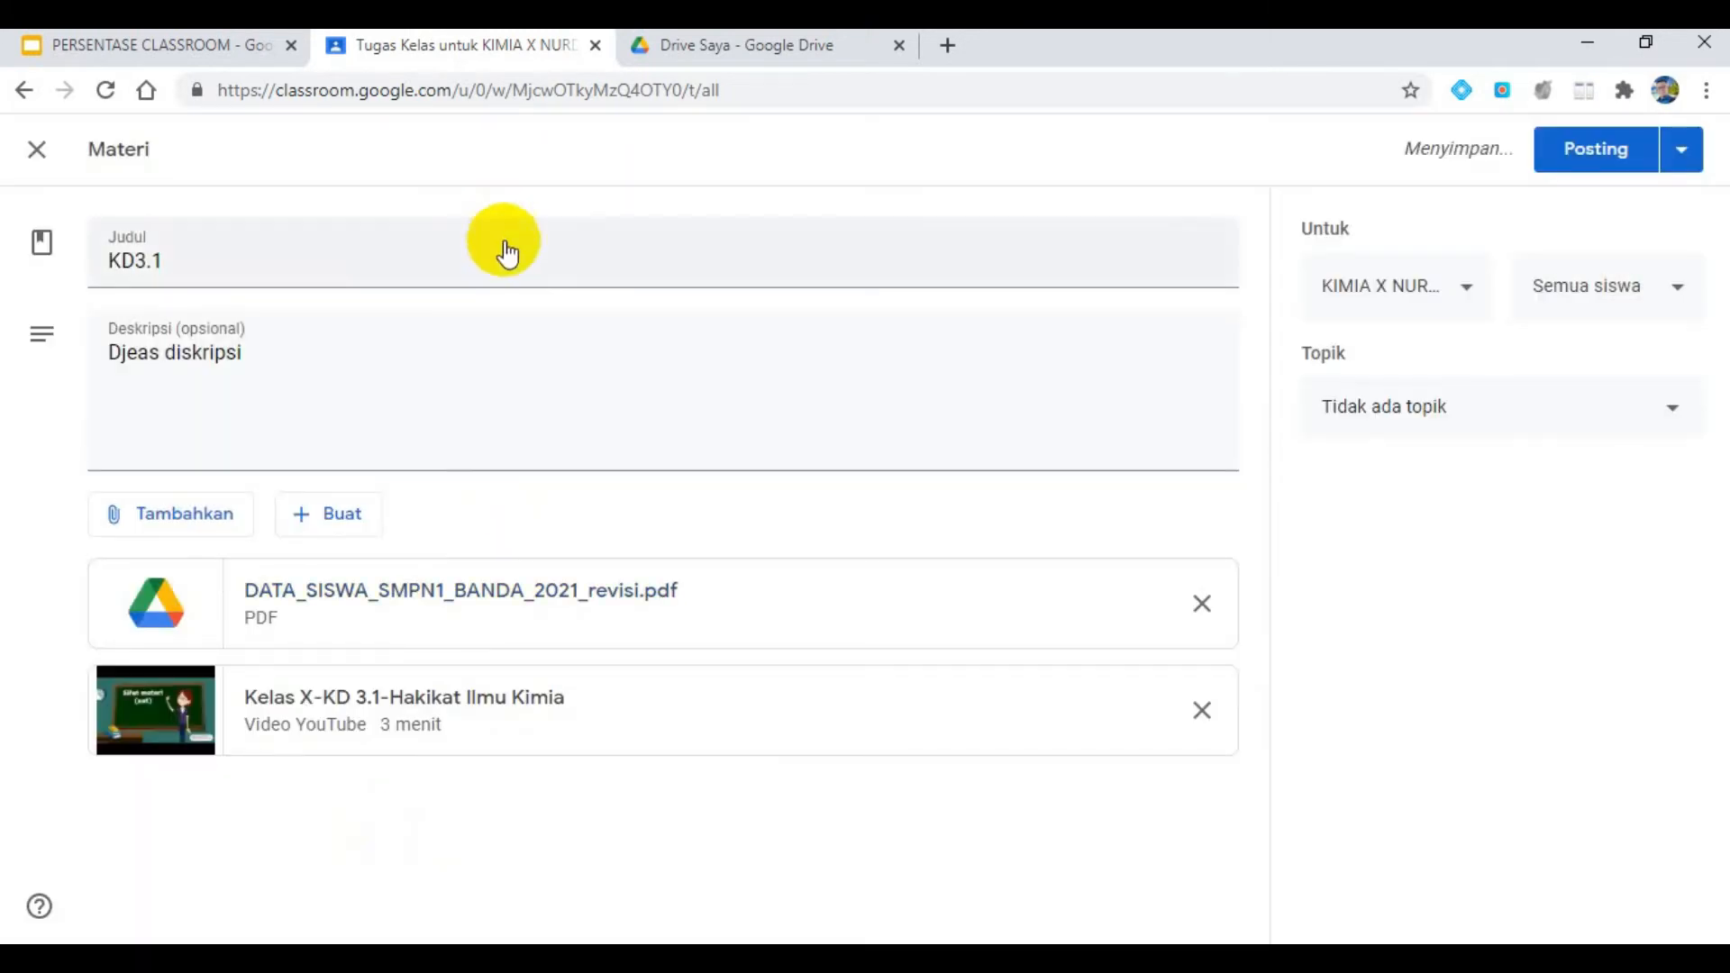
- Check the presentation slide for the next required material type, look into Google Drive, and return to the Classroom material
{"action": "left_click", "coordinate": [217, 50]}
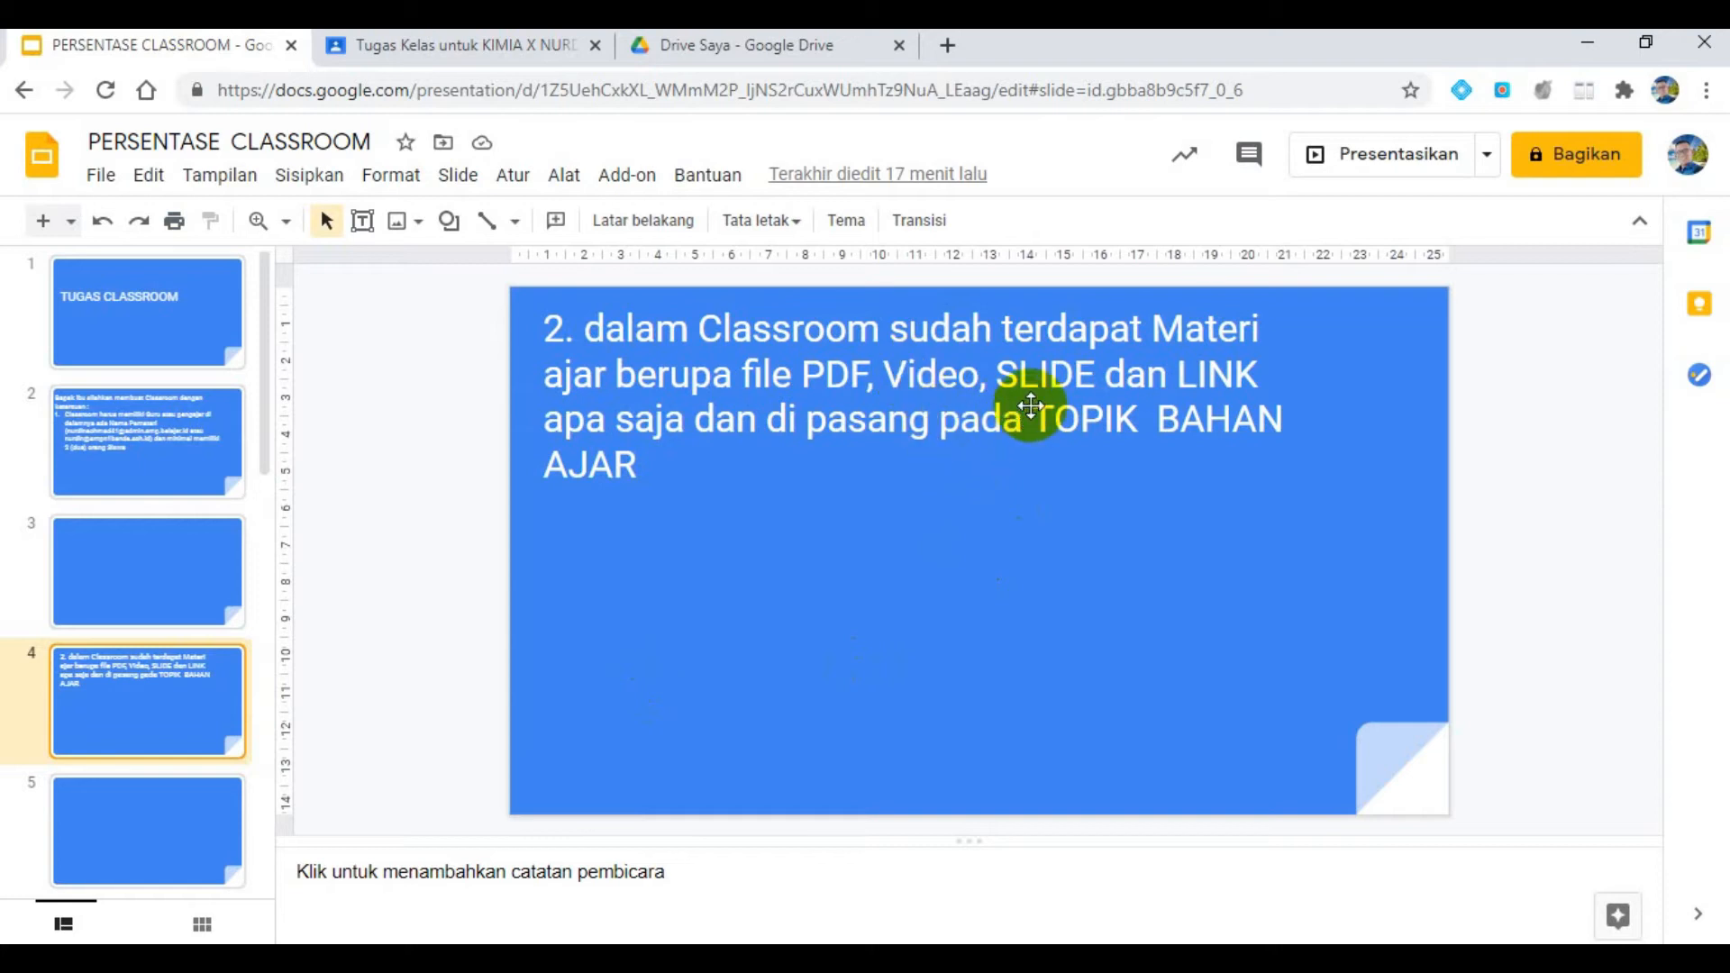
{"action": "left_click", "coordinate": [729, 46]}
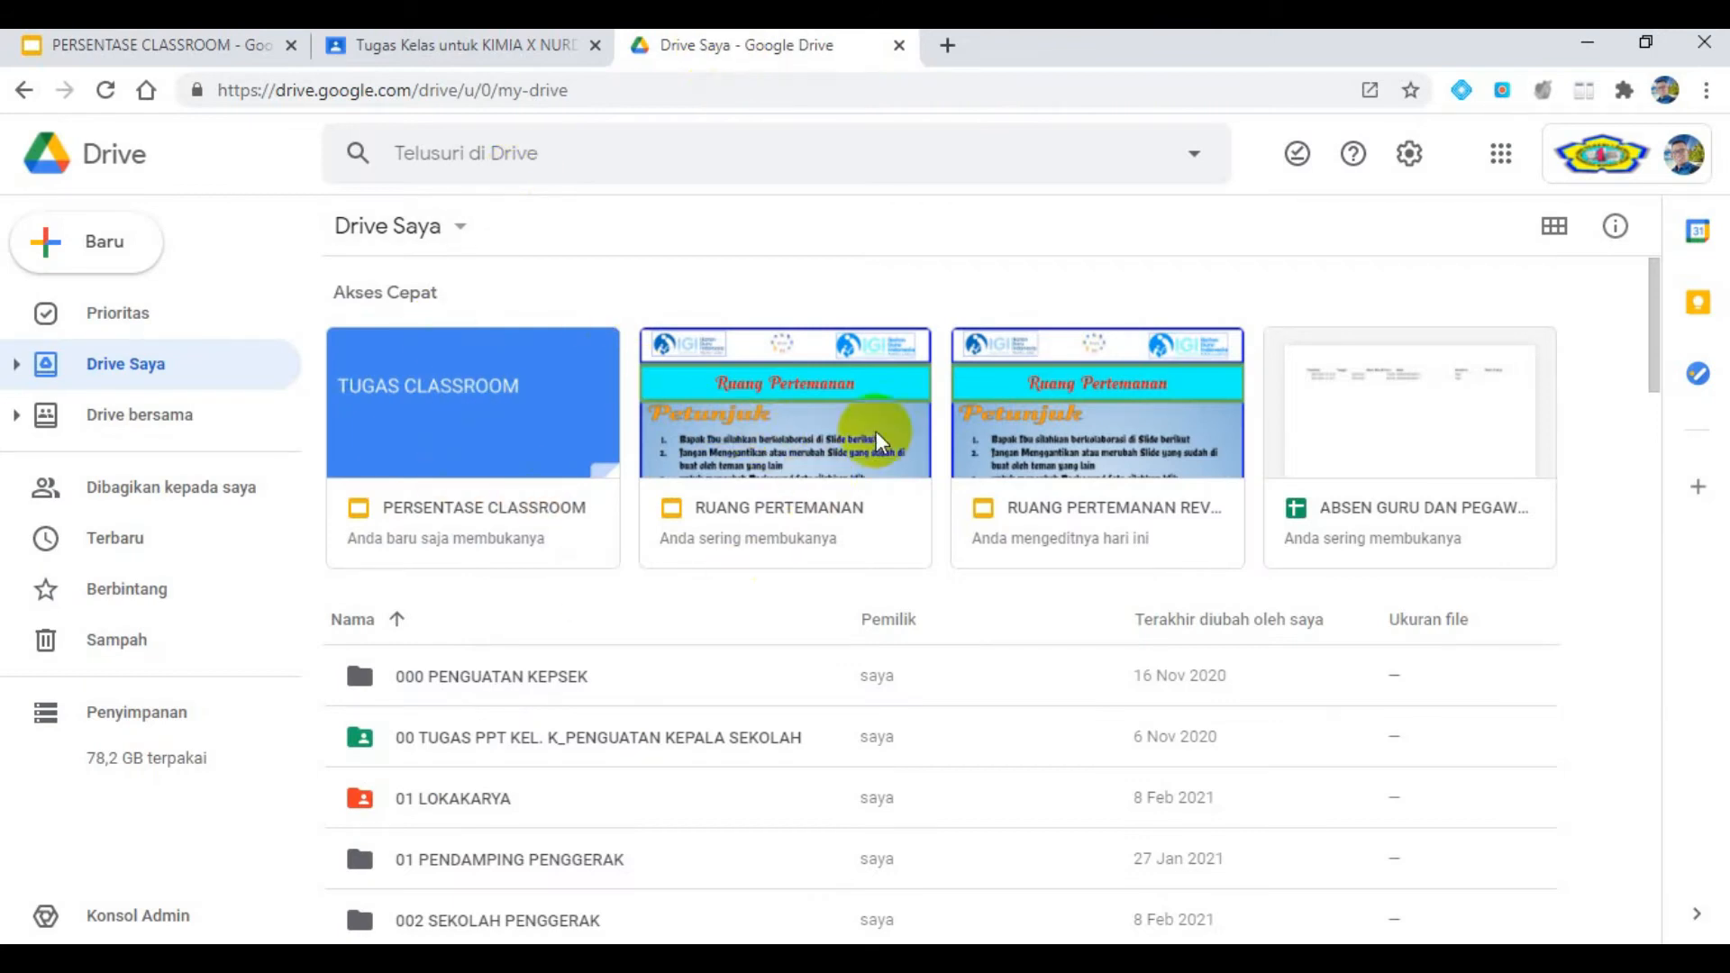
{"action": "left_click", "coordinate": [393, 47]}
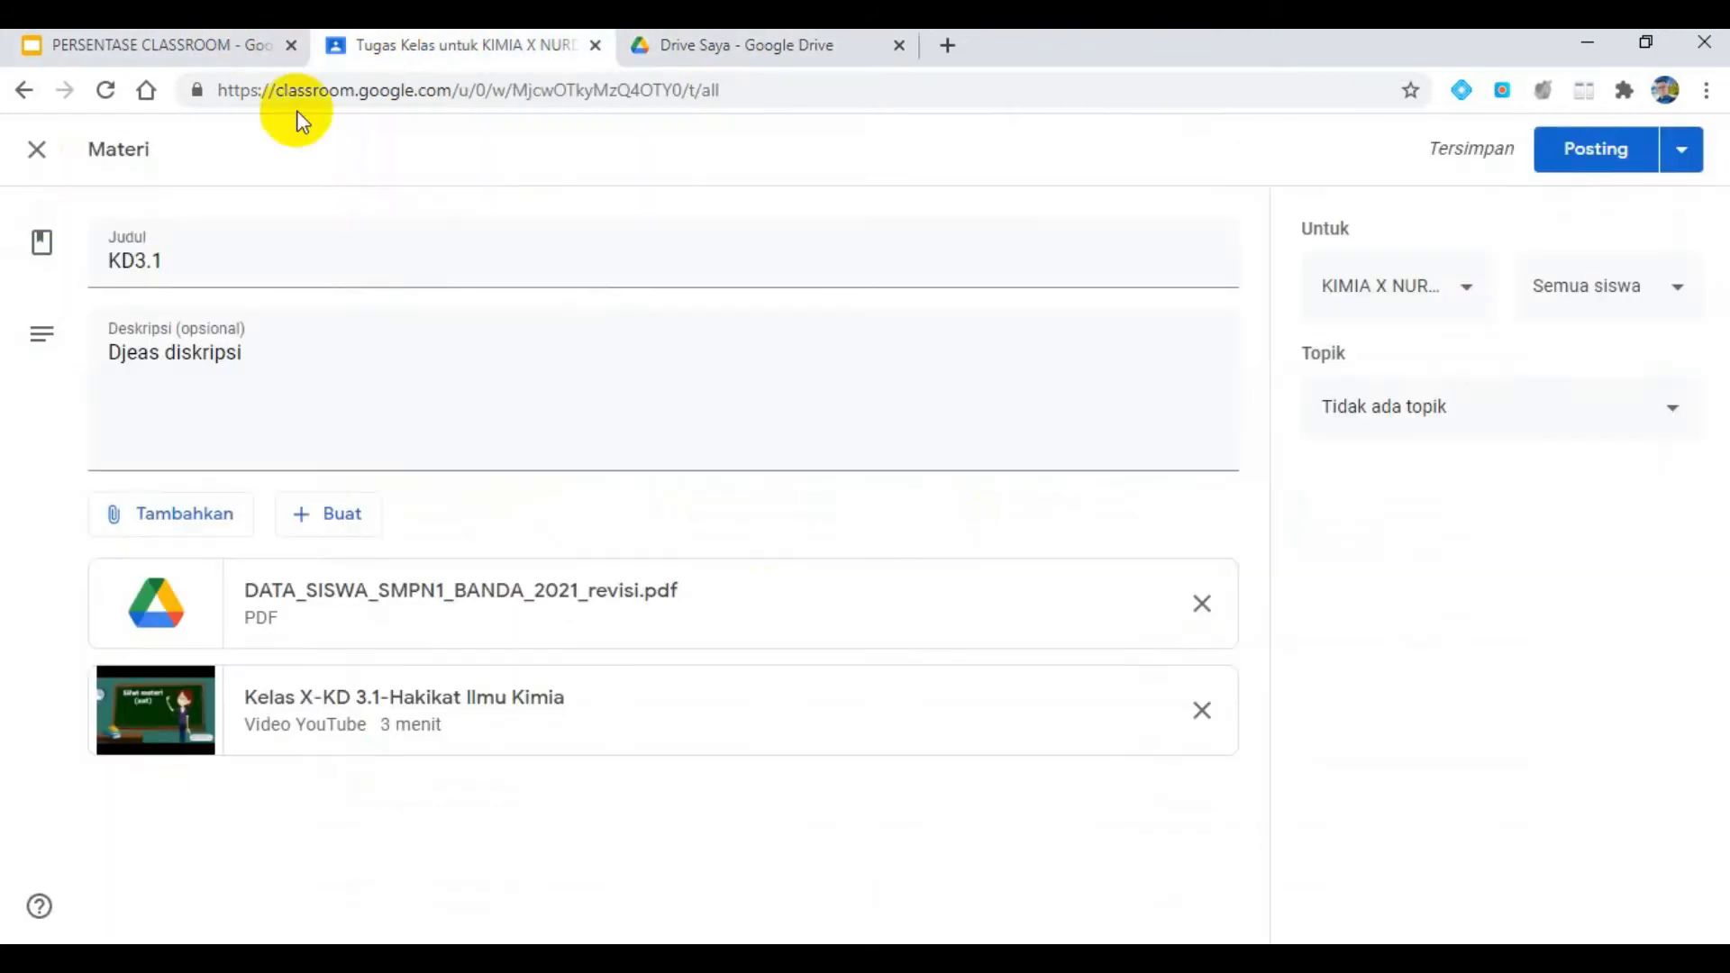
- Attach the Google Slides file RUANG PERTEMANAN REVISI from the recent Google Drive files to the material
{"action": "left_click", "coordinate": [139, 518]}
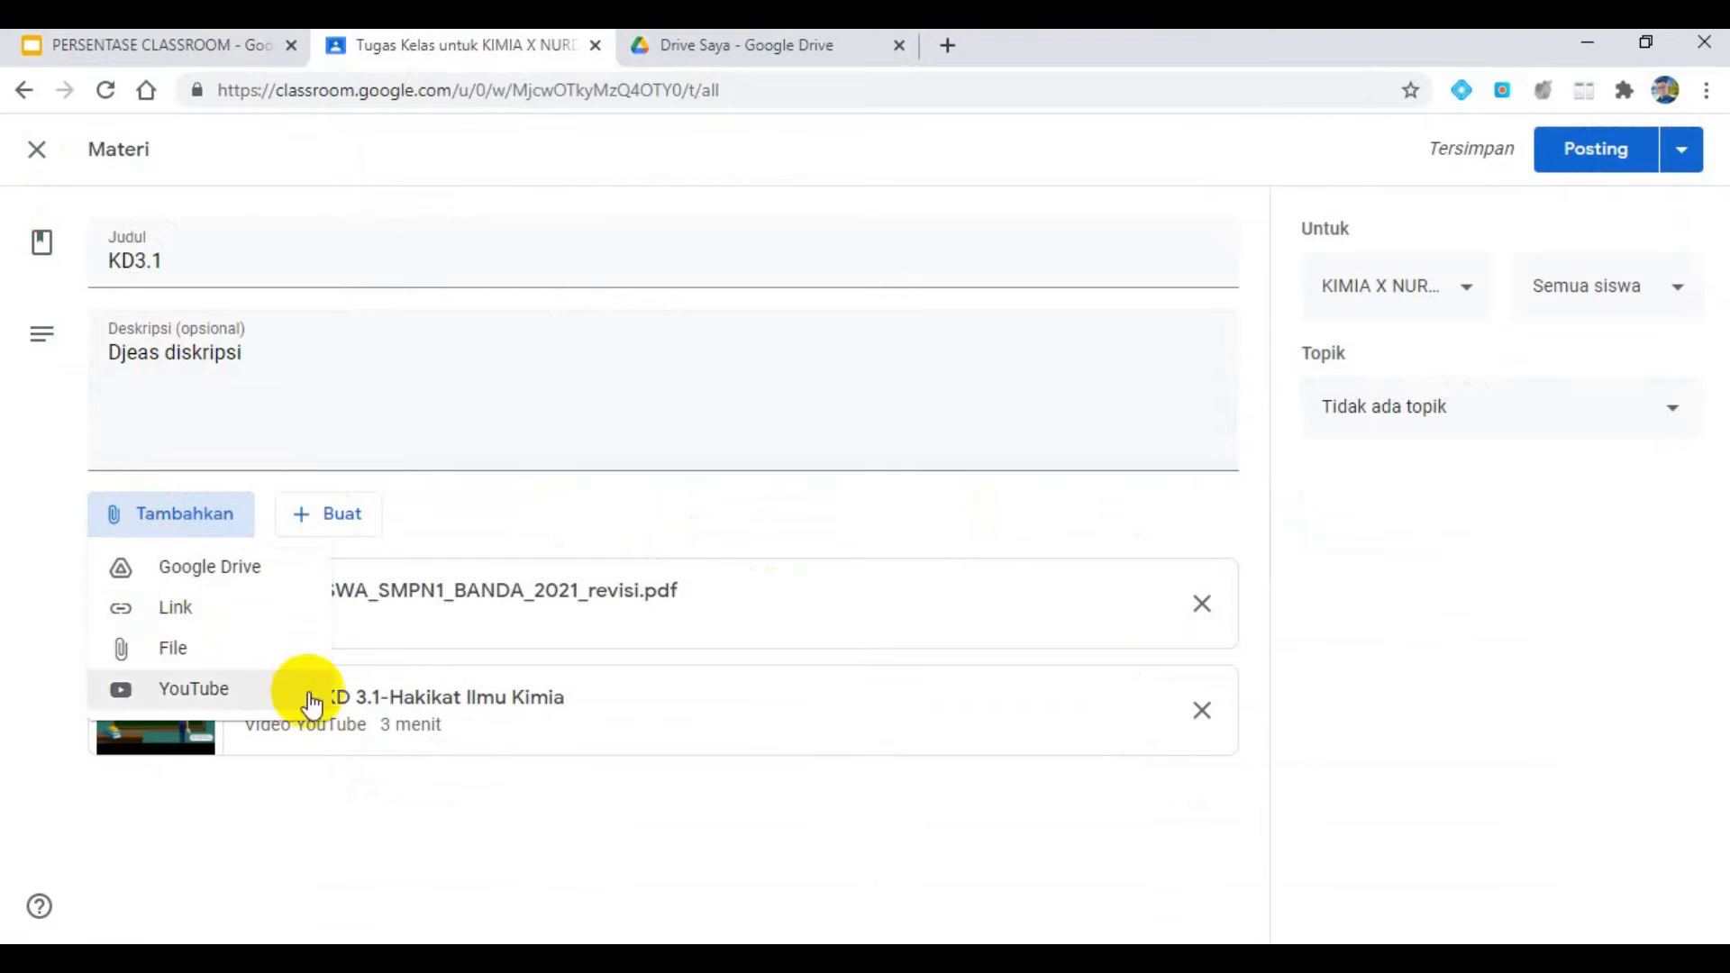
{"action": "left_click", "coordinate": [245, 573]}
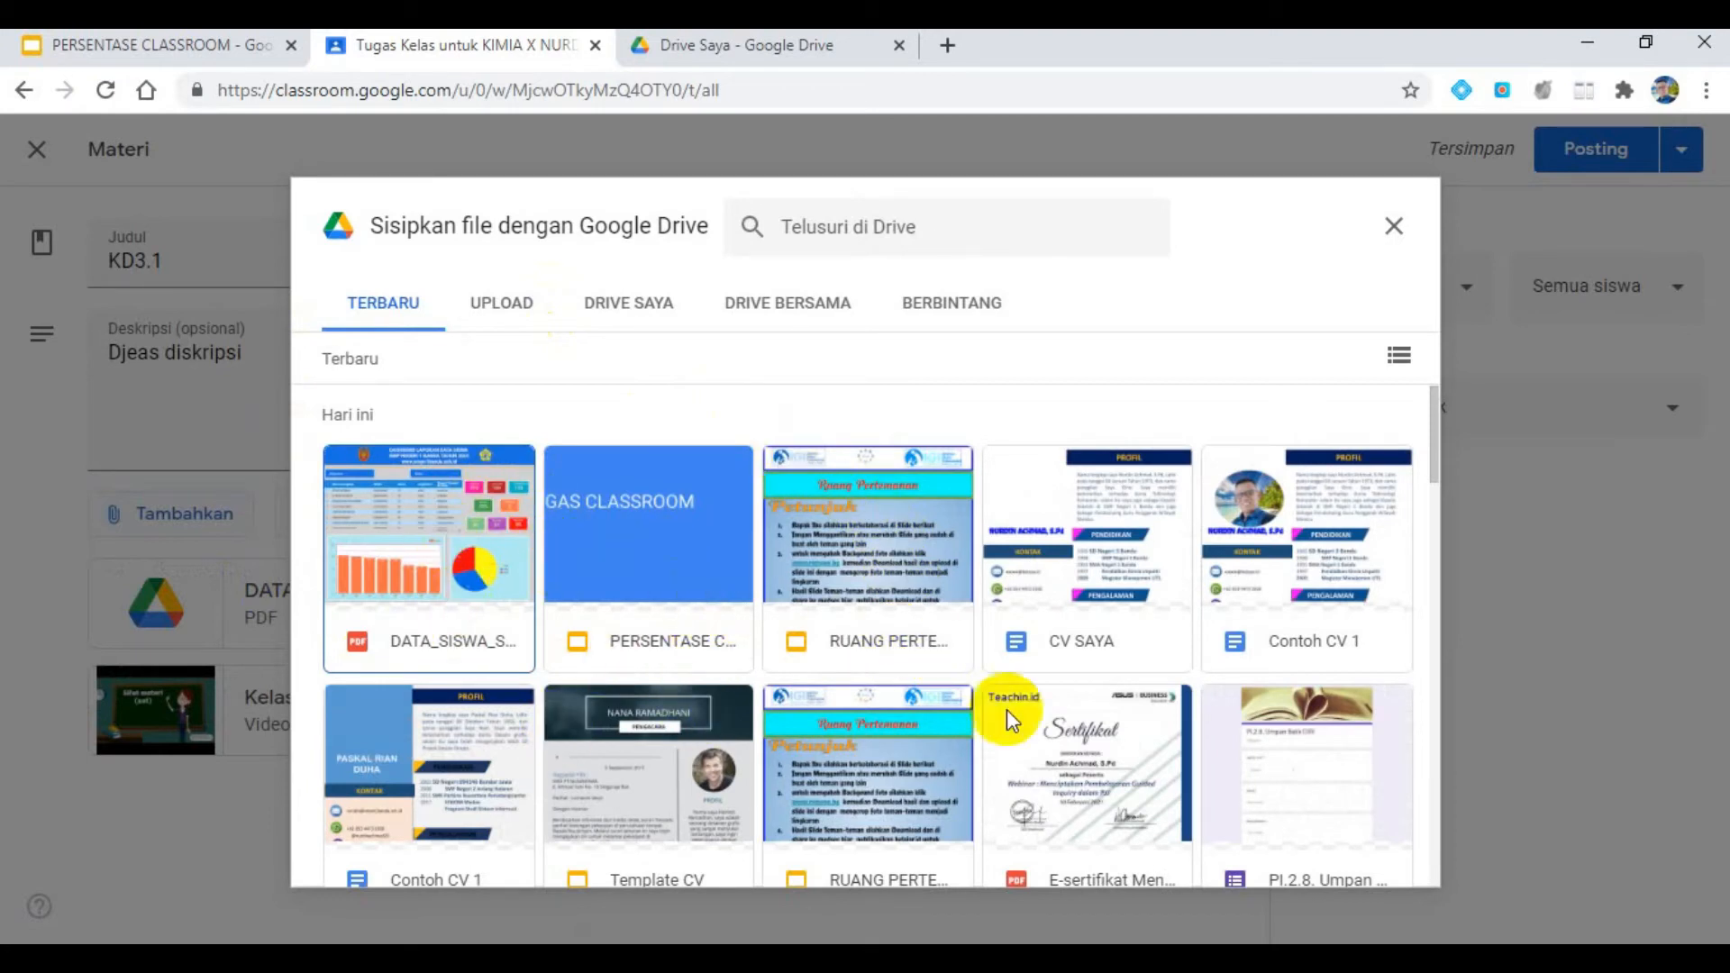
{"action": "left_click", "coordinate": [916, 564]}
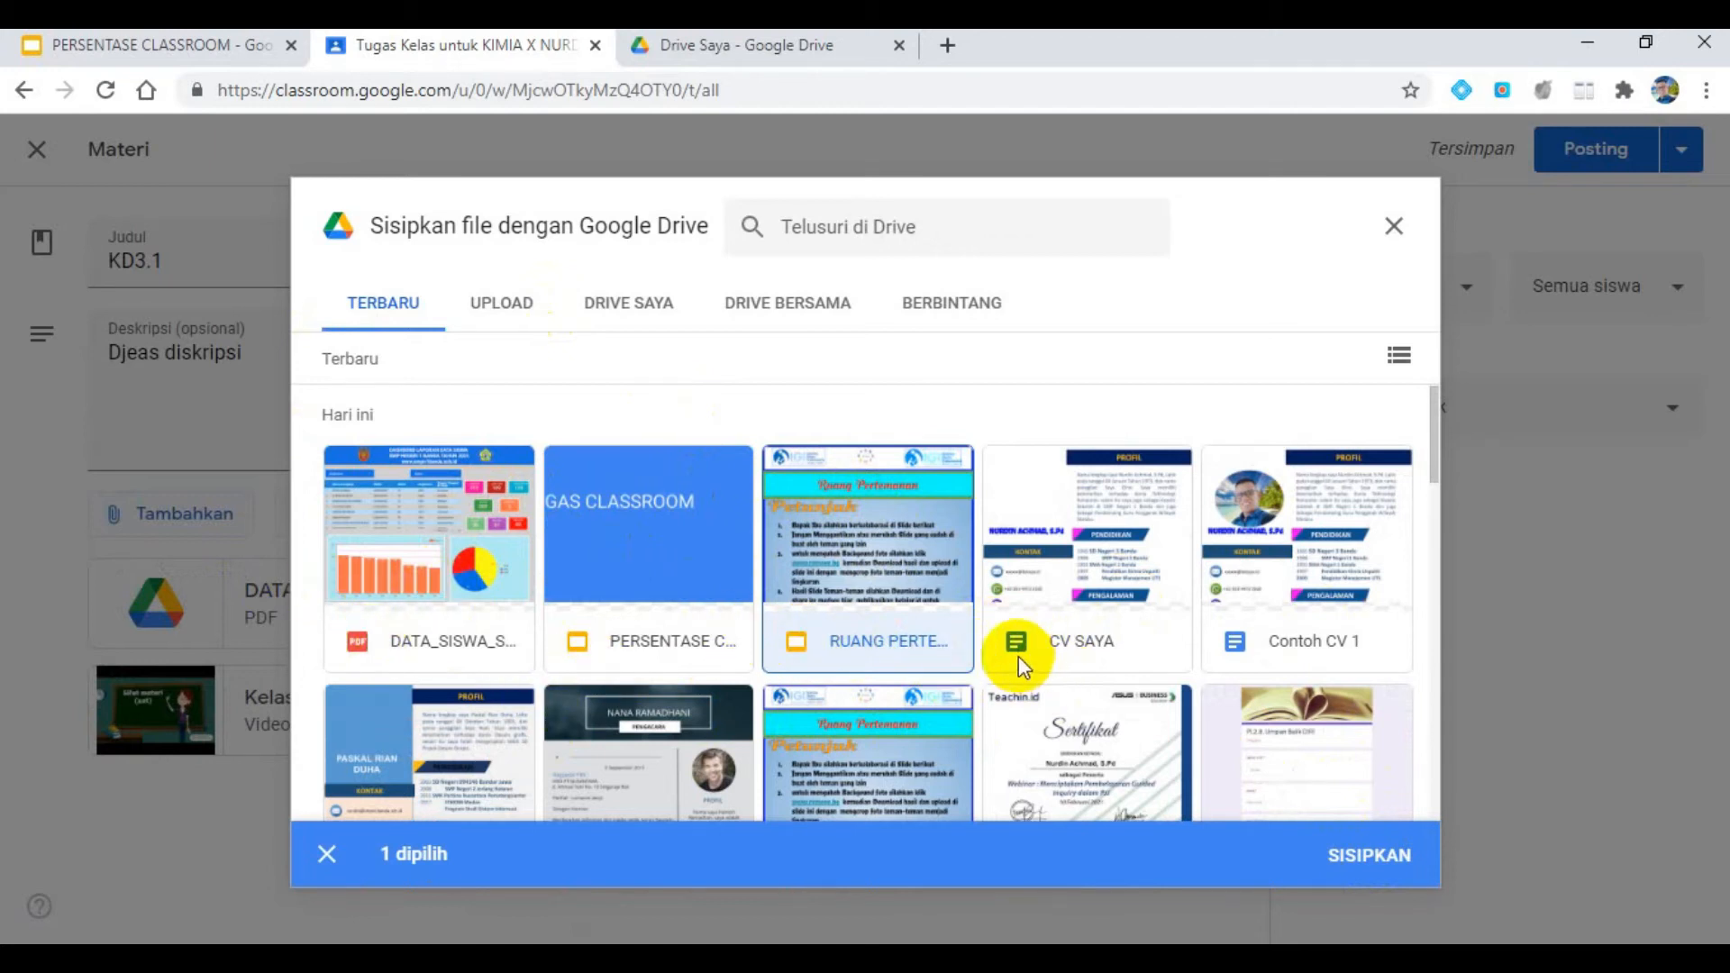
{"action": "scroll", "coordinate": [1294, 716], "scroll_direction": "down", "scroll_amount": 1}
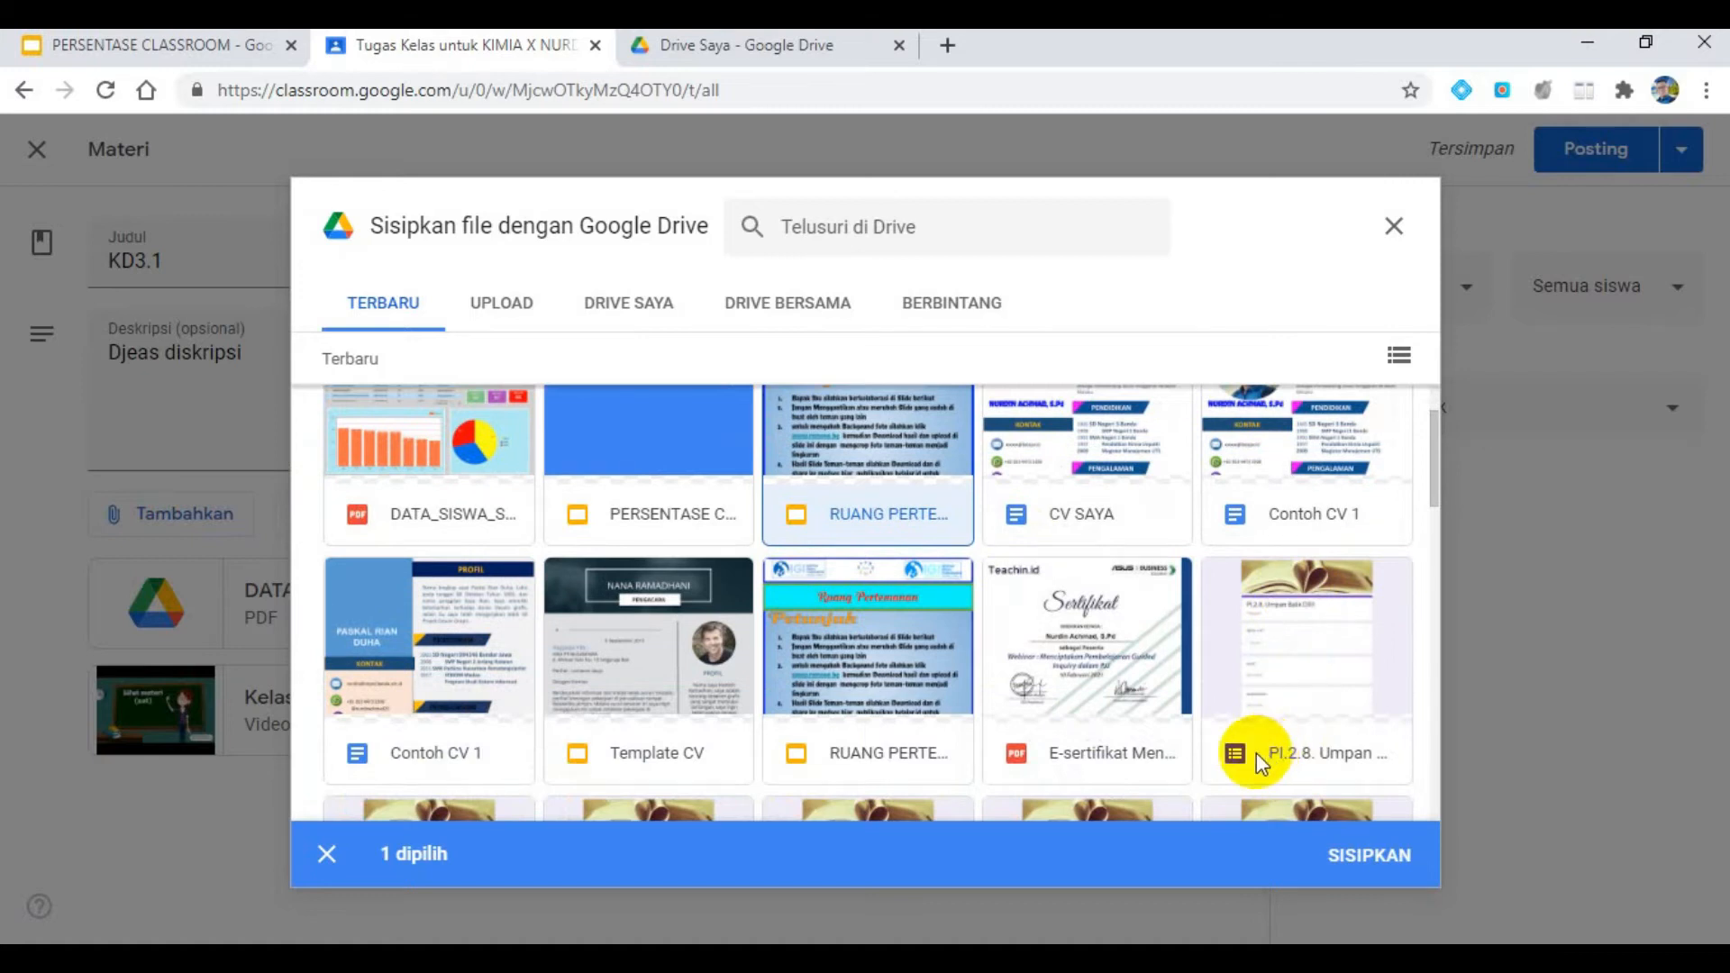
{"action": "scroll", "coordinate": [1256, 753], "scroll_direction": "down", "scroll_amount": 3}
{"action": "scroll", "coordinate": [1250, 746], "scroll_direction": "up", "scroll_amount": 4}
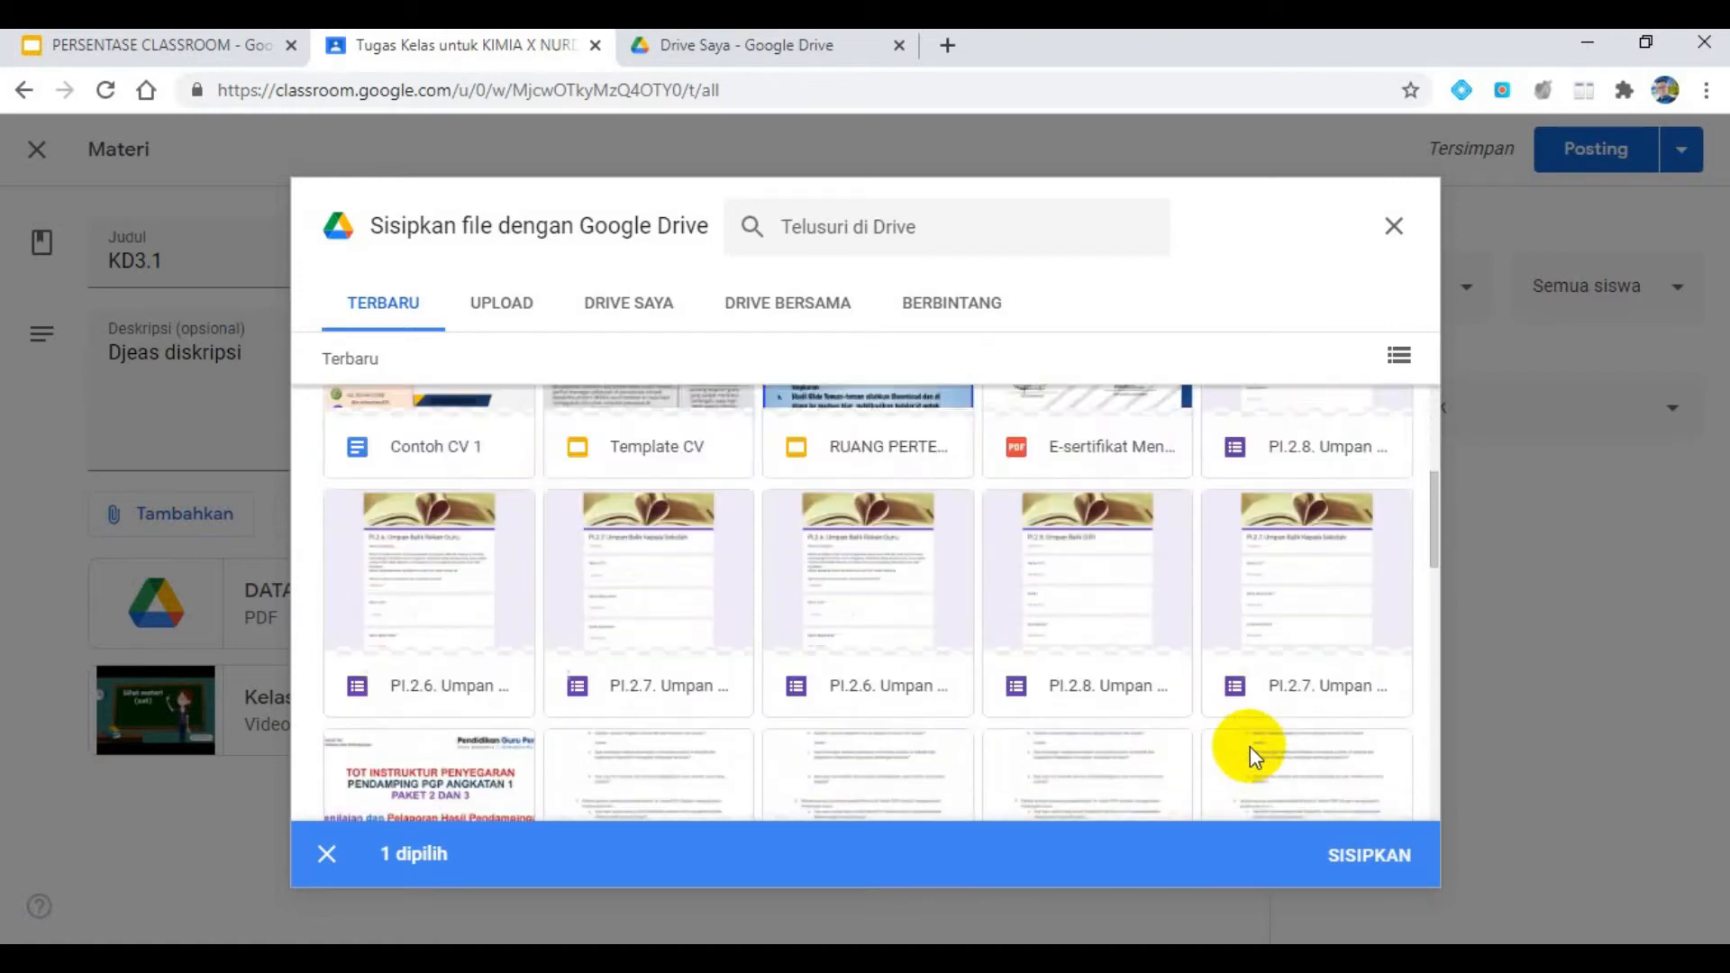
{"action": "left_click", "coordinate": [879, 603]}
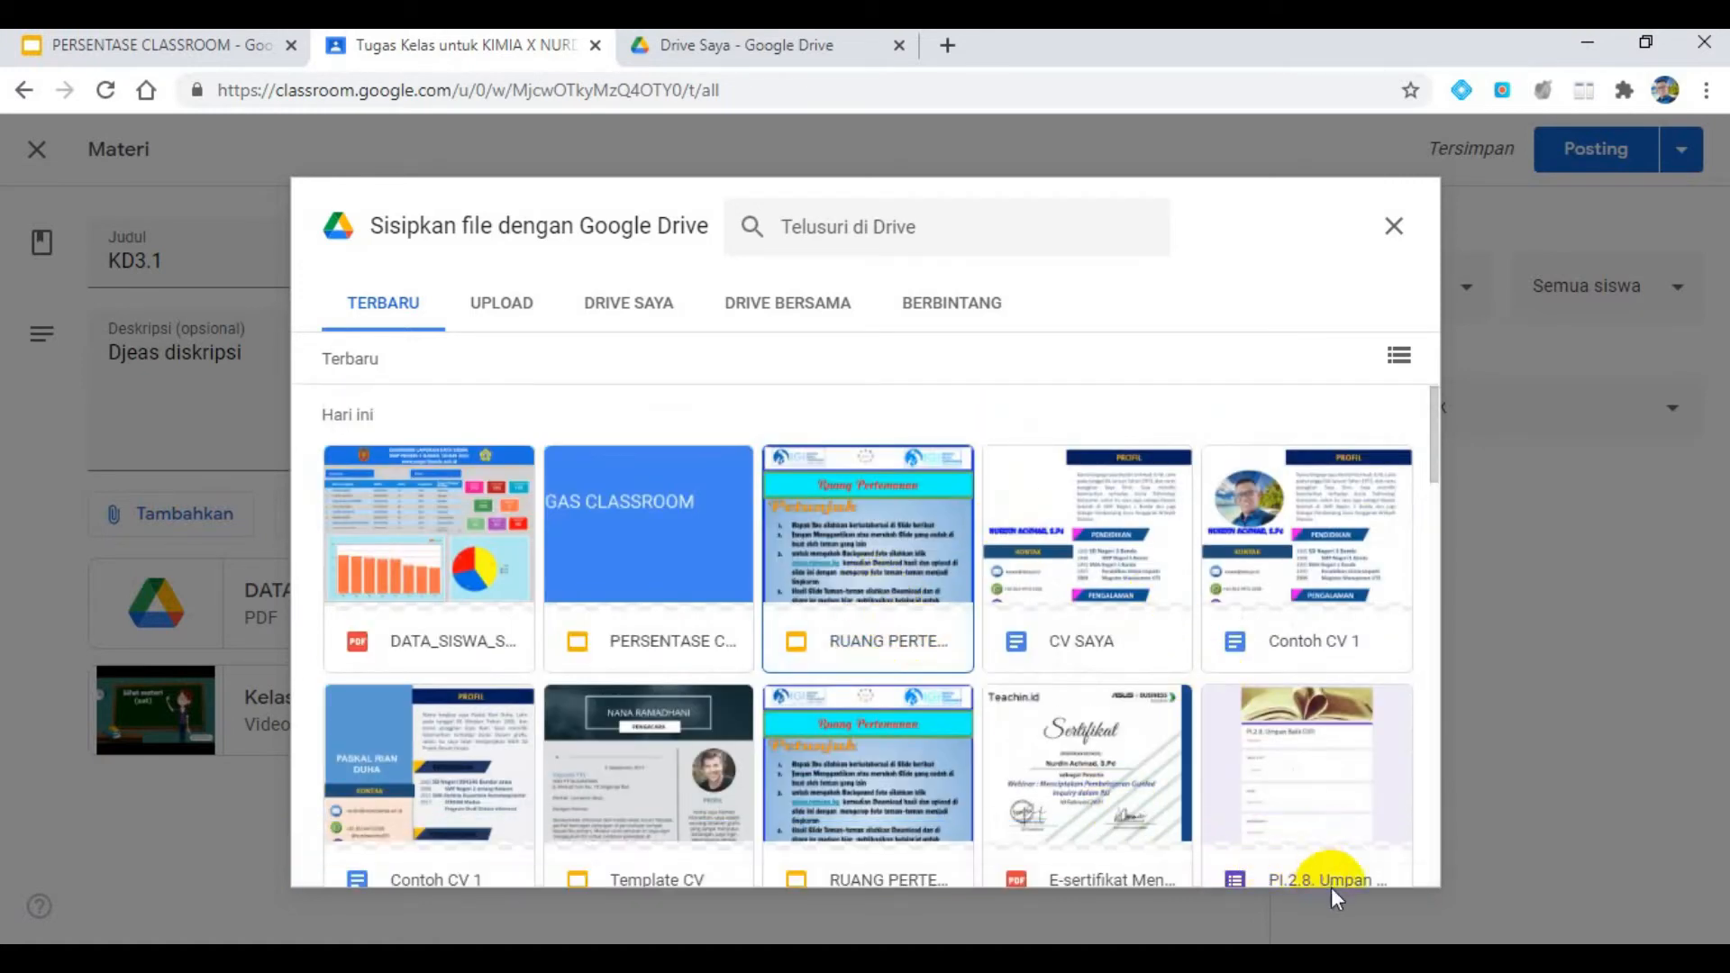
{"action": "left_click", "coordinate": [915, 574]}
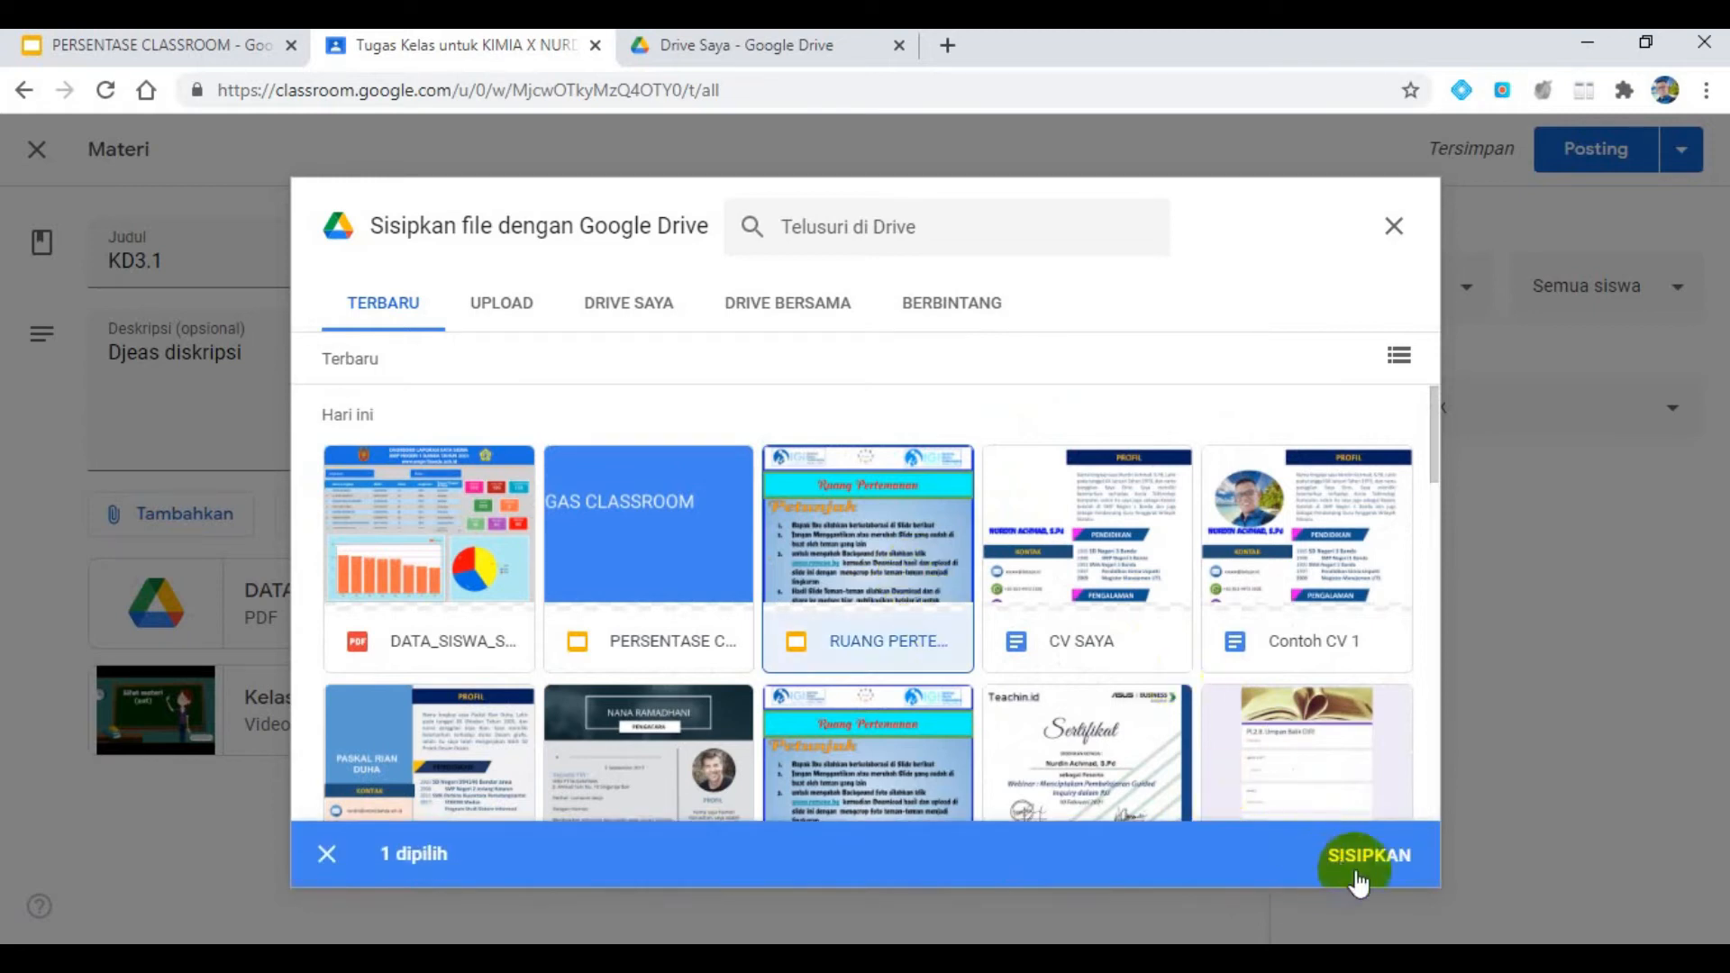
{"action": "left_click", "coordinate": [1359, 855]}
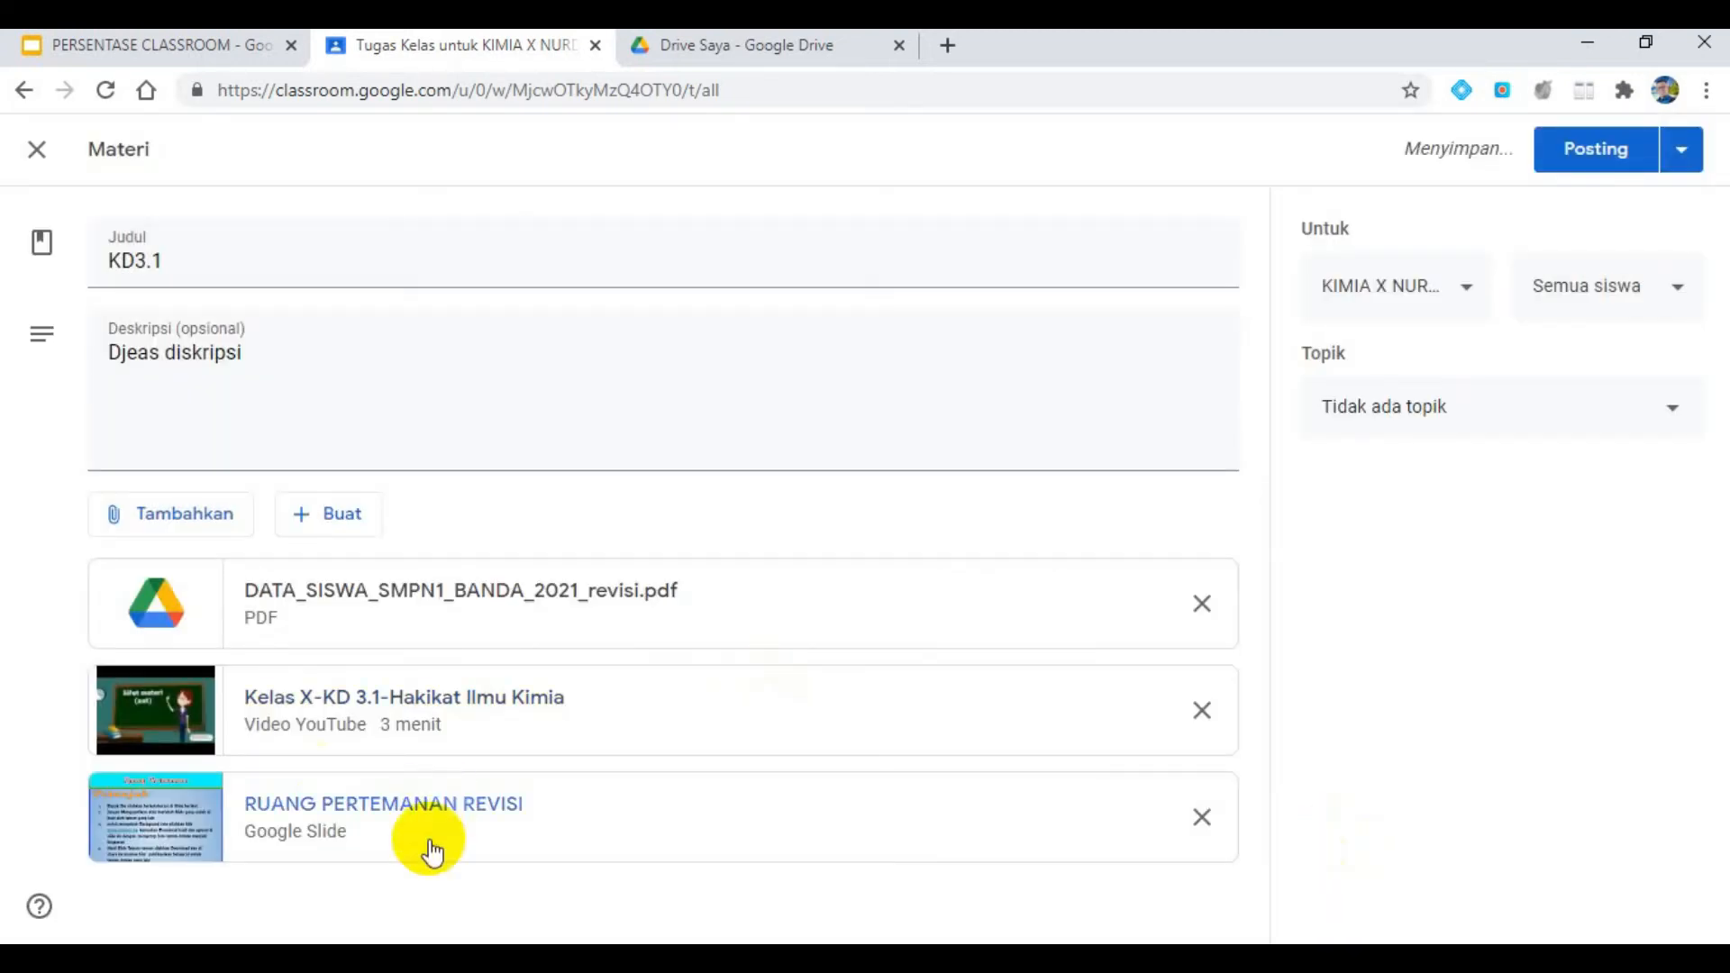
{"action": "left_click", "coordinate": [177, 42]}
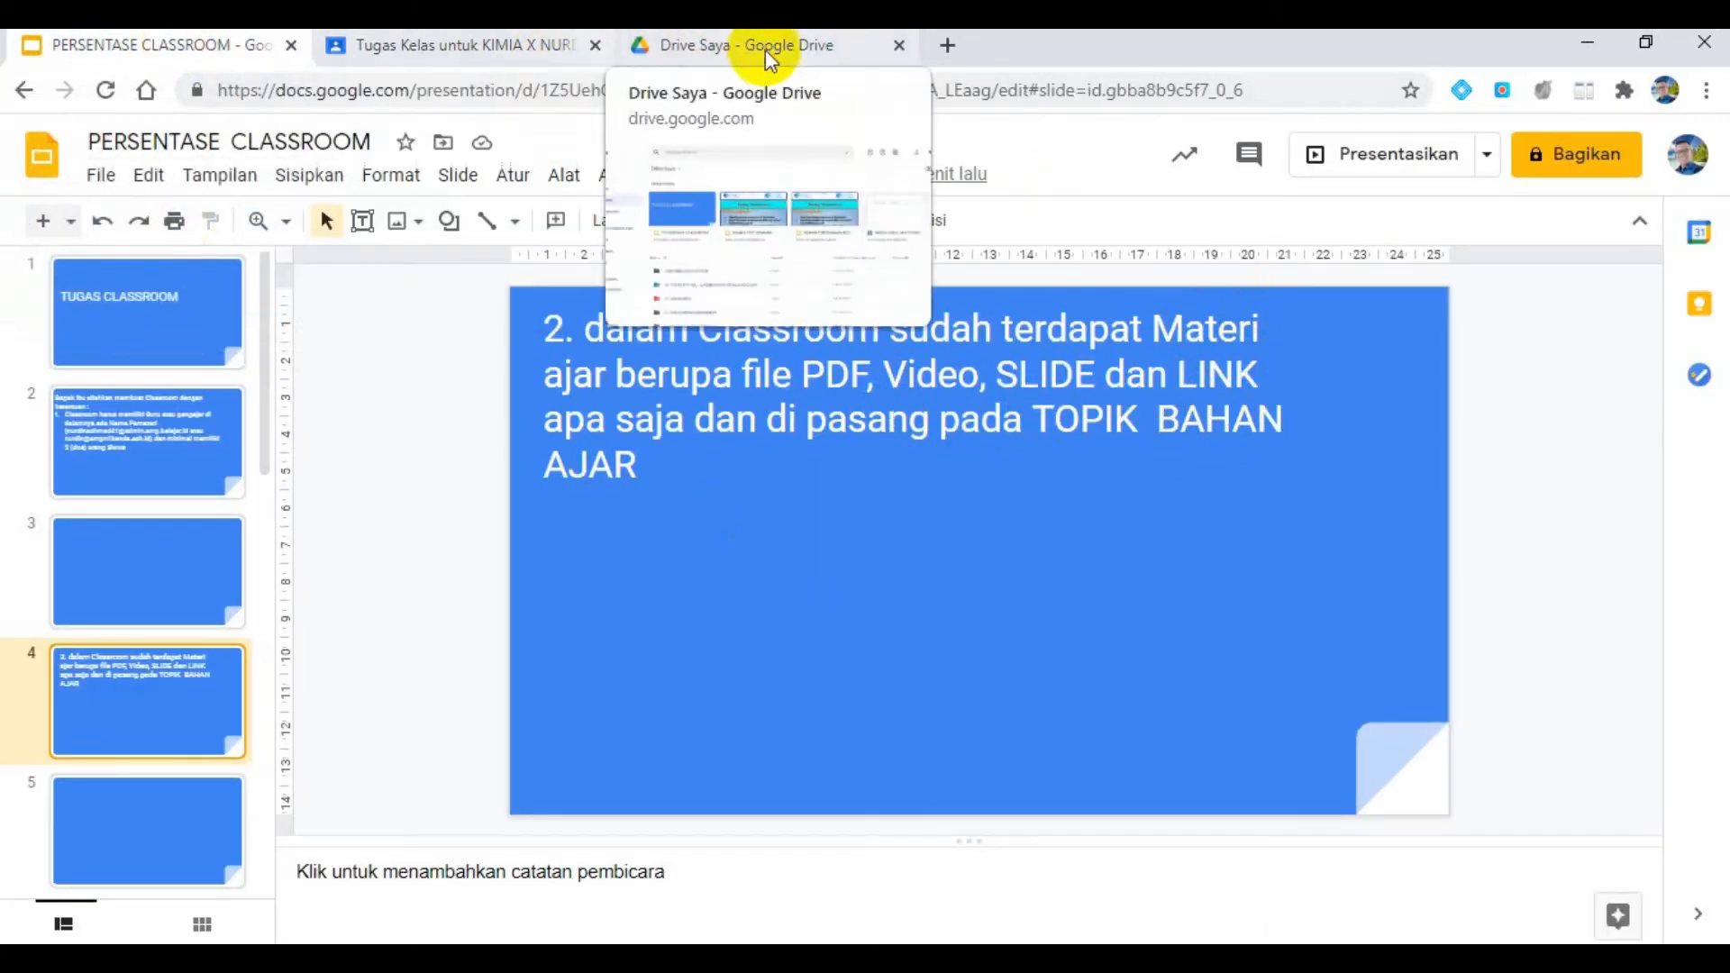
{"action": "left_click", "coordinate": [414, 47]}
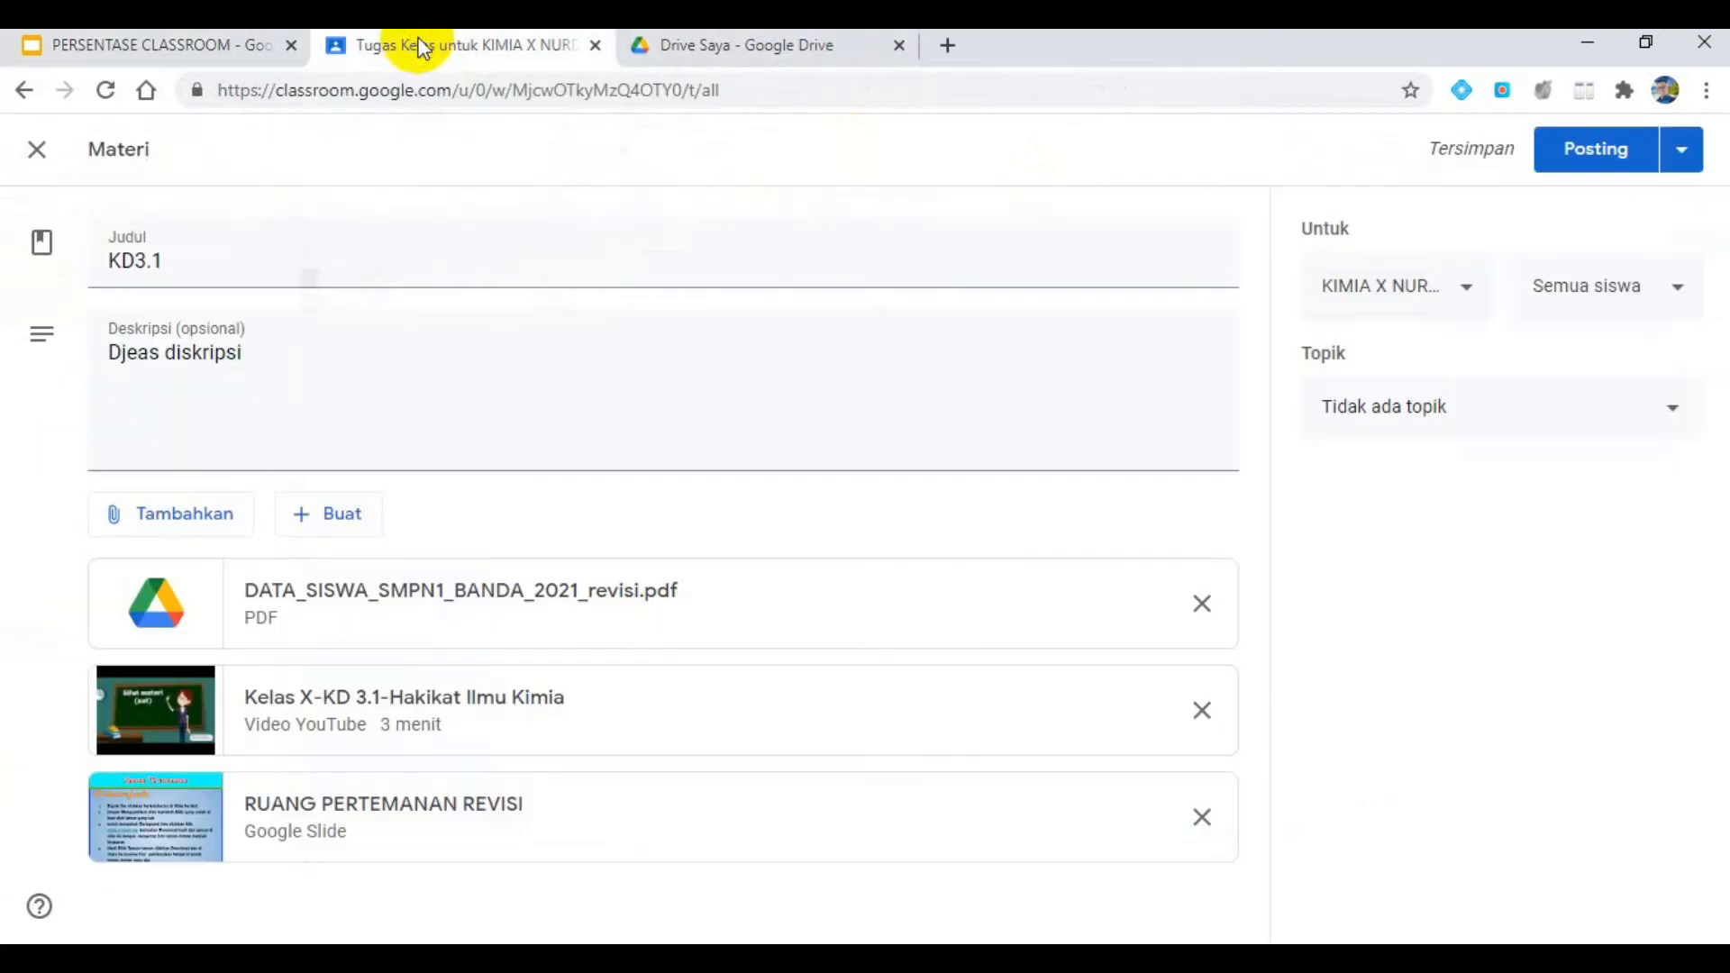
{"action": "left_click", "coordinate": [122, 518]}
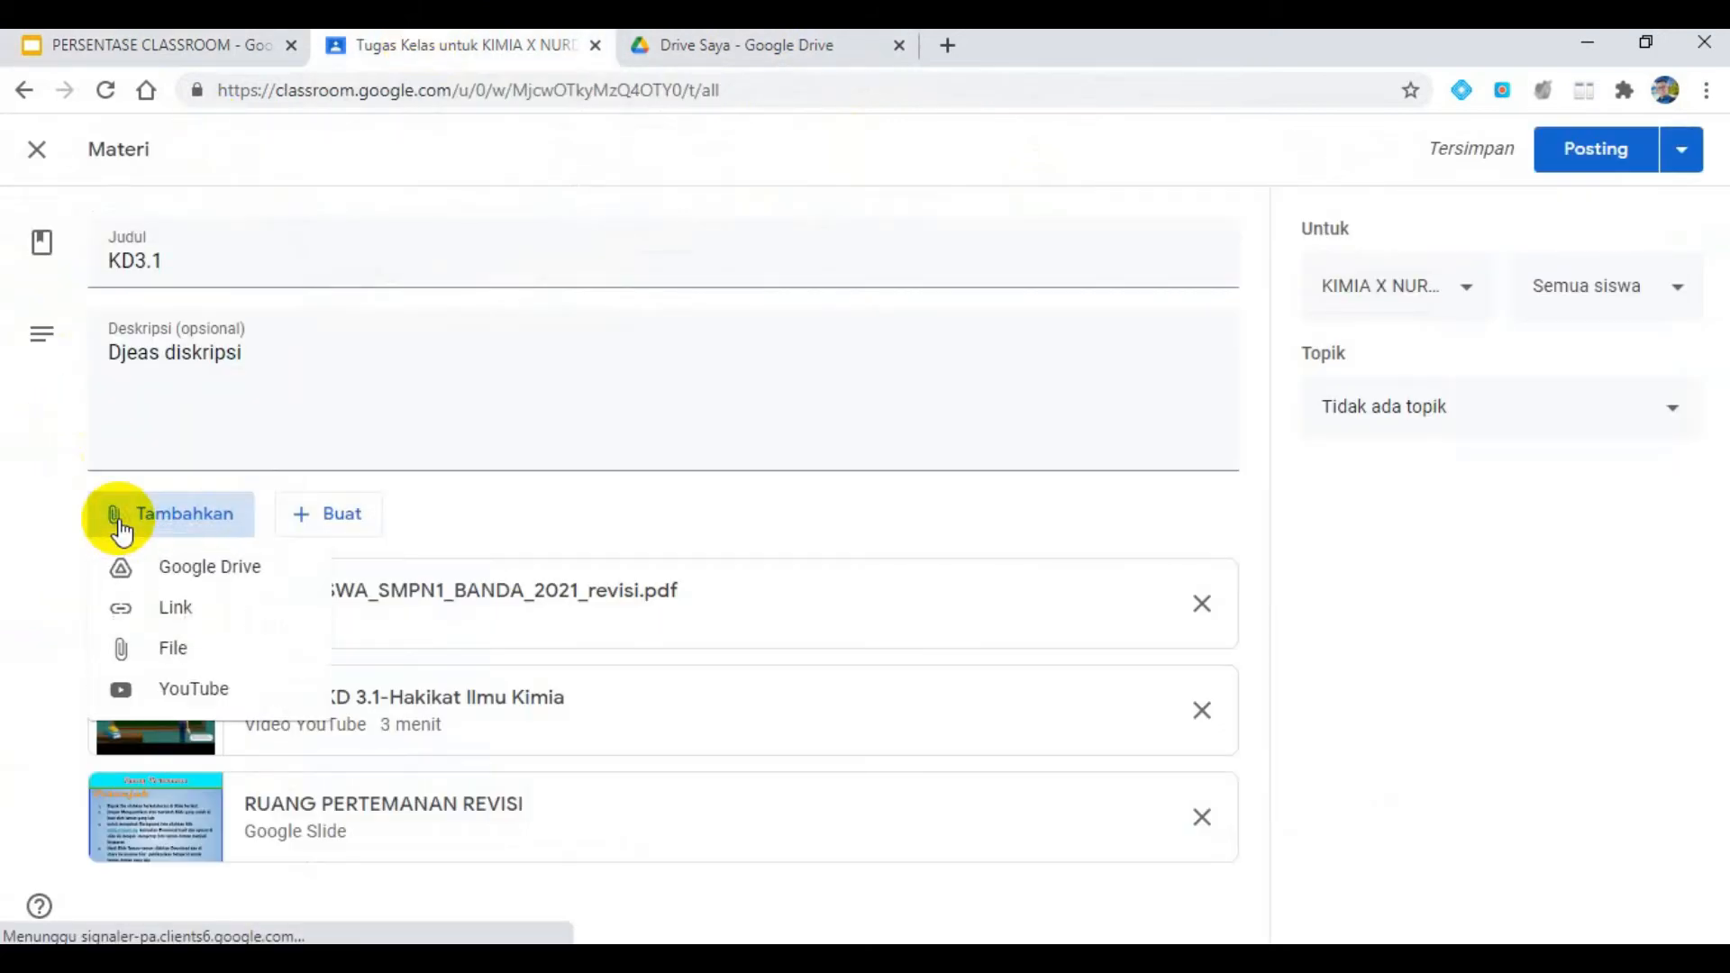
{"action": "left_click", "coordinate": [154, 615]}
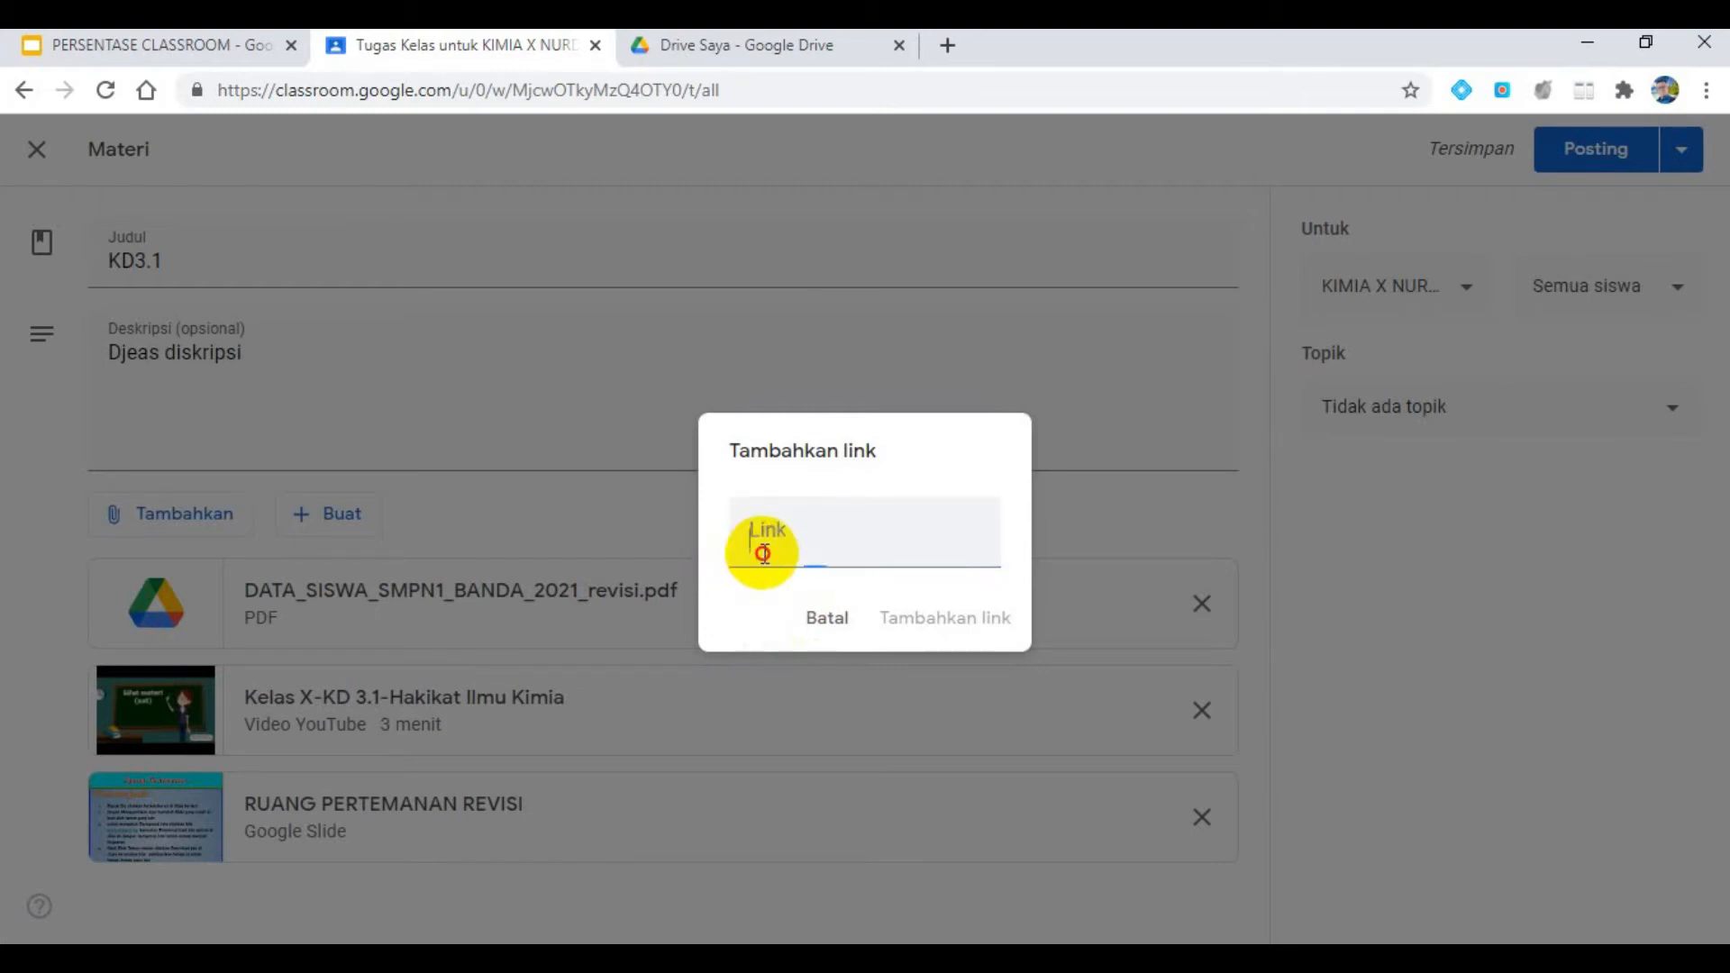
{"action": "left_click", "coordinate": [1003, 622]}
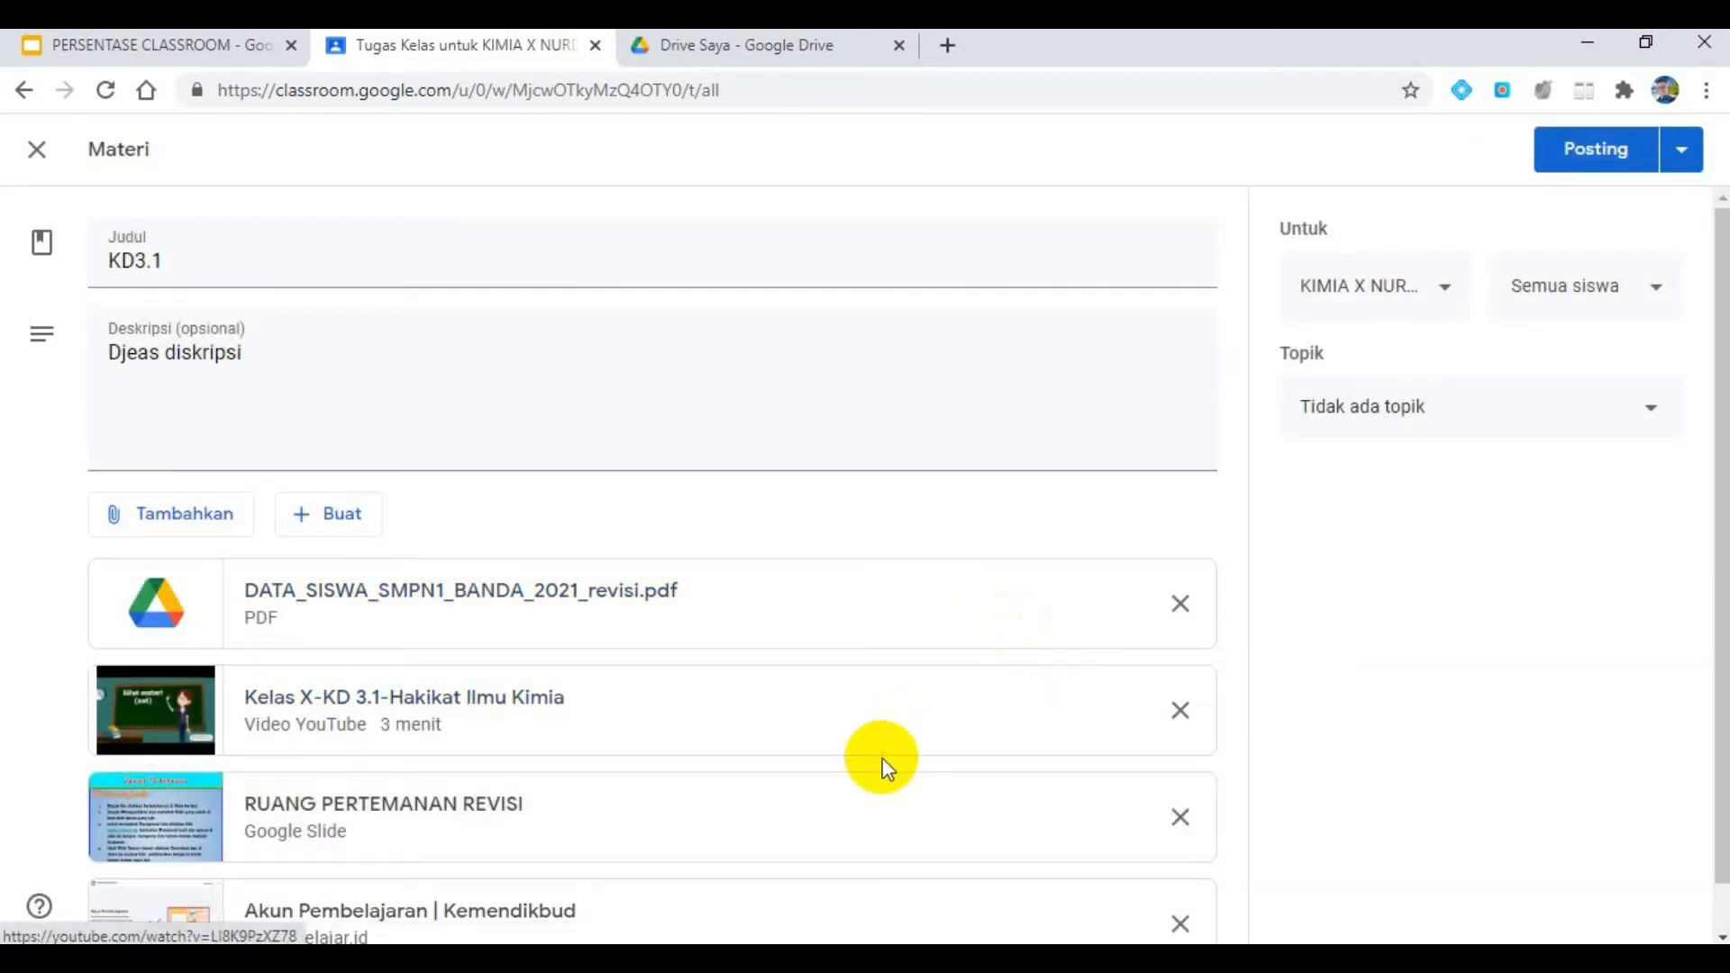
{"action": "scroll", "coordinate": [594, 775], "scroll_direction": "down", "scroll_amount": 1}
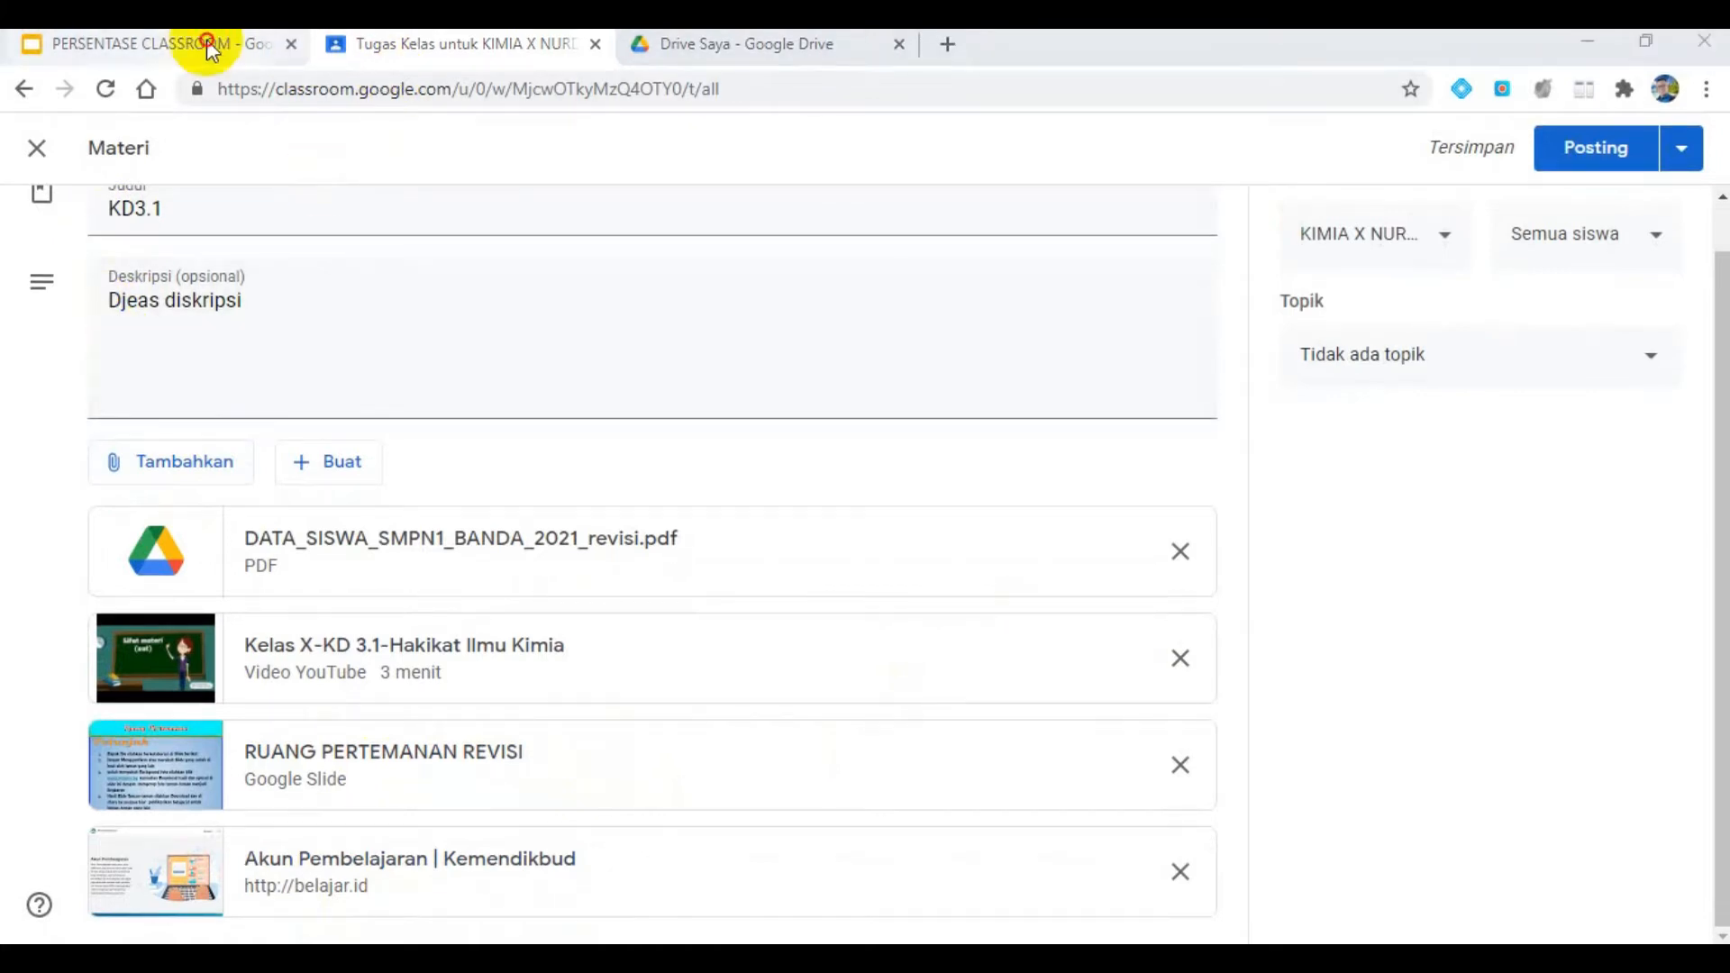
- Check the required topic on the presentation slide, assign the material to the topic BAHAN AJAR, and post it
{"action": "left_click", "coordinate": [207, 46]}
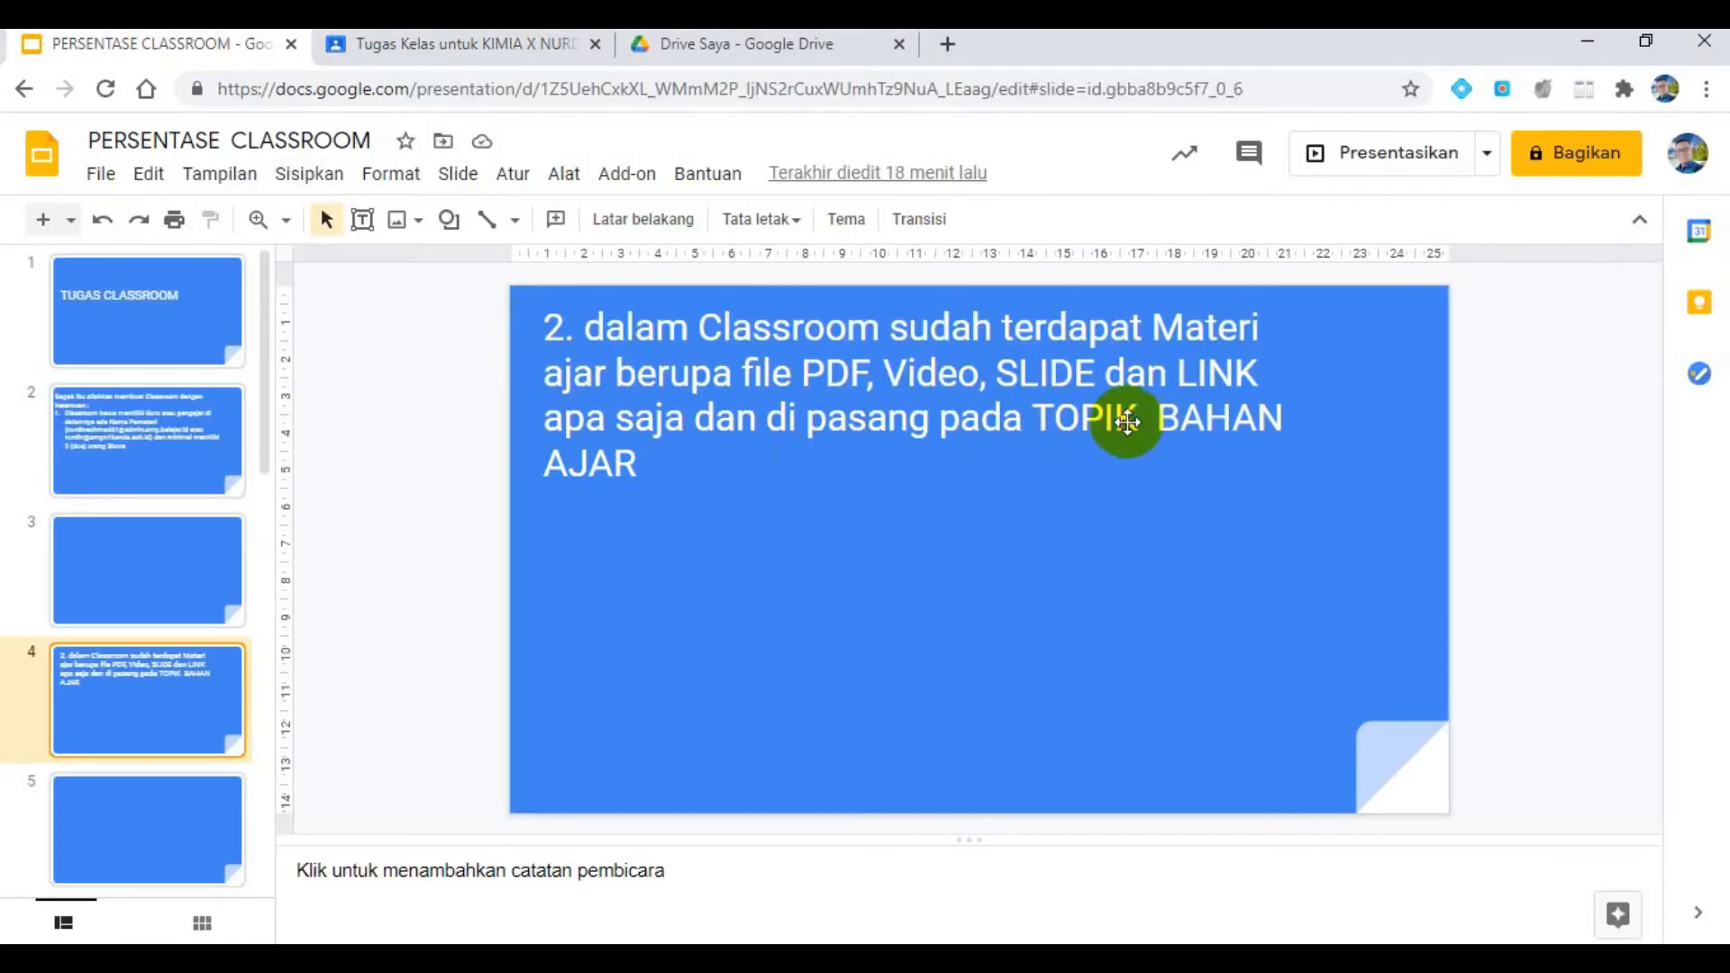
{"action": "left_click", "coordinate": [528, 47]}
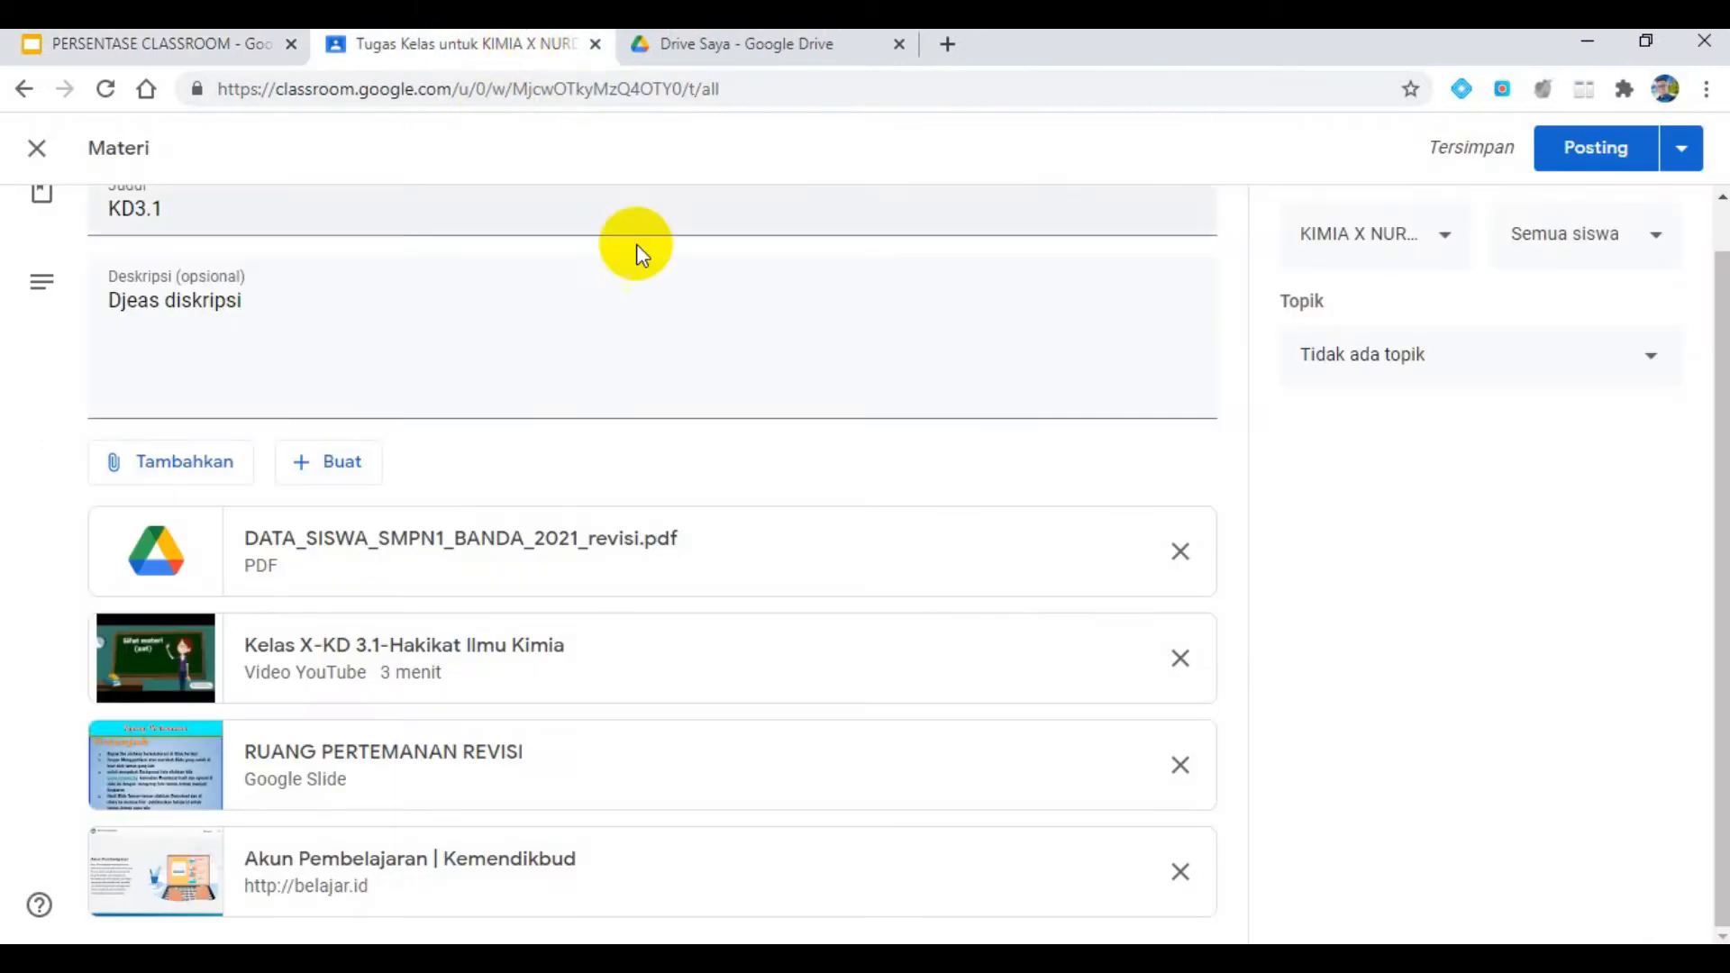
{"action": "left_click", "coordinate": [1614, 365]}
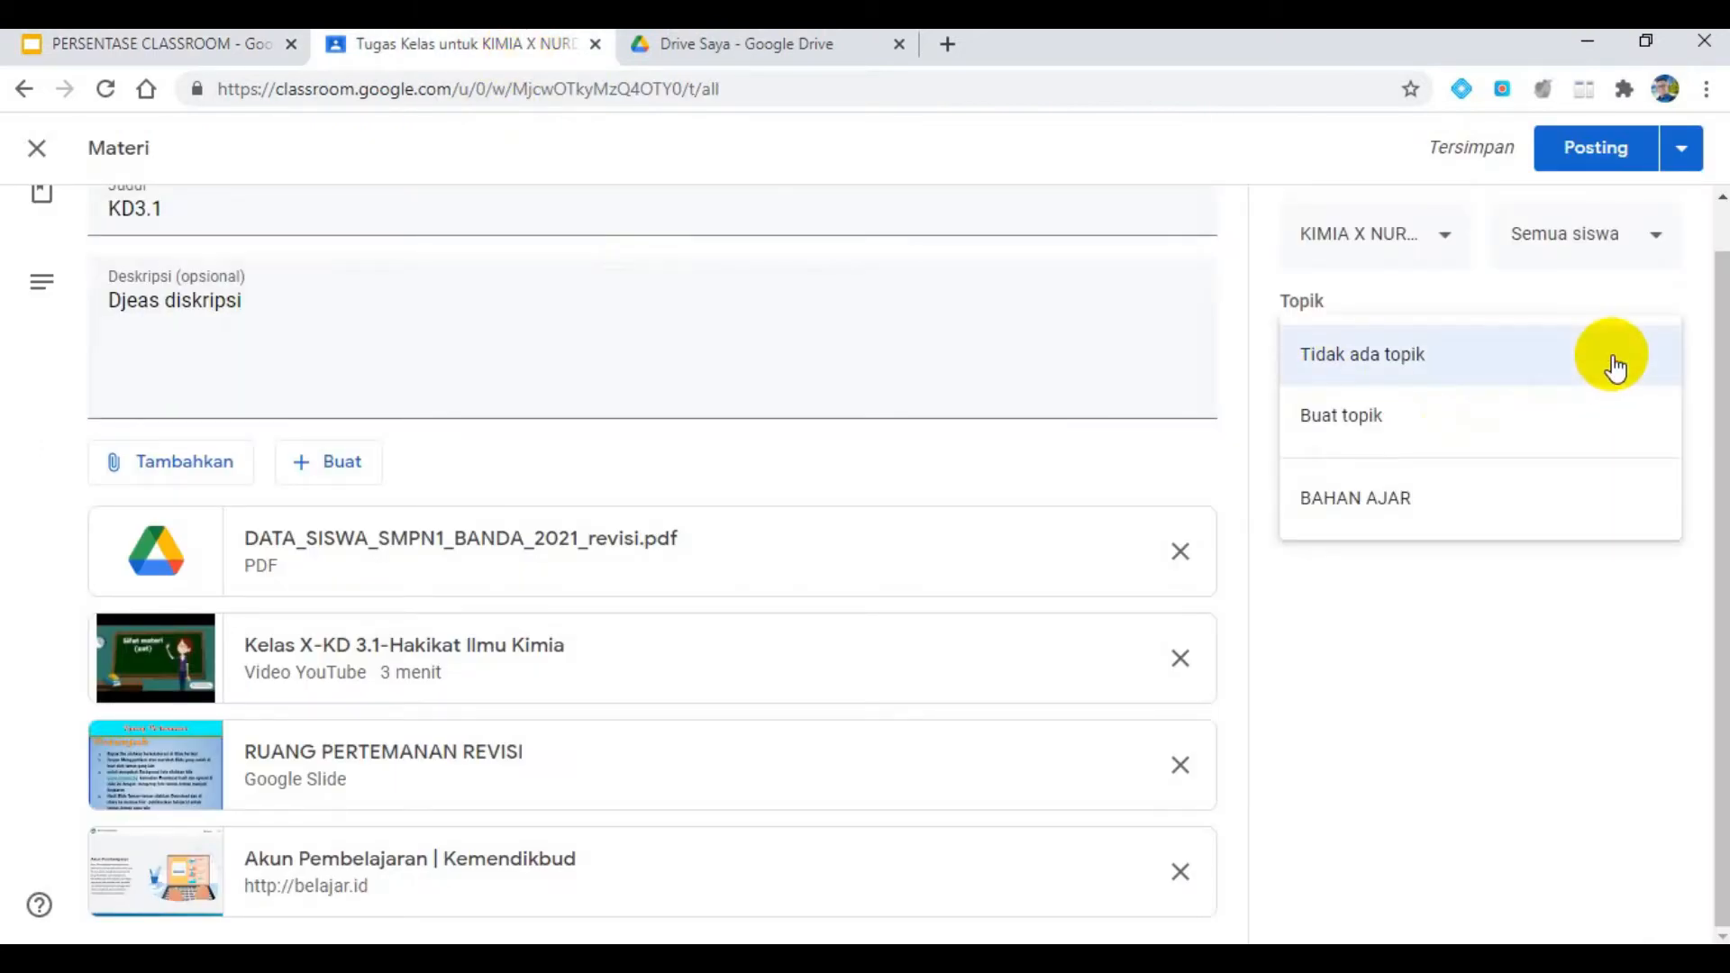
{"action": "left_click", "coordinate": [1414, 501]}
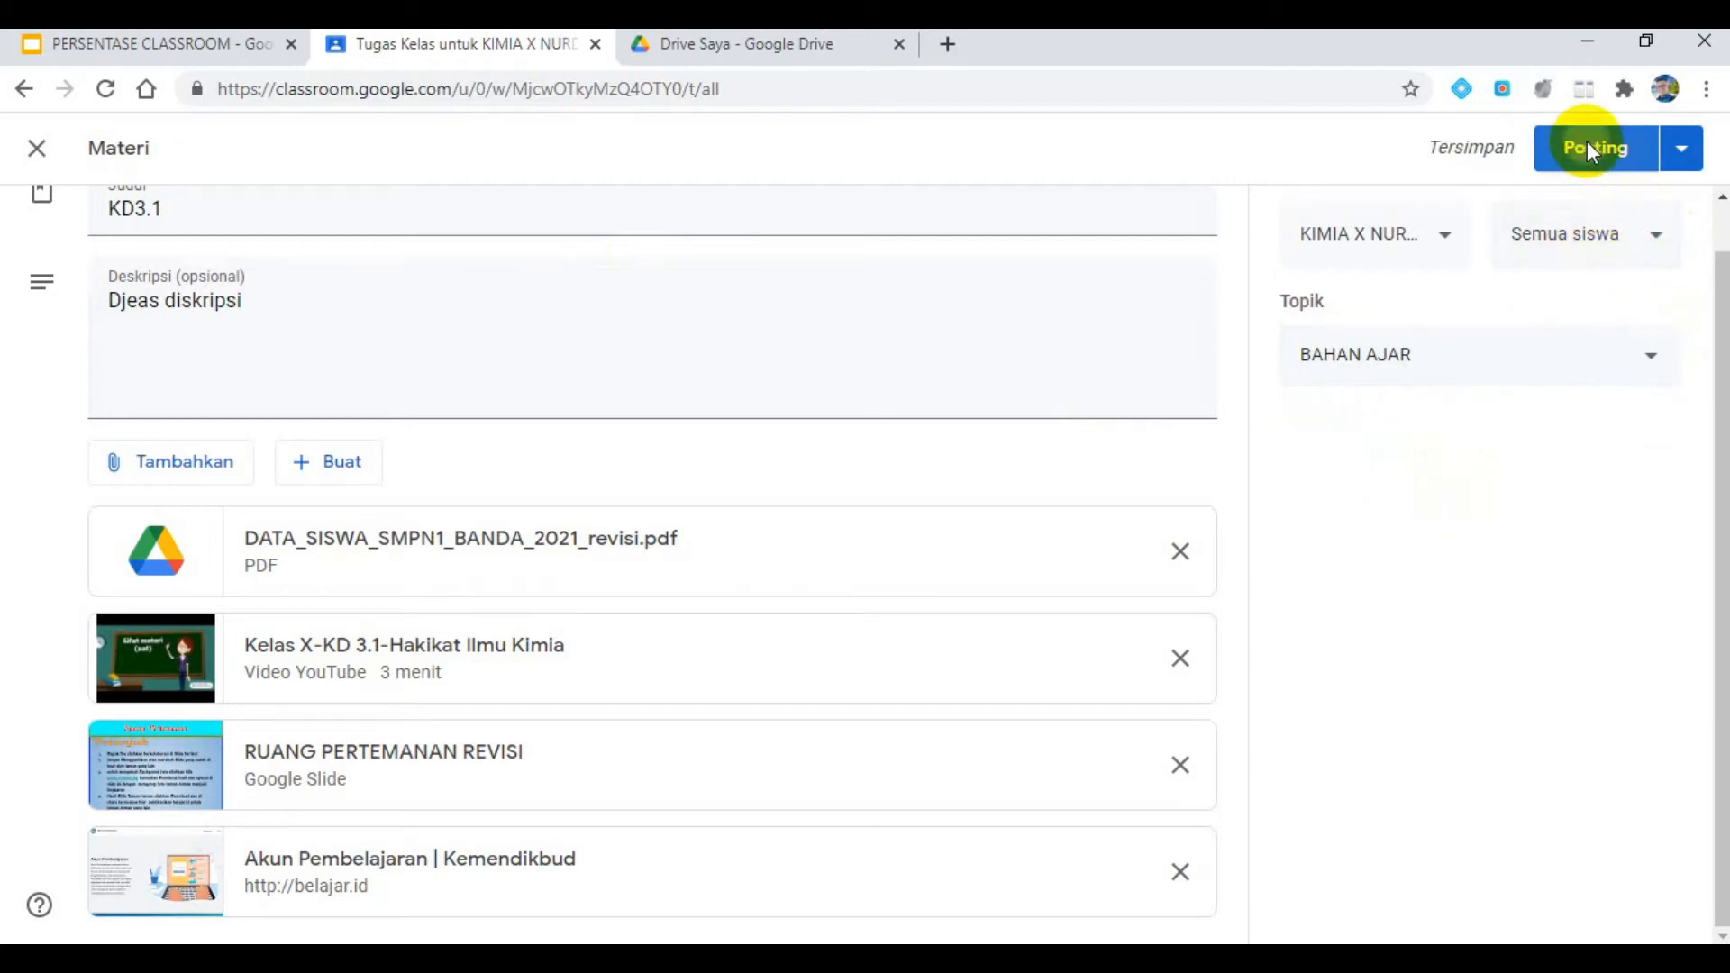
{"action": "left_click", "coordinate": [1587, 147]}
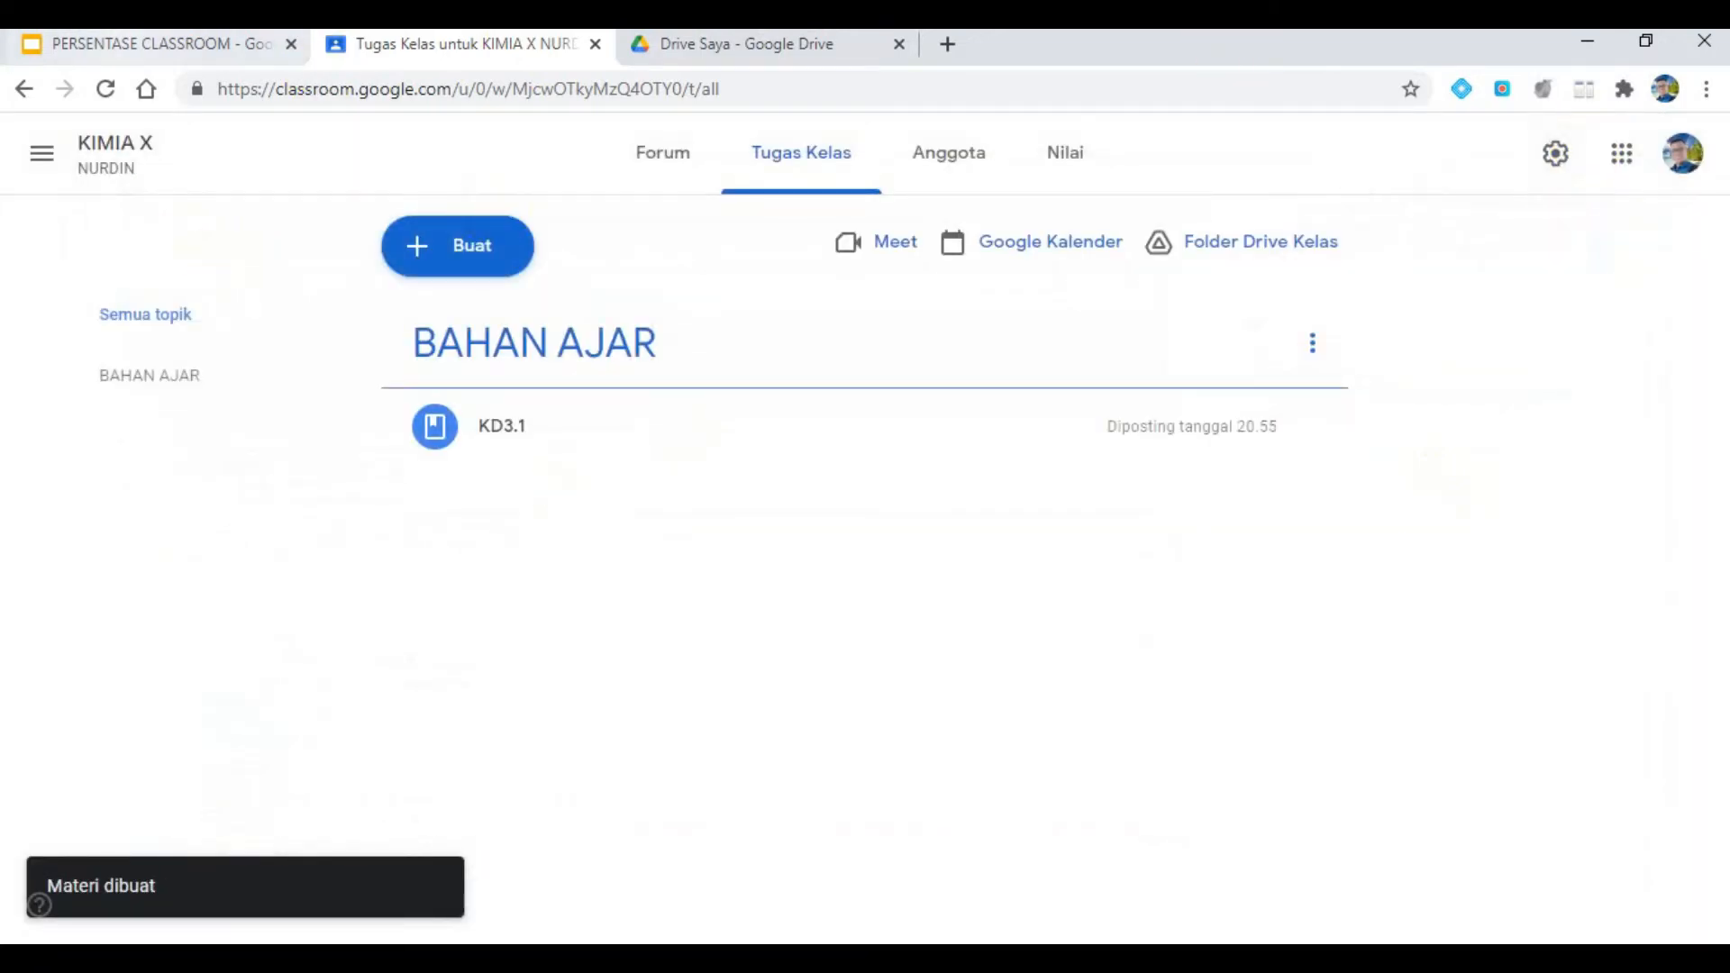
- On slide 6 of the PERSENTASE CLASSROOM presentation, widen the text box listing the Classroom settings to nearly the full slide width
{"action": "left_click", "coordinate": [127, 45]}
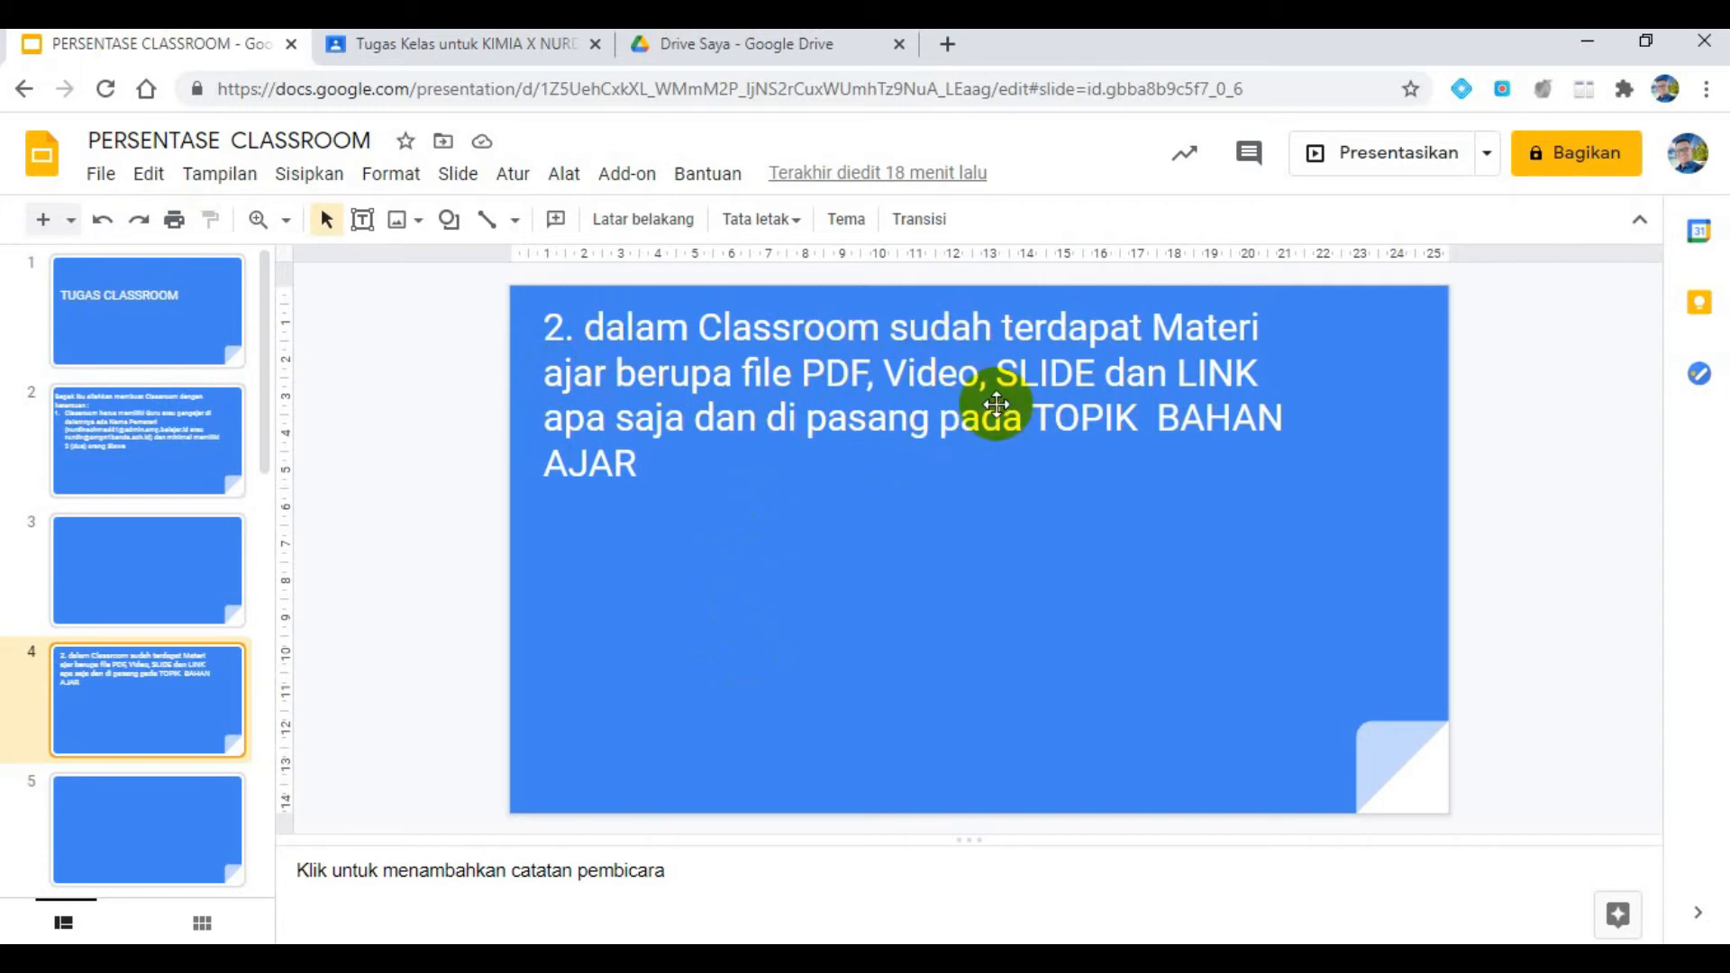
{"action": "scroll", "coordinate": [203, 786], "scroll_direction": "down", "scroll_amount": 2}
{"action": "left_click", "coordinate": [191, 801]}
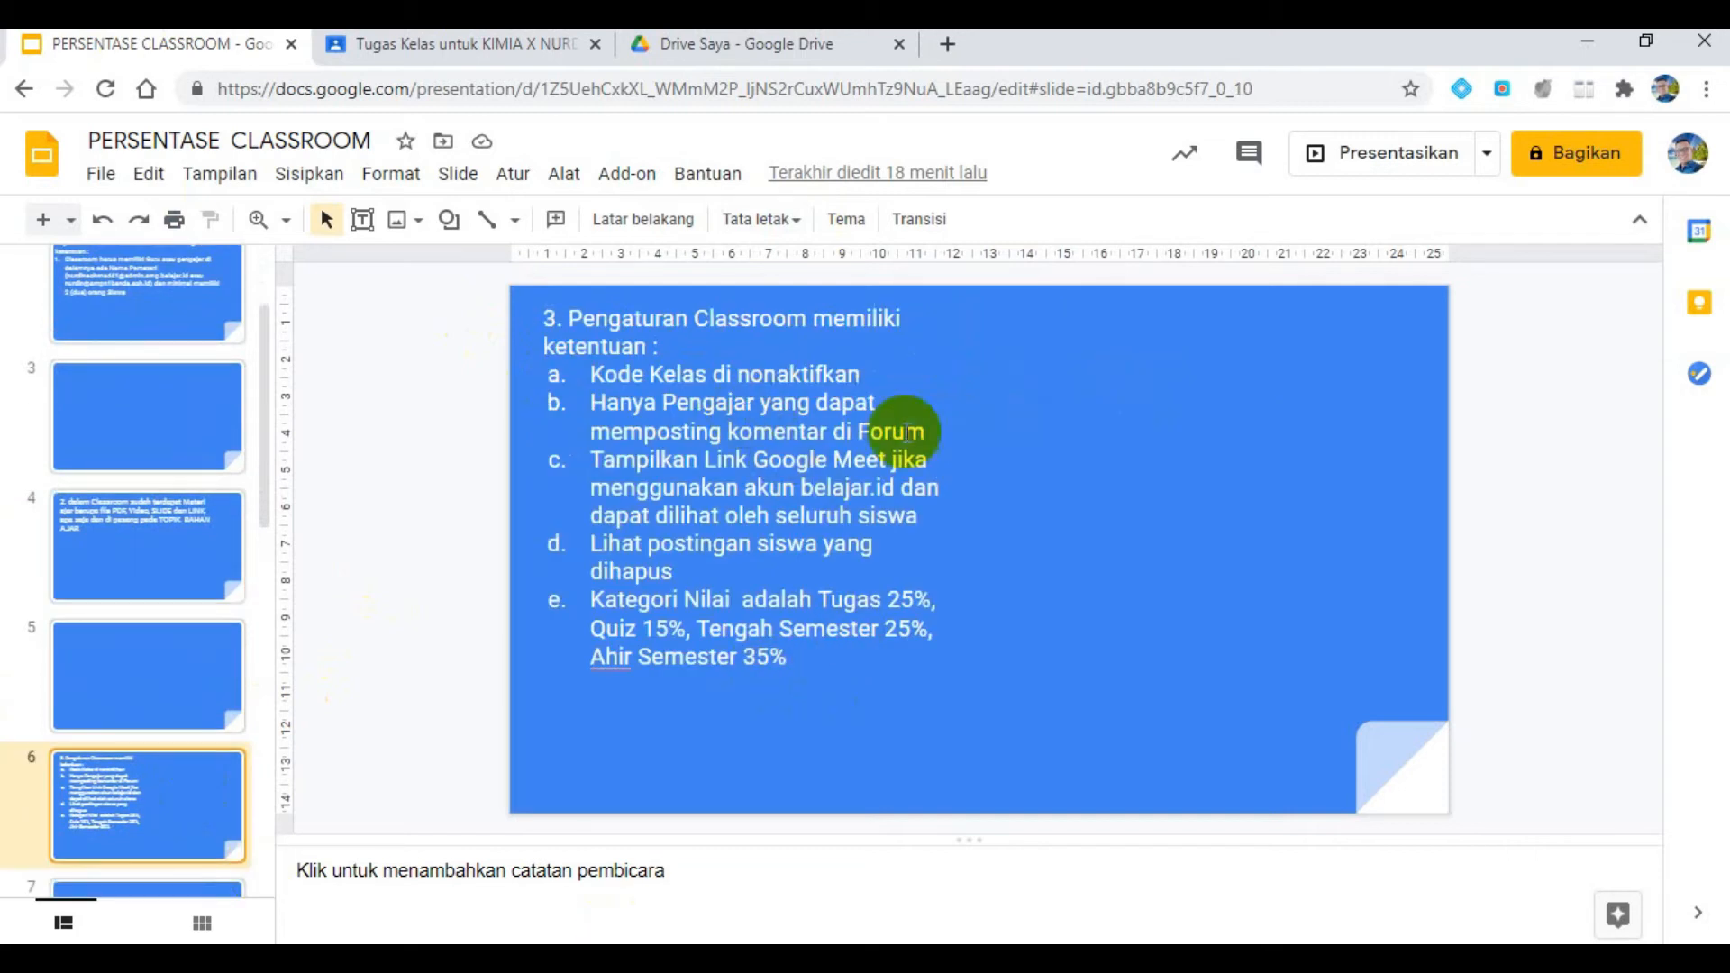
{"action": "left_click", "coordinate": [960, 518]}
{"action": "left_click_drag", "start_coordinate": [964, 525], "coordinate": [1397, 541]}
- Increase the font size of all text in the slide's Classroom settings list to 24
{"action": "left_click", "coordinate": [796, 421]}
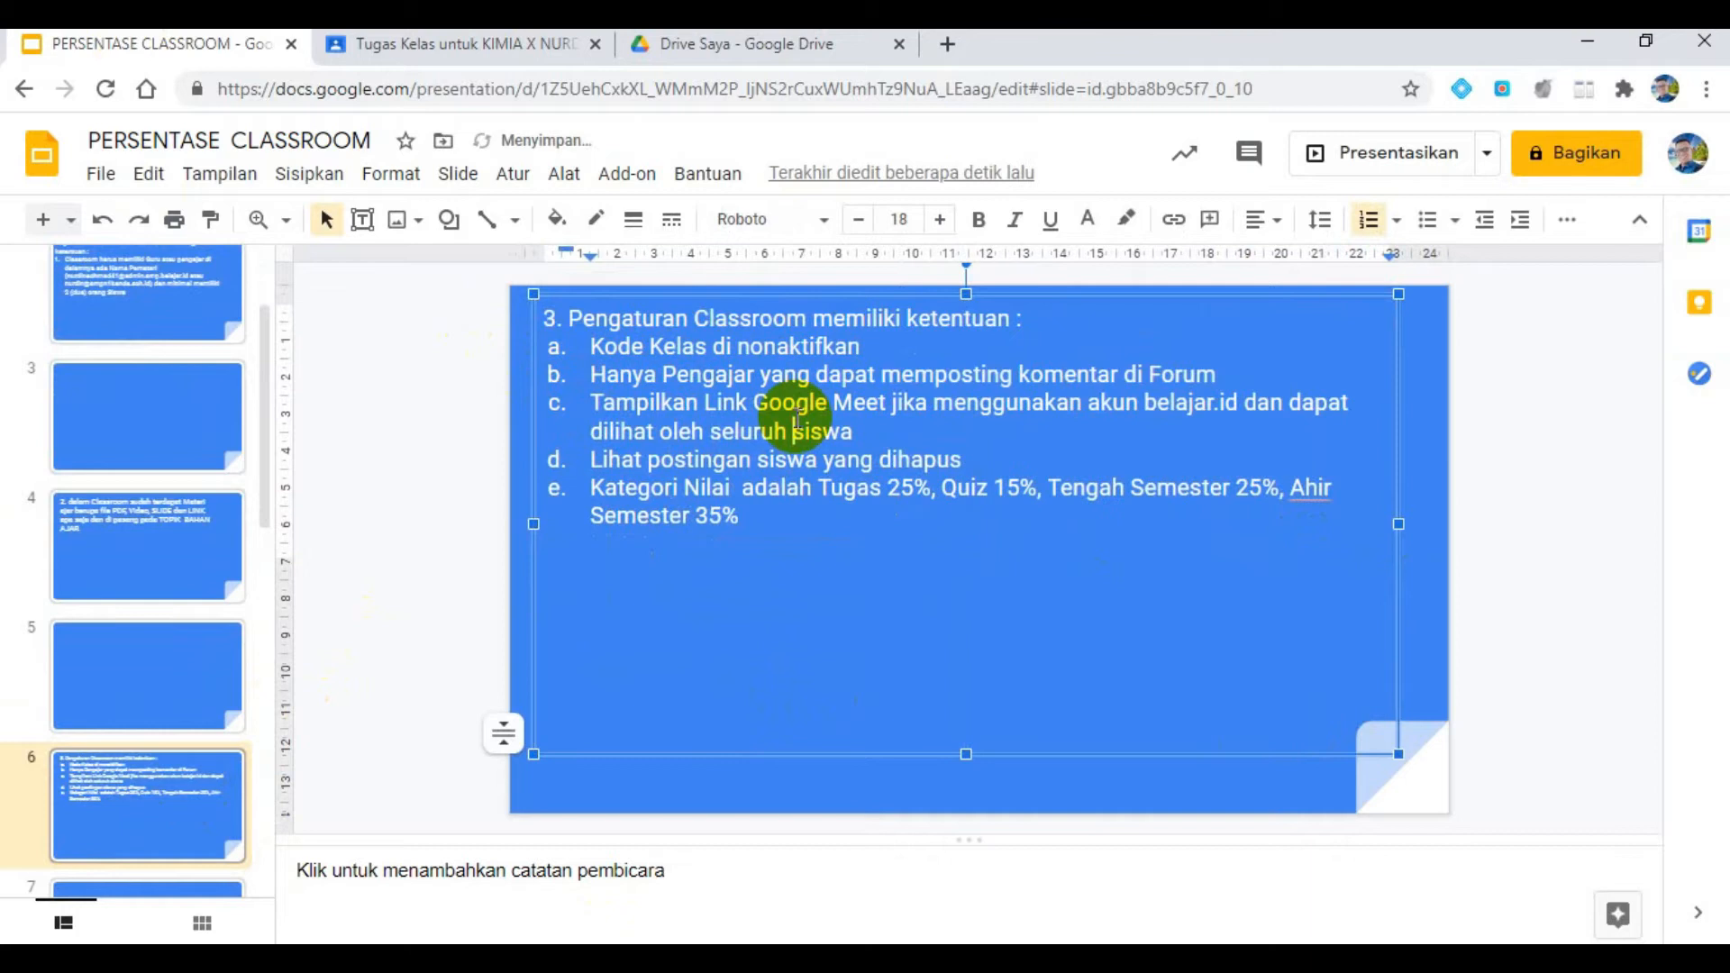
{"action": "key", "text": "ctrl+a"}
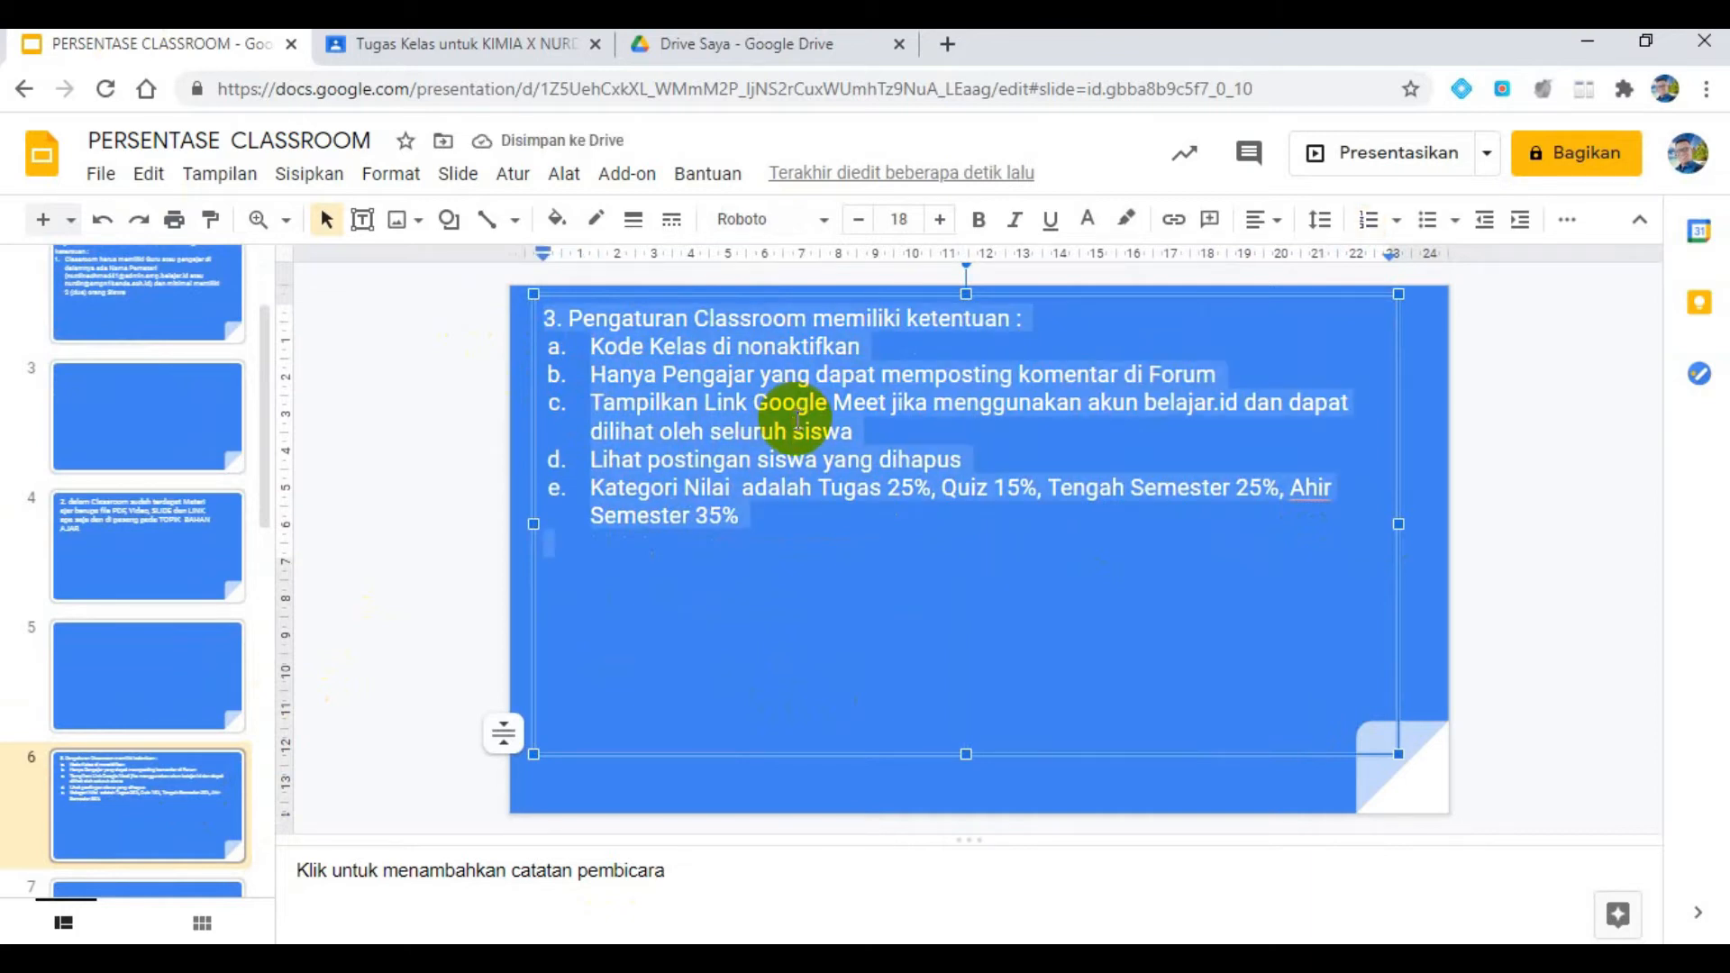
{"action": "key", "text": "ctrl+shift+period"}
{"action": "key", "text": "ctrl+shift+period"}
{"action": "key", "text": "ctrl+shift+period"}
{"action": "key", "text": "ctrl+shift+period"}
{"action": "key", "text": "ctrl+shift+period"}
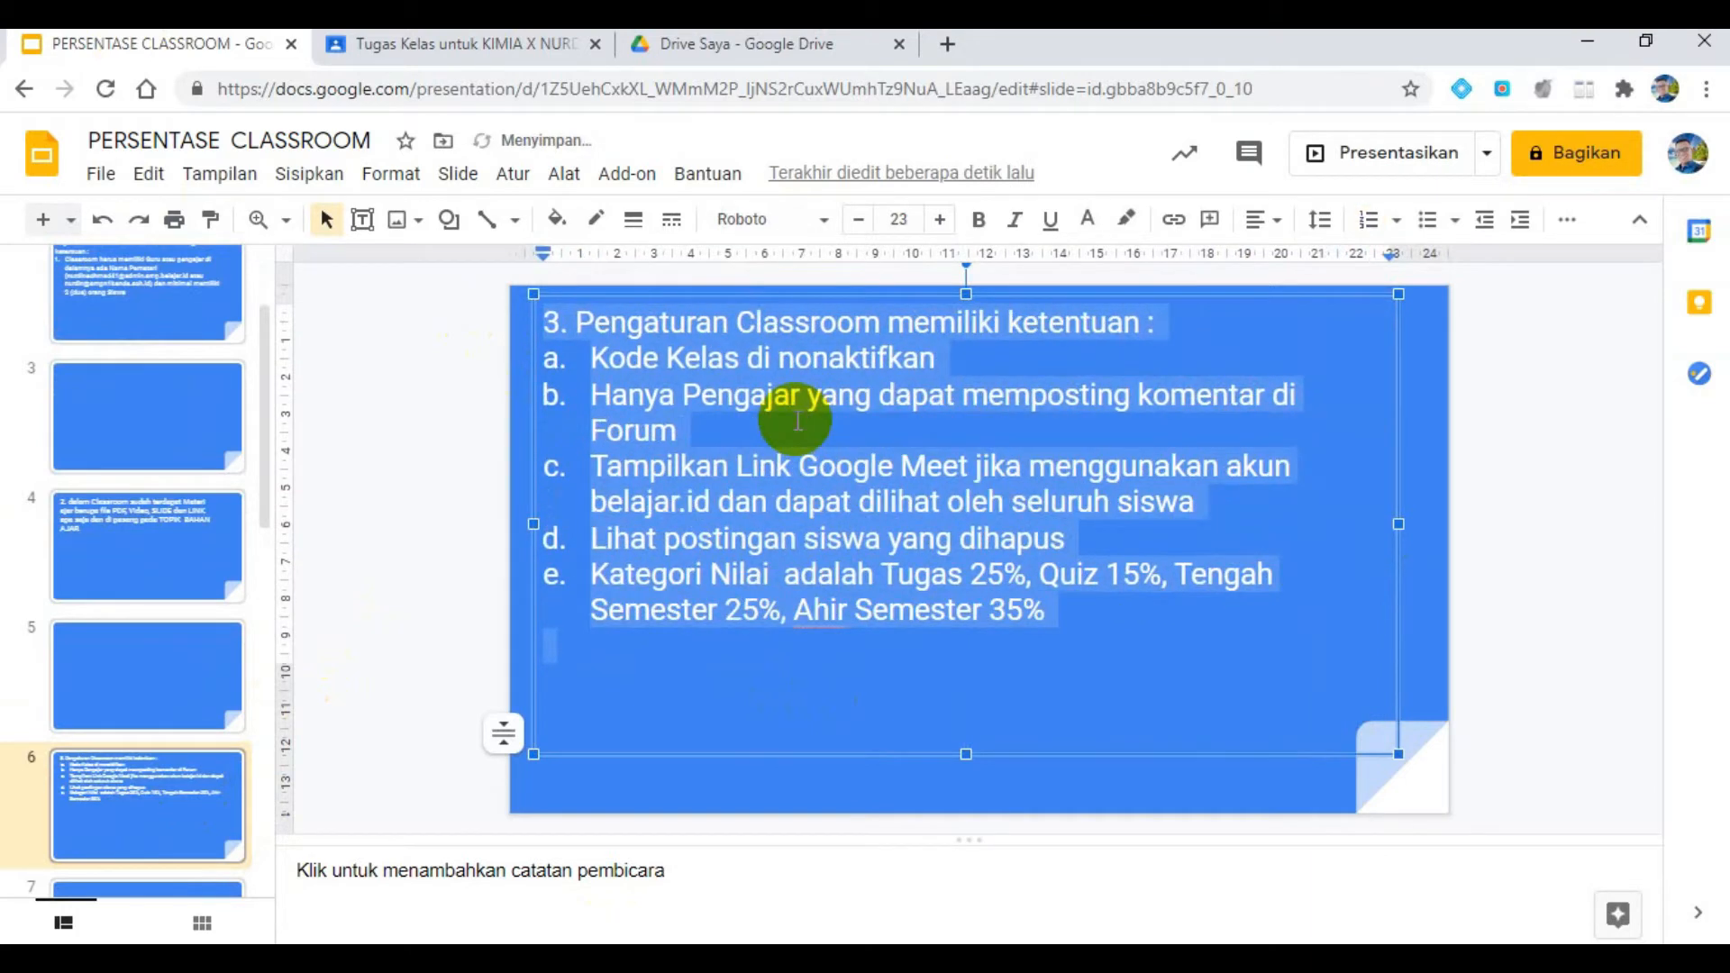
{"action": "key", "text": "ctrl+shift+period"}
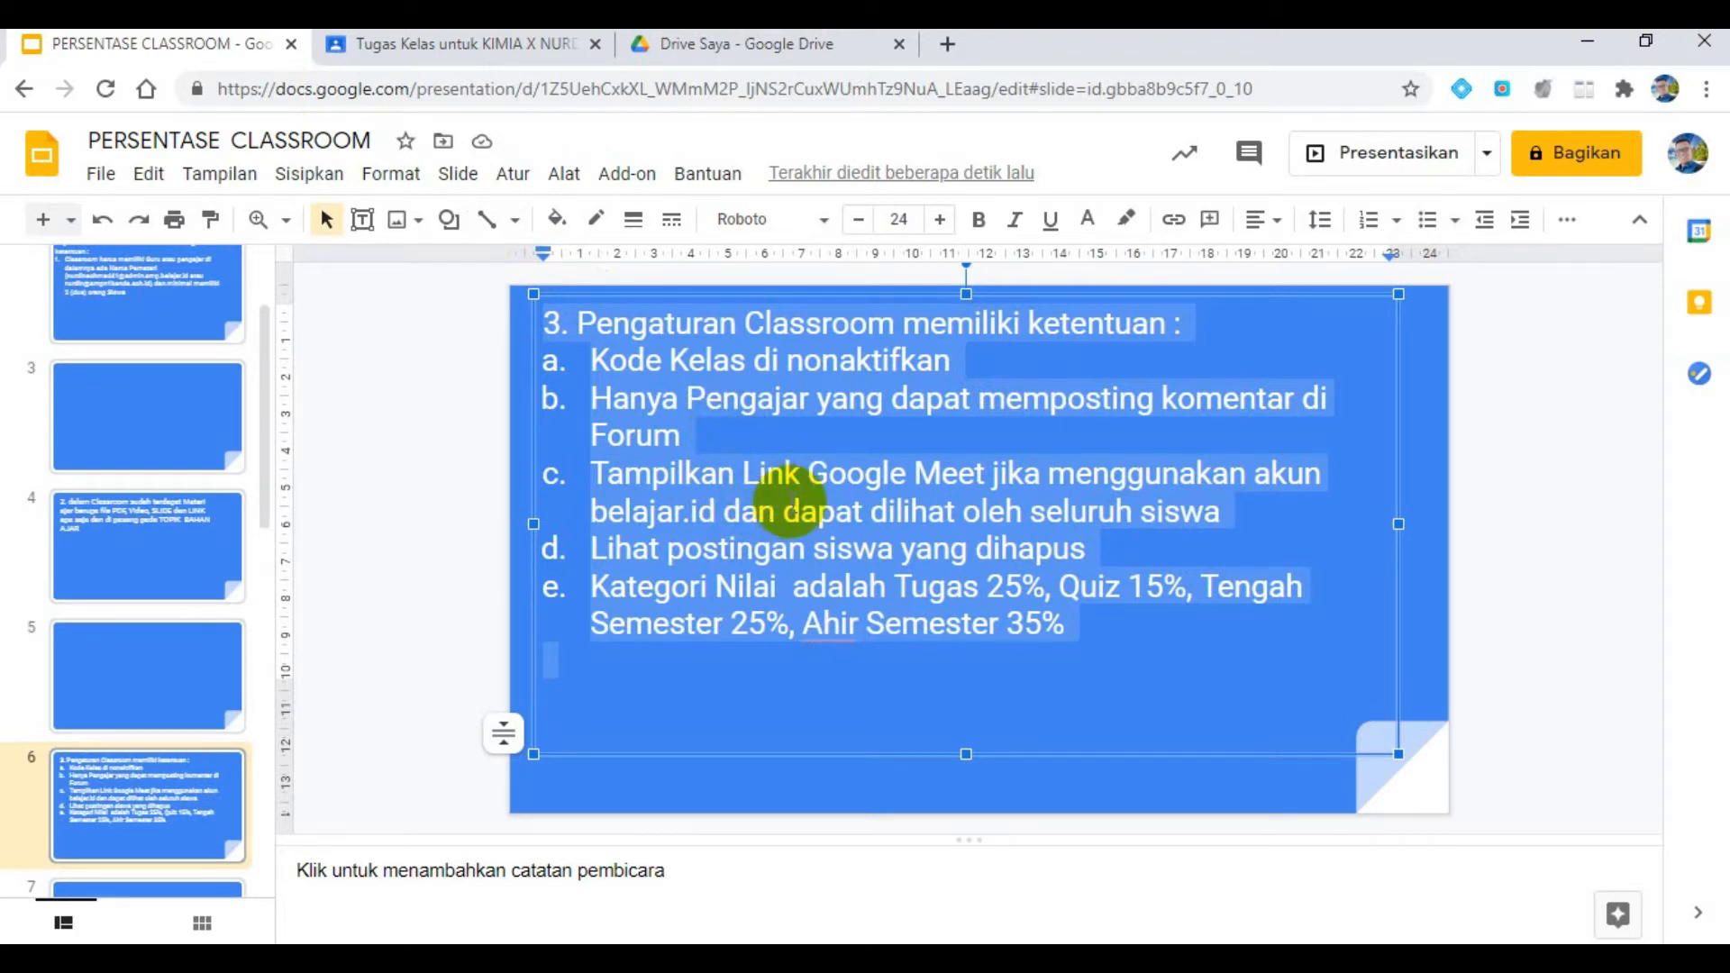
- Look at the class forum page in Classroom, and check the first required setting on the presentation slide
{"action": "left_click", "coordinate": [463, 45]}
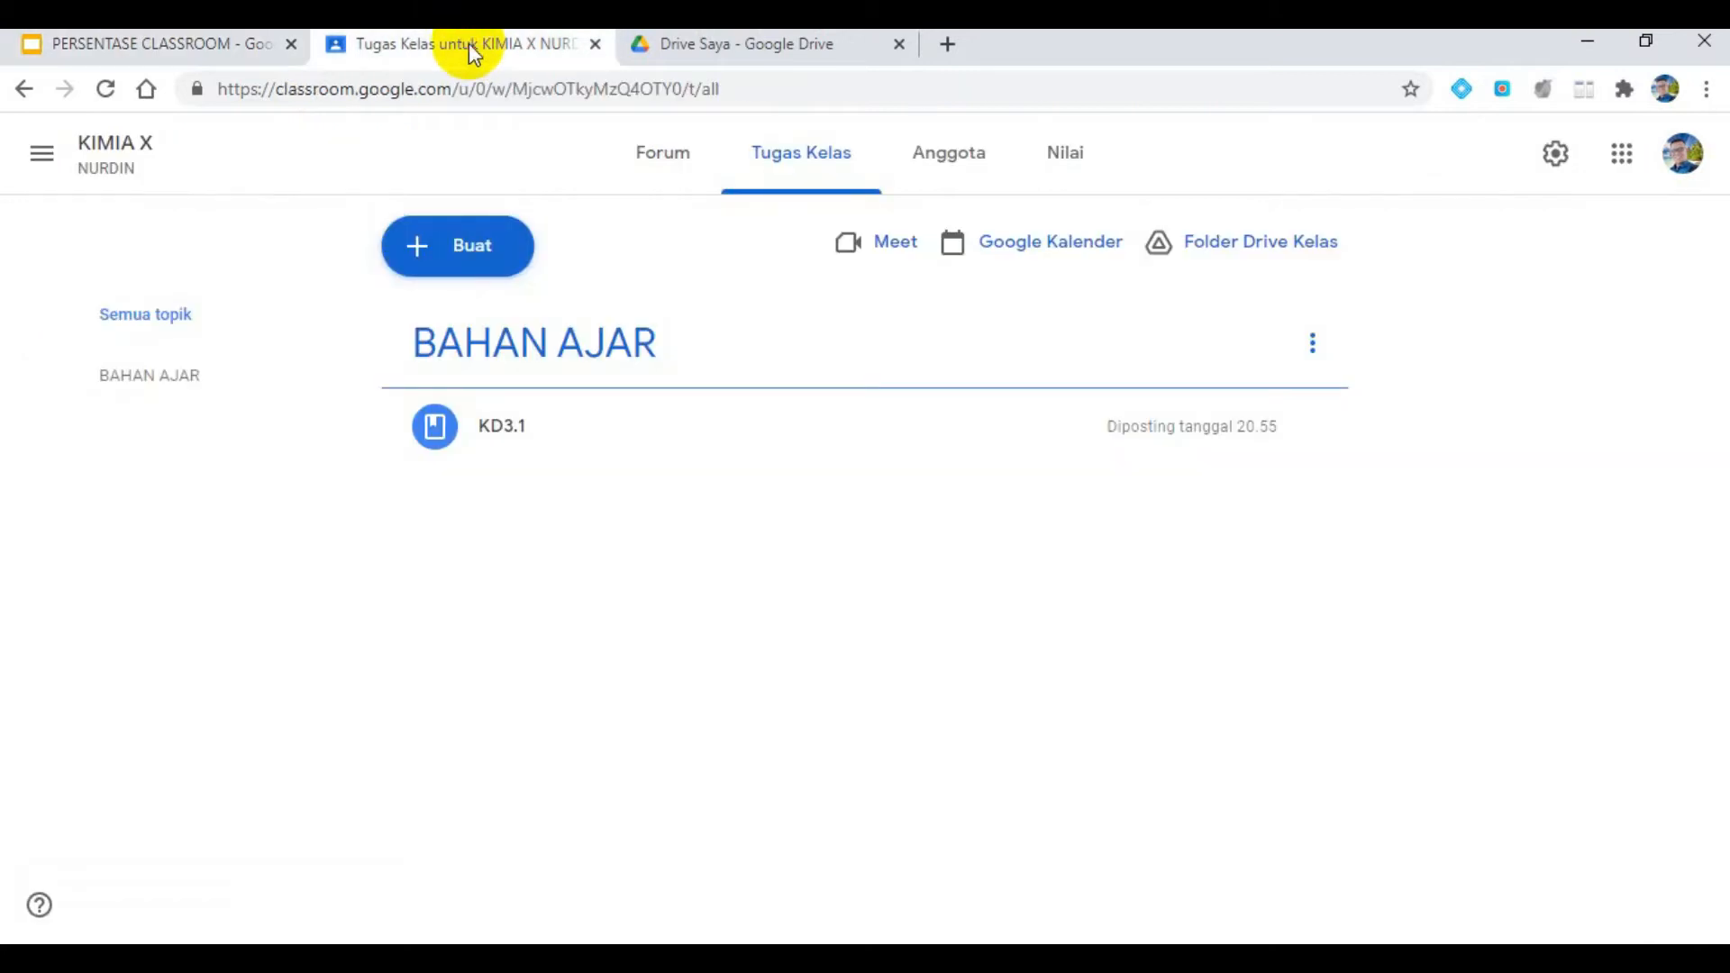
{"action": "left_click", "coordinate": [670, 162]}
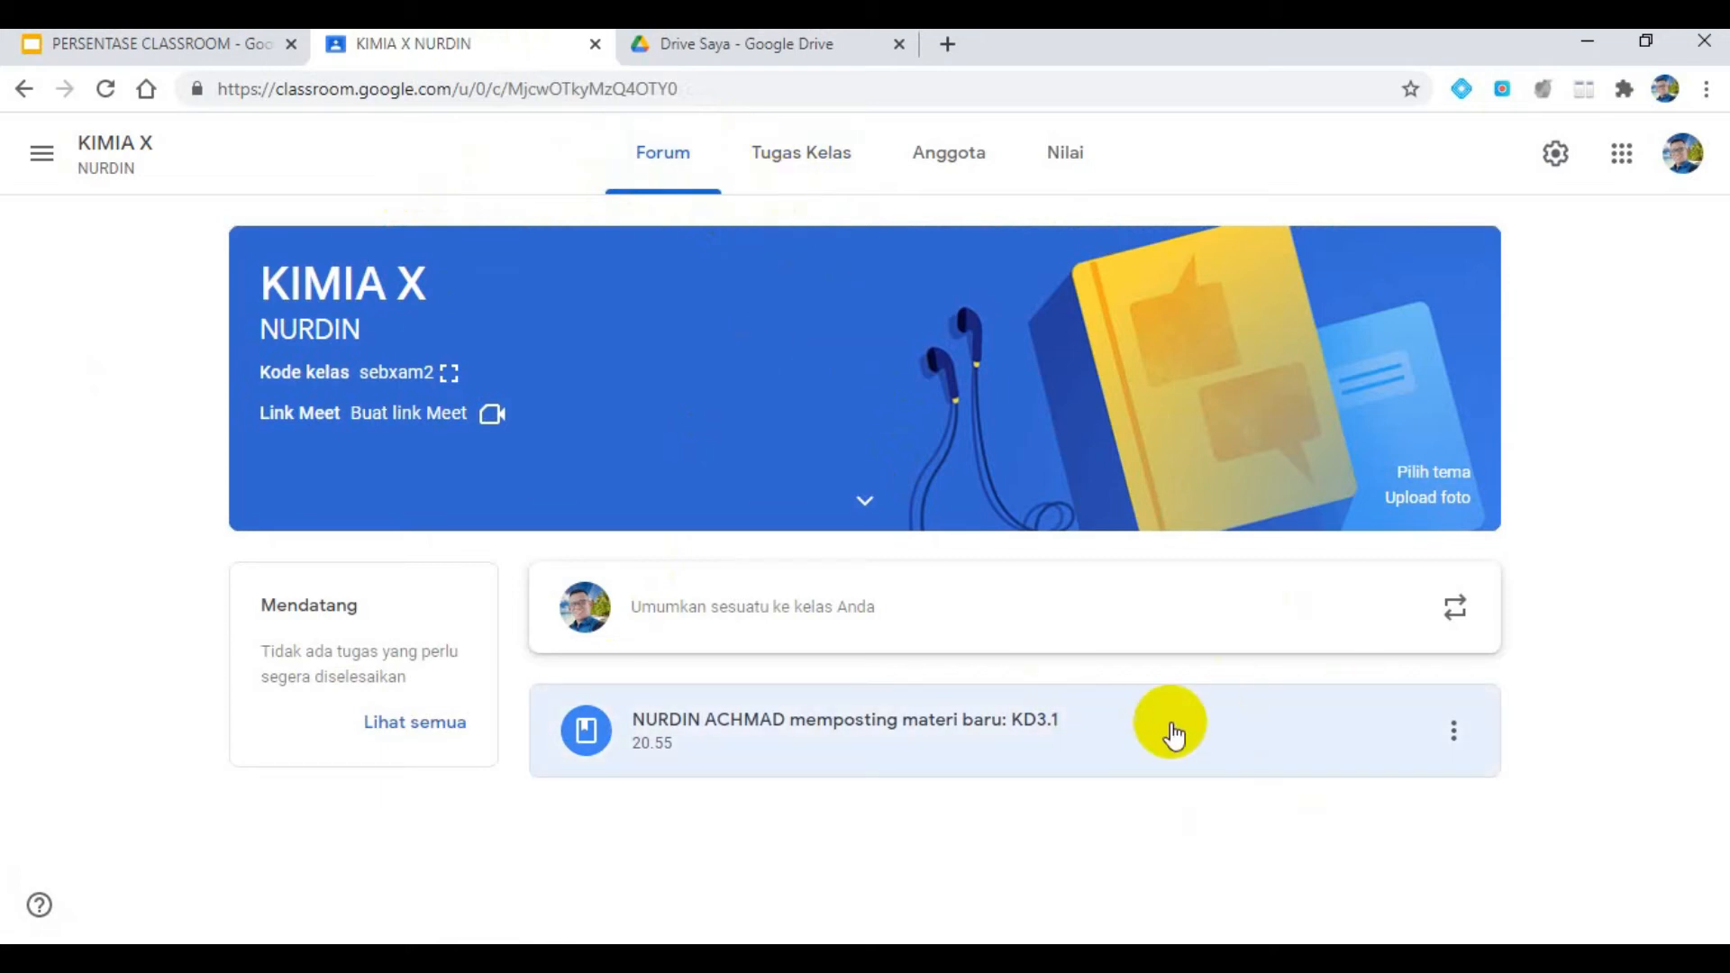
{"action": "left_click", "coordinate": [251, 43]}
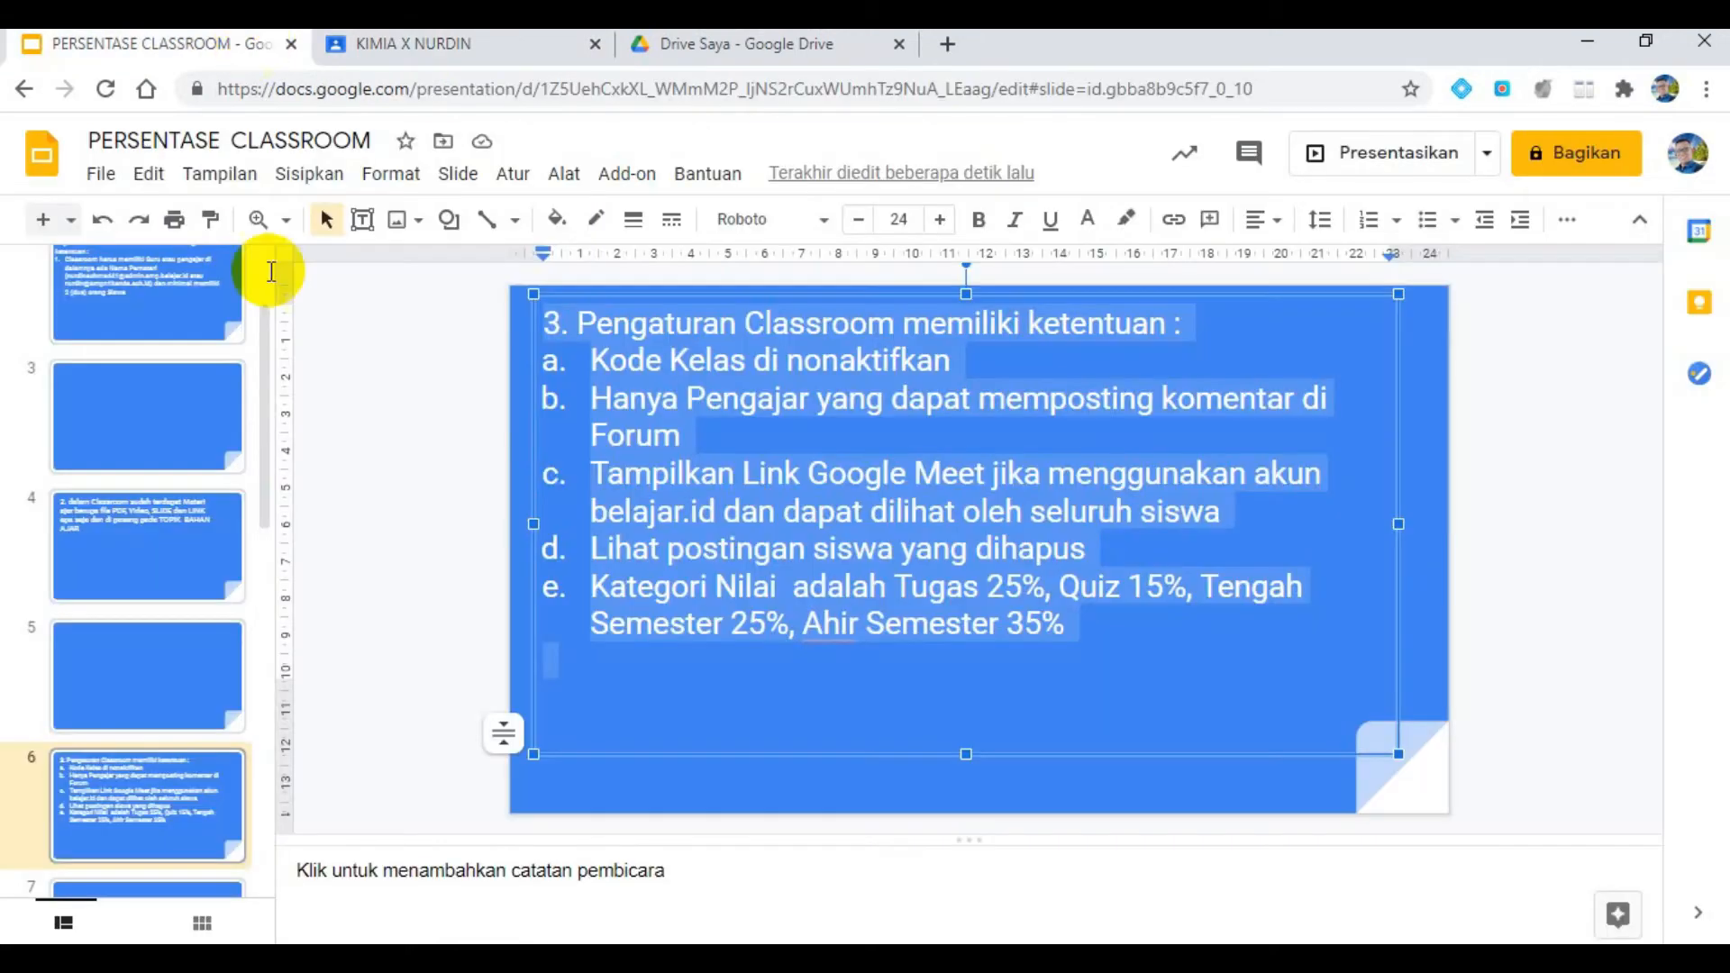
{"action": "left_click", "coordinate": [789, 363]}
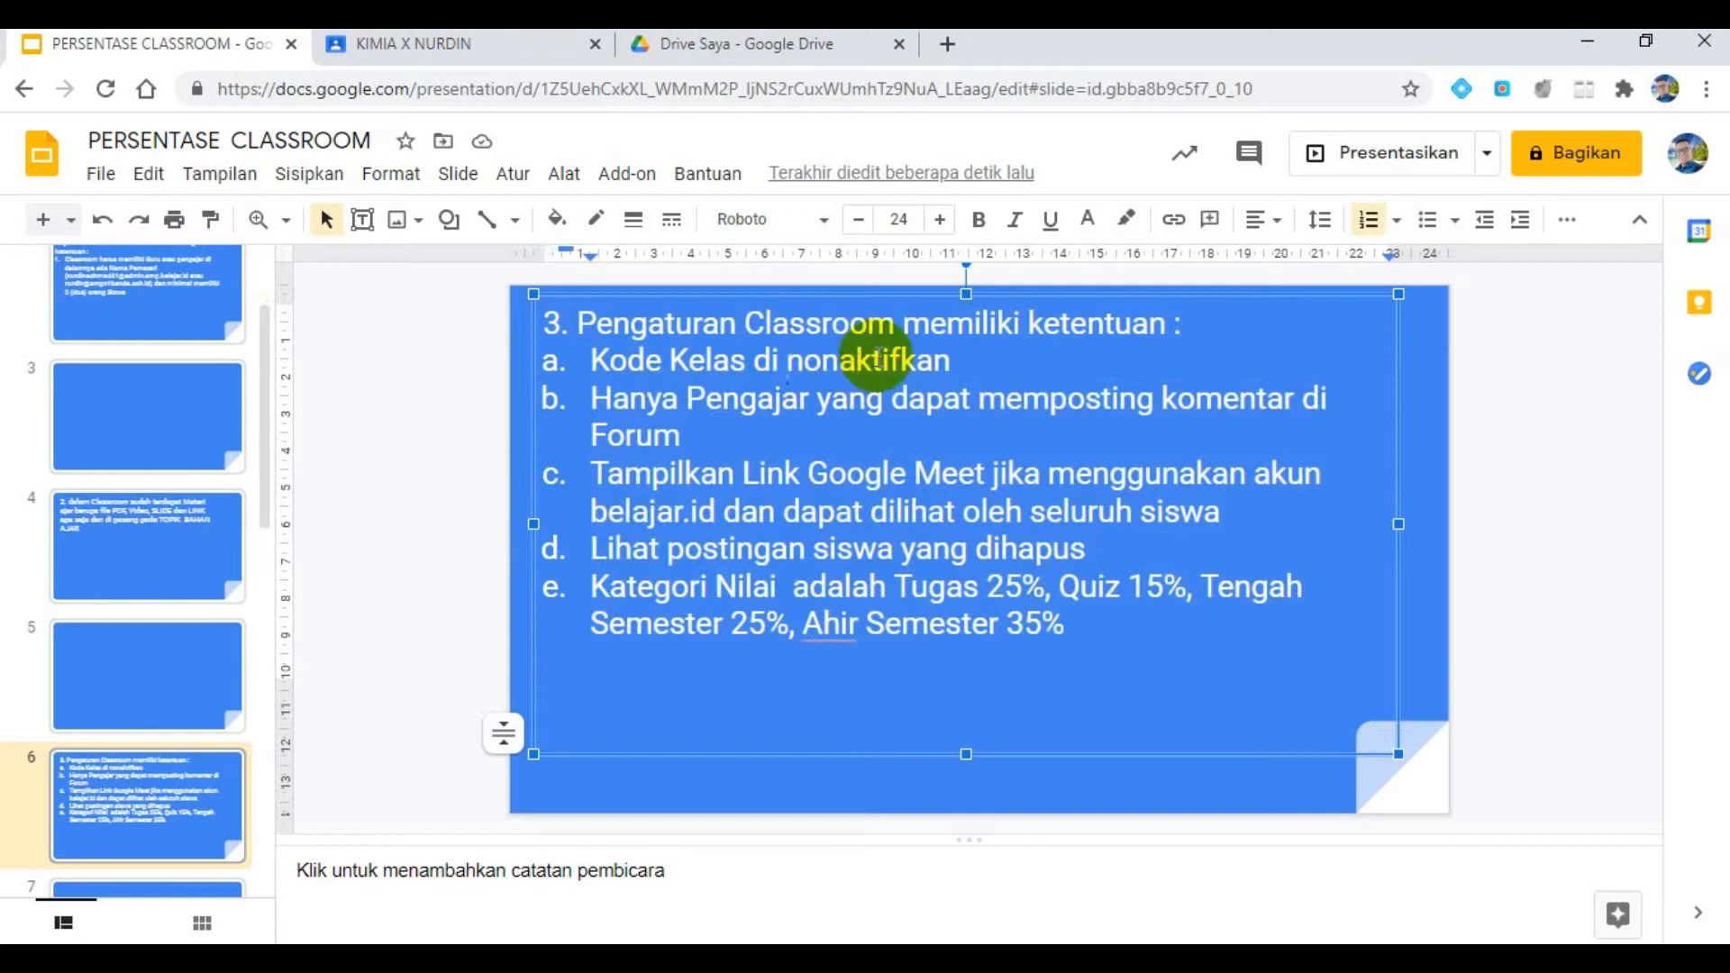
- In the KIMIA X class settings, deactivate the invitation code as the presentation slide requires, and return to the class page
{"action": "left_click", "coordinate": [517, 41]}
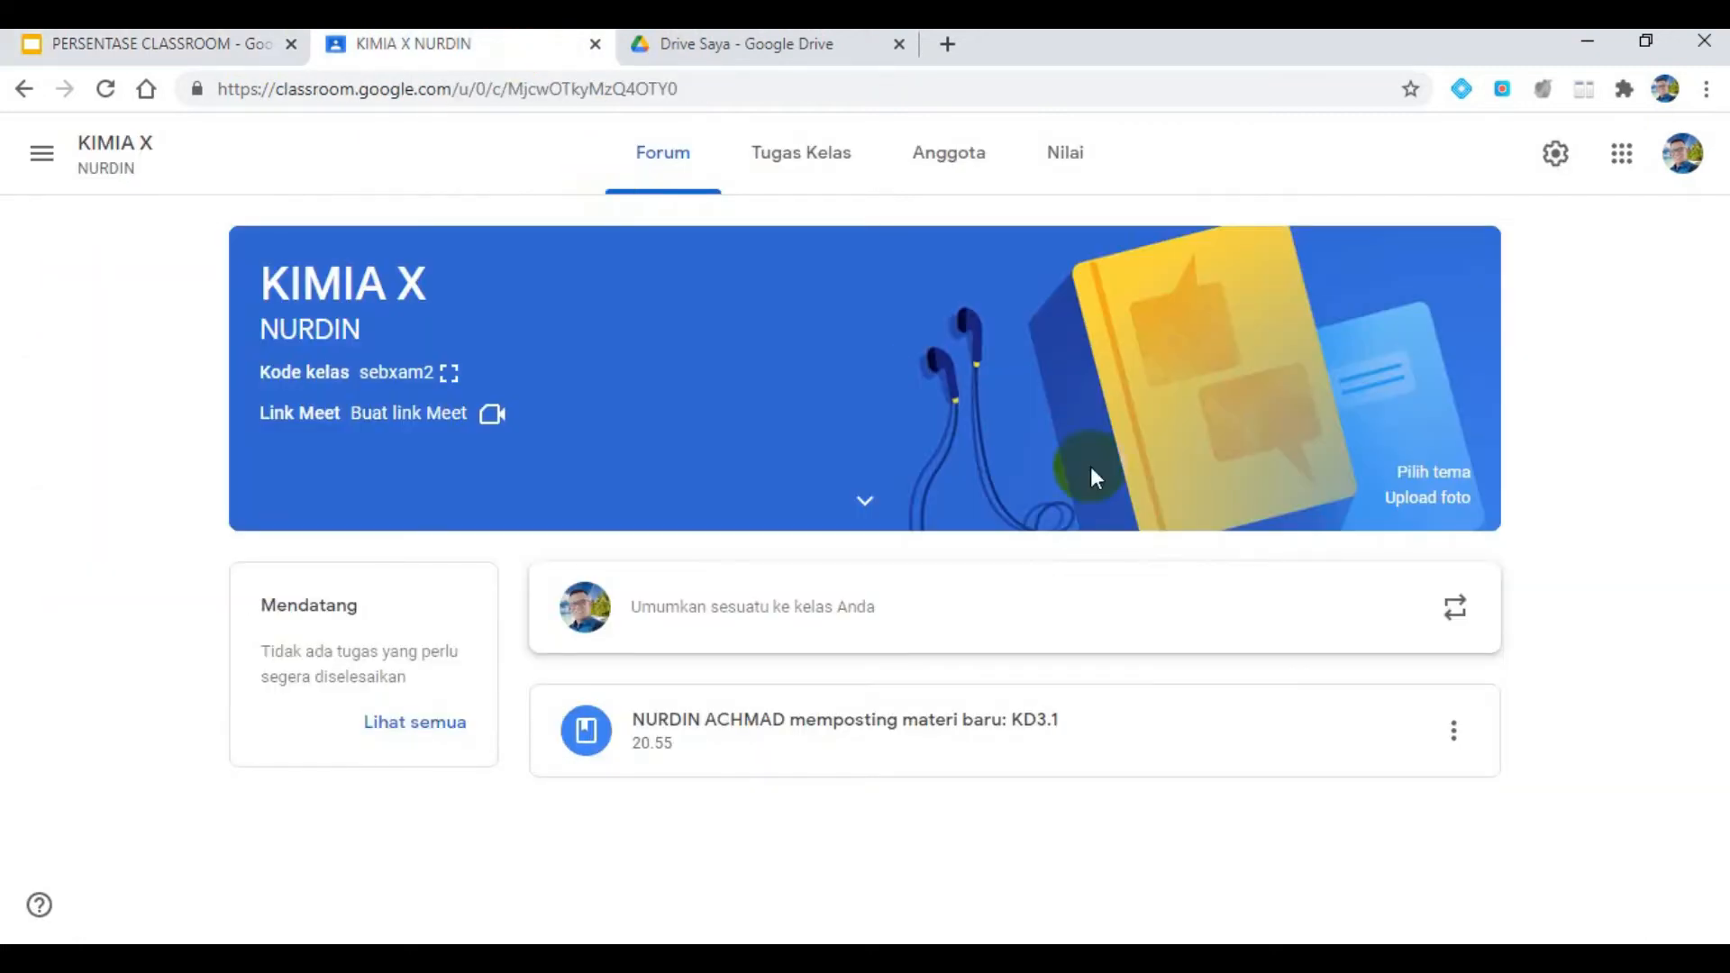
{"action": "left_click", "coordinate": [1546, 150]}
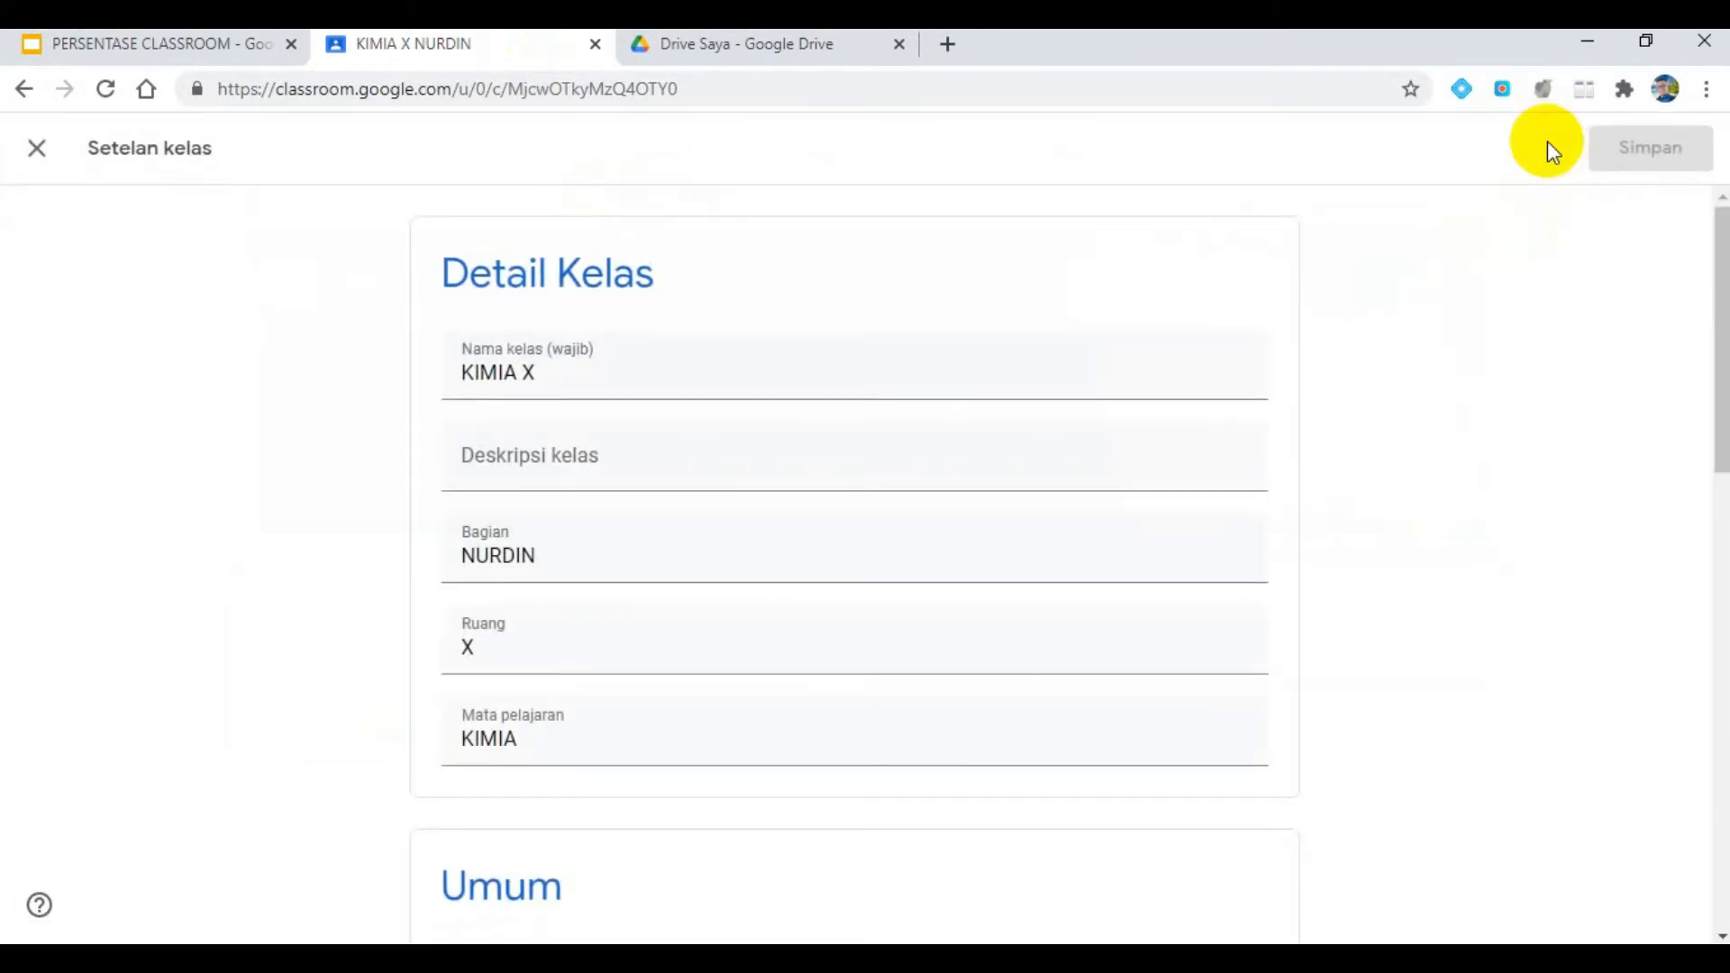
{"action": "scroll", "coordinate": [998, 465], "scroll_direction": "down", "scroll_amount": 5}
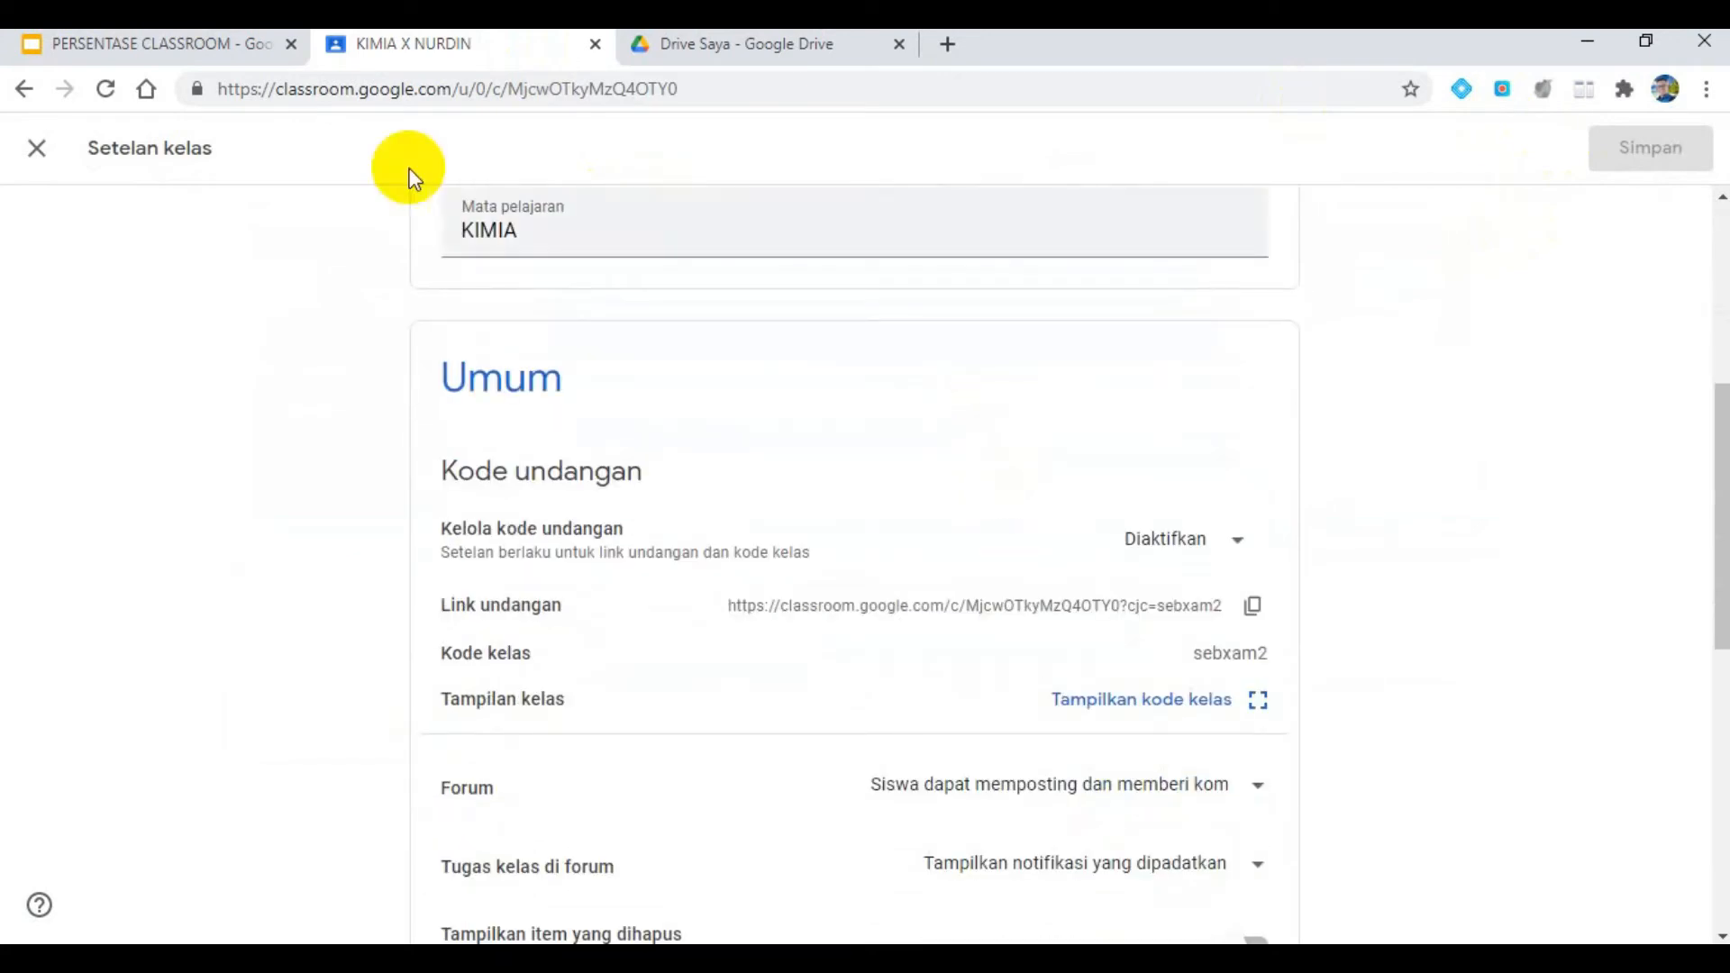
{"action": "left_click", "coordinate": [245, 45]}
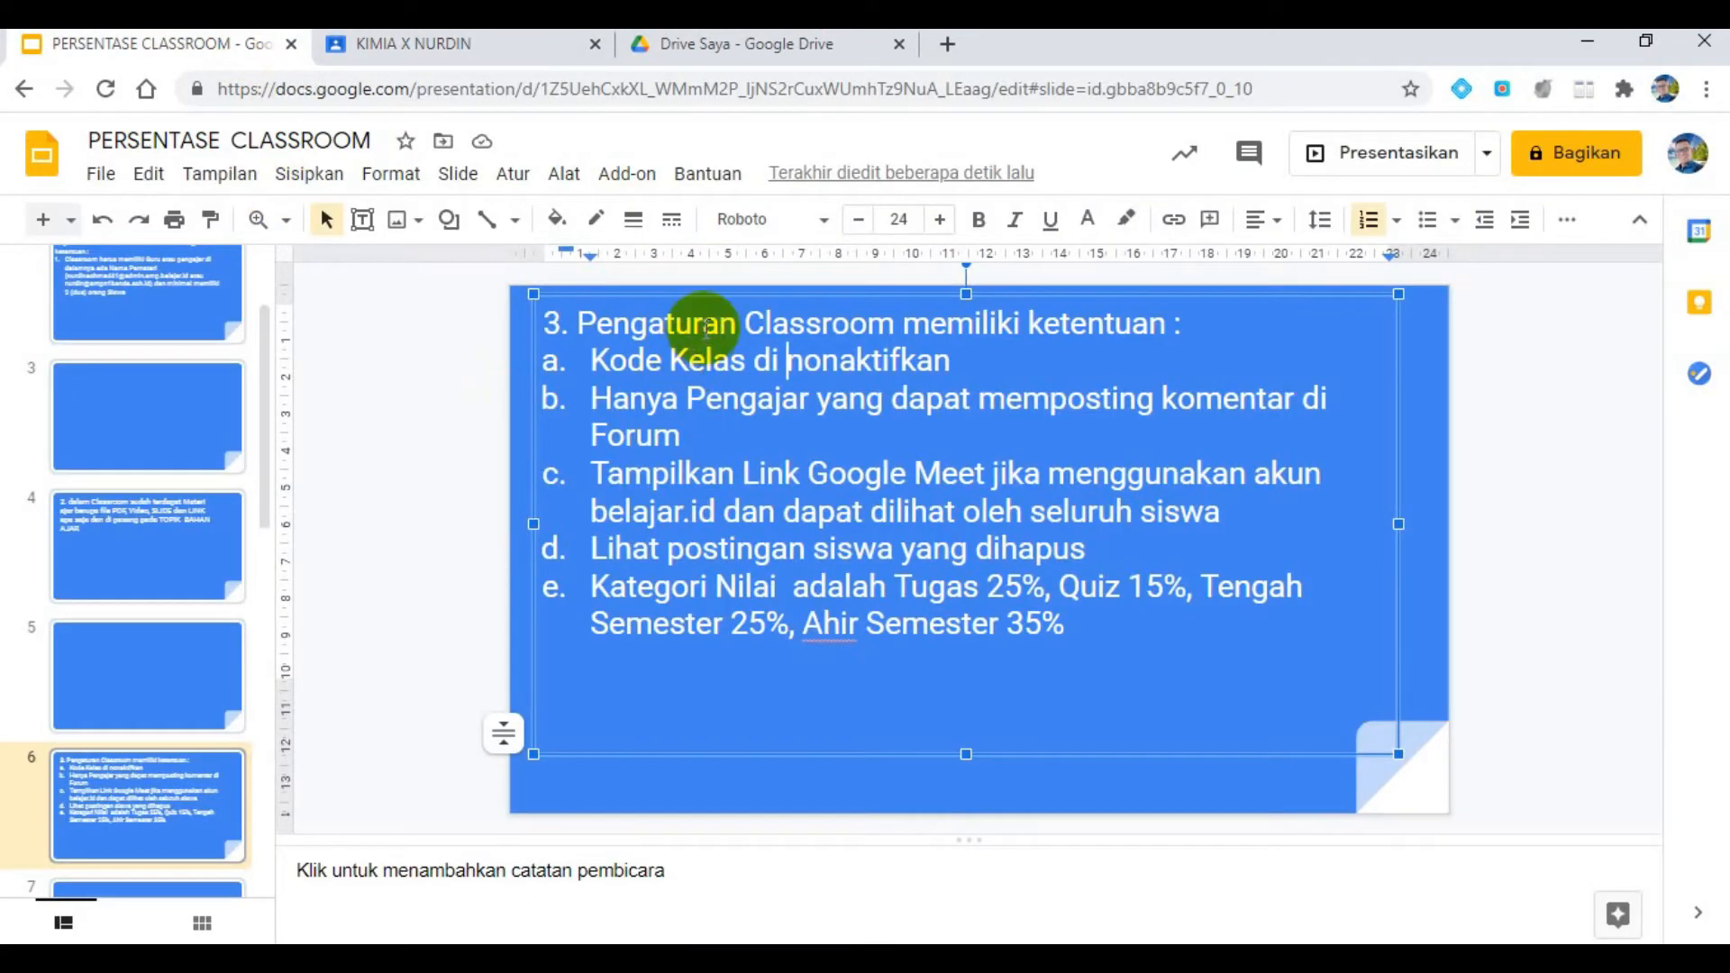
{"action": "left_click", "coordinate": [451, 46]}
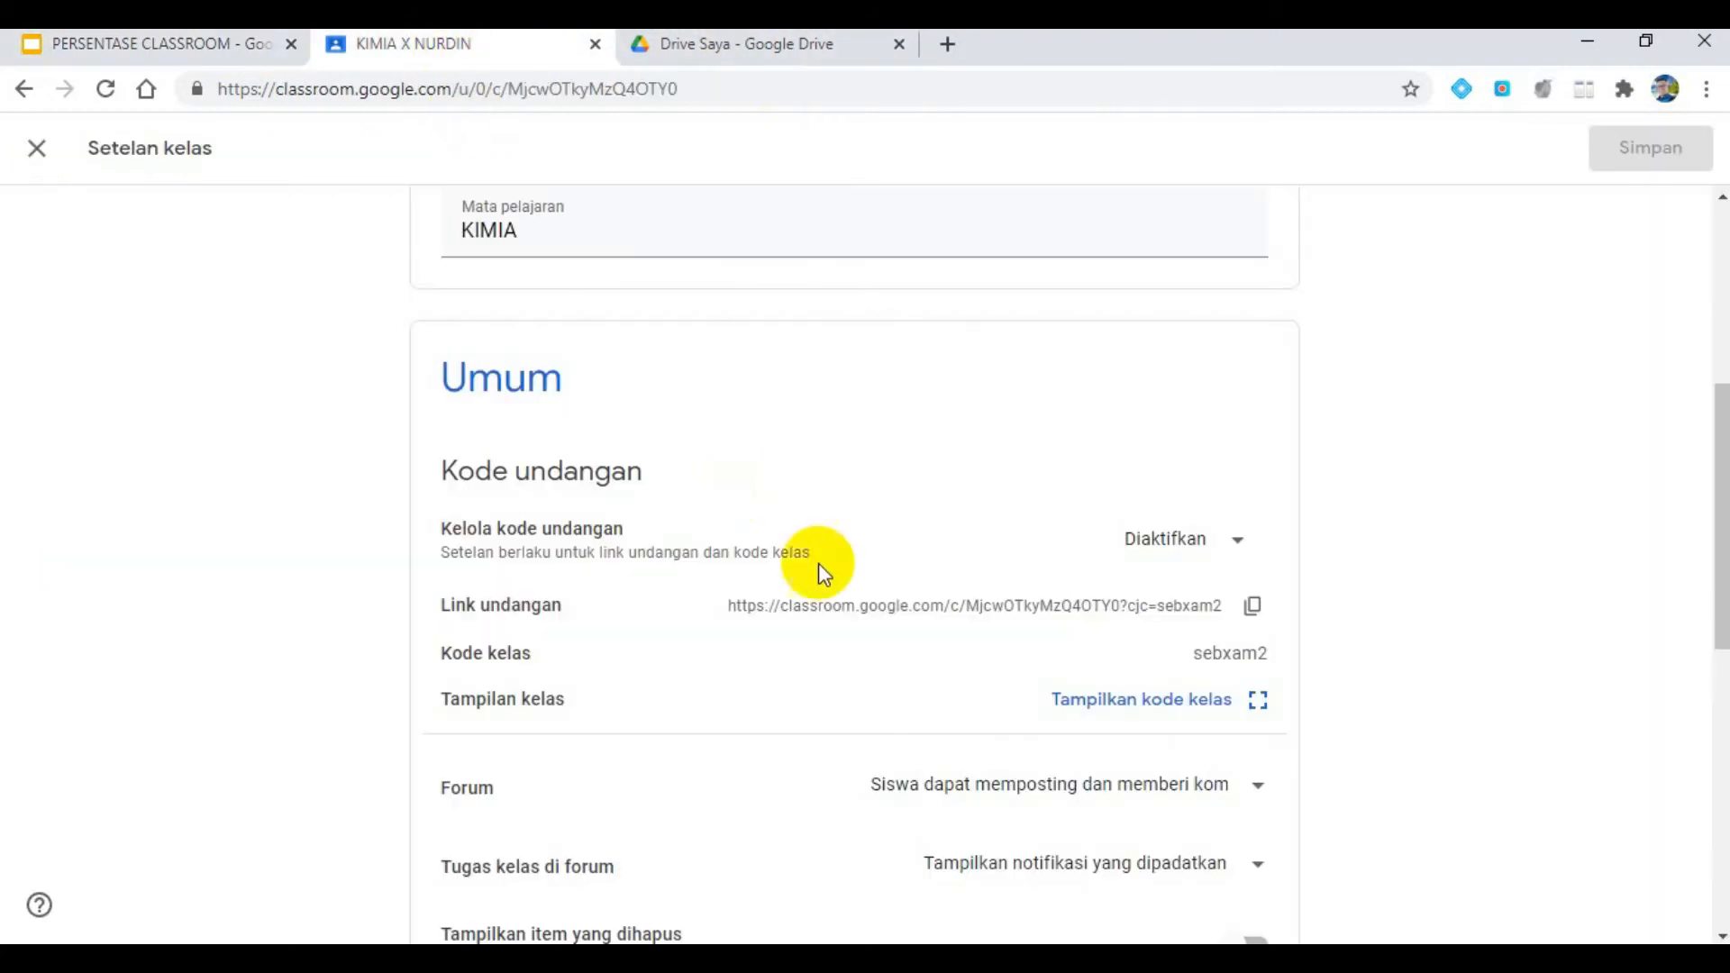
{"action": "left_click", "coordinate": [1217, 545]}
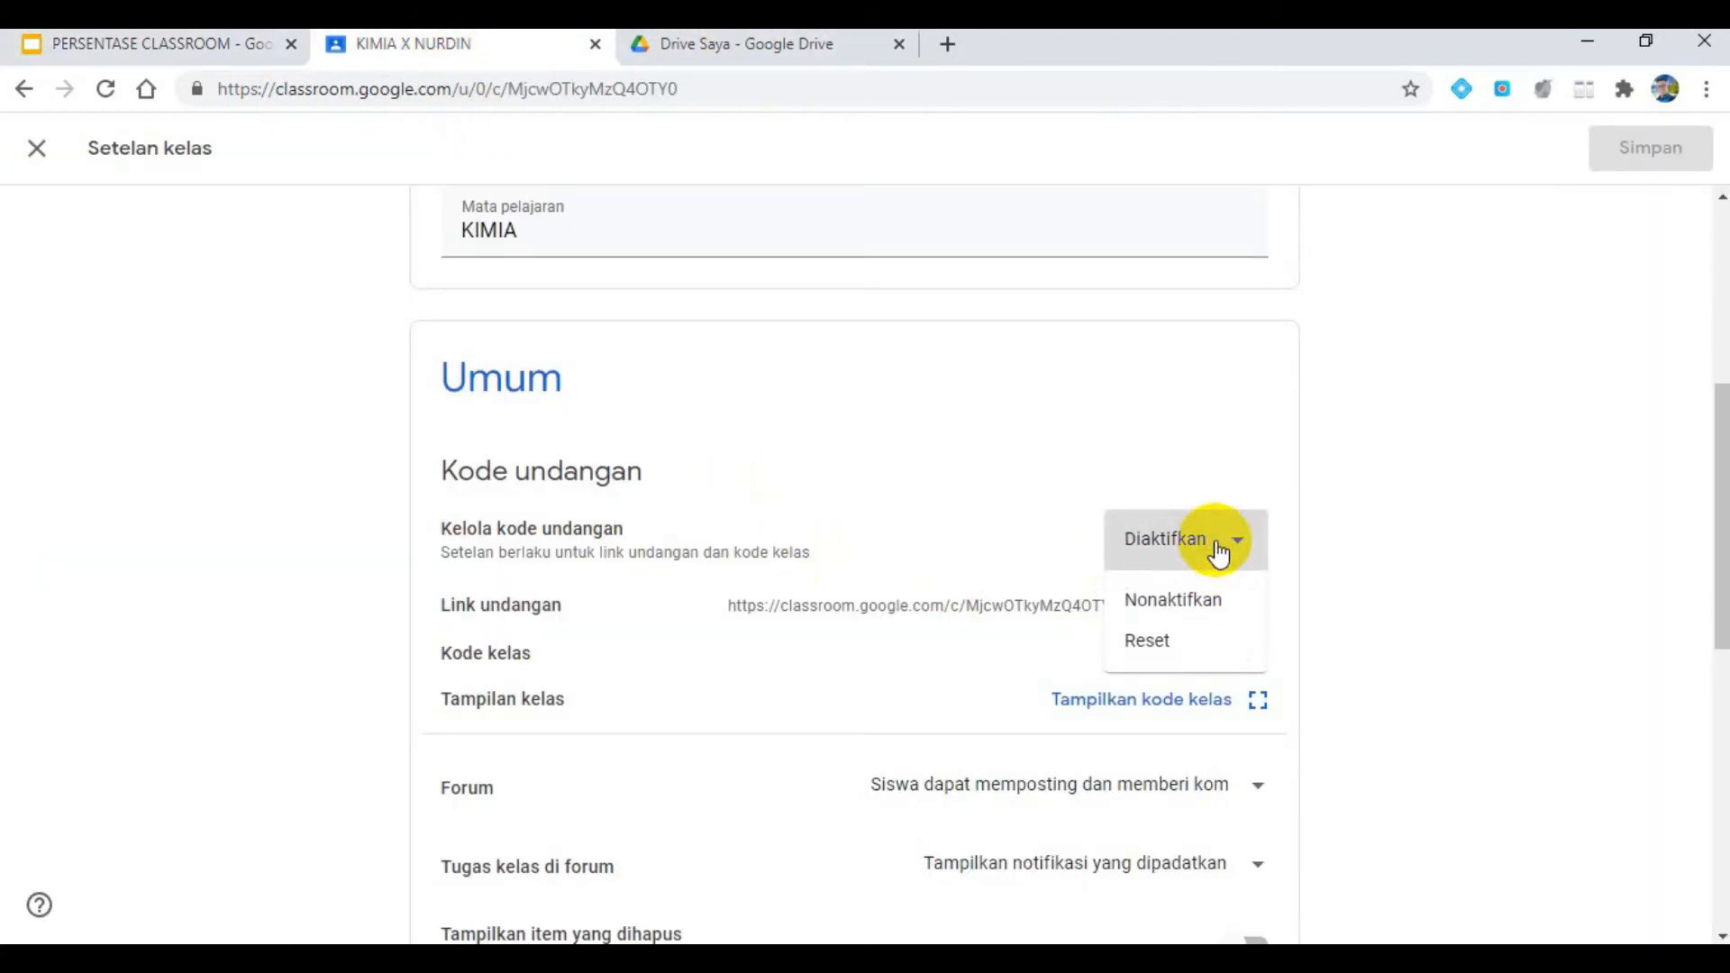
{"action": "left_click", "coordinate": [1195, 611]}
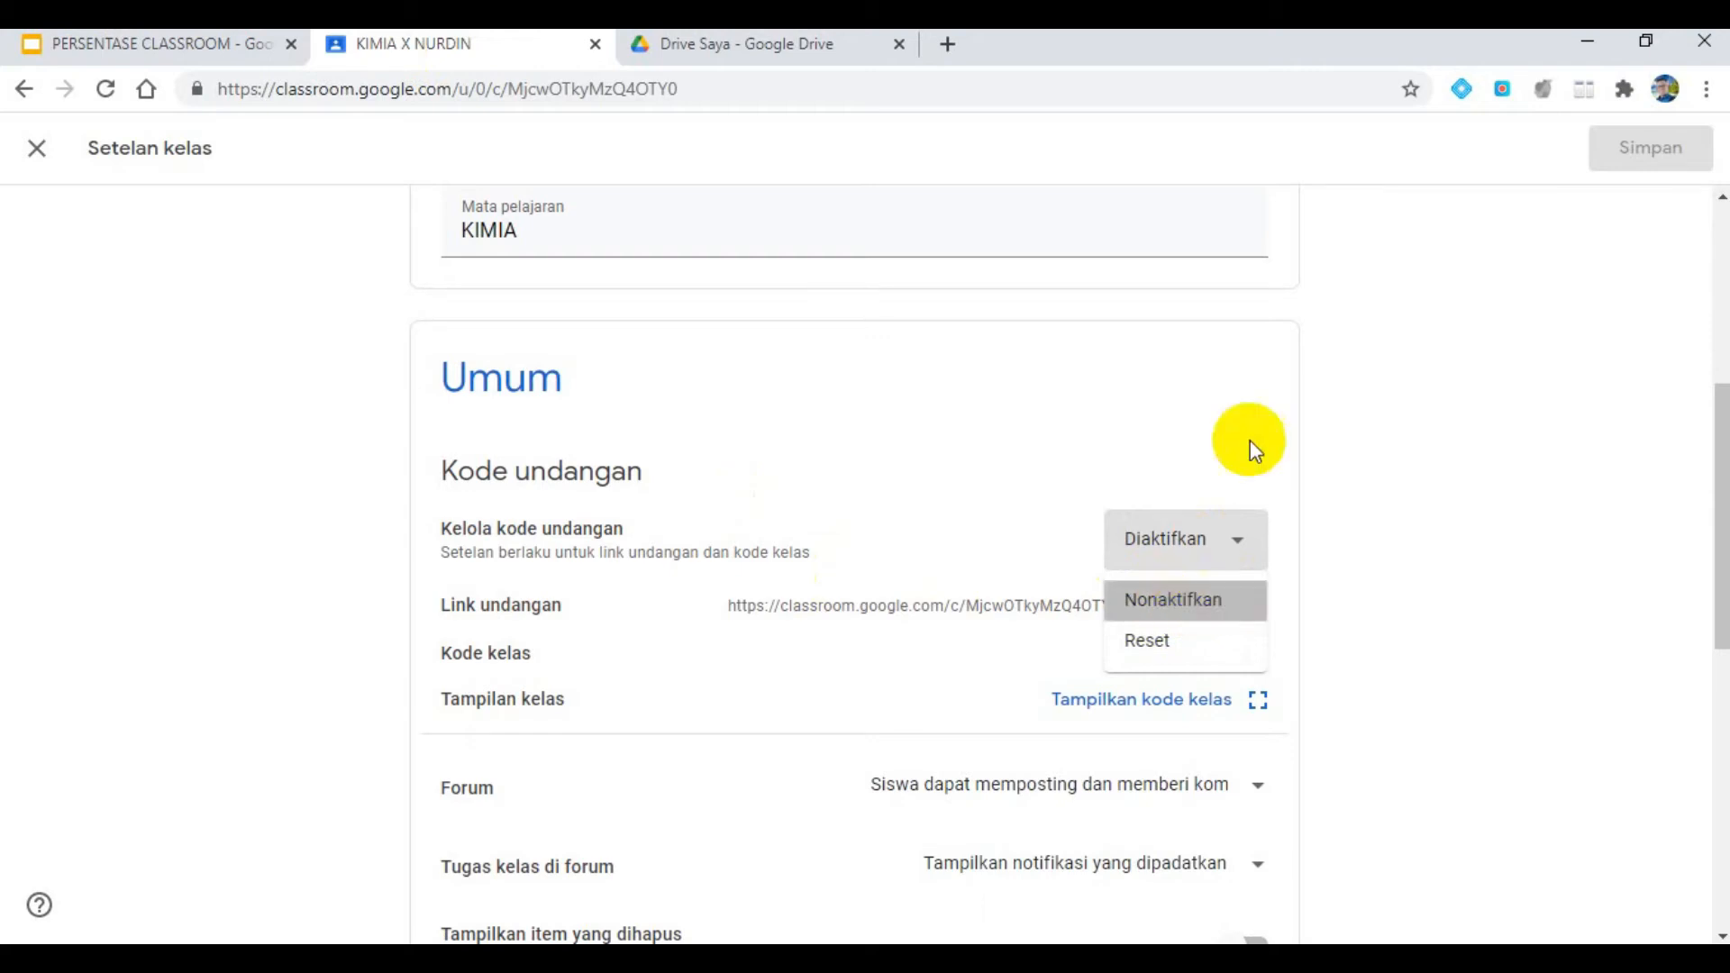
{"action": "scroll", "coordinate": [1247, 444], "scroll_direction": "up", "scroll_amount": 6}
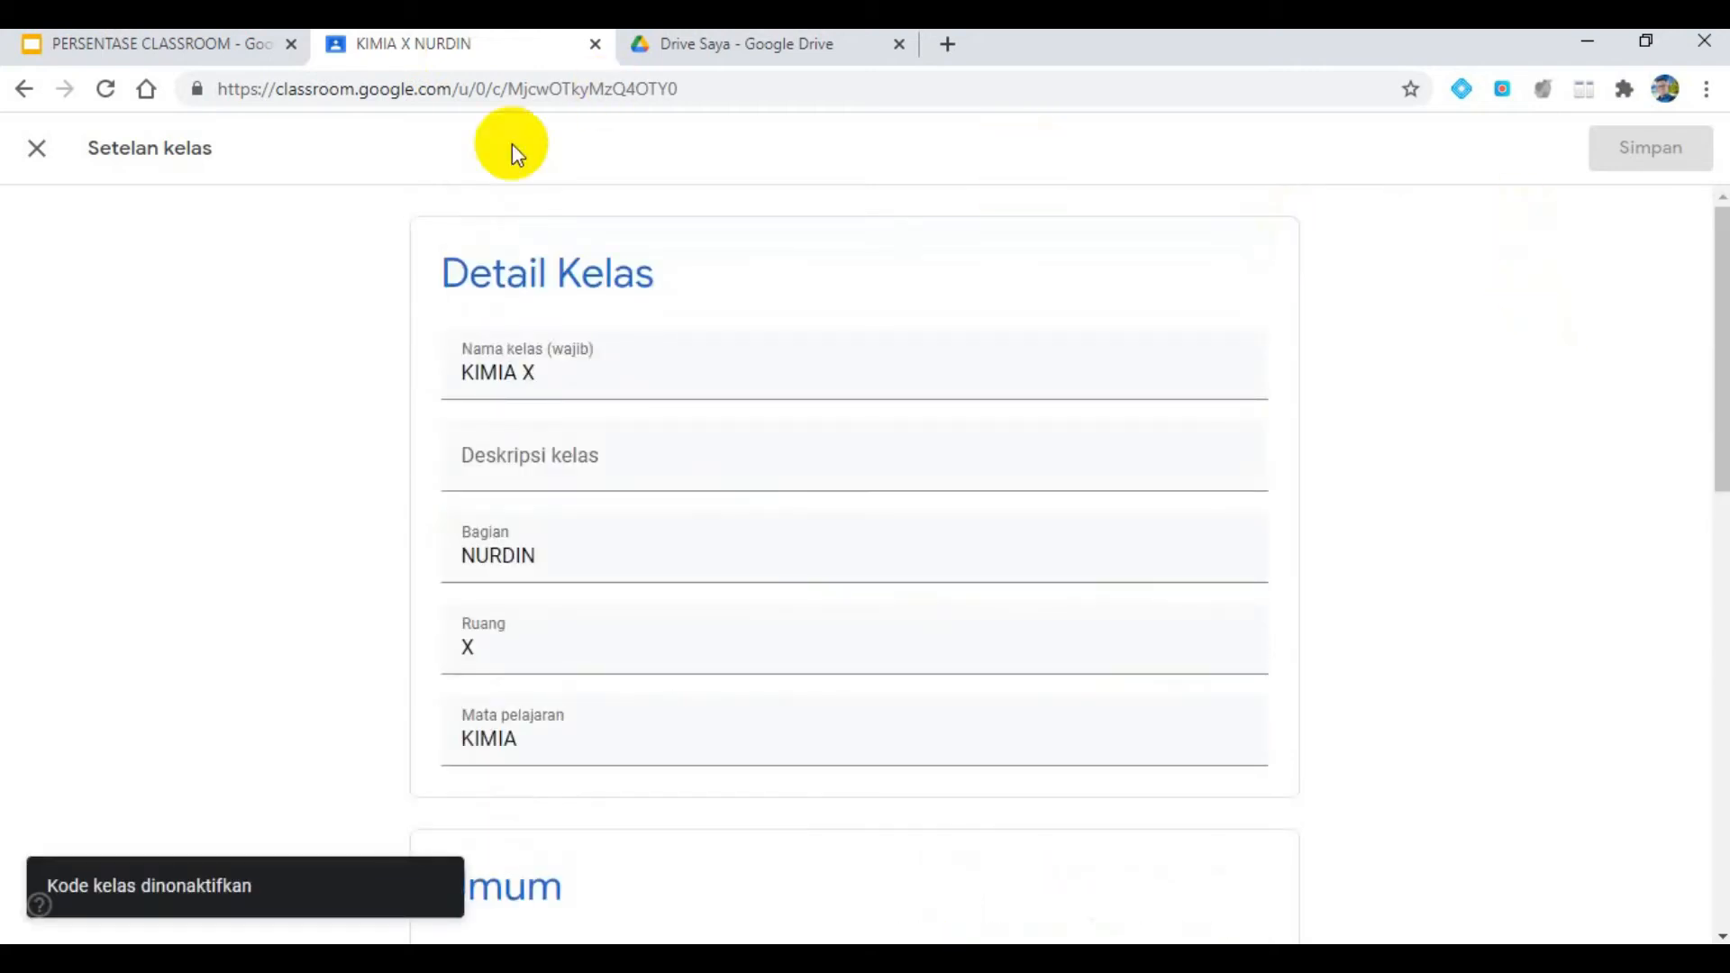
{"action": "left_click", "coordinate": [37, 147]}
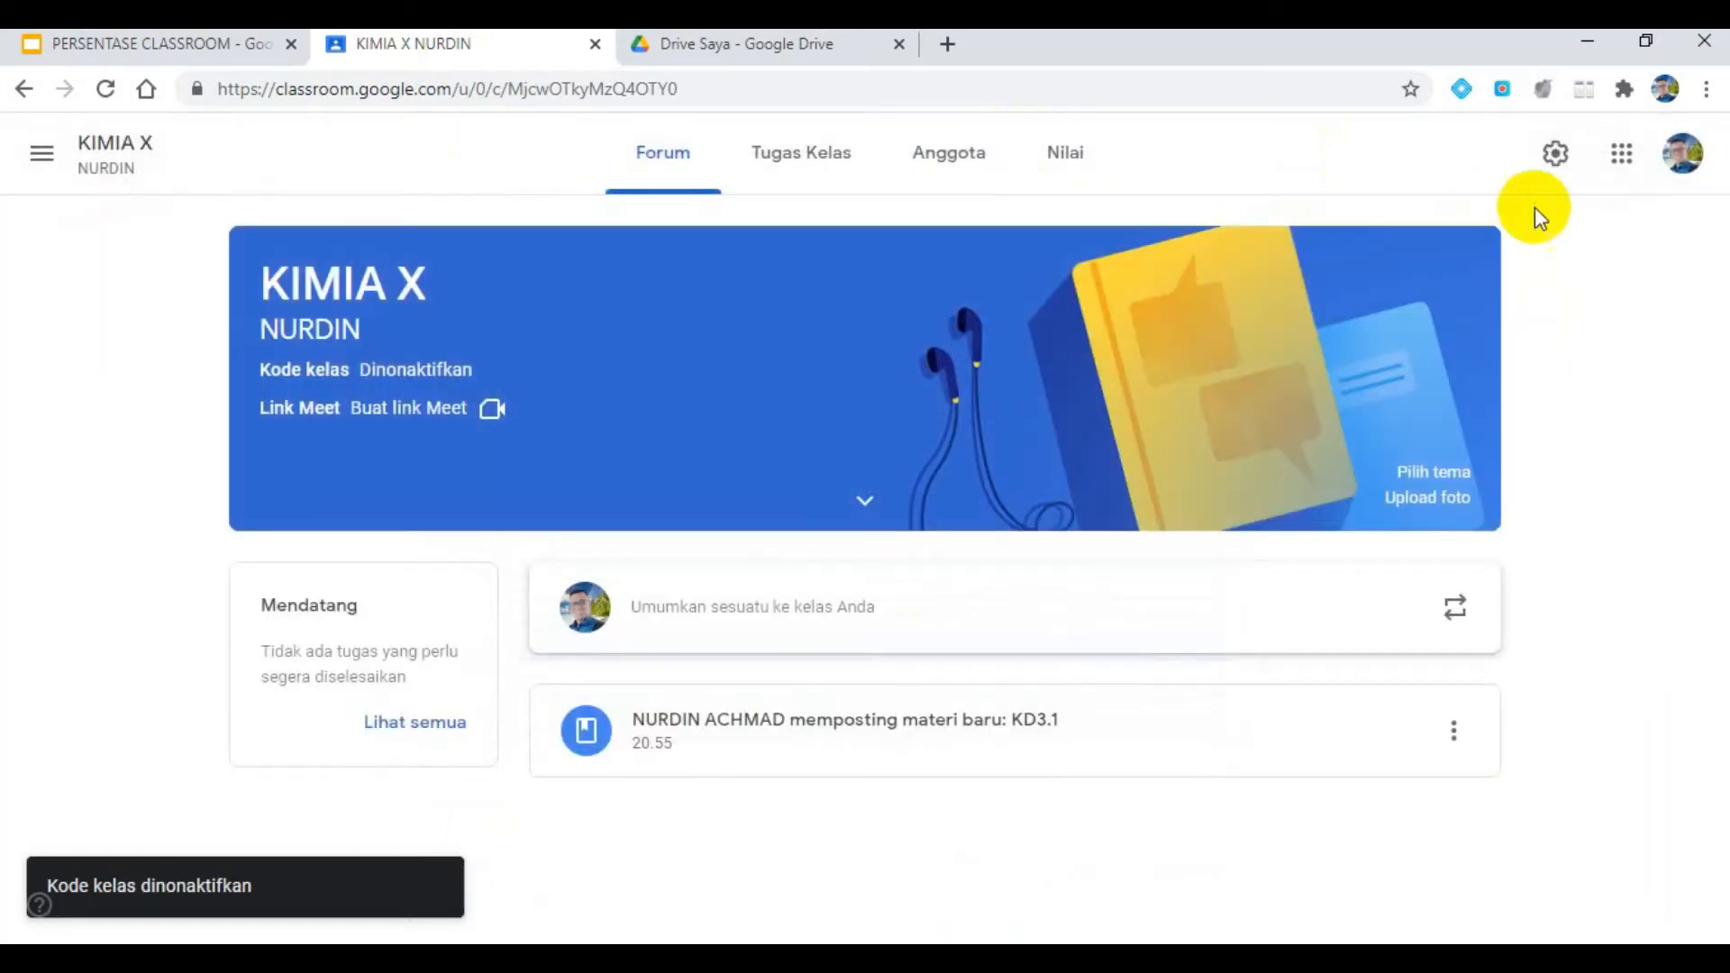
- Reopen the class settings, check the forum requirement on the slide, and set Forum so that only teachers can post or comment
{"action": "left_click", "coordinate": [1555, 154]}
{"action": "scroll", "coordinate": [888, 524], "scroll_direction": "down", "scroll_amount": 9}
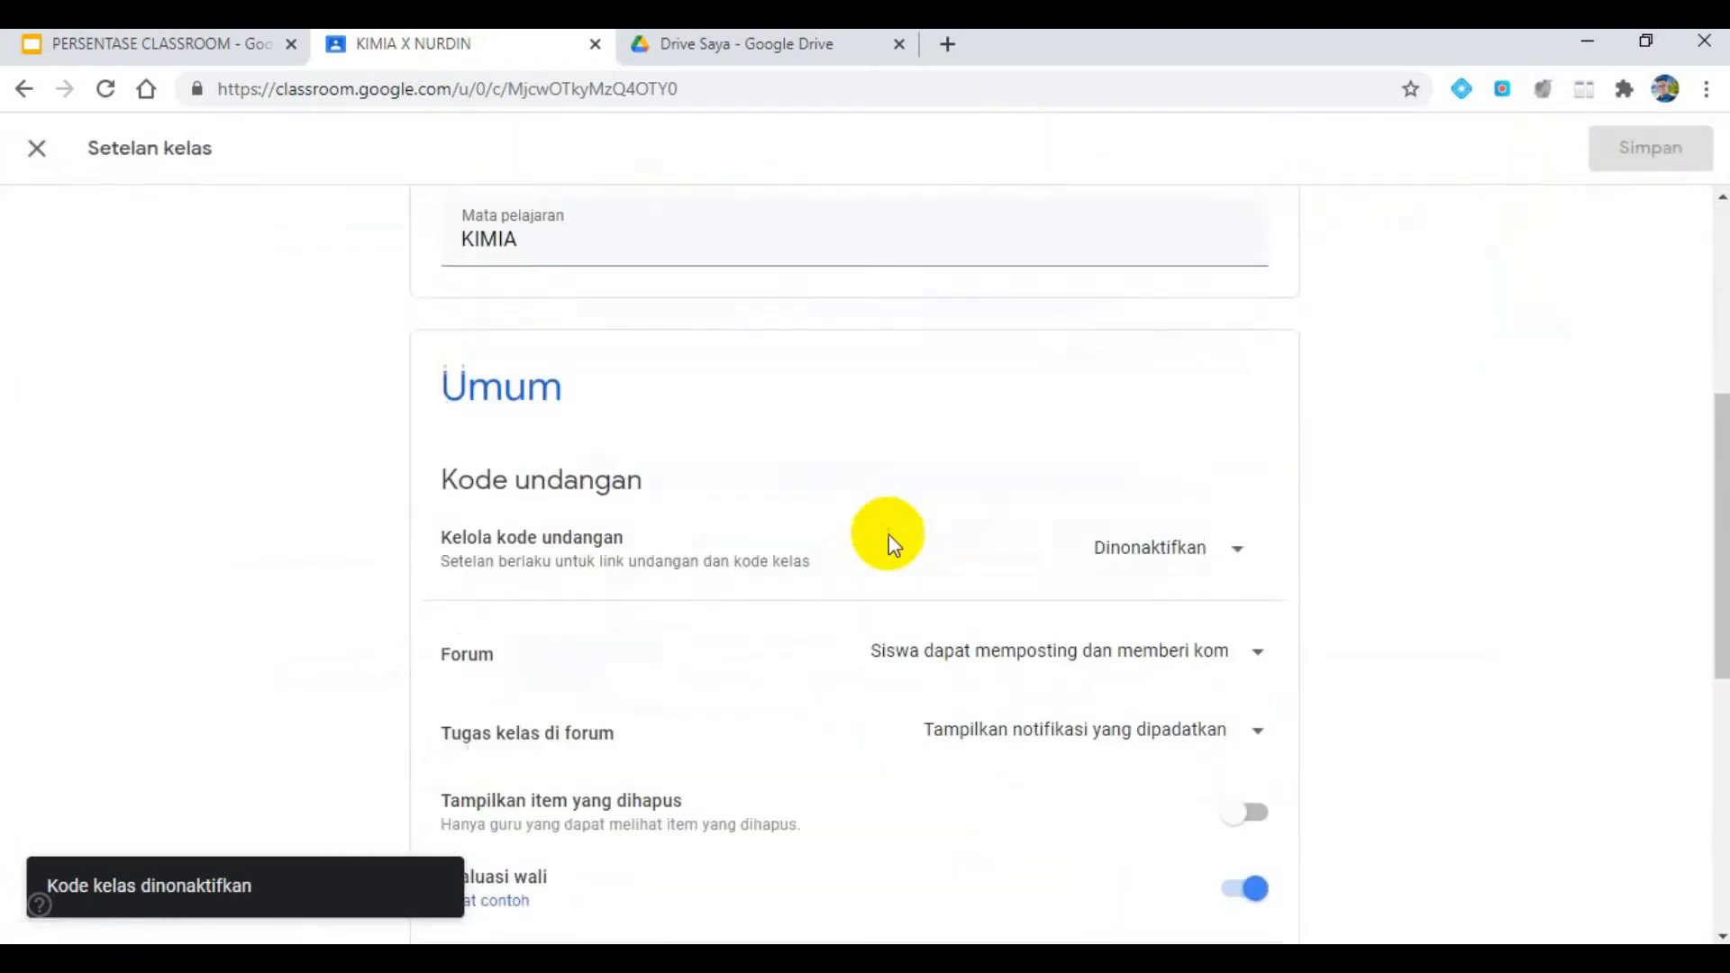
{"action": "left_click", "coordinate": [212, 47]}
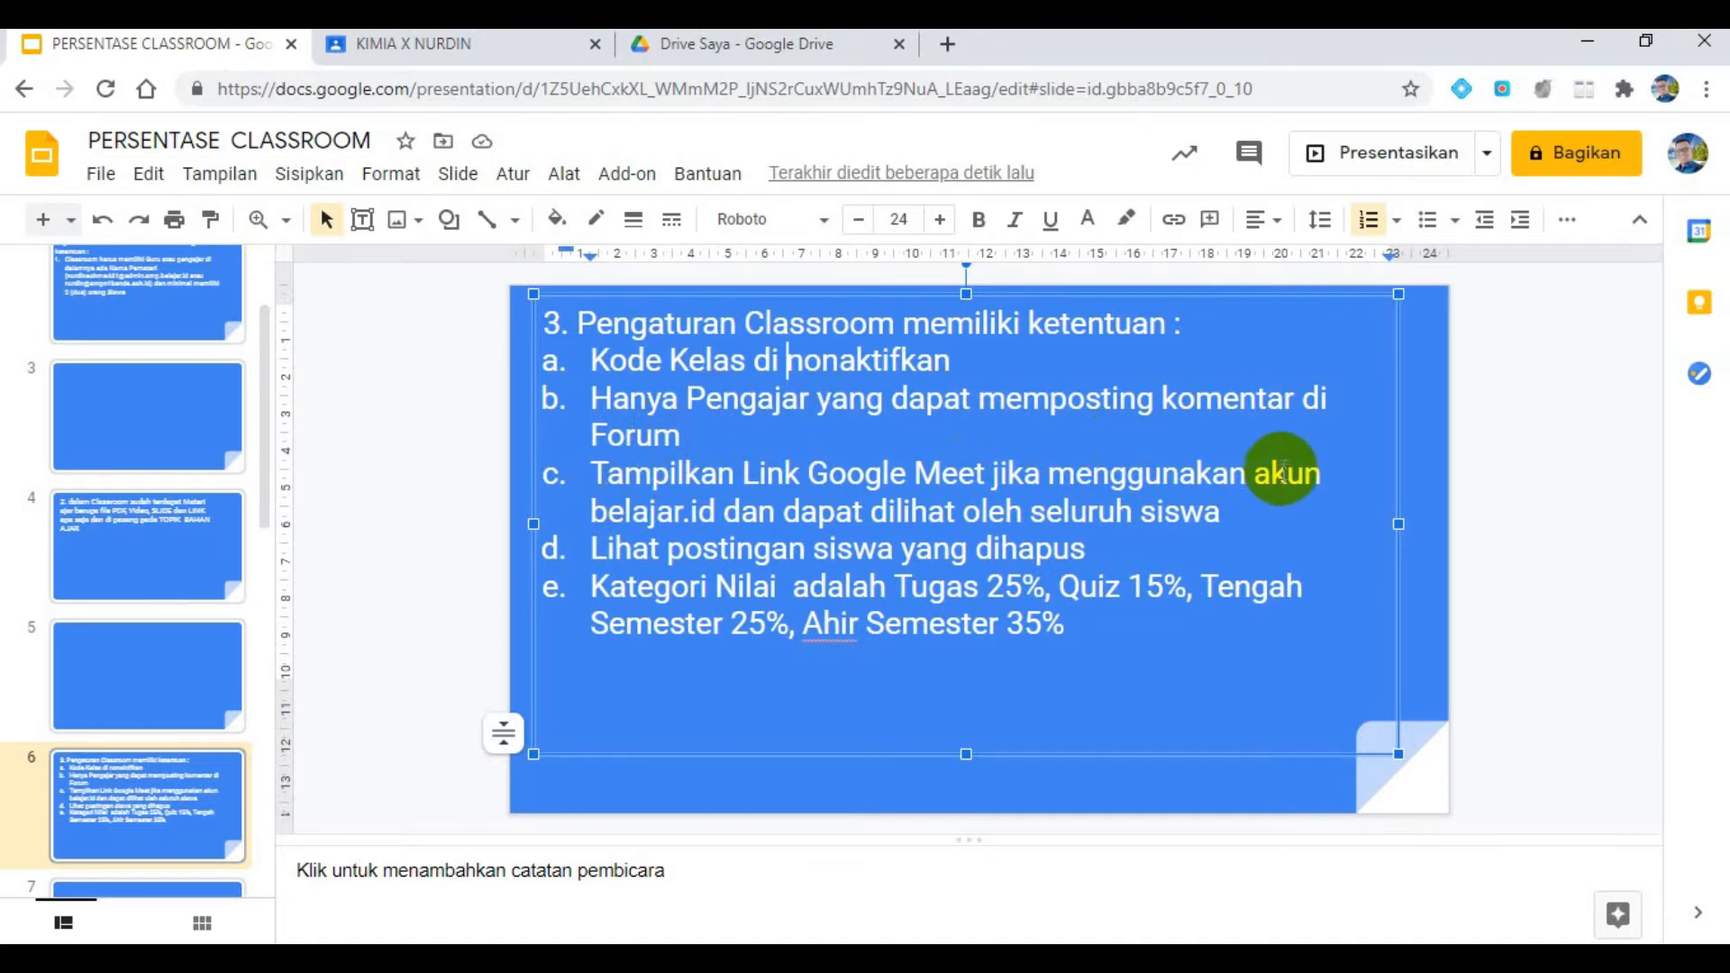
{"action": "left_click", "coordinate": [474, 46]}
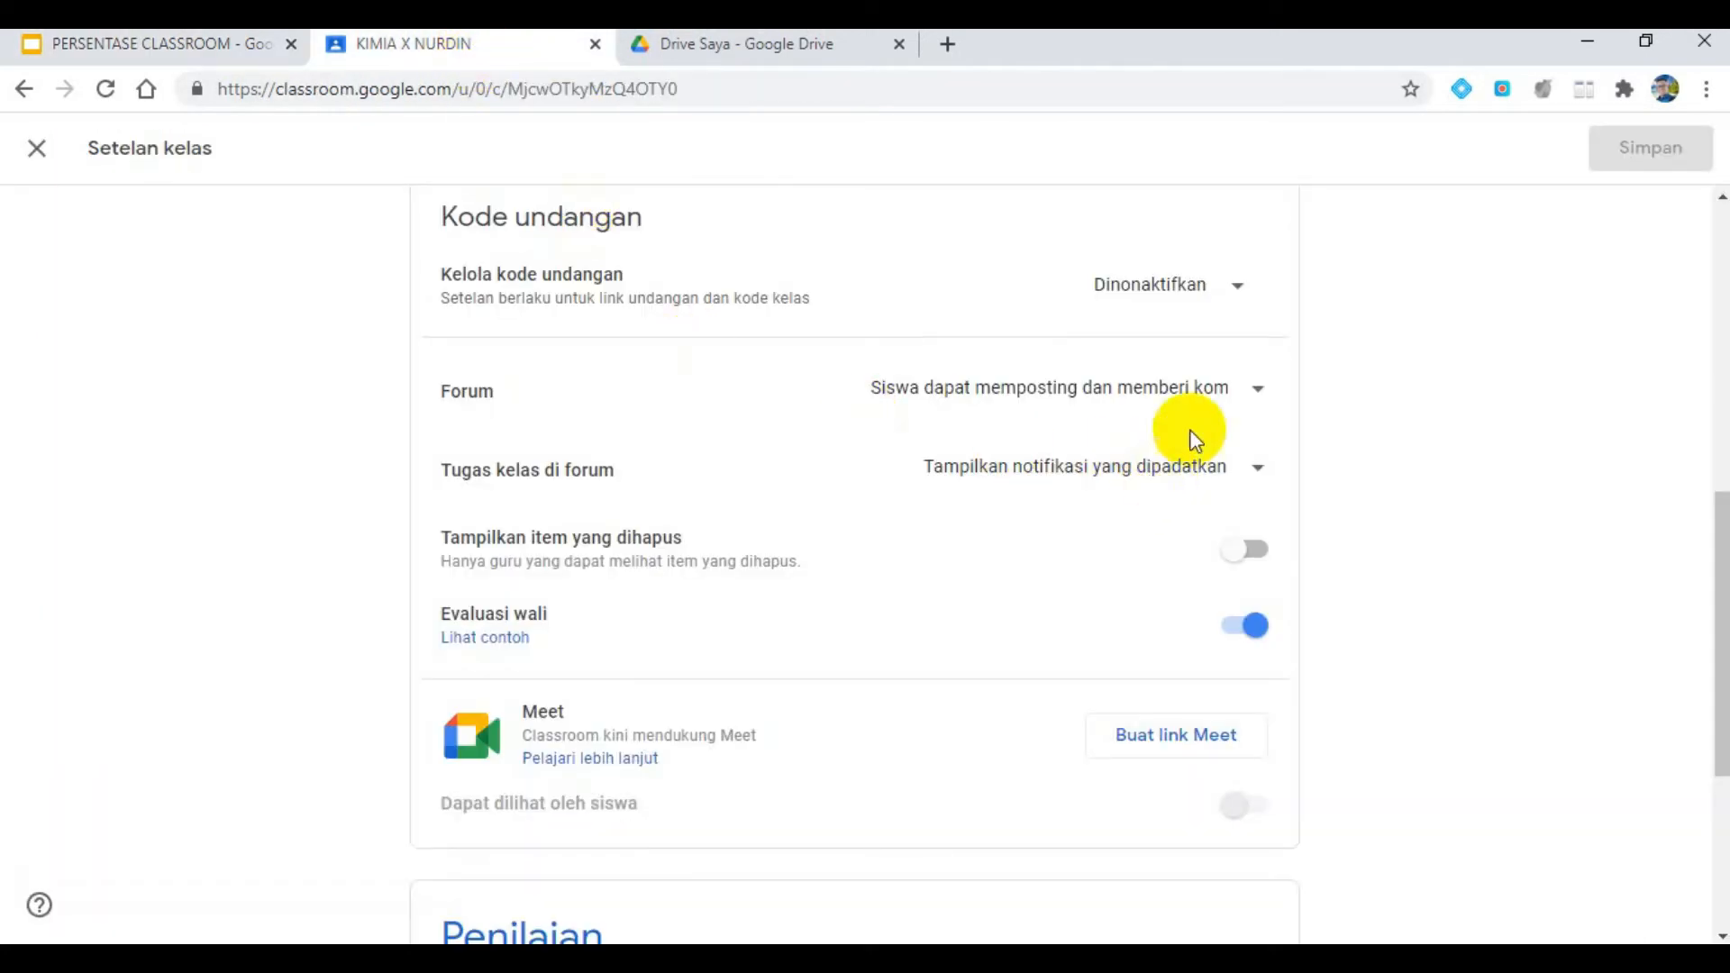
{"action": "left_click", "coordinate": [1225, 394]}
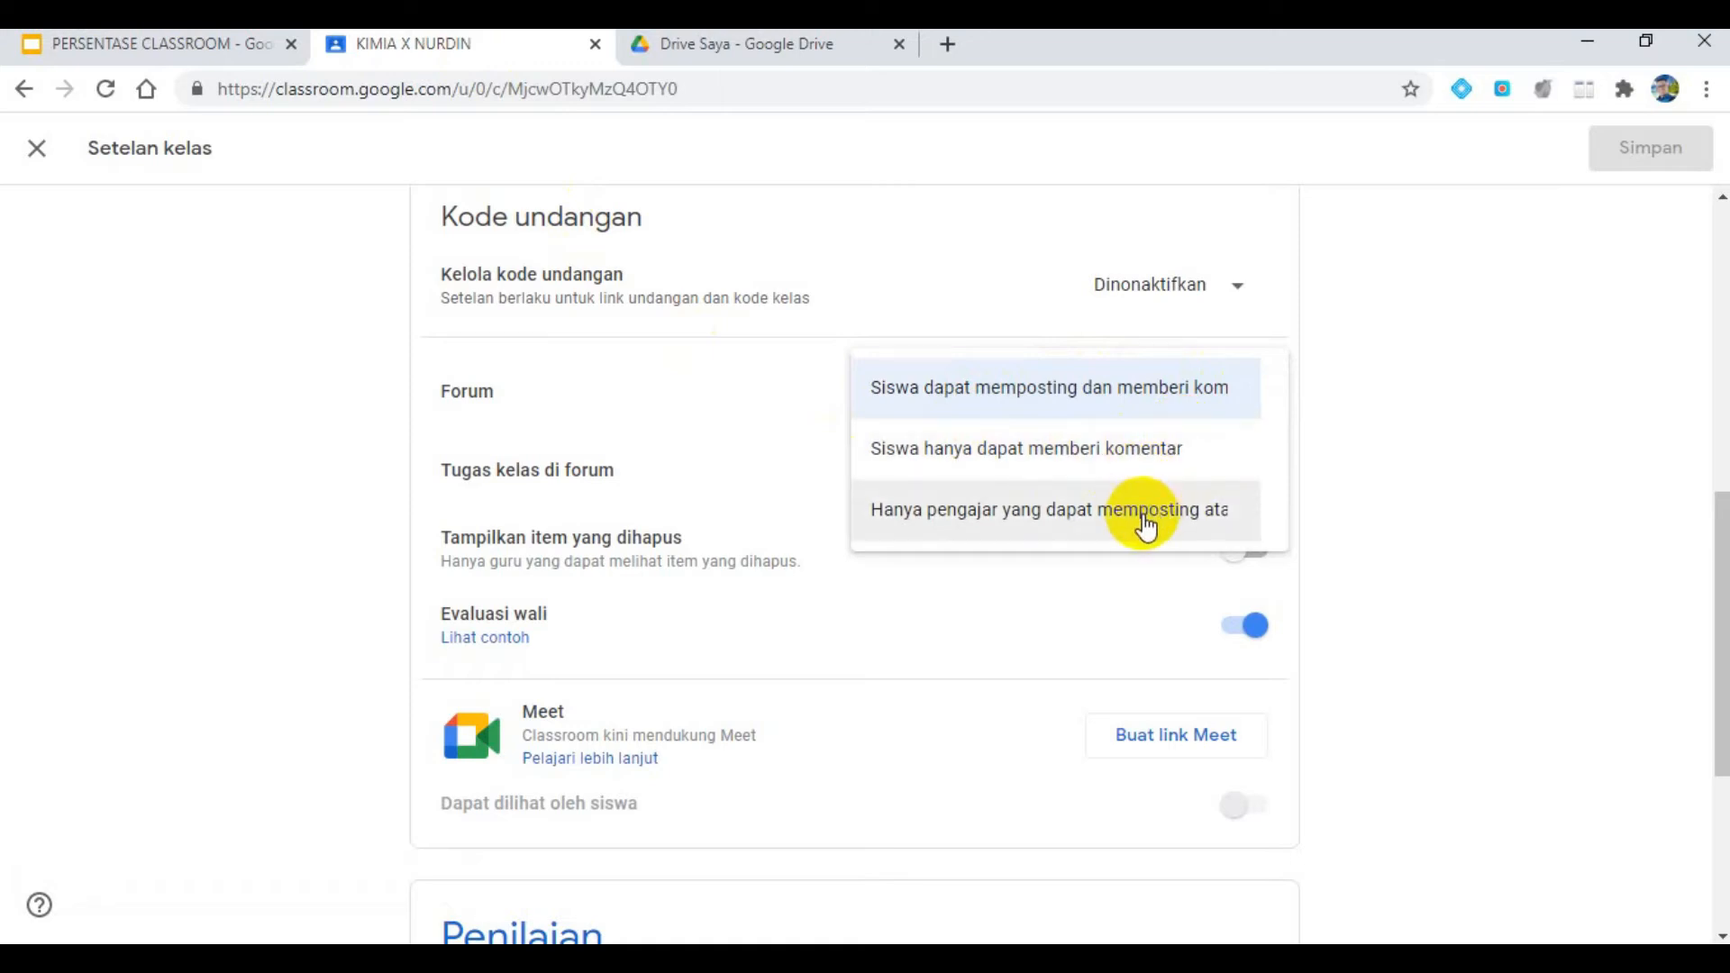
{"action": "left_click", "coordinate": [1045, 518]}
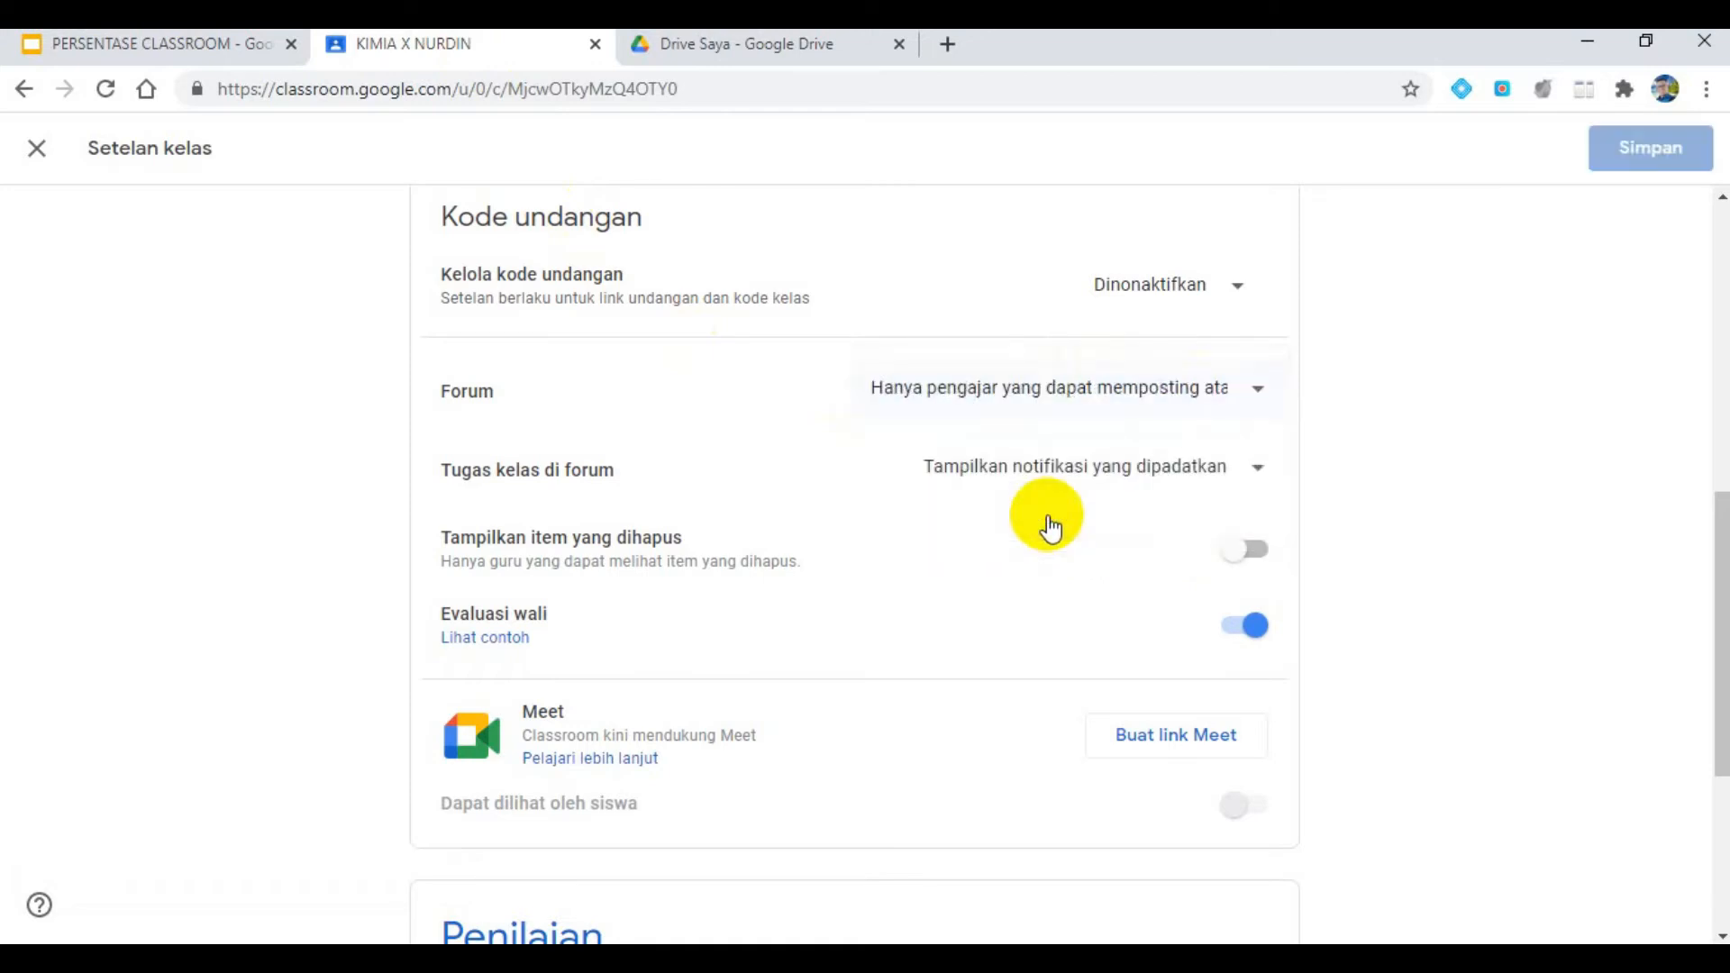
- Check the Google Meet requirement on the presentation slide, and generate a class Meet link that students can see
{"action": "left_click", "coordinate": [213, 41]}
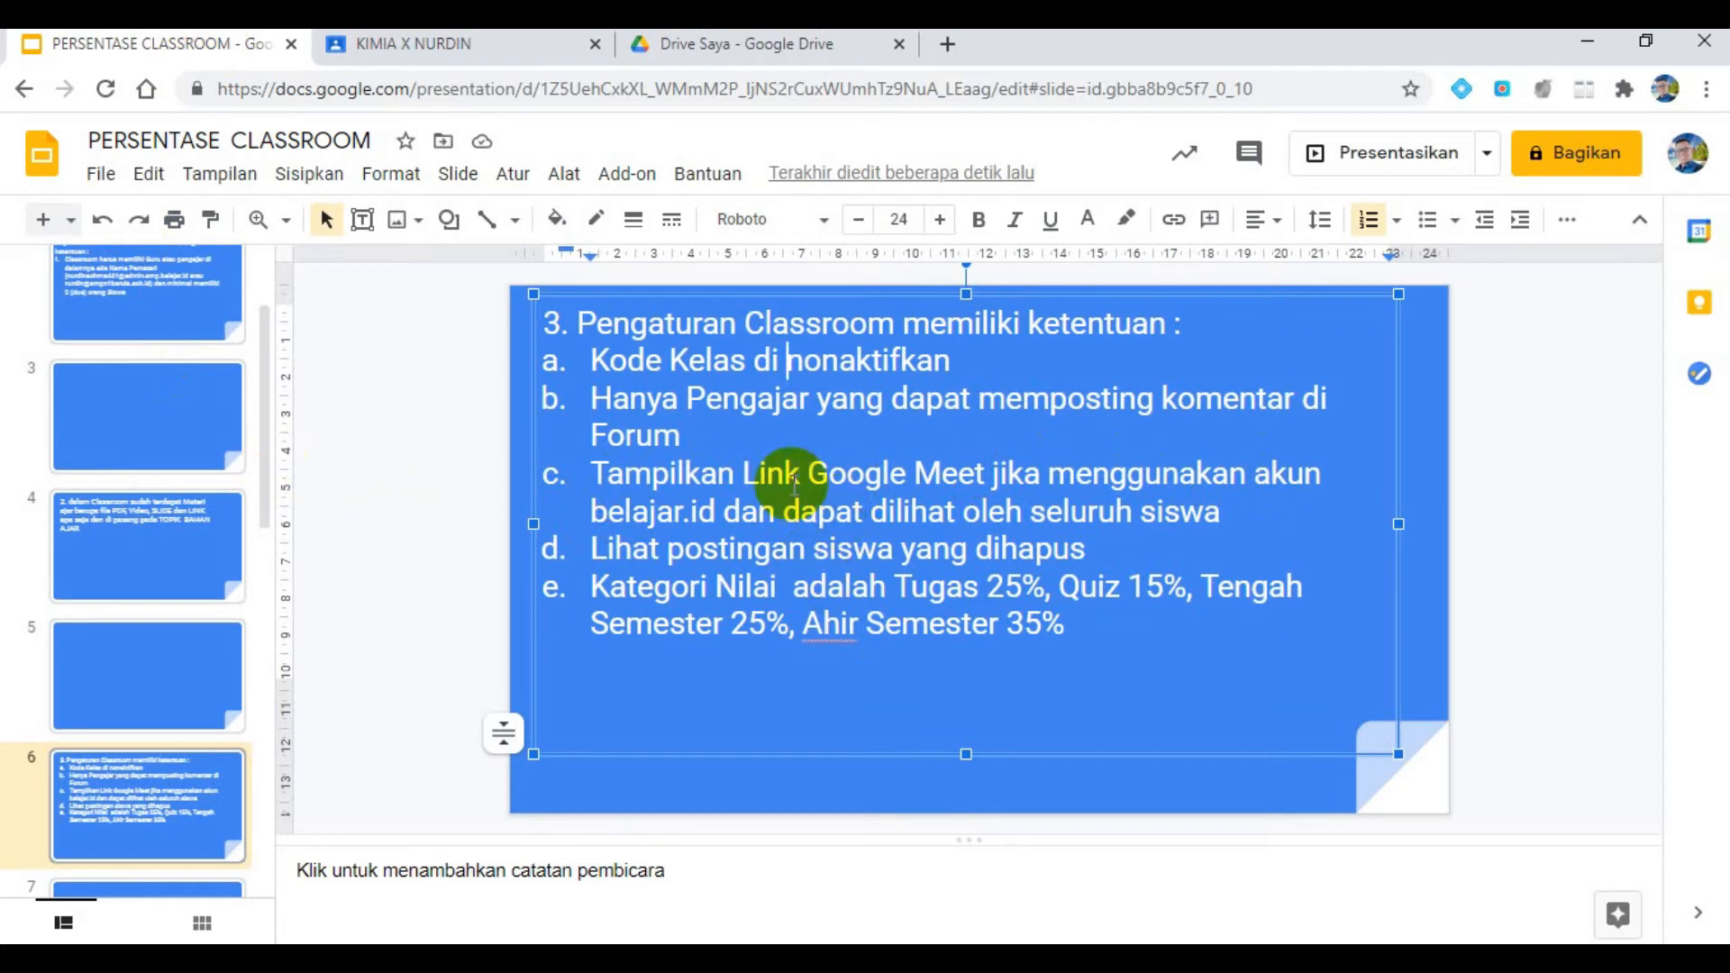
{"action": "left_click", "coordinate": [450, 44]}
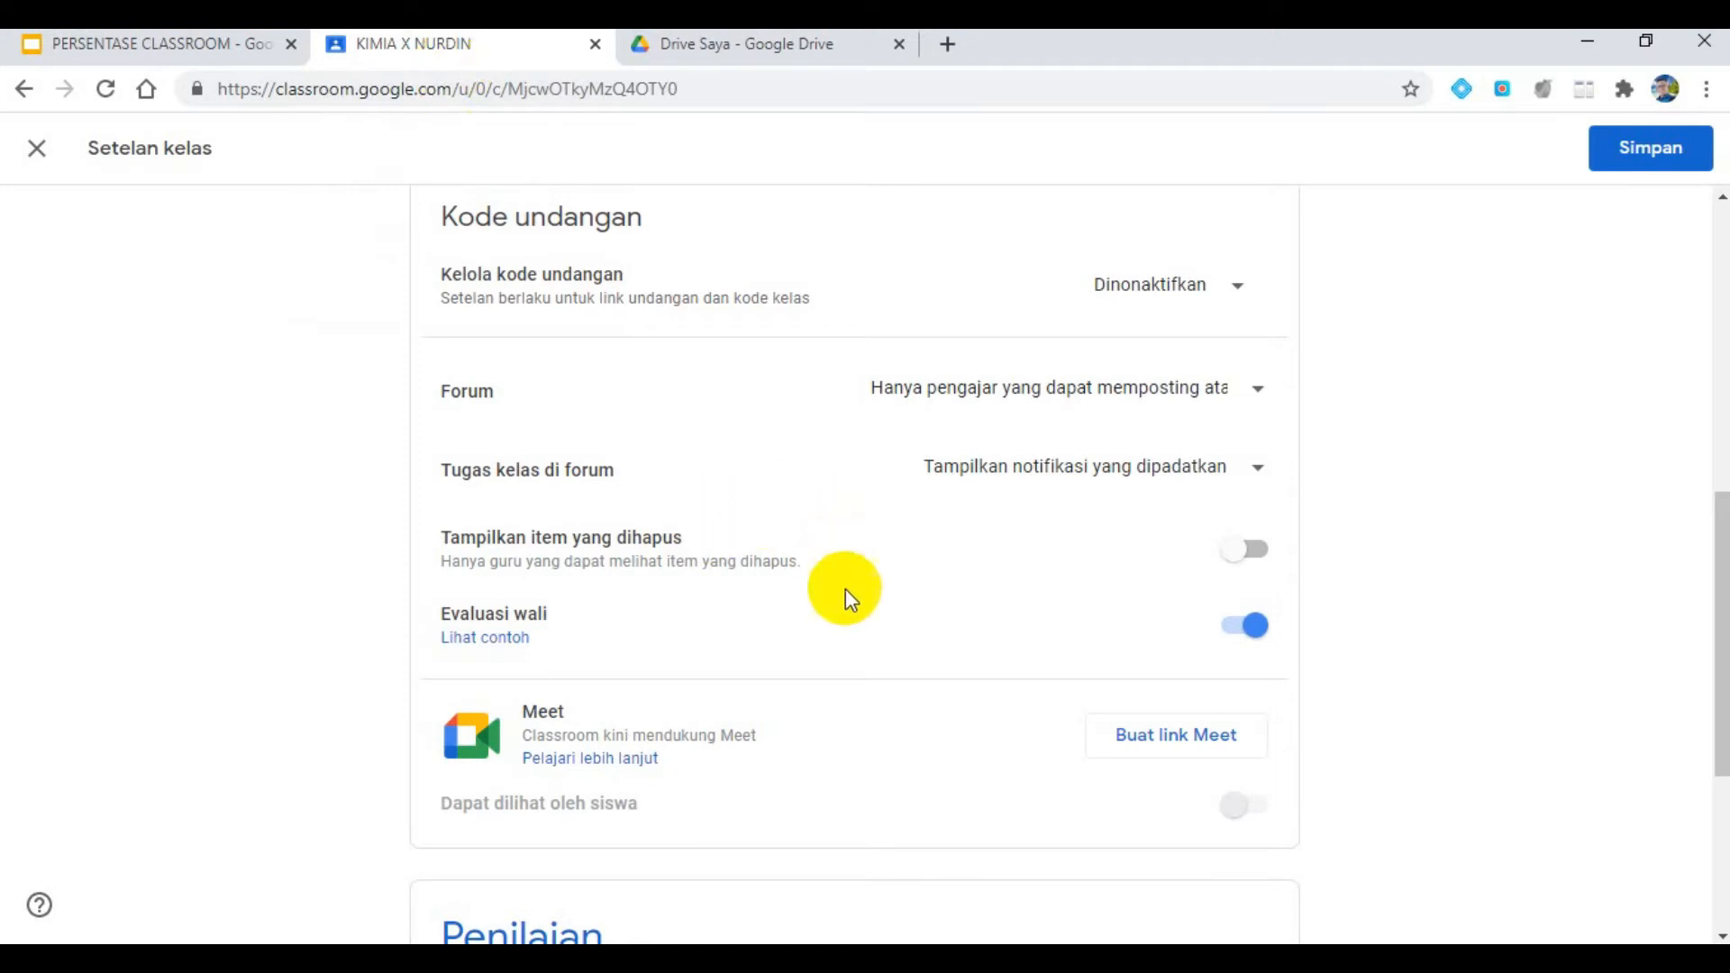
{"action": "scroll", "coordinate": [920, 668], "scroll_direction": "down", "scroll_amount": 2}
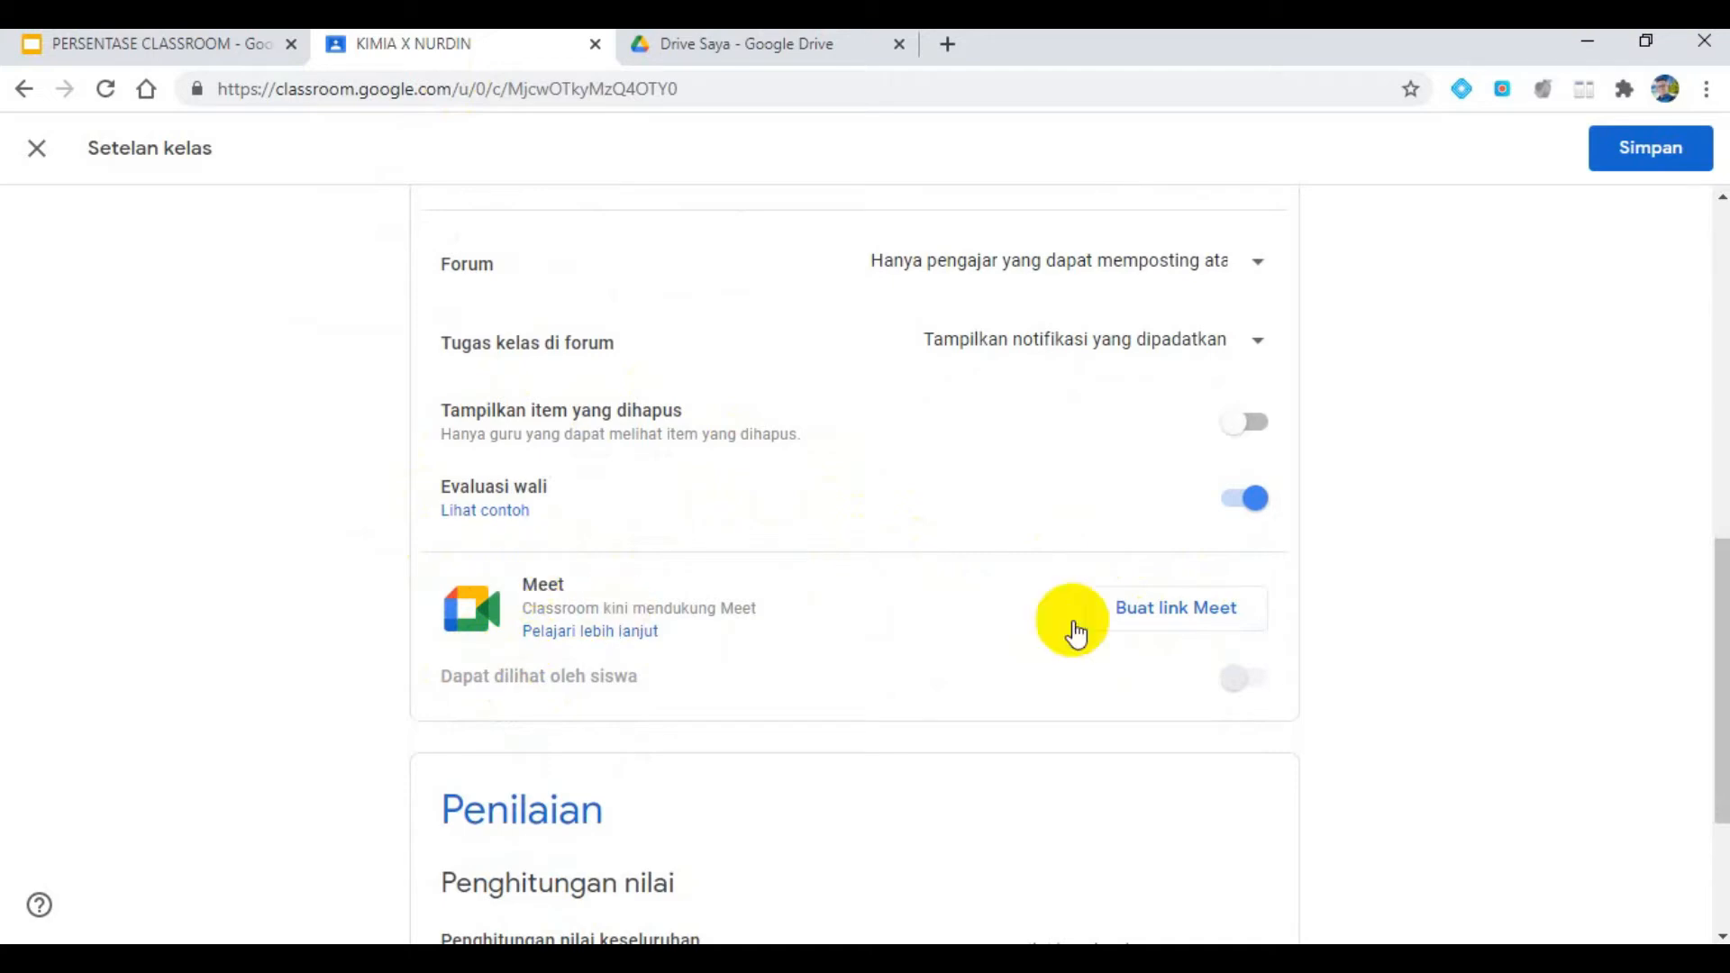
{"action": "left_click", "coordinate": [1174, 609]}
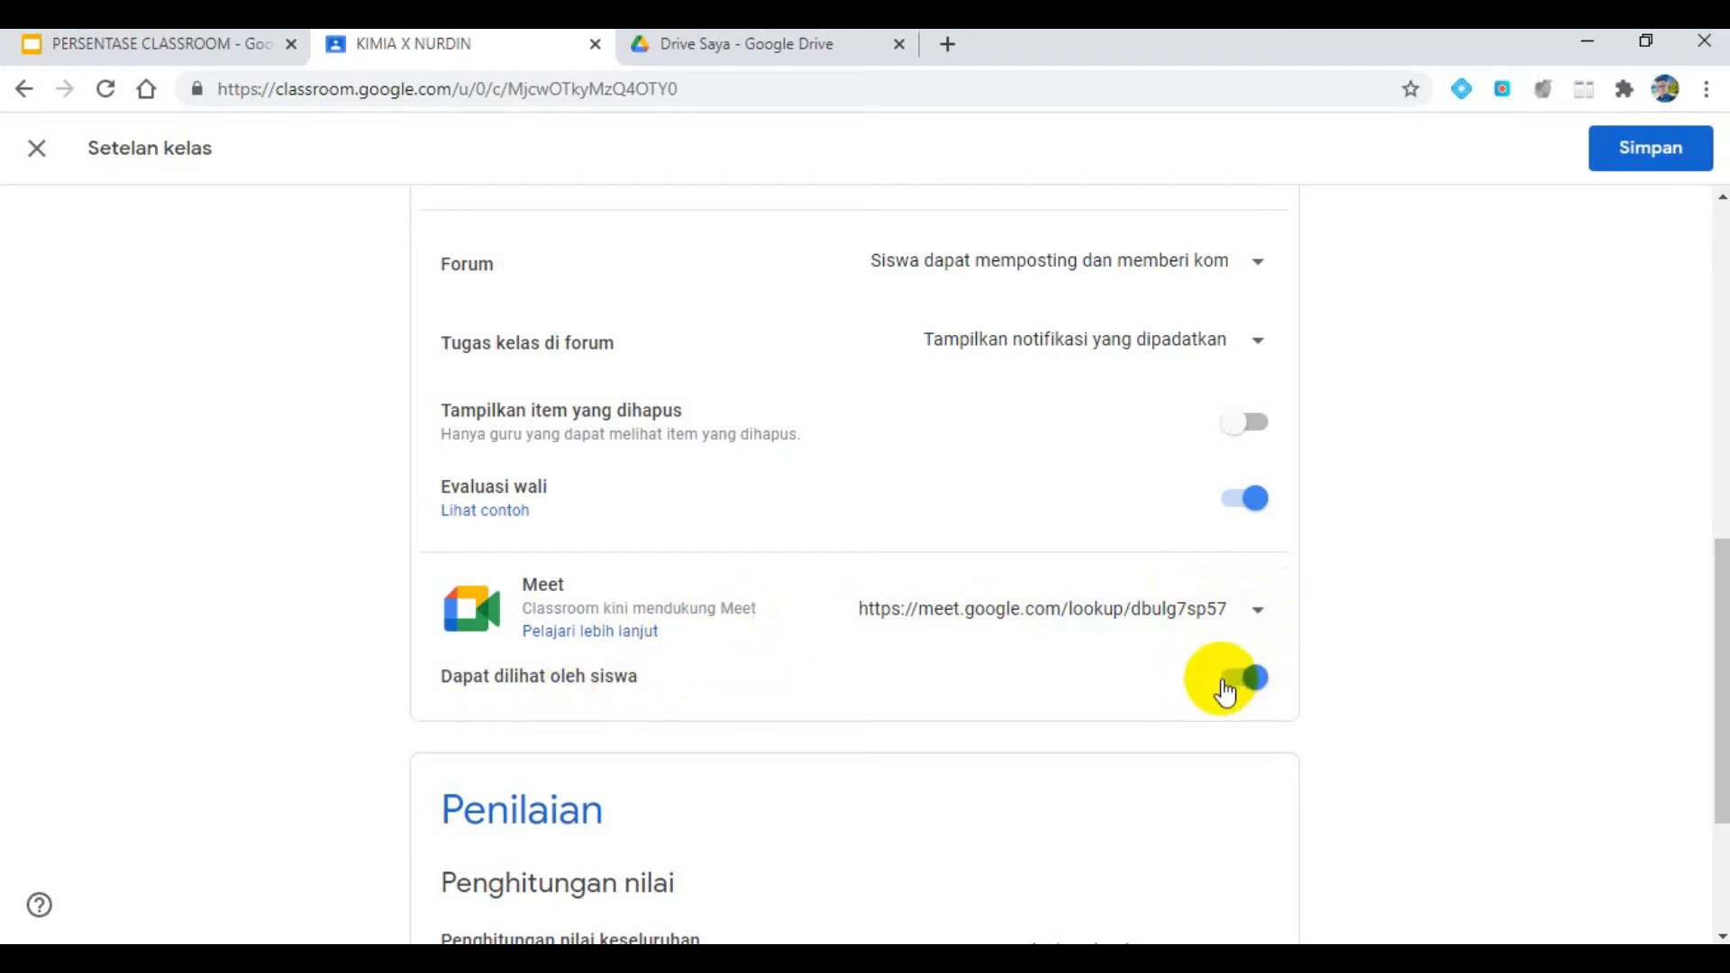
- Check the requirement about deleted student posts on the slide, and turn on Tampilkan item yang dihapus in the class settings
{"action": "left_click", "coordinate": [239, 49]}
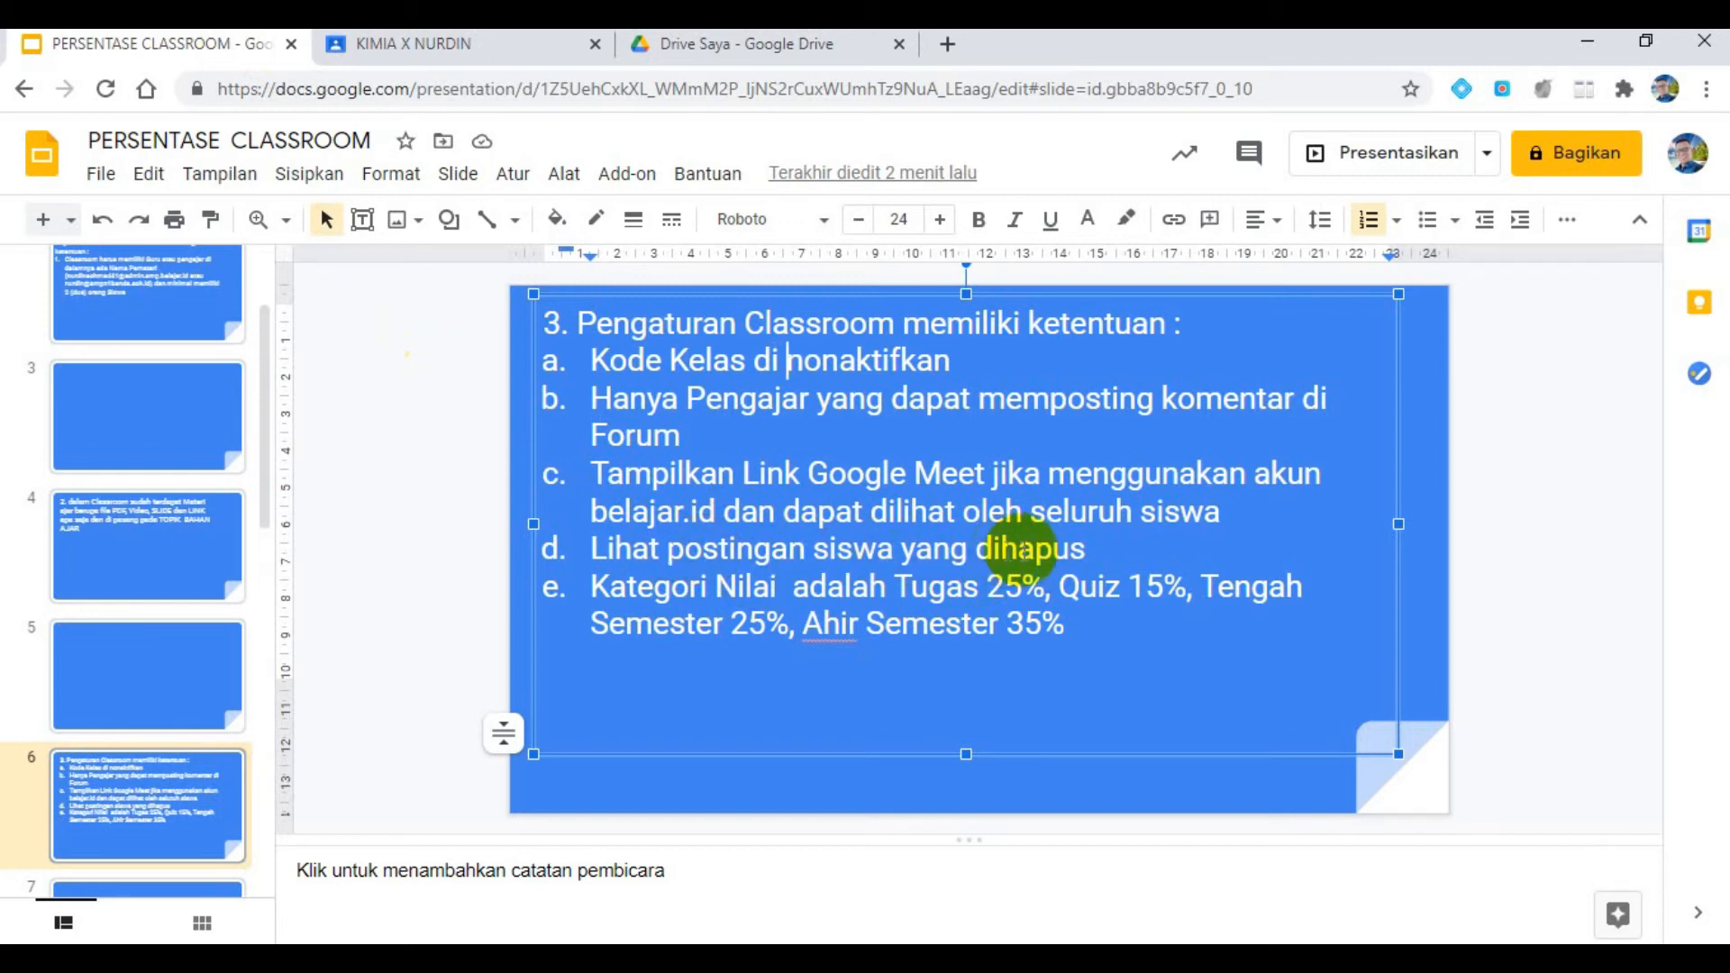
{"action": "left_click", "coordinate": [432, 45]}
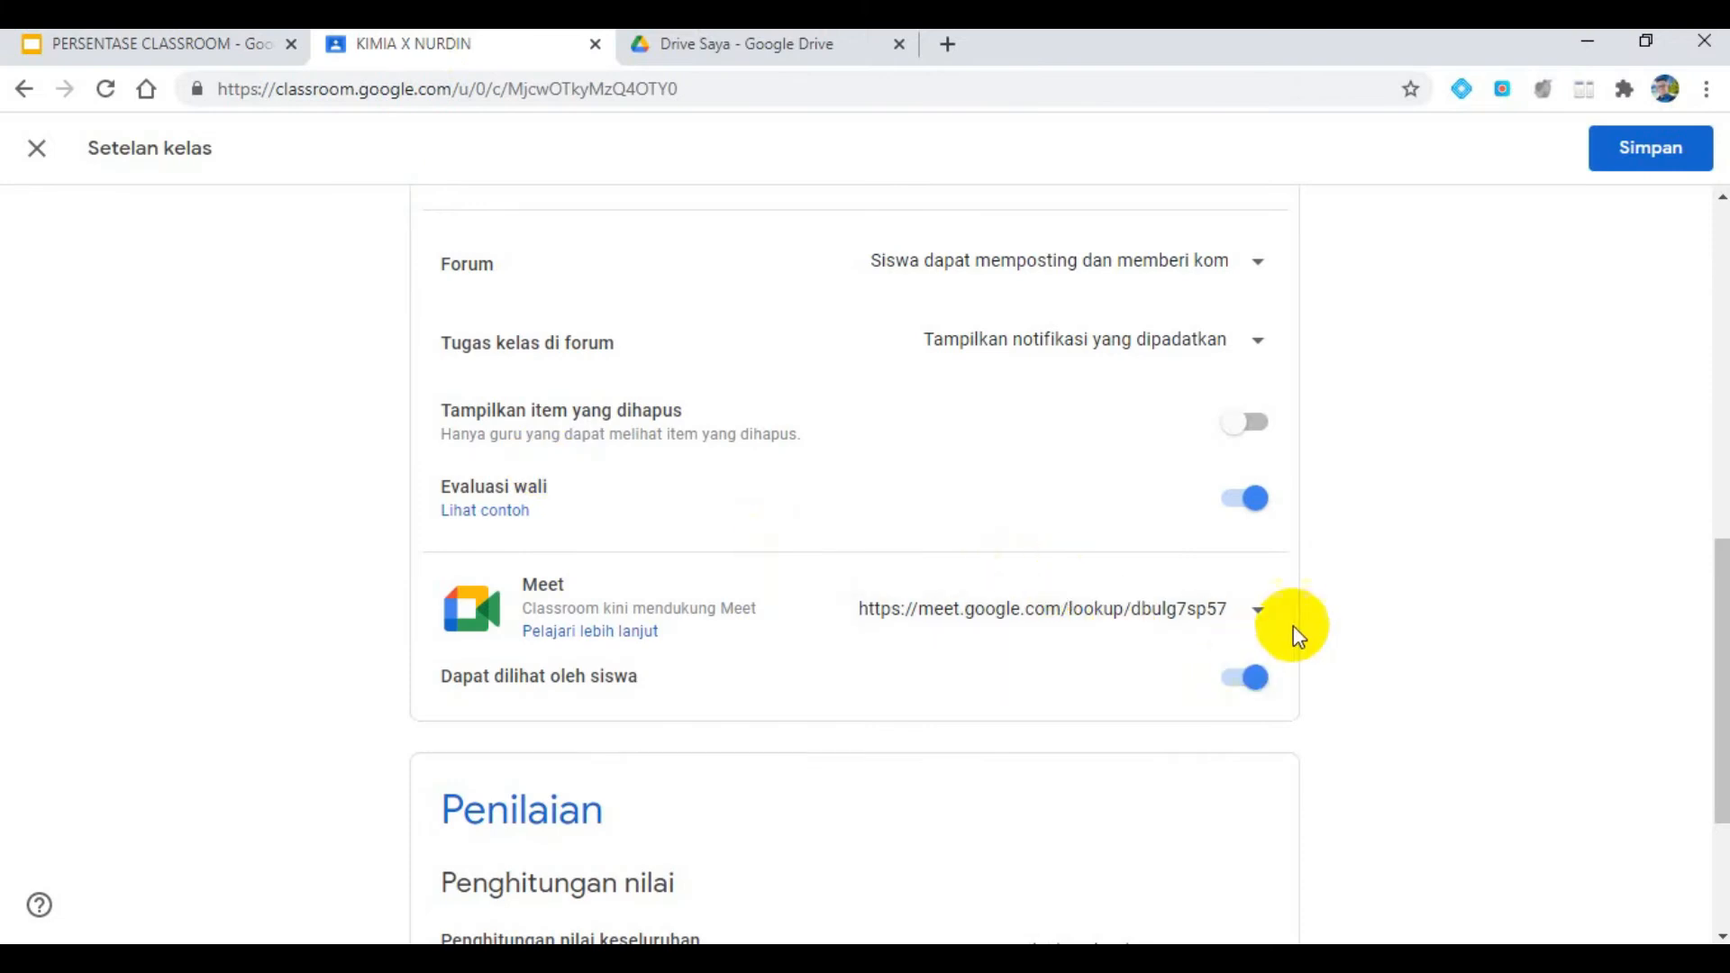
{"action": "scroll", "coordinate": [1294, 625], "scroll_direction": "down", "scroll_amount": 3}
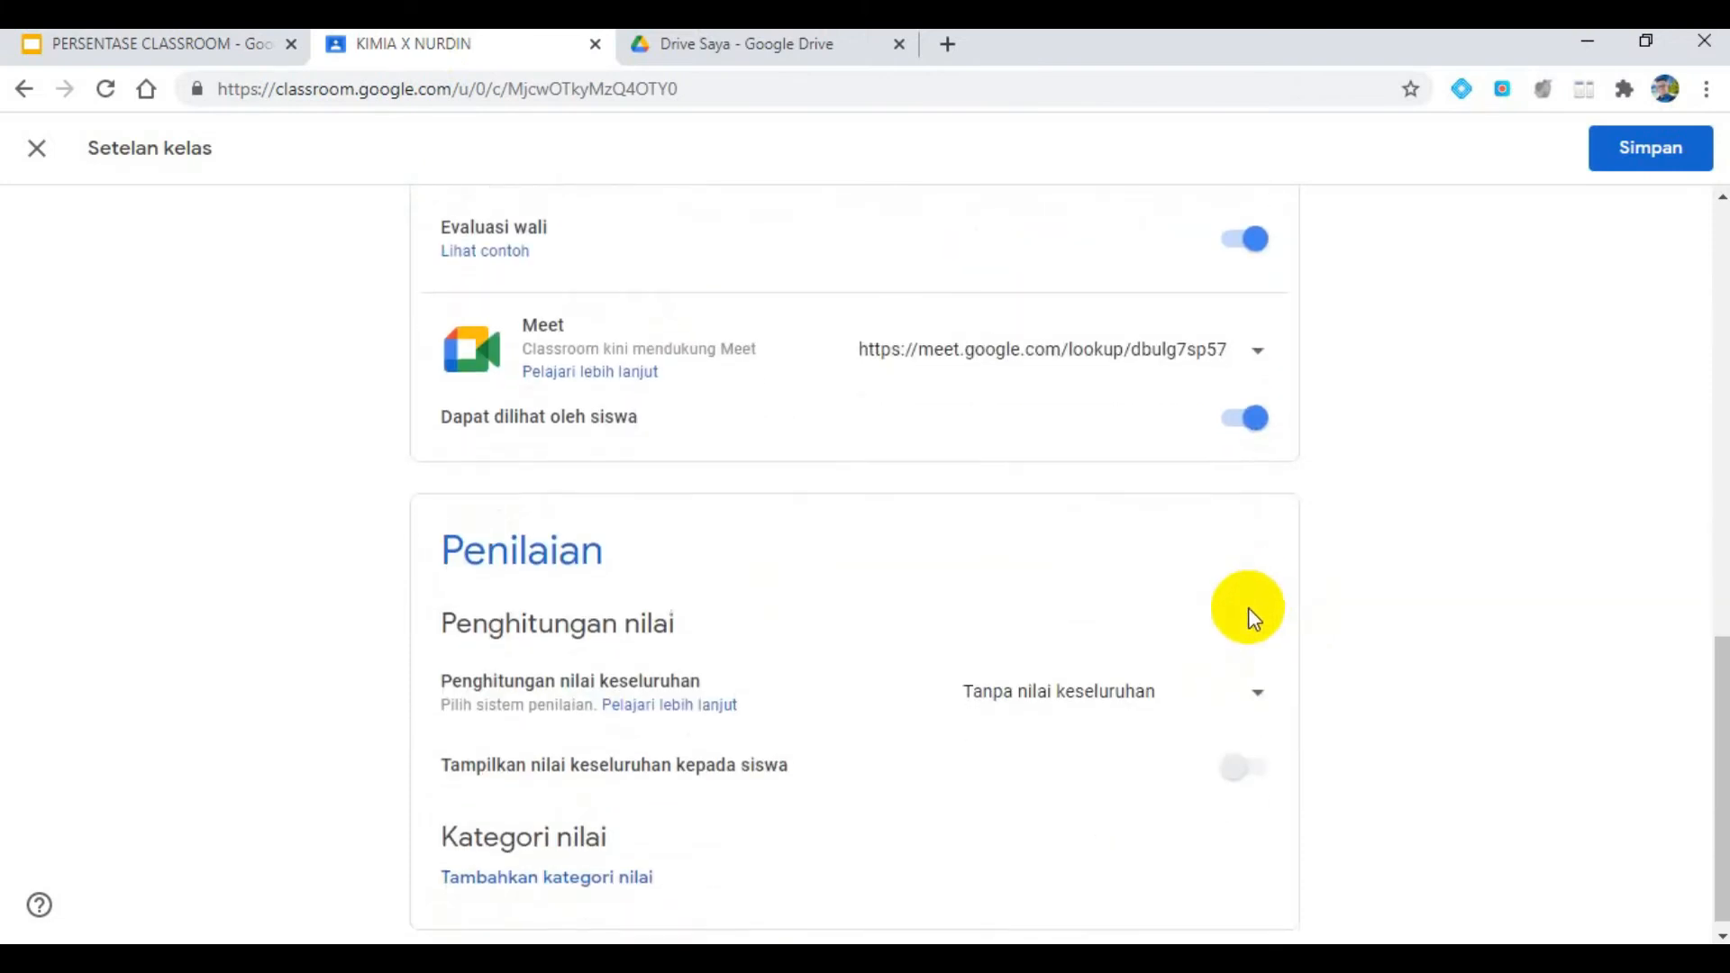
{"action": "scroll", "coordinate": [1246, 608], "scroll_direction": "down", "scroll_amount": 1}
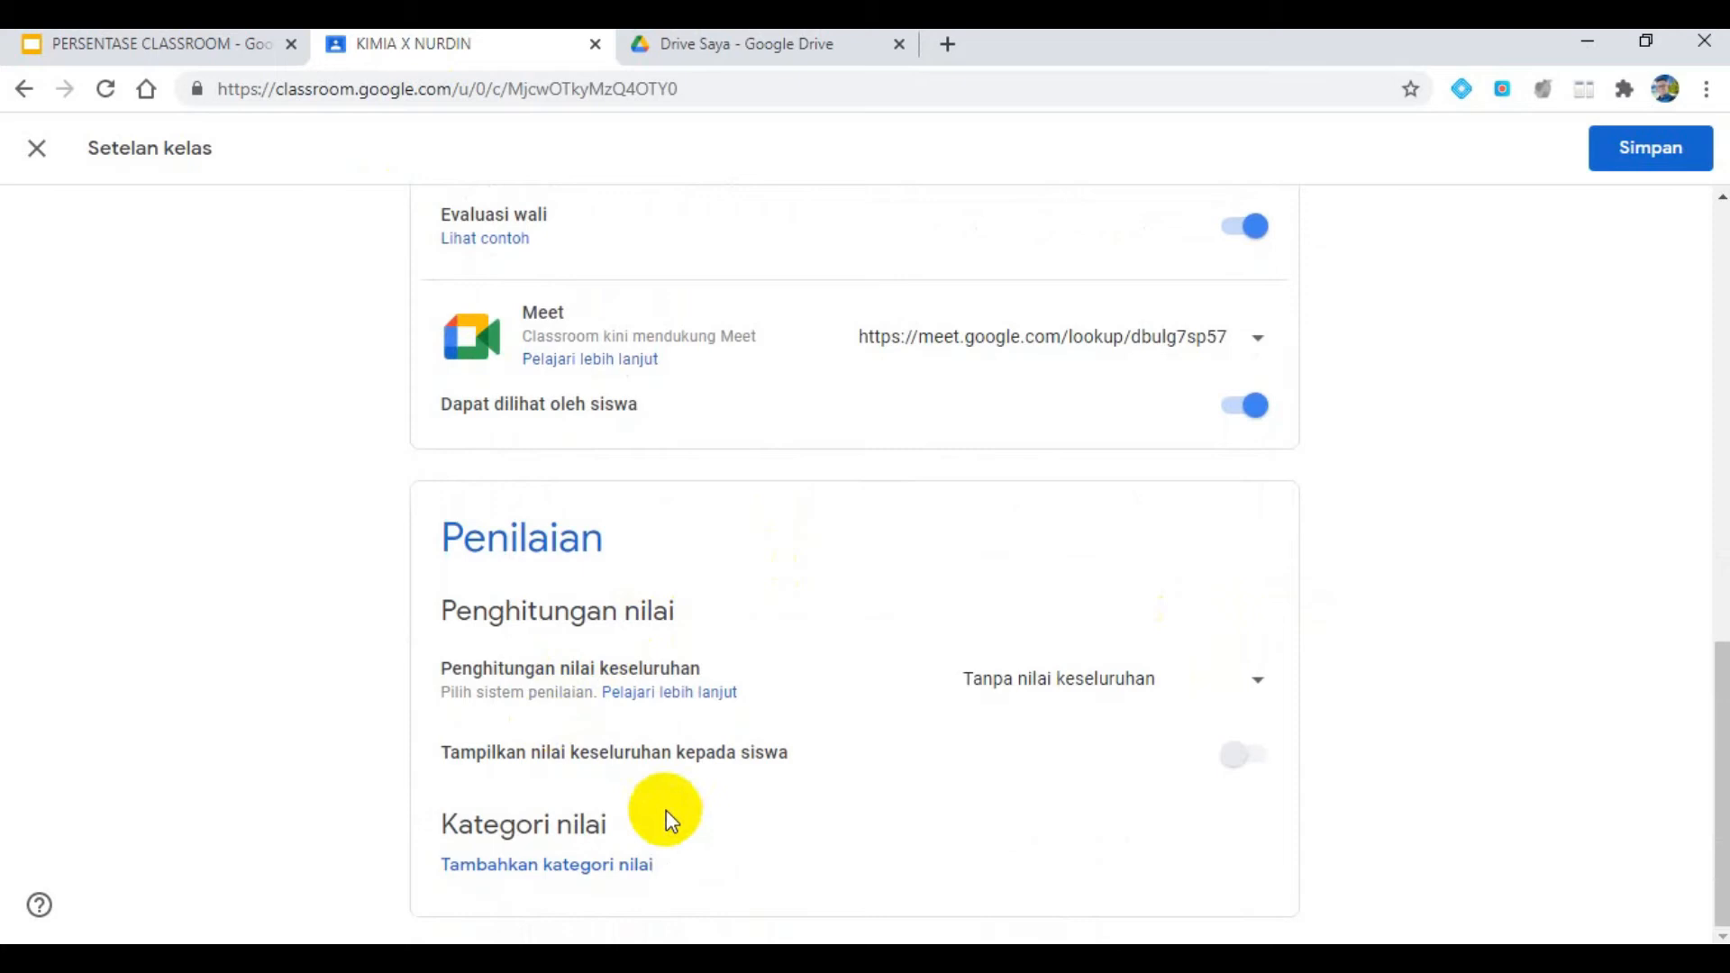
{"action": "scroll", "coordinate": [1035, 706], "scroll_direction": "up", "scroll_amount": 3}
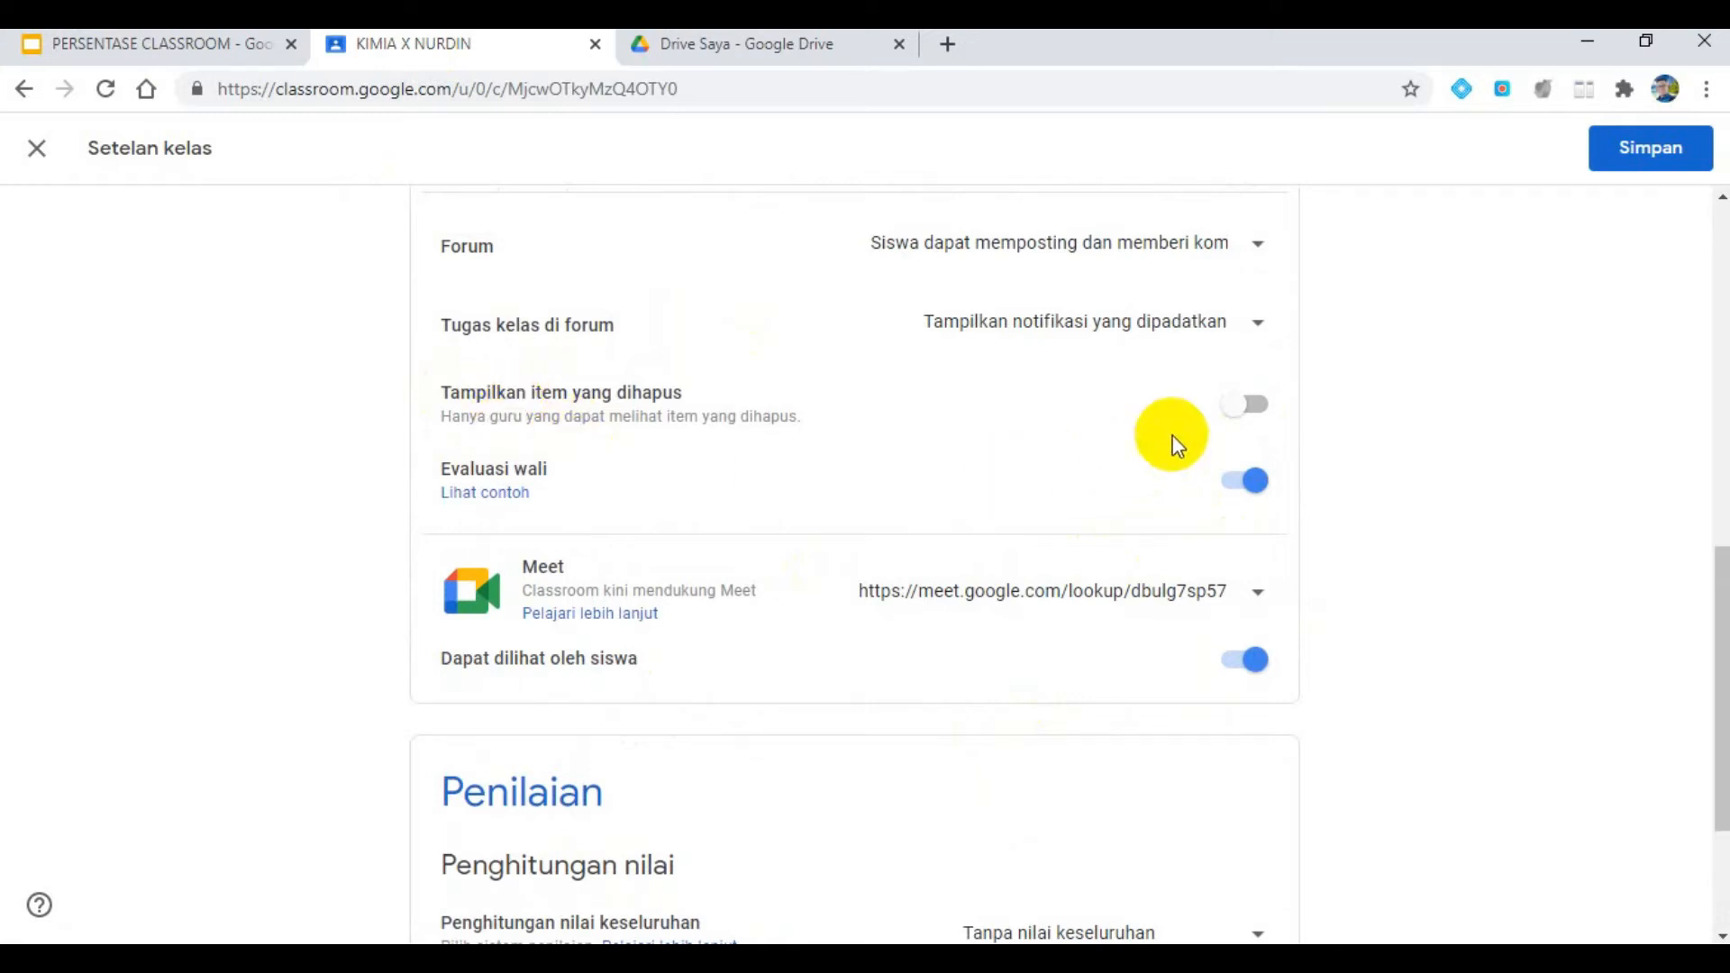
{"action": "left_click", "coordinate": [1246, 416]}
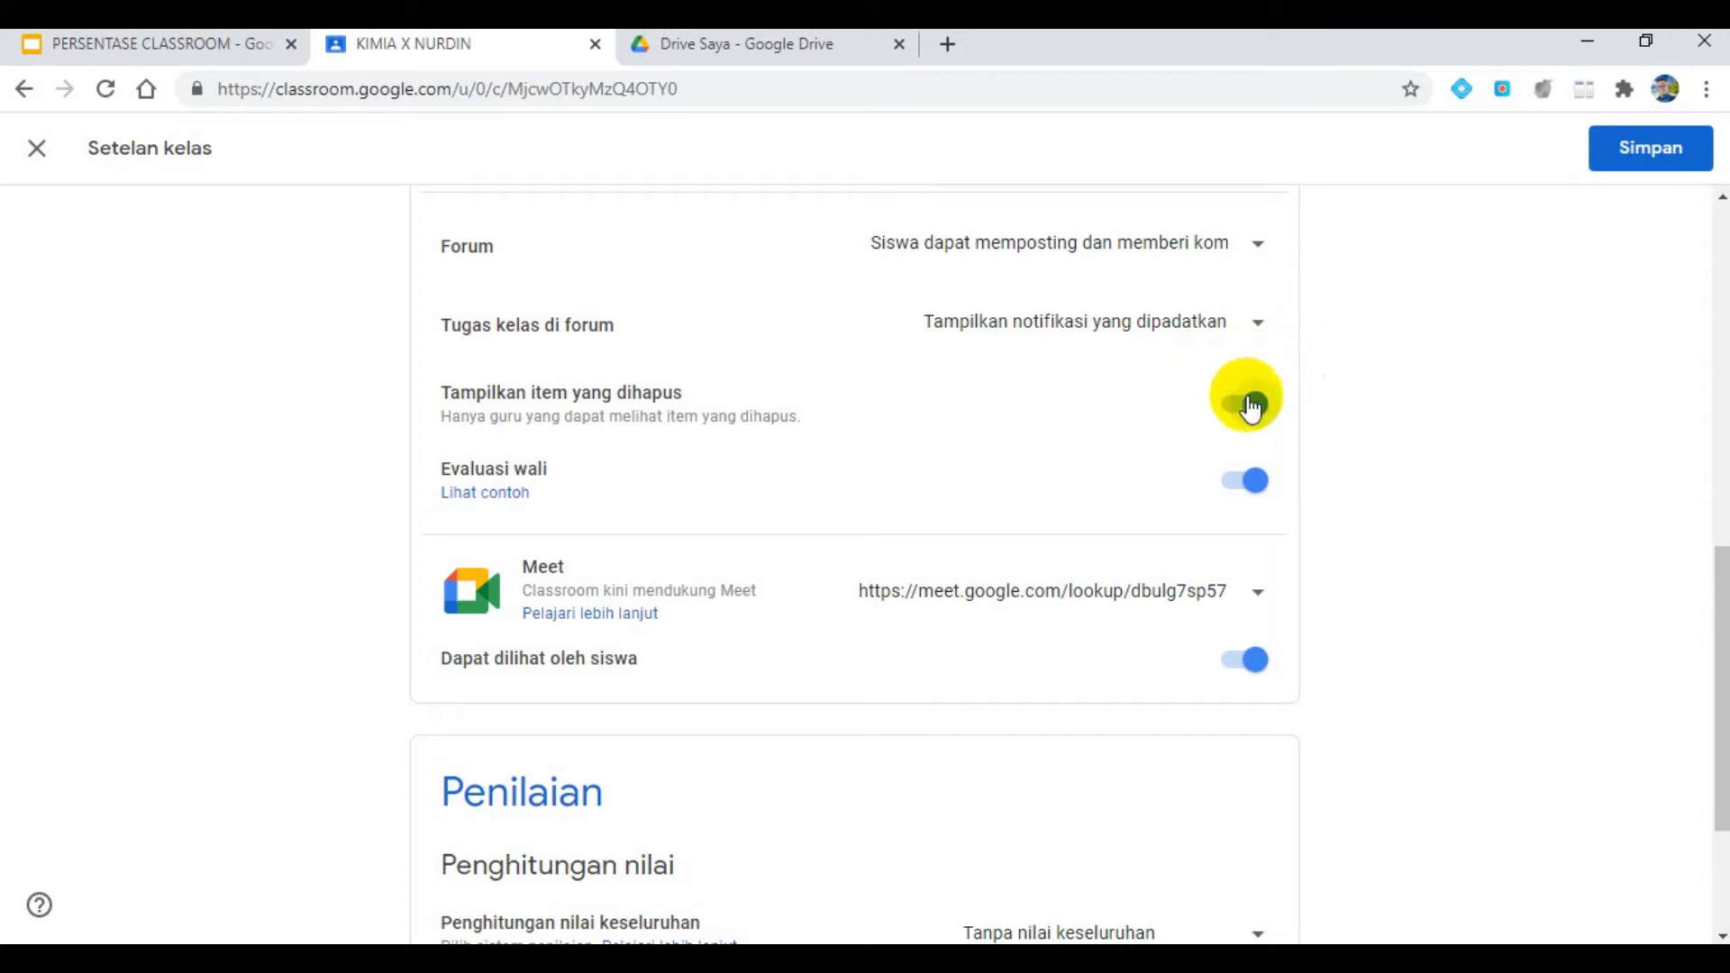
- Check the required grade categories on the presentation slide, and add a blank grade category under Penilaian in the class settings
{"action": "left_click", "coordinate": [227, 41]}
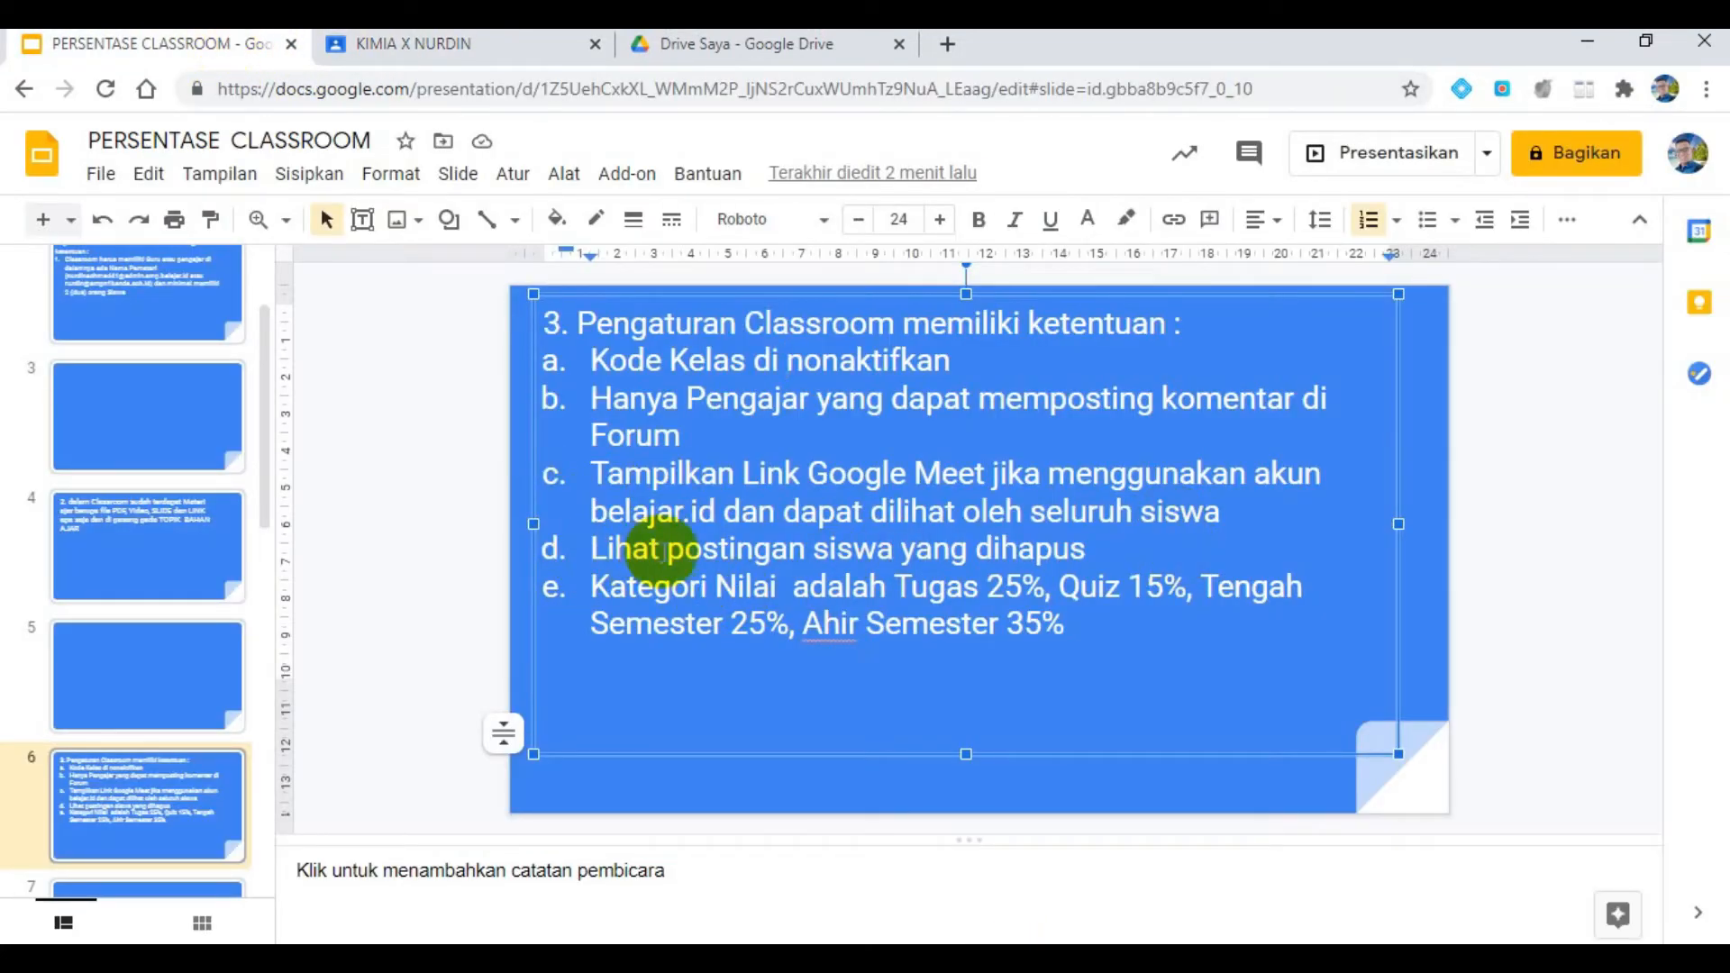
{"action": "left_click", "coordinate": [466, 54]}
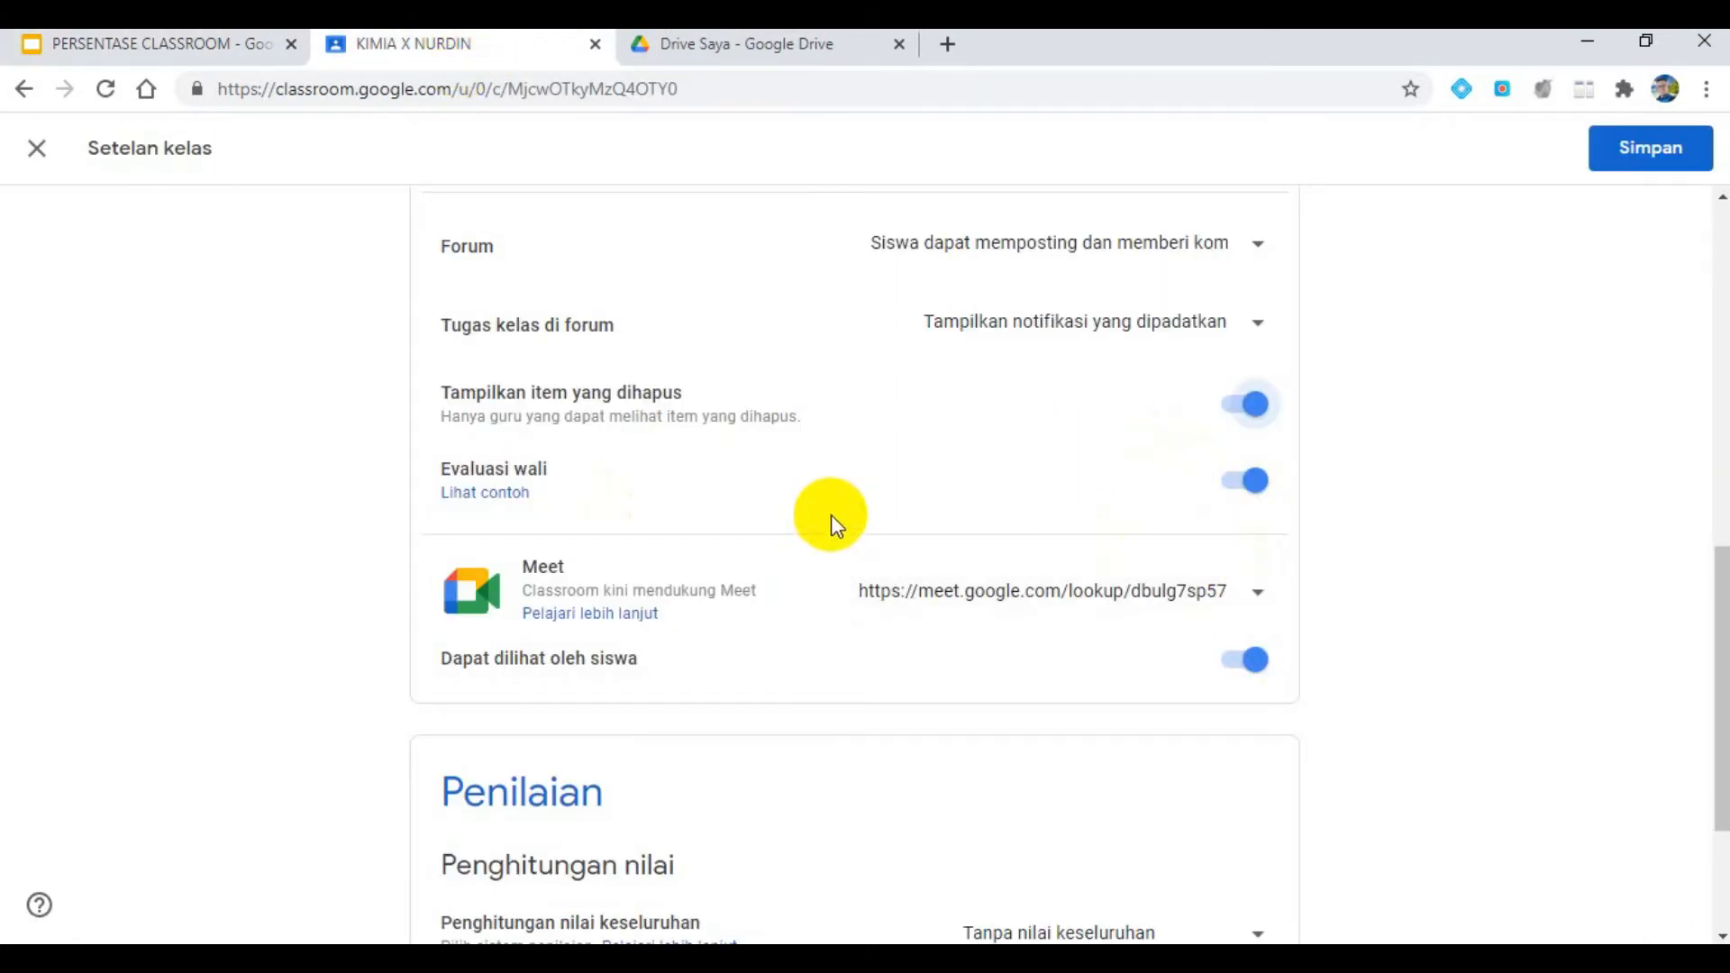
{"action": "scroll", "coordinate": [830, 515], "scroll_direction": "down", "scroll_amount": 3}
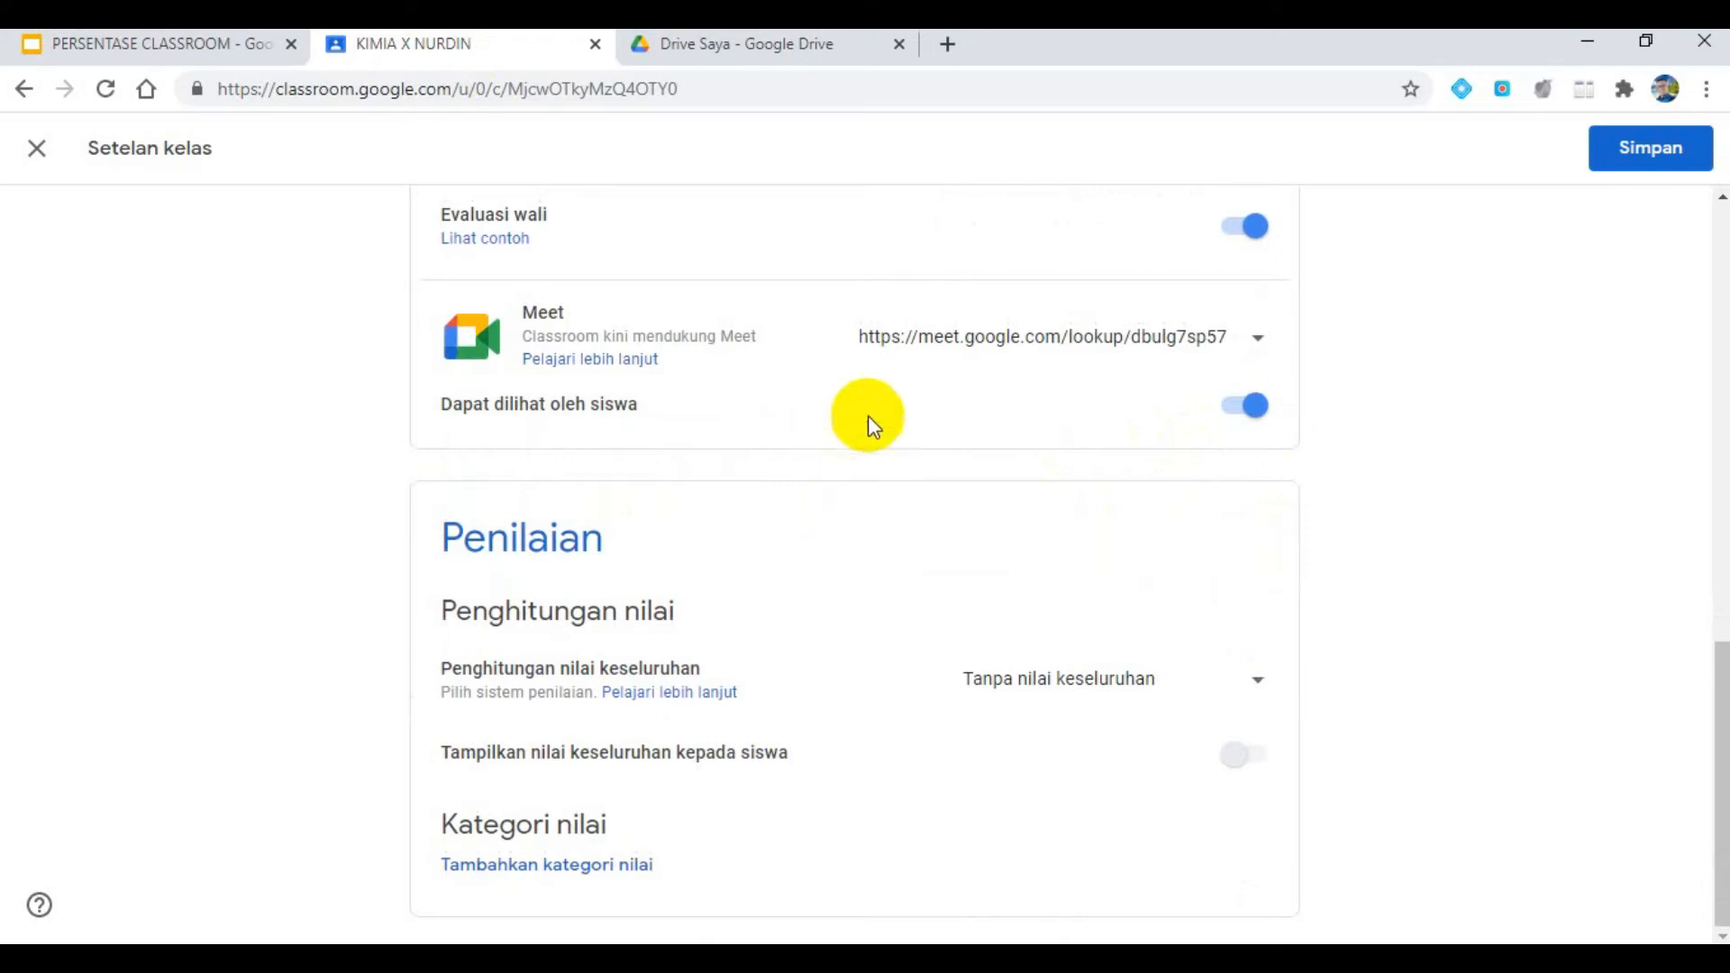
{"action": "left_click", "coordinate": [262, 36]}
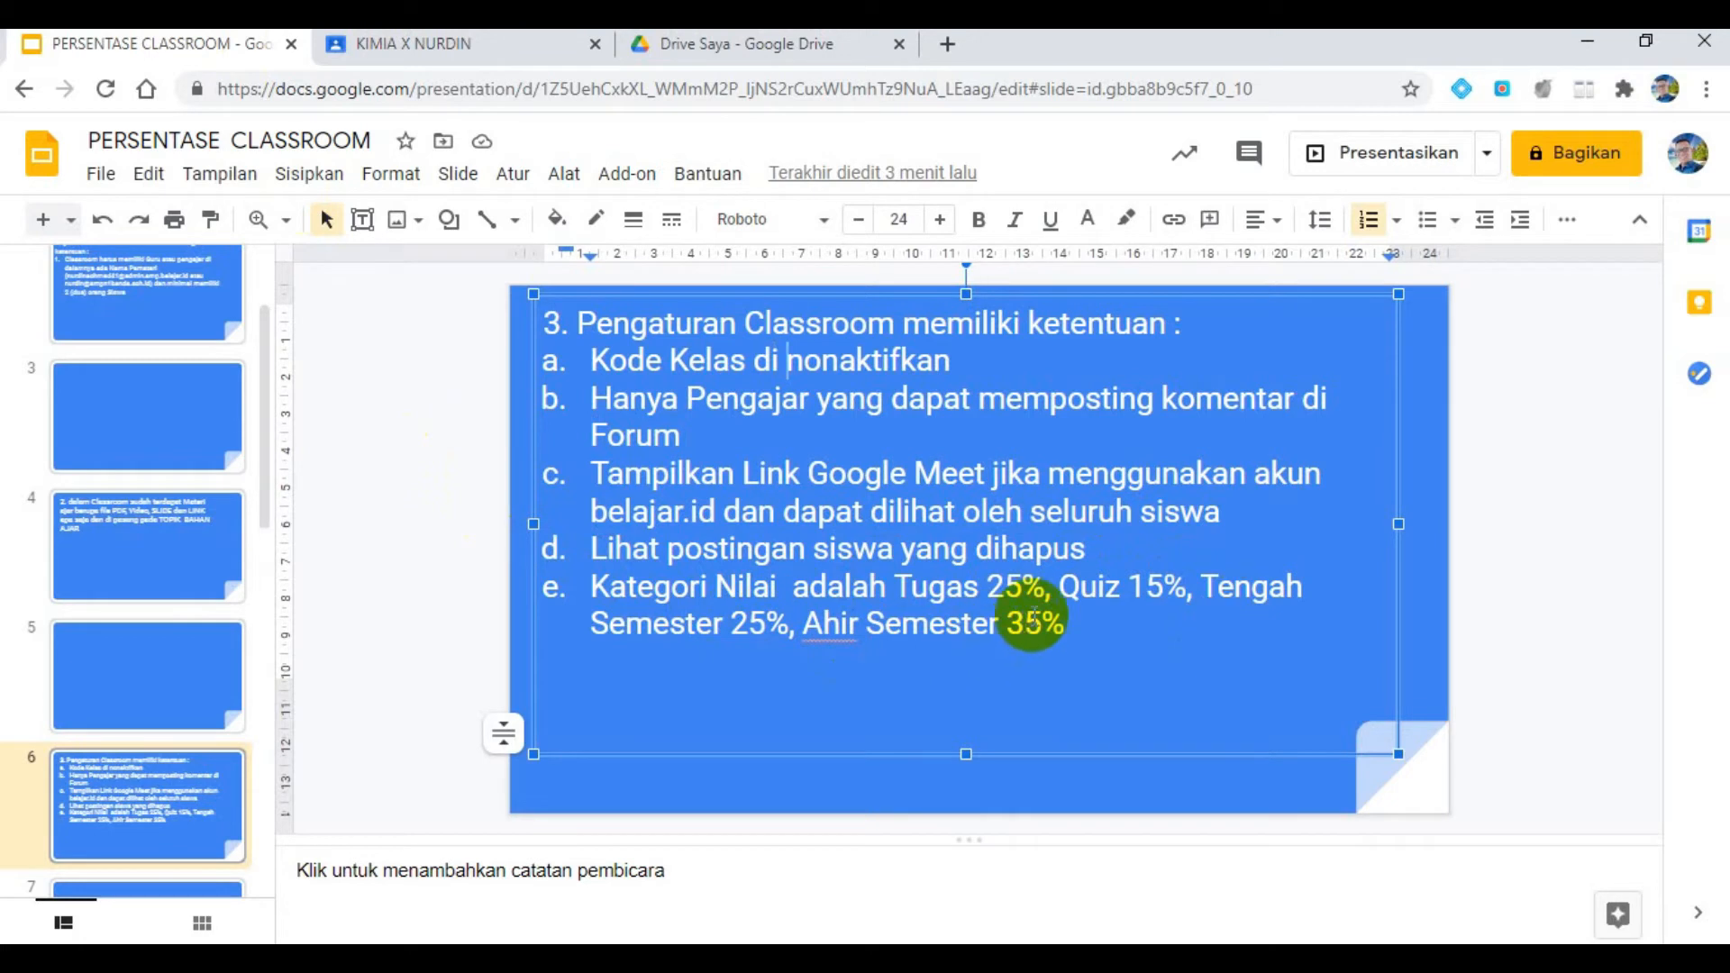
{"action": "left_click", "coordinate": [531, 45]}
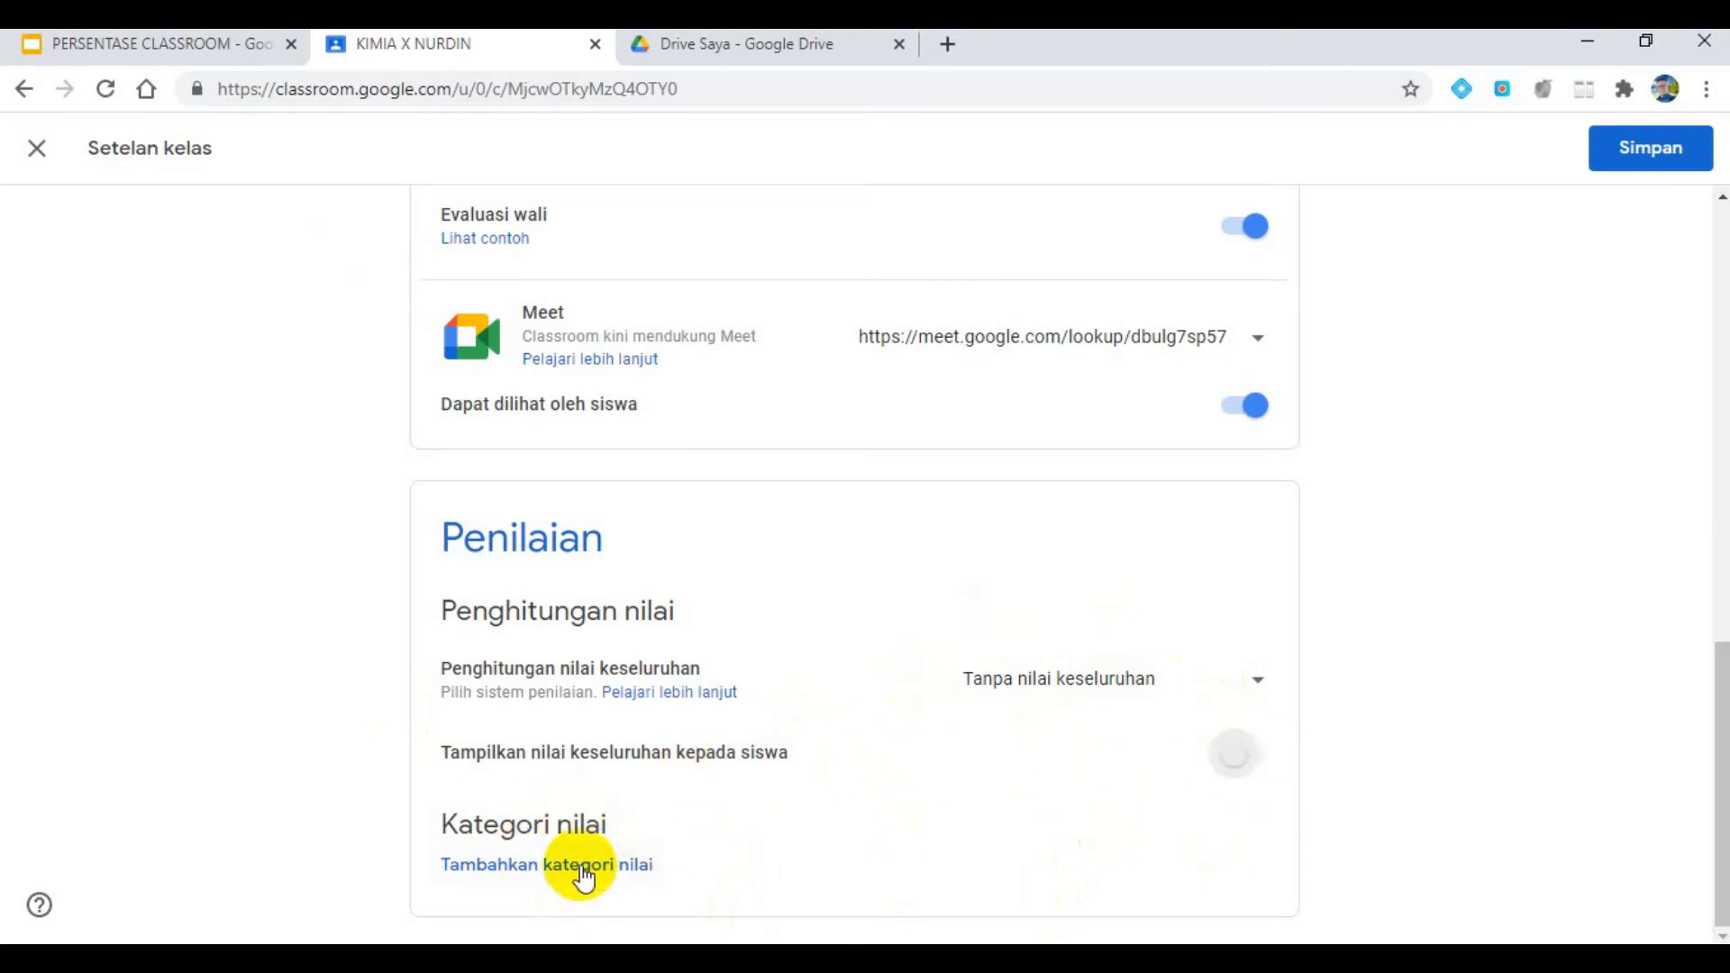
{"action": "left_click", "coordinate": [581, 864]}
{"action": "scroll", "coordinate": [1126, 802], "scroll_direction": "down", "scroll_amount": 1}
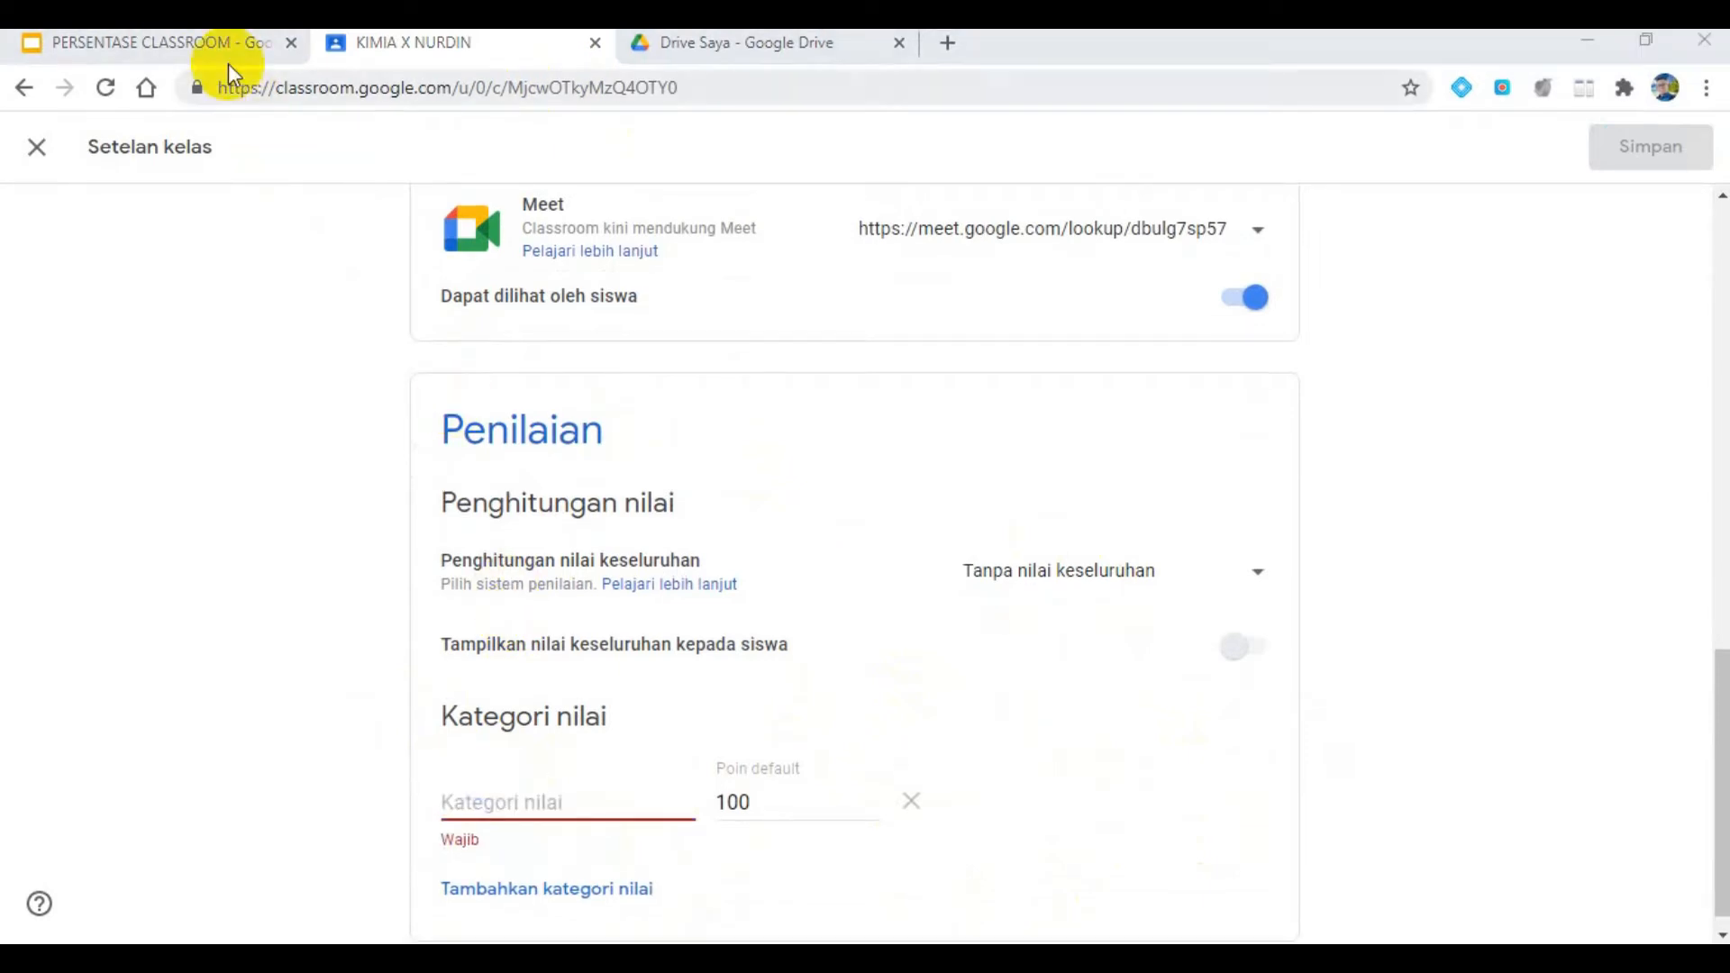
- Recheck the slide's category list, and define the new grade category as TUGAS with 25 default points
{"action": "left_click", "coordinate": [228, 61]}
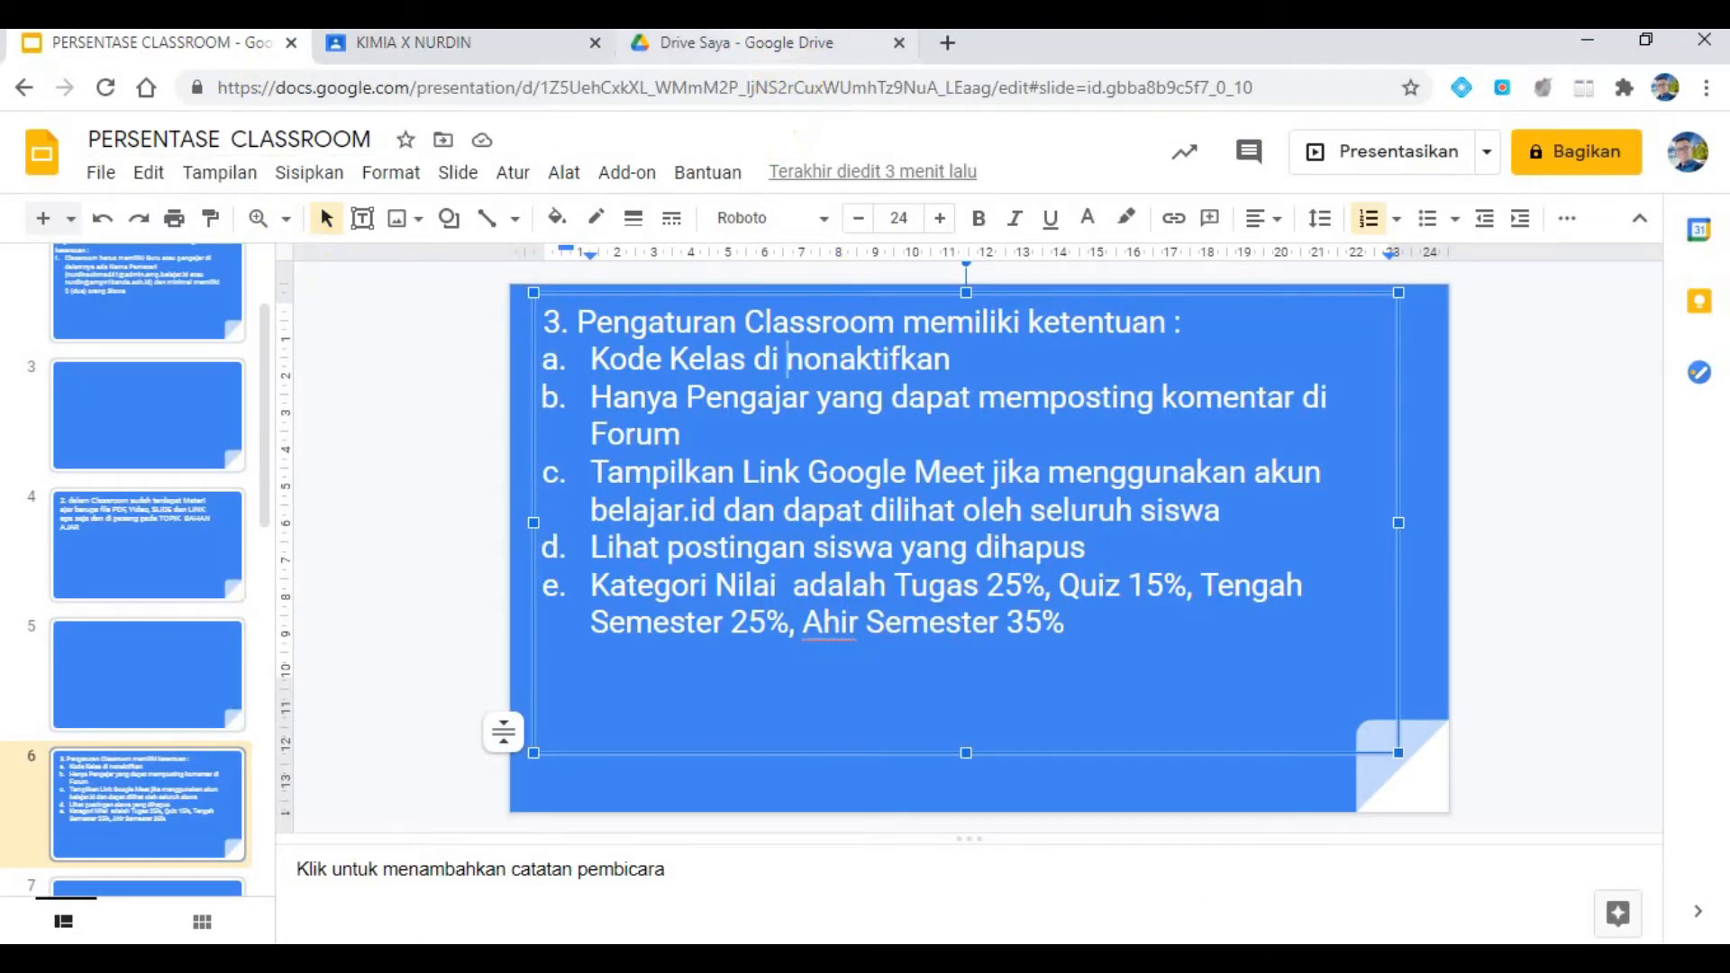
{"action": "left_click", "coordinate": [401, 41]}
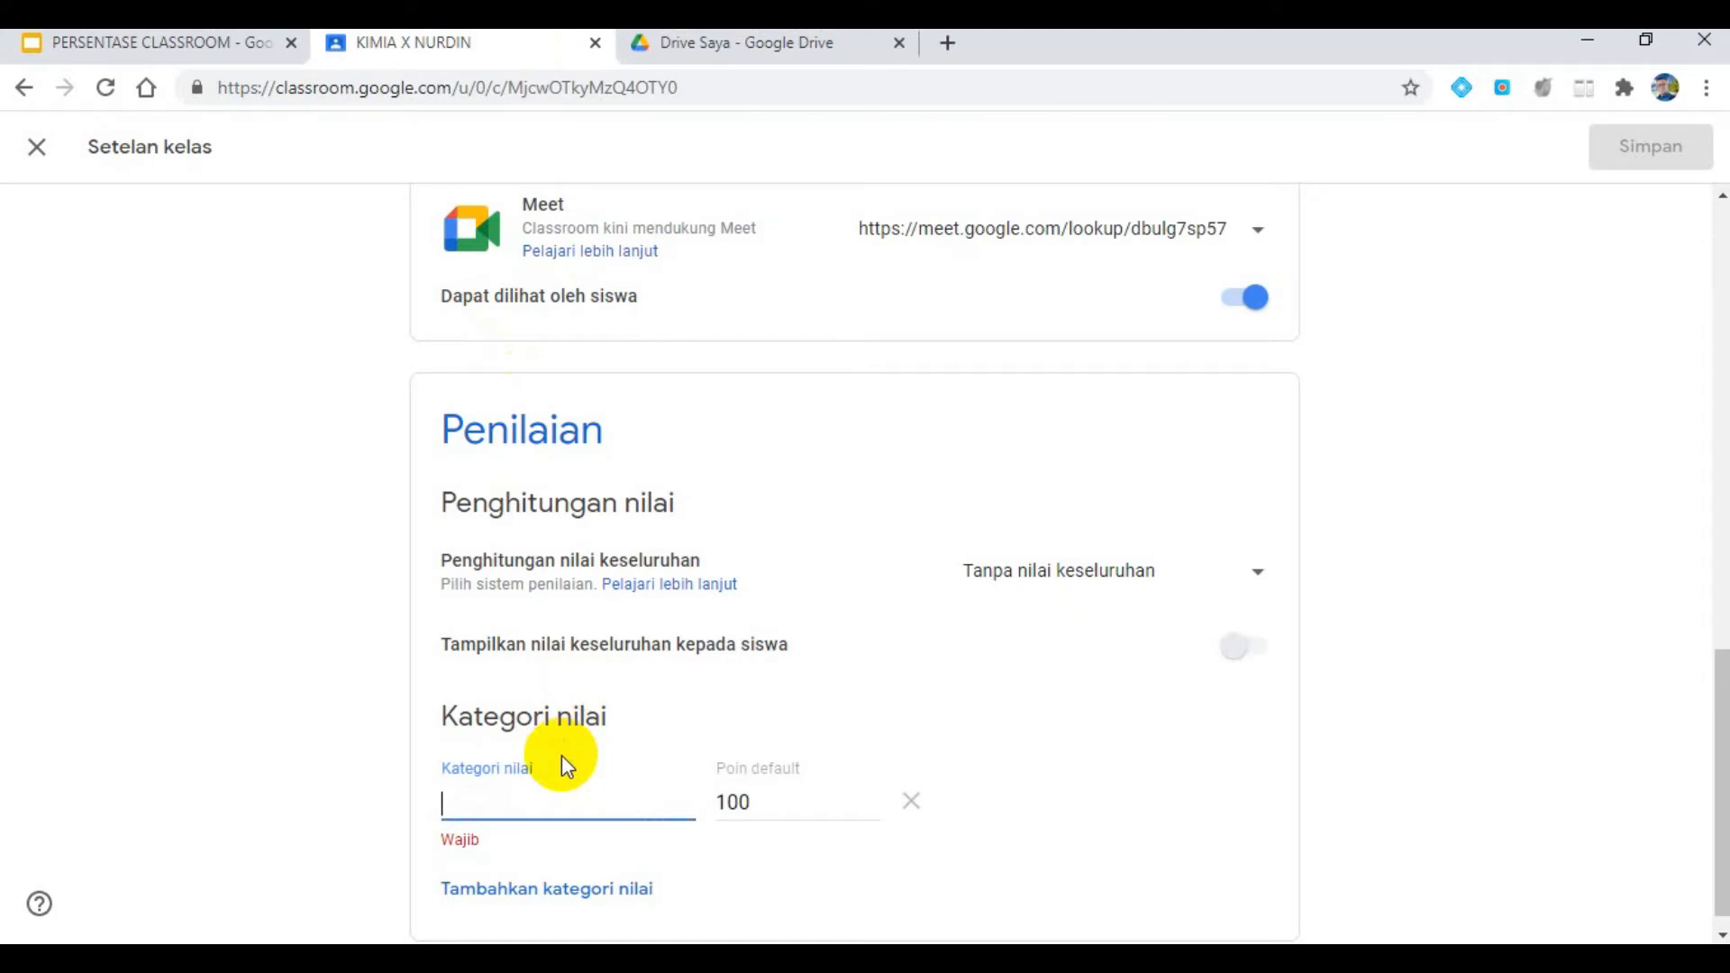
{"action": "type", "text": "TUGAS"}
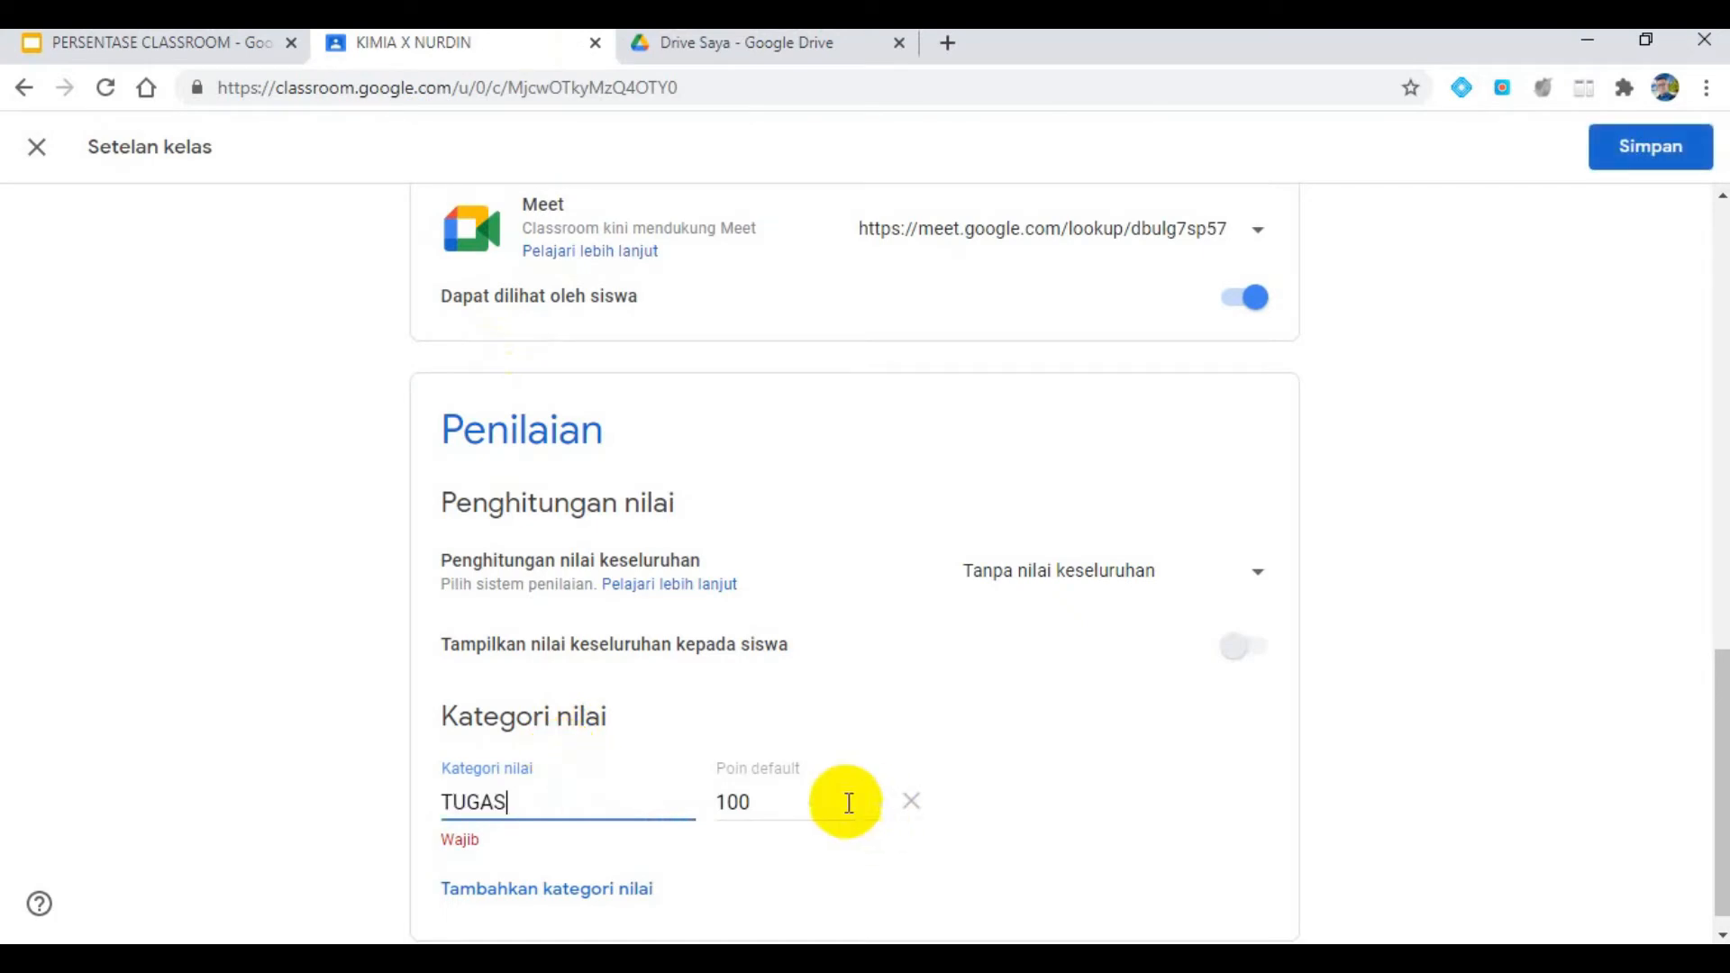
{"action": "key", "text": "Tab"}
{"action": "type", "text": "25"}
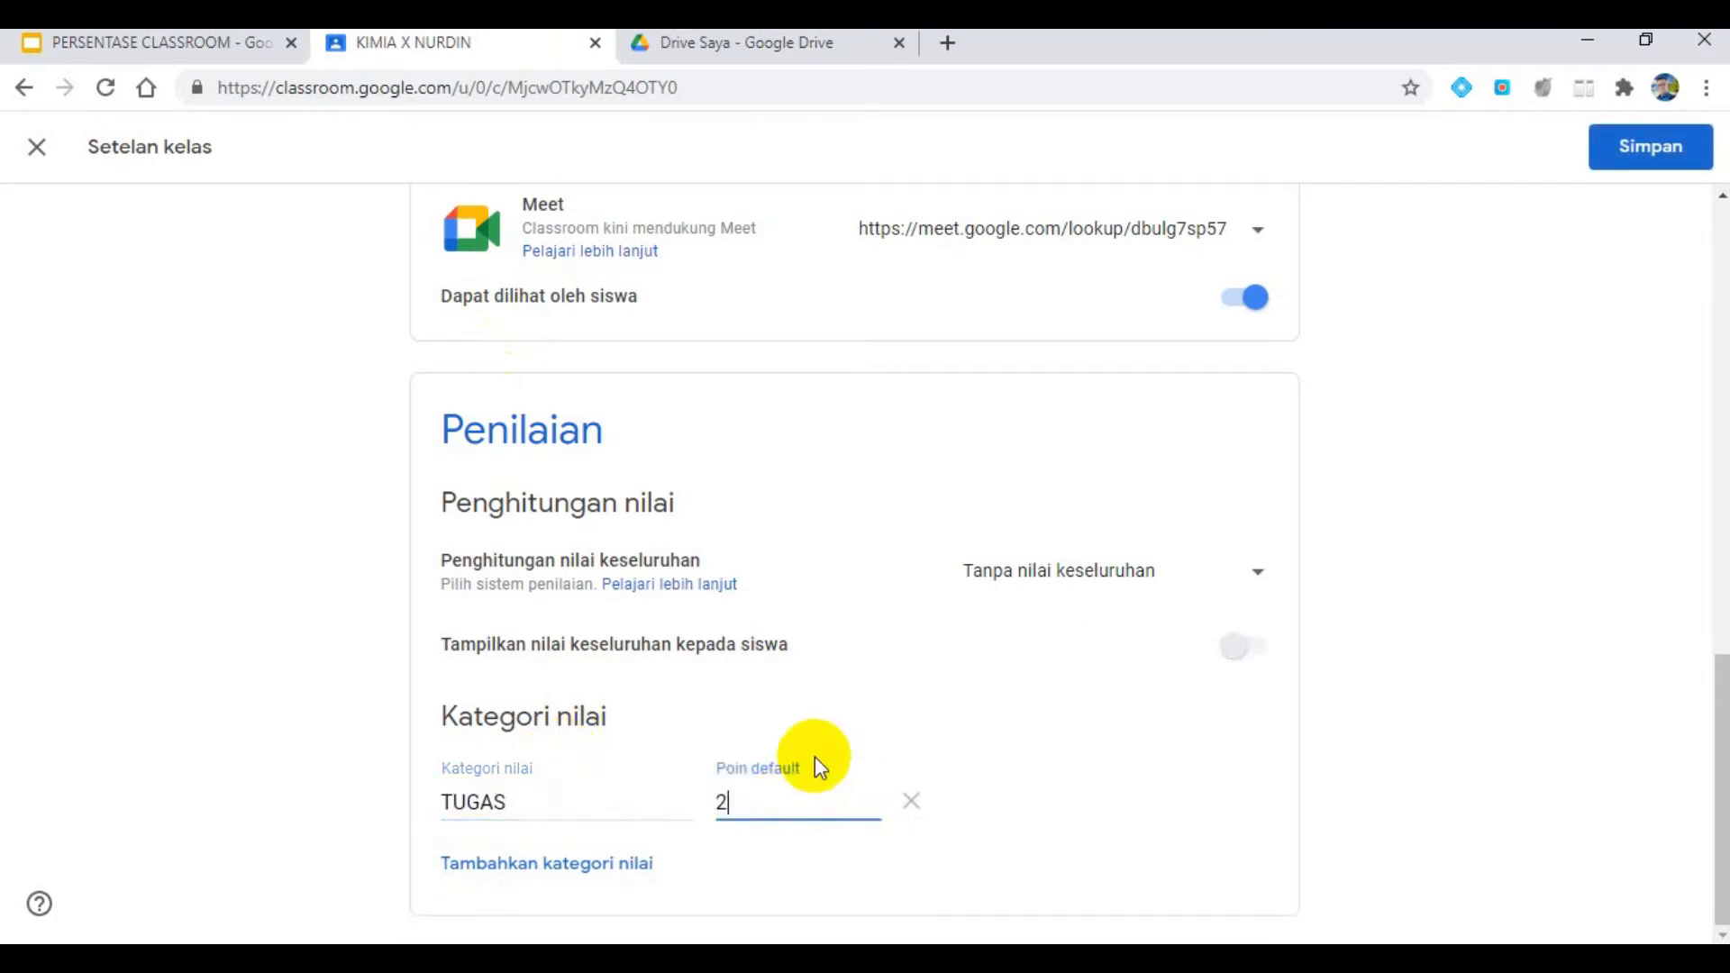
- Set the overall grade calculation to Bobot nilai berdasarkan kategori, and give the TUGAS category a weight of 25%
{"action": "left_click", "coordinate": [1140, 582]}
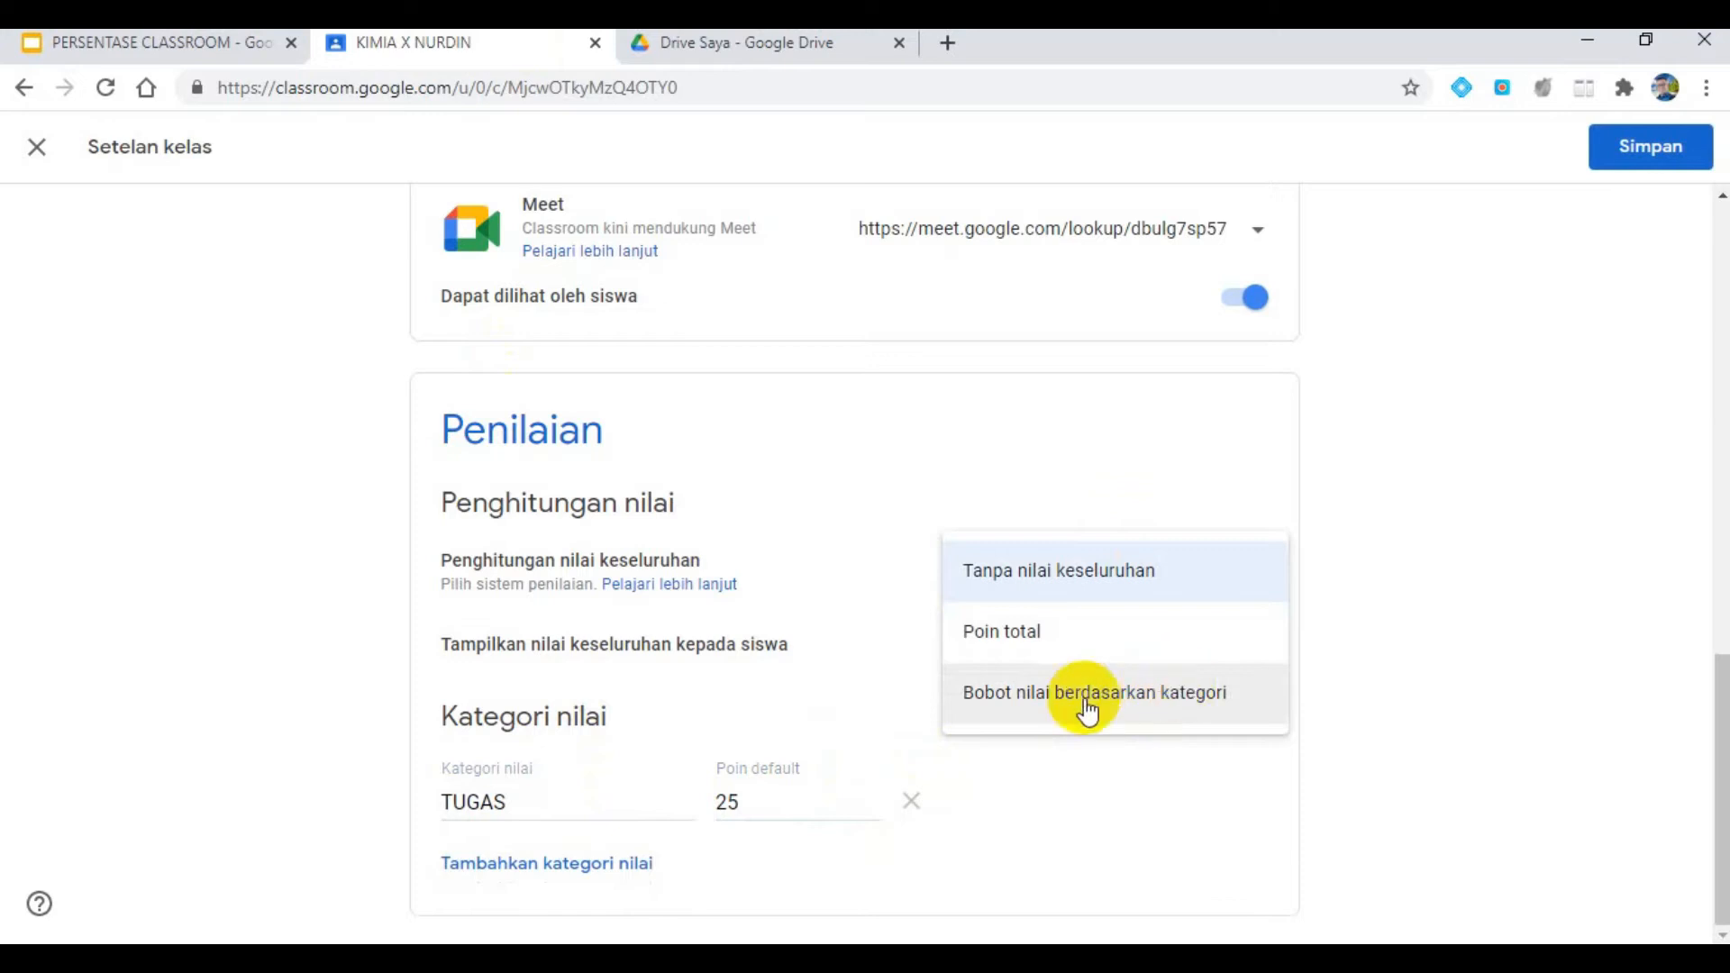
{"action": "left_click", "coordinate": [1181, 713]}
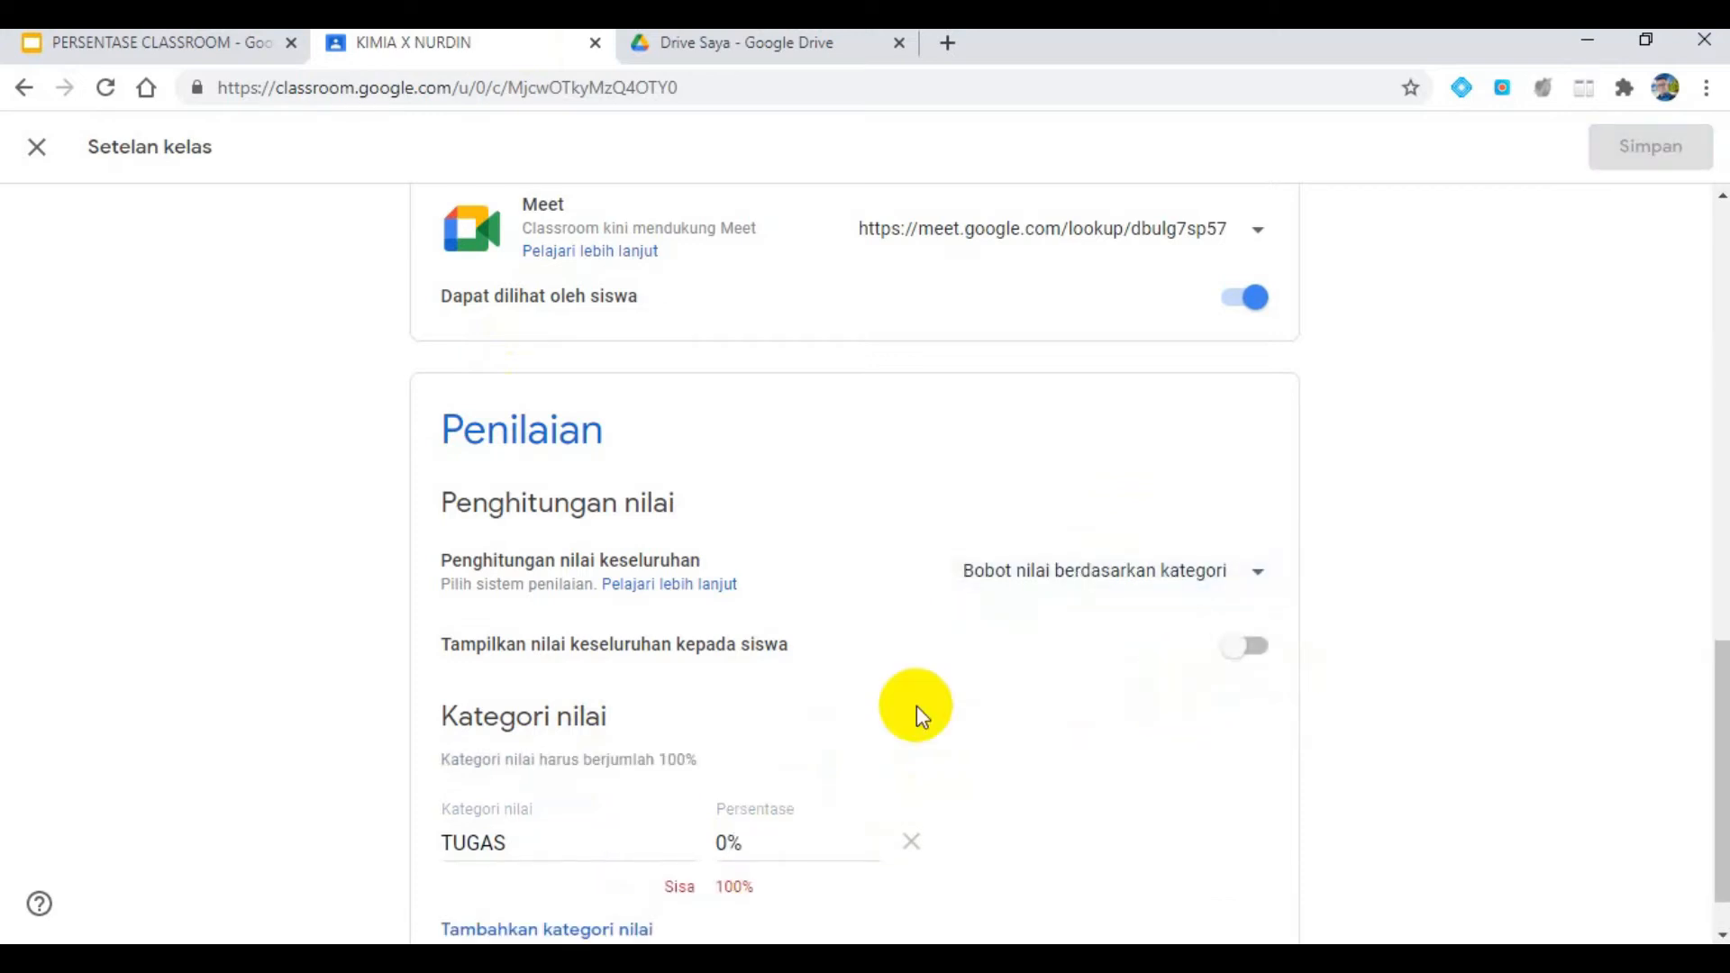
{"action": "left_click", "coordinate": [728, 843]}
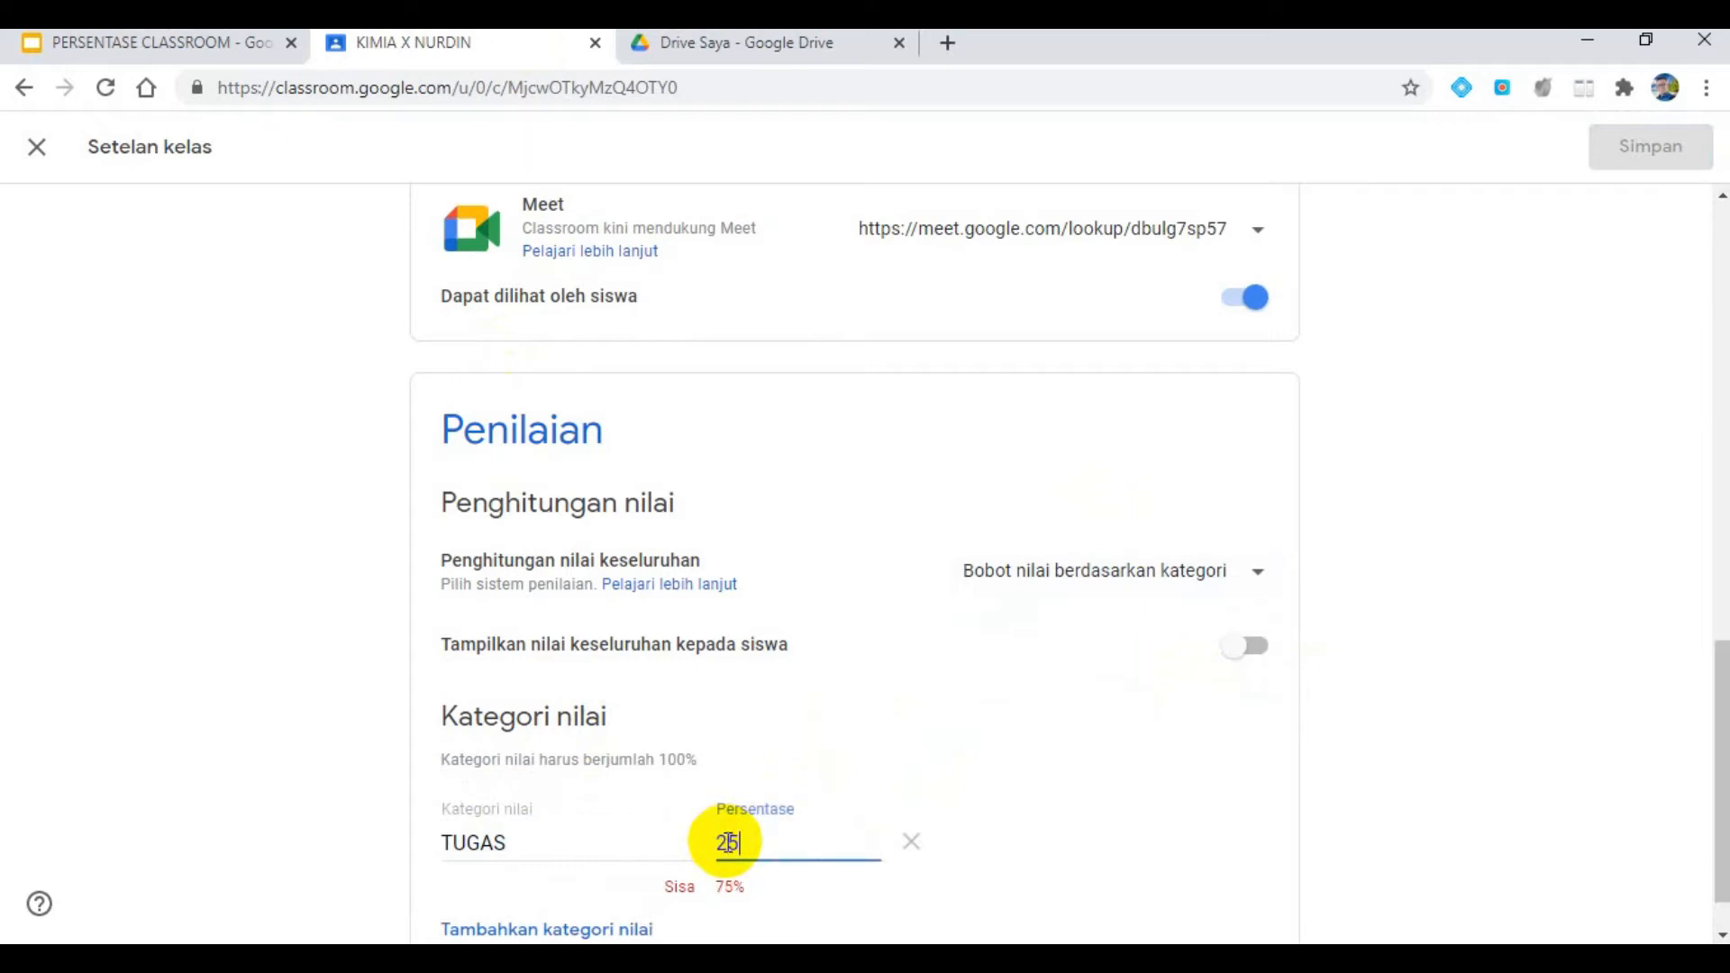
{"action": "type", "text": "25"}
{"action": "key", "text": "Tab"}
{"action": "scroll", "coordinate": [721, 721], "scroll_direction": "down", "scroll_amount": 1}
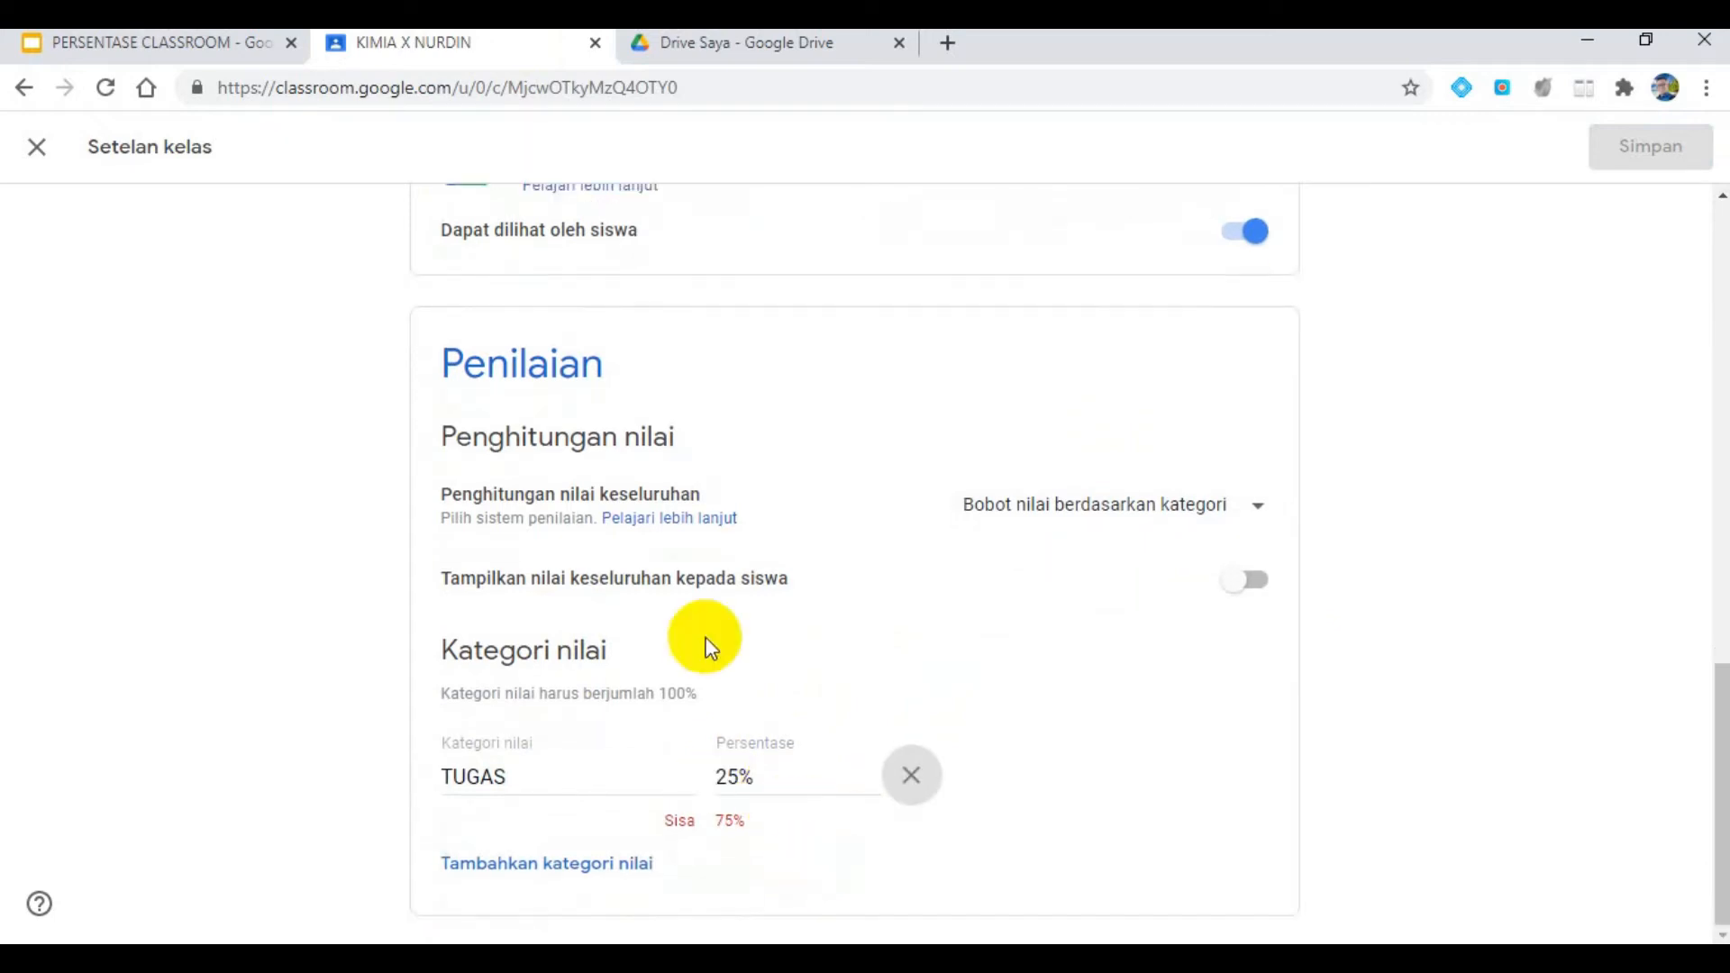
- Check the required category weights on the presentation slide, and add a QUIZ grade category weighted 15% in the class settings
{"action": "left_click", "coordinate": [135, 60]}
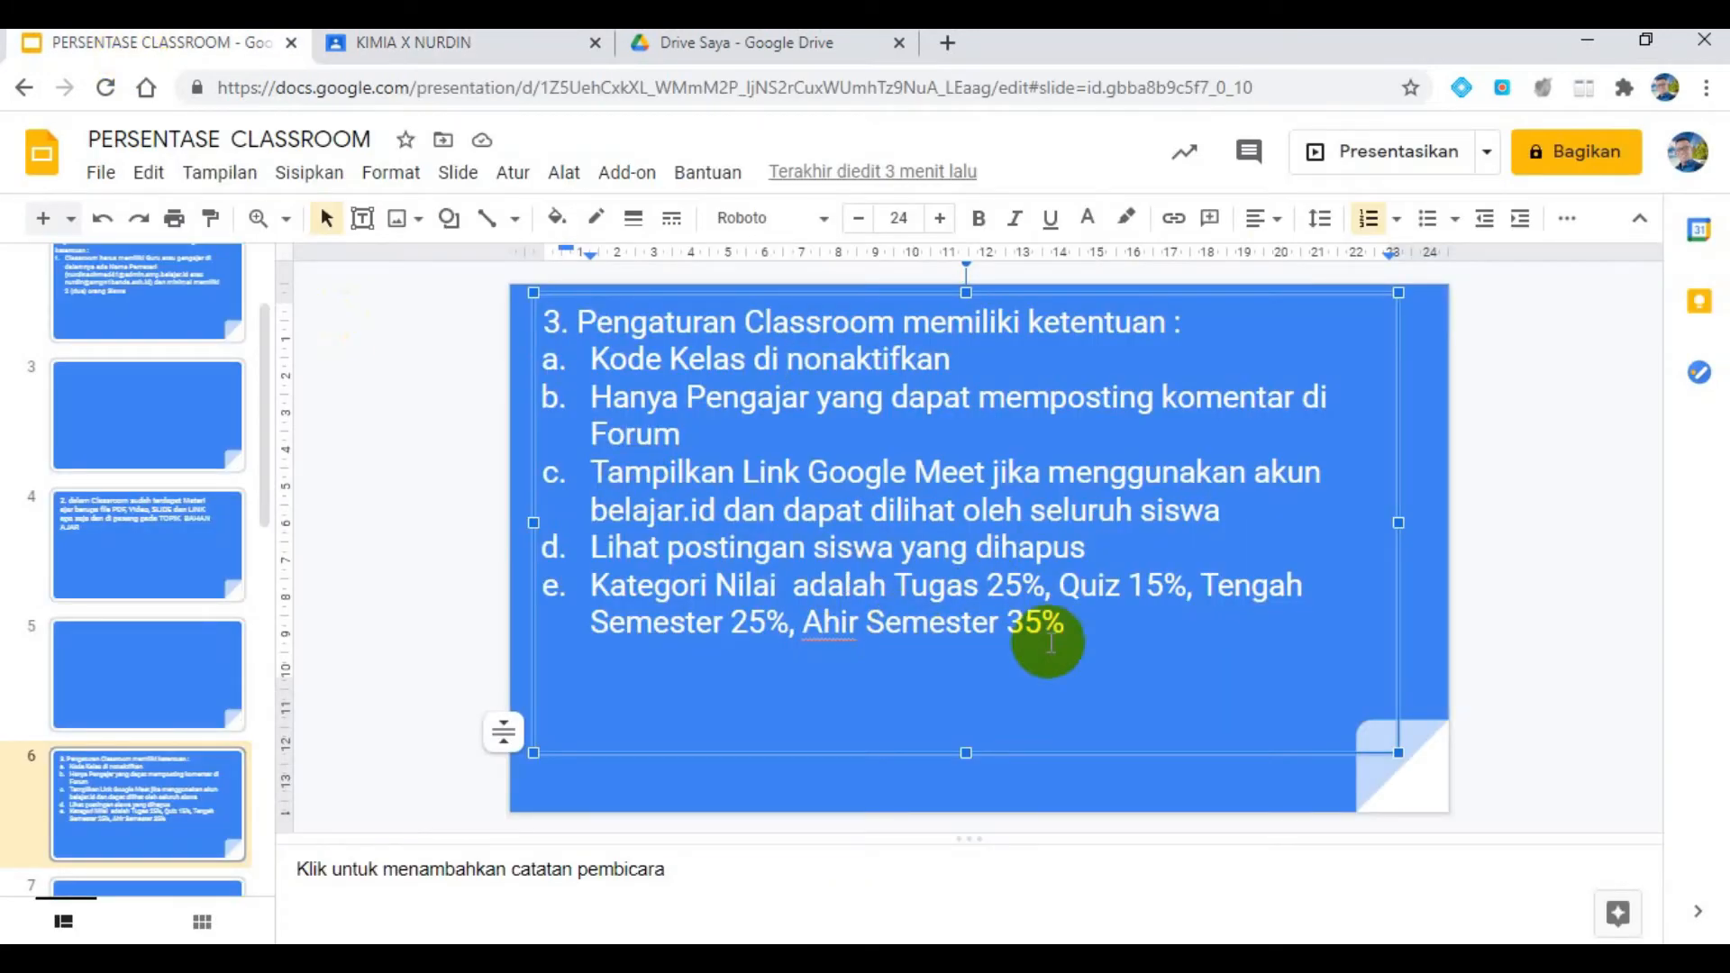
{"action": "left_click", "coordinate": [502, 45]}
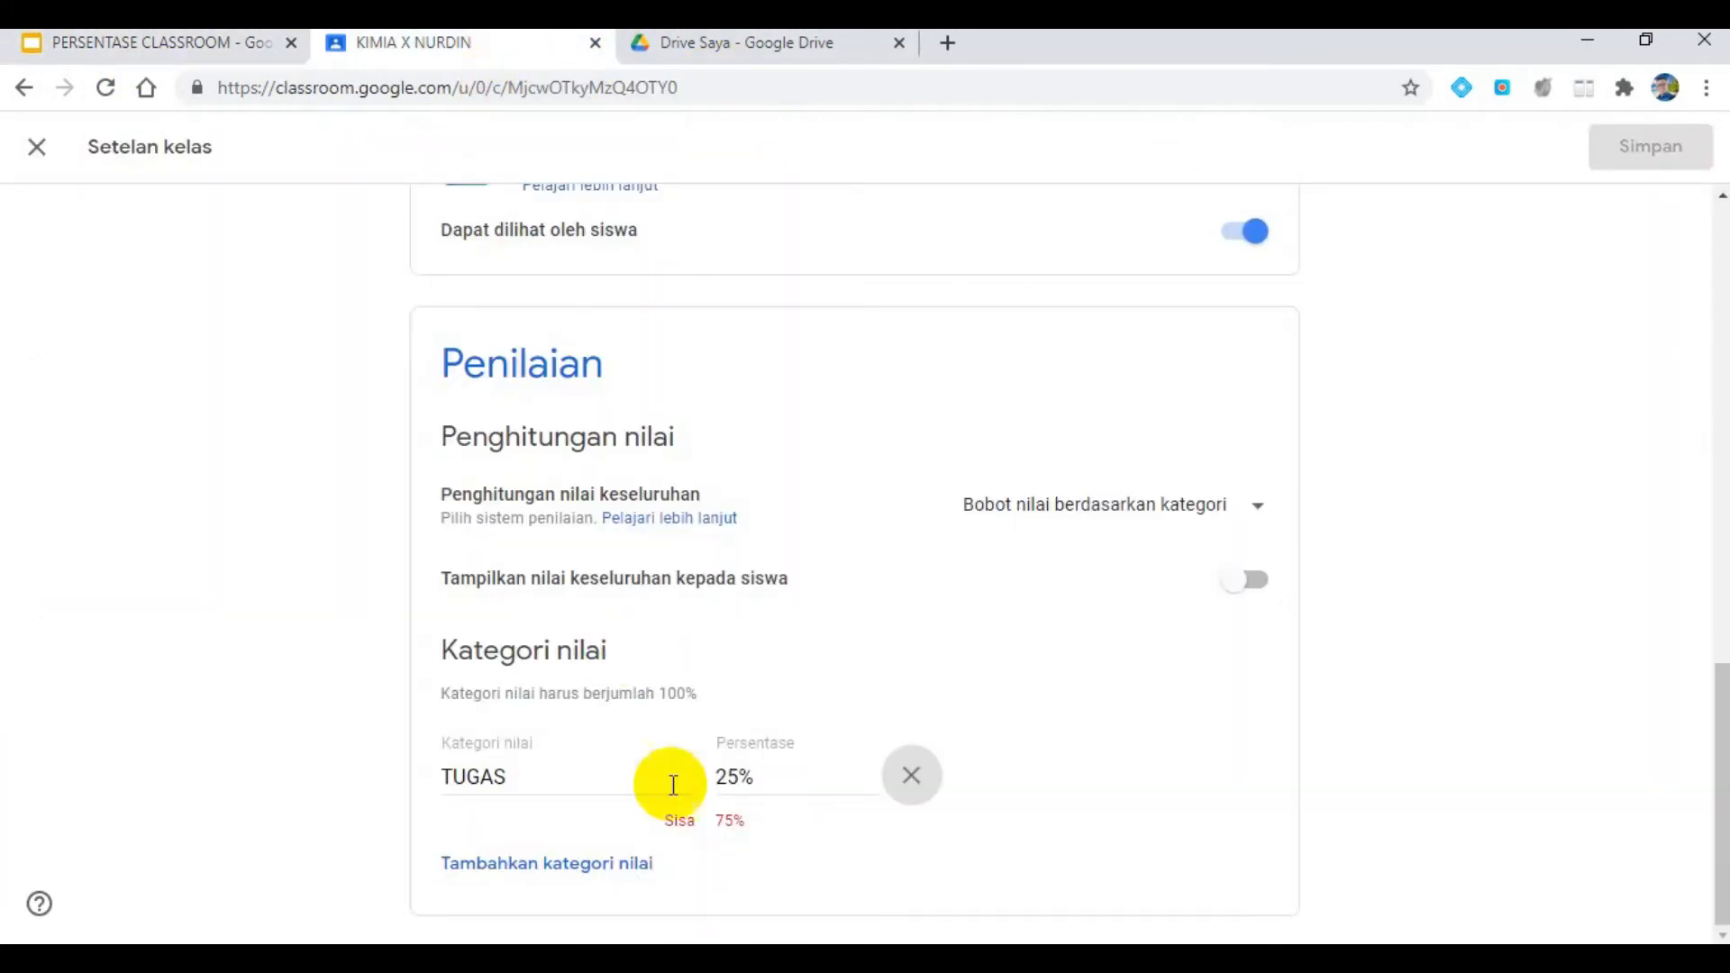
{"action": "left_click", "coordinate": [539, 865]}
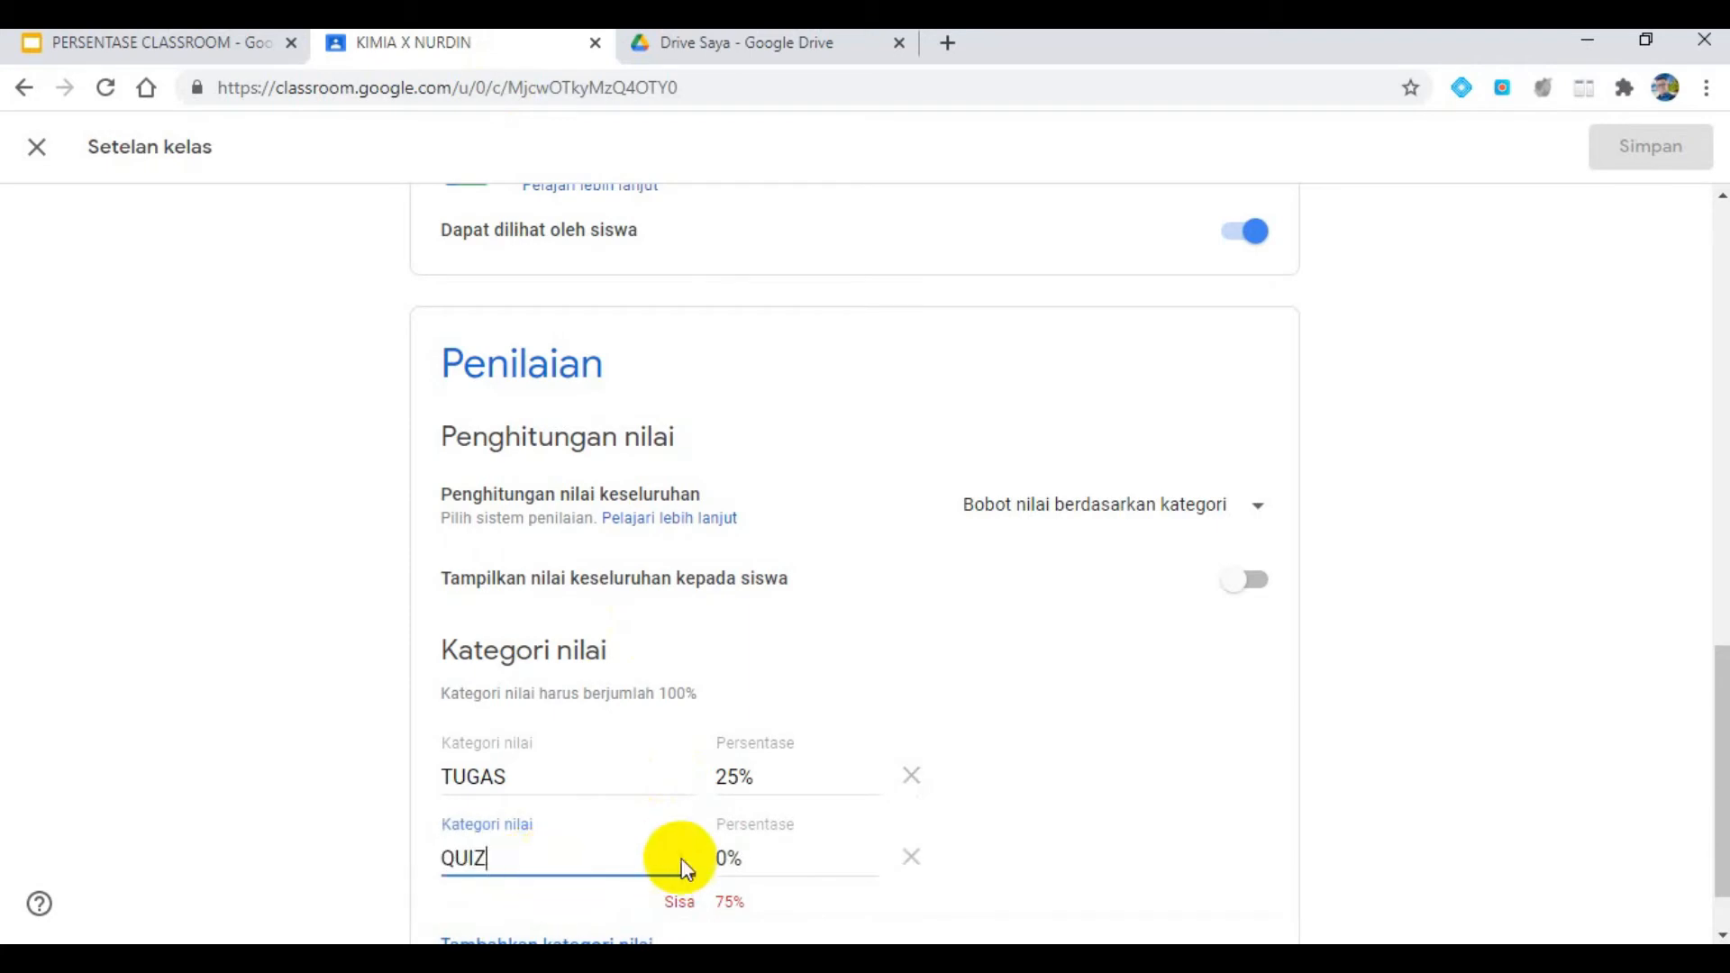
{"action": "left_click", "coordinate": [716, 860]}
{"action": "left_click", "coordinate": [718, 861]}
{"action": "type", "text": "15"}
{"action": "scroll", "coordinate": [901, 874], "scroll_direction": "down", "scroll_amount": 1}
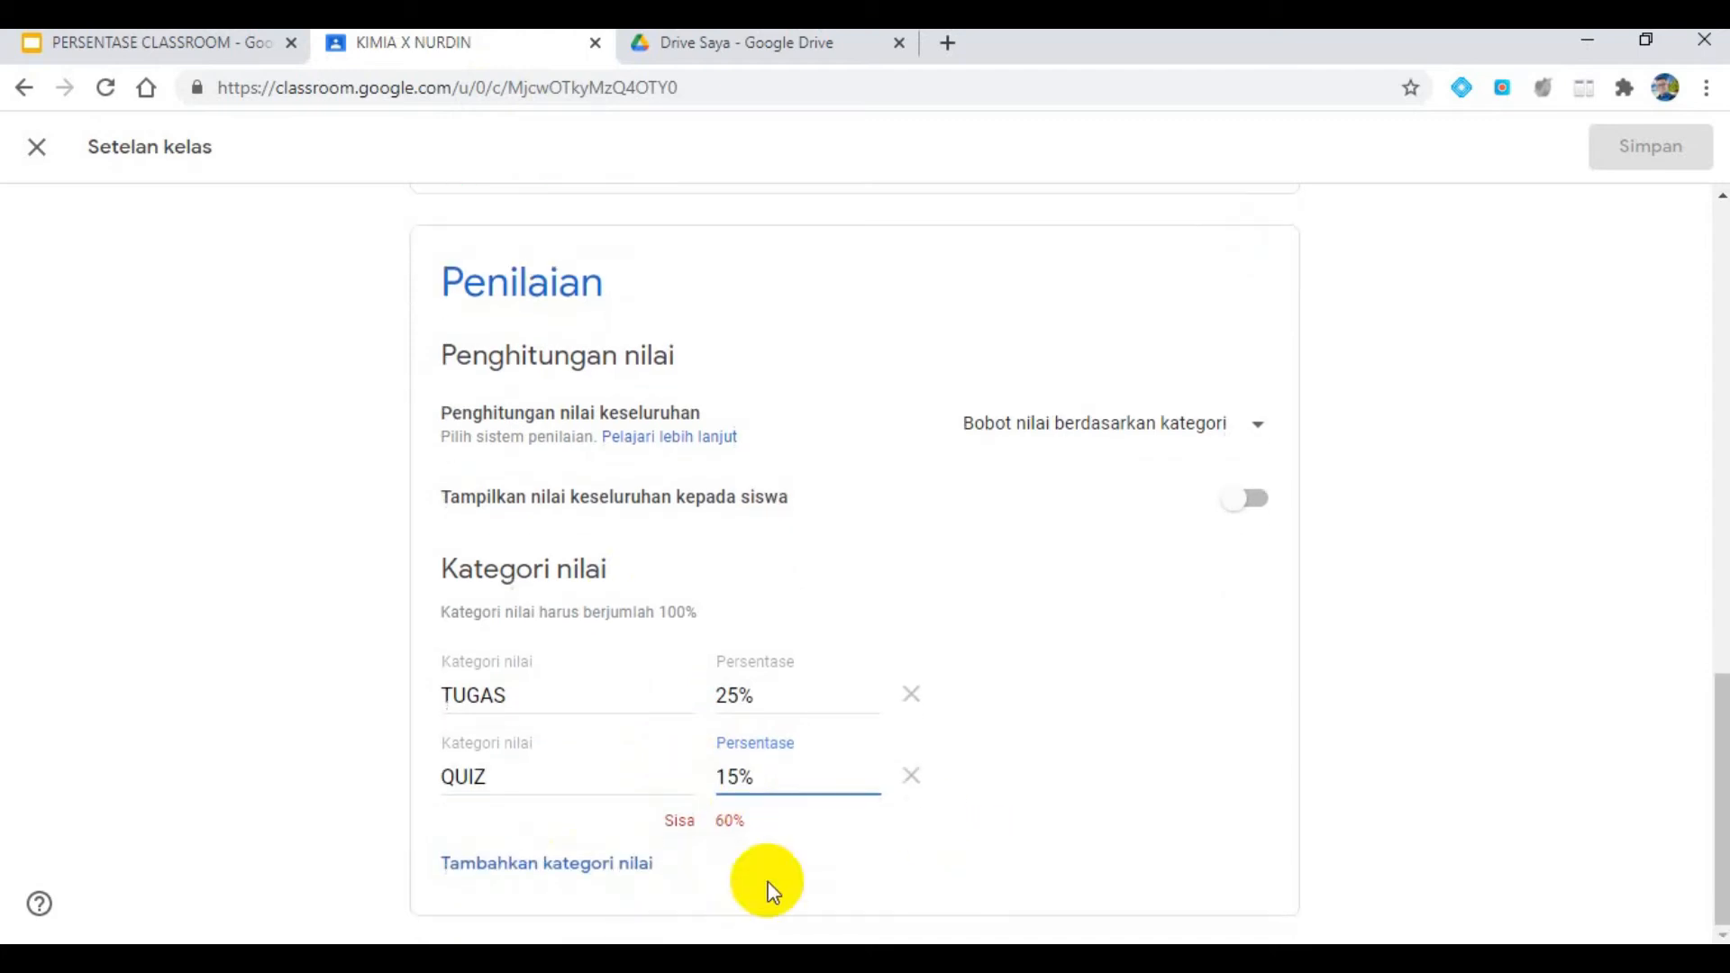
- Add a PTS grade category, recheck its required weight on the slide, and set its percentage to 25%
{"action": "left_click", "coordinate": [528, 865]}
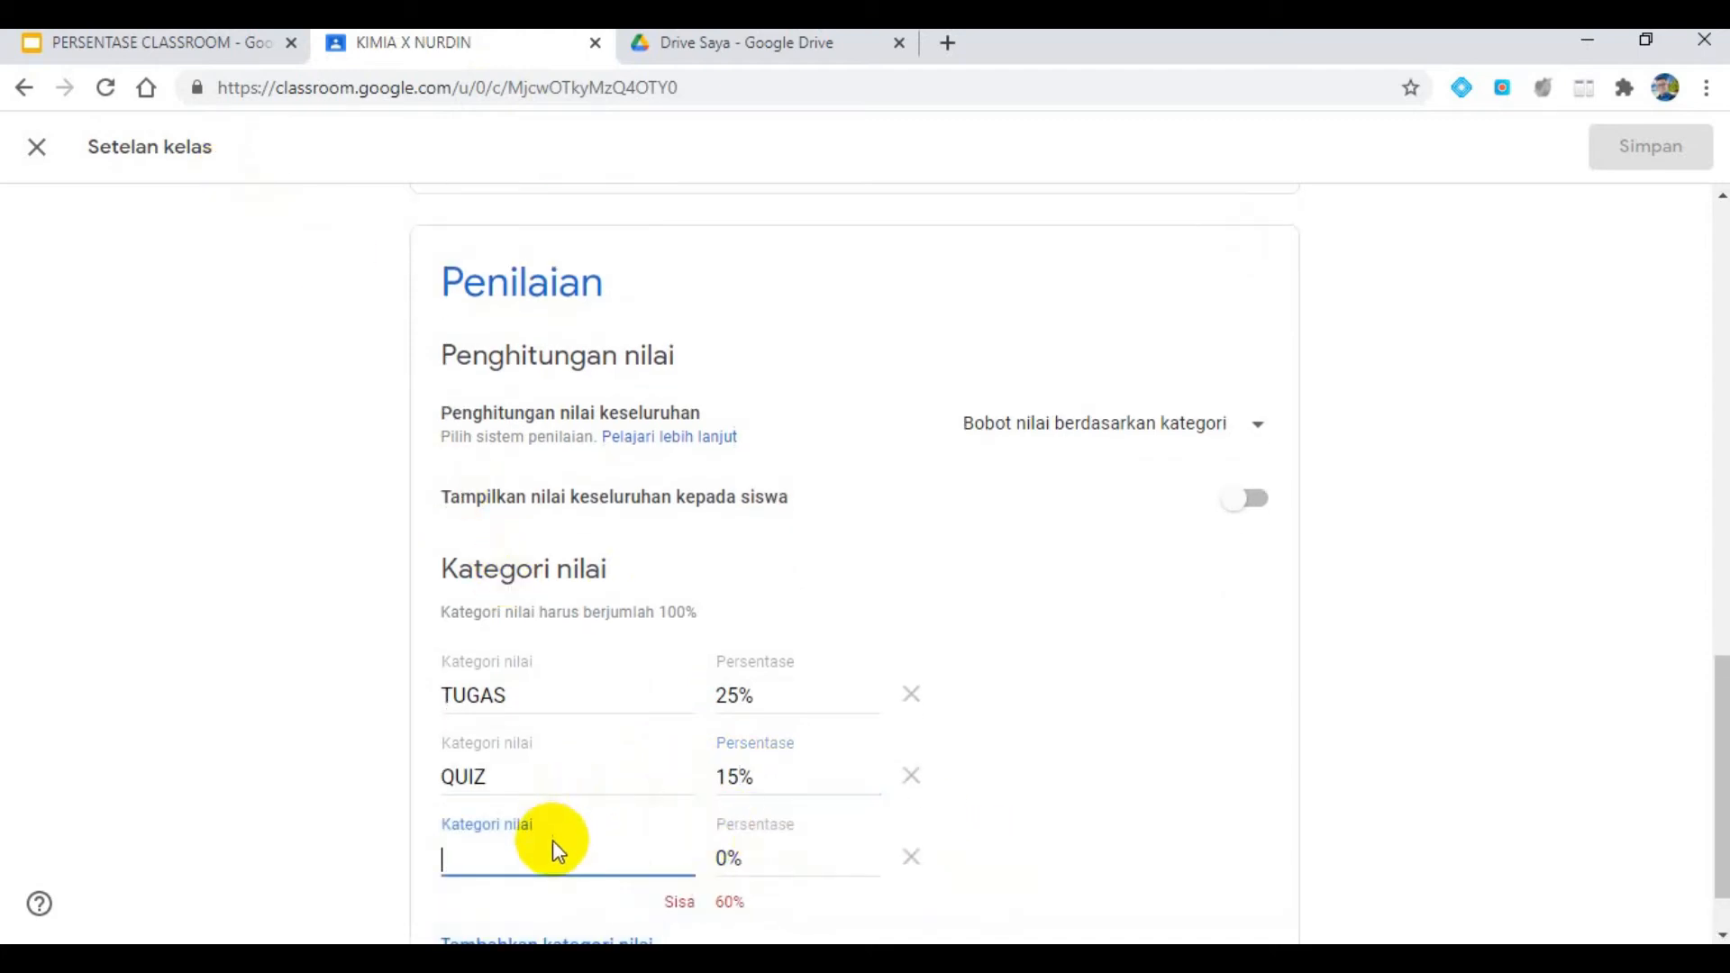
{"action": "type", "text": "PTS"}
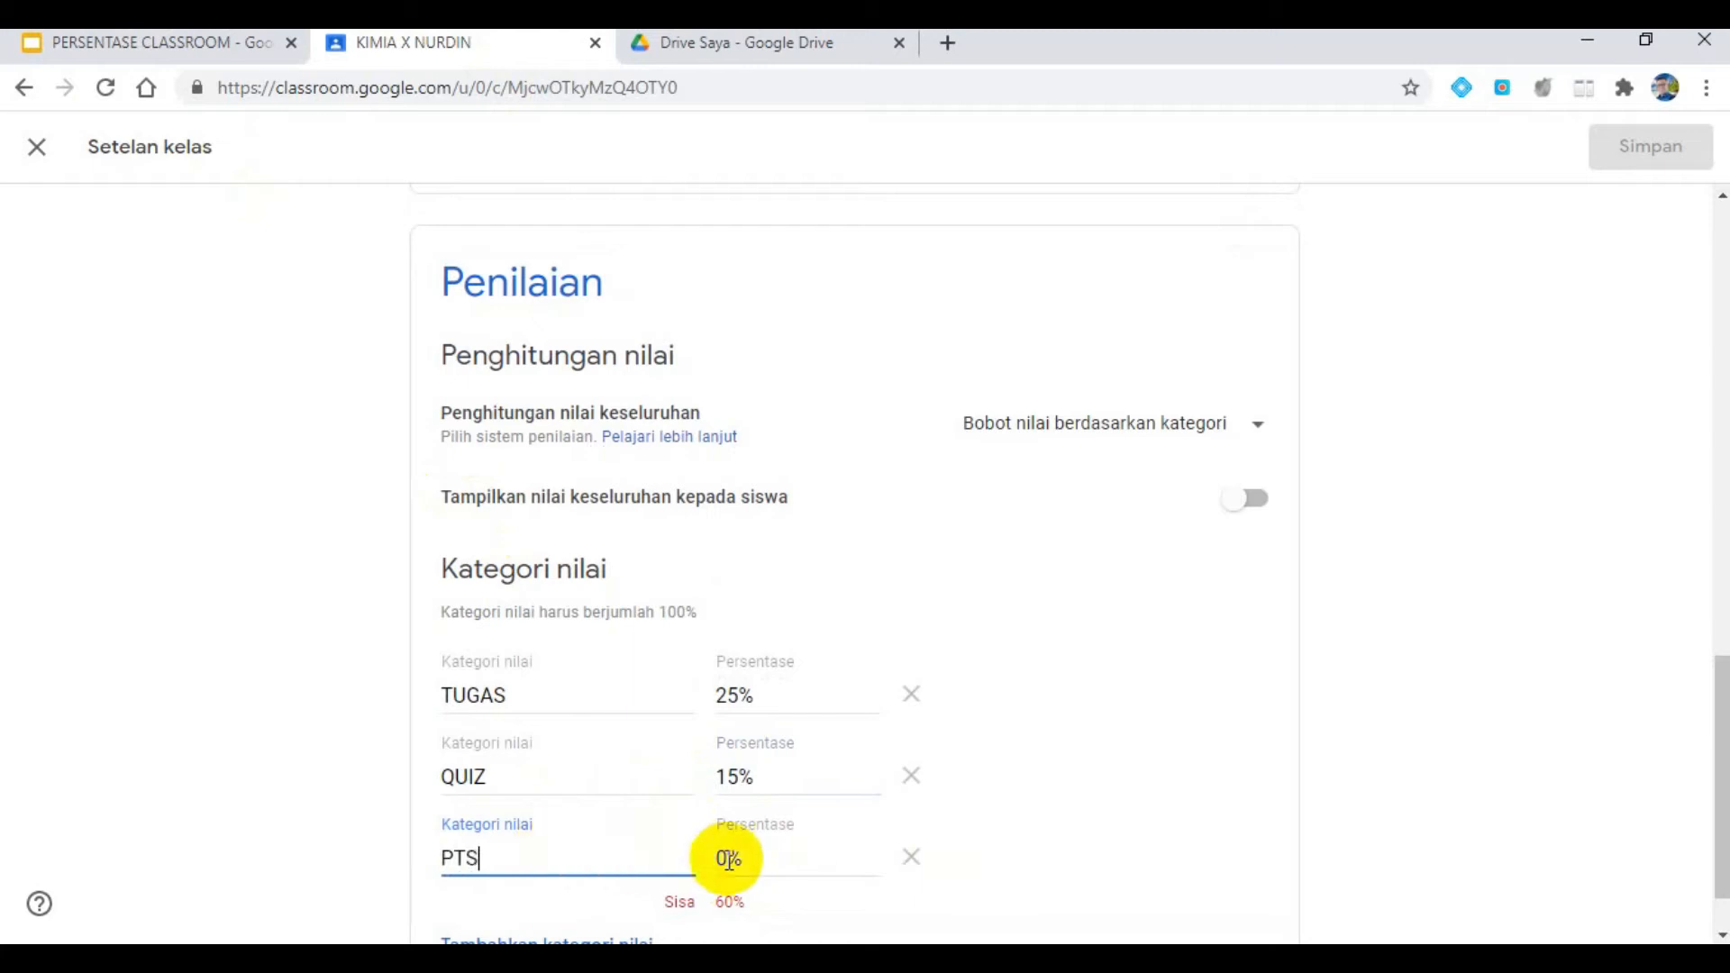
{"action": "left_click", "coordinate": [153, 42]}
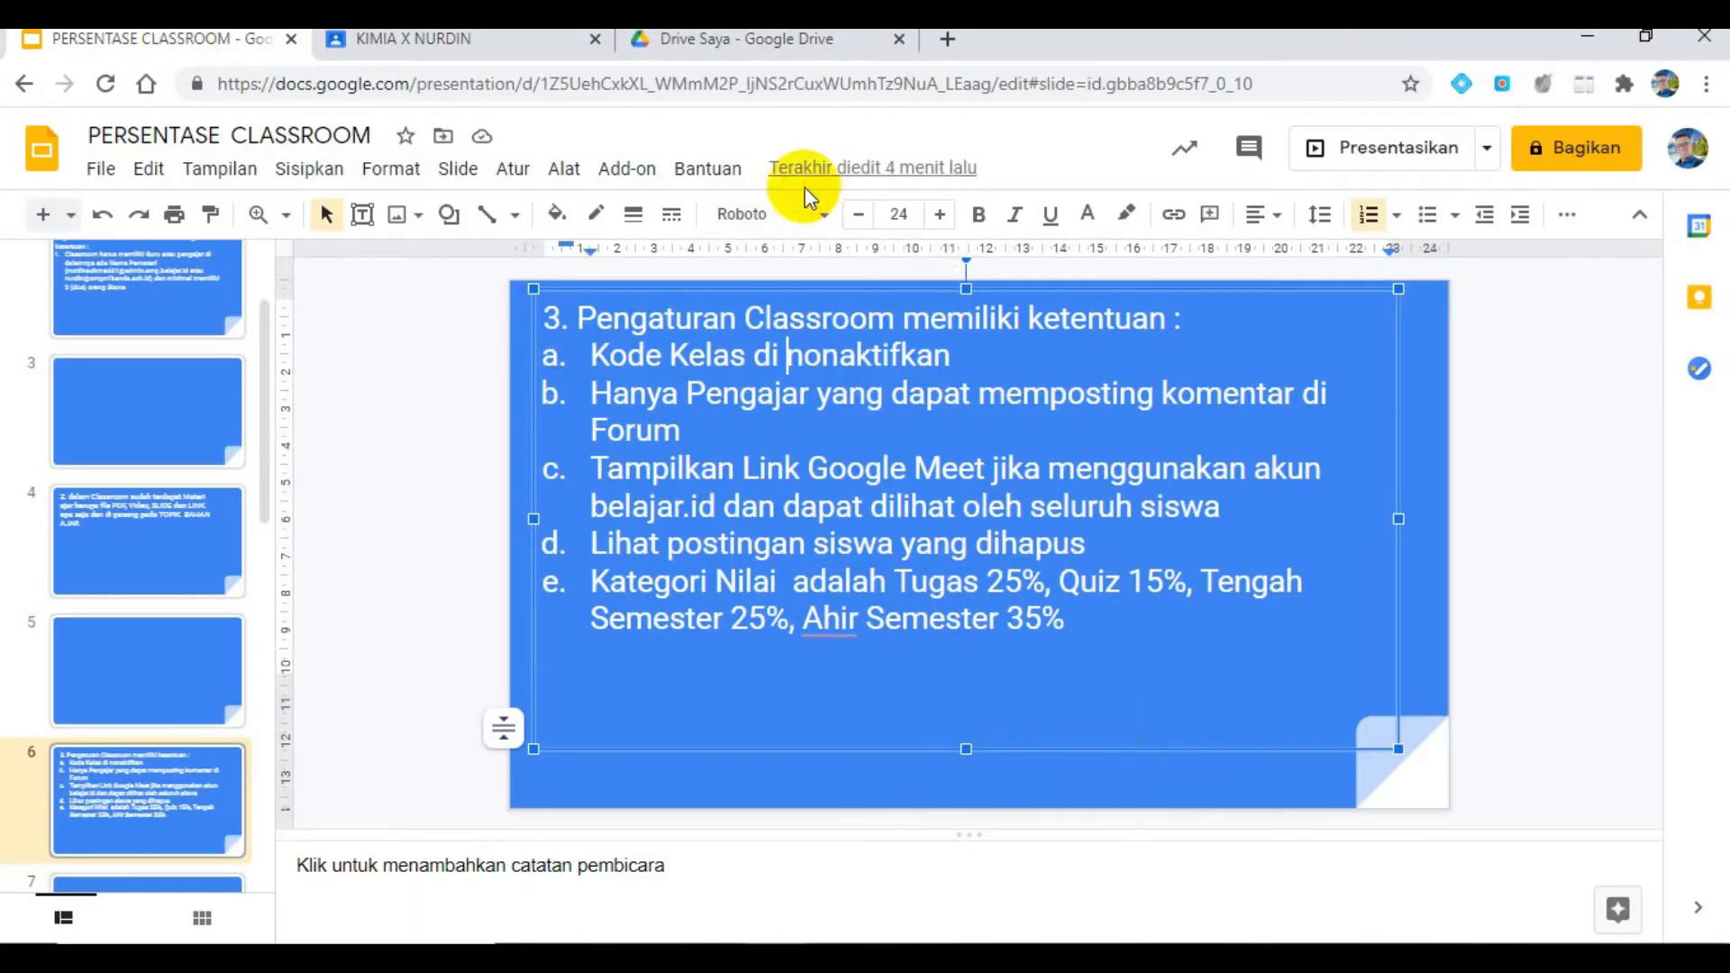
{"action": "left_click", "coordinate": [514, 39]}
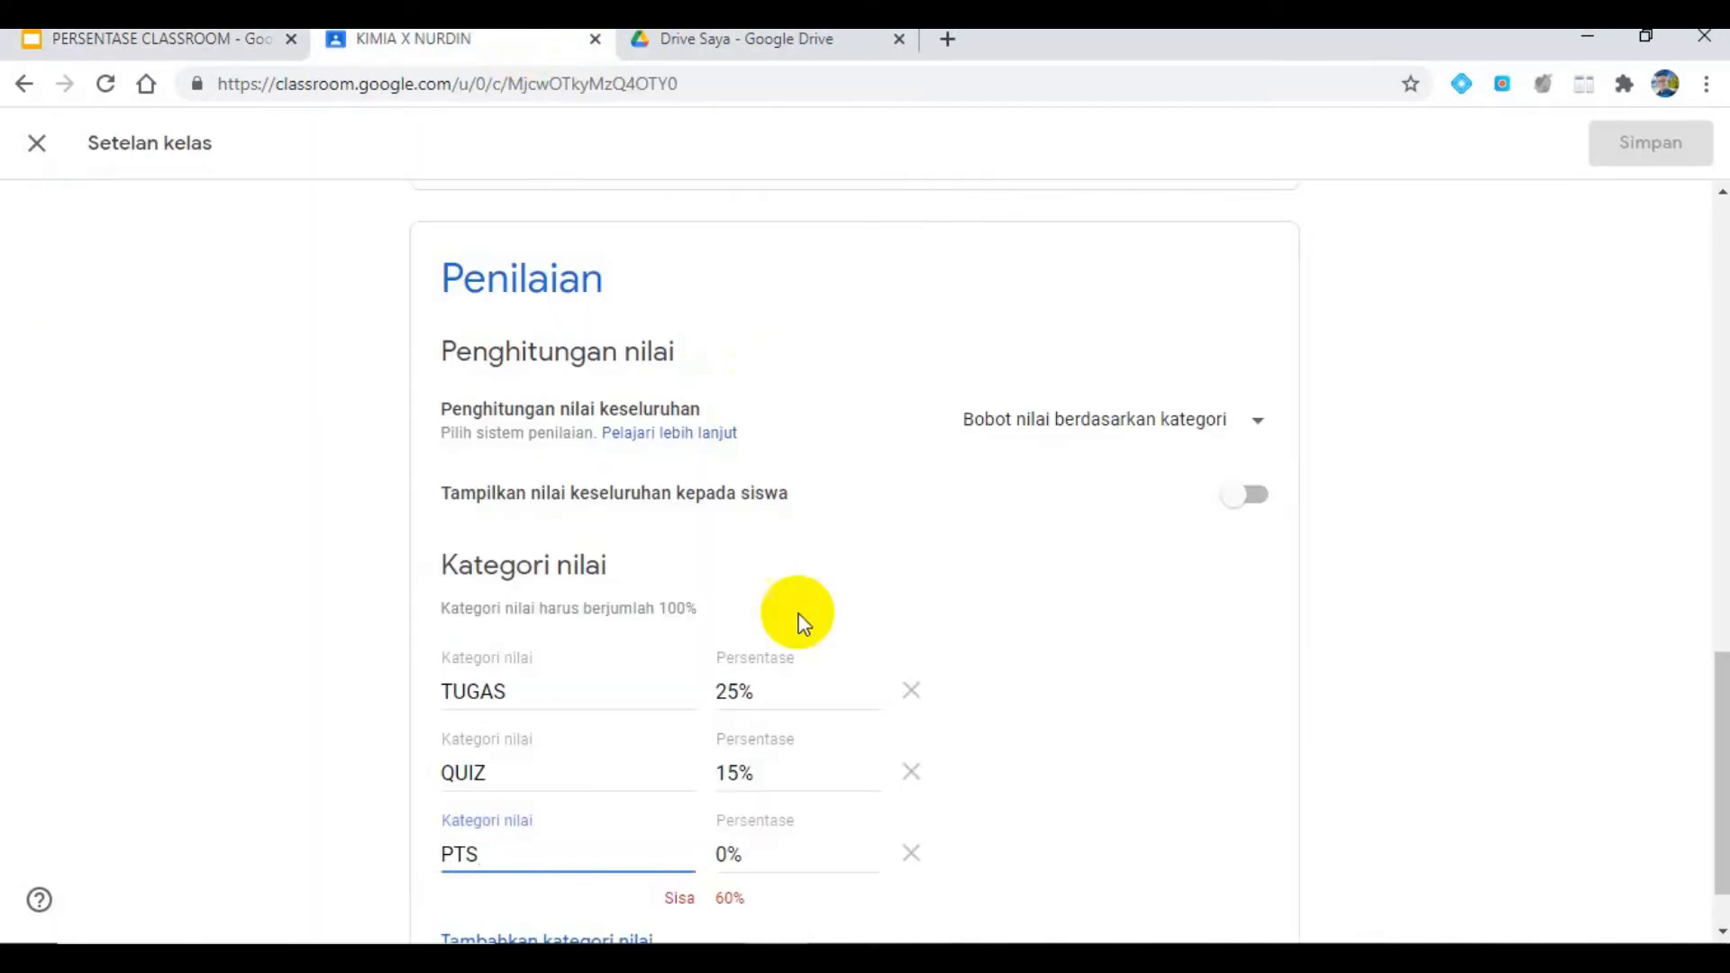
{"action": "left_click", "coordinate": [714, 854]}
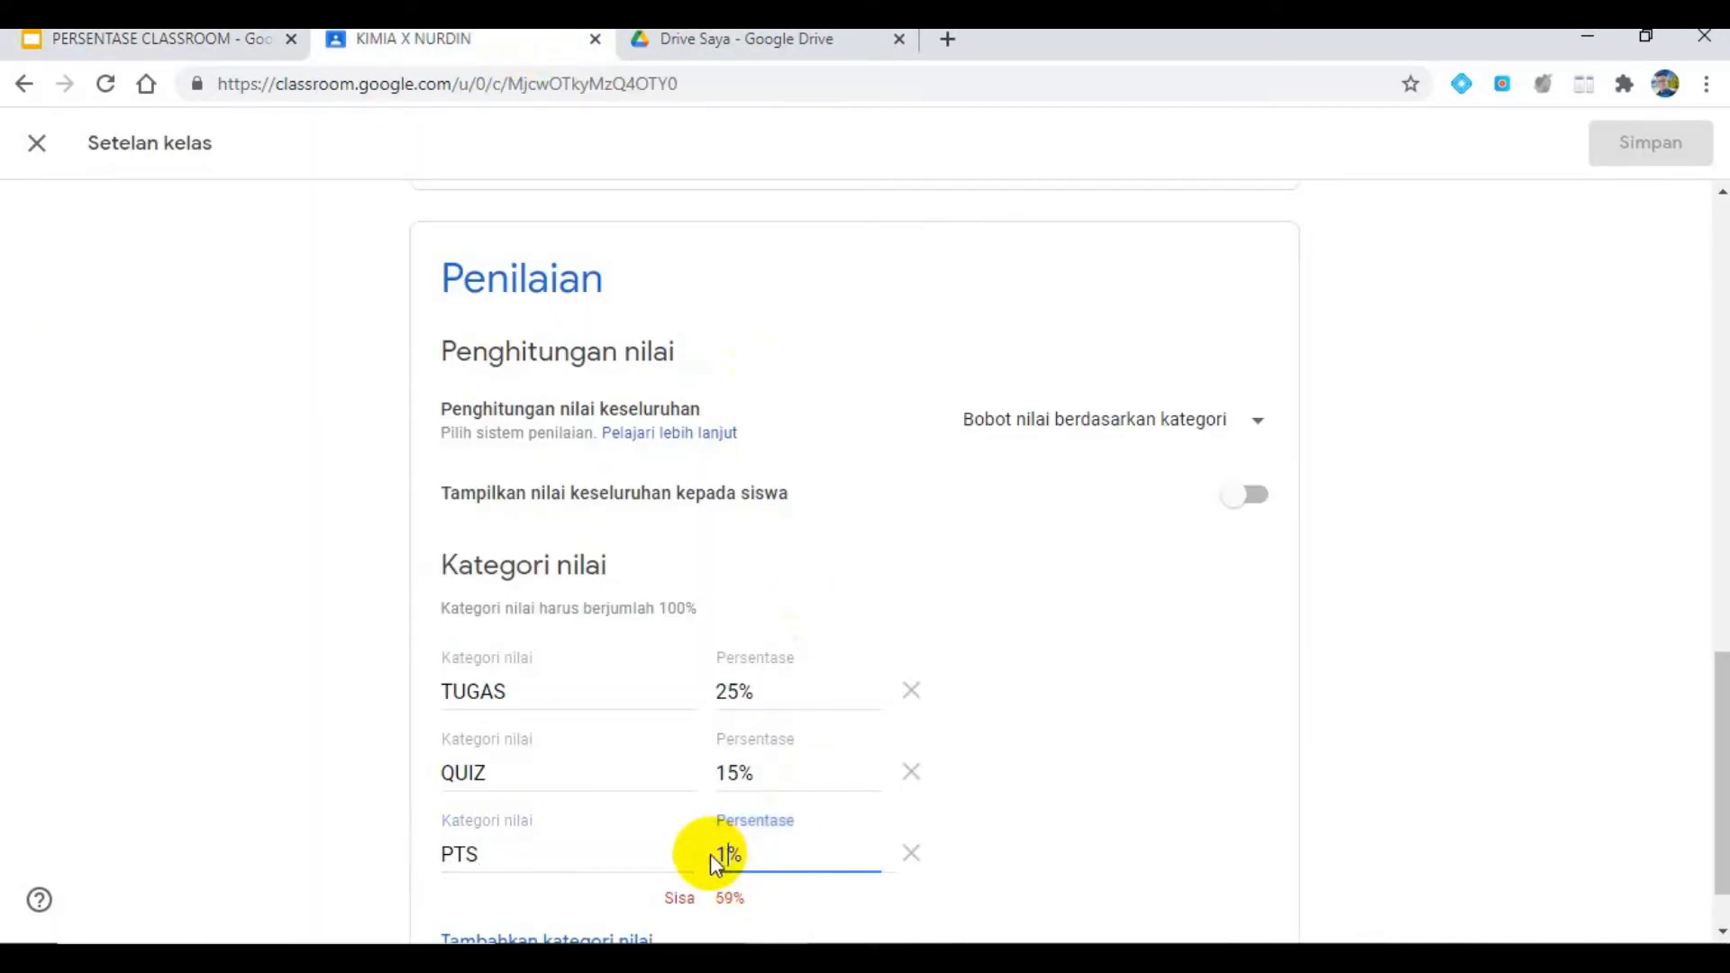
{"action": "type", "text": "1"}
{"action": "key", "text": "BackSpace"}
{"action": "type", "text": "25"}
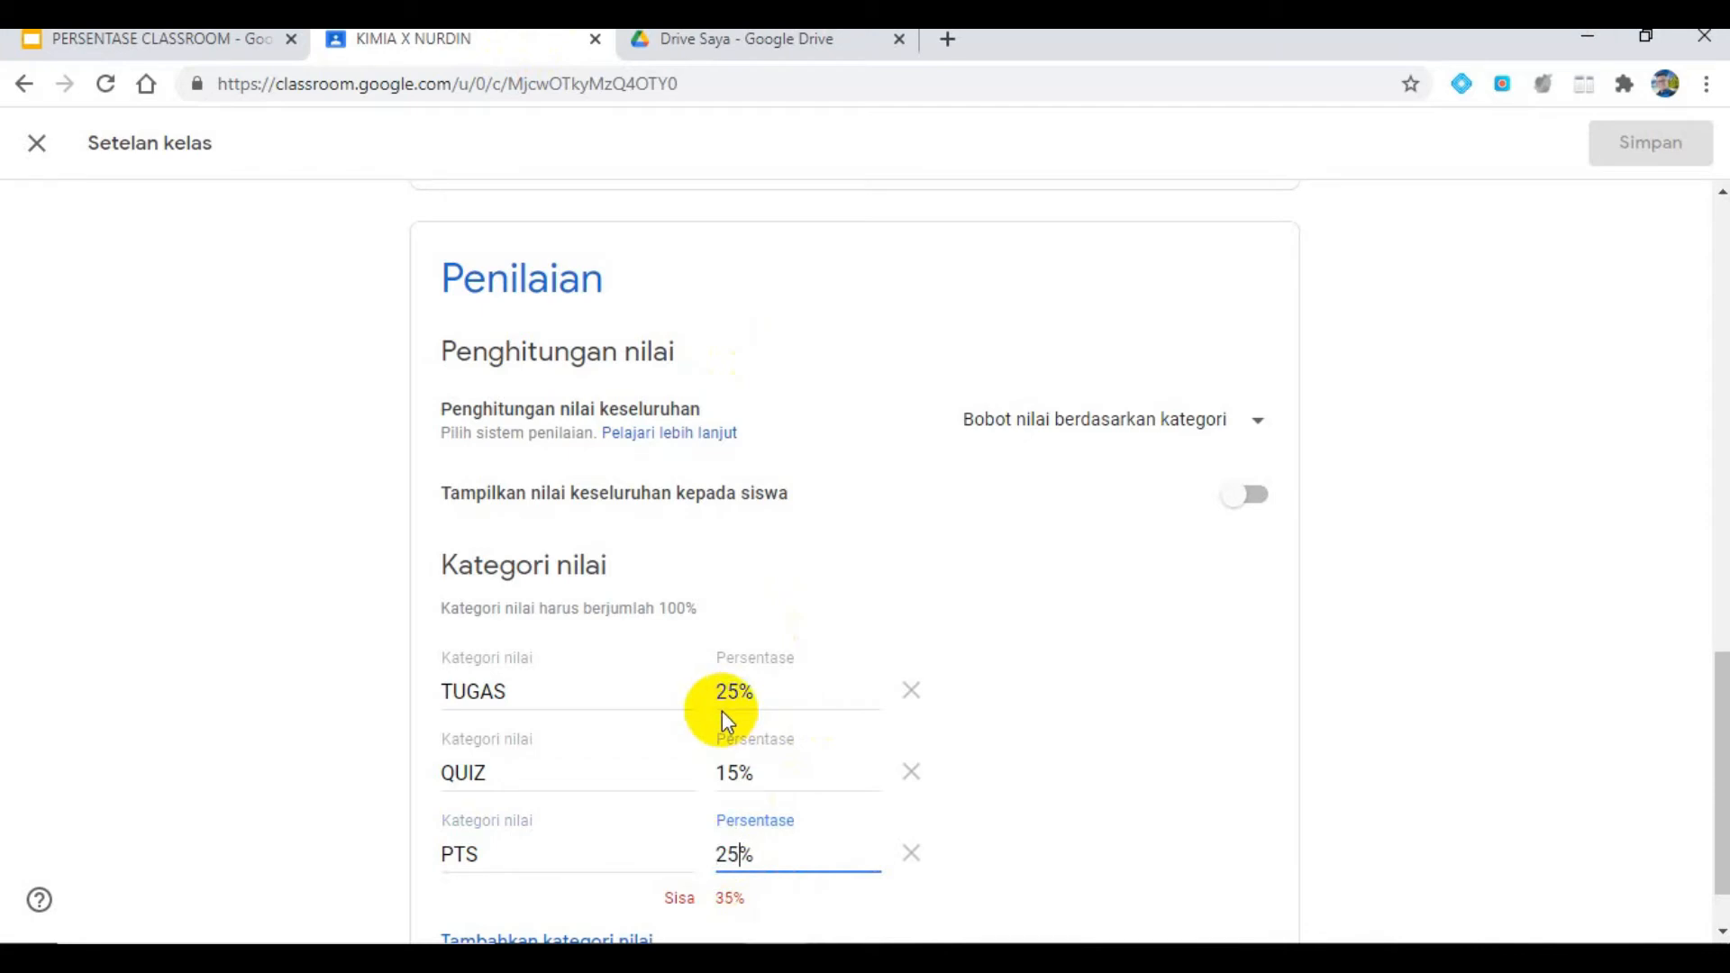
- Add a fourth grade category named PAS with a weight of 35%
{"action": "scroll", "coordinate": [810, 793], "scroll_direction": "down", "scroll_amount": 1}
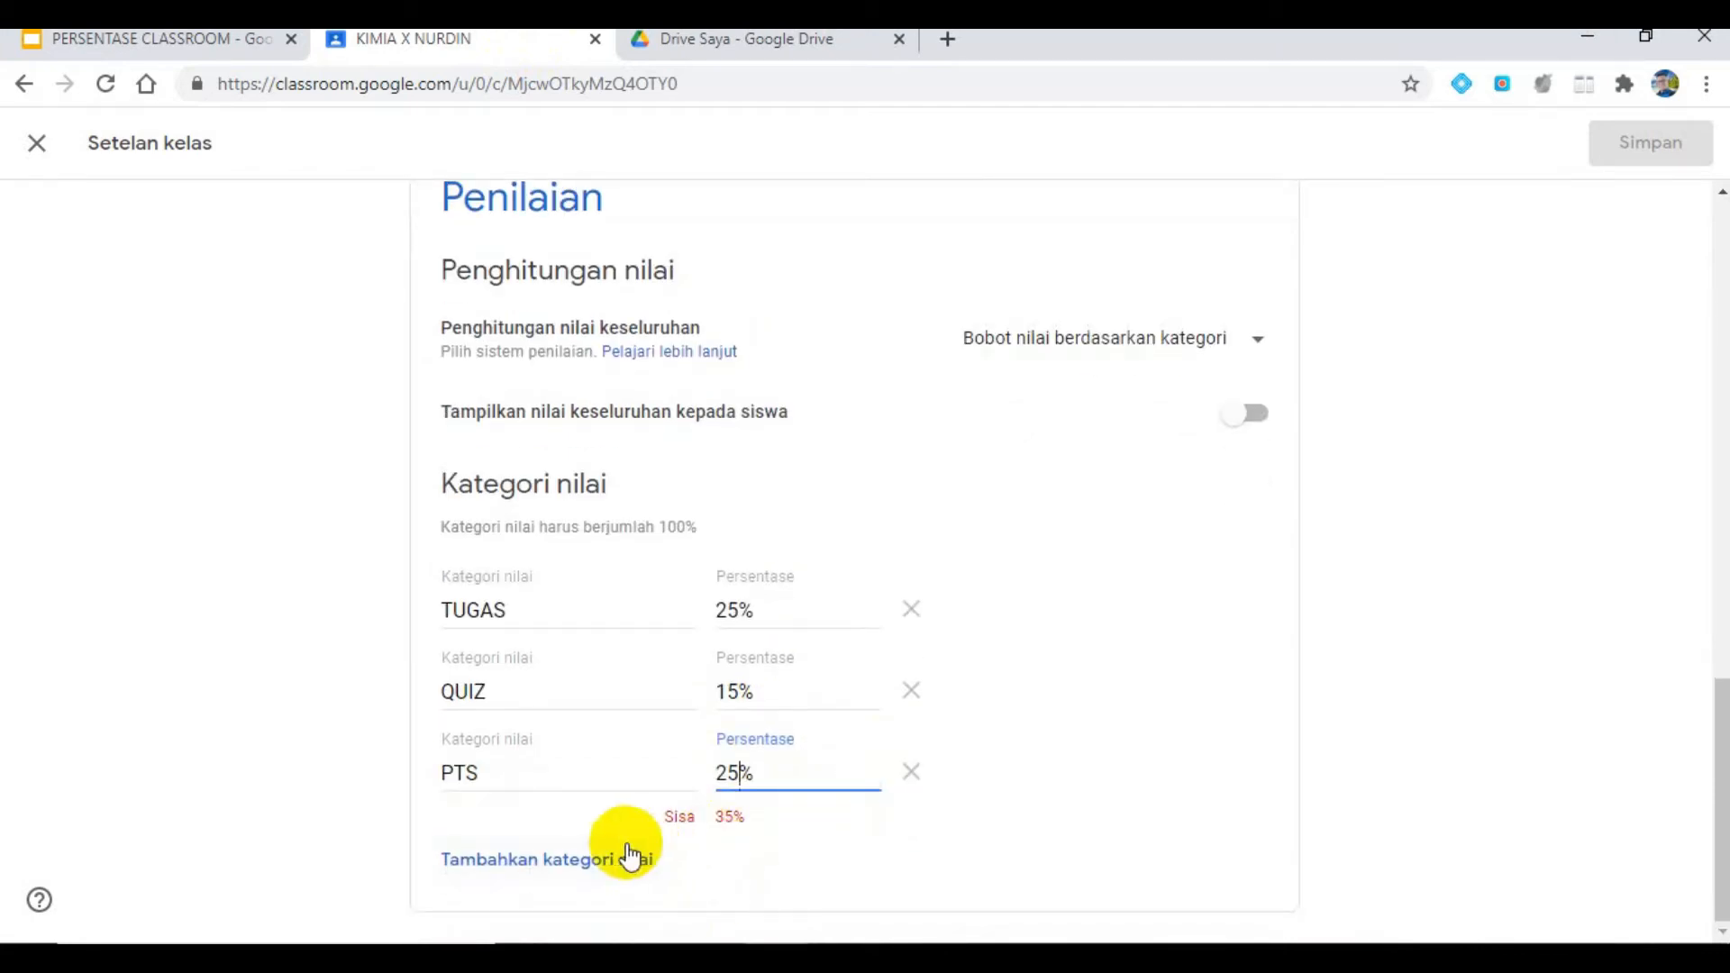
{"action": "left_click", "coordinate": [580, 859]}
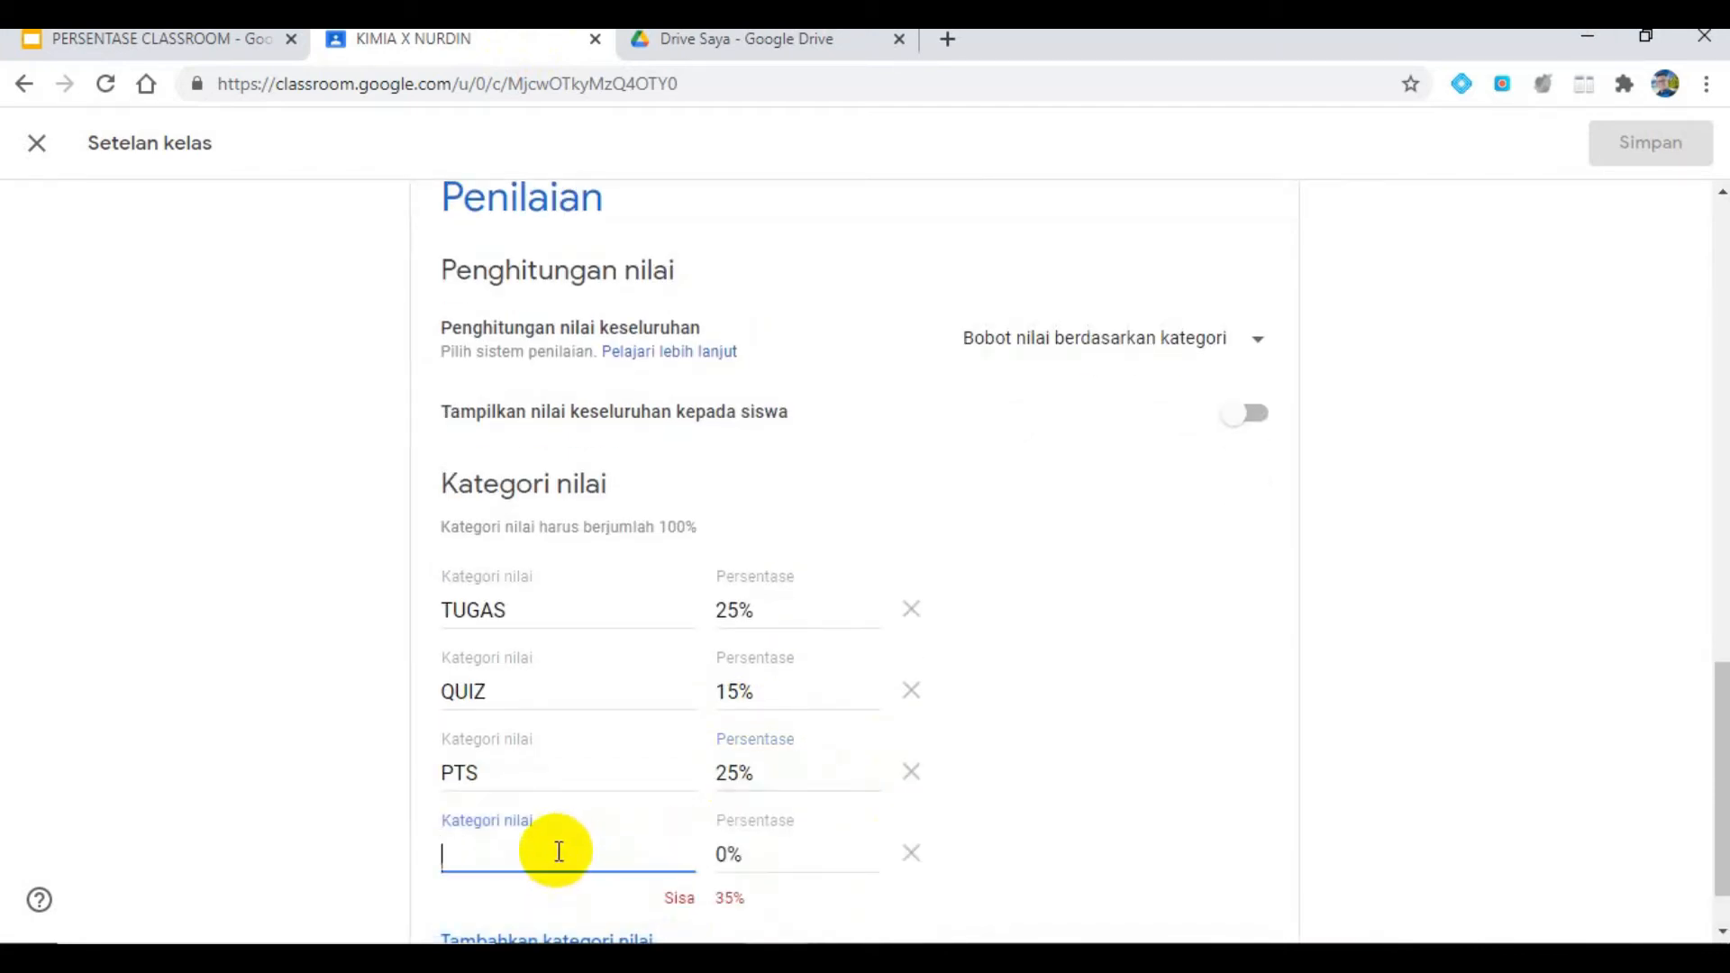
{"action": "type", "text": "PAS"}
{"action": "left_click", "coordinate": [719, 853]}
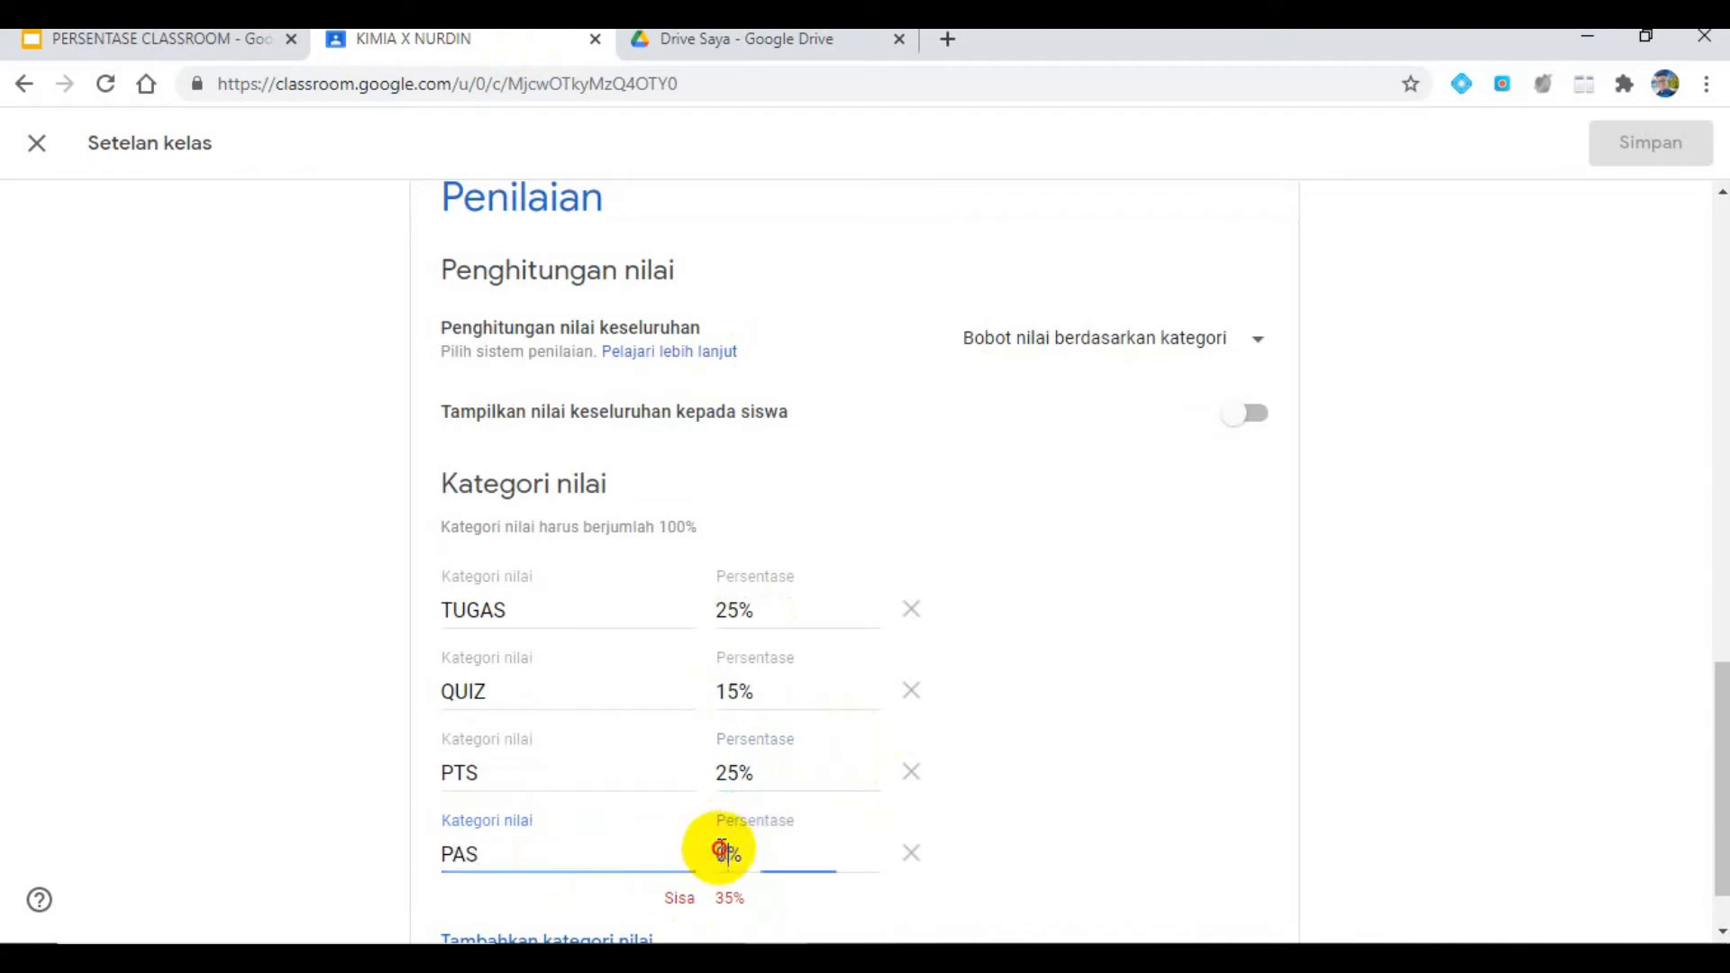
{"action": "type", "text": "35"}
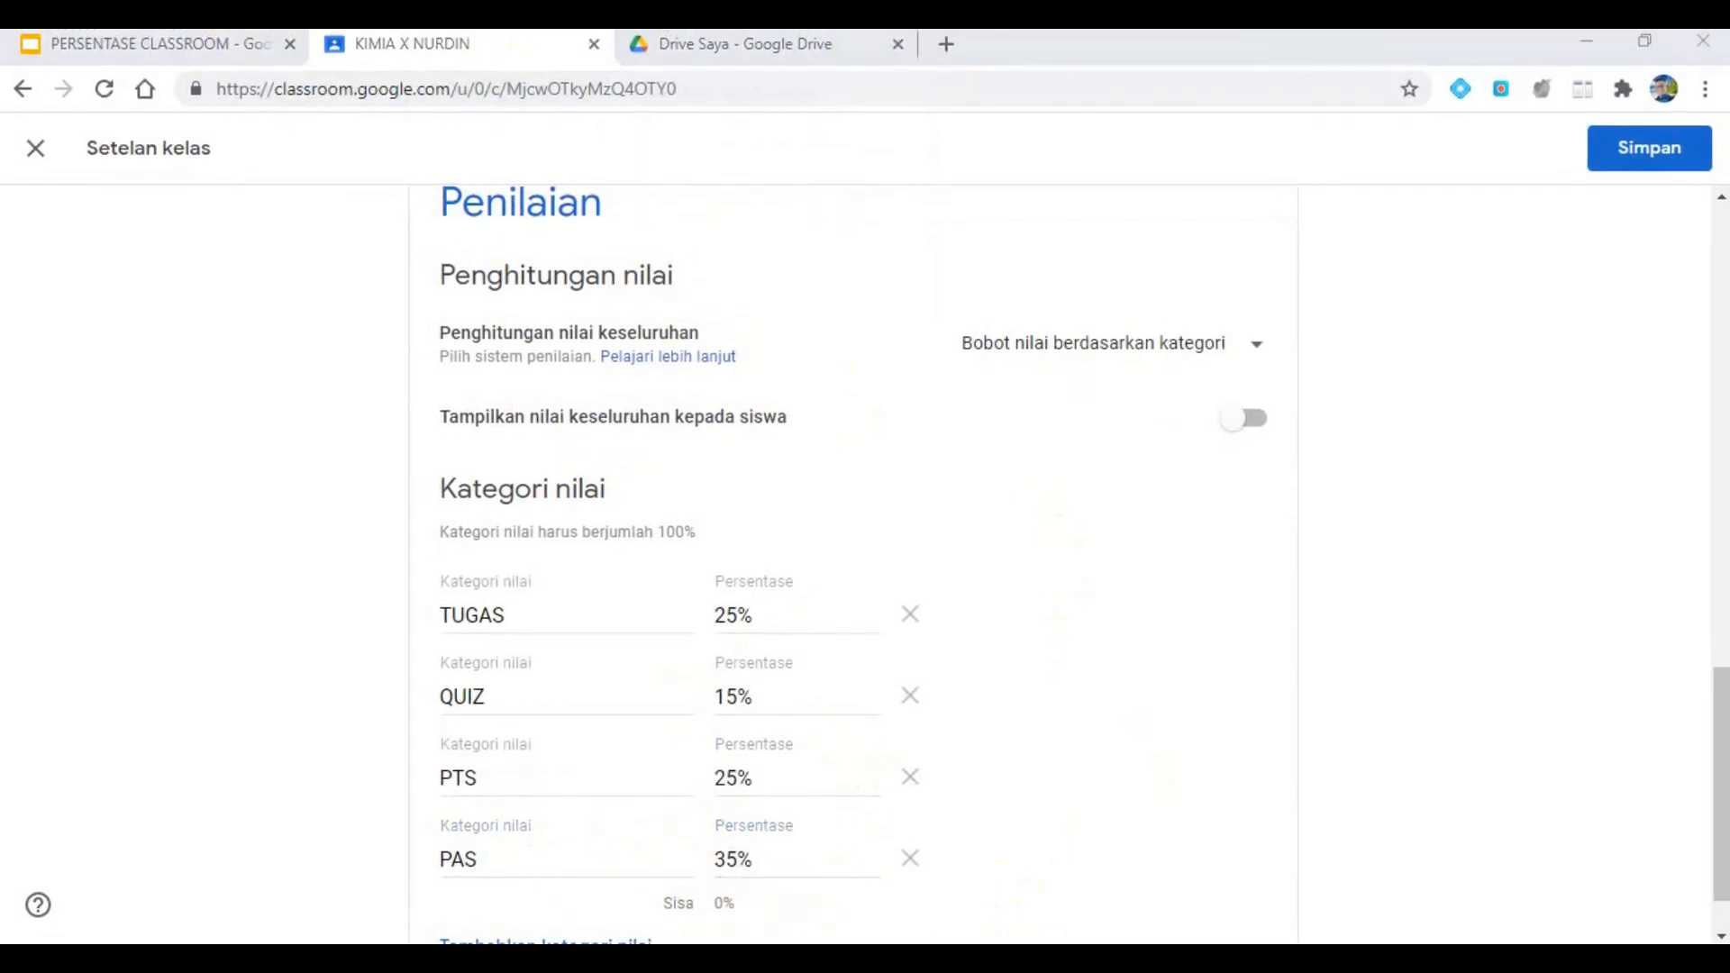
- Recheck the list of required class settings on the presentation slide, and save the Classroom settings
{"action": "left_click", "coordinate": [239, 45]}
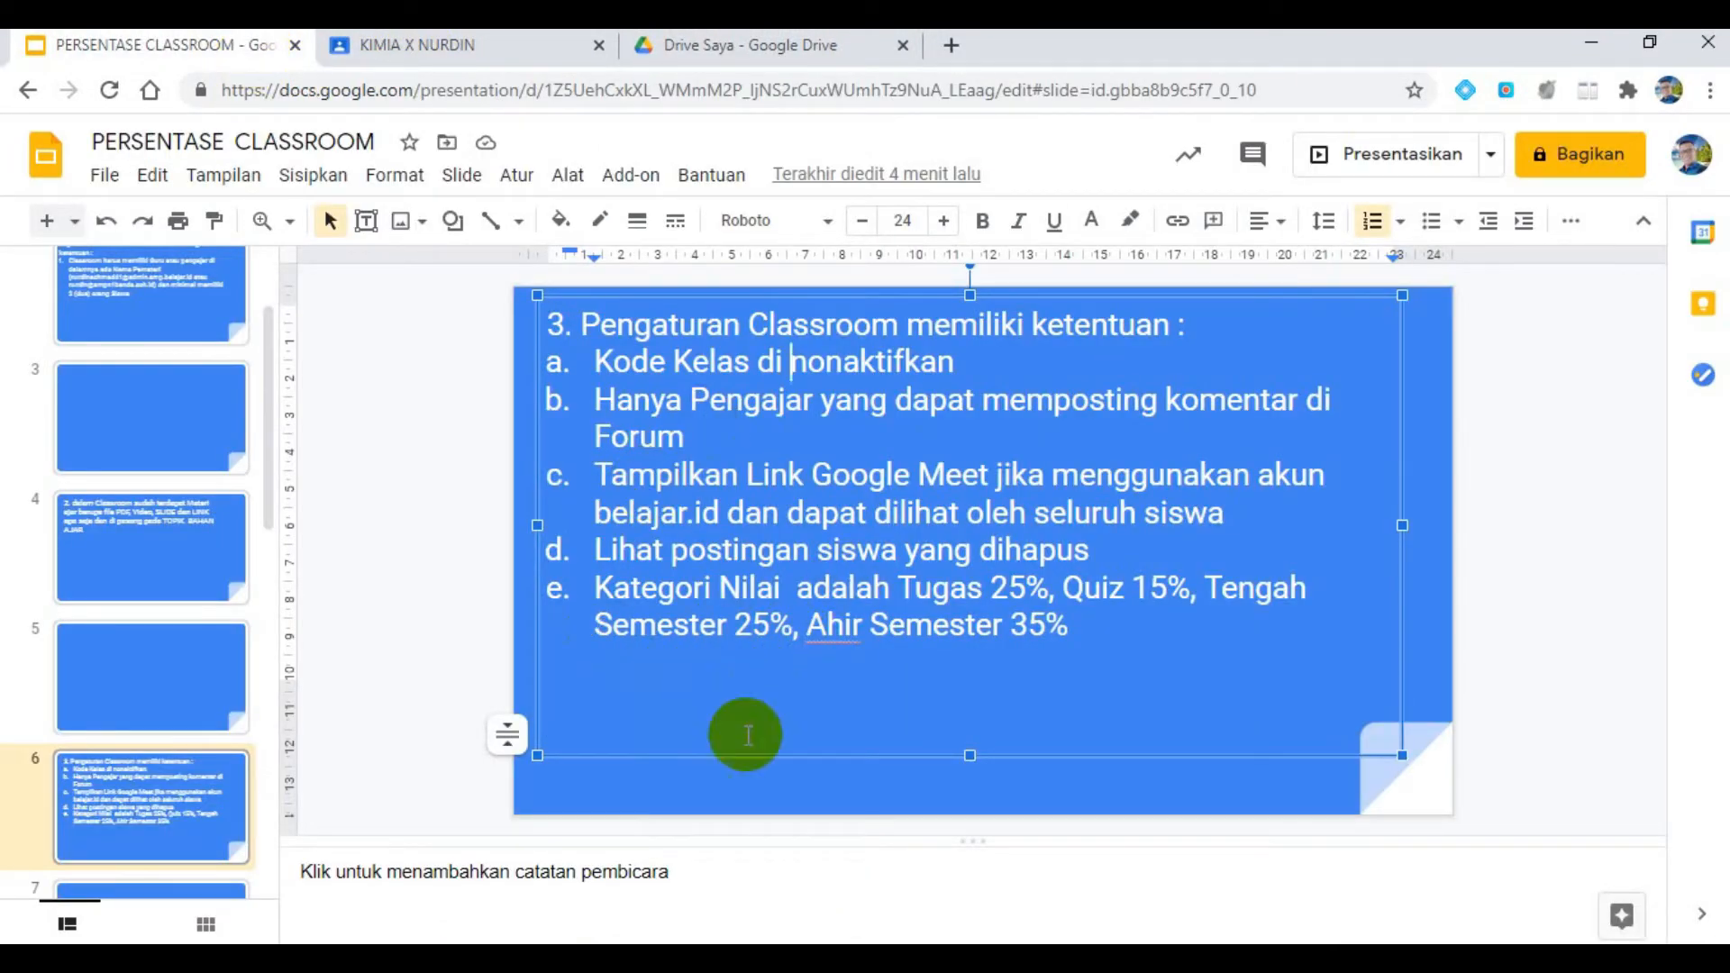
{"action": "left_click", "coordinate": [490, 57]}
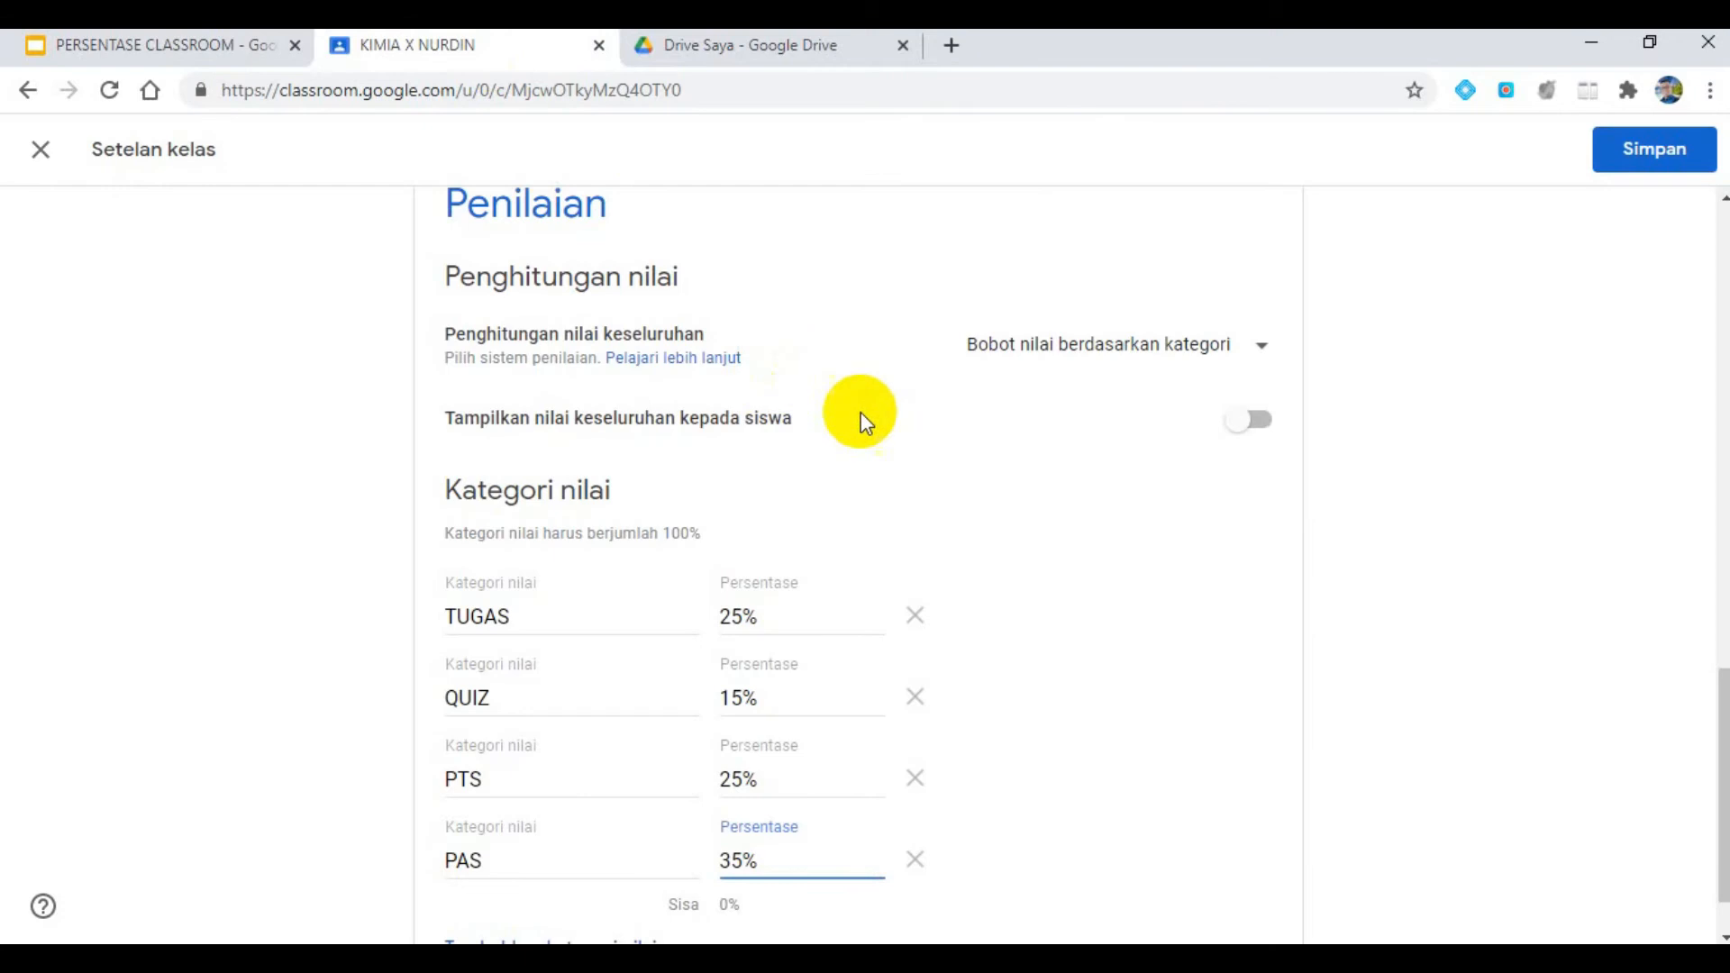
{"action": "left_click", "coordinate": [1635, 167]}
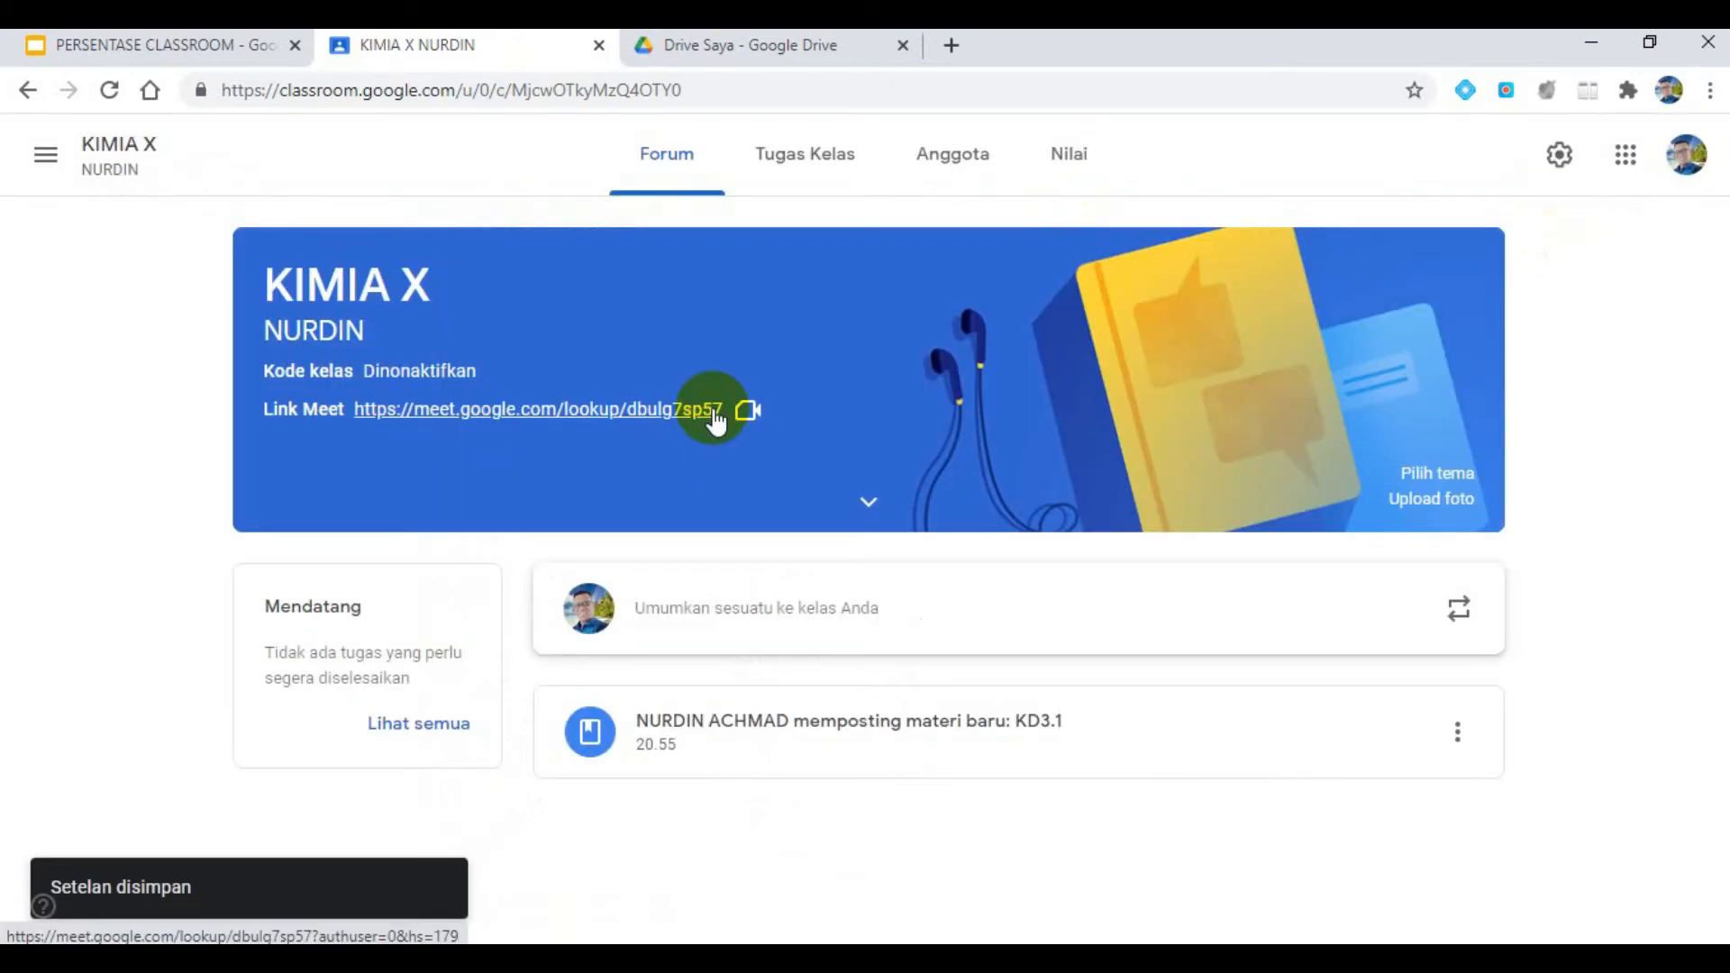
- Return to the presentation and open slide 8 to read the fourth set of Classroom requirements
{"action": "left_click", "coordinate": [156, 51]}
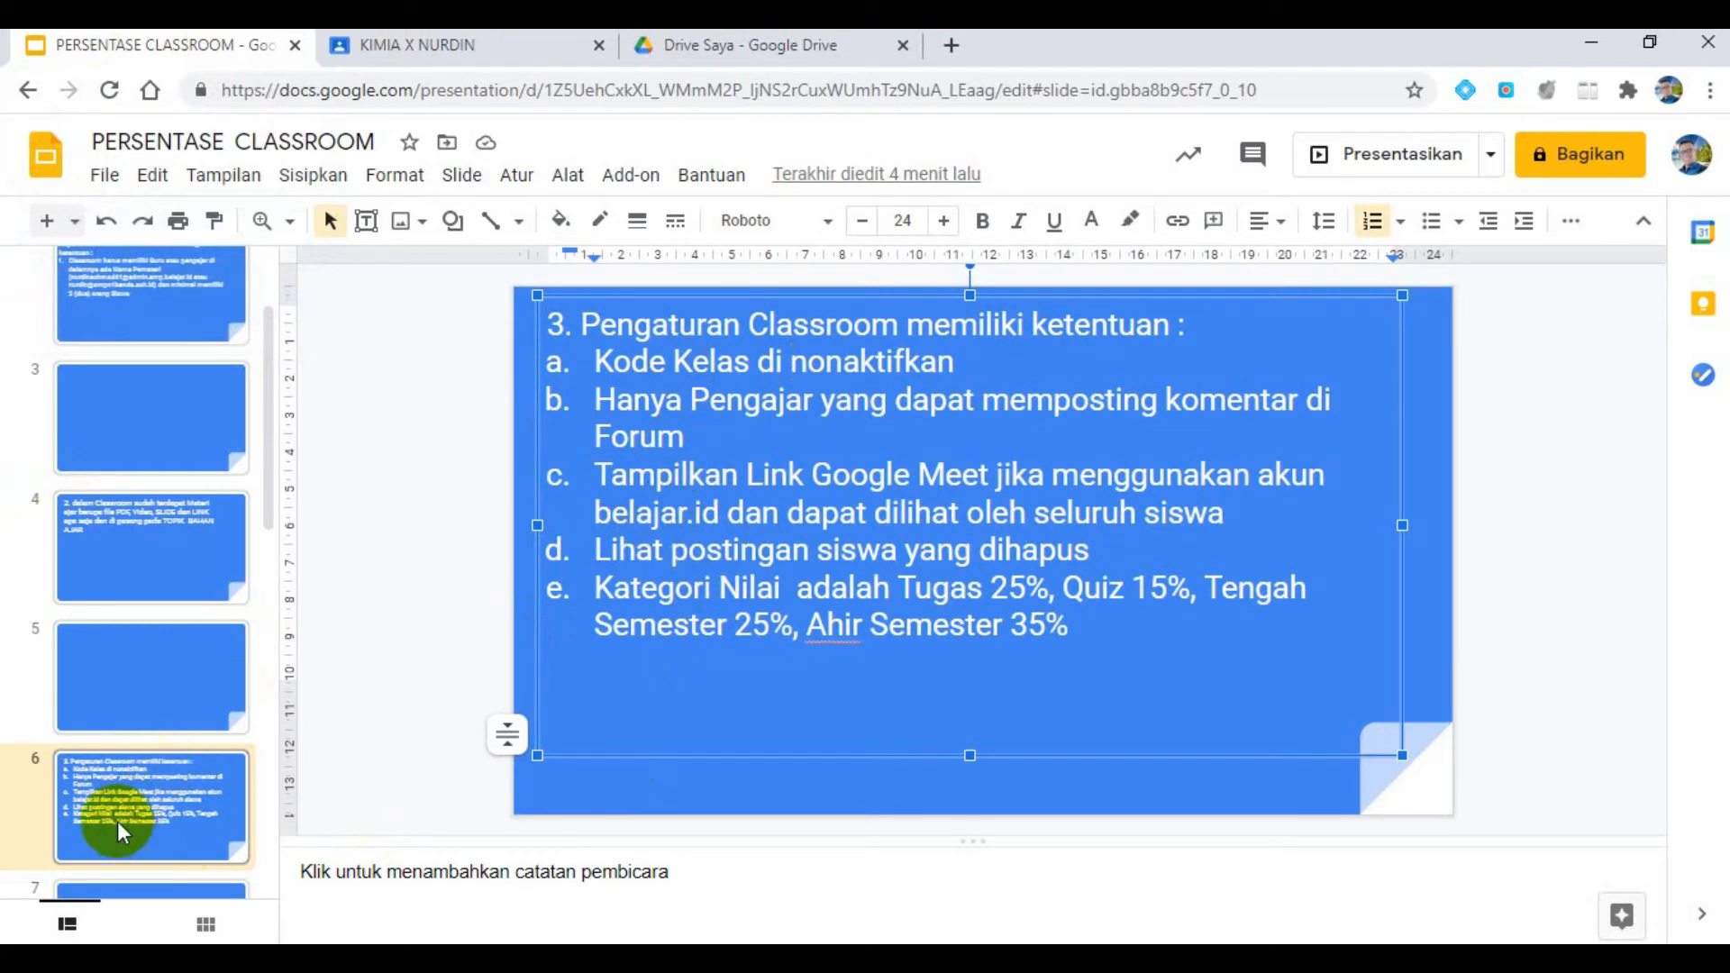
{"action": "scroll", "coordinate": [118, 816], "scroll_direction": "down", "scroll_amount": 2}
{"action": "scroll", "coordinate": [115, 814], "scroll_direction": "down", "scroll_amount": 3}
{"action": "left_click", "coordinate": [110, 690]}
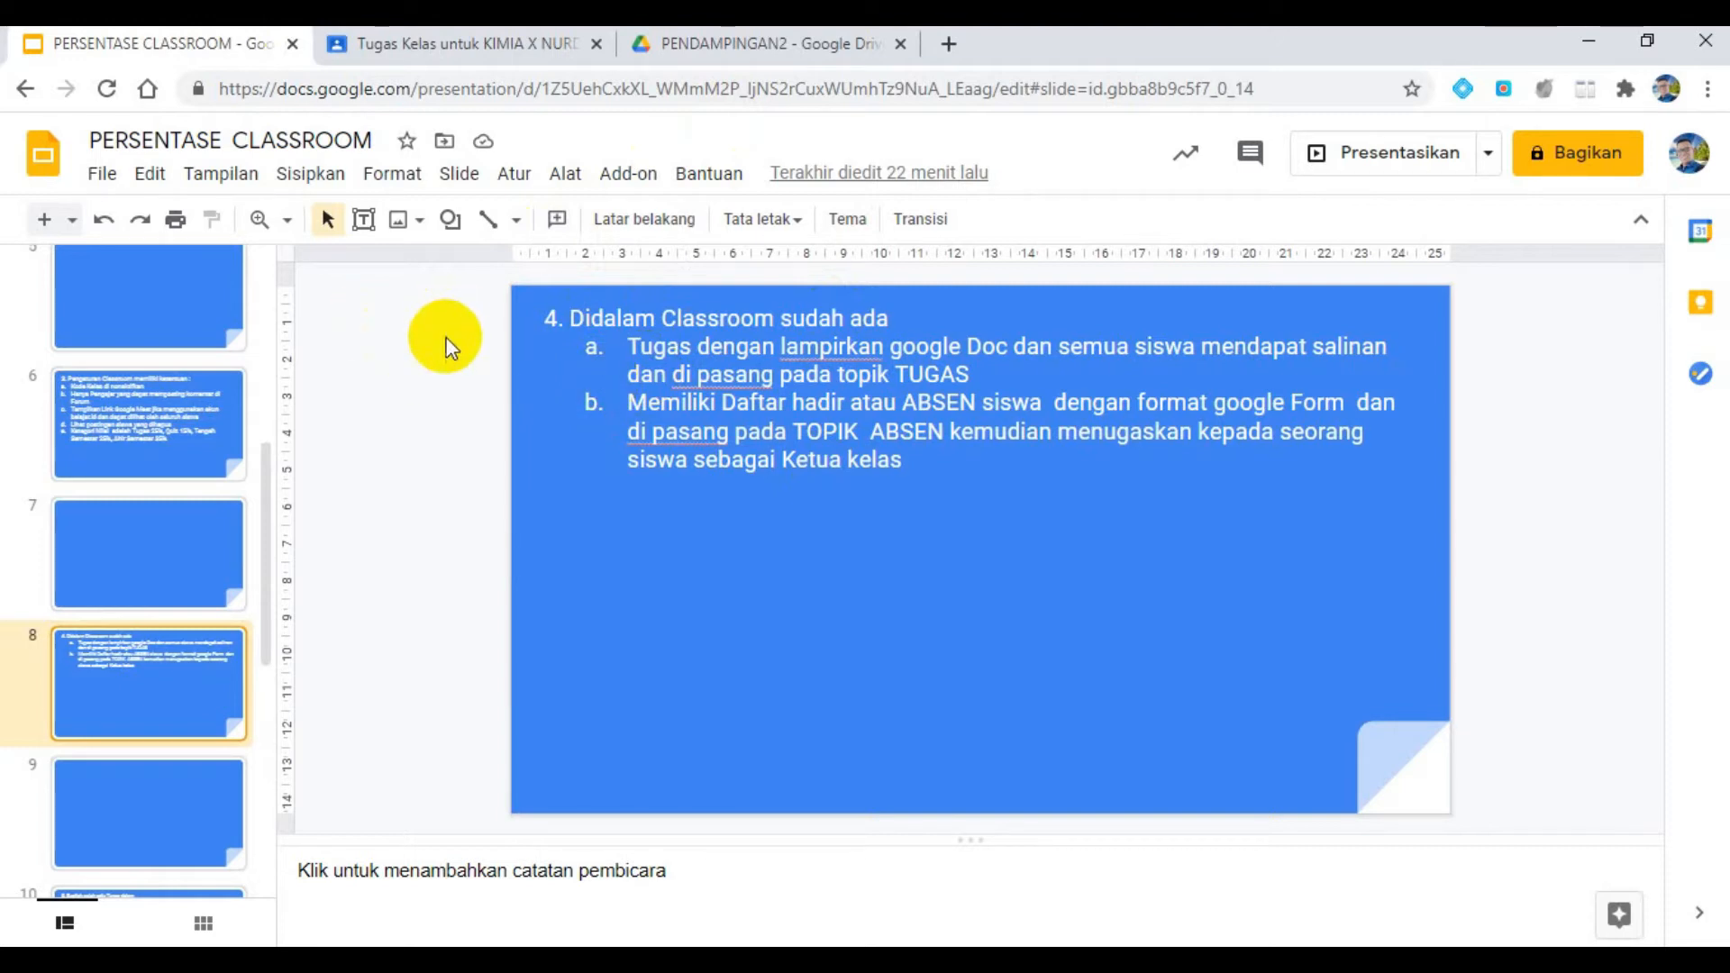
- Compare the slide's requirements with the Tugas Kelas page in Classroom, and delete the existing empty TUGAS topic
{"action": "left_click", "coordinate": [463, 47]}
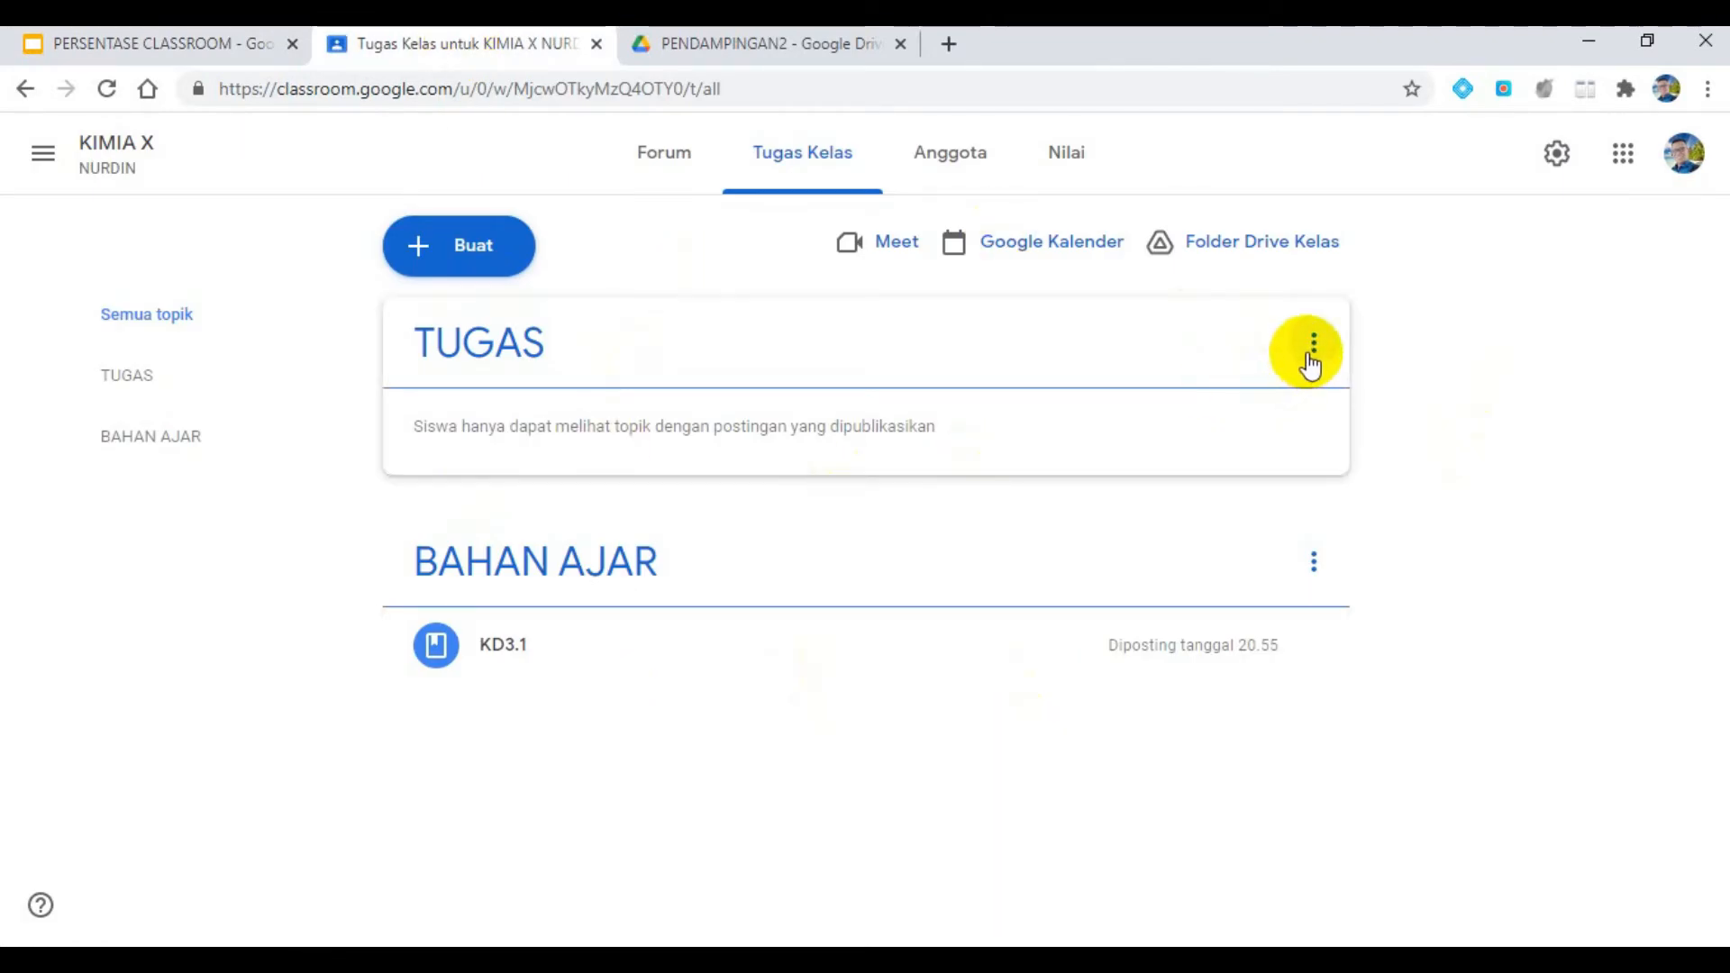
{"action": "left_click", "coordinate": [221, 43]}
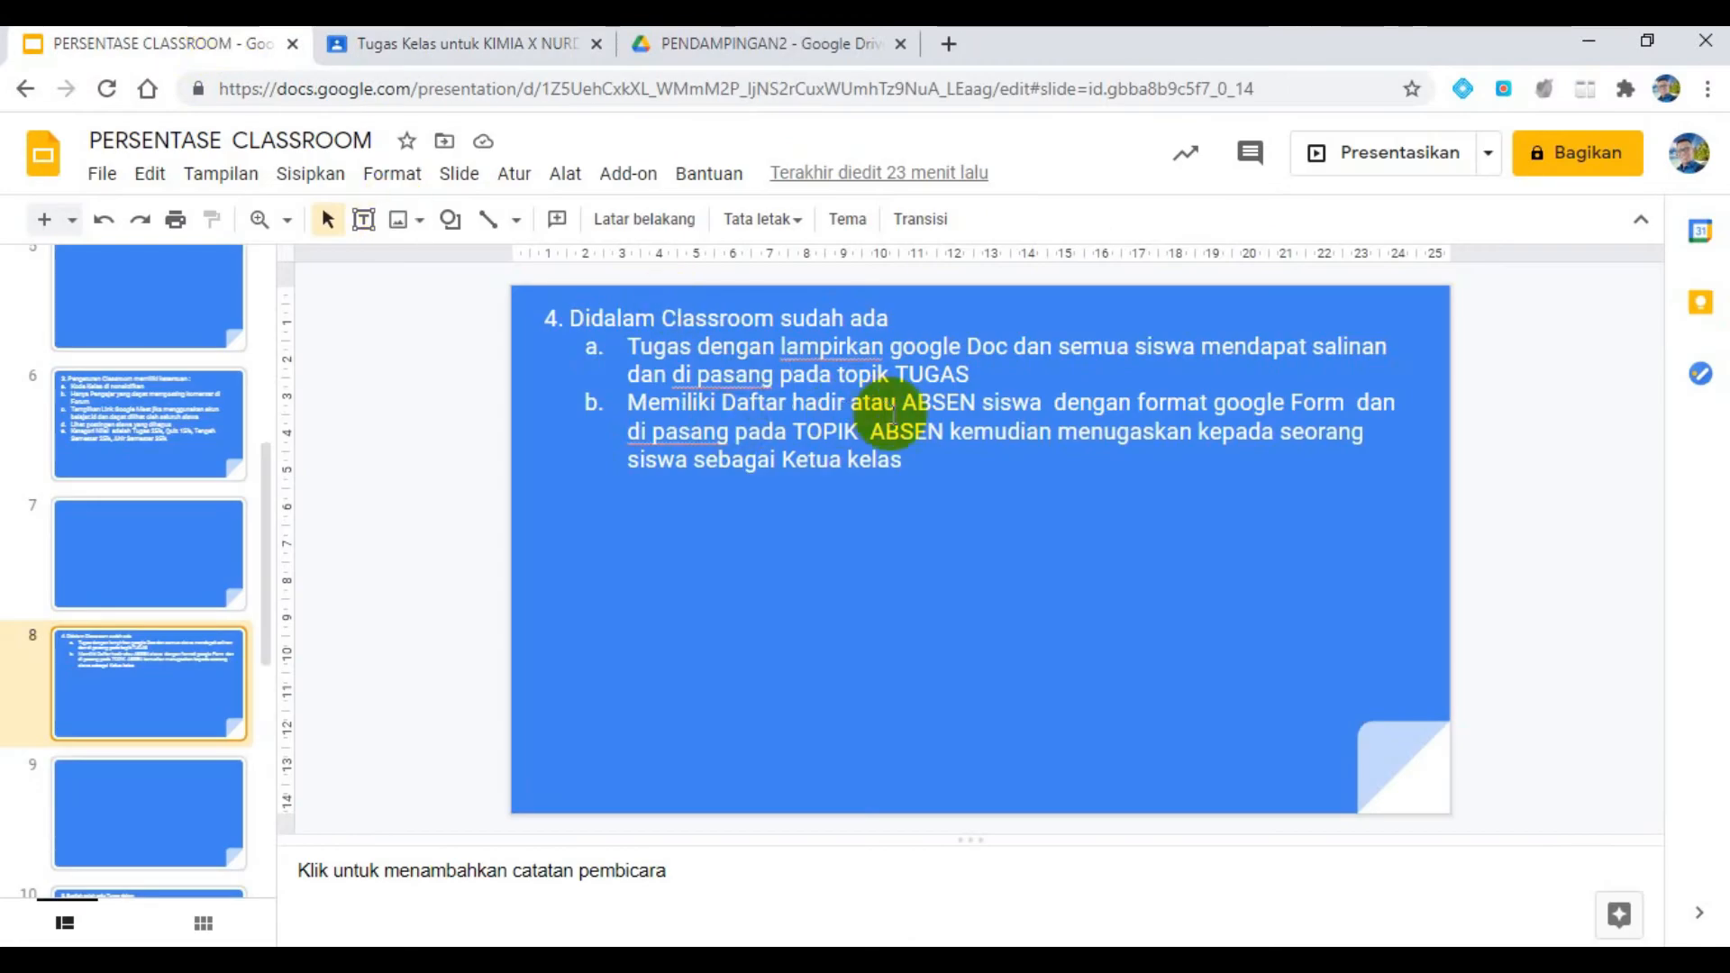
{"action": "left_click", "coordinate": [397, 46]}
{"action": "left_click", "coordinate": [1313, 335]}
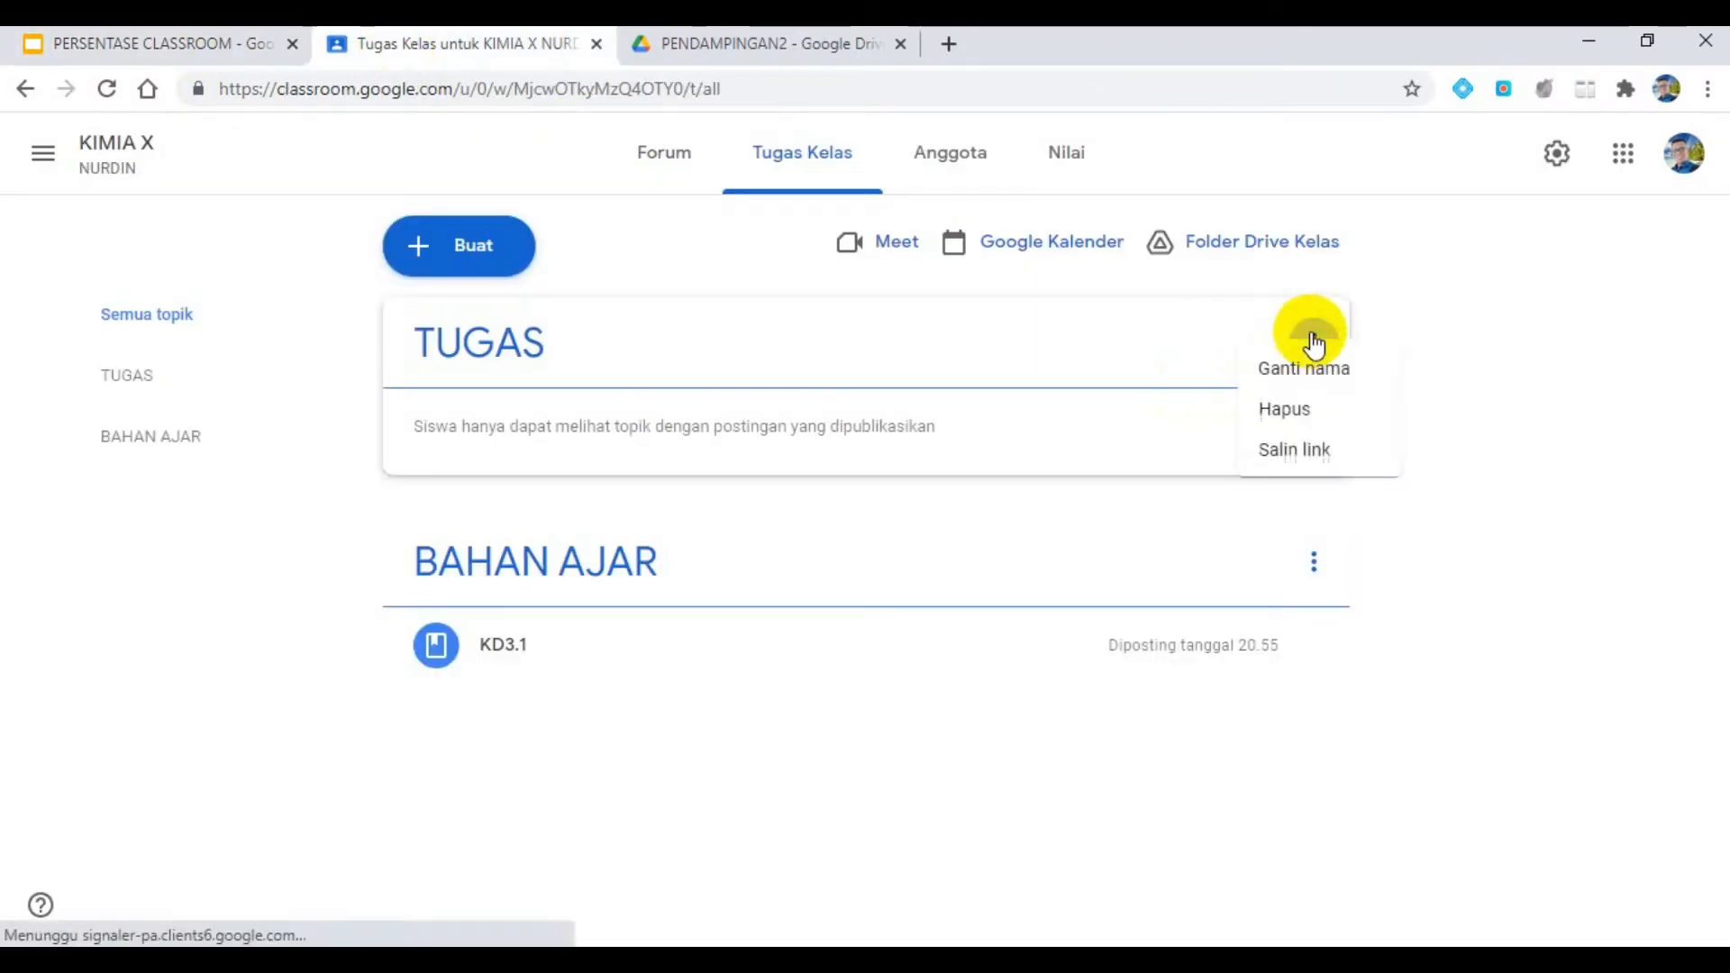
{"action": "left_click", "coordinate": [1221, 438]}
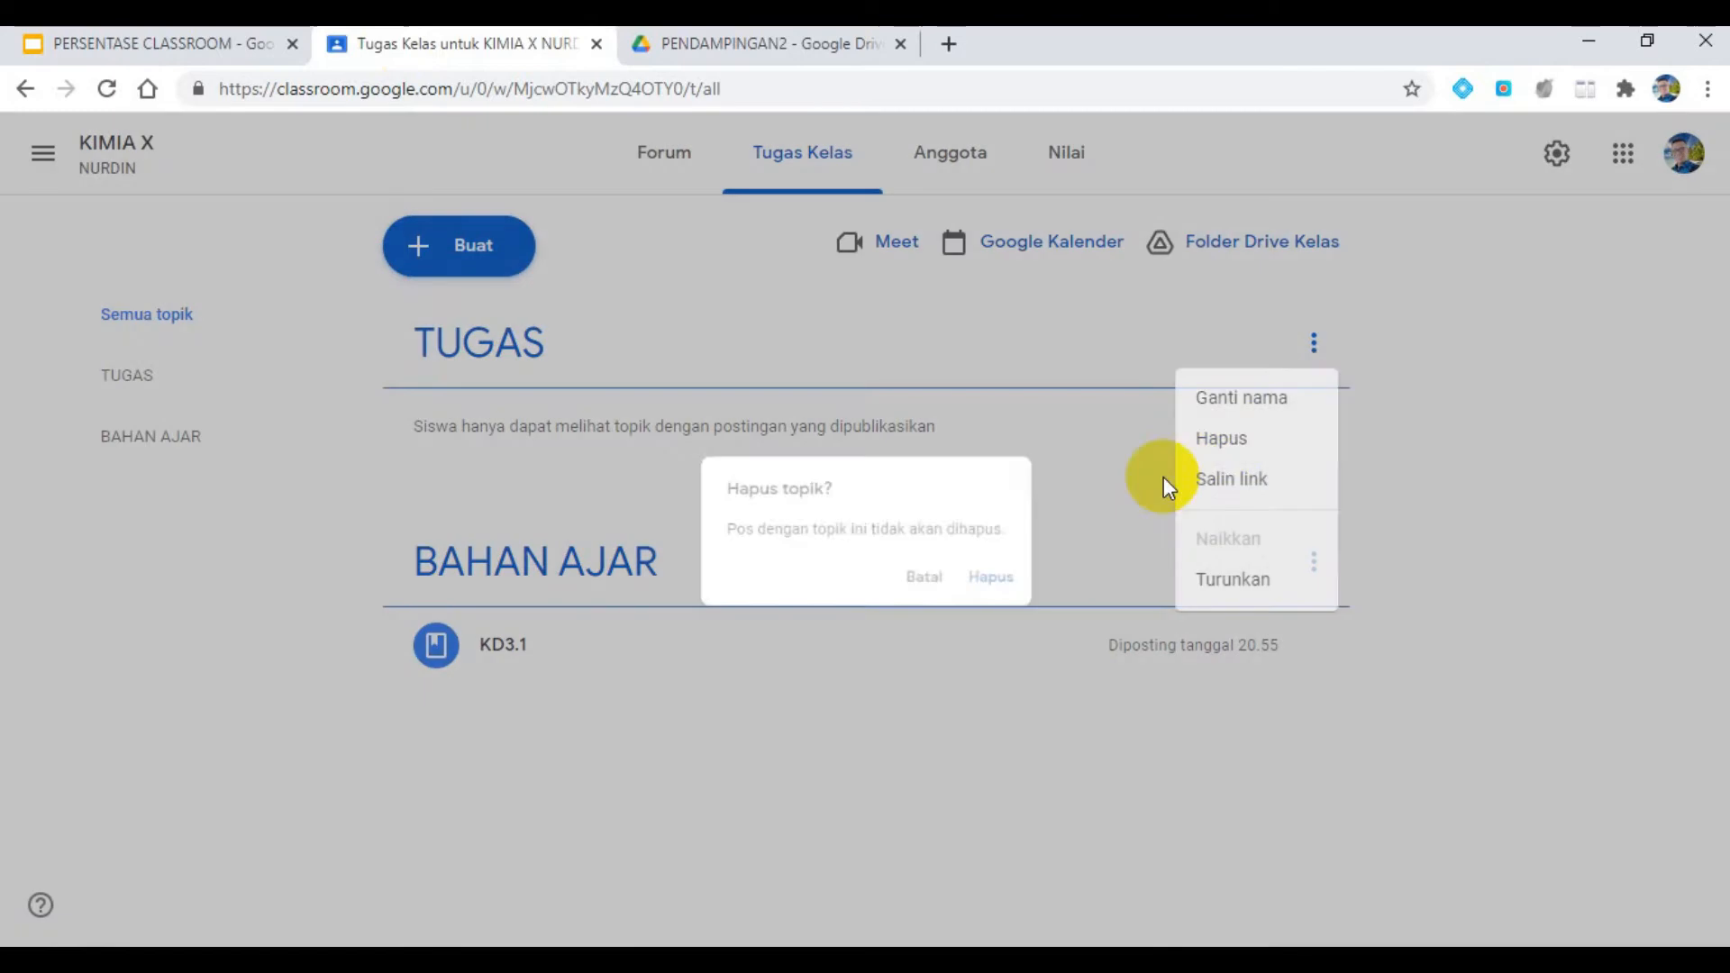
{"action": "left_click", "coordinate": [1014, 587]}
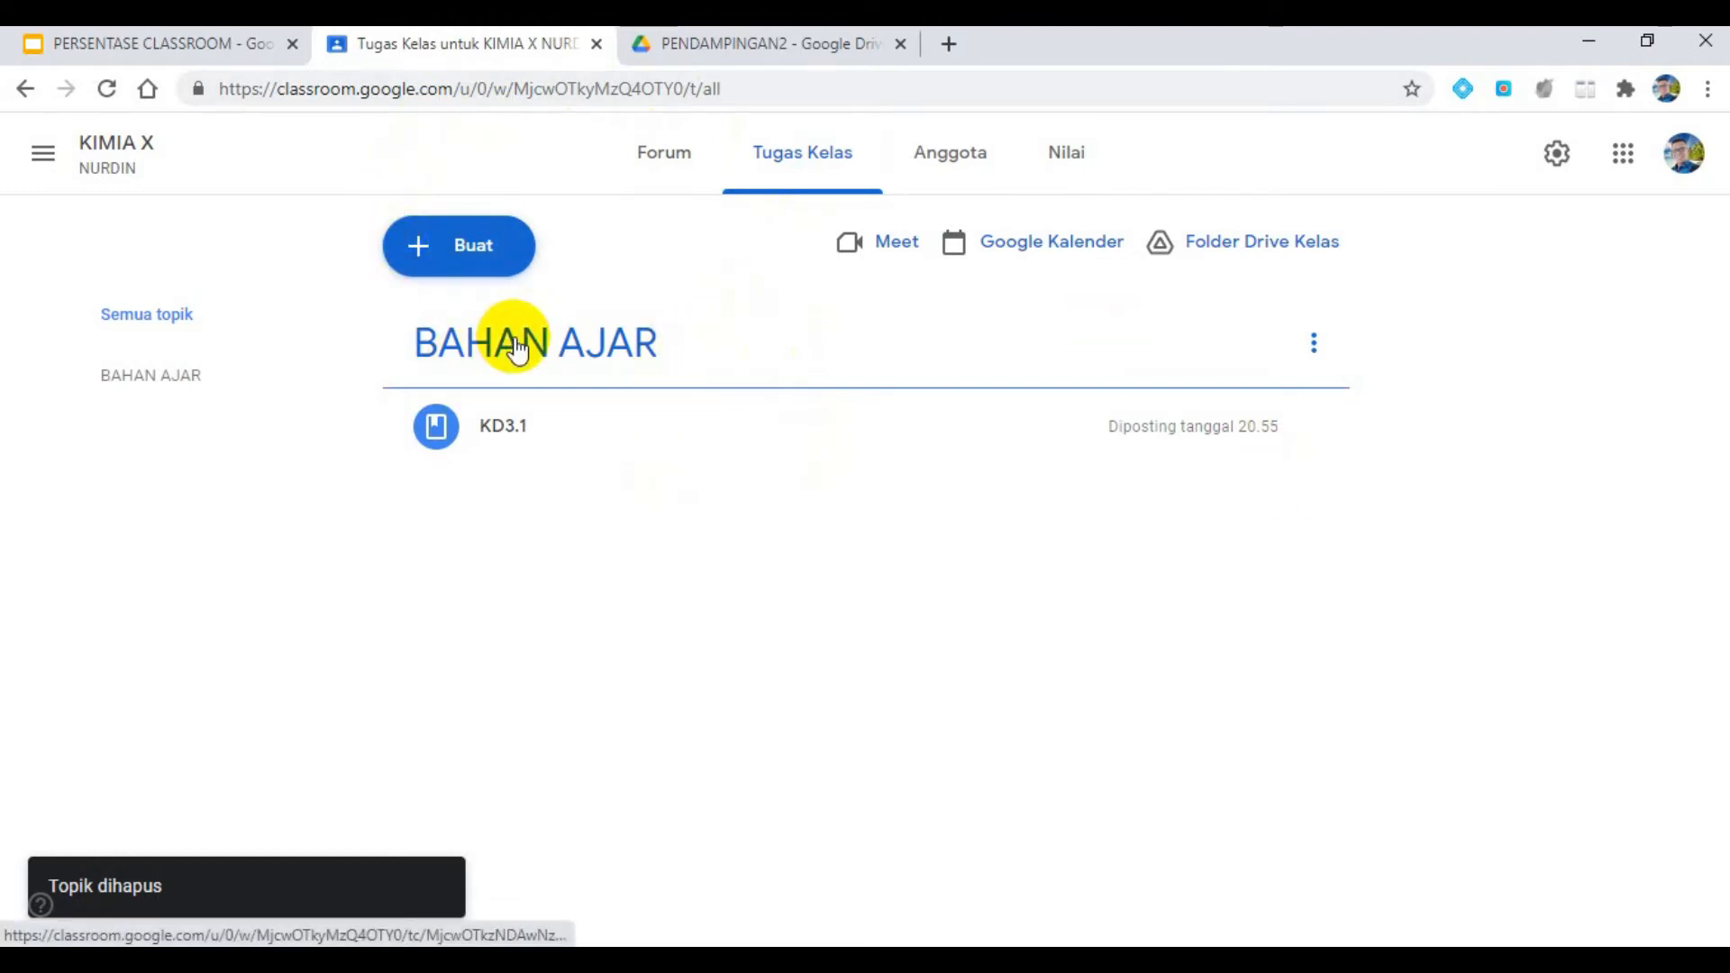
- Create a new topic named TUGAS on the Tugas Kelas page
{"action": "left_click", "coordinate": [484, 261]}
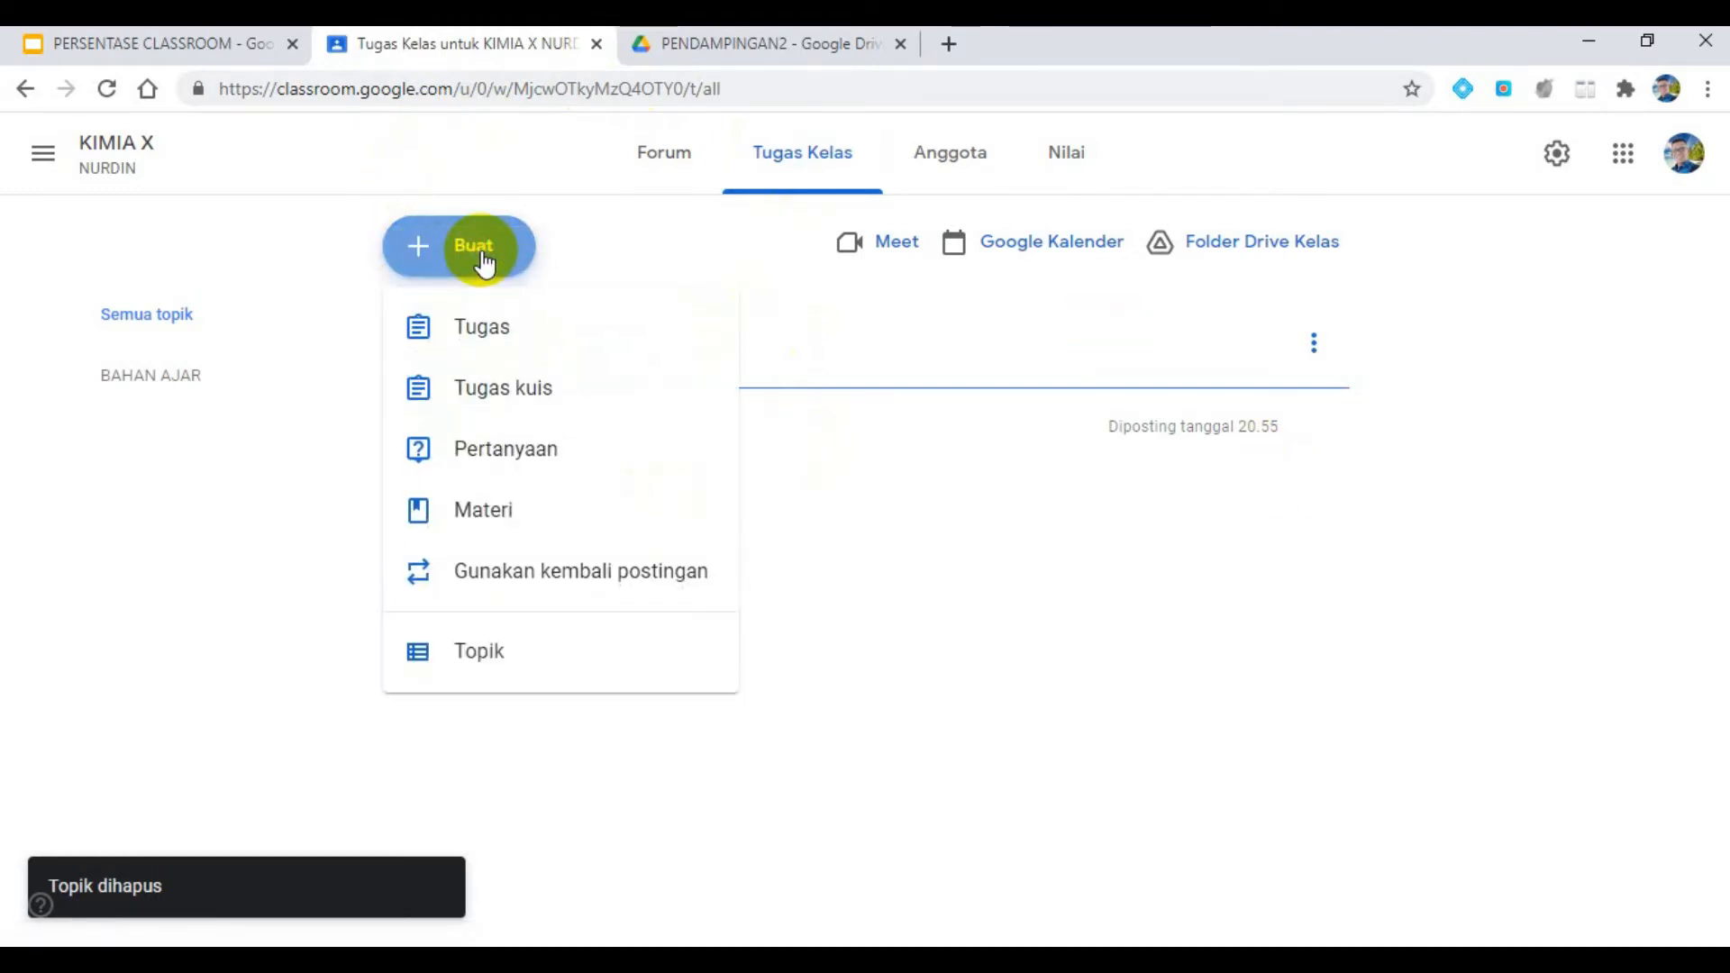
{"action": "left_click", "coordinate": [490, 651]}
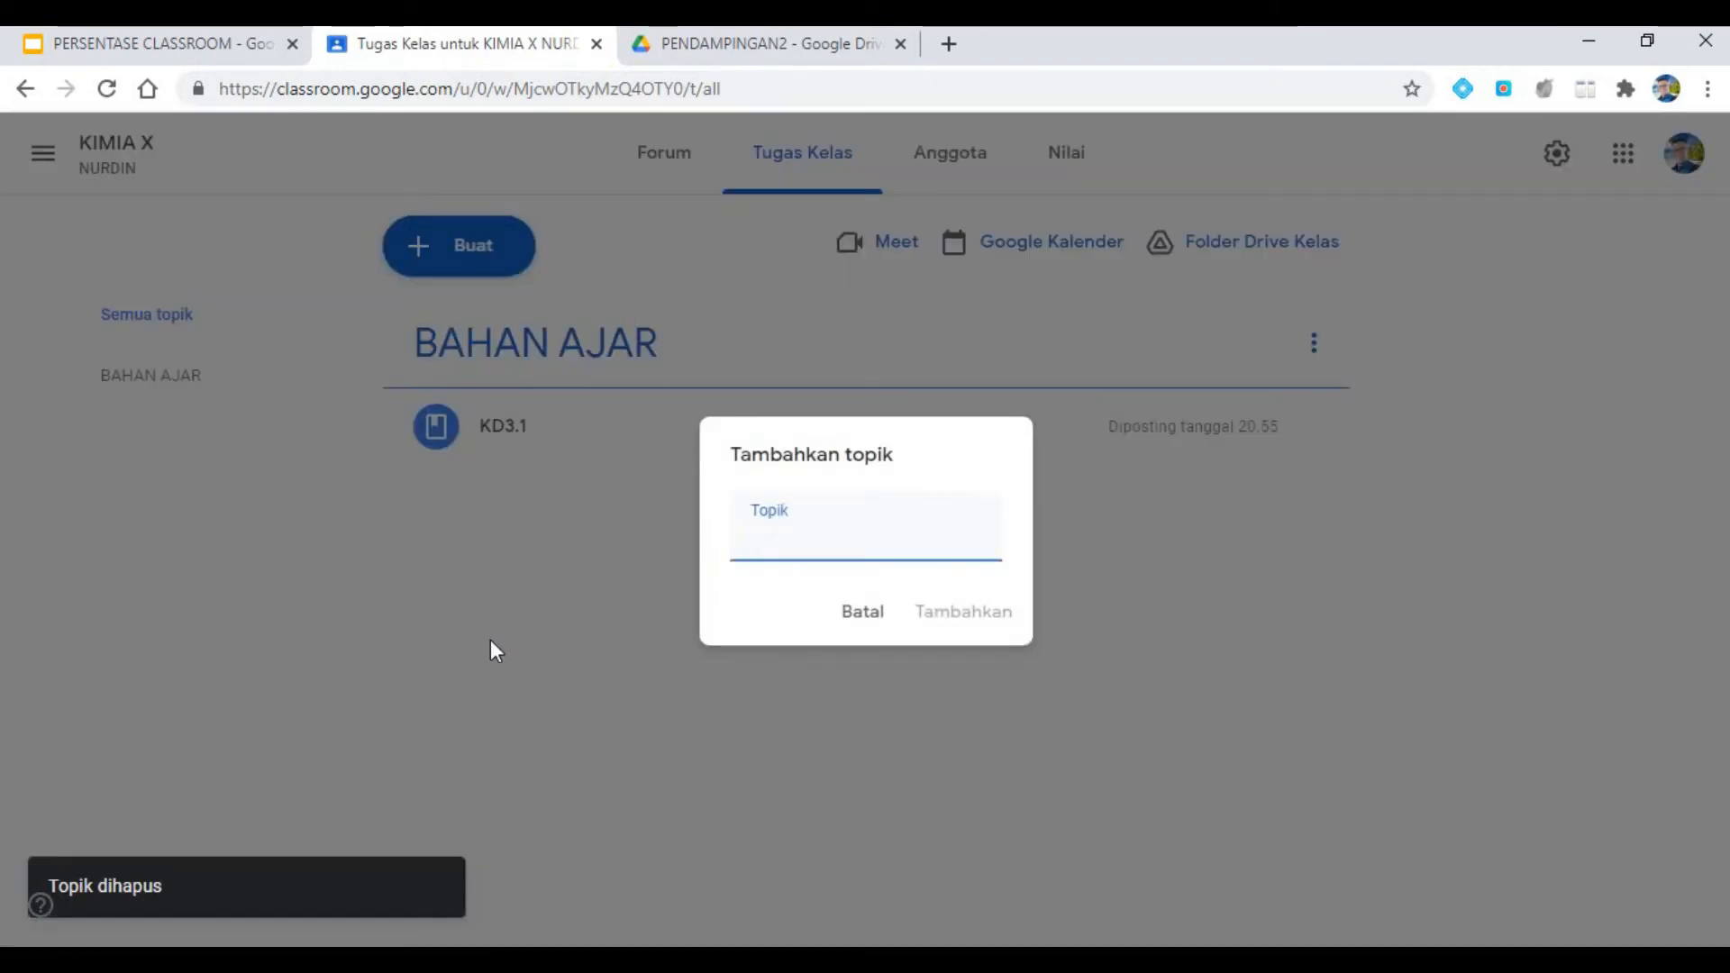
{"action": "type", "text": "TUGAS"}
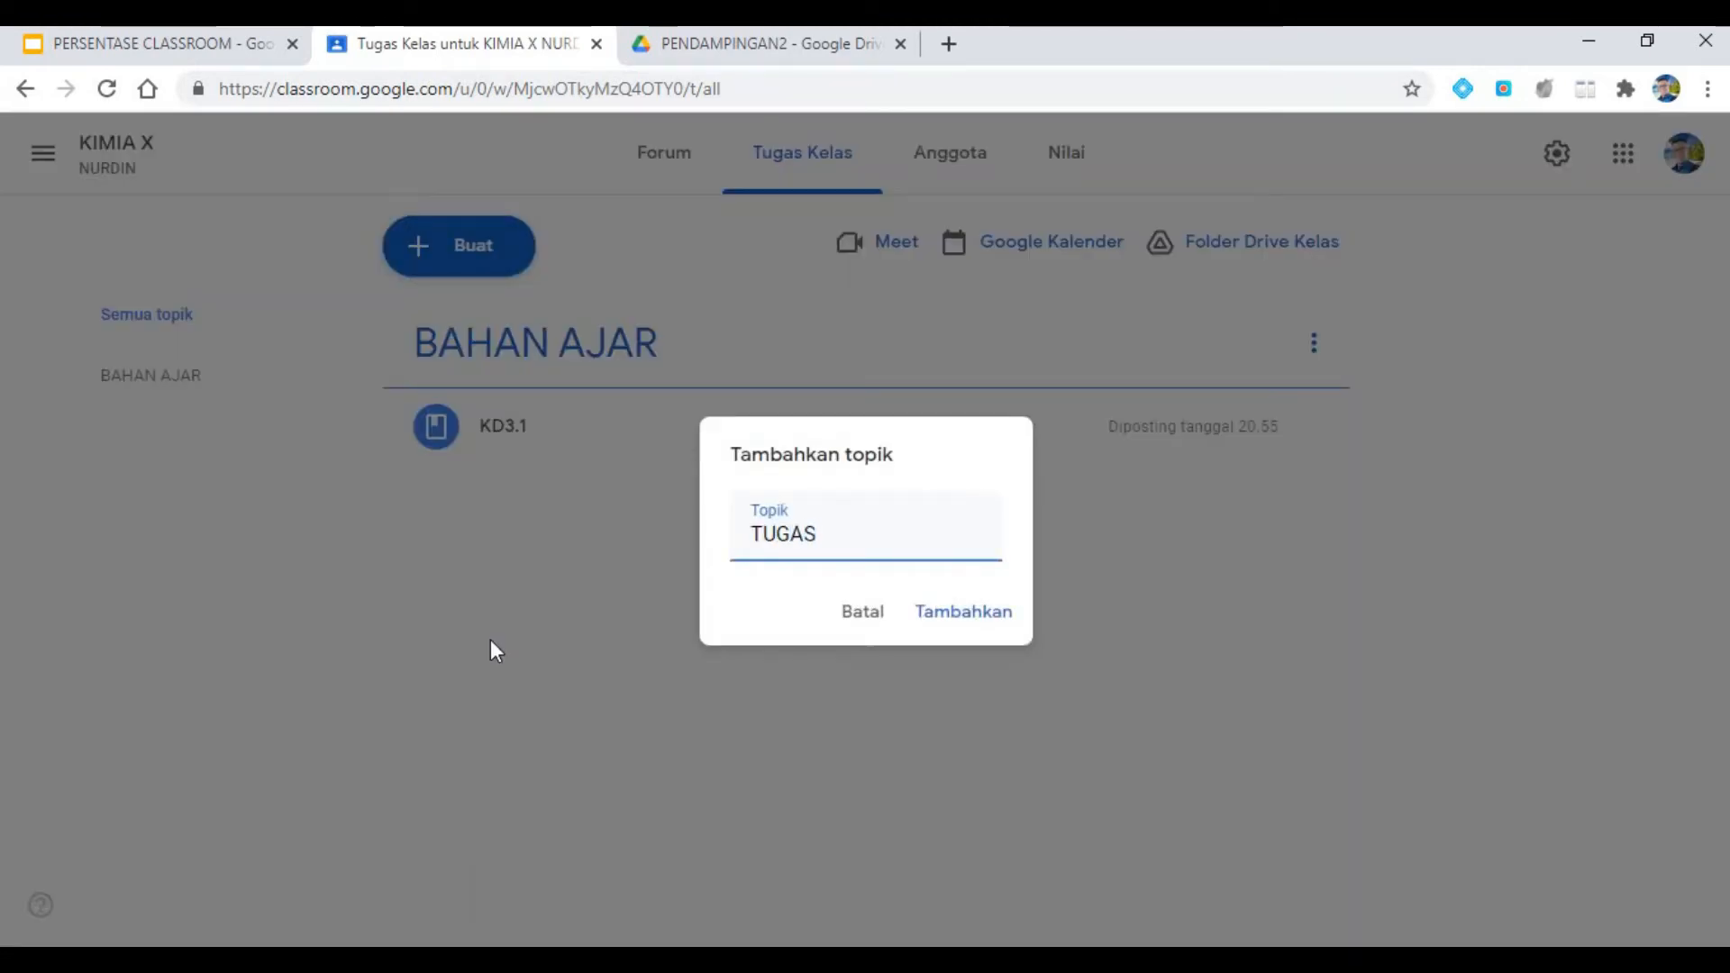
{"action": "left_click", "coordinate": [935, 608]}
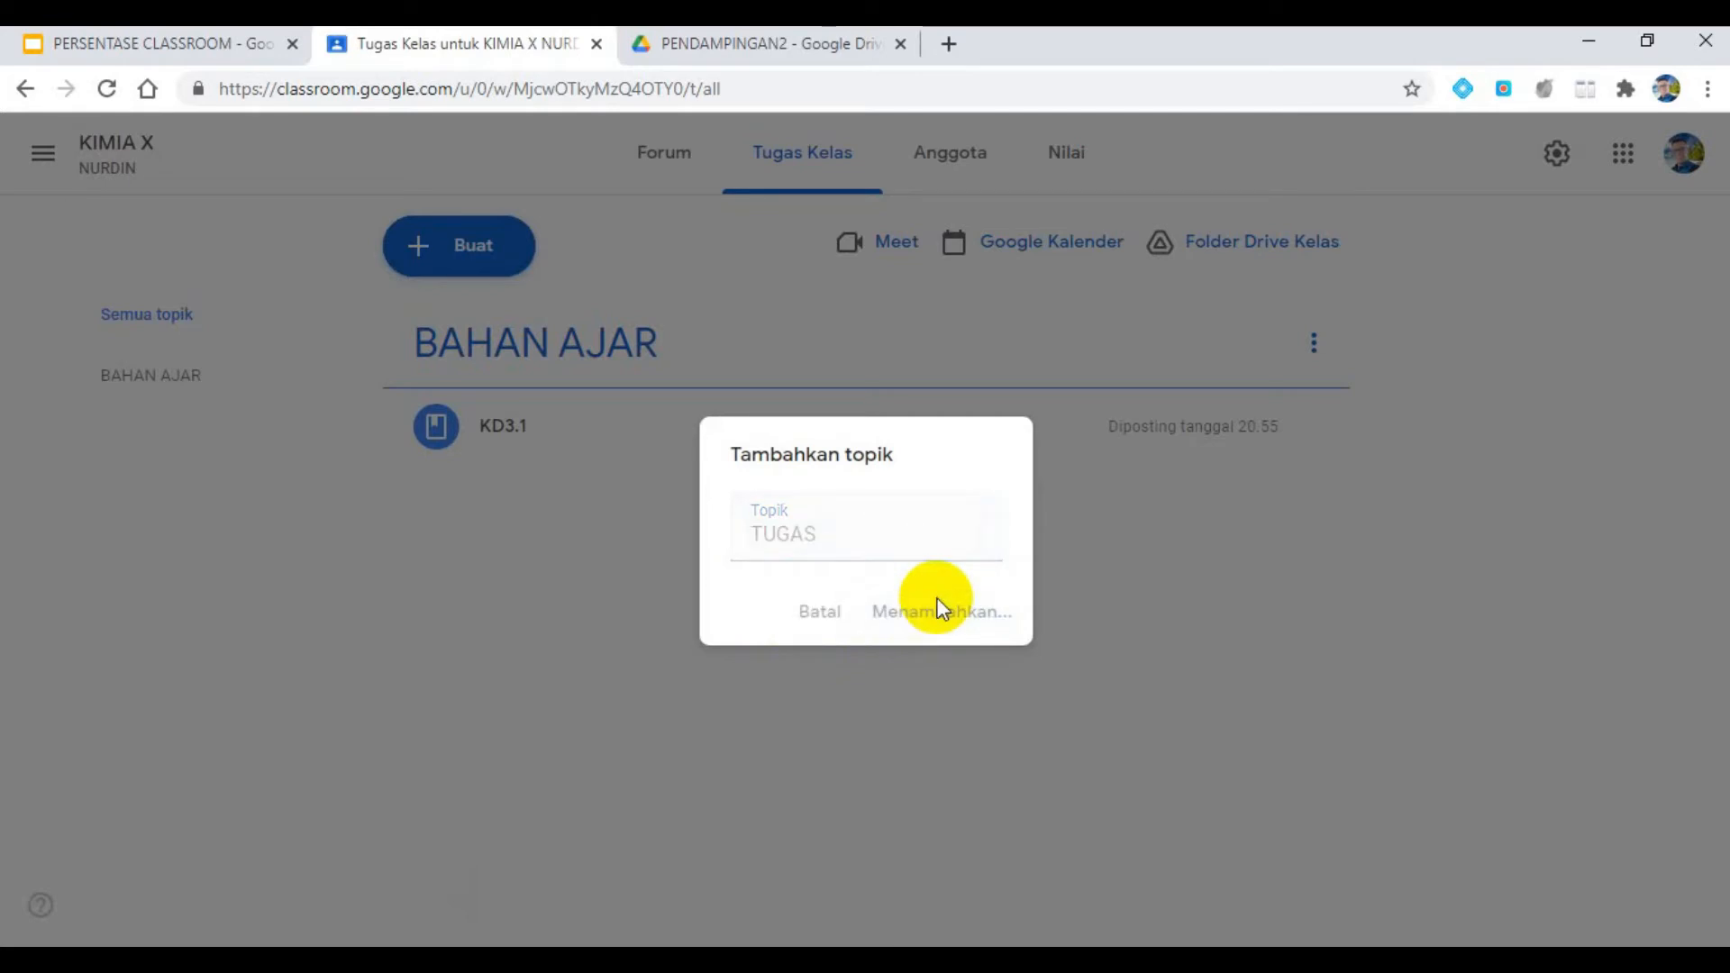
{"action": "left_click", "coordinate": [955, 761]}
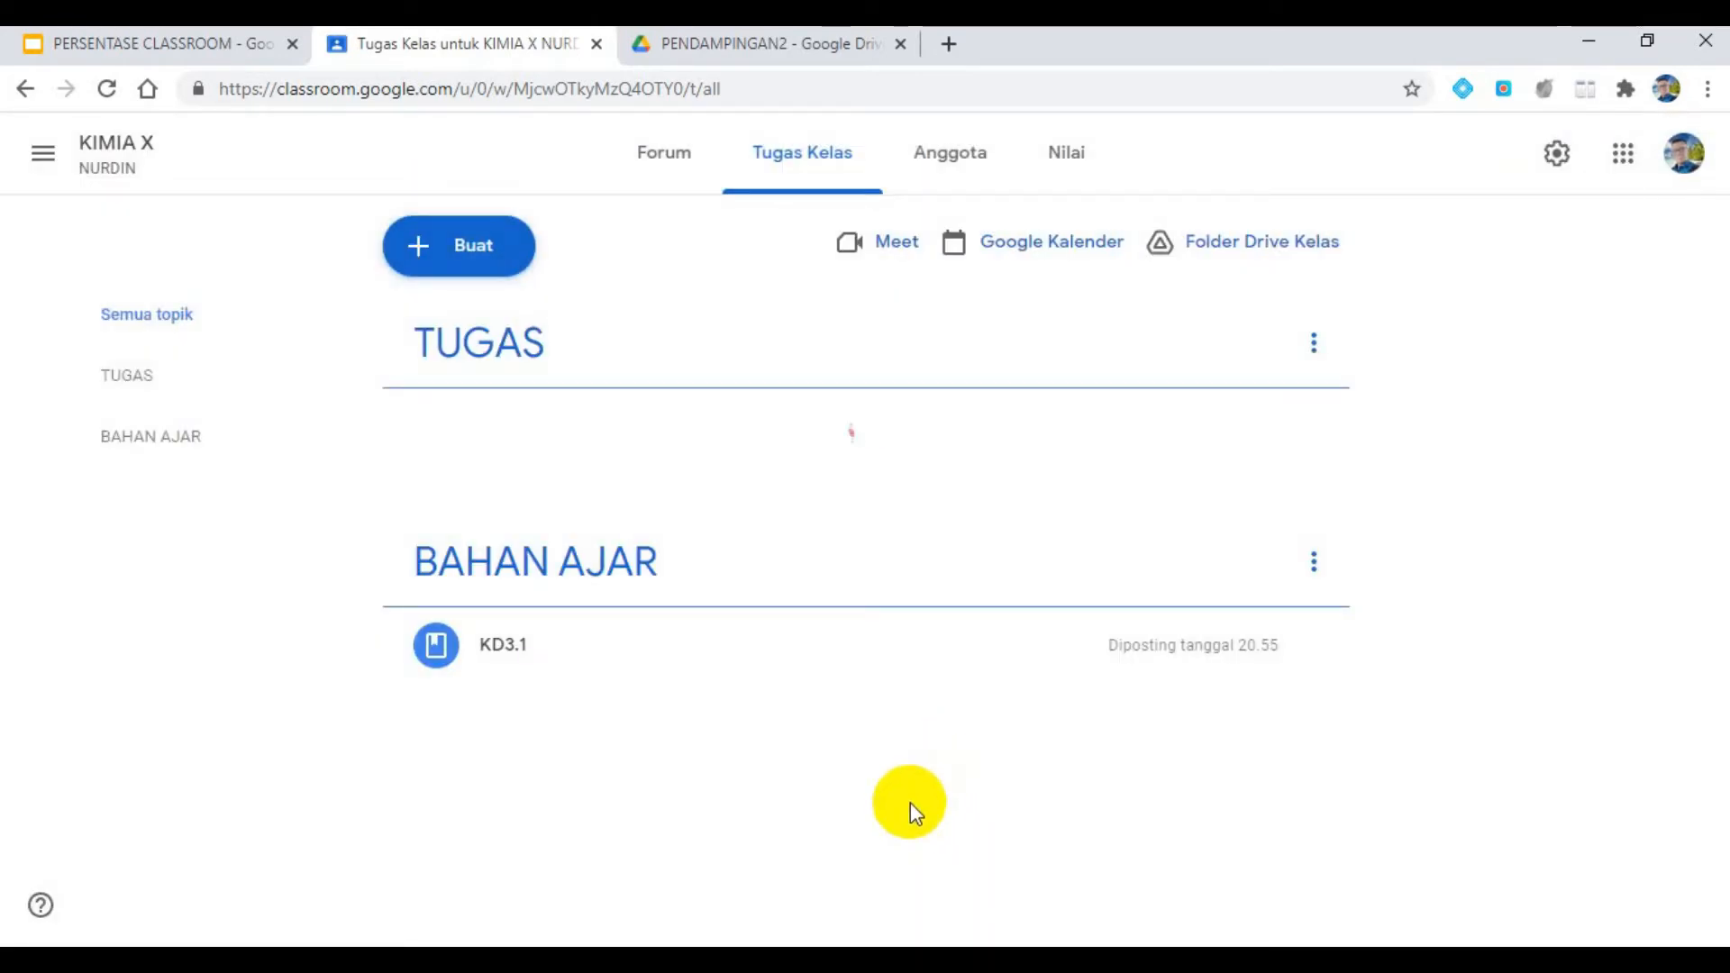
- Recheck the presentation's assignment requirements, and start a new assignment in Classroom titled TUGAS KD 3.1
{"action": "left_click", "coordinate": [105, 36]}
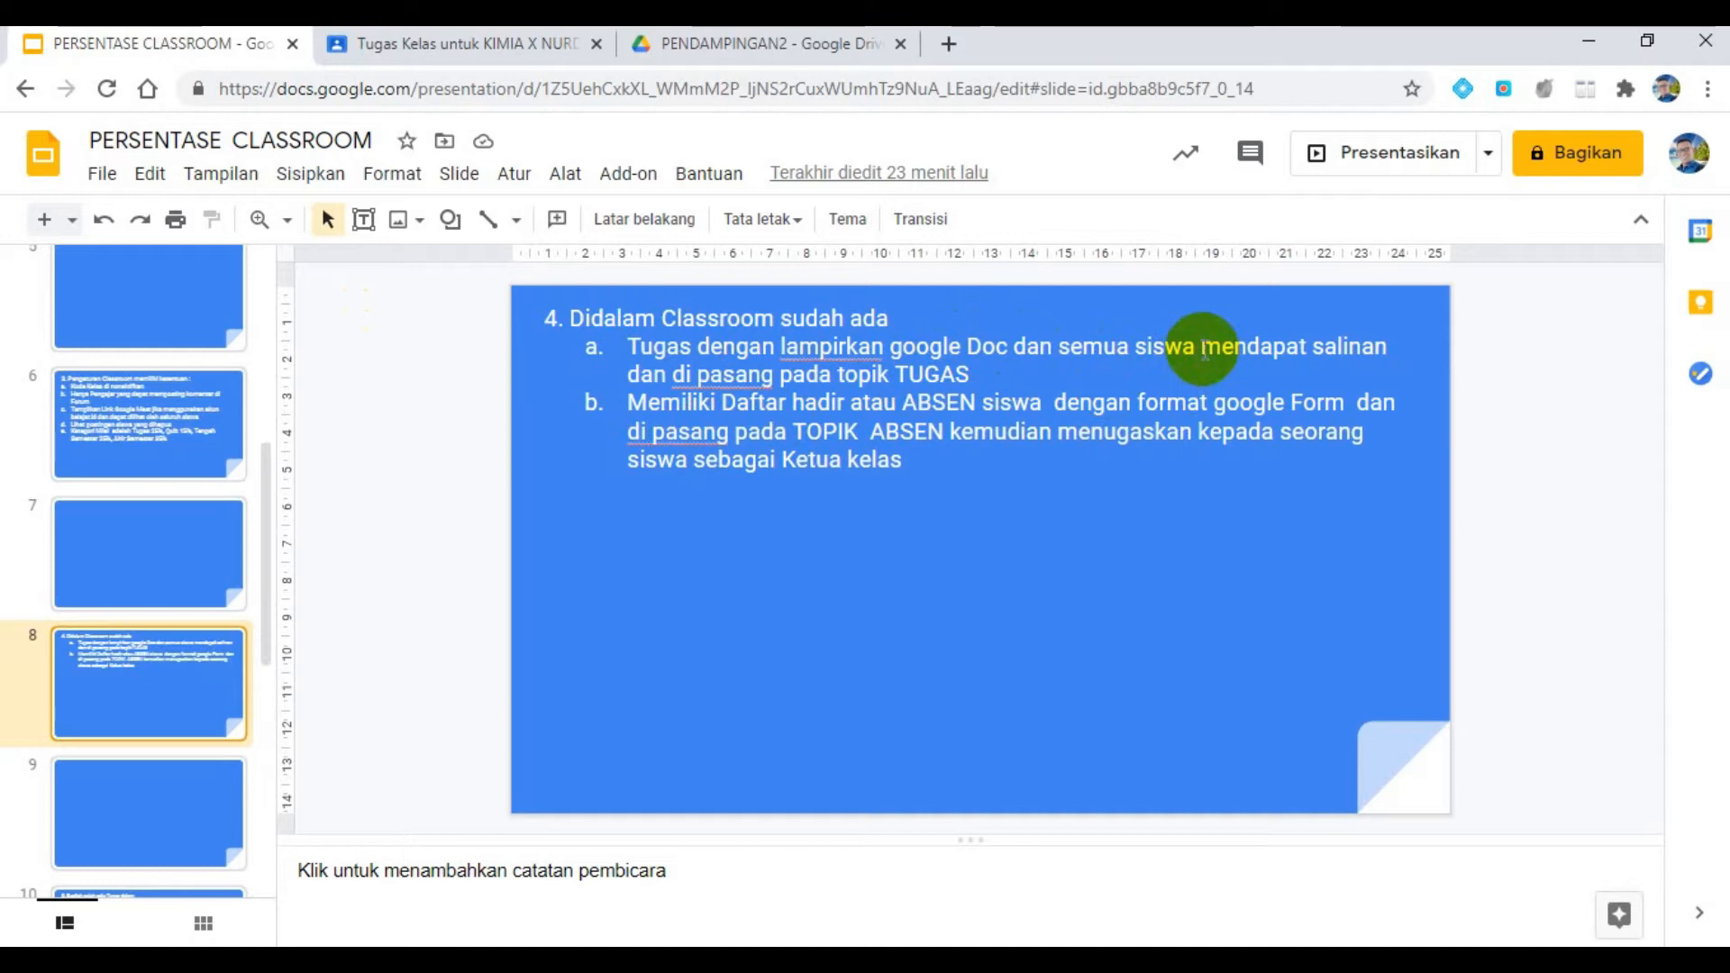
{"action": "left_click", "coordinate": [441, 50]}
{"action": "left_click", "coordinate": [466, 252]}
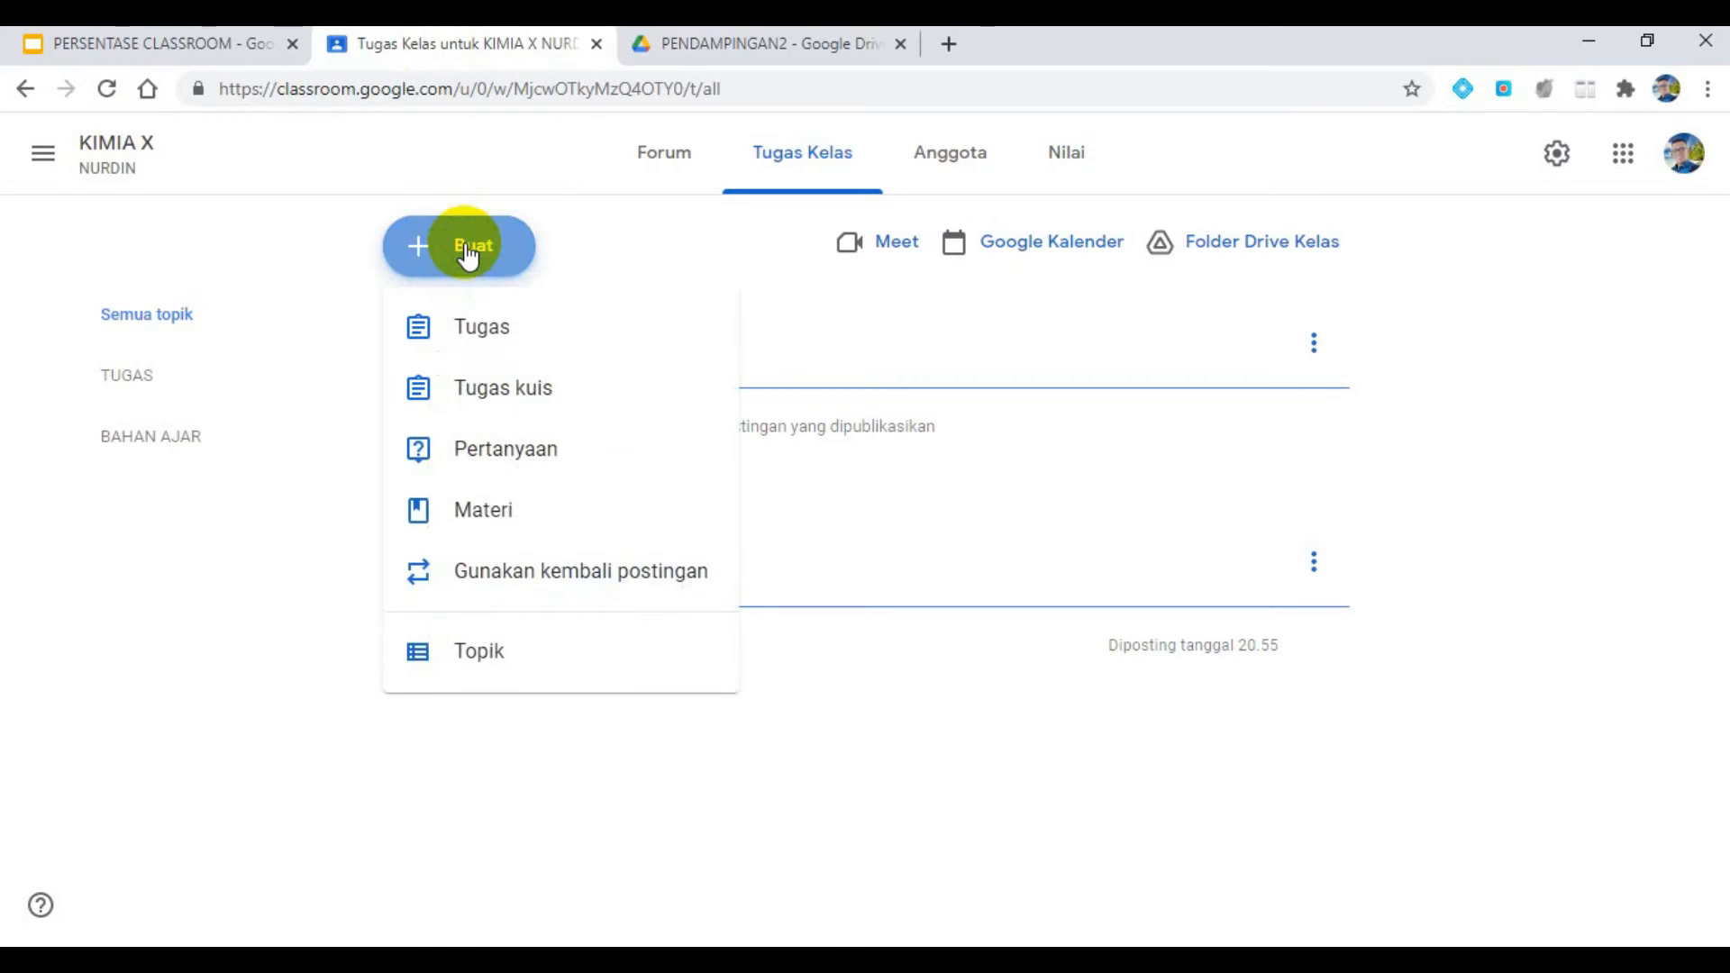
{"action": "left_click", "coordinate": [457, 326]}
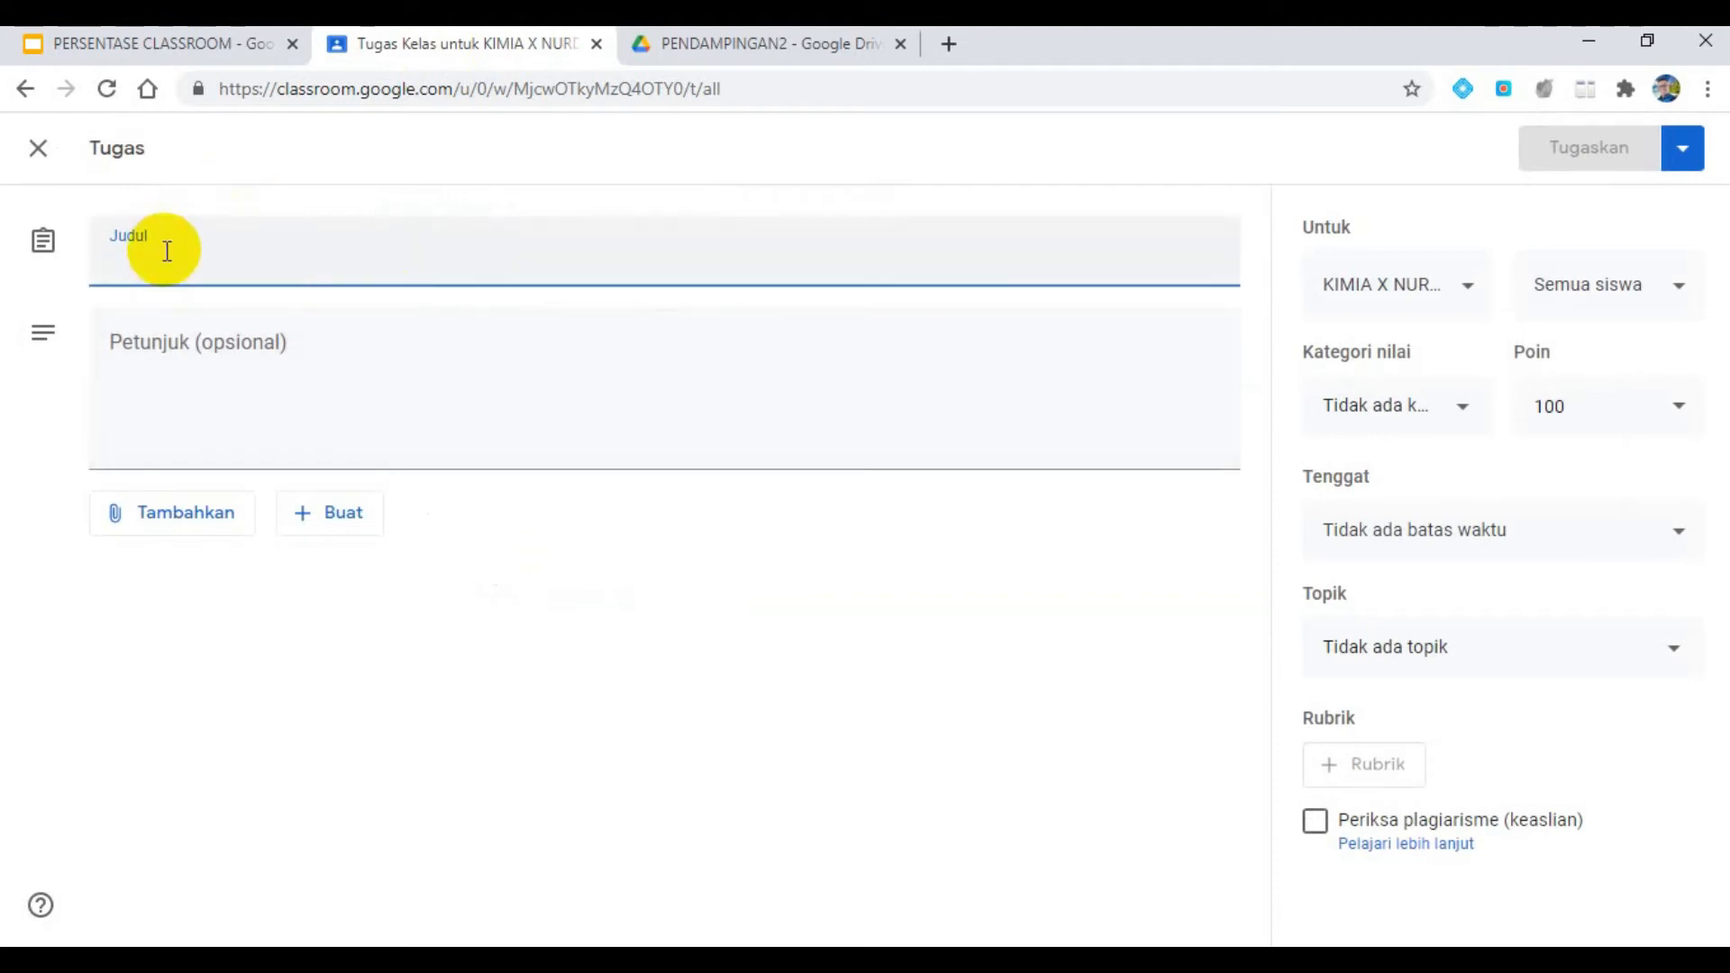
{"action": "type", "text": "TUGAS KD 3.1"}
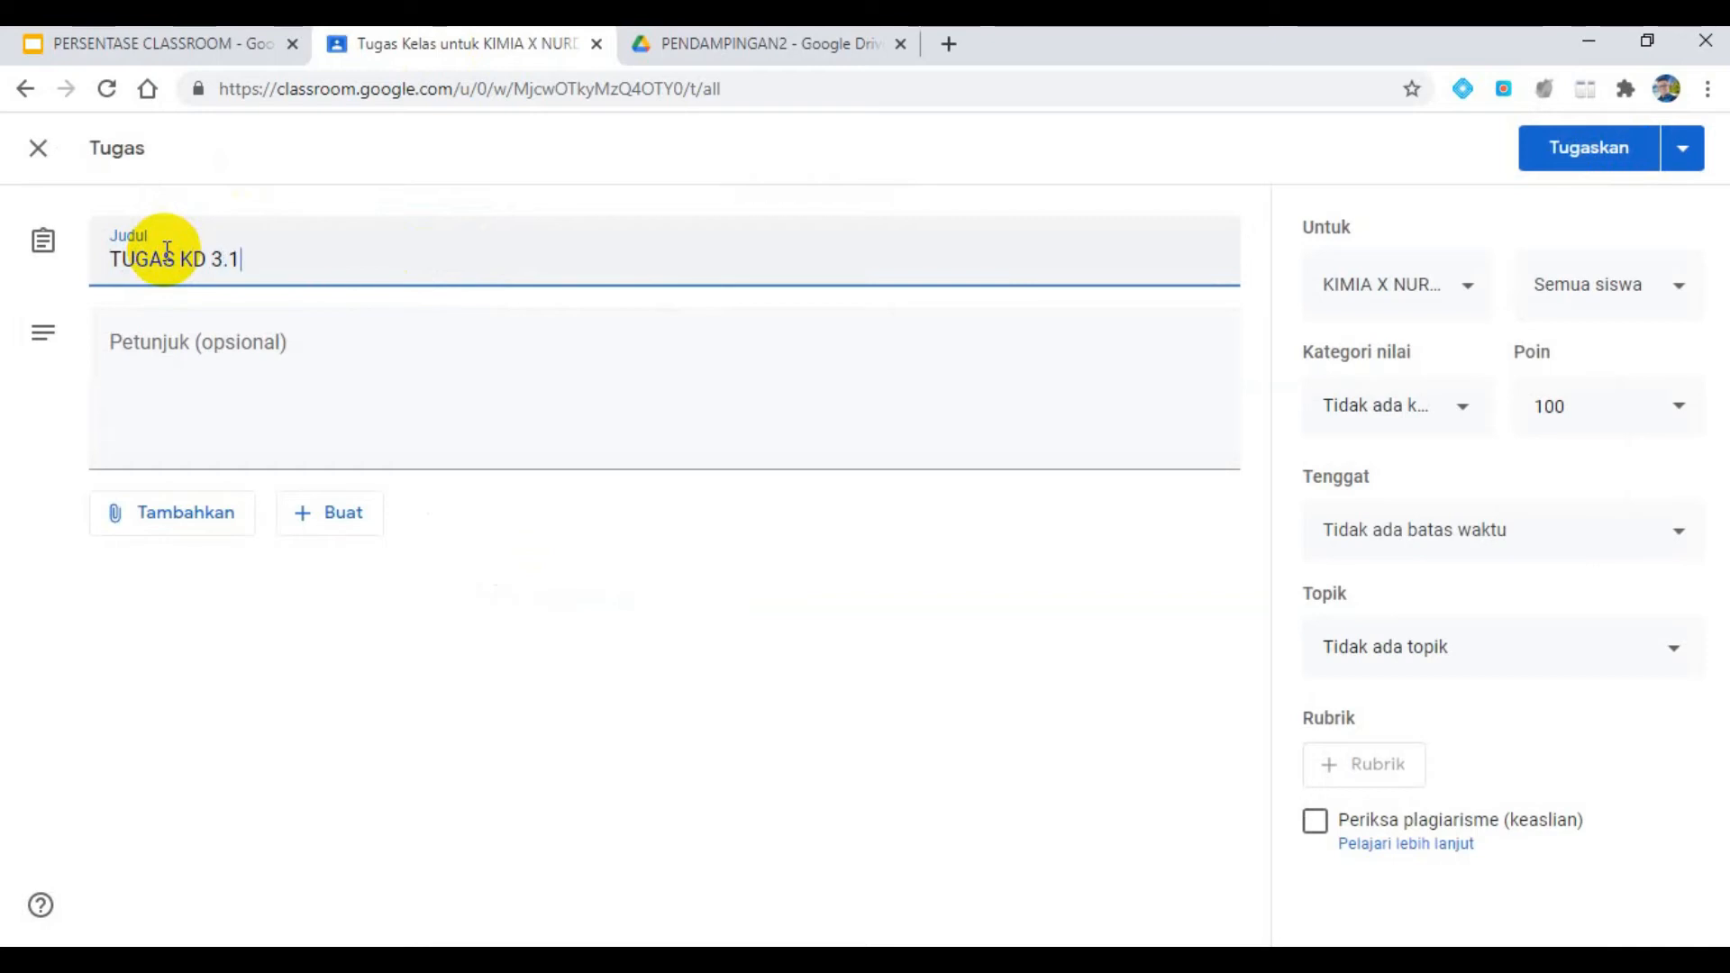
- Enter "sesuaikan dengan tugas KD 3.1" as the assignment's instructions
{"action": "left_click", "coordinate": [136, 357]}
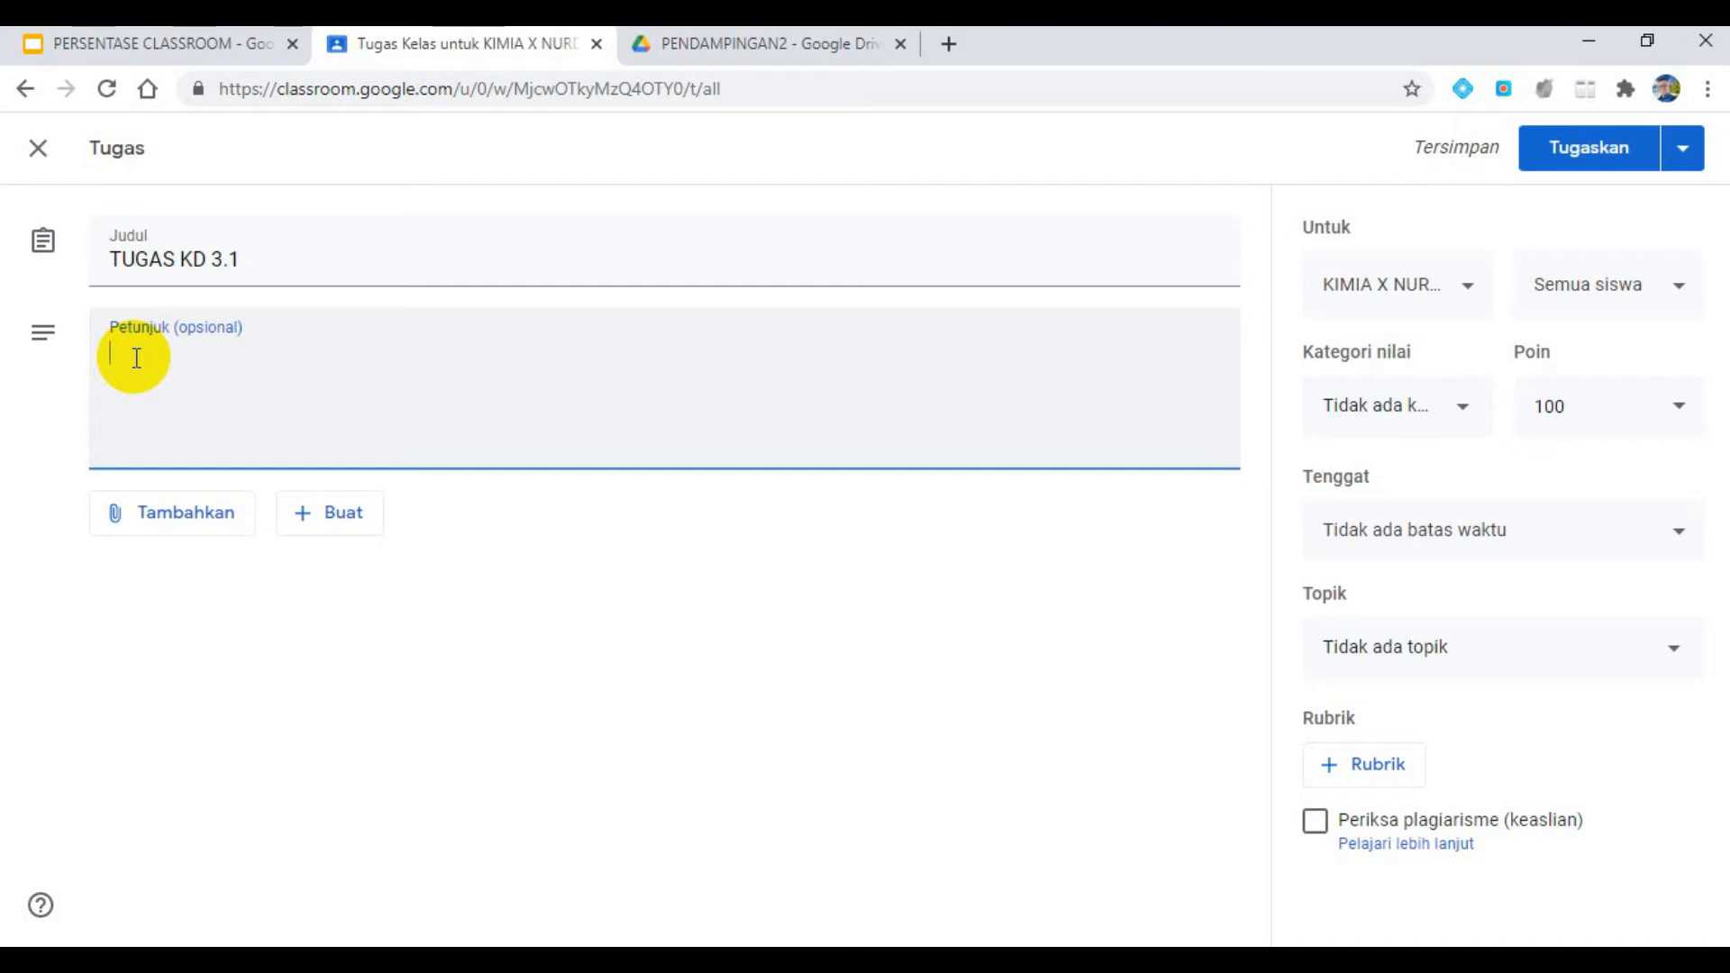
{"action": "type", "text": "sesuaikan dengan tugas KD 3.1"}
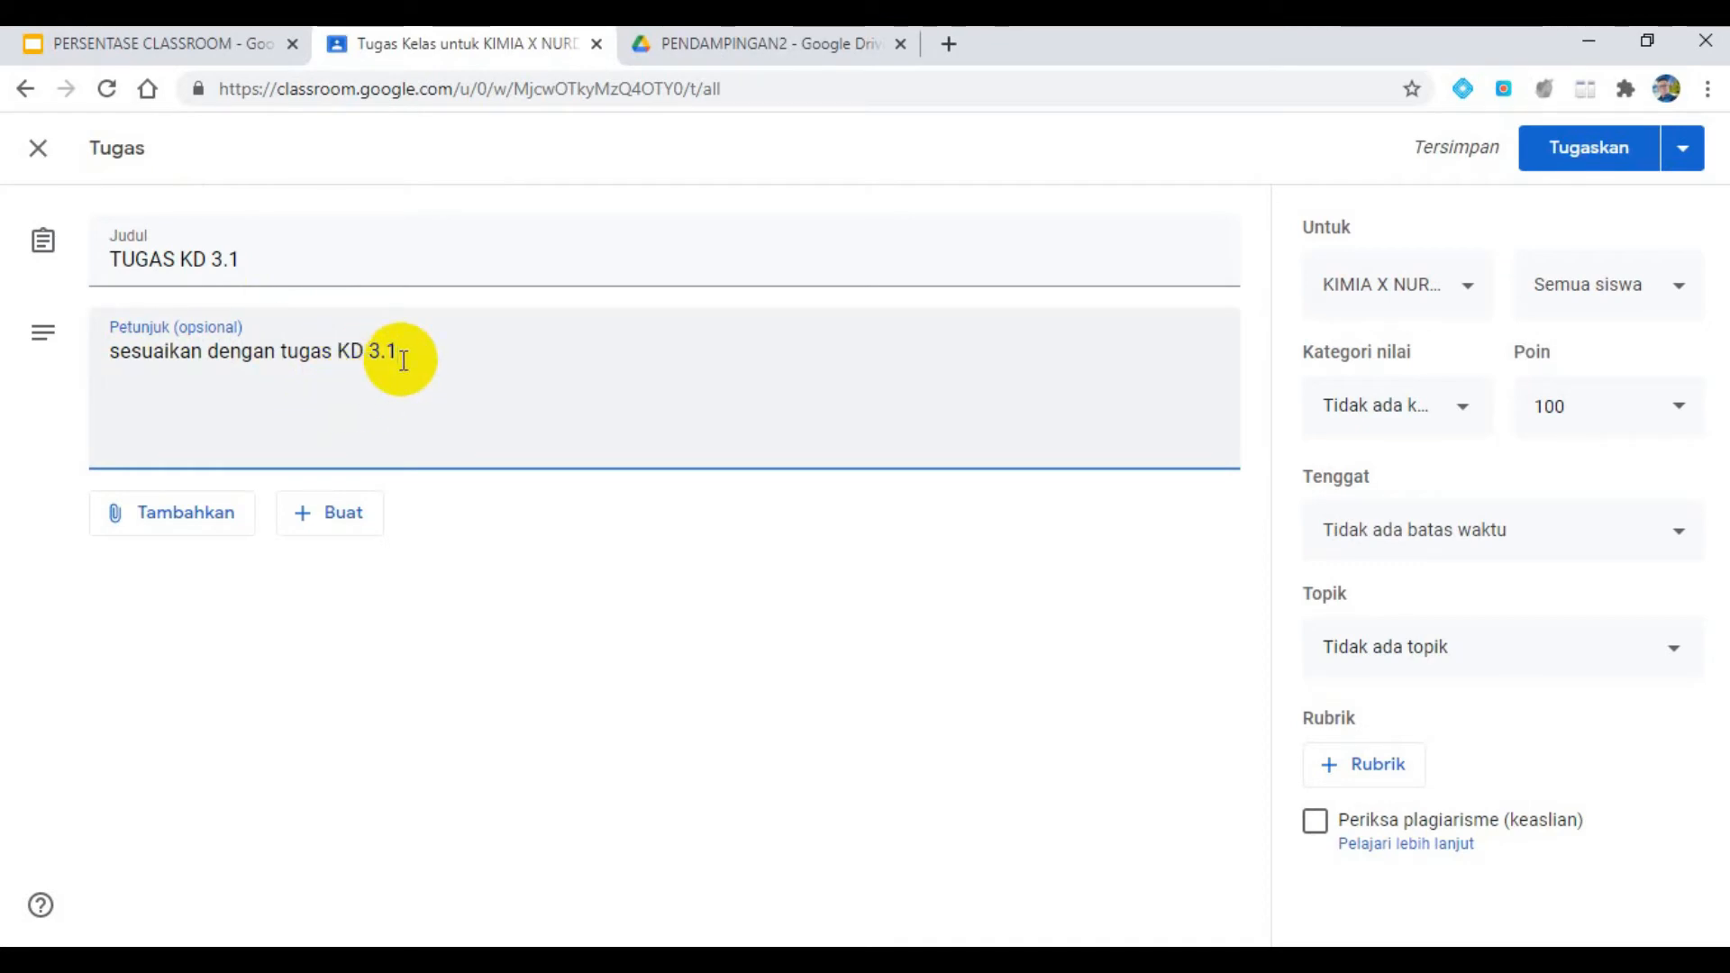
- Create a new Google Docs document as the assignment's attachment and name it MAKANAN KHAS
{"action": "left_click", "coordinate": [315, 518]}
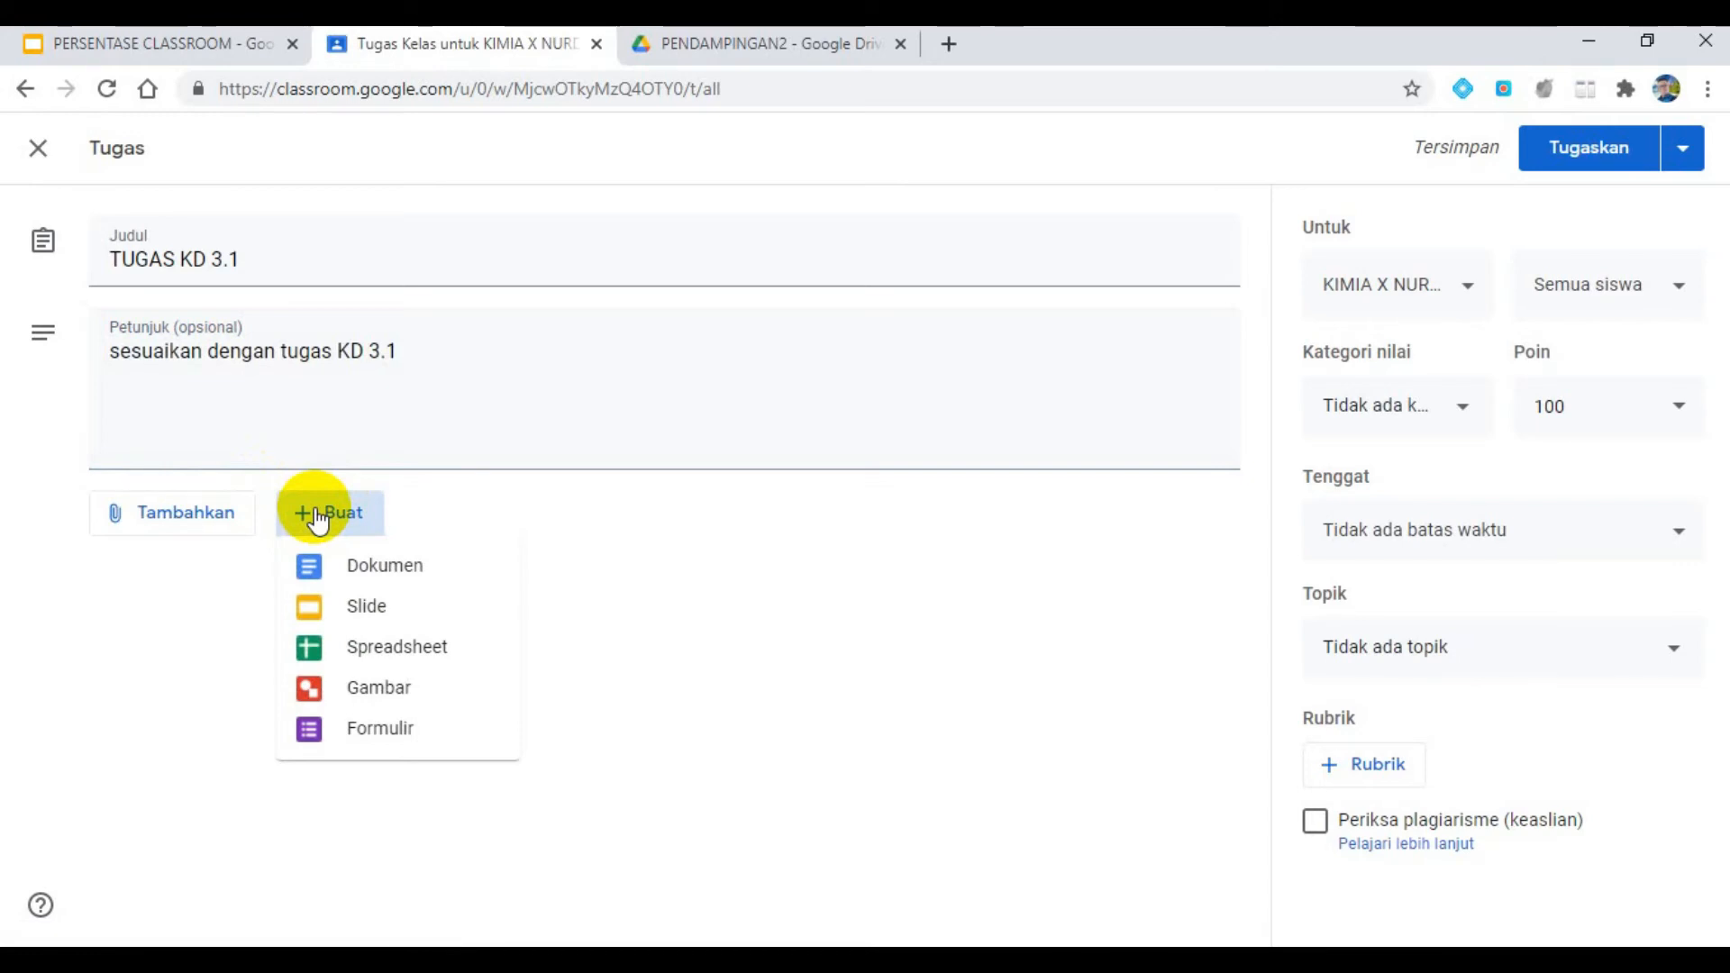
{"action": "left_click", "coordinate": [355, 567]}
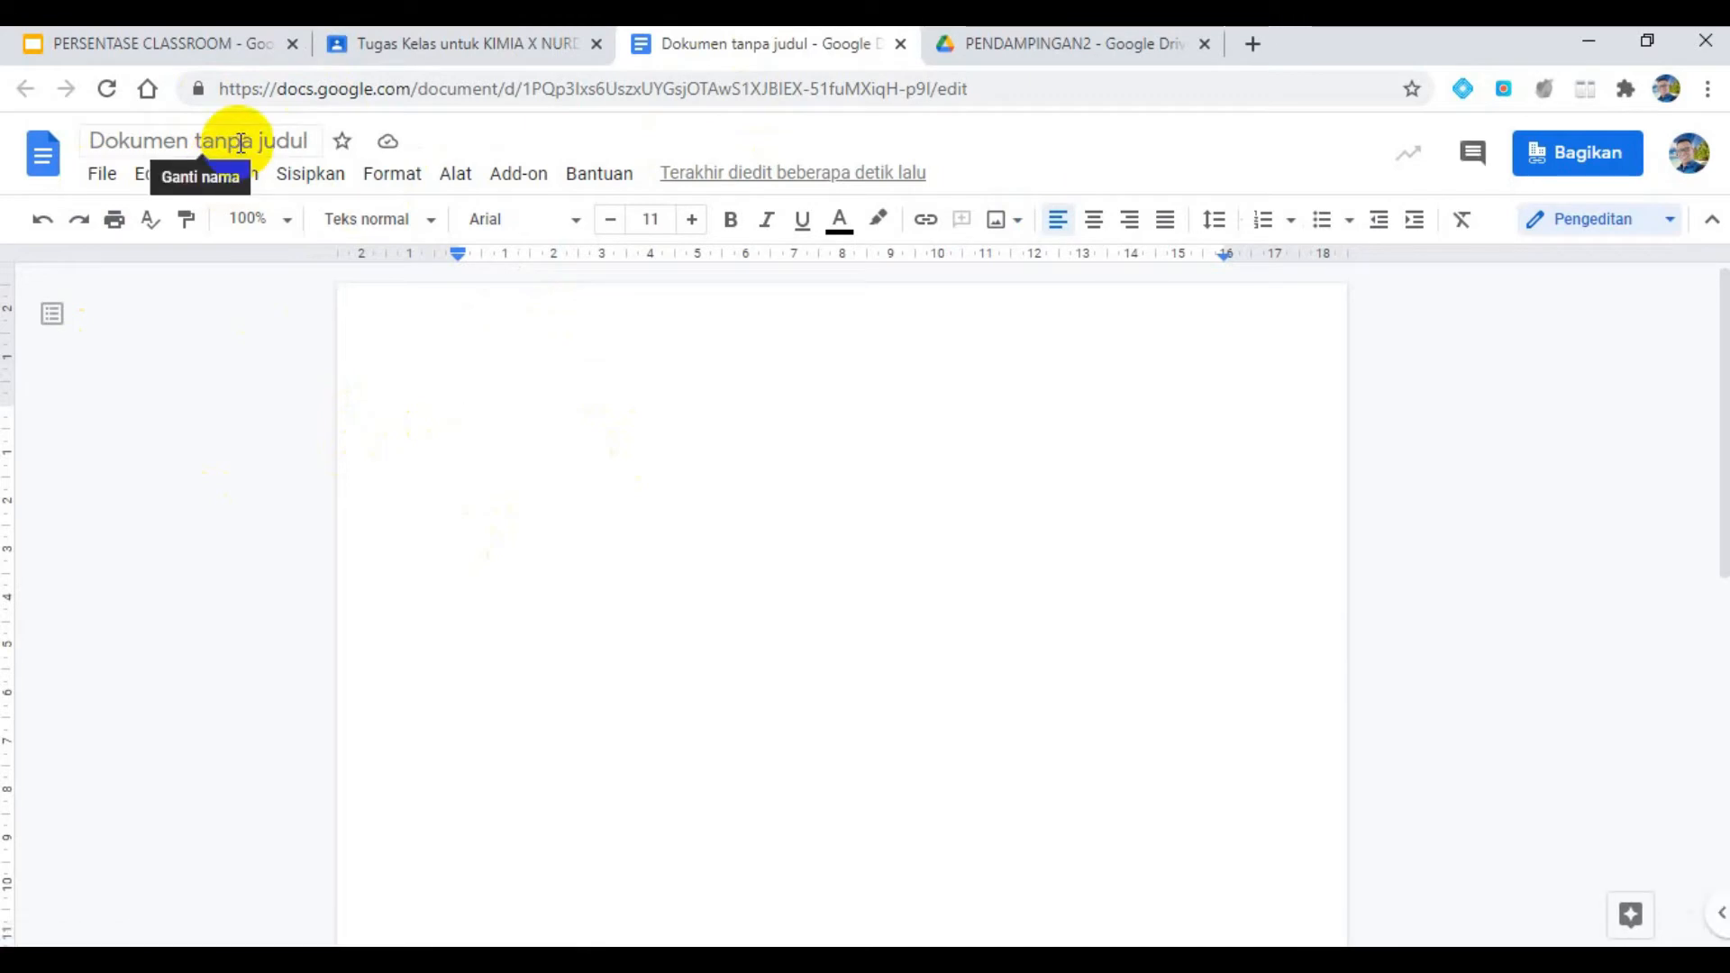
{"action": "left_click", "coordinate": [240, 141]}
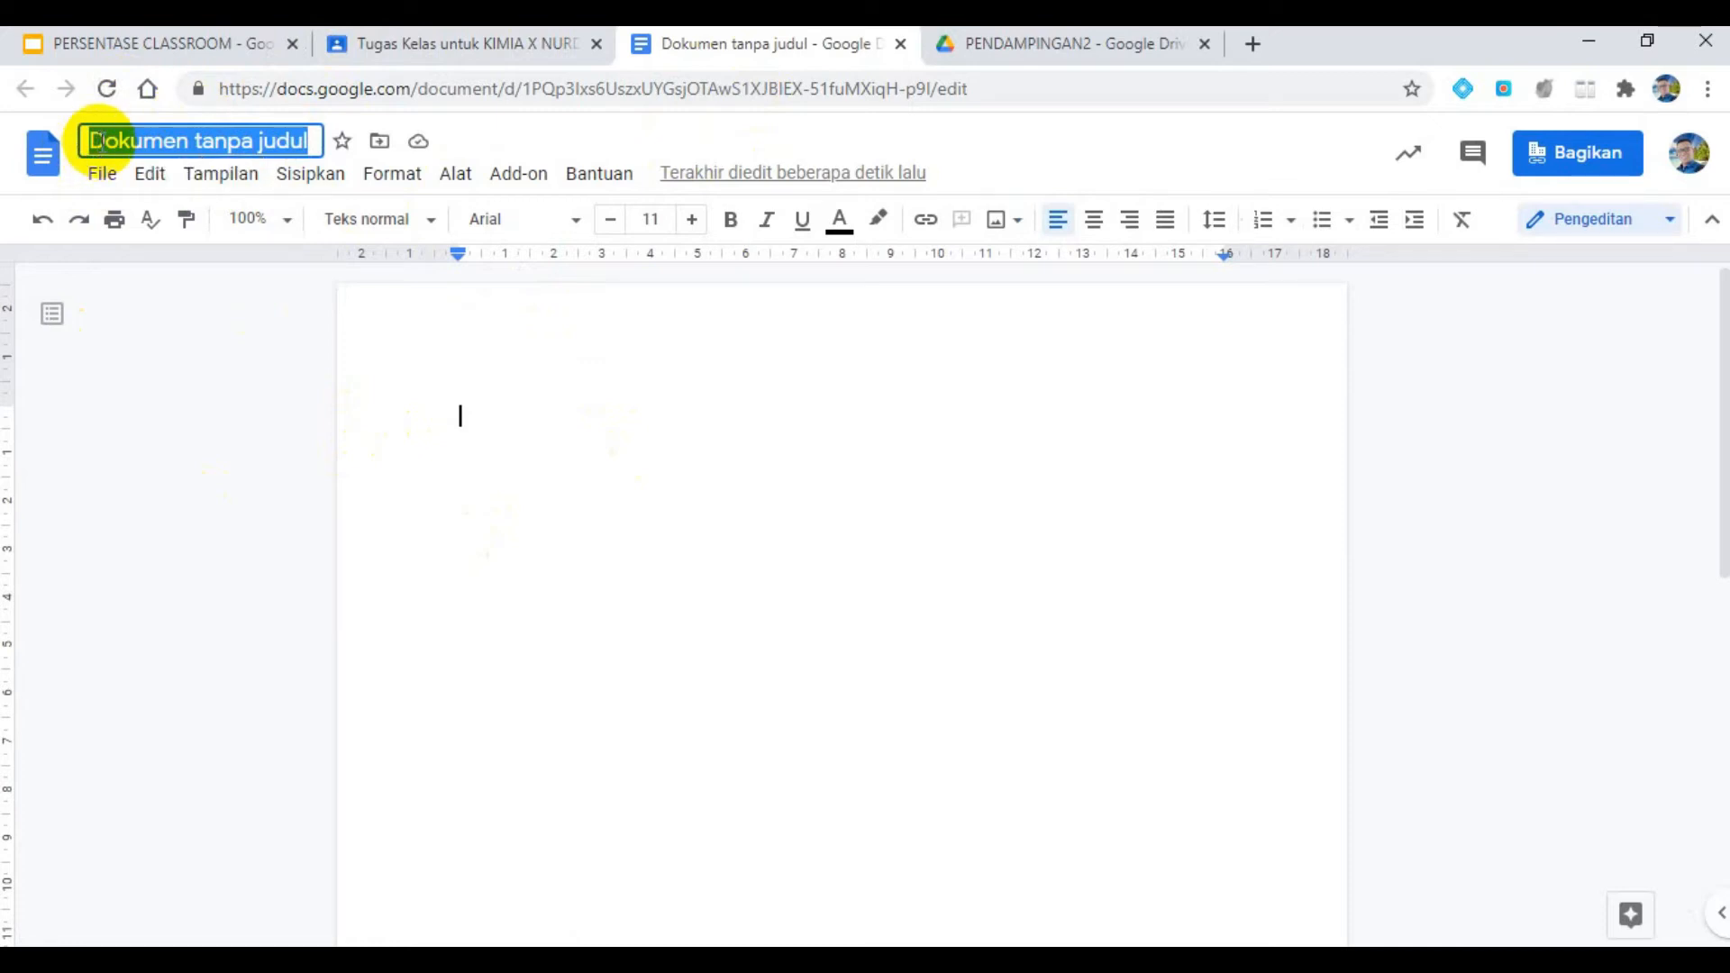
{"action": "key", "text": "BackSpace"}
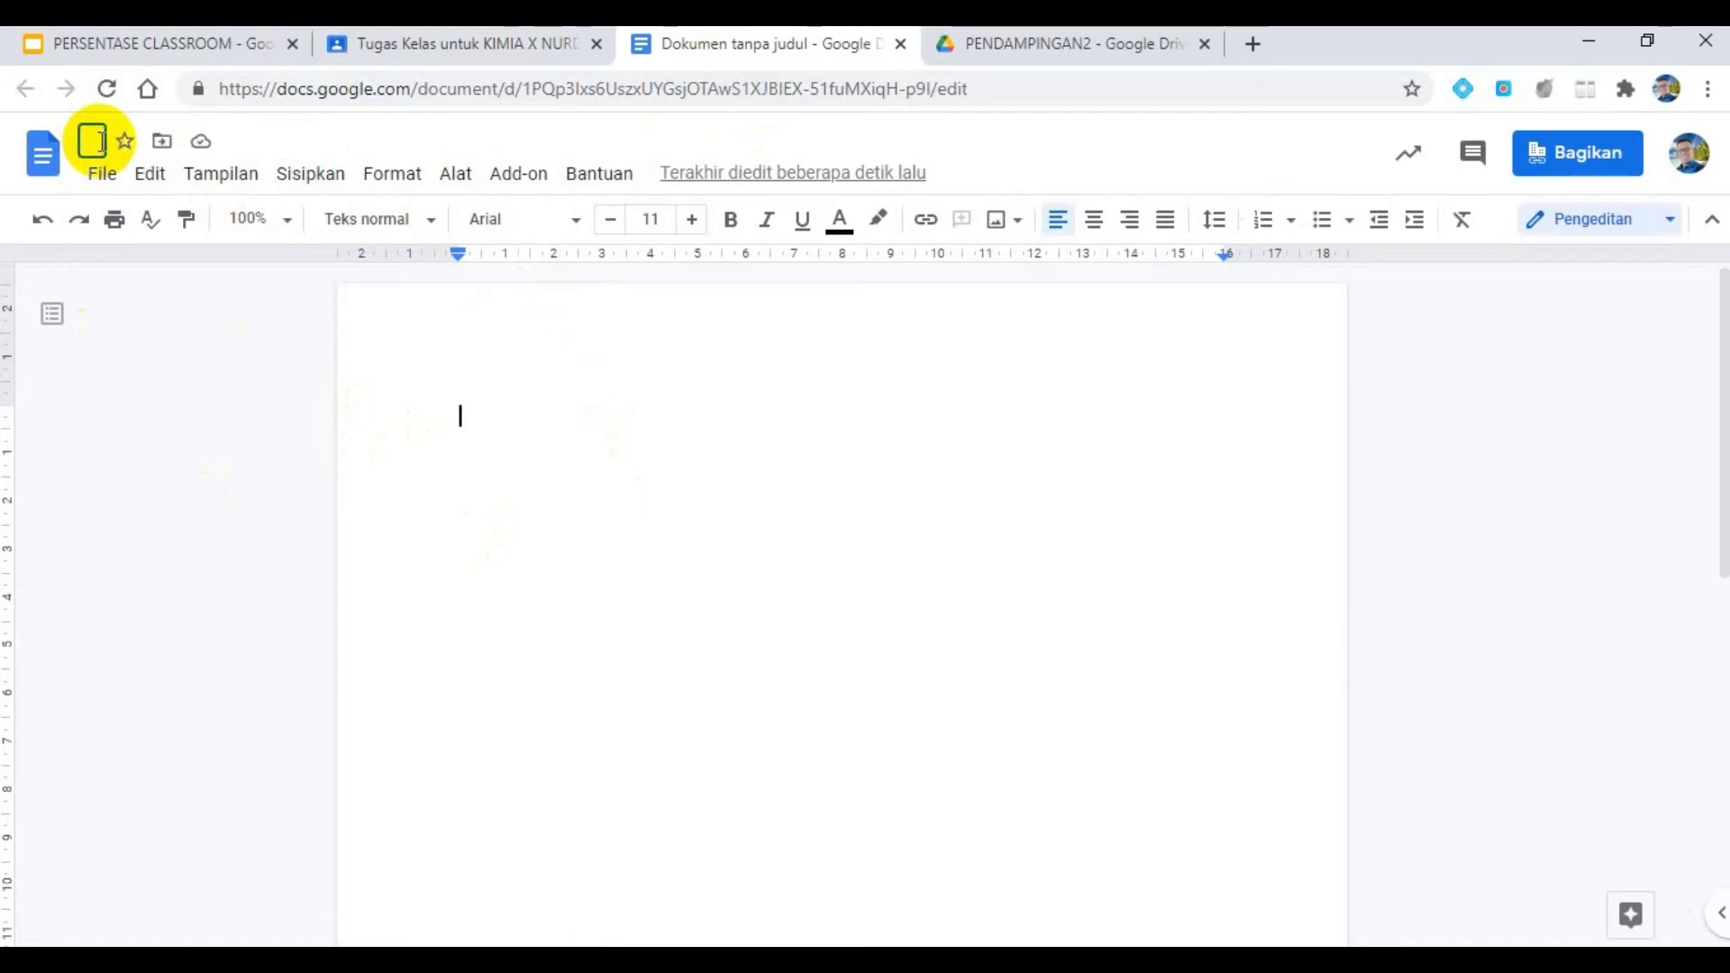
{"action": "type", "text": "MAKANA"}
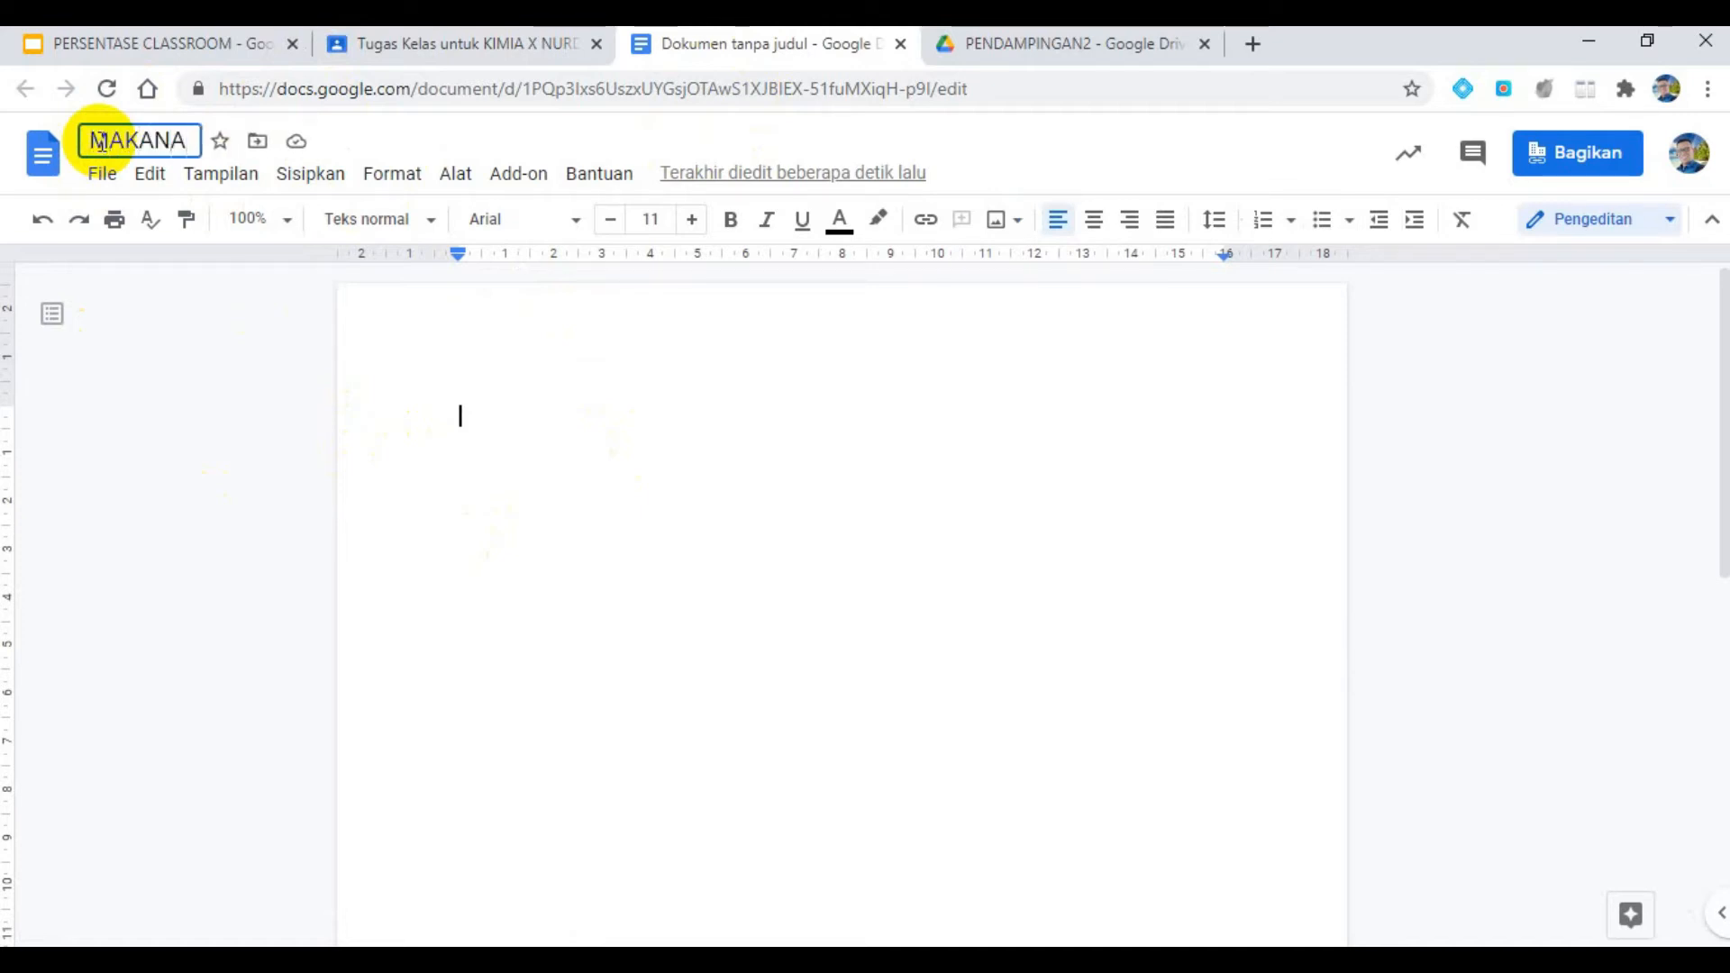
{"action": "type", "text": "N KHAS"}
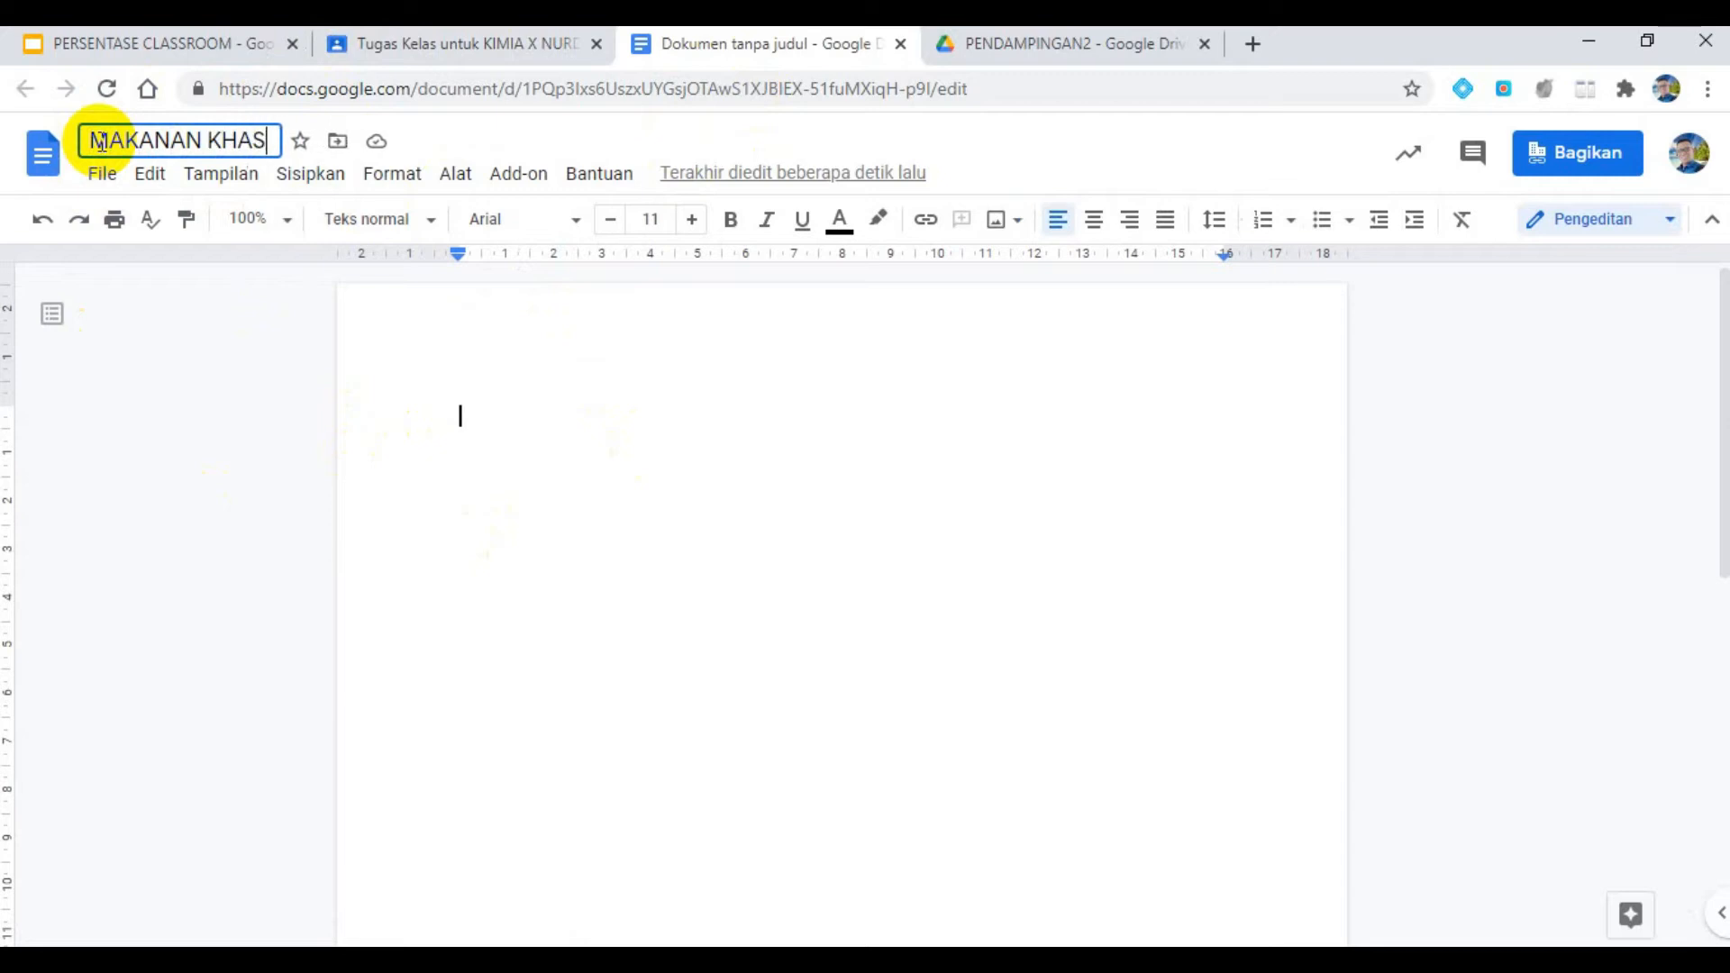
- Write the student identity lines NAMA SISWA, KELAS, NIS and TGL in the document, leaving an empty line below them
{"action": "left_click", "coordinate": [718, 409]}
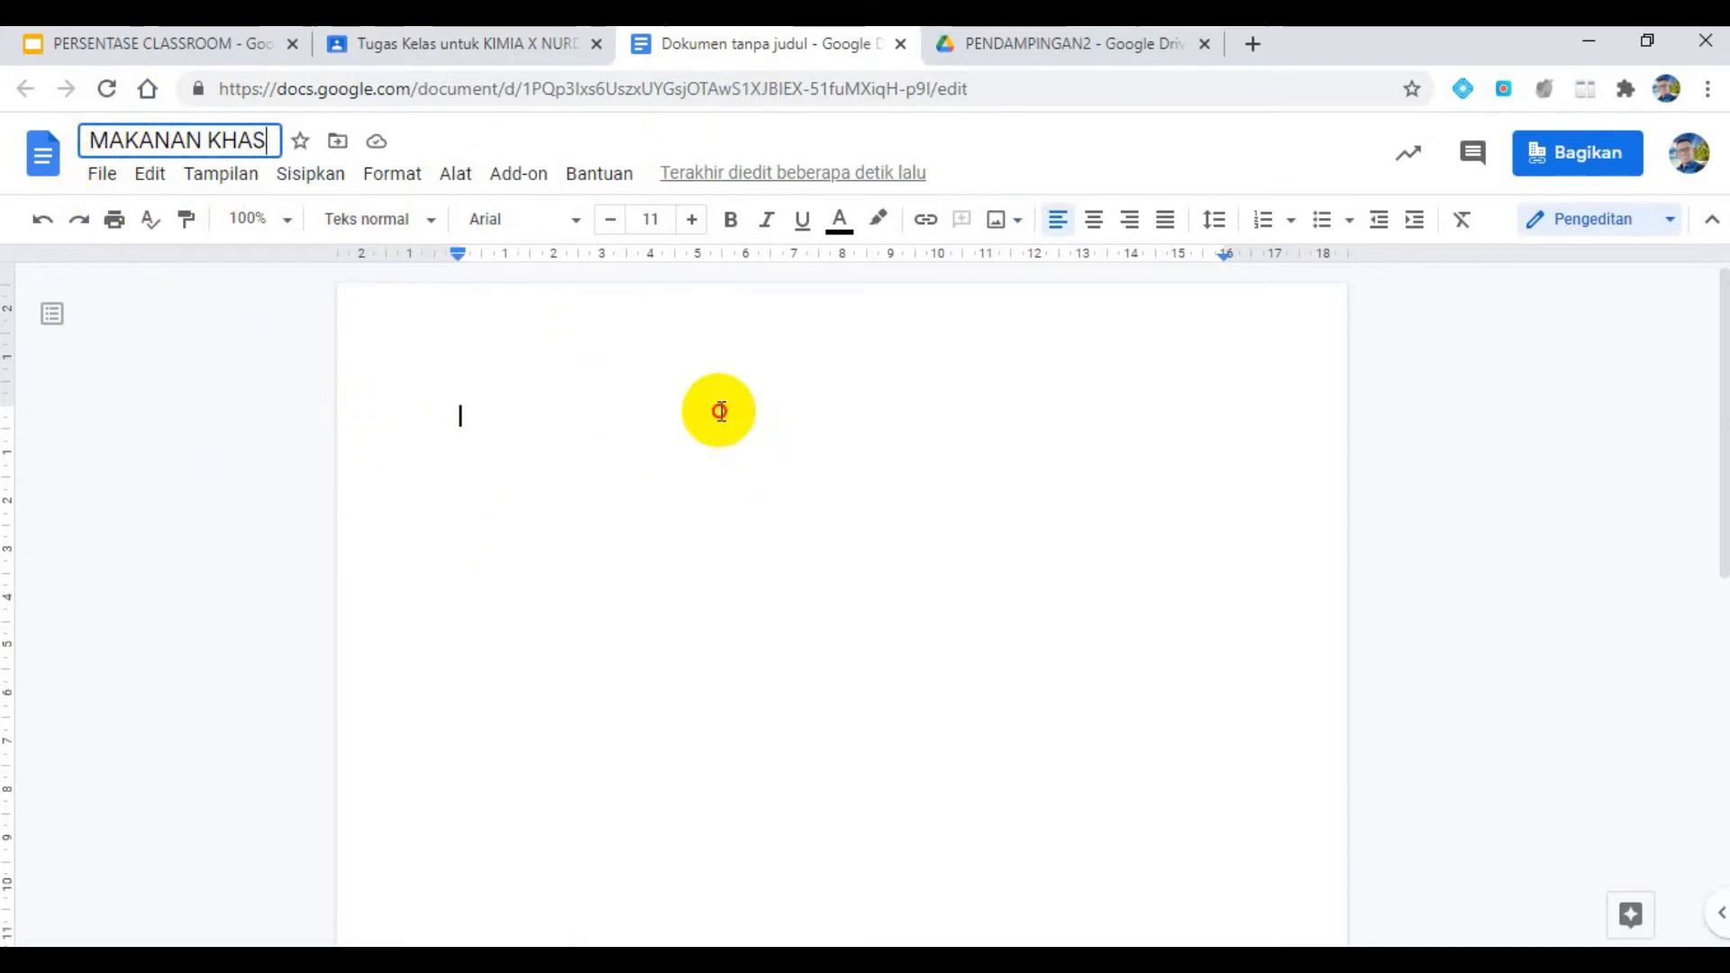
{"action": "type", "text": "NAMA SISWA"}
{"action": "key", "text": "Return"}
{"action": "type", "text": "KELAS"}
{"action": "key", "text": "Return"}
{"action": "type", "text": "NIS"}
{"action": "key", "text": "Return"}
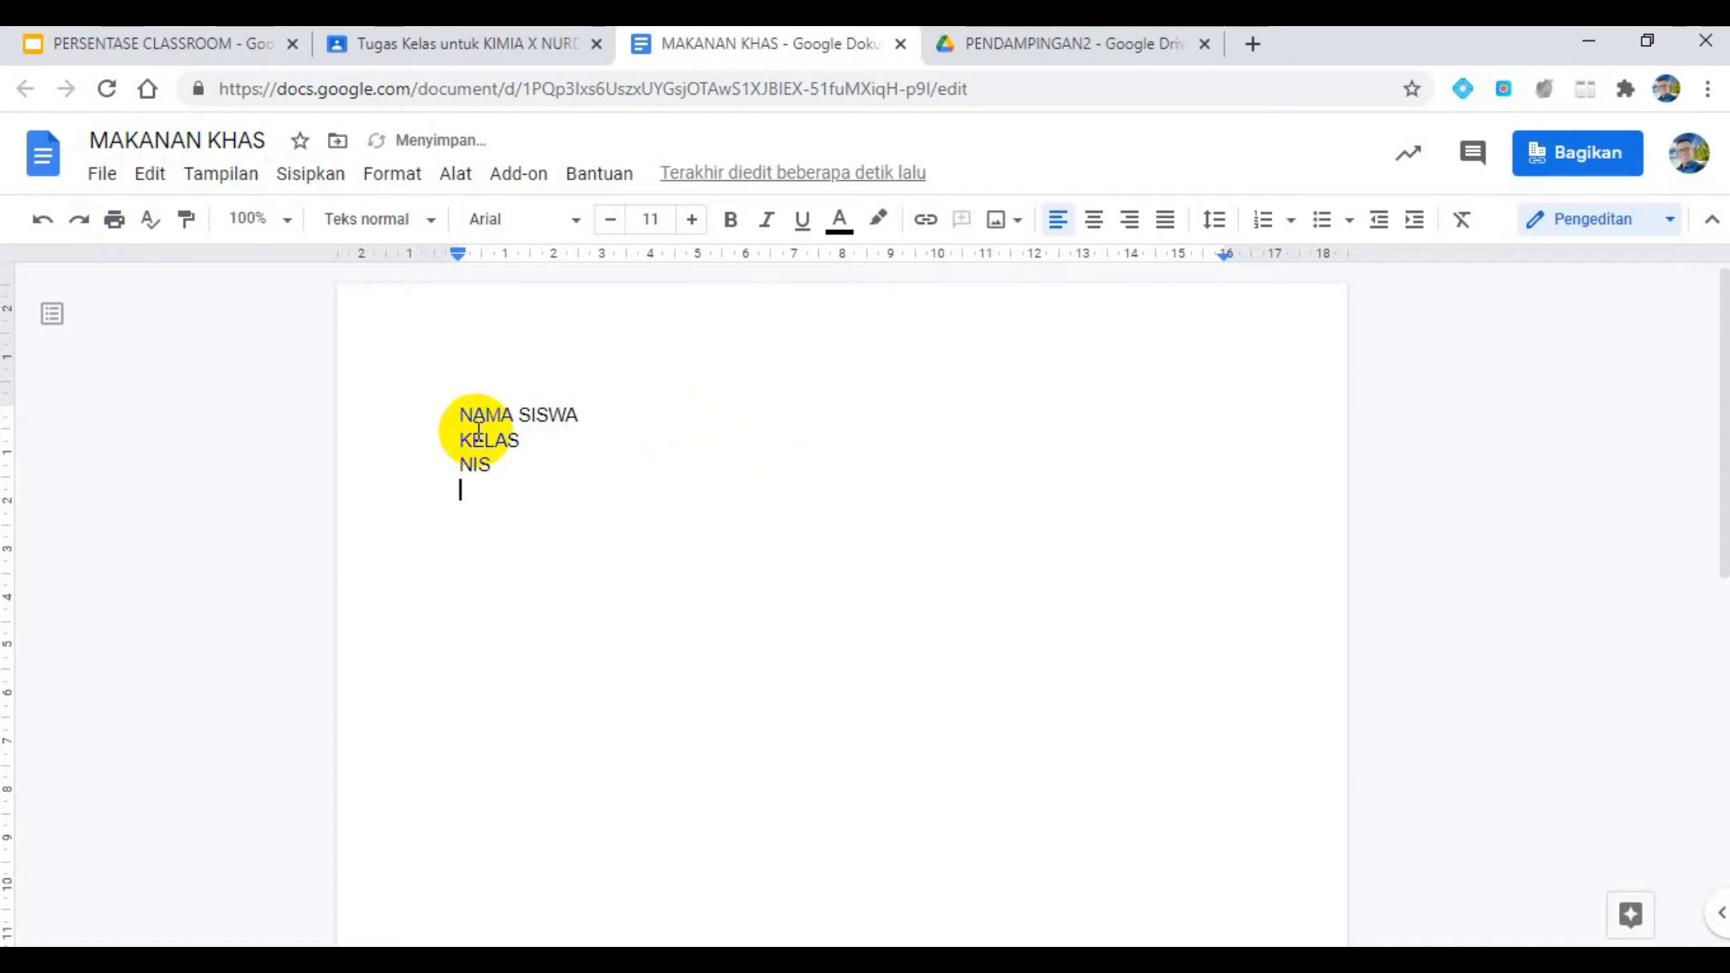
{"action": "type", "text": "TG"}
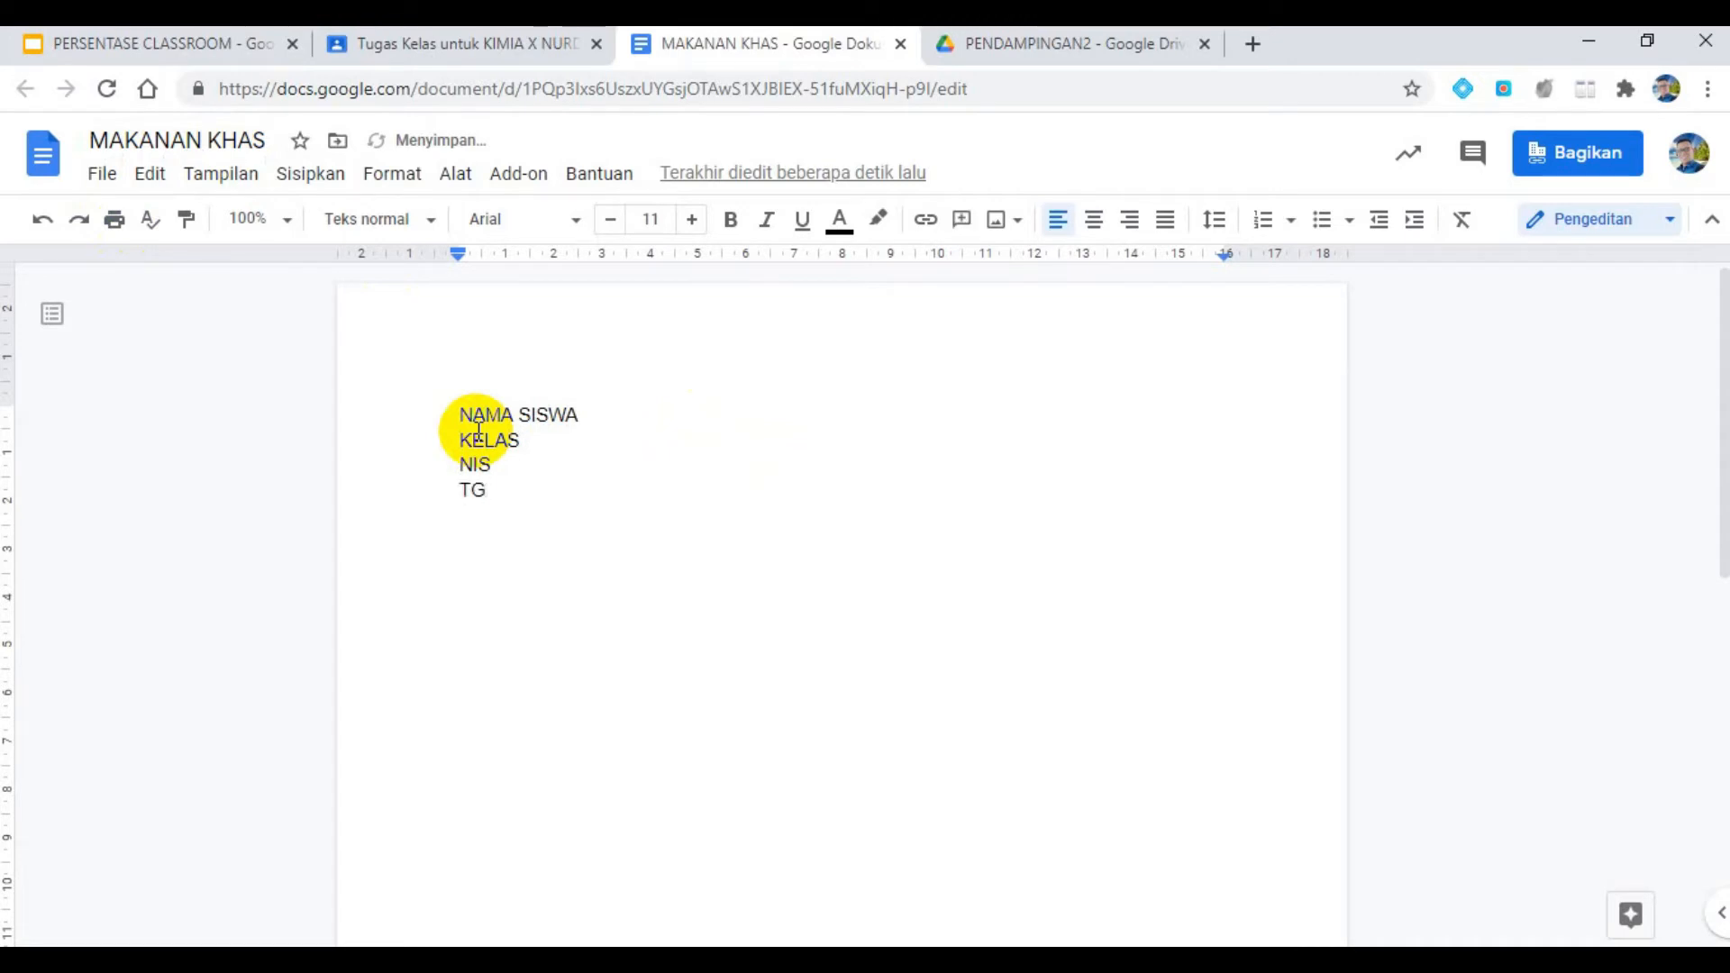
{"action": "type", "text": "L."}
{"action": "key", "text": "Return"}
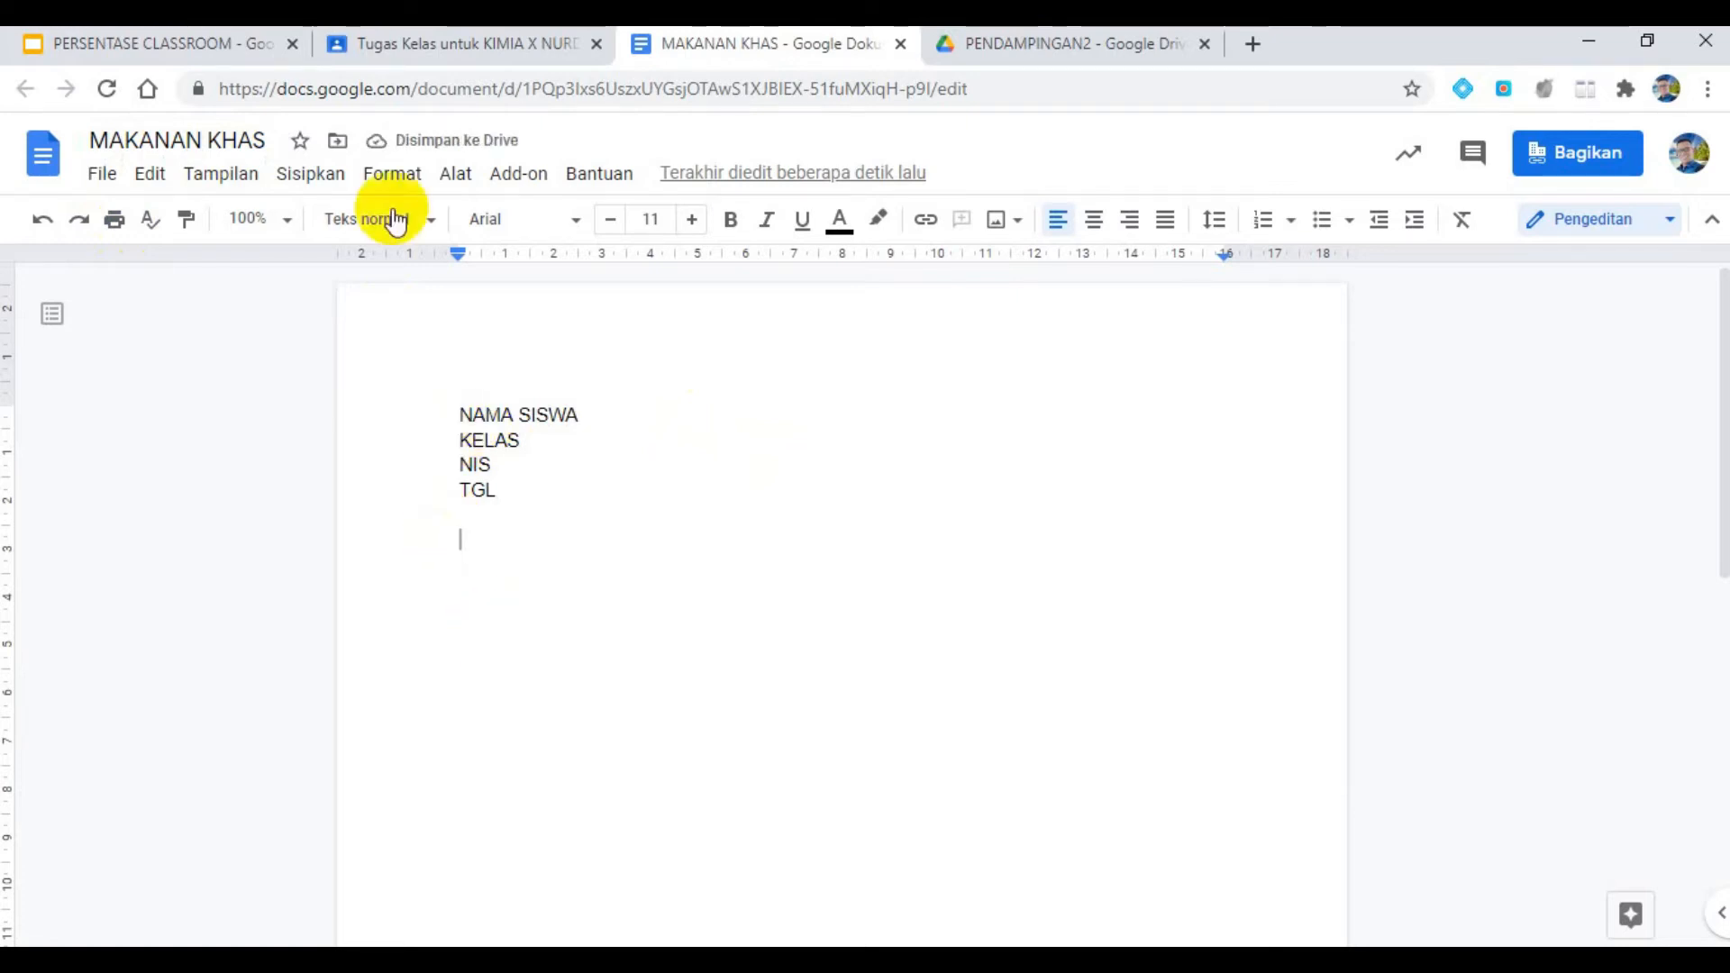
- Return to the Classroom assignment and replace its instructions with "CARILAH ARTIKEL TERKAIT DENGAN GAMBAFR YANG ADA PADA TUGAS DI BAWAH INI"
{"action": "left_click", "coordinate": [447, 38]}
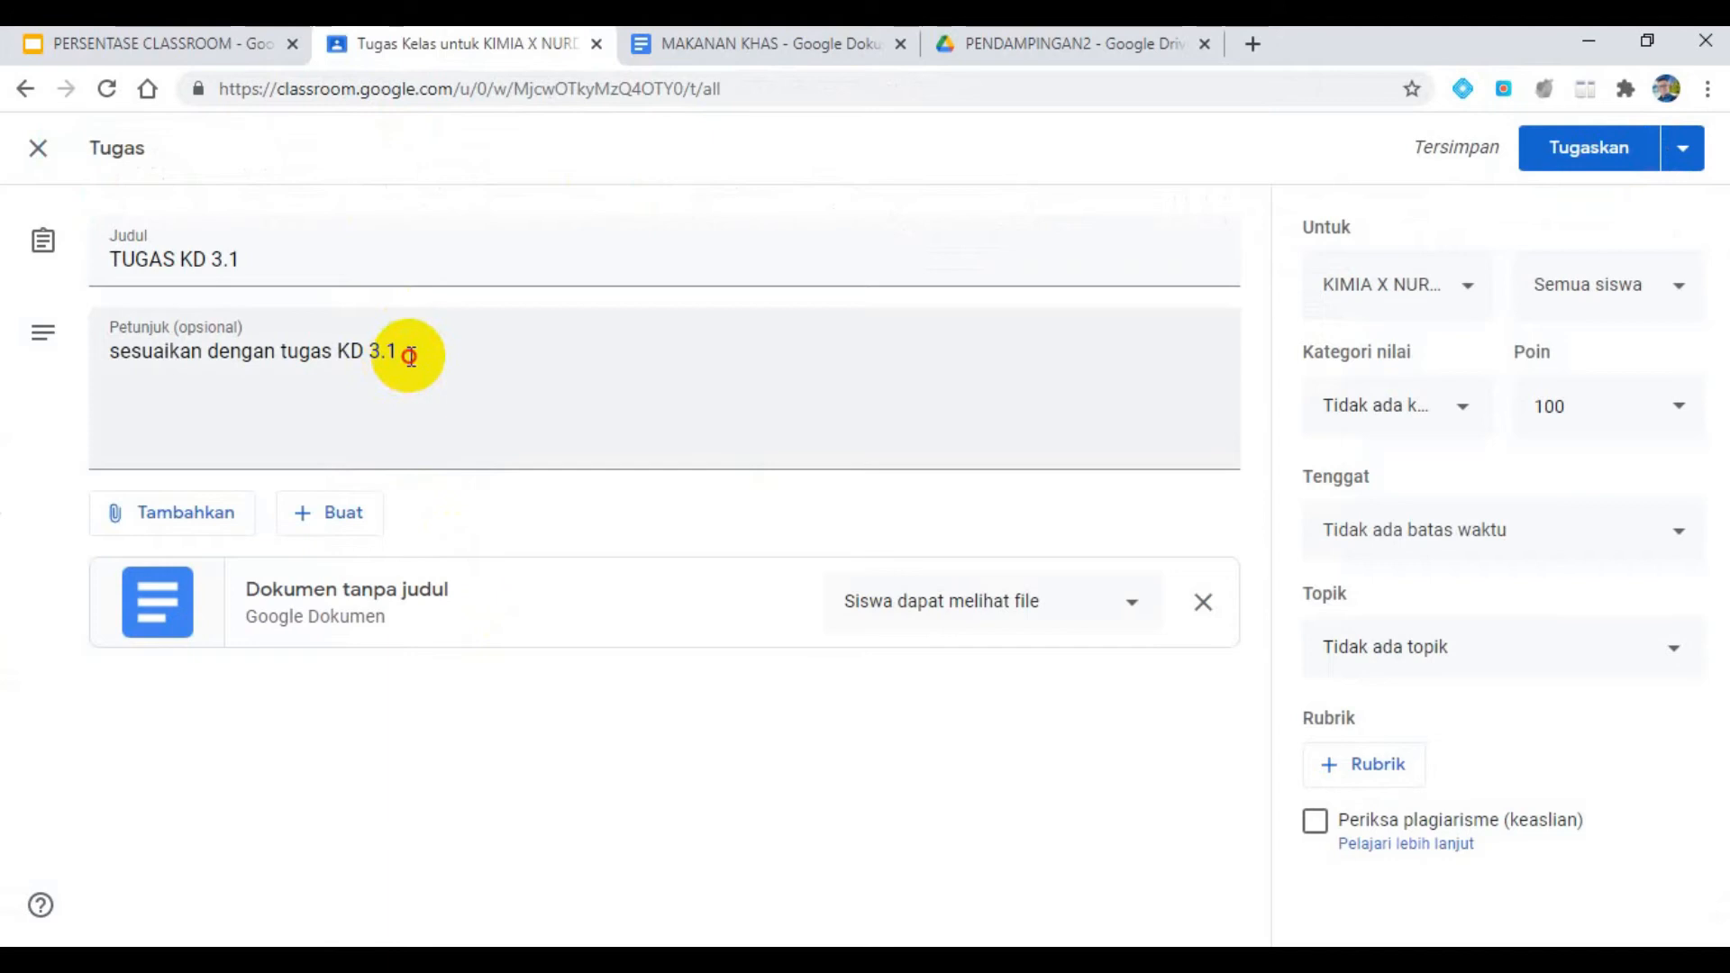
{"action": "left_click_drag", "start_coordinate": [398, 355], "coordinate": [108, 352]}
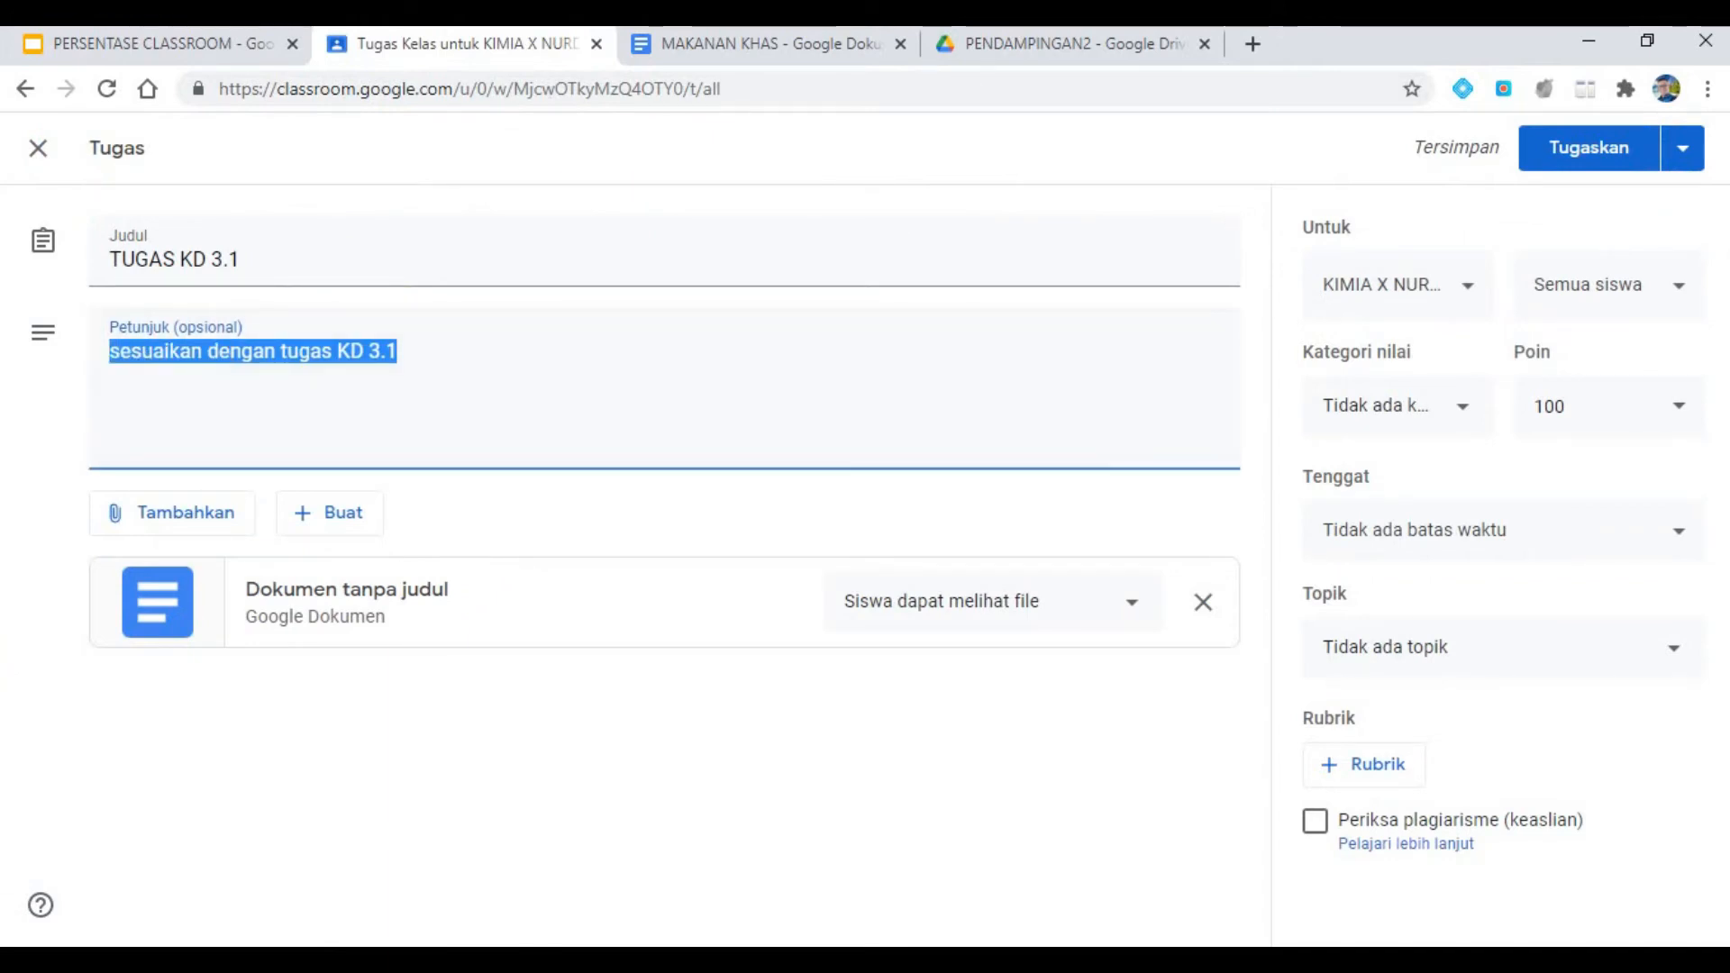
{"action": "type", "text": "CARILAH ARTIKEL TERKAIT DENGAN GAMBAFR YANG ADA OADA"}
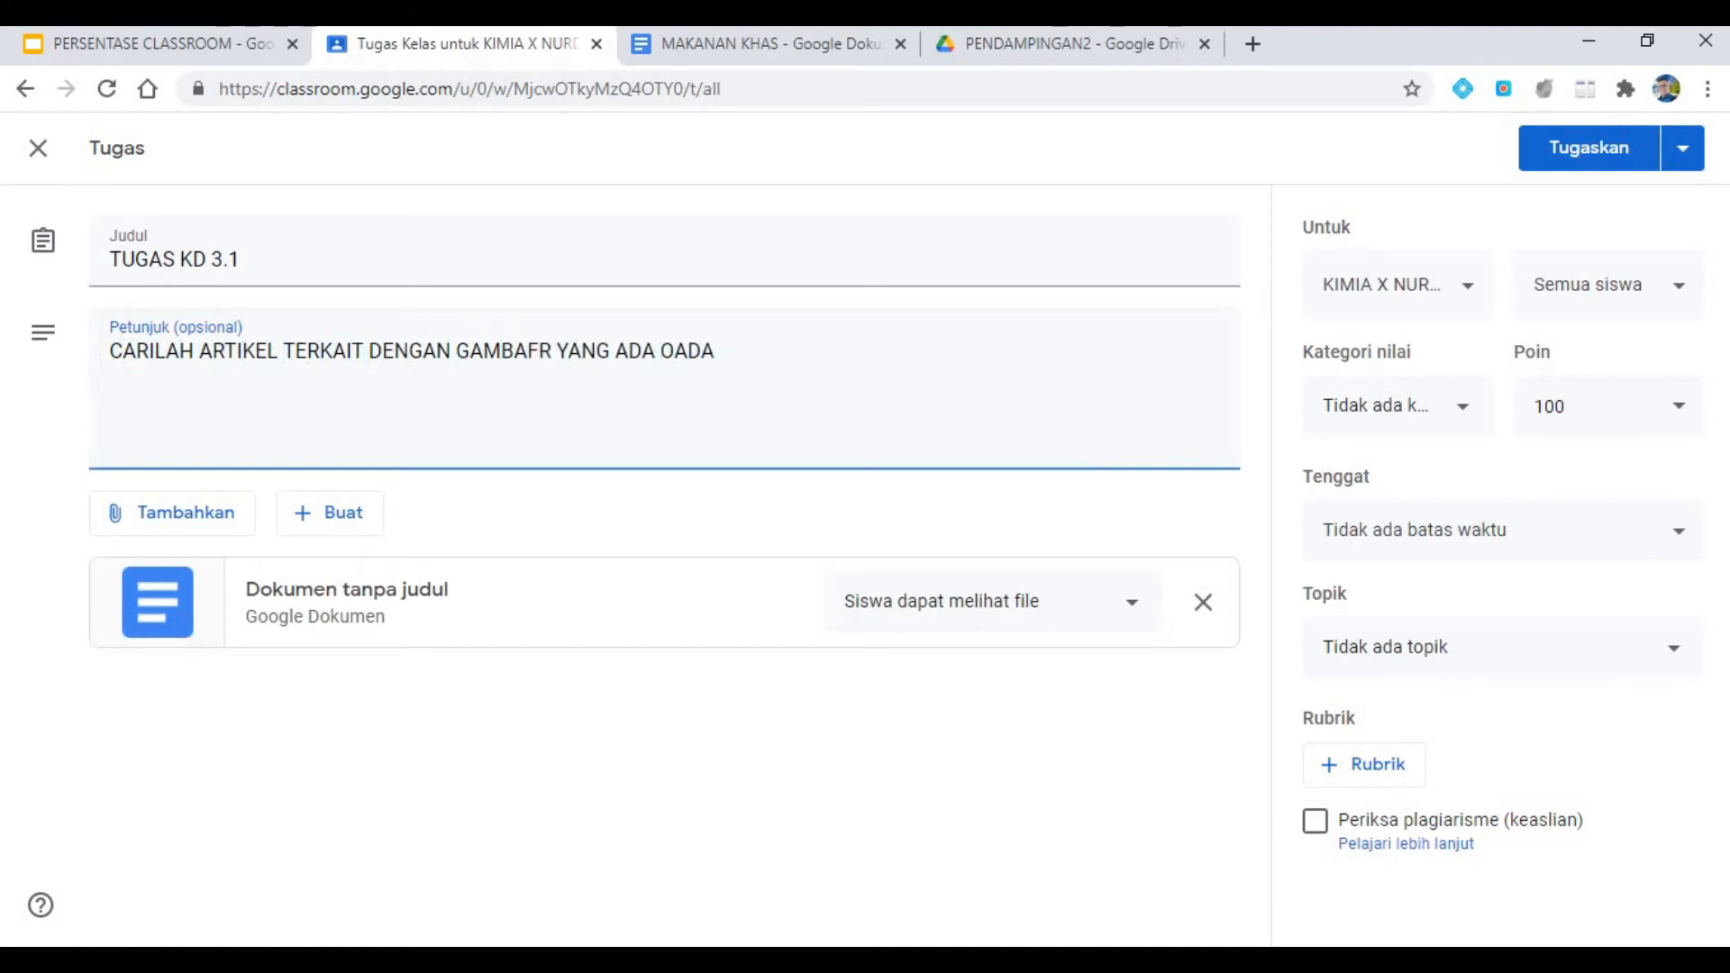
{"action": "left_click", "coordinate": [675, 351]}
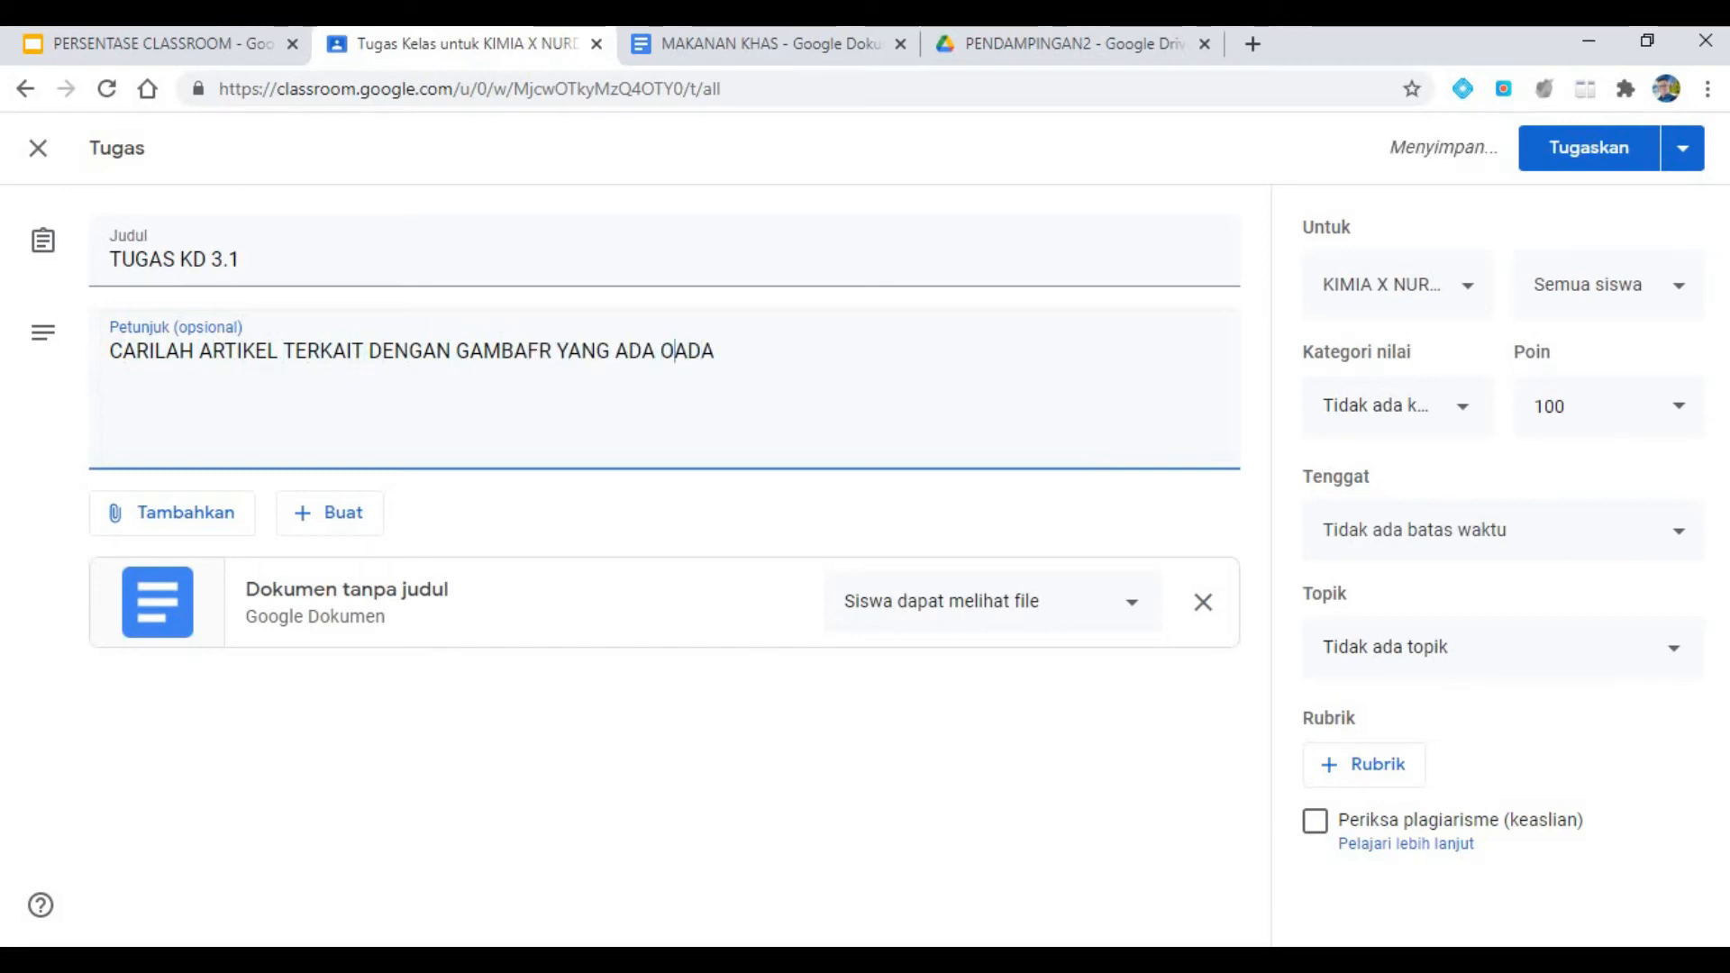
{"action": "key", "text": "BackSpace"}
{"action": "type", "text": "PADA"}
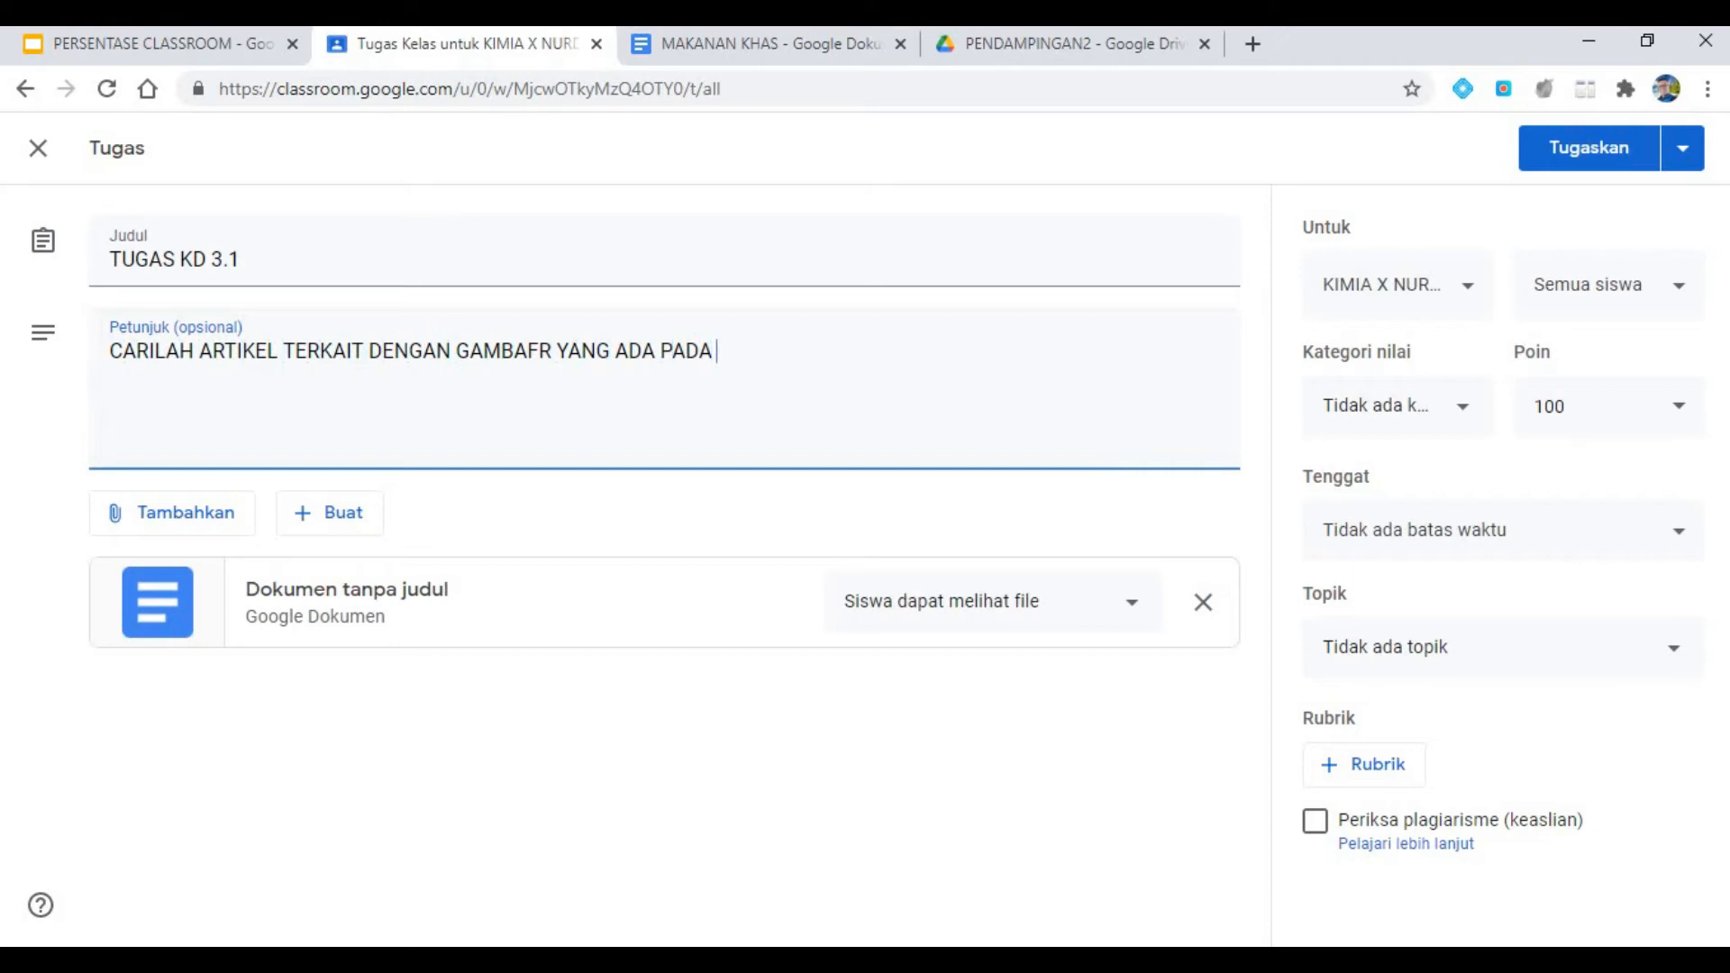
{"action": "type", "text": " TUGAS DI BAWAH INI"}
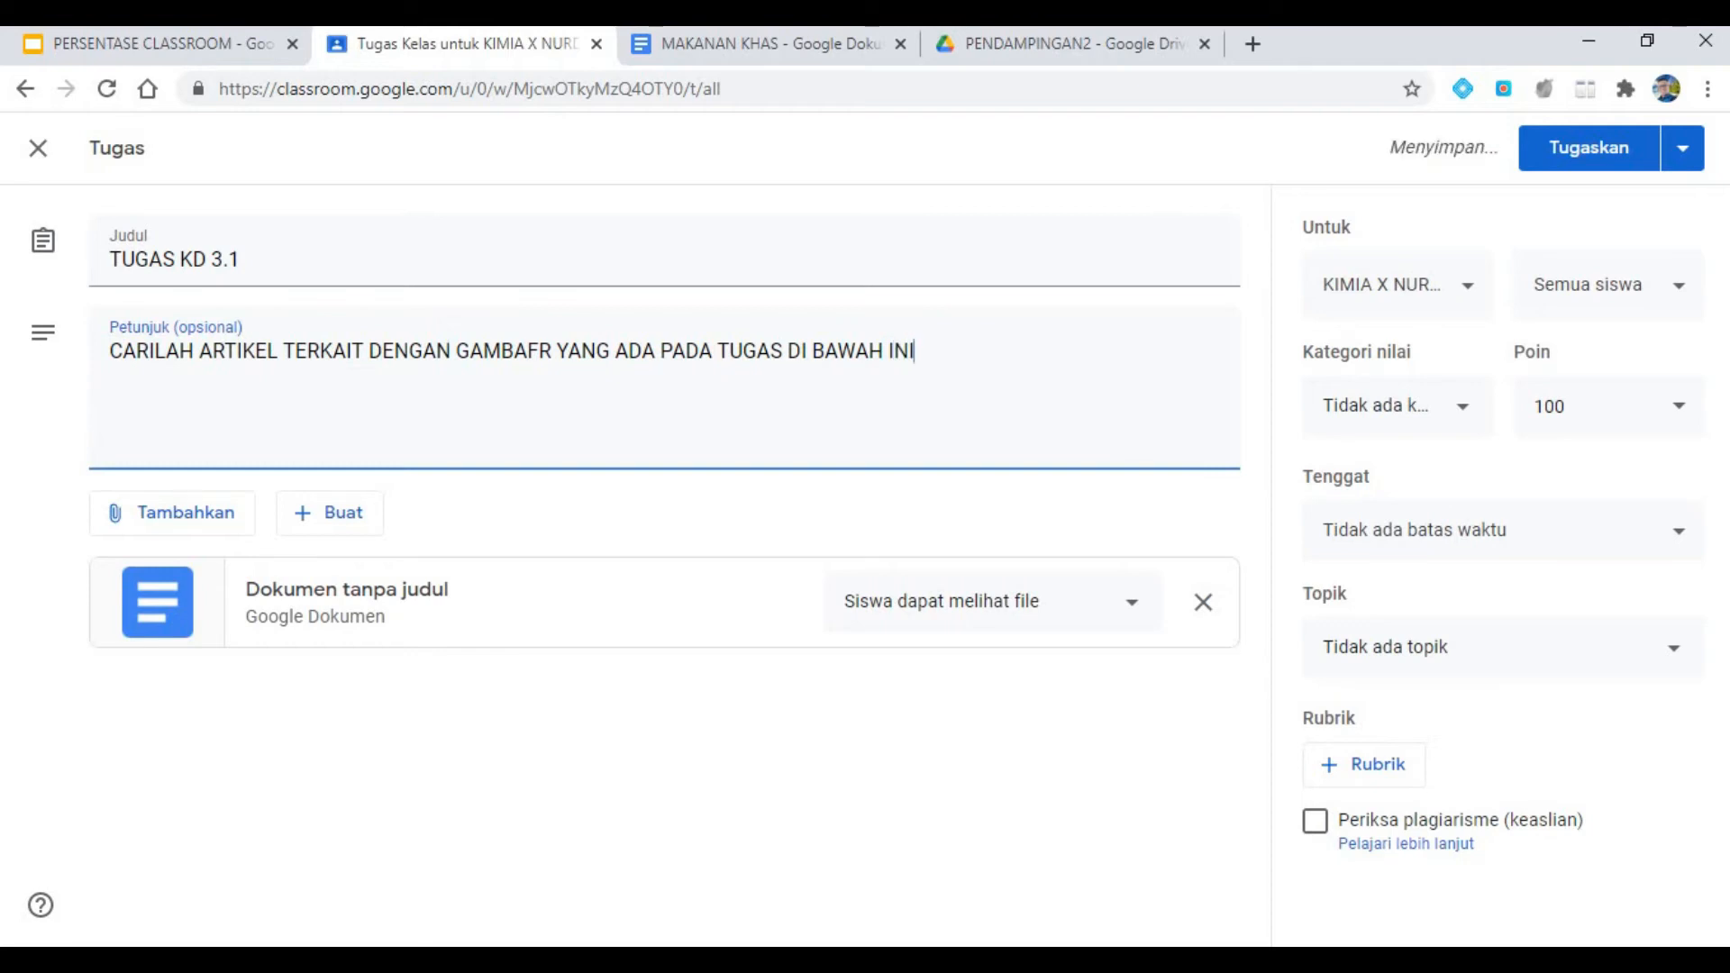
- Switch back to the MAKANAN KHAS document and search the web for images of "makanan khas maluku utara" to insert
{"action": "left_click", "coordinate": [641, 45]}
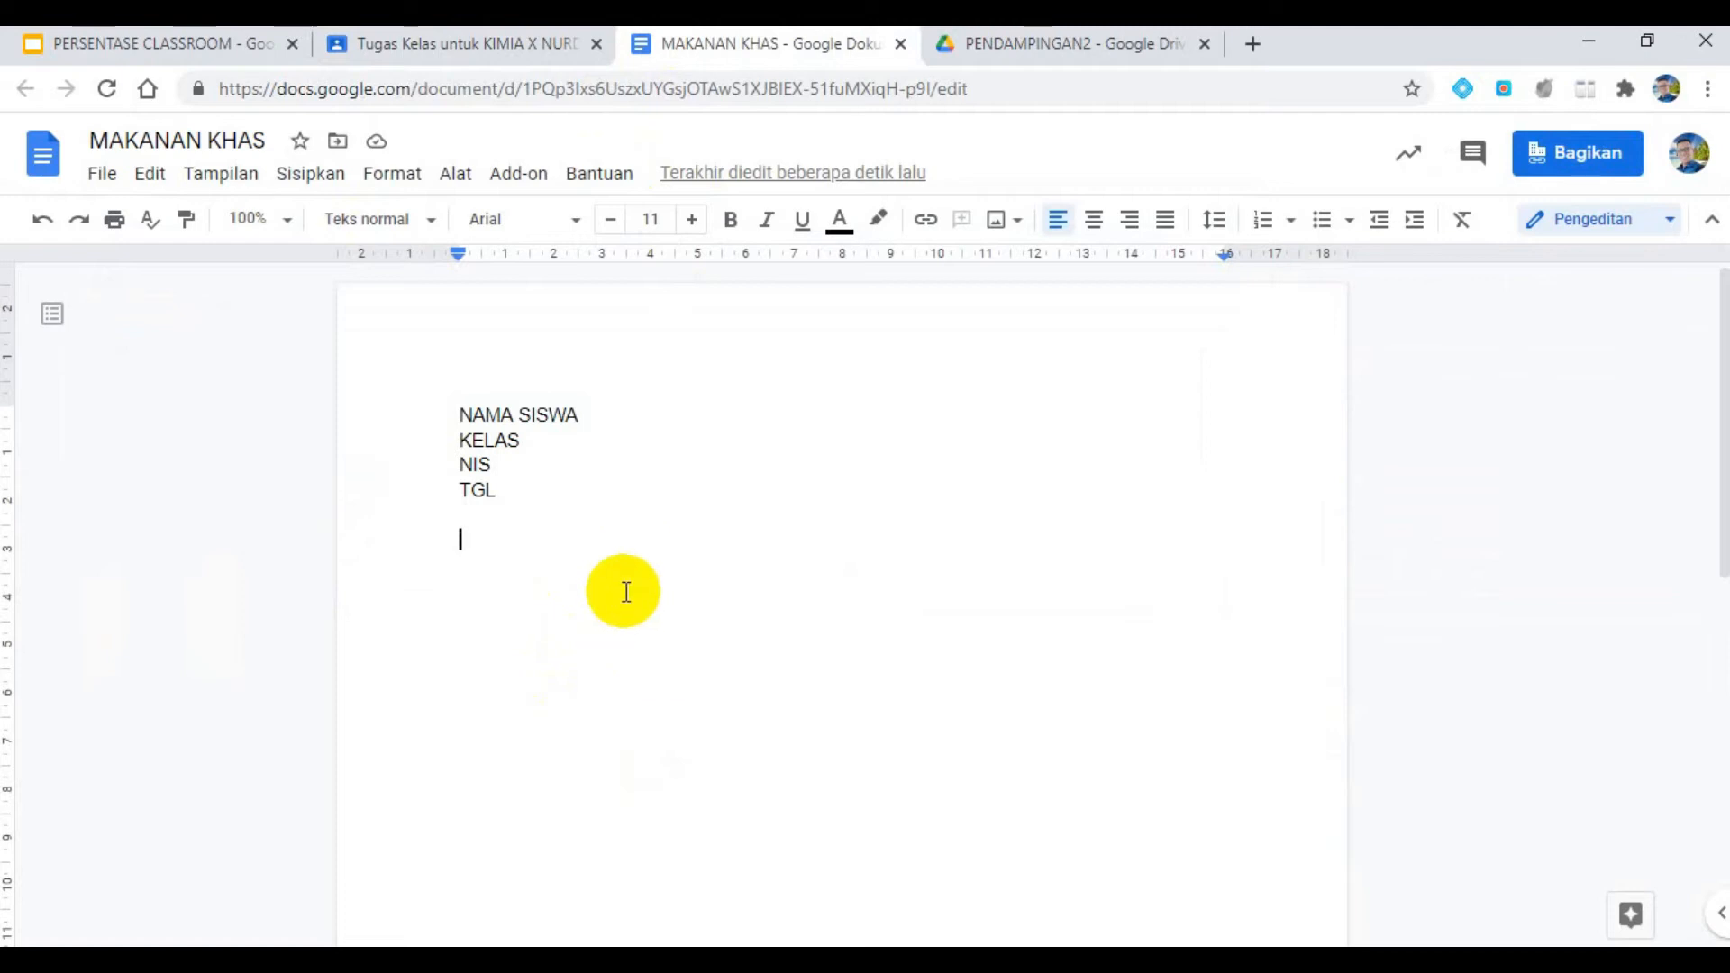
{"action": "left_click", "coordinate": [326, 190]}
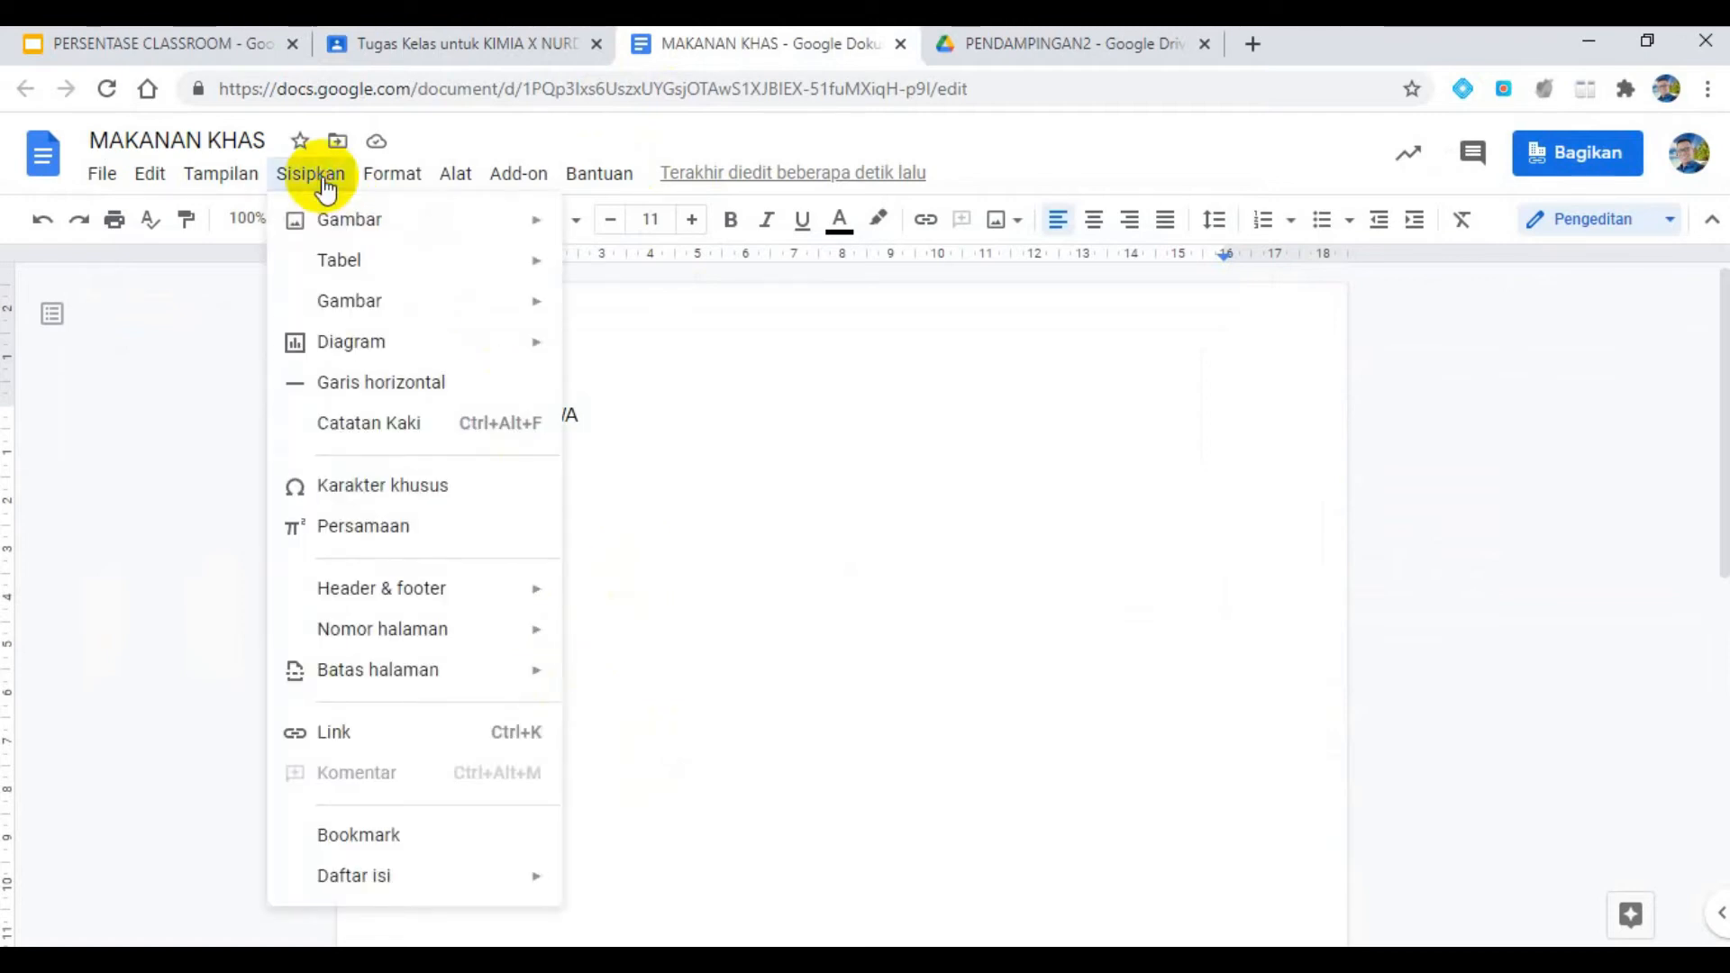
{"action": "mouse_move", "coordinate": [347, 236]}
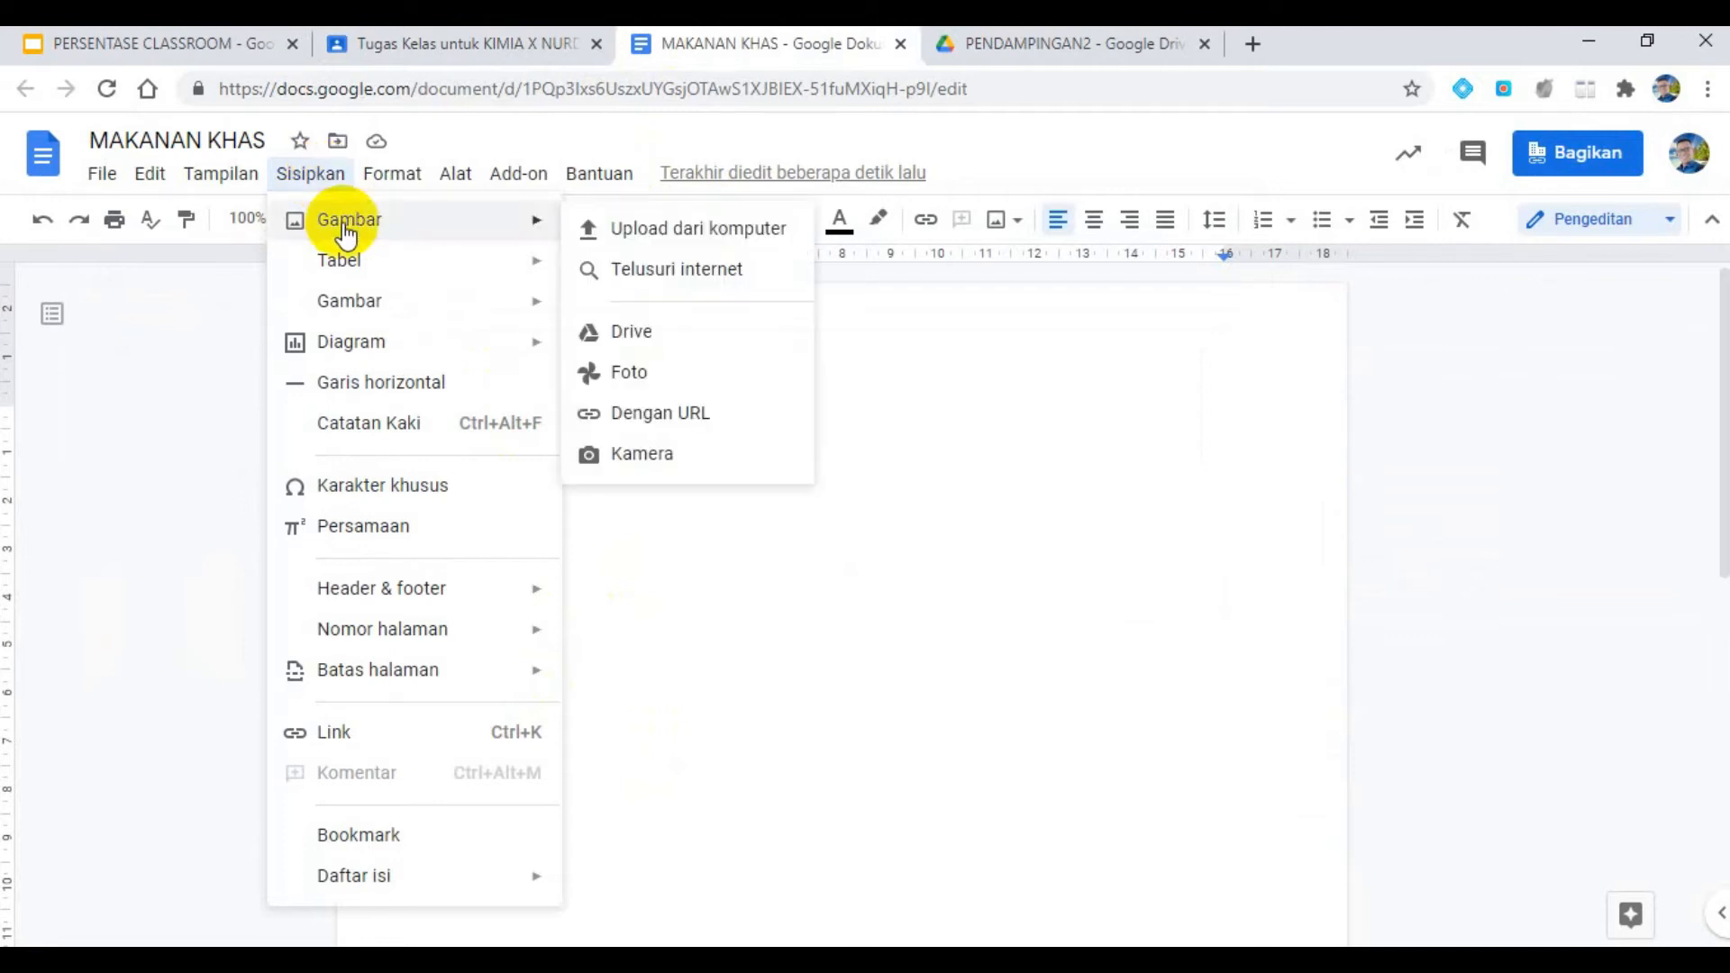
{"action": "left_click", "coordinate": [679, 272]}
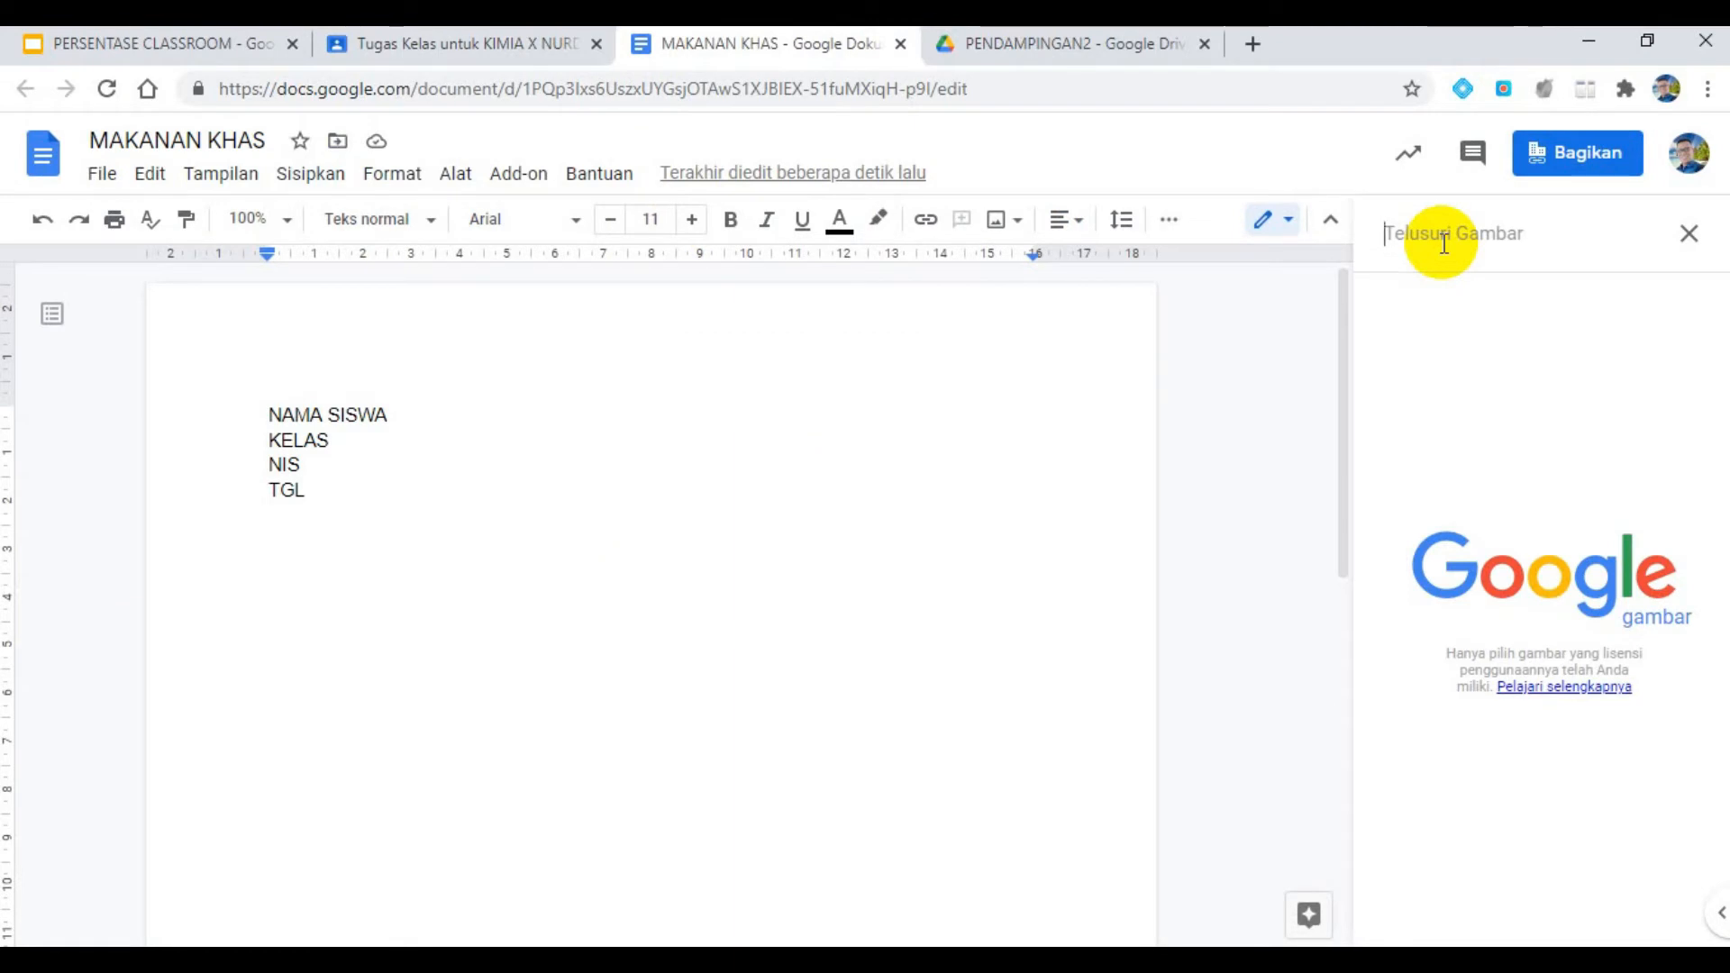
{"action": "type", "text": "MAKANAN KHAS "}
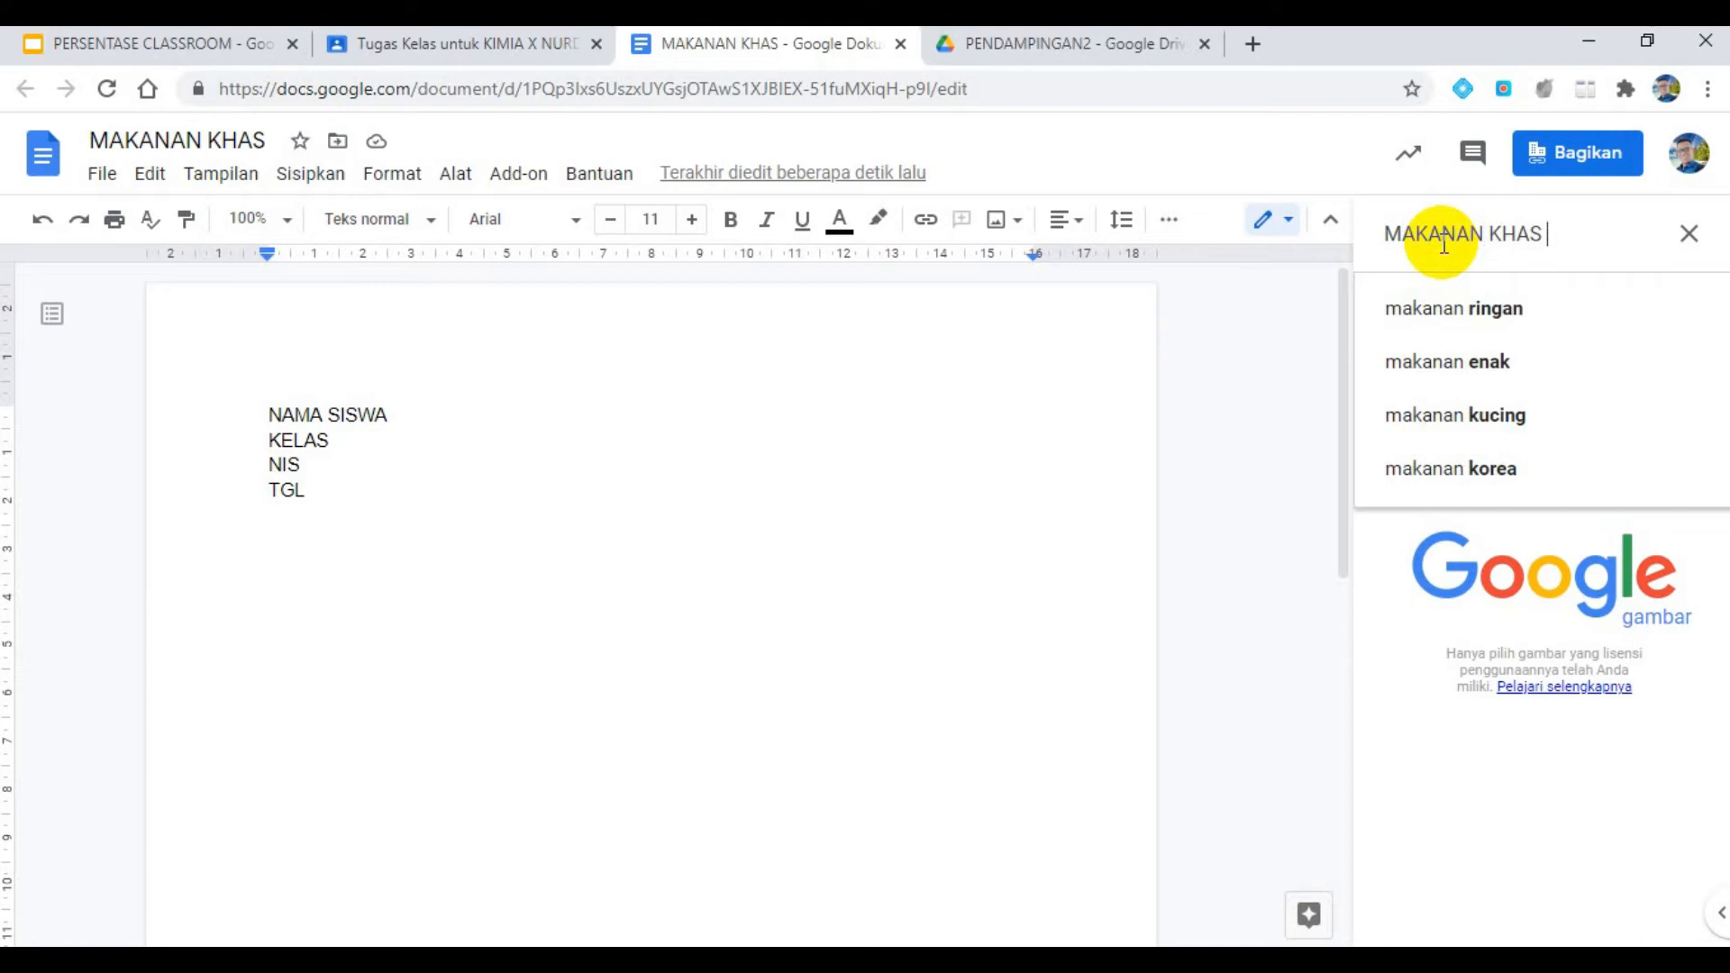
{"action": "type", "text": "MALUKU"}
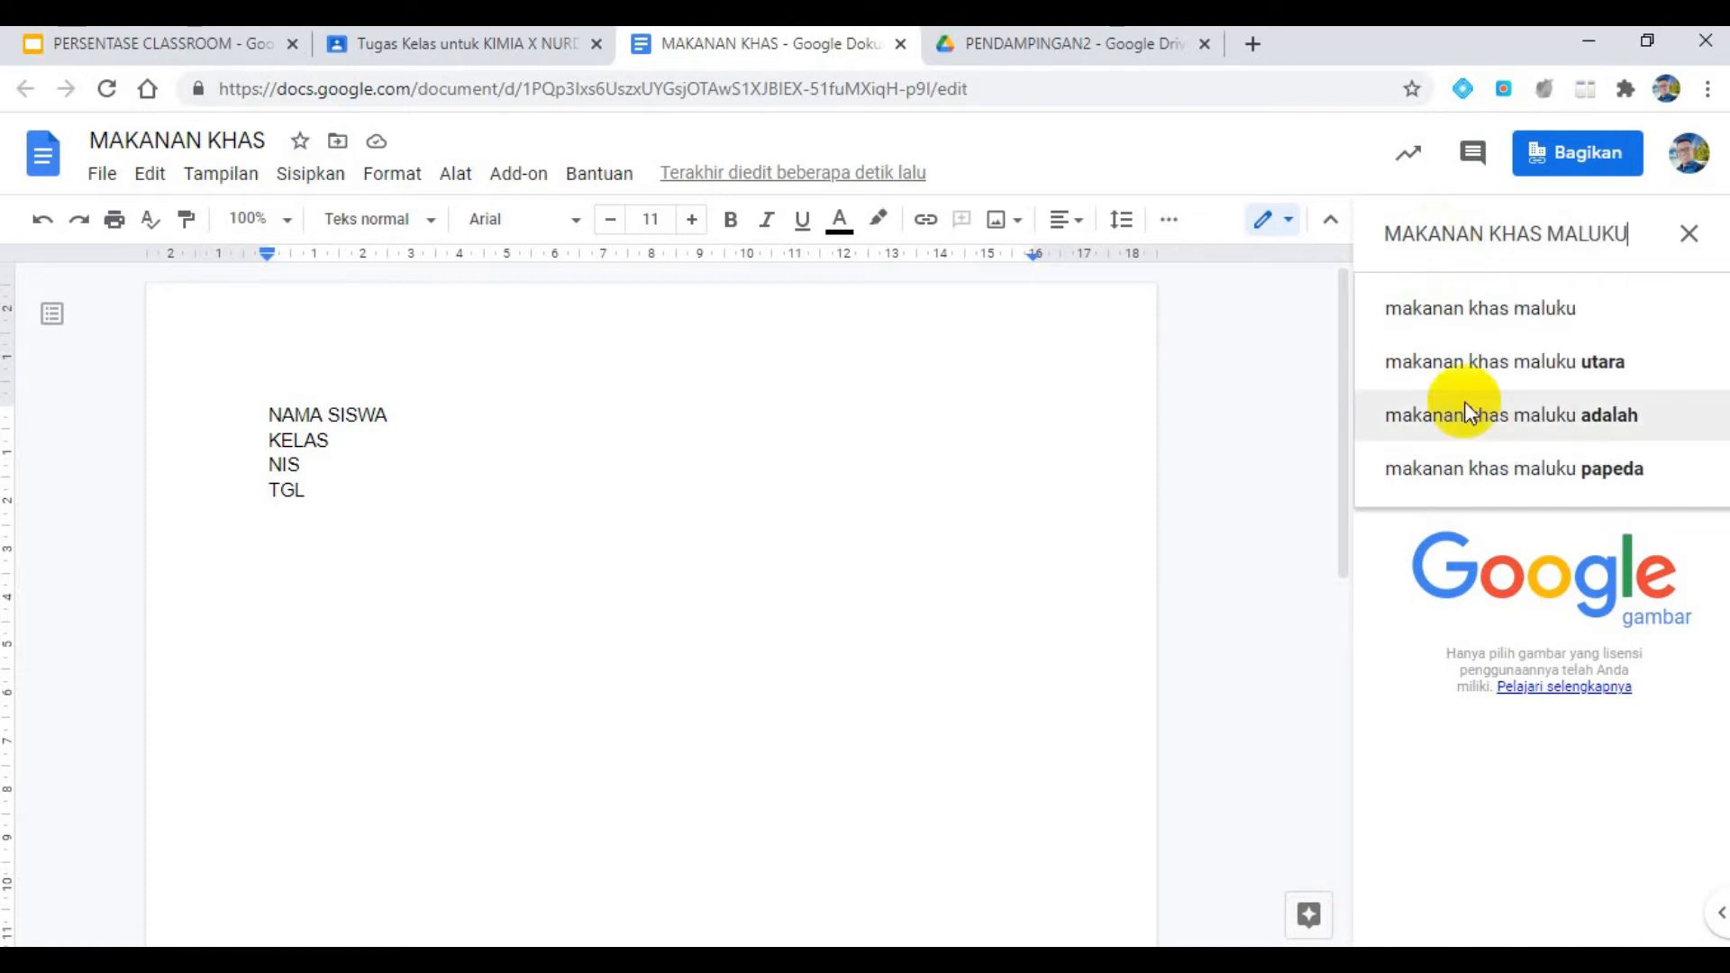
{"action": "left_click", "coordinate": [1525, 360]}
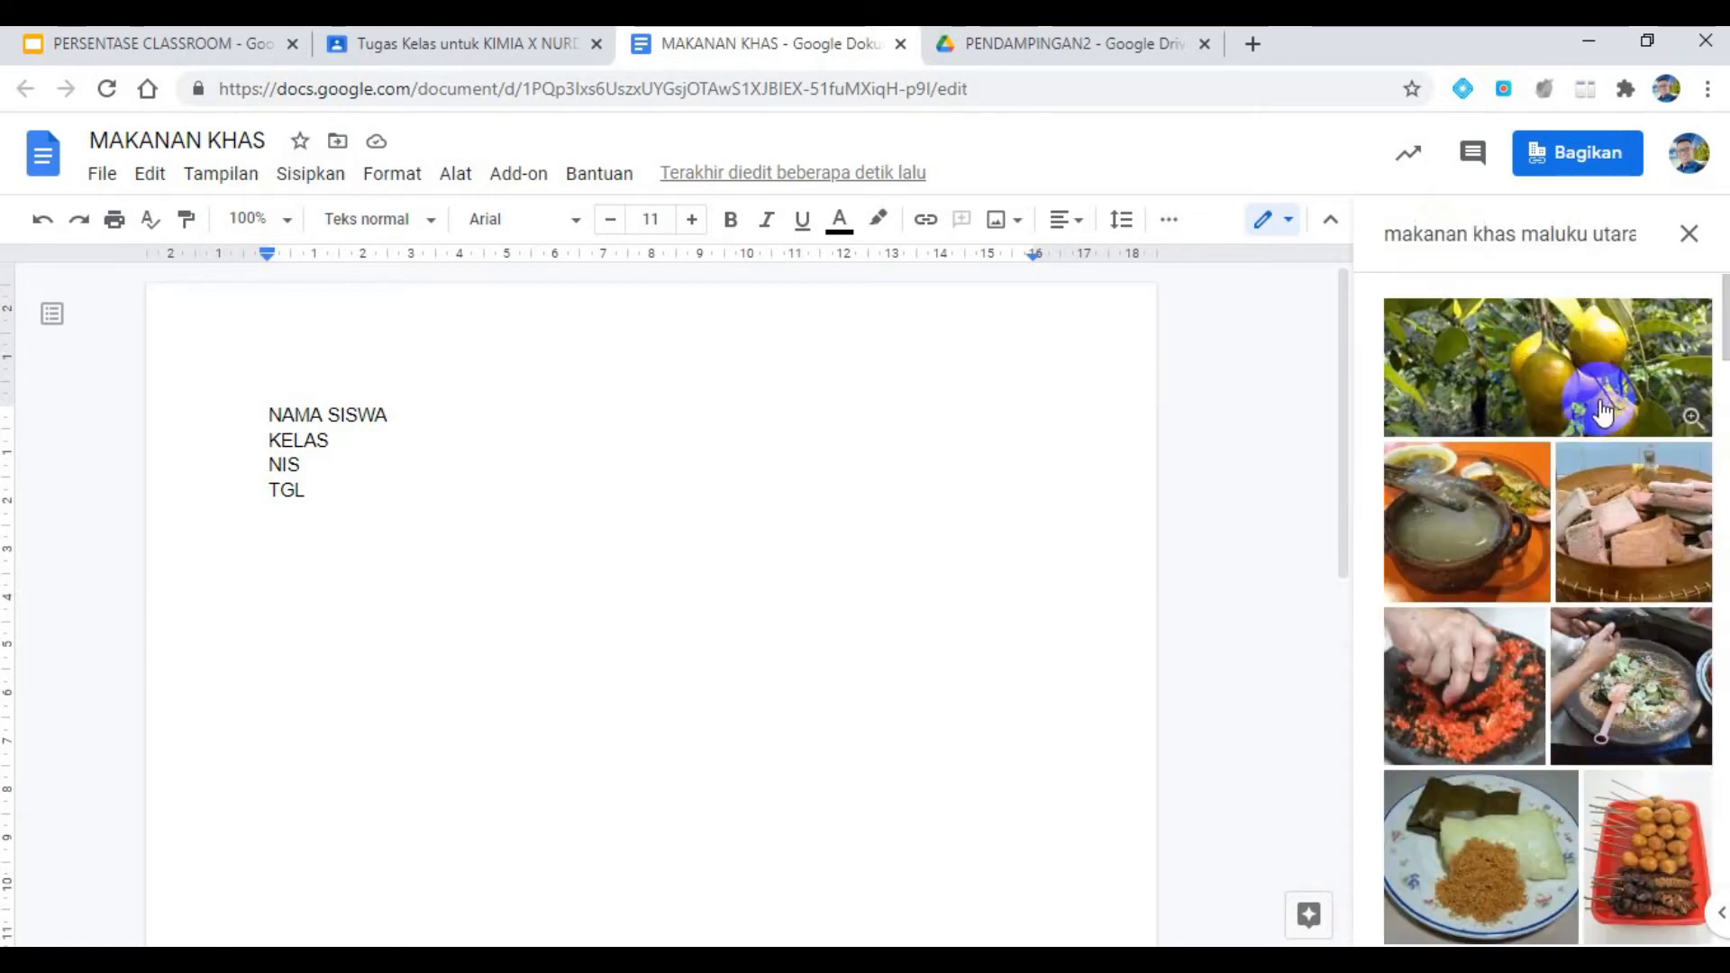
- Insert the picture of the clay pot with the fish dish from the image results below the TGL line
{"action": "scroll", "coordinate": [1611, 415], "scroll_direction": "down", "scroll_amount": 2}
{"action": "scroll", "coordinate": [1611, 415], "scroll_direction": "down", "scroll_amount": 5}
{"action": "scroll", "coordinate": [1590, 641], "scroll_direction": "up", "scroll_amount": 8}
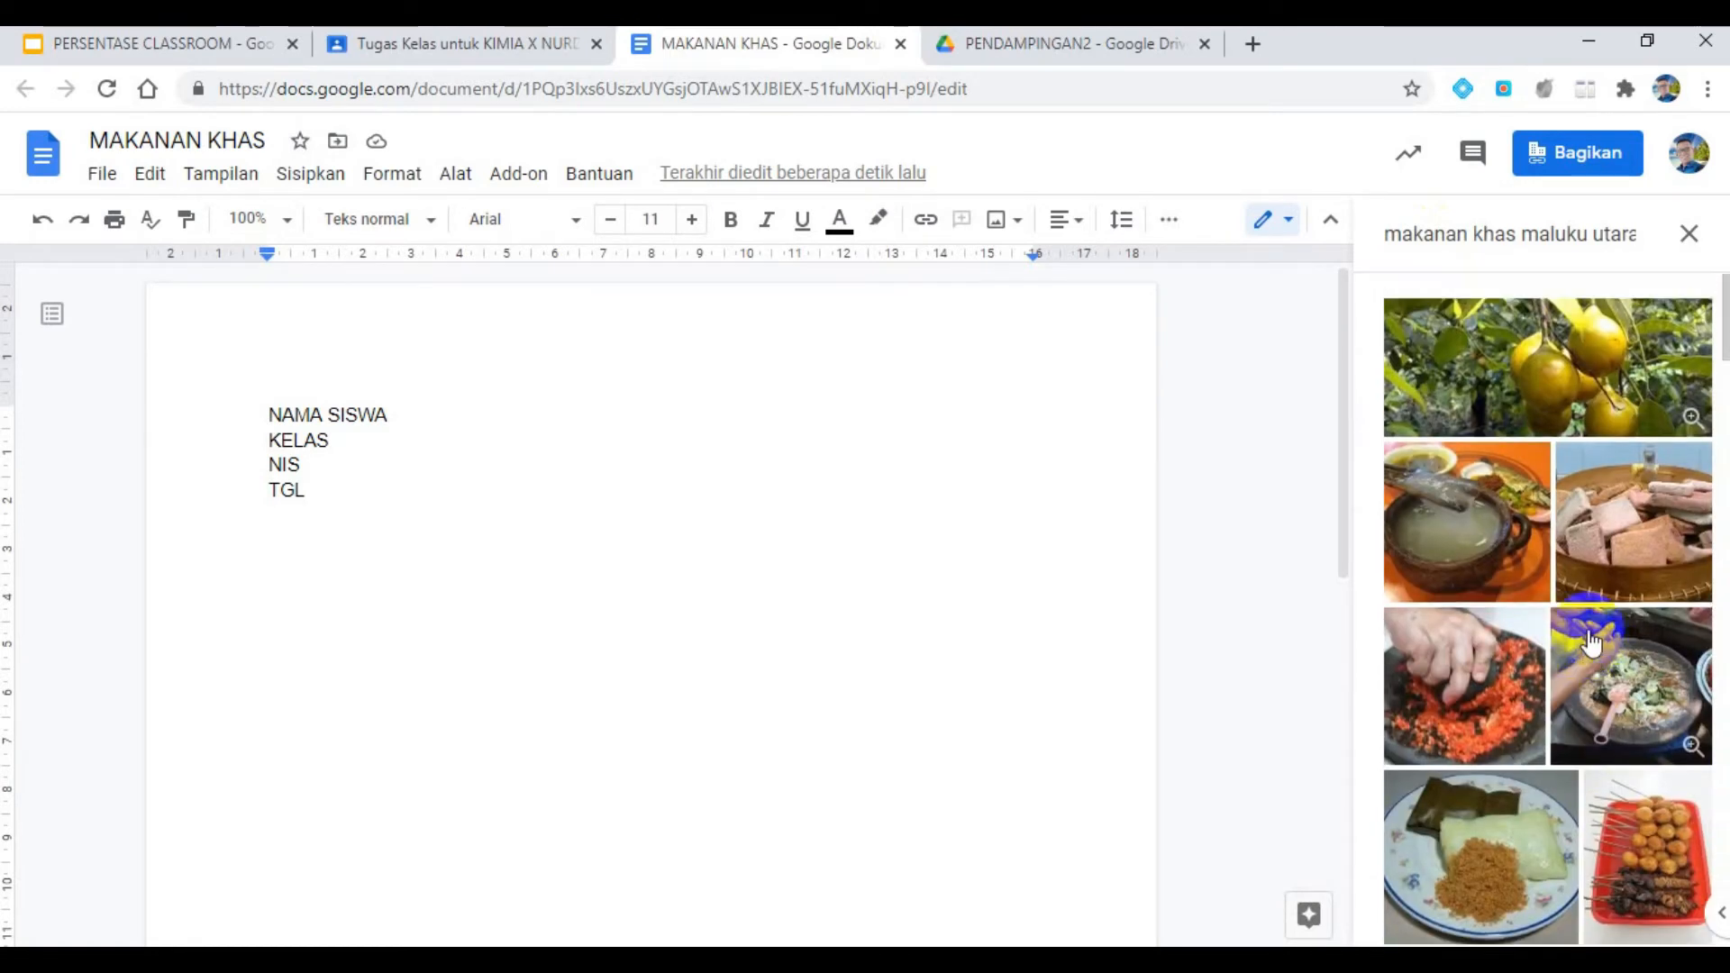
{"action": "left_click", "coordinate": [1443, 520]}
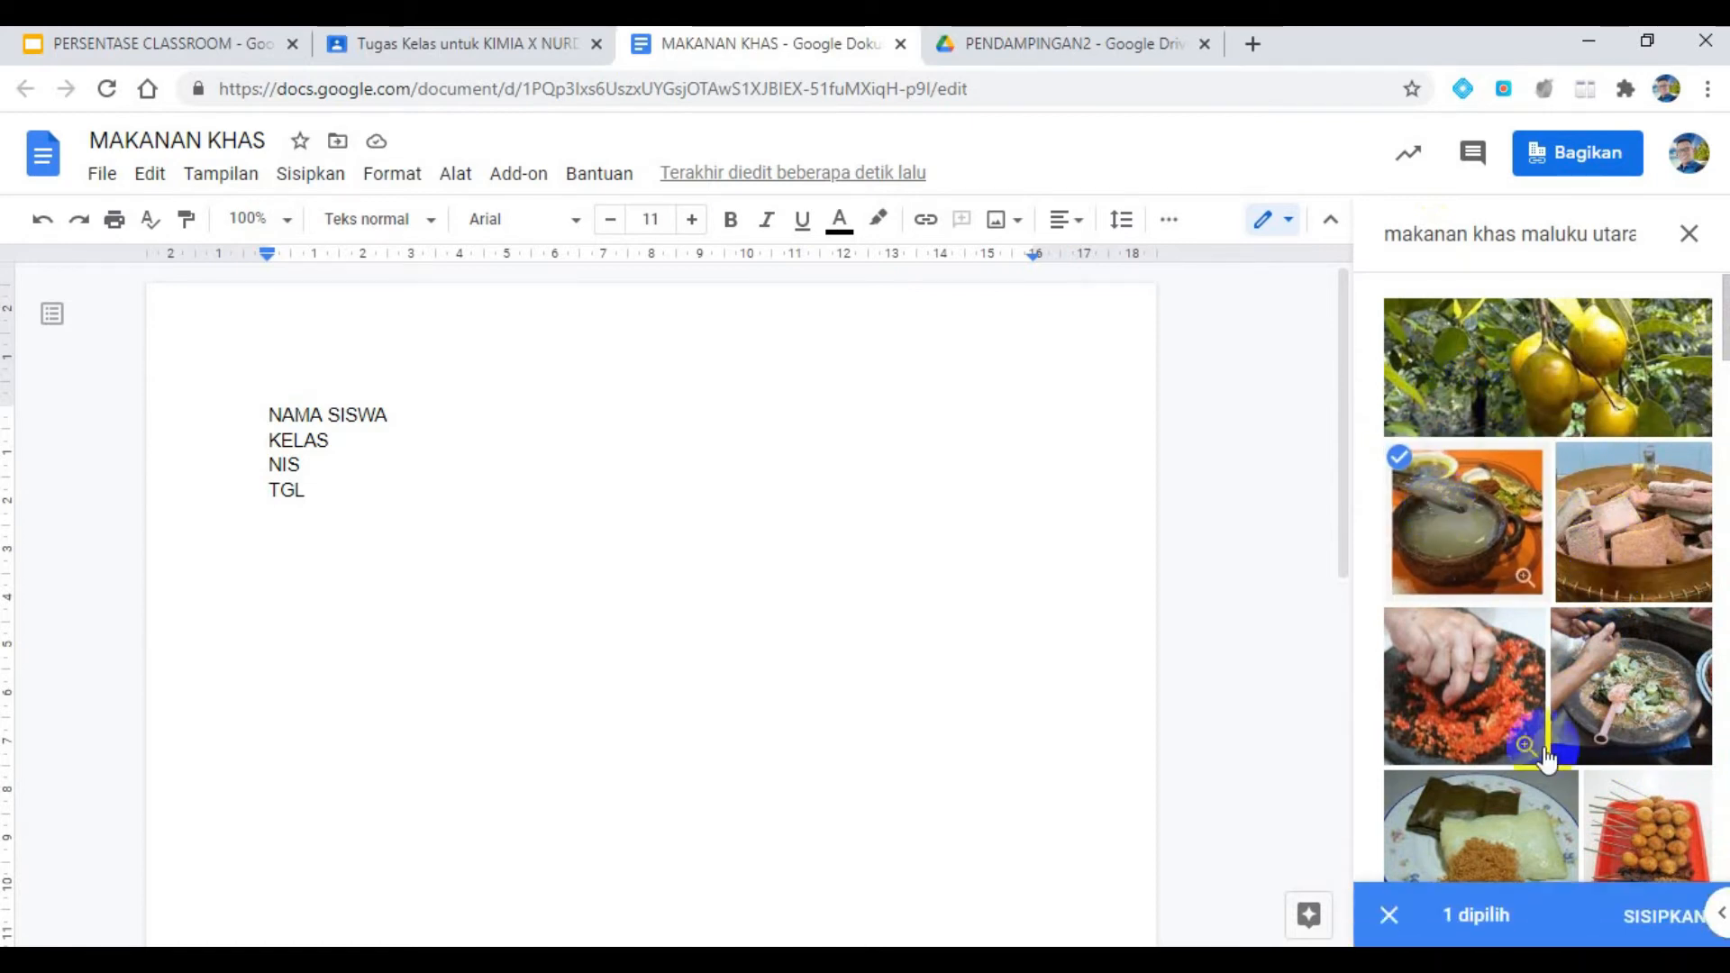
{"action": "left_click", "coordinate": [1675, 912]}
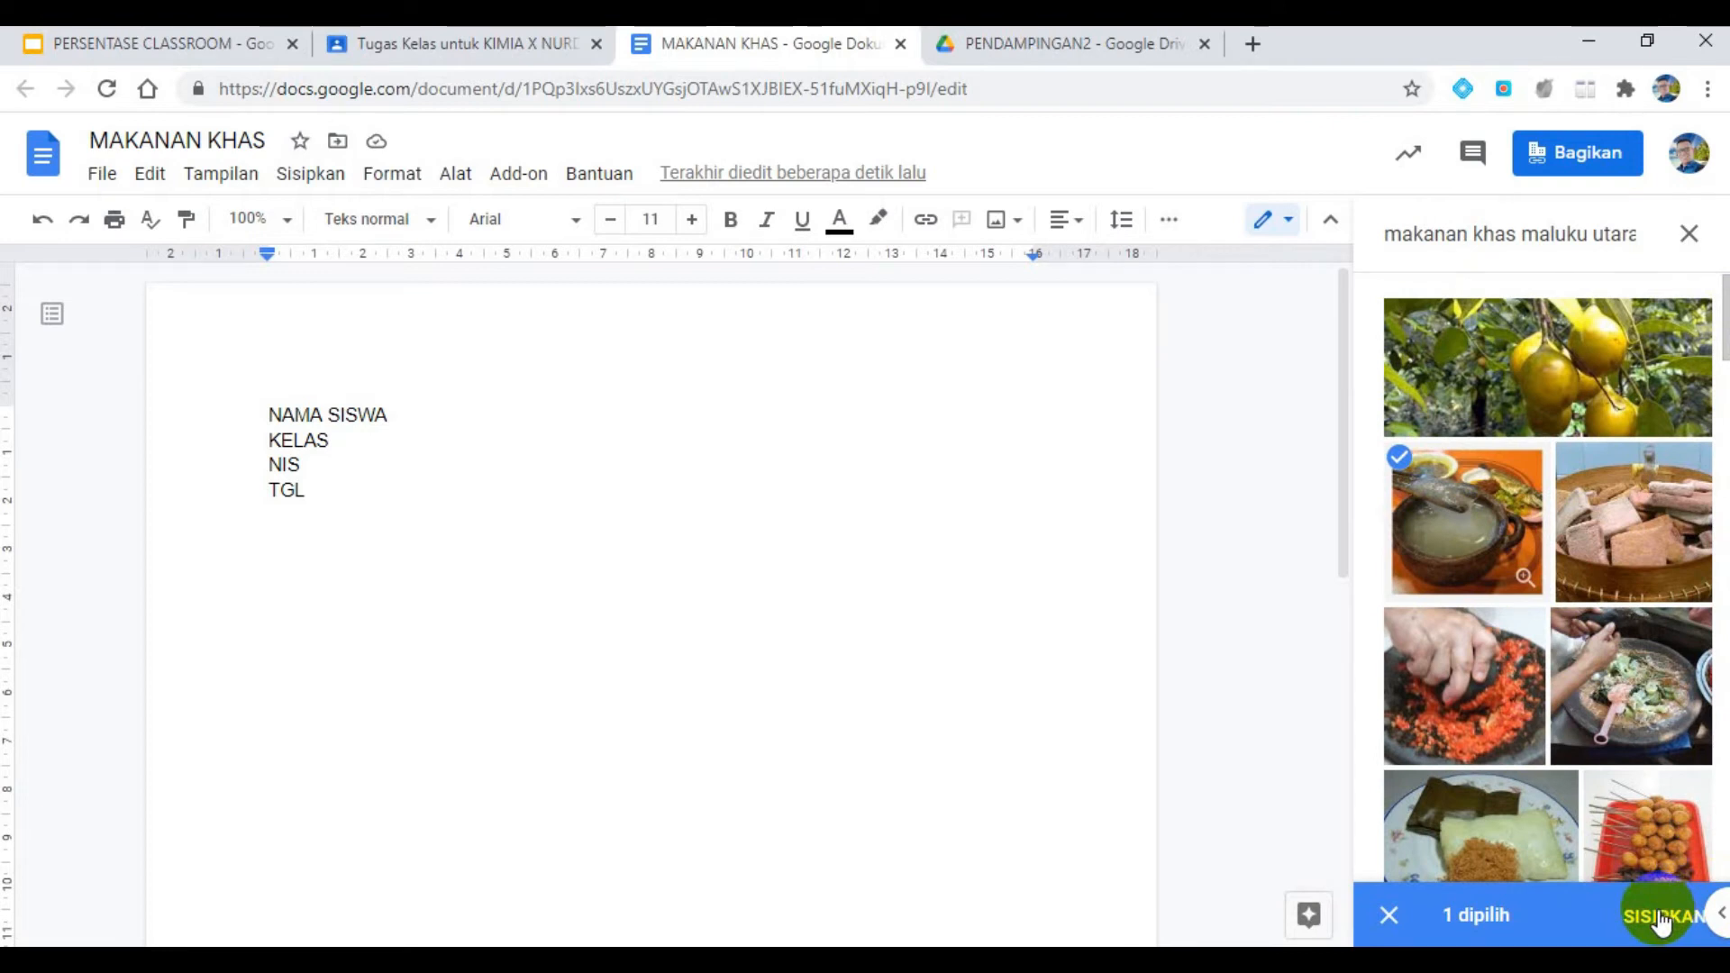
{"action": "left_click", "coordinate": [1677, 919]}
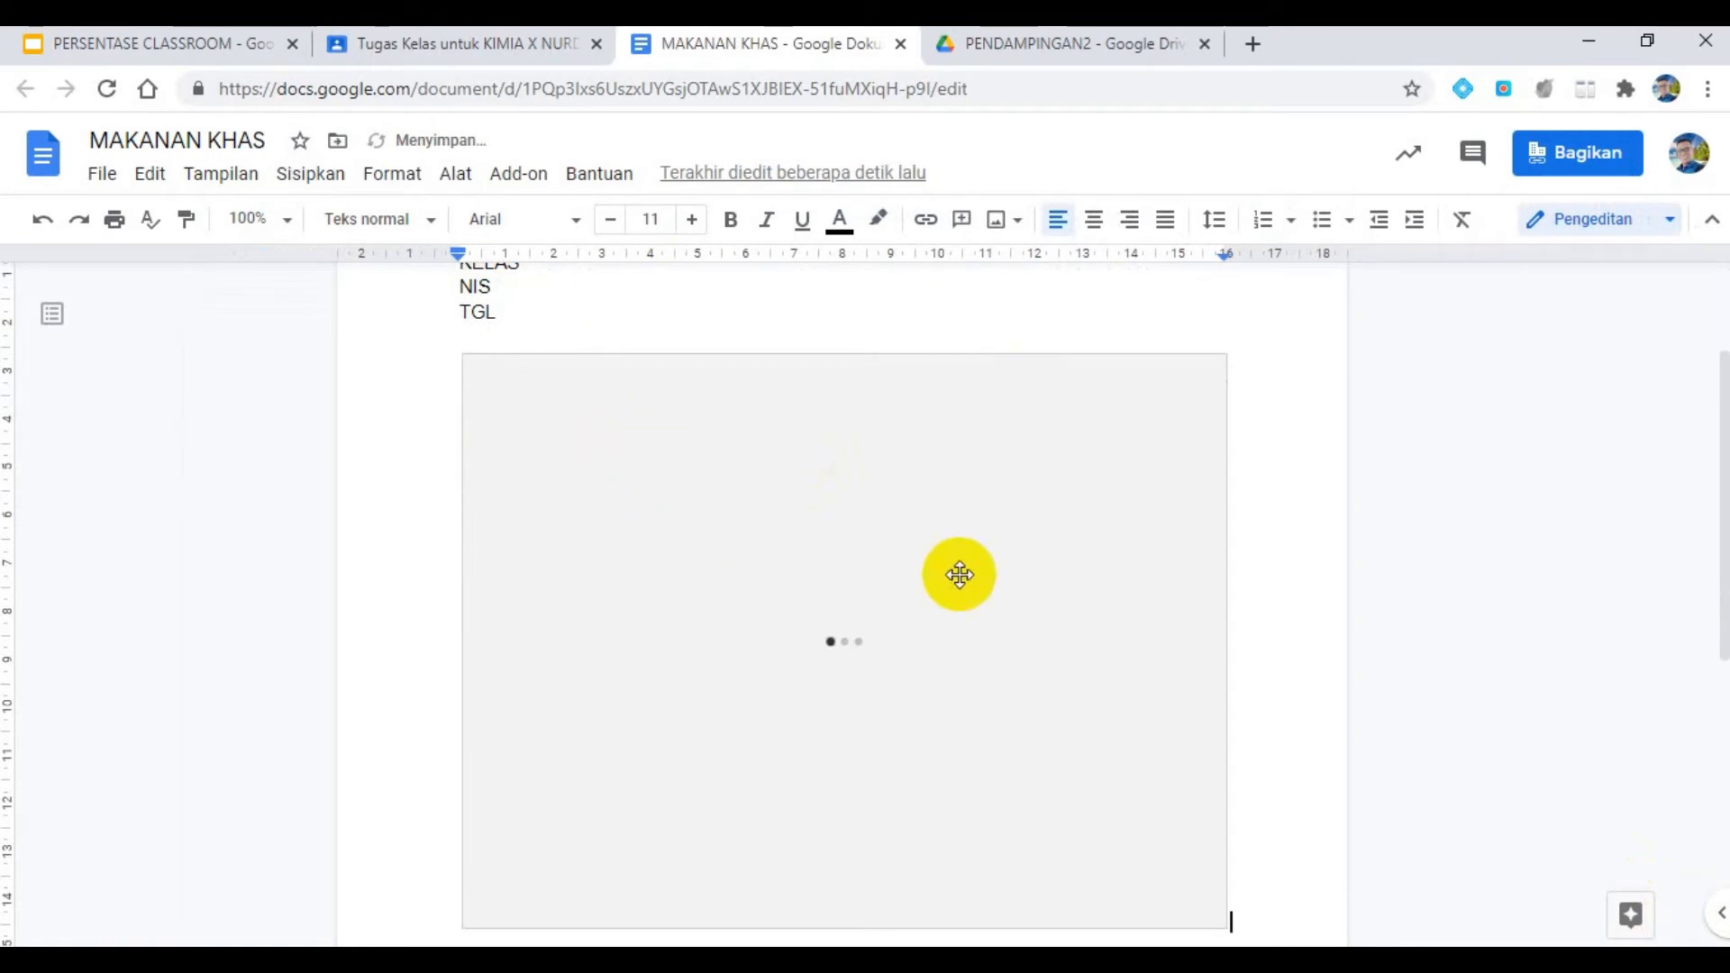
{"action": "left_click", "coordinate": [762, 505]}
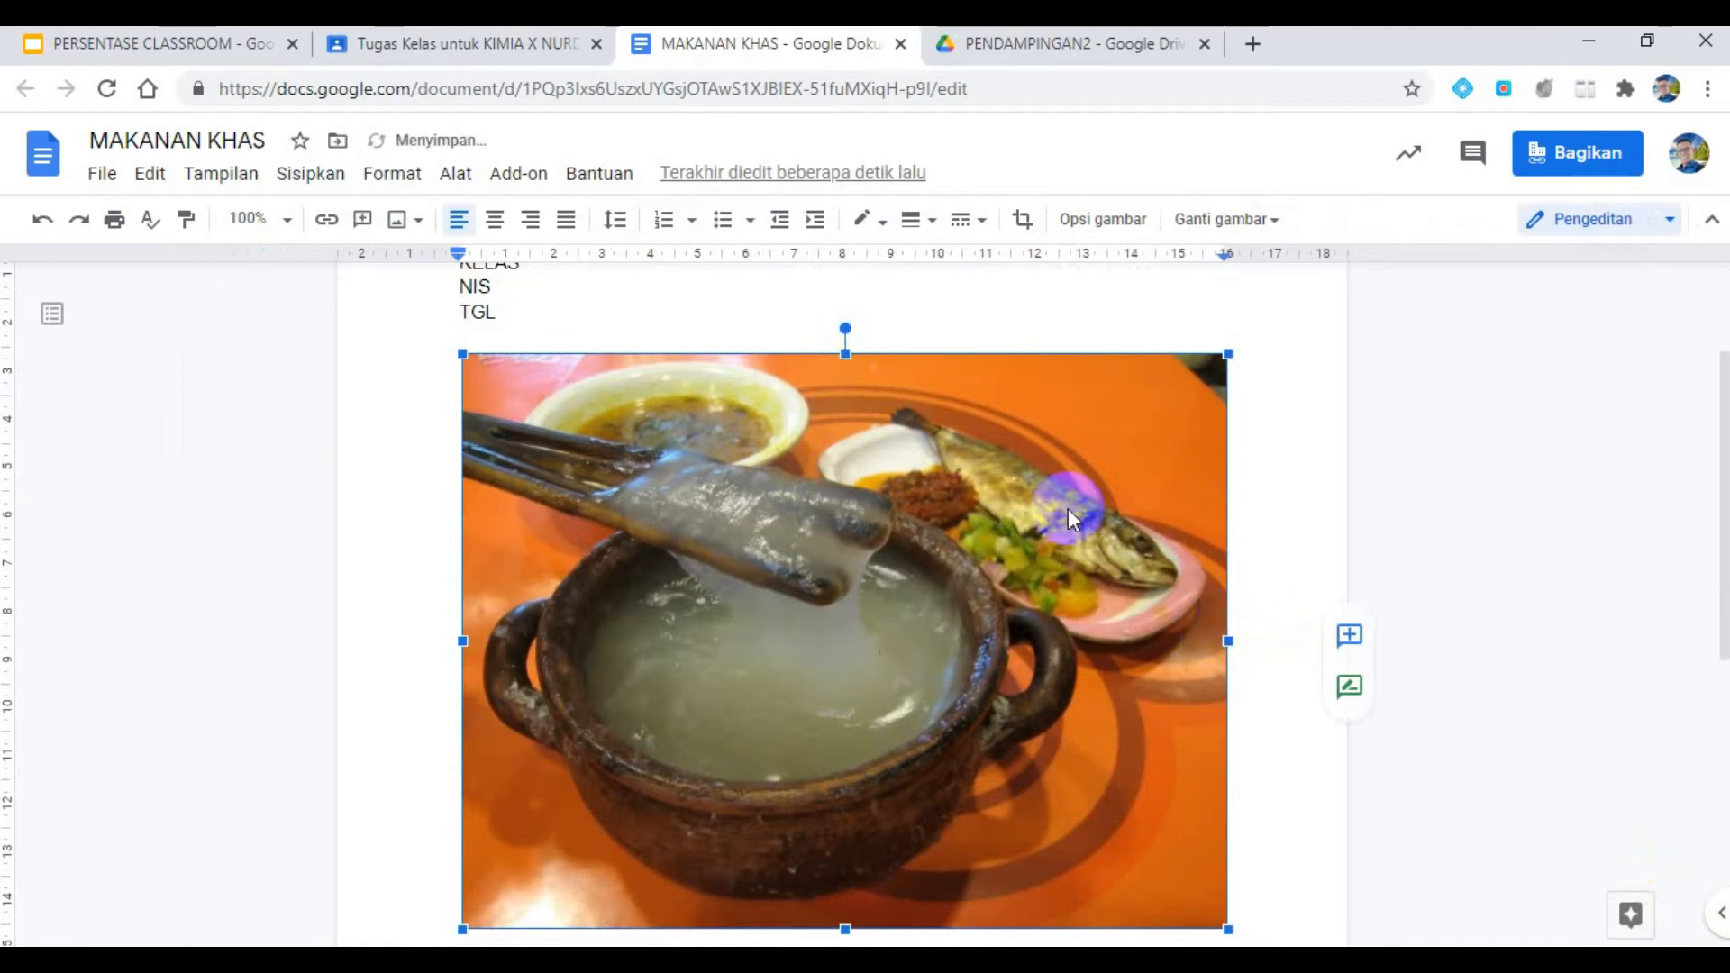
{"action": "left_click", "coordinate": [907, 317]}
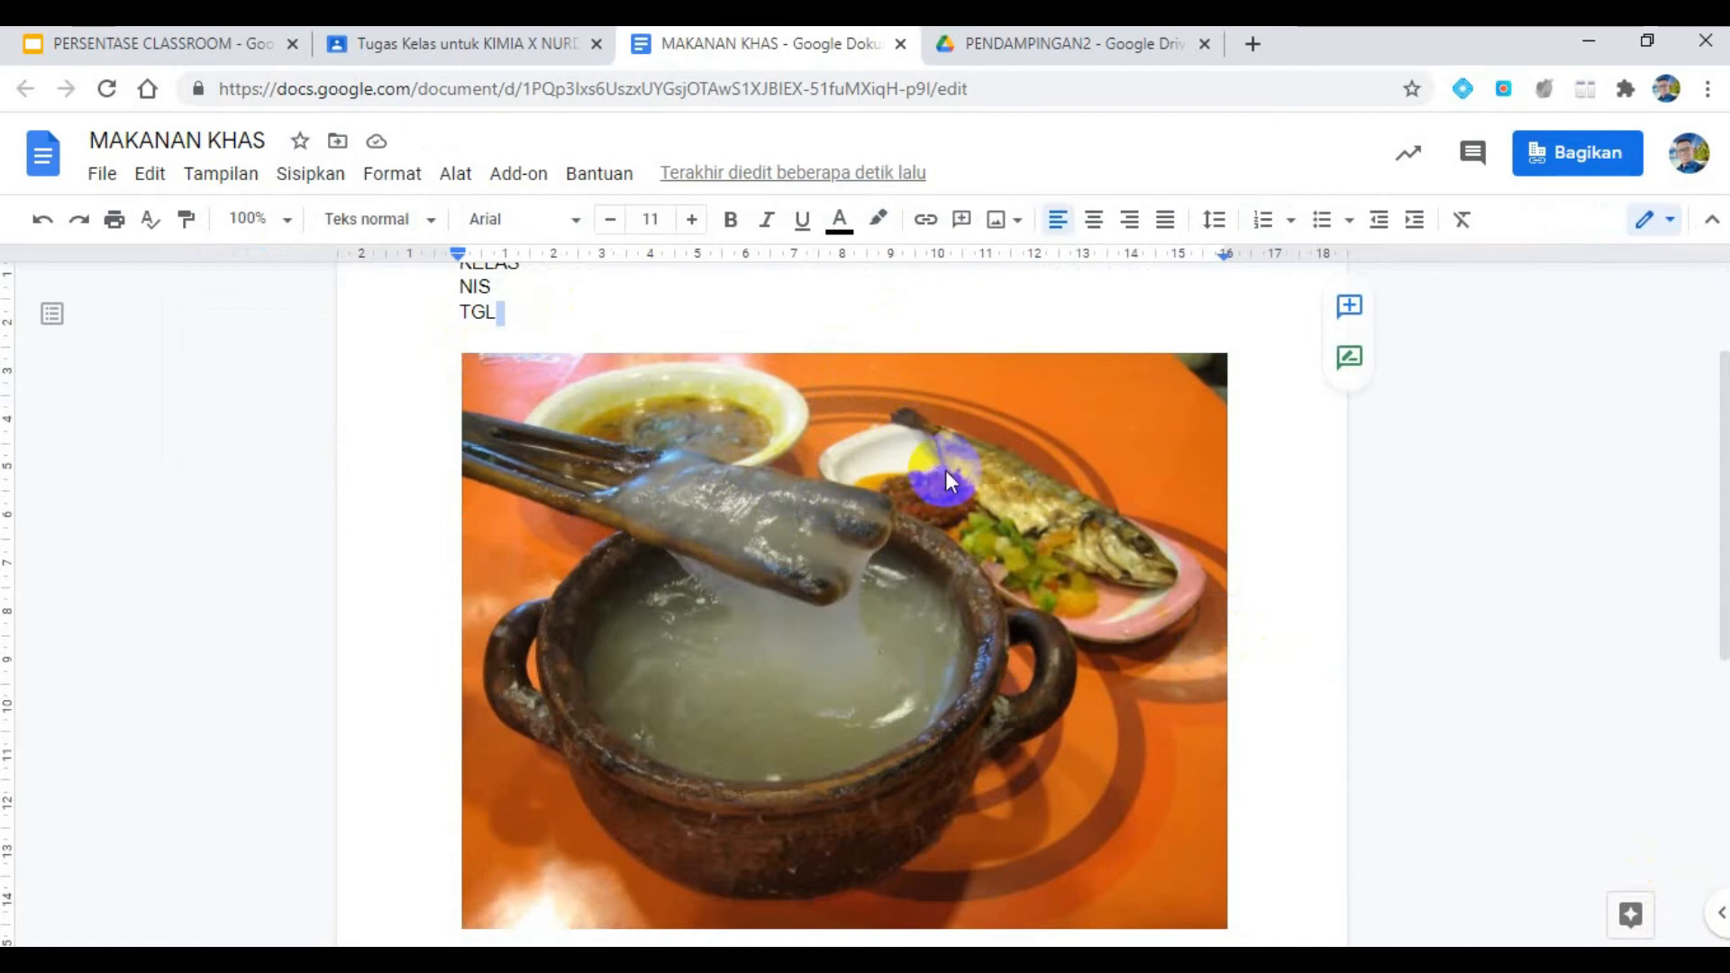
- Shrink the clay pot picture to about 6.5 cm wide and write "CARILAH ARTIKELNYA" on the line below it
{"action": "left_click", "coordinate": [944, 471]}
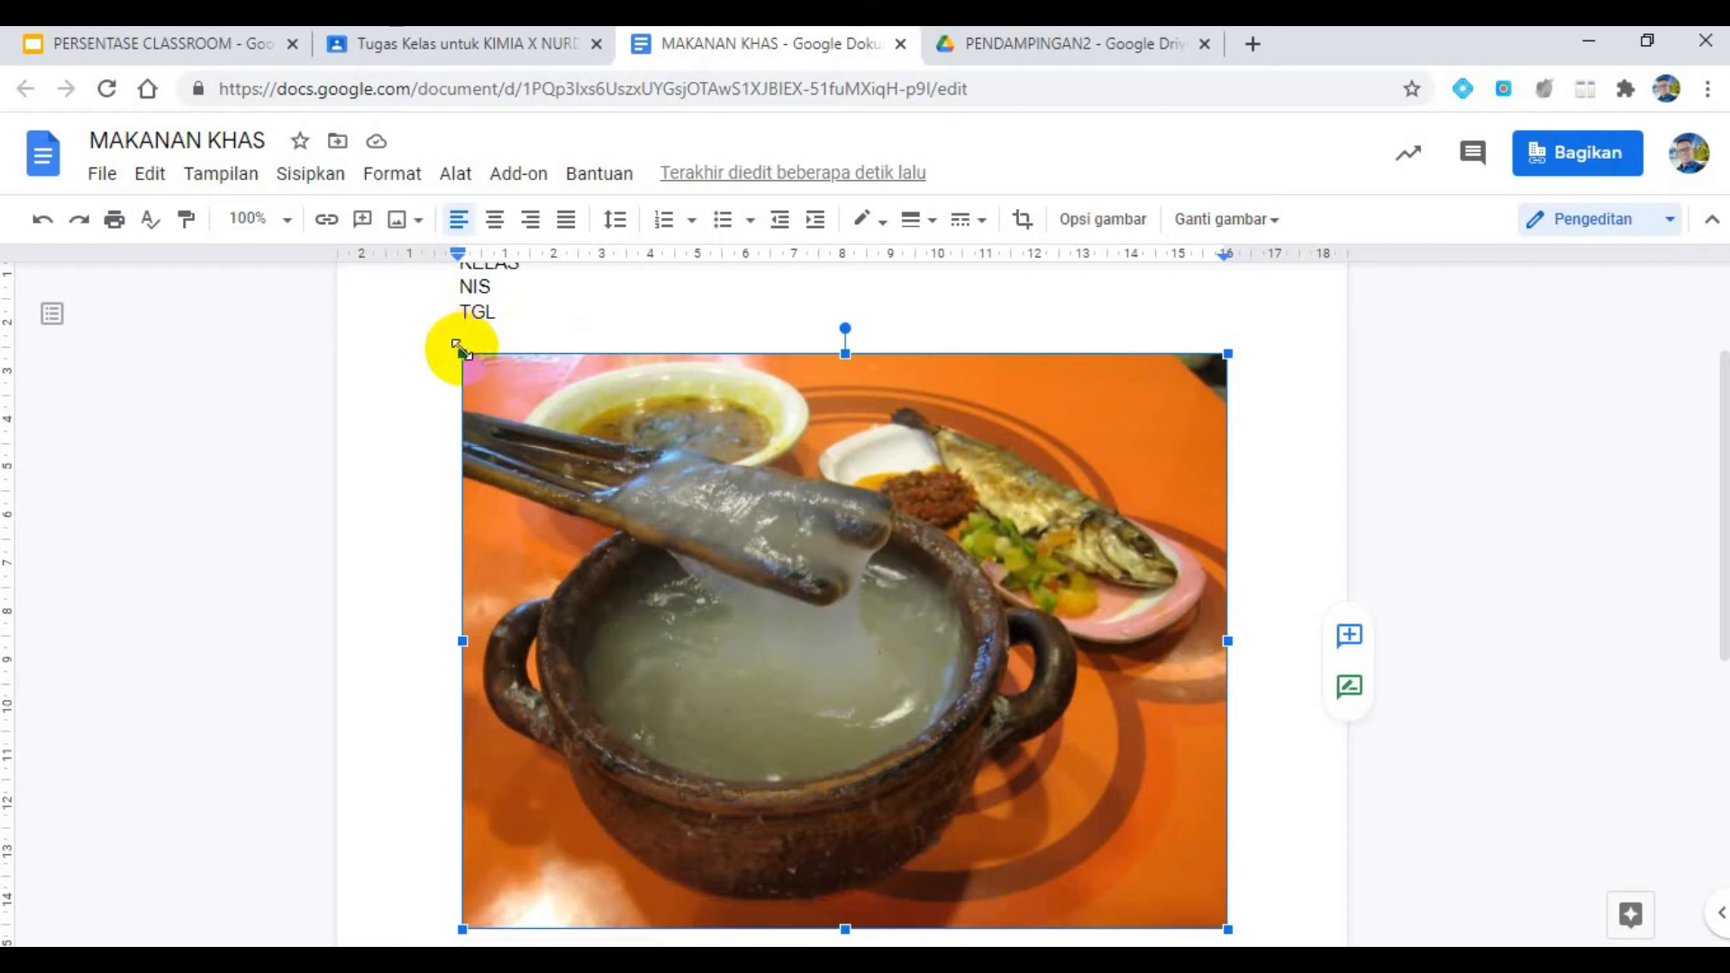
{"action": "left_click_drag", "start_coordinate": [461, 346], "coordinate": [991, 699]}
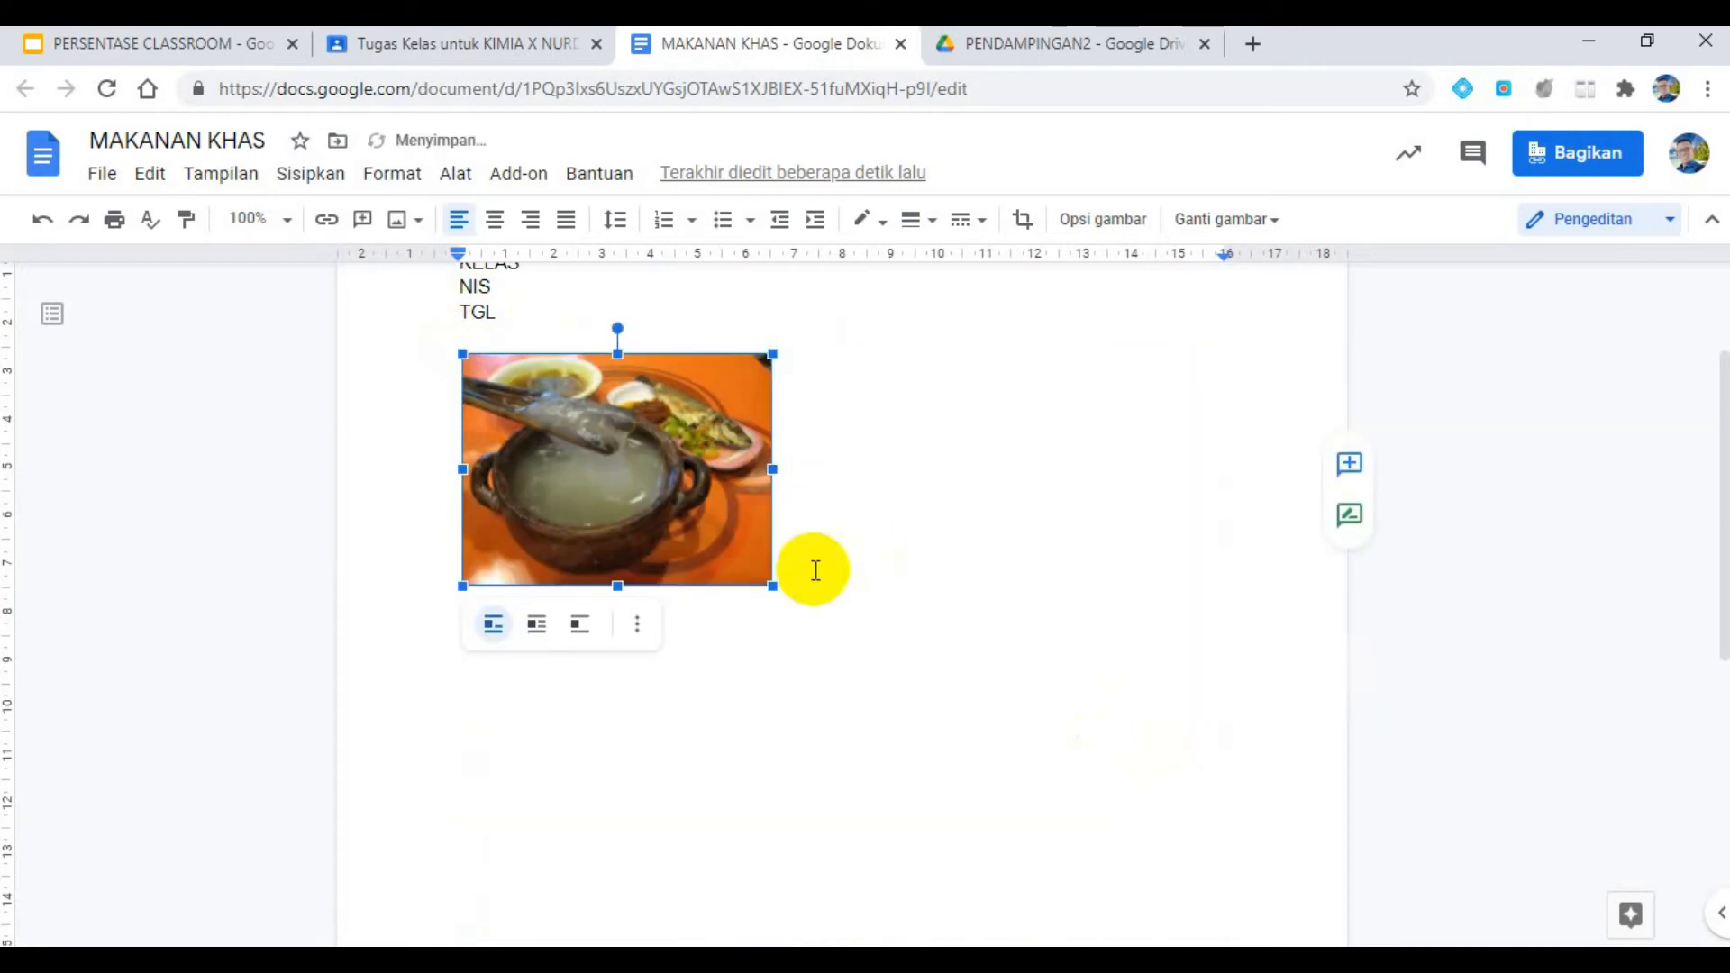
{"action": "left_click", "coordinate": [796, 564]}
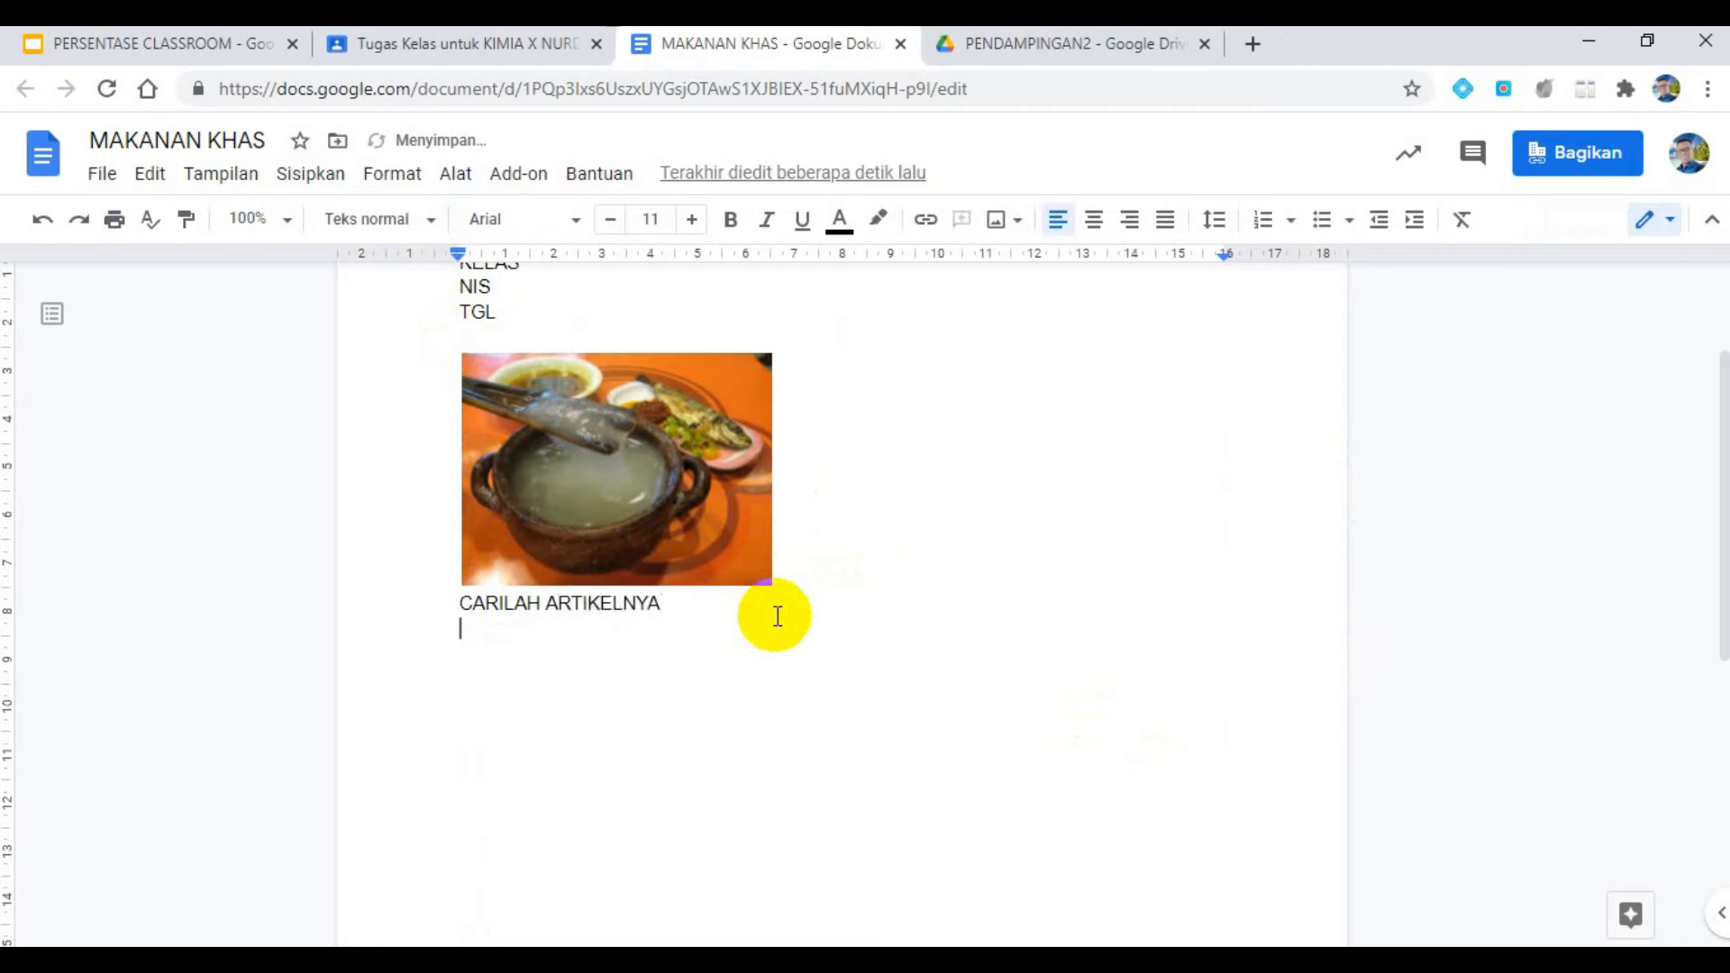
{"action": "left_click", "coordinate": [700, 492]}
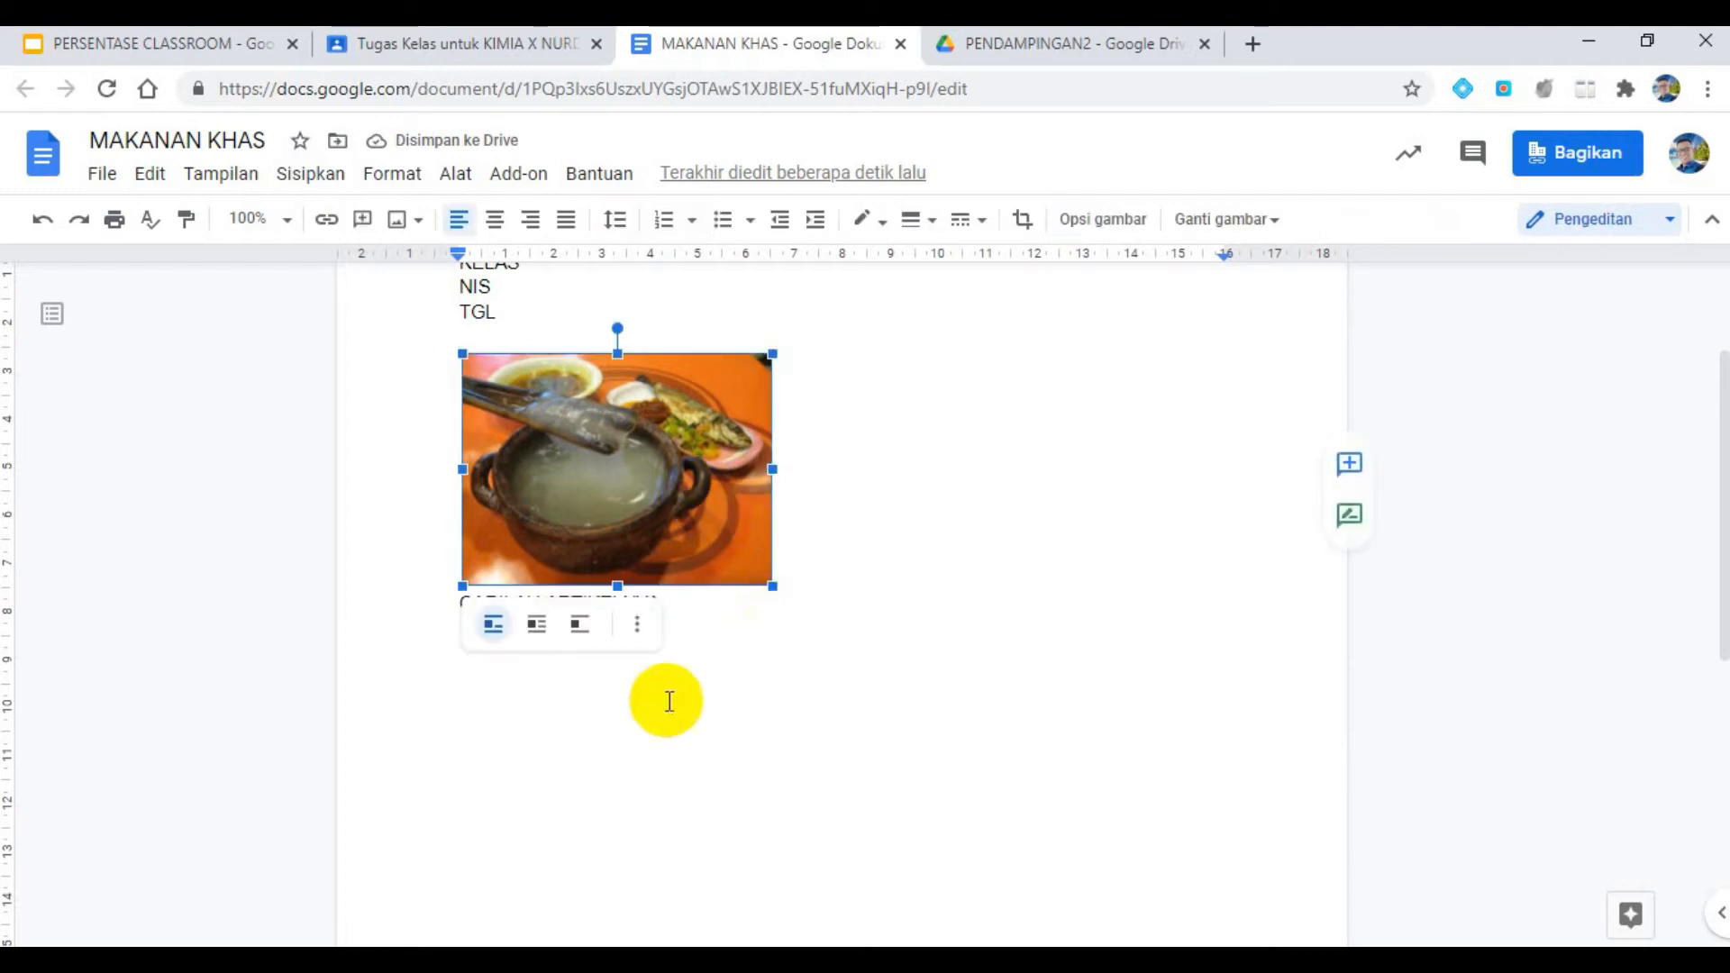
{"action": "left_click_drag", "start_coordinate": [812, 691], "coordinate": [608, 622]}
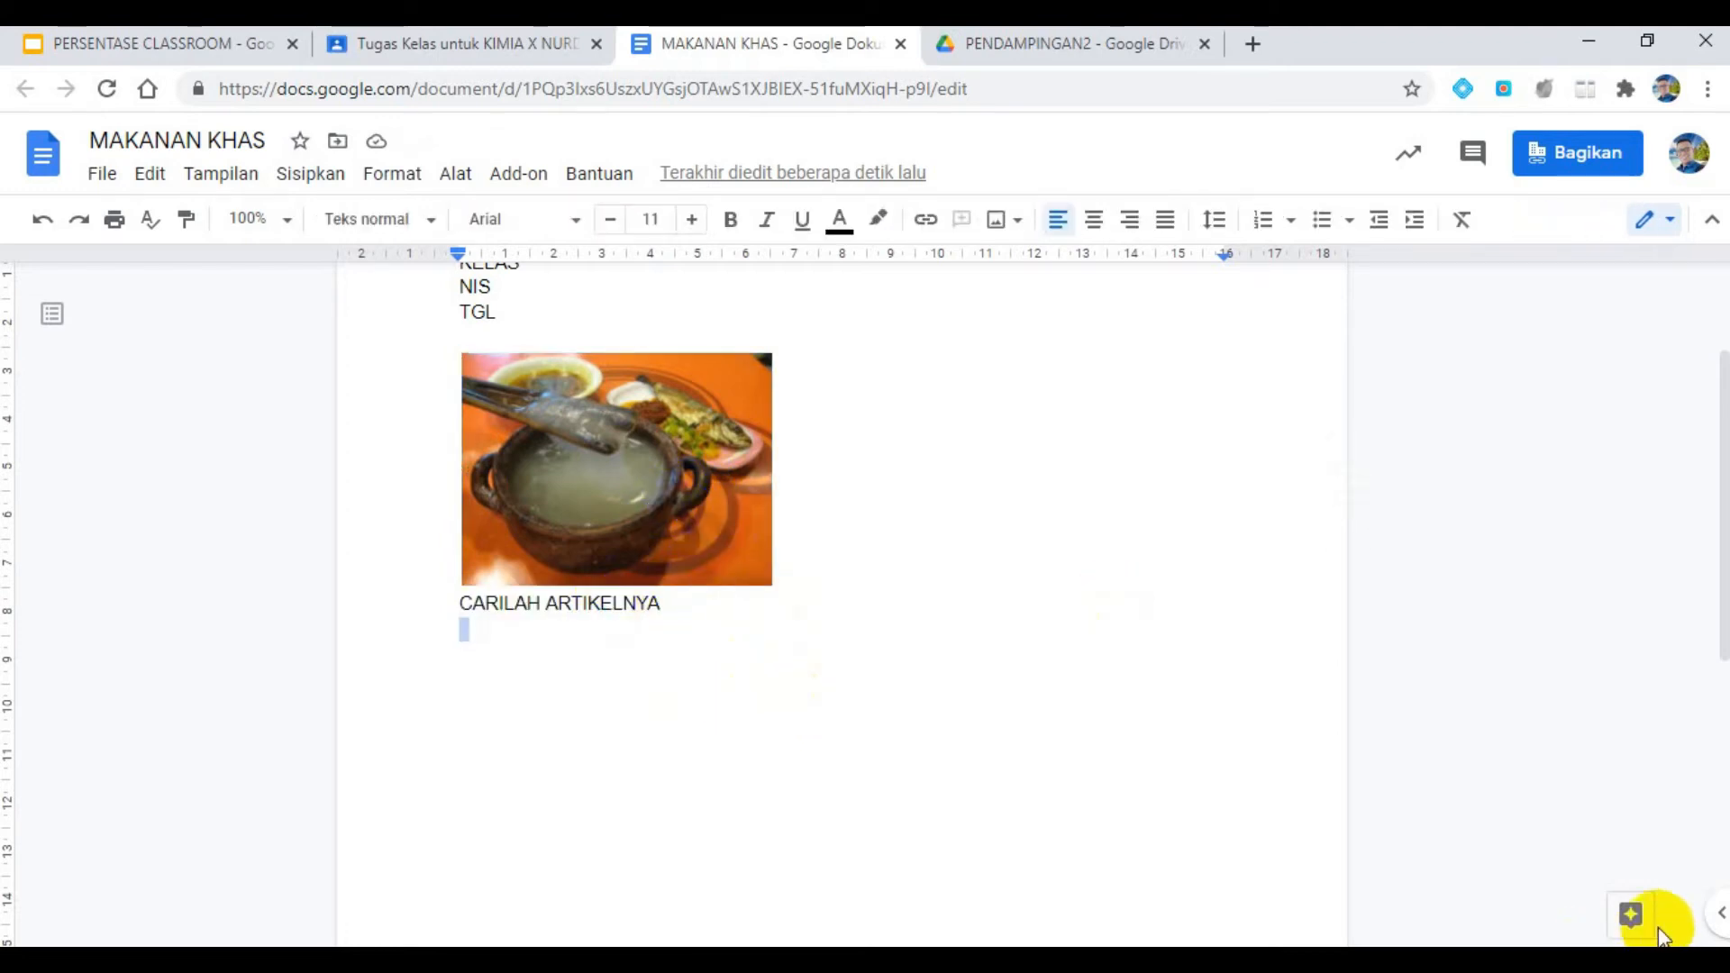
- Open the Explore (Pelajari) tool in the document and search for "makanan khas maluku utara"
{"action": "left_click", "coordinate": [721, 477]}
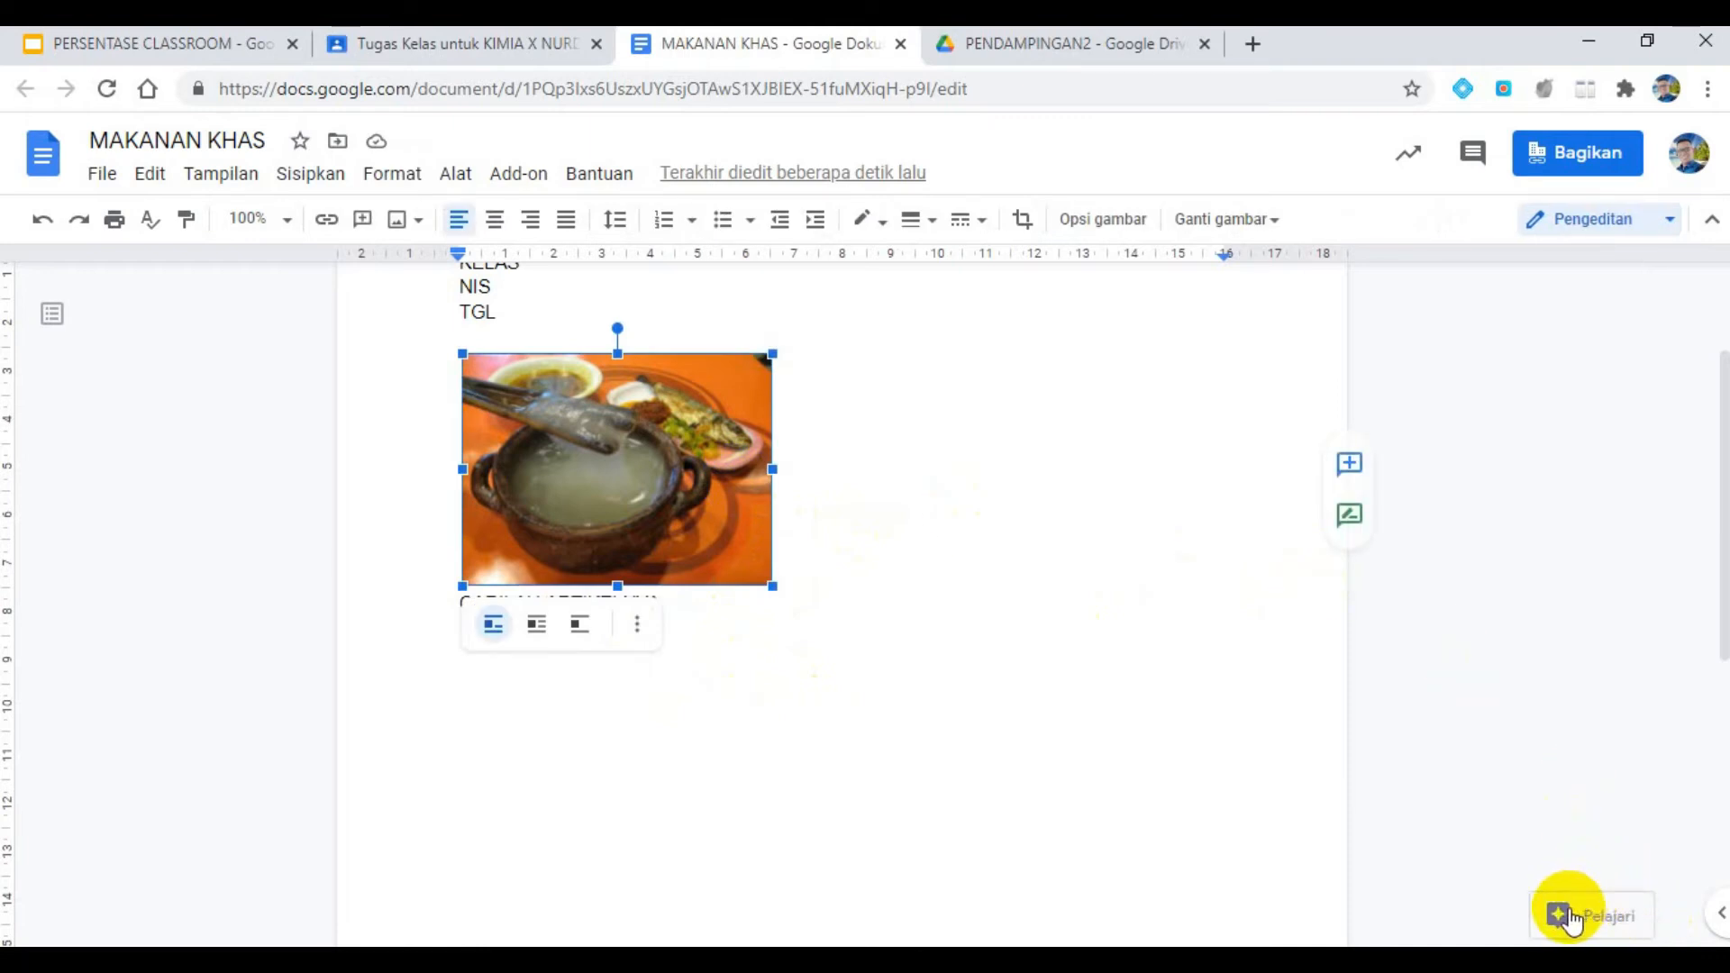
{"action": "left_click", "coordinate": [1569, 917]}
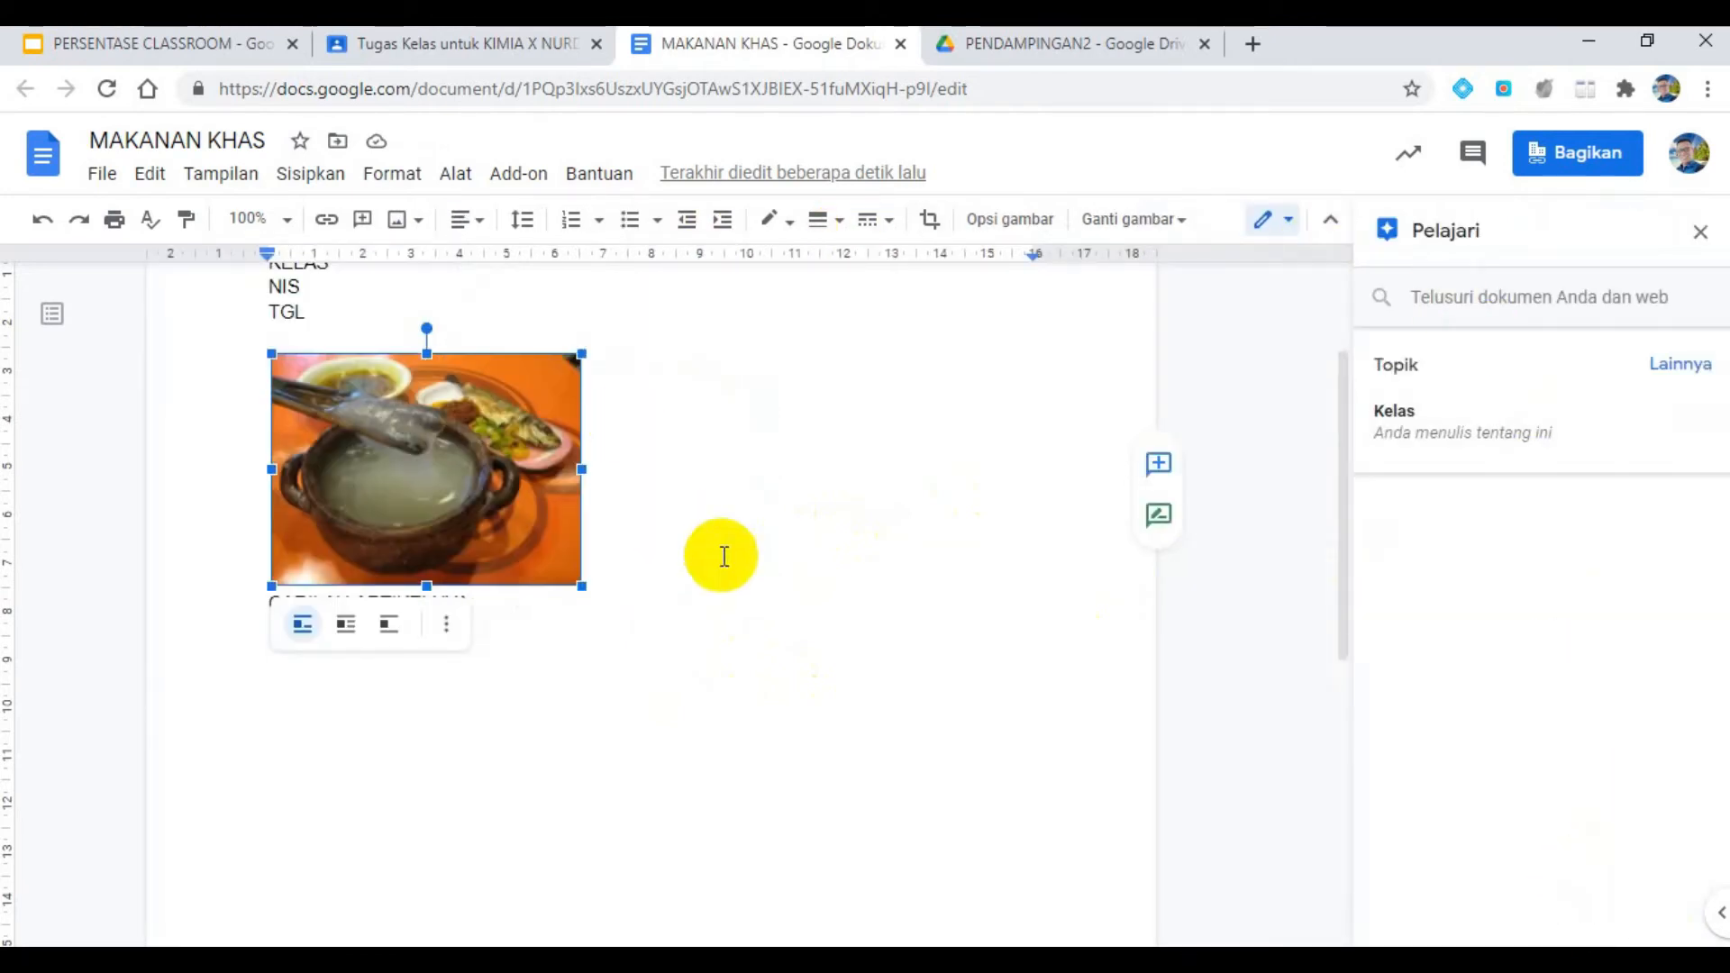
{"action": "left_click", "coordinate": [1433, 302]}
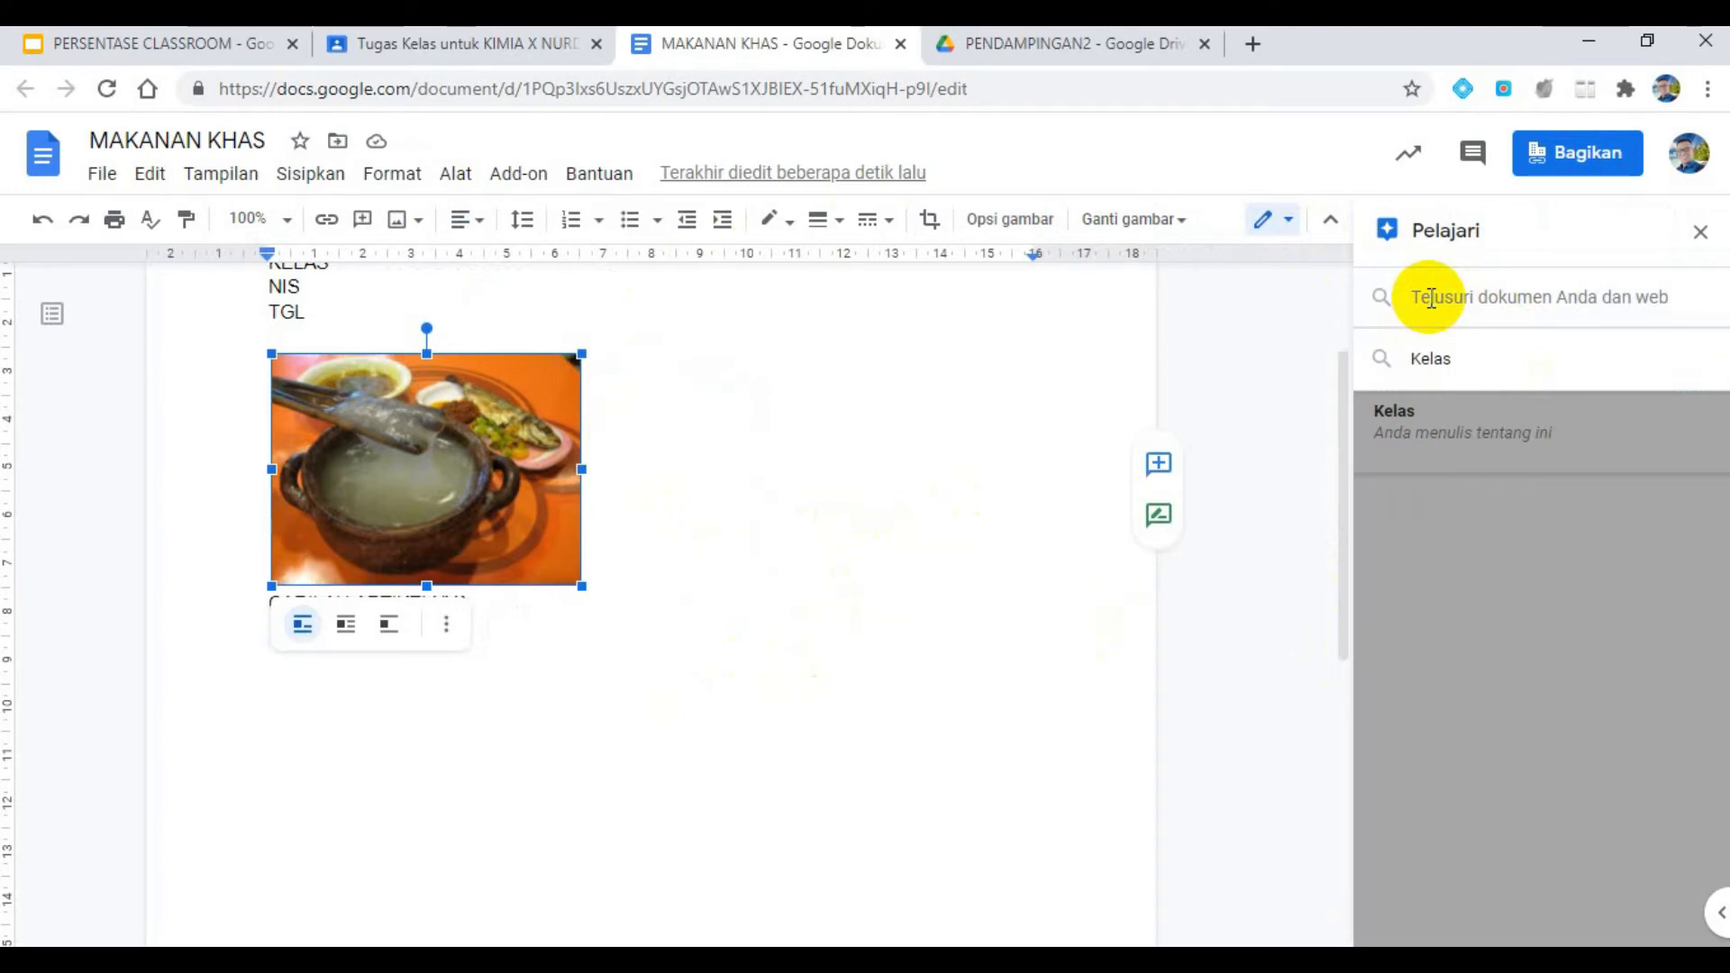
{"action": "type", "text": "MAKANAN "}
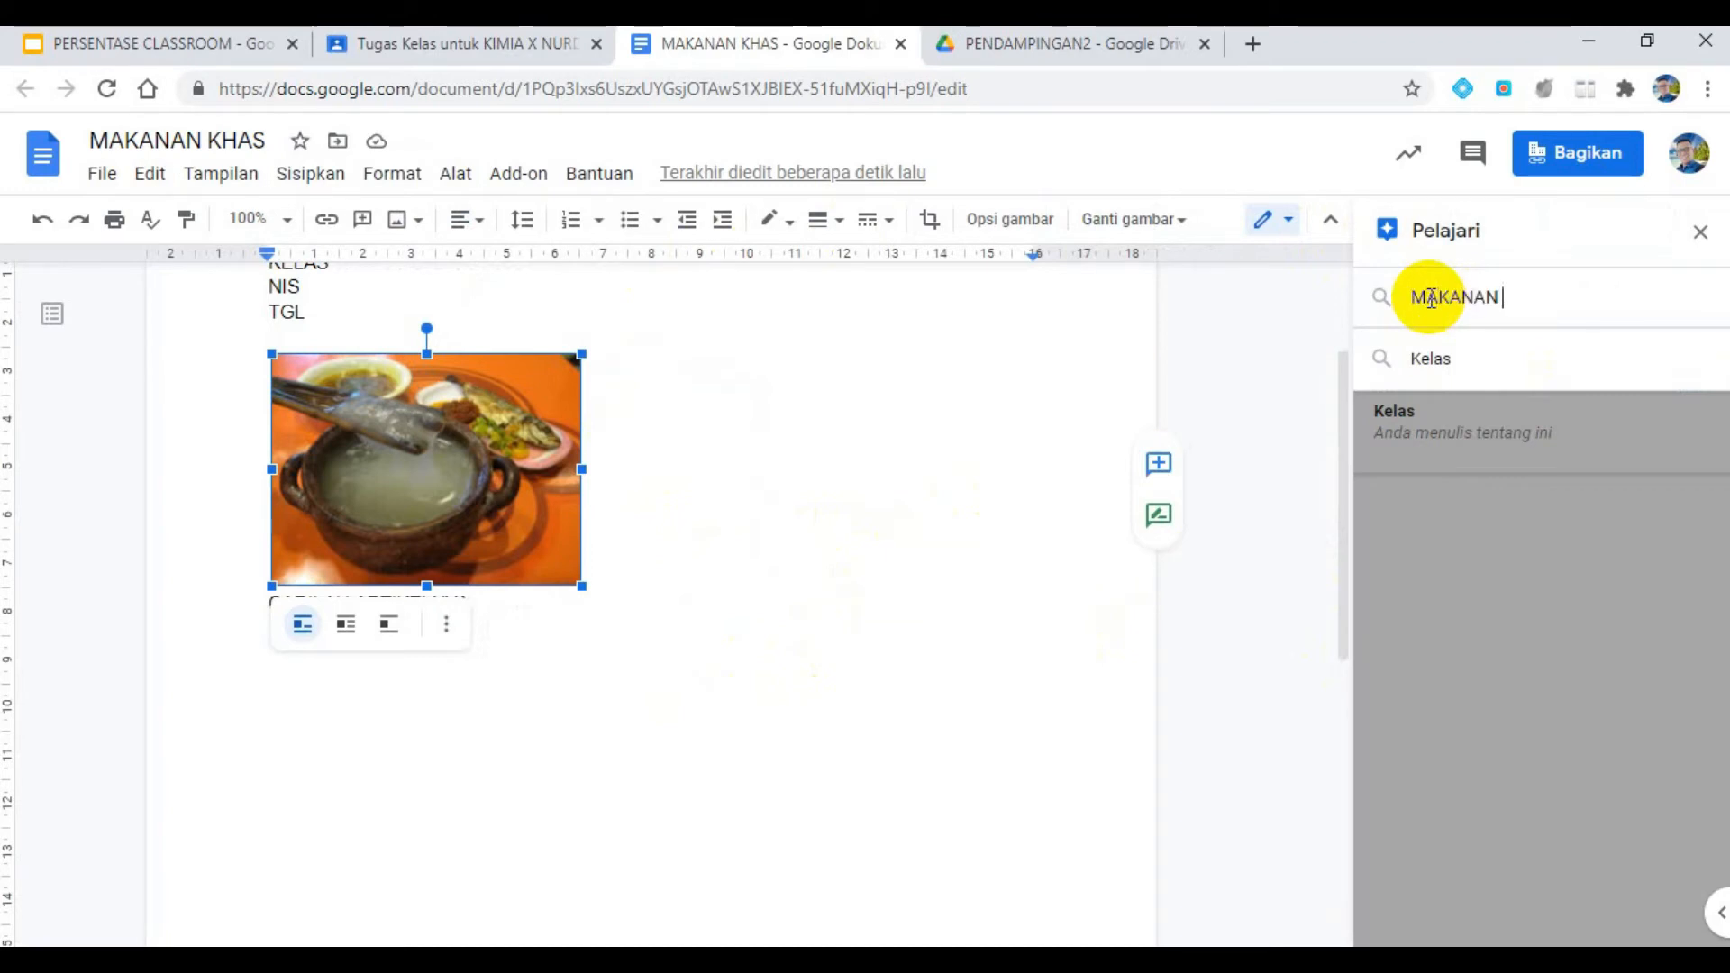
{"action": "type", "text": "KHAS"}
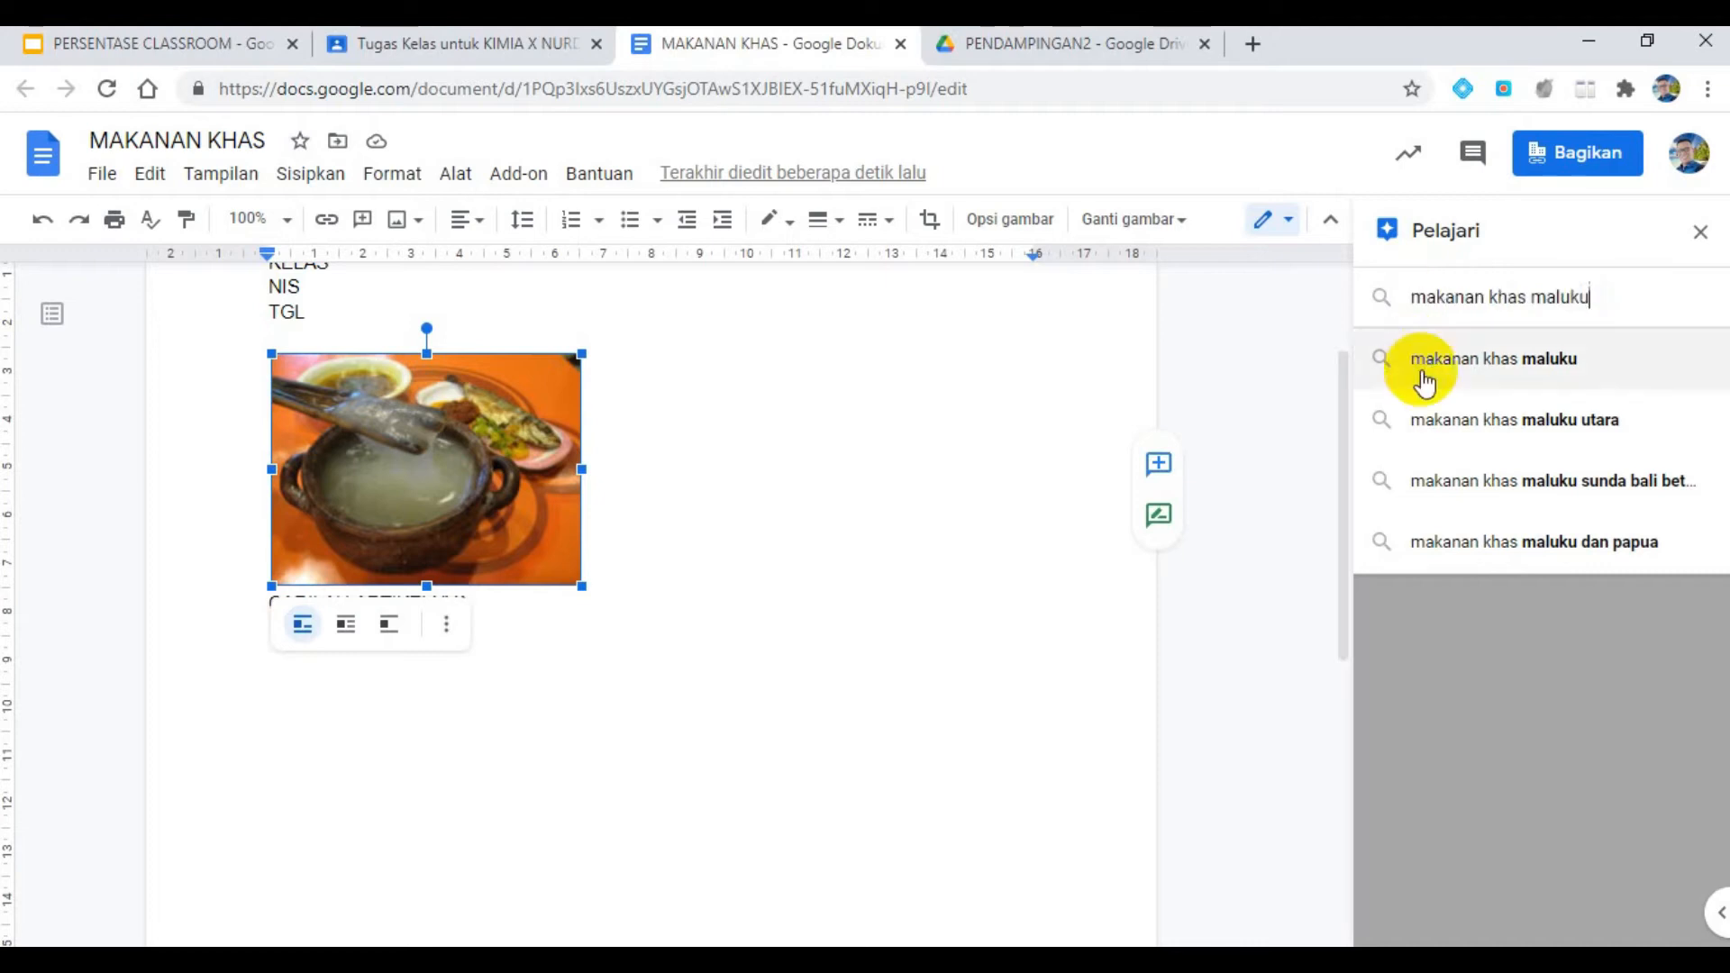
{"action": "left_click", "coordinate": [1446, 418]}
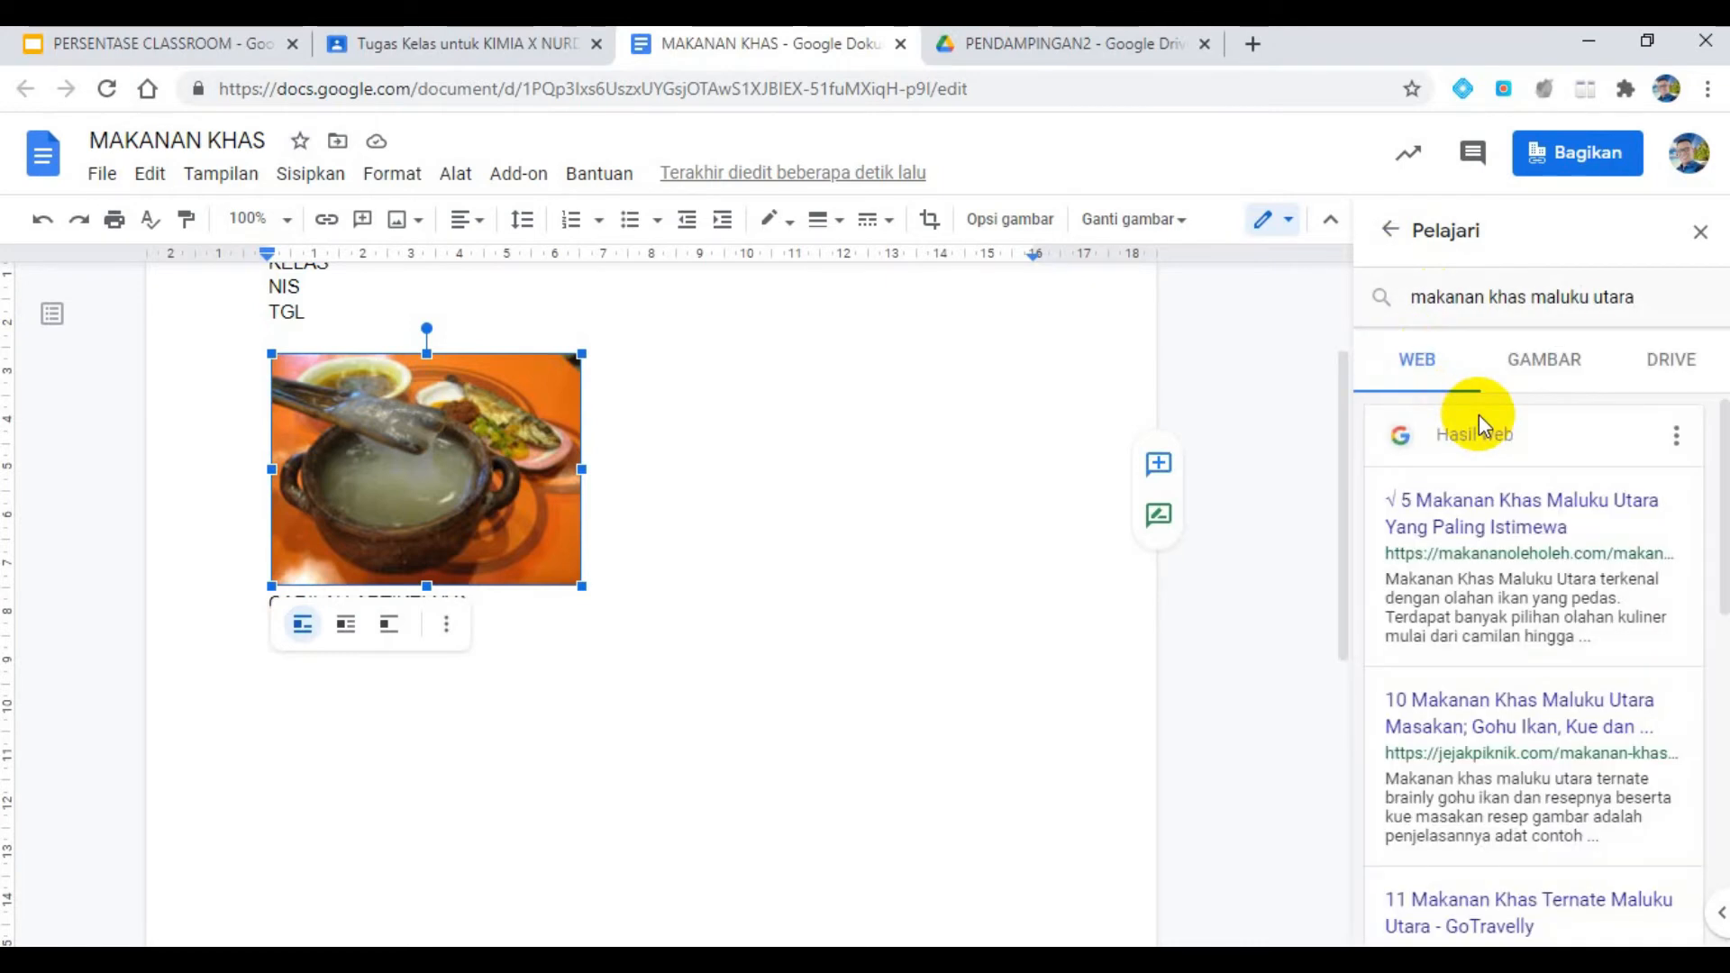
- Look at the image results, return to the web results and open the article "5 Makanan Khas Maluku Utara Yang Paling Istimewa"
{"action": "left_click", "coordinate": [1544, 360]}
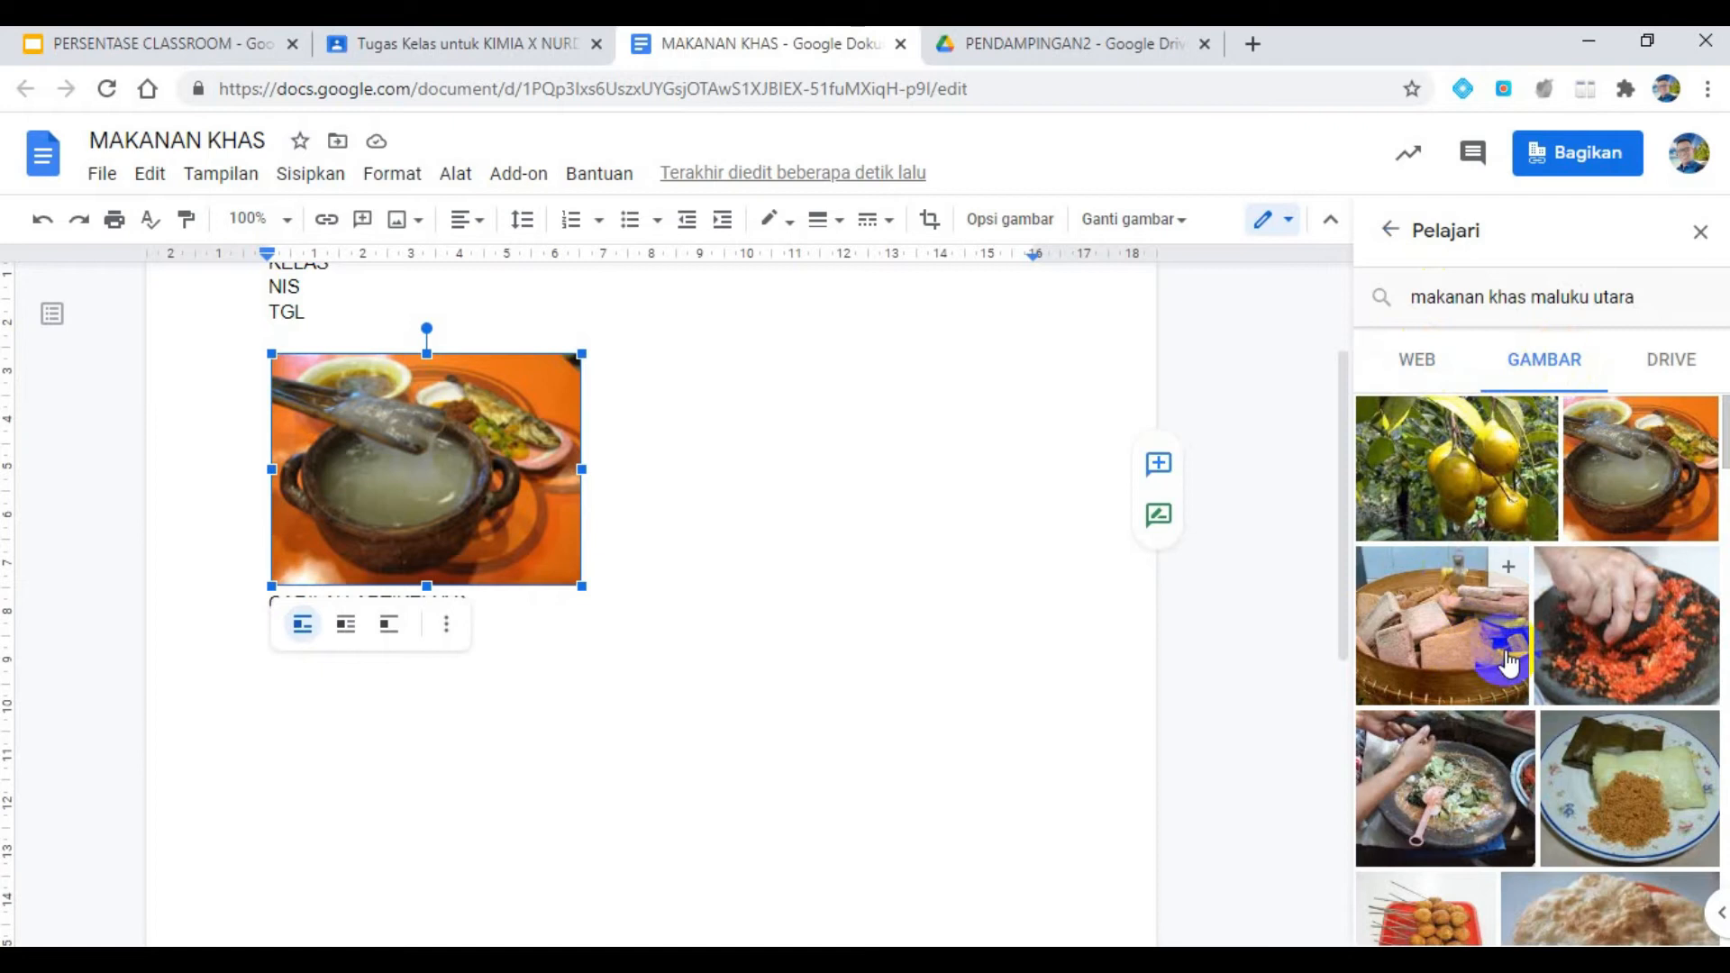
{"action": "mouse_move", "coordinate": [1691, 434]}
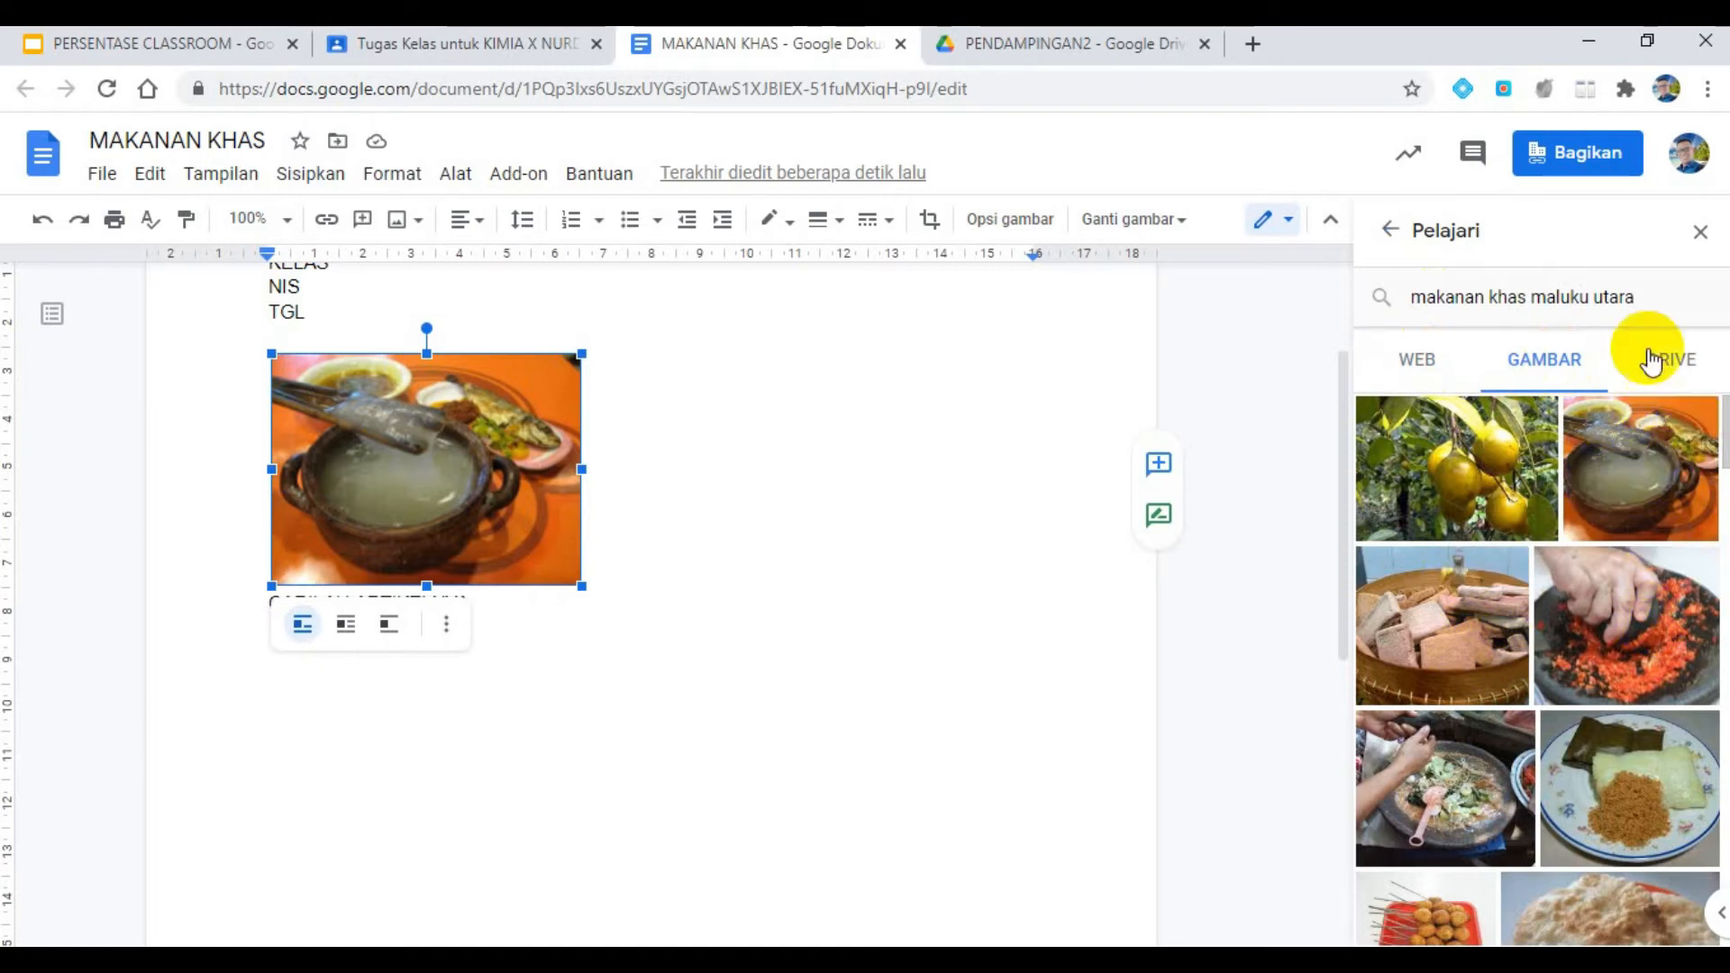
{"action": "left_click", "coordinate": [1431, 359]}
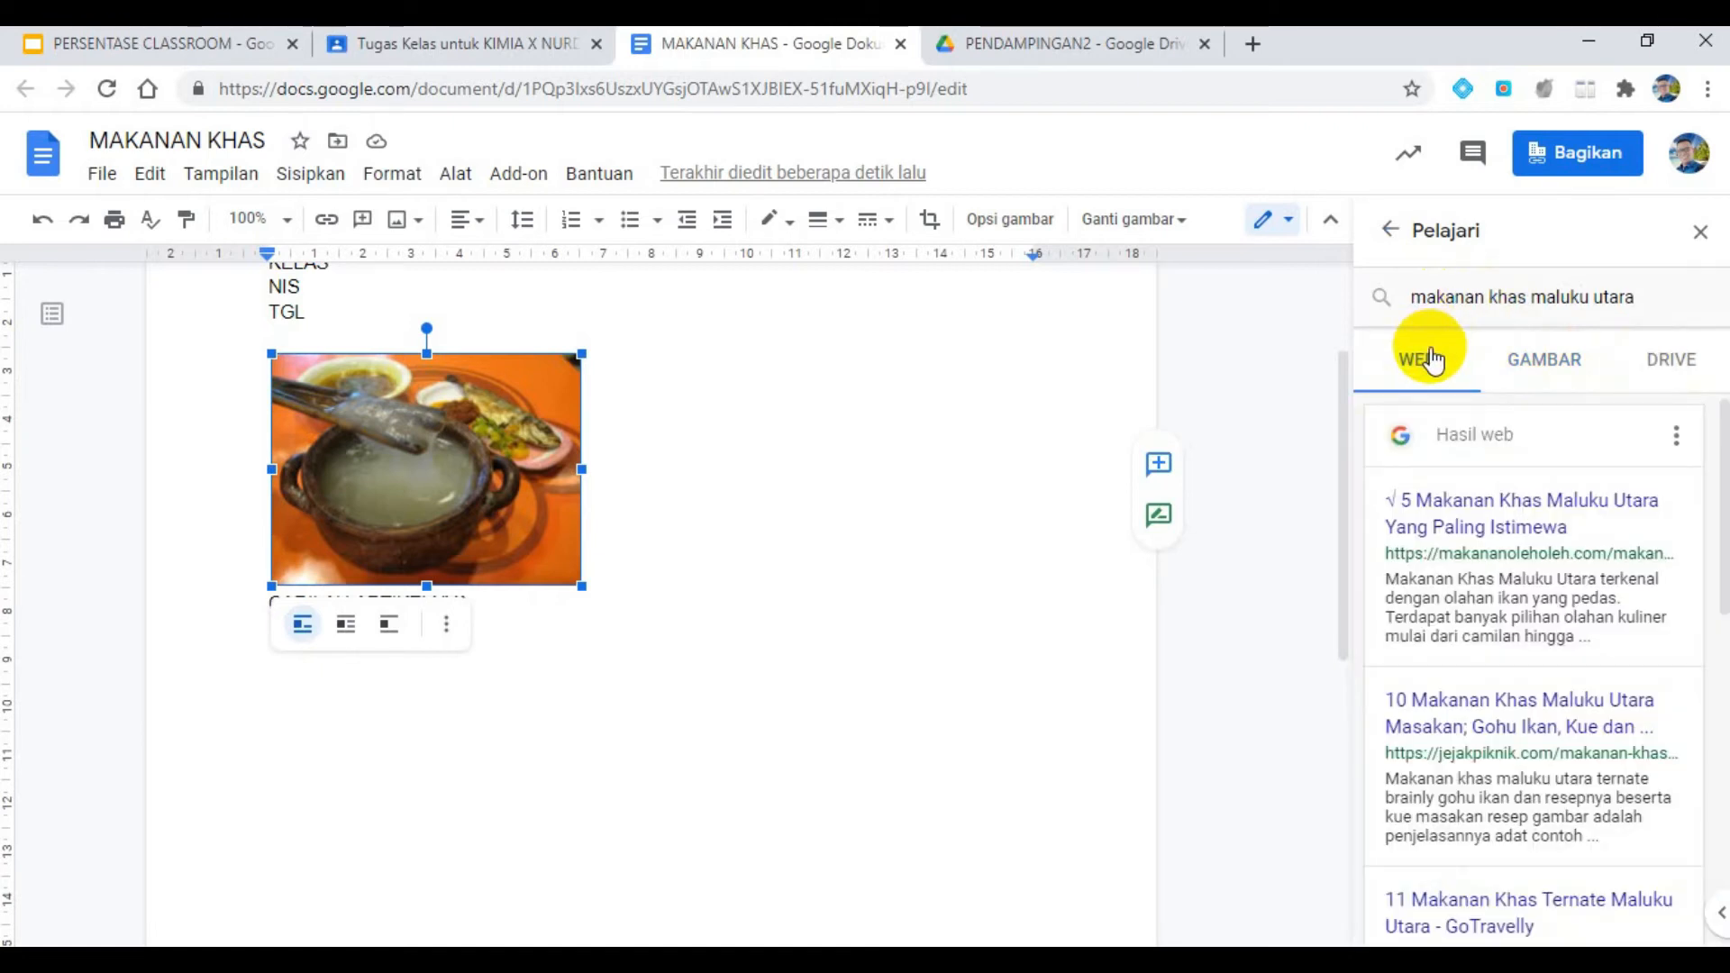
{"action": "mouse_move", "coordinate": [1431, 644]}
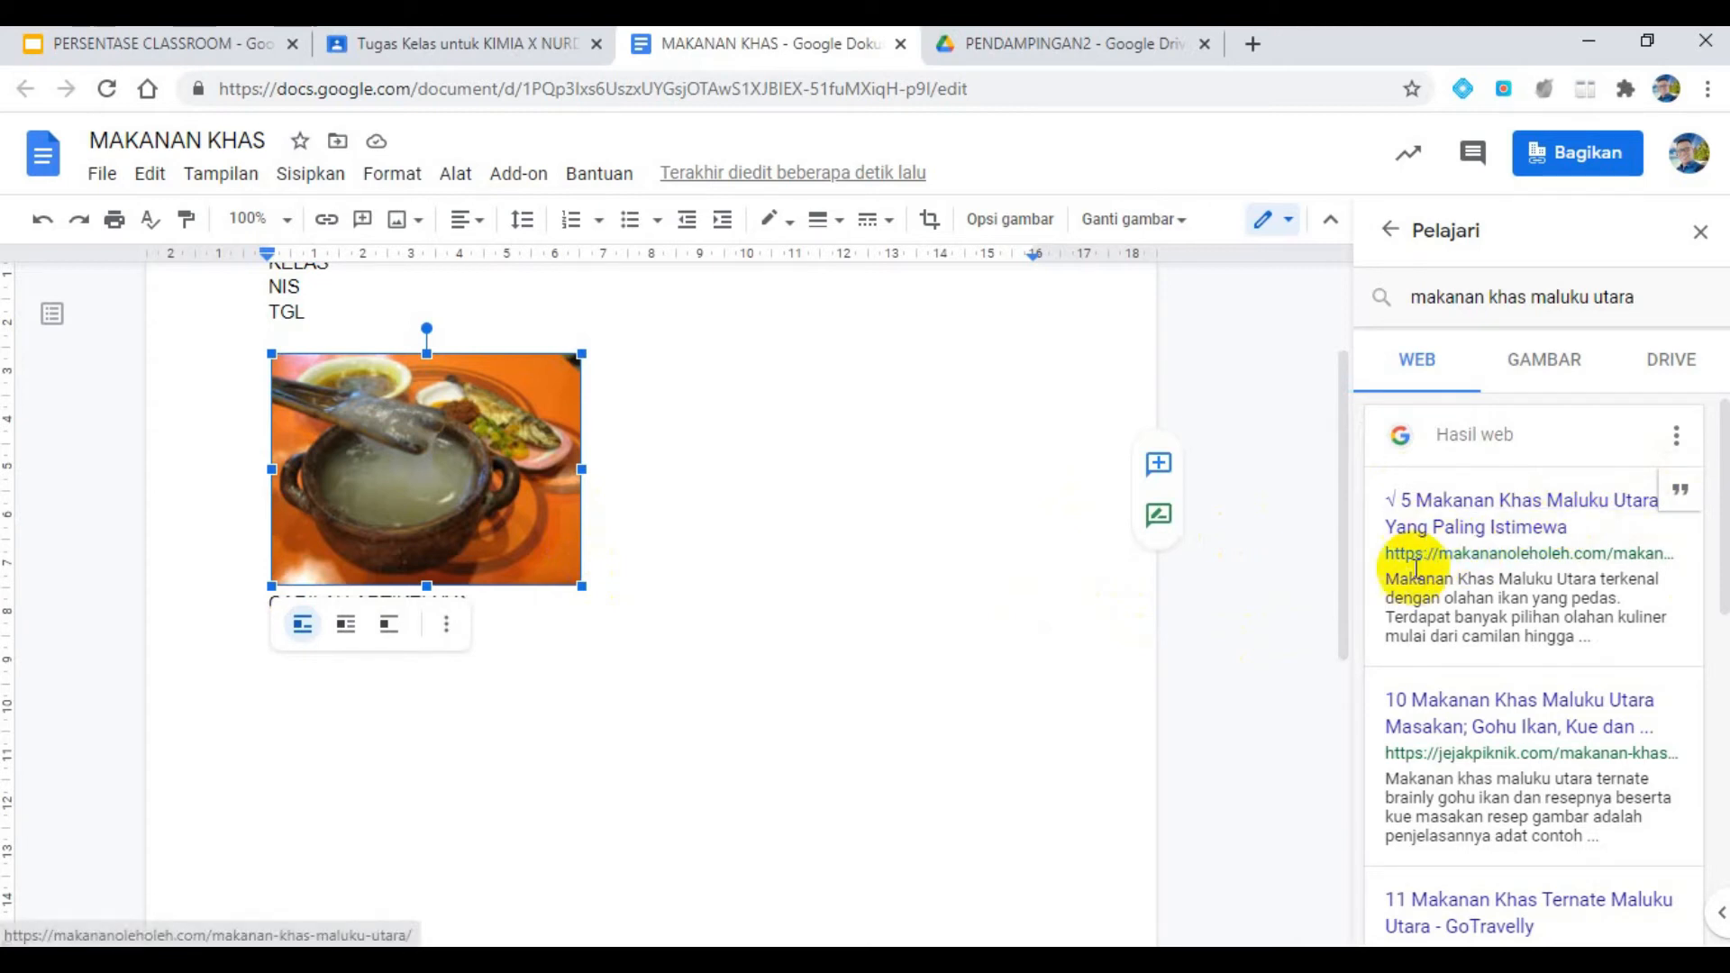
{"action": "left_click_drag", "start_coordinate": [1381, 584], "coordinate": [1583, 637]}
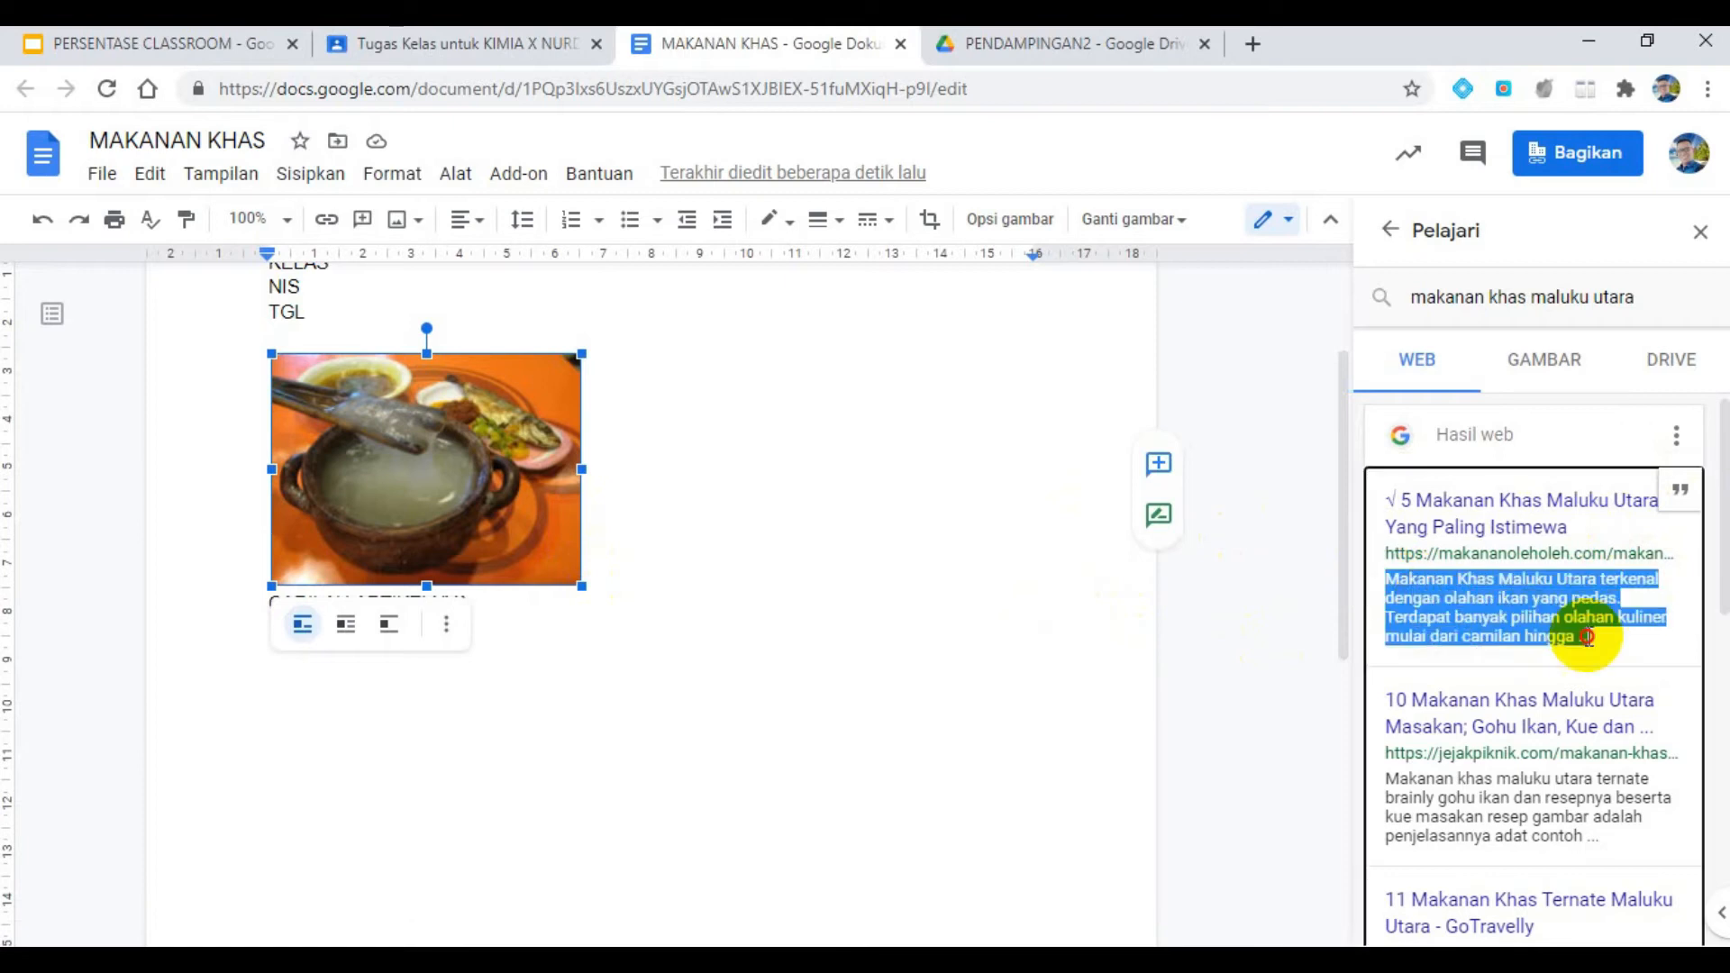
{"action": "left_click", "coordinate": [1540, 527]}
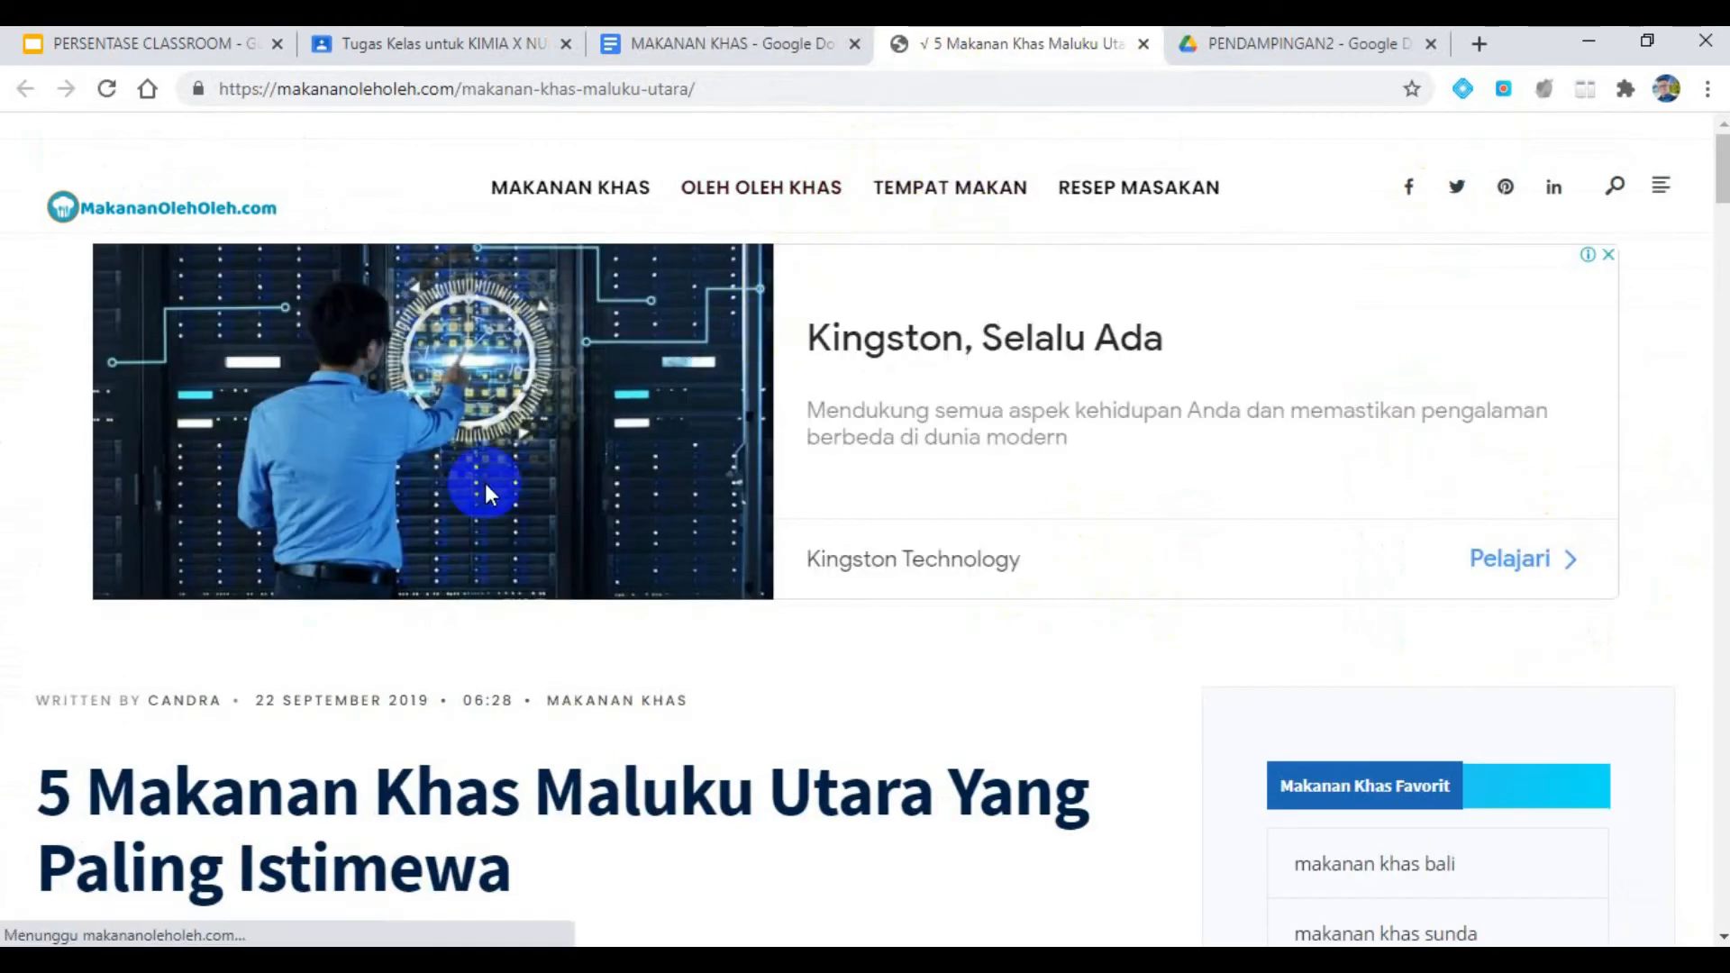
- Copy the first two paragraphs under "5. Papeda" in the article, from "Siapa yang tak mengenal" to "pengganti nasi."
{"action": "scroll", "coordinate": [514, 534], "scroll_direction": "down", "scroll_amount": 4}
{"action": "scroll", "coordinate": [513, 533], "scroll_direction": "down", "scroll_amount": 15}
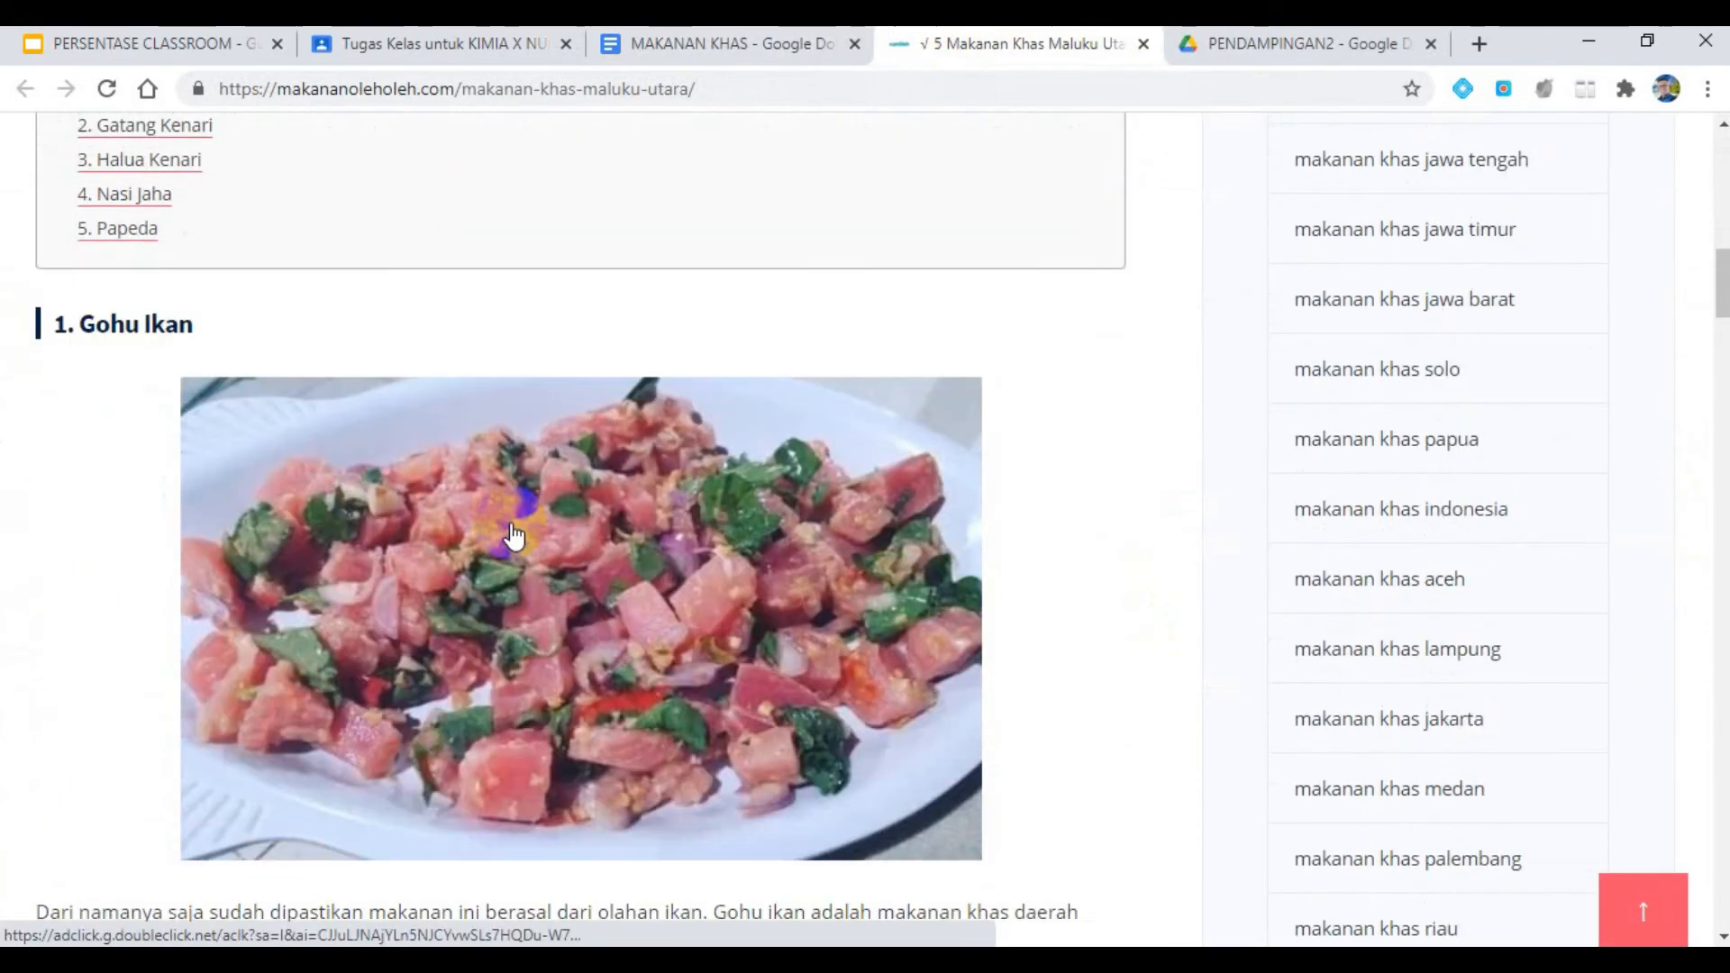
{"action": "scroll", "coordinate": [511, 532], "scroll_direction": "down", "scroll_amount": 13}
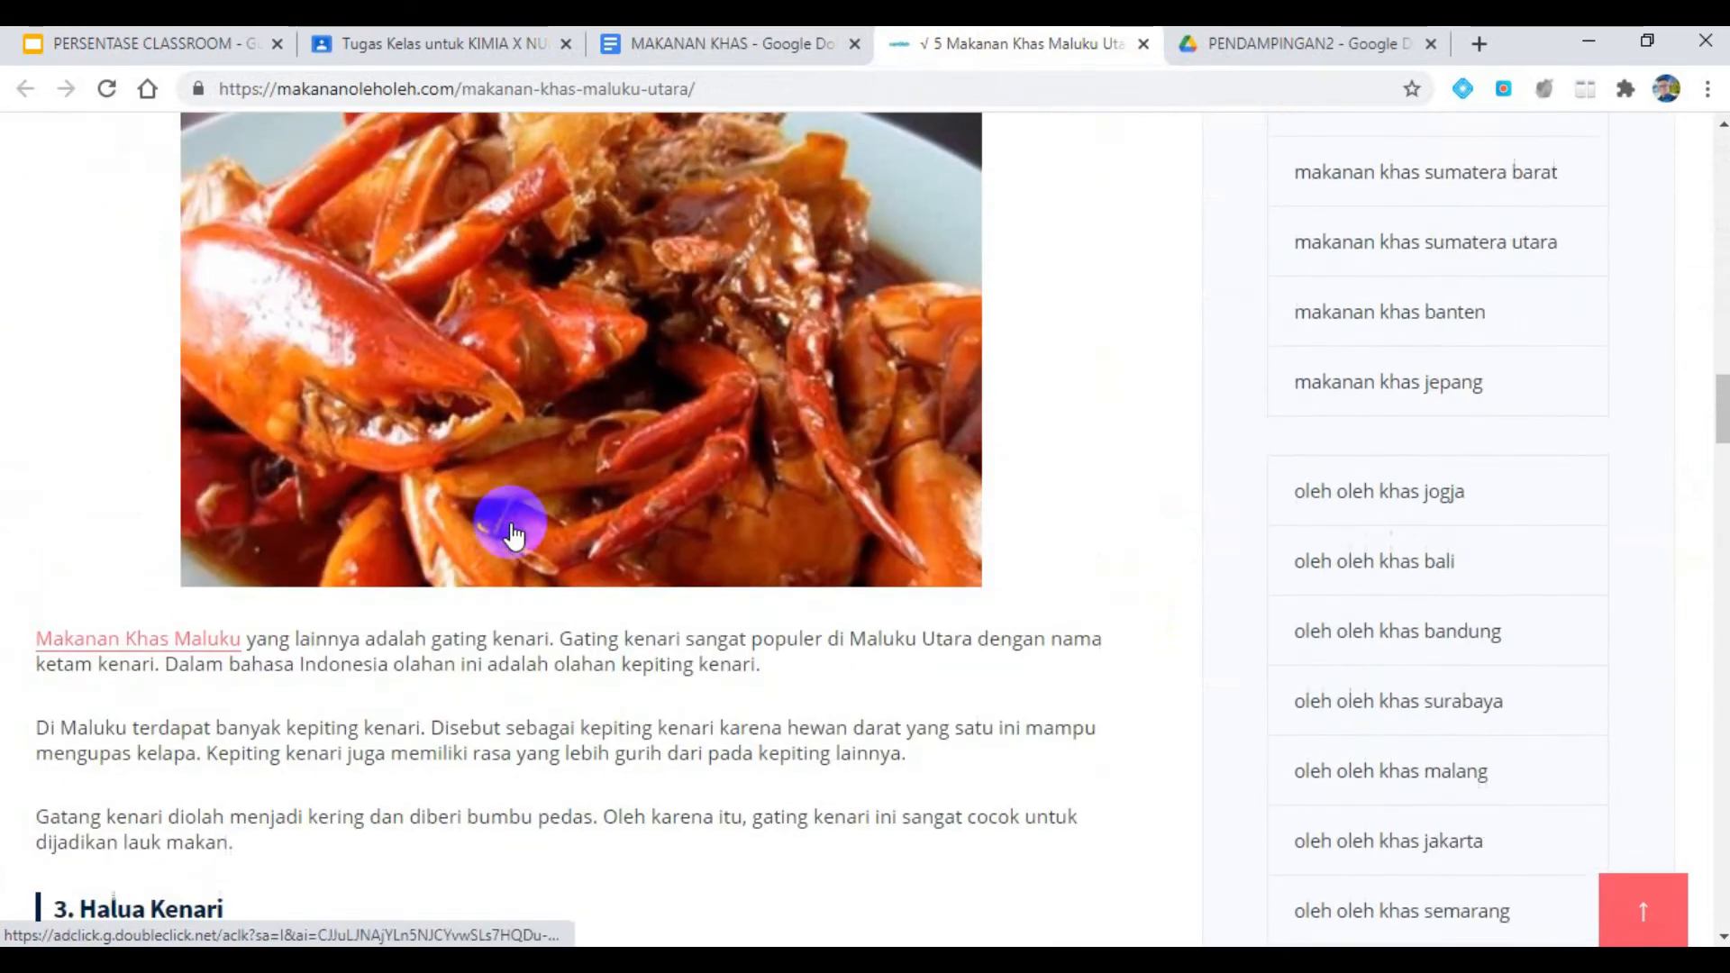
{"action": "scroll", "coordinate": [513, 533], "scroll_direction": "down", "scroll_amount": 15}
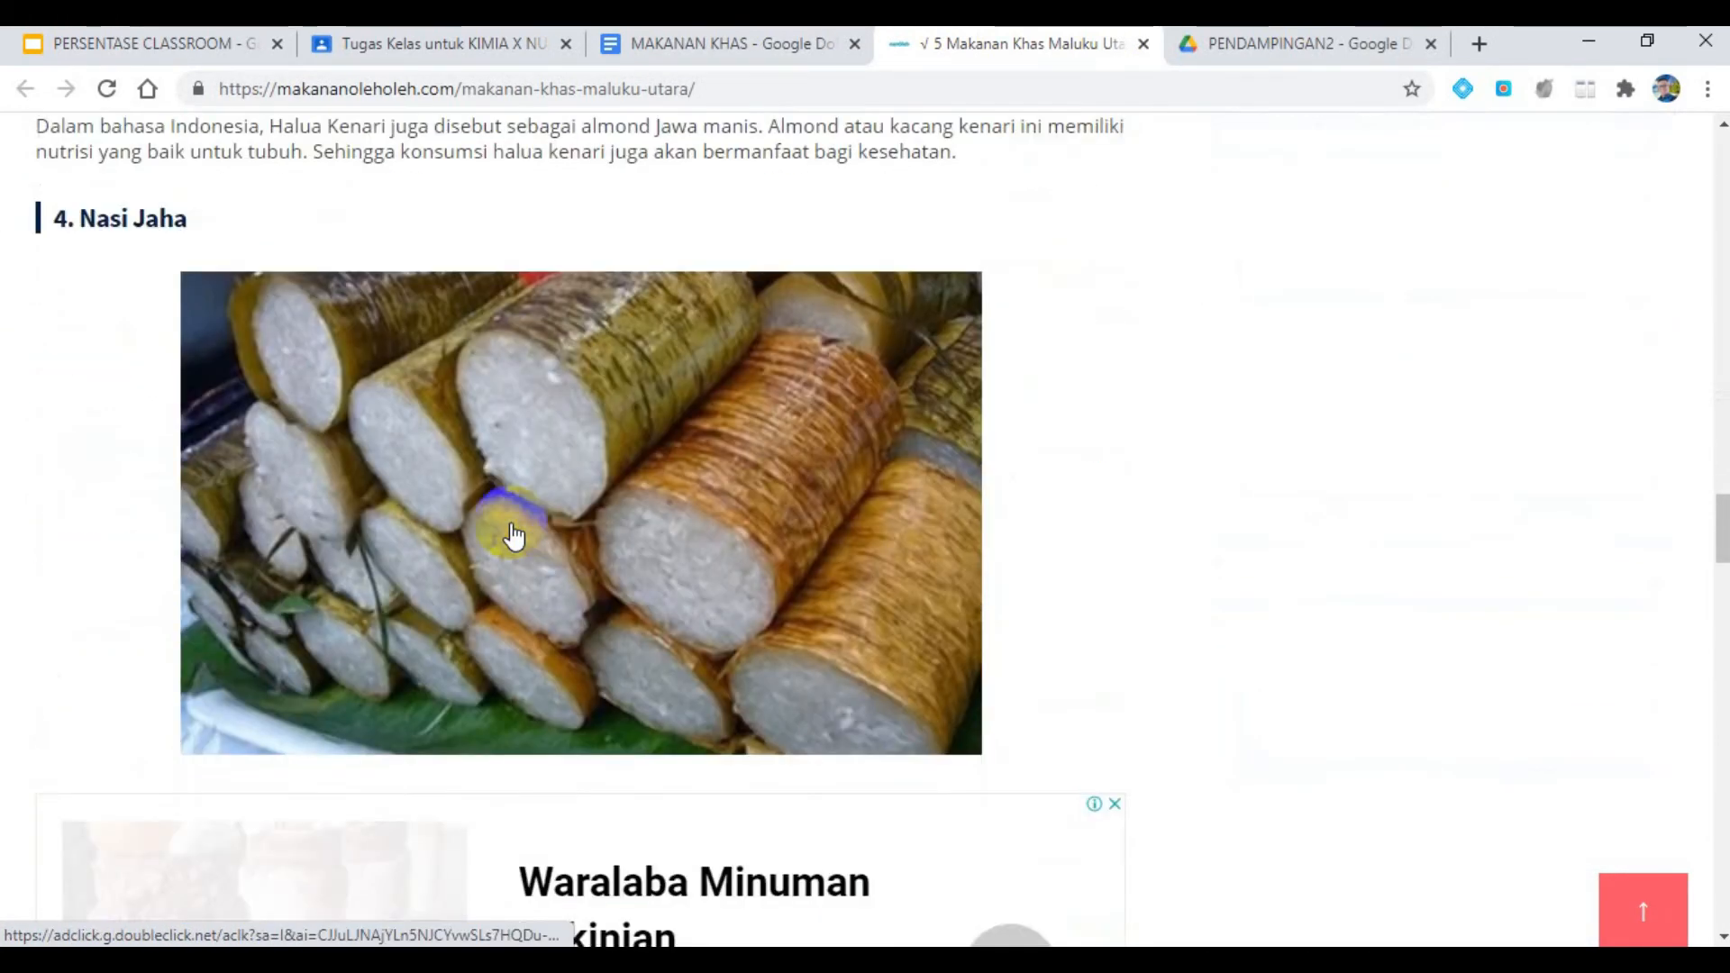
{"action": "scroll", "coordinate": [514, 534], "scroll_direction": "down", "scroll_amount": 10}
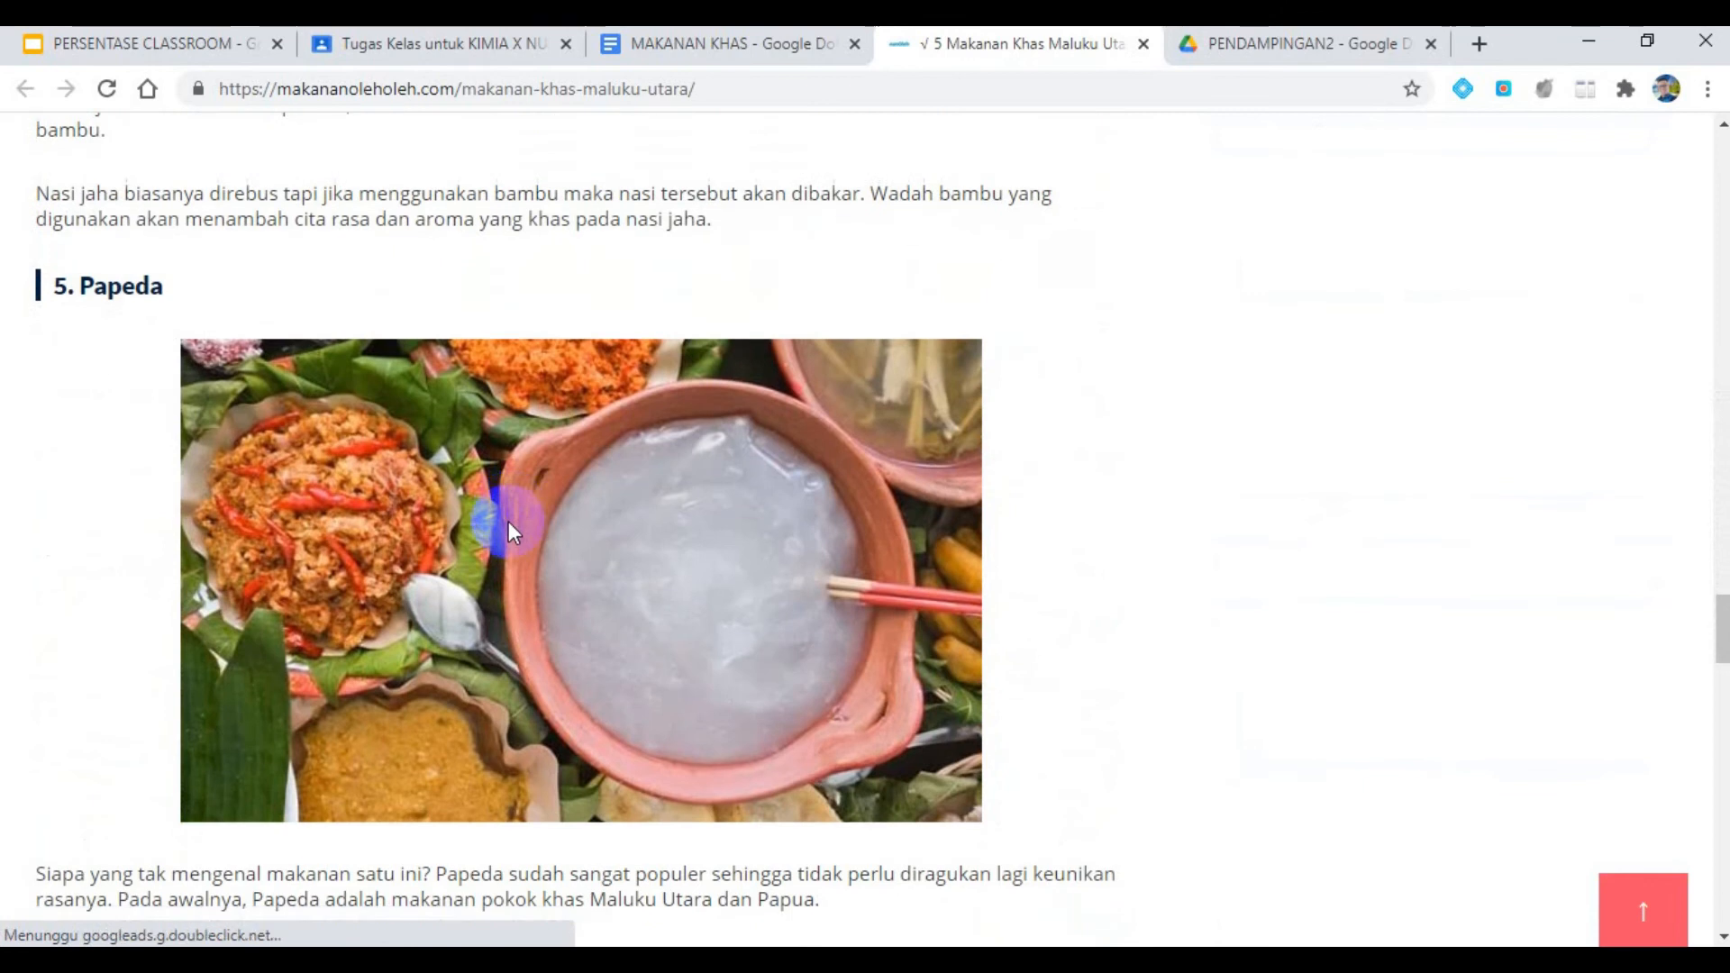
{"action": "scroll", "coordinate": [486, 496], "scroll_direction": "down", "scroll_amount": 1}
{"action": "scroll", "coordinate": [472, 456], "scroll_direction": "down", "scroll_amount": 1}
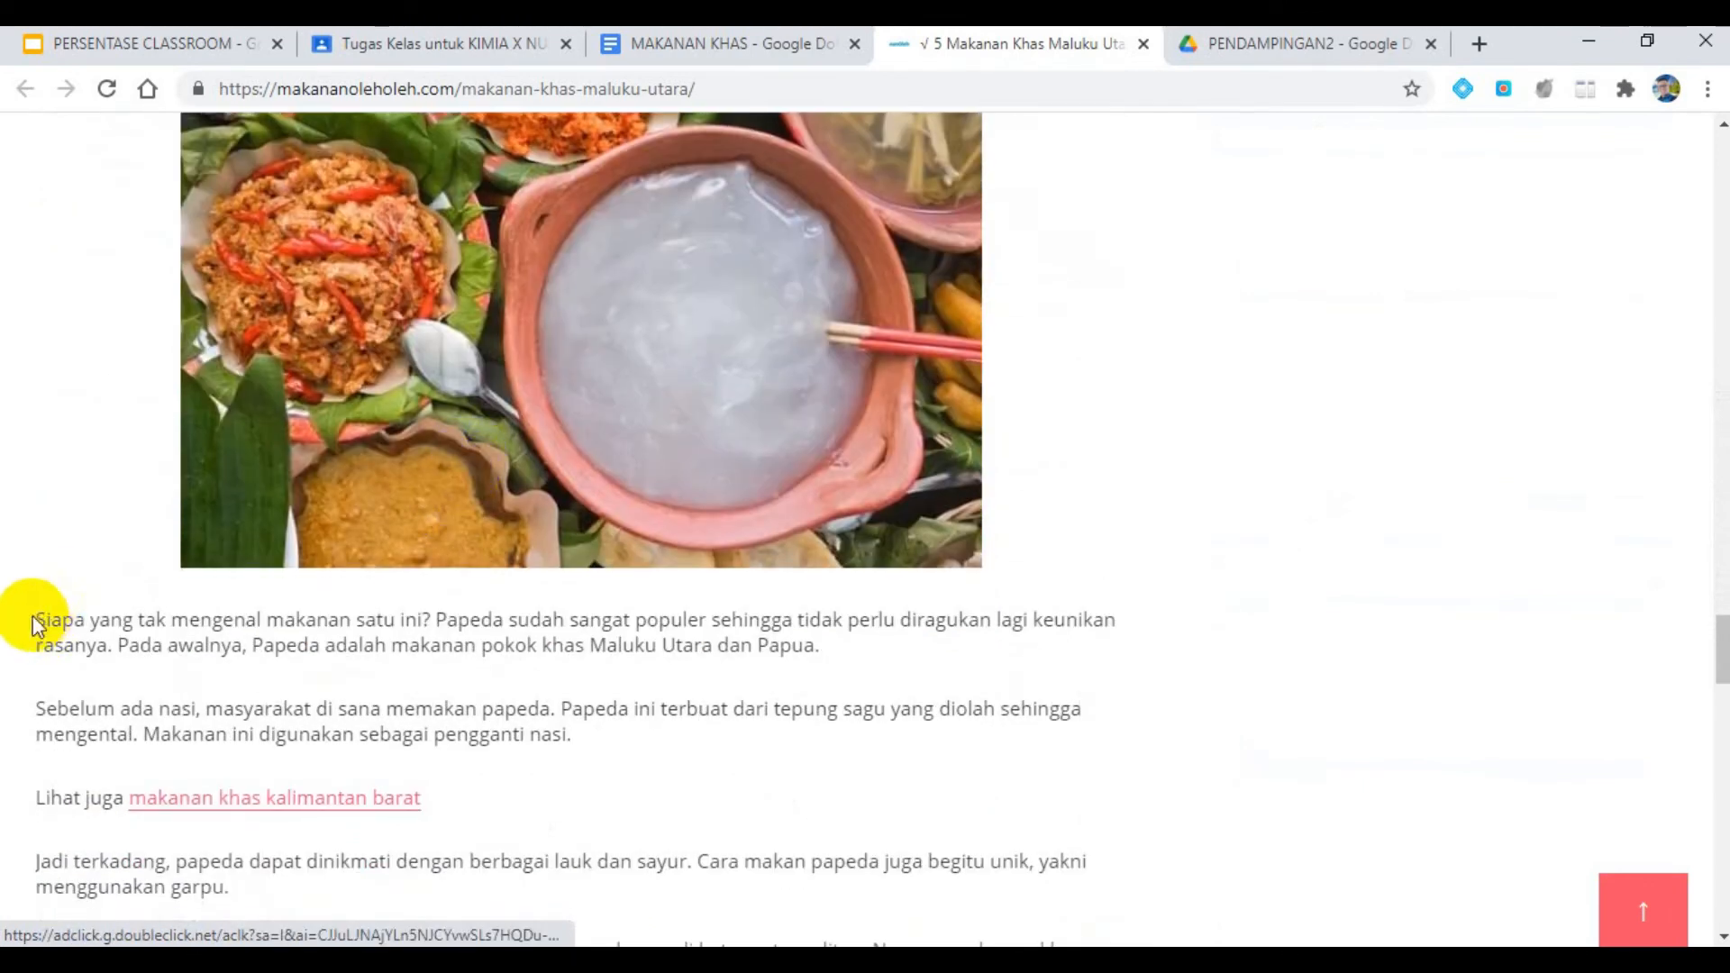
{"action": "left_click_drag", "start_coordinate": [34, 625], "coordinate": [568, 742]}
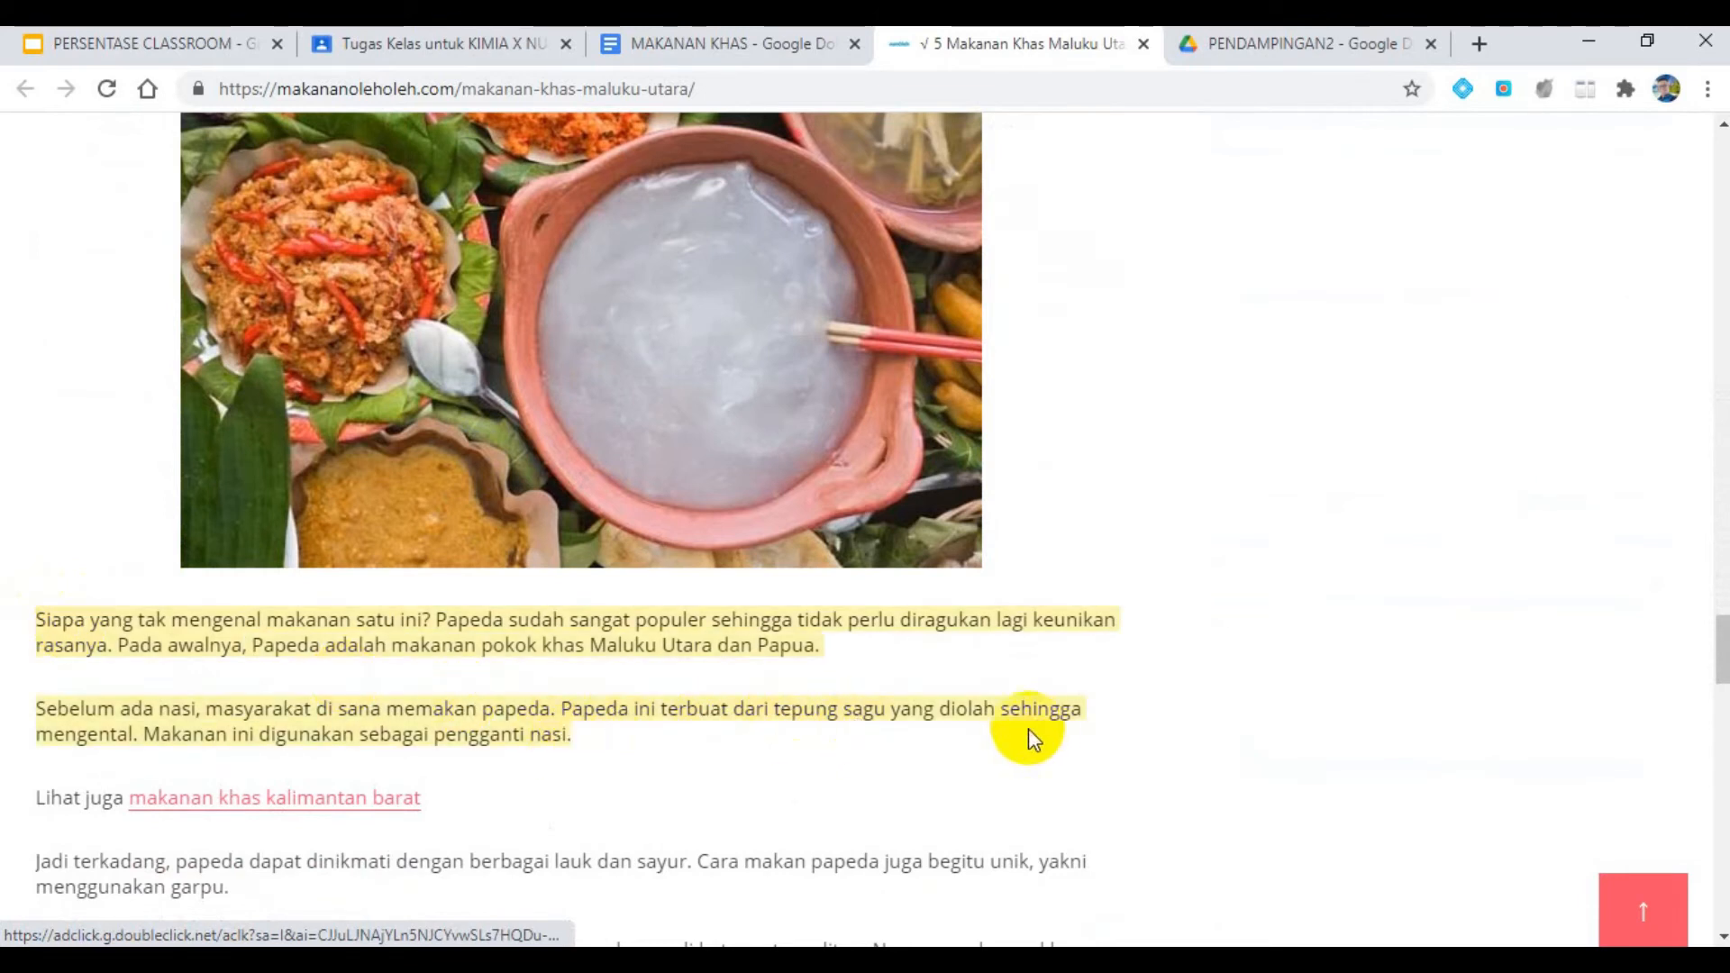
{"action": "right_click", "coordinate": [975, 608]}
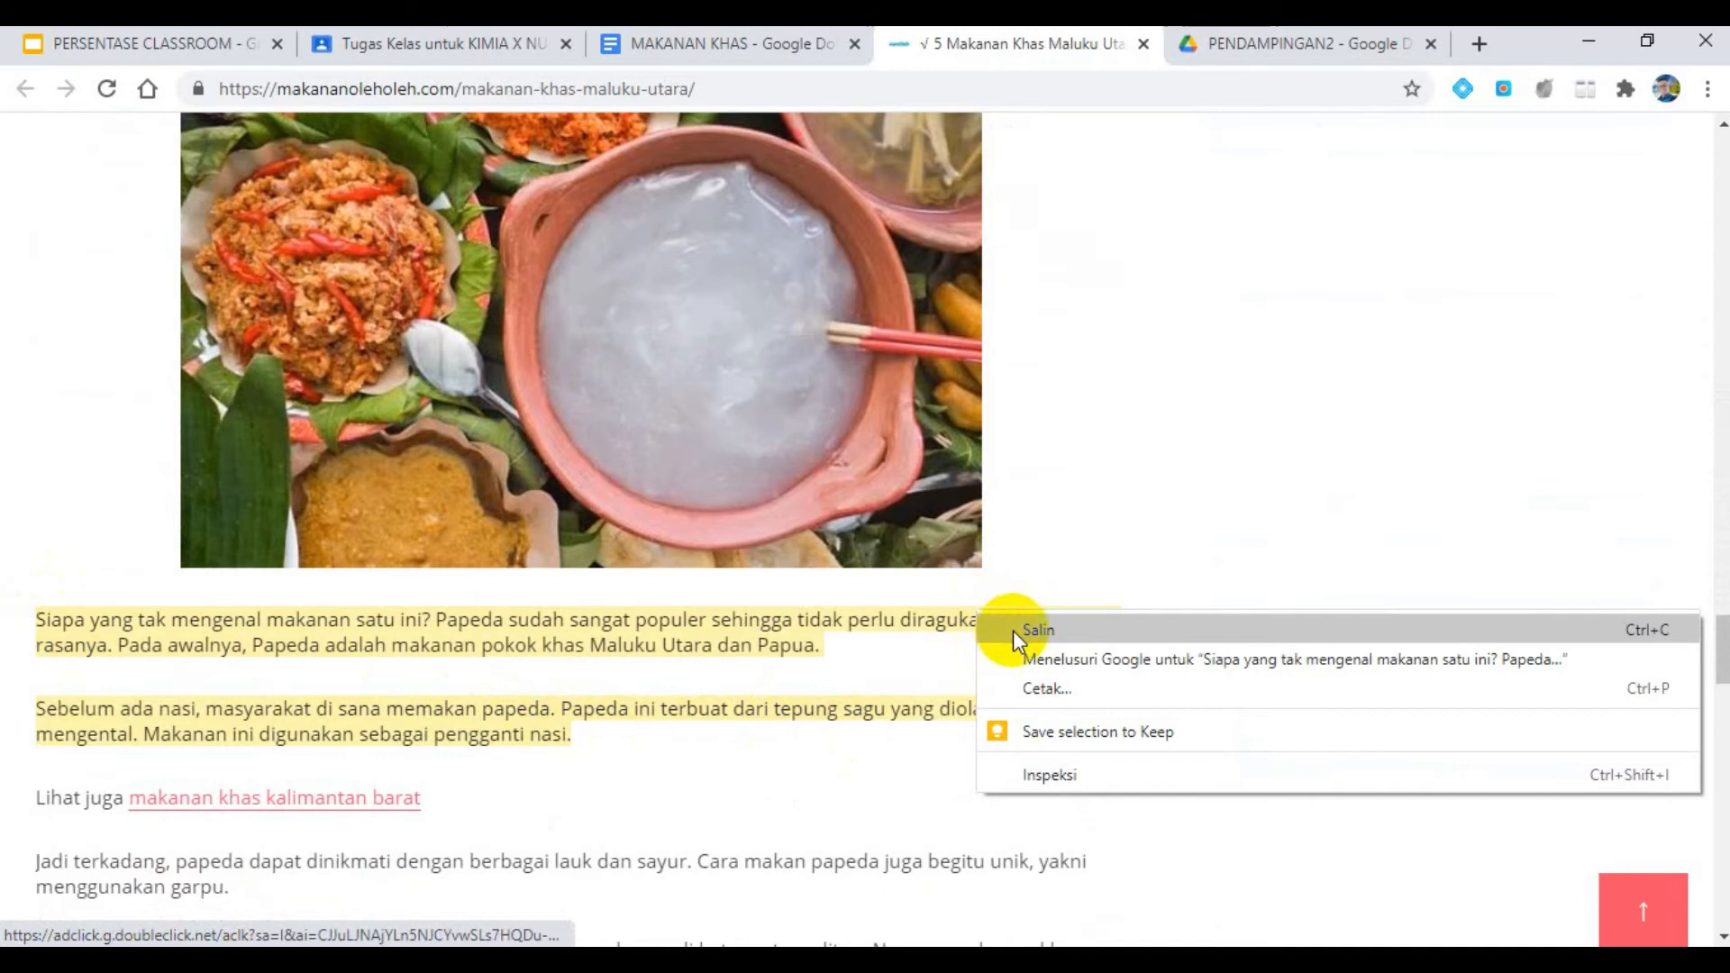
{"action": "left_click", "coordinate": [1013, 629]}
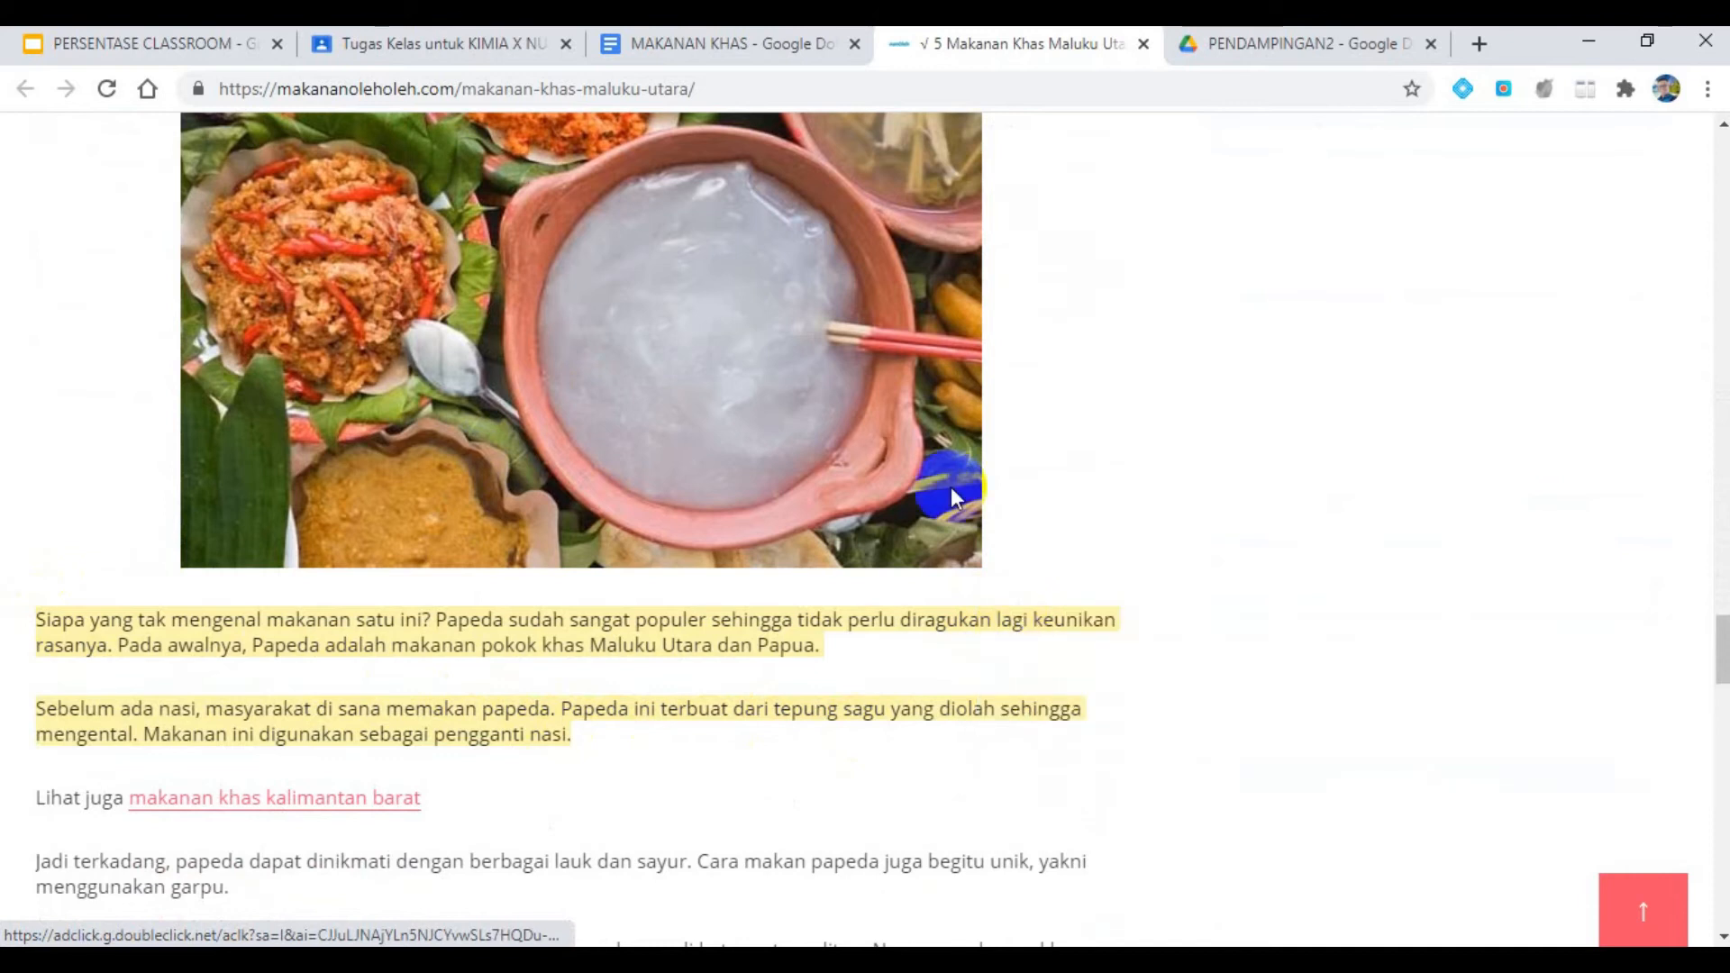
- Return to the MAKANAN KHAS document and paste the copied Papeda paragraphs below the CARILAH ARTIKELNYA line
{"action": "left_click", "coordinate": [682, 41]}
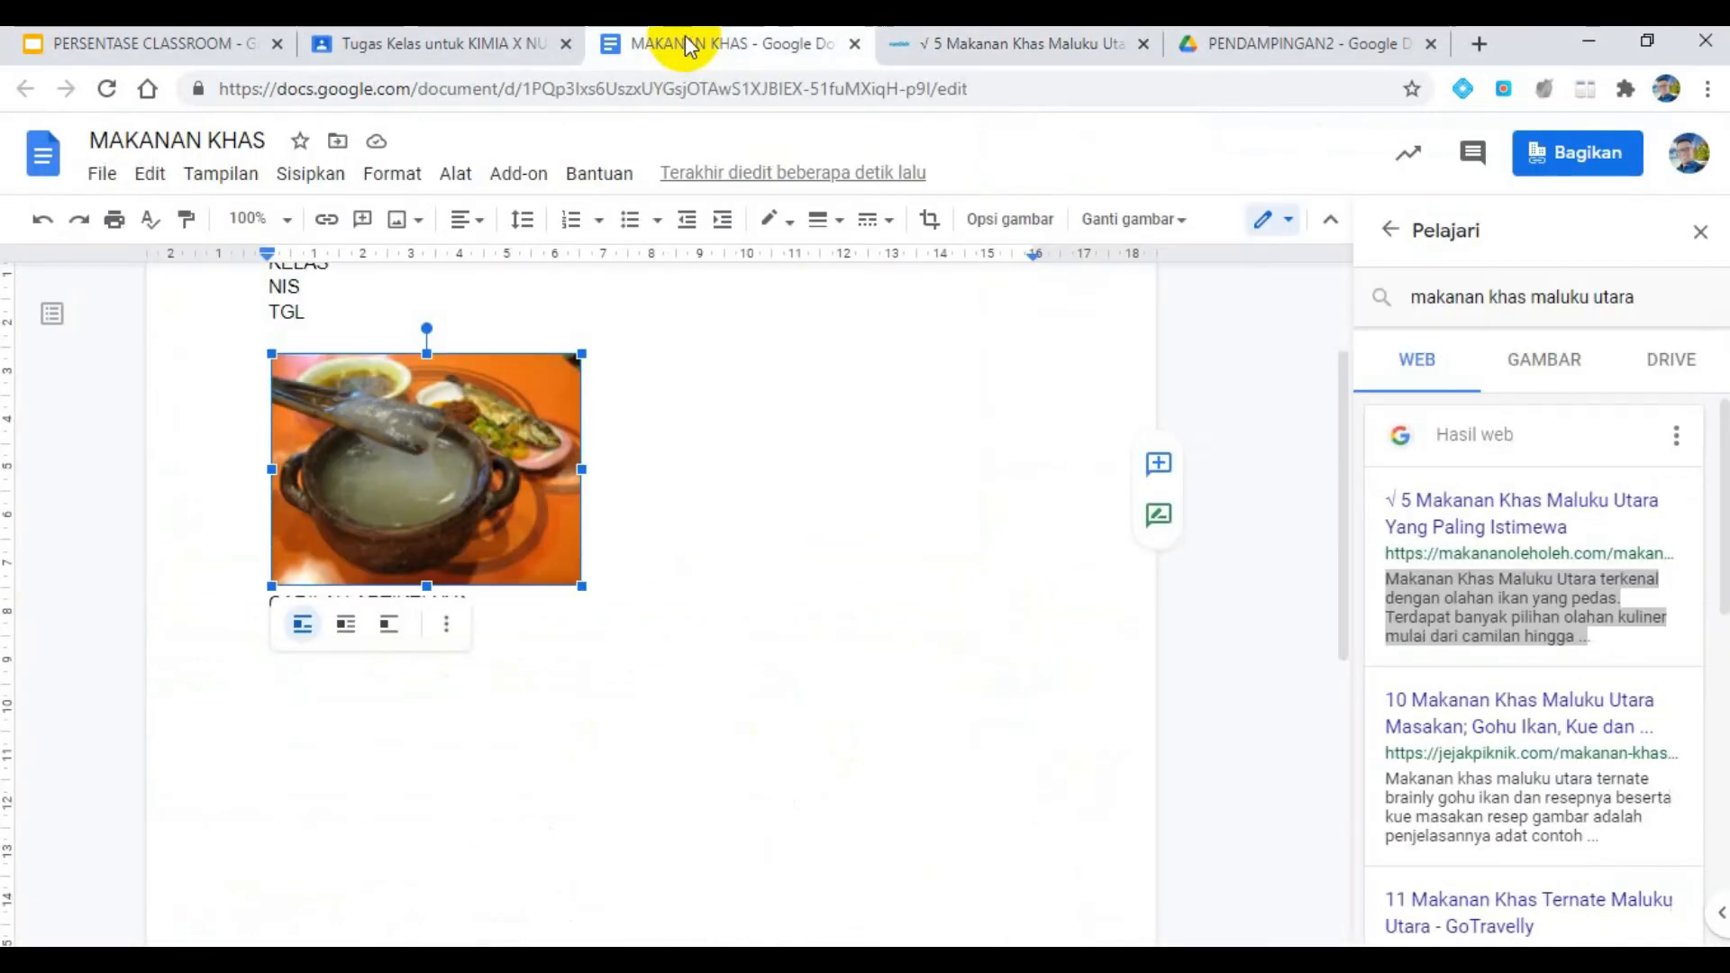
{"action": "left_click", "coordinate": [548, 649]}
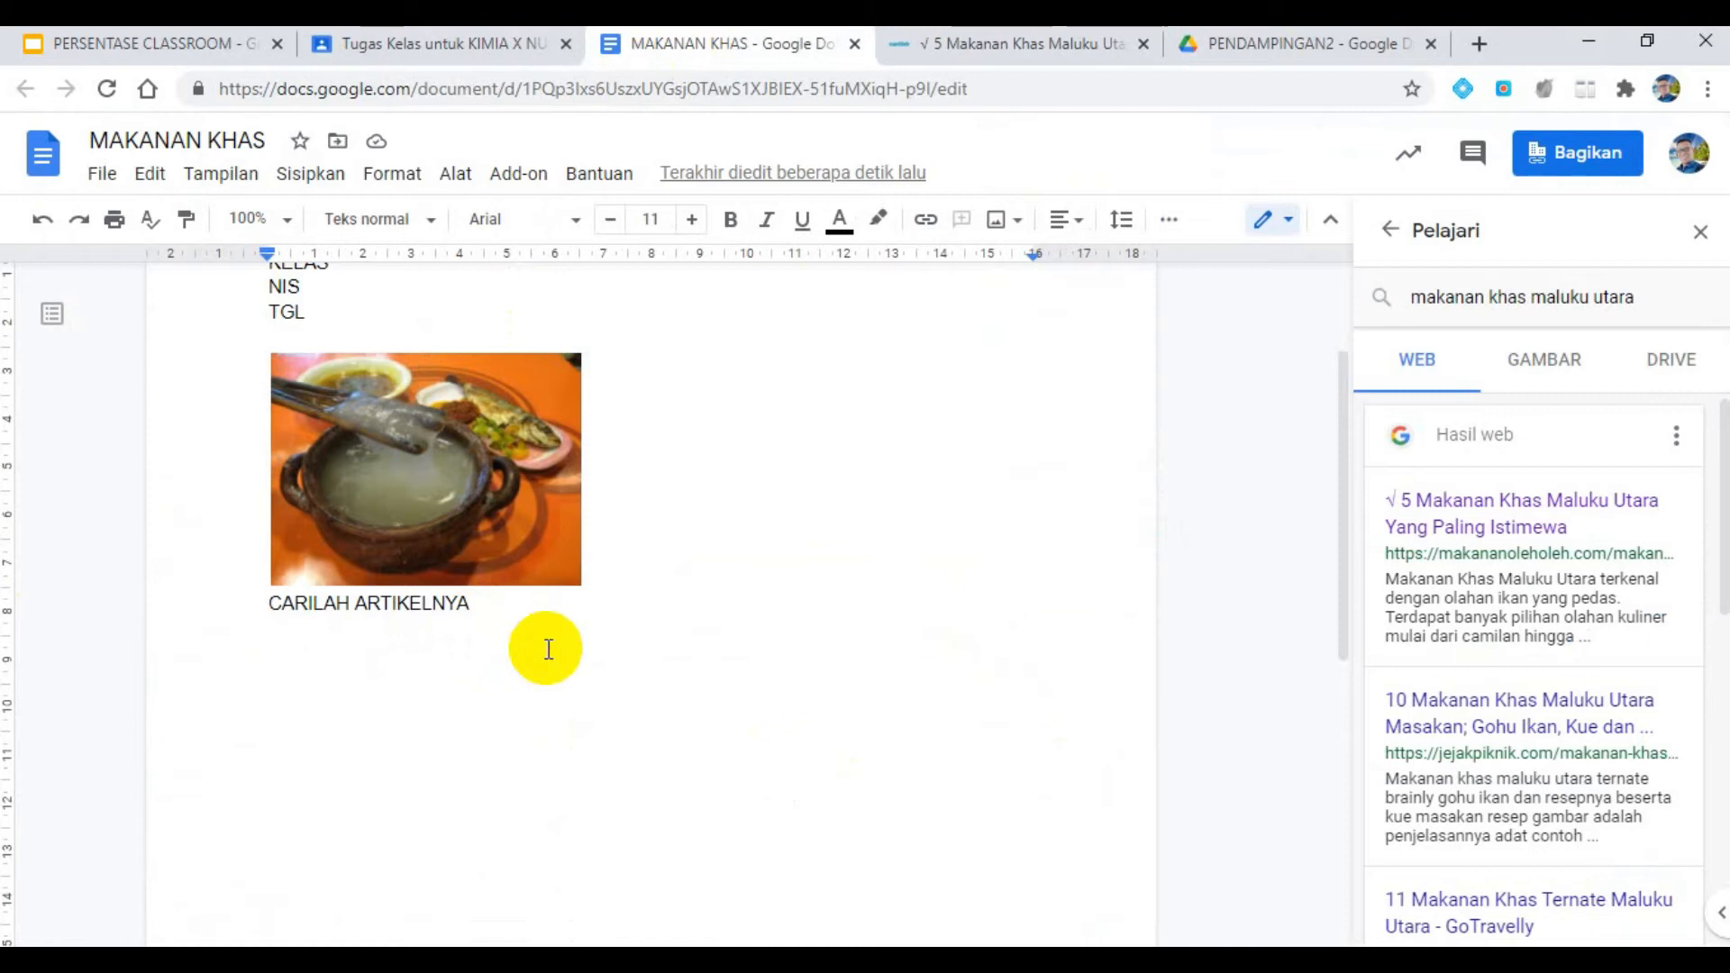
{"action": "key", "text": "ctrl+v"}
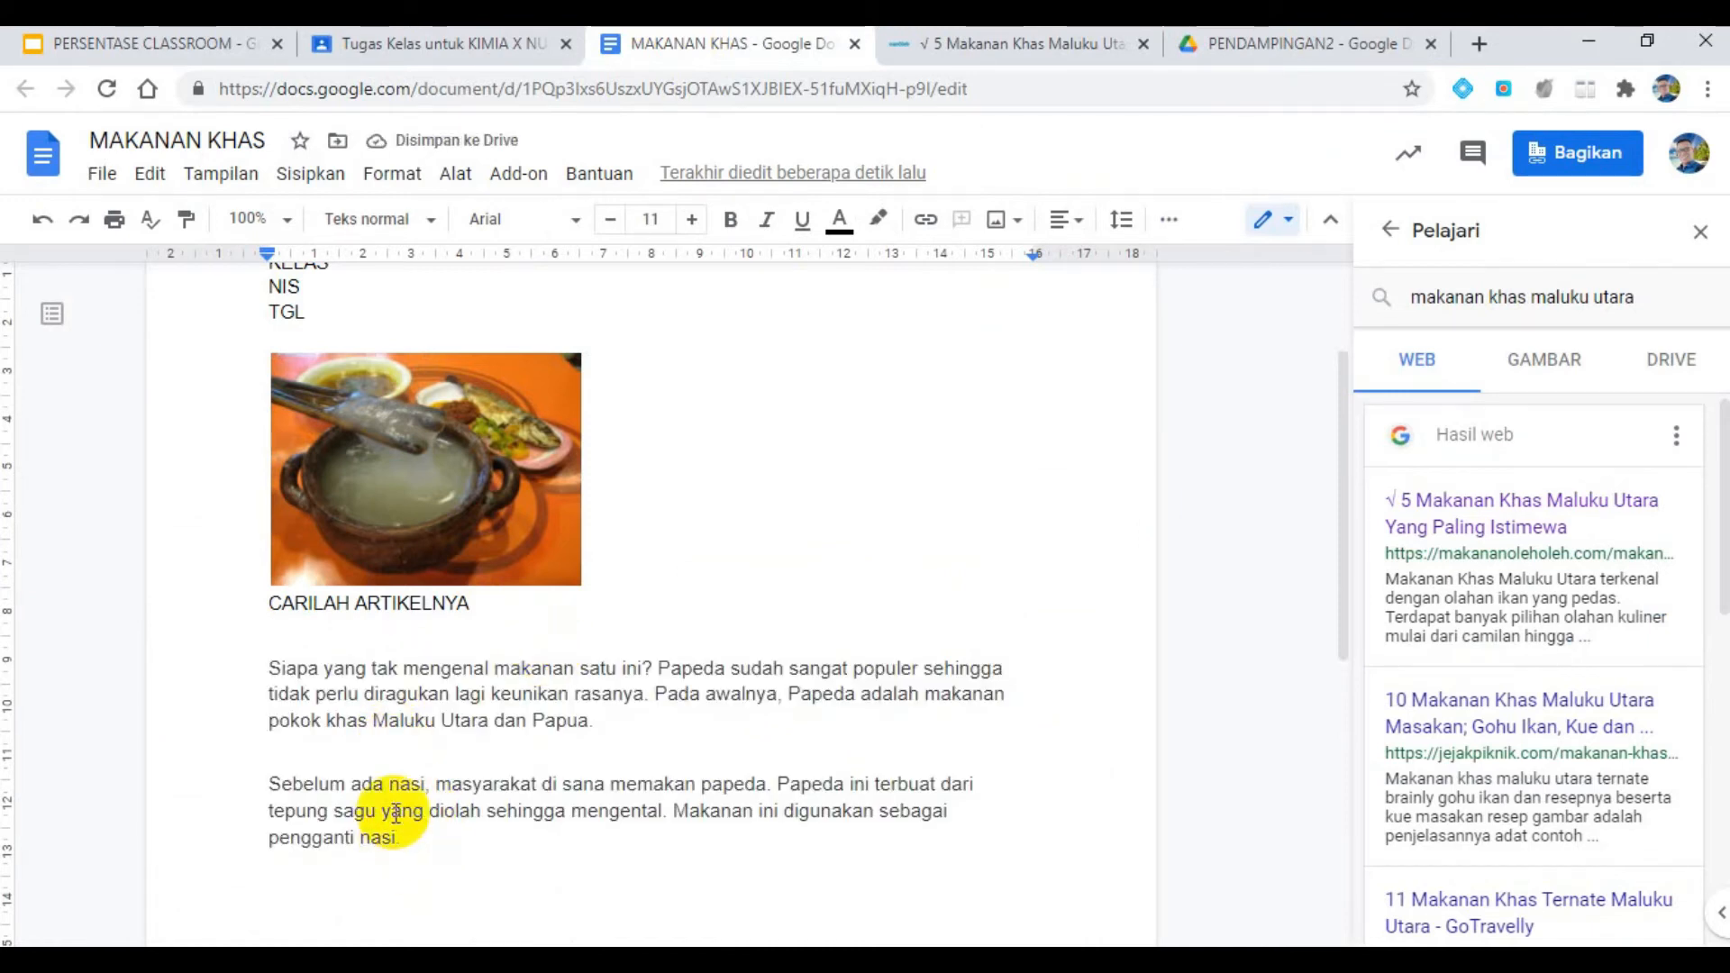
- Cite the makananoleholeh.com article as a footnote after "pengganti nasi." and check the footnote at the end of the page
{"action": "scroll", "coordinate": [391, 762], "scroll_direction": "down", "scroll_amount": 1}
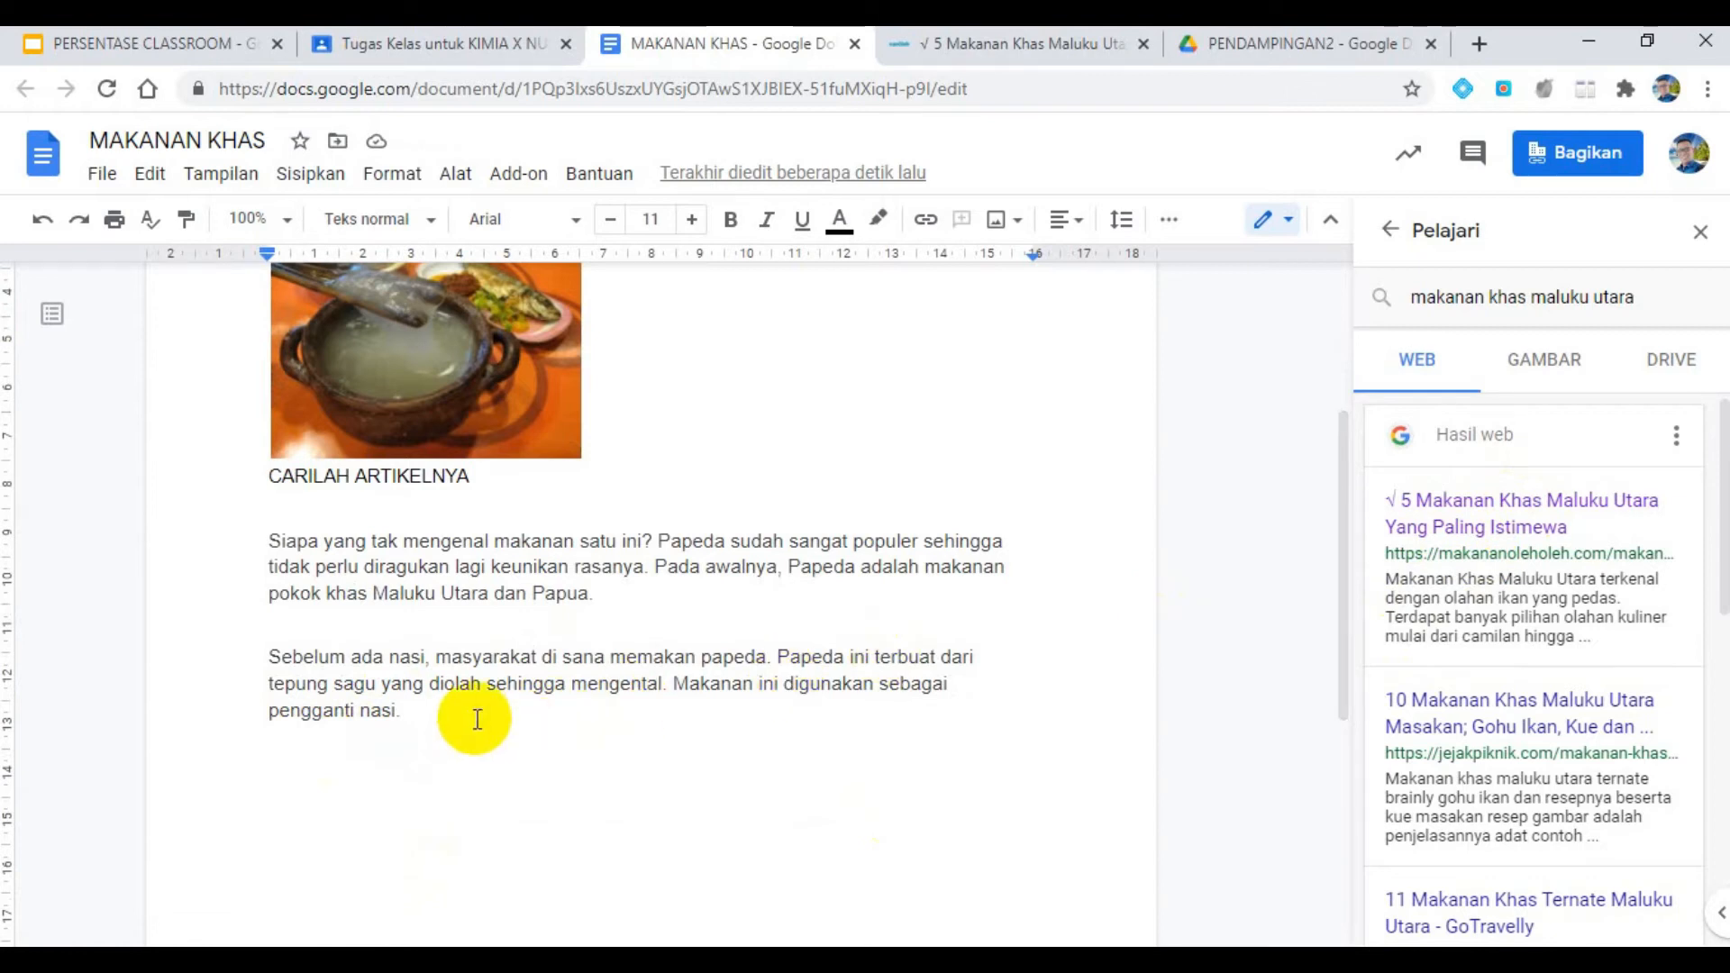
{"action": "left_click", "coordinate": [402, 714]}
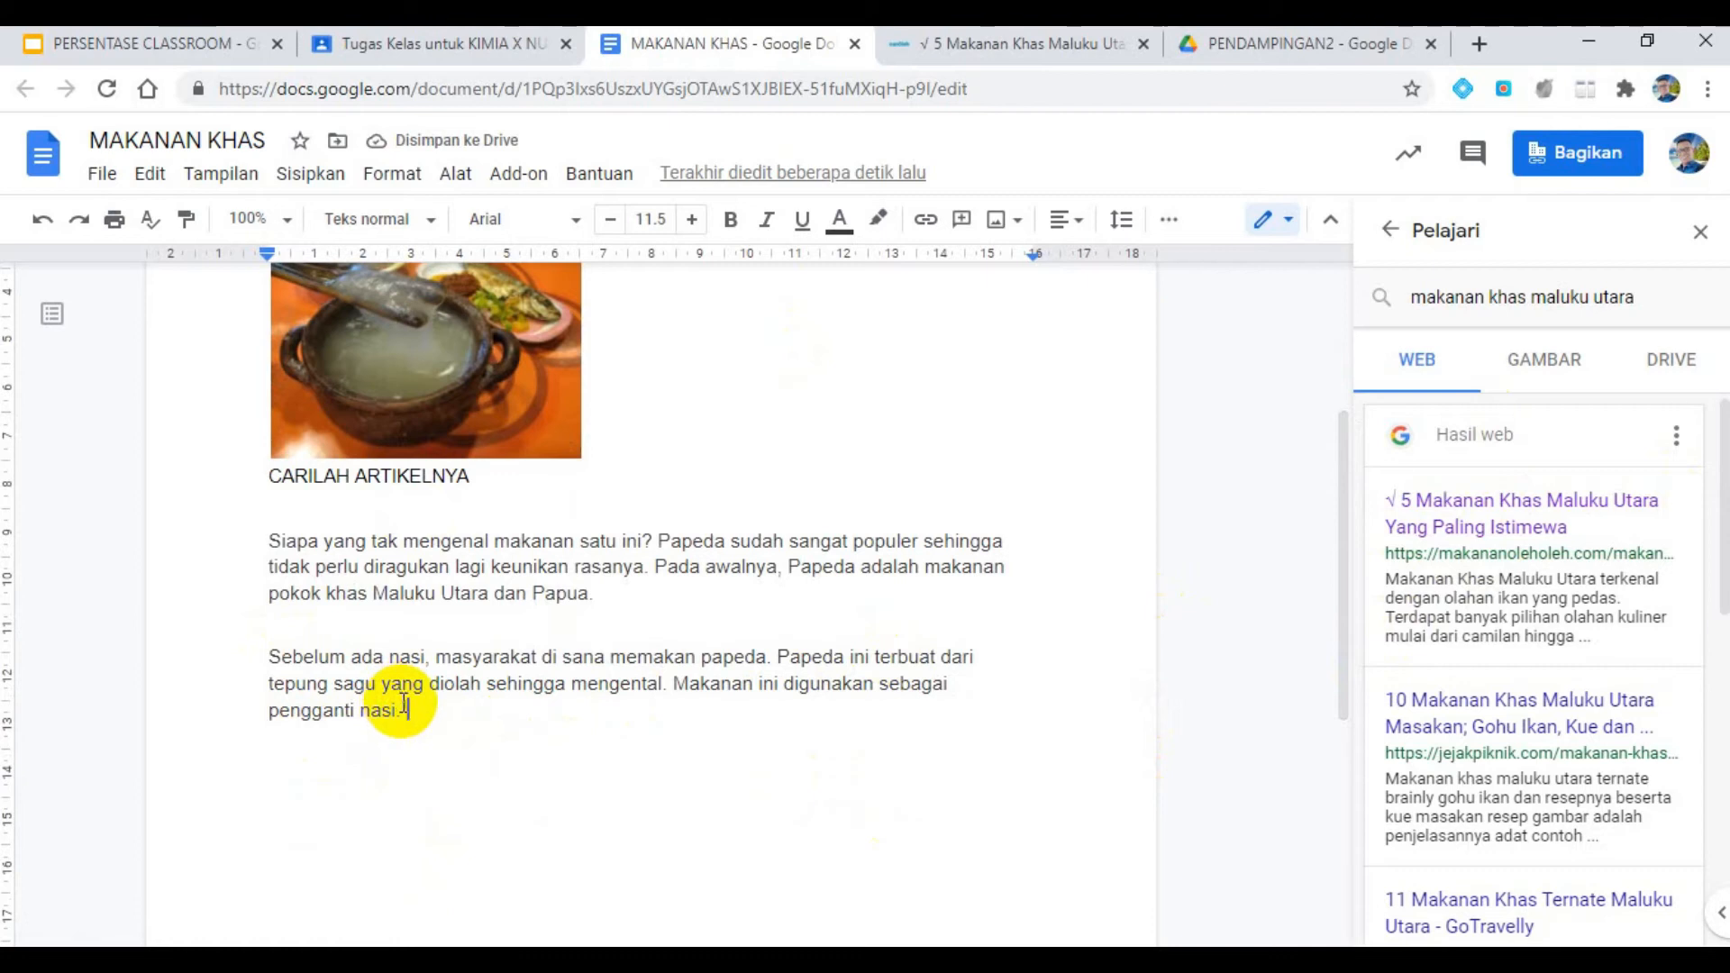
{"action": "scroll", "coordinate": [403, 705], "scroll_direction": "down", "scroll_amount": 6}
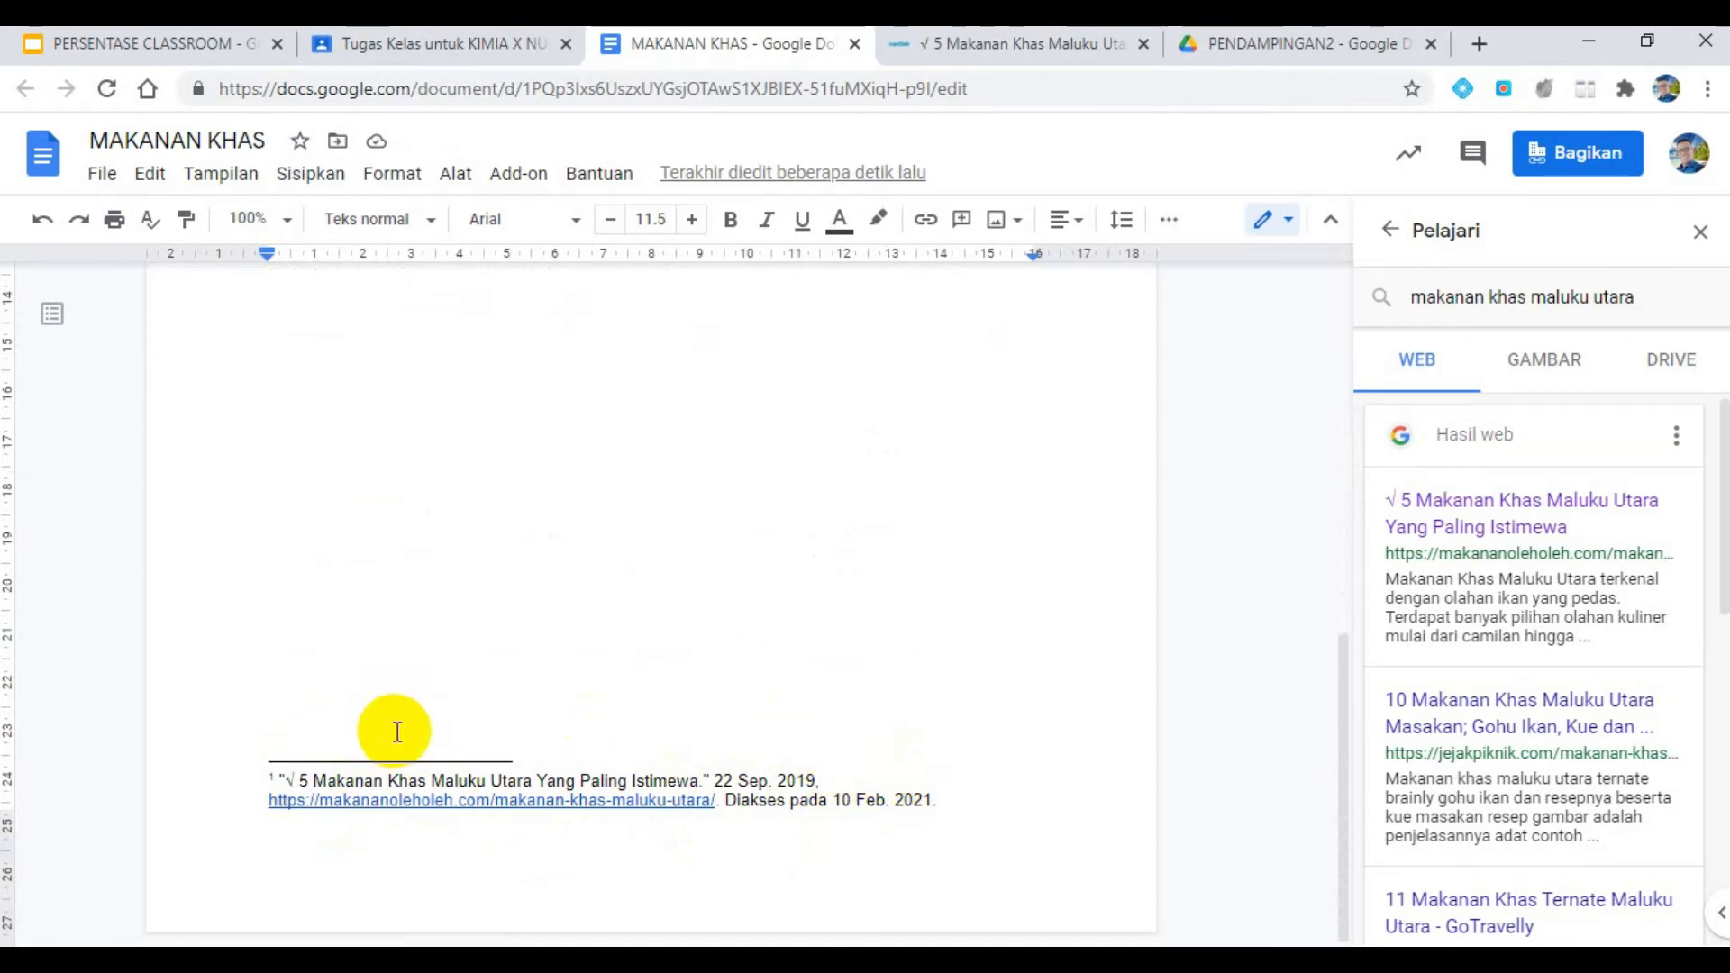
{"action": "scroll", "coordinate": [395, 728], "scroll_direction": "up", "scroll_amount": 4}
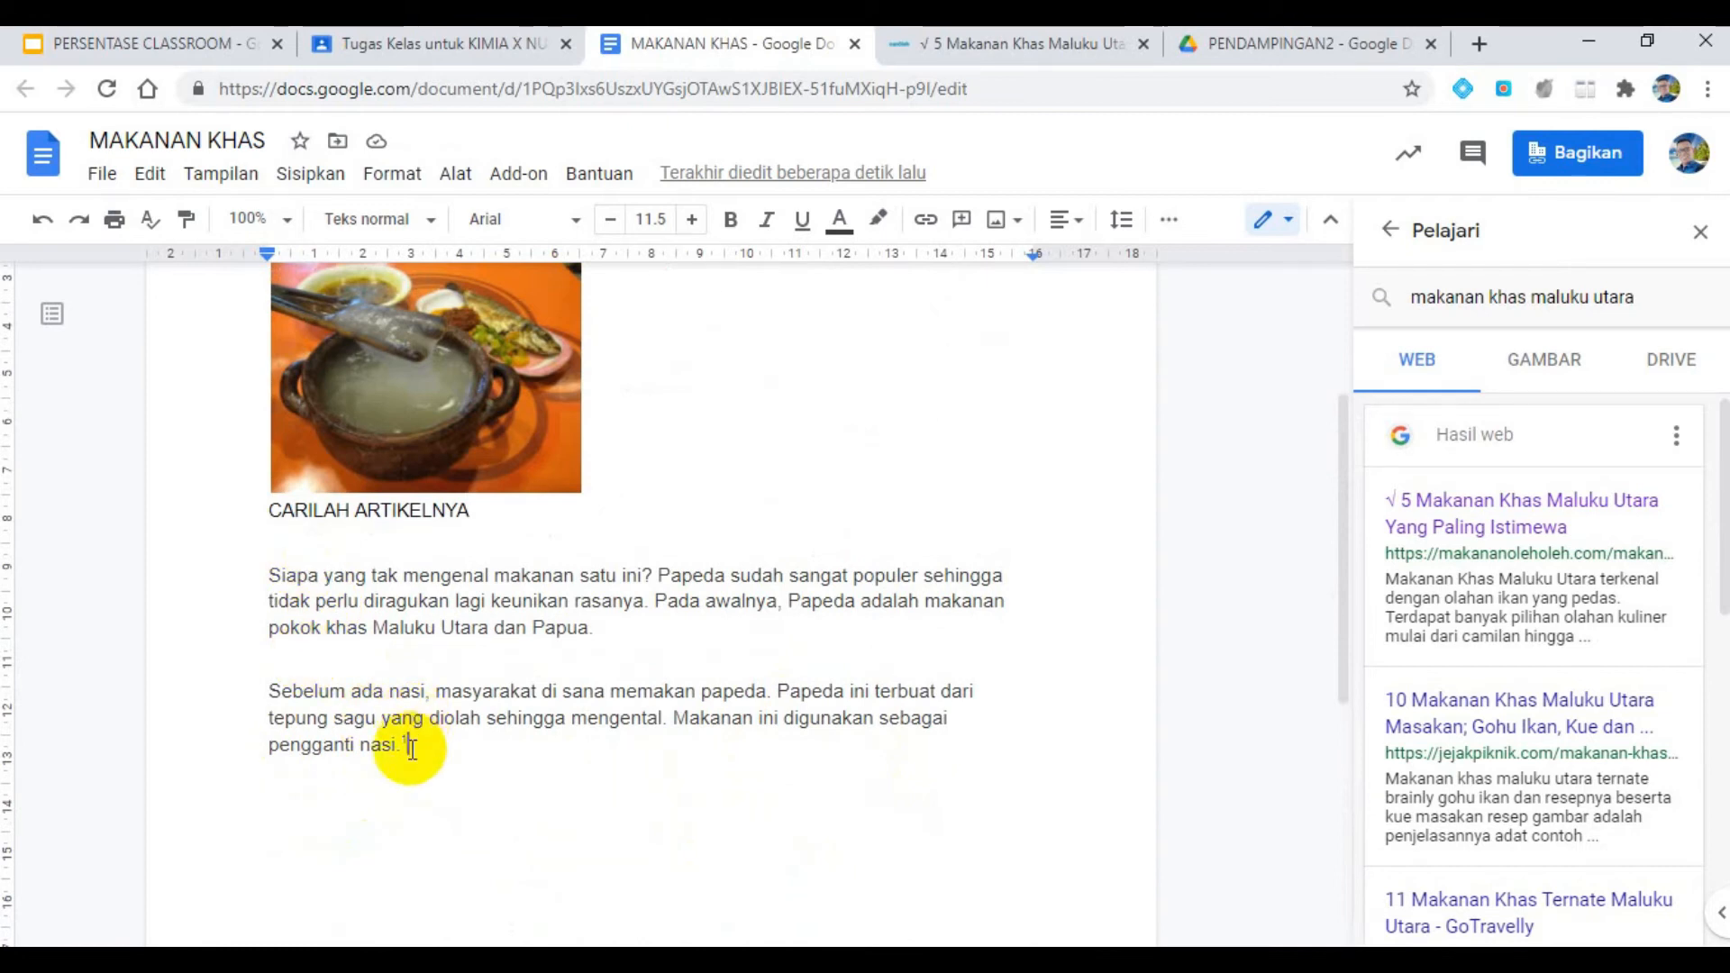
{"action": "scroll", "coordinate": [676, 745], "scroll_direction": "down", "scroll_amount": 5}
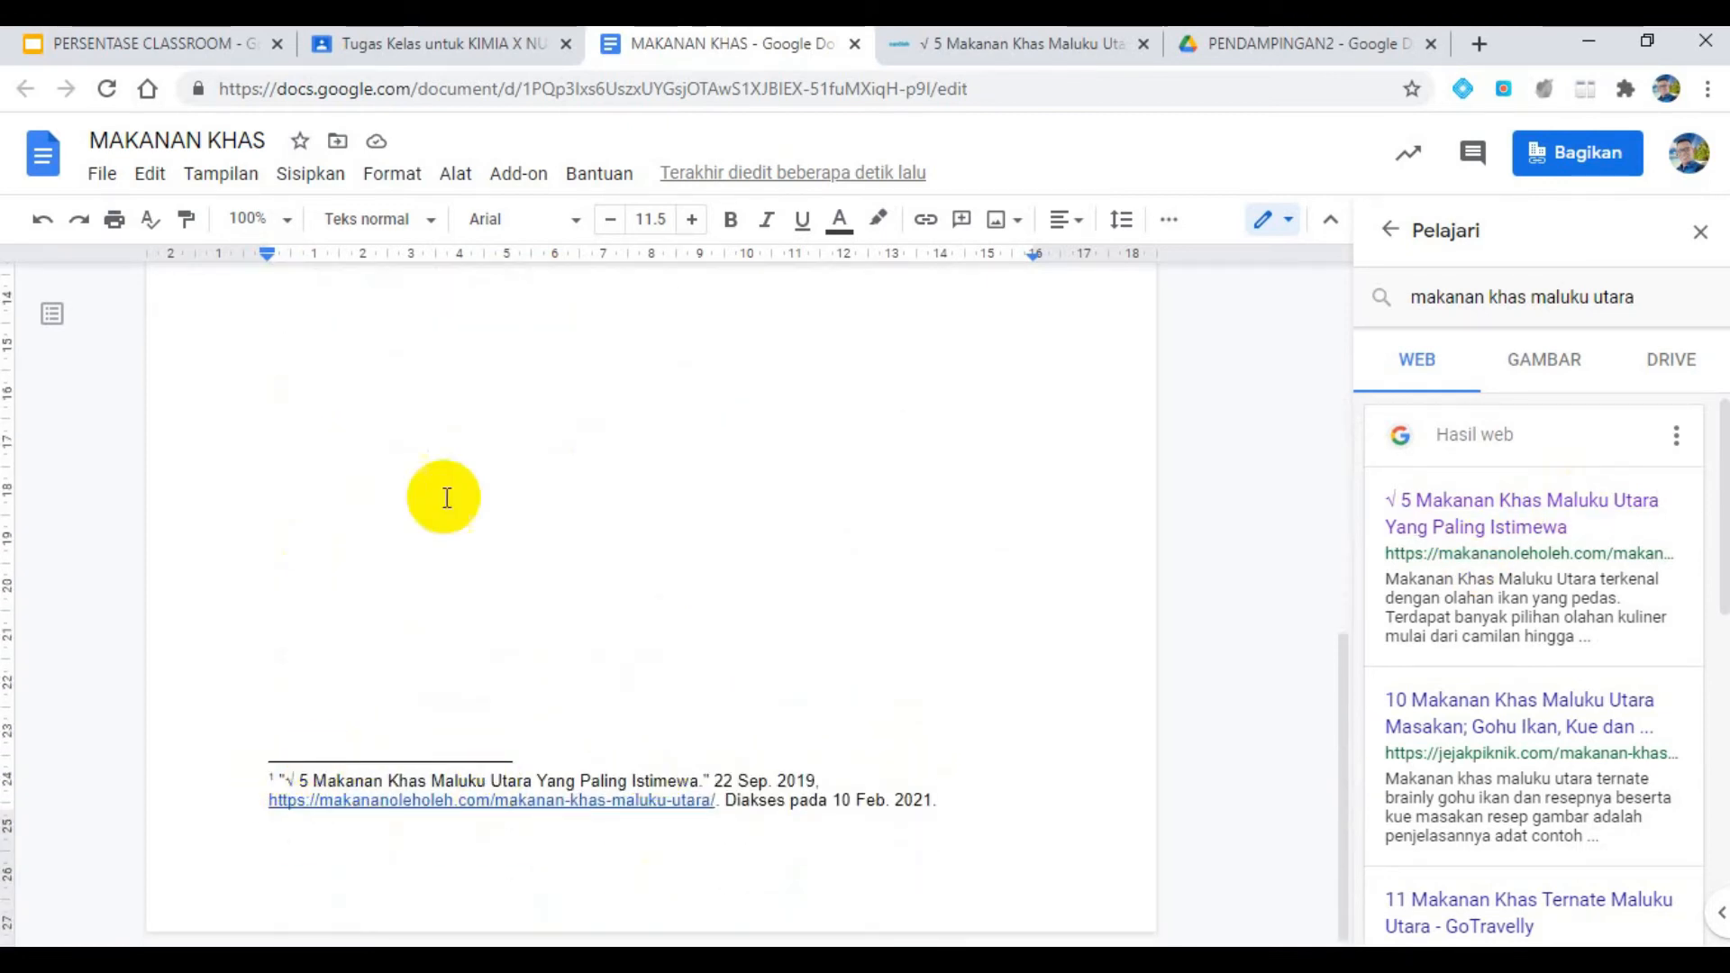
{"action": "scroll", "coordinate": [450, 493], "scroll_direction": "up", "scroll_amount": 5}
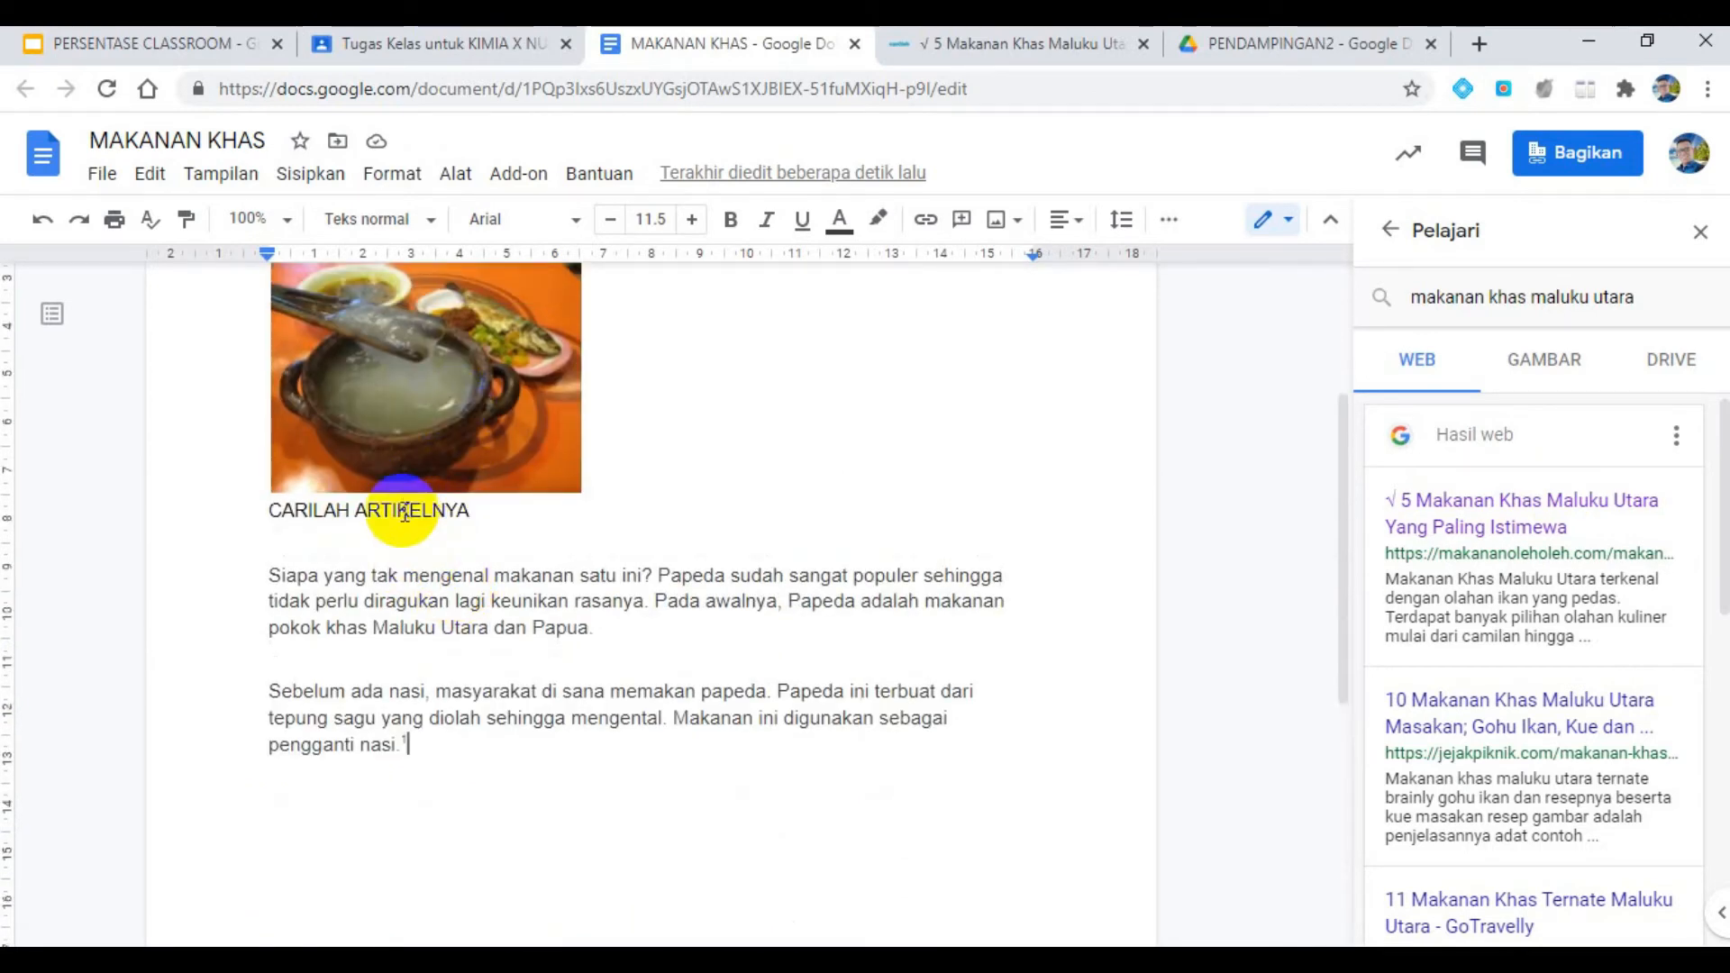
{"action": "scroll", "coordinate": [587, 610], "scroll_direction": "down", "scroll_amount": 5}
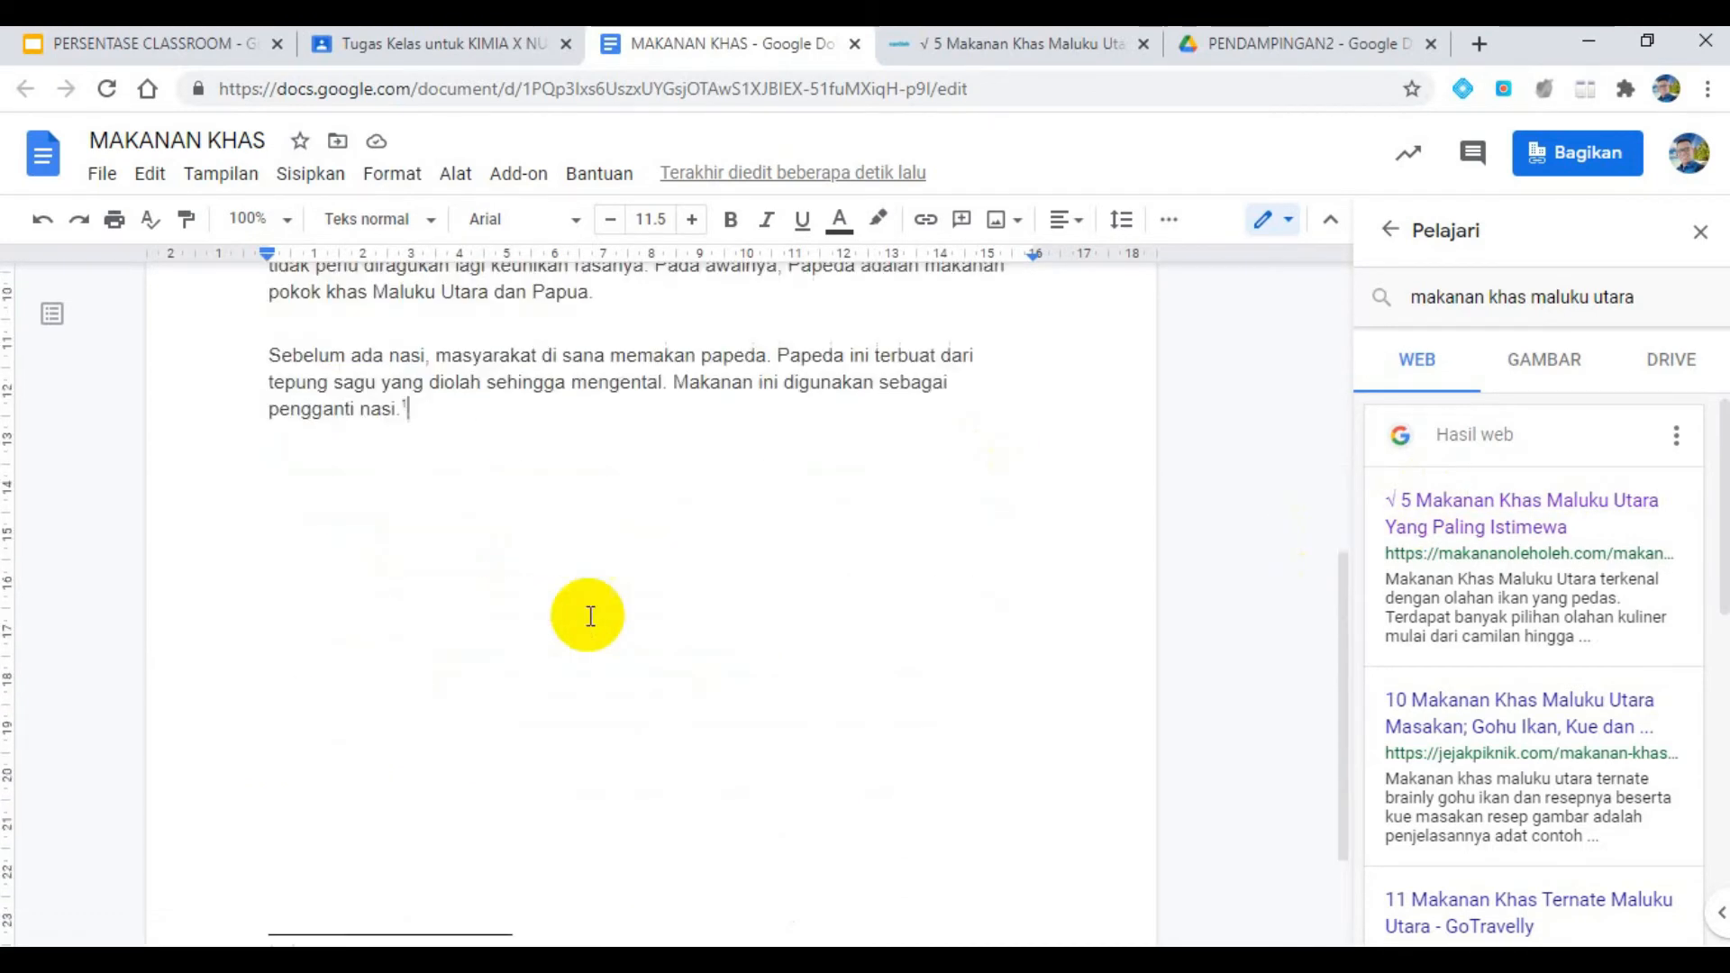
- Close the Pelajari research results and the MAKANAN KHAS document, and return to the TUGAS KD 3.1 assignment in Classroom
{"action": "left_click", "coordinate": [729, 609]}
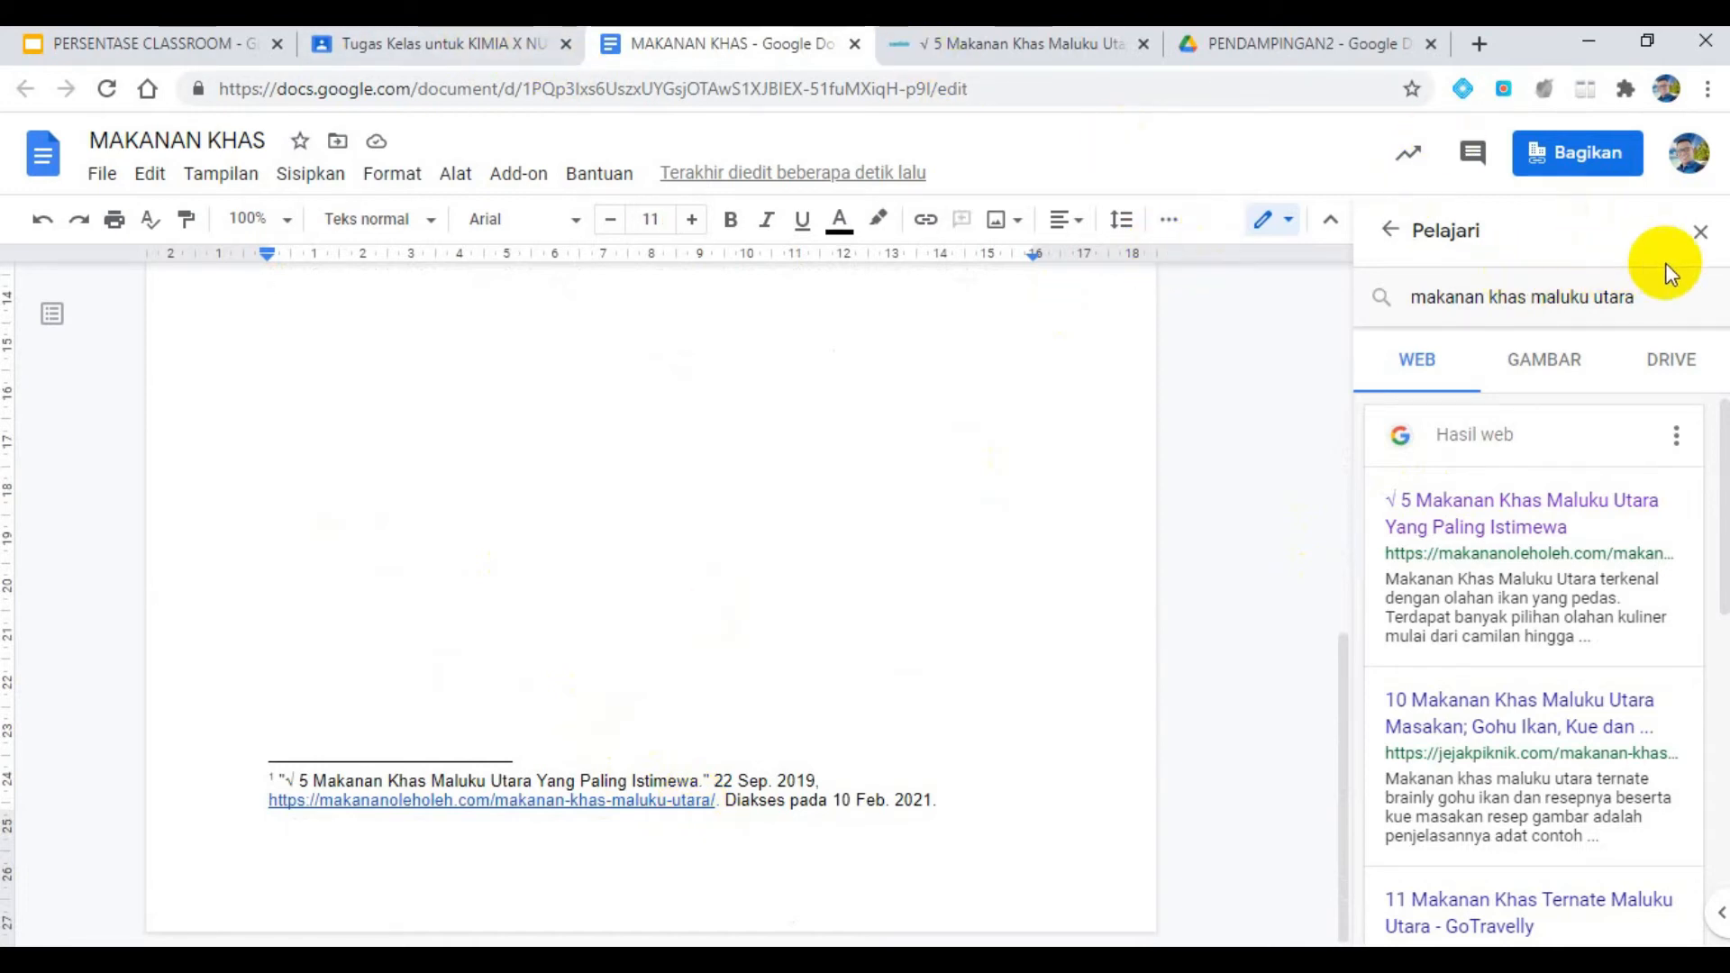
{"action": "left_click", "coordinate": [1700, 231]}
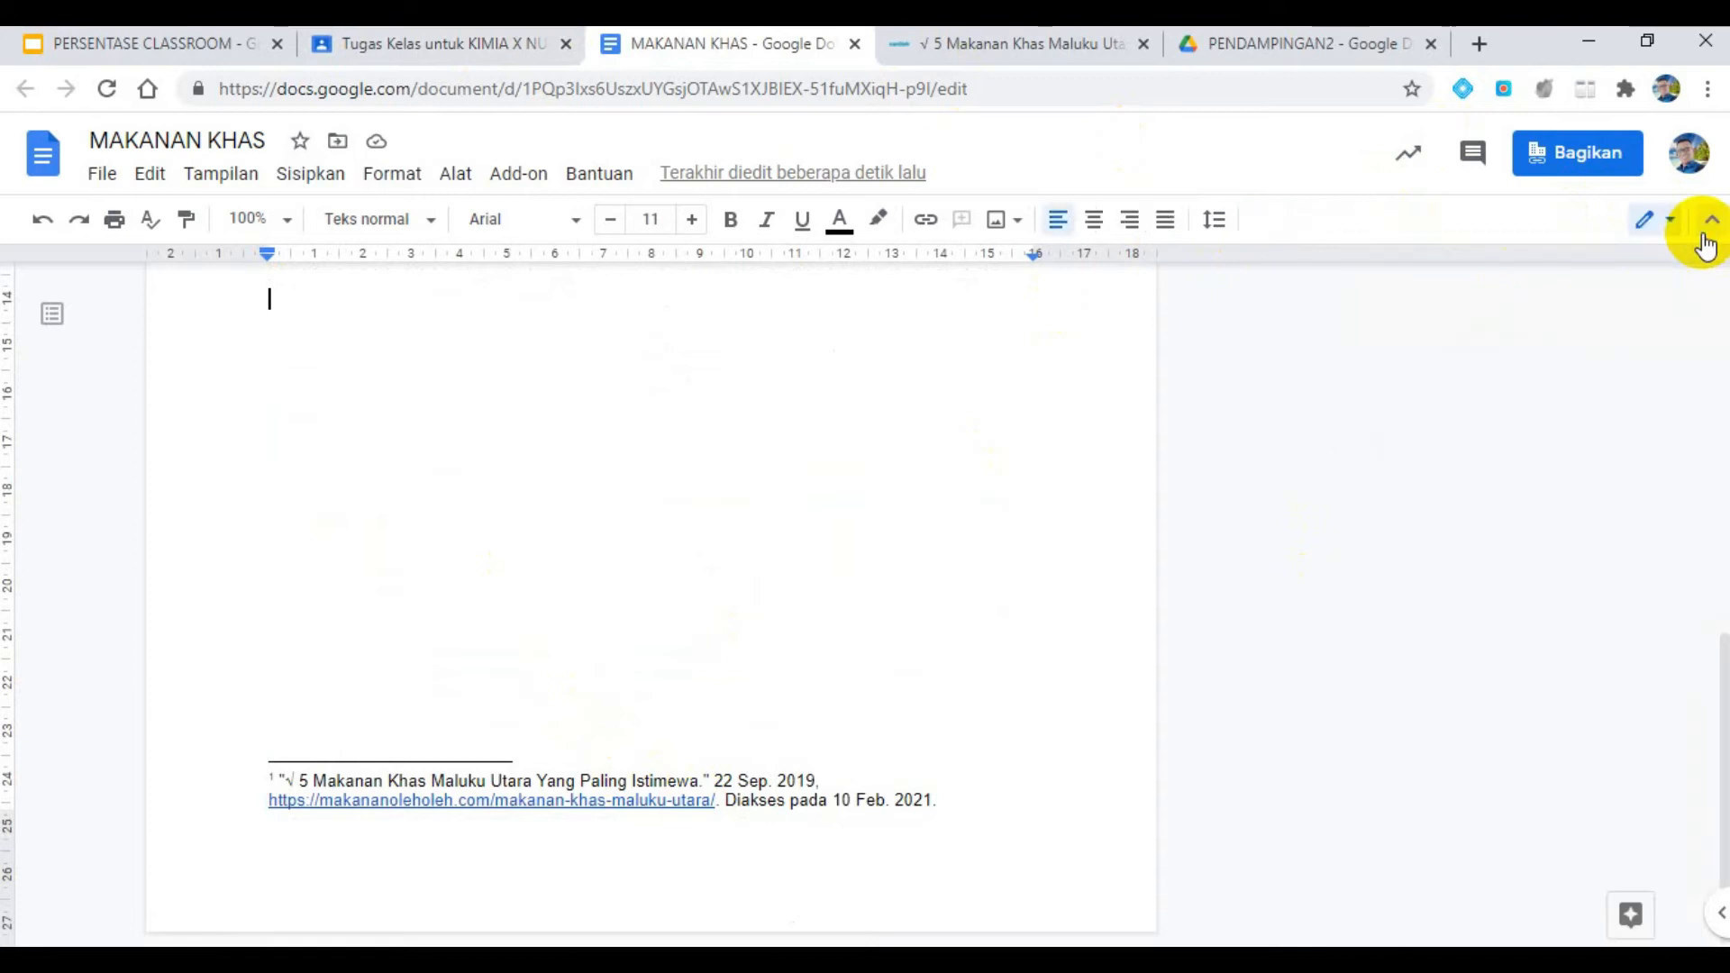
{"action": "left_click", "coordinate": [854, 45]}
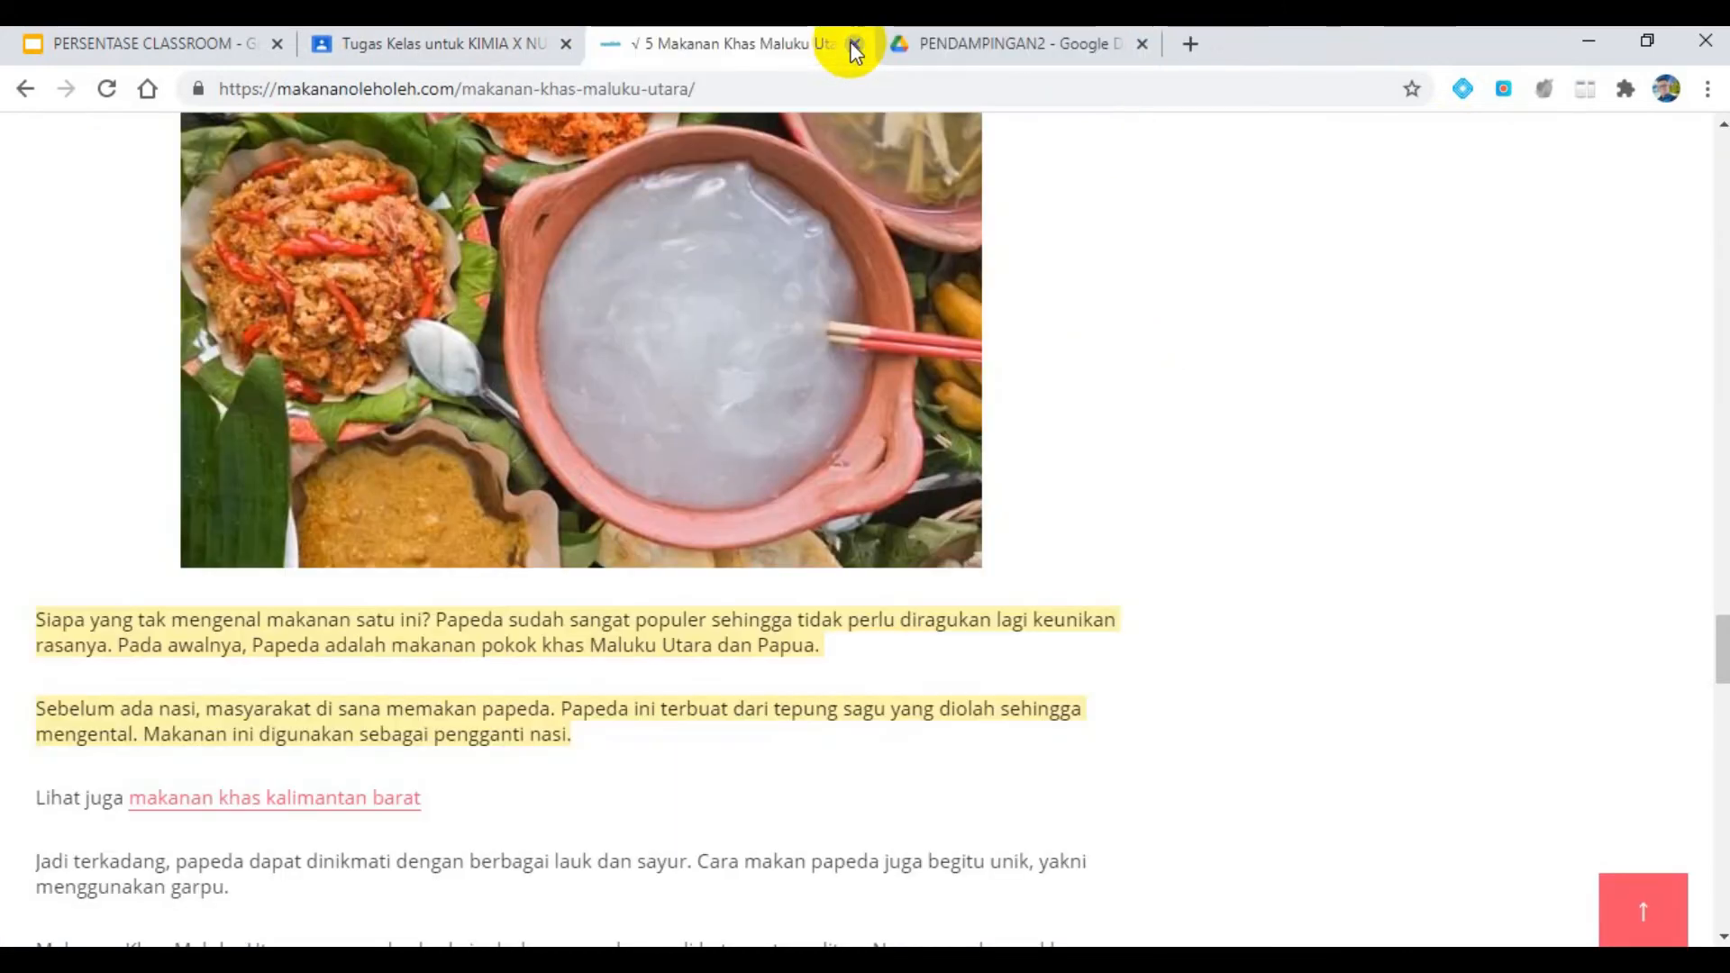
{"action": "left_click", "coordinate": [475, 41]}
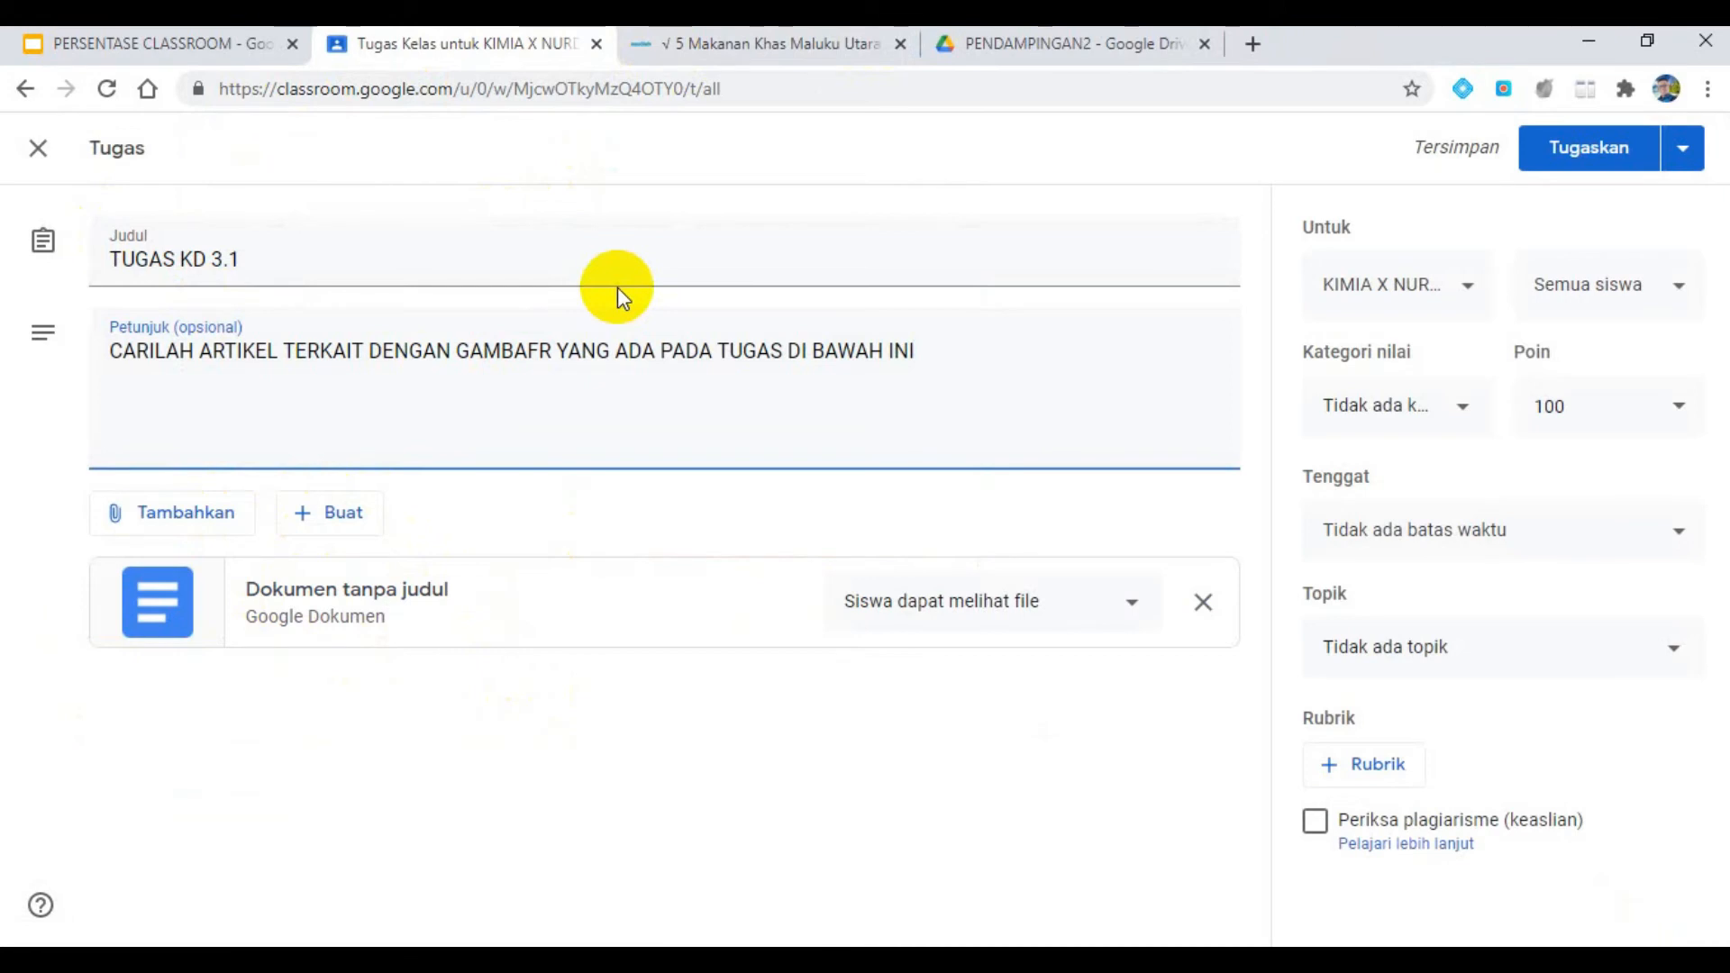
- Check the assignment requirements in the presentation and set the attached Google Doc to "Buat salinan untuk setiap siswa"
{"action": "left_click", "coordinate": [110, 54]}
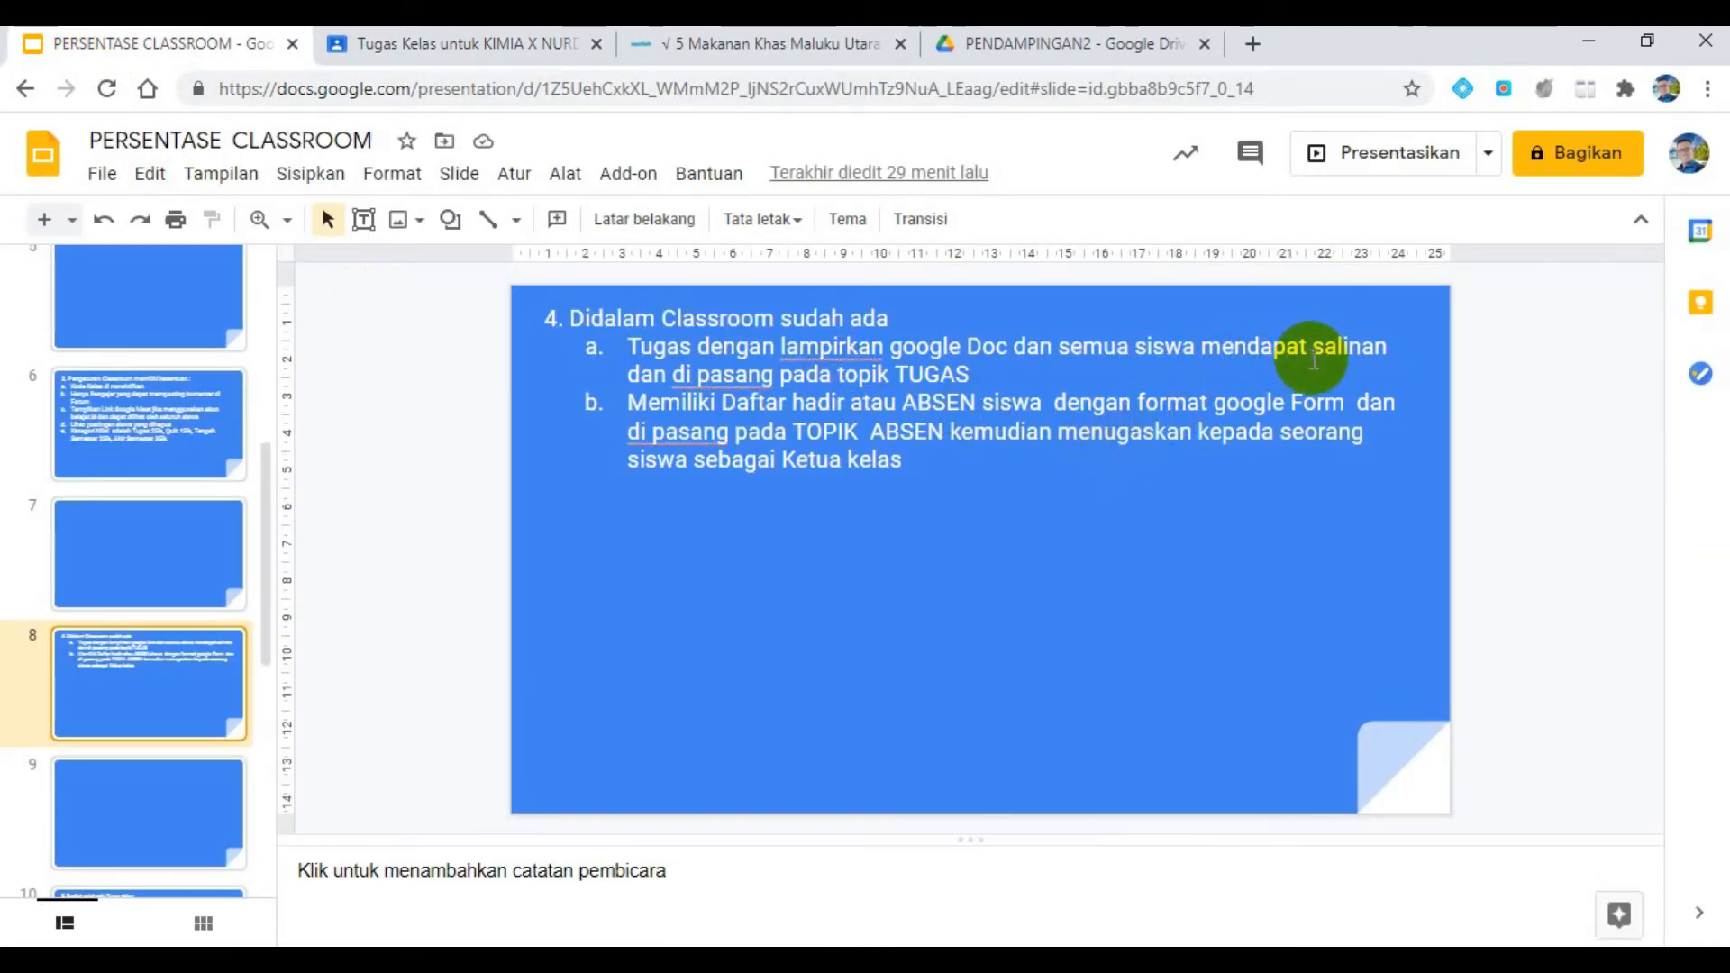
{"action": "left_click", "coordinate": [401, 43]}
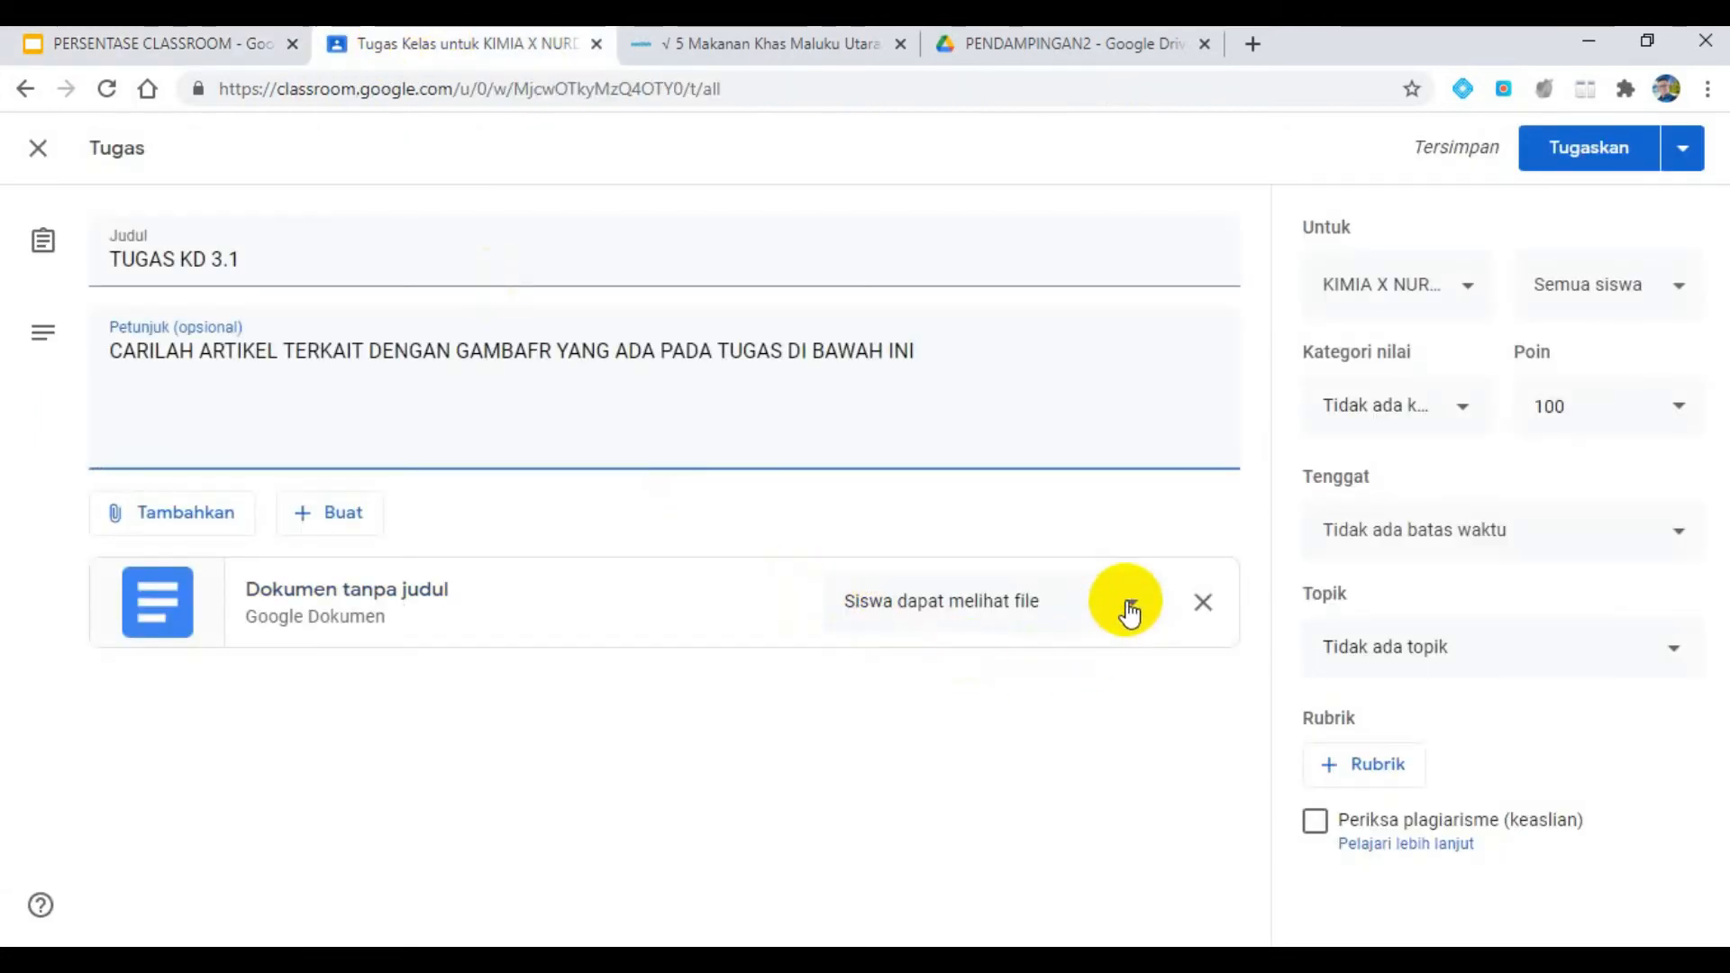
{"action": "left_click", "coordinate": [1129, 606]}
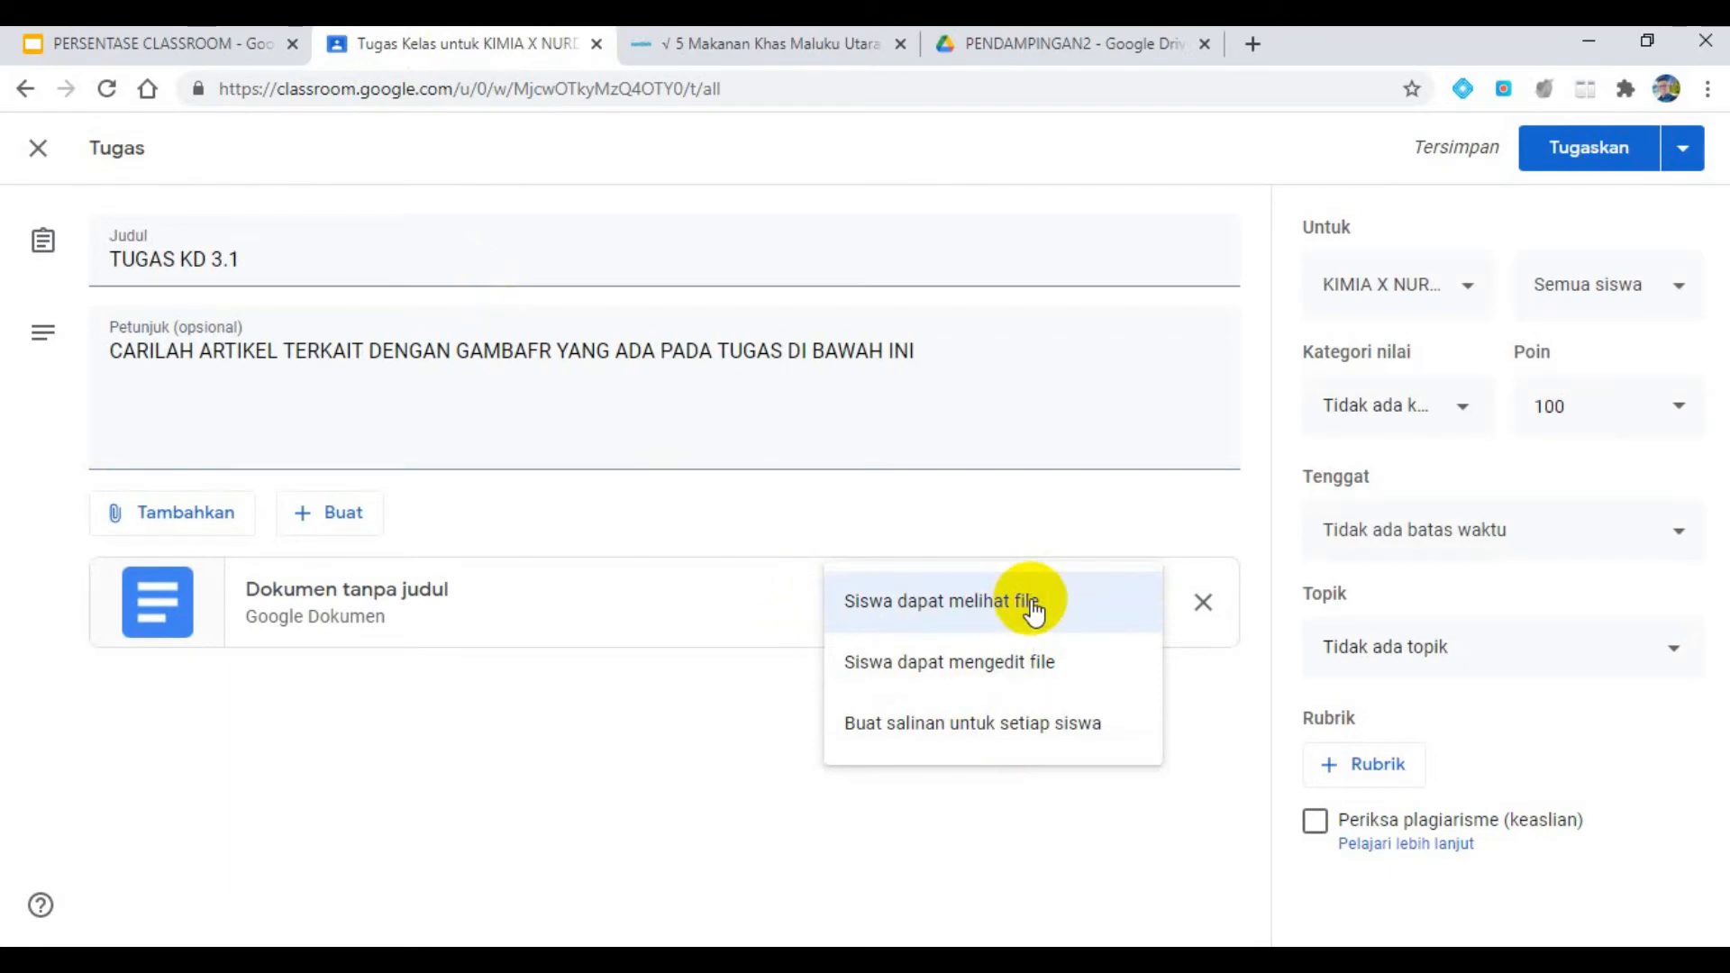
{"action": "left_click", "coordinate": [972, 728]}
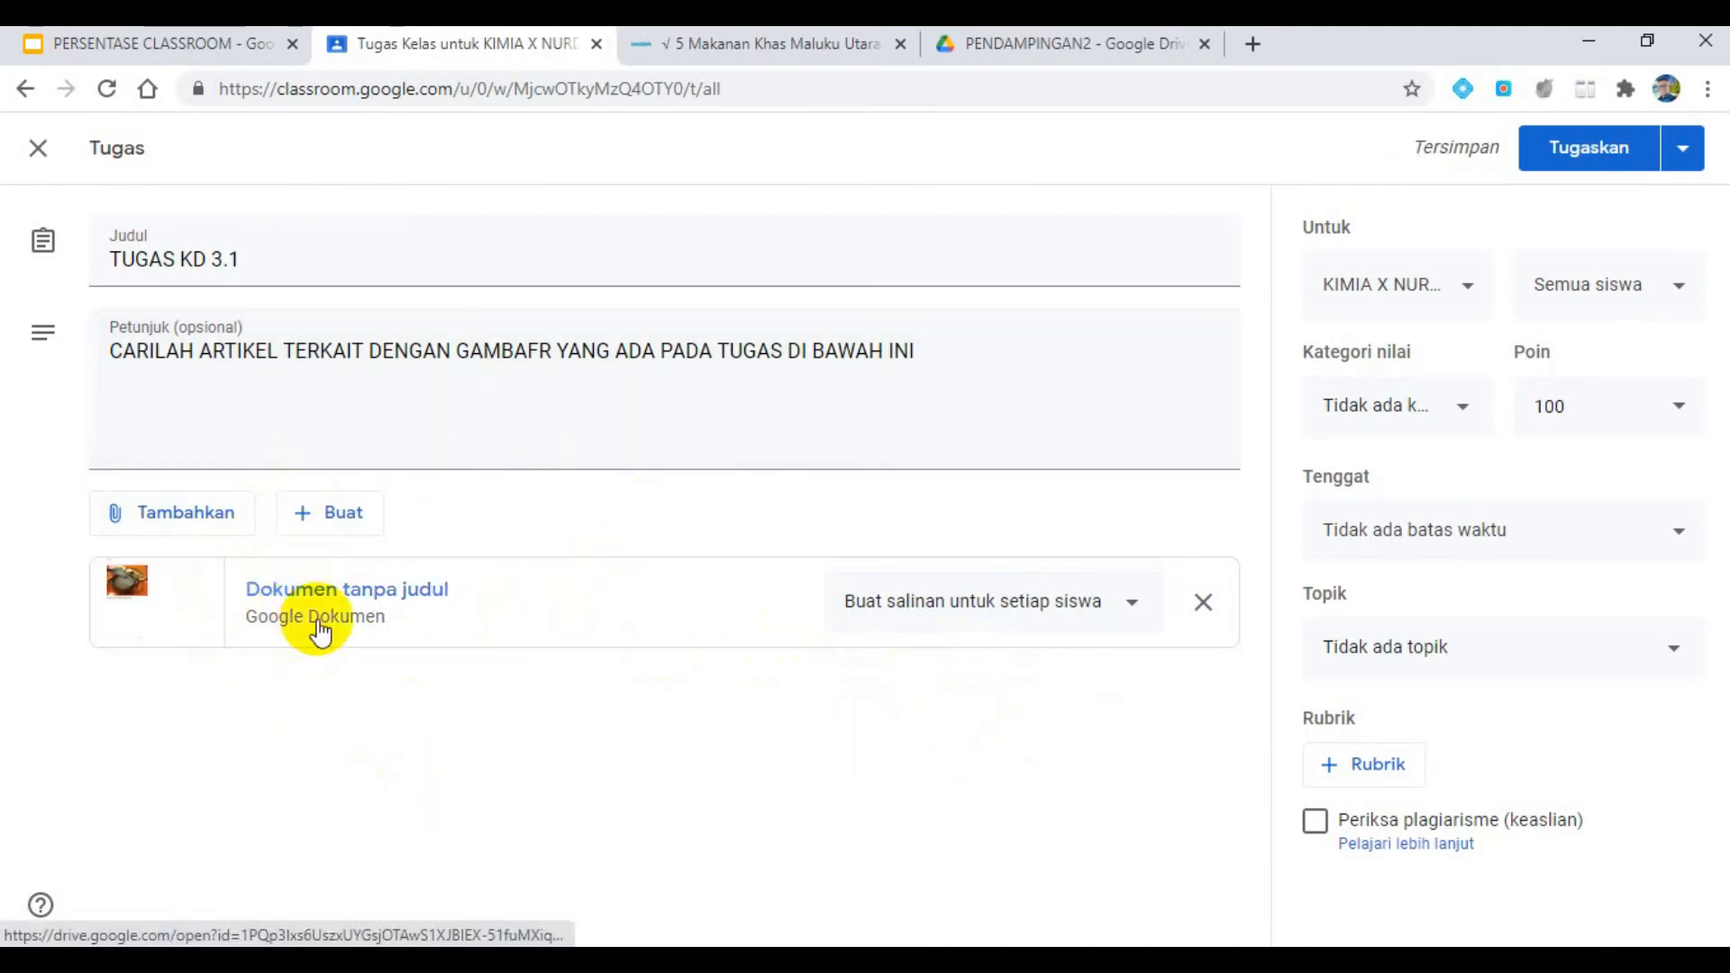
- Set the assignment's topic to TUGAS and go back to the requirements slide in the PERSENTASE CLASSROOM presentation
{"action": "left_click", "coordinate": [1532, 664]}
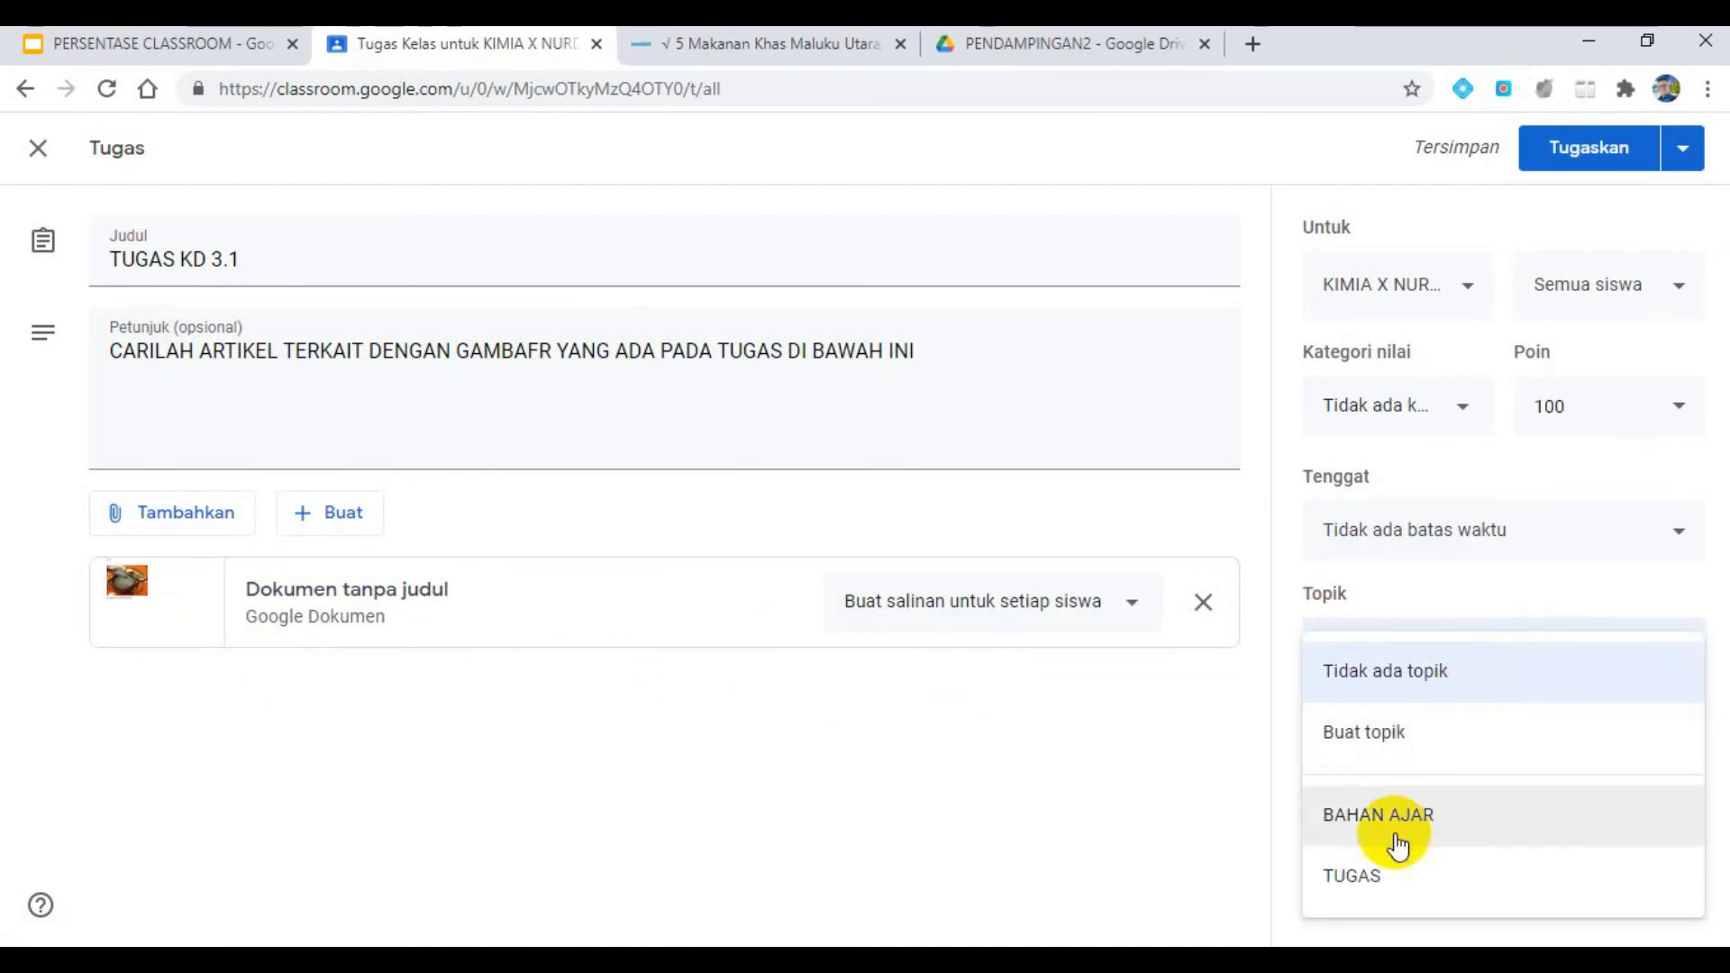
{"action": "left_click", "coordinate": [1382, 874]}
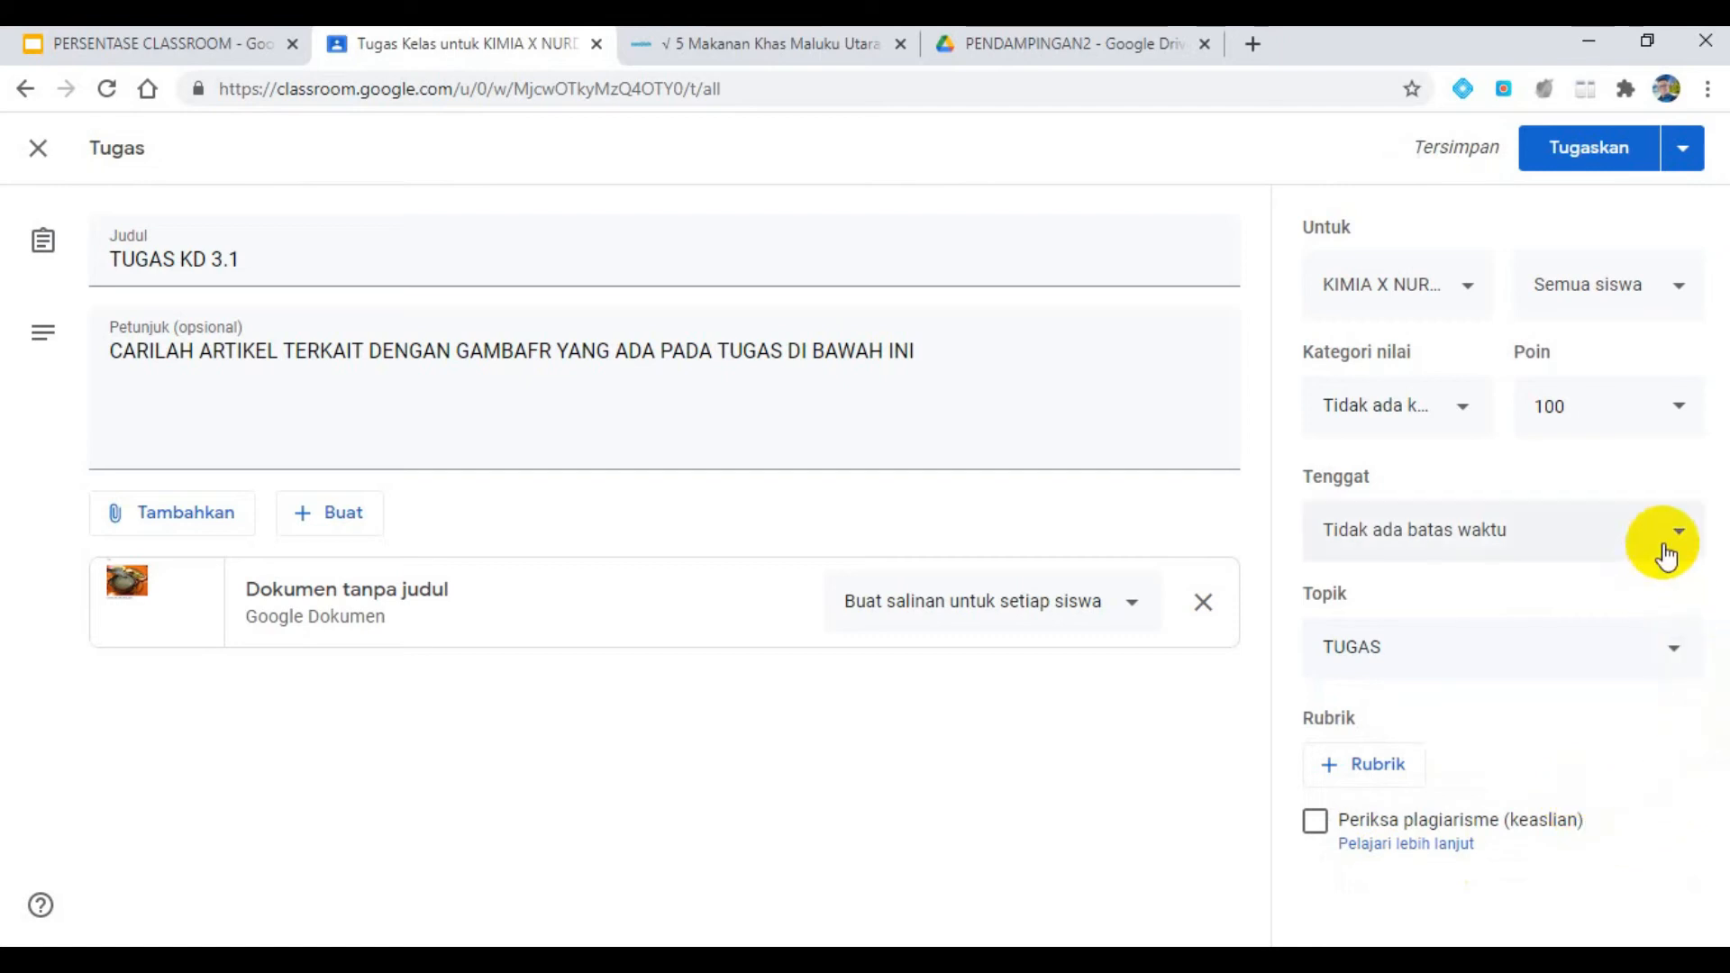
{"action": "left_click", "coordinate": [159, 40]}
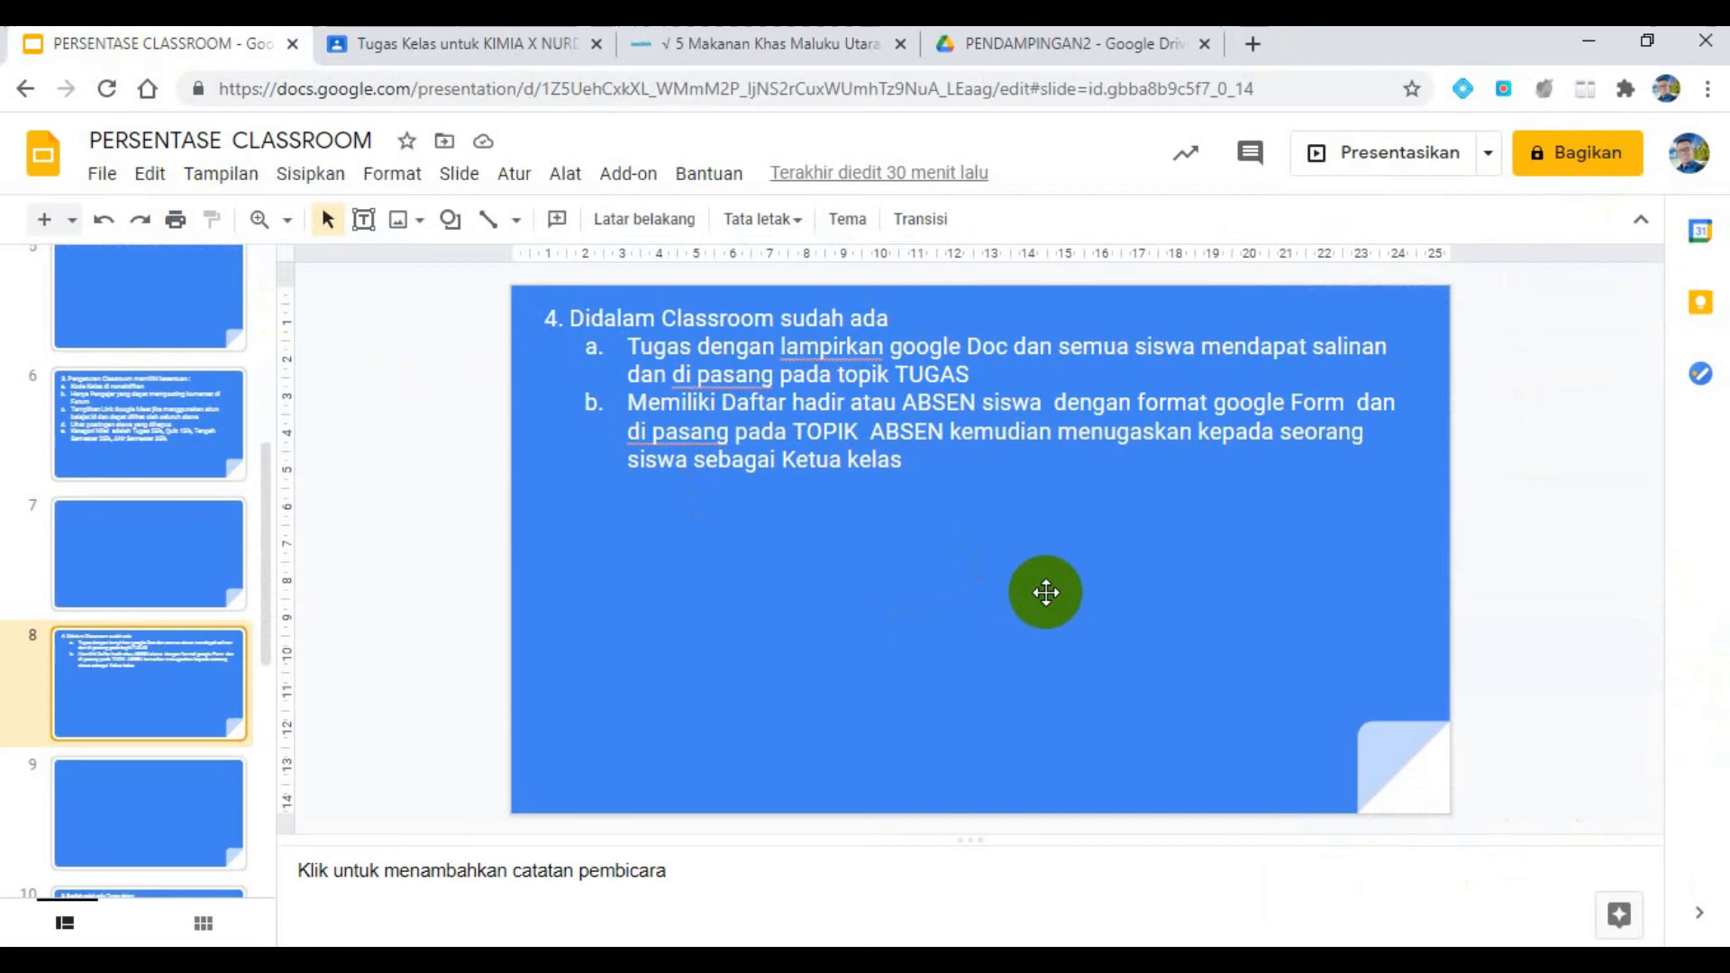
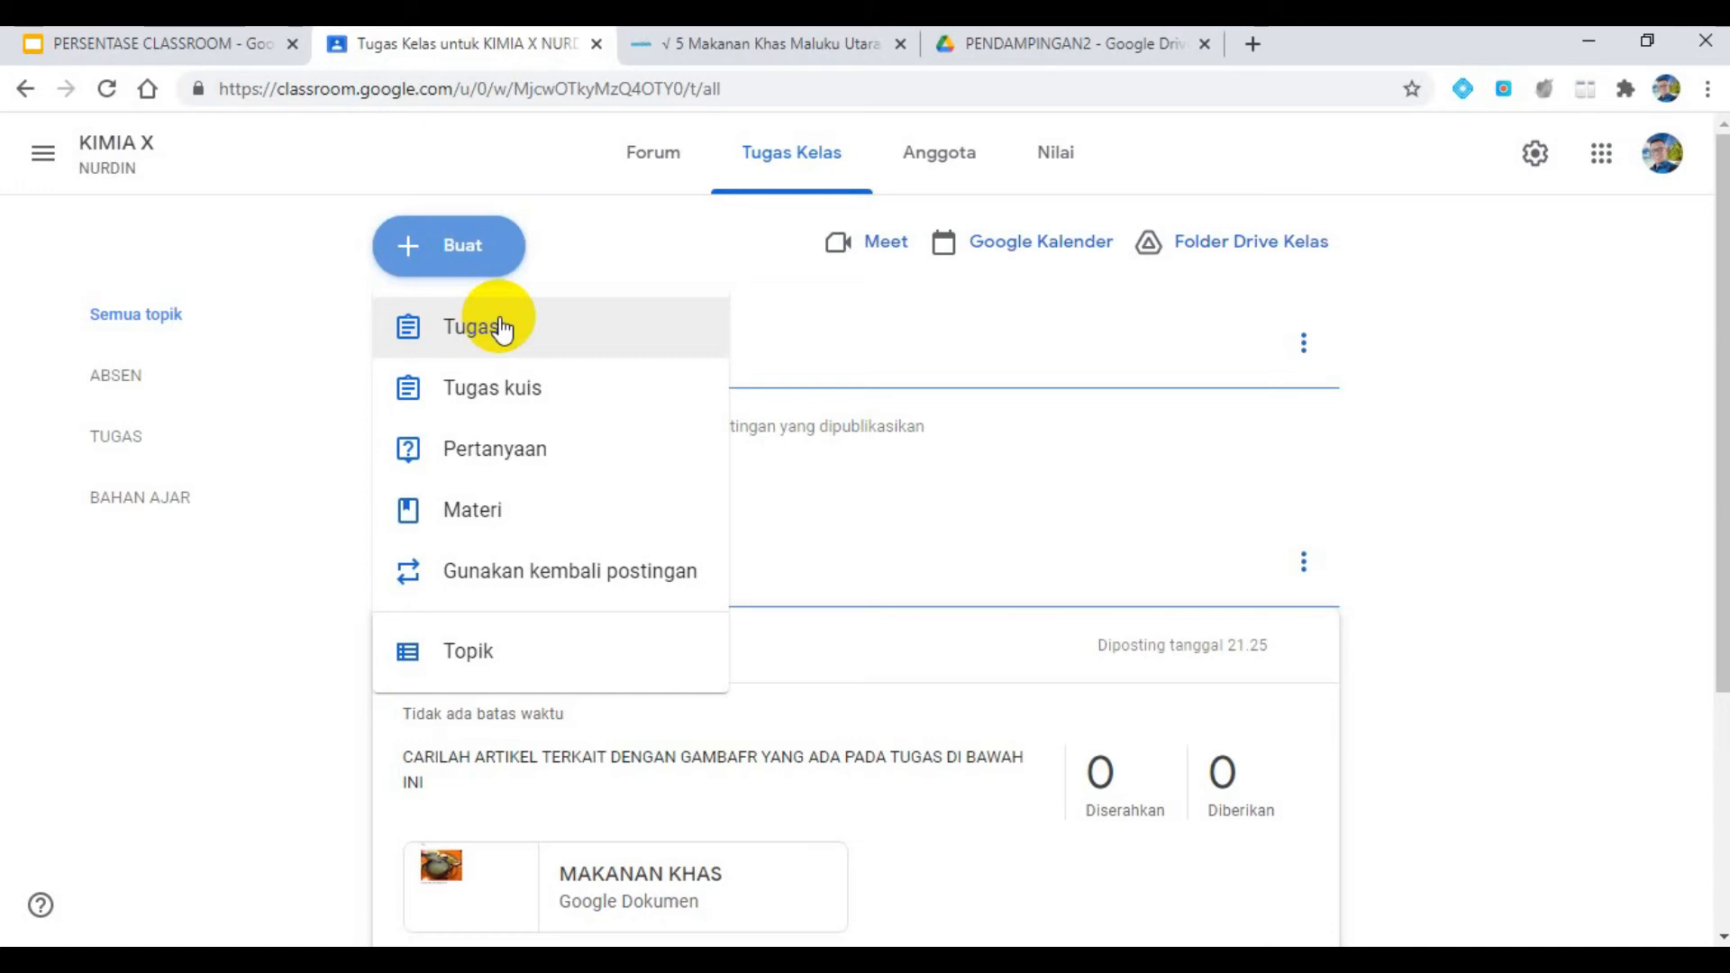
- Create a new assignment in the KIMIA X class titled "ABSEN HARIAN"
{"action": "left_click", "coordinate": [499, 327]}
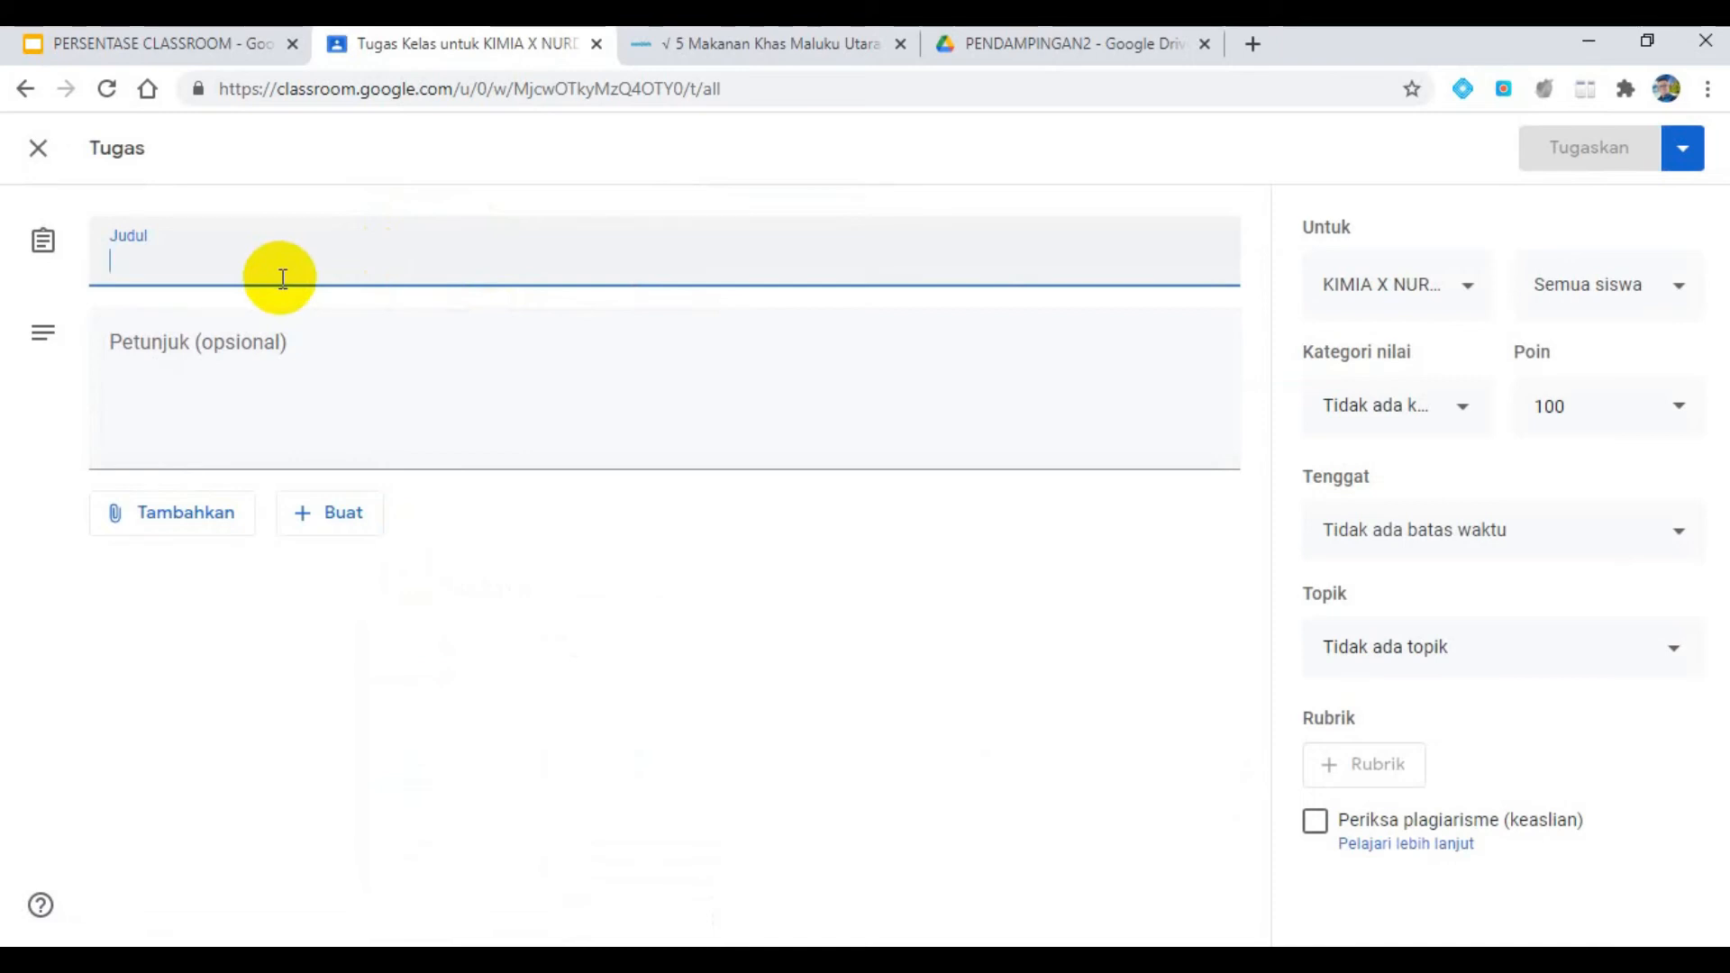
{"action": "type", "text": "ABSEN HARIAN"}
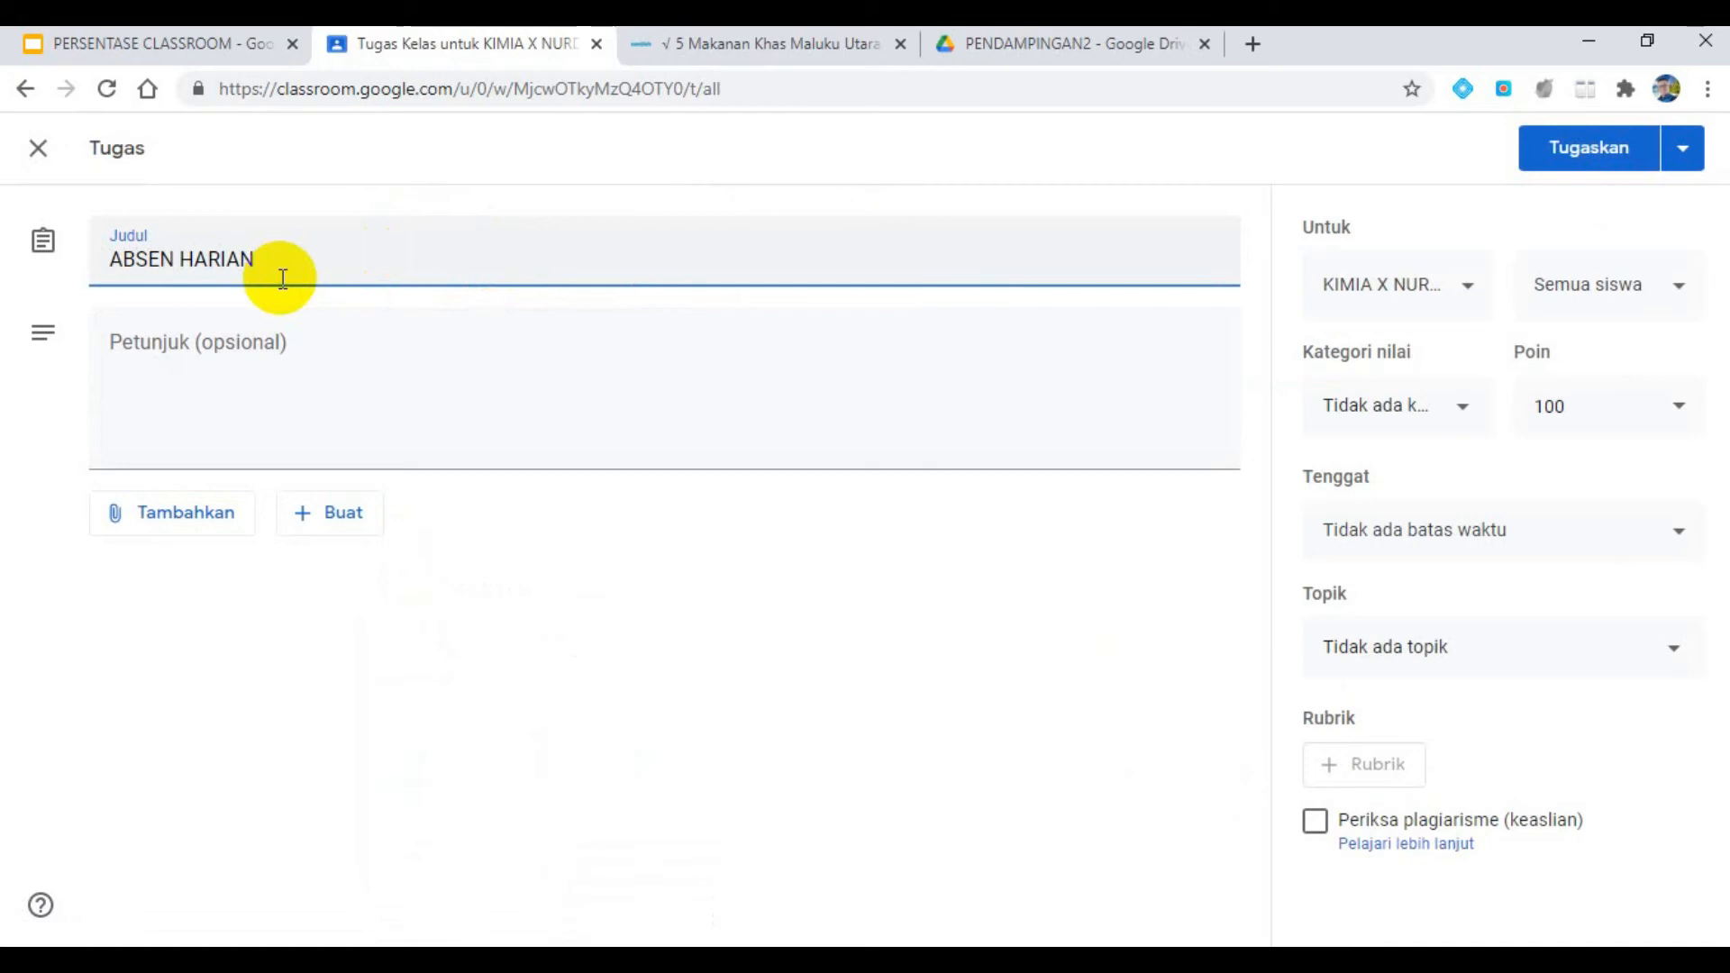
- Enter the assignment instructions "Isilah Absen ii setiap dengan benar dan akan menadapatkan poin 100"
{"action": "left_click", "coordinate": [264, 353]}
{"action": "type", "text": "I"}
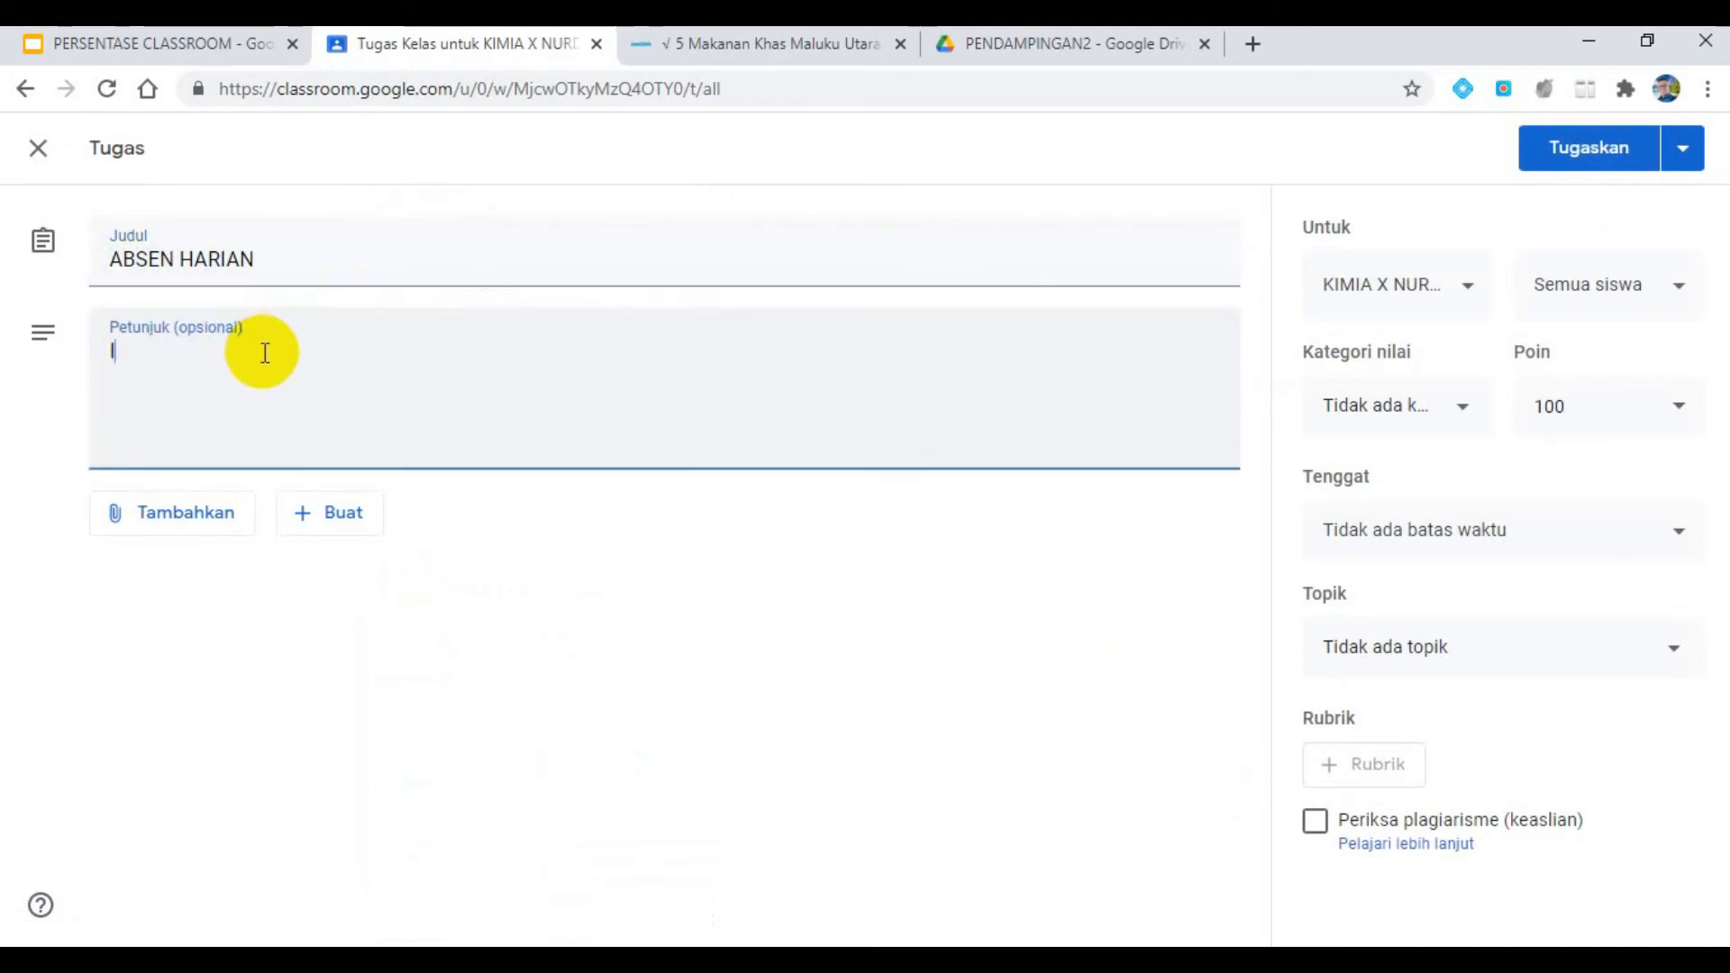
{"action": "type", "text": "silah Absen"}
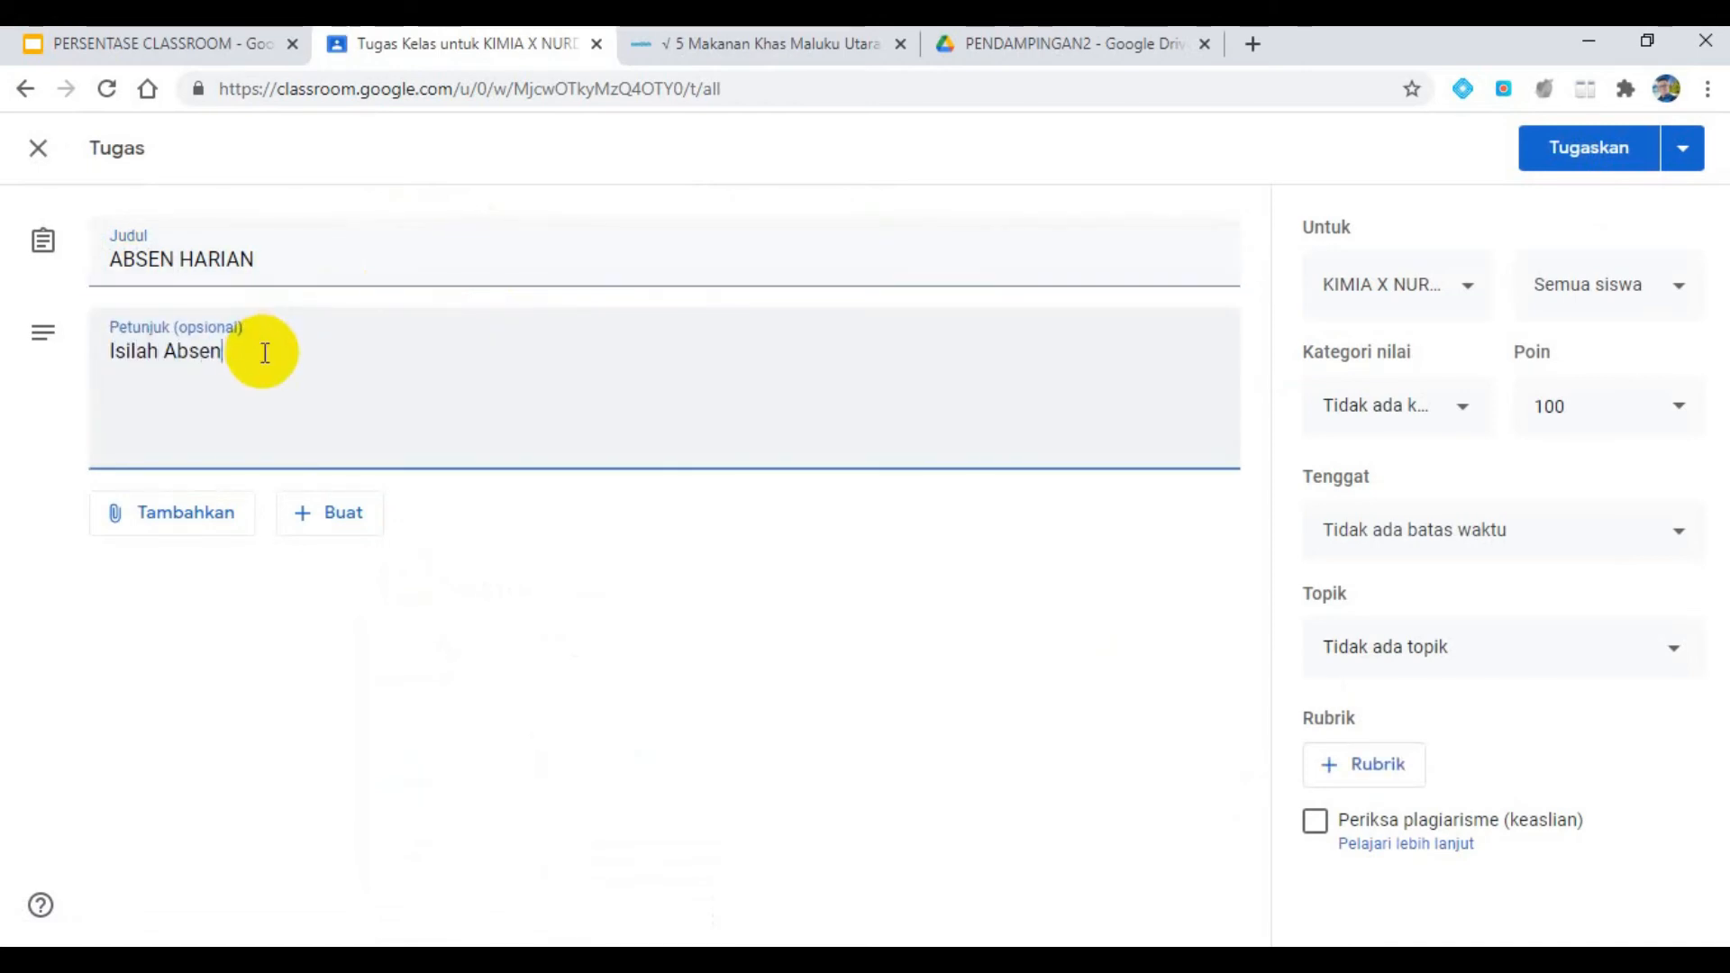
{"action": "type", "text": " ii setiap dengan"}
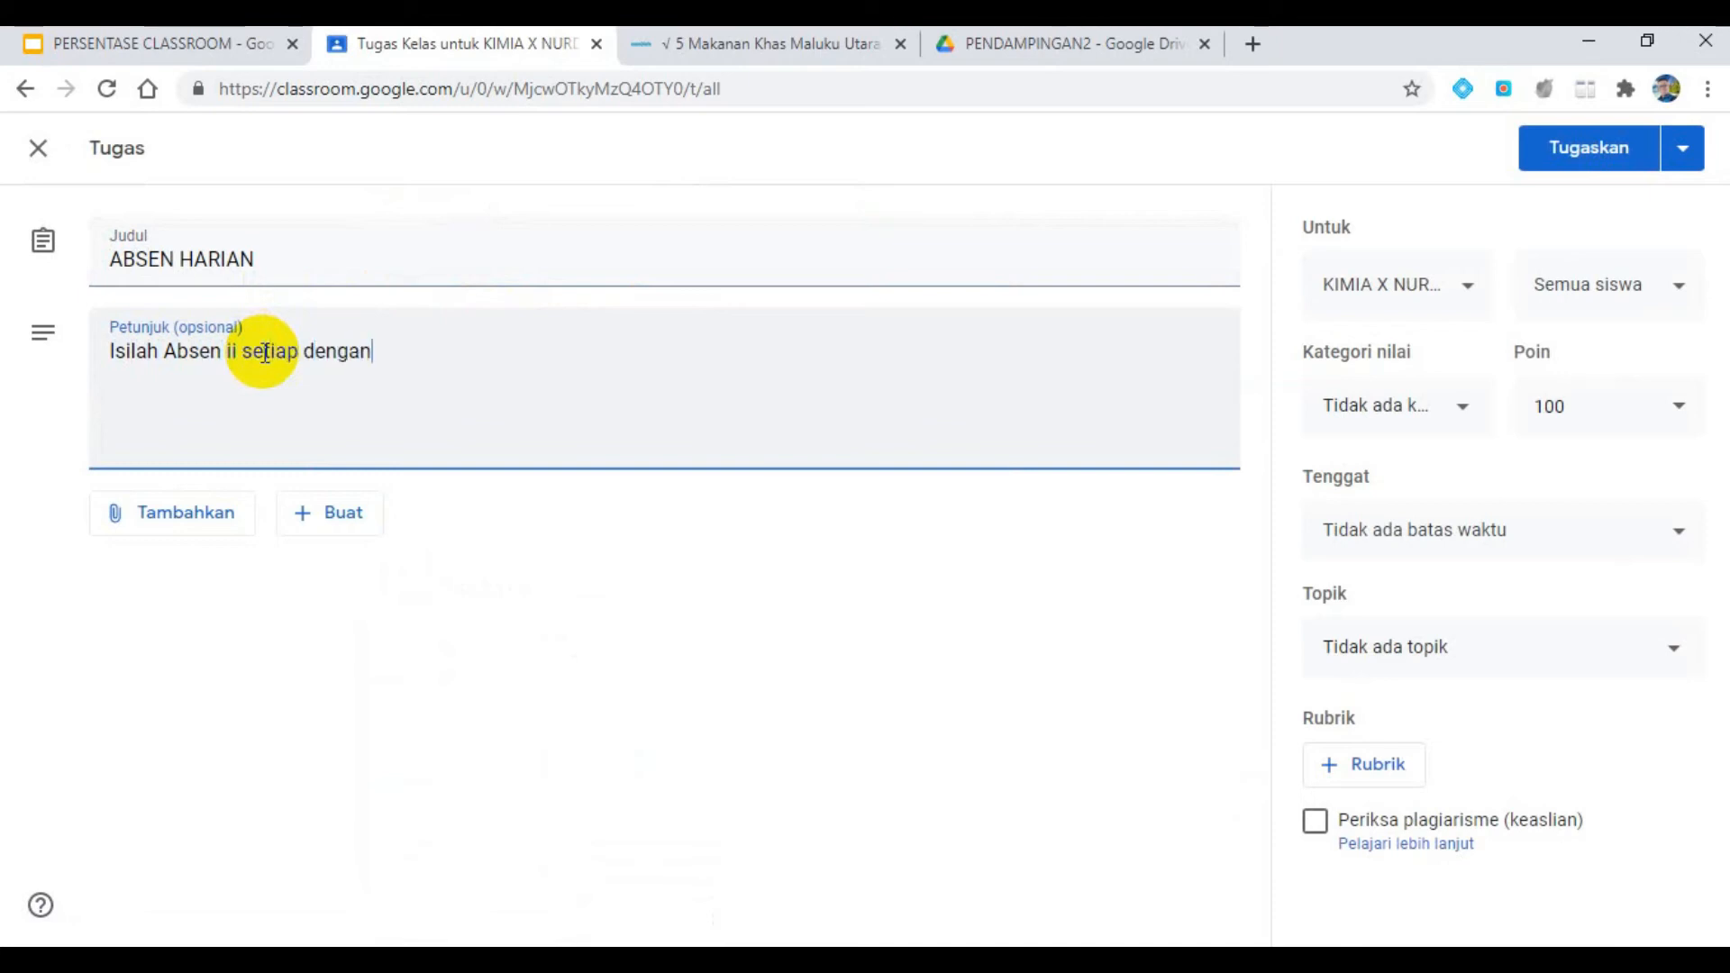
{"action": "type", "text": " benar dan akan menadapatkan poin 100"}
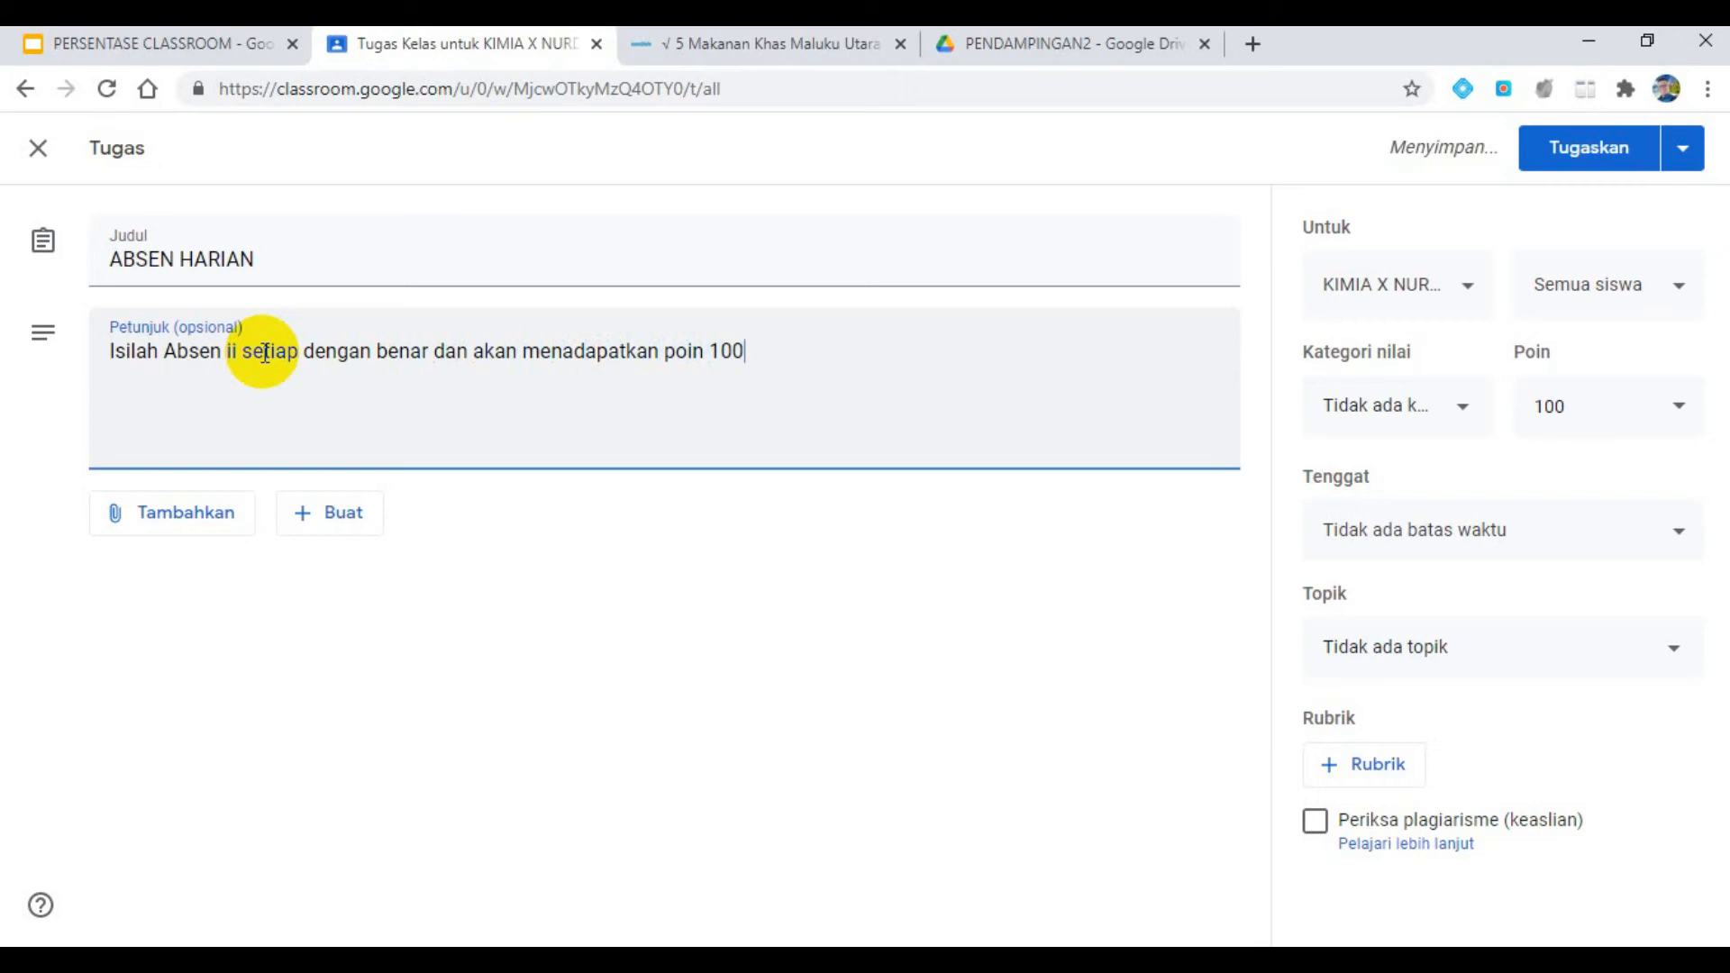
- Create a new Google Form from the assignment, check the attendance requirements in the PERSENTASE CLASSROOM presentation, and return to the form
{"action": "left_click", "coordinate": [336, 528]}
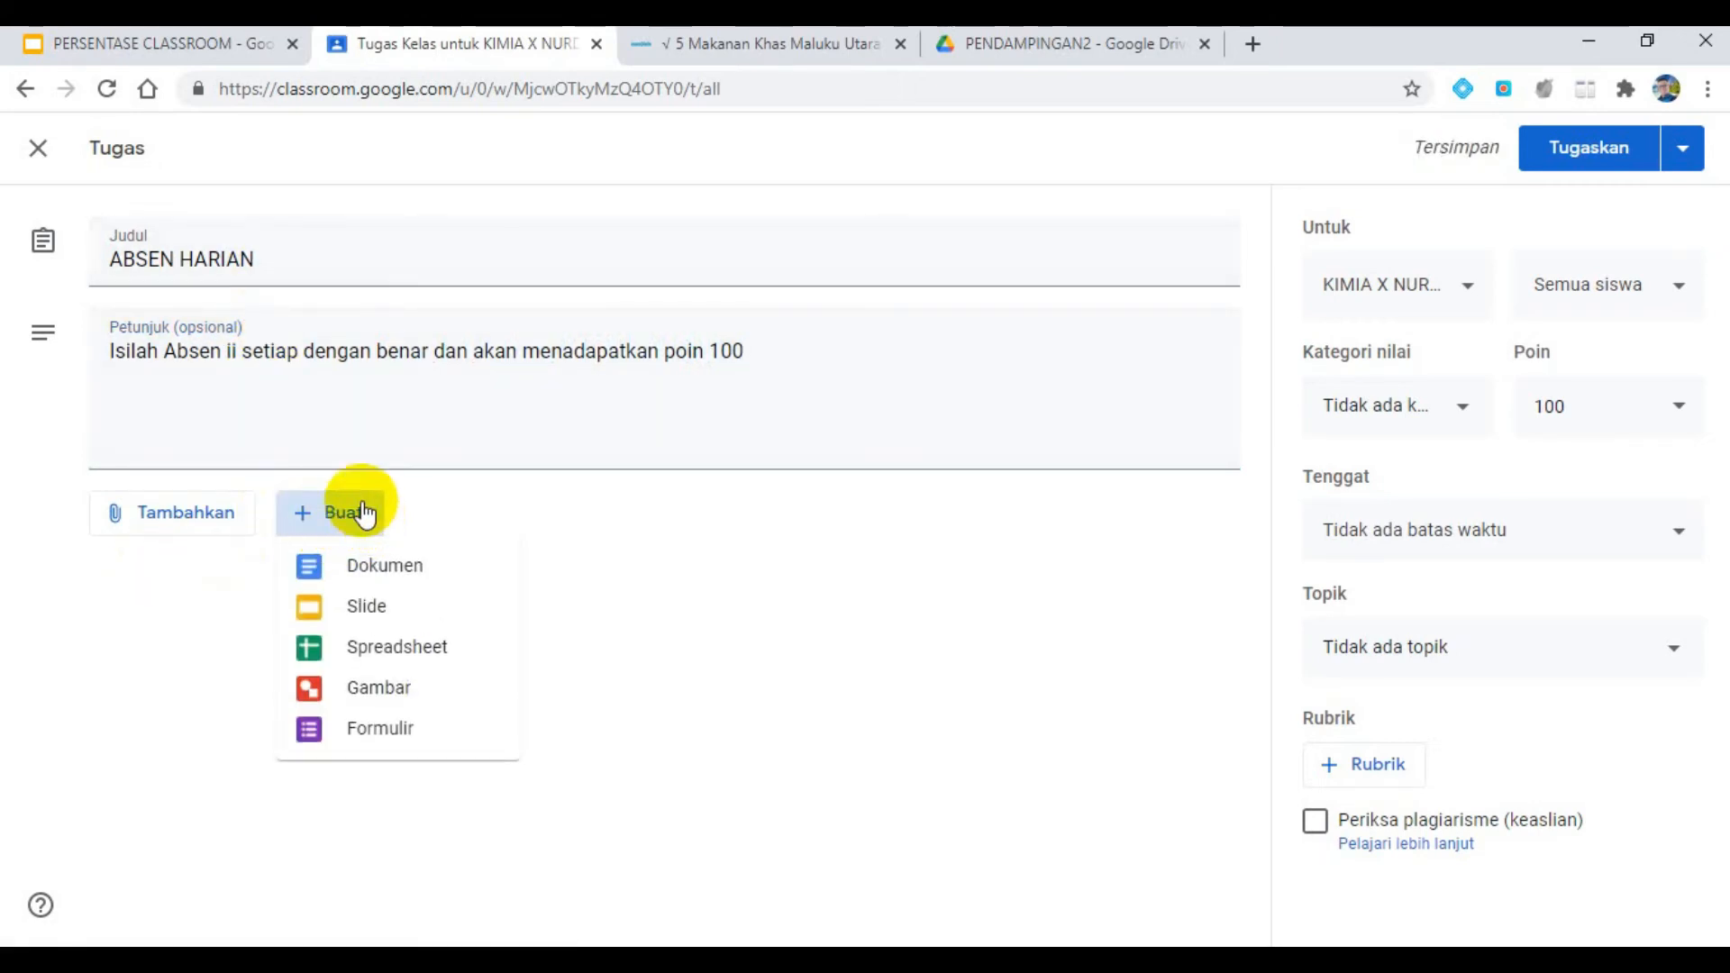
{"action": "left_click", "coordinate": [407, 748]}
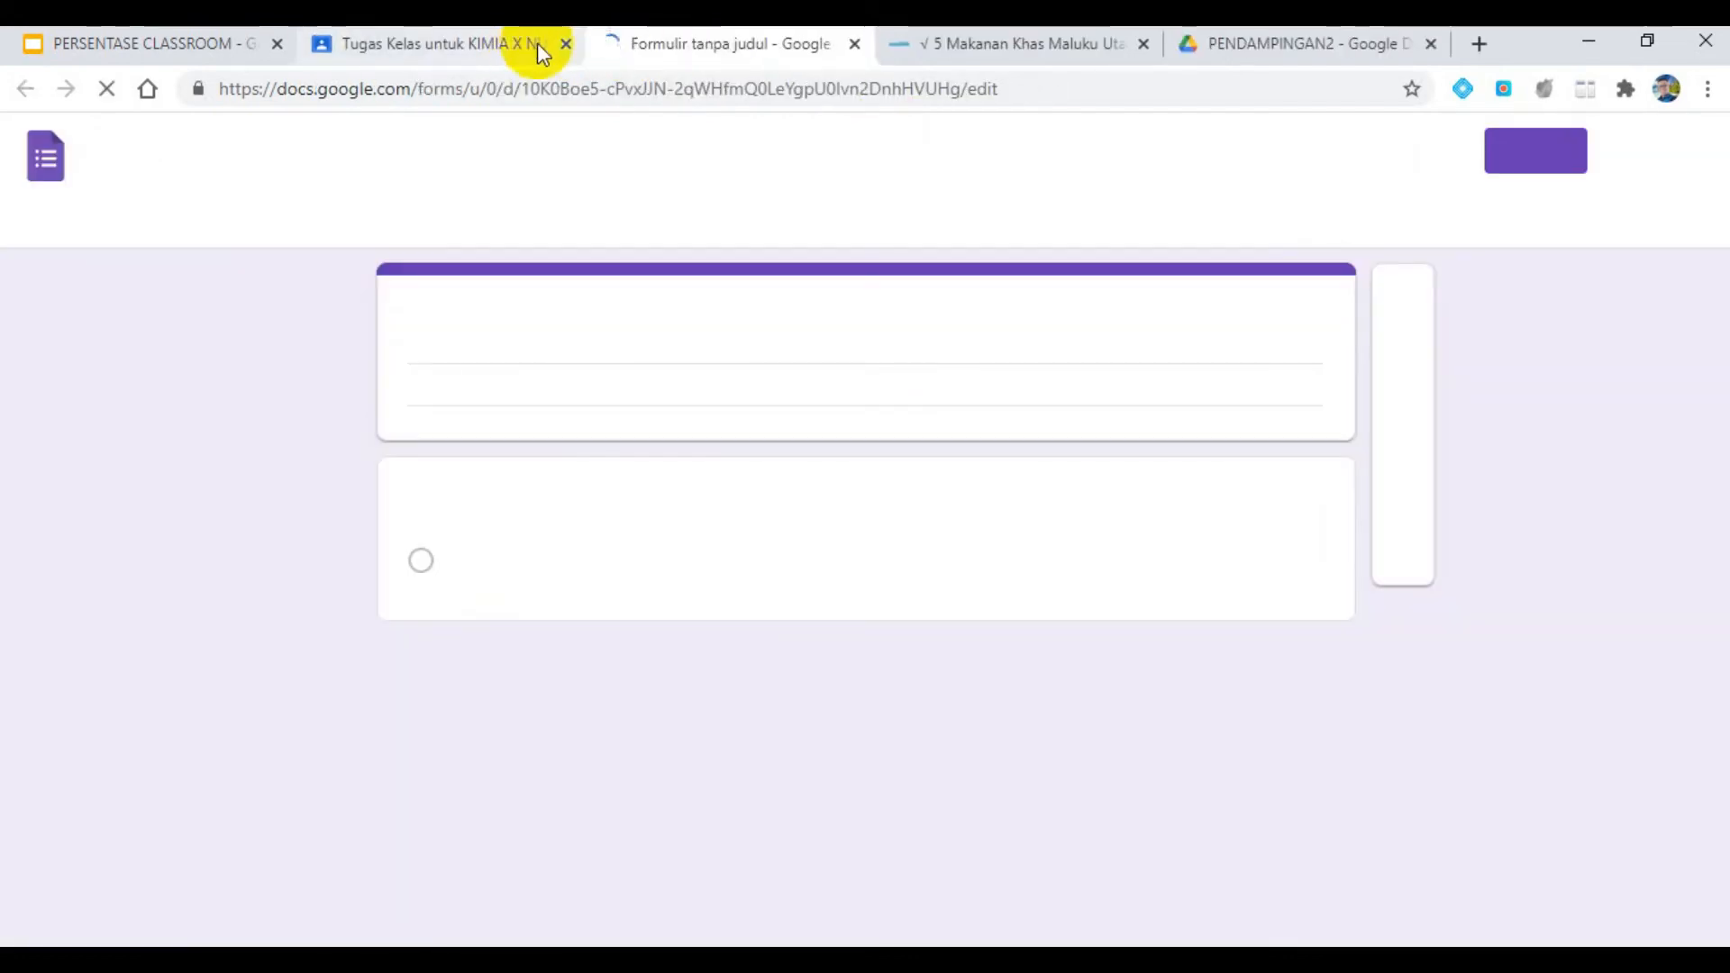
{"action": "left_click", "coordinate": [112, 47]}
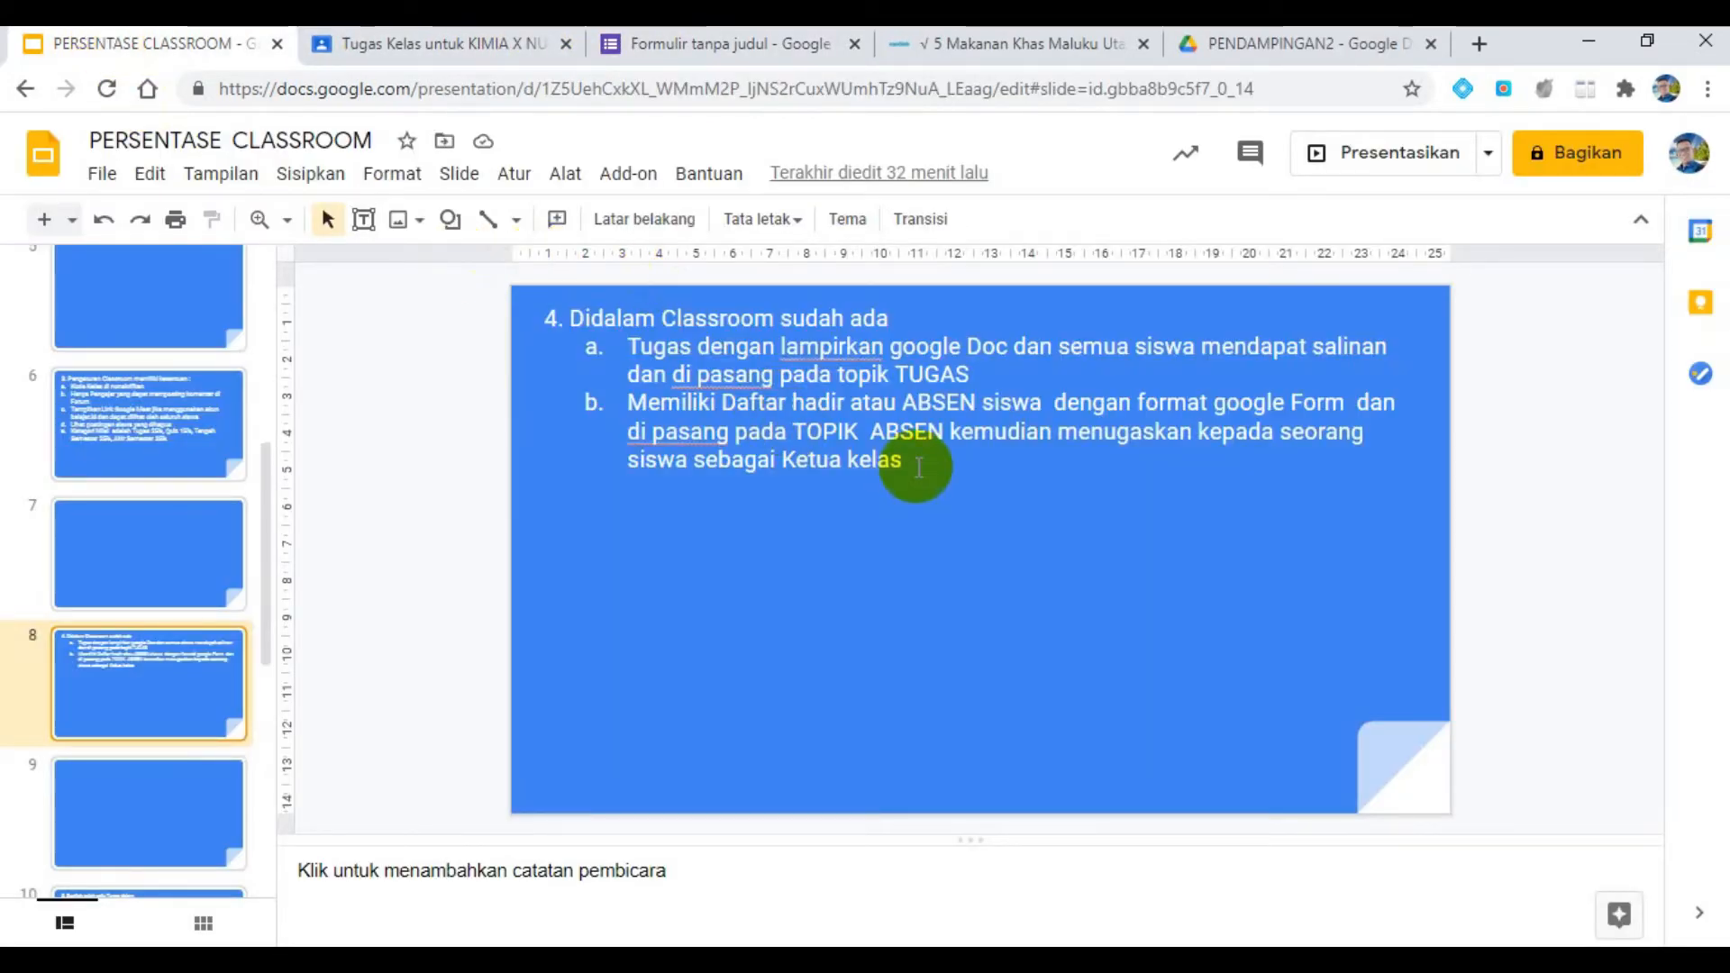
{"action": "left_click", "coordinate": [700, 47]}
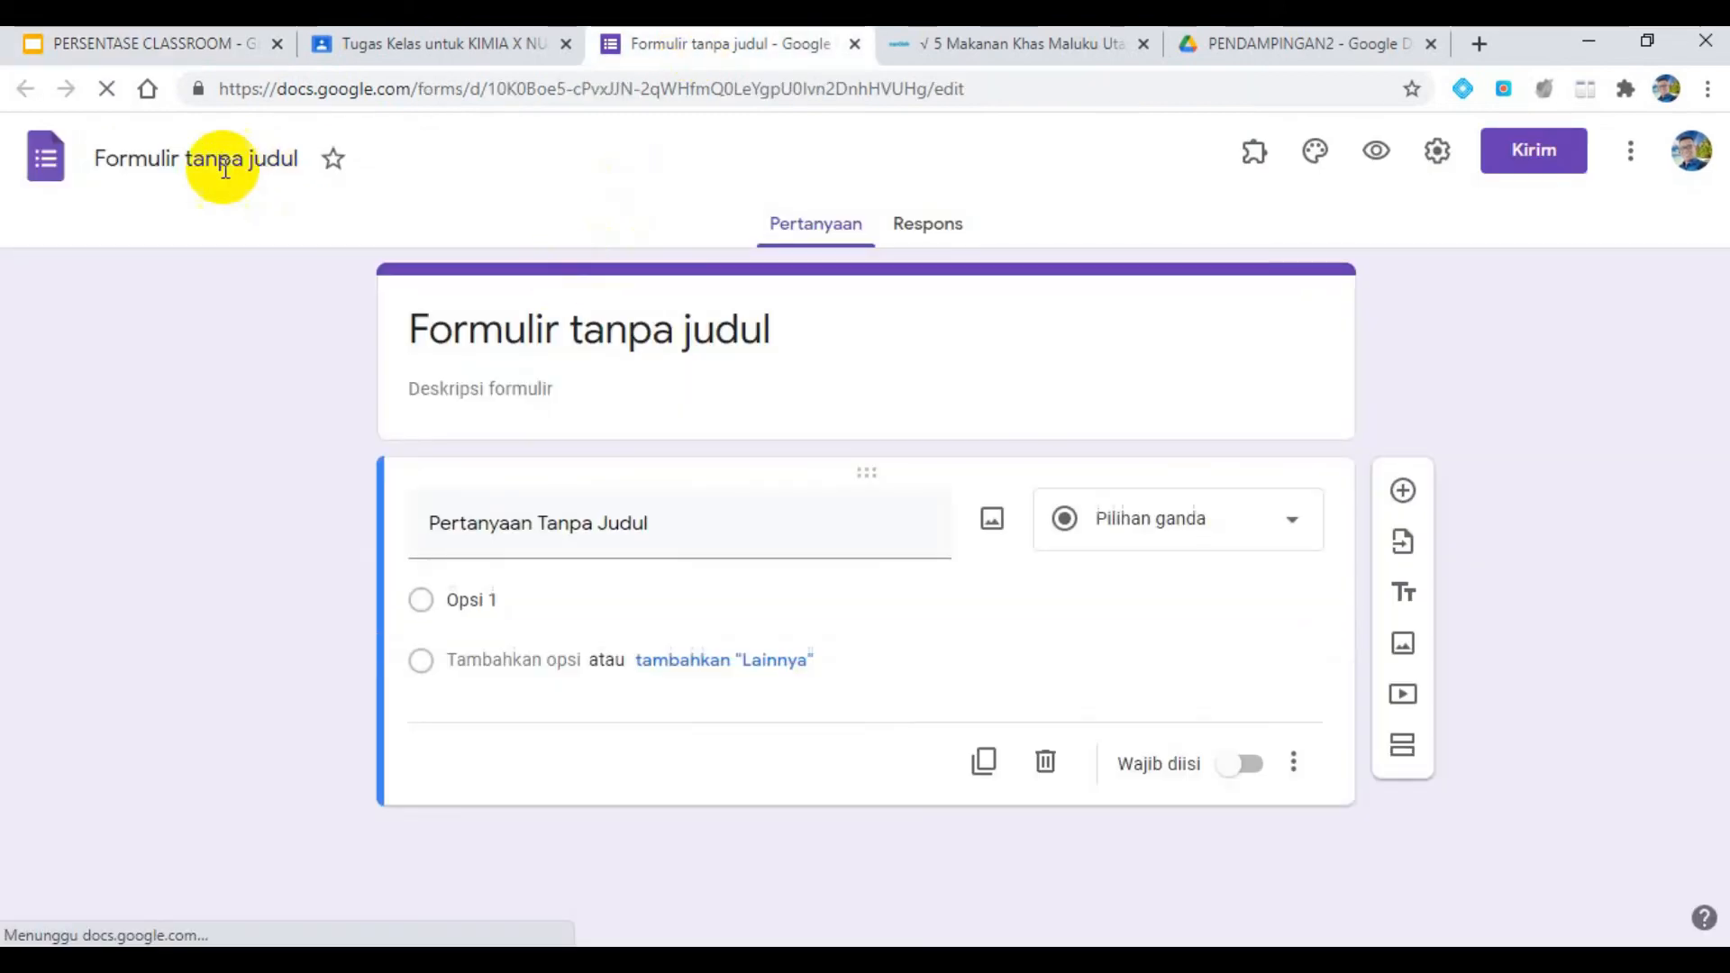
- Name the form file "ABSENSI" and apply the same name as the form's title
{"action": "left_click", "coordinate": [158, 158]}
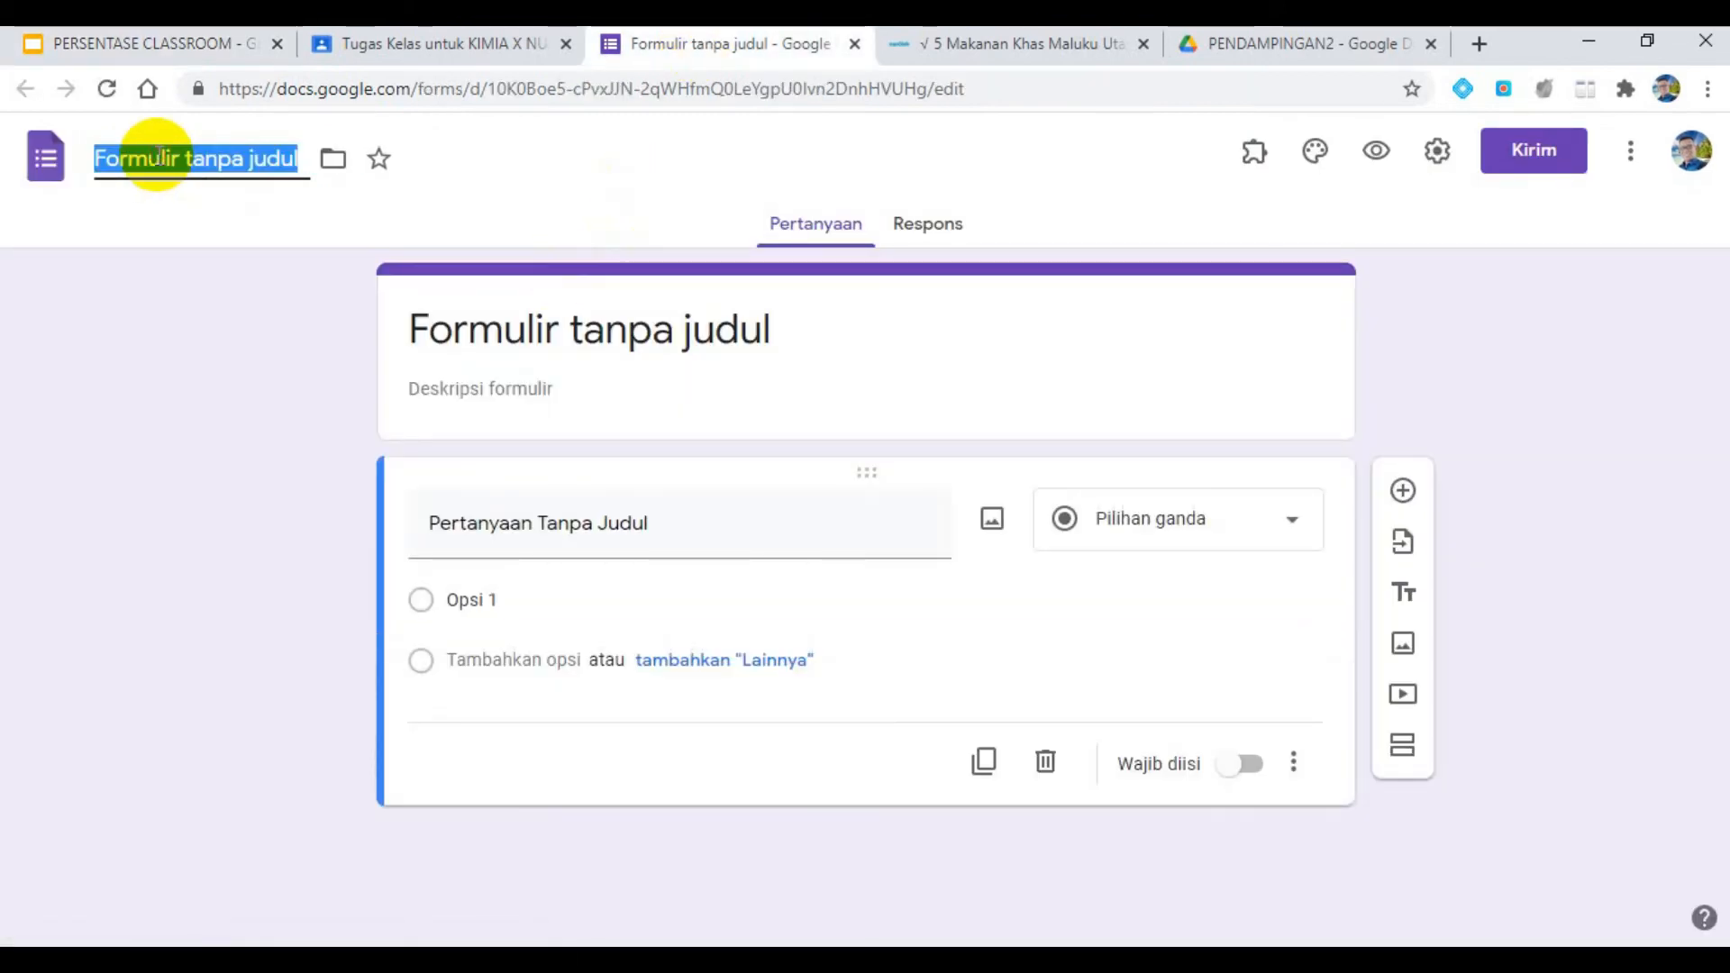
{"action": "type", "text": "ABSENSI"}
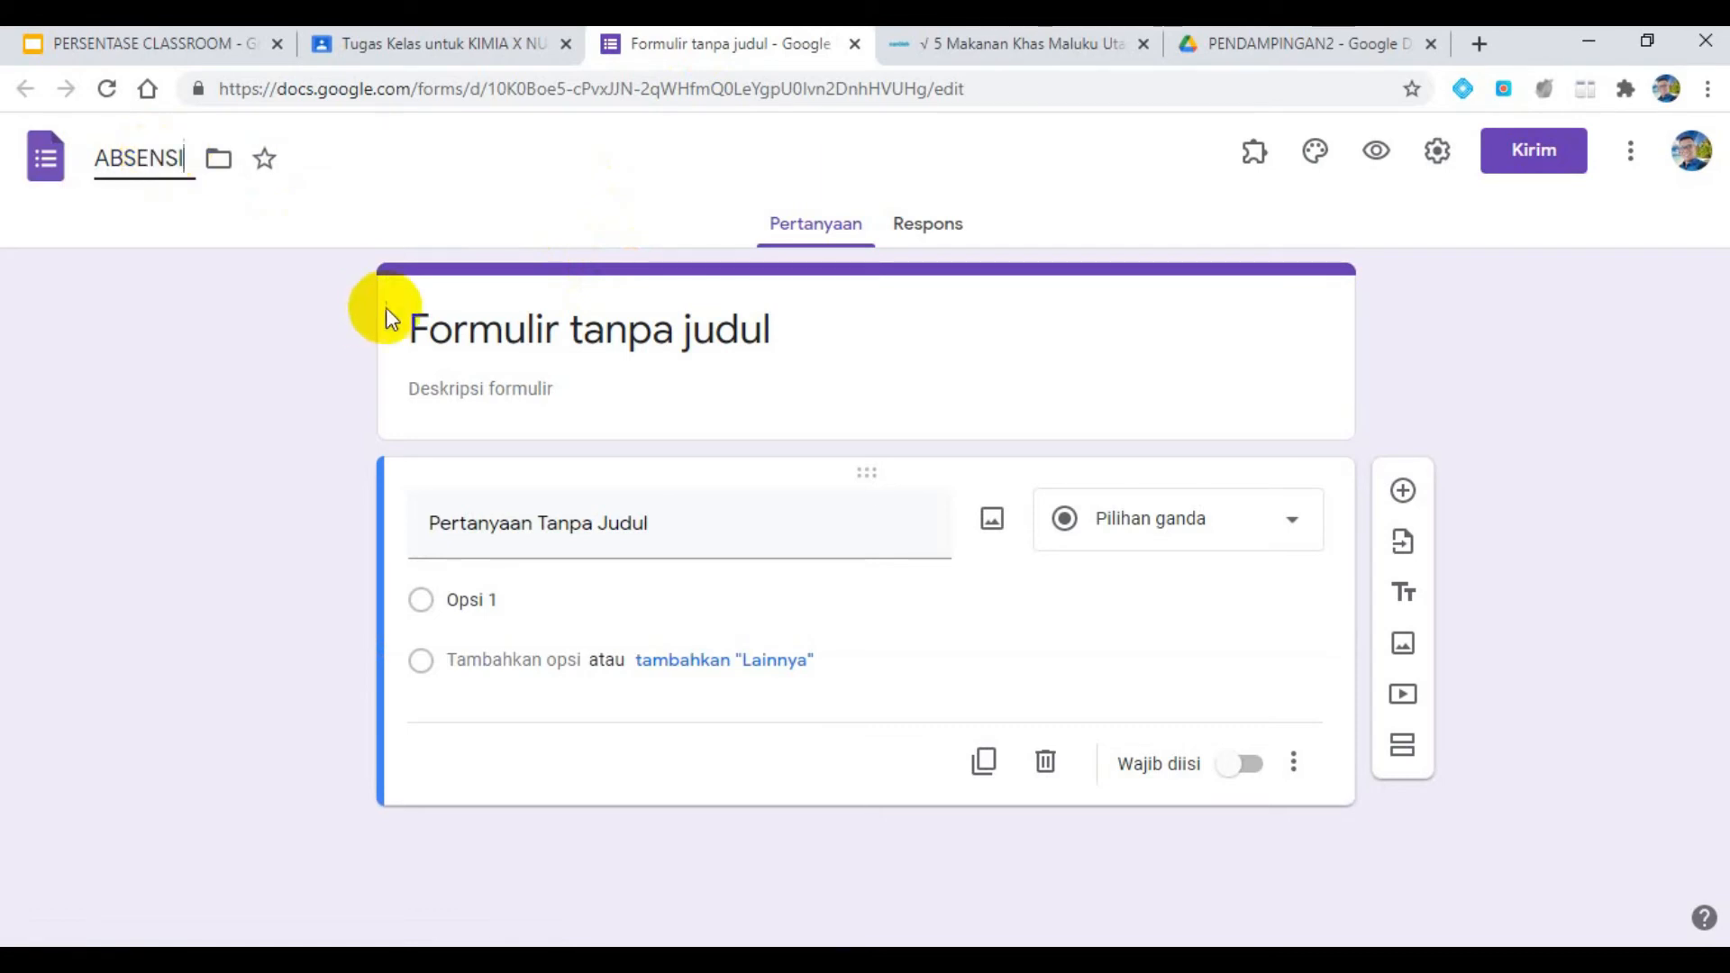
{"action": "left_click", "coordinate": [460, 327]}
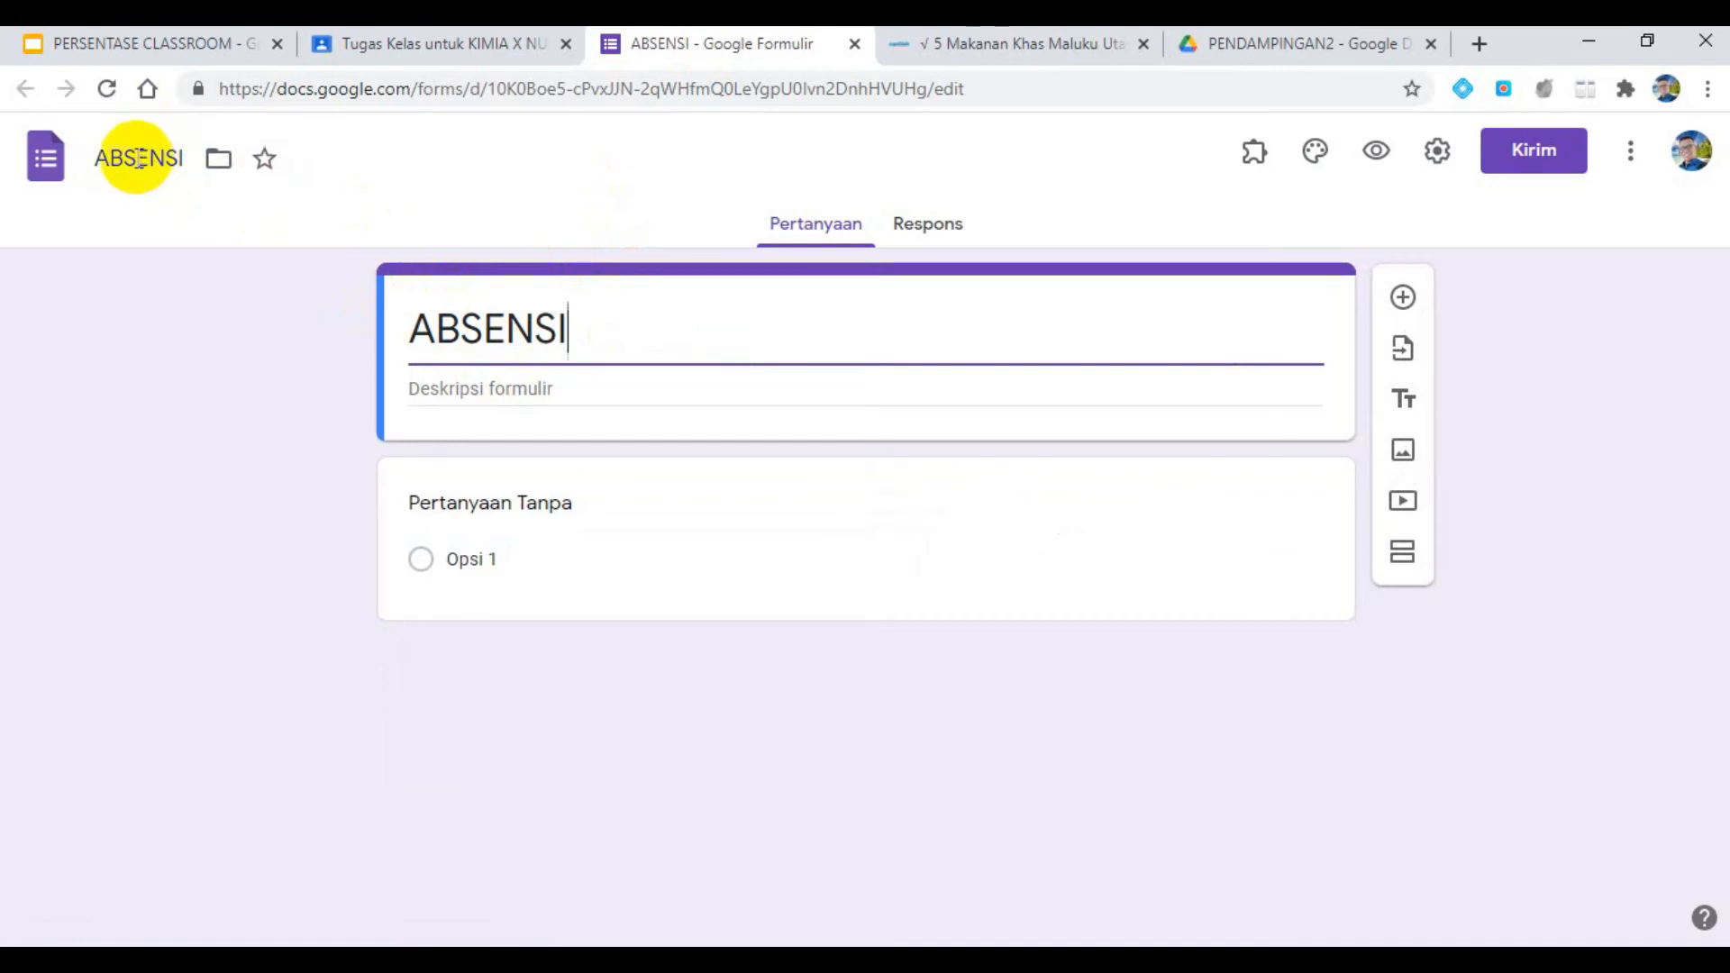
{"action": "left_click", "coordinate": [484, 341]}
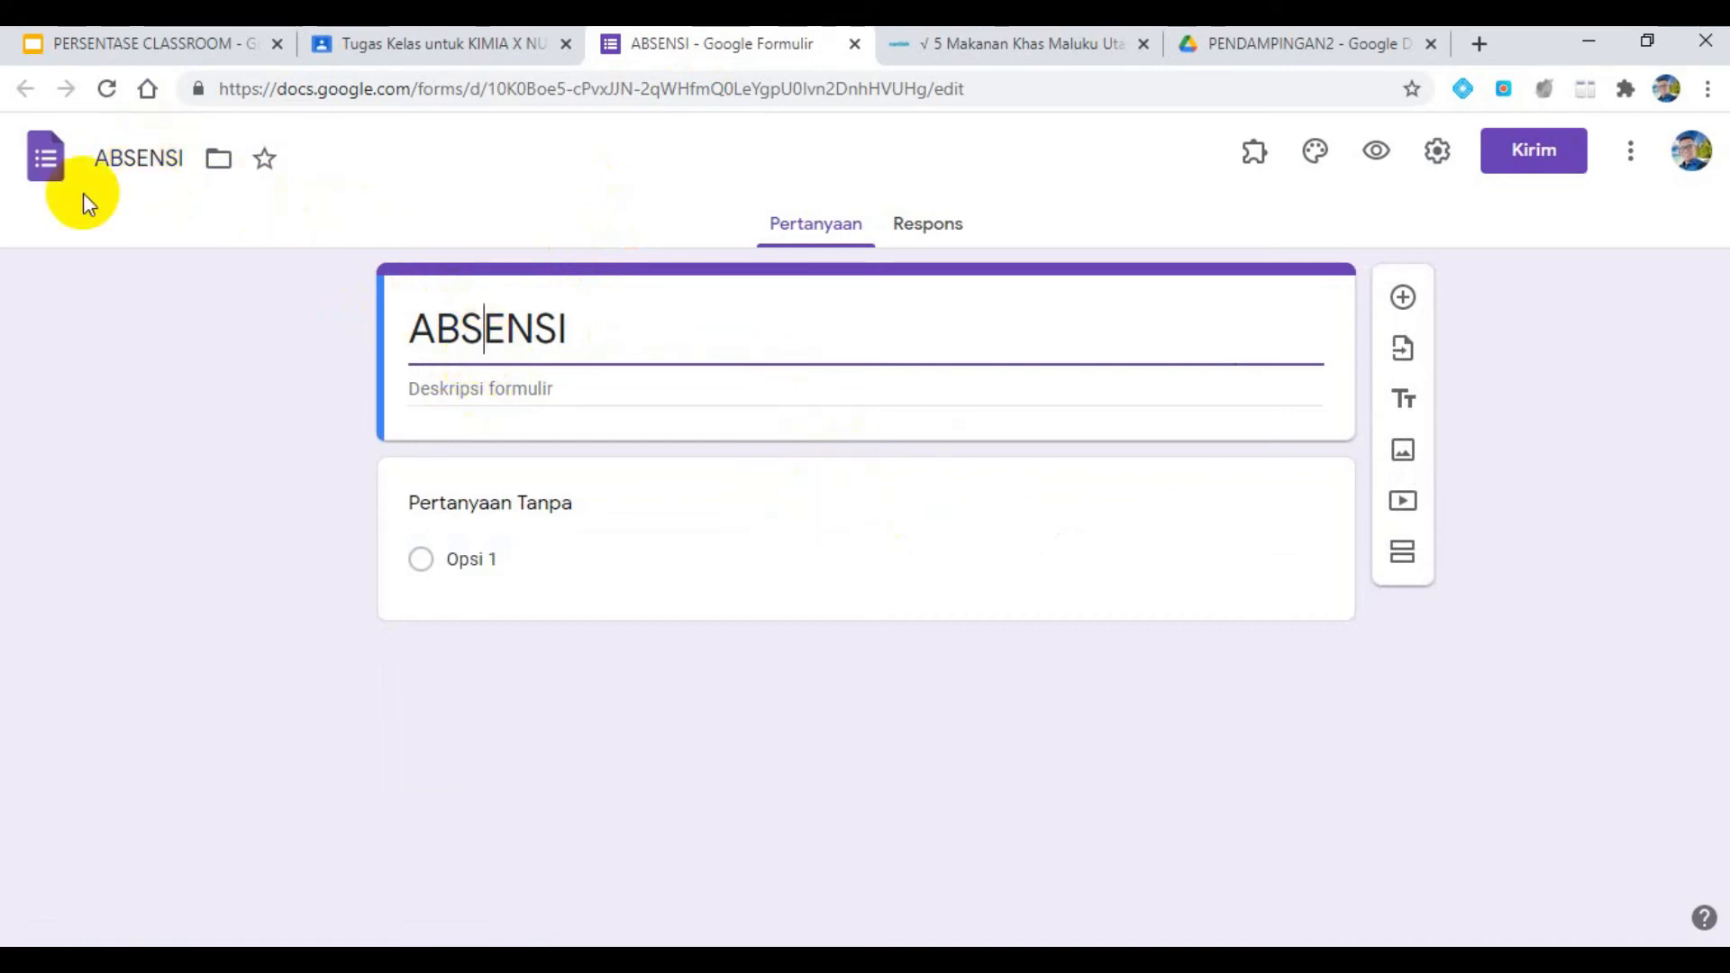
{"action": "left_click", "coordinate": [110, 166]}
{"action": "left_click", "coordinate": [544, 332]}
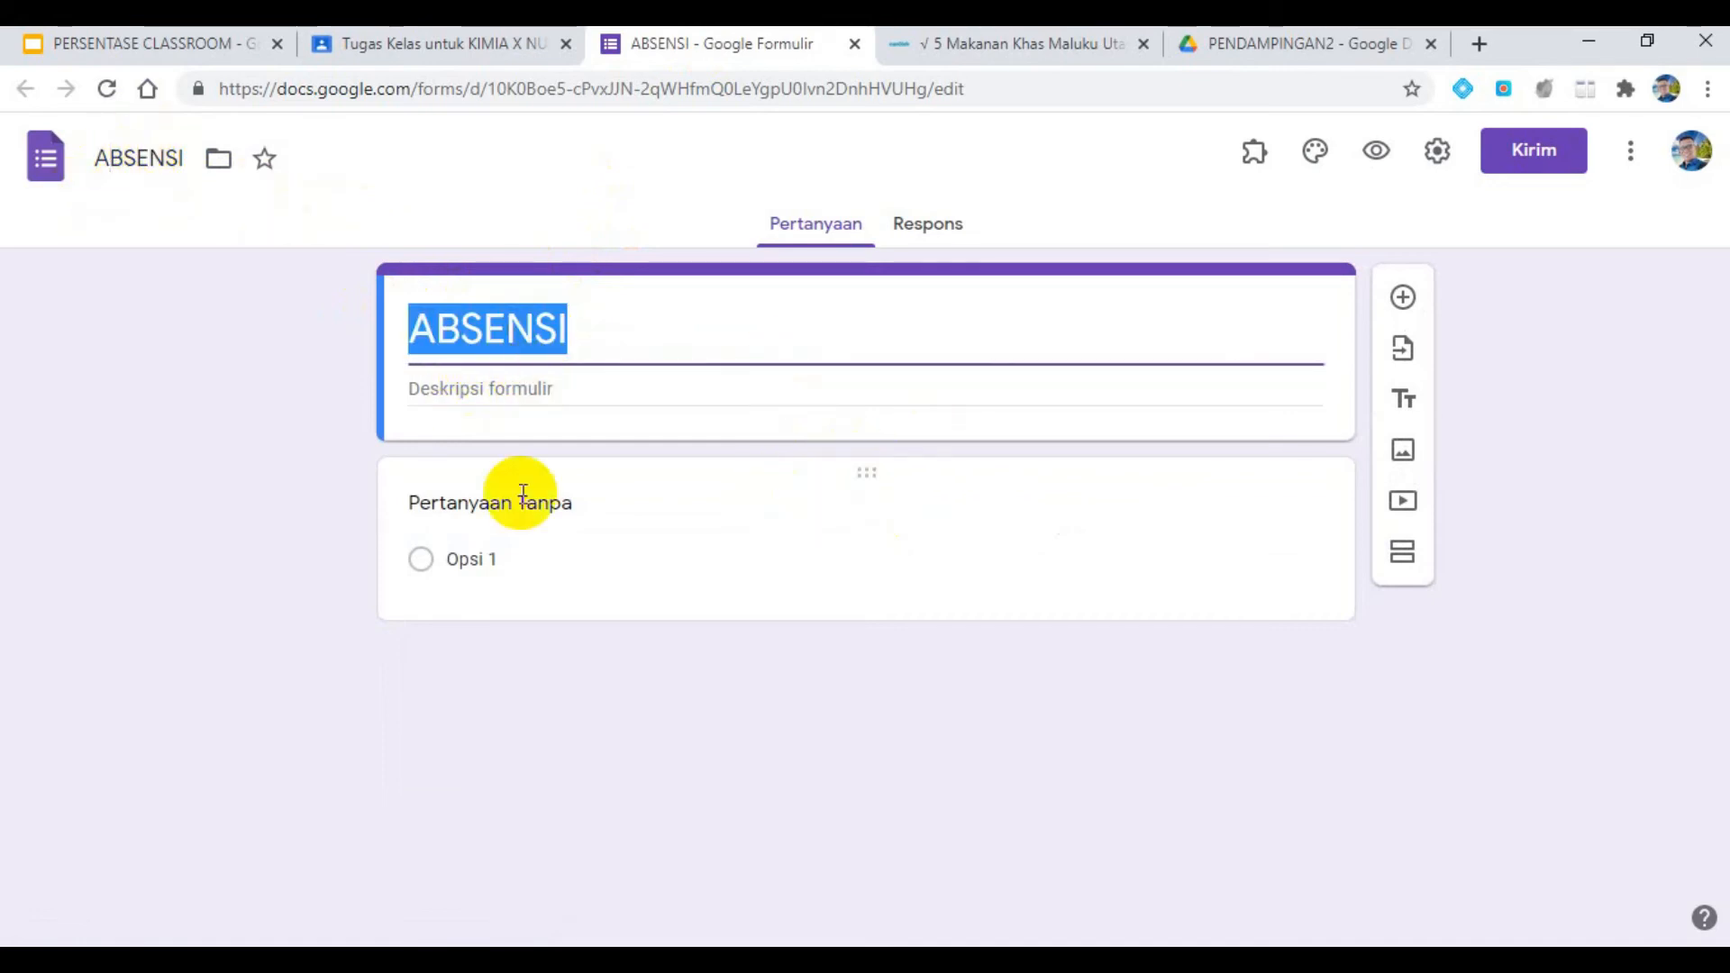
- Change the untitled question to "Nama" and set its answer type to Drop-down
{"action": "left_click", "coordinate": [516, 497]}
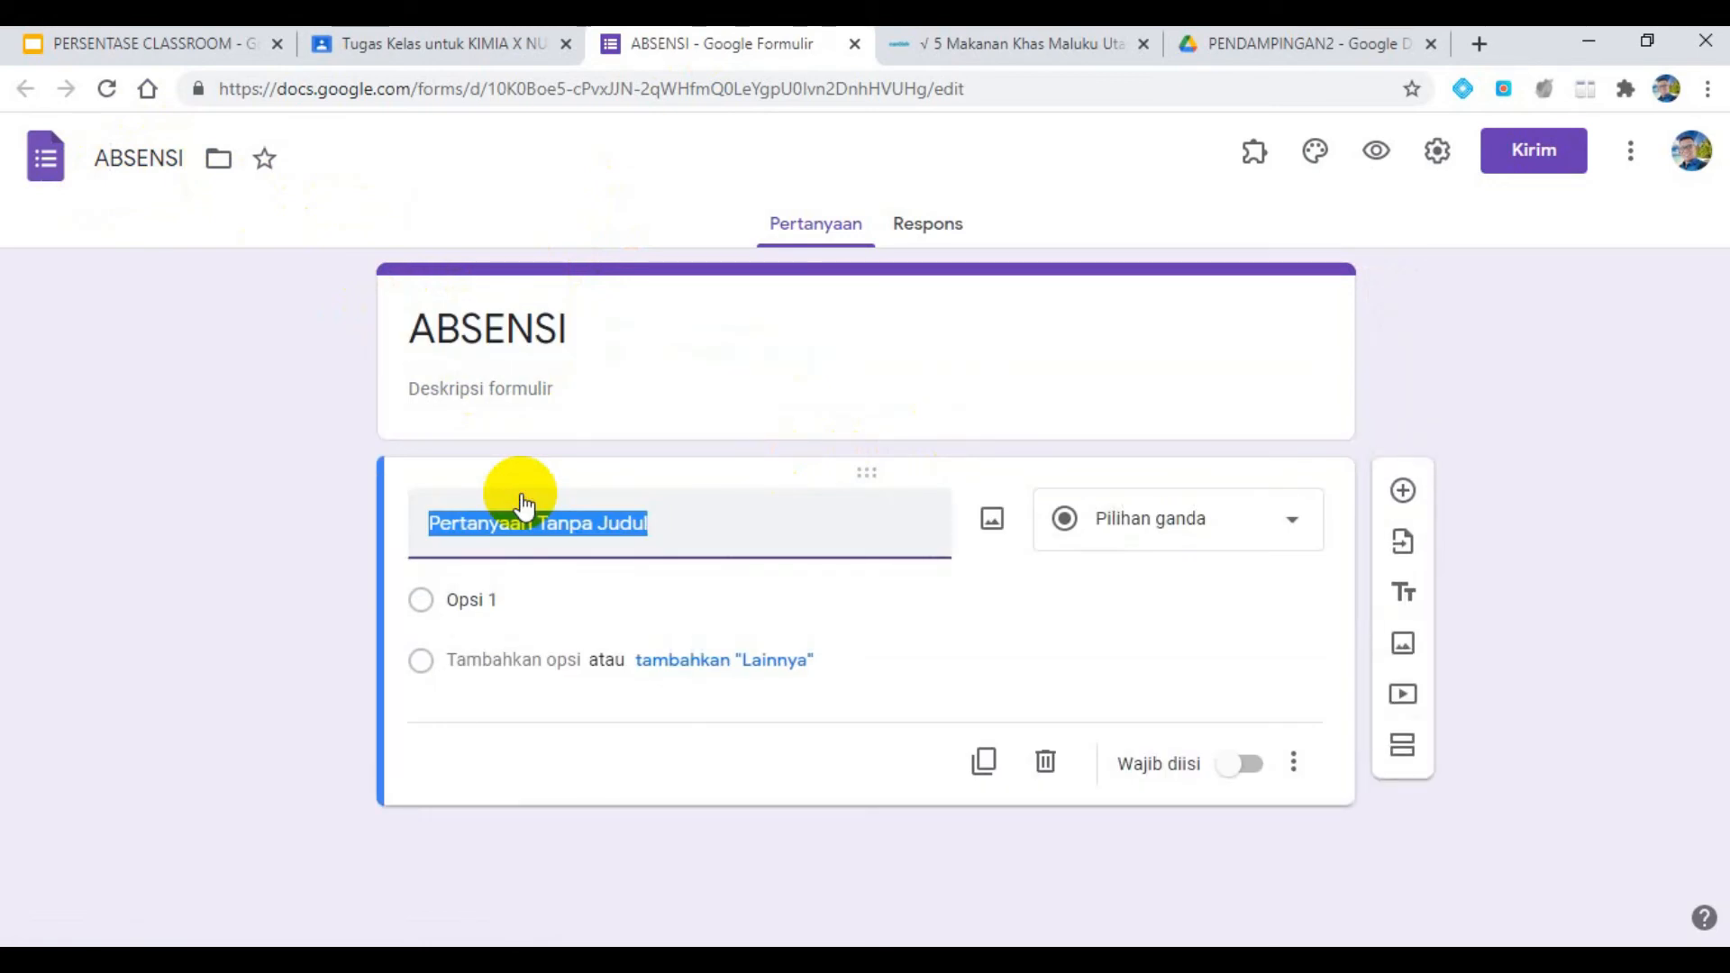
{"action": "type", "text": "Nama"}
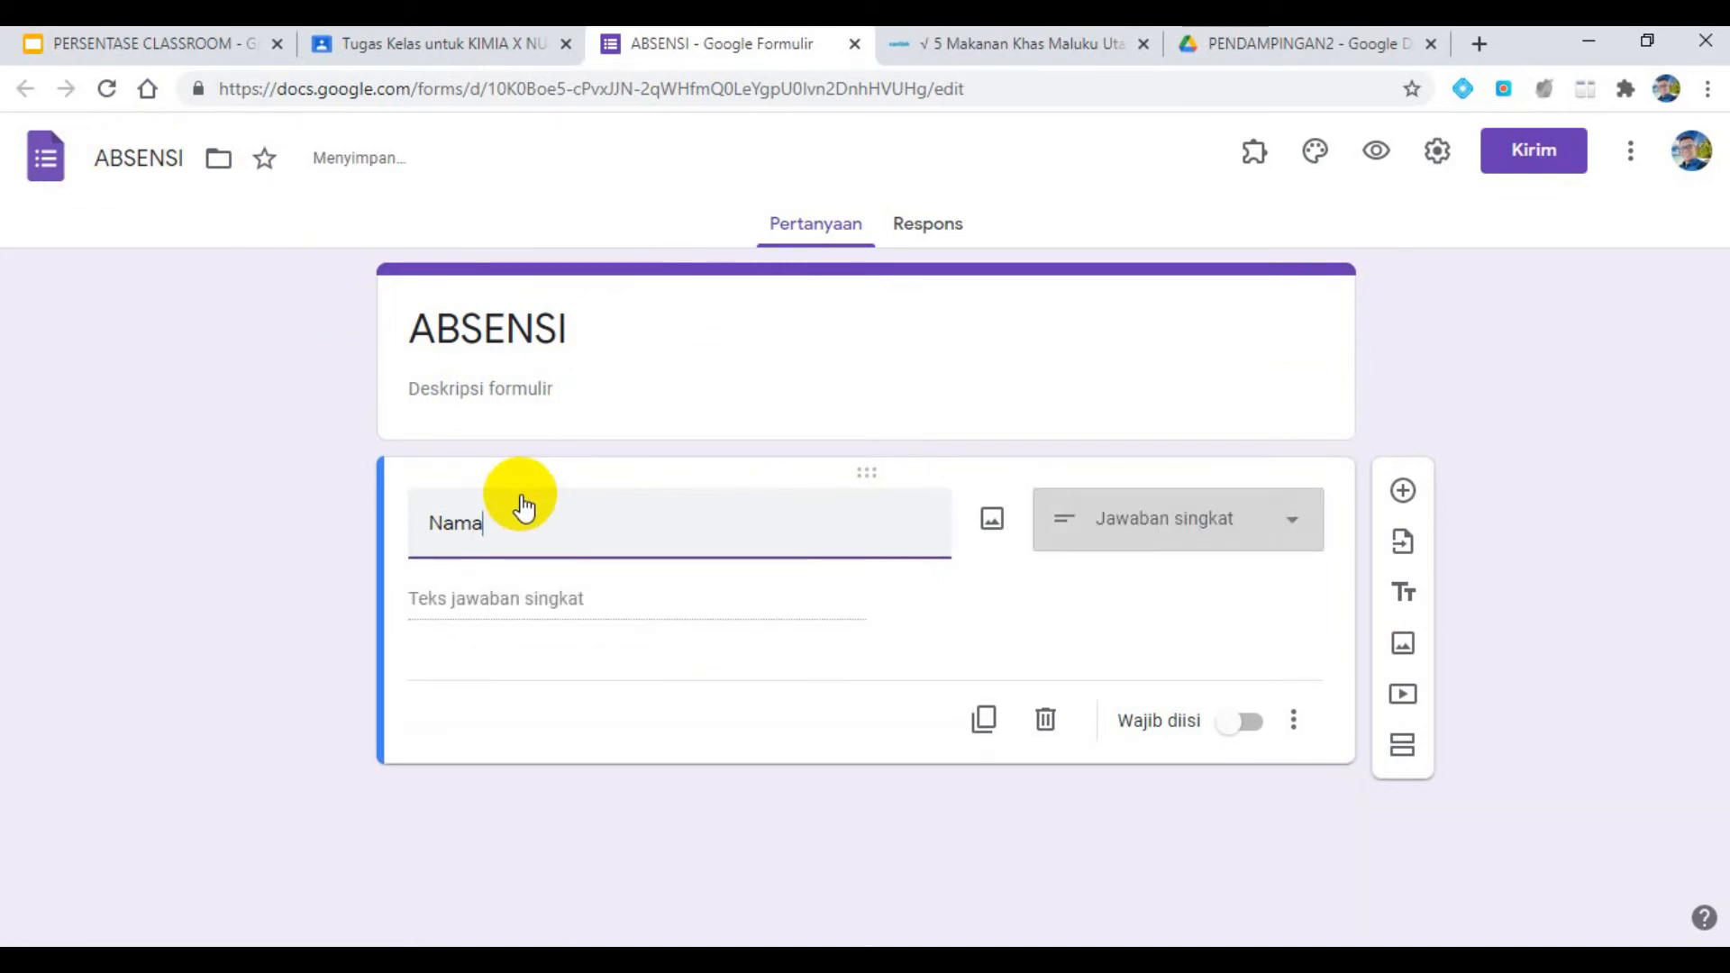
{"action": "left_click", "coordinate": [1257, 530]}
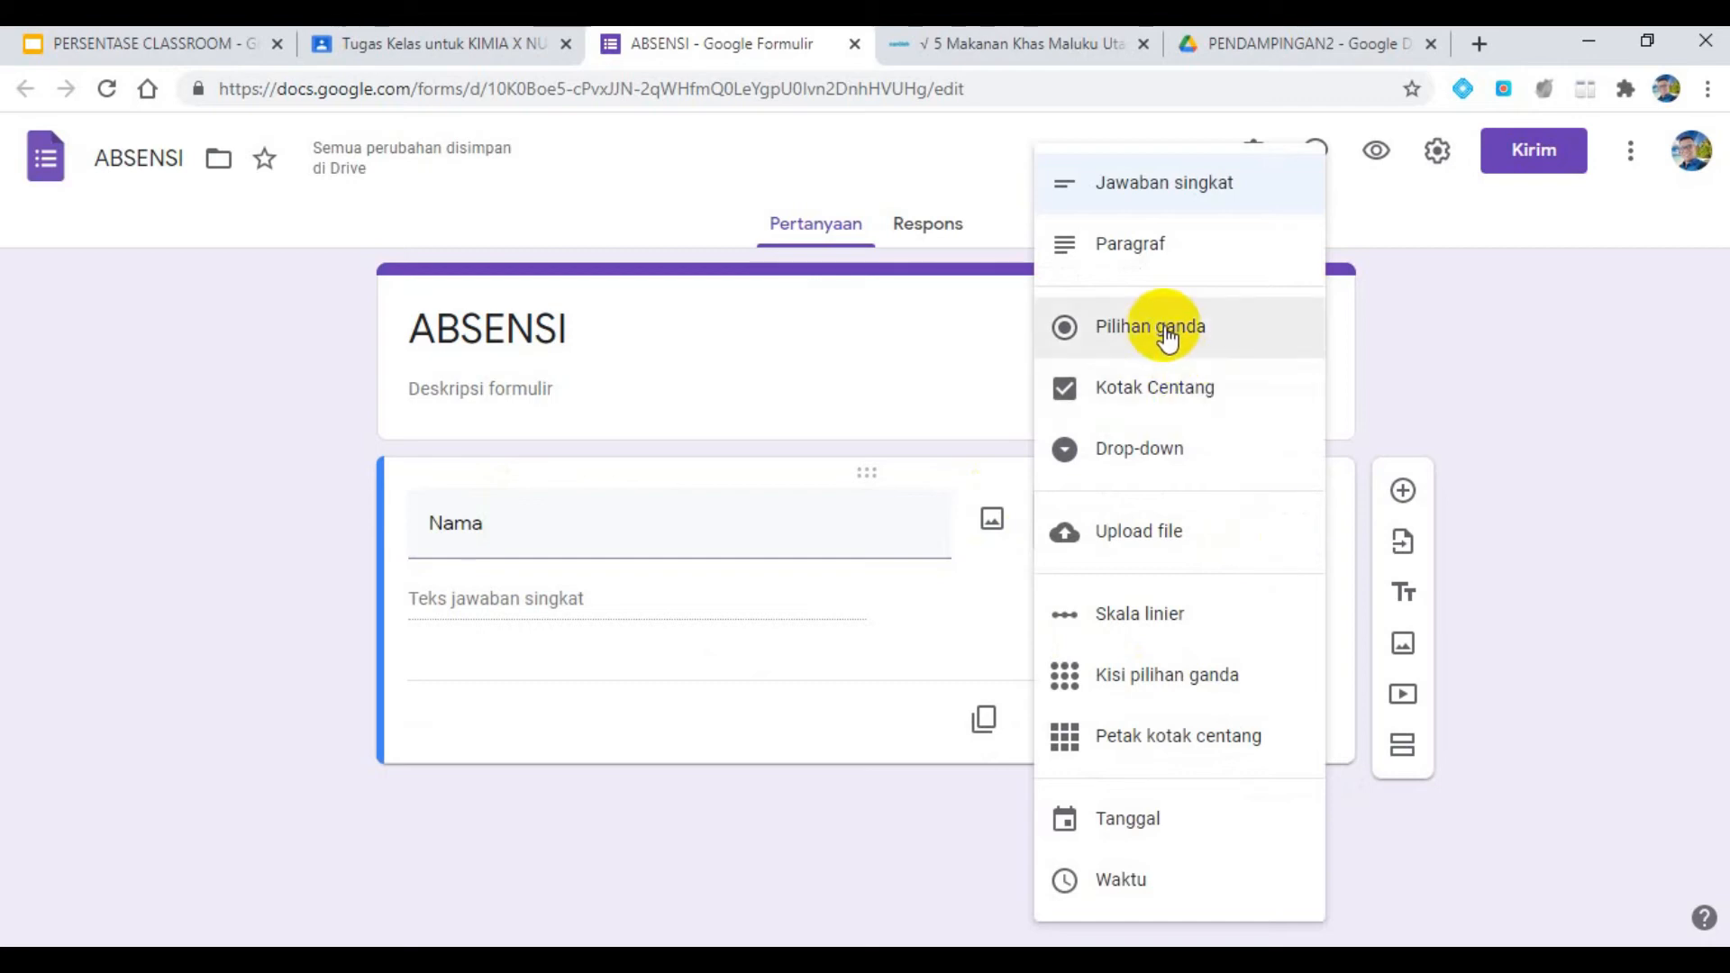
{"action": "left_click", "coordinate": [1189, 460]}
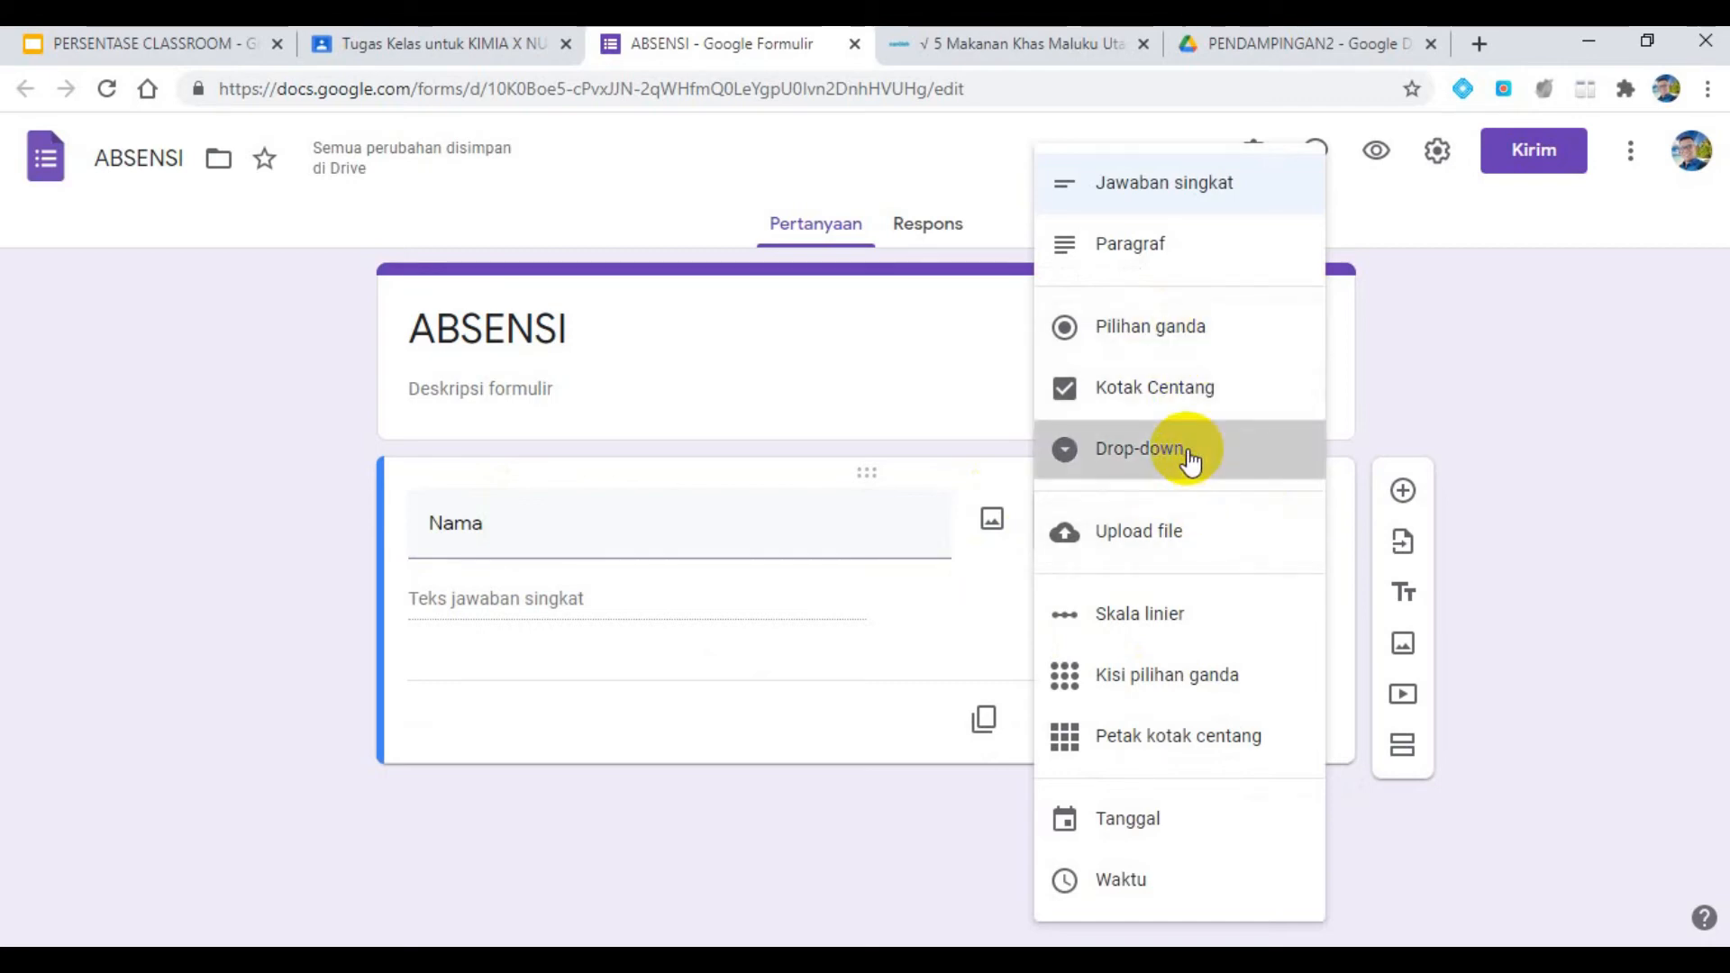
- Enter two student names as options of the "Nama" question and make the question required
{"action": "left_click", "coordinate": [508, 606]}
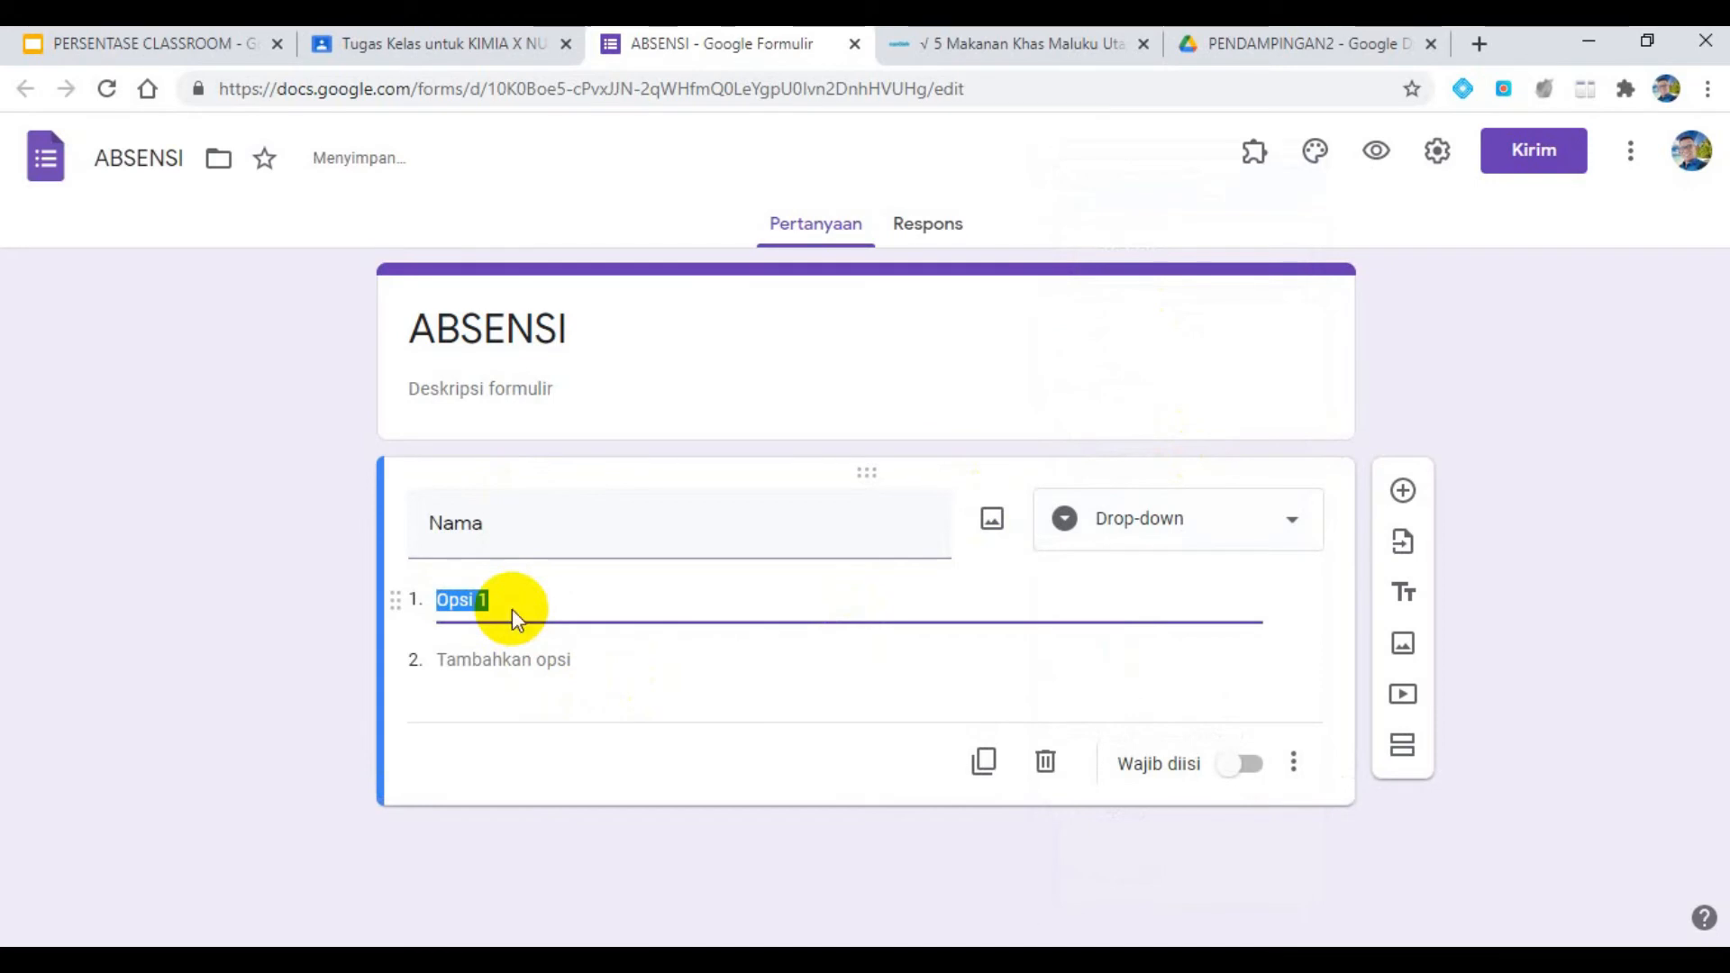
{"action": "type", "text": "AHMAD"}
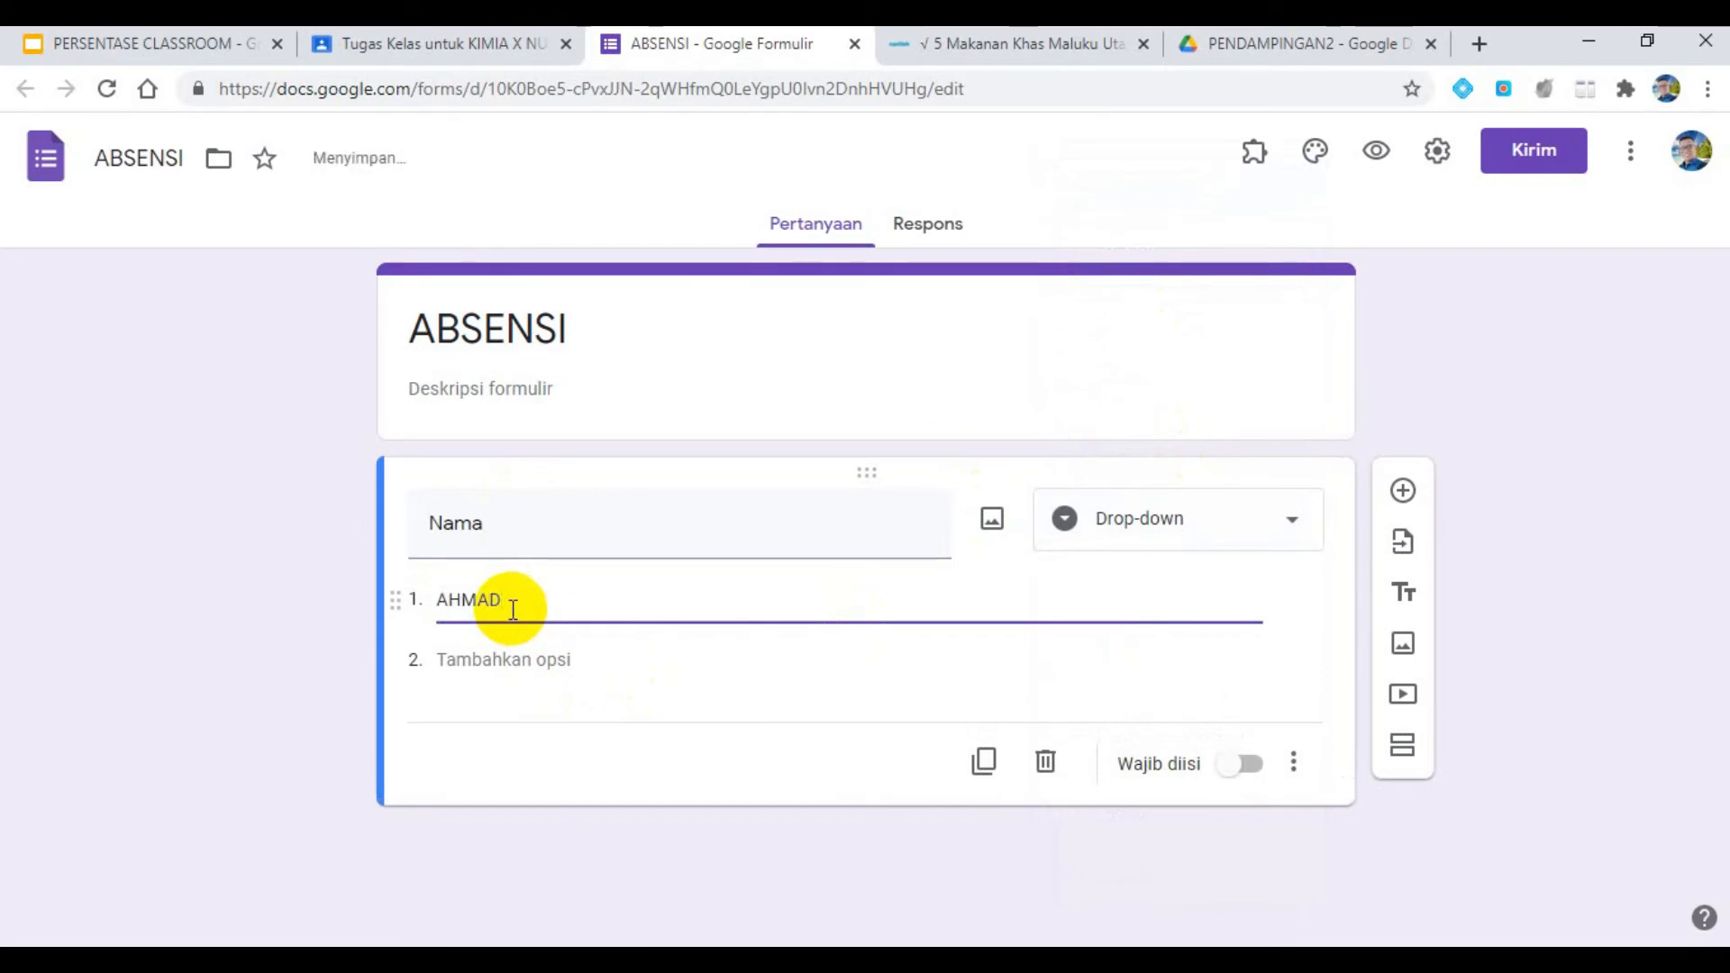
{"action": "left_click", "coordinate": [532, 660]}
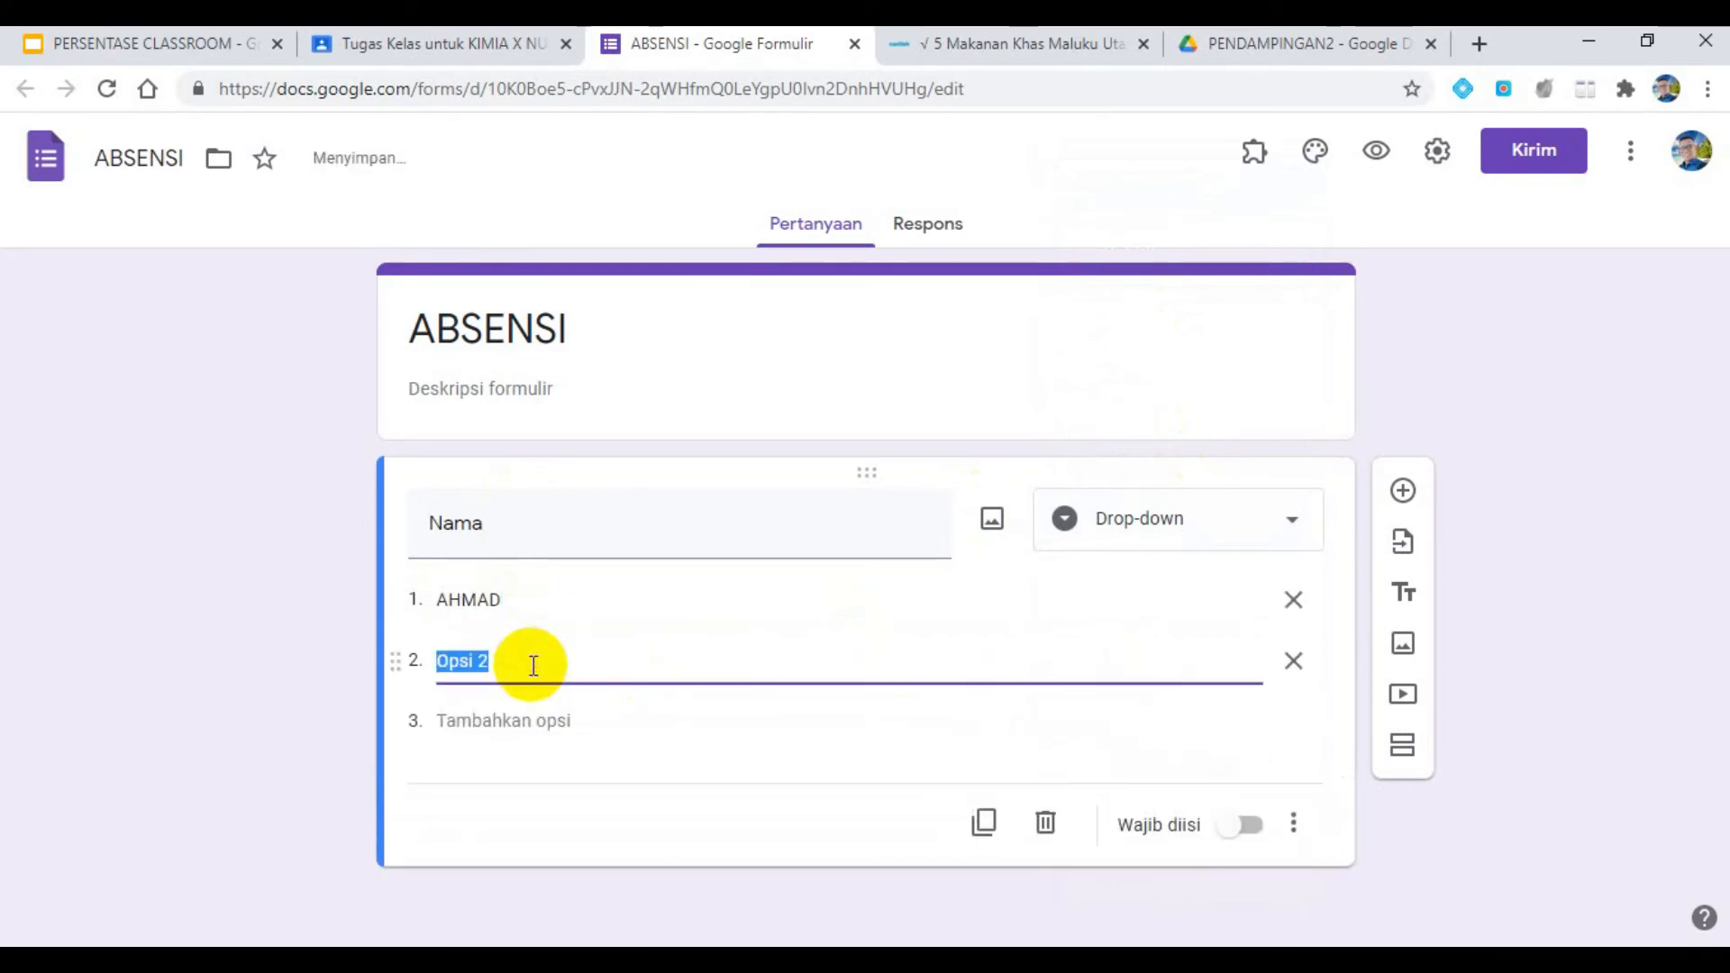
{"action": "type", "text": "ZAINA"}
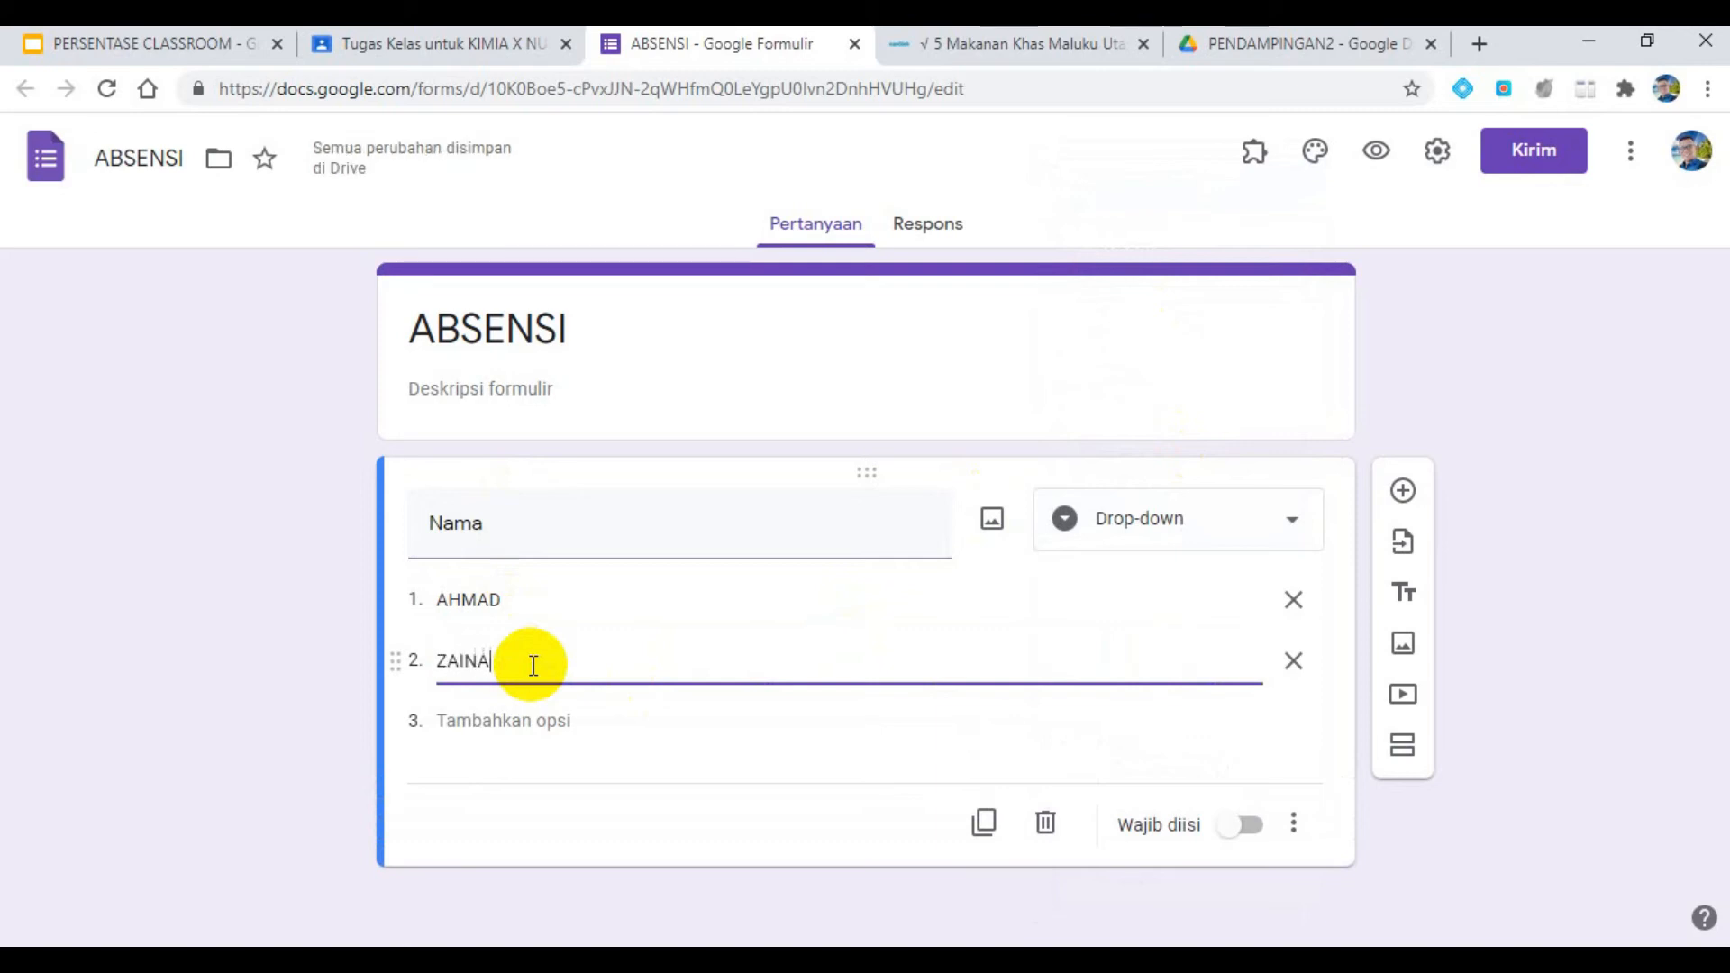
{"action": "type", "text": "B"}
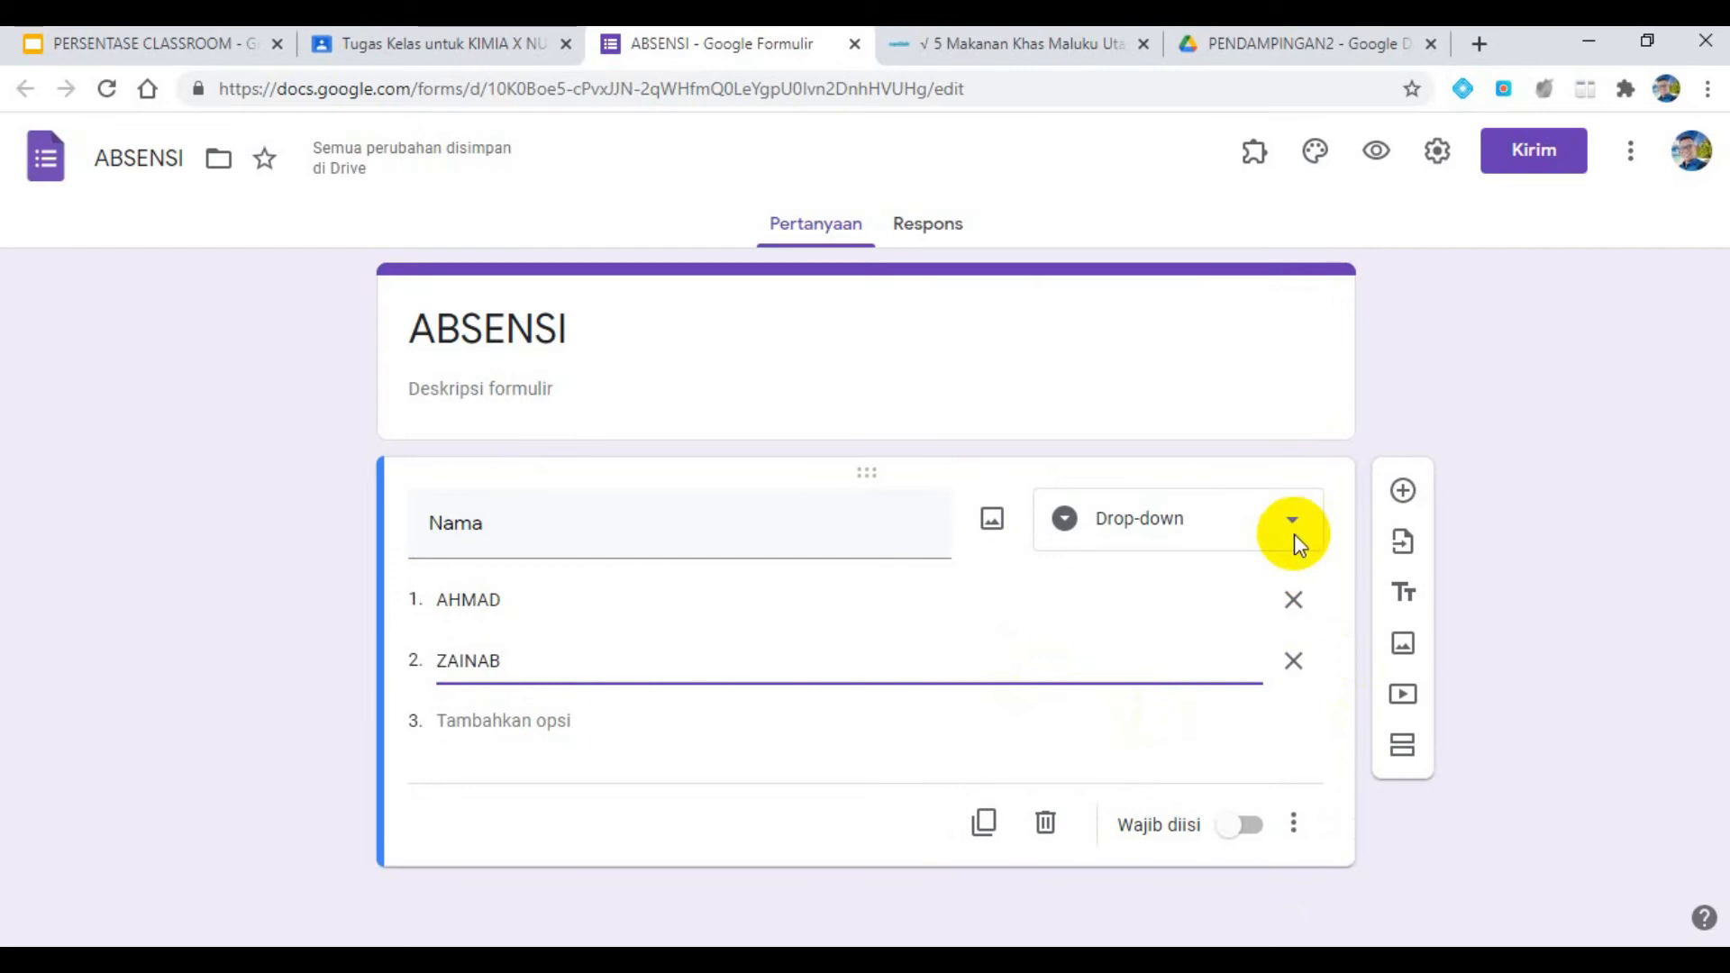
{"action": "left_click", "coordinate": [1245, 826]}
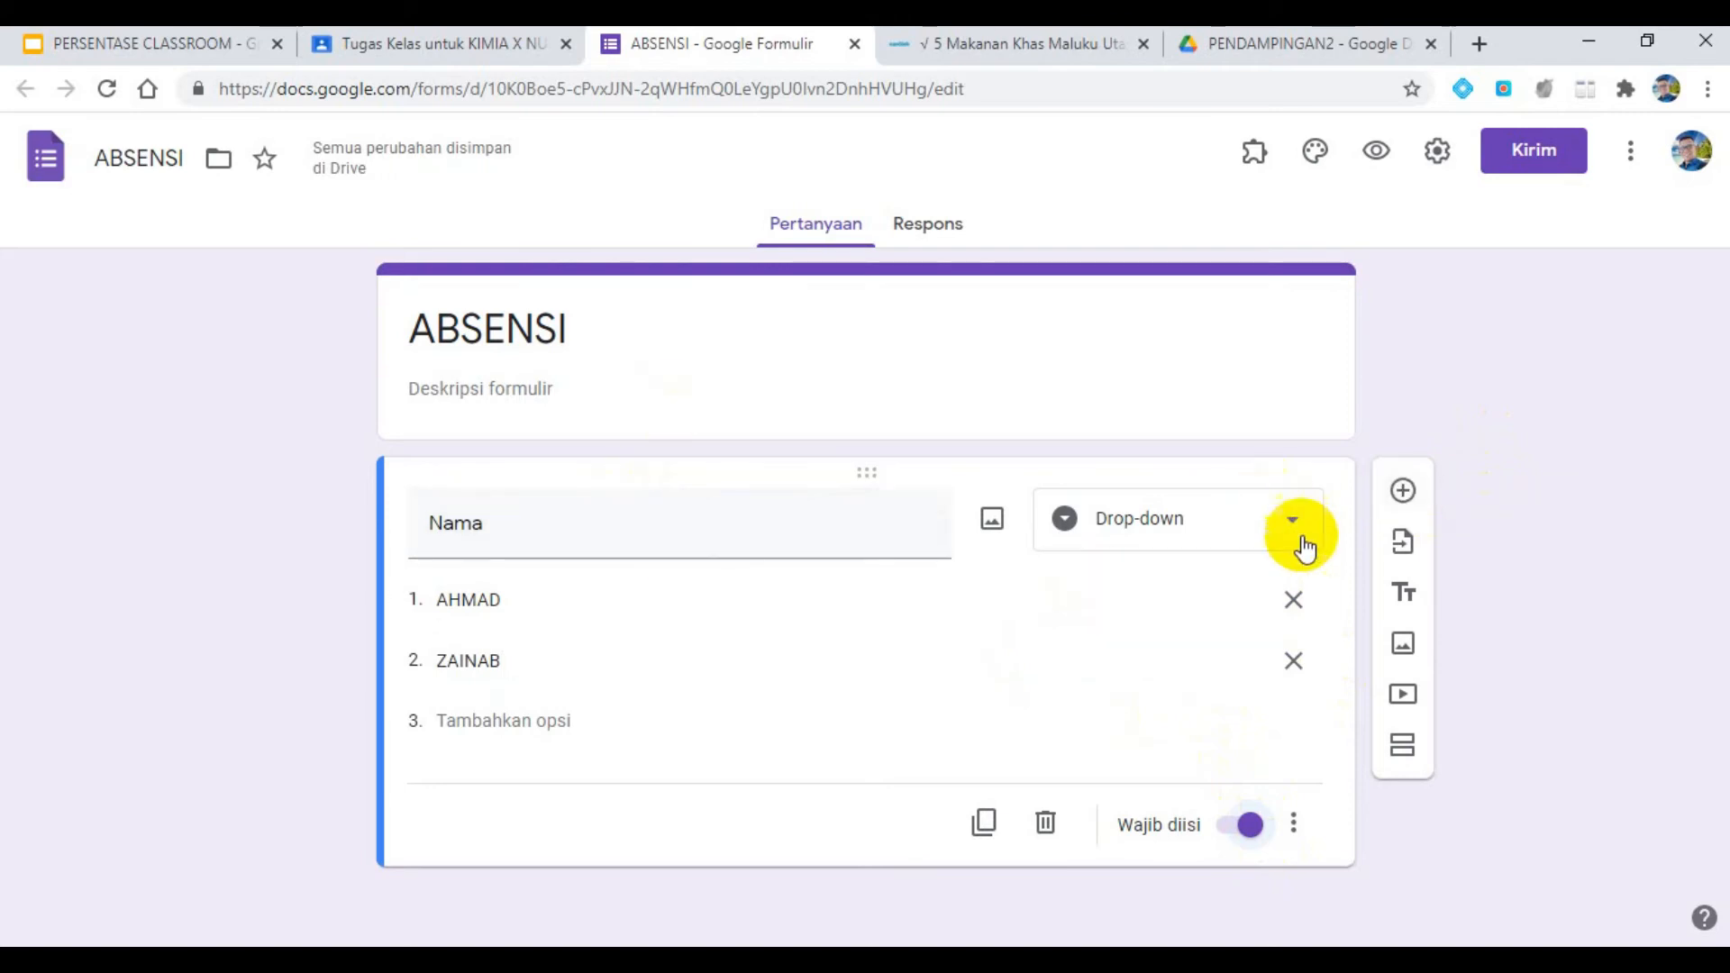
- Add a required date question titled "TANGGAL" below the "Nama" question
{"action": "left_click", "coordinate": [1403, 491]}
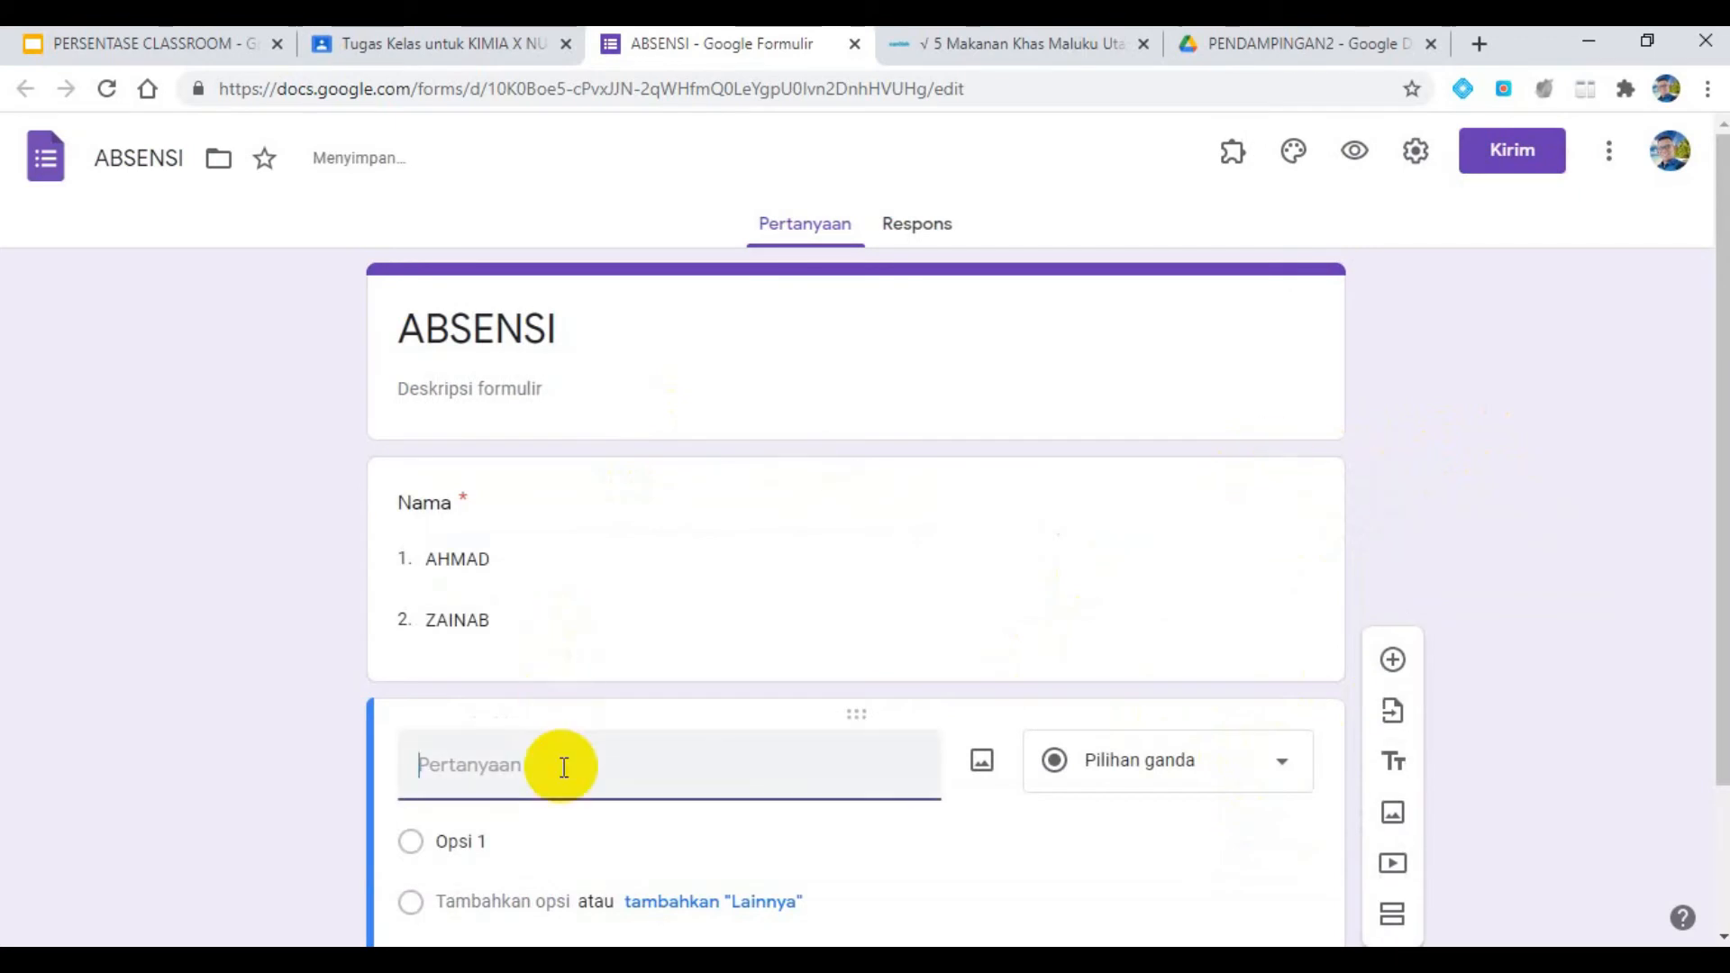
{"action": "type", "text": "TANGGAL"}
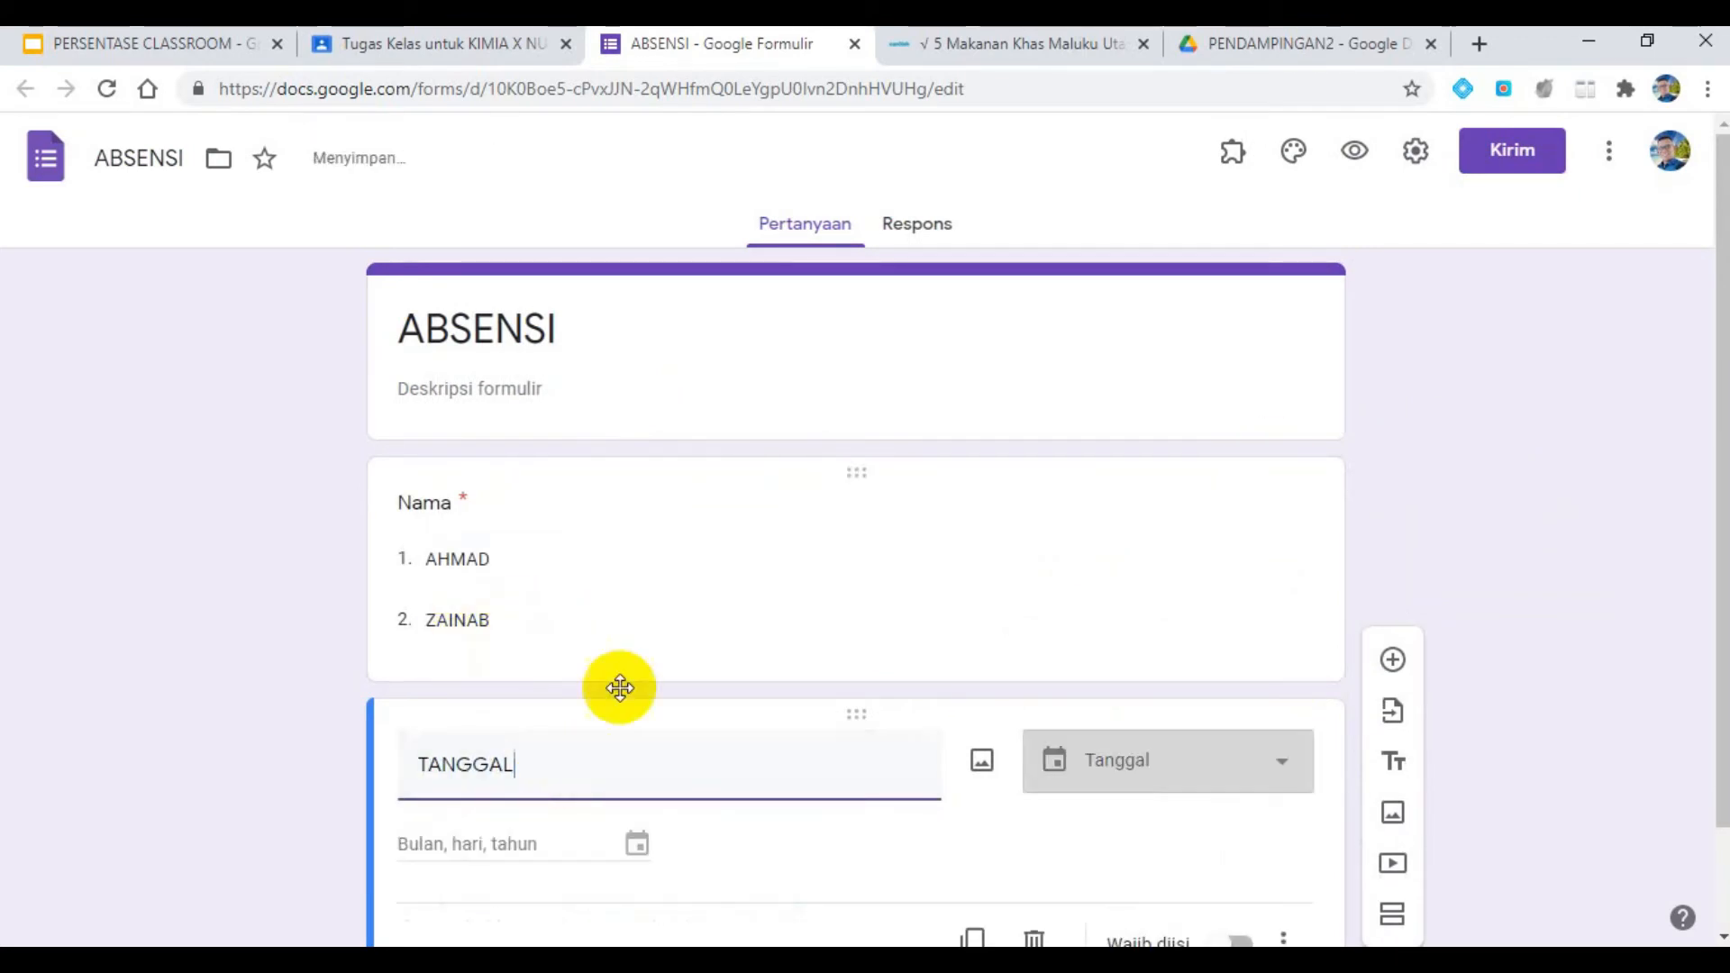
{"action": "scroll", "coordinate": [1149, 750], "scroll_direction": "down", "scroll_amount": 2}
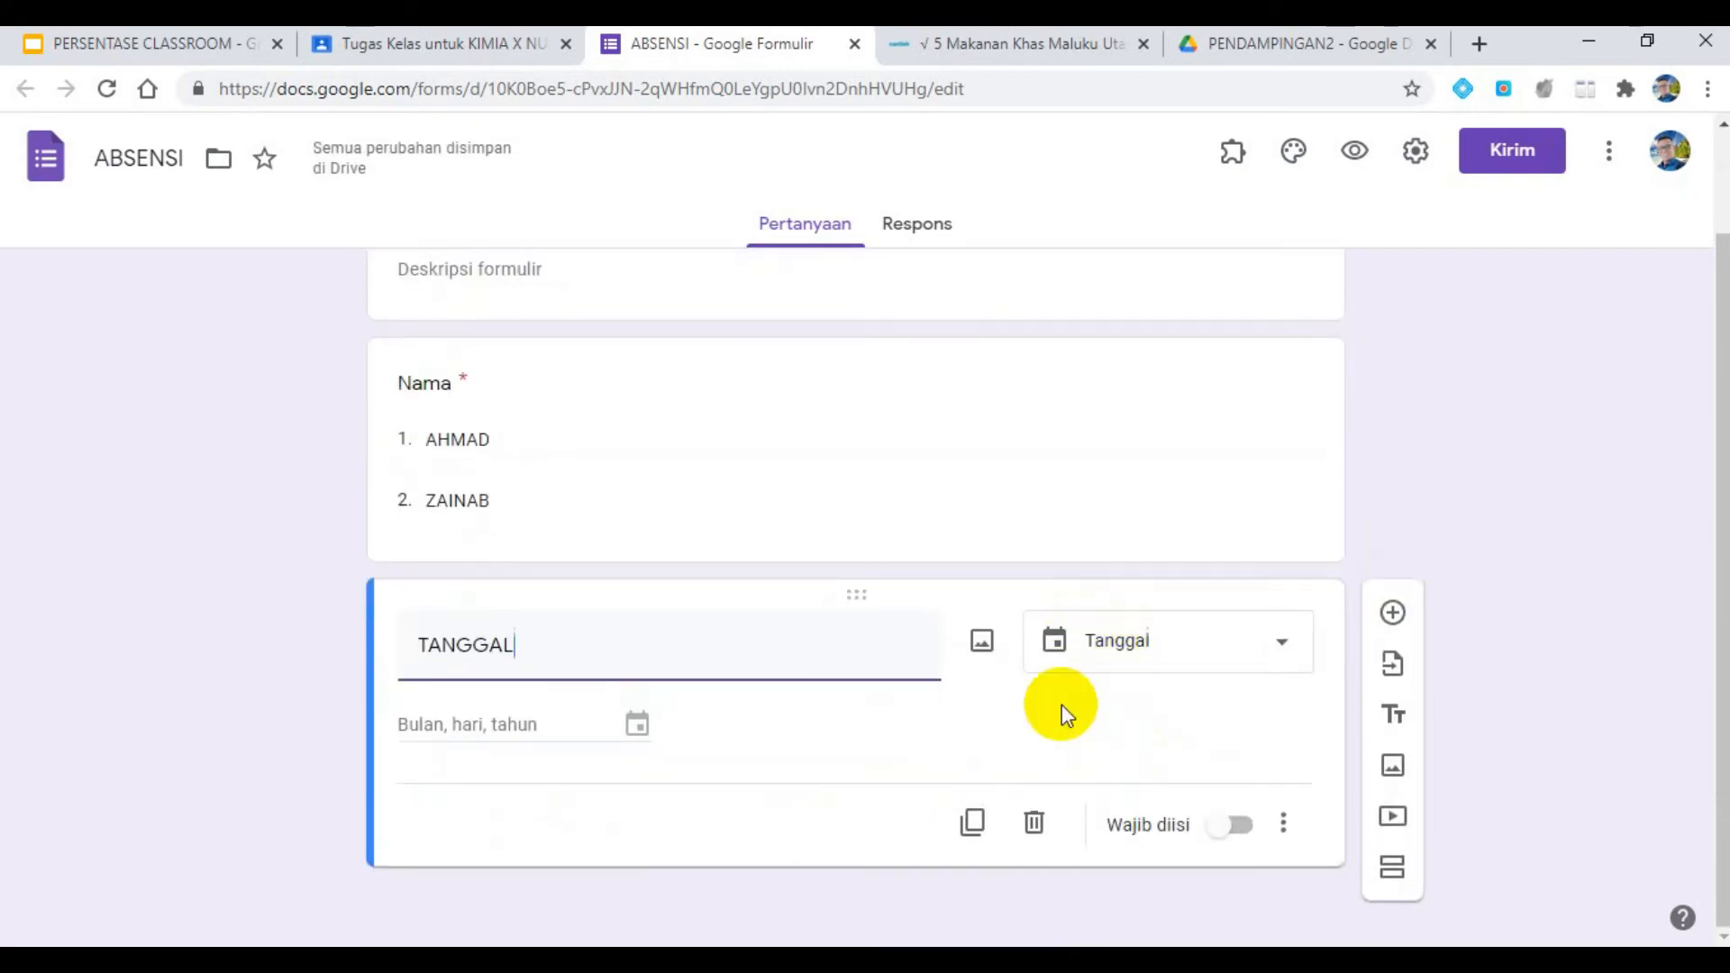
{"action": "left_click", "coordinate": [1236, 825]}
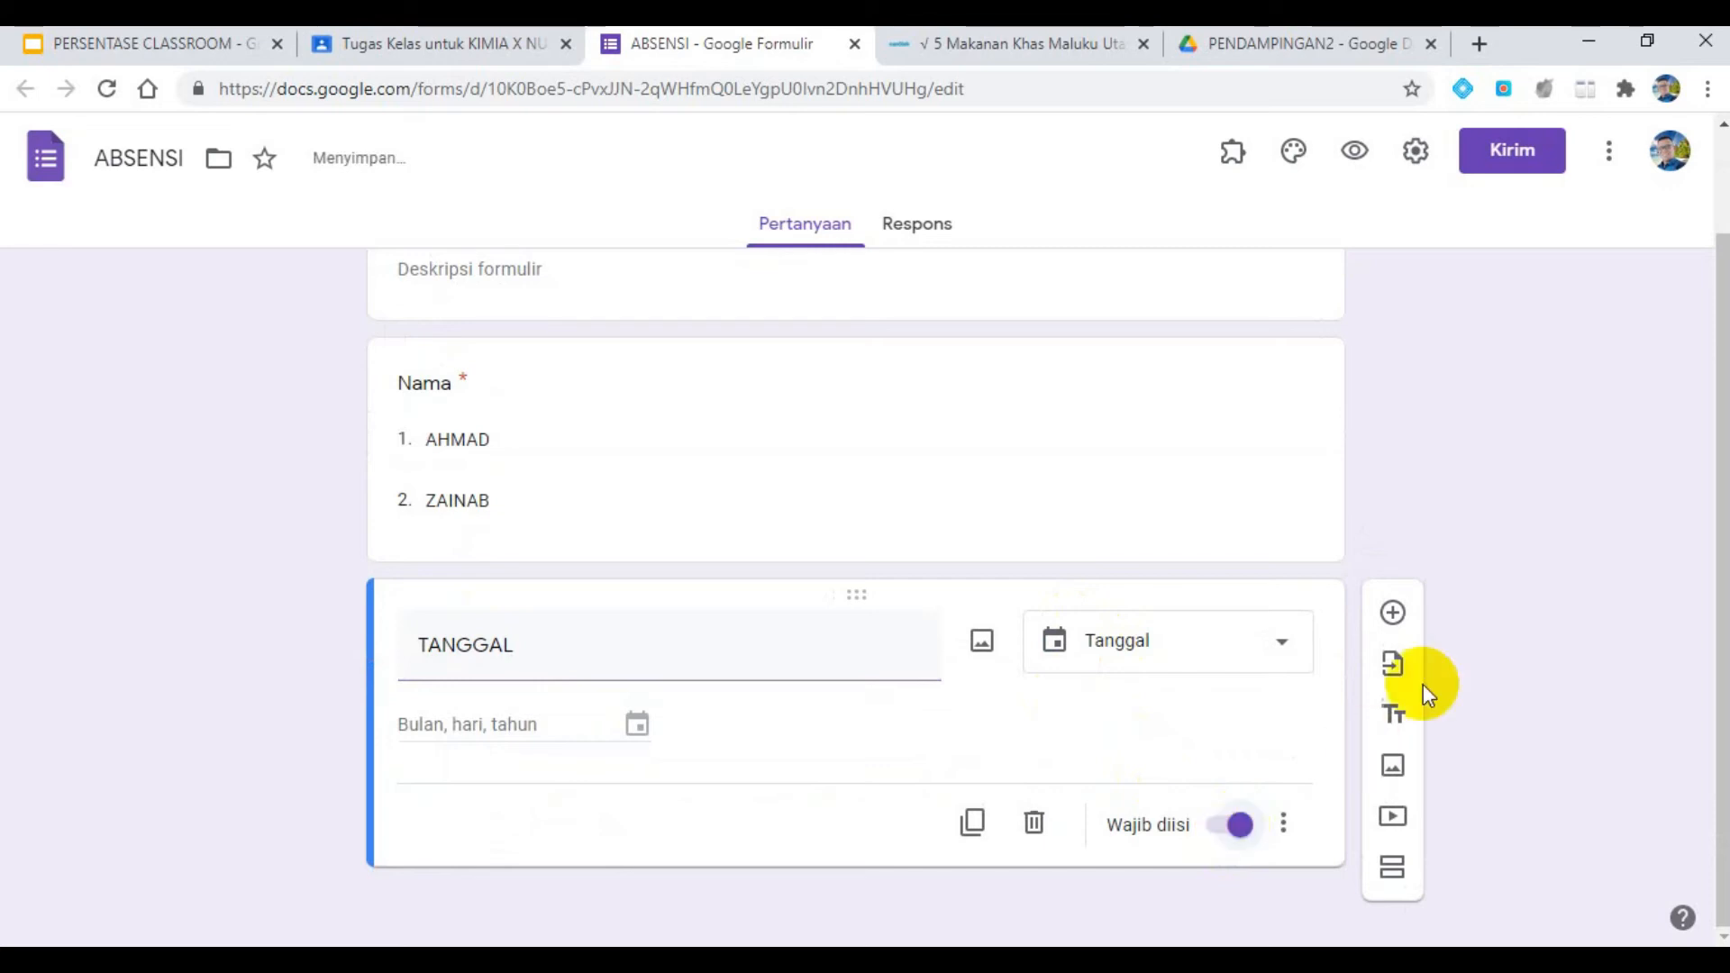
- Add a multiple-choice question titled "KELAS" with the options 7A and 7B
{"action": "left_click", "coordinate": [1393, 614]}
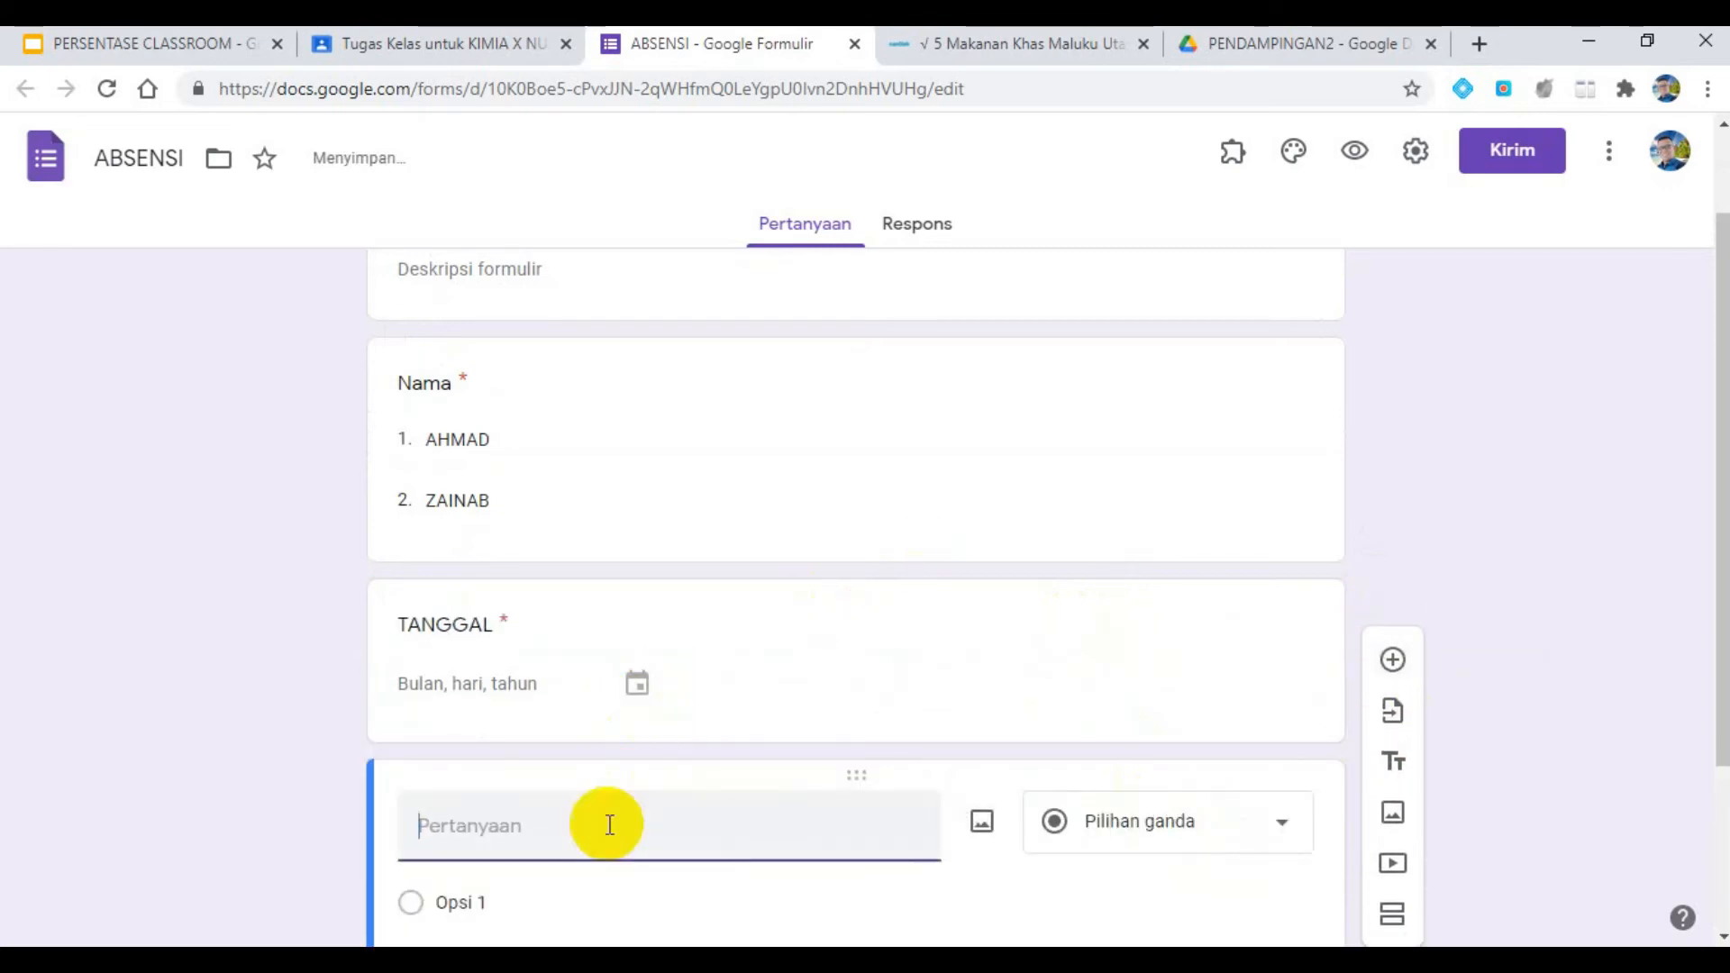
{"action": "type", "text": "KELAS"}
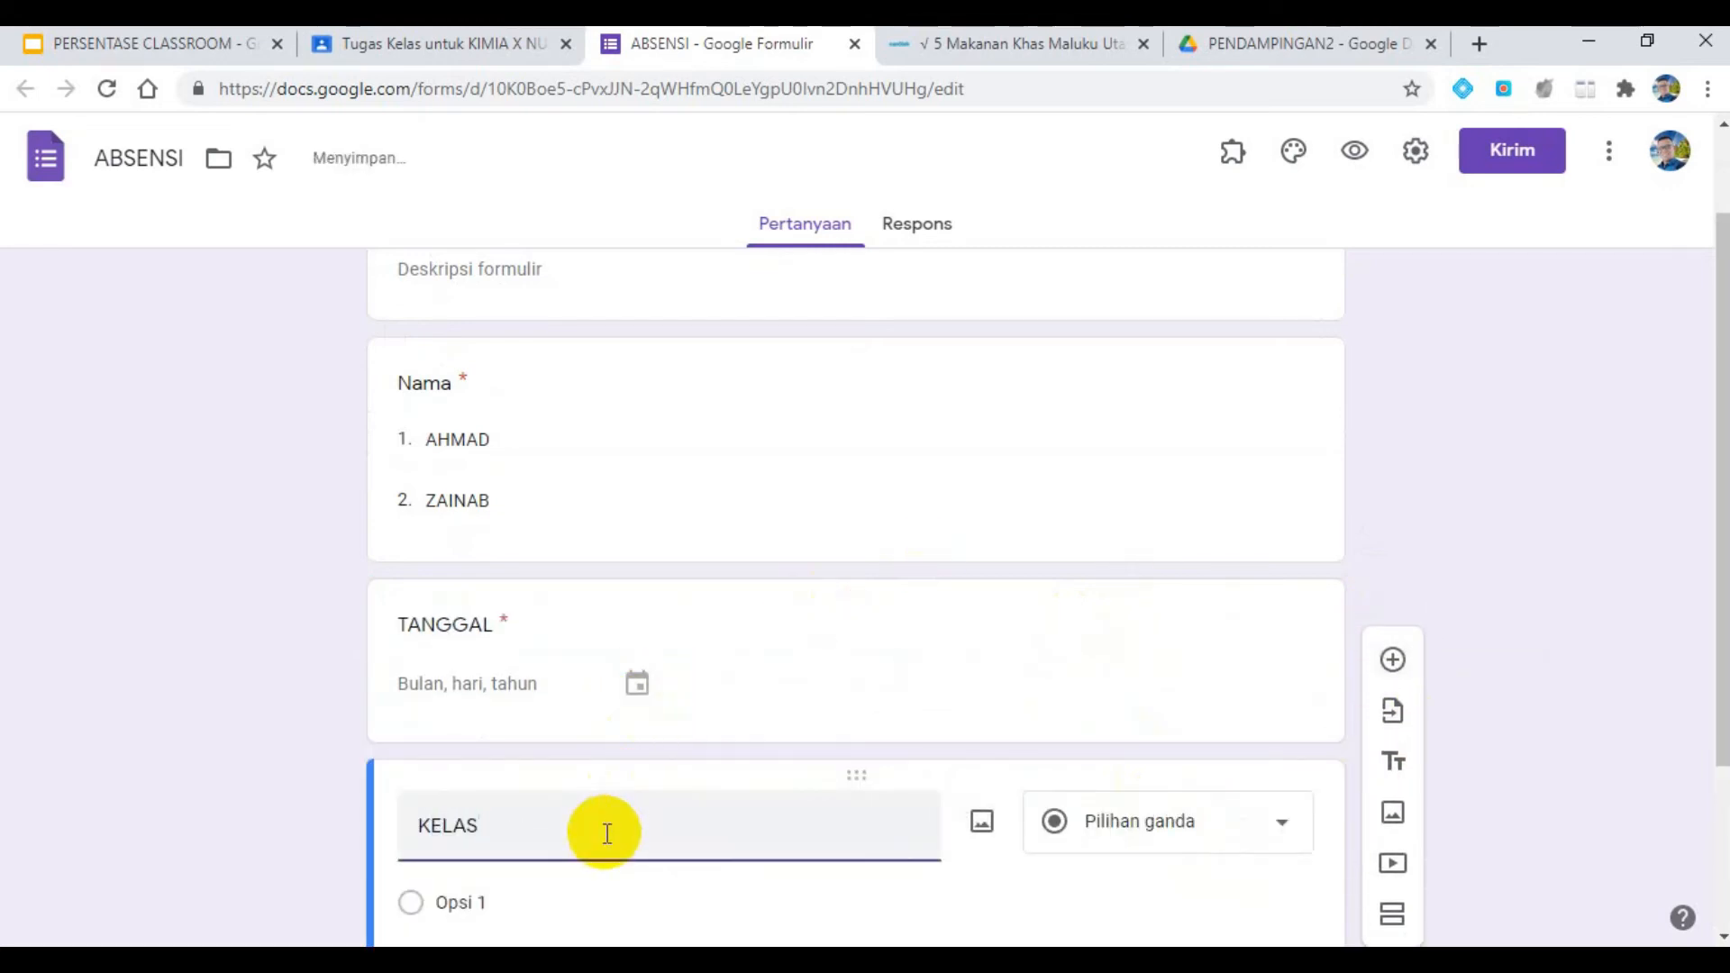
{"action": "scroll", "coordinate": [641, 777], "scroll_direction": "down", "scroll_amount": 3}
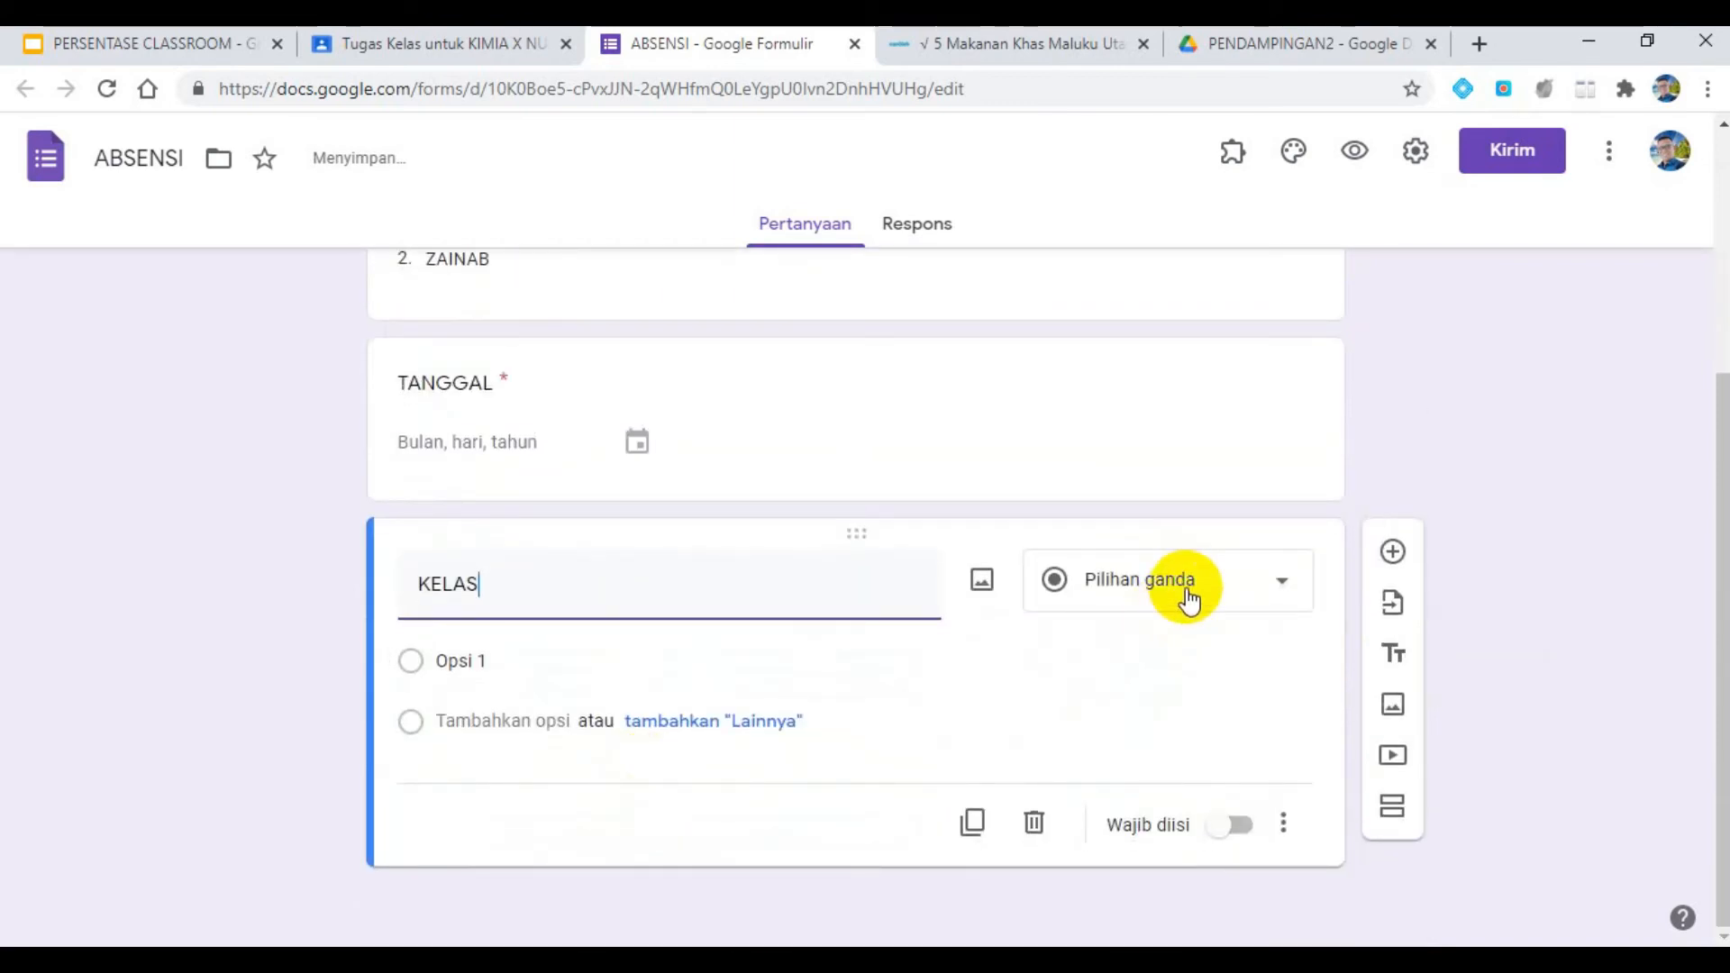
{"action": "left_click", "coordinate": [504, 665]}
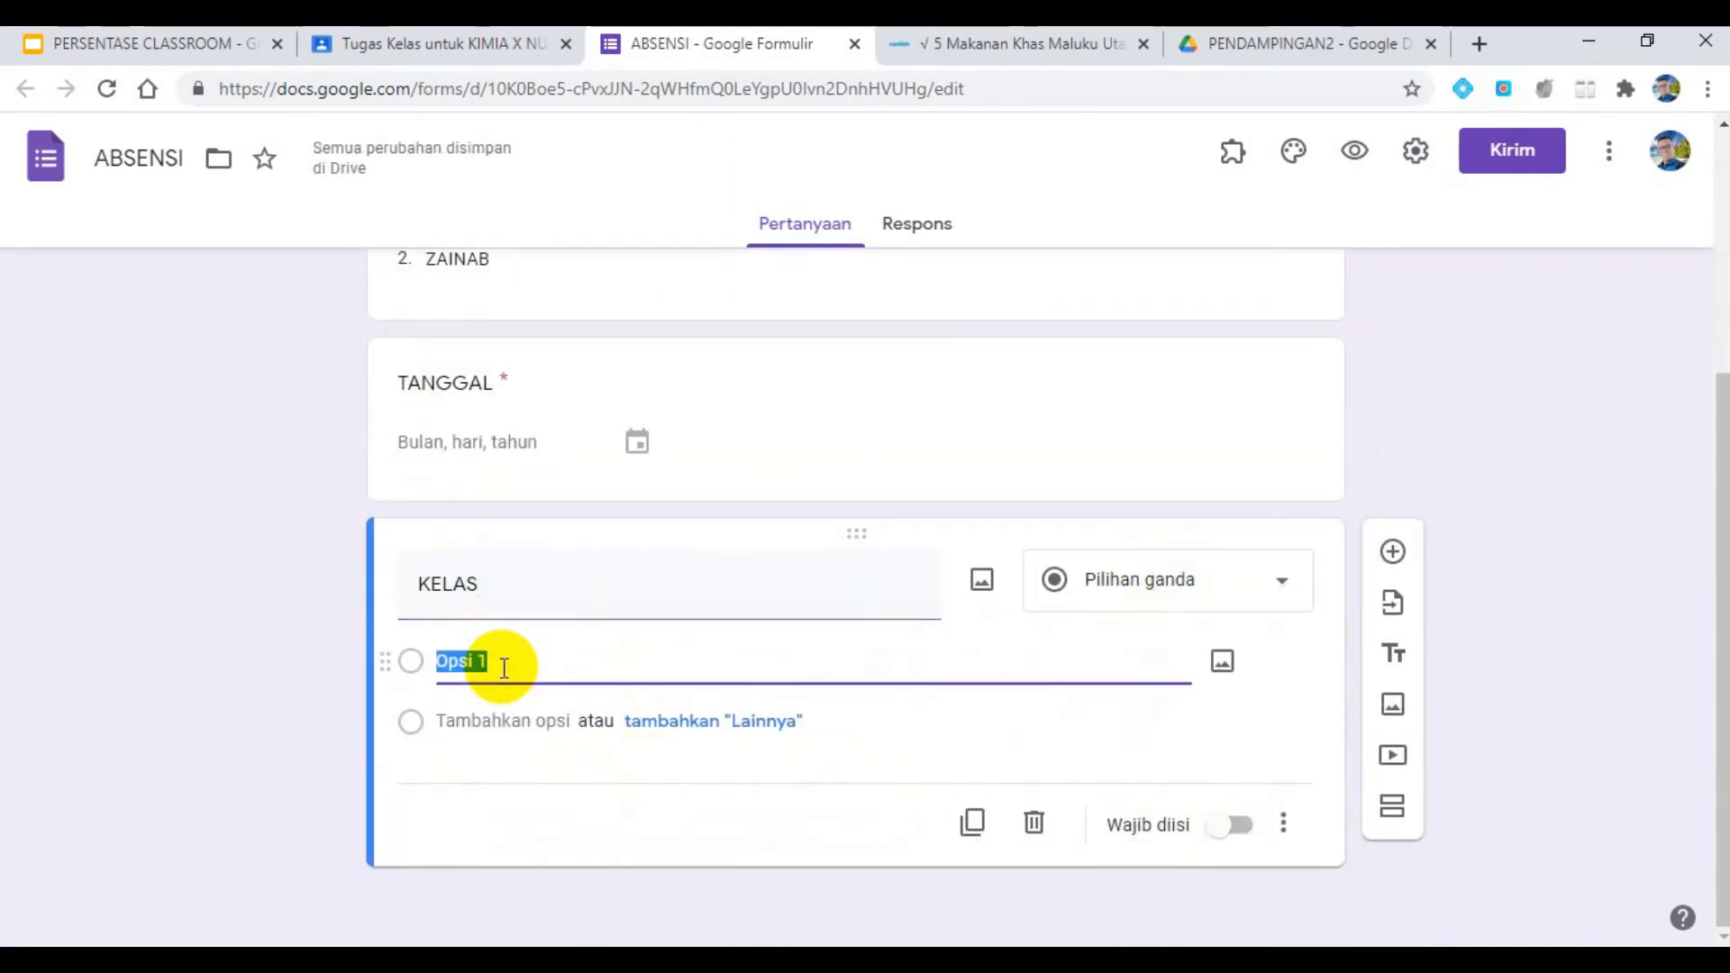
{"action": "type", "text": "7A"}
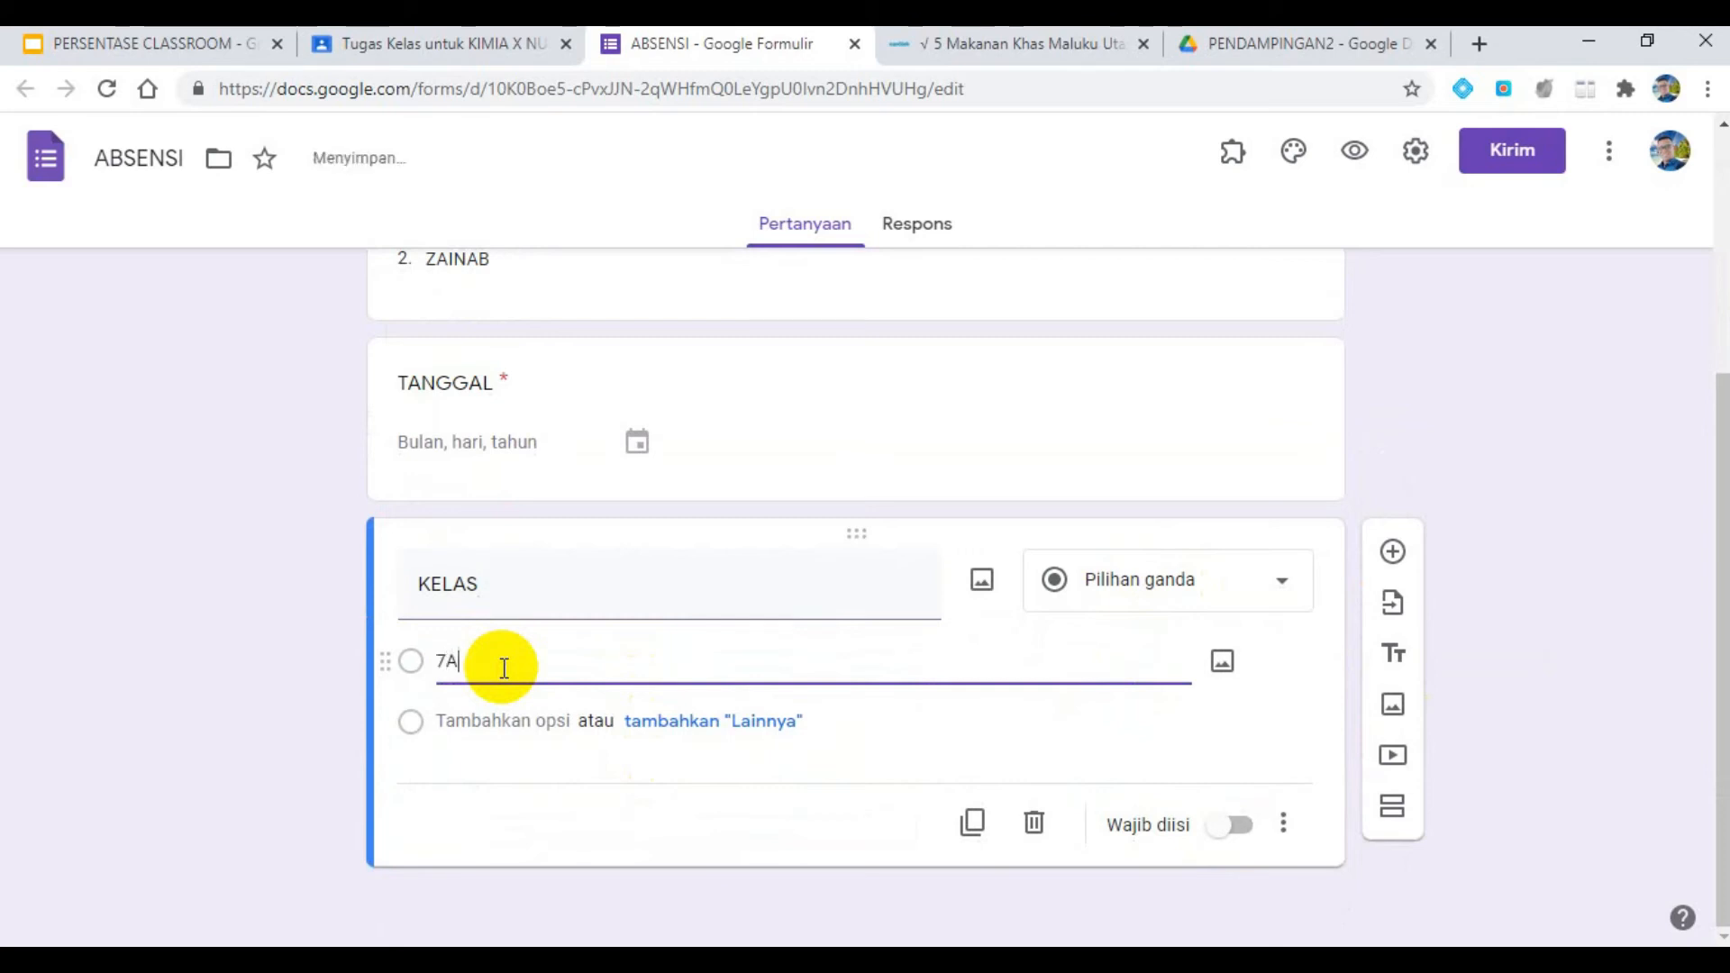
{"action": "key", "text": "Return"}
{"action": "type", "text": "7B"}
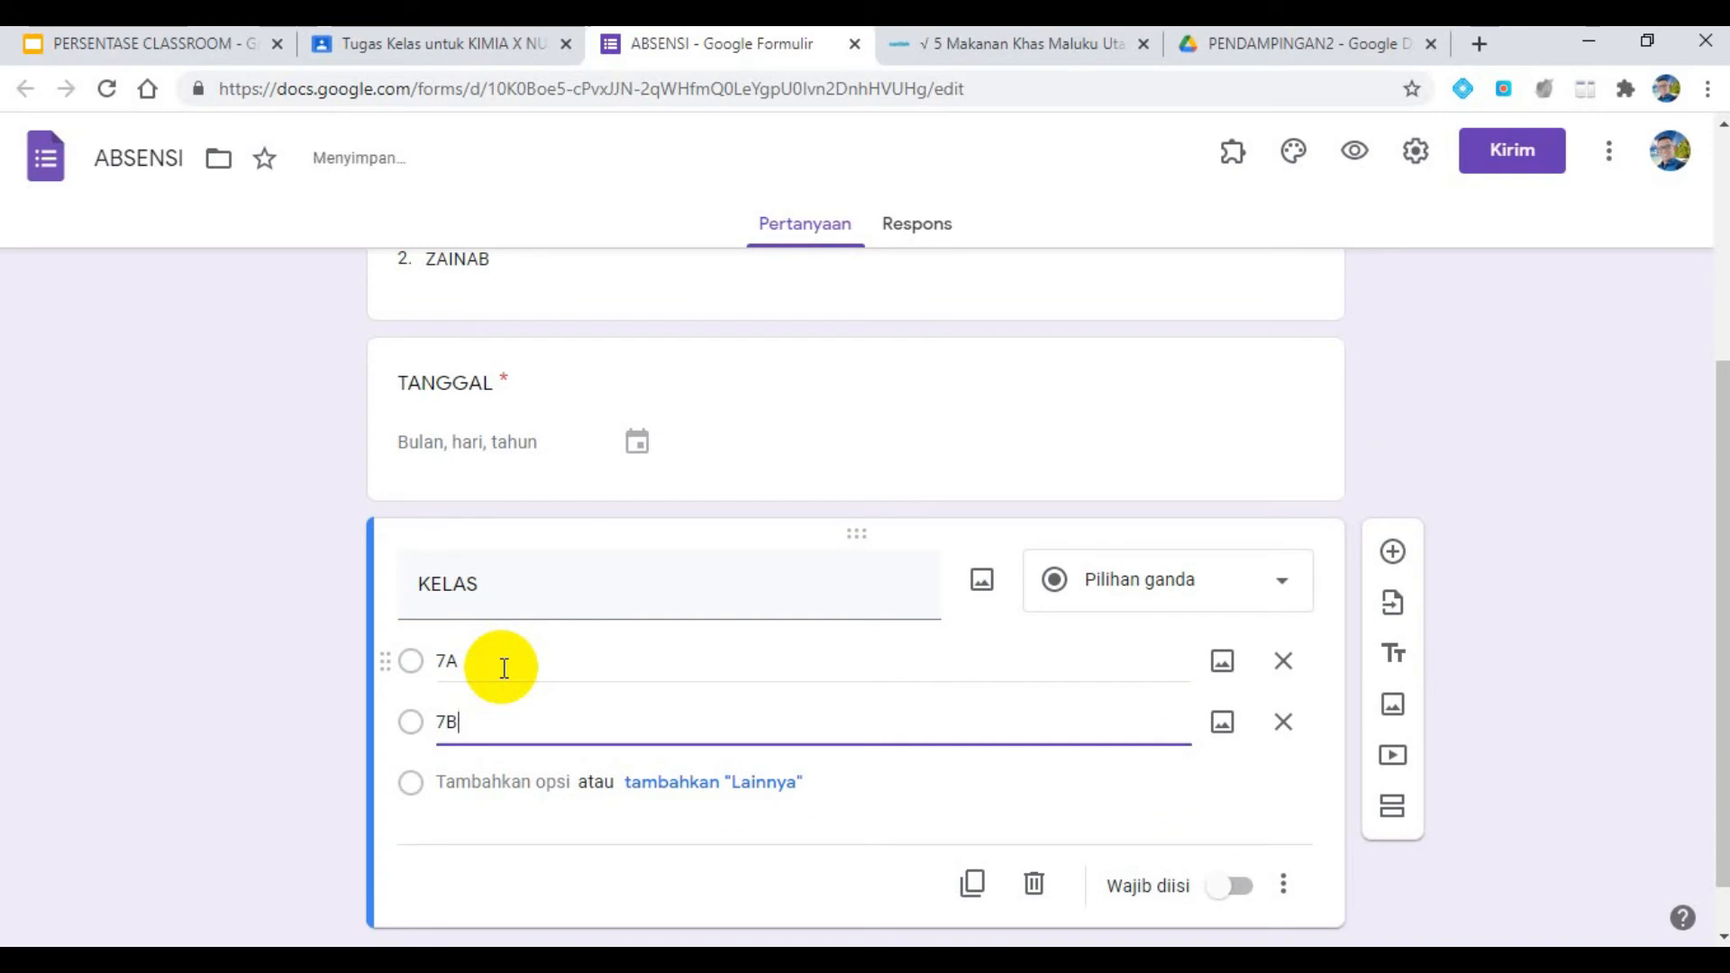
- Make the "KELAS" question required and add a new multiple-choice question titled "KEHADIRAN" below it
{"action": "left_click", "coordinate": [1229, 890]}
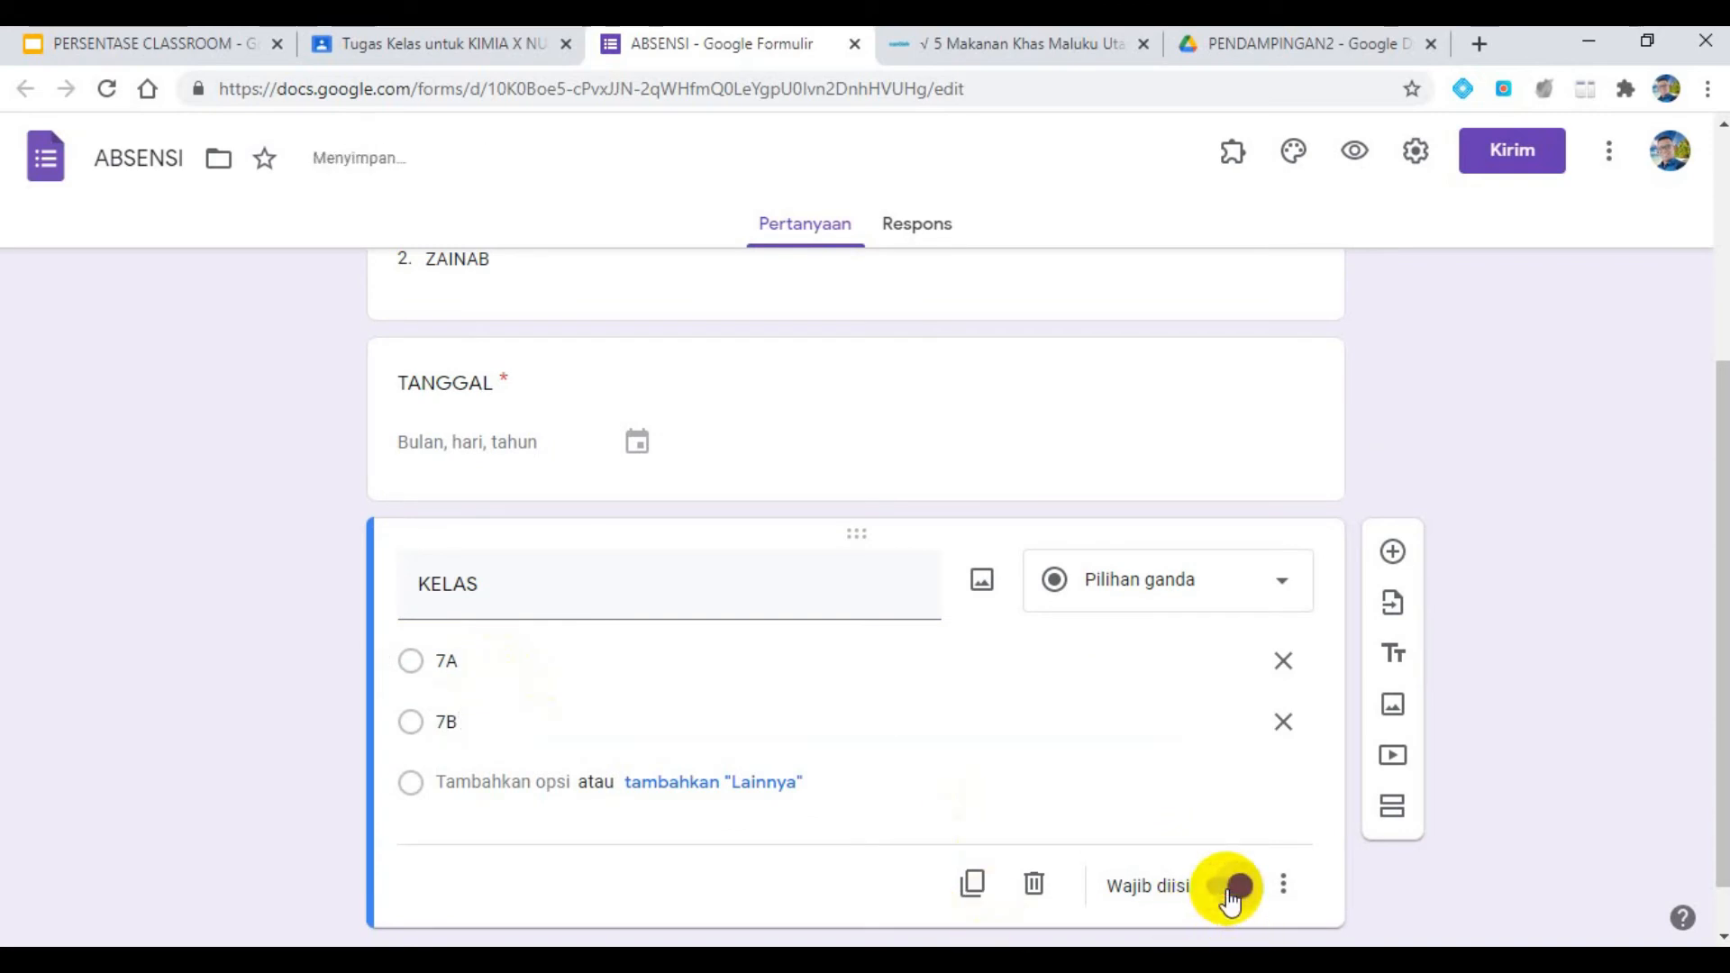
{"action": "left_click", "coordinate": [1392, 551]}
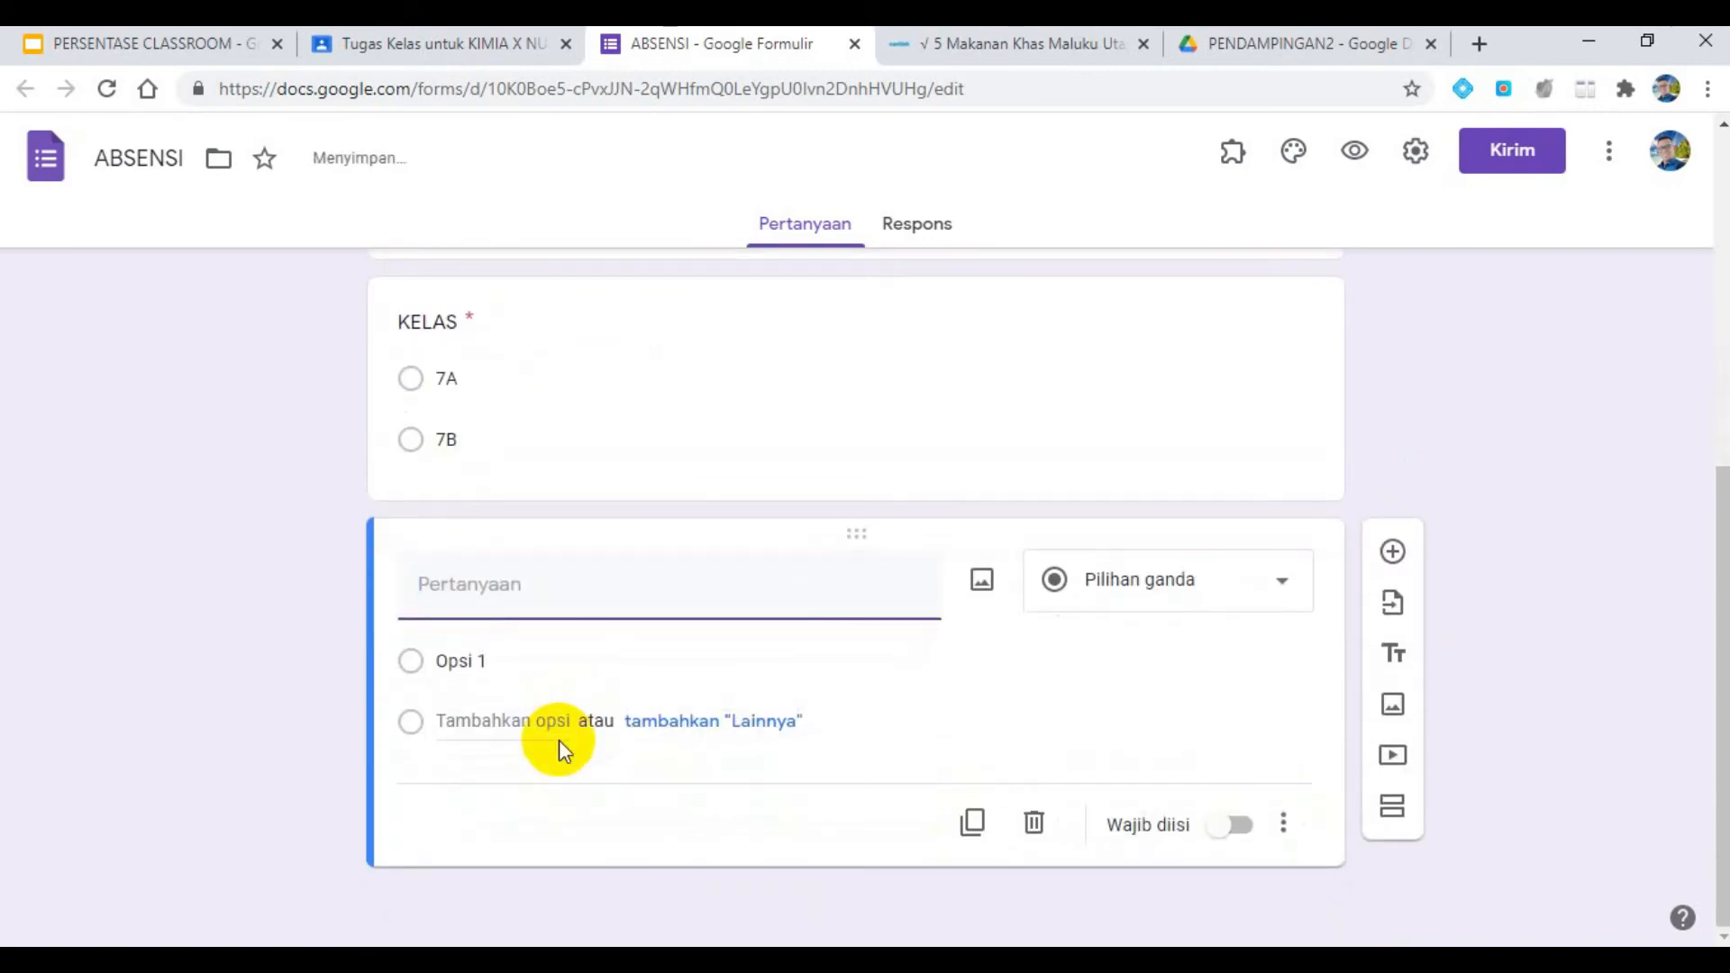
{"action": "type", "text": "KEHADIRAN"}
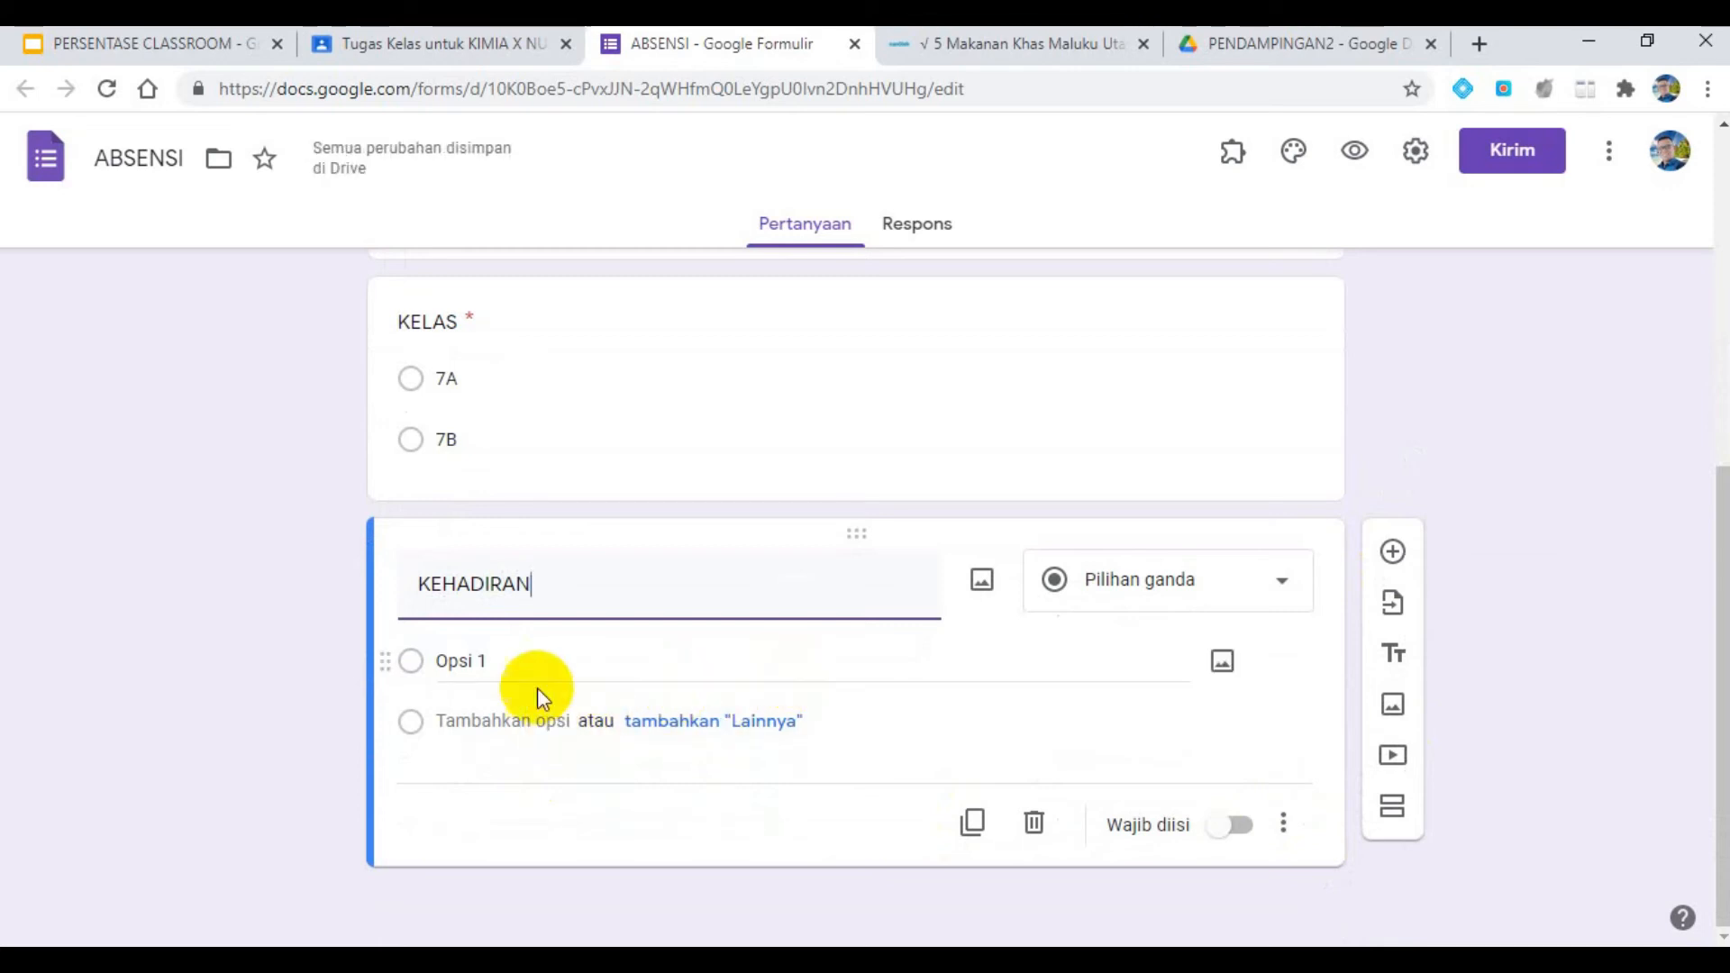
- Enter HADIR, SAKIT, IJIN and ALPA as options of the "KEHADIRAN" question and make the question required
{"action": "left_click", "coordinate": [523, 664]}
{"action": "type", "text": "HADIR"}
{"action": "key", "text": "Return"}
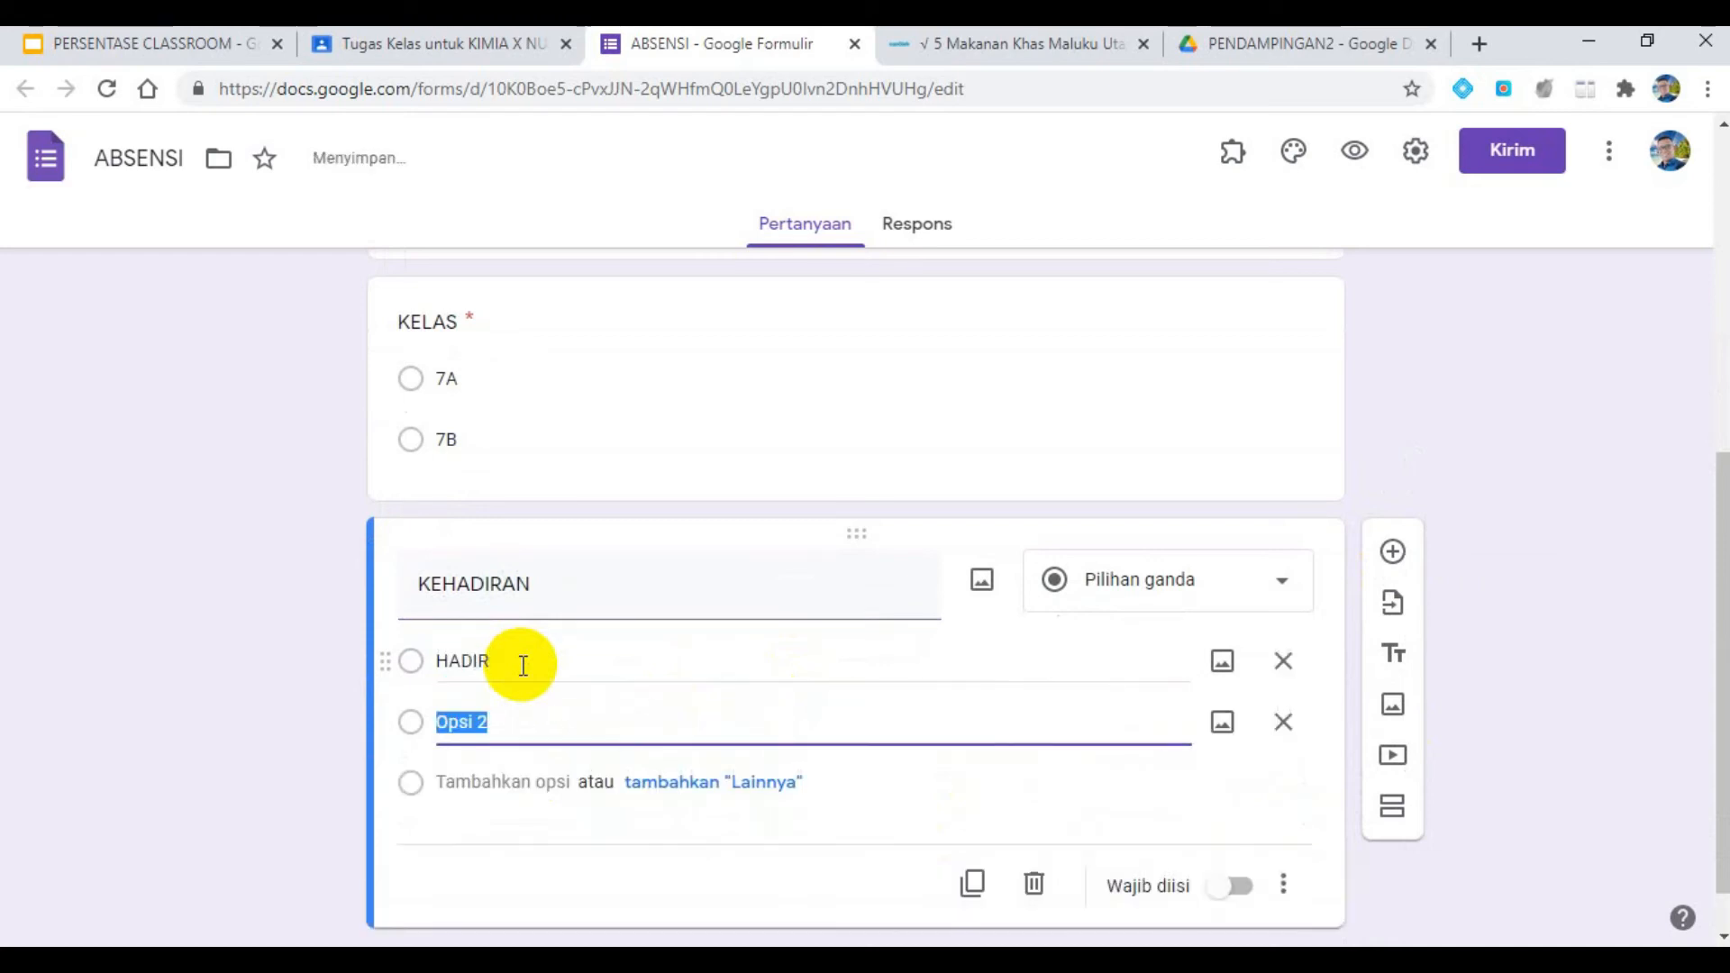
{"action": "type", "text": "SAKIT"}
{"action": "key", "text": "Return"}
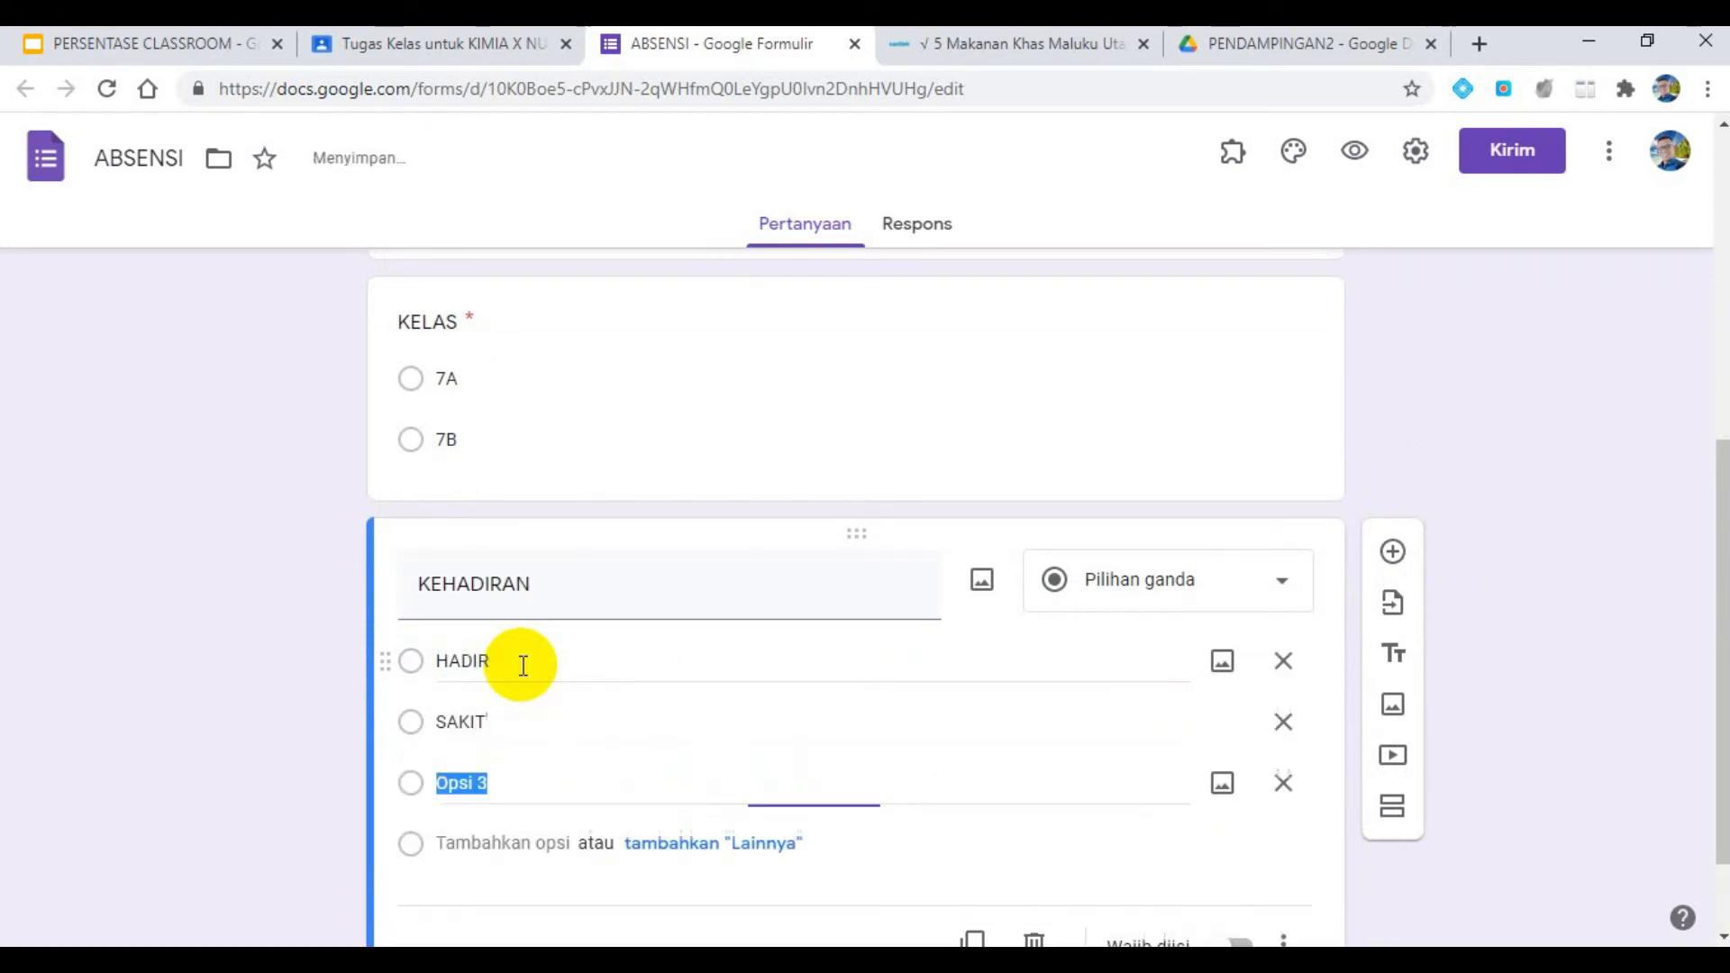
{"action": "type", "text": "IJIN"}
{"action": "key", "text": "Return"}
{"action": "type", "text": "ALPA"}
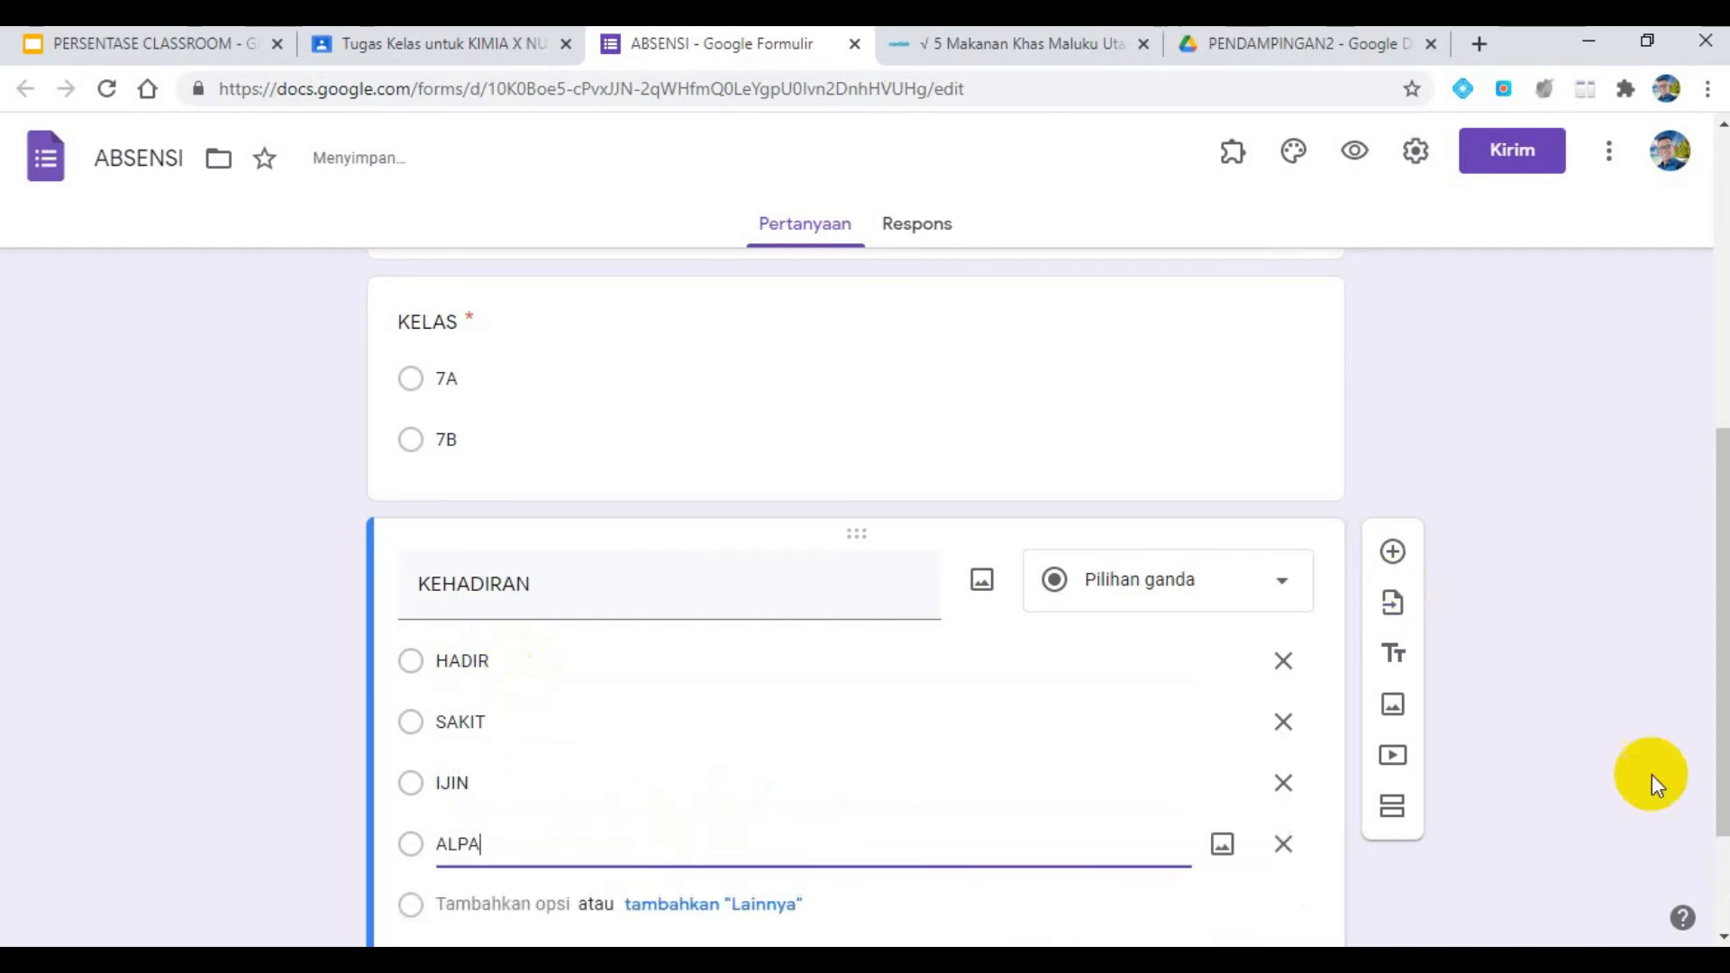
{"action": "scroll", "coordinate": [1428, 655], "scroll_direction": "down", "scroll_amount": 2}
{"action": "left_click", "coordinate": [1225, 834]}
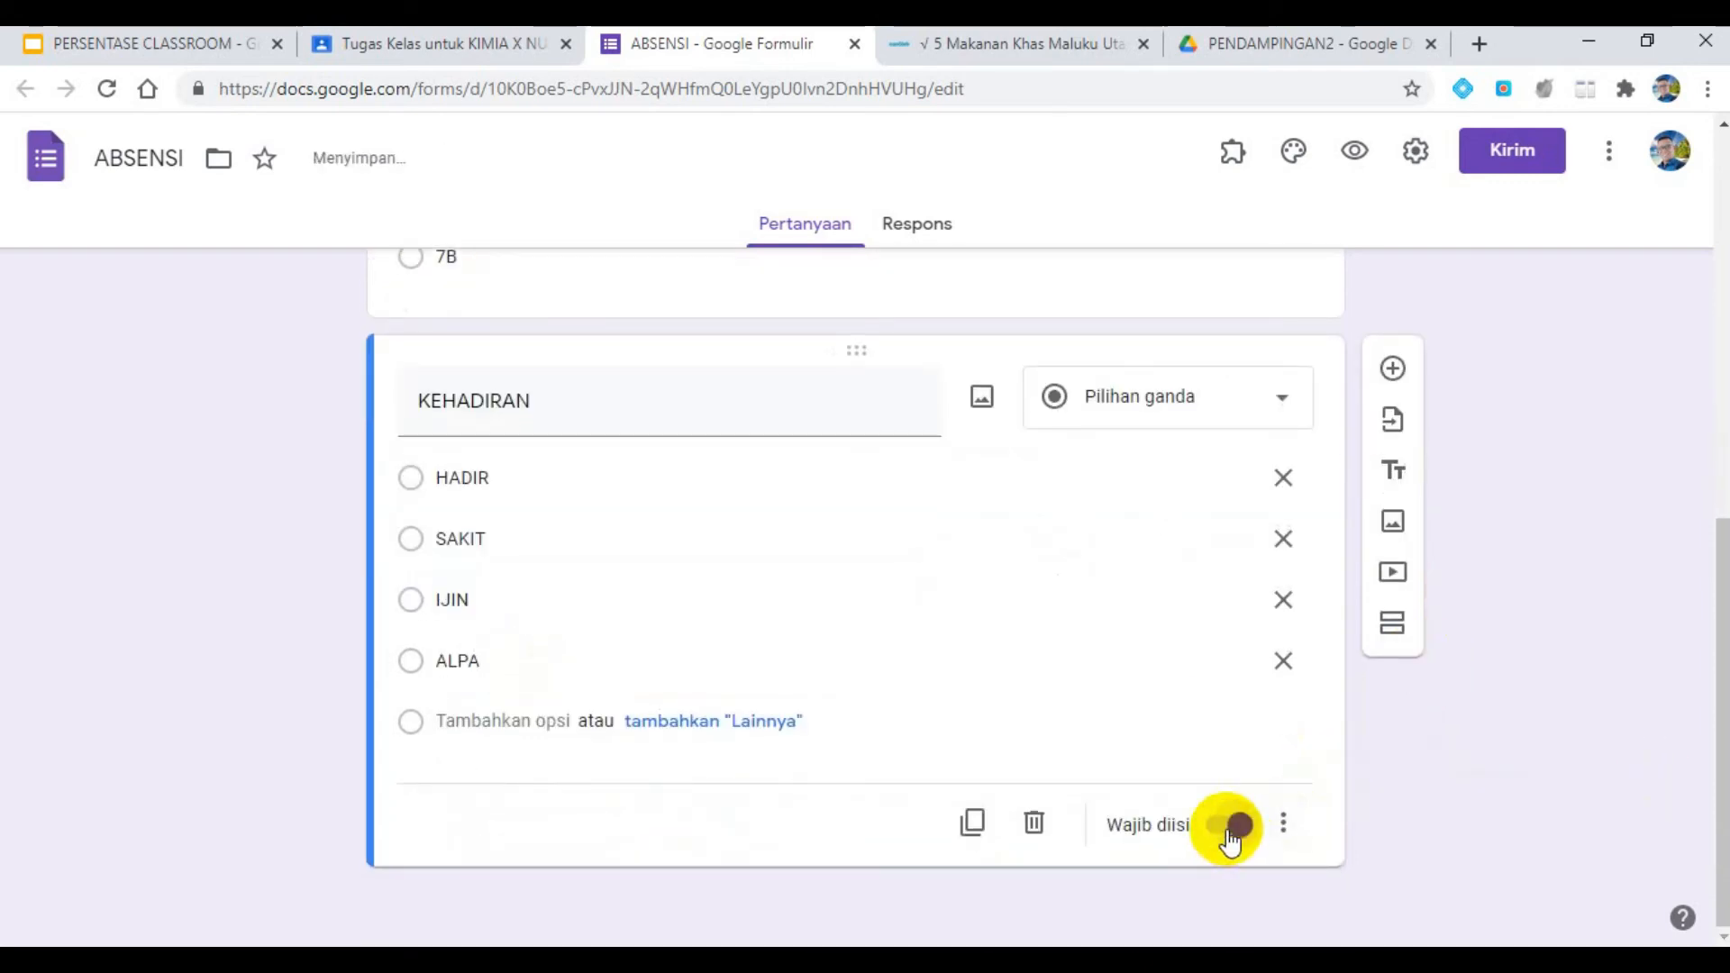
{"action": "left_click", "coordinate": [1240, 820]}
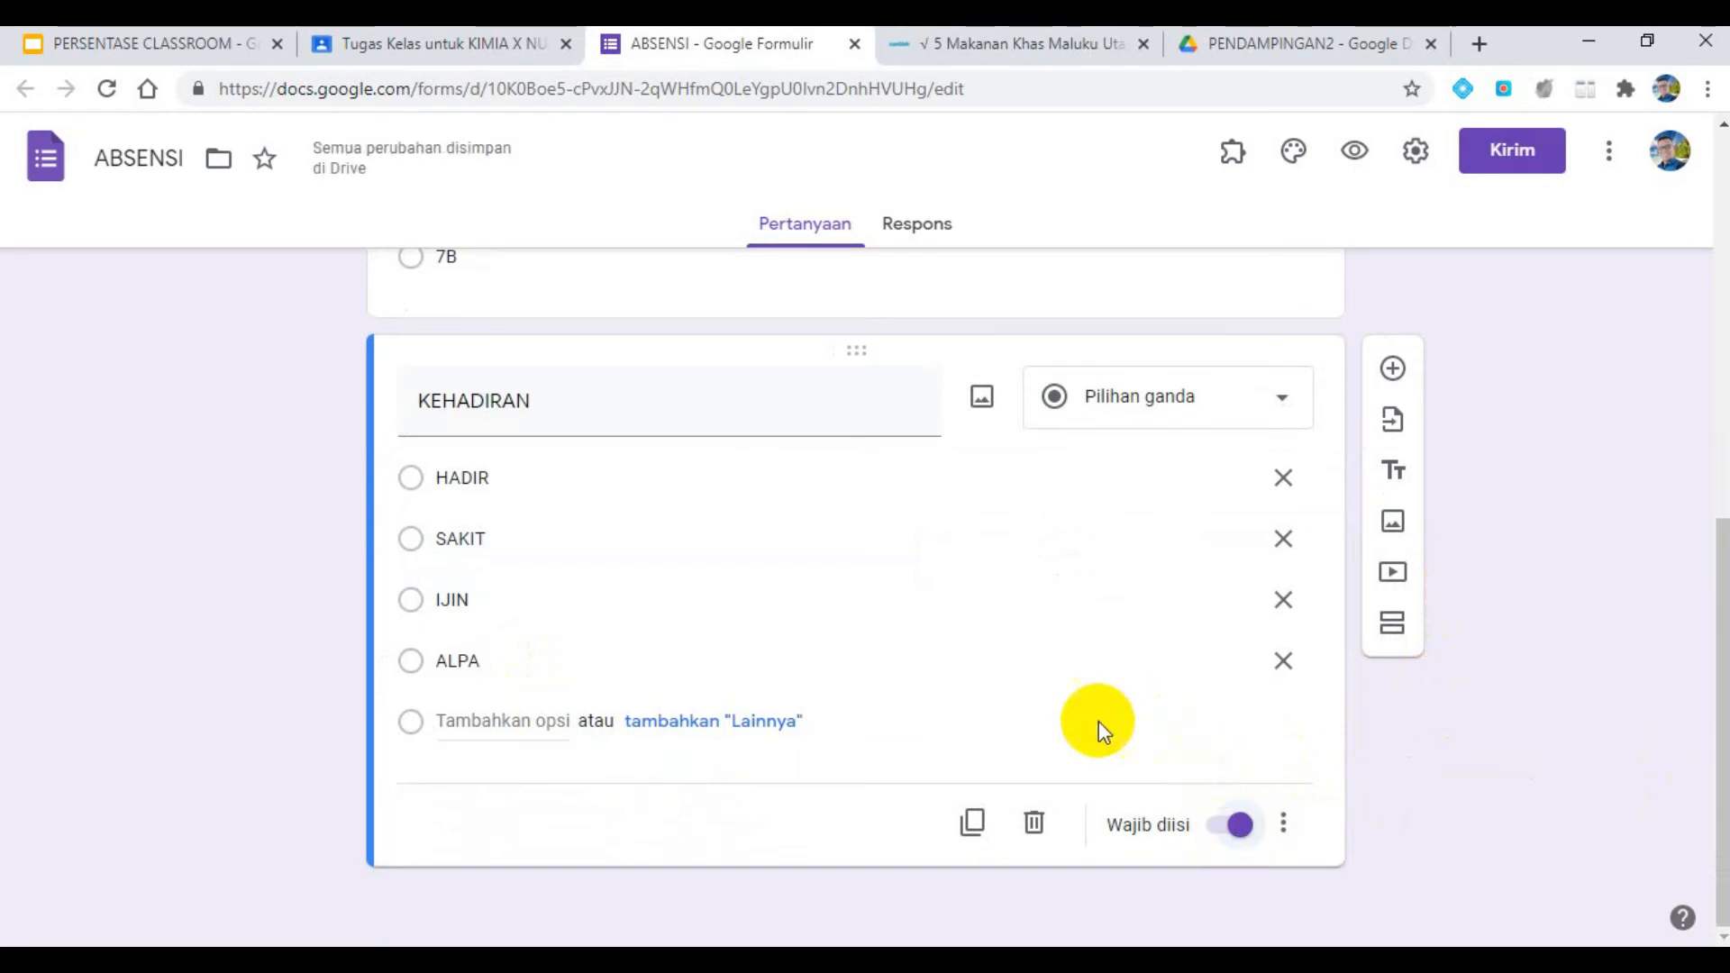
- Set the form's header image to the purple bubbles picture from the Kantor dan Sekolah theme category
{"action": "scroll", "coordinate": [987, 684], "scroll_direction": "up", "scroll_amount": 10}
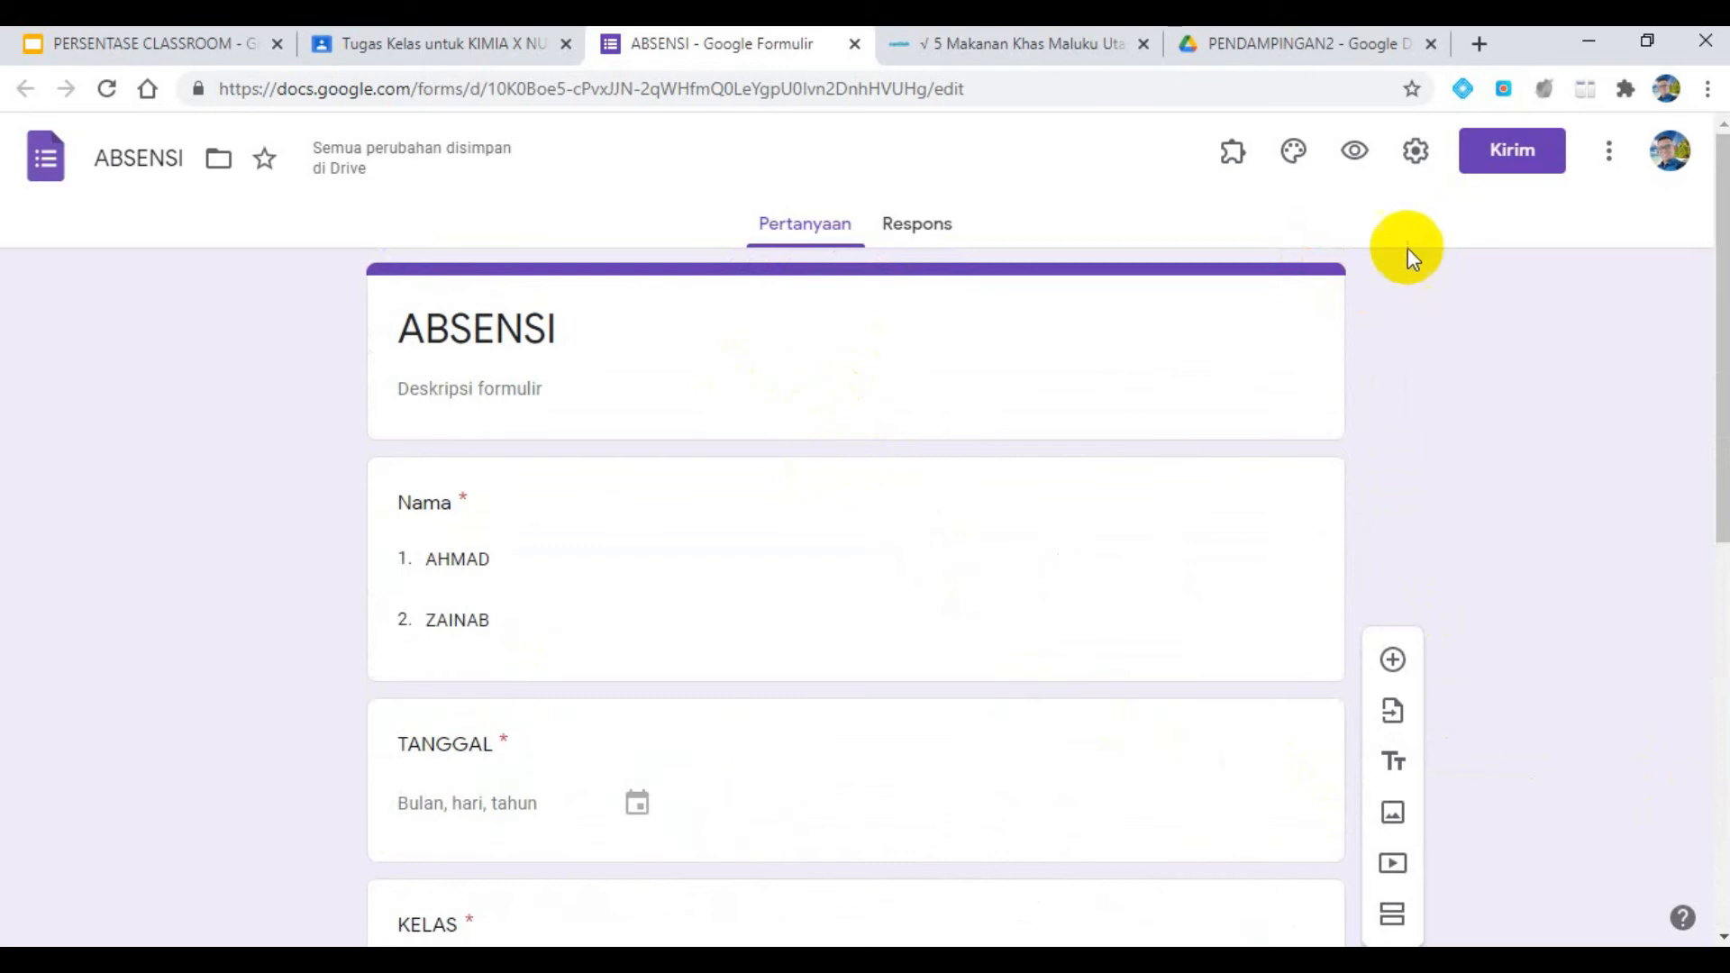
{"action": "left_click", "coordinate": [1304, 166]}
{"action": "left_click", "coordinate": [1429, 407]}
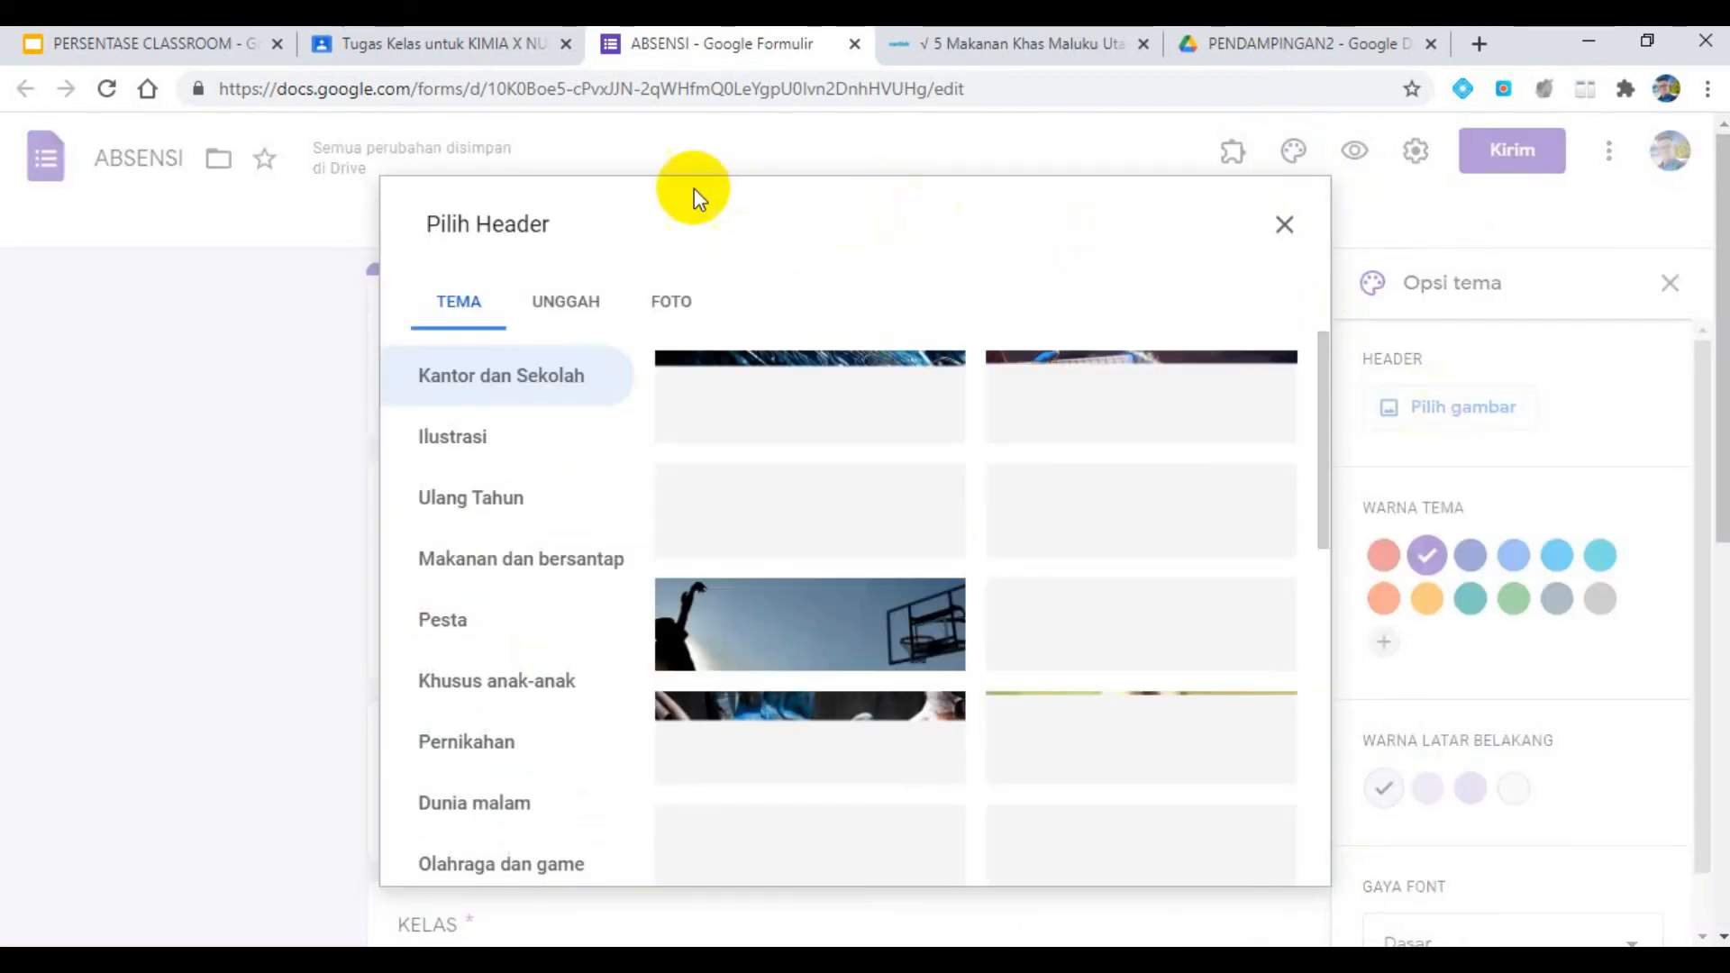
{"action": "left_click", "coordinate": [1082, 662]}
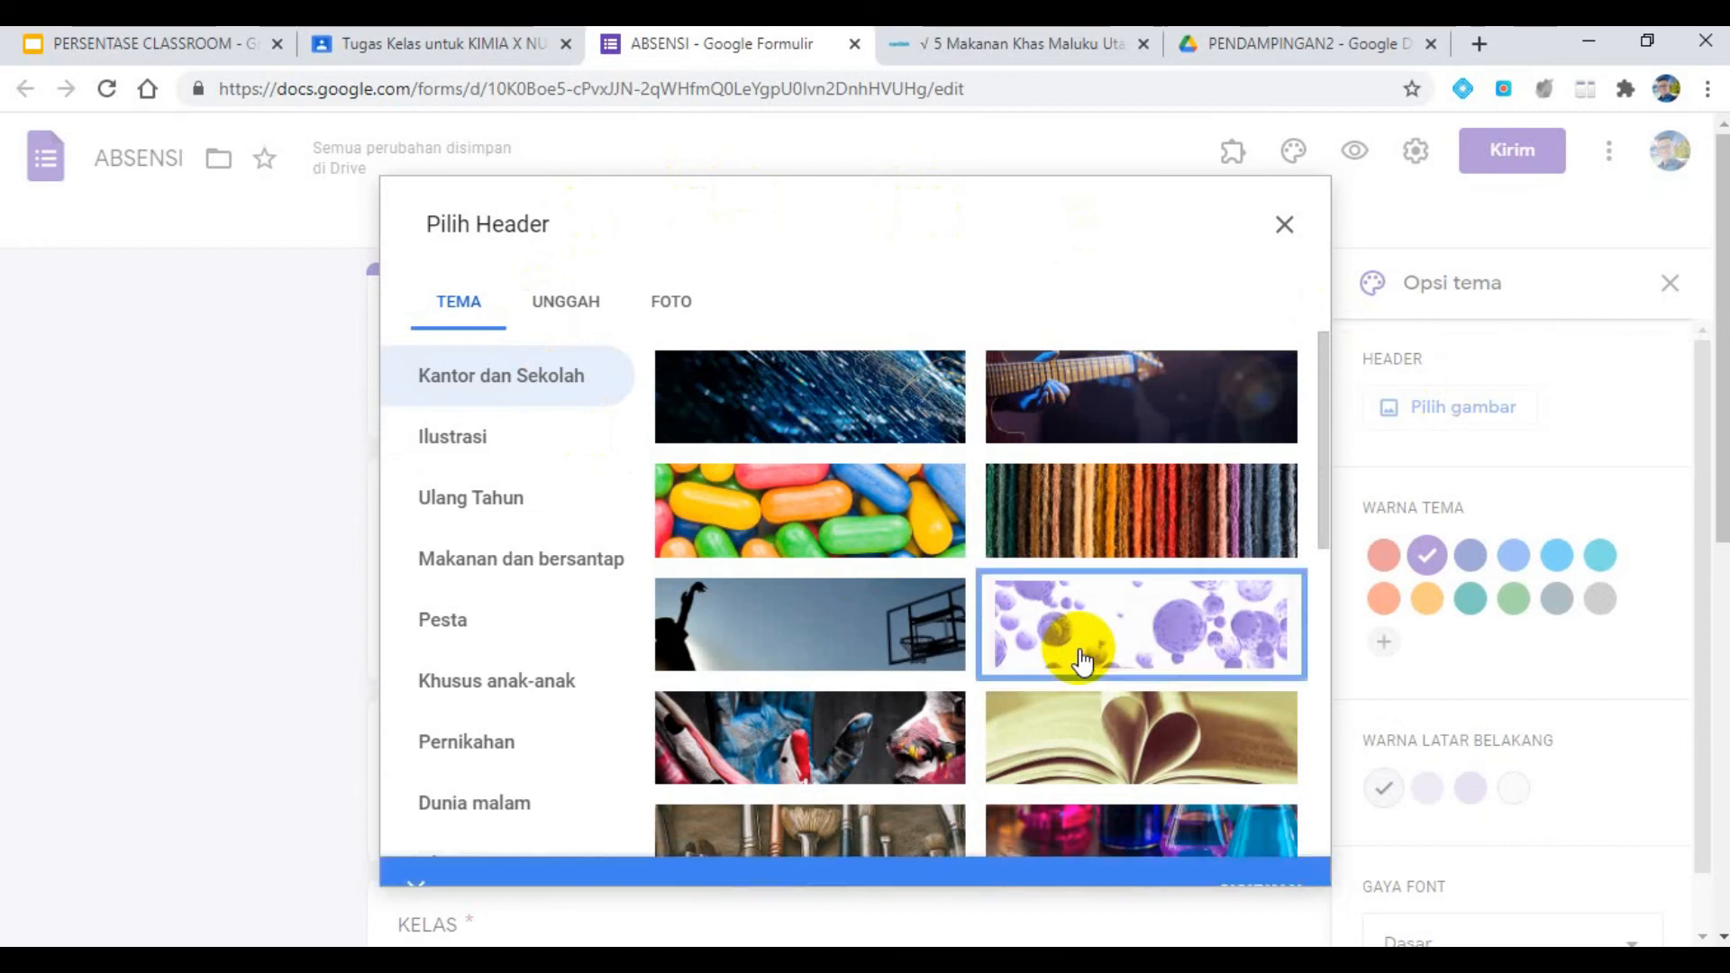
{"action": "left_click", "coordinate": [1270, 872]}
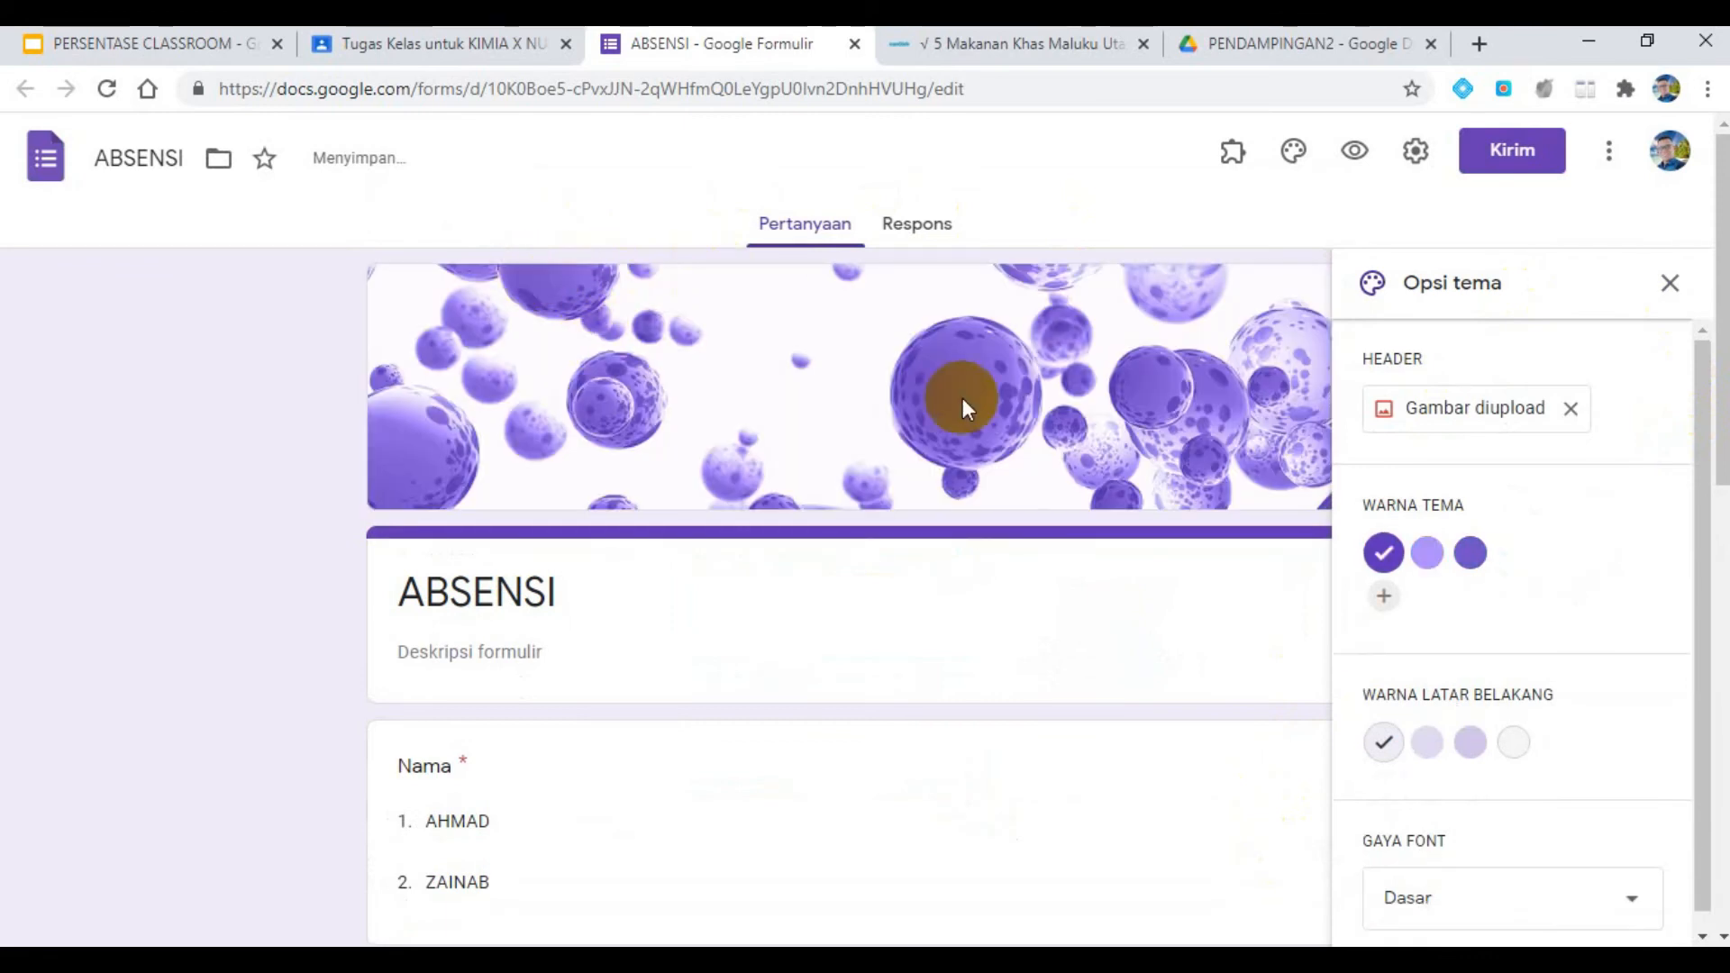
{"action": "left_click", "coordinate": [1669, 283]}
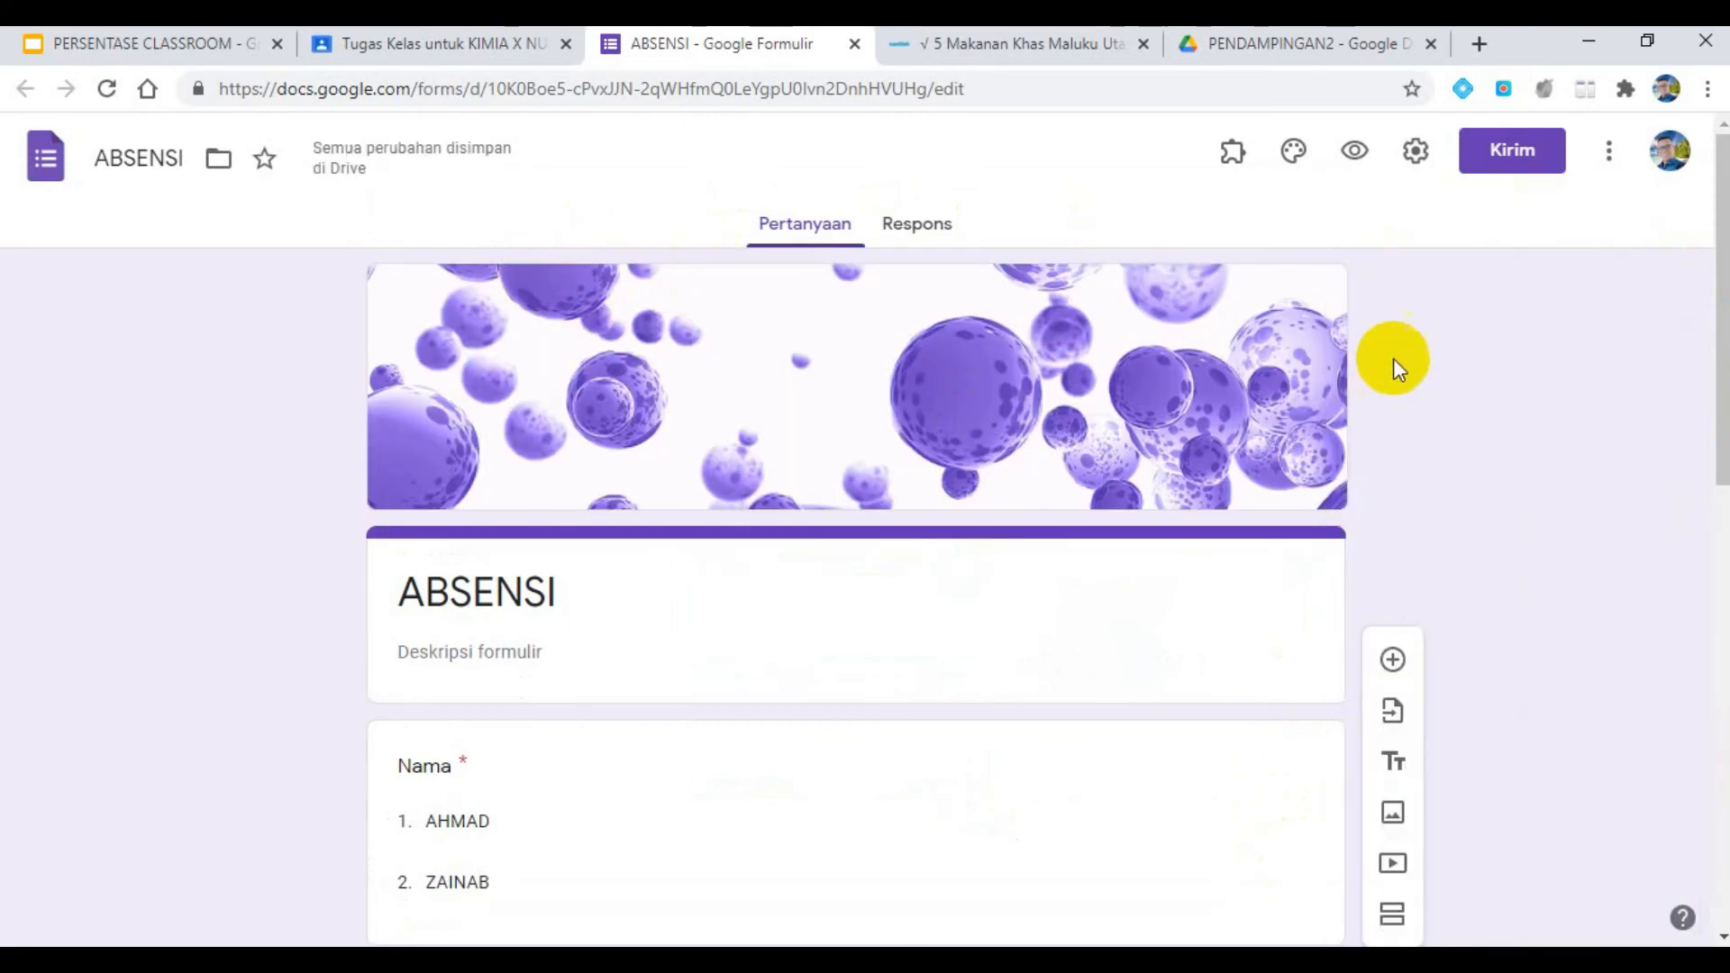
- Turn off the form's restriction to users of SMP Negeri 1 Banda and its trusted organisations, check the presentation settings and save
{"action": "left_click", "coordinate": [1416, 155]}
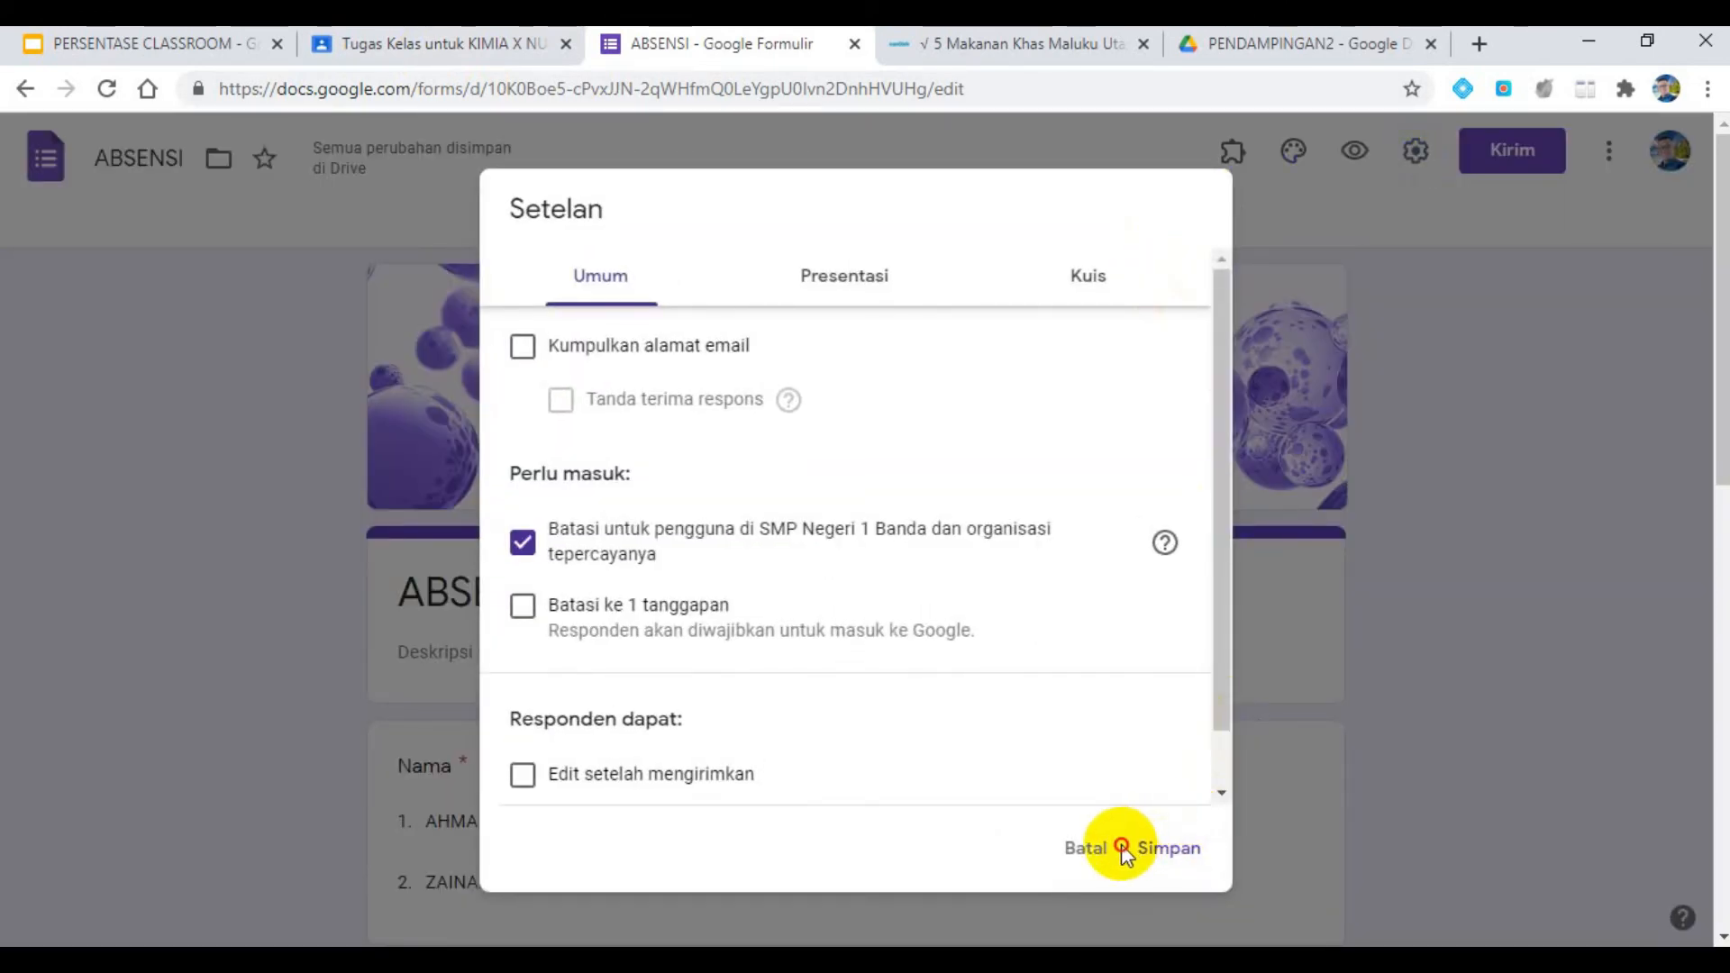
{"action": "left_click", "coordinate": [1085, 846]}
{"action": "left_click", "coordinate": [1405, 162]}
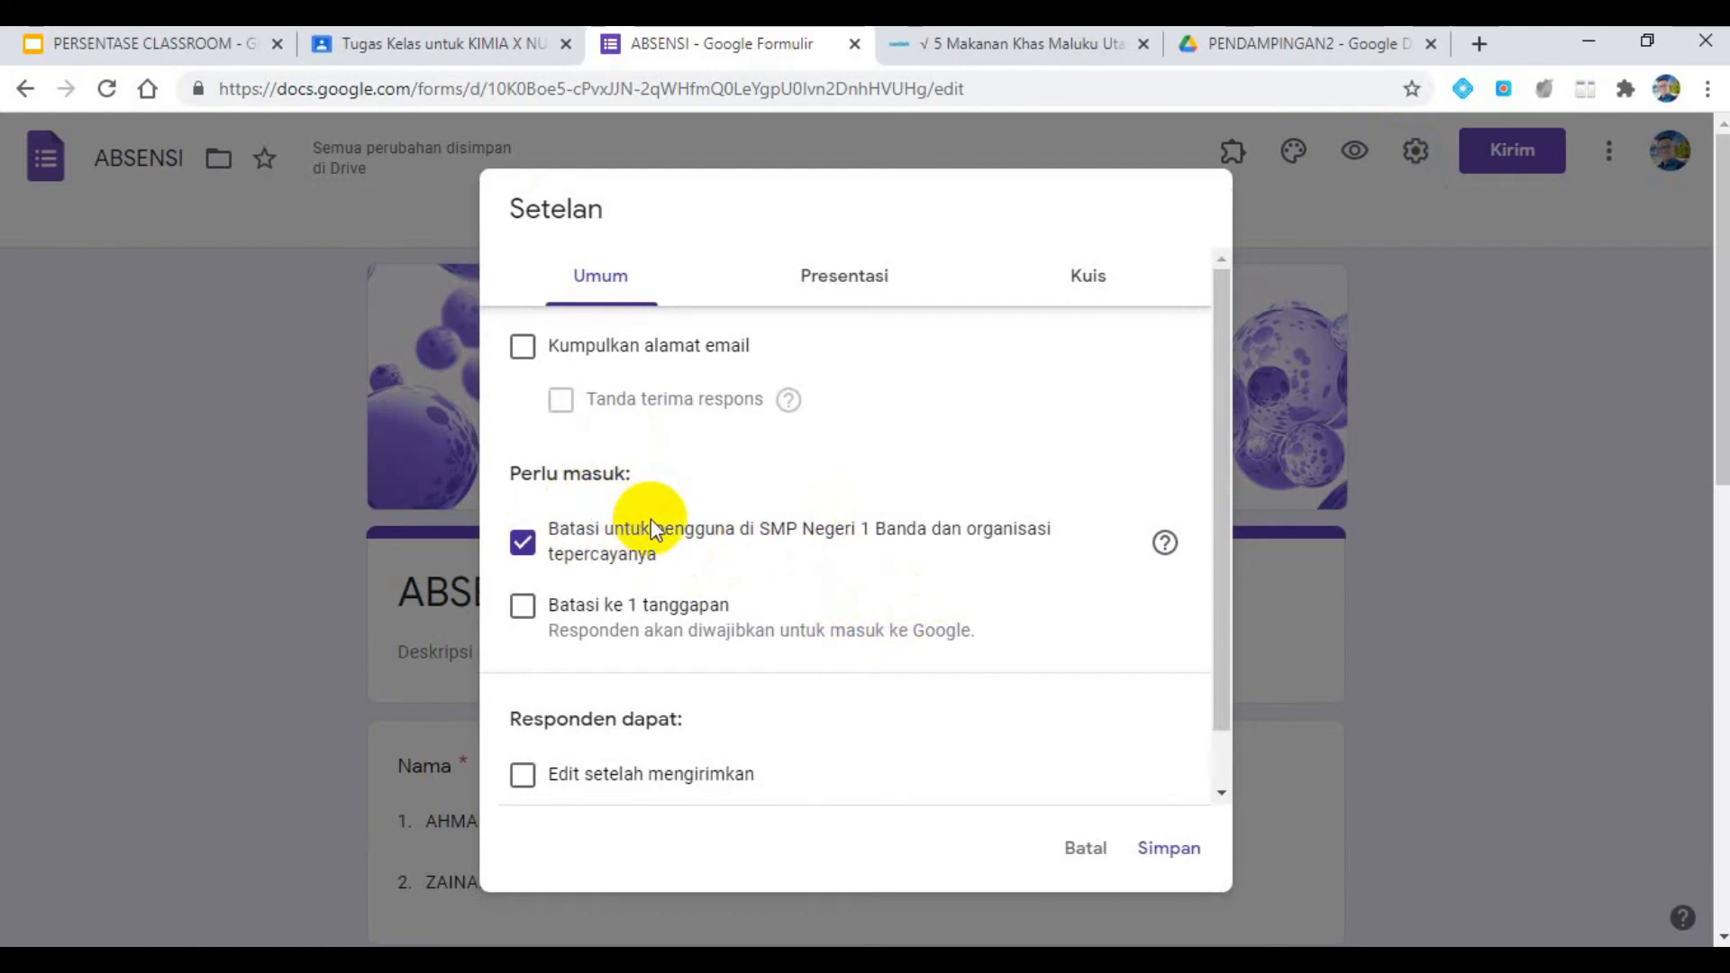
{"action": "left_click", "coordinate": [523, 543]}
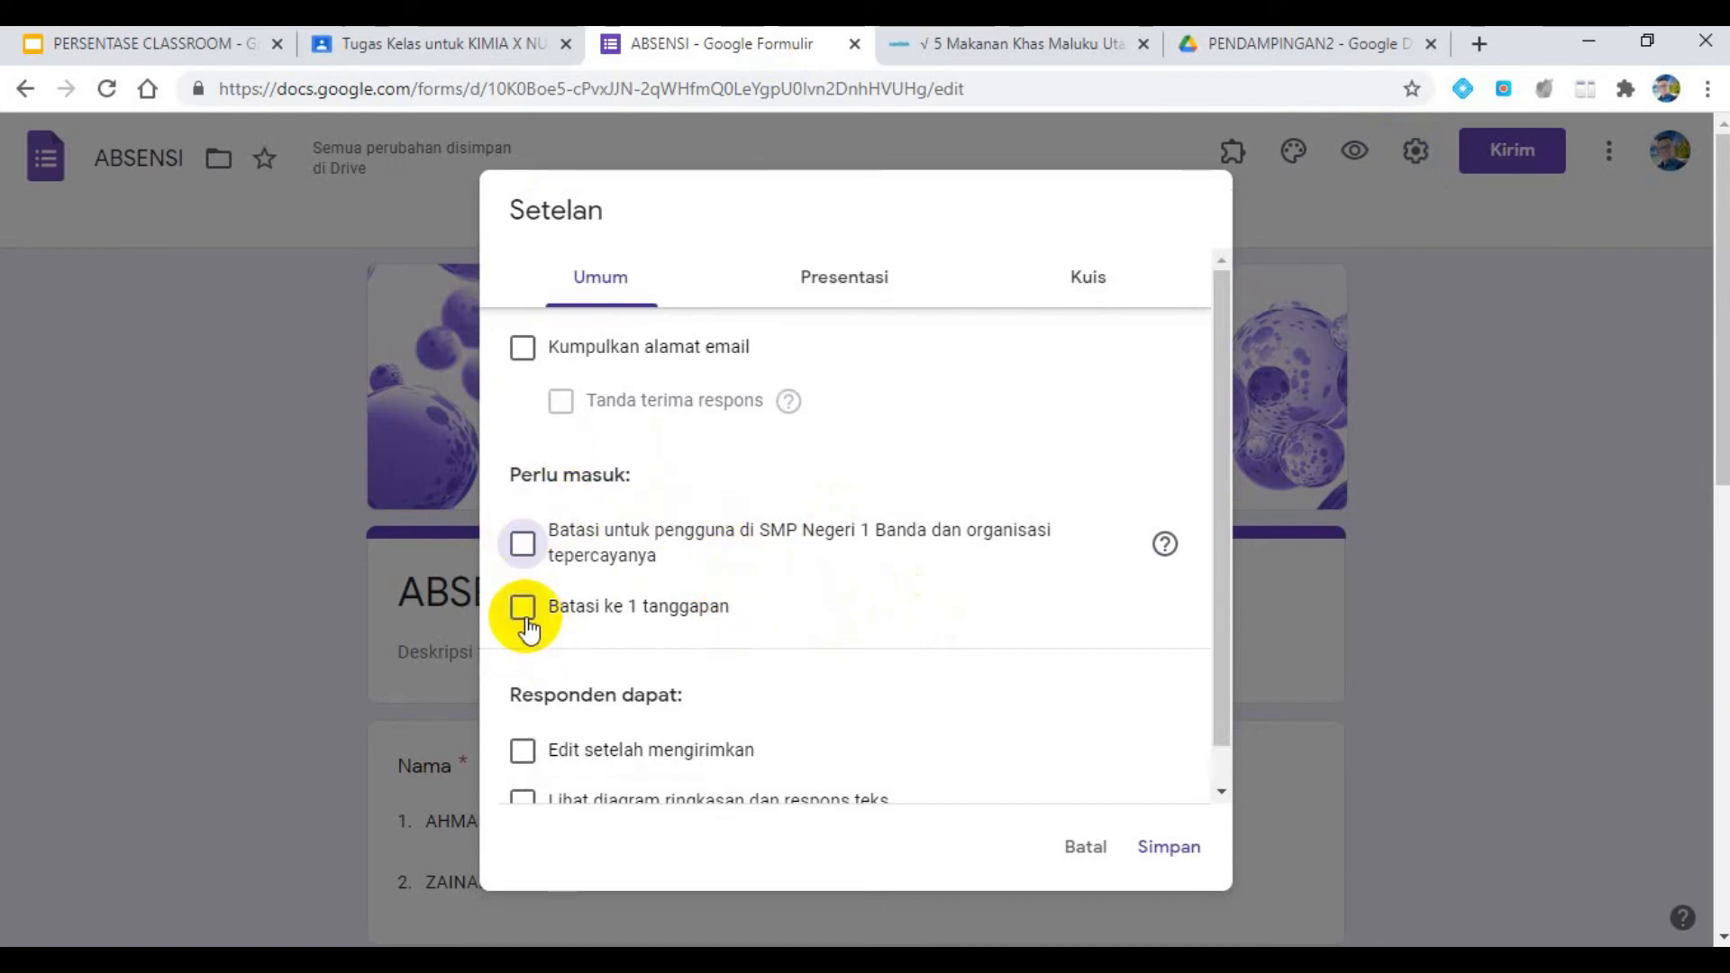
{"action": "scroll", "coordinate": [529, 631], "scroll_direction": "down", "scroll_amount": 1}
{"action": "scroll", "coordinate": [745, 432], "scroll_direction": "up", "scroll_amount": 1}
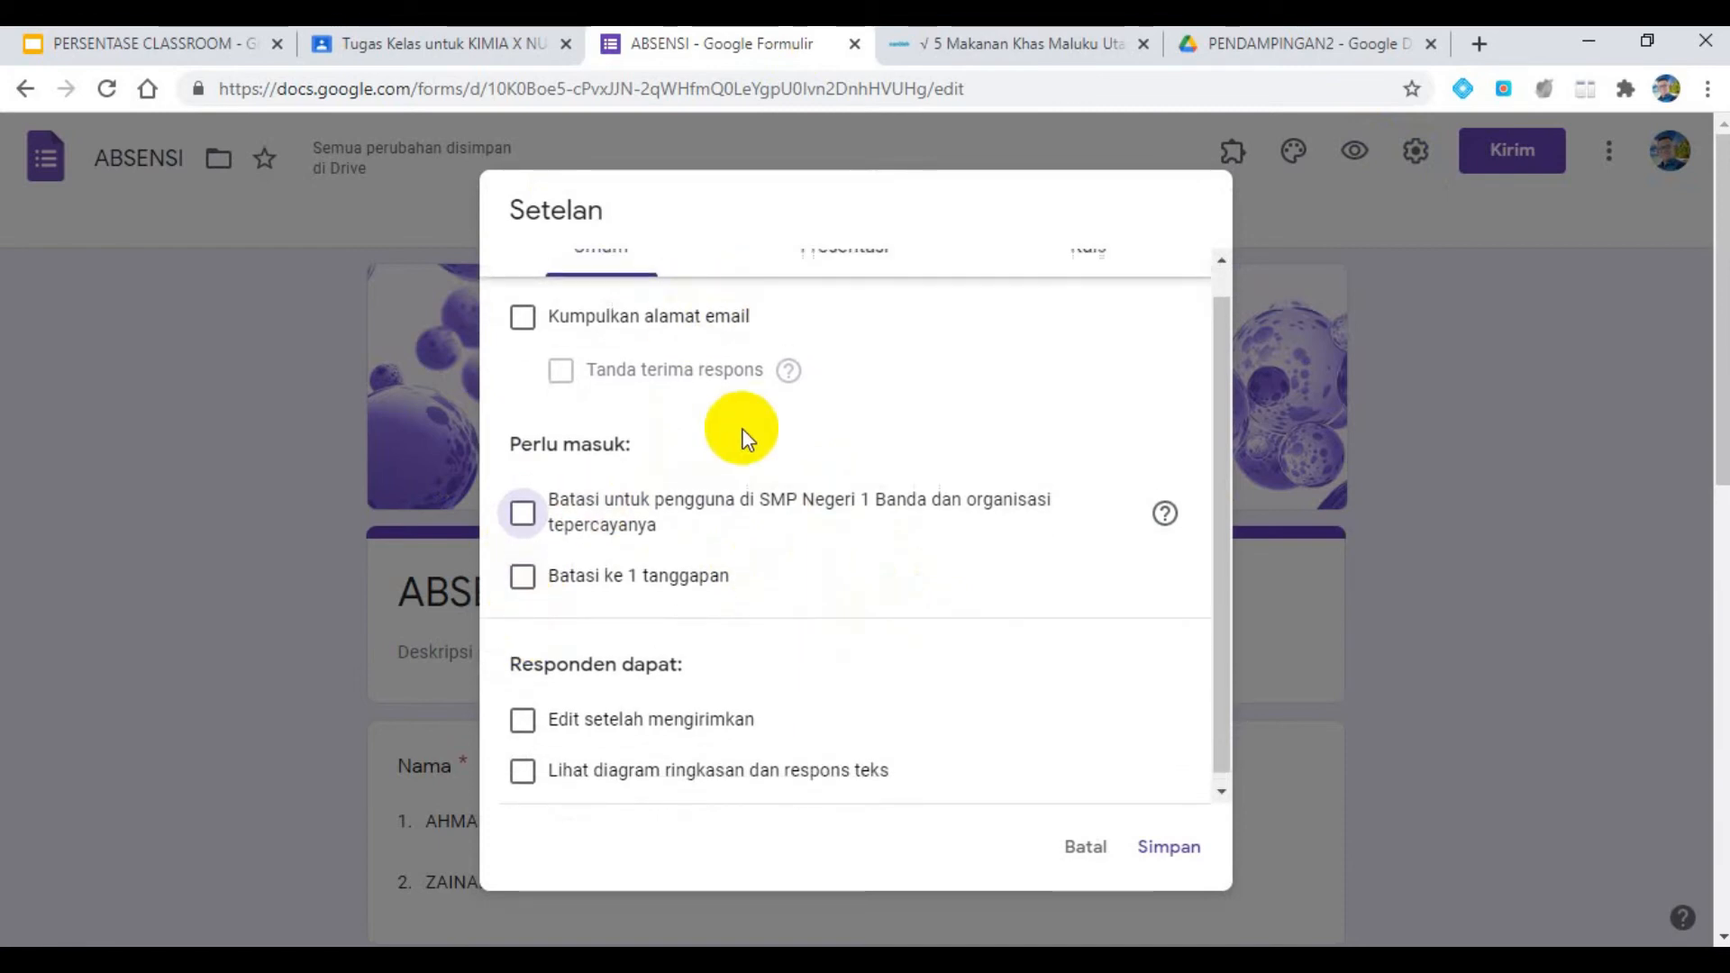
{"action": "left_click", "coordinate": [835, 279]}
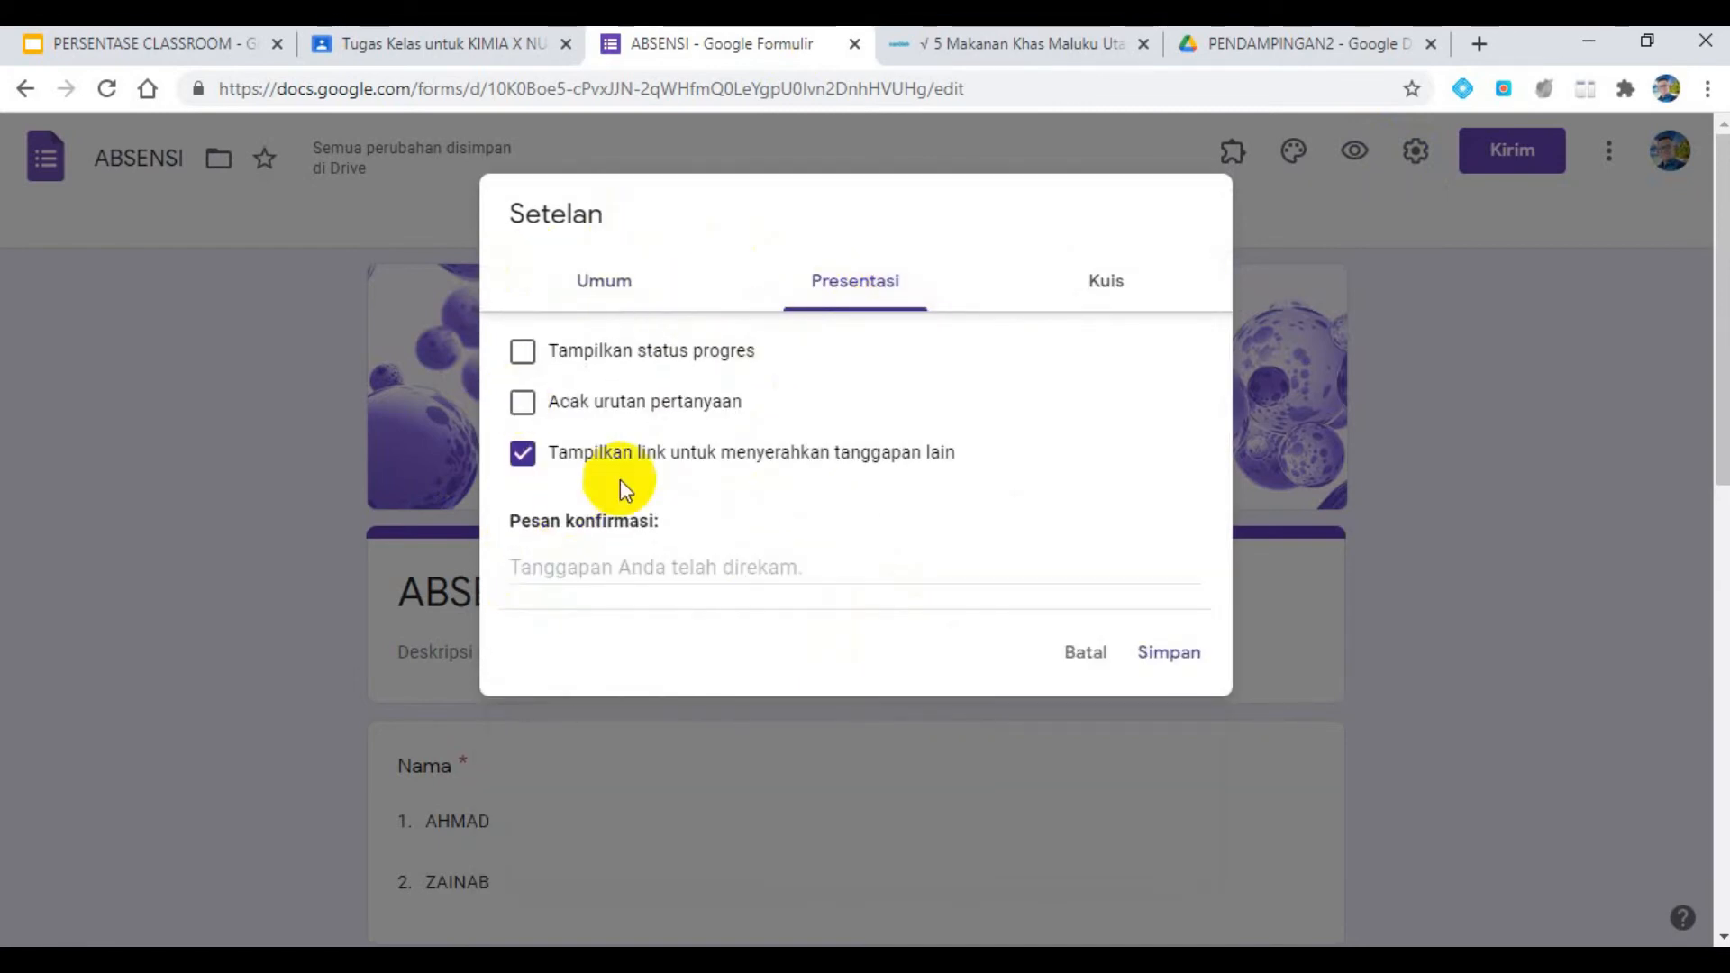
{"action": "left_click", "coordinate": [687, 559]}
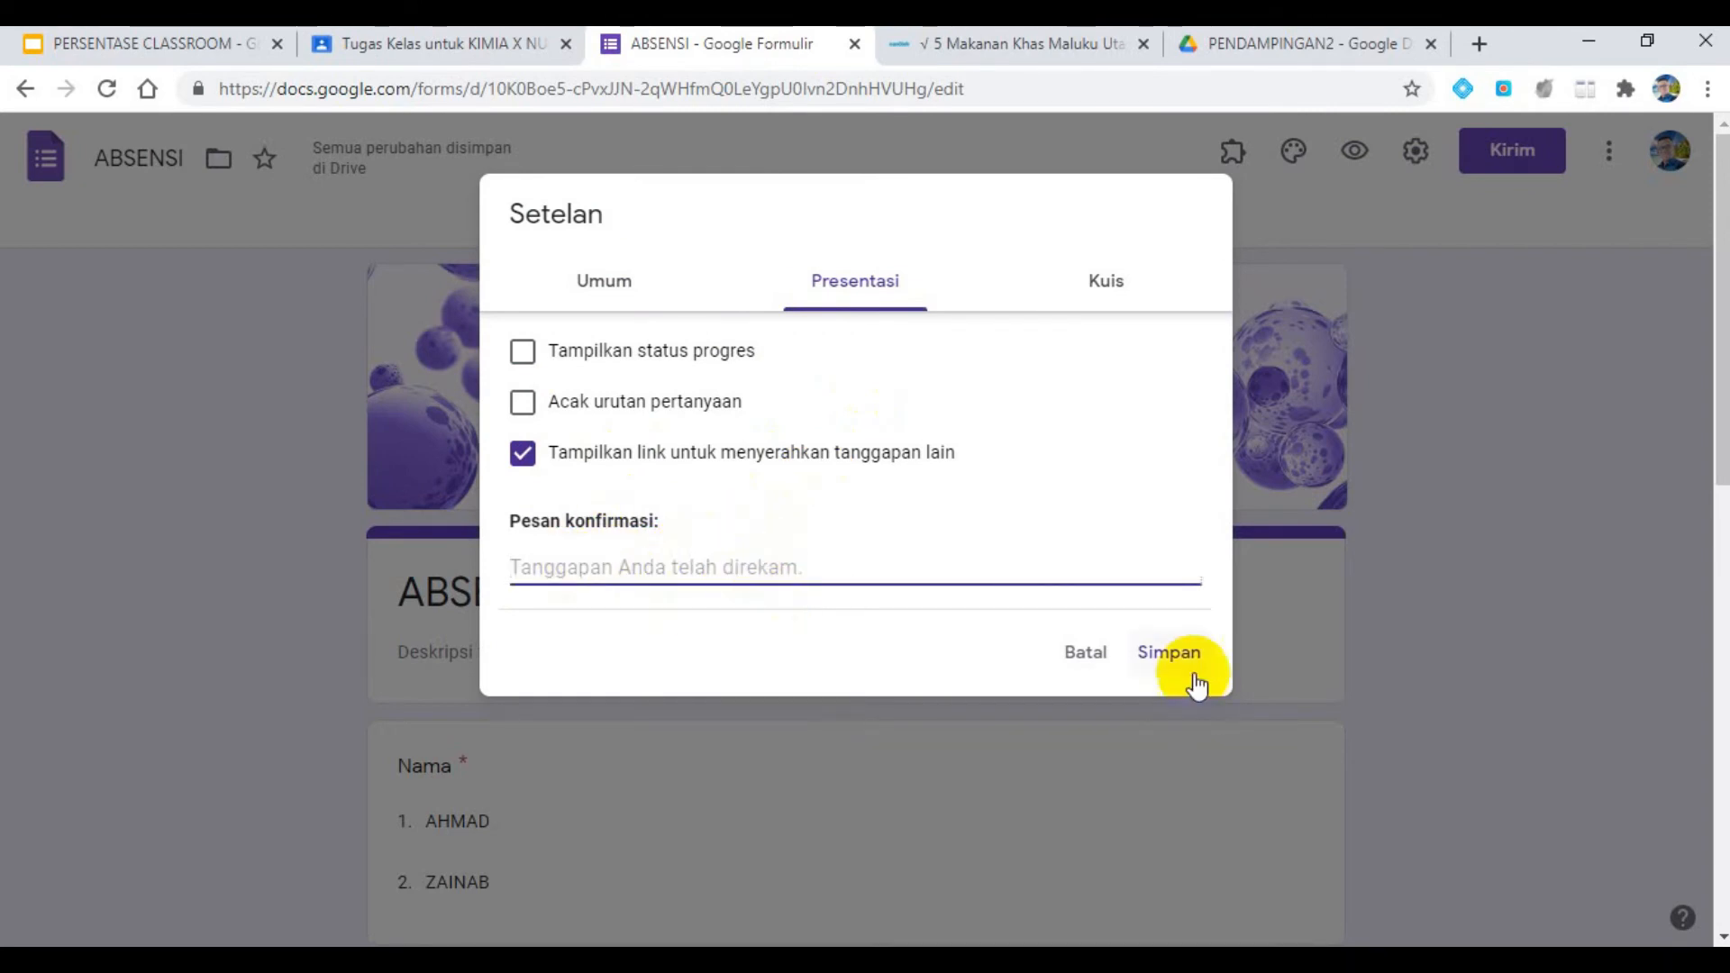
{"action": "left_click", "coordinate": [1169, 652]}
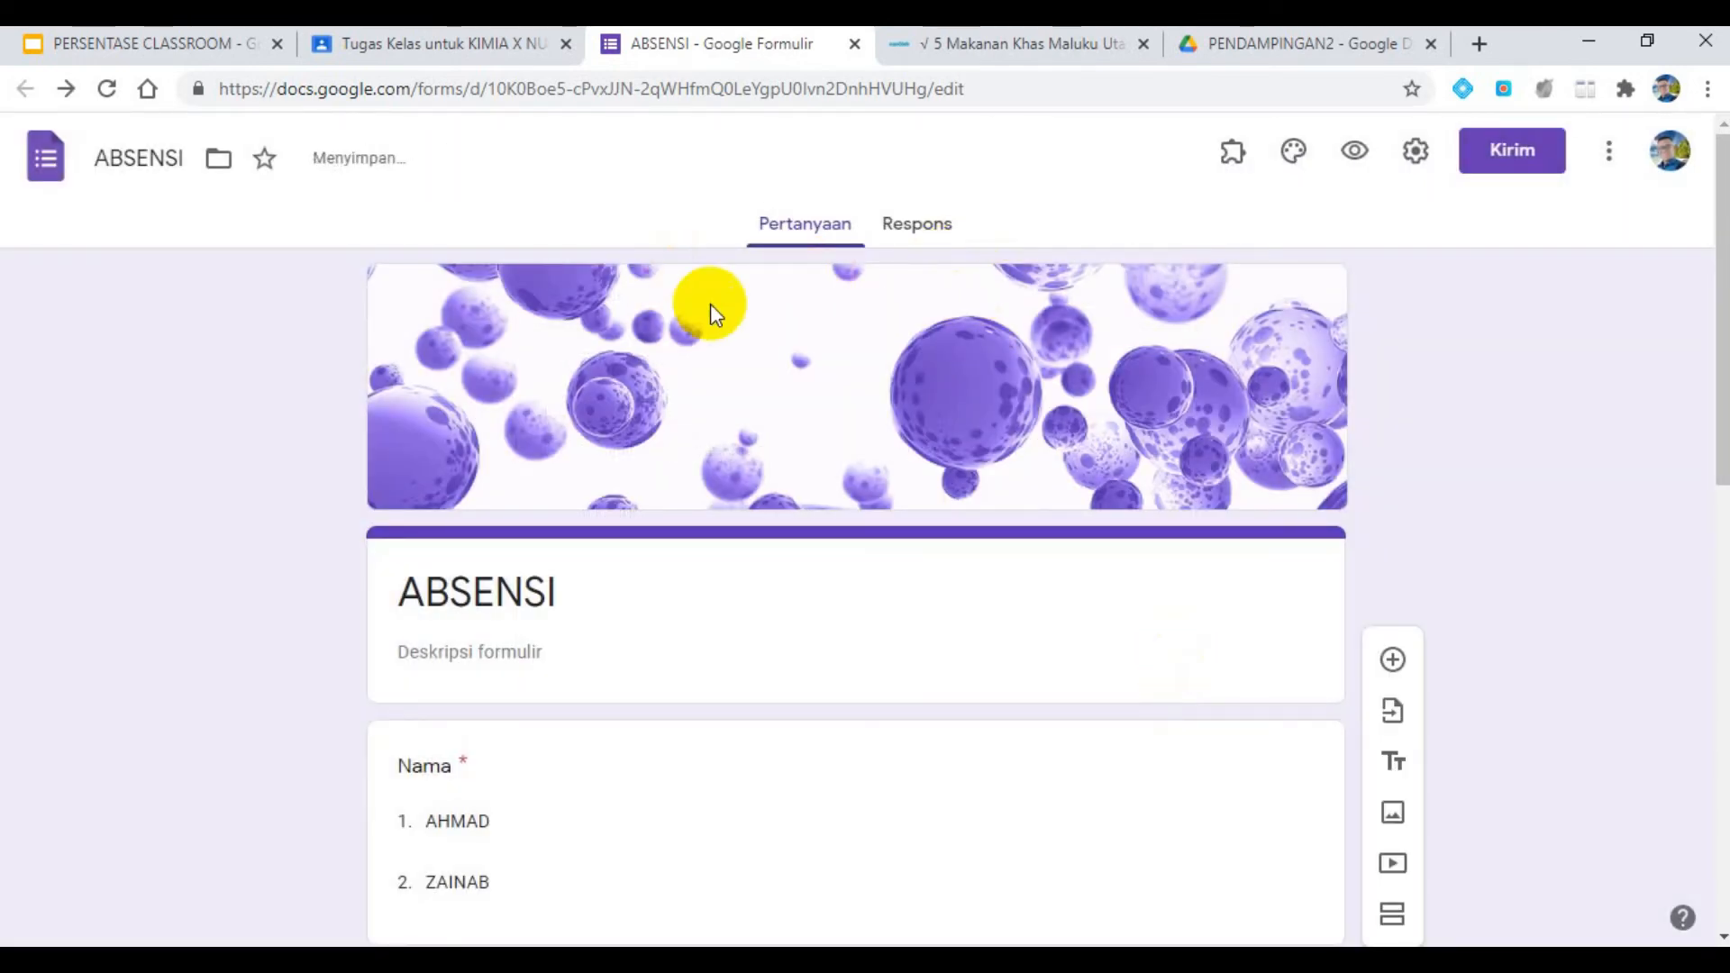
- Compare the ABSEN HARIAN assignment in Google Classroom with the attendance requirement in the presentation and check its student recipient options
{"action": "left_click", "coordinate": [463, 47]}
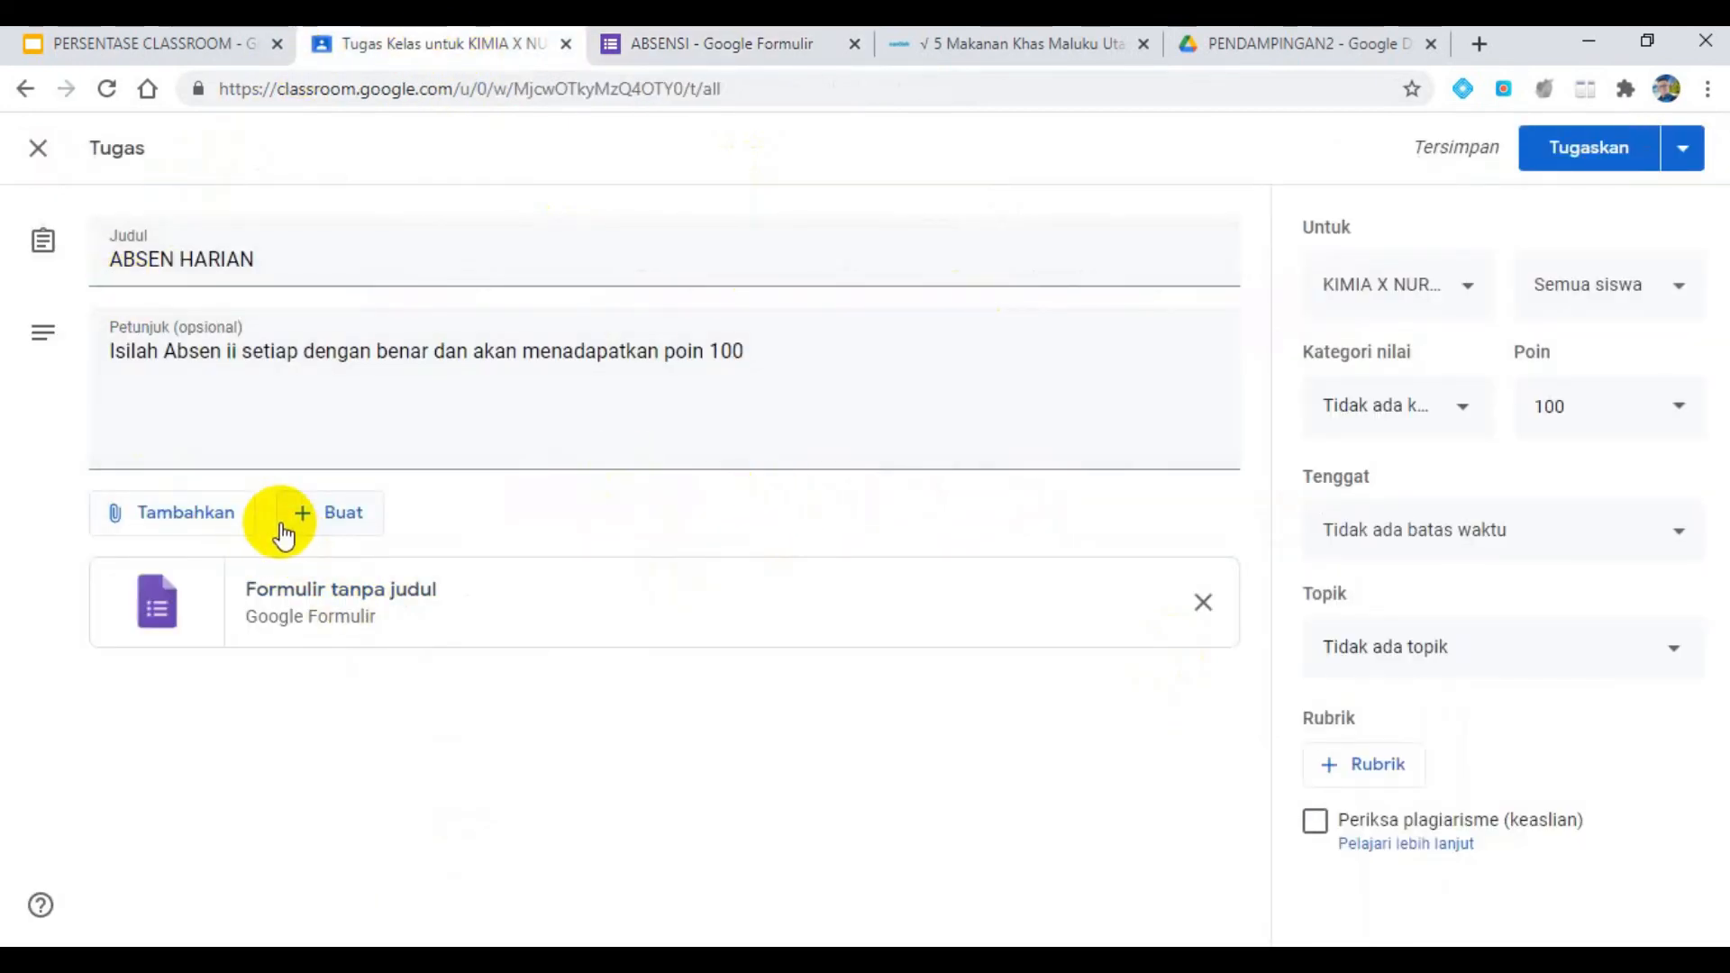
{"action": "left_click", "coordinate": [216, 43]}
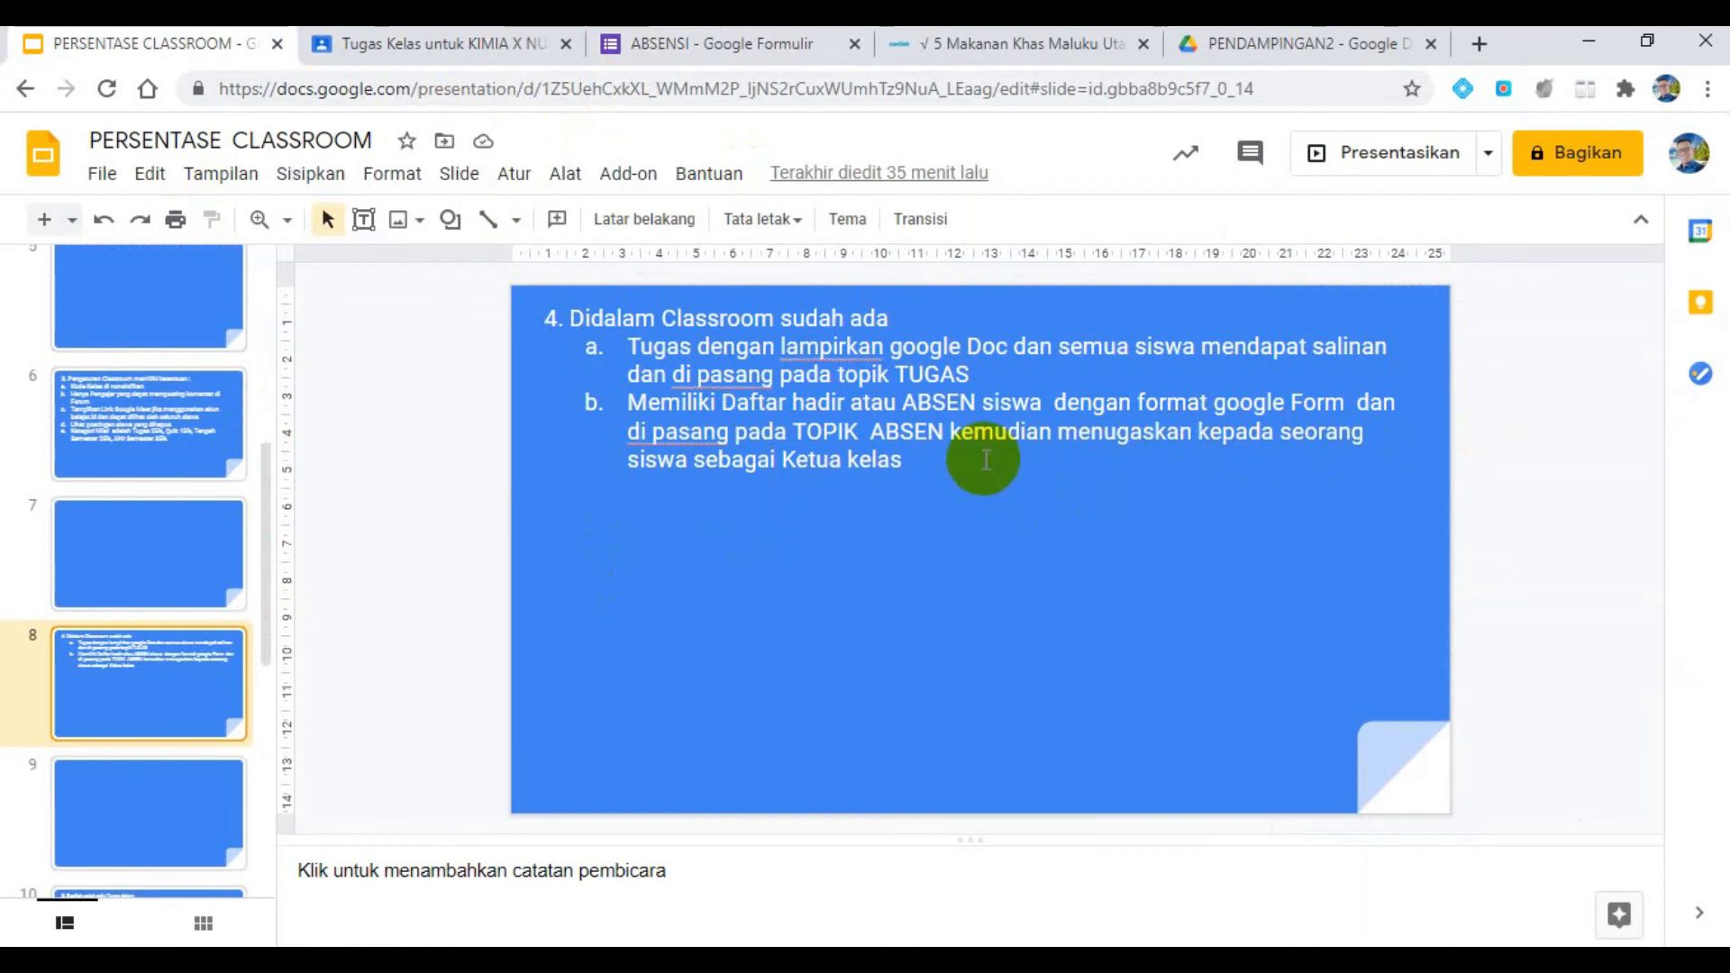
{"action": "left_click", "coordinate": [711, 45]}
{"action": "left_click", "coordinate": [432, 43]}
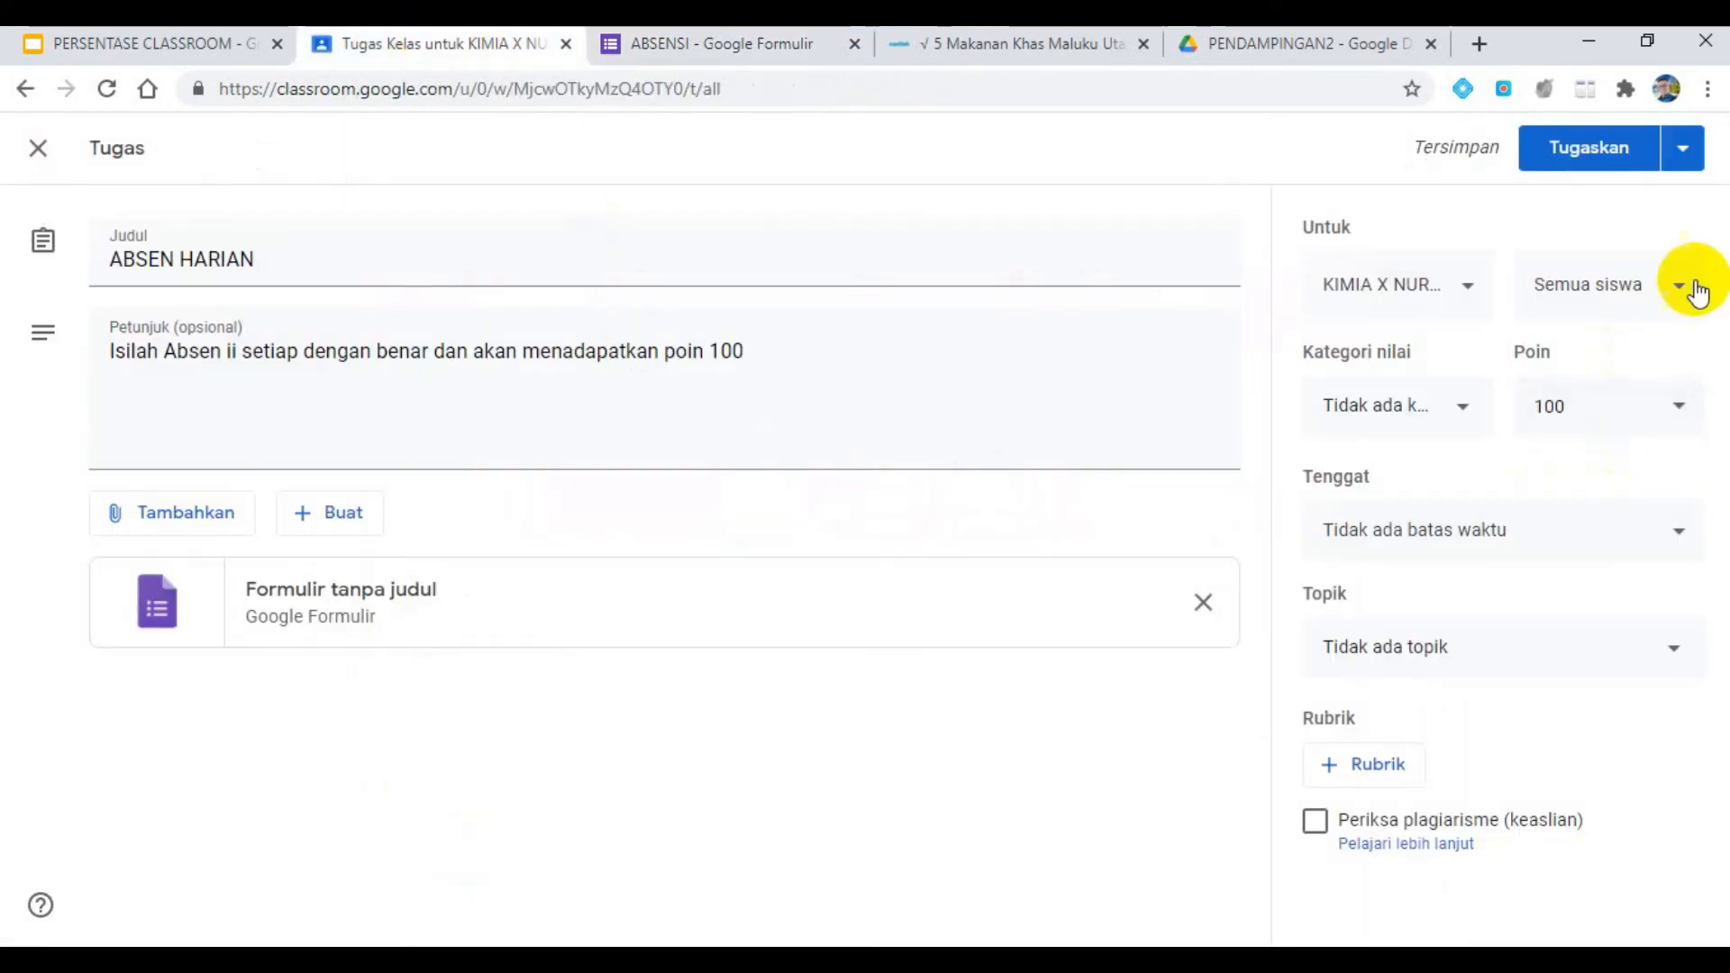
{"action": "left_click", "coordinate": [1585, 301]}
{"action": "left_click", "coordinate": [1581, 291]}
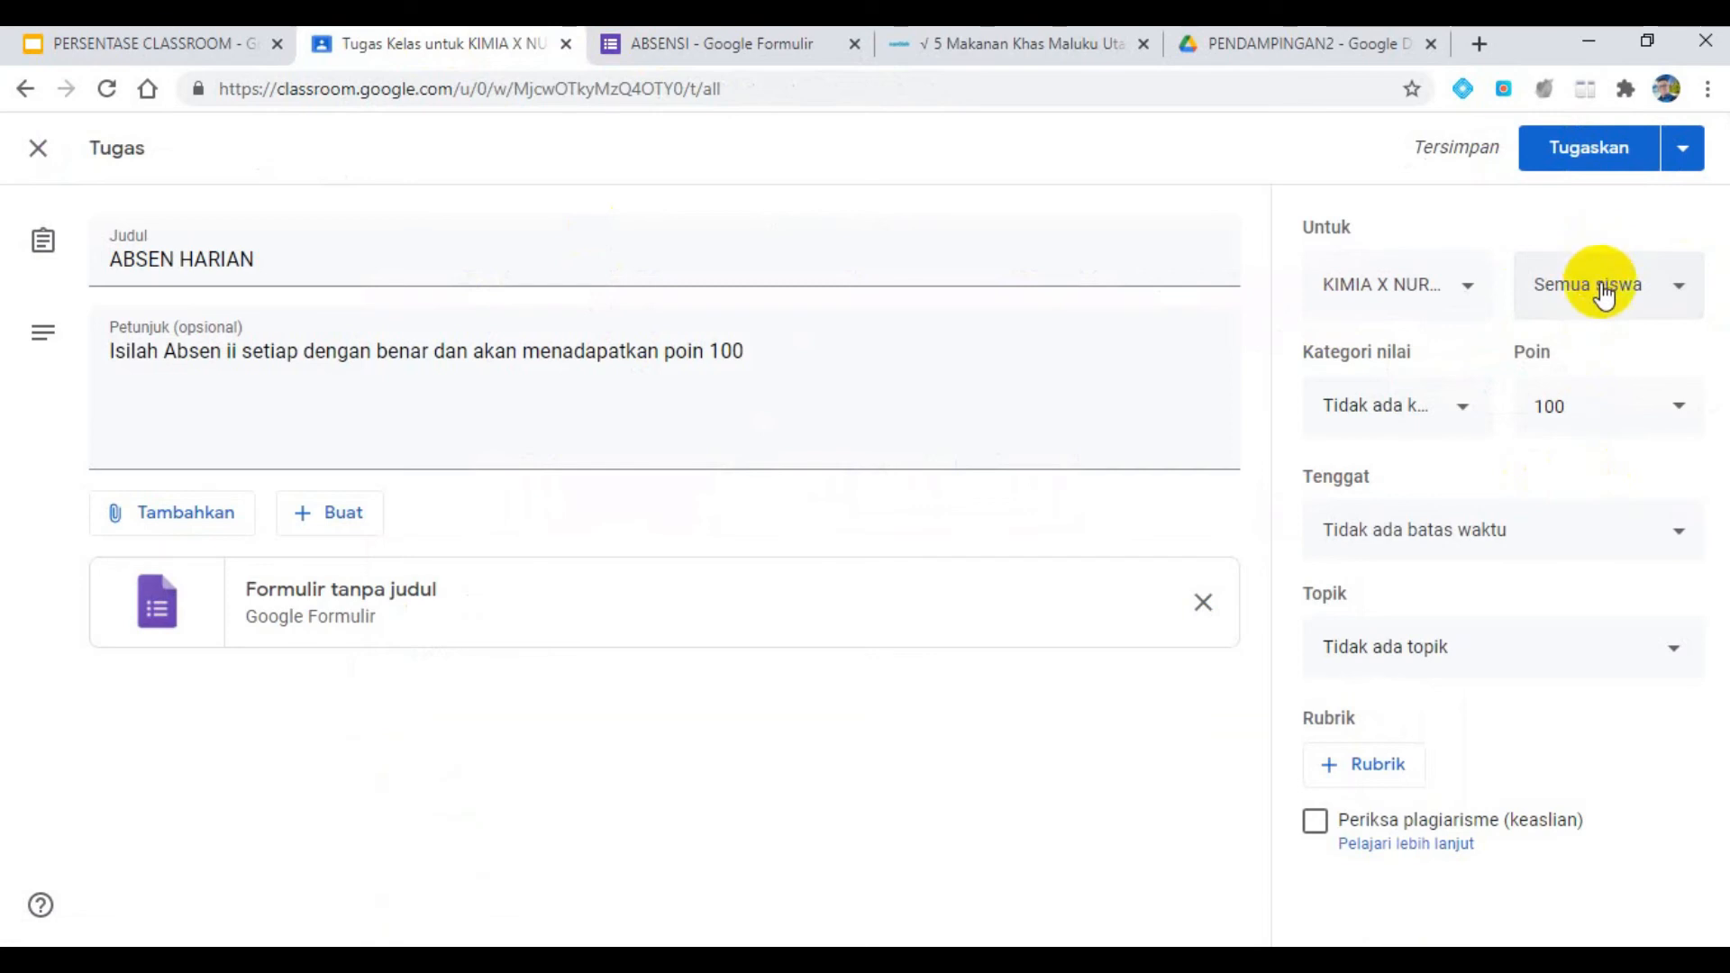
{"action": "left_click", "coordinate": [1603, 292]}
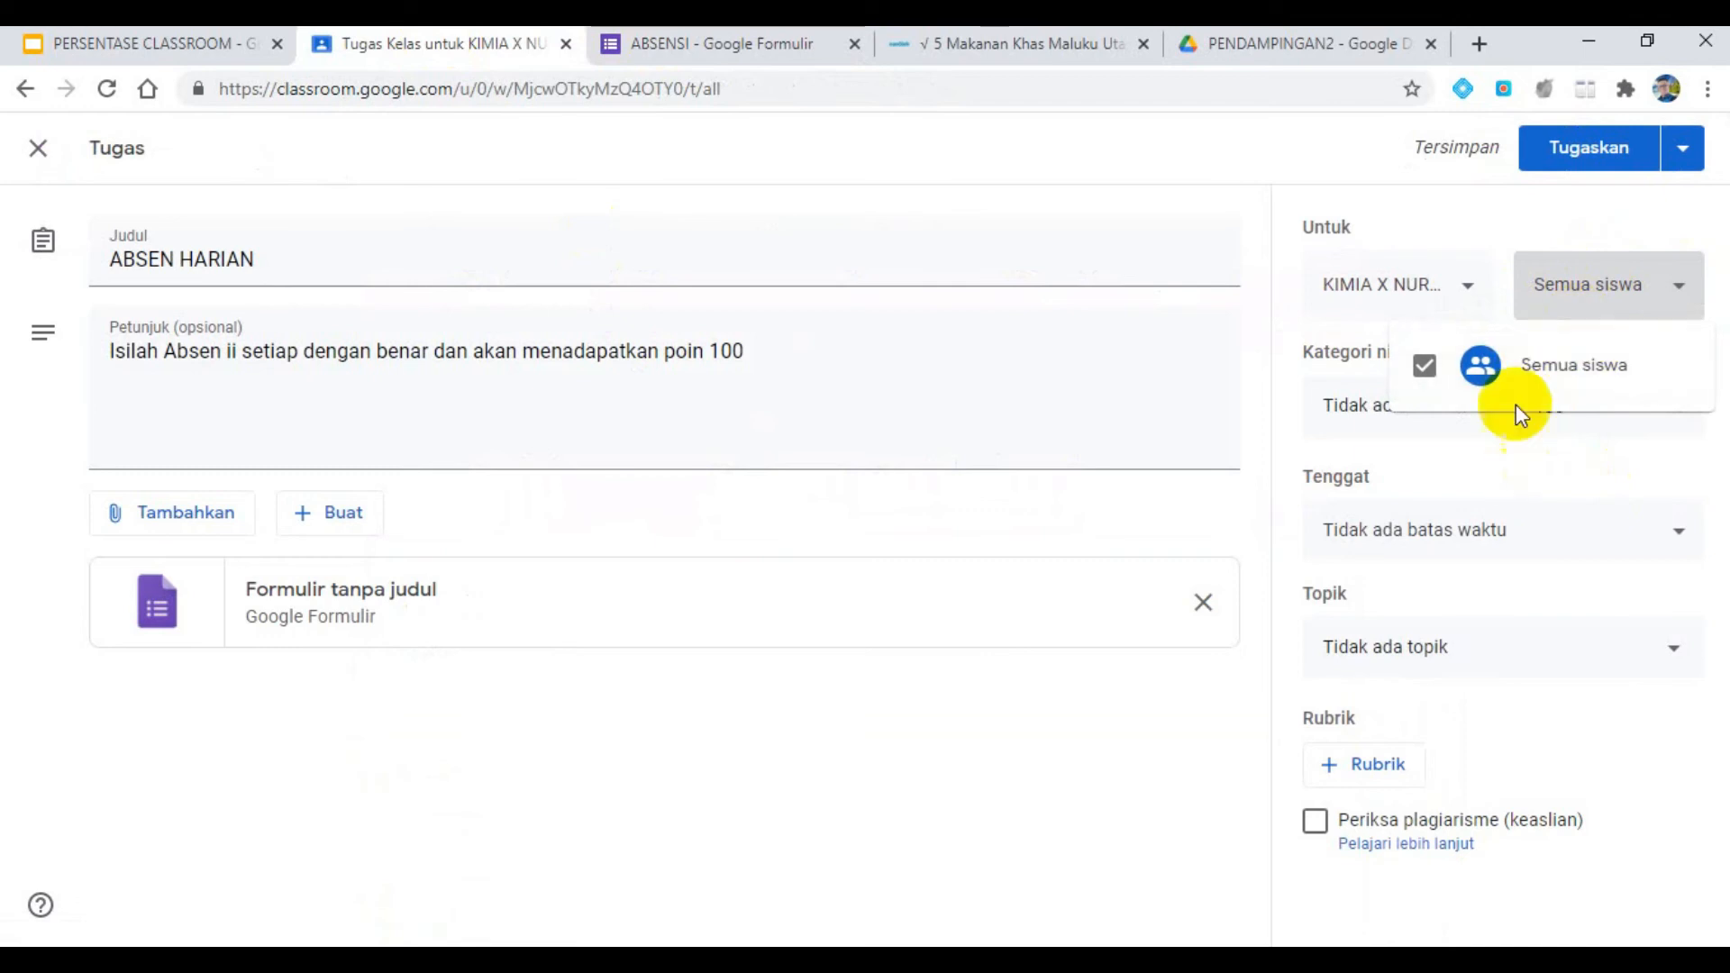
{"action": "left_click", "coordinate": [1656, 315]}
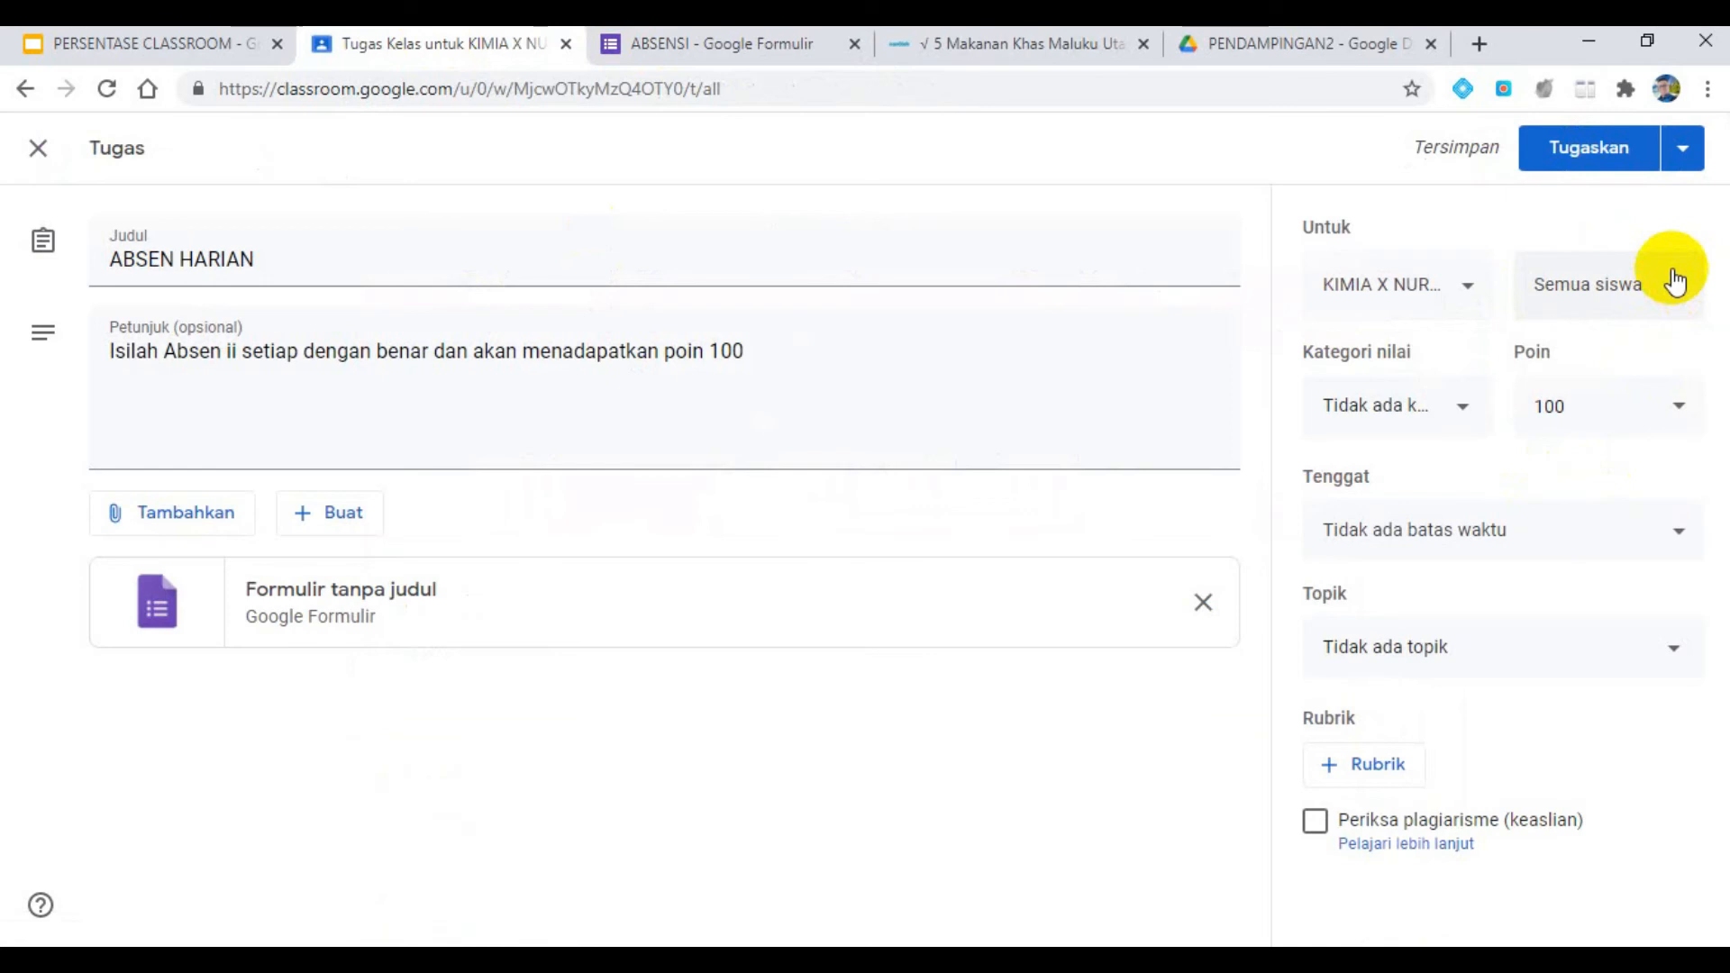
{"action": "left_click", "coordinate": [176, 56]}
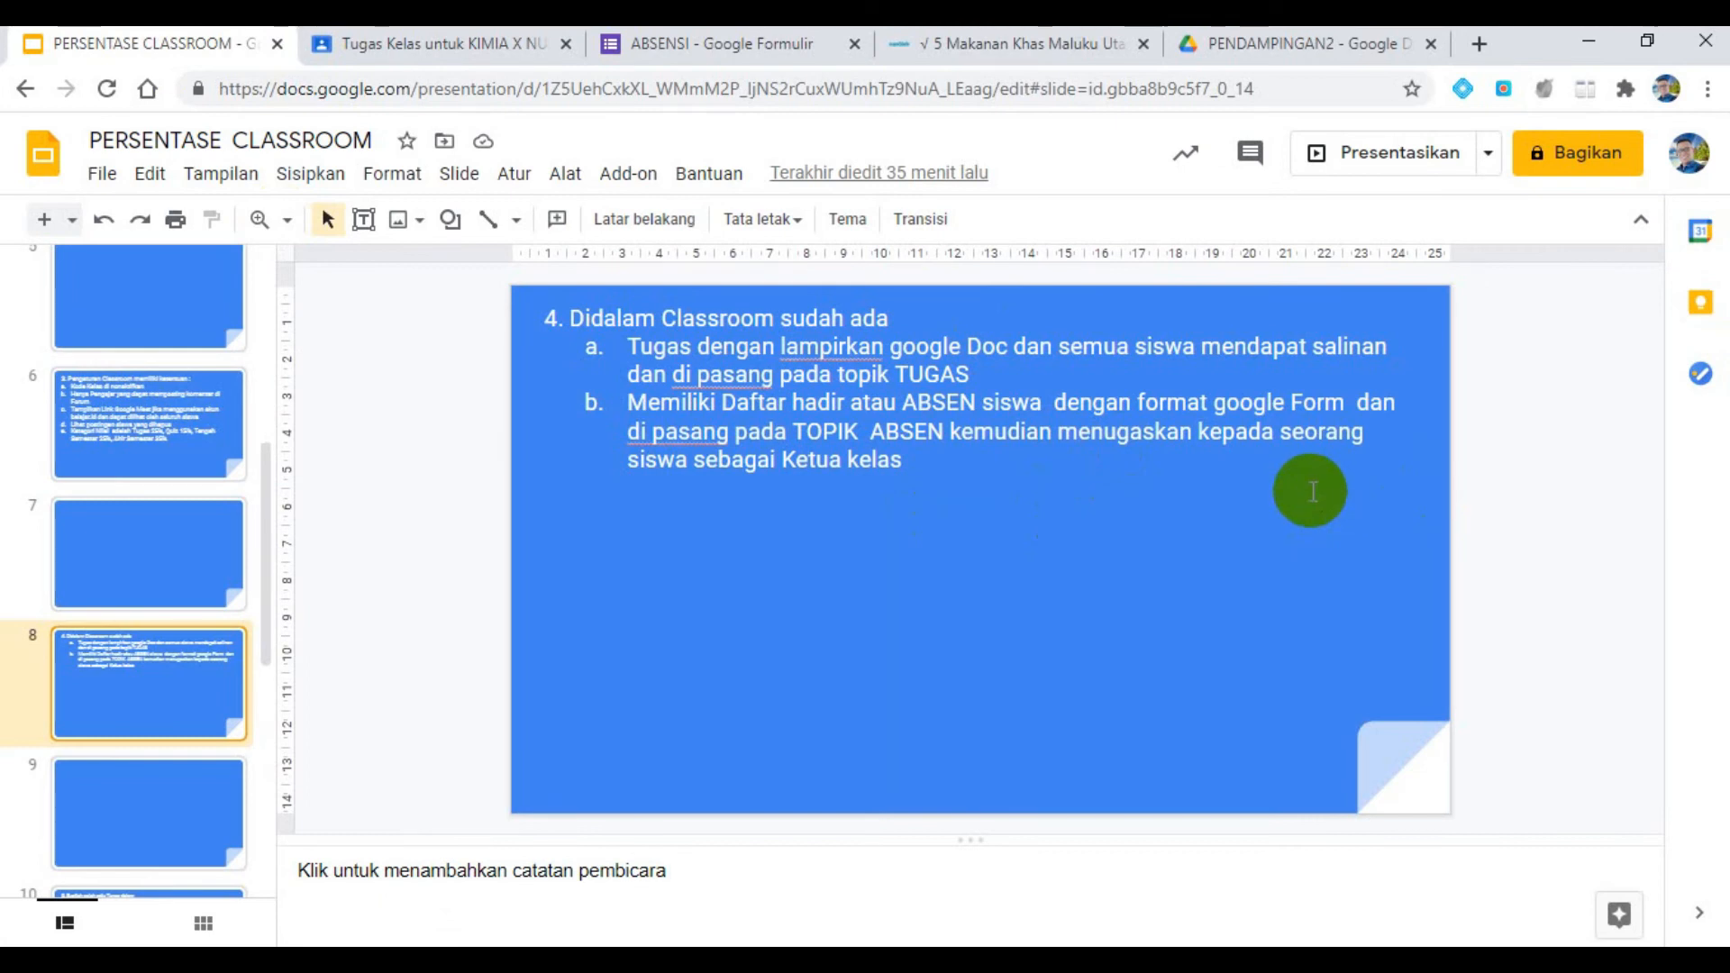
{"action": "left_click", "coordinate": [396, 43]}
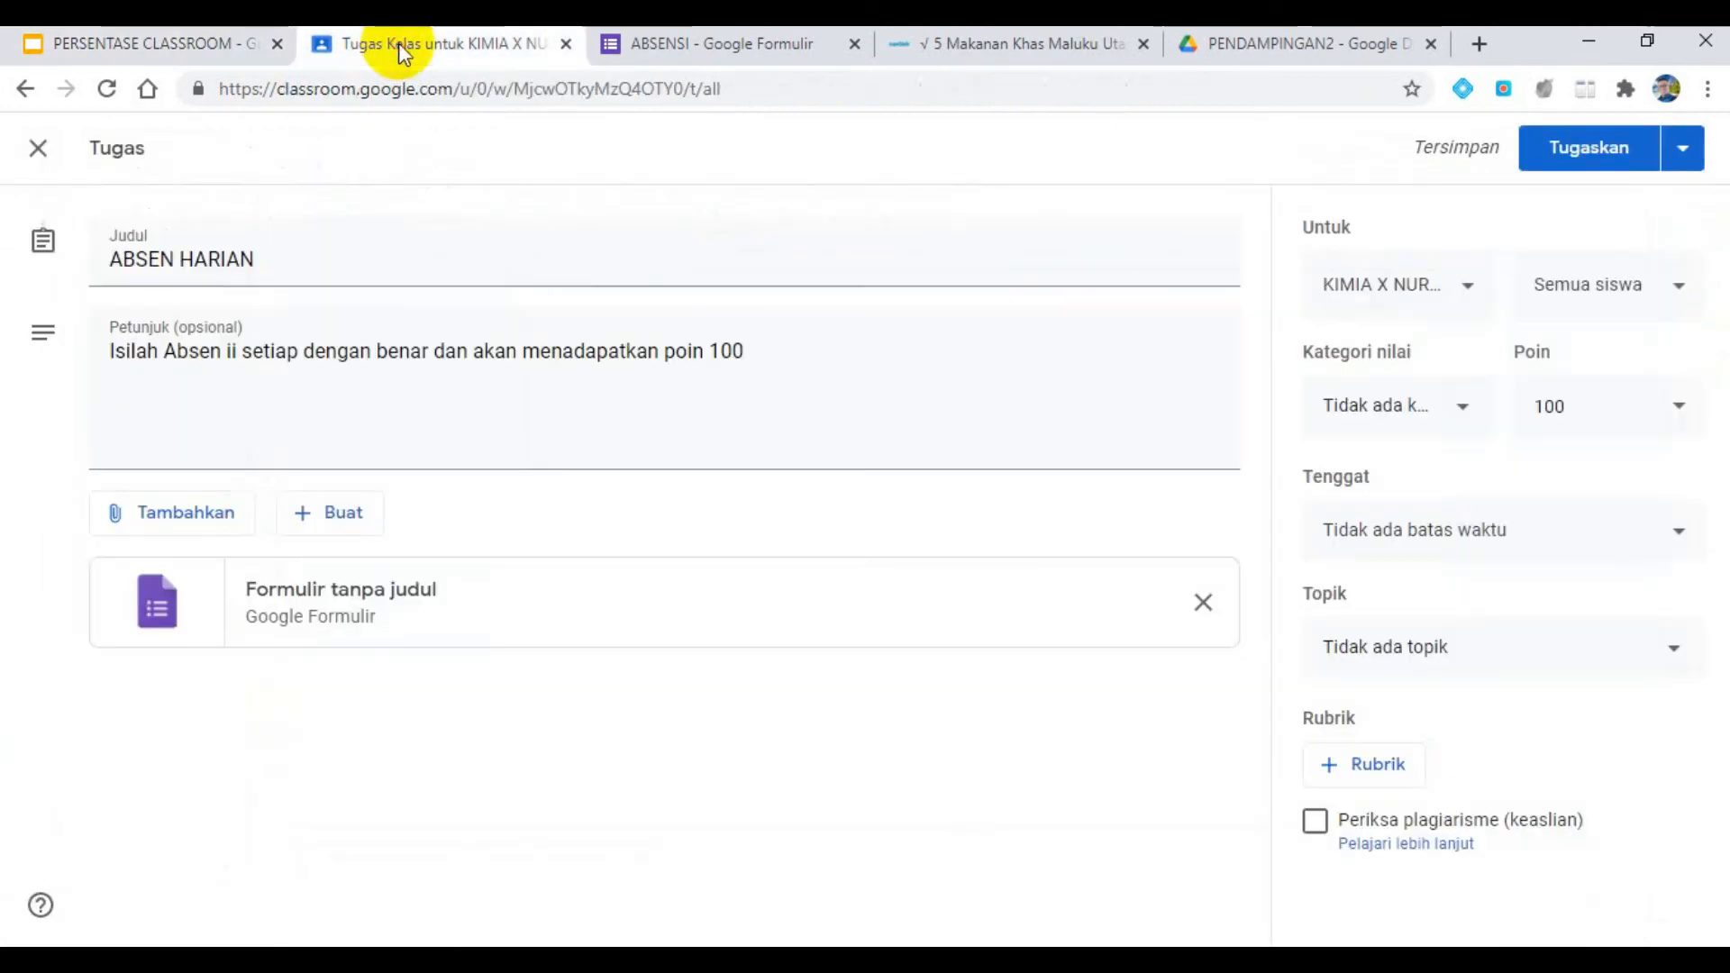
{"action": "left_click", "coordinate": [1653, 302]}
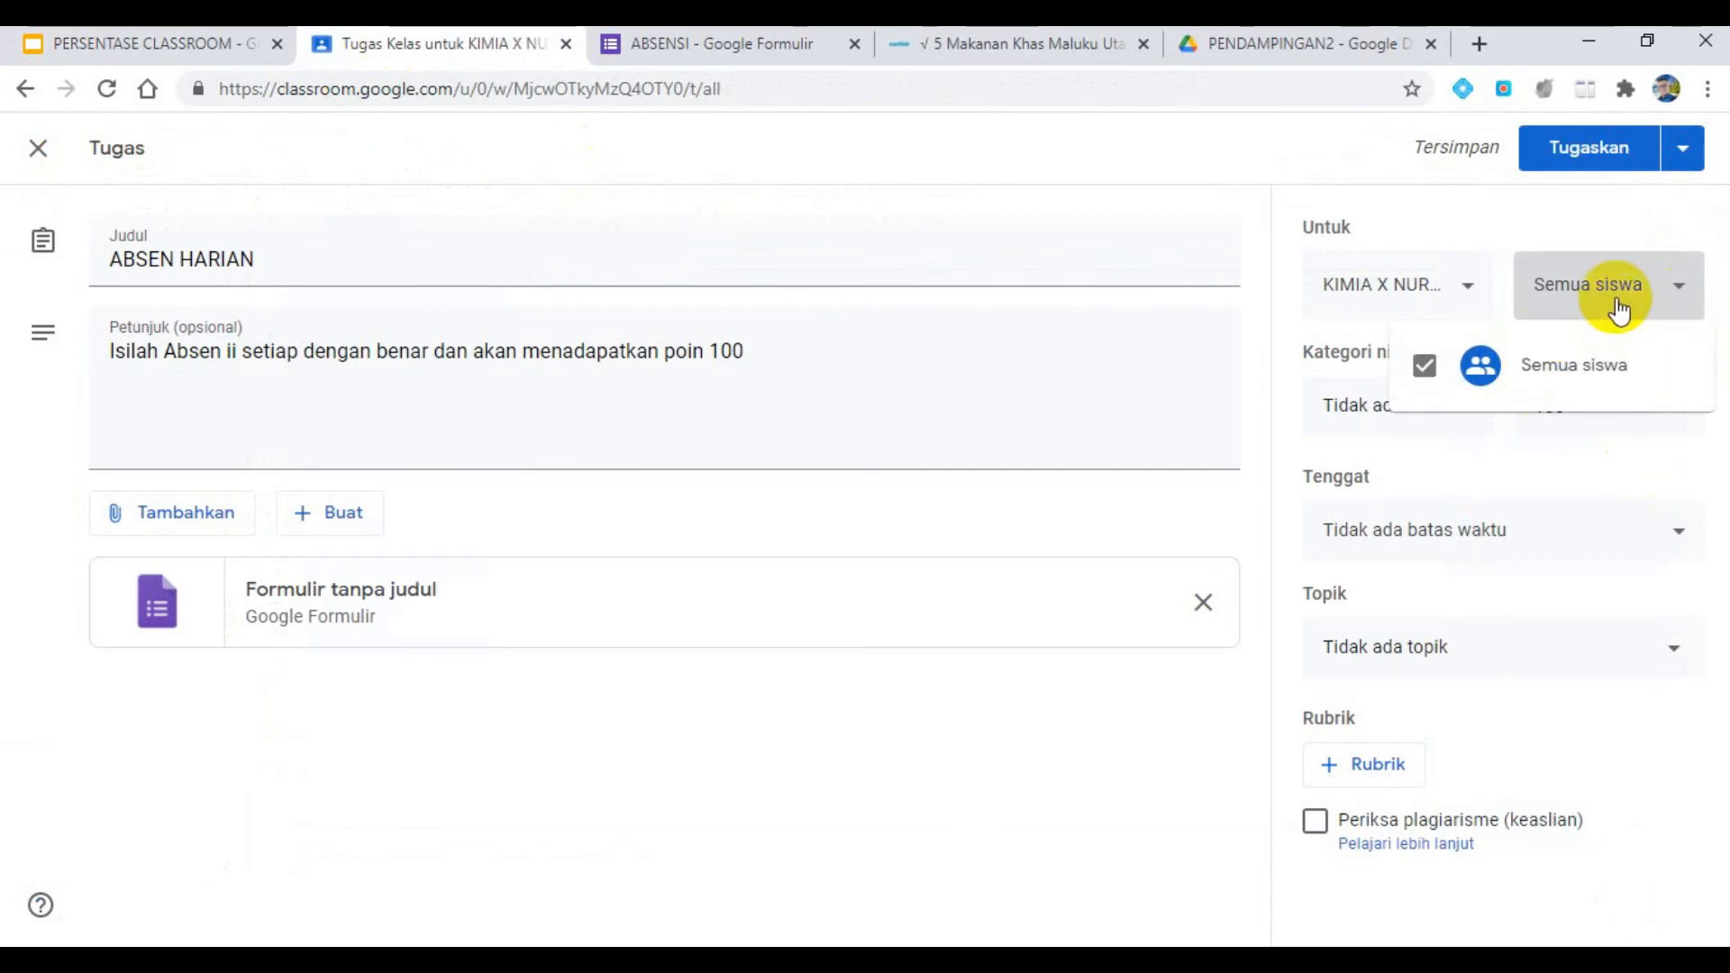
{"action": "left_click", "coordinate": [1617, 309]}
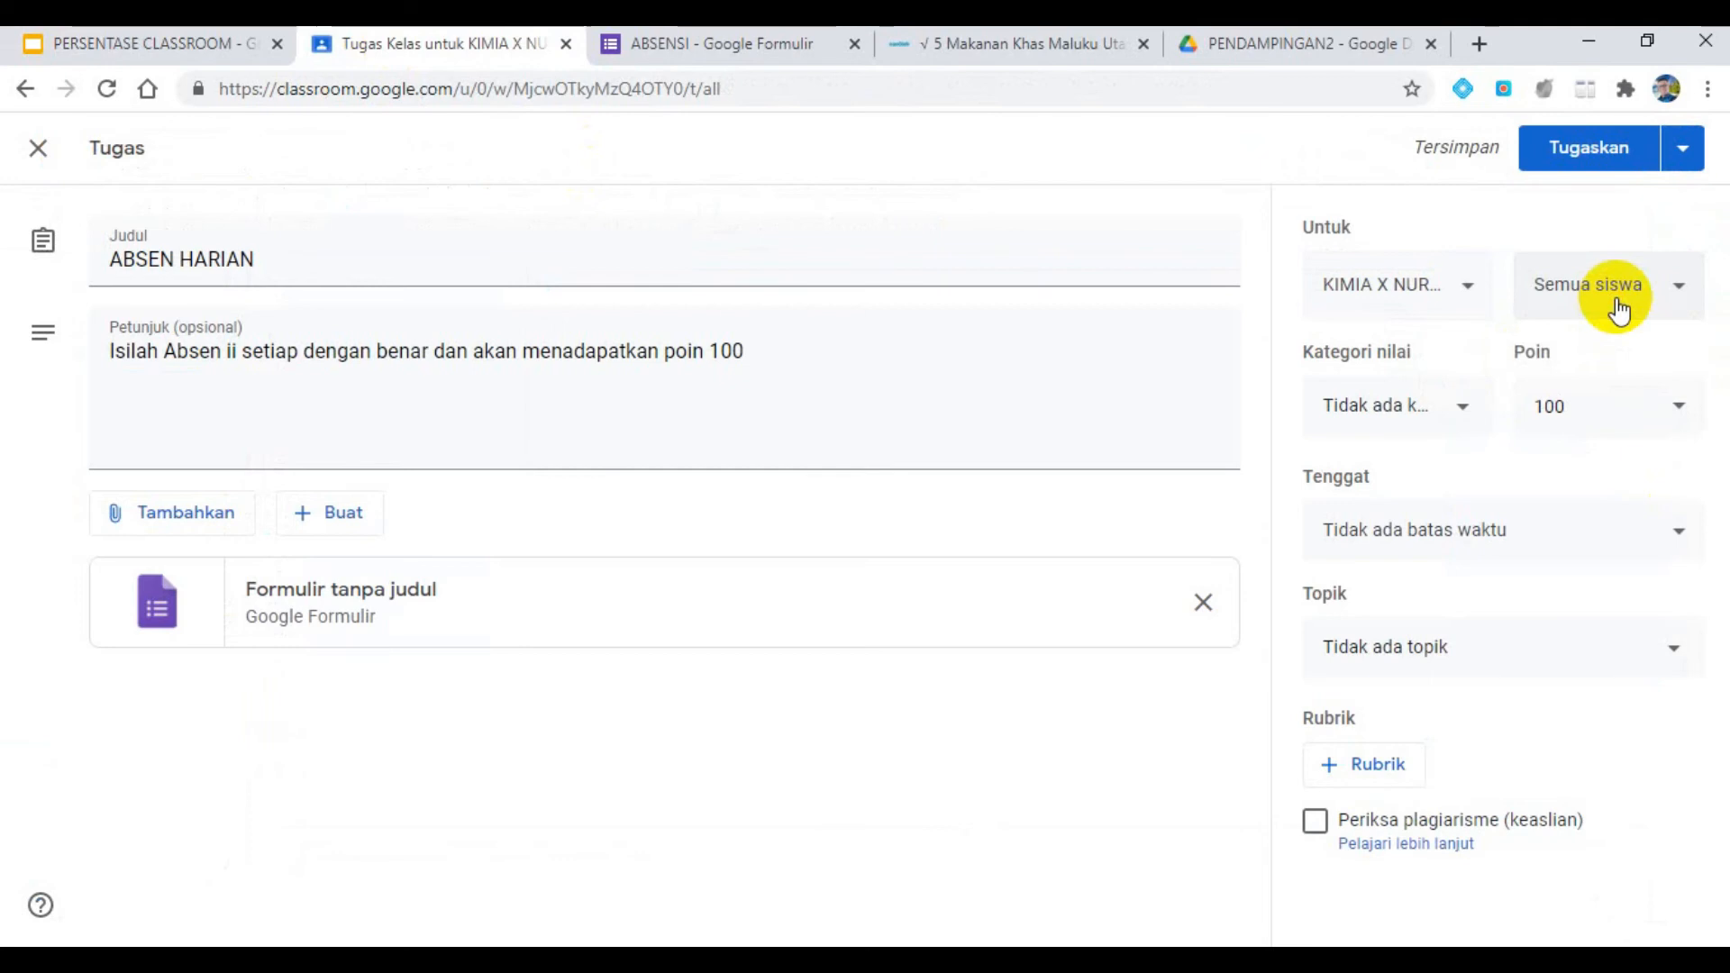
- Set the ABSEN HARIAN assignment's grade category to TUGAS and its topic to ABSEN, and assign it to the class
{"action": "left_click", "coordinate": [1463, 411]}
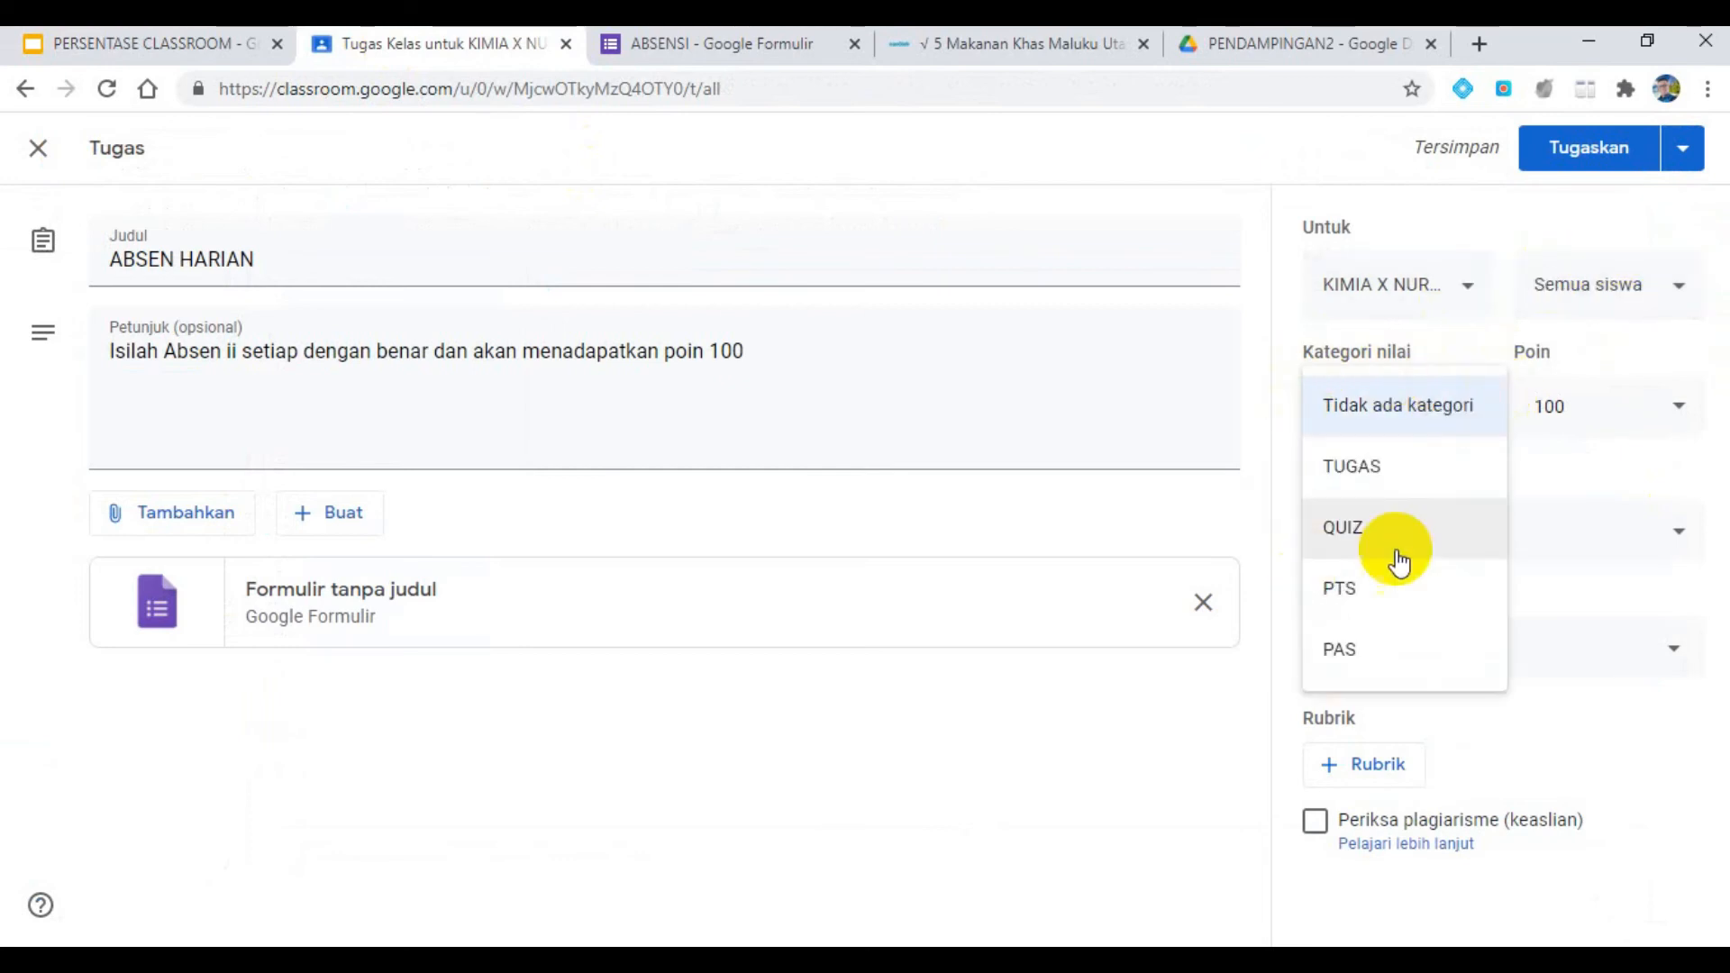
{"action": "left_click", "coordinate": [1349, 478]}
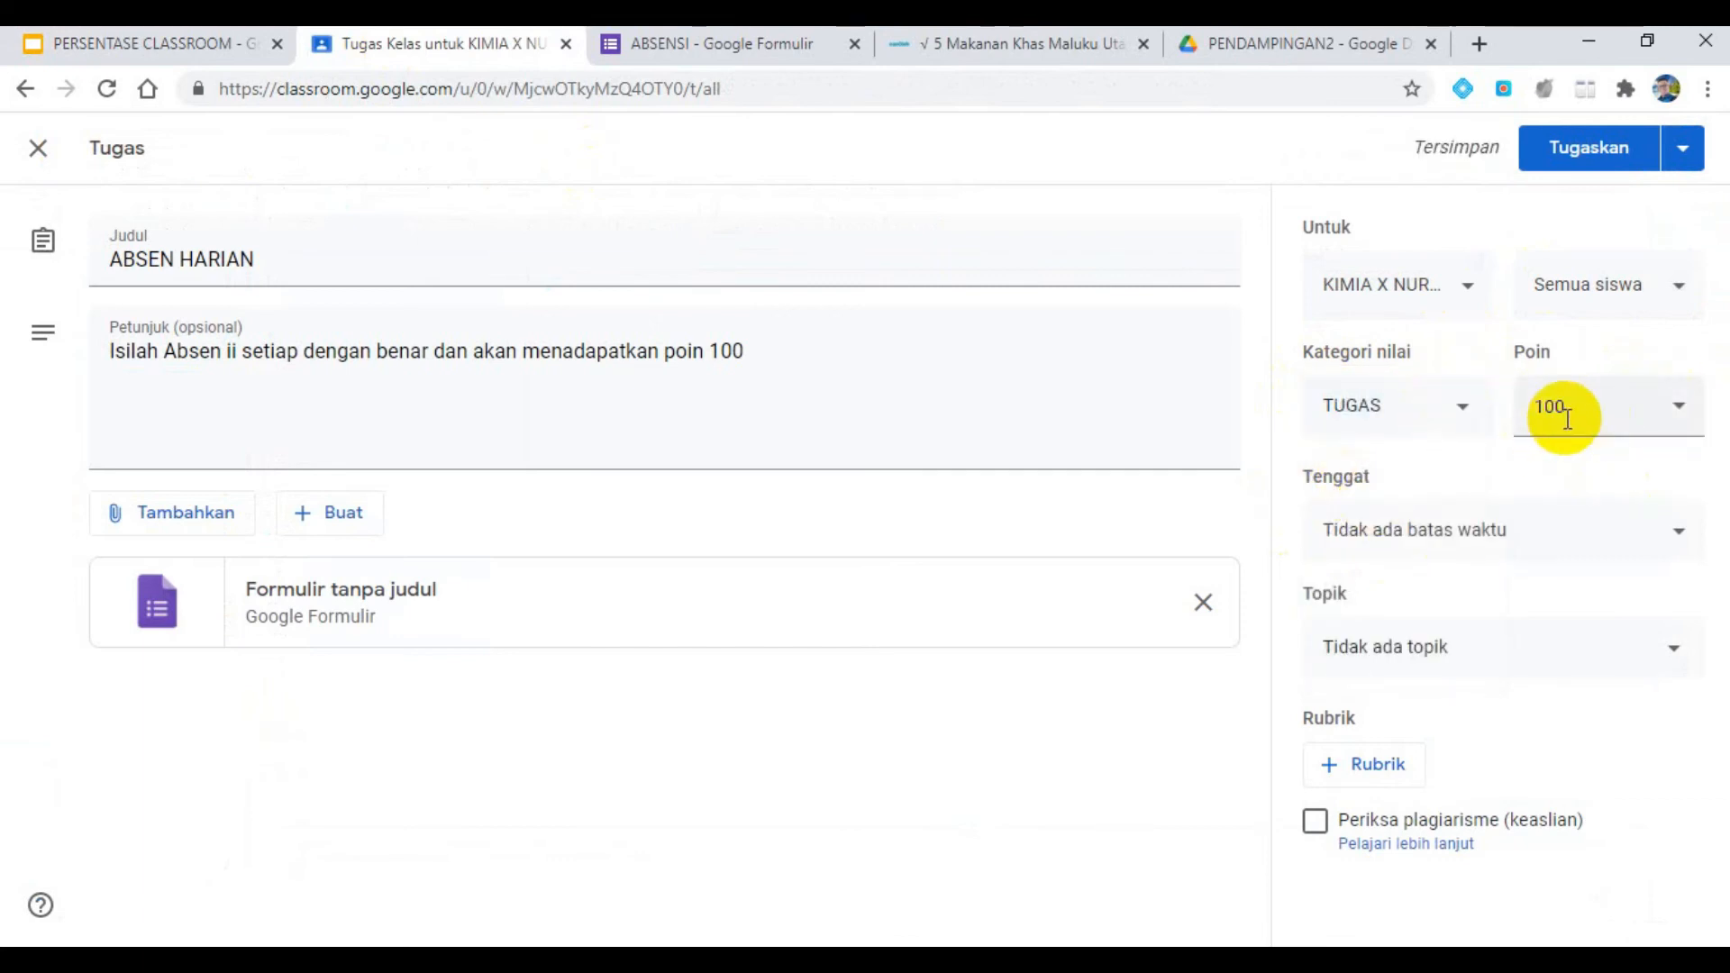
{"action": "left_click", "coordinate": [1531, 645]}
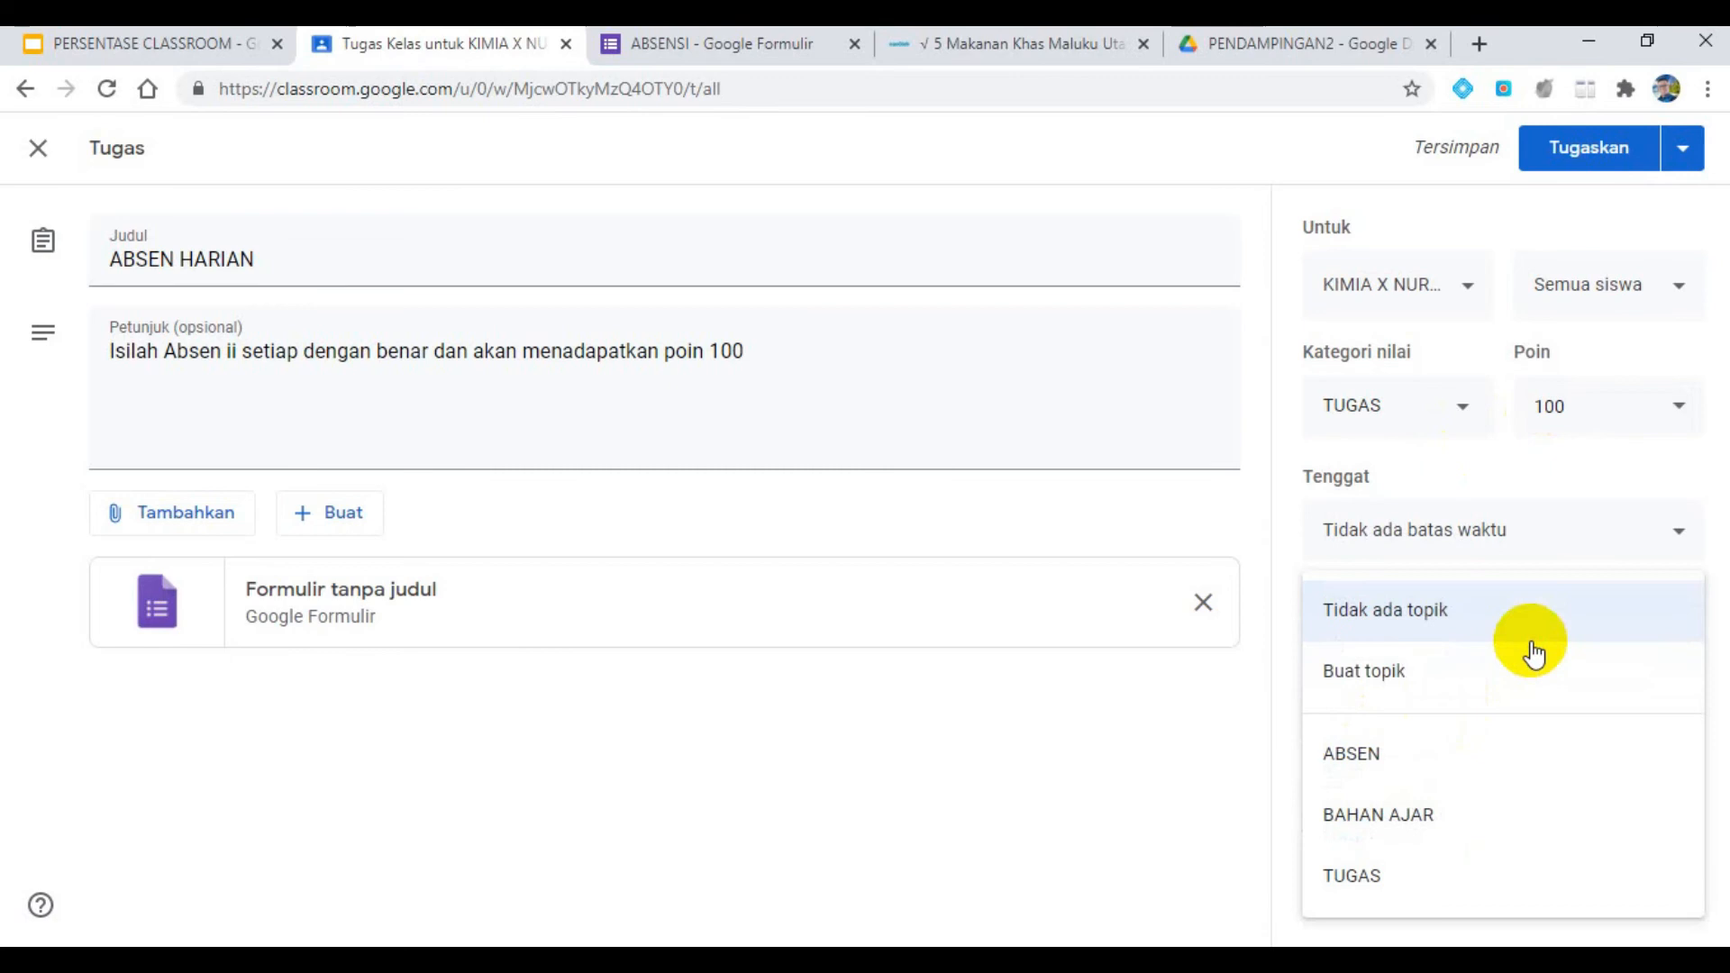
{"action": "left_click", "coordinate": [1412, 753]}
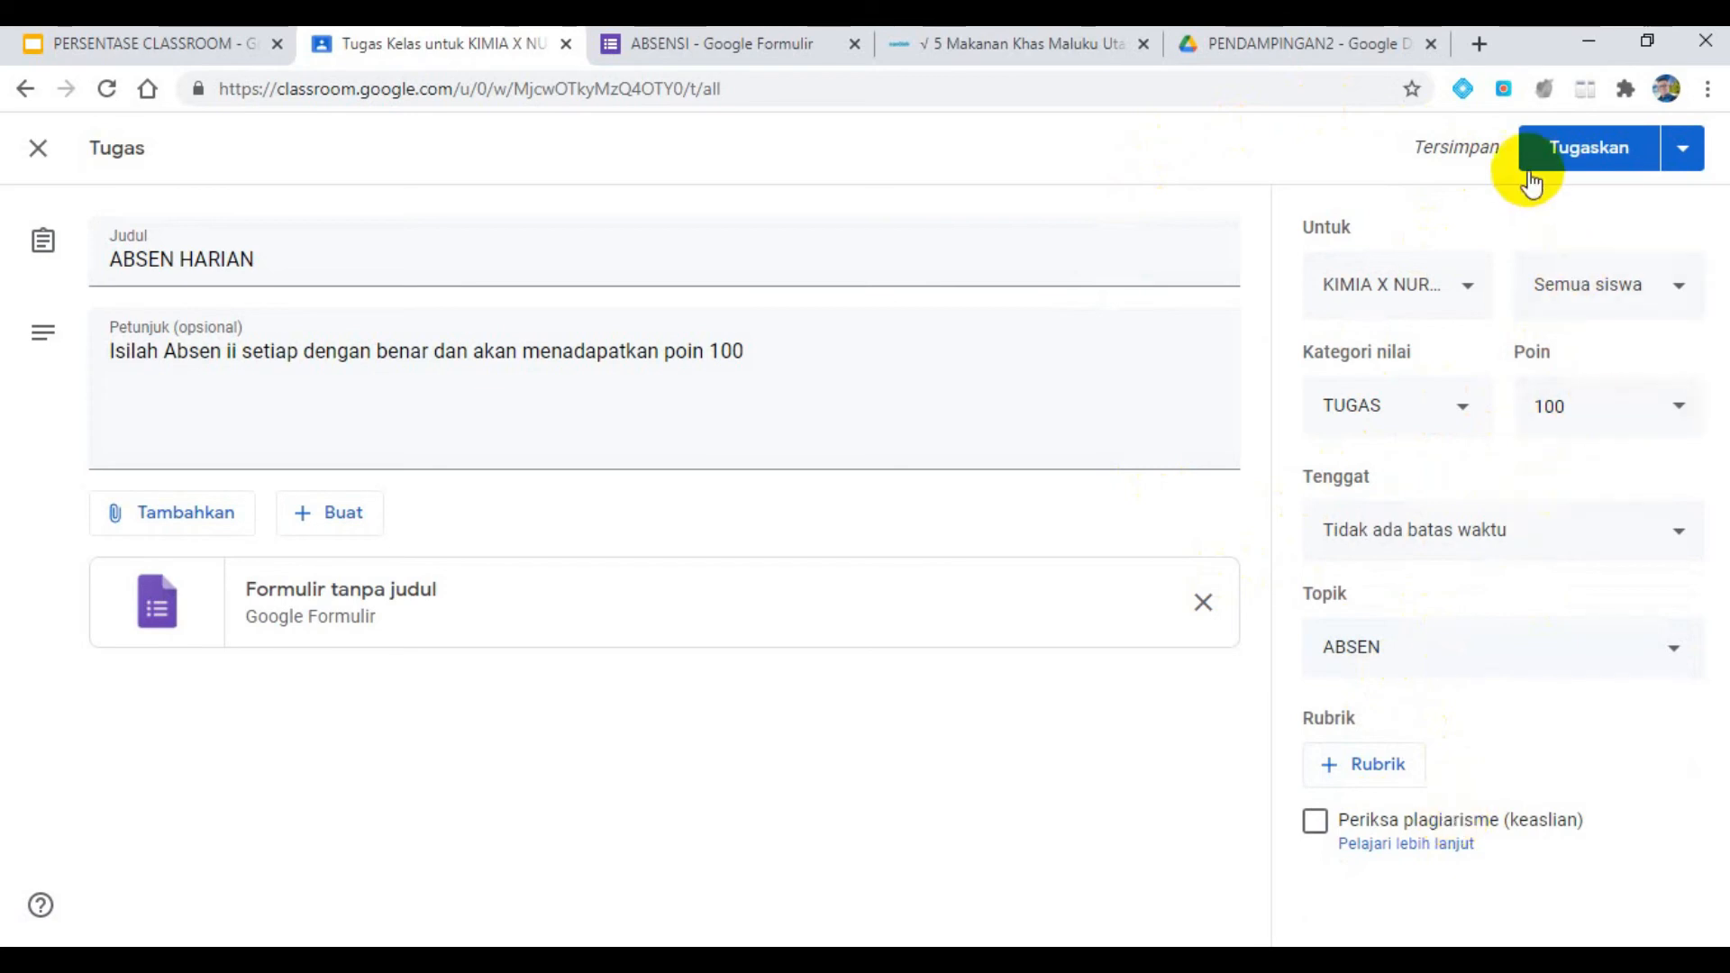
{"action": "left_click", "coordinate": [1562, 142]}
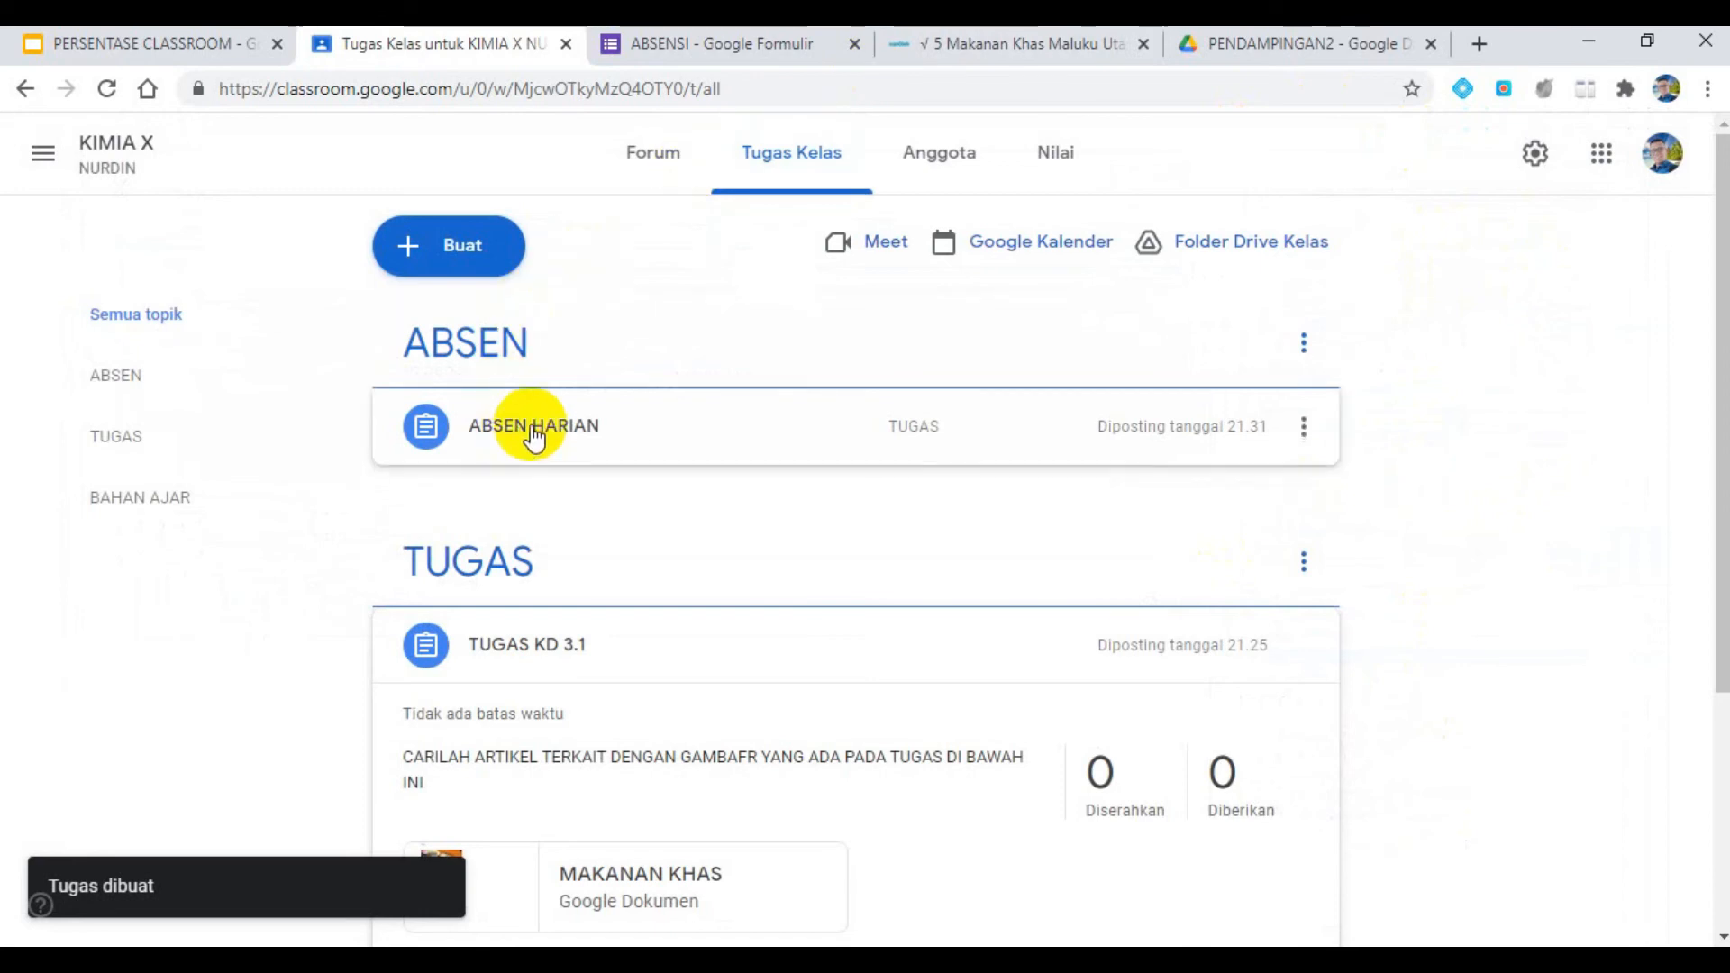
- Look over the posted ABSEN HARIAN assignment, switch to the presentation and widen slide 10's text box to about 21 cm
{"action": "left_click", "coordinate": [590, 422]}
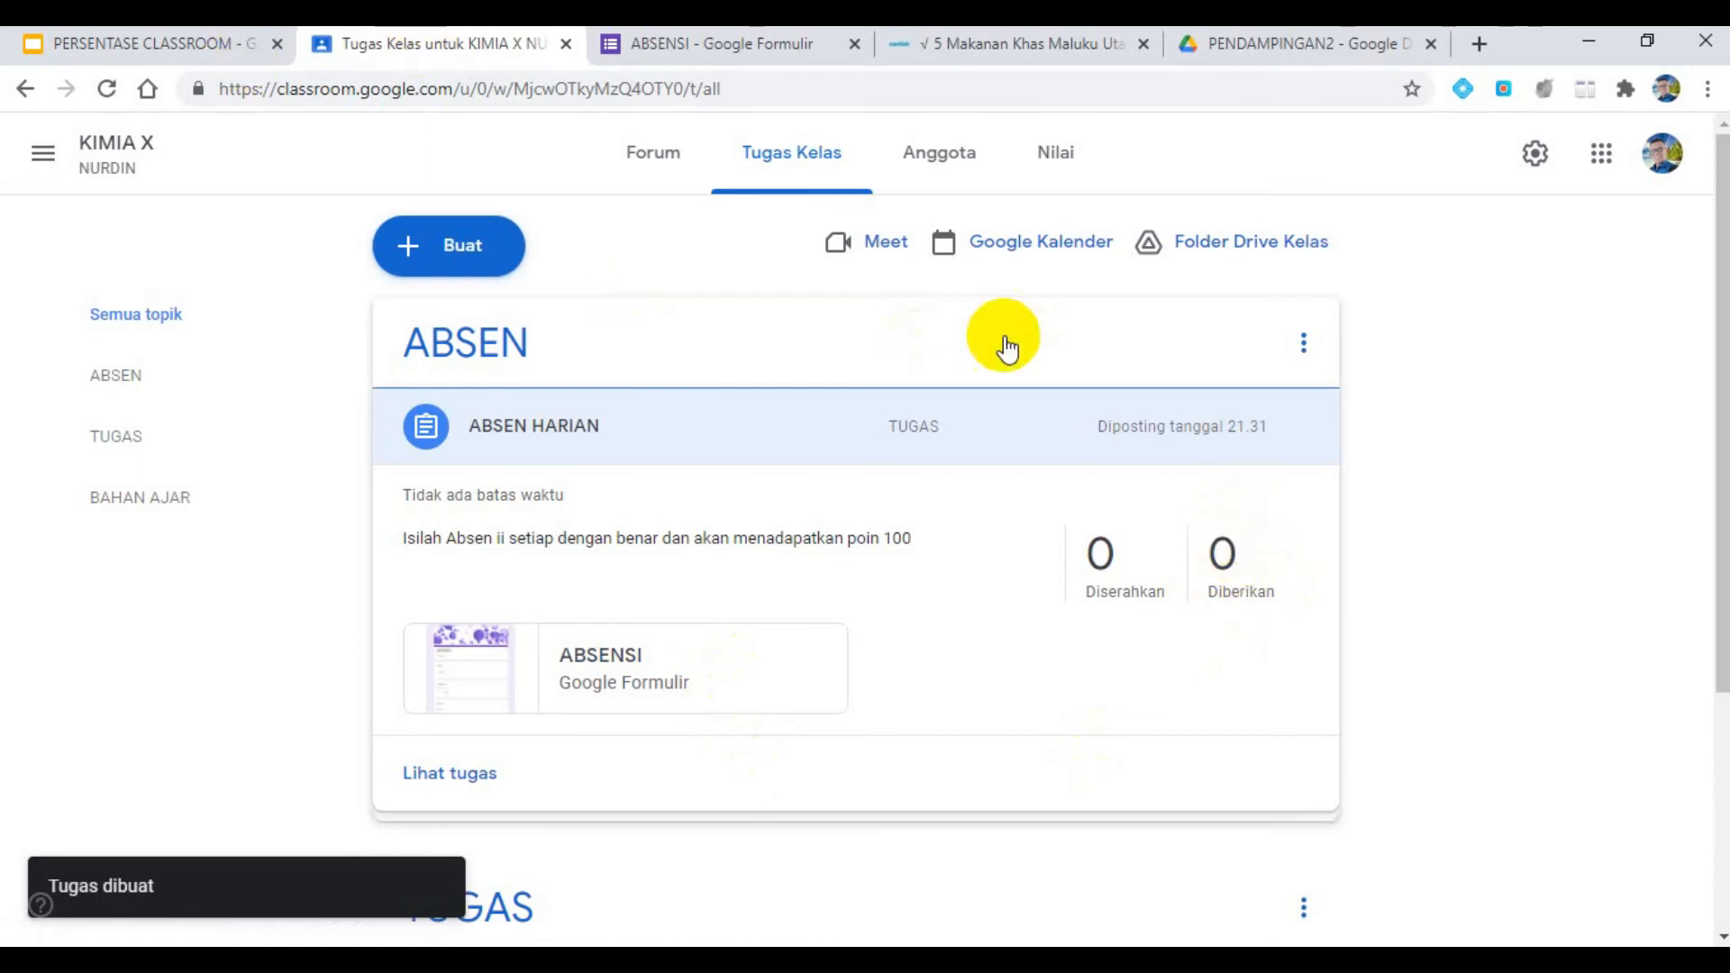
{"action": "left_click", "coordinate": [166, 42]}
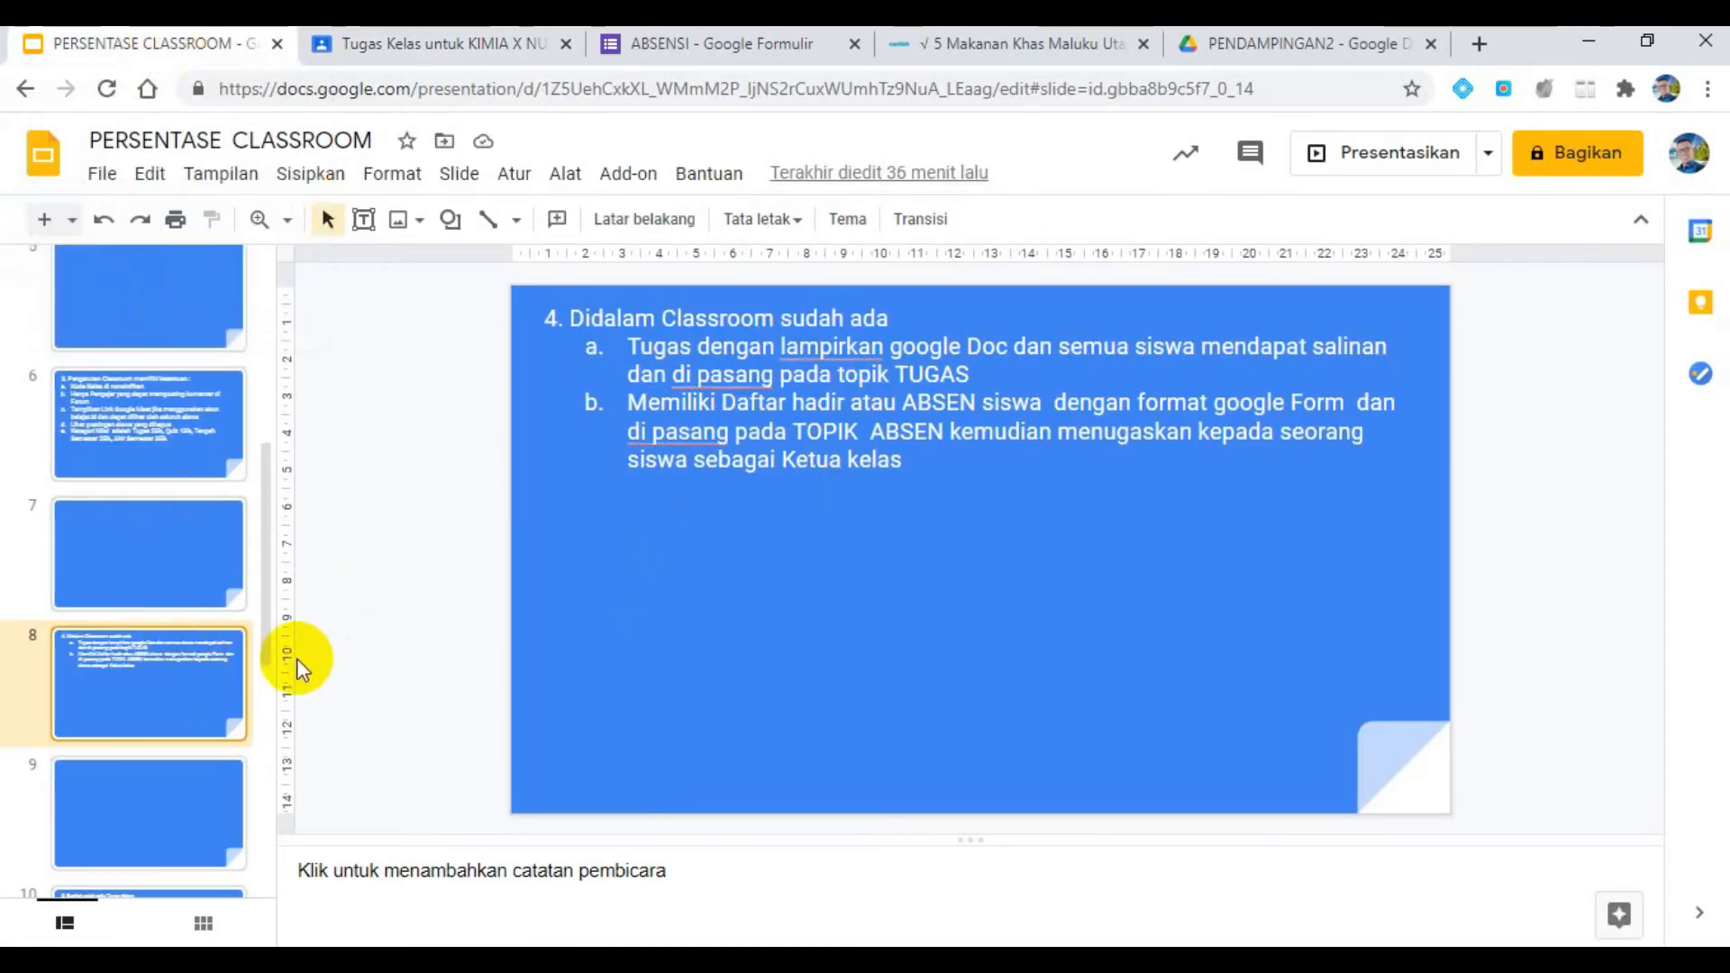
{"action": "scroll", "coordinate": [219, 716], "scroll_direction": "down", "scroll_amount": 3}
{"action": "left_click", "coordinate": [165, 677]}
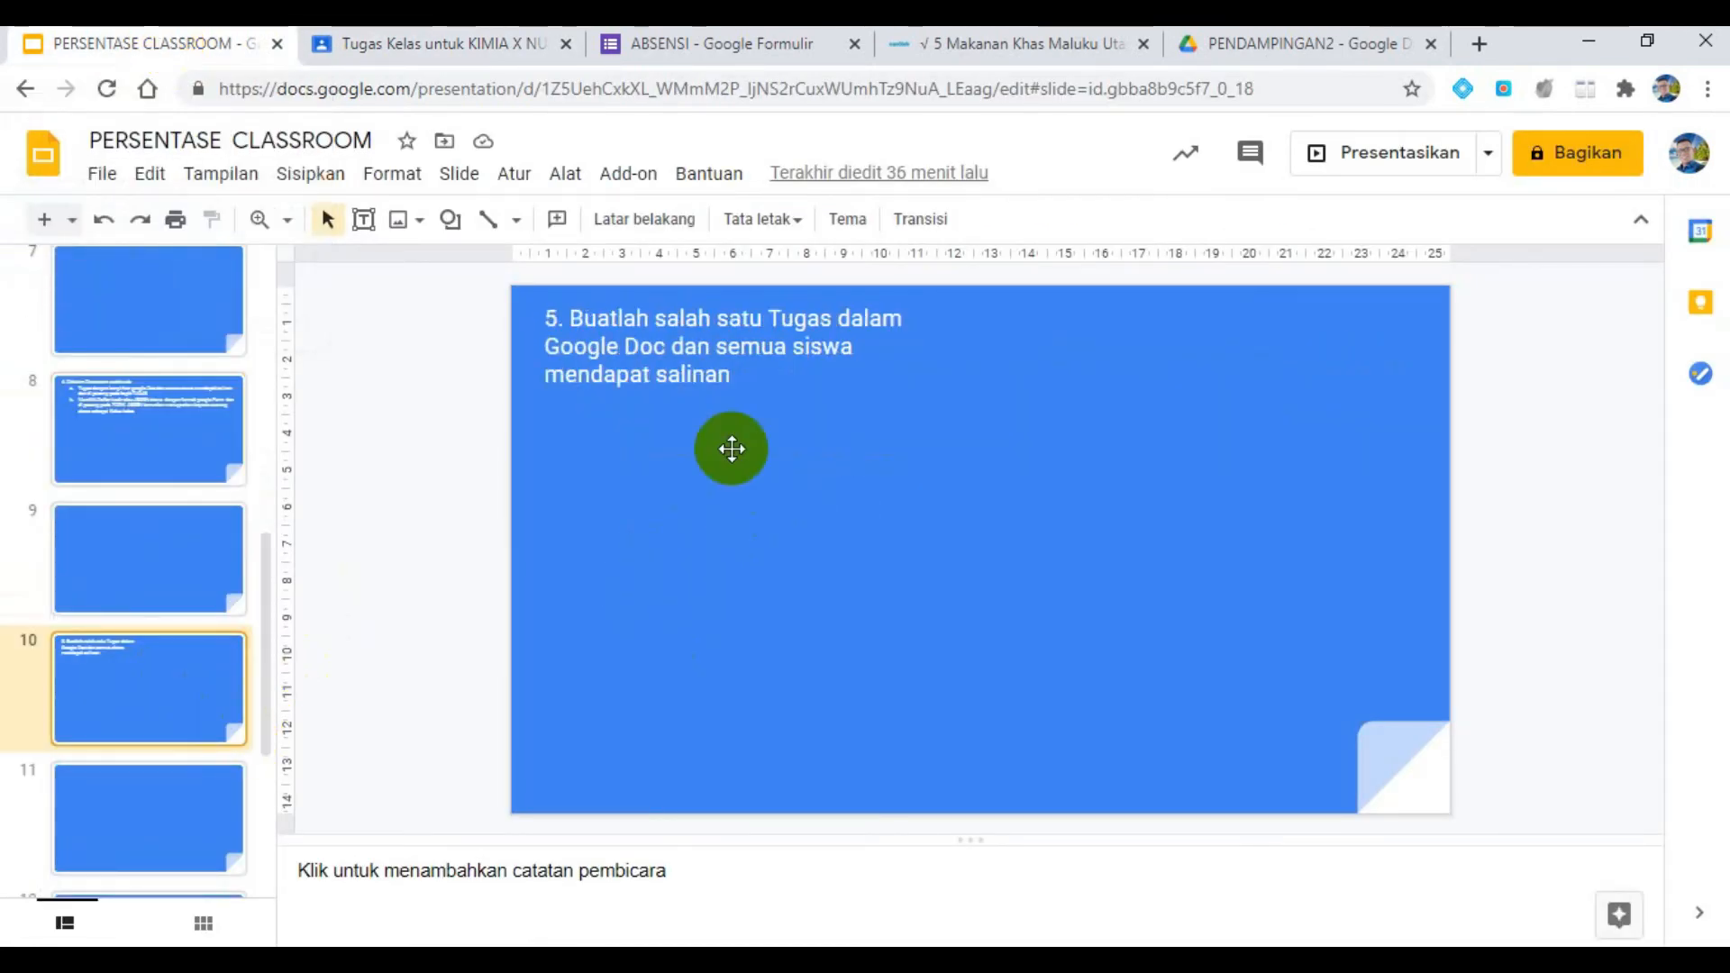
{"action": "left_click", "coordinate": [688, 377]}
{"action": "left_click_drag", "start_coordinate": [939, 523], "coordinate": [961, 528]}
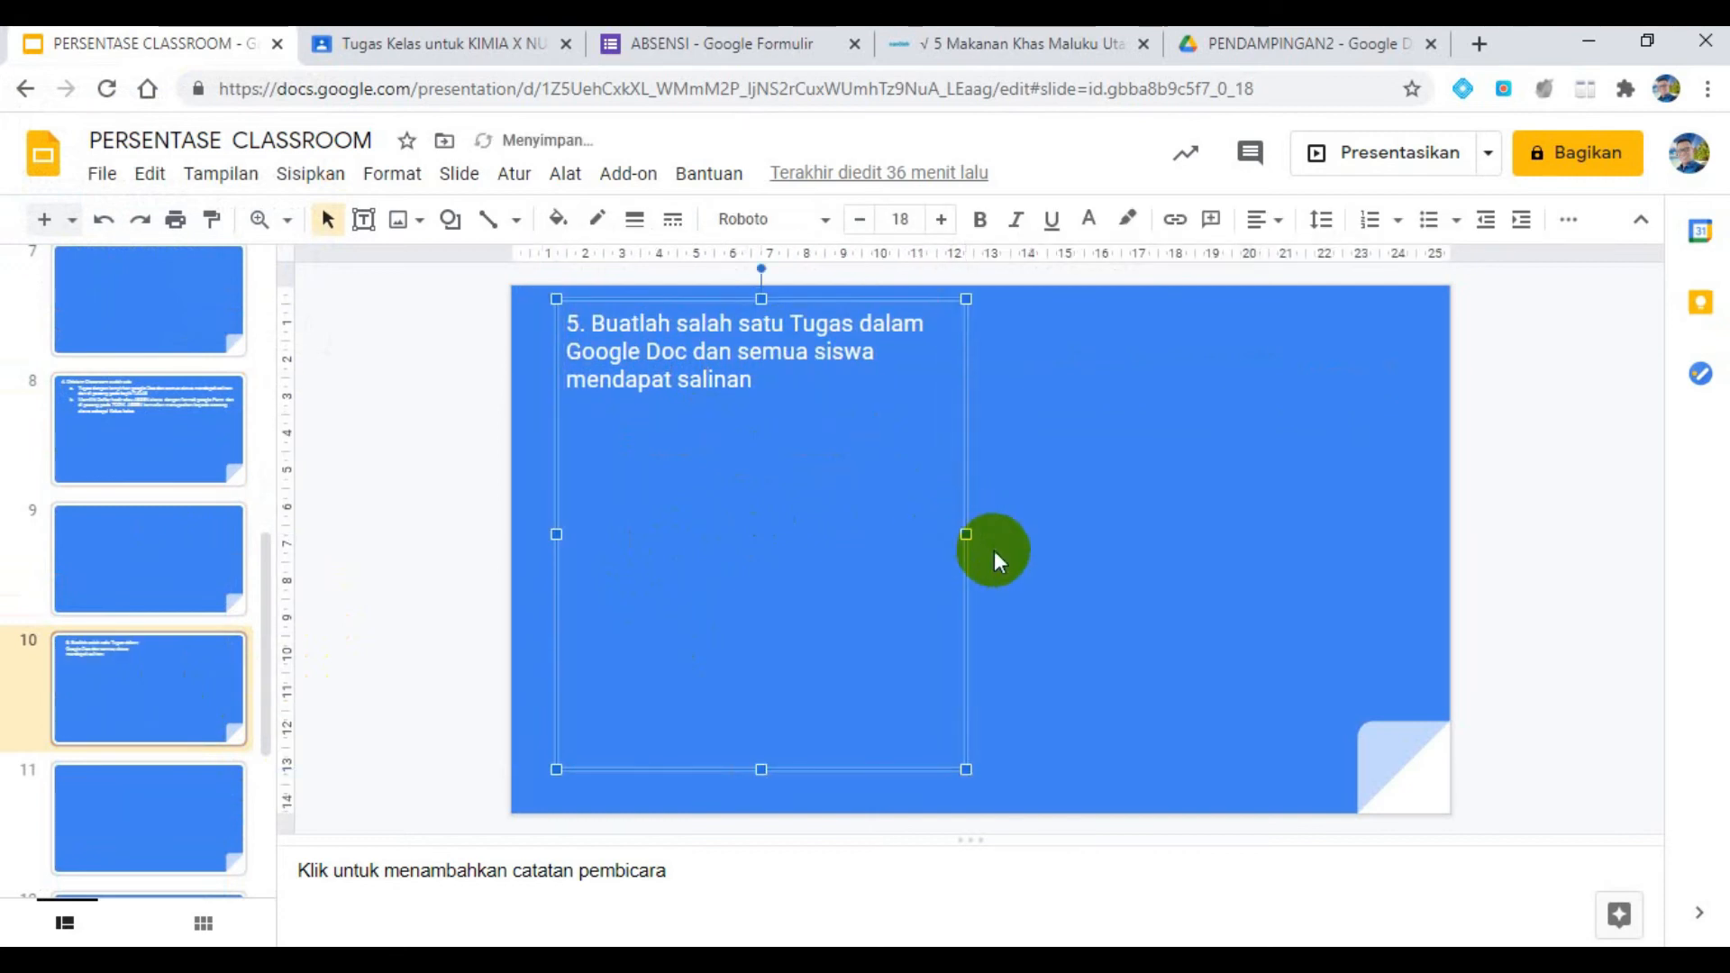
{"action": "left_click_drag", "start_coordinate": [962, 529], "coordinate": [1340, 533]}
{"action": "left_click", "coordinate": [711, 350]}
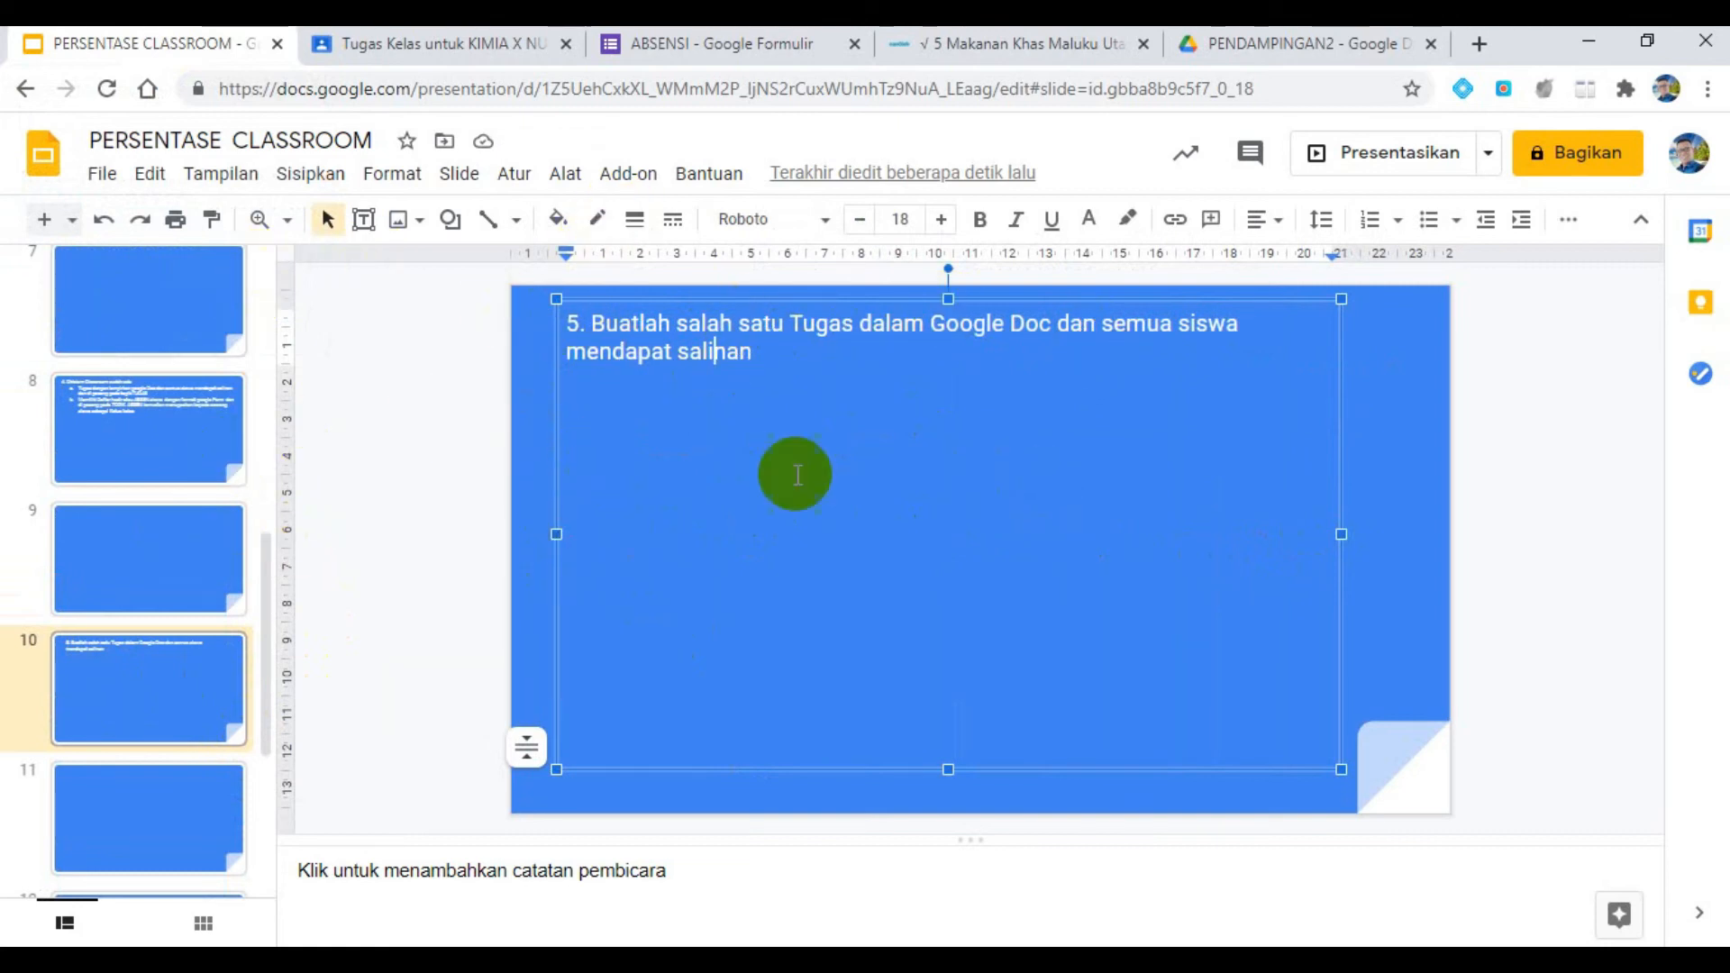
- Widen the text box of requirement 6 on slide 12 to about 19 cm so its text fits on one line
{"action": "scroll", "coordinate": [179, 509], "scroll_direction": "down", "scroll_amount": 3}
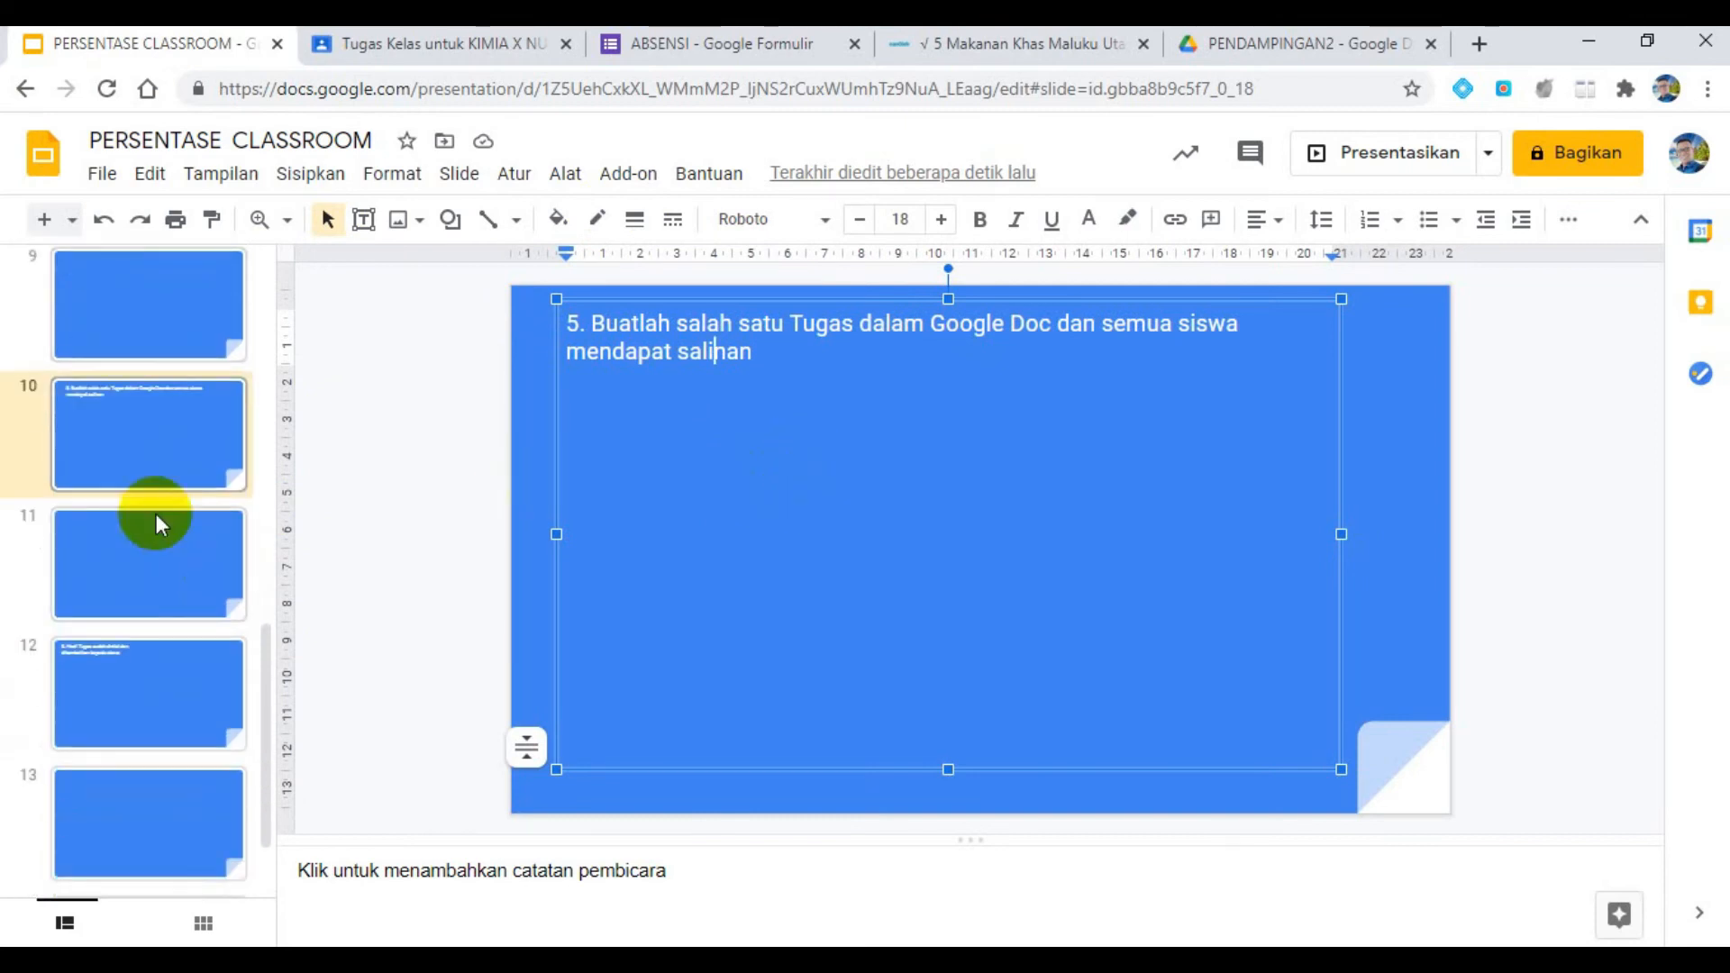
{"action": "left_click", "coordinate": [133, 663]}
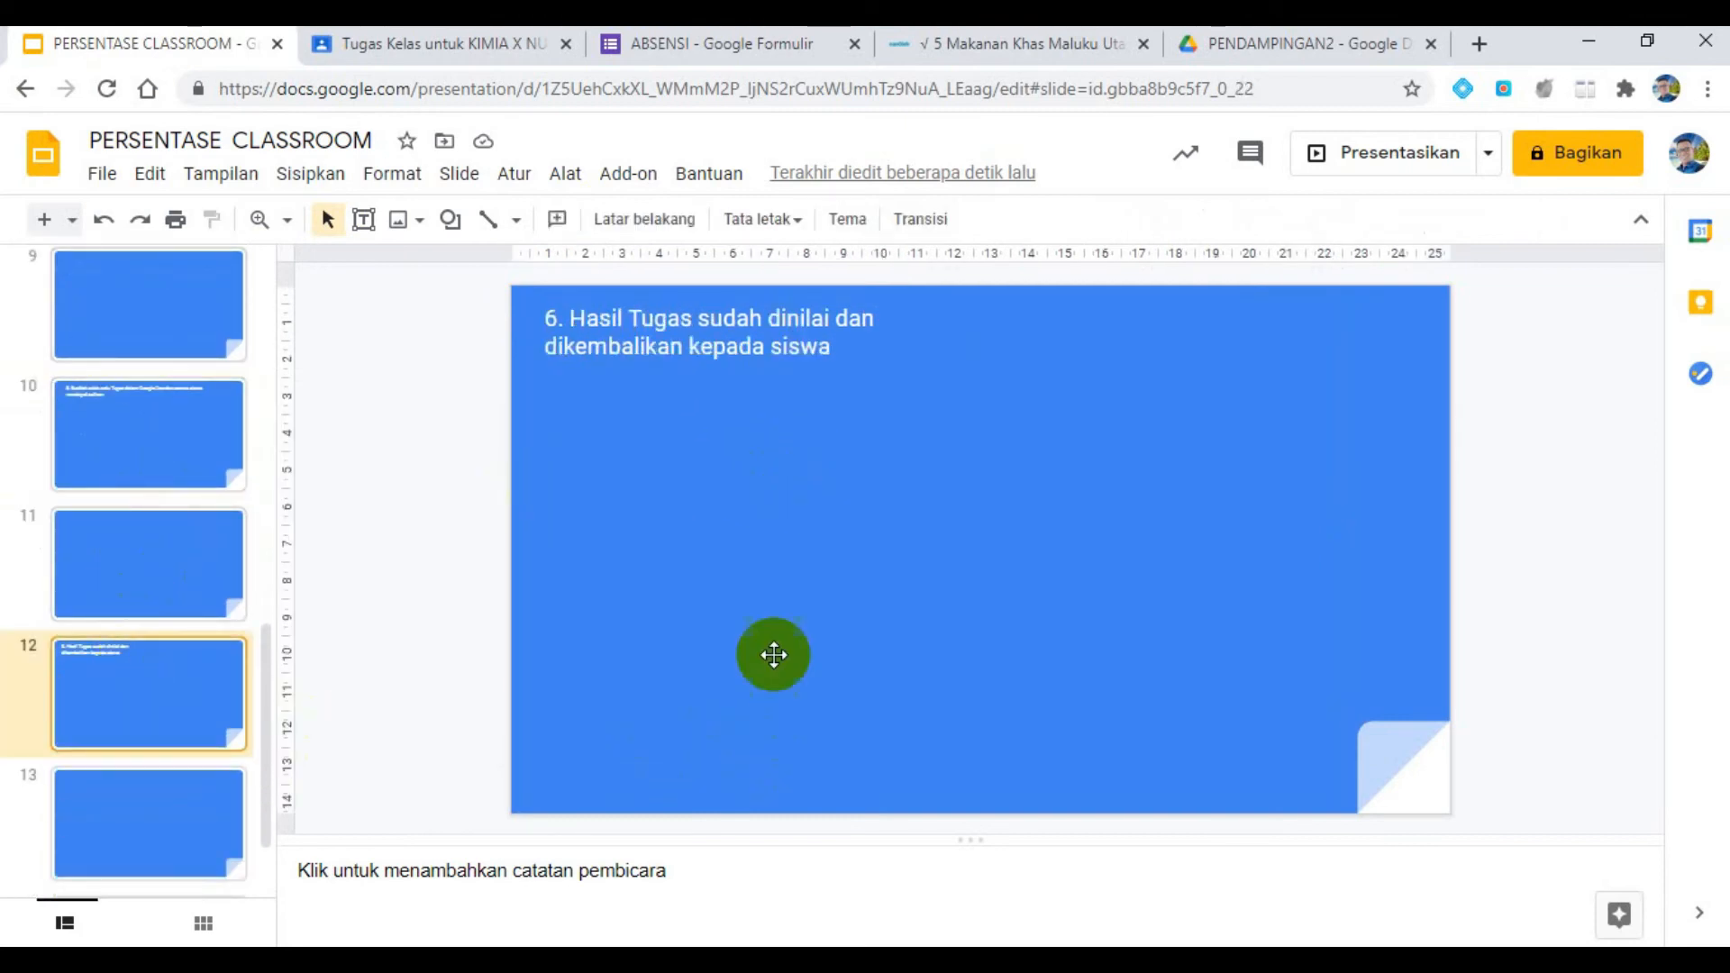
{"action": "left_click", "coordinate": [712, 345]}
{"action": "left_click_drag", "start_coordinate": [953, 524], "coordinate": [1250, 524]}
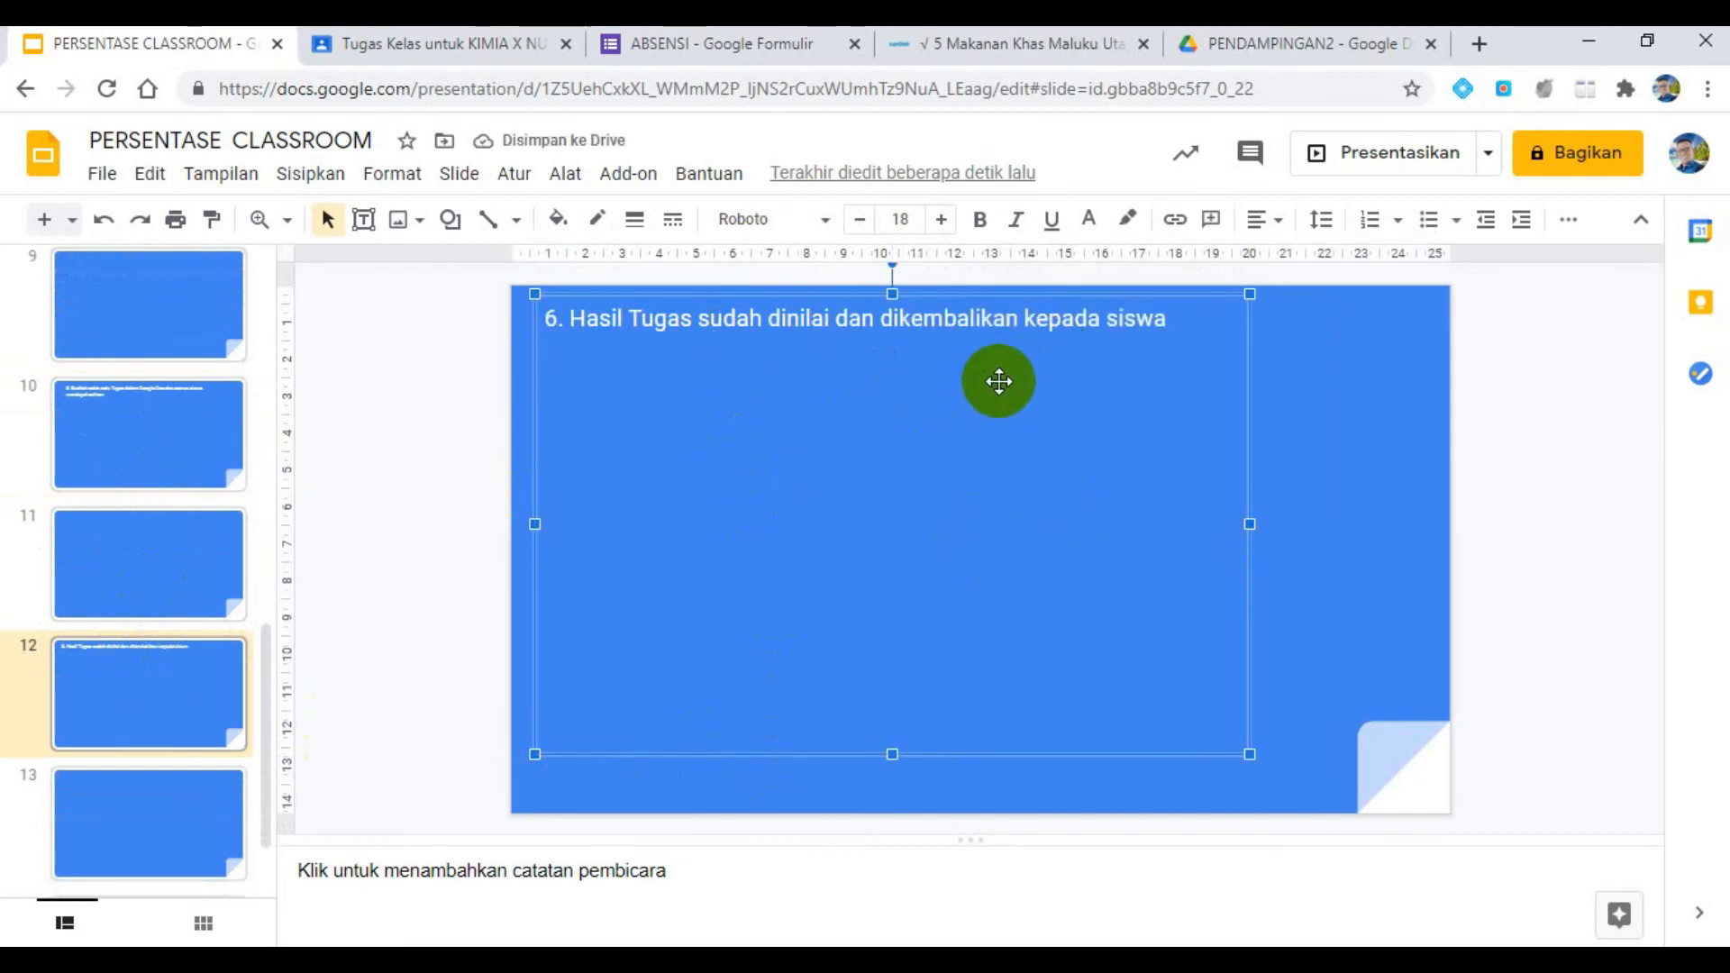
- Switch to the KIMIA X class and invite the teacher's second Gmail account as a student
{"action": "left_click", "coordinate": [478, 45]}
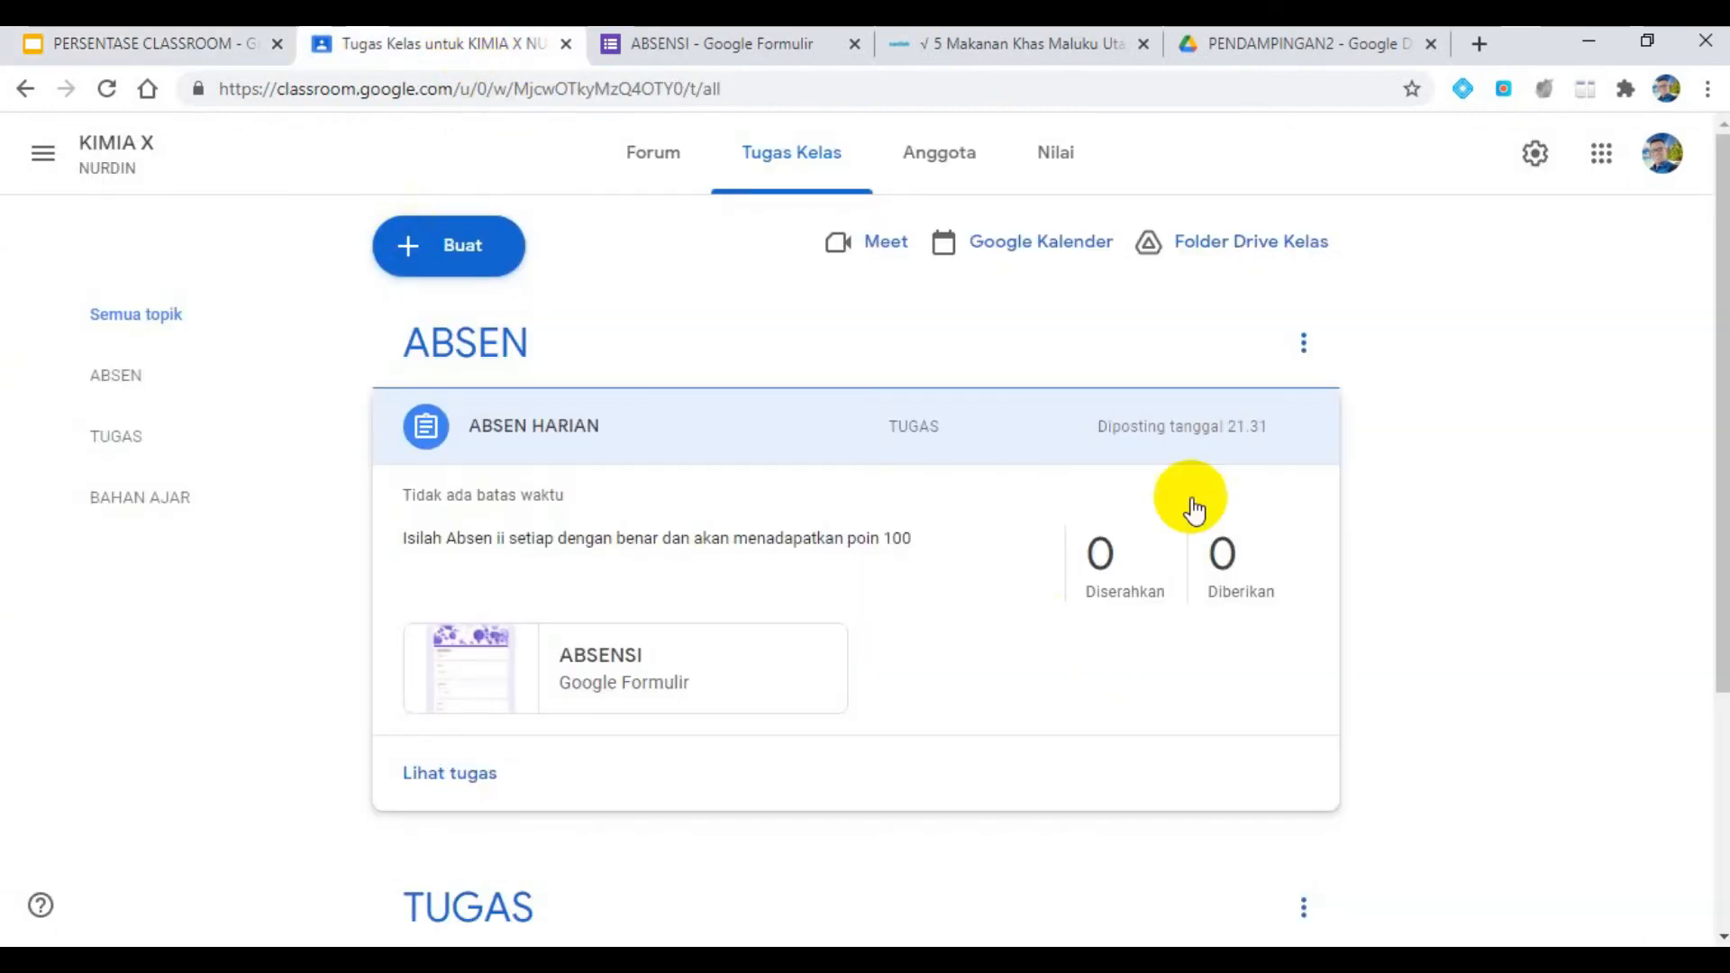
{"action": "scroll", "coordinate": [899, 544], "scroll_direction": "down", "scroll_amount": 3}
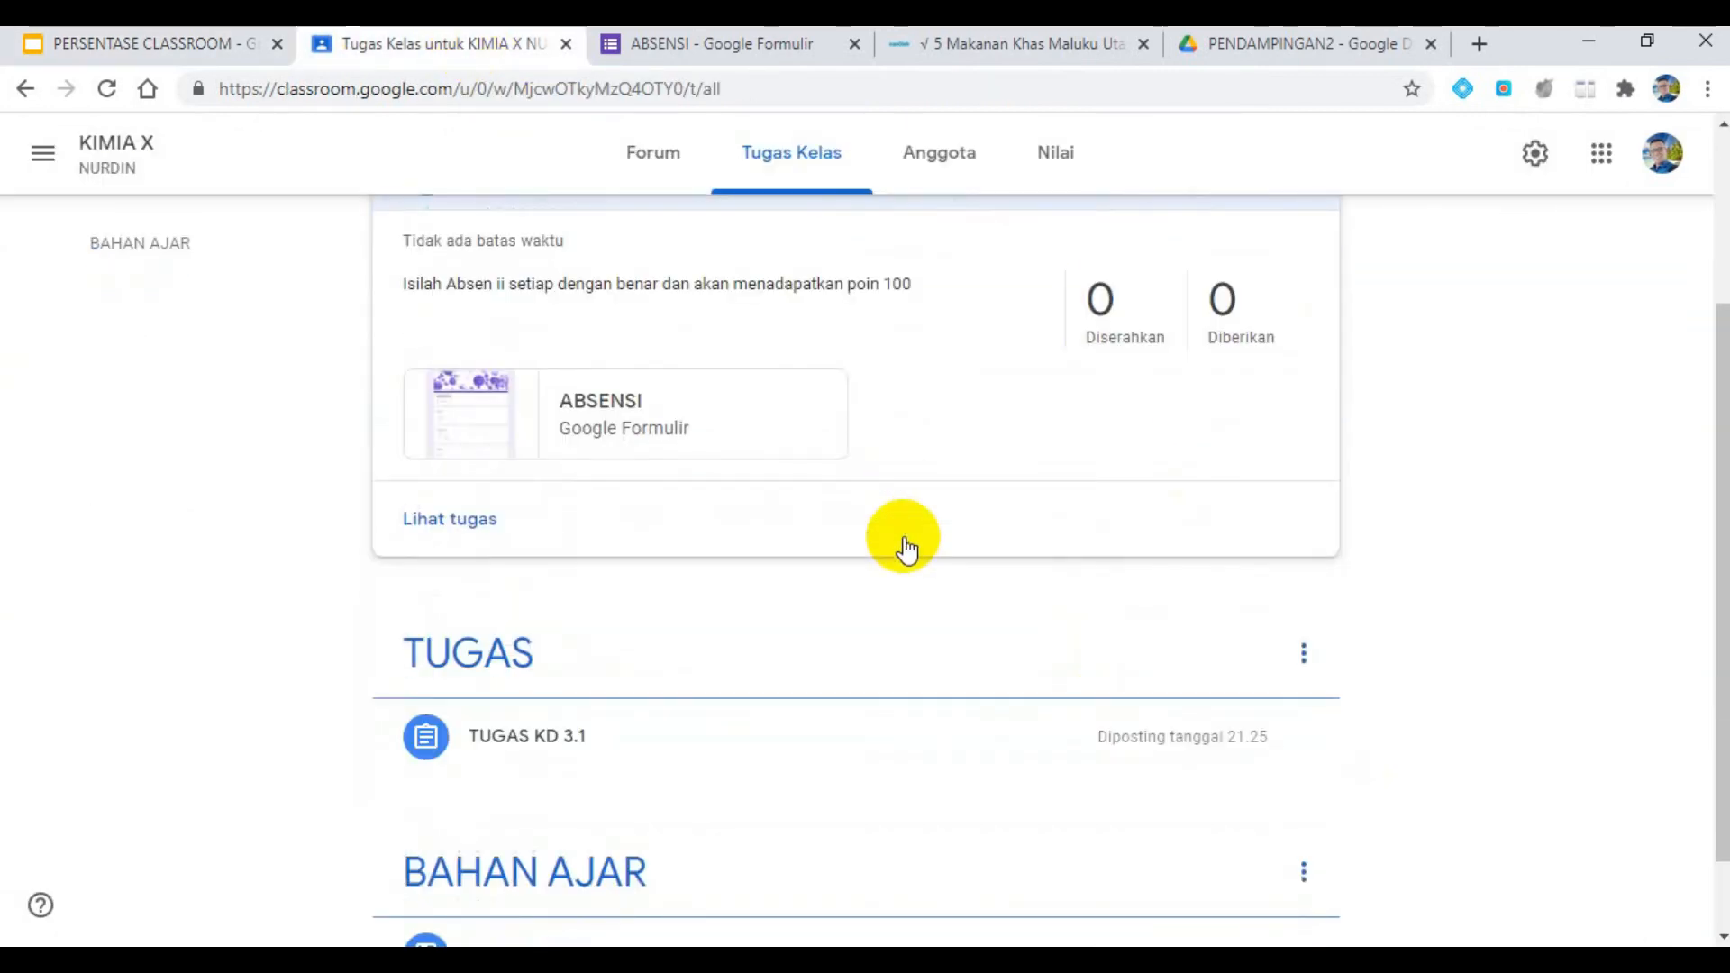
{"action": "scroll", "coordinate": [592, 399], "scroll_direction": "down", "scroll_amount": 1}
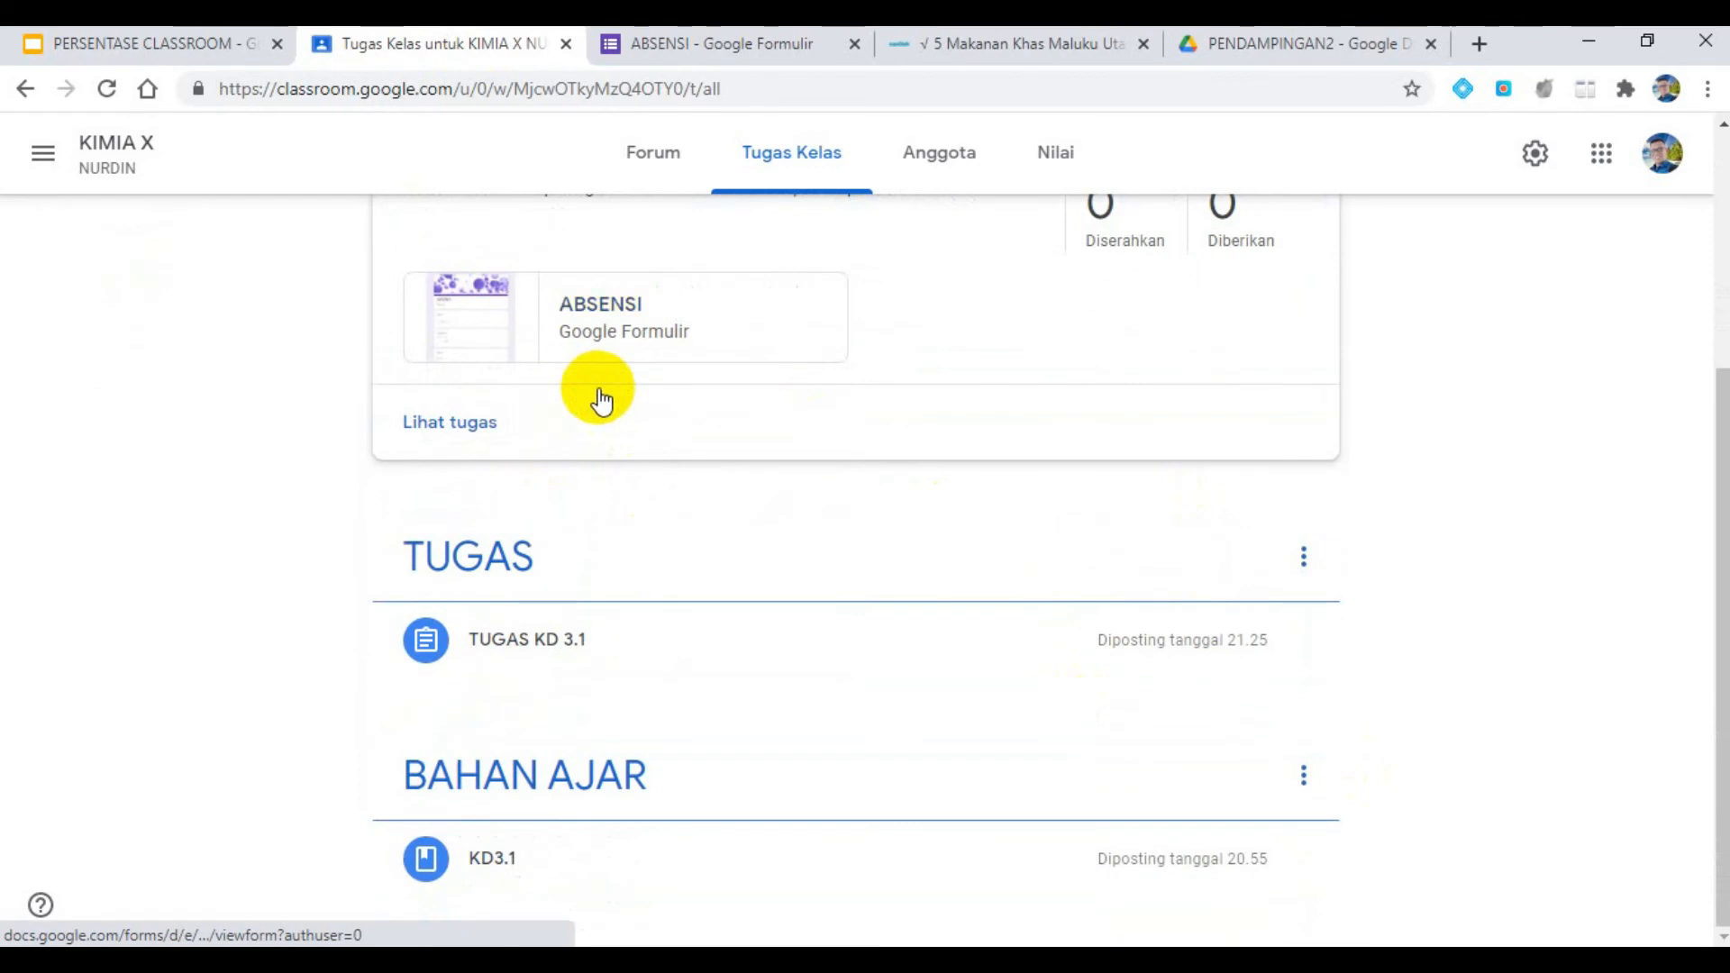
{"action": "scroll", "coordinate": [595, 396], "scroll_direction": "up", "scroll_amount": 2}
{"action": "scroll", "coordinate": [599, 396], "scroll_direction": "up", "scroll_amount": 3}
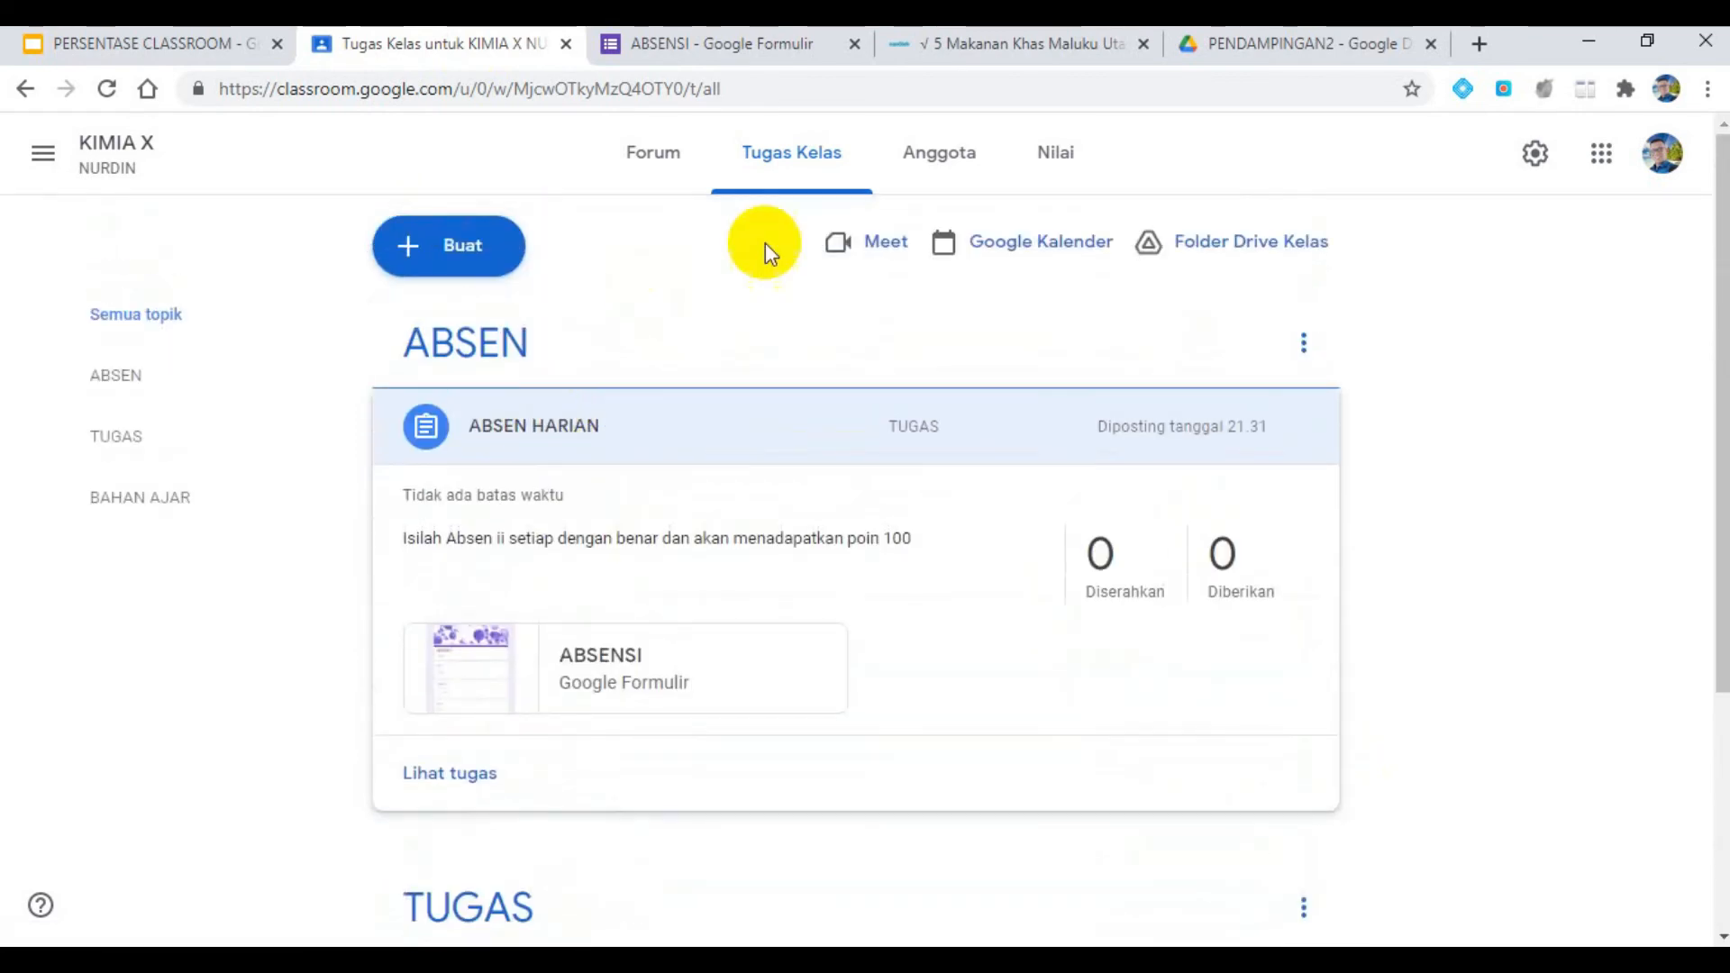
{"action": "left_click", "coordinate": [970, 169]}
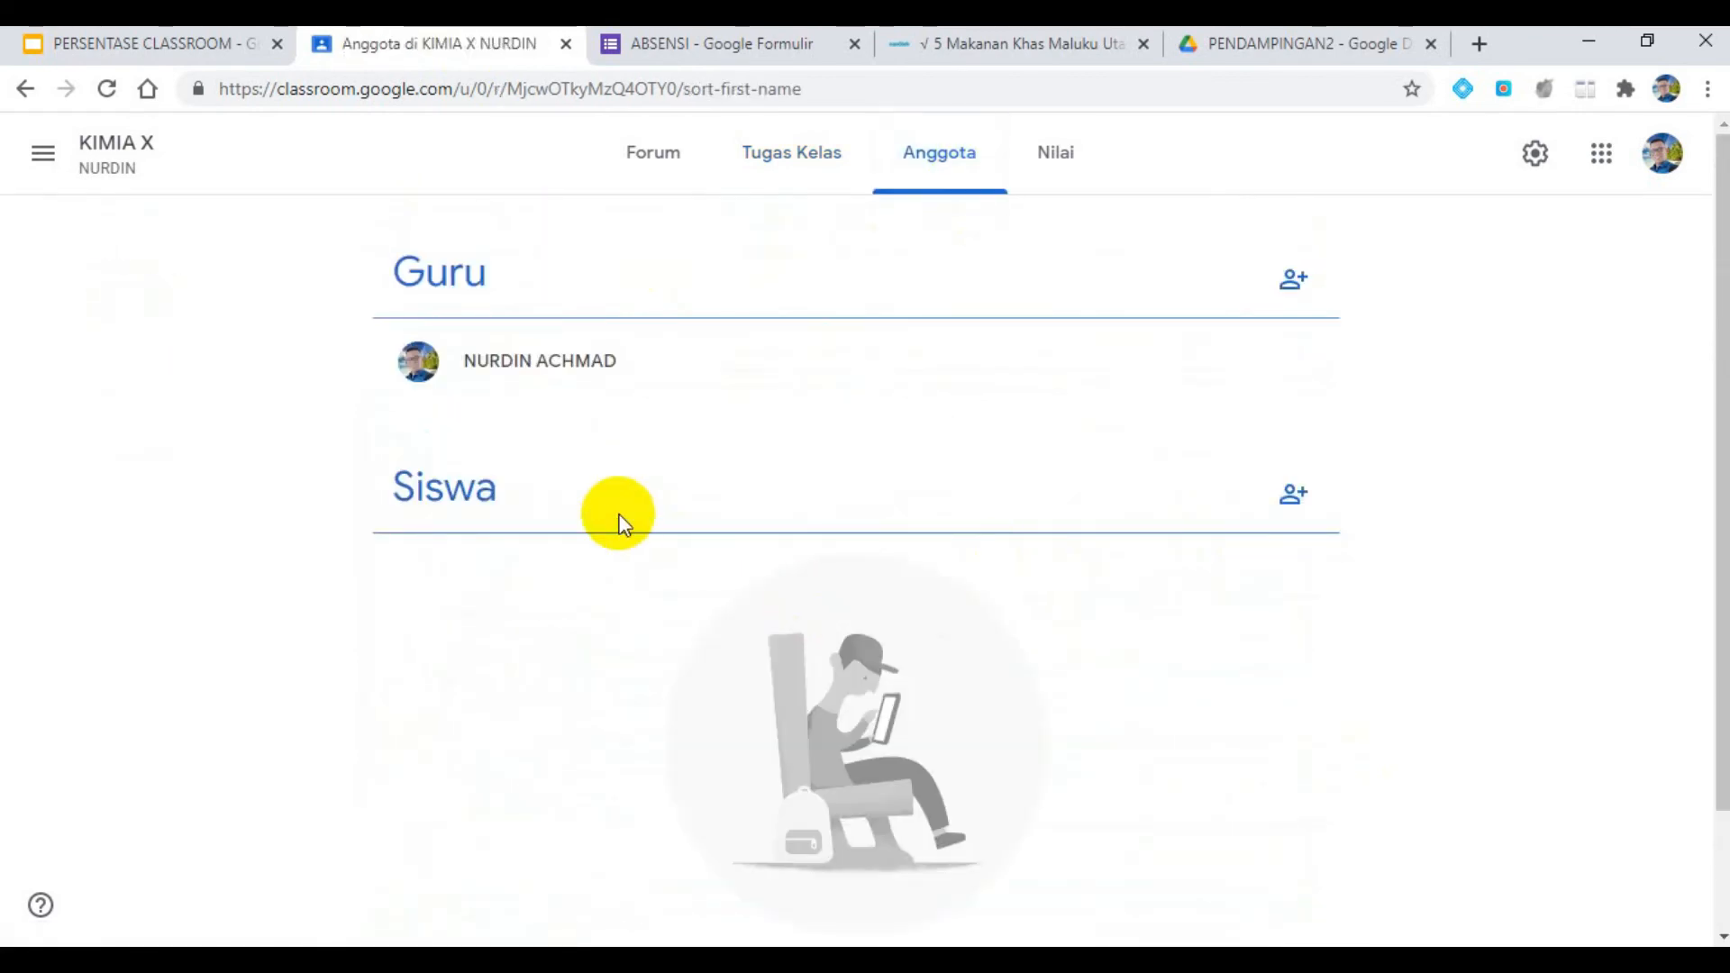
{"action": "left_click", "coordinate": [1291, 497]}
{"action": "left_click", "coordinate": [695, 359]}
{"action": "type", "text": "NU"}
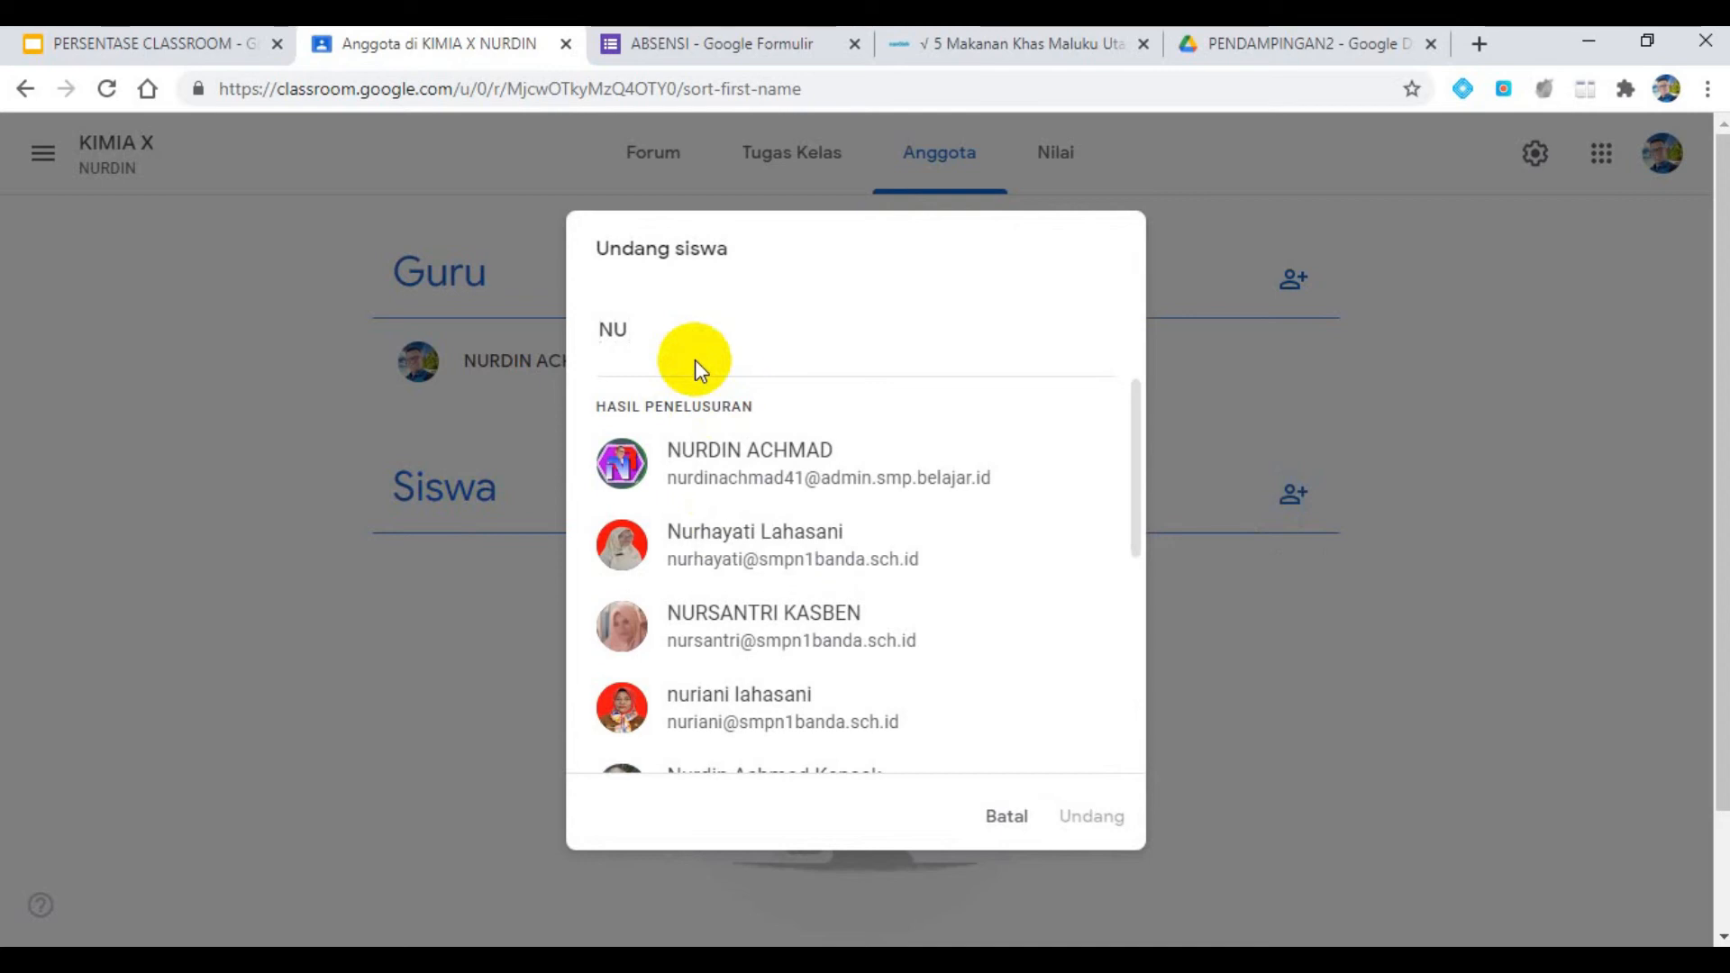
{"action": "scroll", "coordinate": [708, 379], "scroll_direction": "down", "scroll_amount": 5}
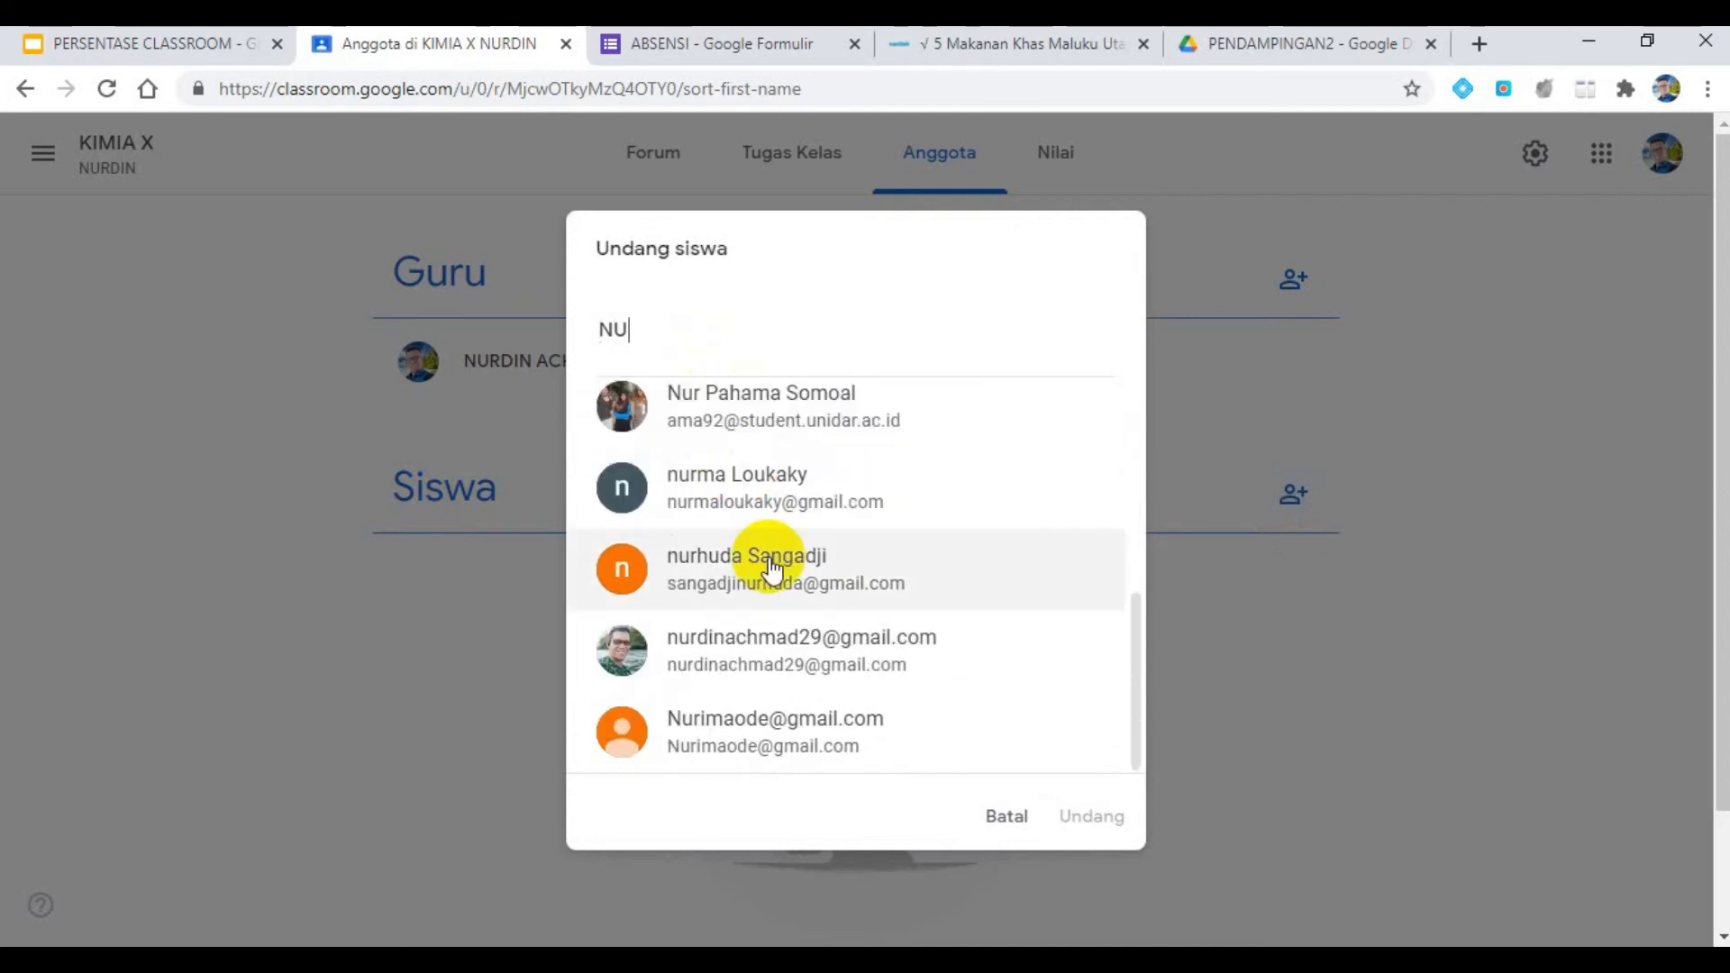
{"action": "left_click", "coordinate": [792, 647]}
{"action": "left_click", "coordinate": [1092, 819]}
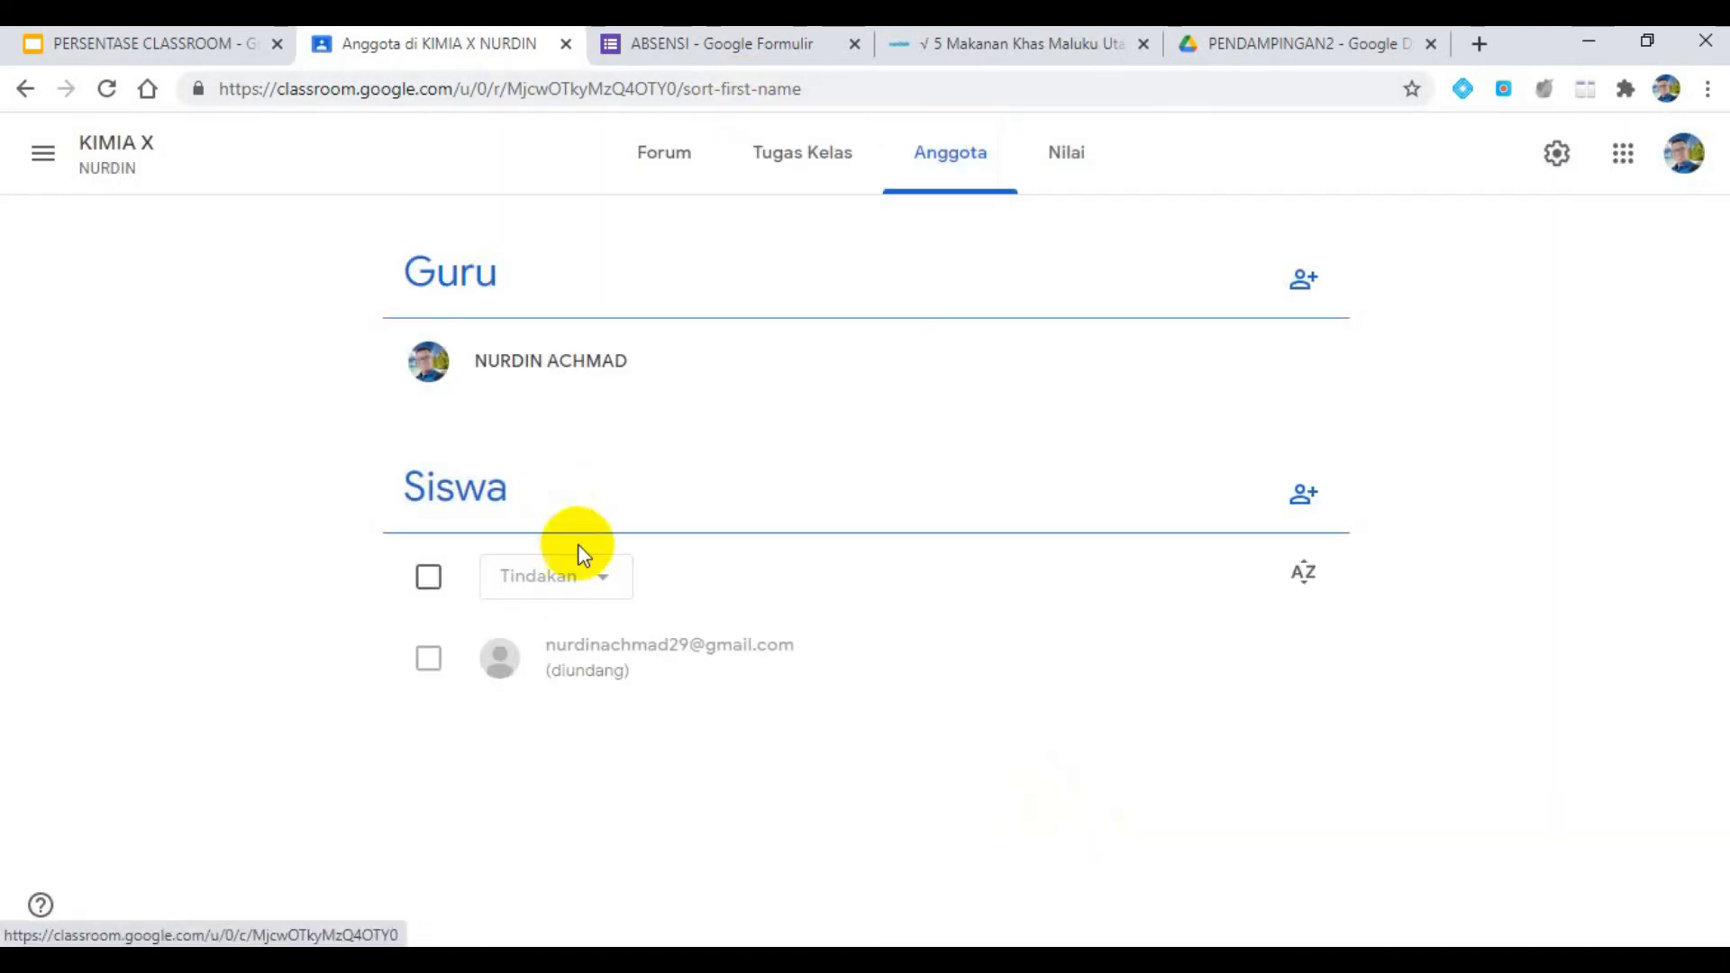
- Switch to the invited student's Chrome profile and dismiss the offer to restore pages
{"action": "left_click", "coordinate": [1665, 88]}
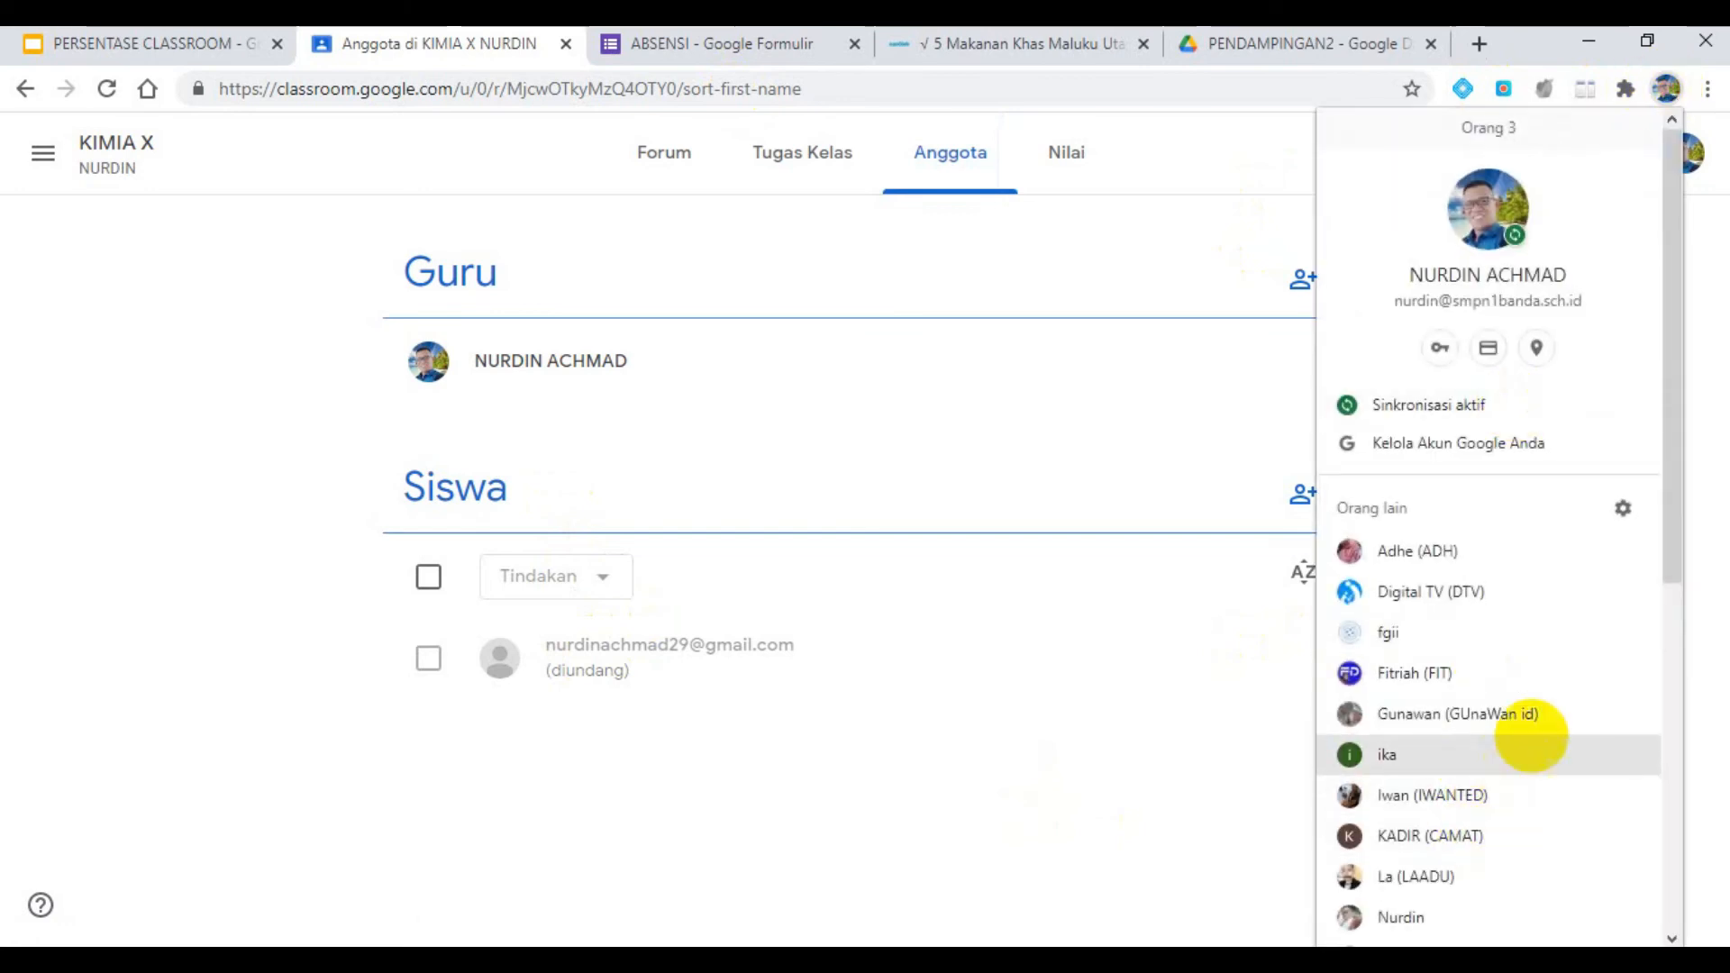
{"action": "scroll", "coordinate": [1568, 694], "scroll_direction": "down", "scroll_amount": 7}
{"action": "scroll", "coordinate": [1612, 585], "scroll_direction": "up", "scroll_amount": 4}
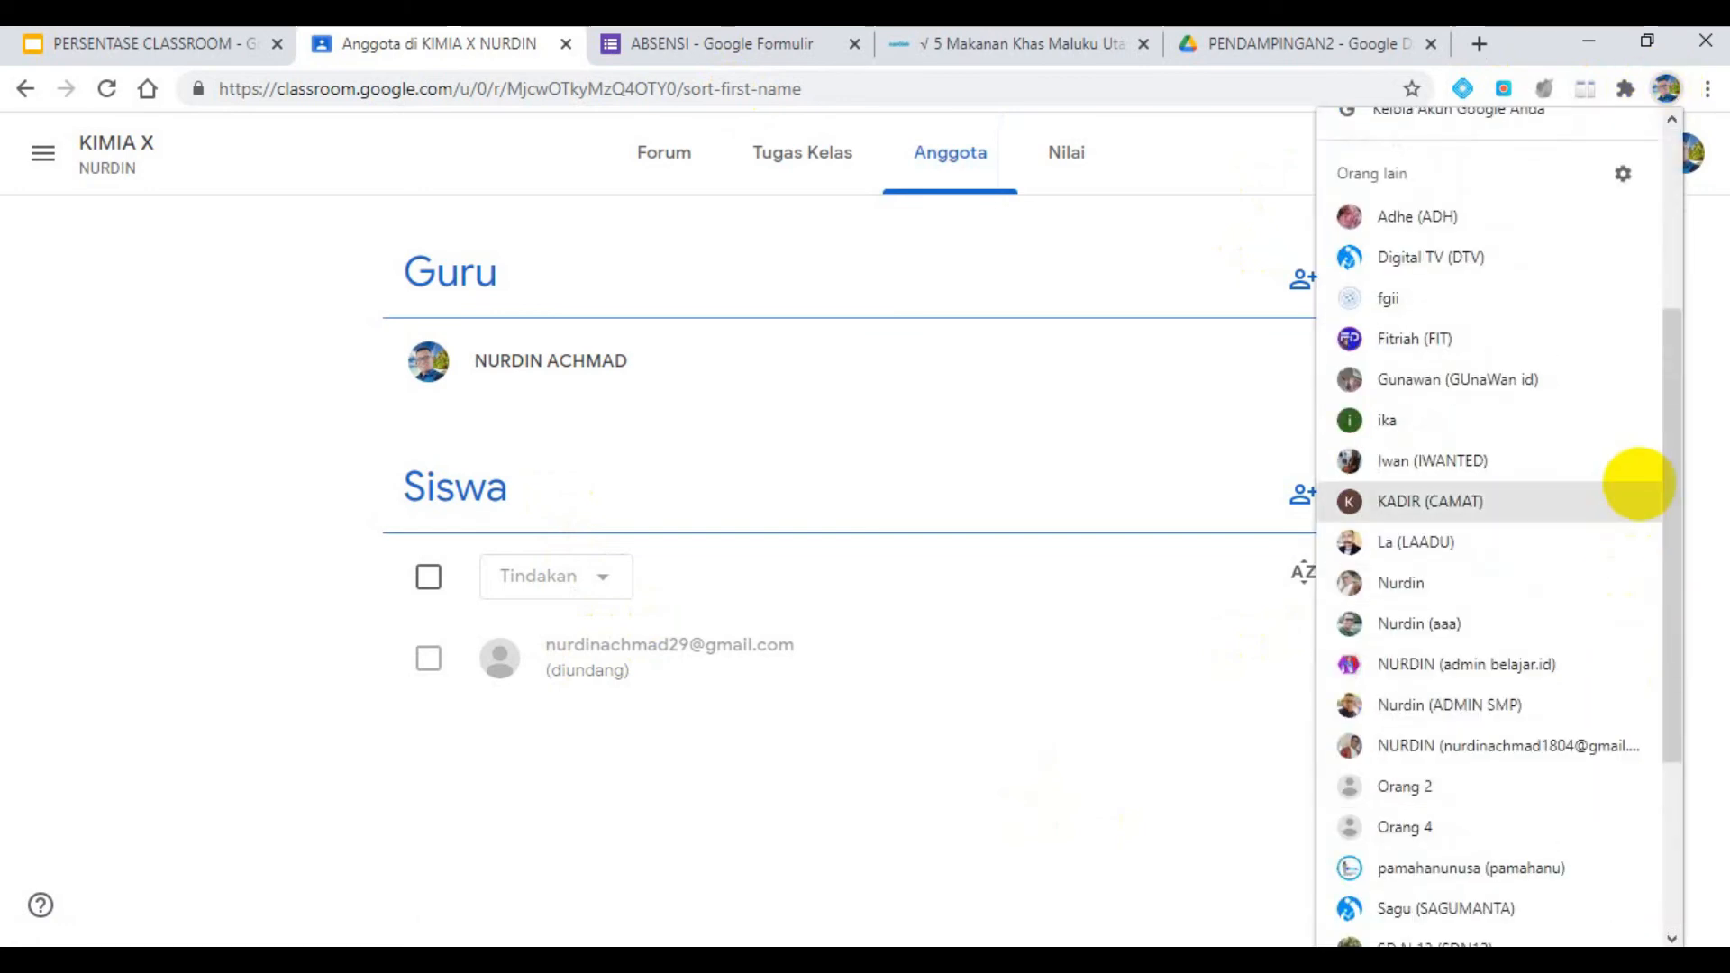
{"action": "left_click", "coordinate": [1576, 635]}
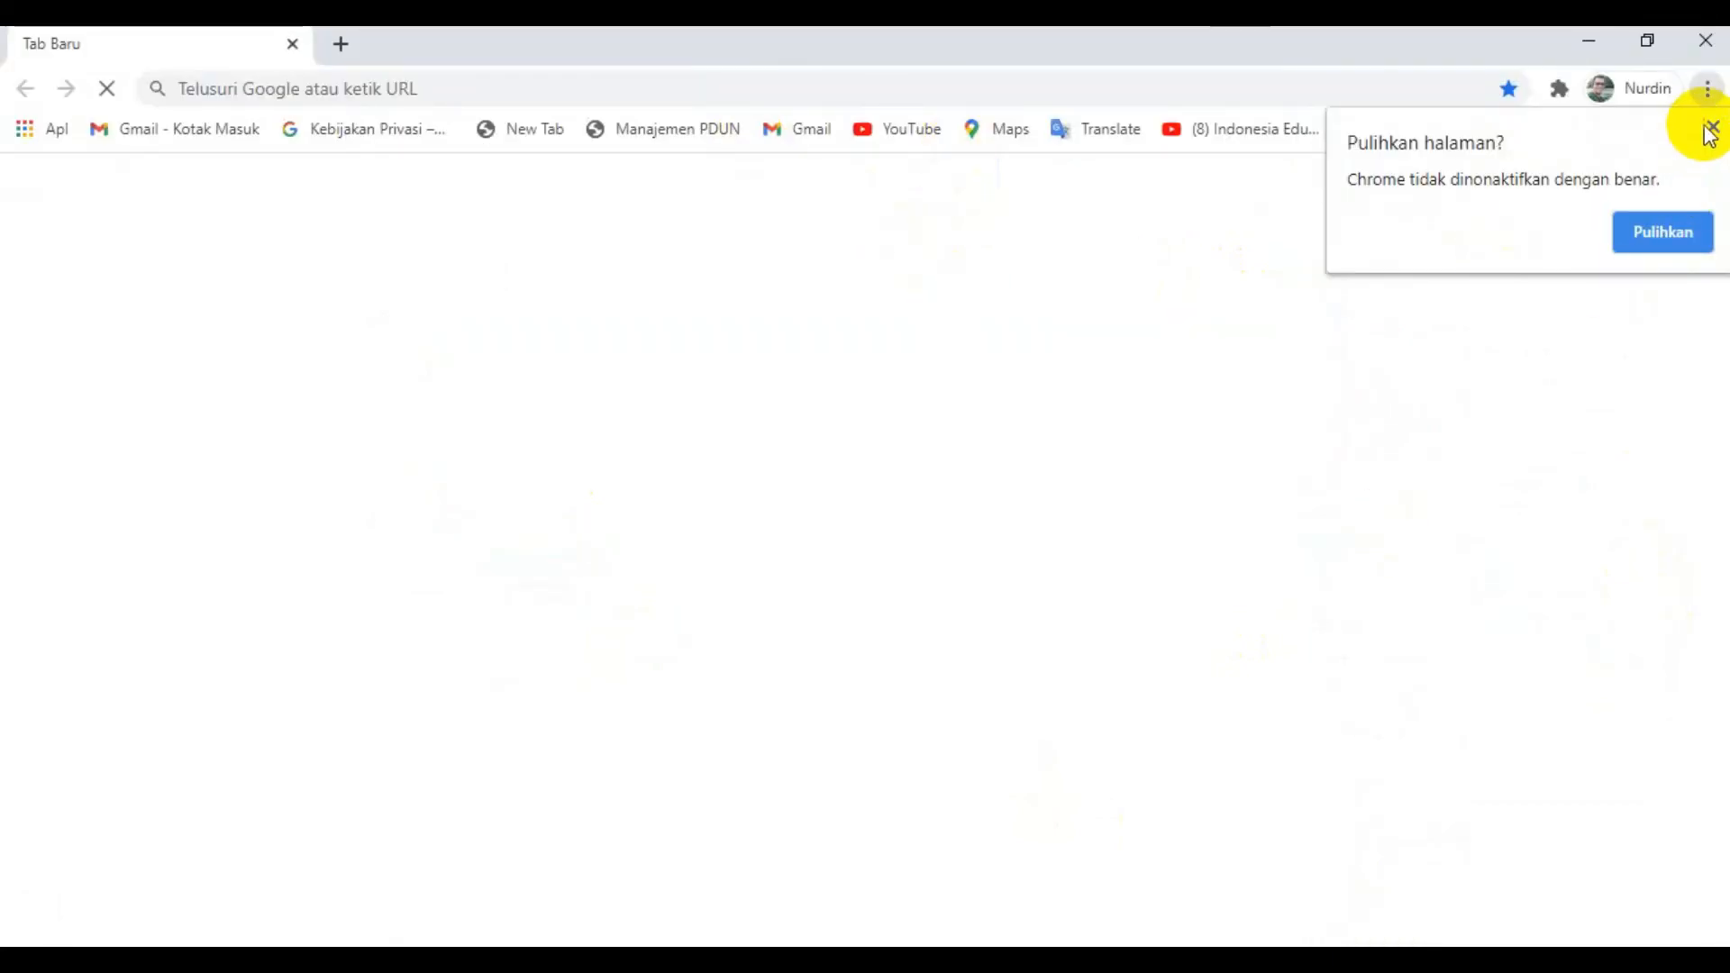
{"action": "left_click", "coordinate": [1711, 127]}
- Open the student's Gmail inbox and the class invitation message for KIMIA X
{"action": "left_click", "coordinate": [413, 86]}
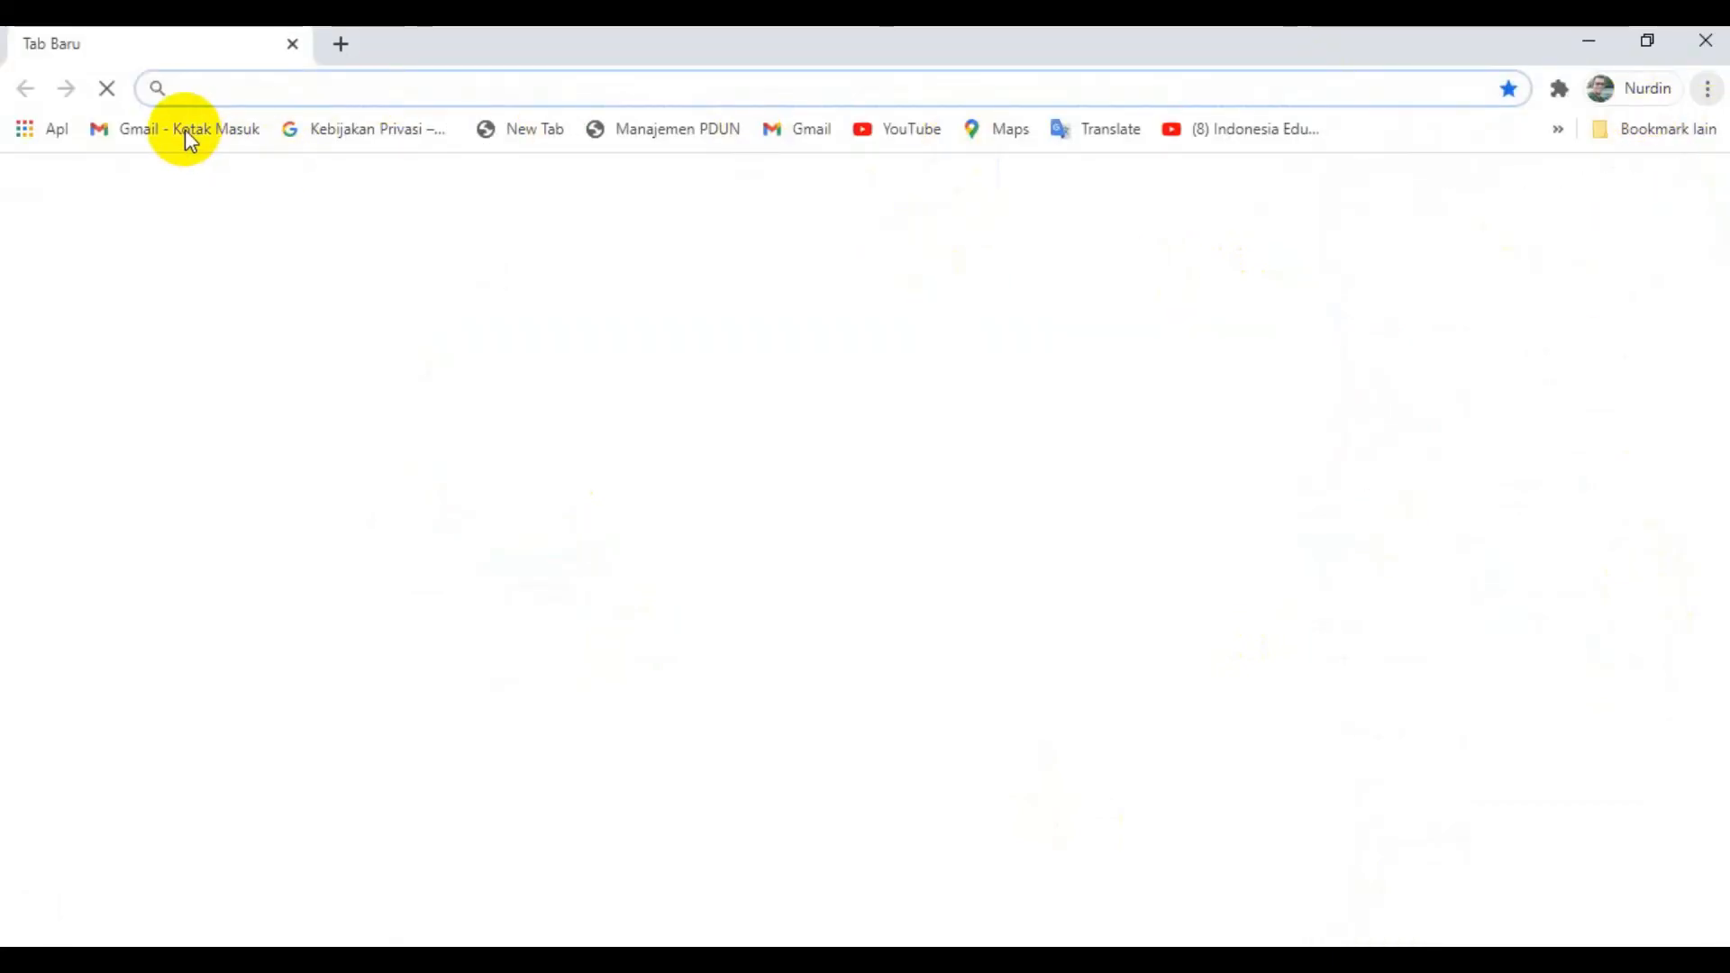
{"action": "left_click", "coordinate": [186, 128]}
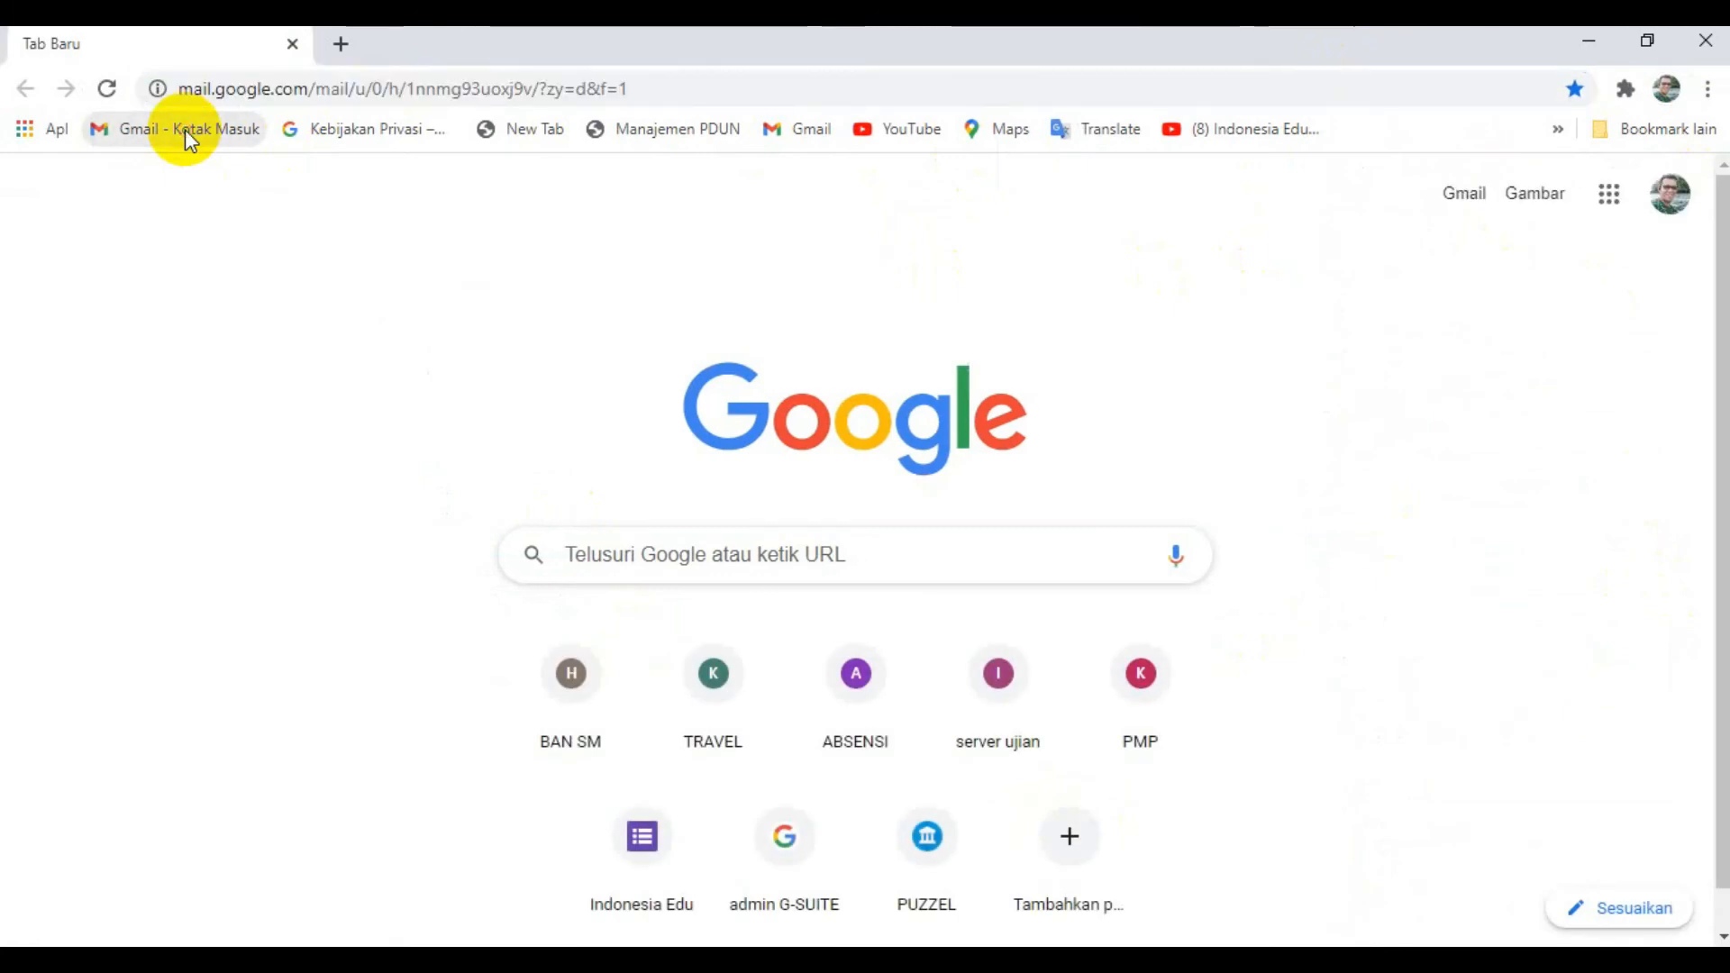
{"action": "left_click", "coordinate": [331, 425]}
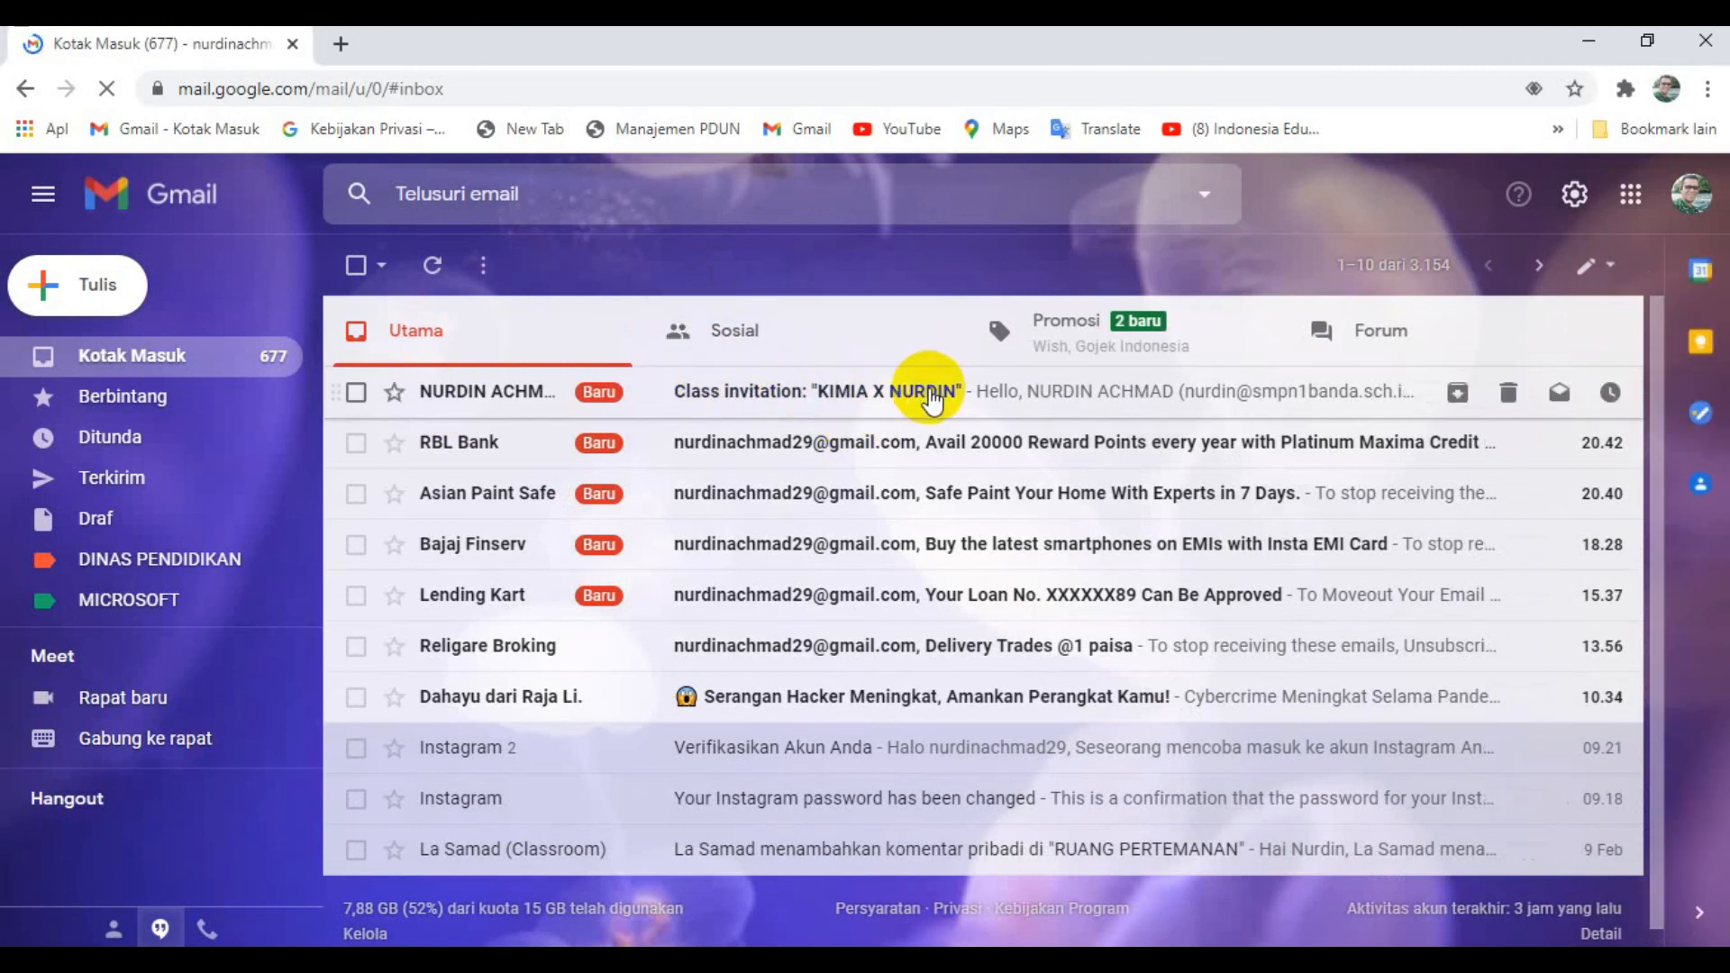
{"action": "left_click", "coordinate": [931, 393]}
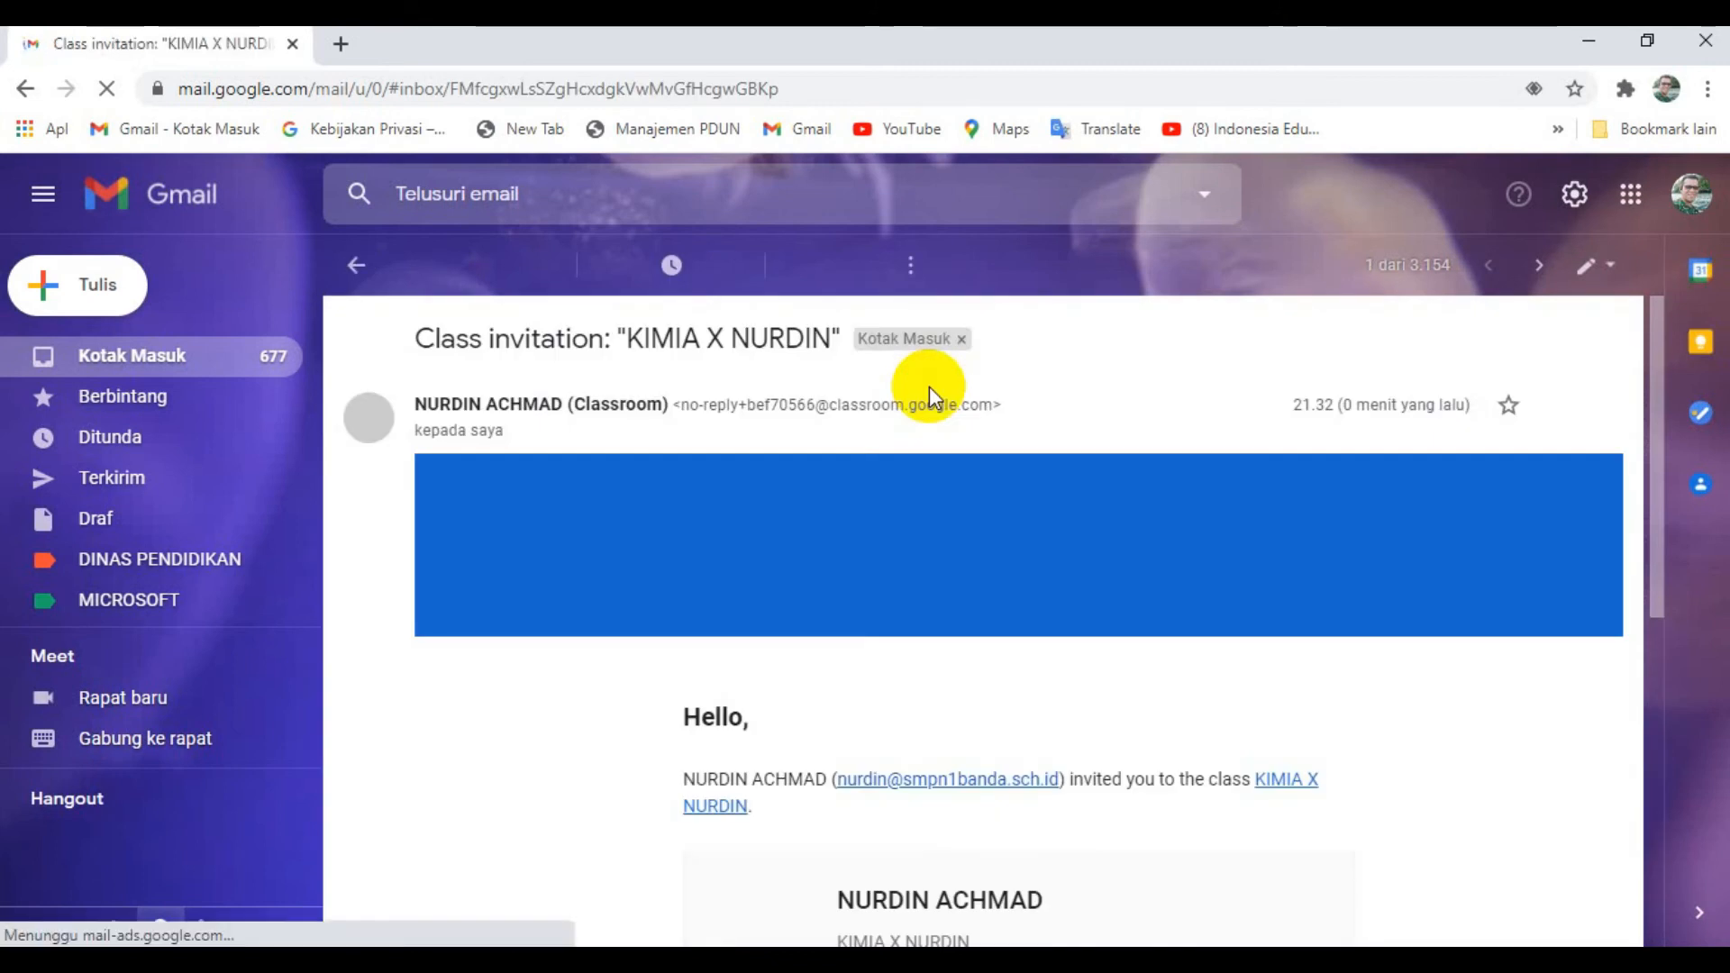
- Accept the e-mailed invitation and join the KIMIA X class as a student
{"action": "scroll", "coordinate": [933, 560], "scroll_direction": "down", "scroll_amount": 2}
{"action": "scroll", "coordinate": [933, 560], "scroll_direction": "down", "scroll_amount": 2}
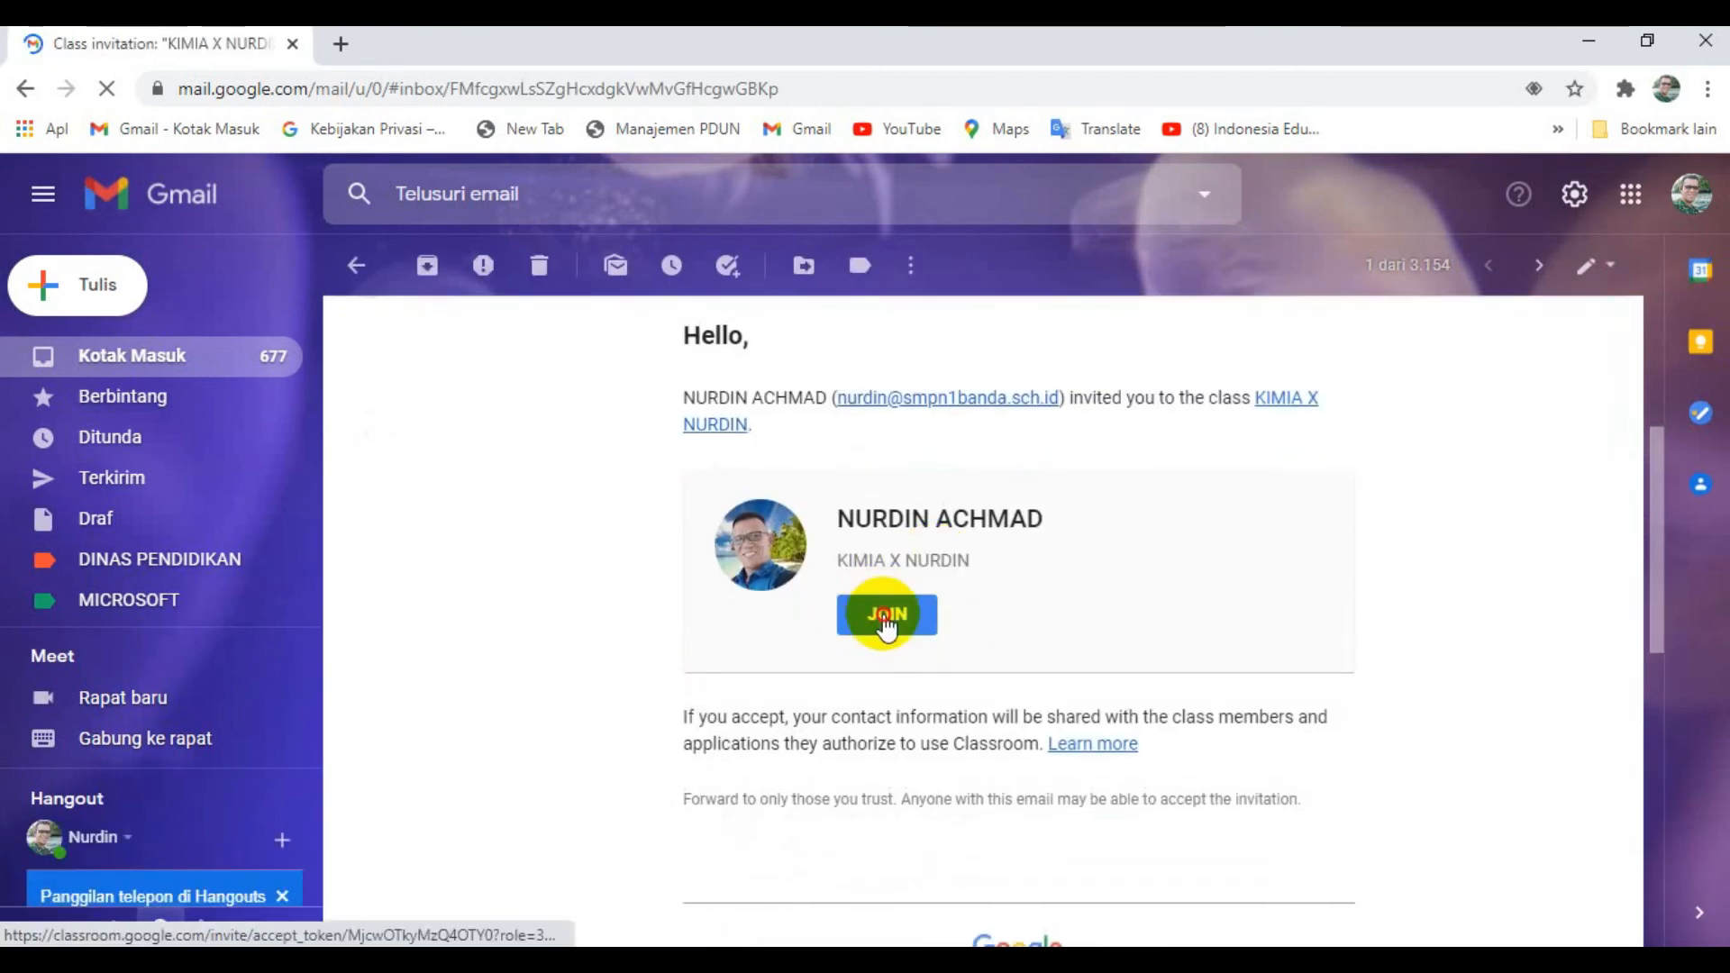
{"action": "left_click", "coordinate": [883, 610]}
{"action": "left_click", "coordinate": [240, 40]}
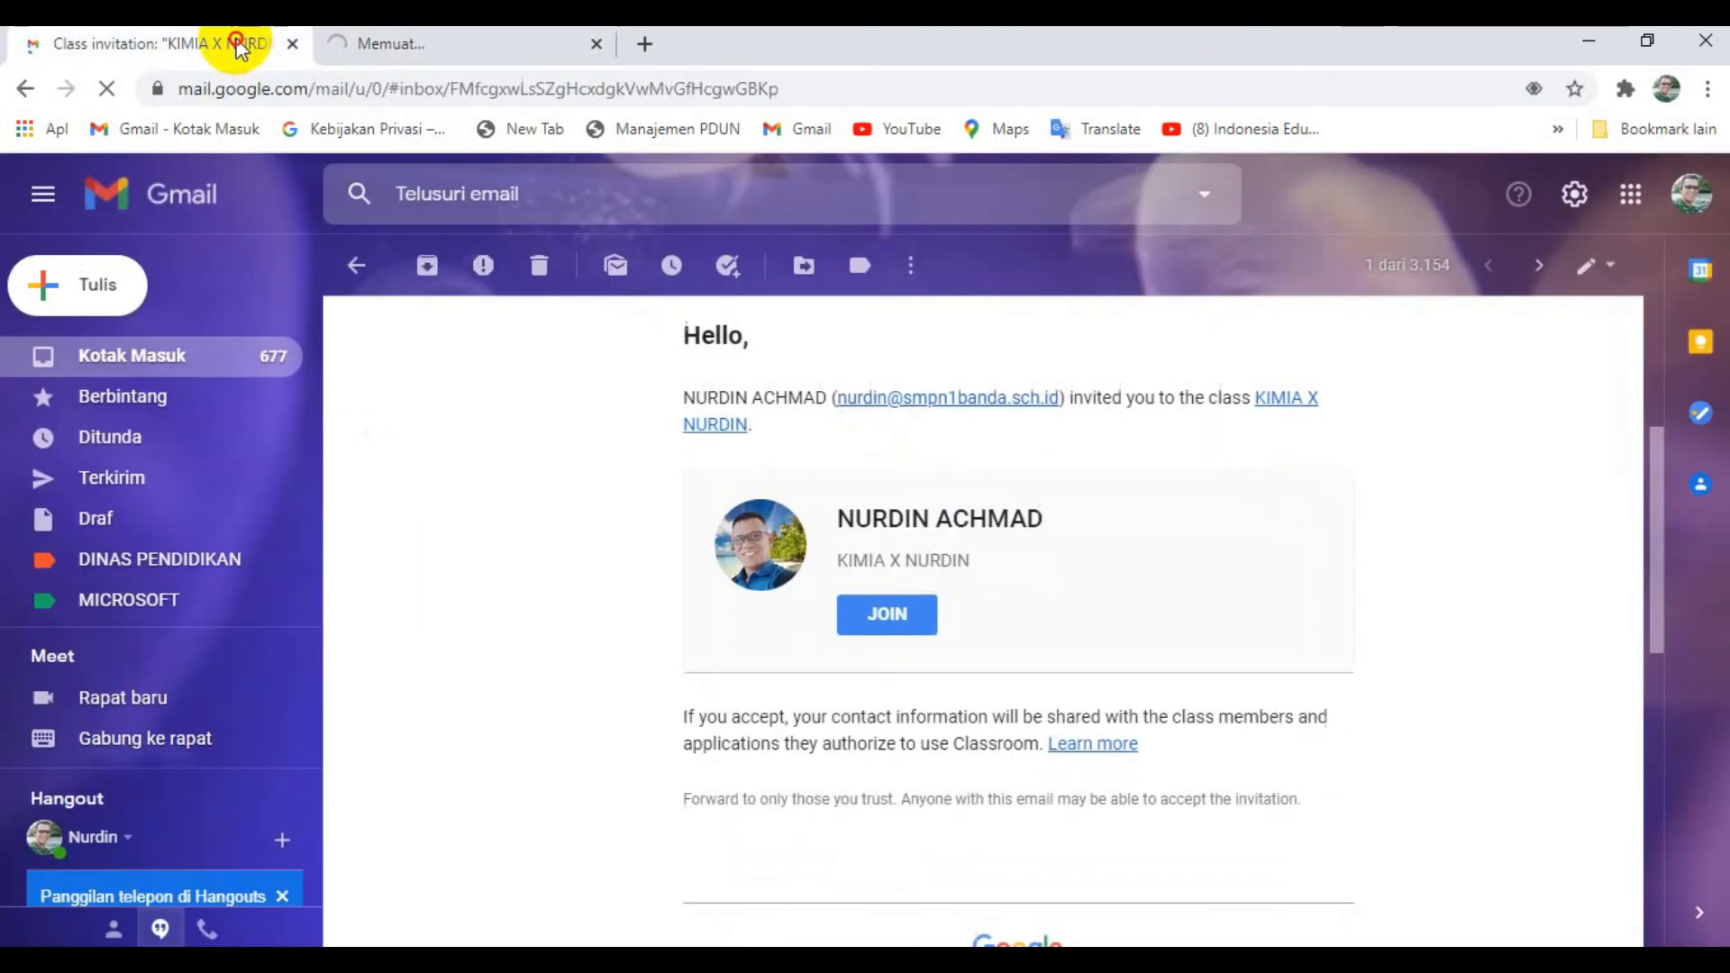
{"action": "left_click", "coordinate": [379, 41]}
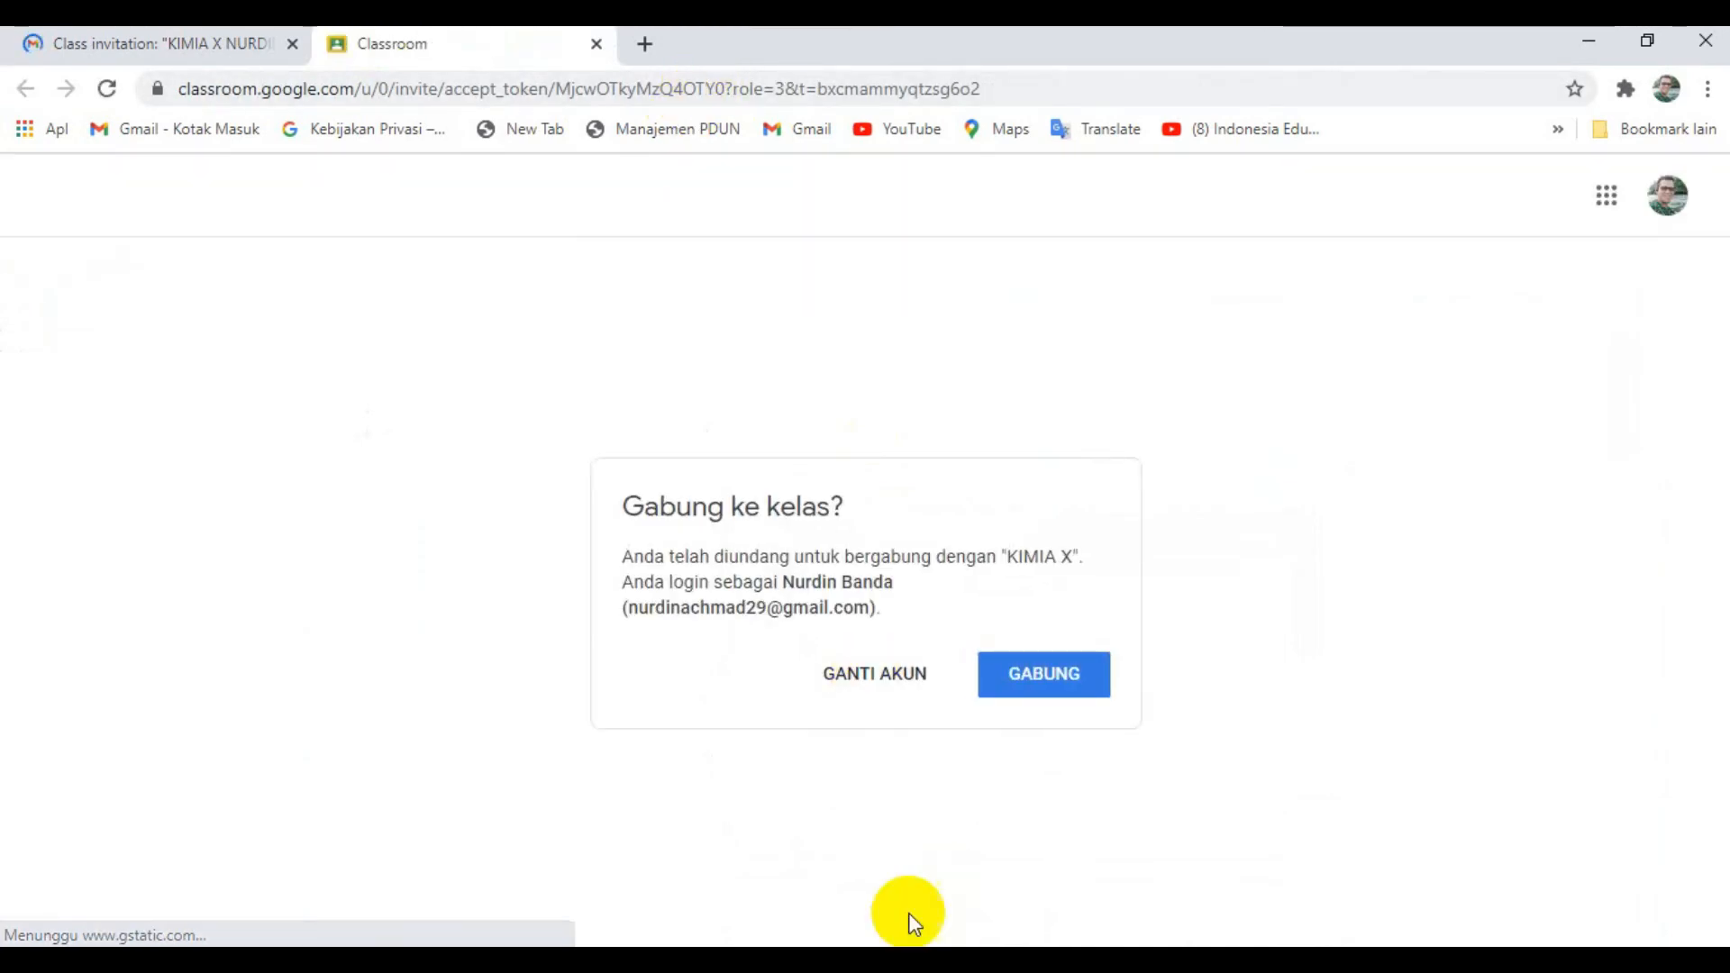
{"action": "left_click", "coordinate": [1079, 693]}
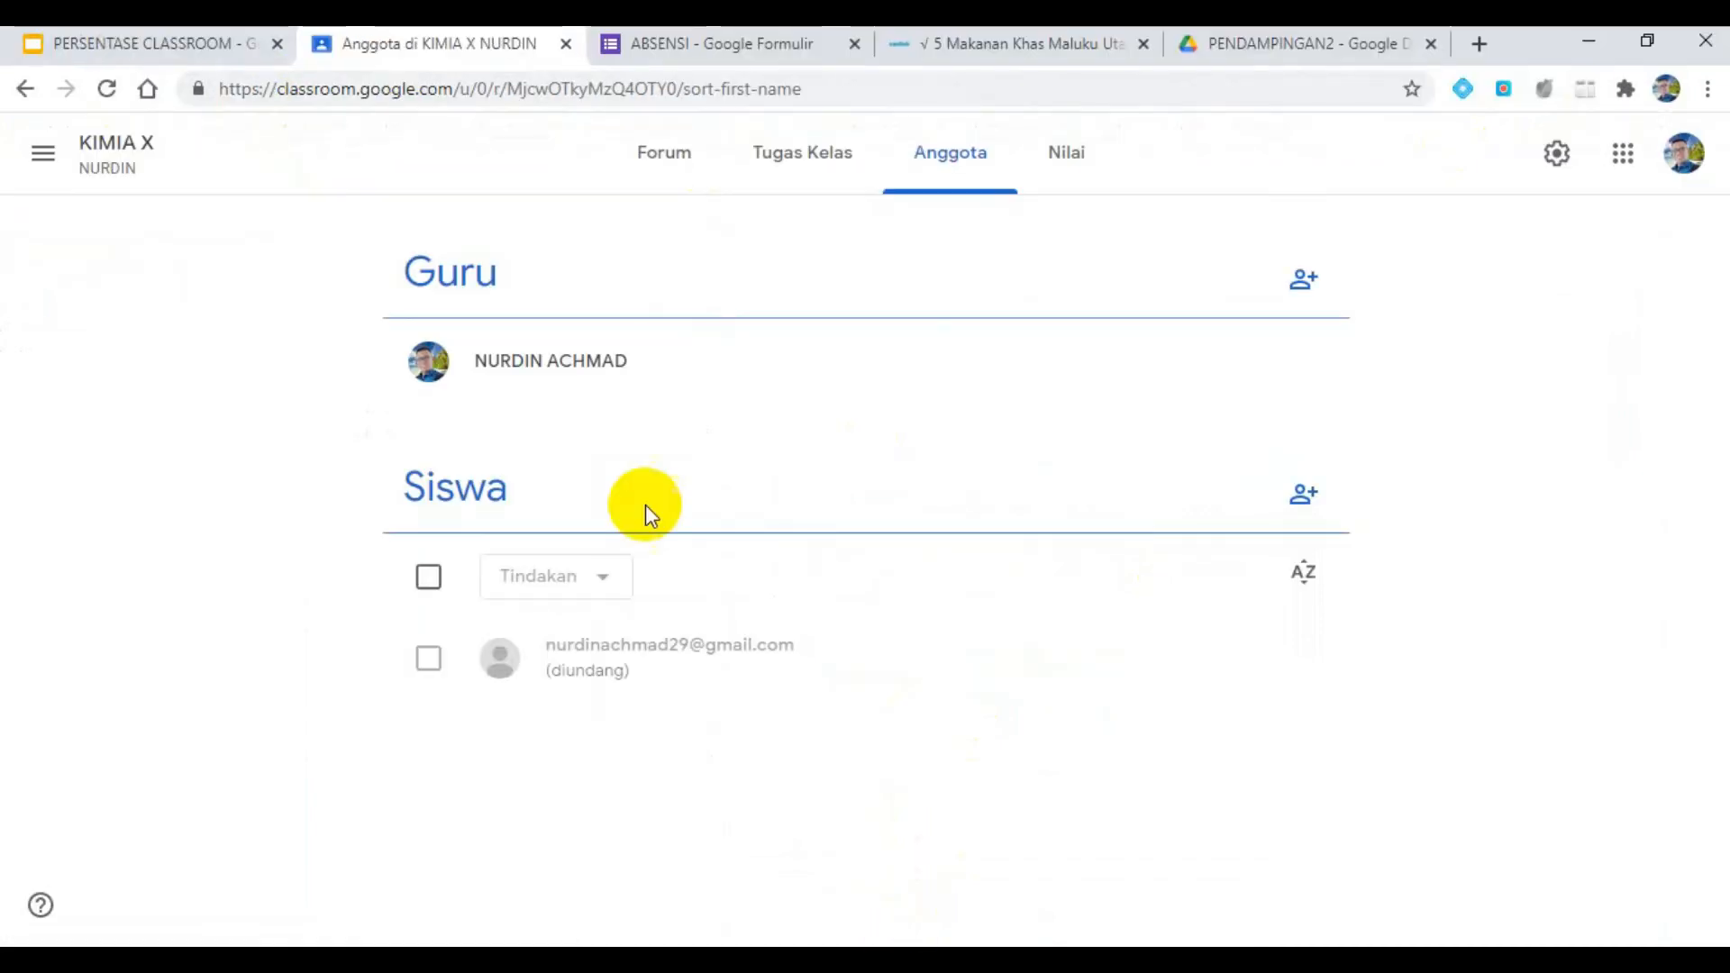
- Return to the teacher's Classroom, reload the member list and check how many students TUGAS KD 3.1 is assigned to
{"action": "left_click", "coordinate": [107, 89]}
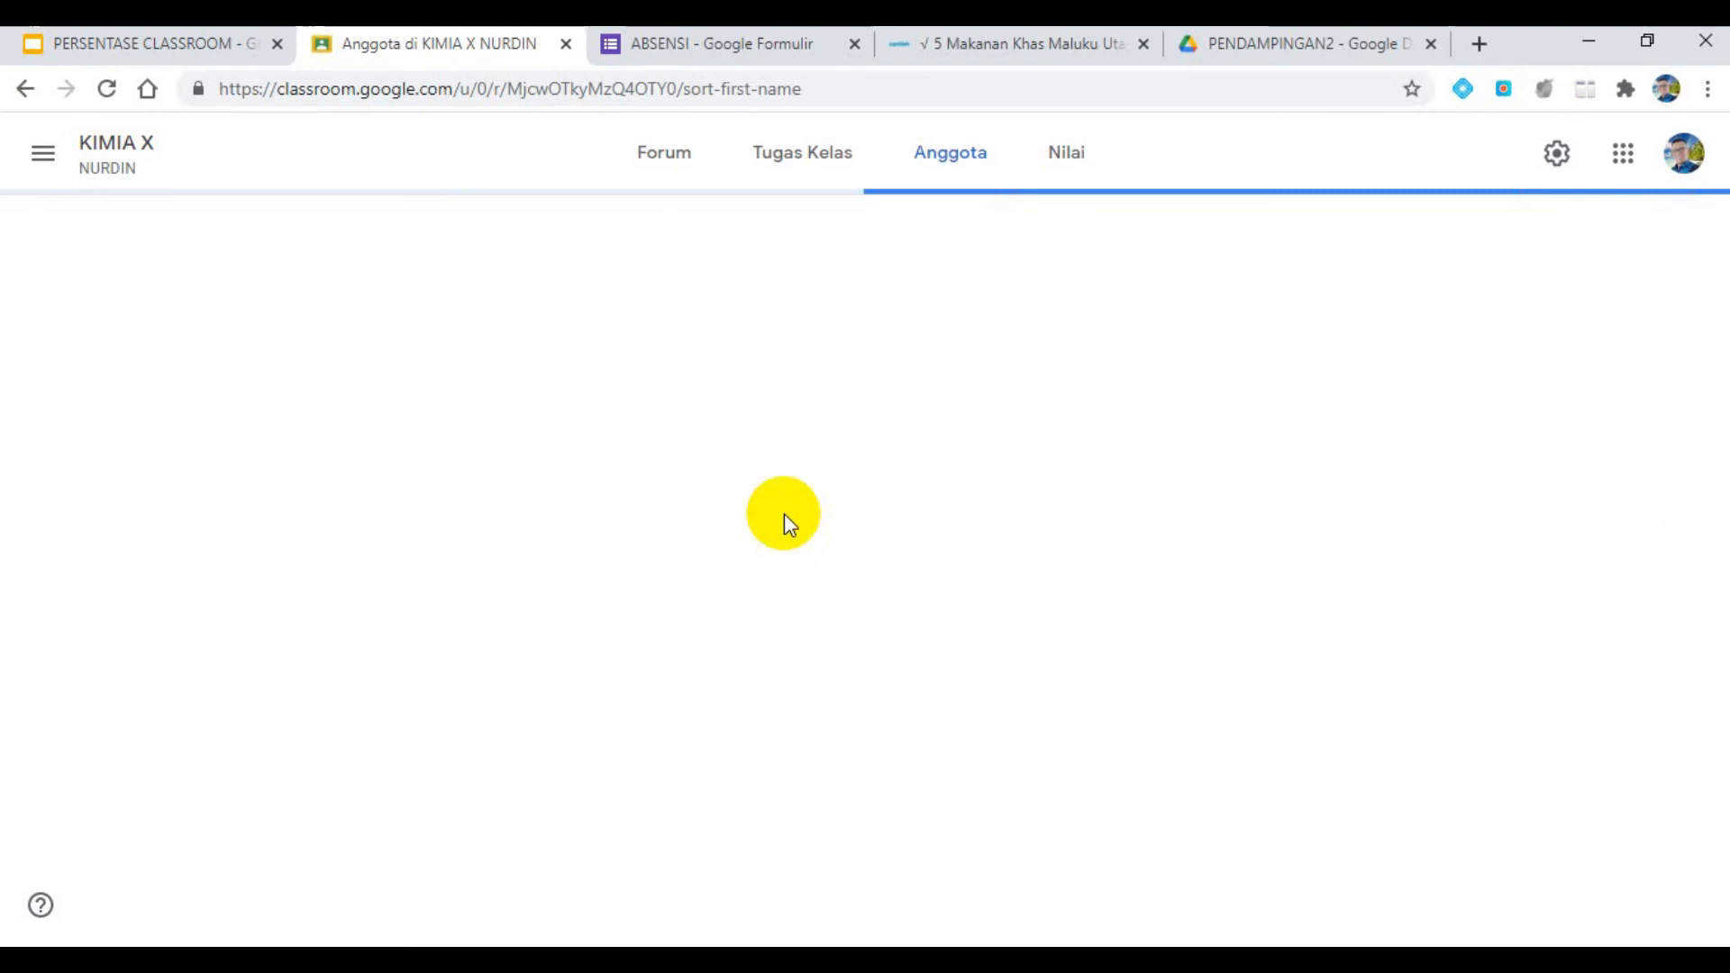
{"action": "left_click", "coordinate": [792, 160]}
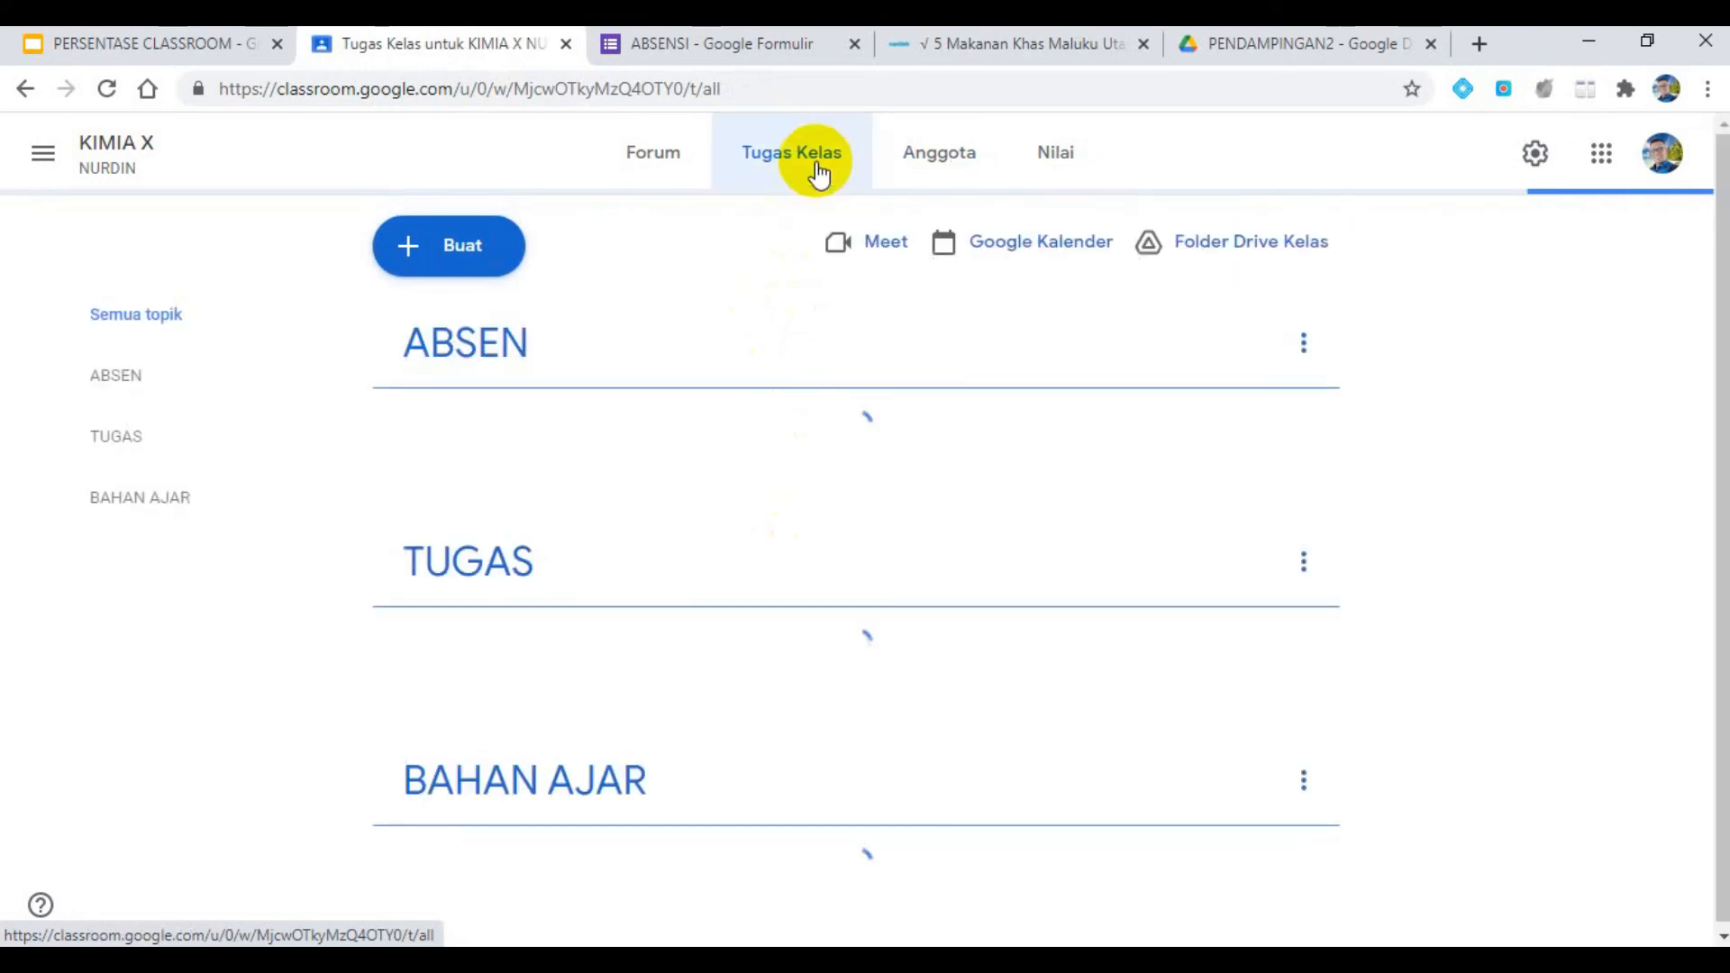
{"action": "left_click", "coordinate": [509, 683]}
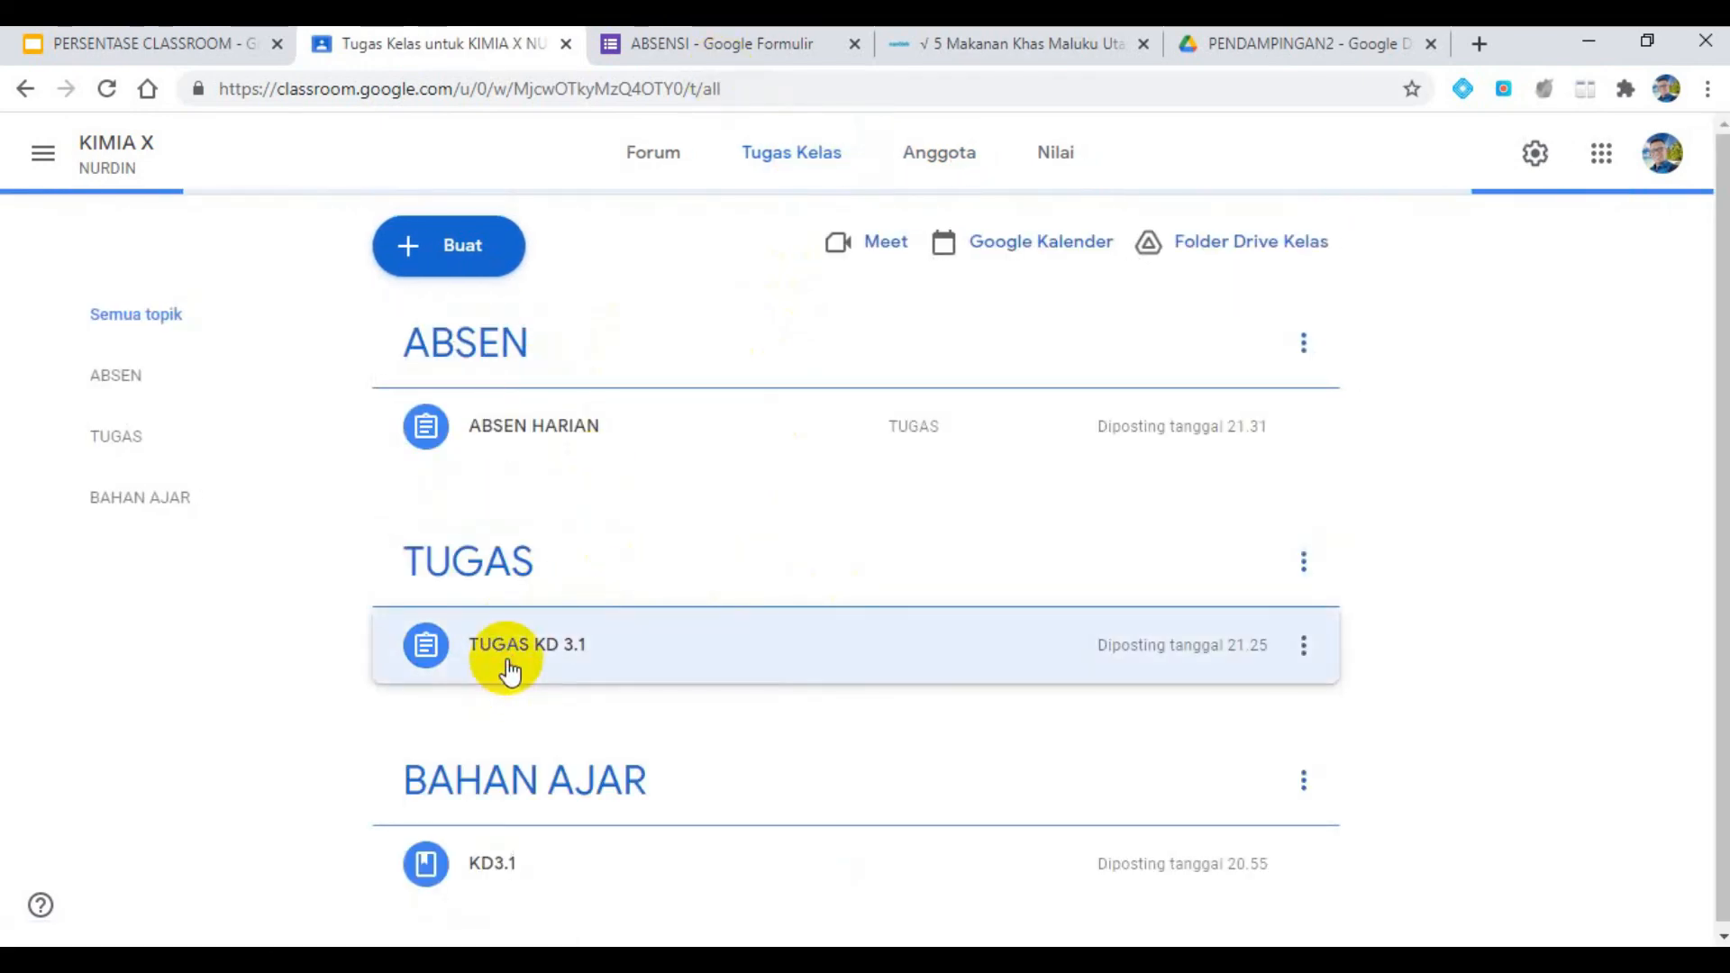
{"action": "scroll", "coordinate": [1191, 762], "scroll_direction": "down", "scroll_amount": 3}
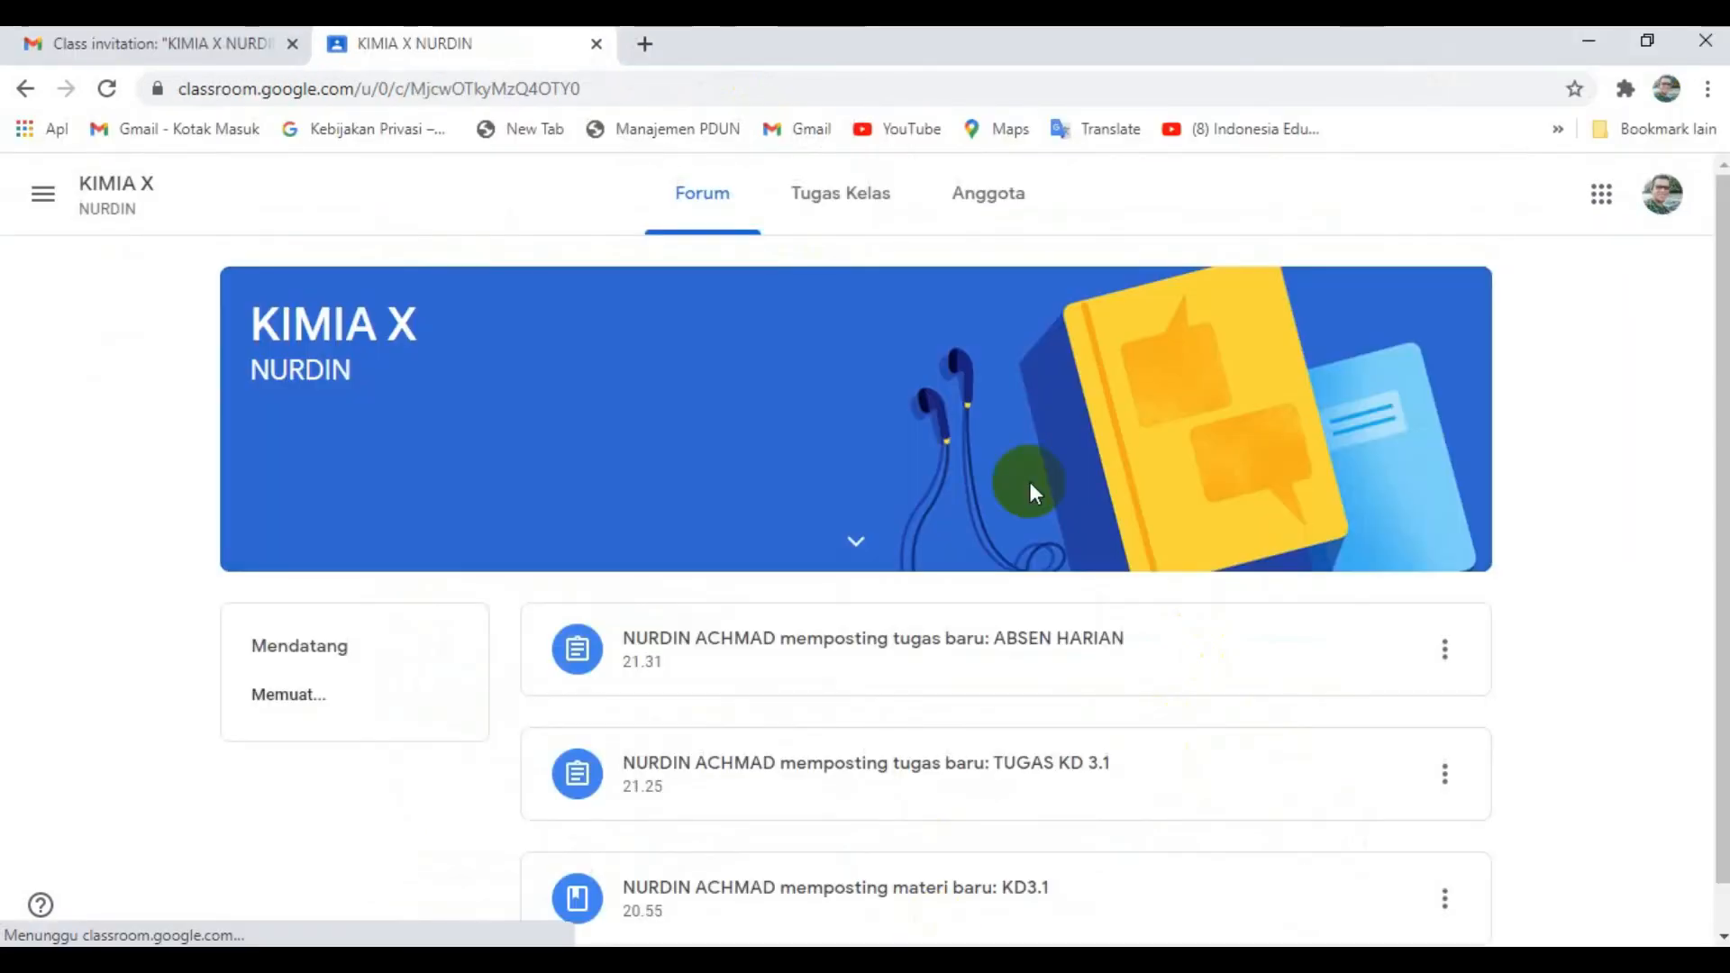
- Switch to the student's Classroom, view the ABSEN HARIAN assignment and open its attached ABSENSI form
{"action": "left_click", "coordinate": [871, 216]}
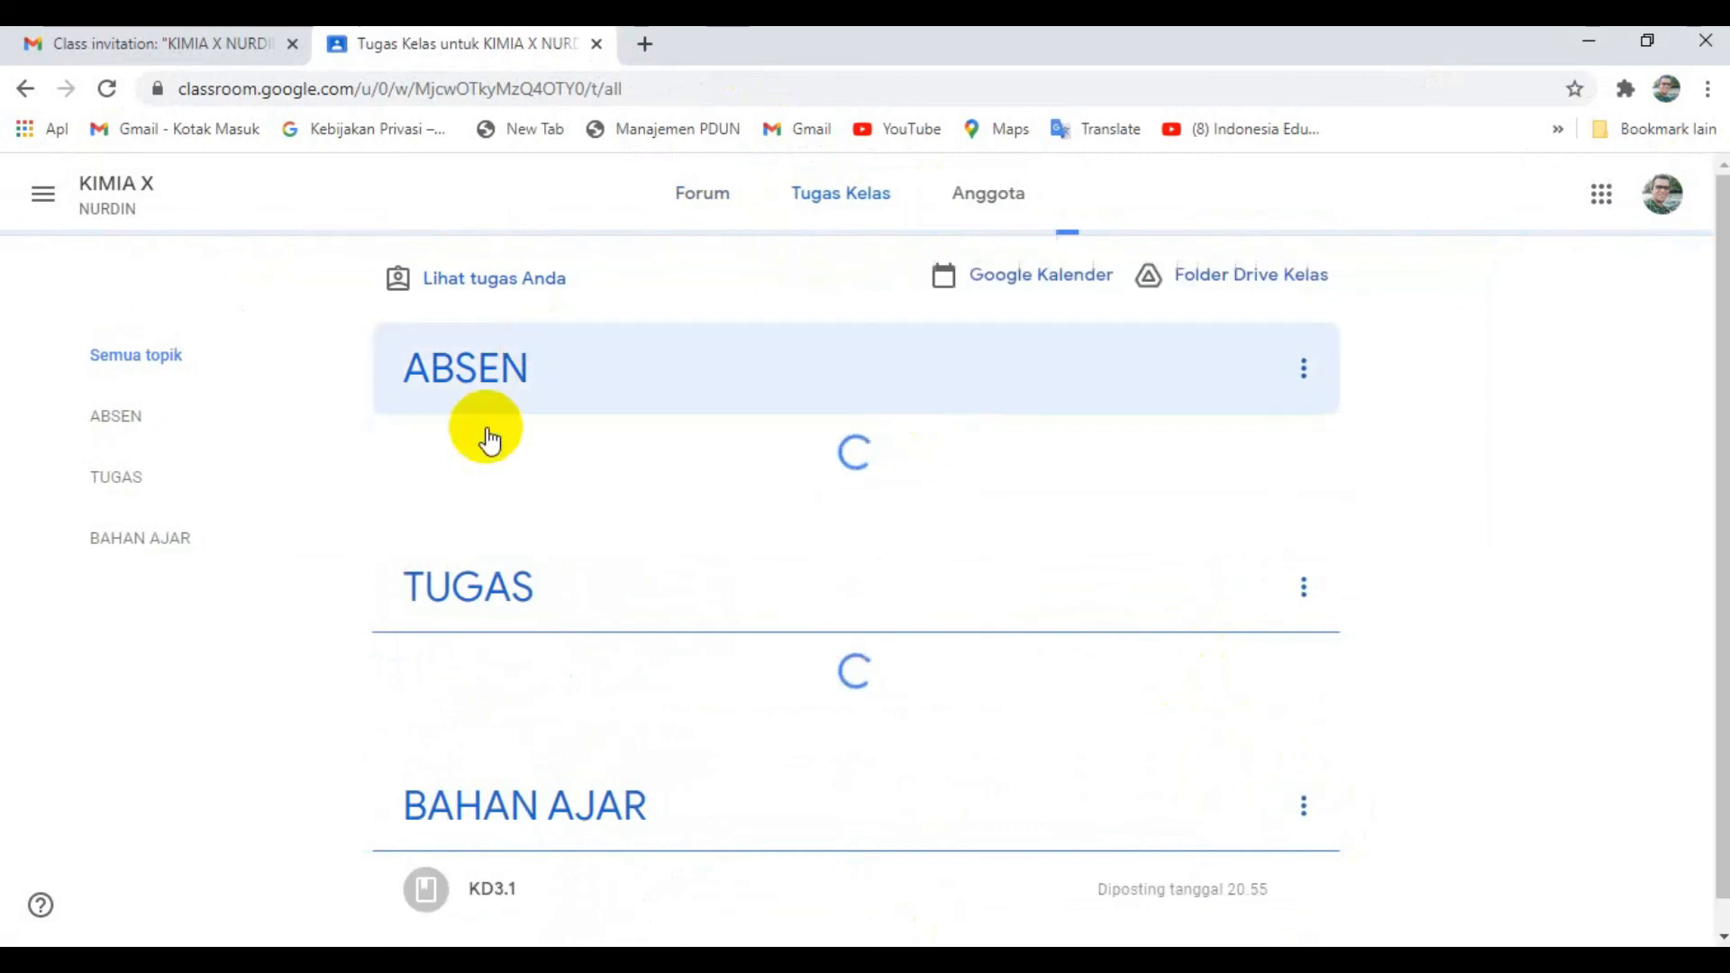
{"action": "left_click", "coordinate": [546, 468]}
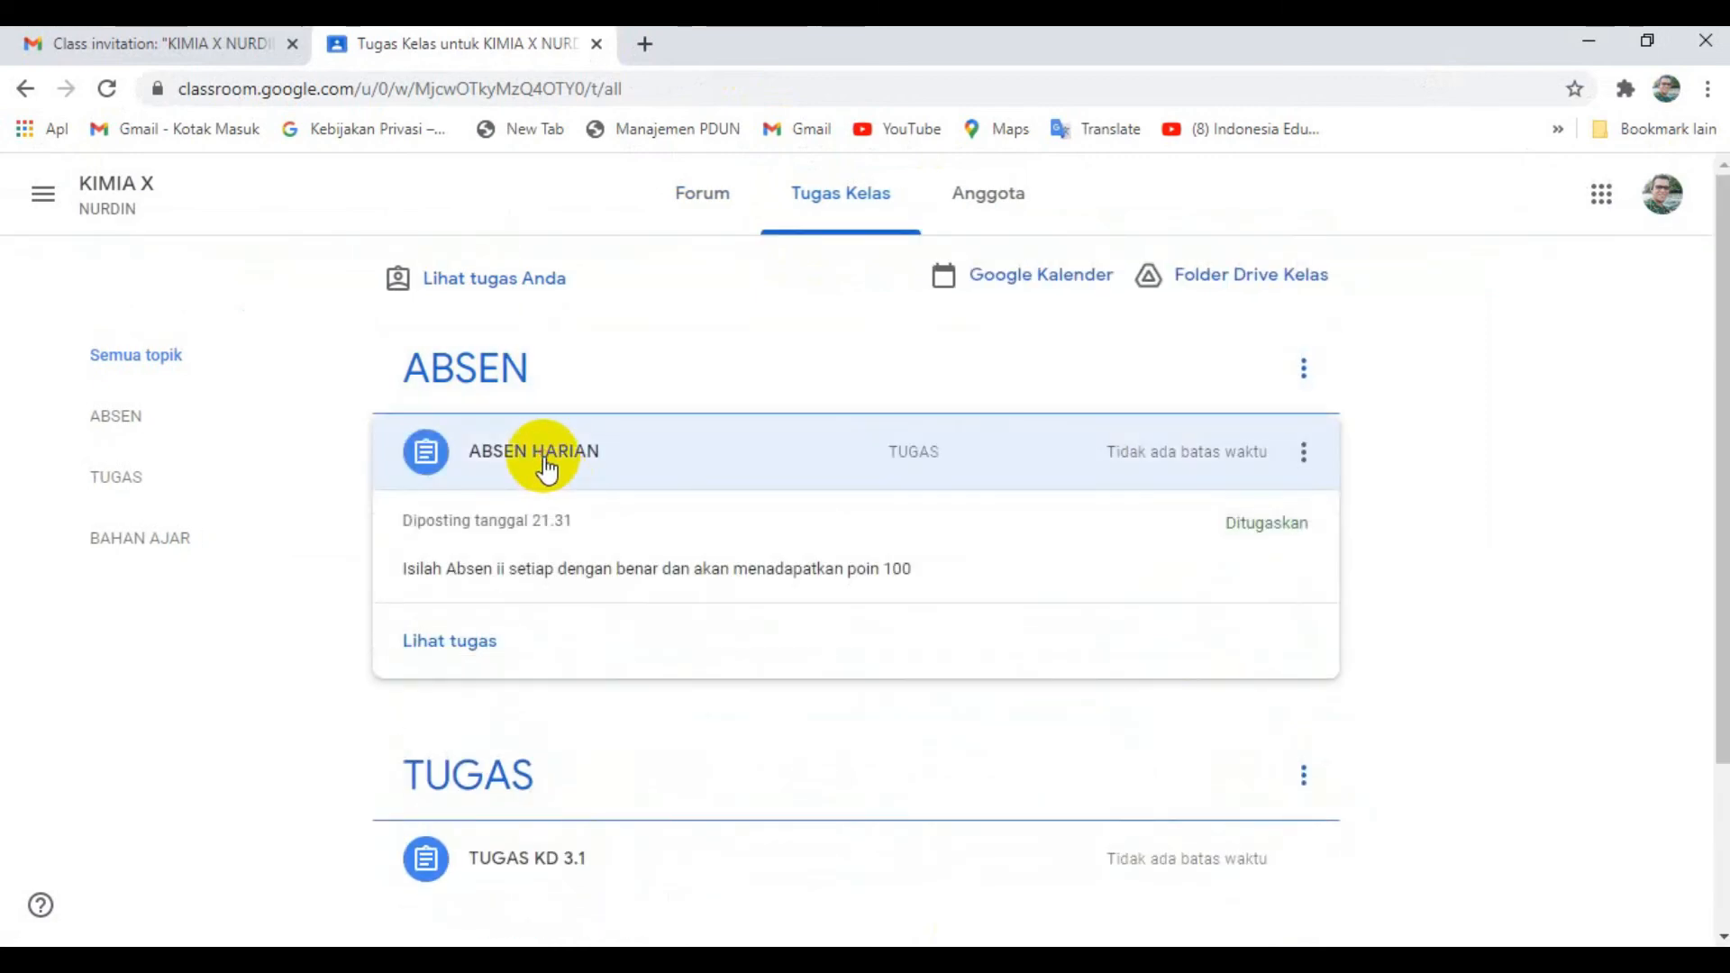
{"action": "left_click", "coordinate": [475, 750]}
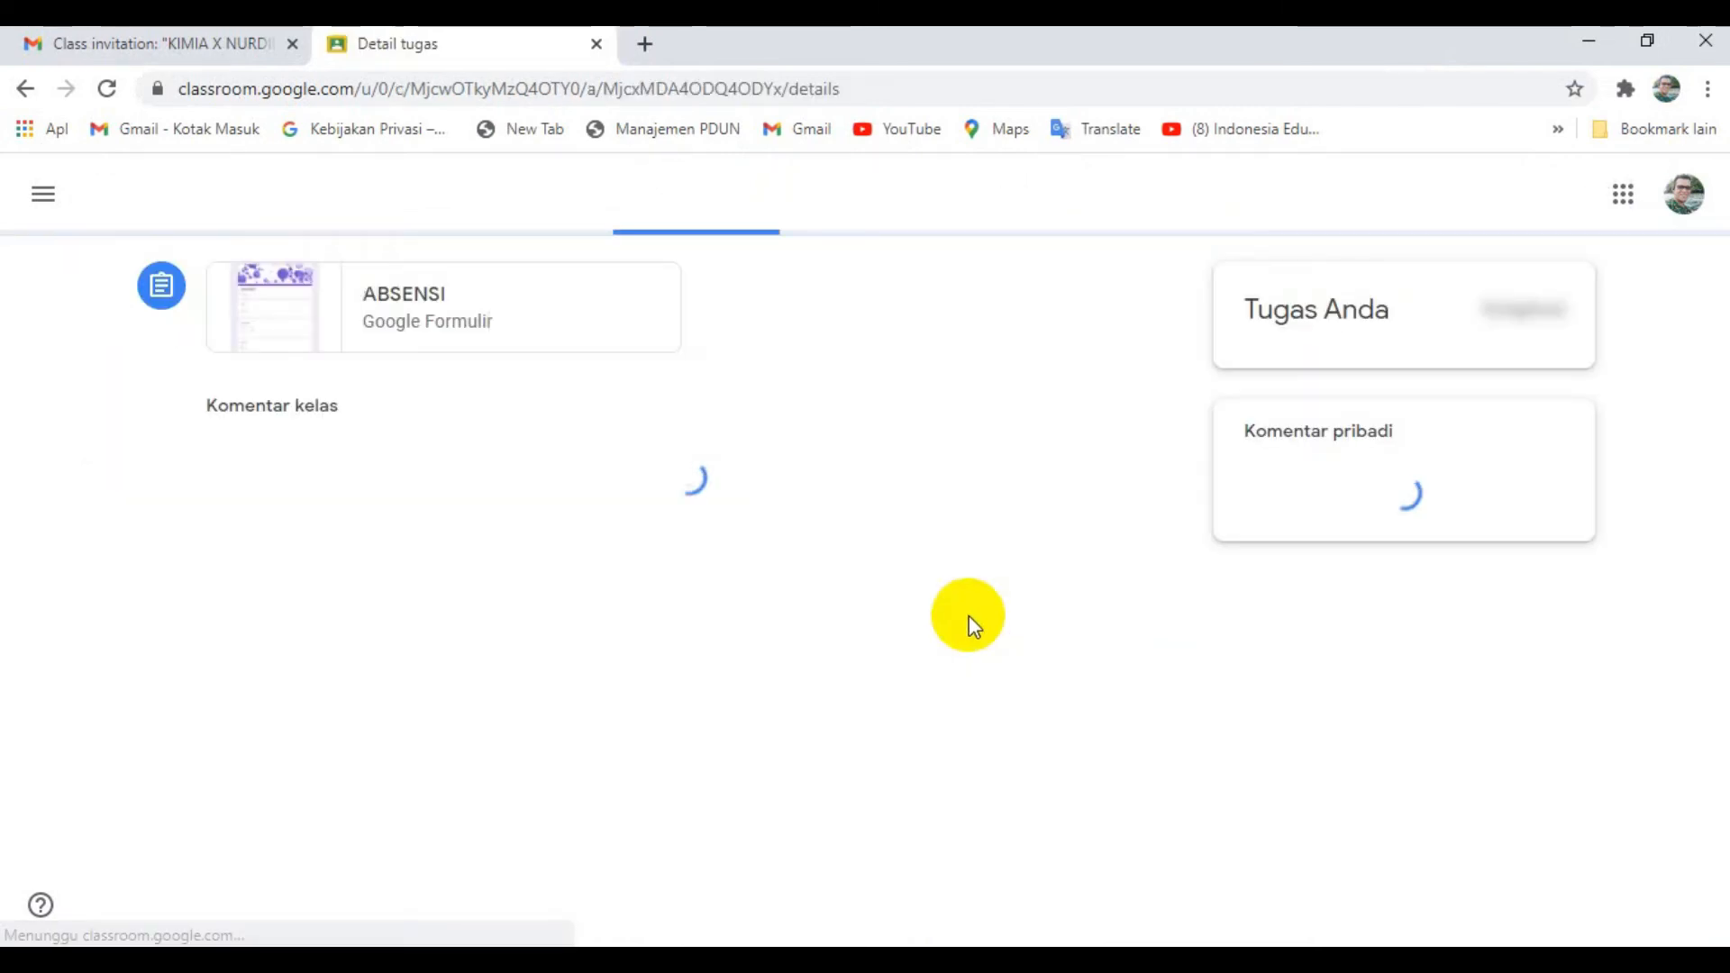
{"action": "left_click", "coordinate": [403, 497]}
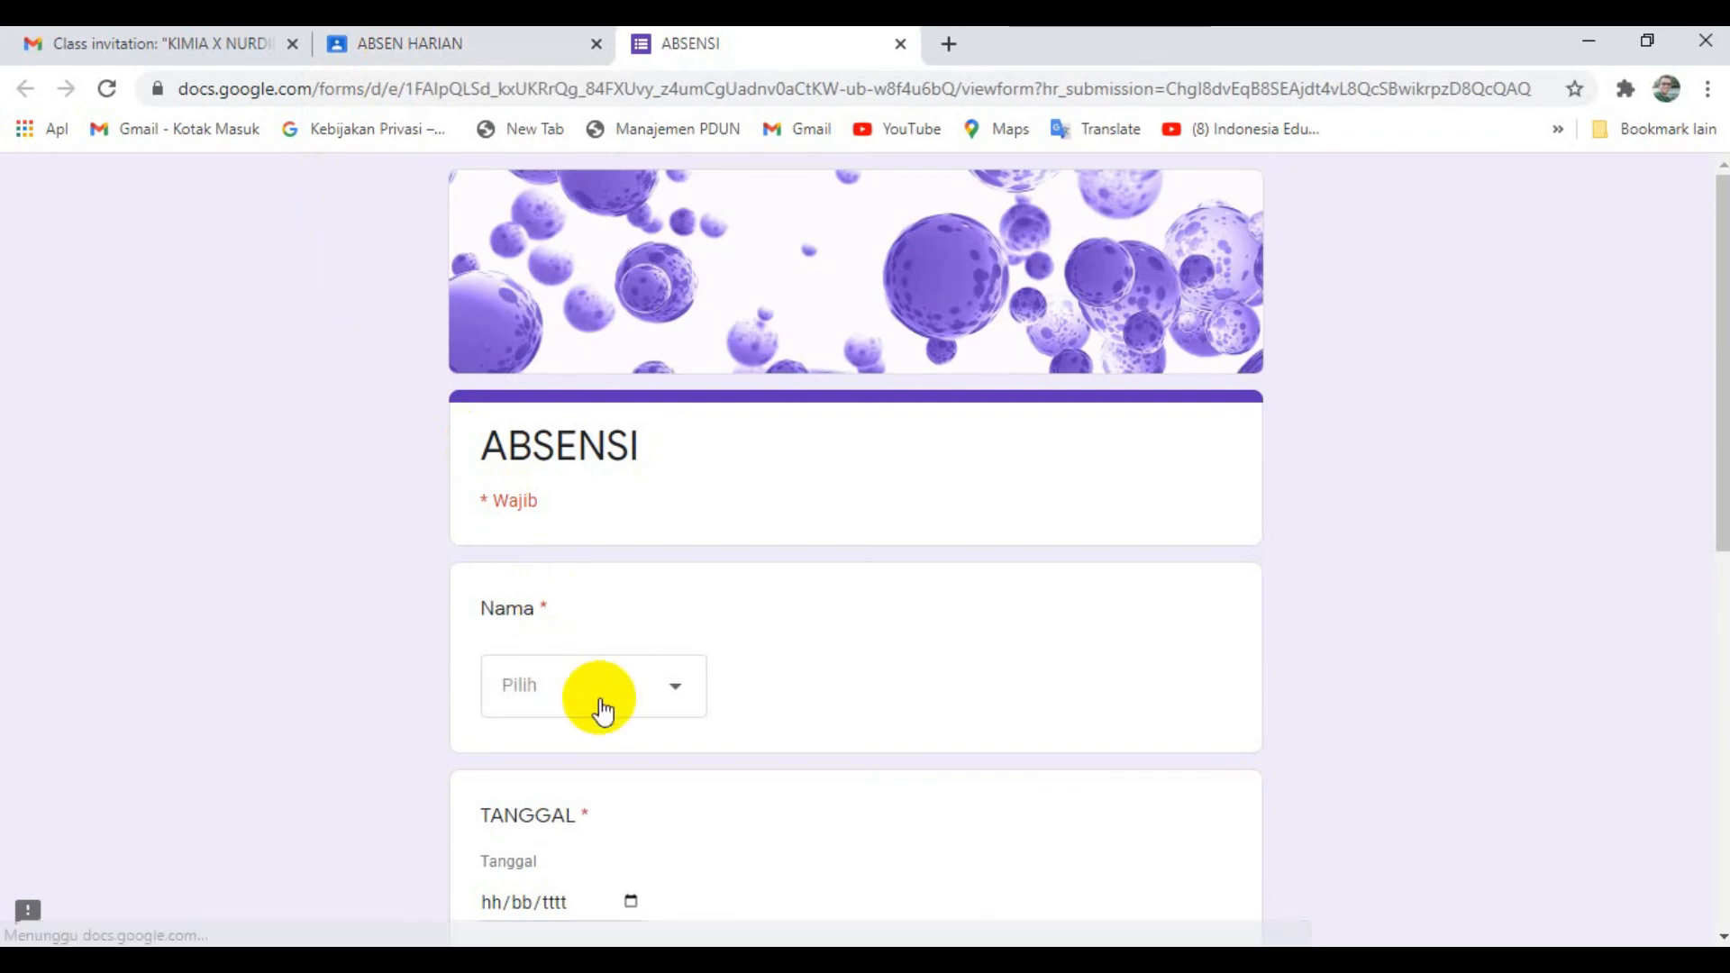
- Fill in the ABSENSI form with the student's name, date 10/02/2021, class 7A and attendance HADIR, and submit it
{"action": "left_click", "coordinate": [596, 702]}
{"action": "left_click", "coordinate": [596, 770]}
{"action": "scroll", "coordinate": [822, 655], "scroll_direction": "down", "scroll_amount": 4}
{"action": "left_click", "coordinate": [631, 520]}
{"action": "left_click", "coordinate": [723, 865]}
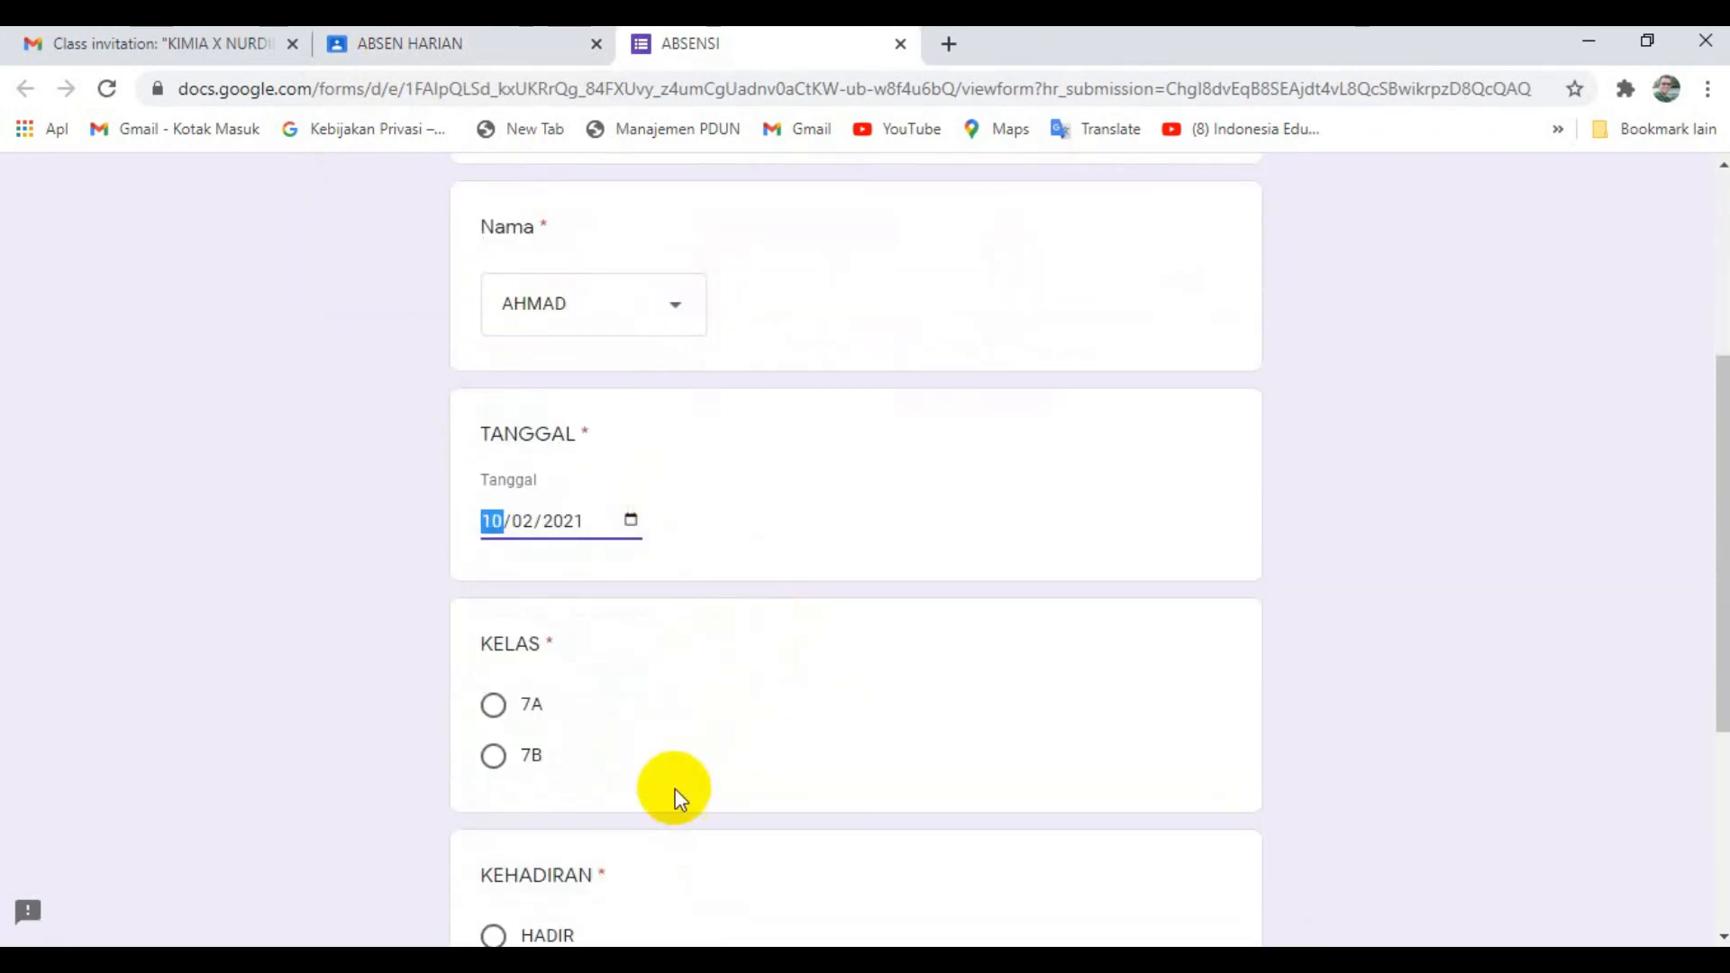
{"action": "scroll", "coordinate": [572, 695], "scroll_direction": "down", "scroll_amount": 3}
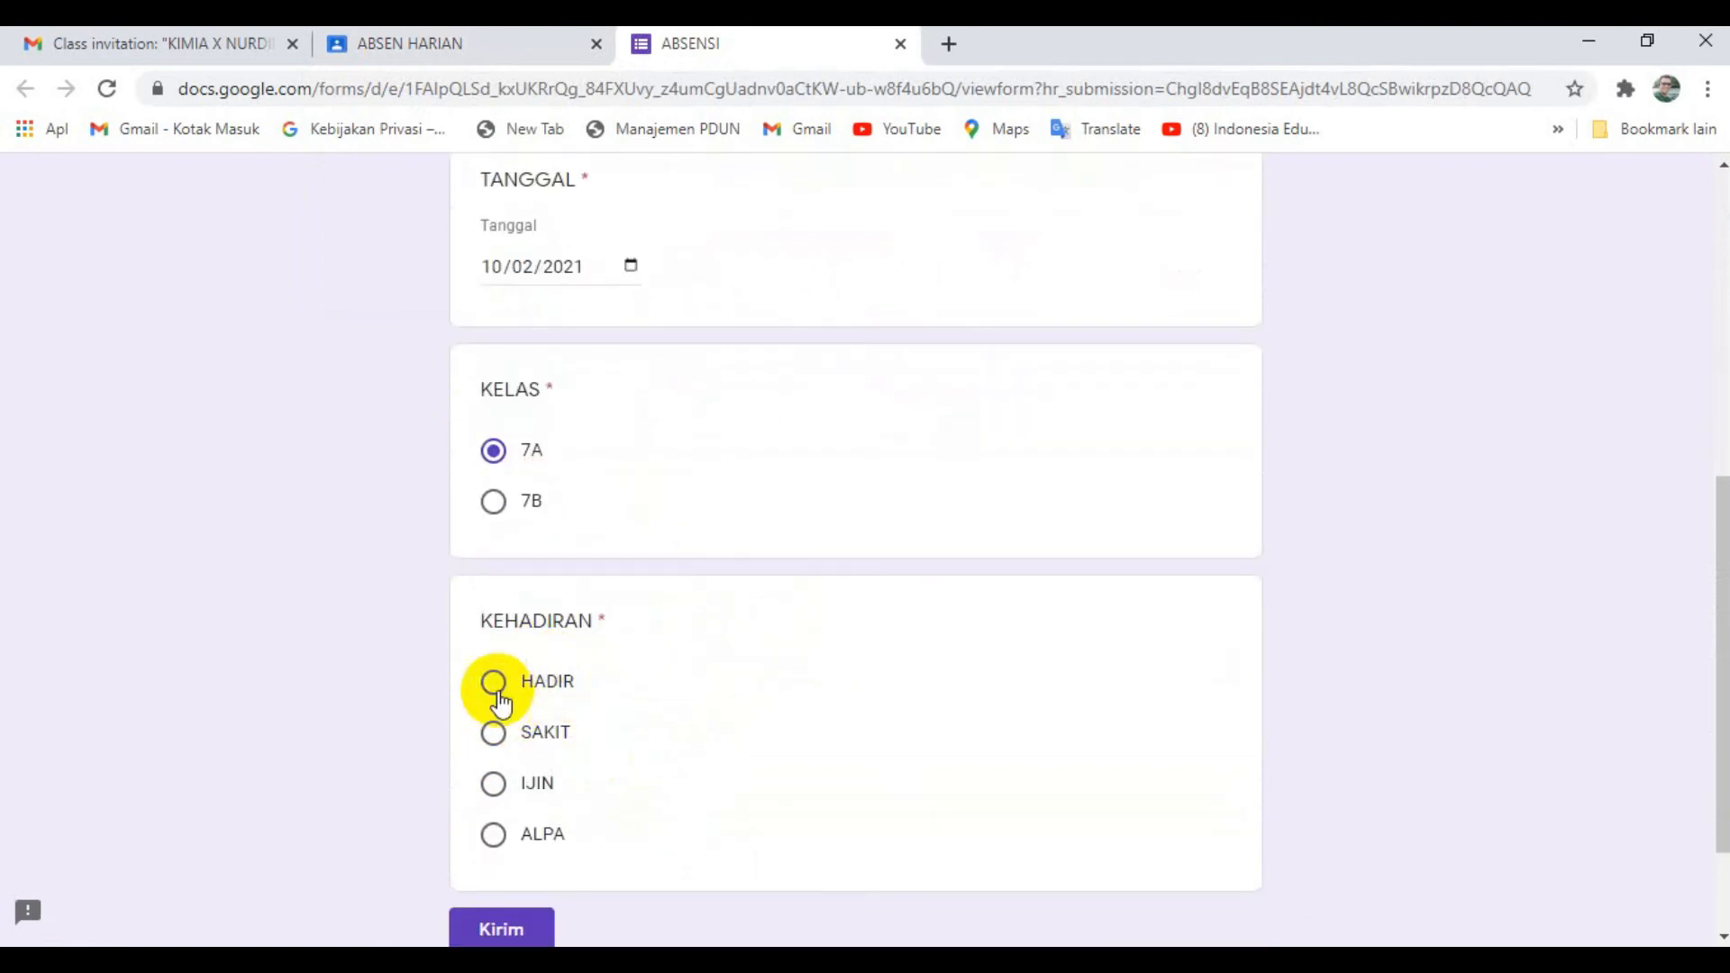
{"action": "left_click", "coordinate": [513, 912]}
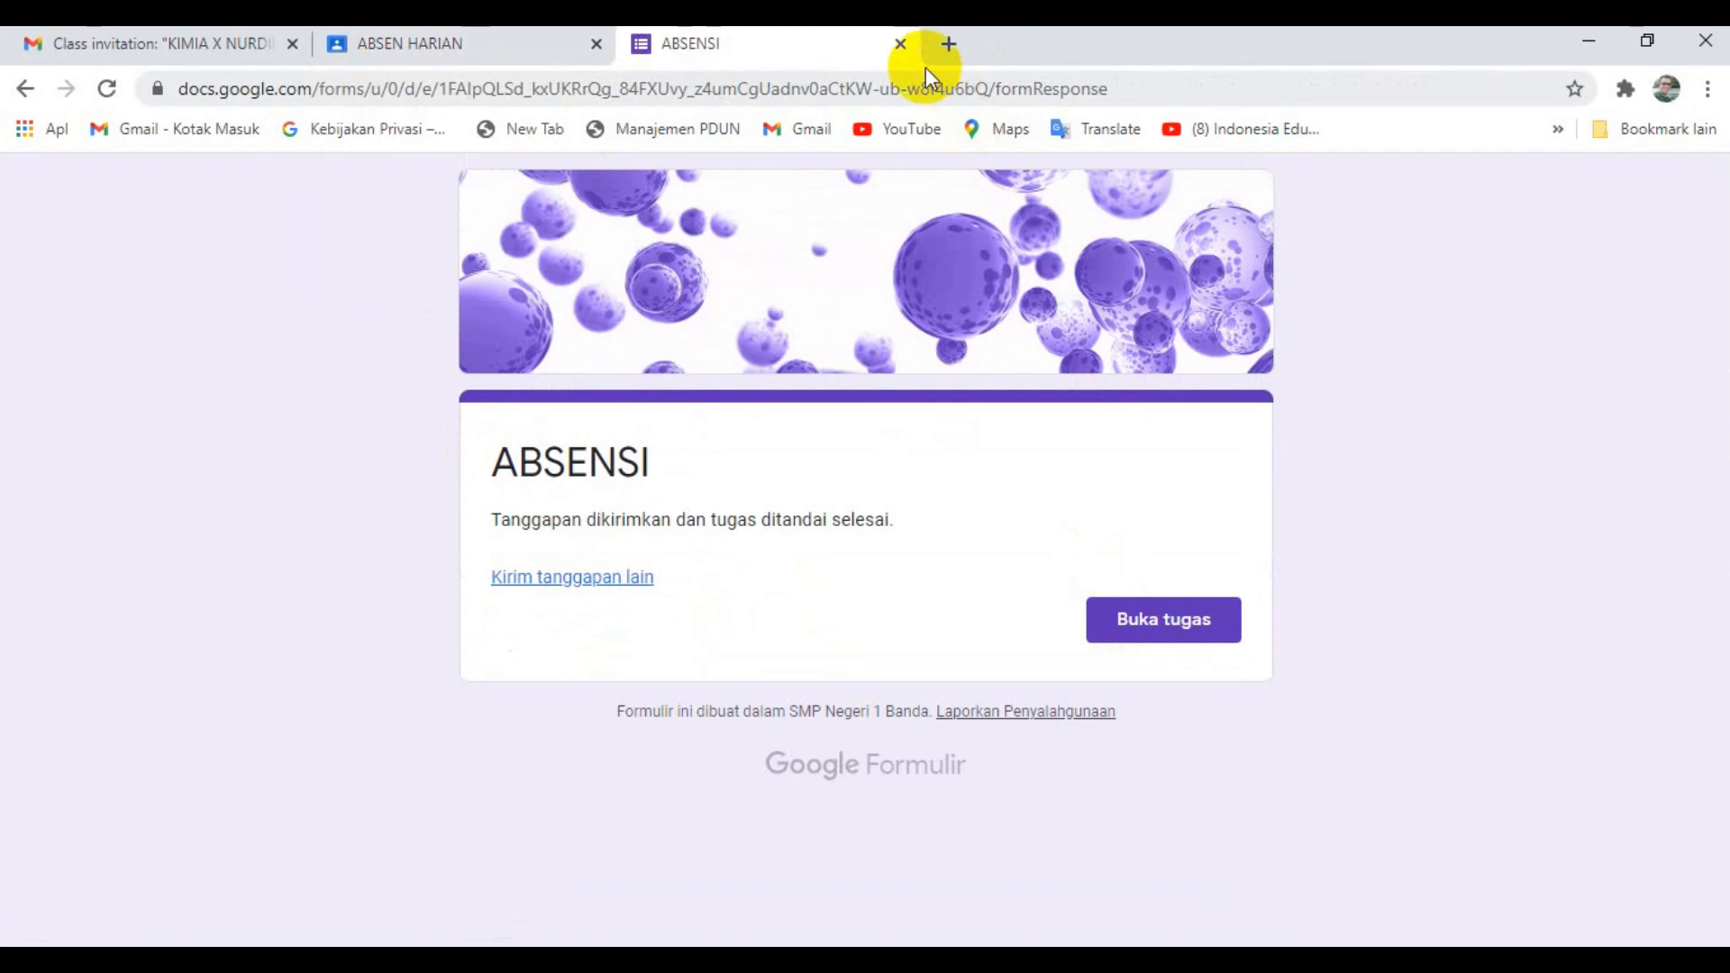
- Close the submitted form and mark the student's ABSEN HARIAN assignment as done
{"action": "left_click", "coordinate": [899, 43]}
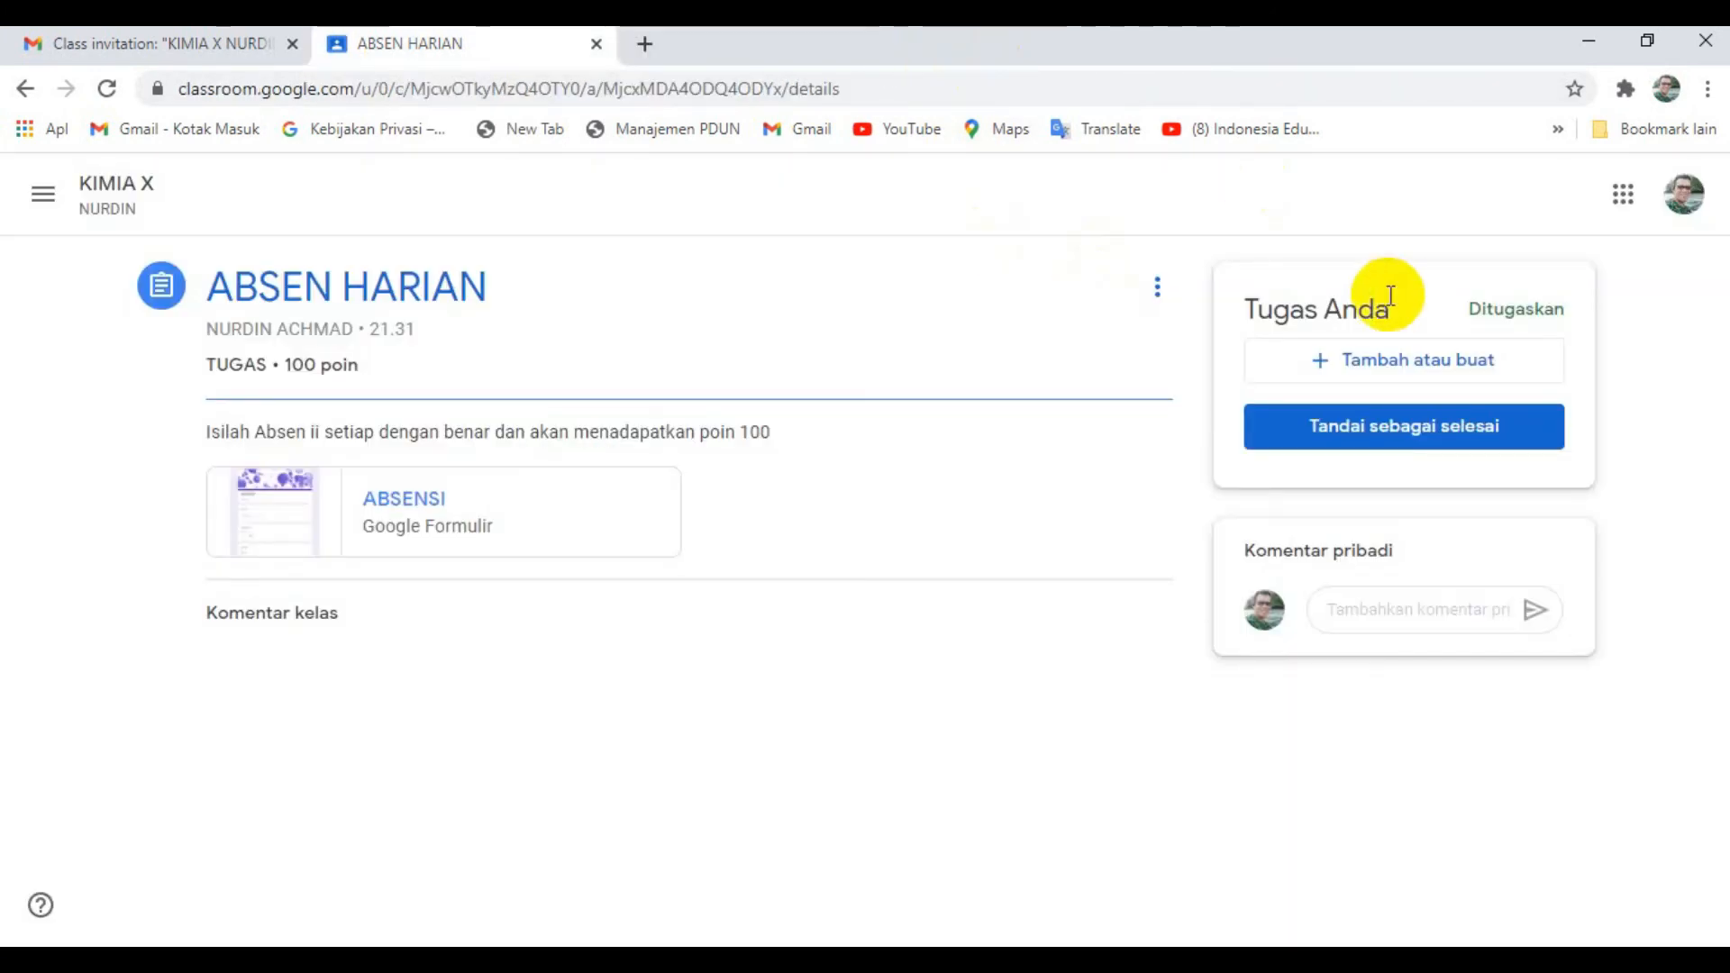
{"action": "left_click", "coordinate": [1405, 428]}
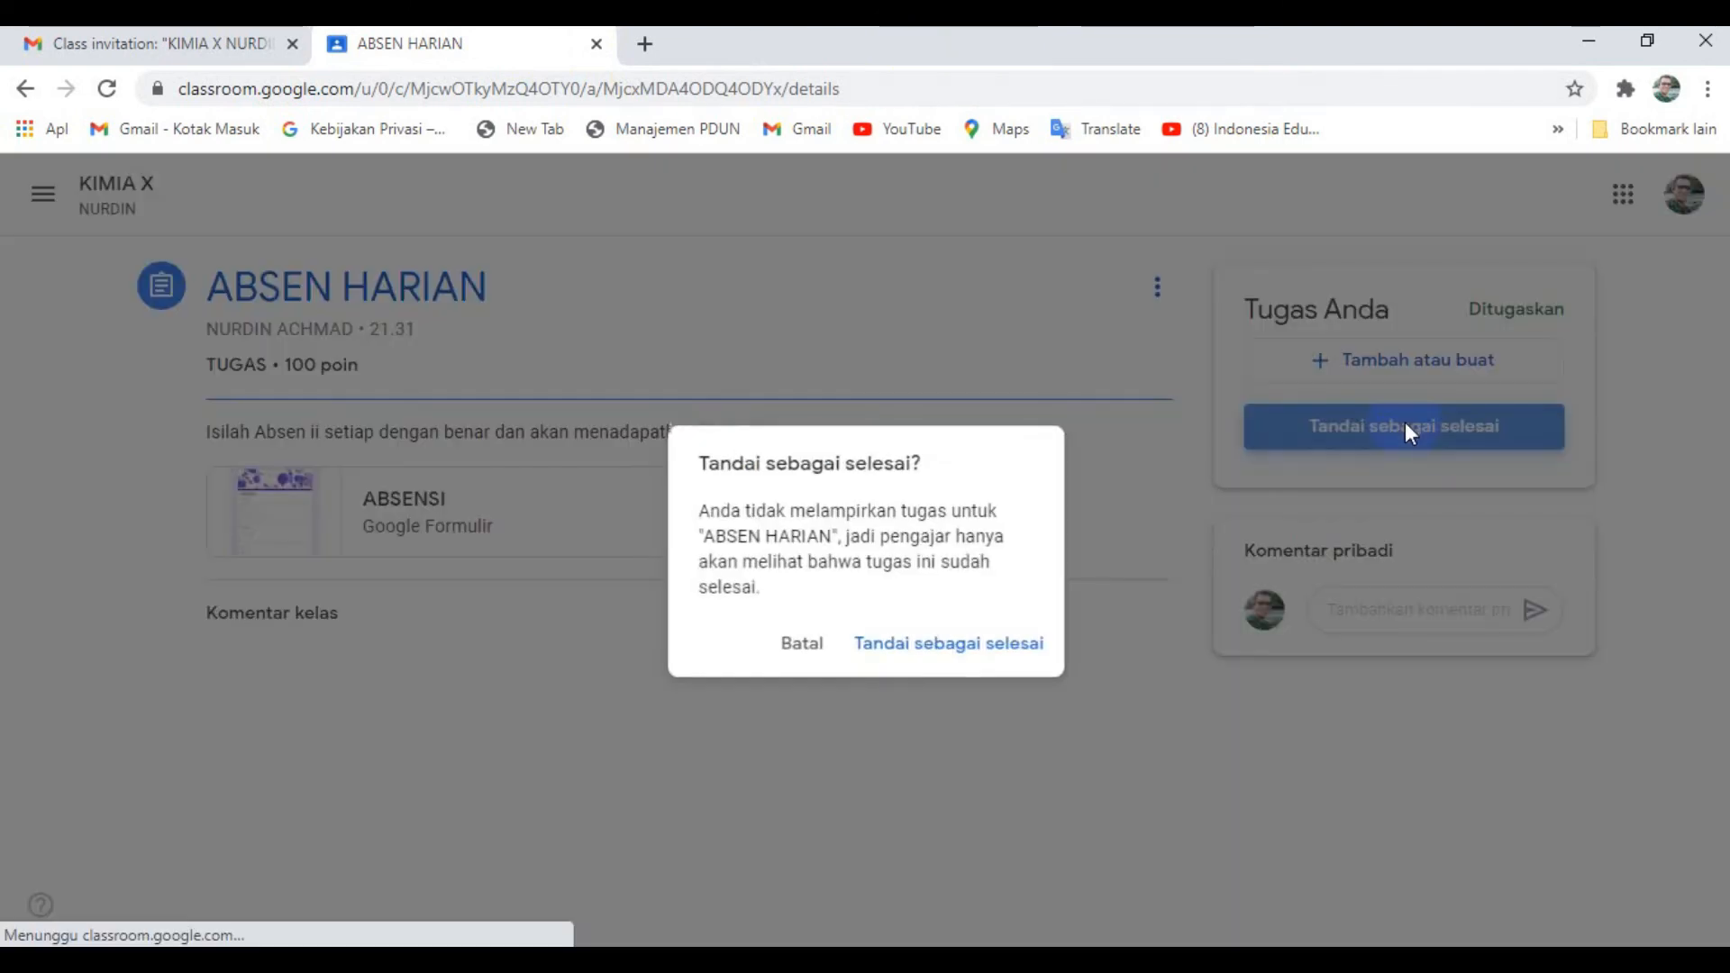
{"action": "left_click", "coordinate": [1018, 645]}
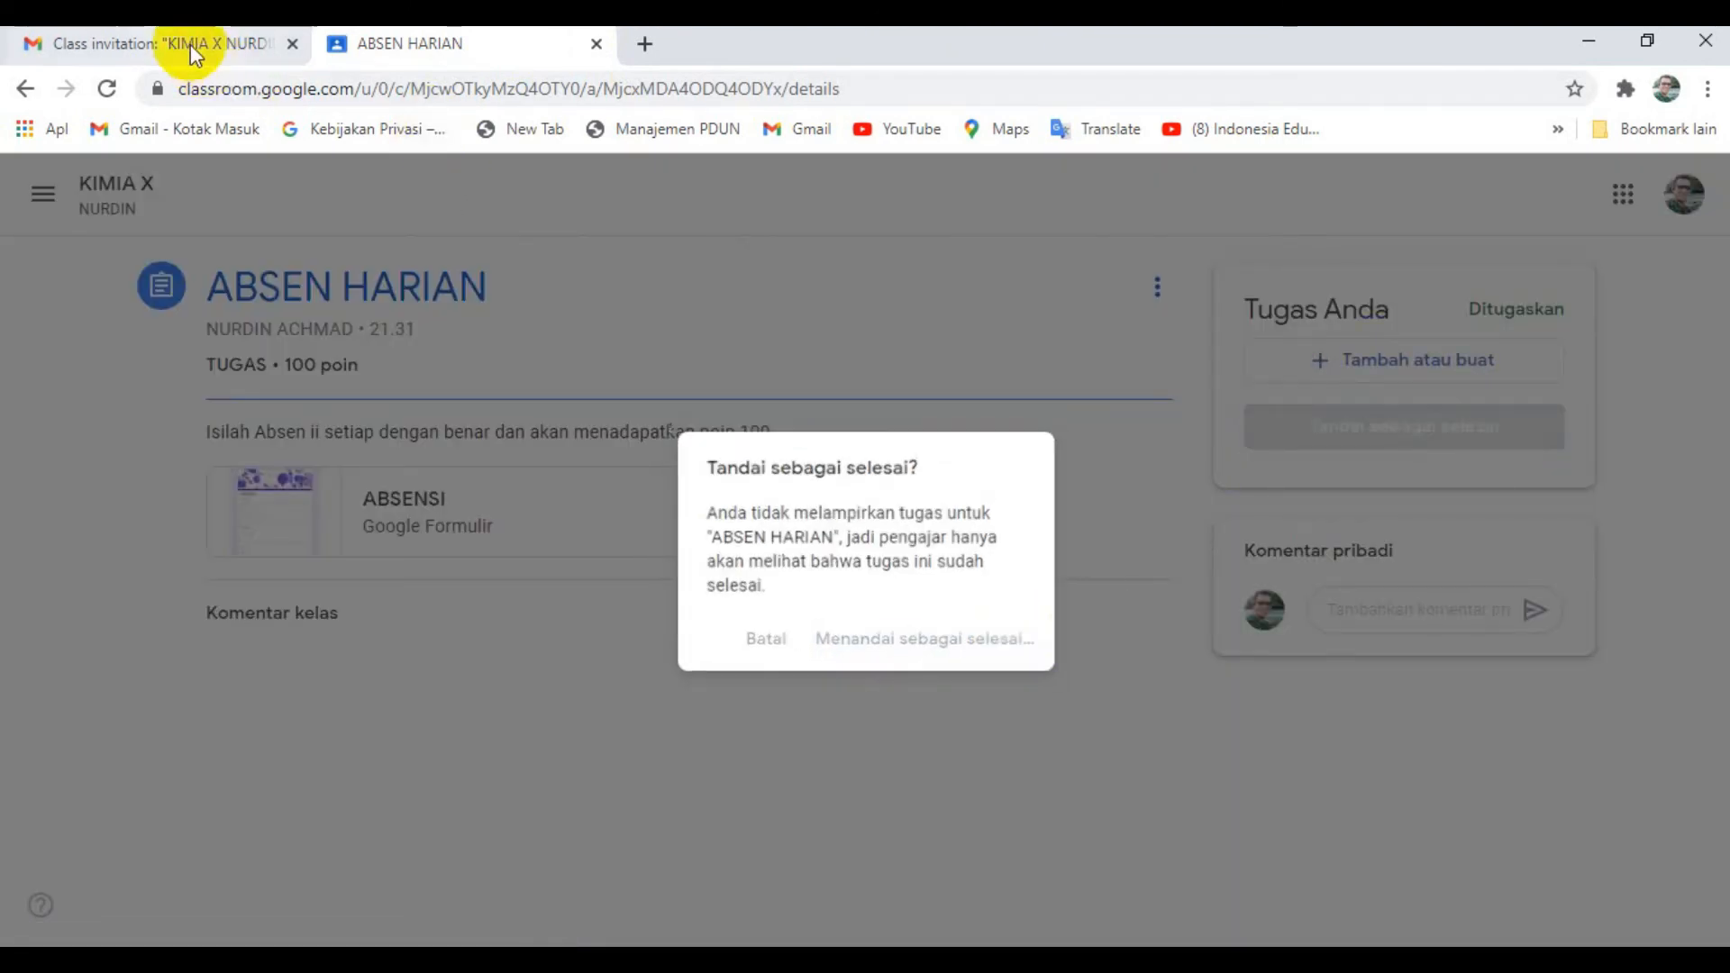
- Return to the student's KIMIA X classwork and open the full page of the TUGAS KD 3.1 assignment
{"action": "left_click", "coordinate": [187, 42]}
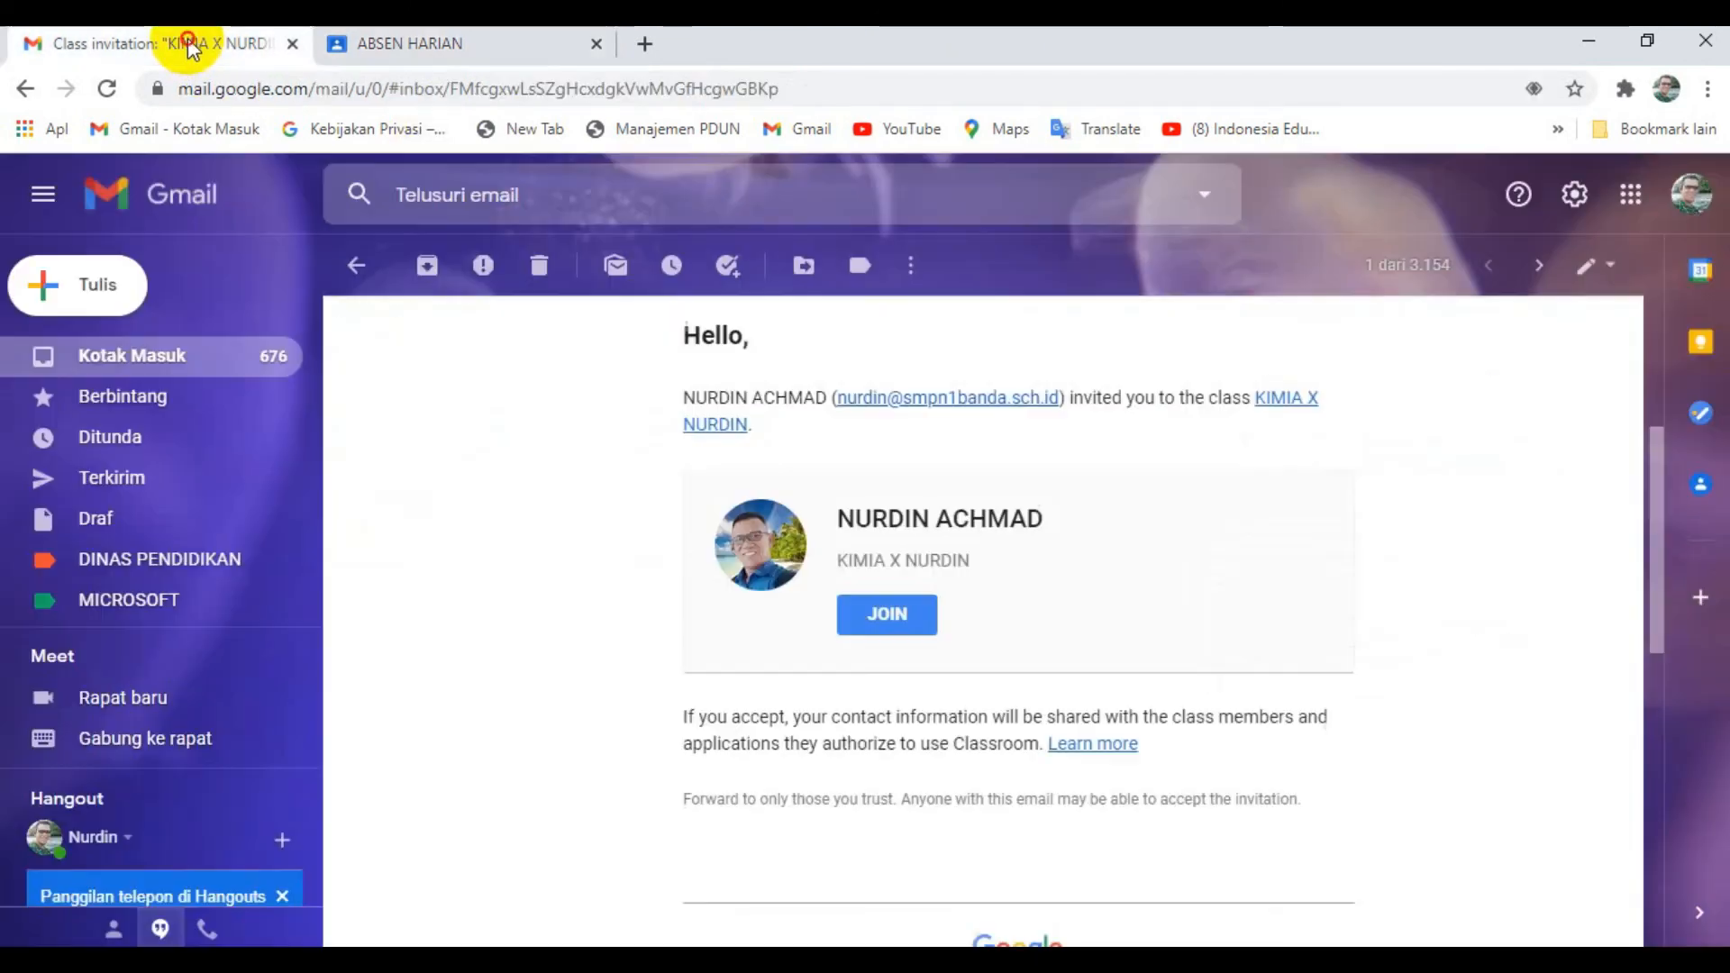
{"action": "left_click", "coordinate": [477, 56]}
{"action": "left_click", "coordinate": [87, 182]}
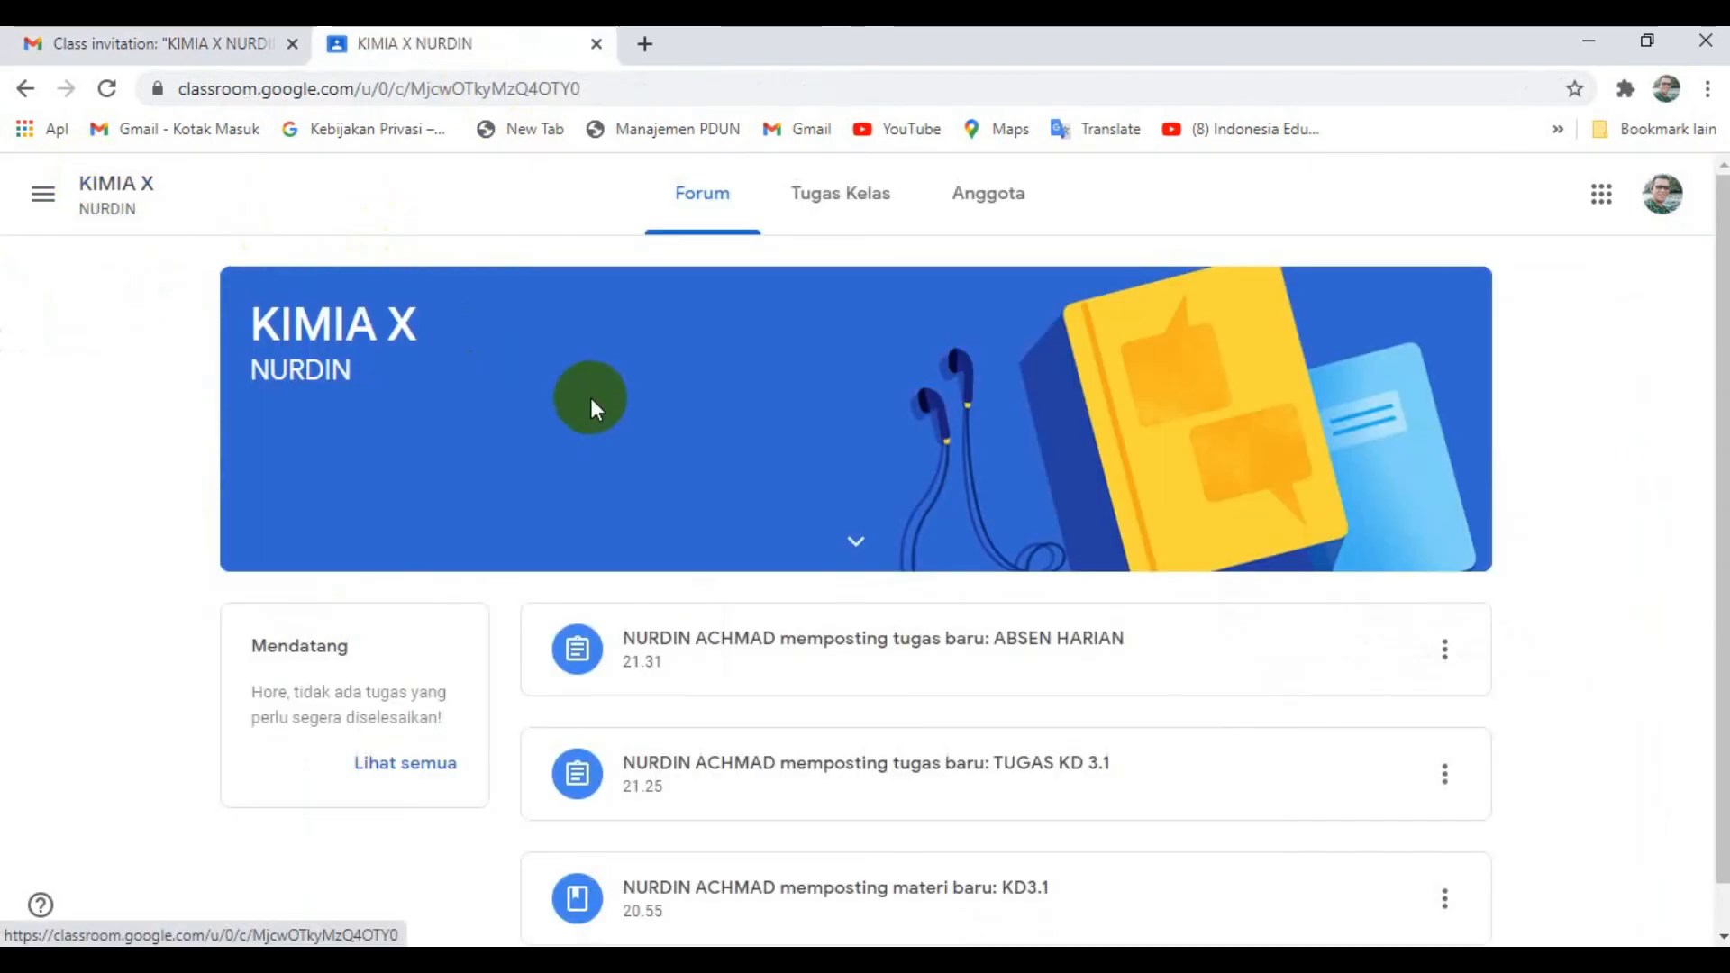
{"action": "left_click", "coordinate": [842, 205]}
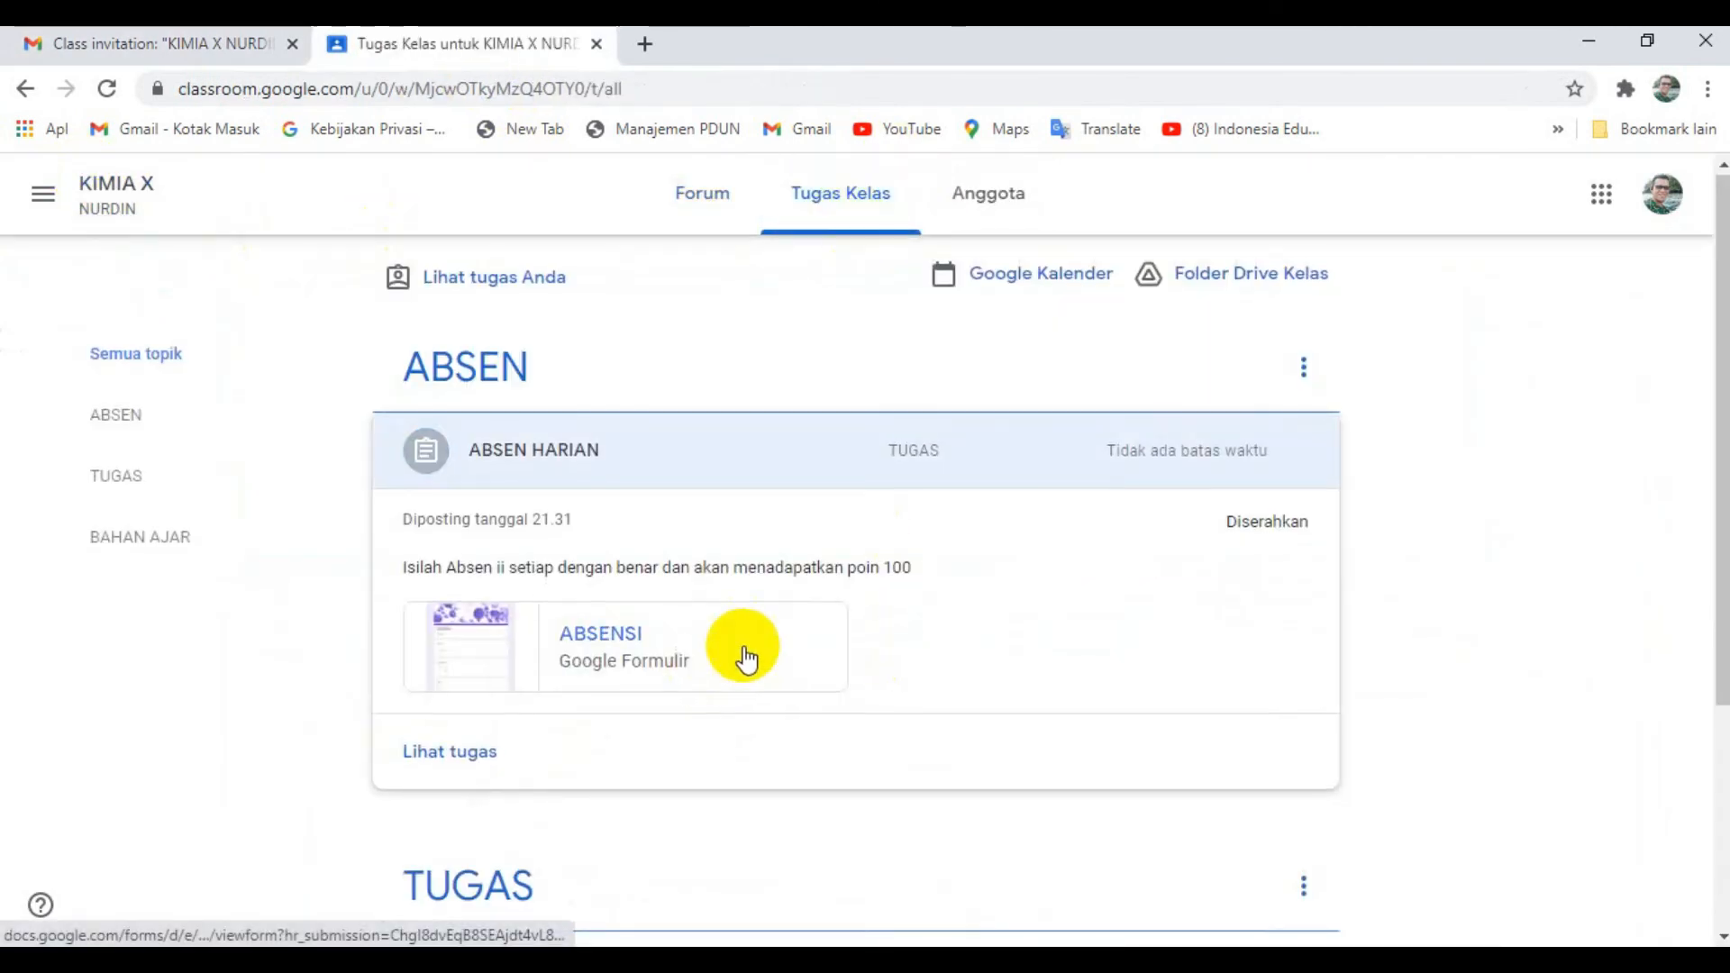
{"action": "scroll", "coordinate": [745, 657], "scroll_direction": "down", "scroll_amount": 4}
{"action": "left_click", "coordinate": [541, 629]}
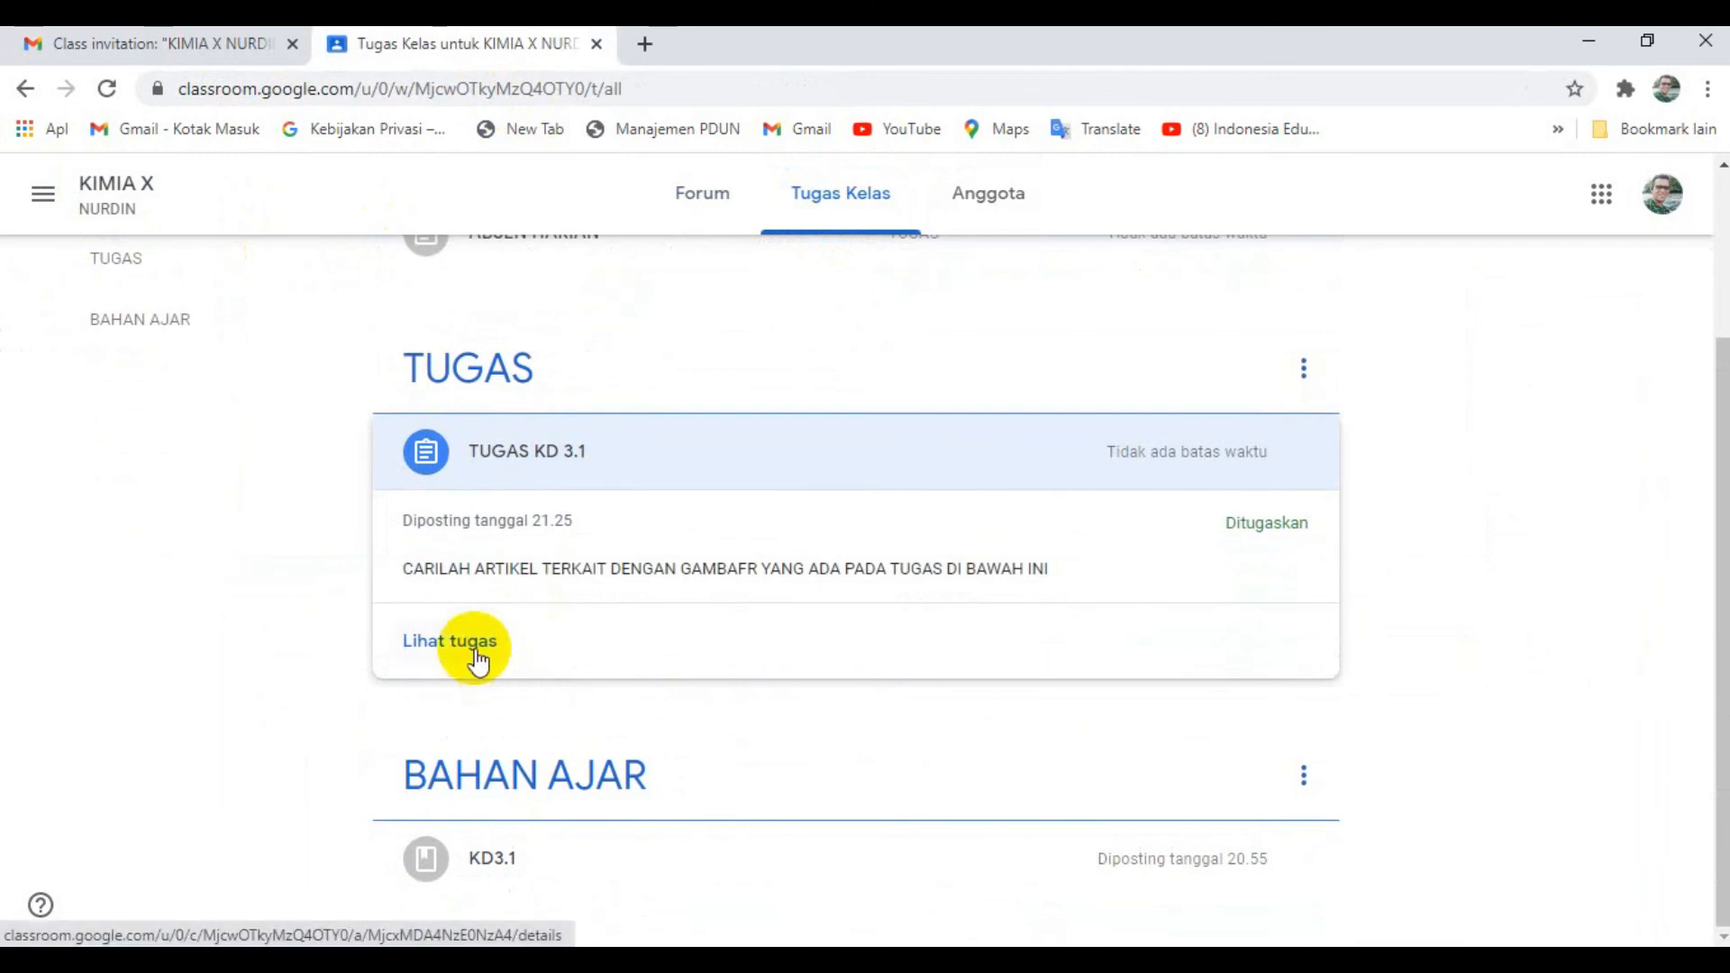
{"action": "left_click", "coordinate": [473, 645]}
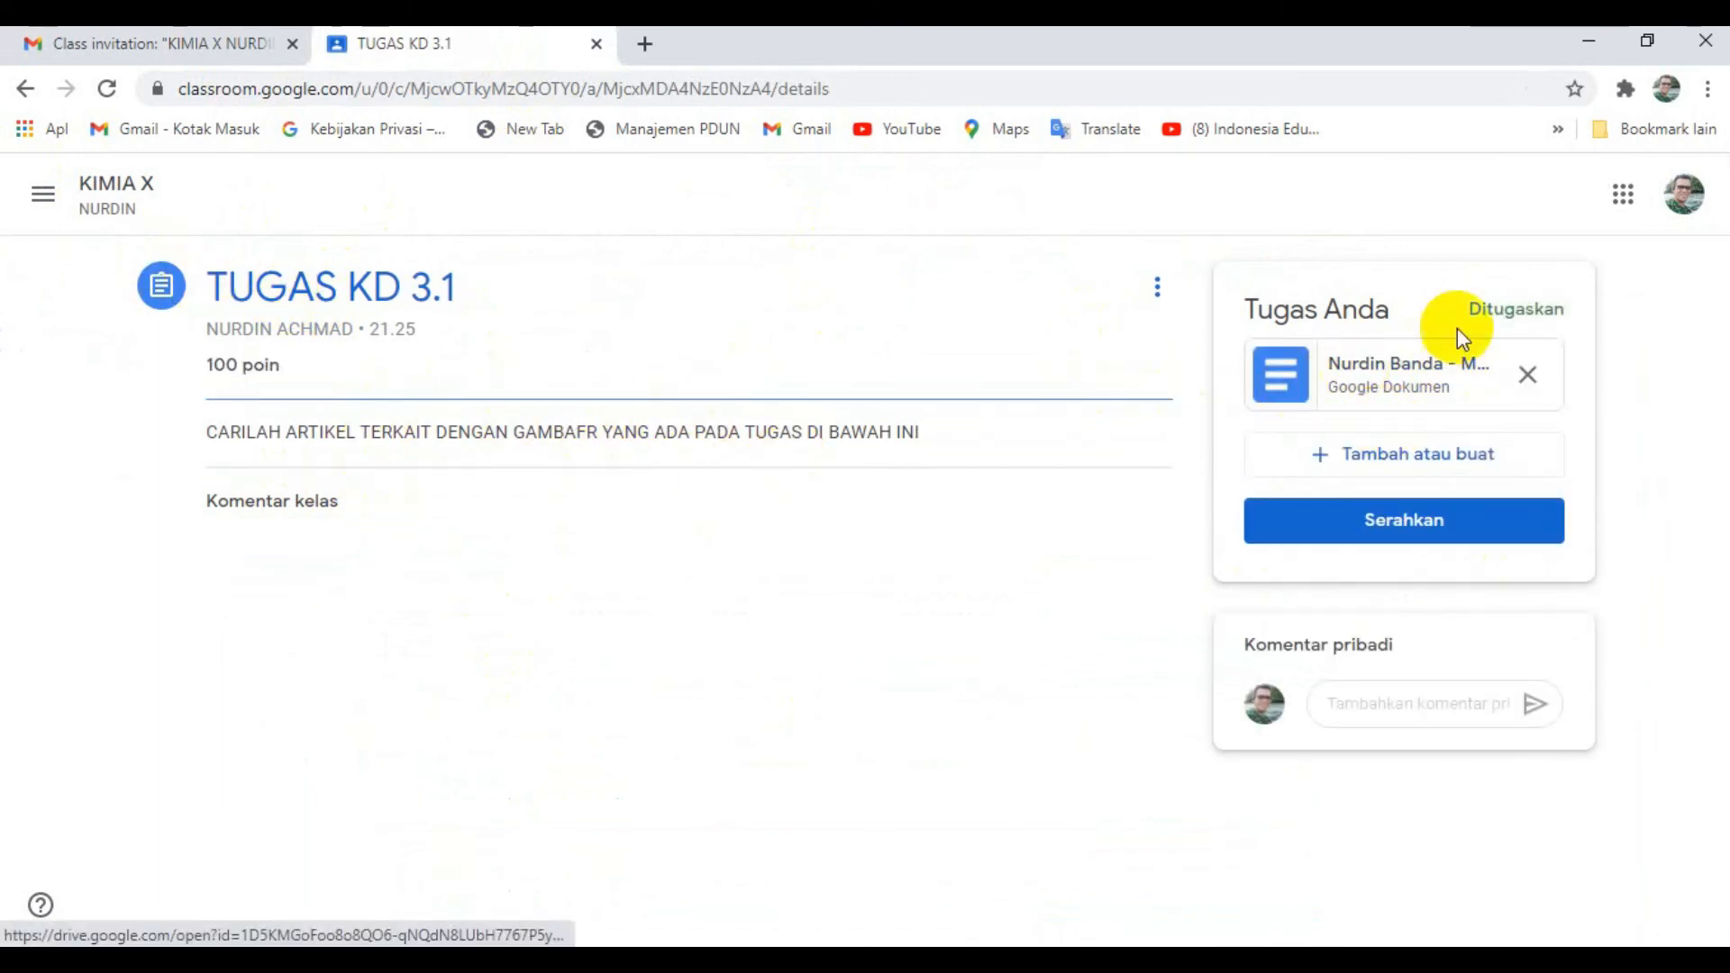
- Open the student's attached MAKANAN KHAS document and enter the student's name on the NAMA SISWA line
{"action": "left_click", "coordinate": [1385, 388]}
{"action": "left_click", "coordinate": [426, 45]}
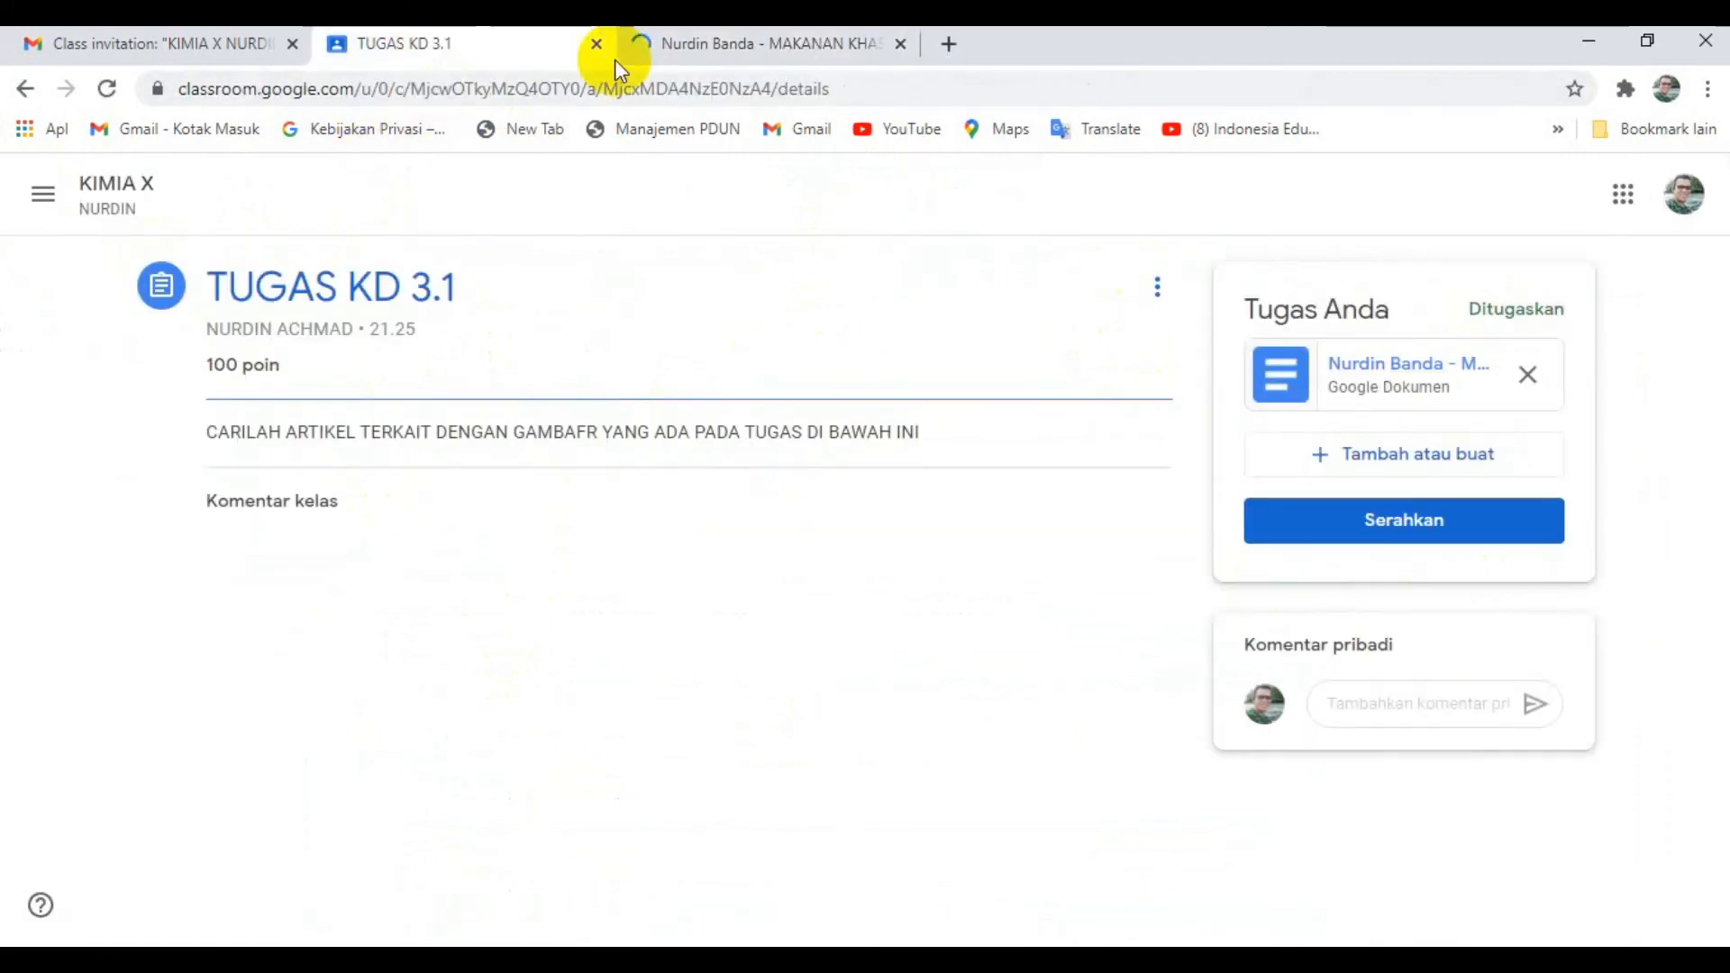
{"action": "left_click", "coordinate": [706, 45]}
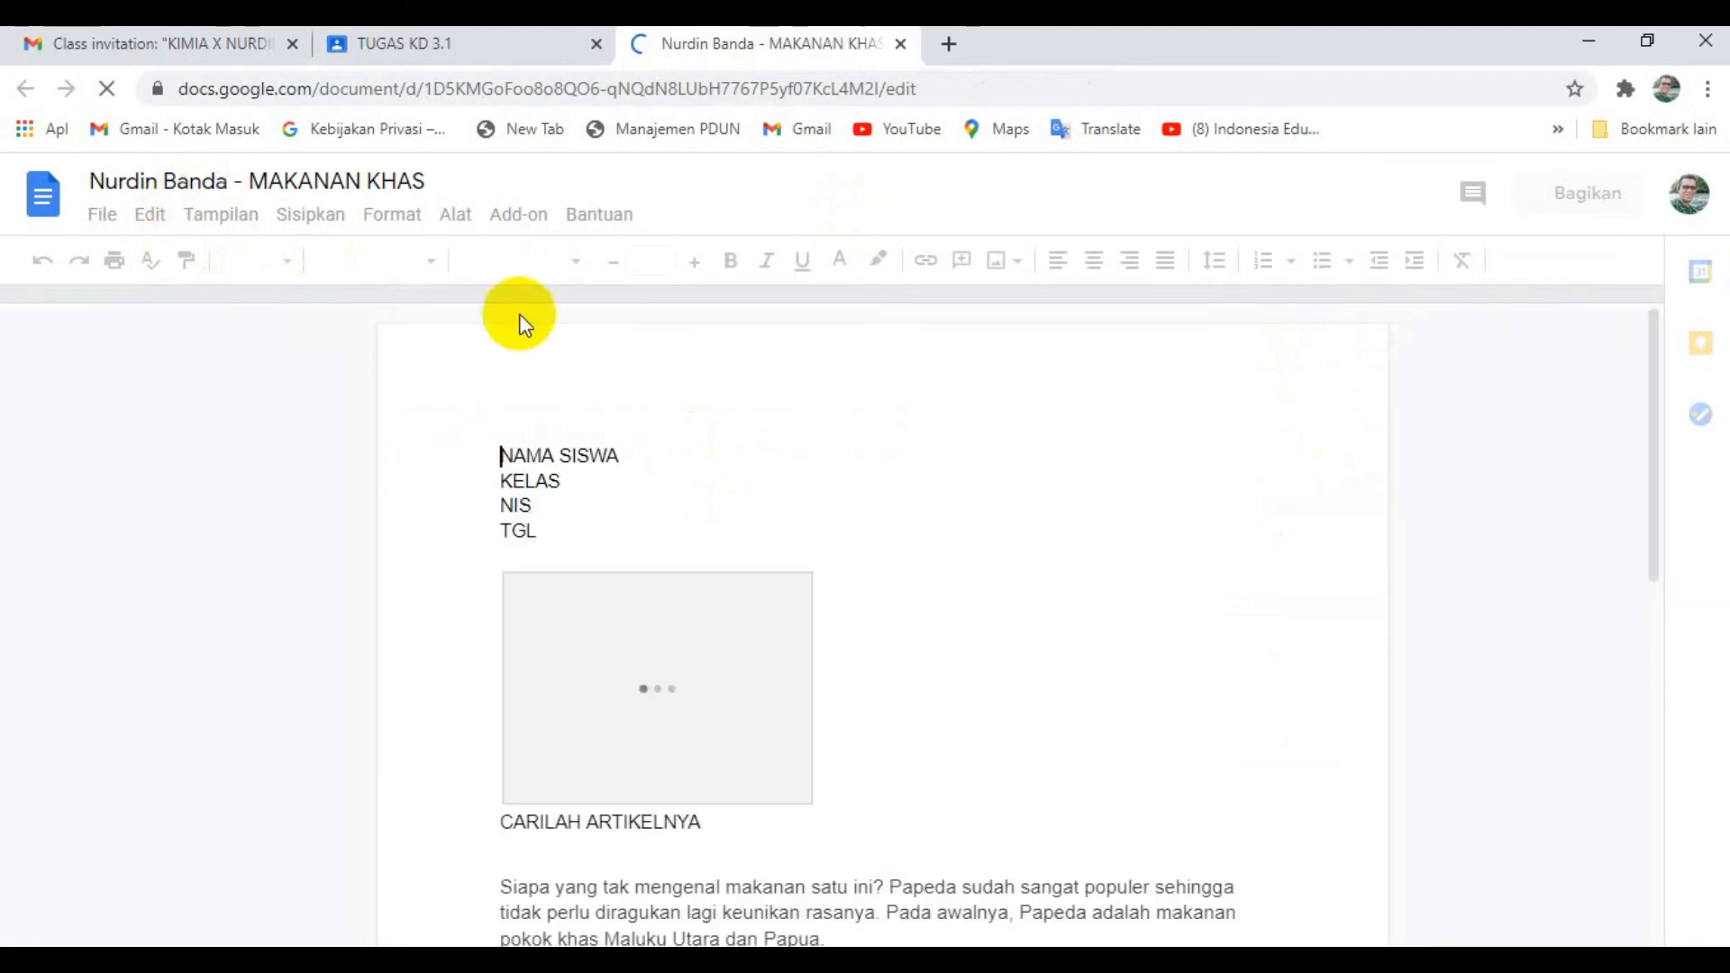
{"action": "left_click", "coordinate": [641, 455]}
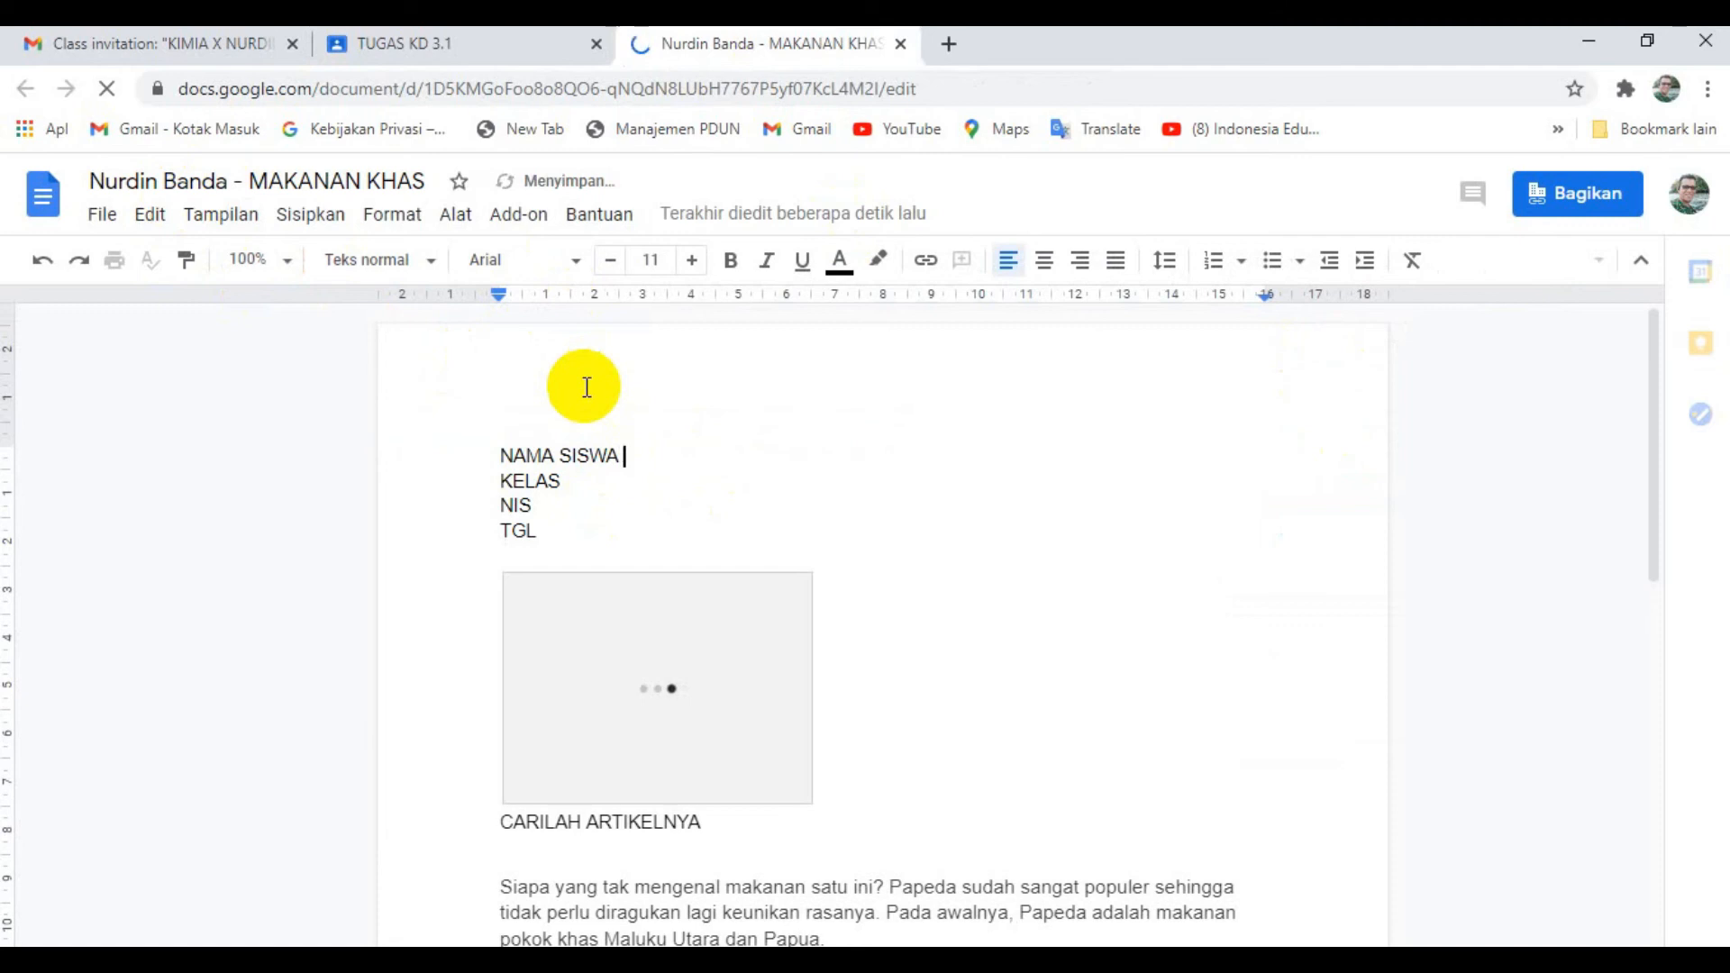
{"action": "type", "text": "NURDIN"}
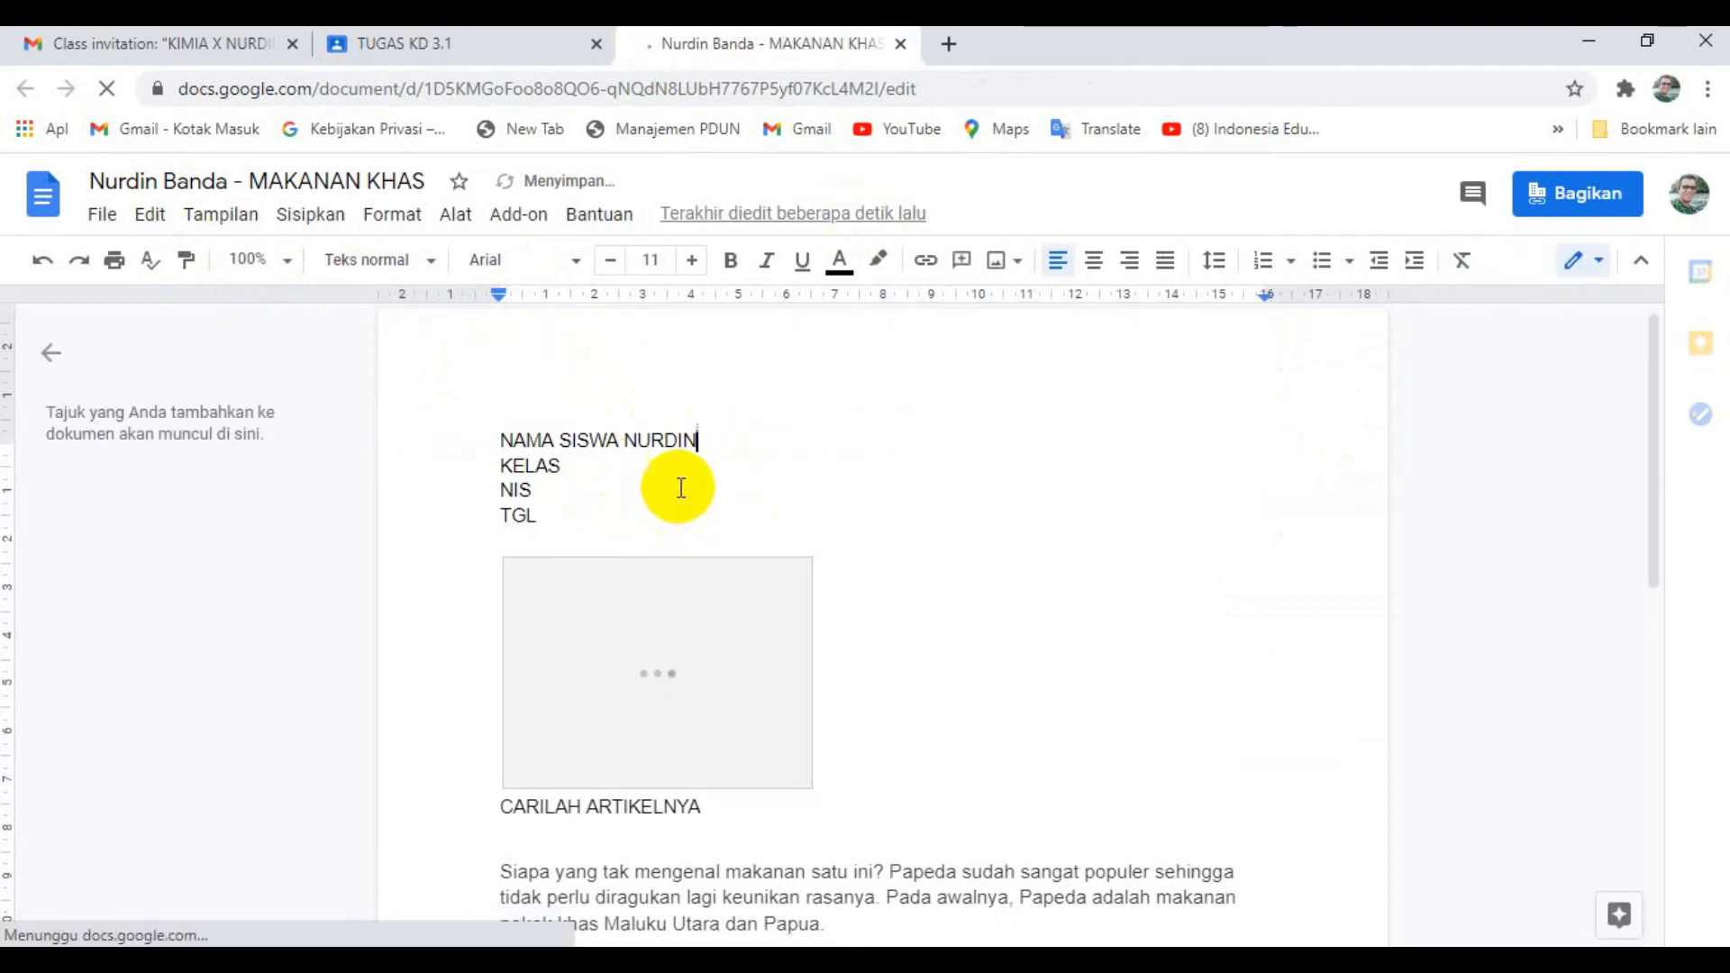
- Place the cursor below the document's last paragraph and use Explore to search for "makanan khas maluku bali adalah"
{"action": "scroll", "coordinate": [683, 486], "scroll_direction": "down", "scroll_amount": 3}
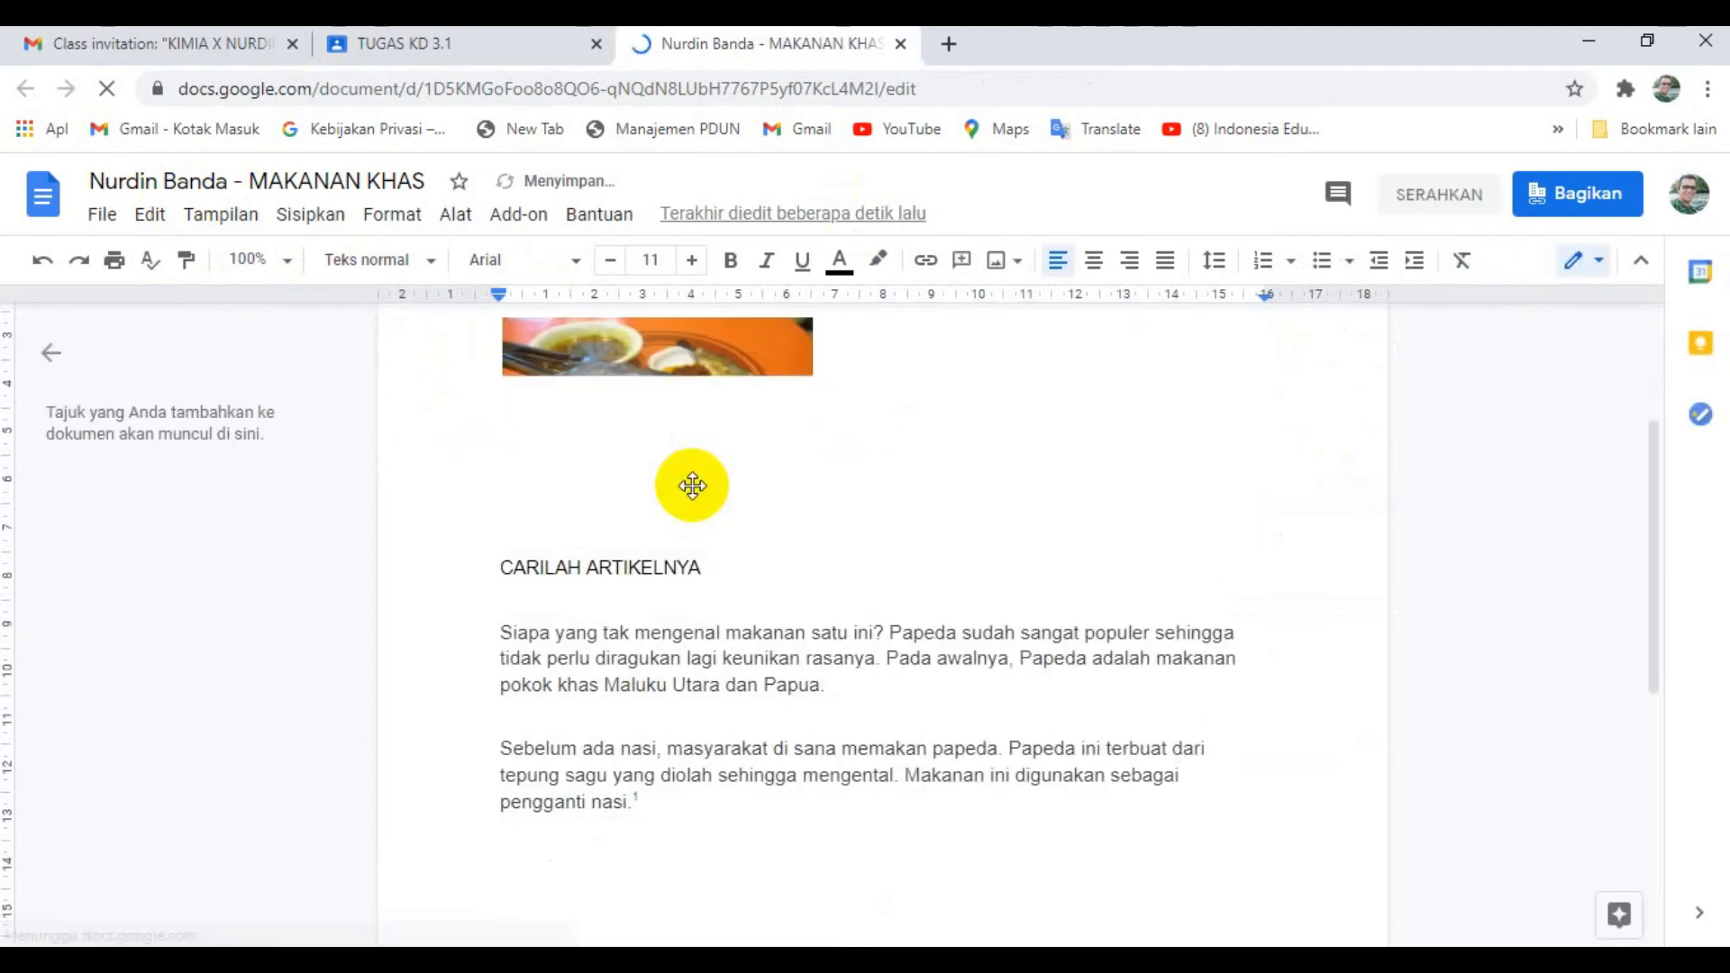
{"action": "scroll", "coordinate": [685, 503], "scroll_direction": "down", "scroll_amount": 3}
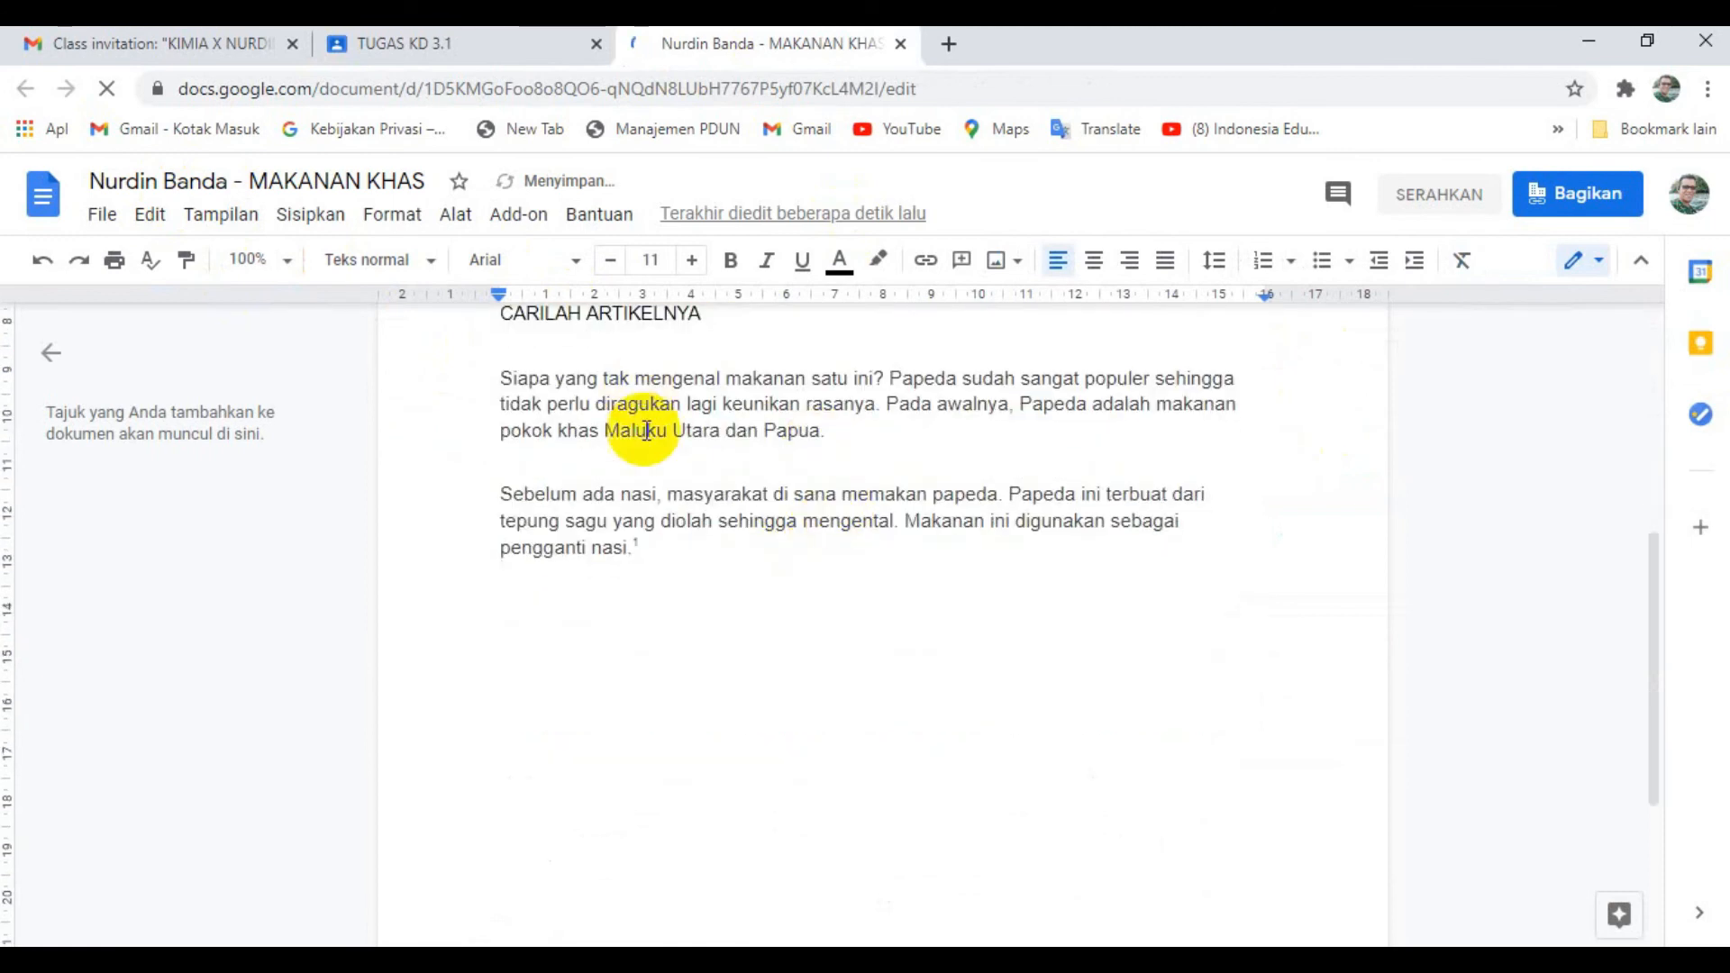
{"action": "scroll", "coordinate": [687, 504], "scroll_direction": "down", "scroll_amount": 2}
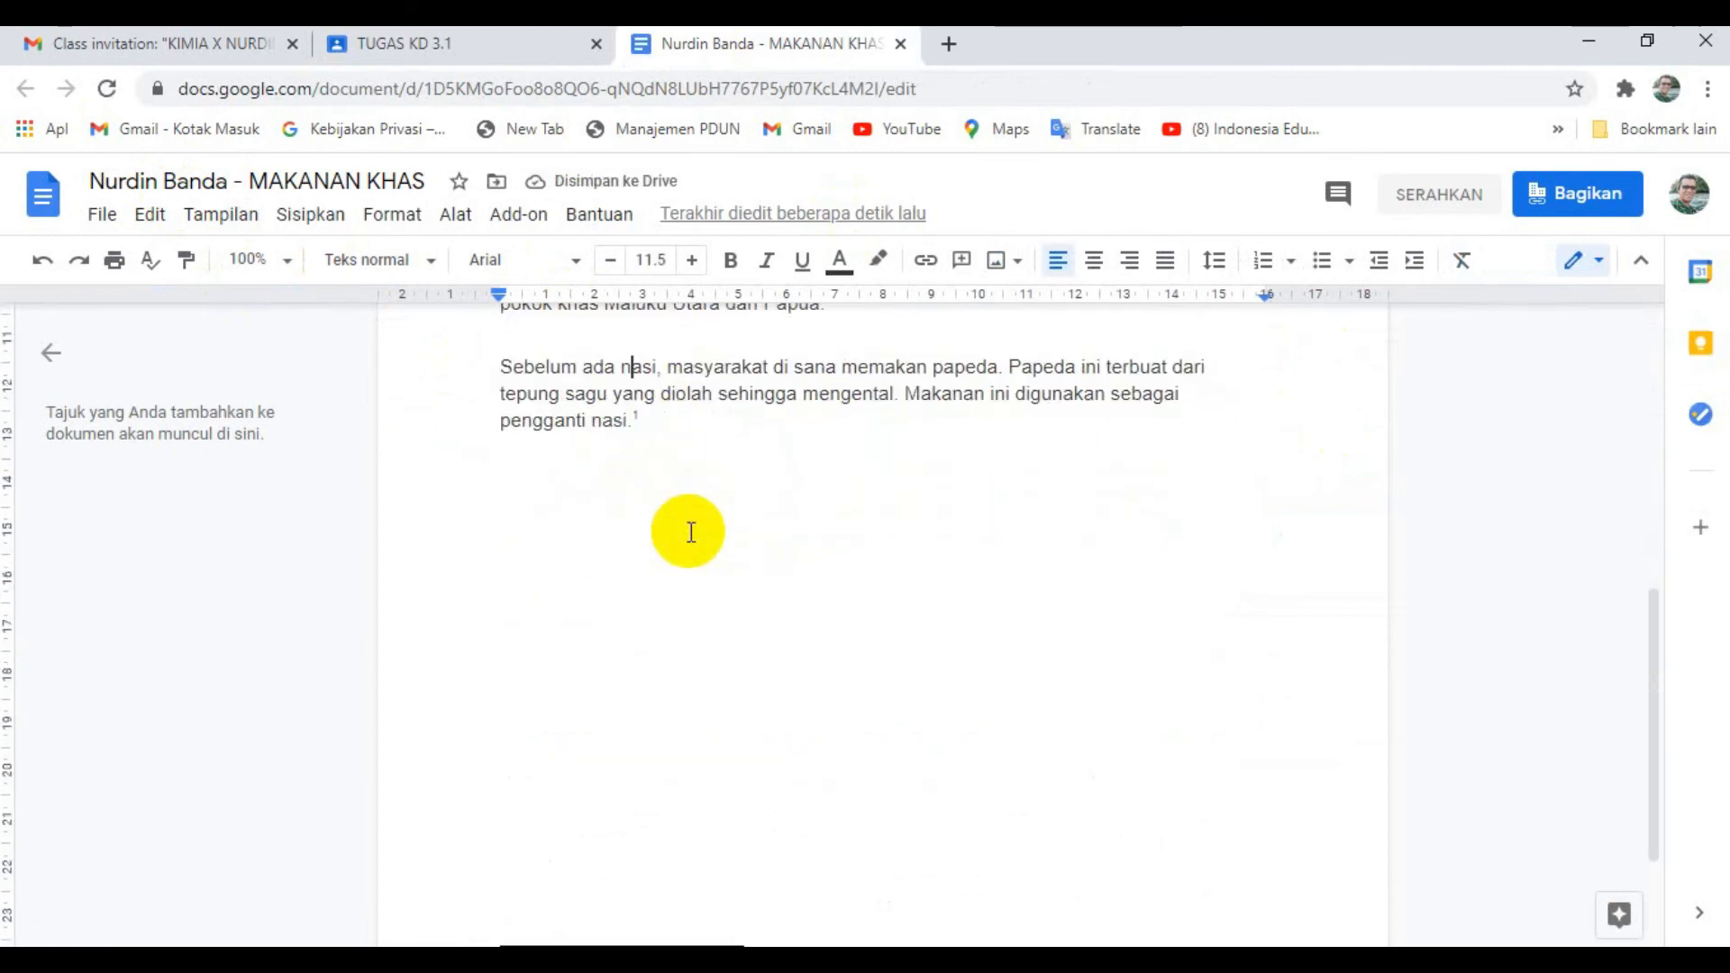
{"action": "left_click", "coordinate": [586, 466]}
{"action": "double_click", "coordinate": [554, 500]}
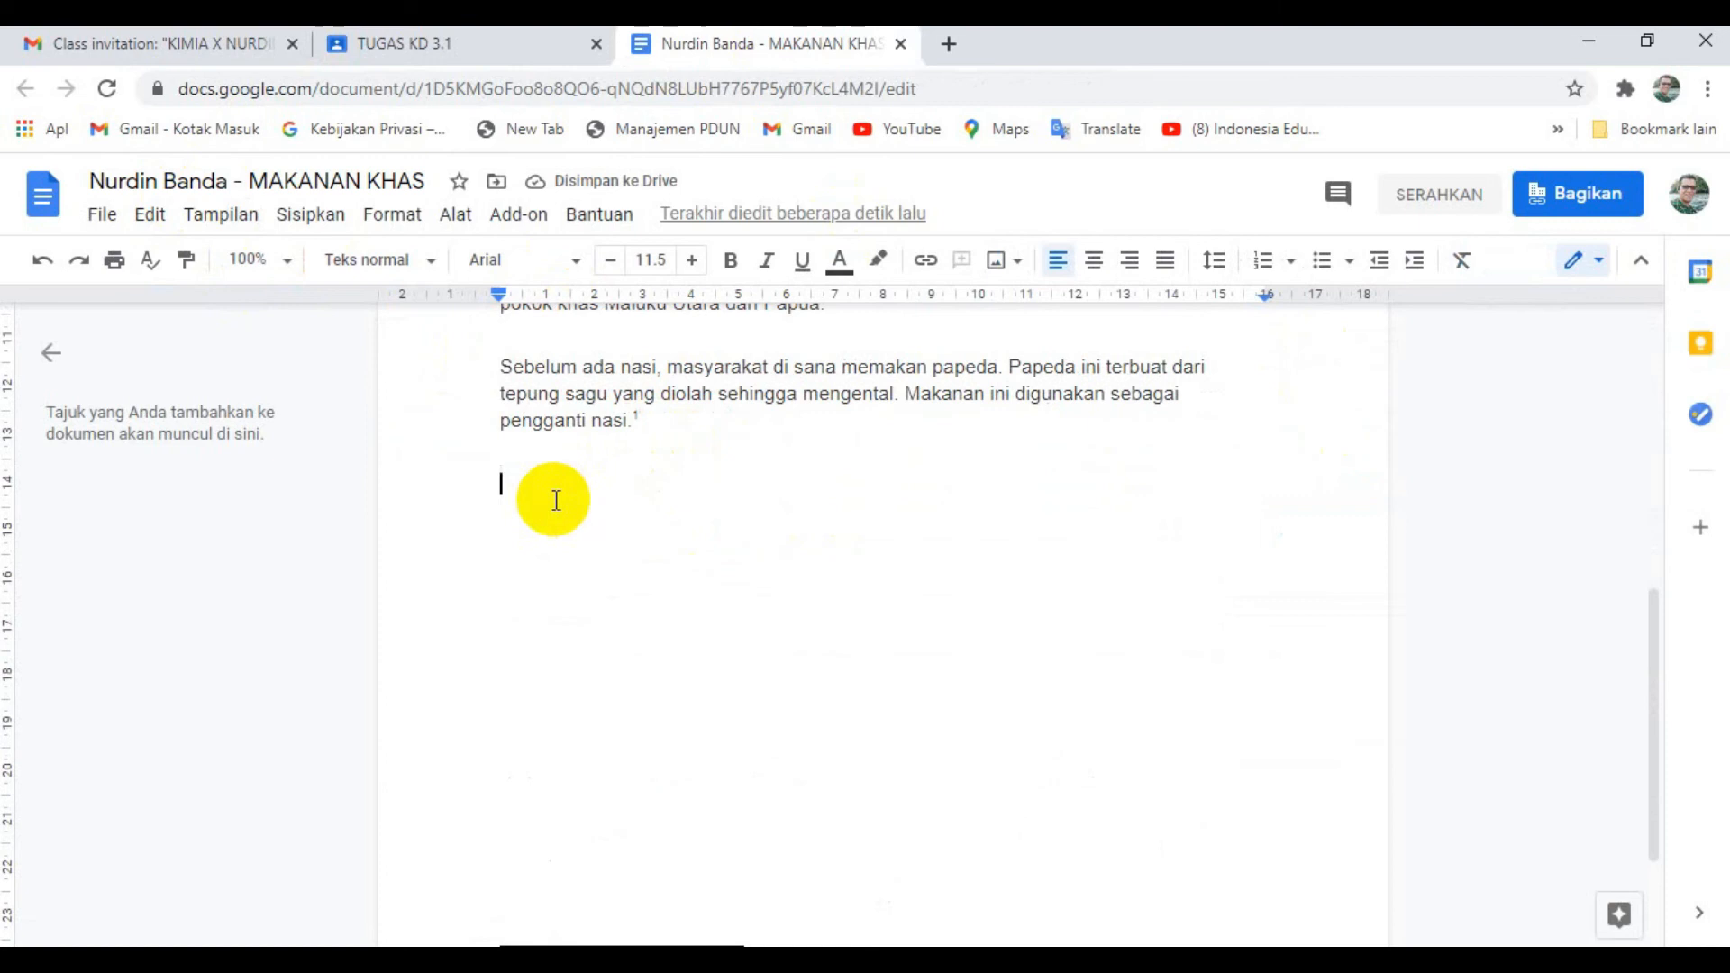
{"action": "left_click", "coordinate": [1611, 920]}
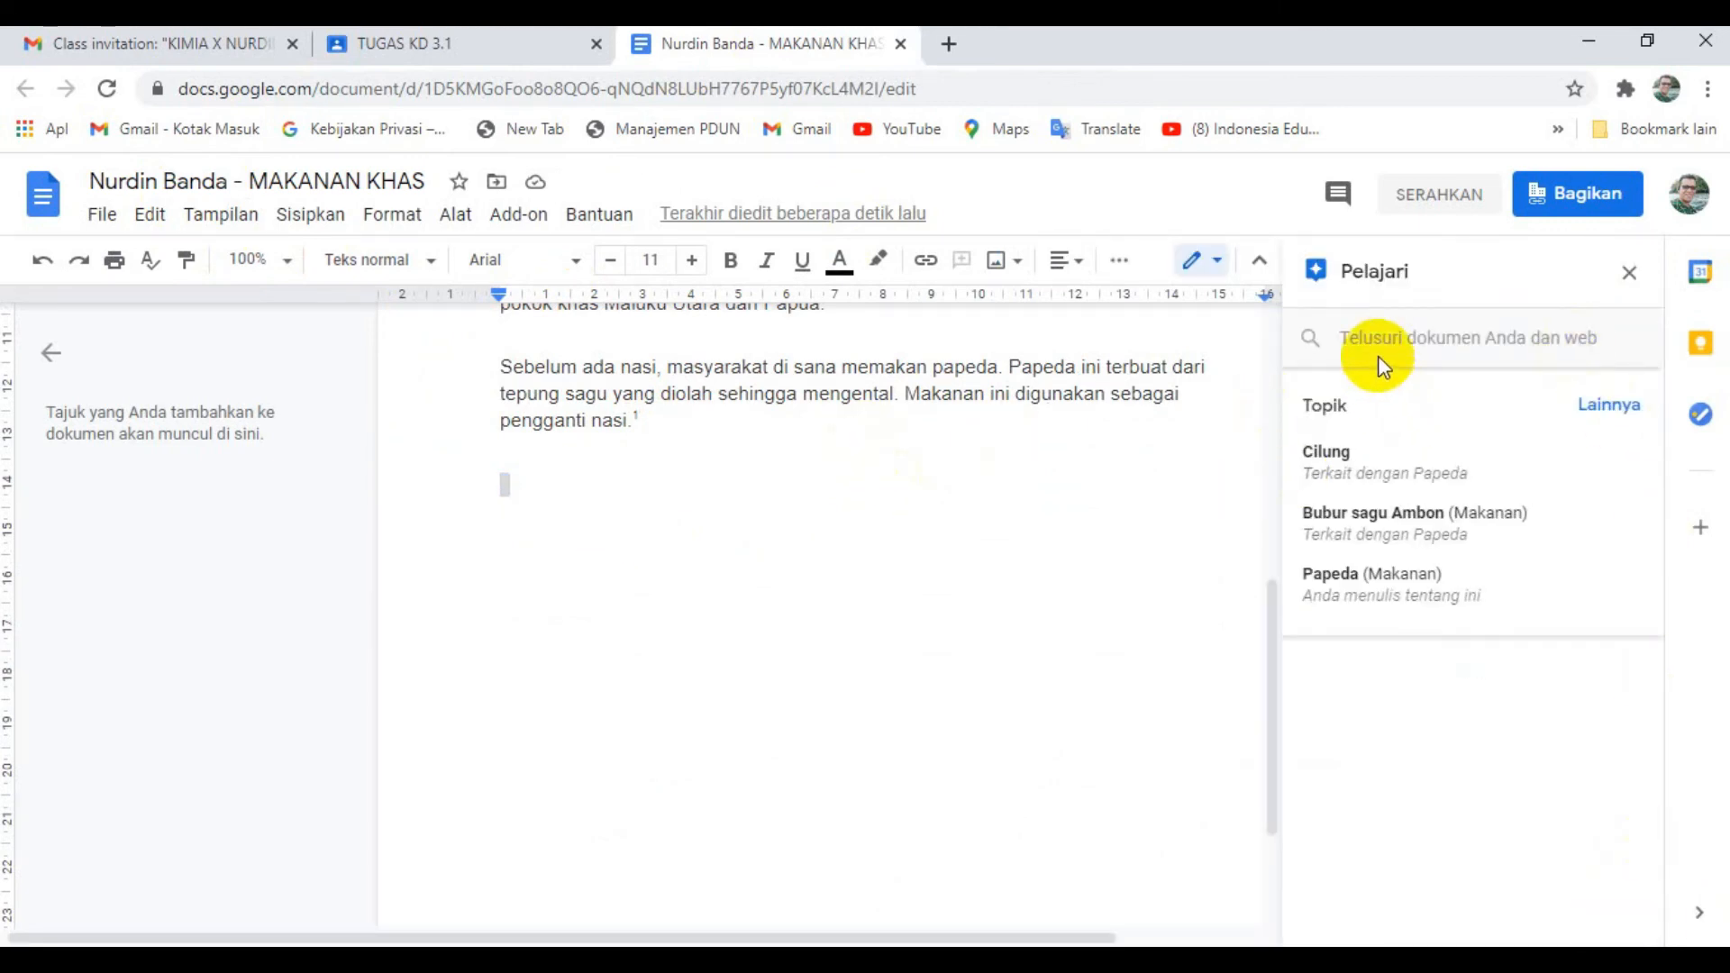
{"action": "left_click", "coordinate": [1379, 342]}
{"action": "type", "text": "MAKANAN "}
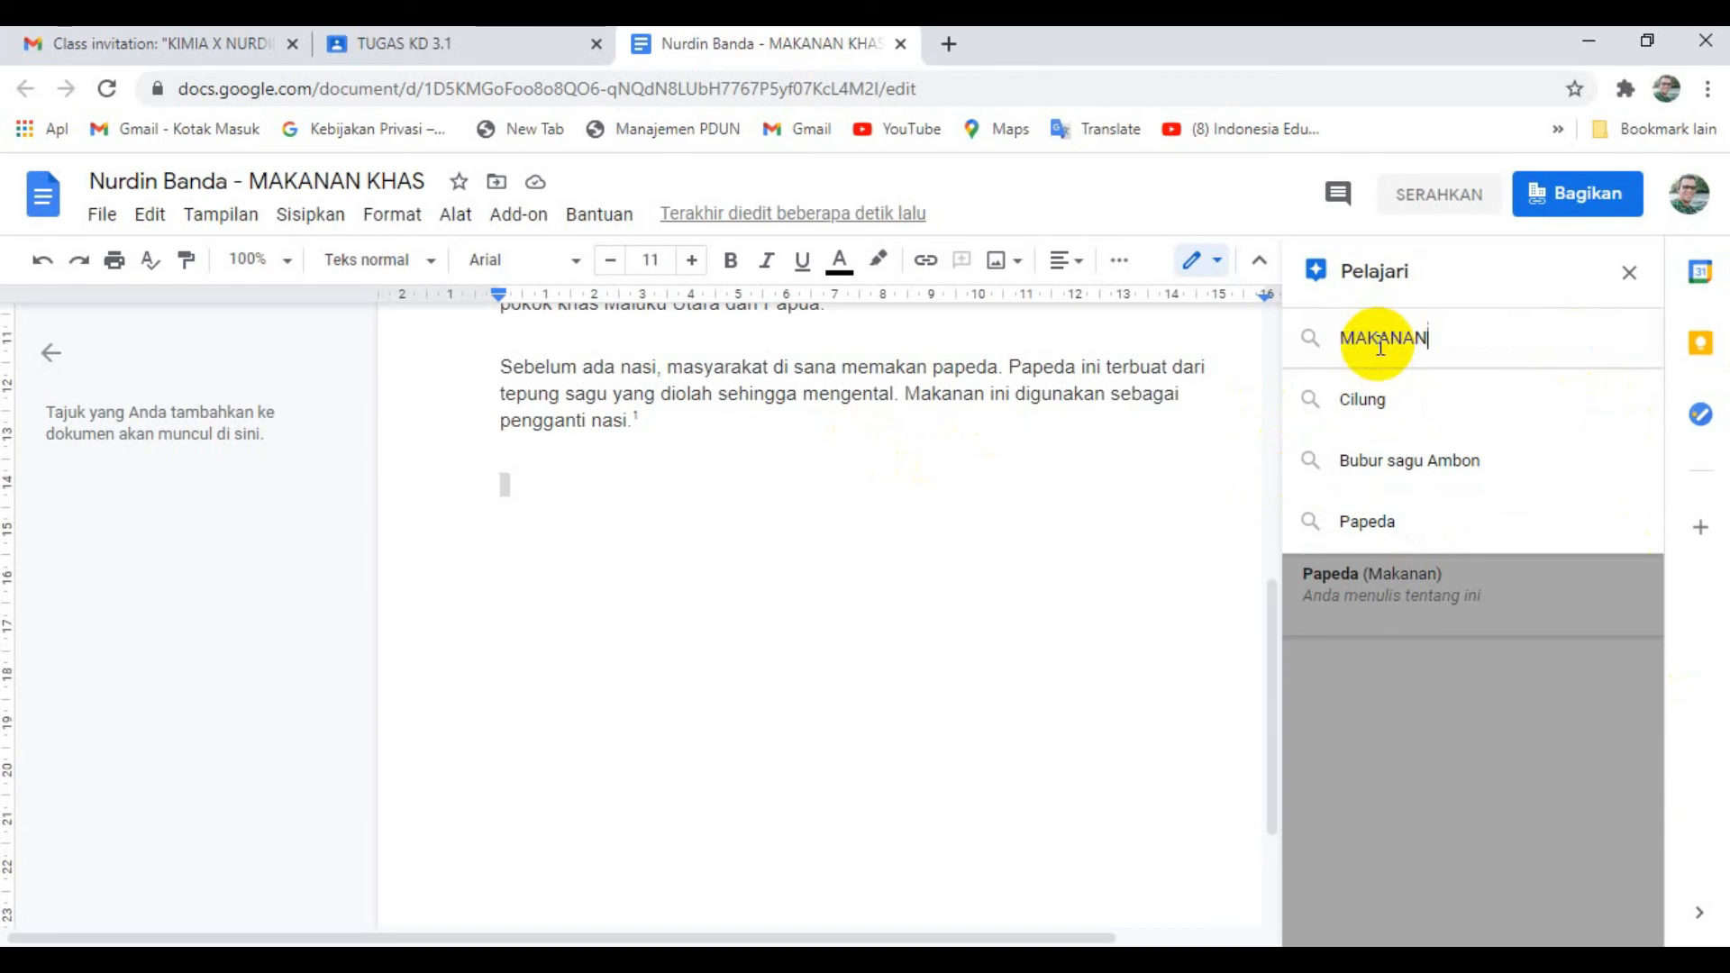
{"action": "type", "text": "KHA"}
{"action": "key", "text": "Return"}
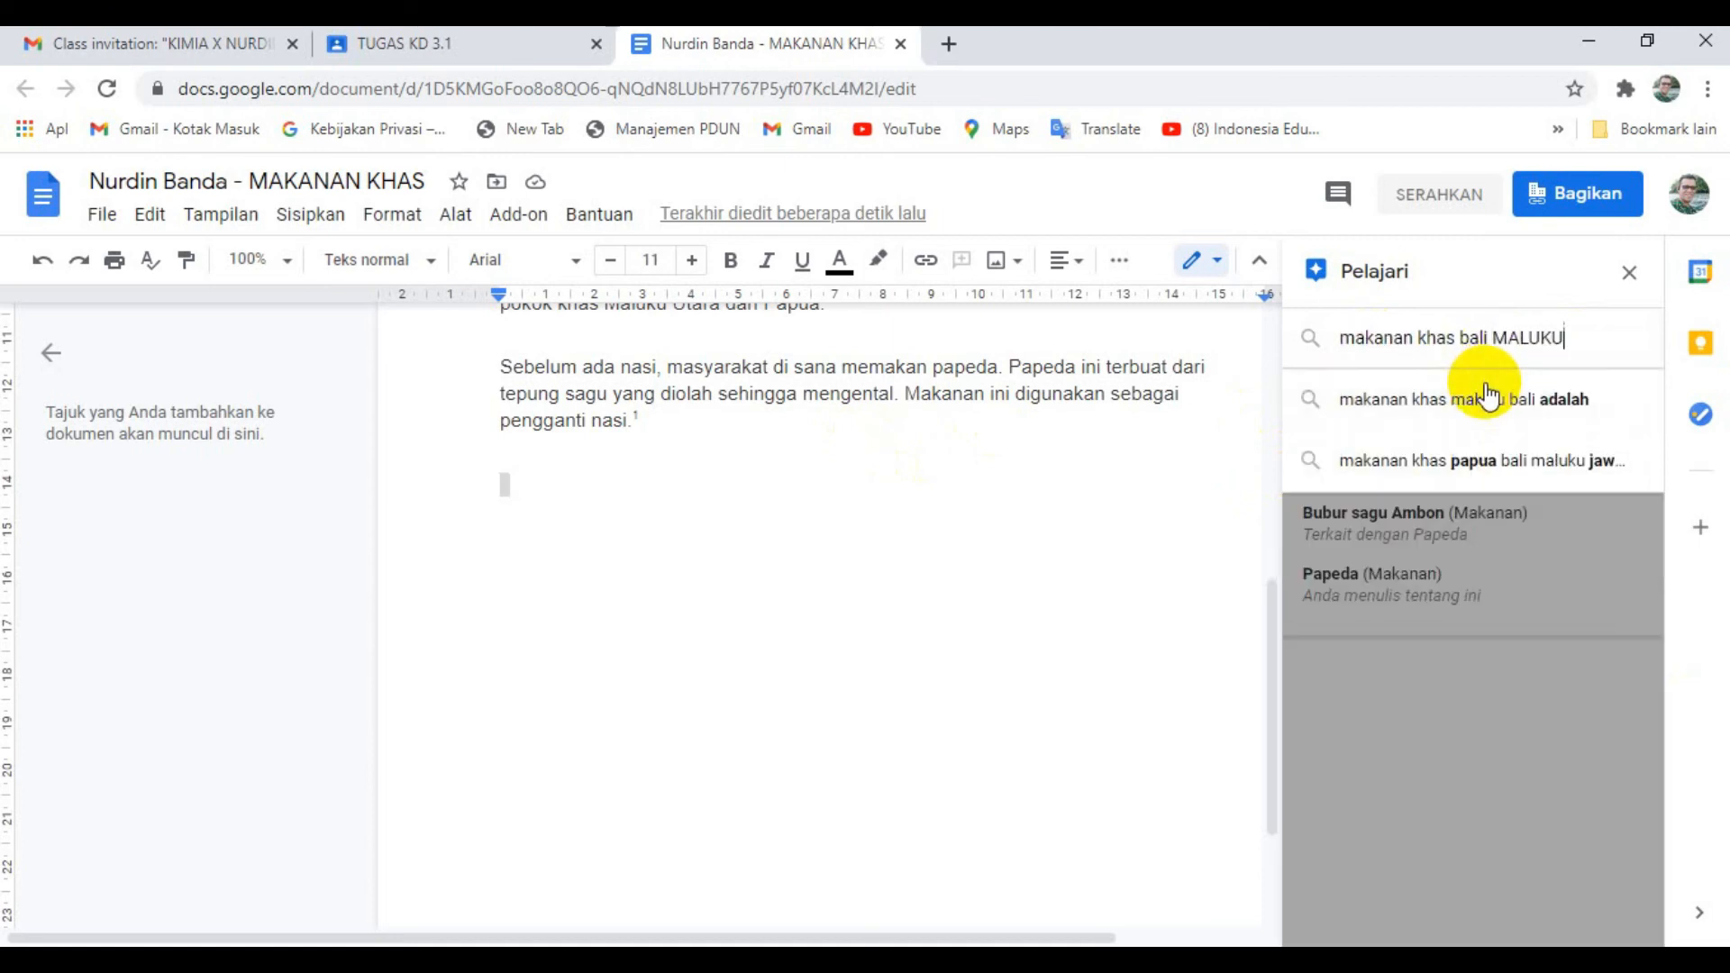
{"action": "left_click", "coordinate": [1501, 410]}
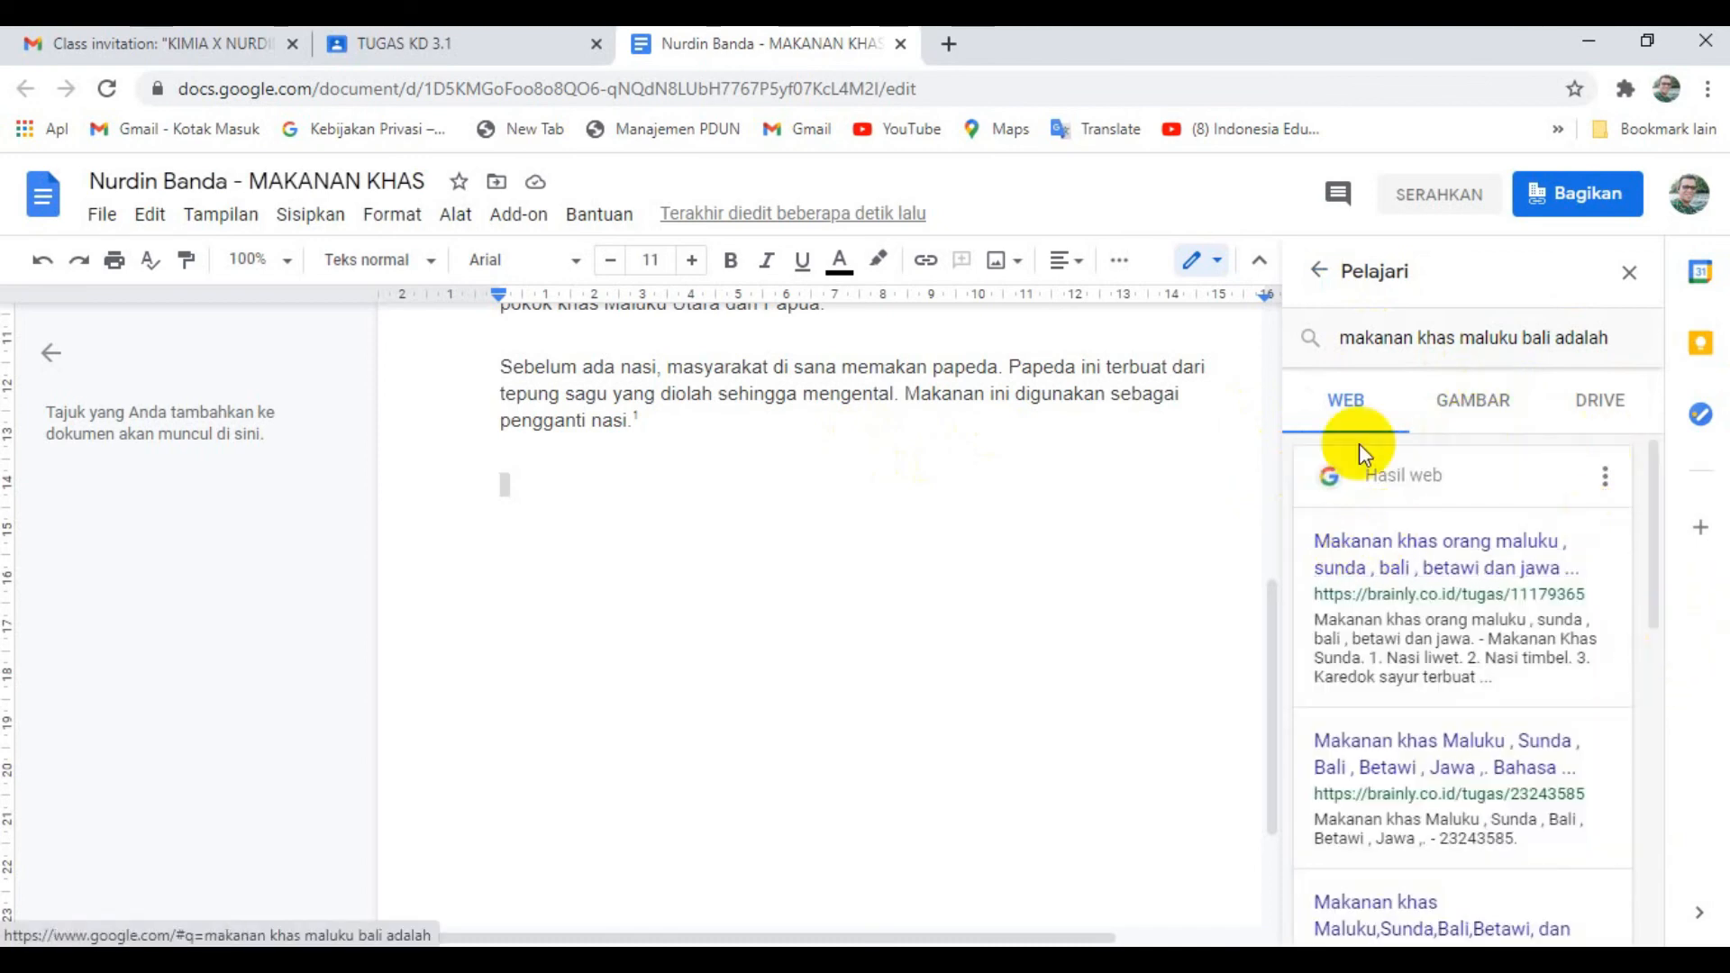
- Insert the first image result below the last paragraph and shrink it proportionally to about 6 cm wide
{"action": "left_click", "coordinate": [1461, 398]}
{"action": "left_click", "coordinate": [1403, 547]}
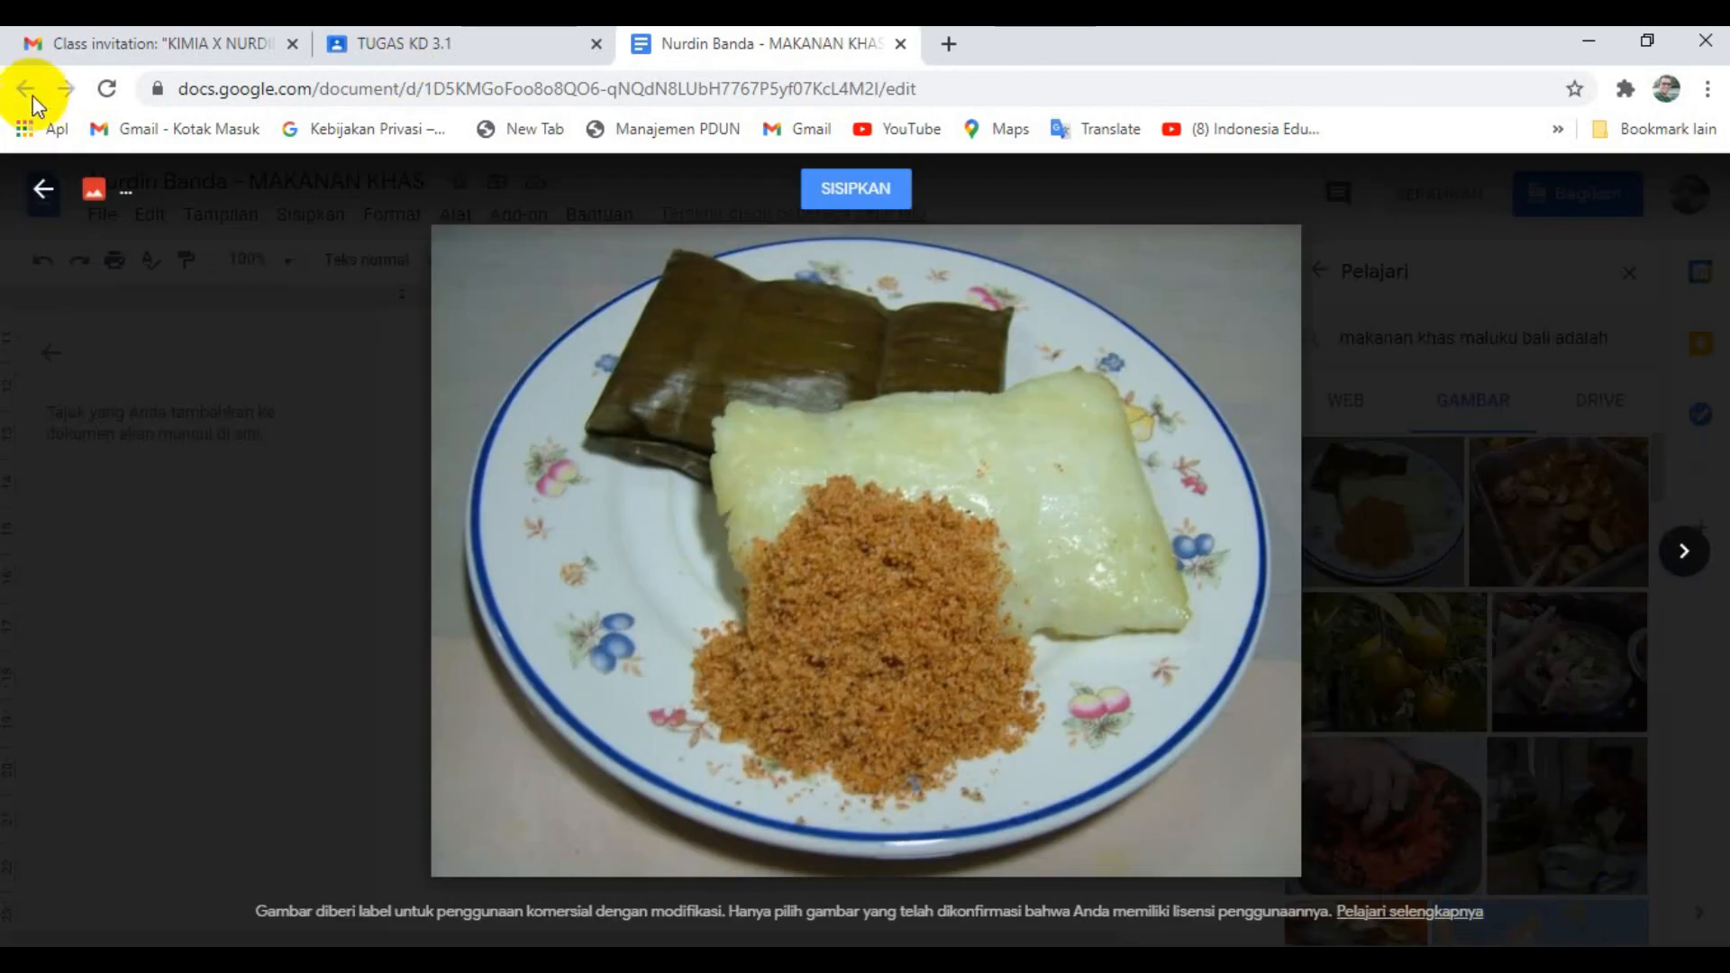
{"action": "left_click", "coordinate": [854, 216]}
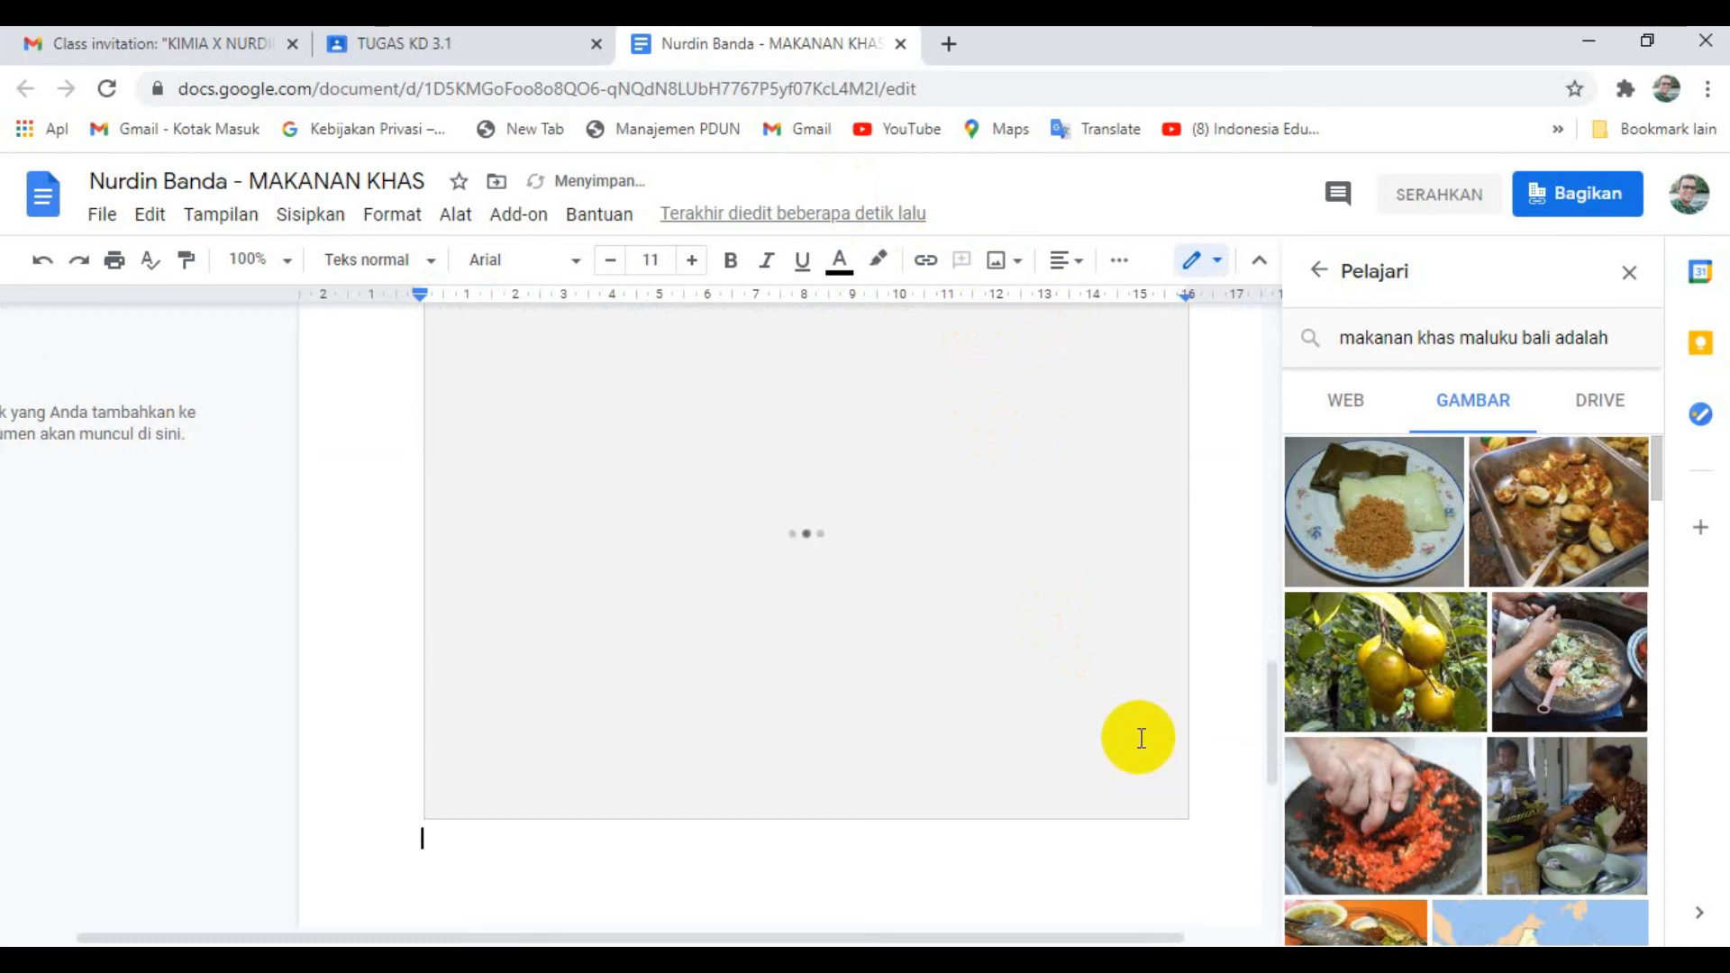
{"action": "left_click", "coordinate": [1175, 792]}
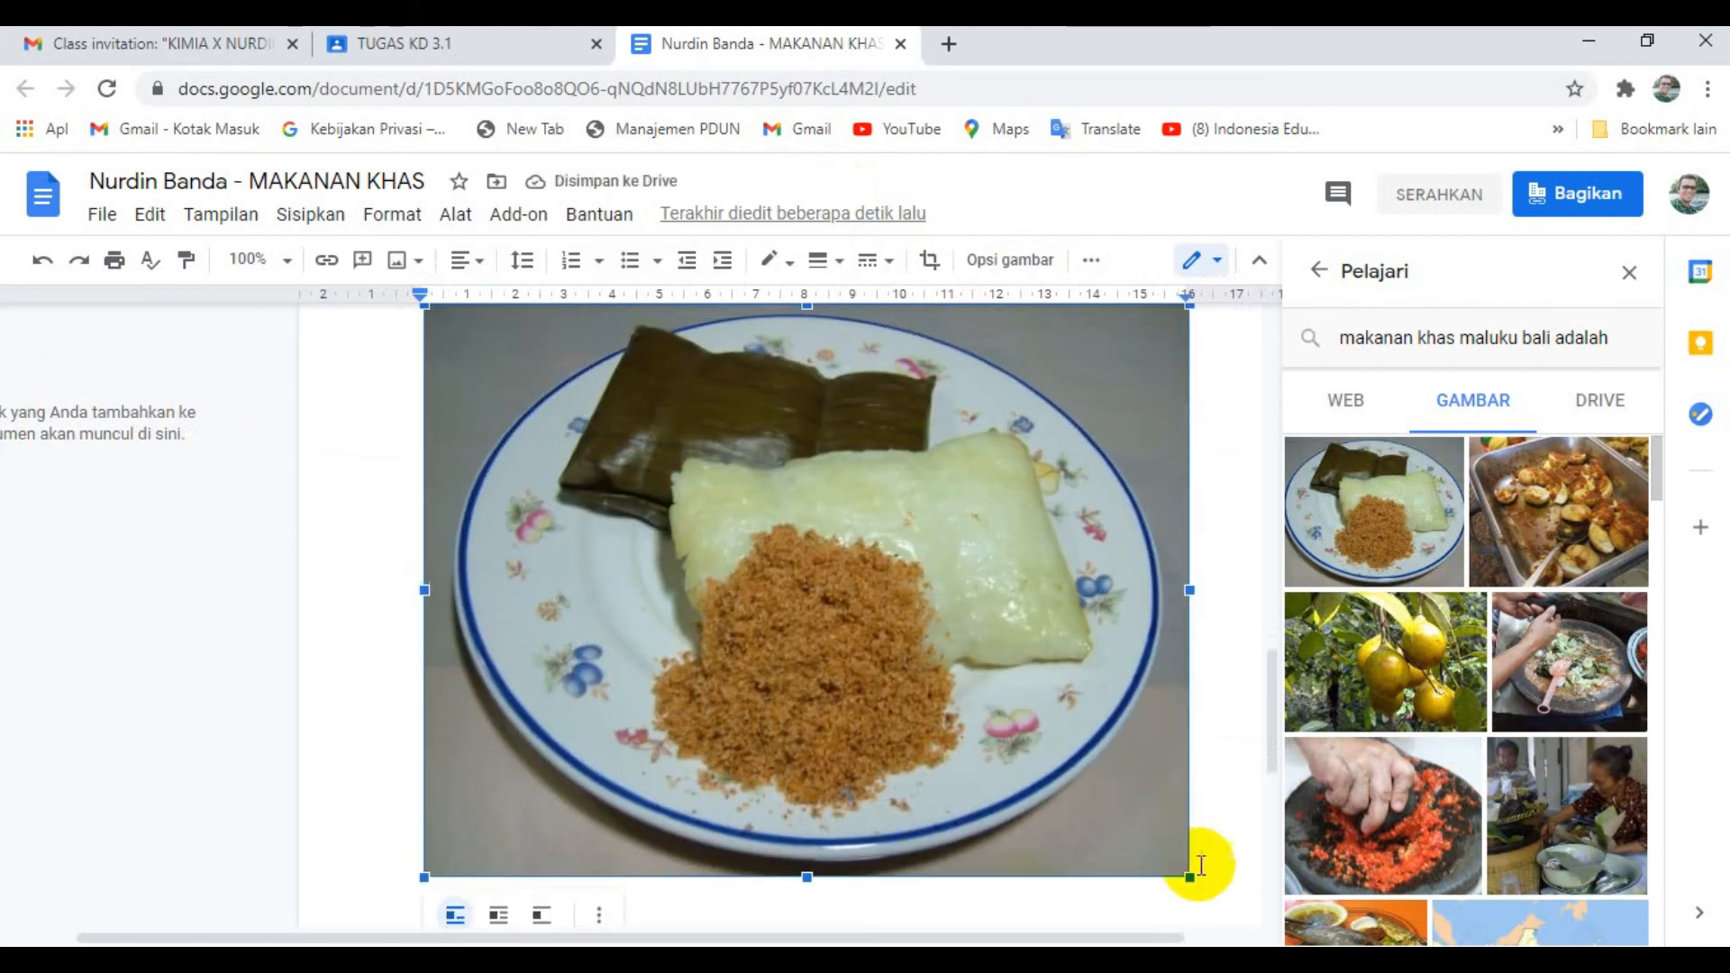
{"action": "left_click_drag", "start_coordinate": [1188, 875], "coordinate": [730, 436]}
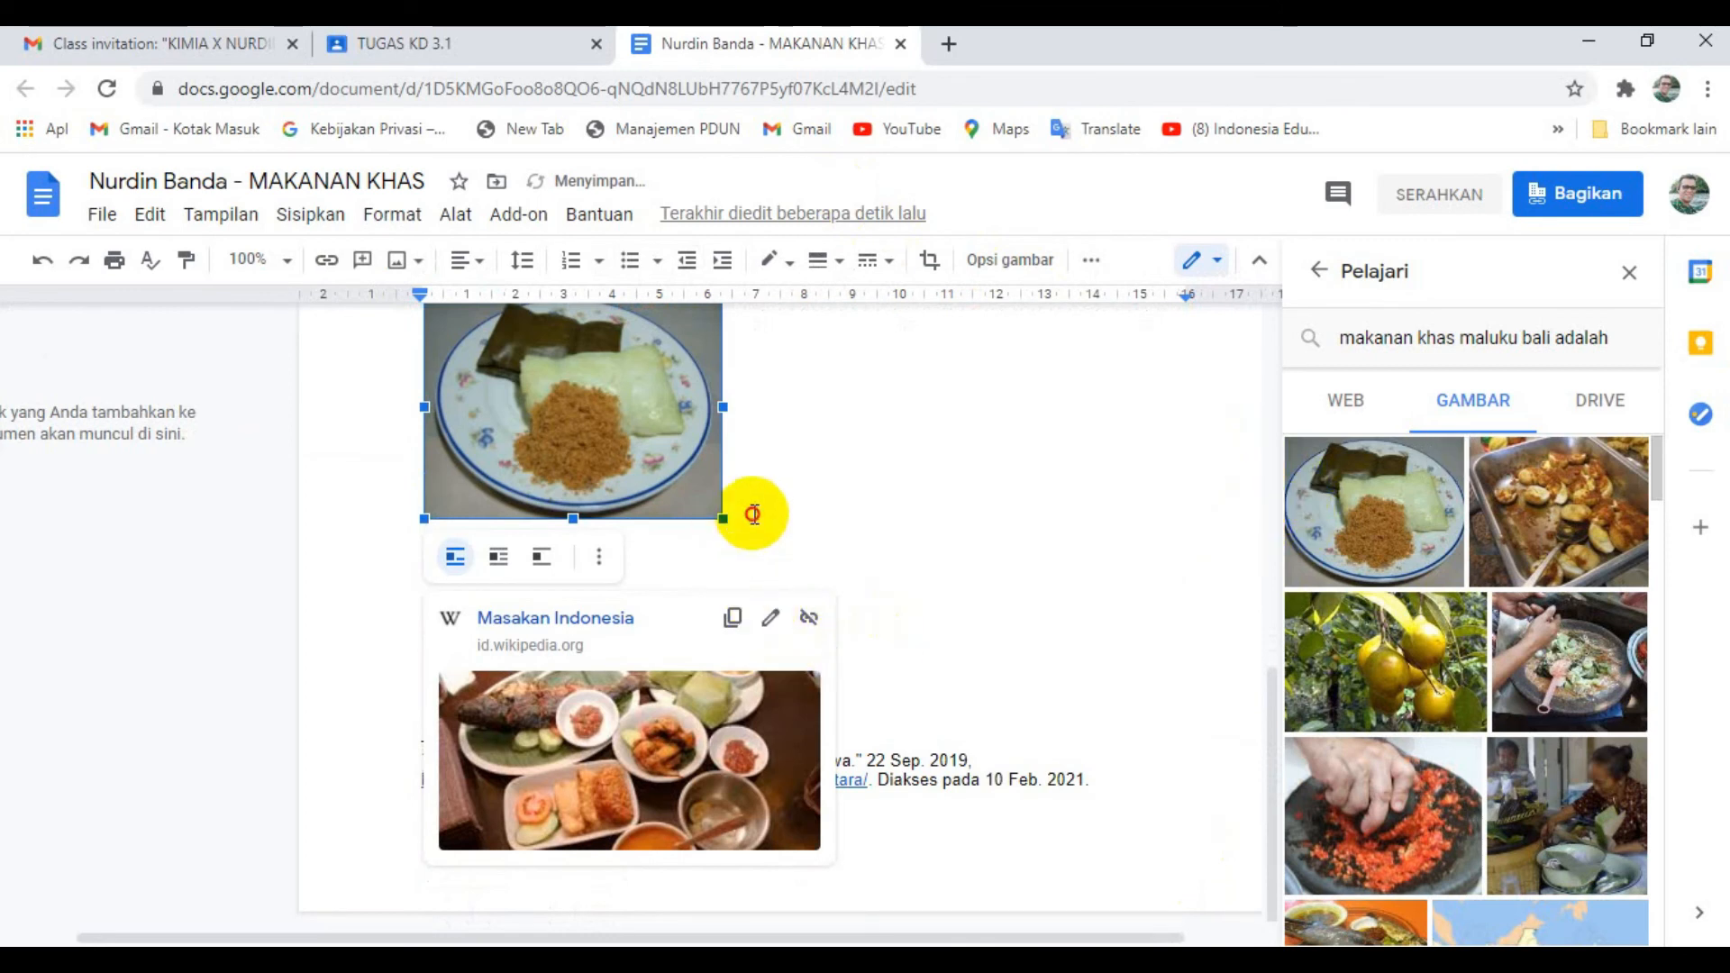
- Cite the first web result as a footnote after the inserted image and turn in the document
{"action": "left_click", "coordinate": [757, 506]}
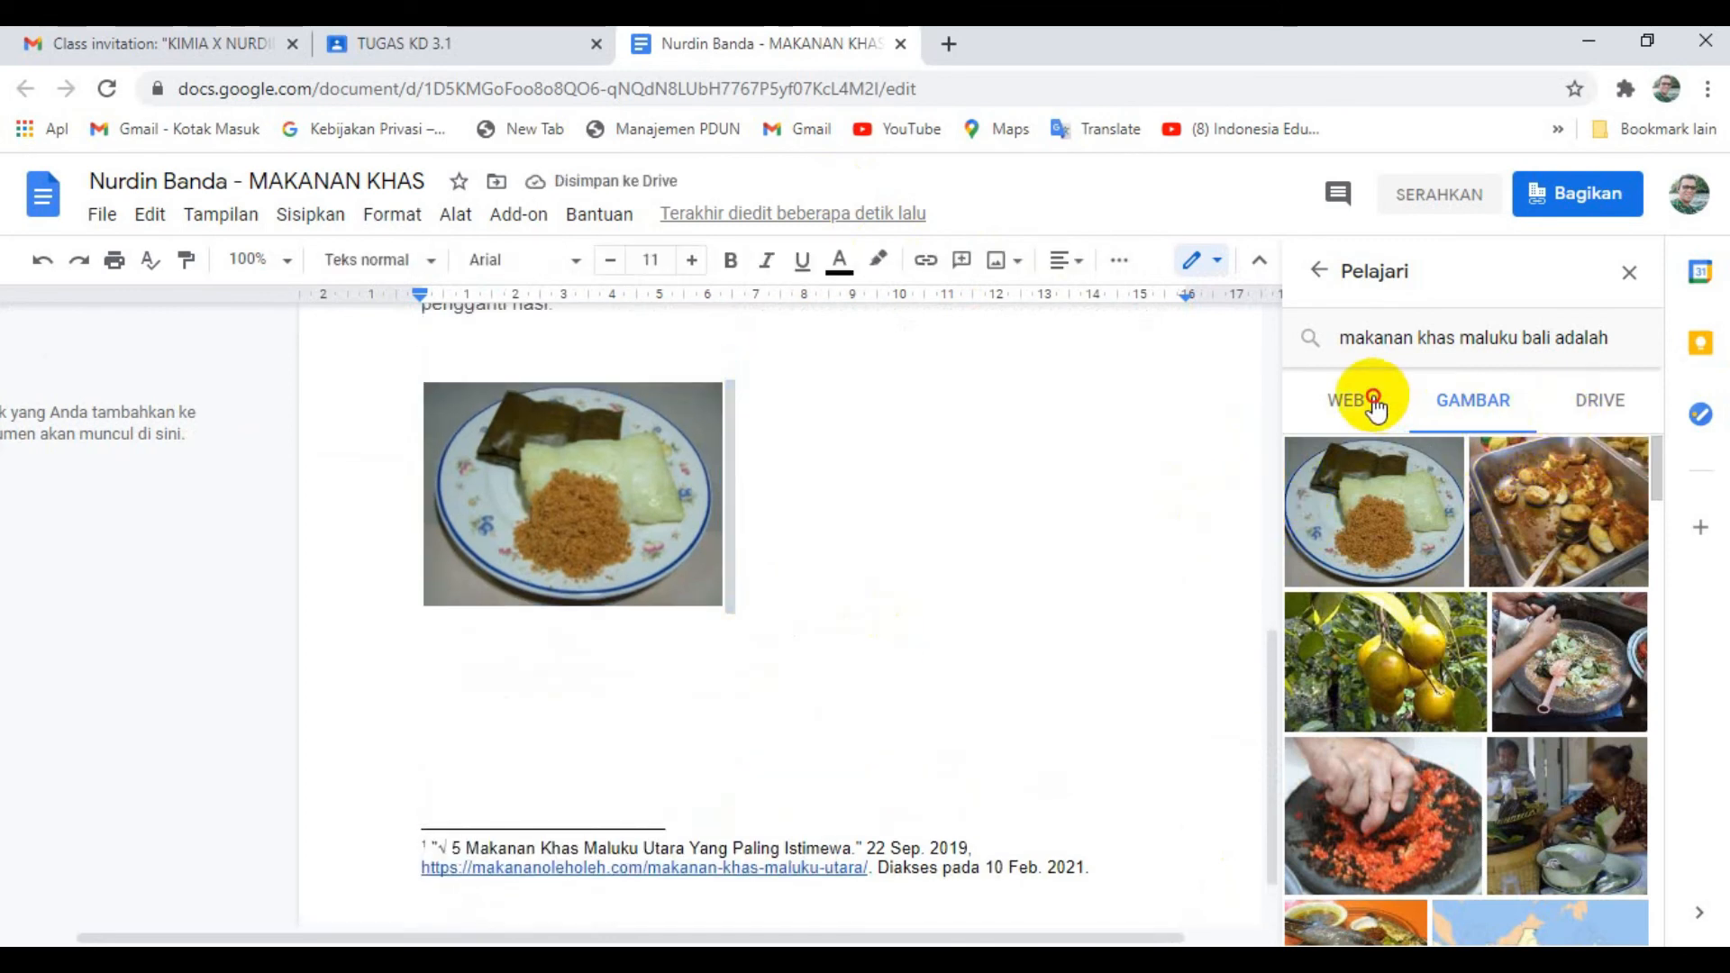
{"action": "left_click", "coordinate": [1372, 404]}
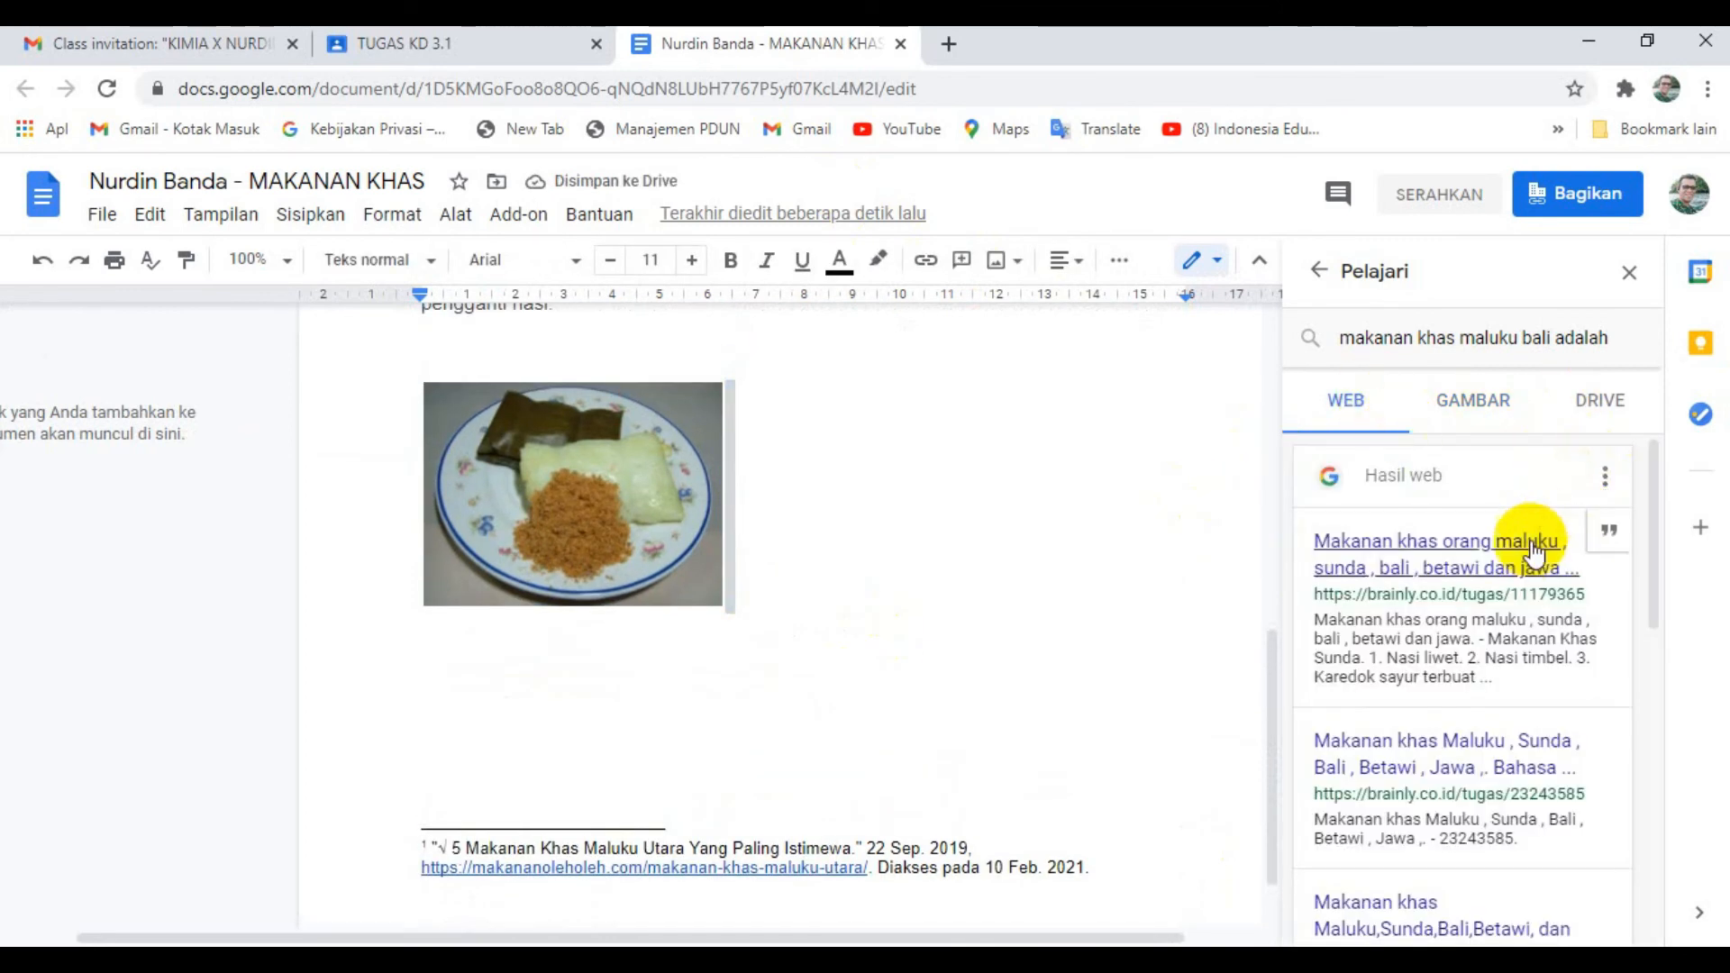
{"action": "left_click", "coordinate": [1608, 529]}
{"action": "scroll", "coordinate": [633, 693], "scroll_direction": "down", "scroll_amount": 1}
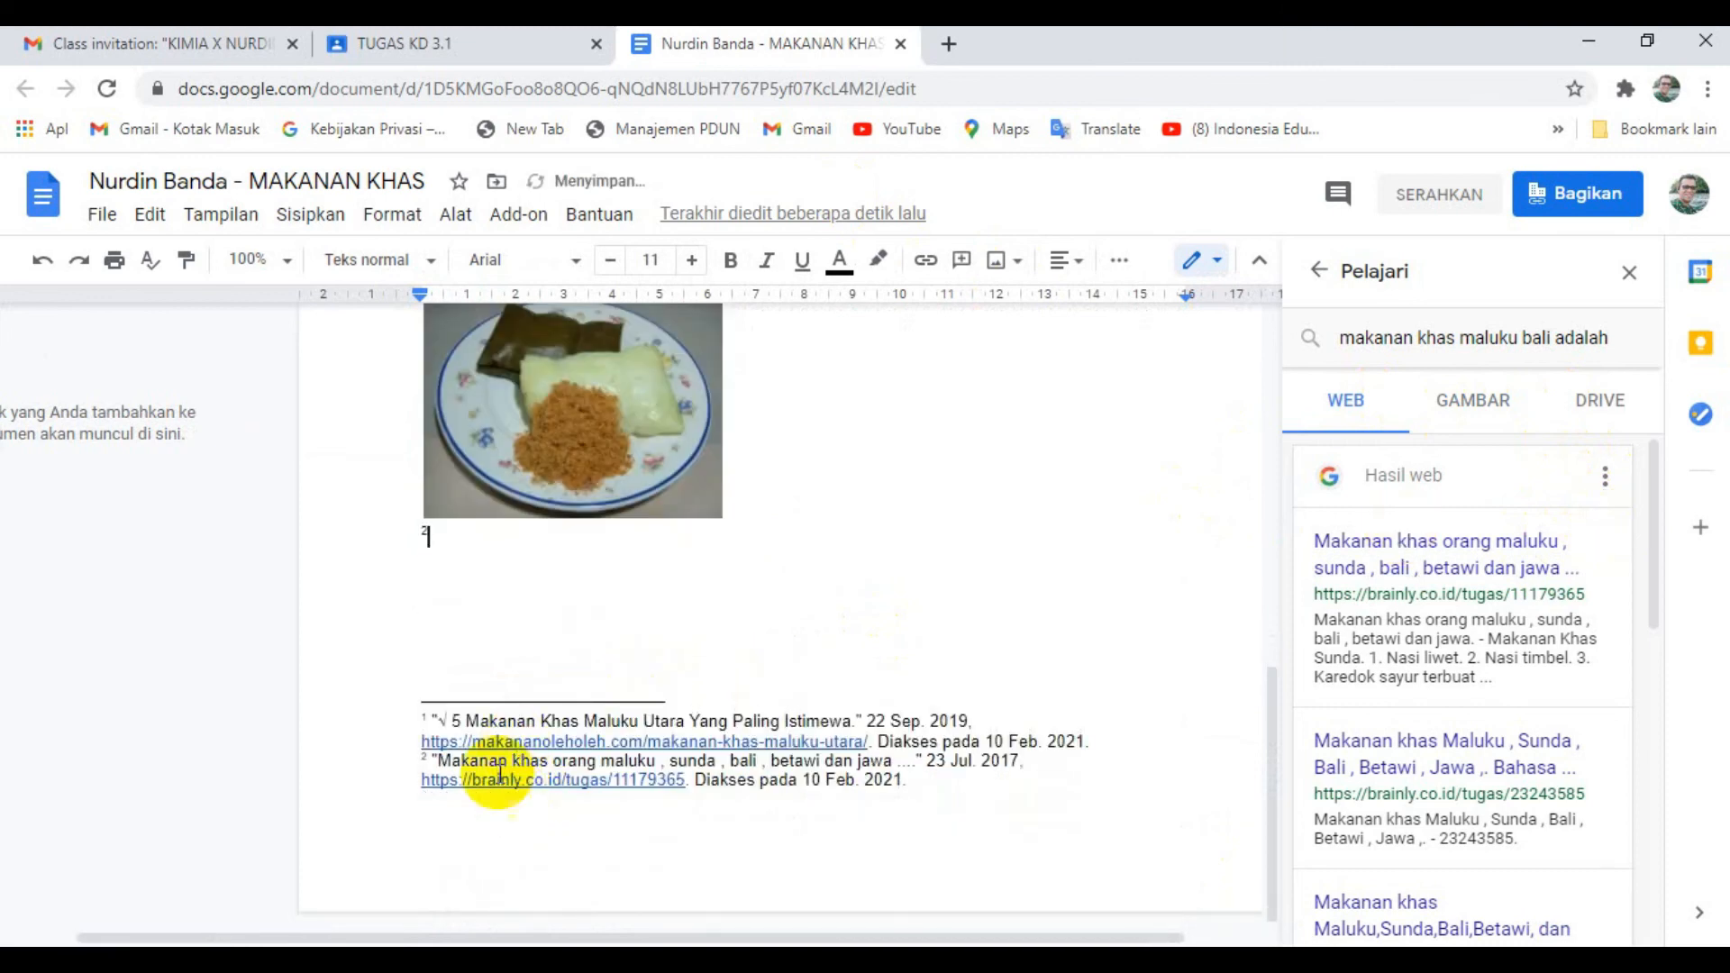
{"action": "scroll", "coordinate": [402, 340], "scroll_direction": "up", "scroll_amount": 3}
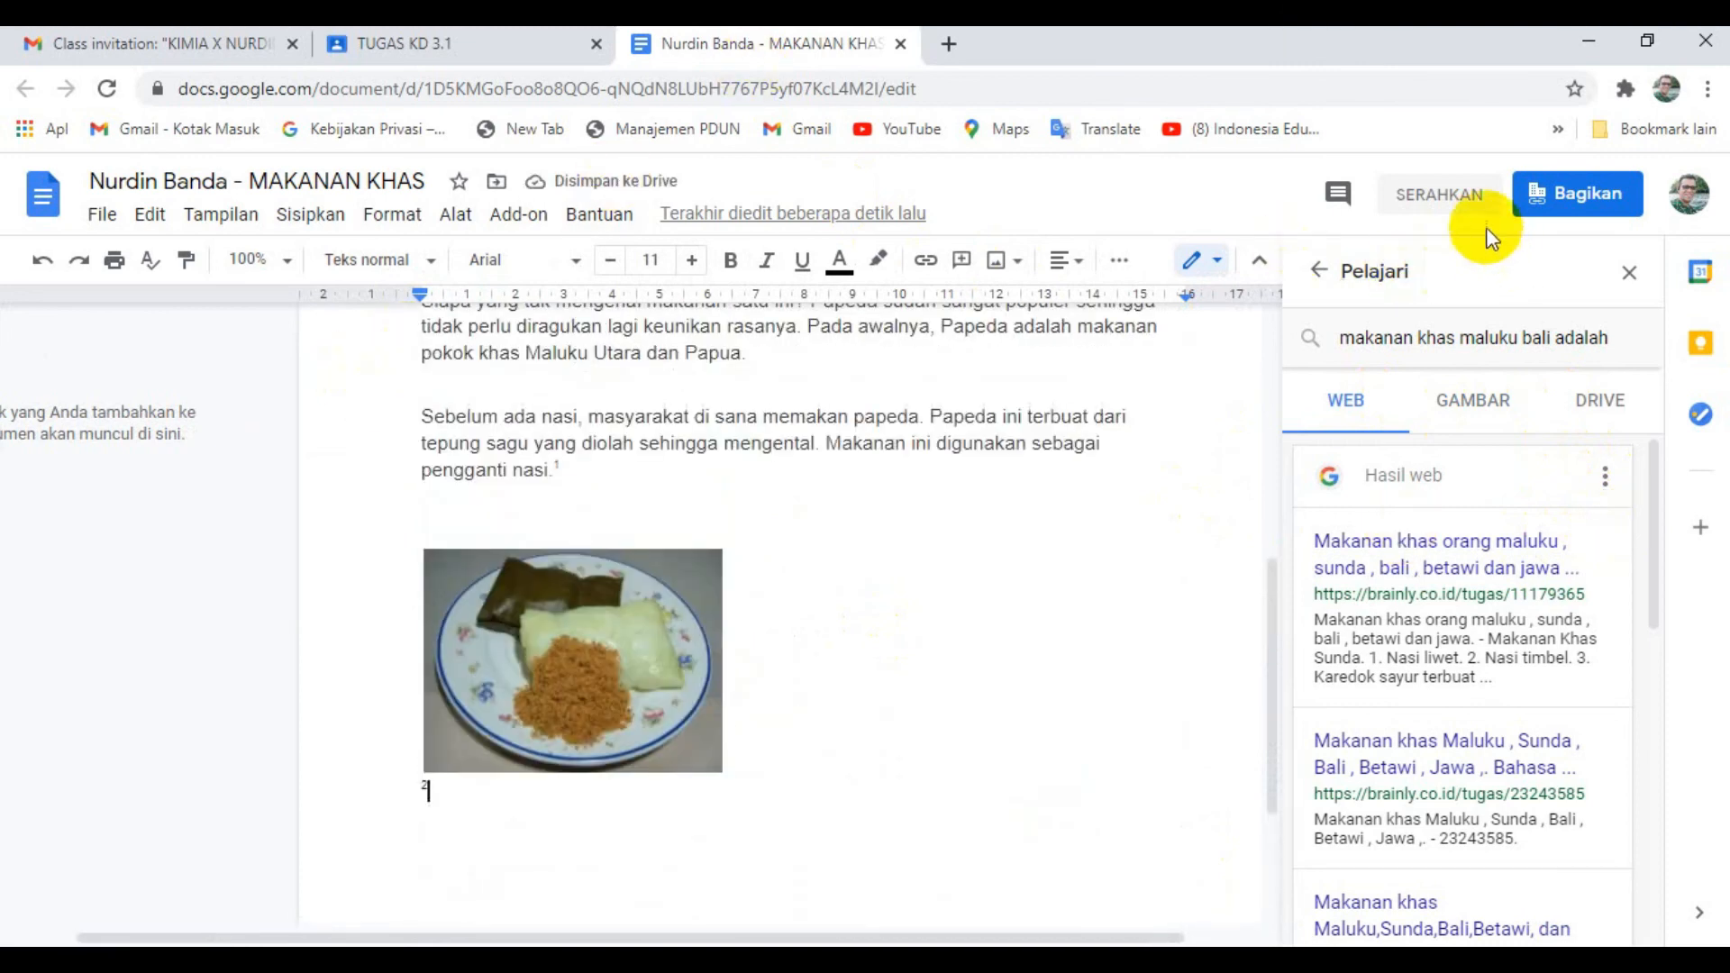
{"action": "left_click", "coordinate": [1439, 216]}
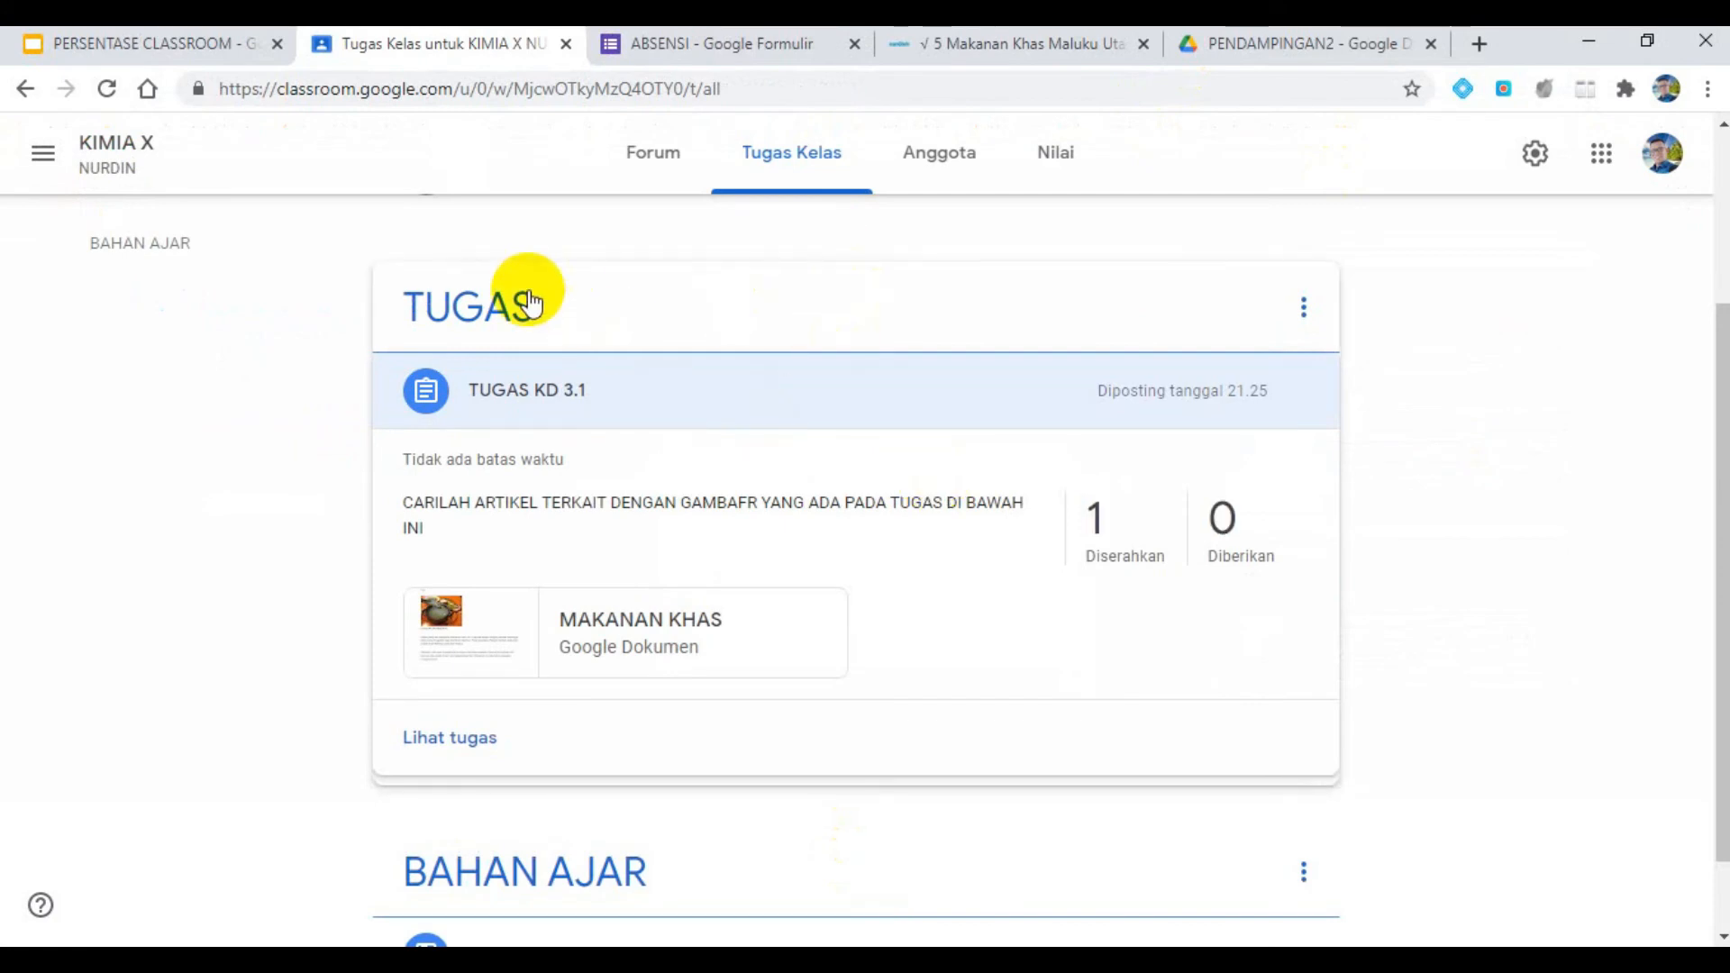
- In the teacher's KIMIA X classwork, expand ABSEN HARIAN and open its list of turned-in student work
{"action": "left_click", "coordinate": [814, 180]}
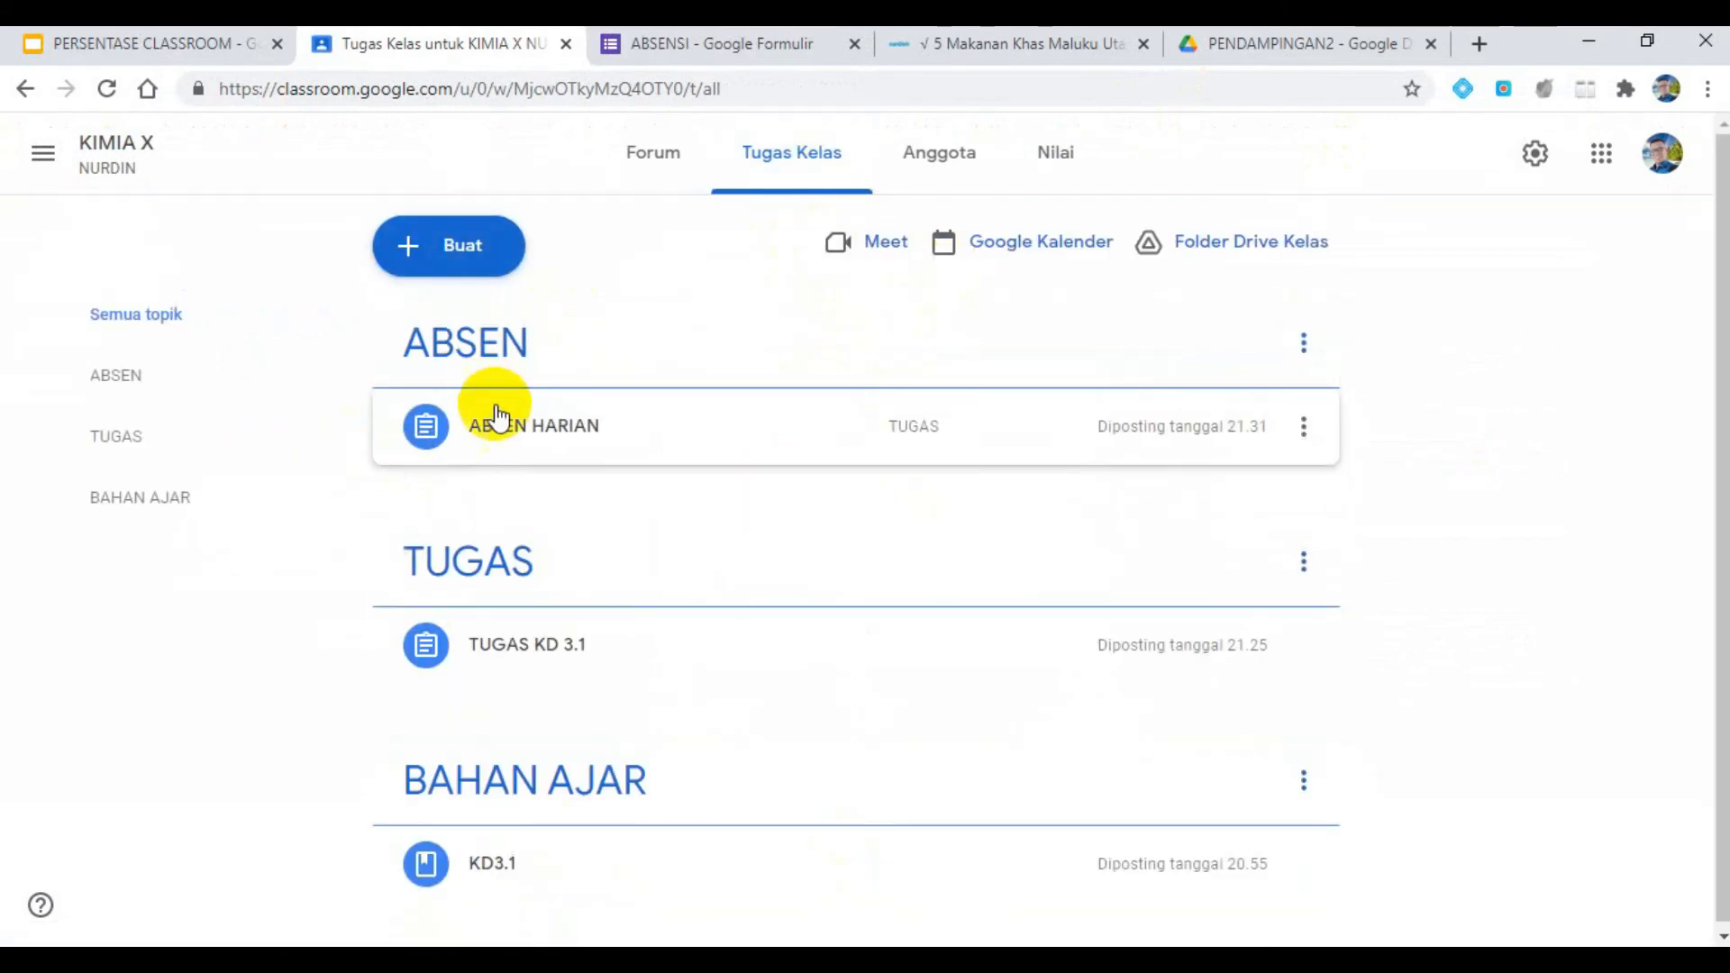
{"action": "left_click", "coordinate": [510, 430]}
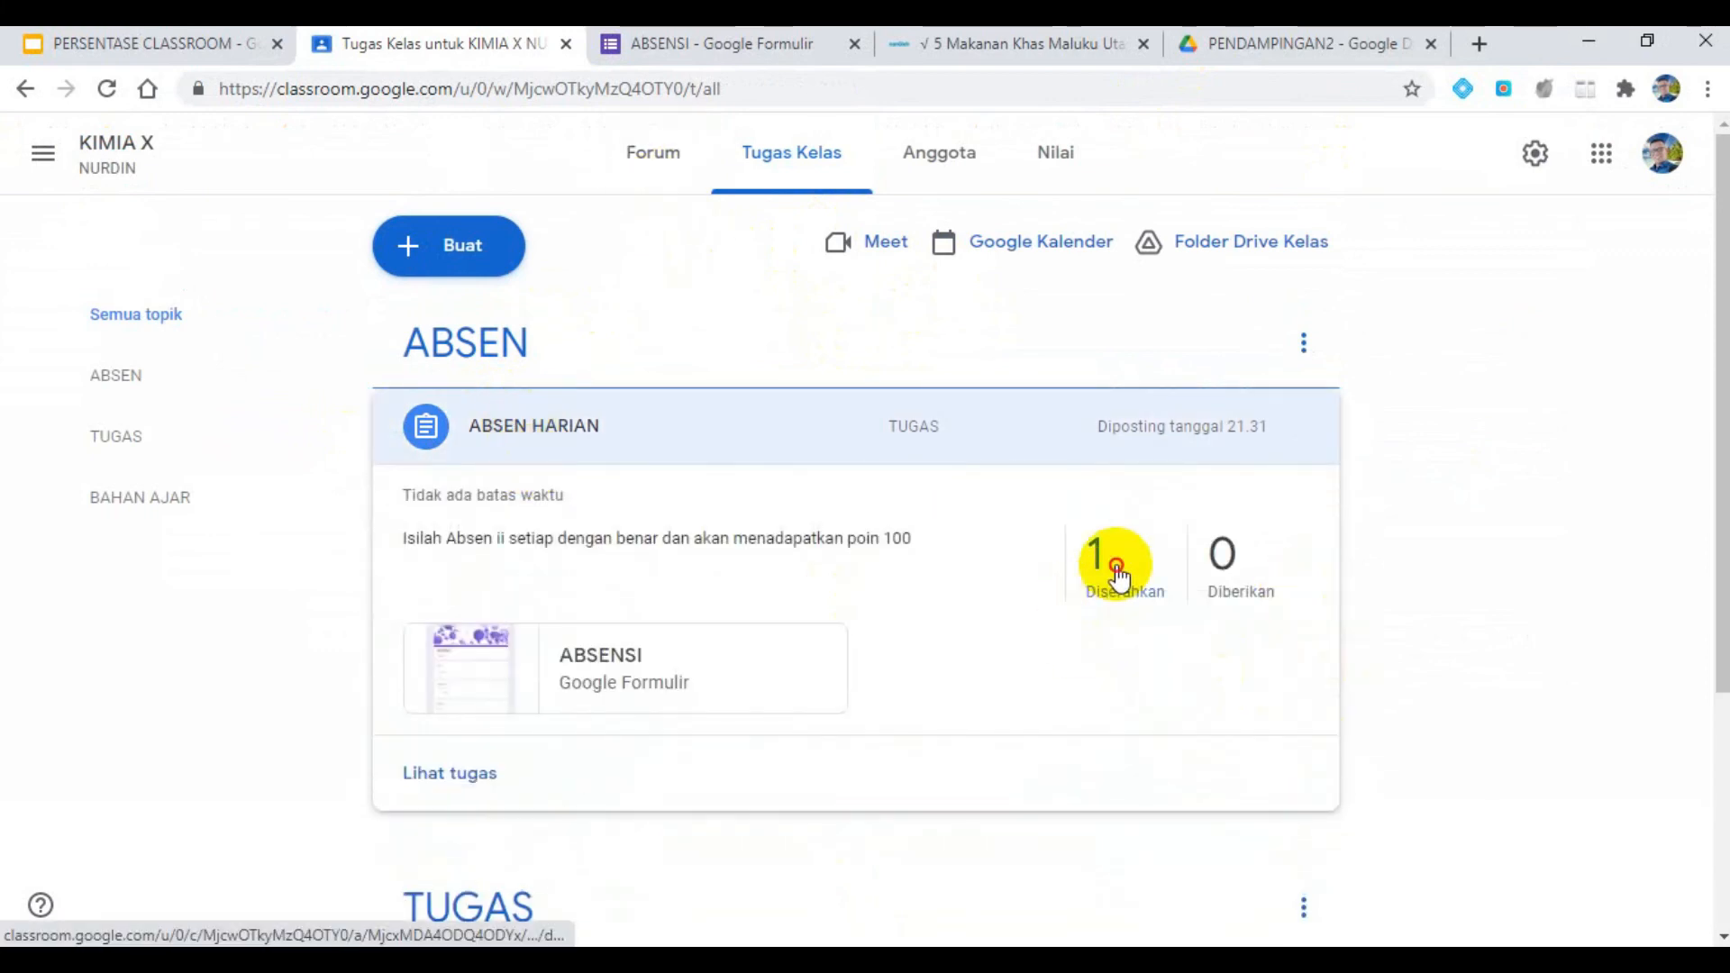
{"action": "left_click", "coordinate": [1114, 566]}
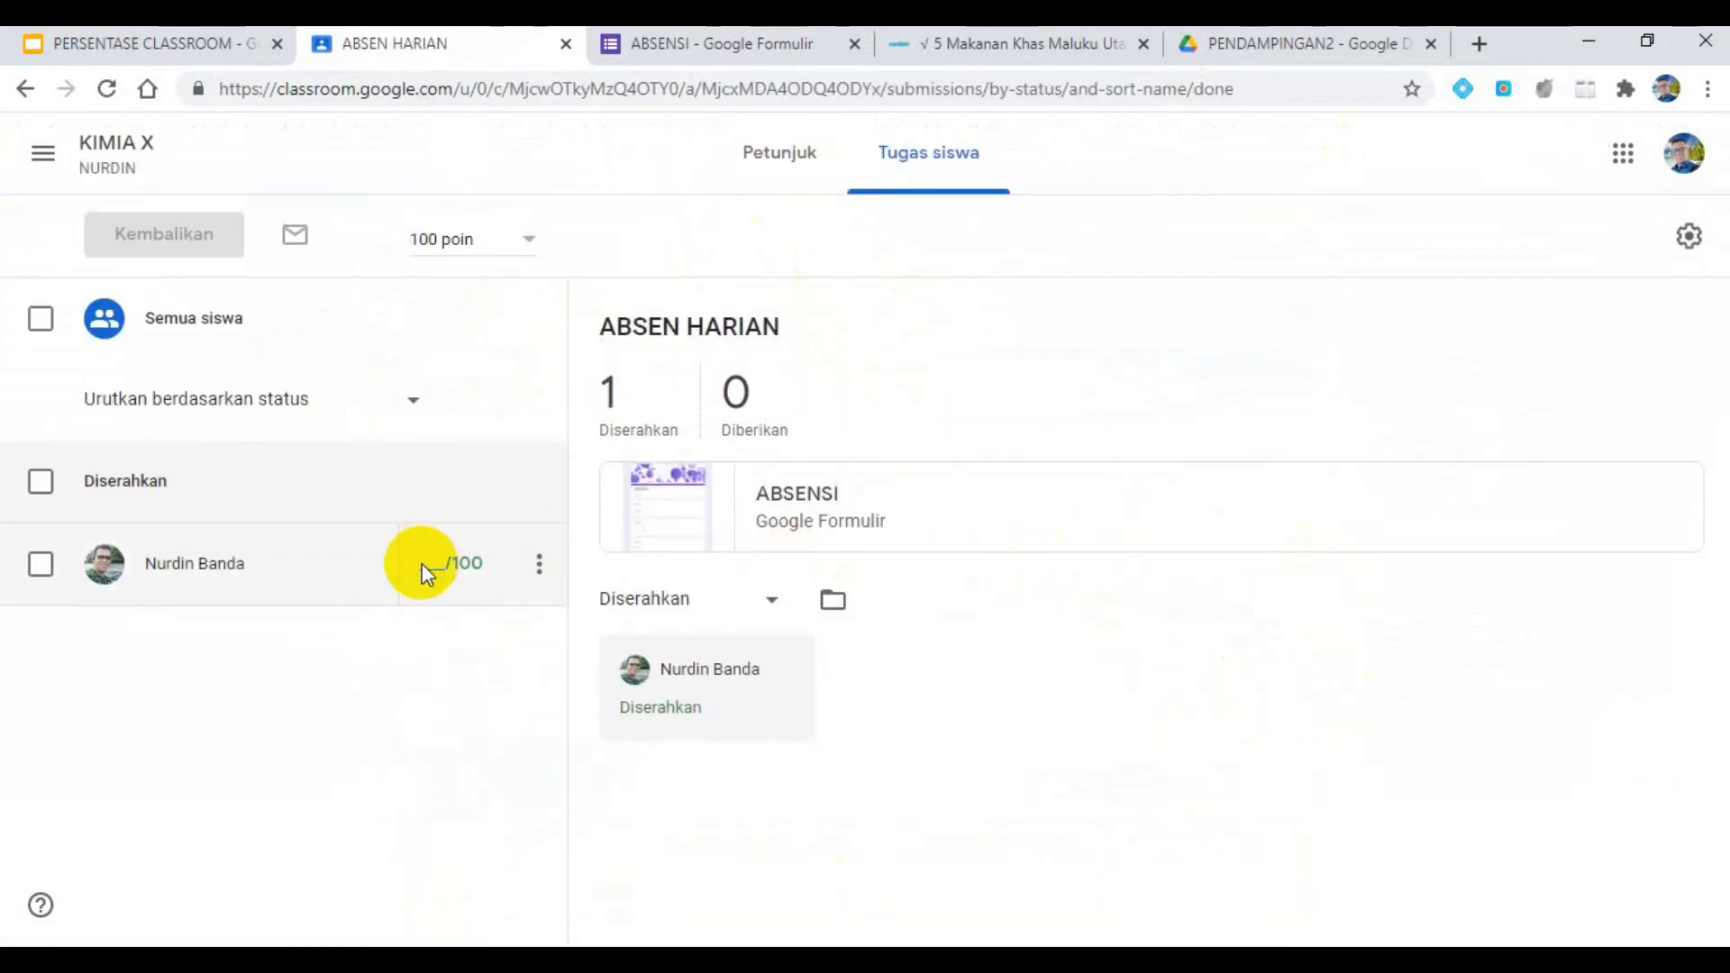
- Give the student's ABSEN HARIAN submission a grade of 100 and return it
{"action": "left_click", "coordinate": [433, 567]}
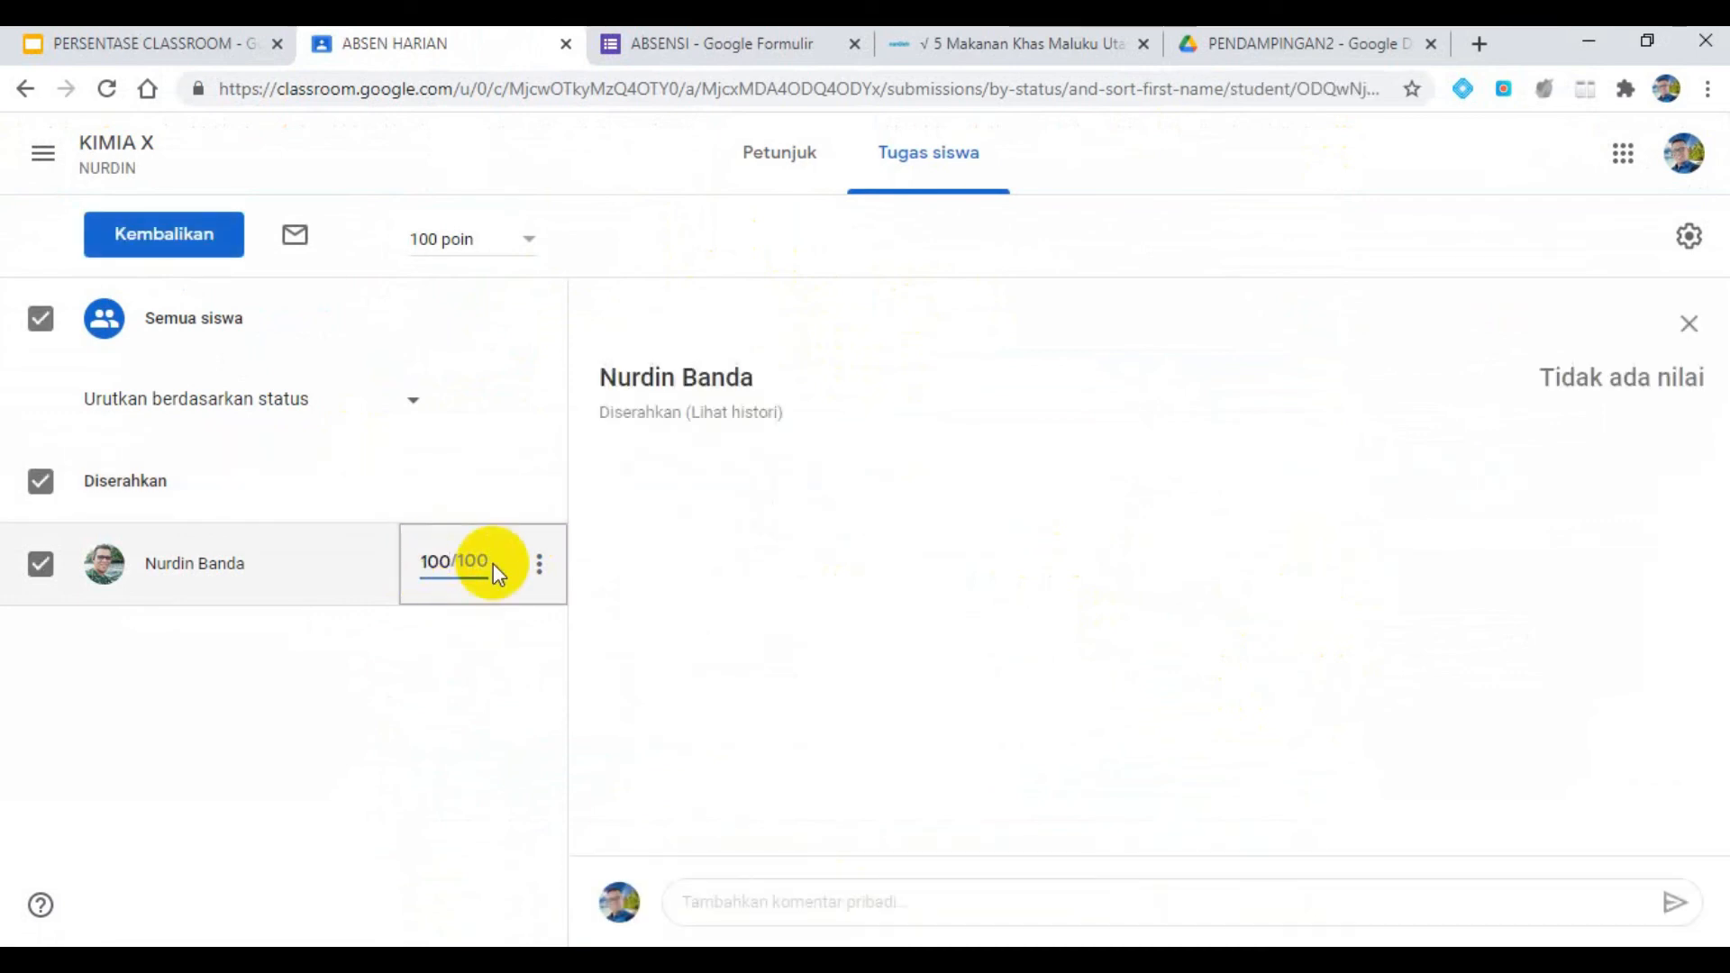
{"action": "left_click", "coordinate": [216, 232]}
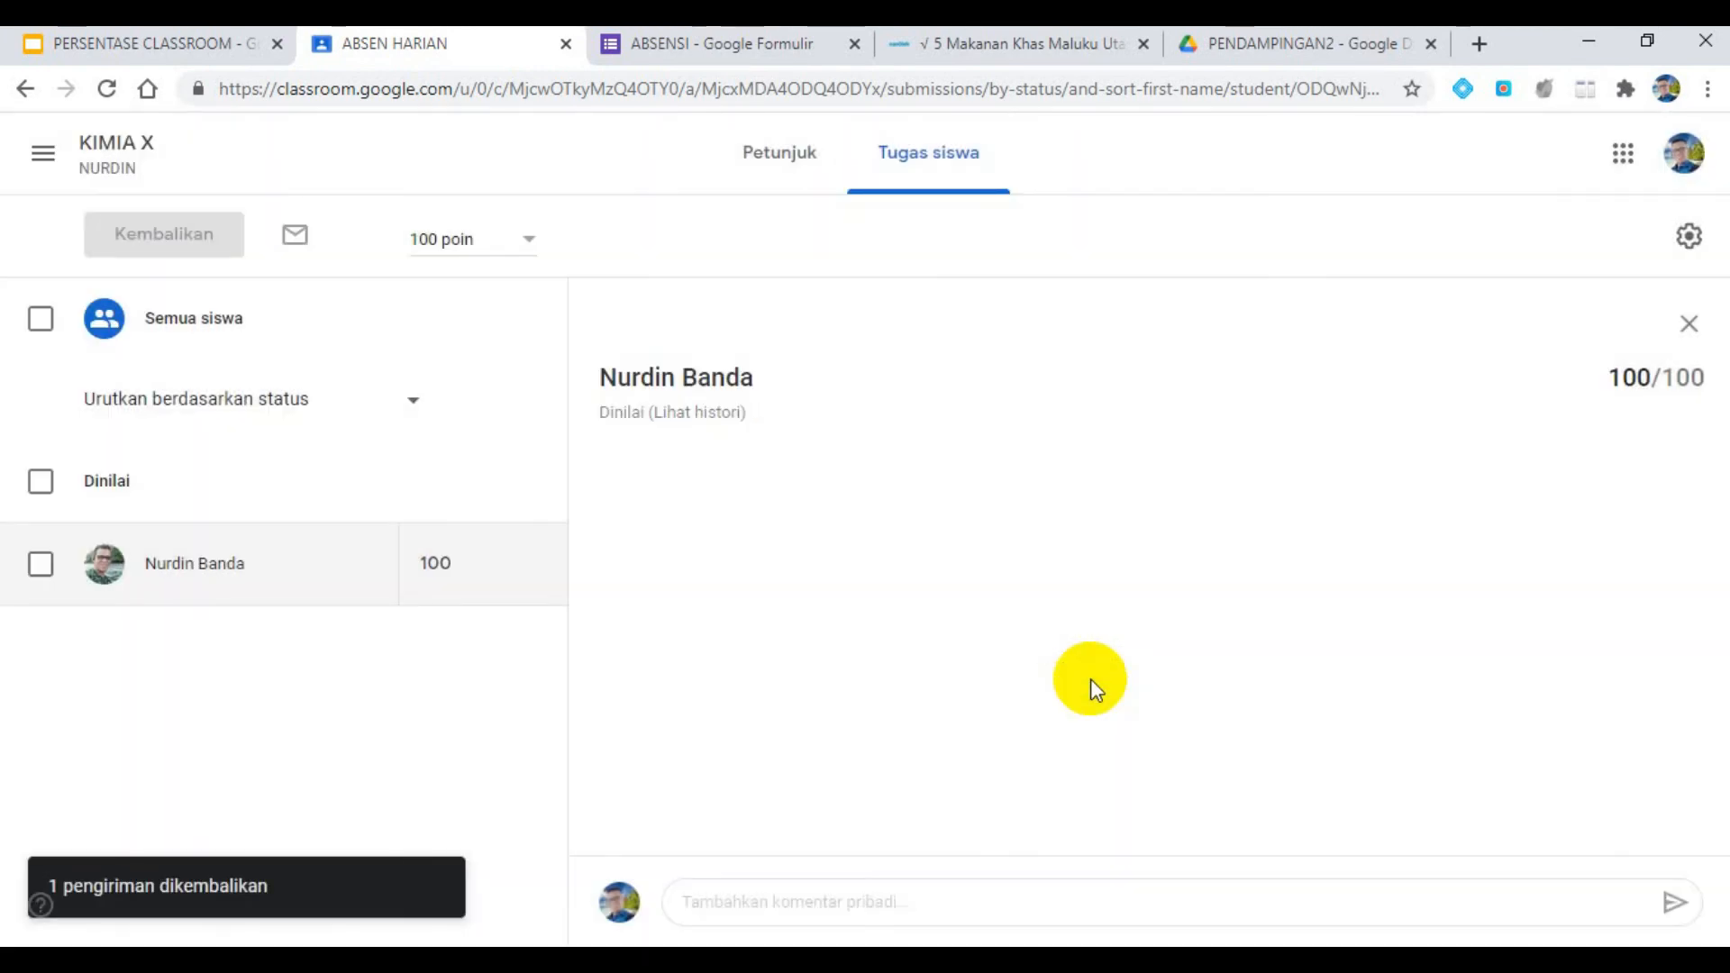
- Open TUGAS KD 3.1 from the KIMIA X forum, grade the student's submission 100 and return it
{"action": "left_click", "coordinate": [108, 146]}
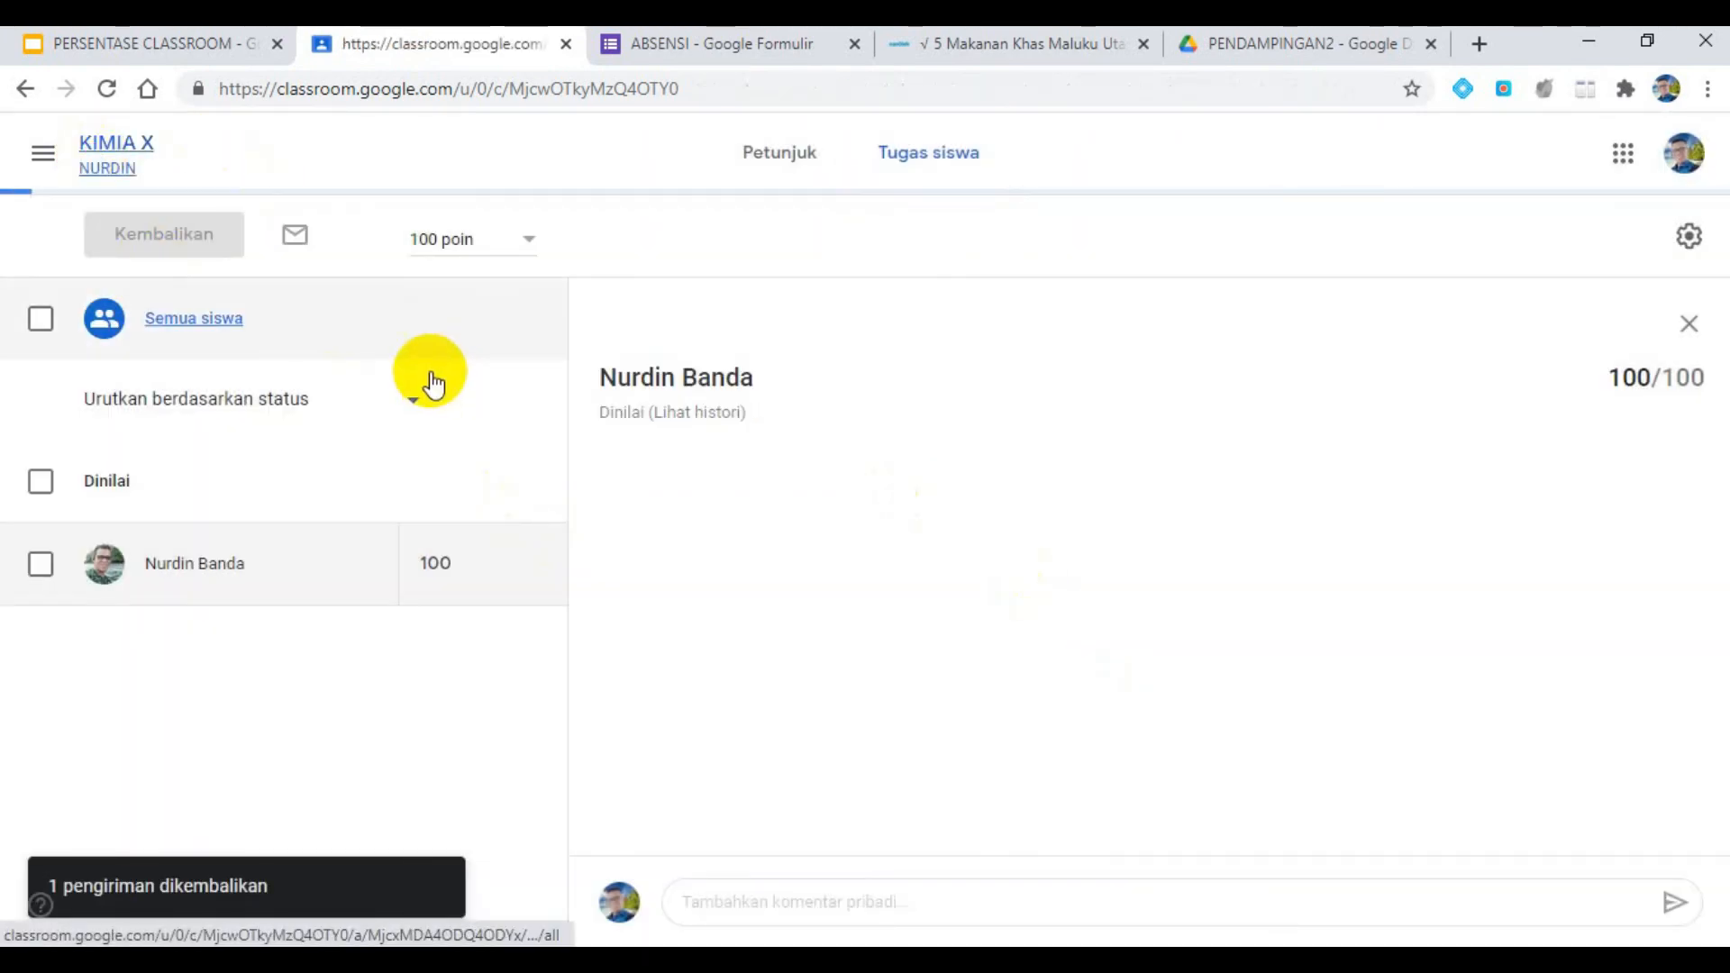
{"action": "scroll", "coordinate": [880, 761], "scroll_direction": "down", "scroll_amount": 1}
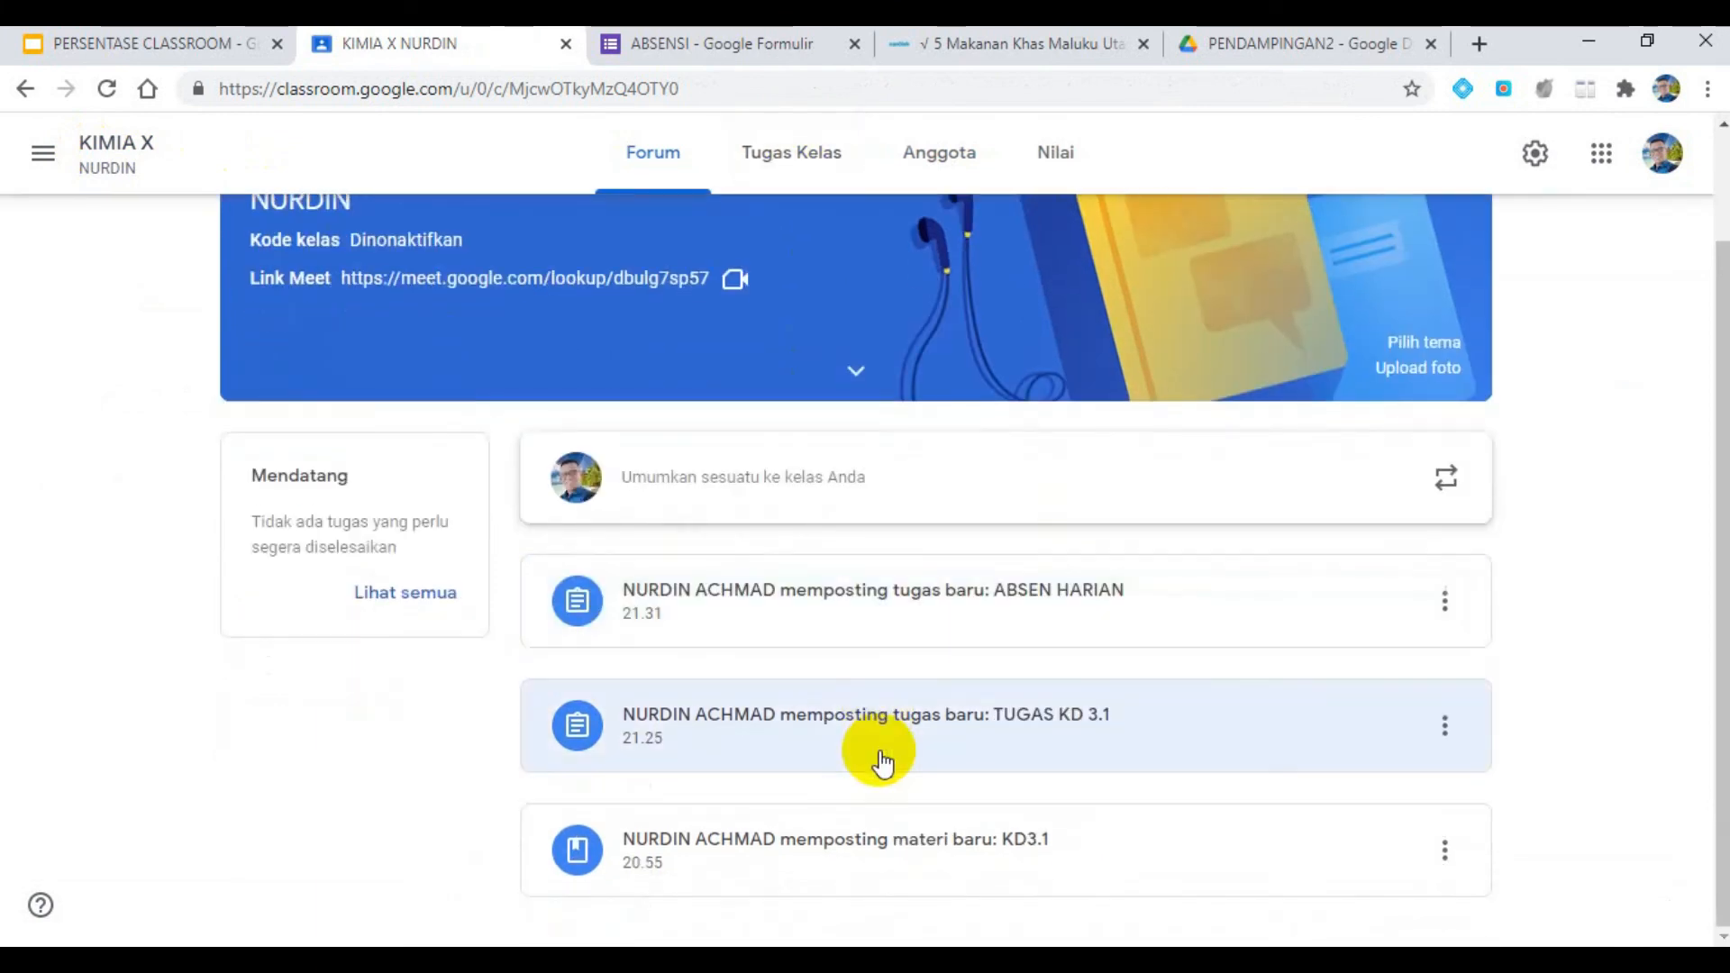
{"action": "left_click", "coordinate": [948, 728]}
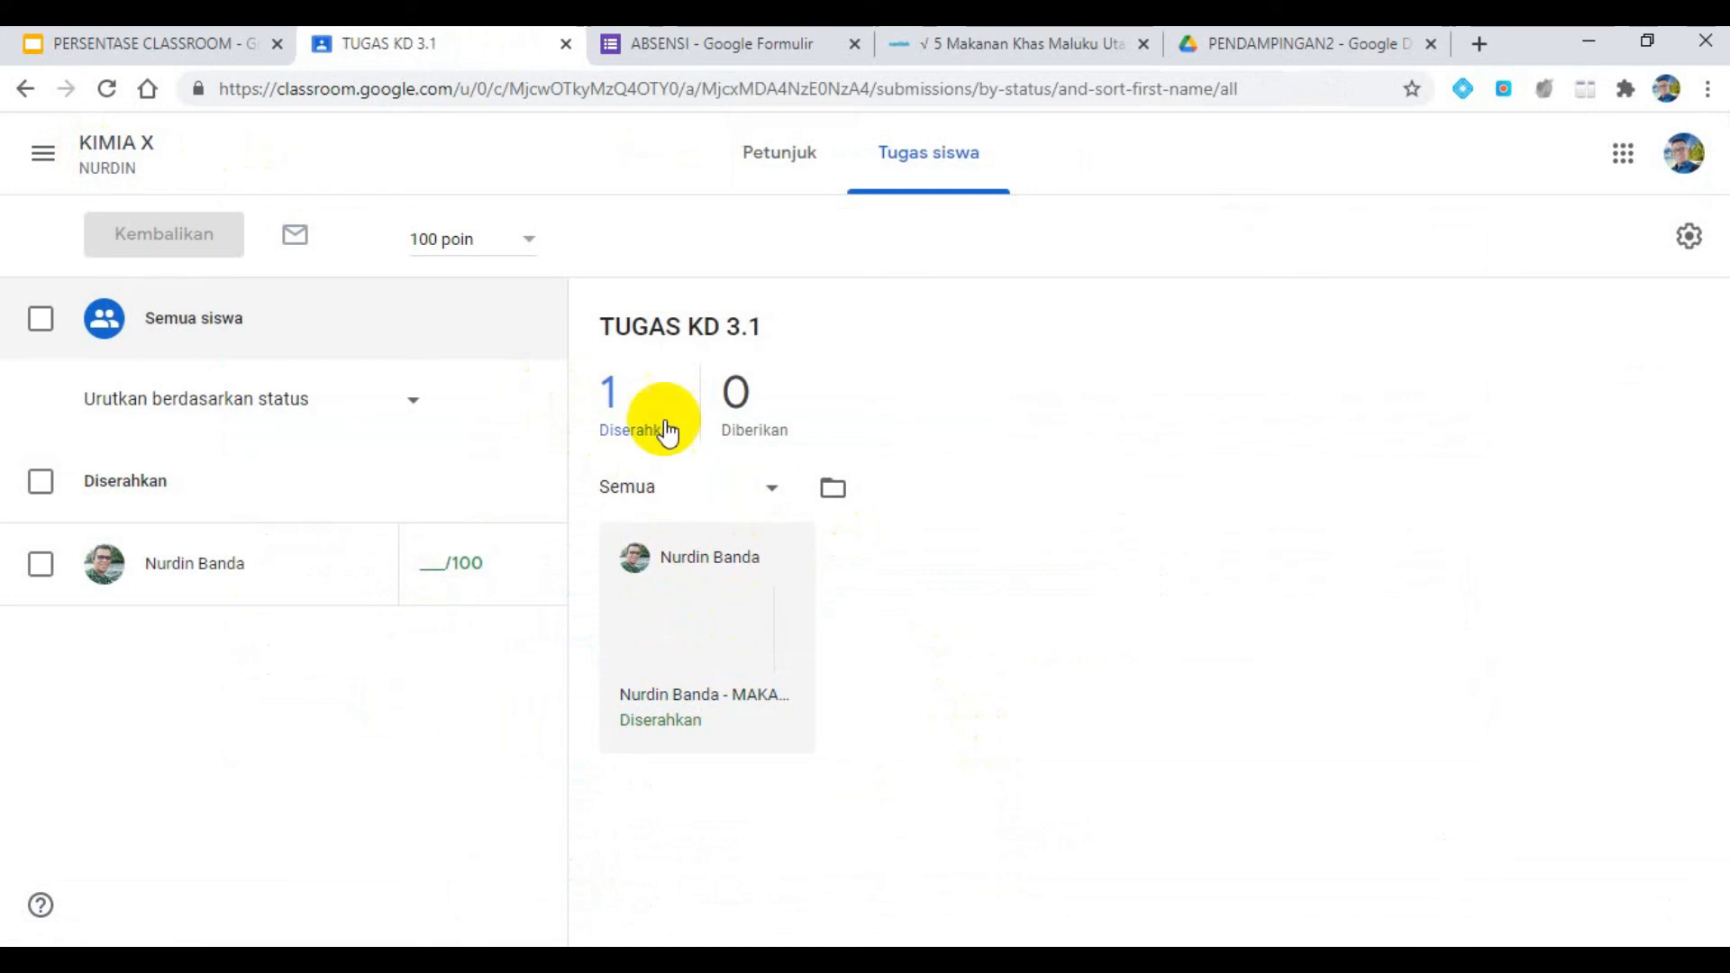
{"action": "left_click", "coordinate": [428, 560]}
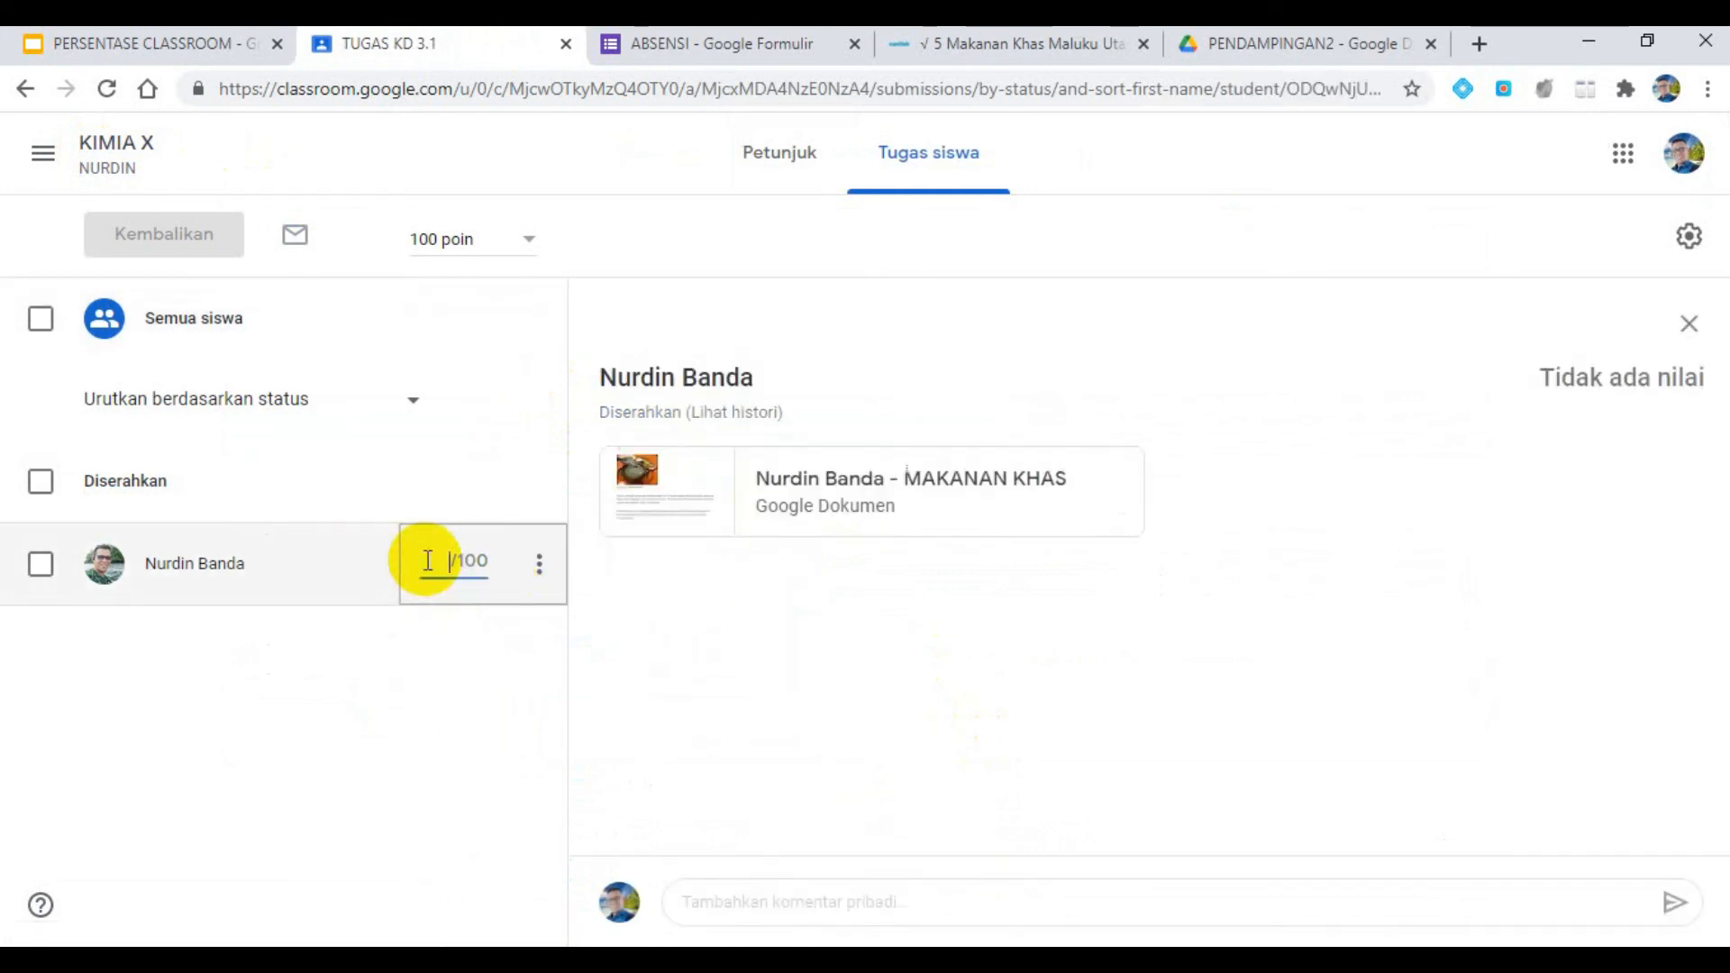
{"action": "type", "text": "1"}
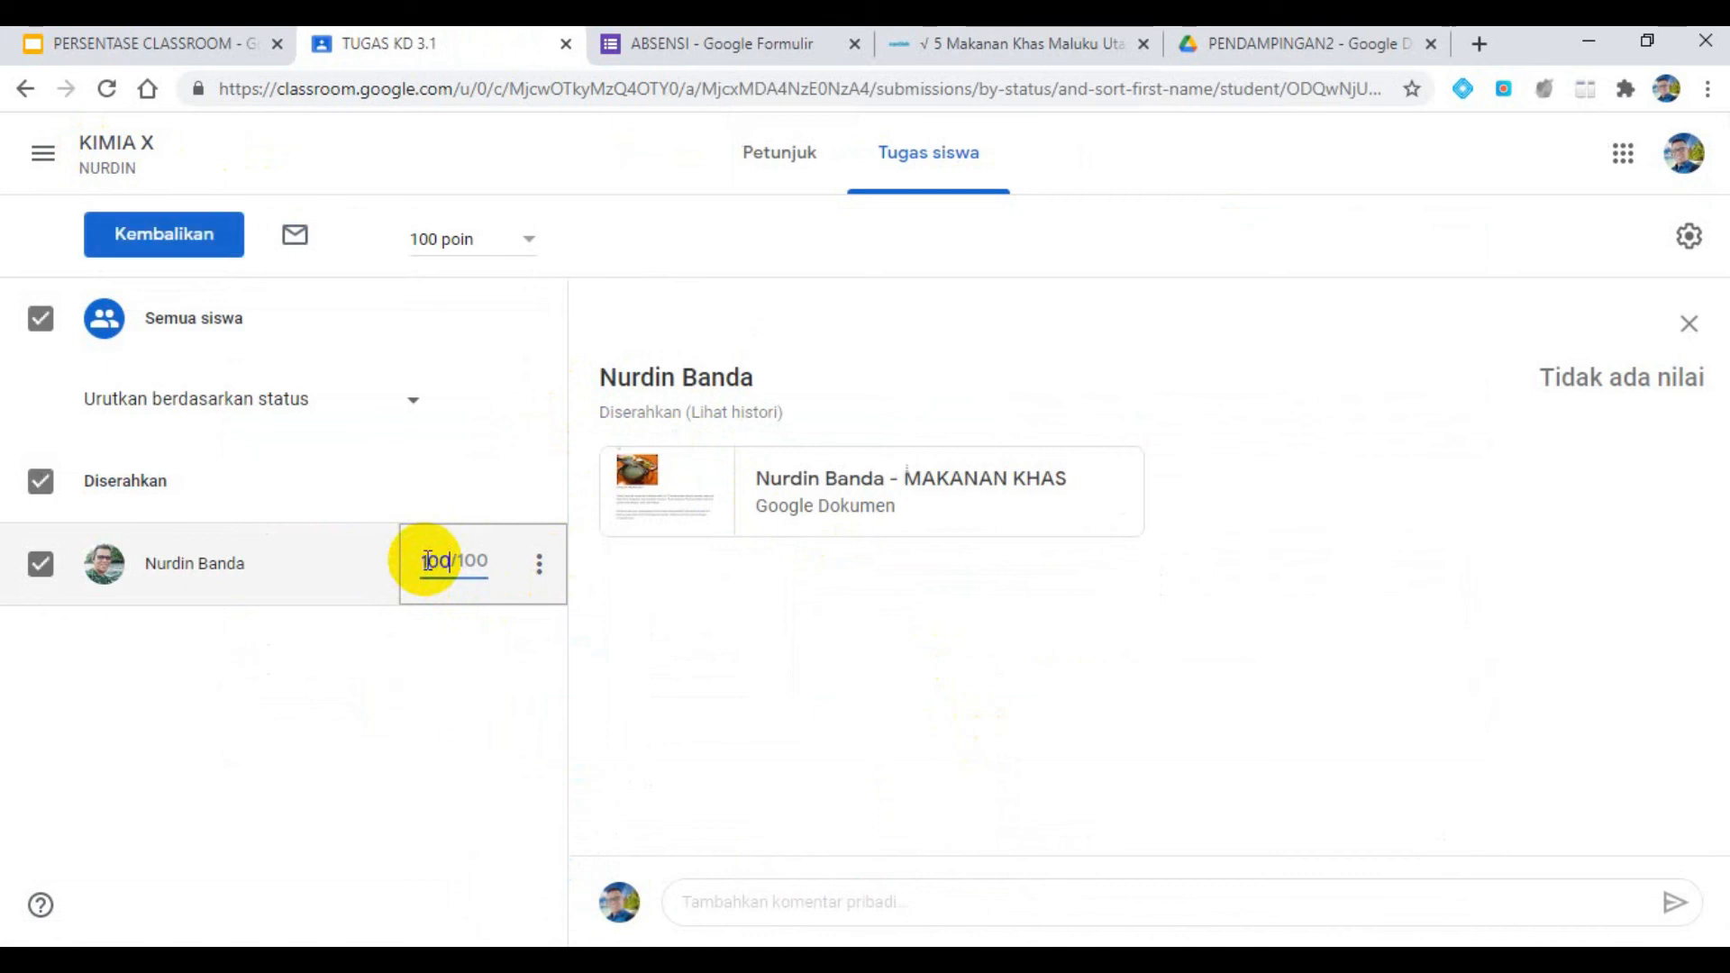
{"action": "type", "text": "00"}
{"action": "left_click", "coordinate": [216, 242]}
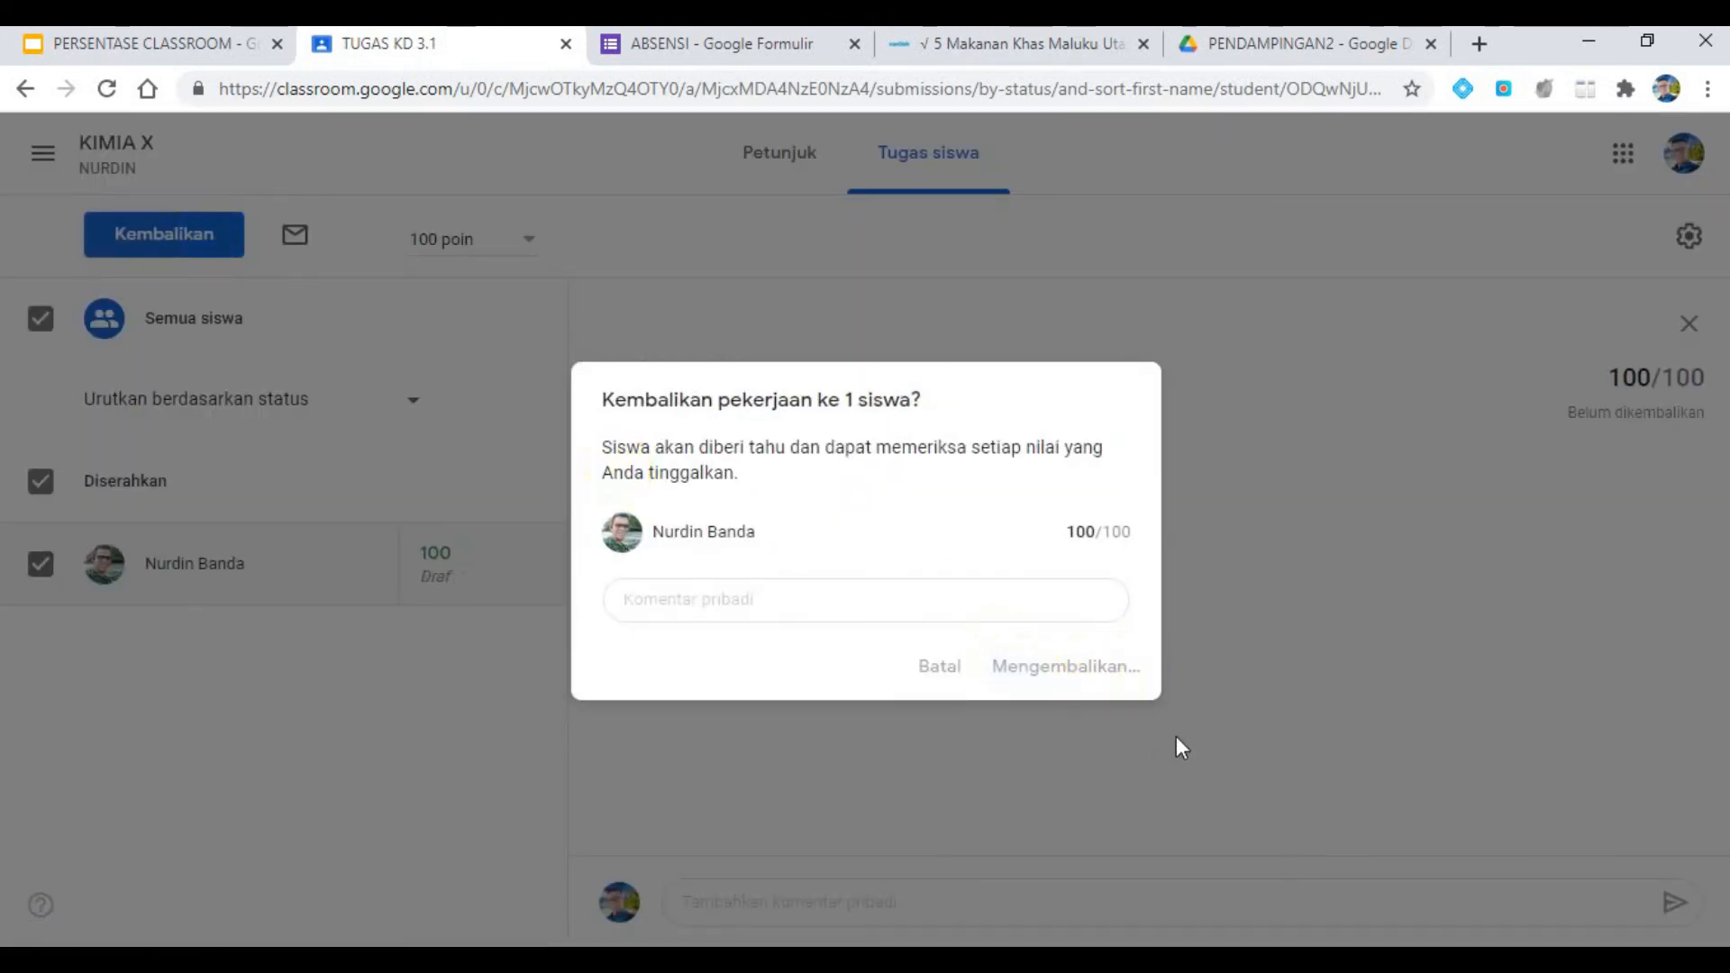
- Check the current slide of the PERSENTASE CLASSROOM presentation and review the grades in the KIMIA X gradebook
{"action": "left_click", "coordinate": [184, 41]}
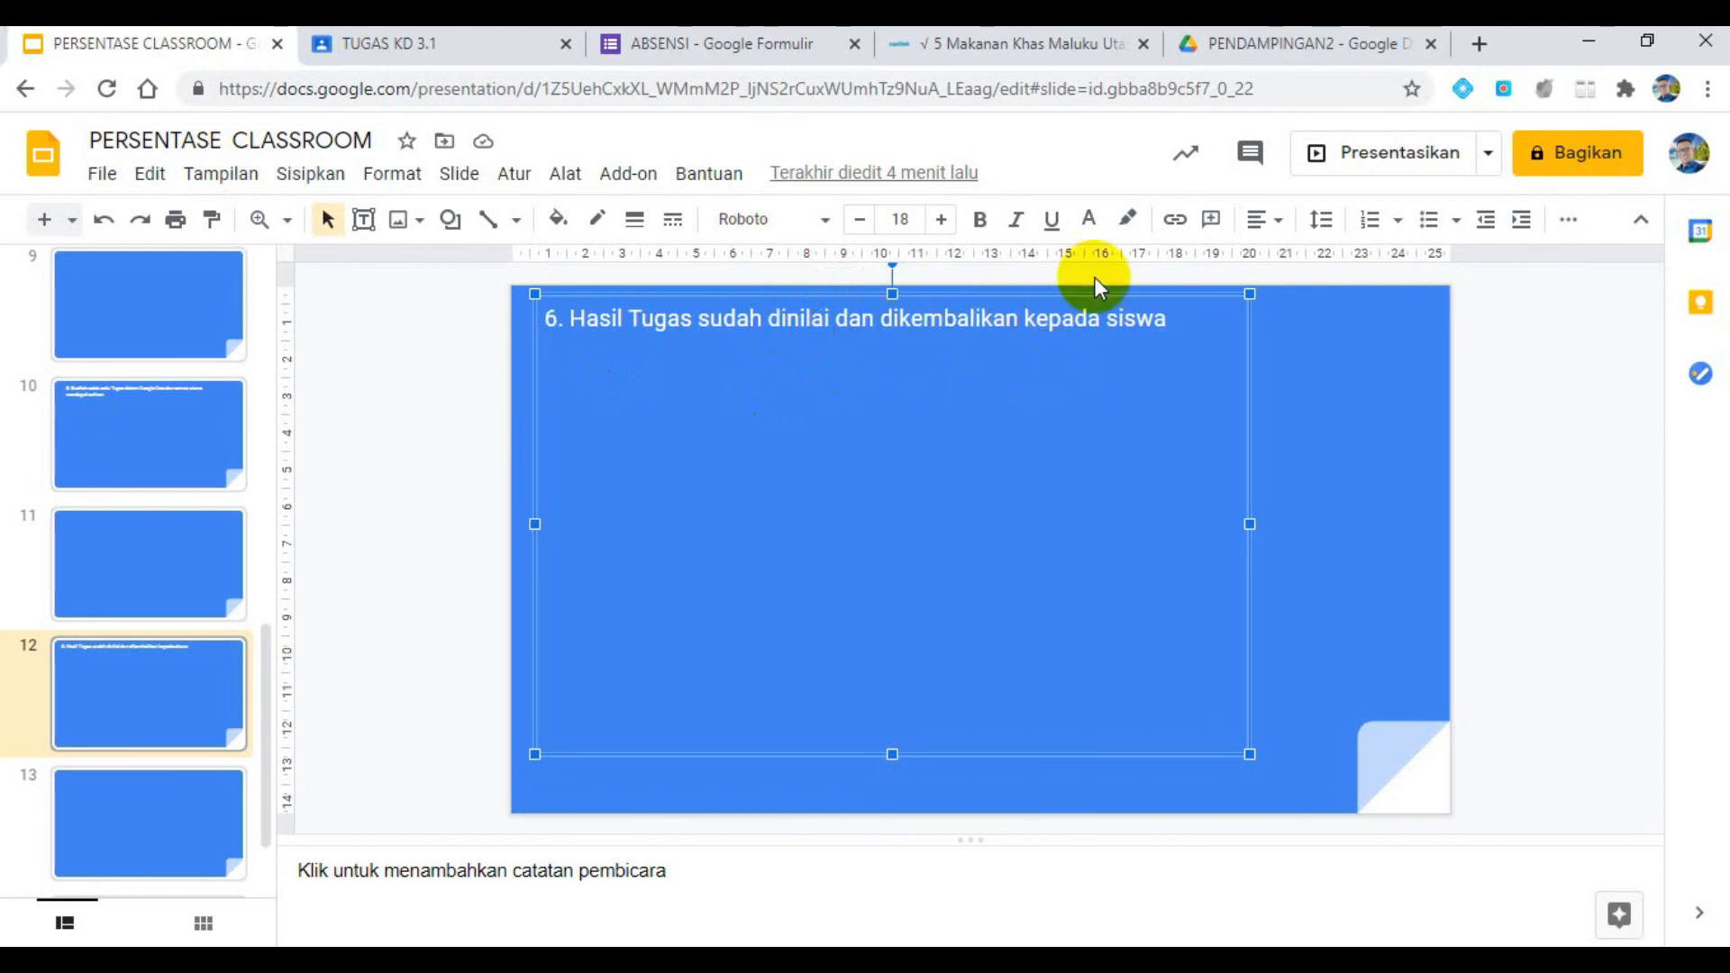
{"action": "left_click", "coordinate": [478, 47]}
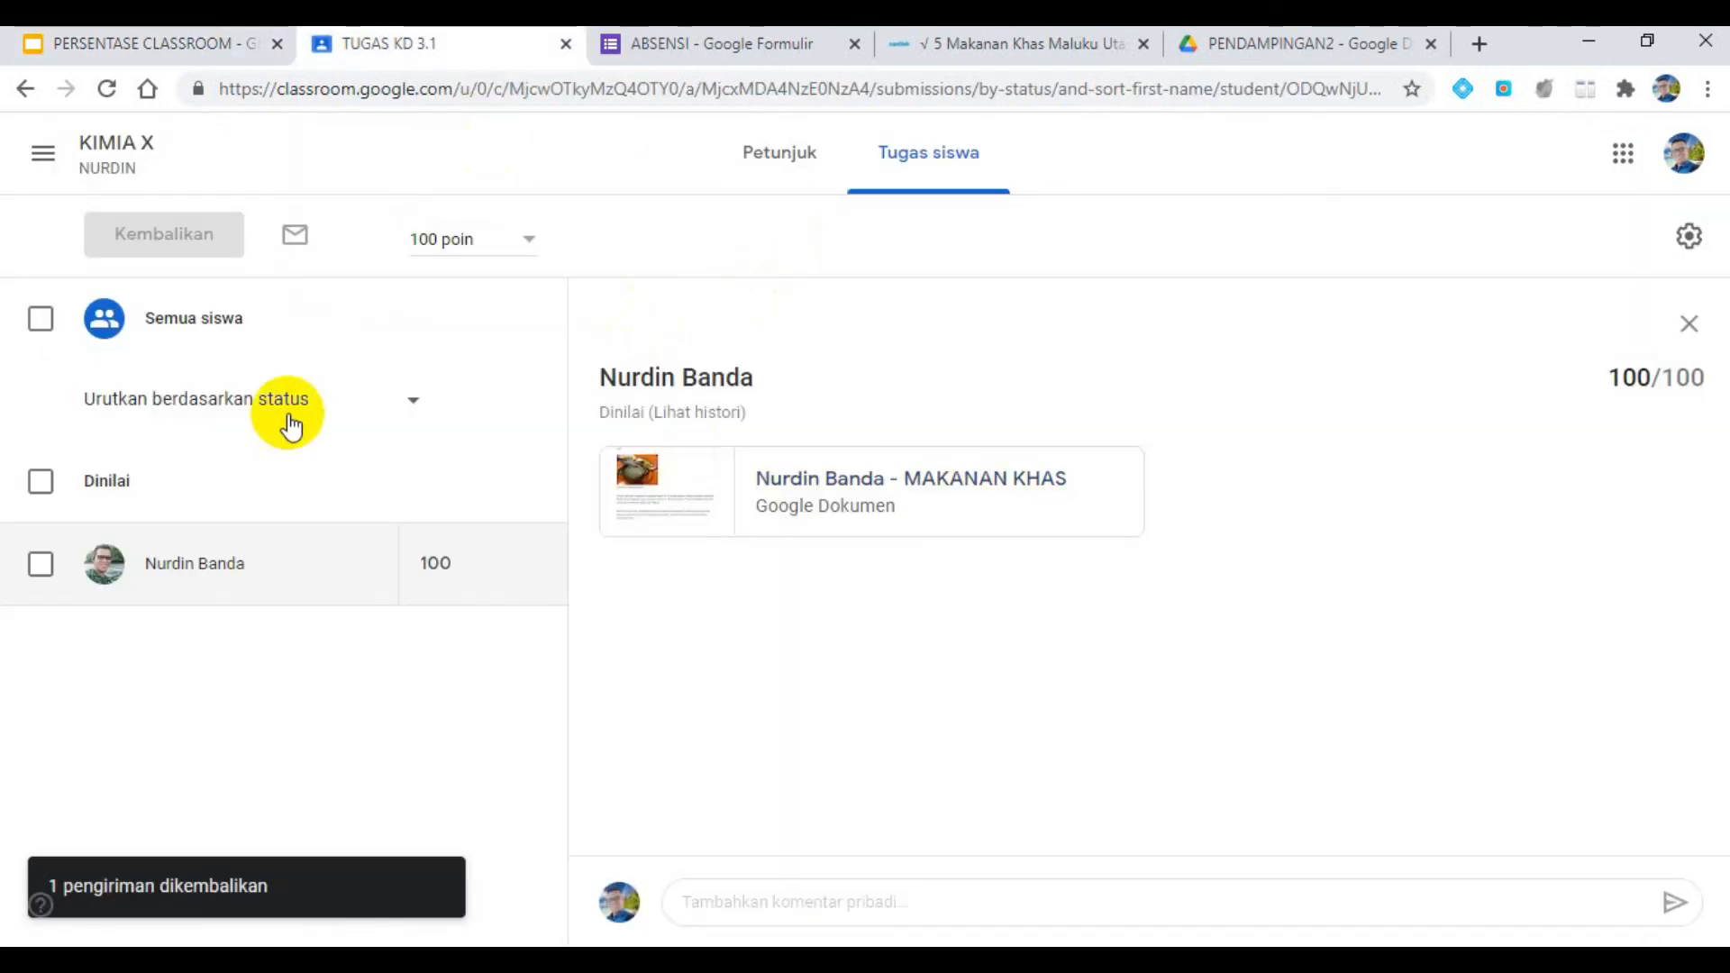
{"action": "left_click", "coordinate": [83, 158]}
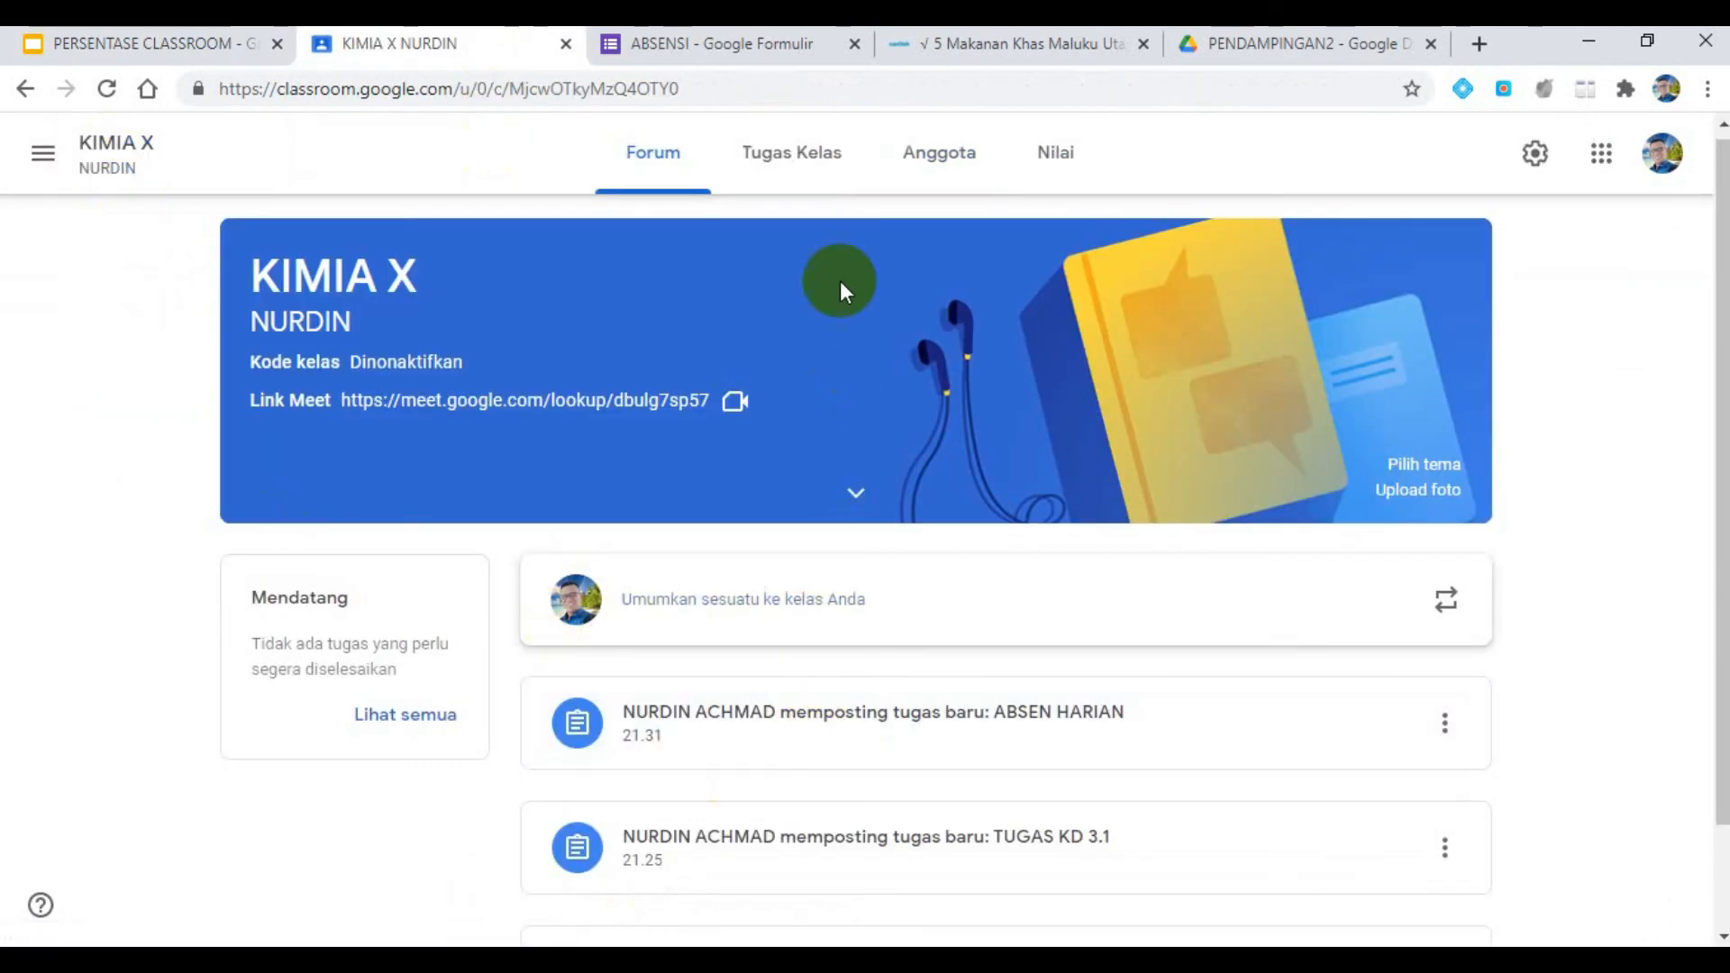
{"action": "left_click", "coordinate": [1055, 152]}
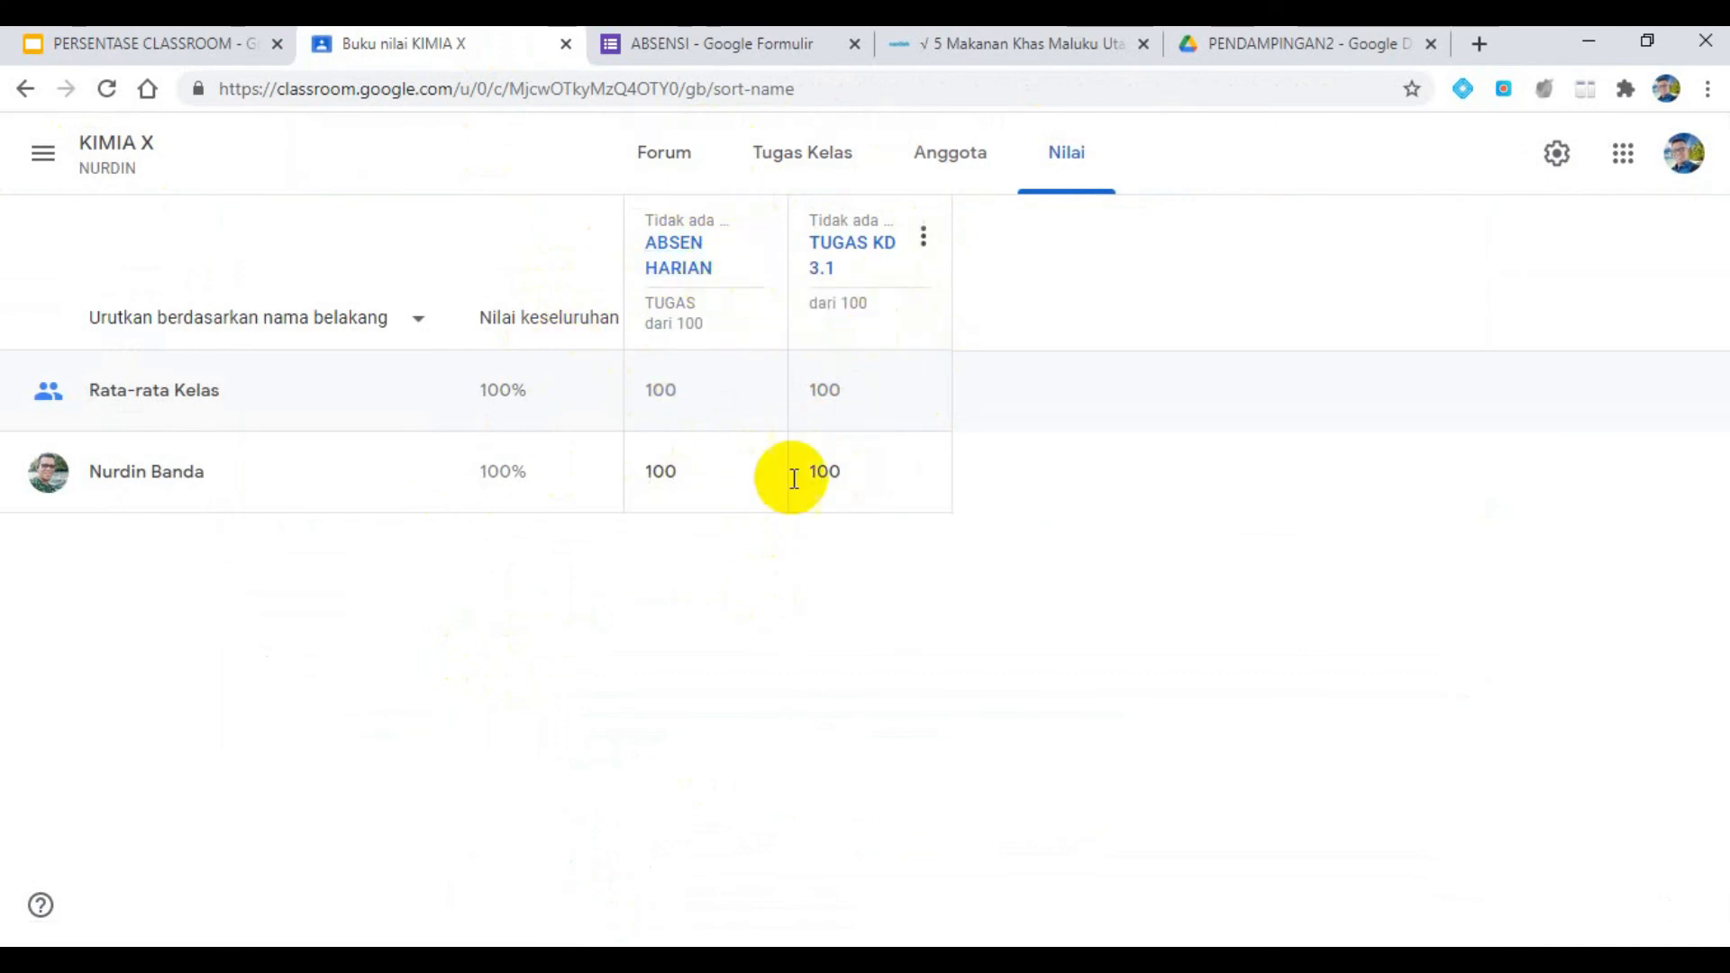
- On slide 14 of the PERSENTASE CLASSROOM presentation, widen the Rubrik penilaian text box to about 19 cm
{"action": "left_click", "coordinate": [203, 54]}
{"action": "scroll", "coordinate": [191, 705], "scroll_direction": "down", "scroll_amount": 2}
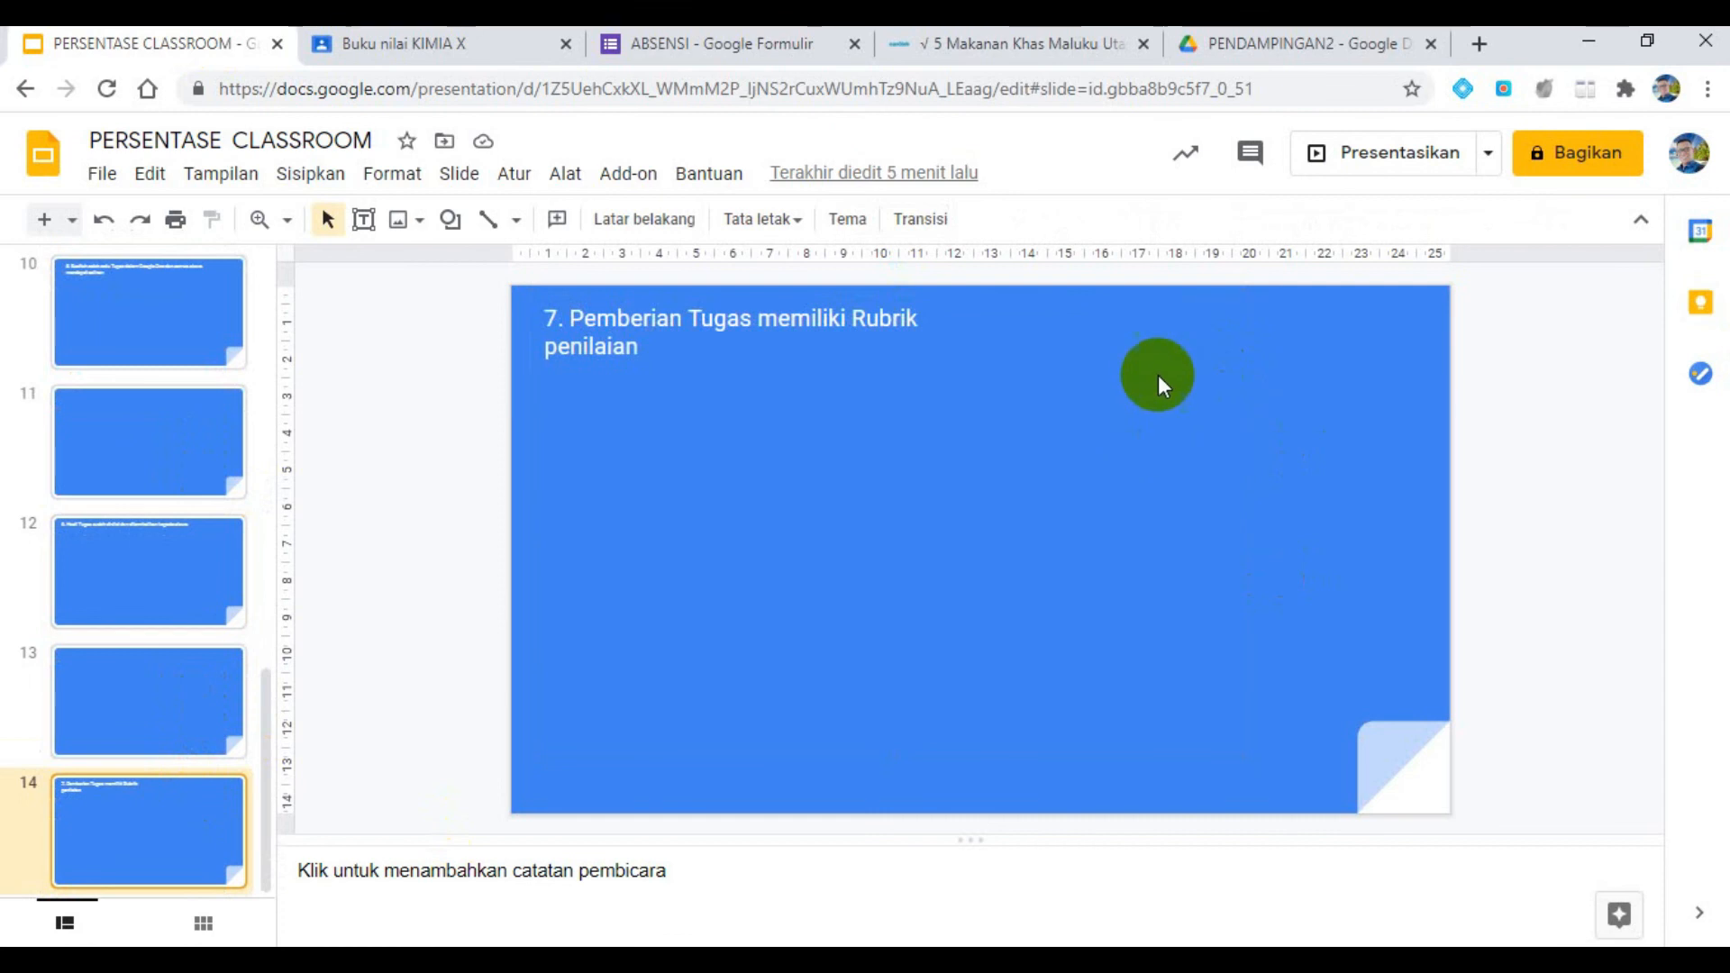
{"action": "left_click", "coordinate": [763, 338]}
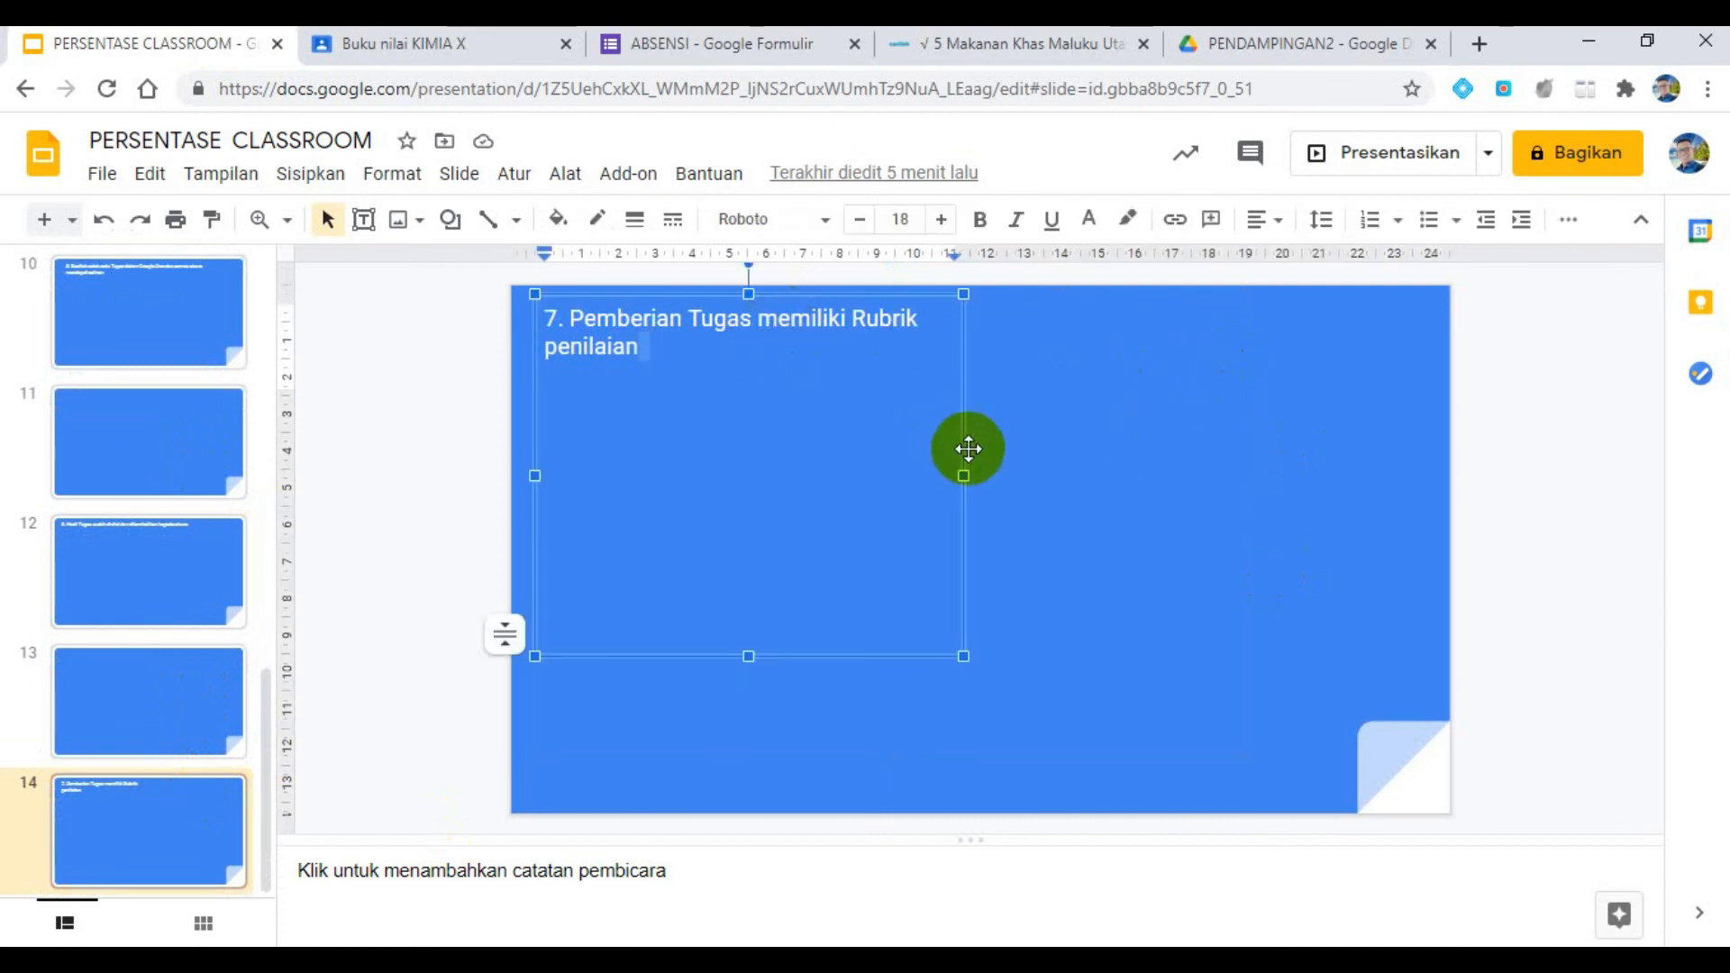
{"action": "left_click_drag", "start_coordinate": [966, 475], "coordinate": [1240, 462]}
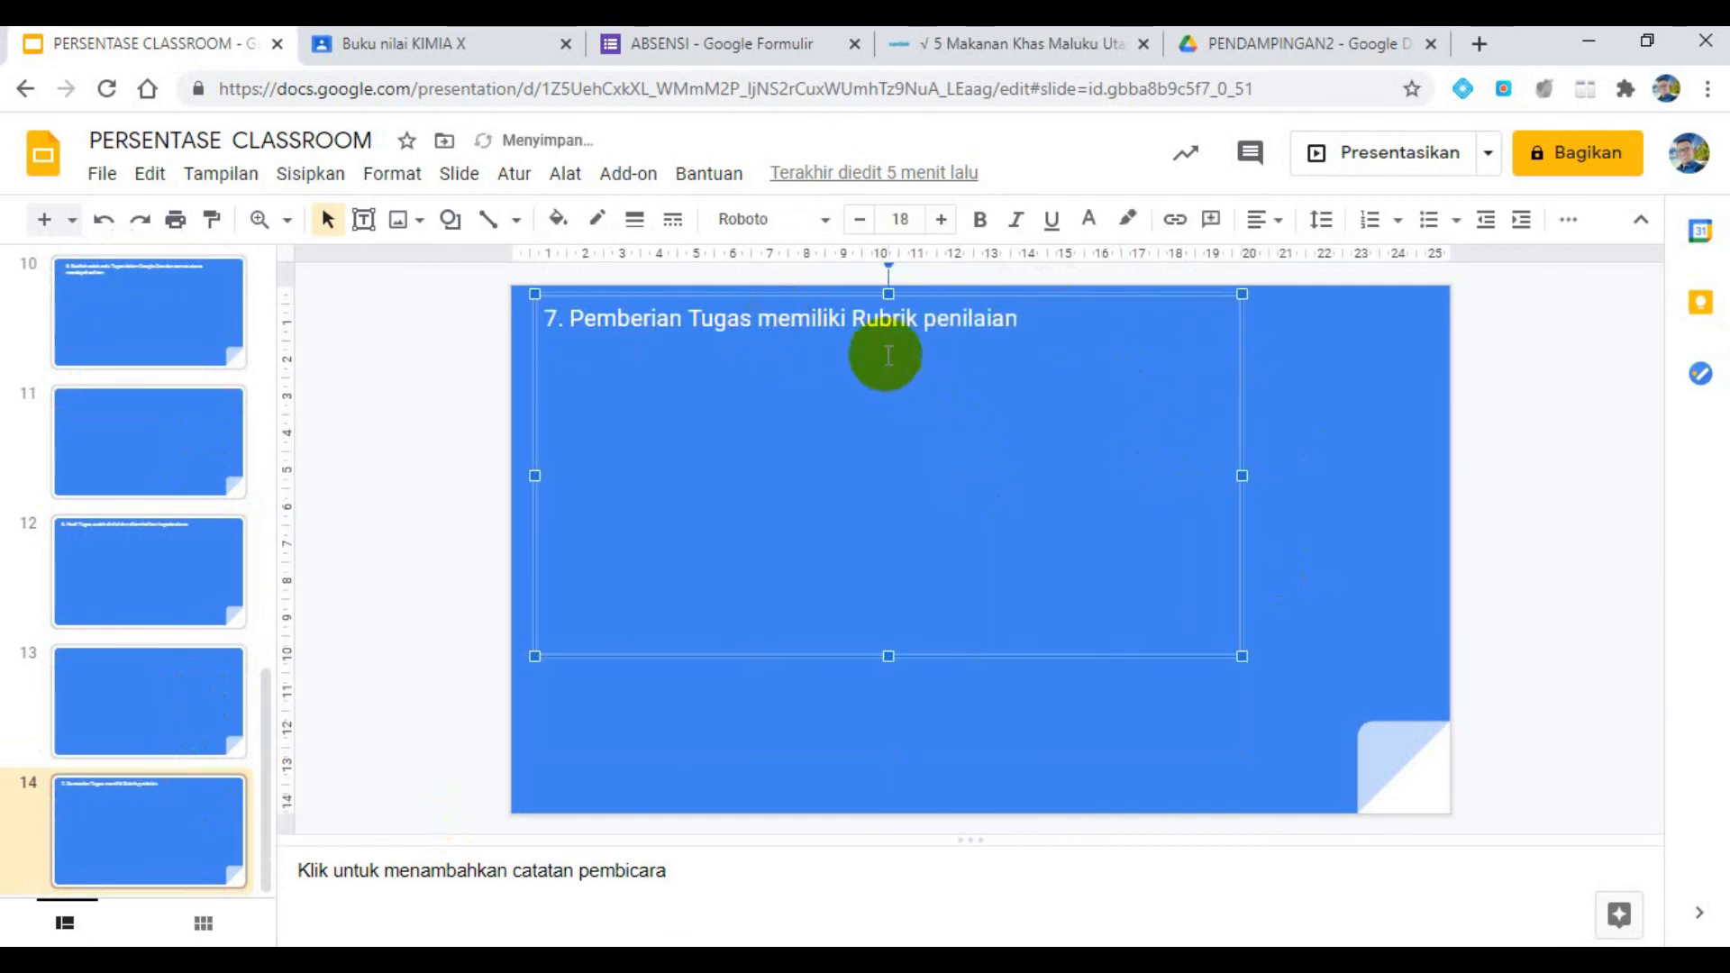
- Return to the KIMIA X classwork, open TUGAS KD 3.1 for editing and set its grade category to TUGAS
{"action": "left_click", "coordinate": [446, 45]}
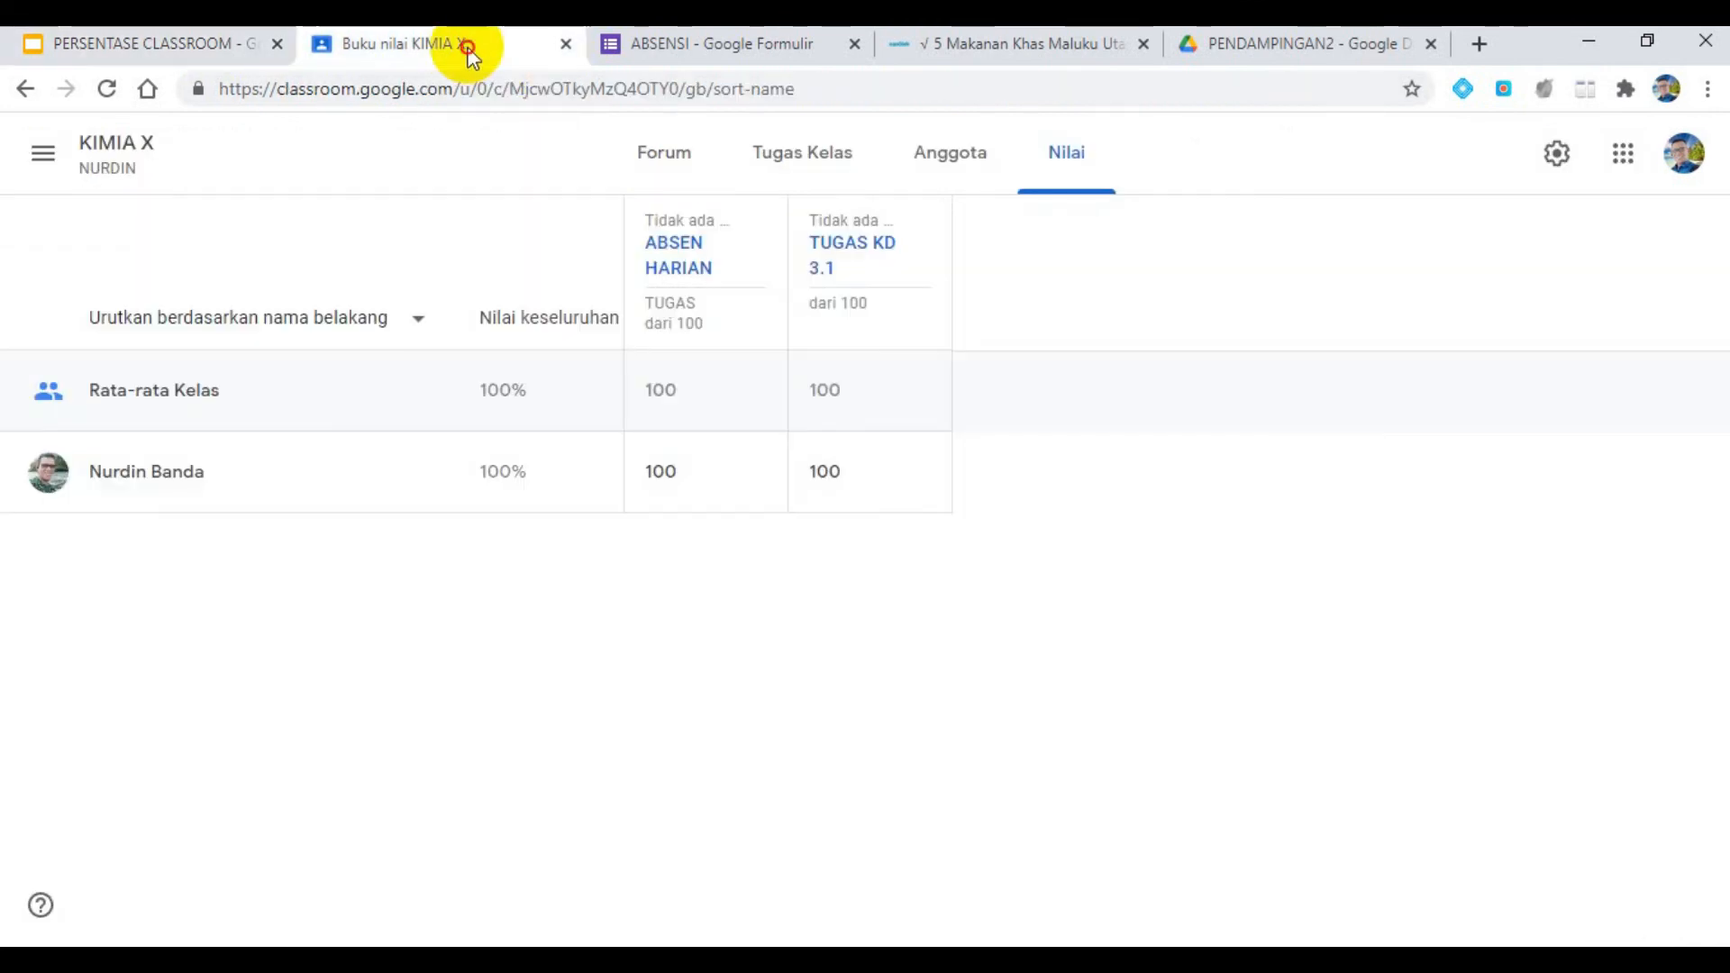
{"action": "left_click", "coordinate": [147, 151]}
{"action": "left_click", "coordinate": [804, 182]}
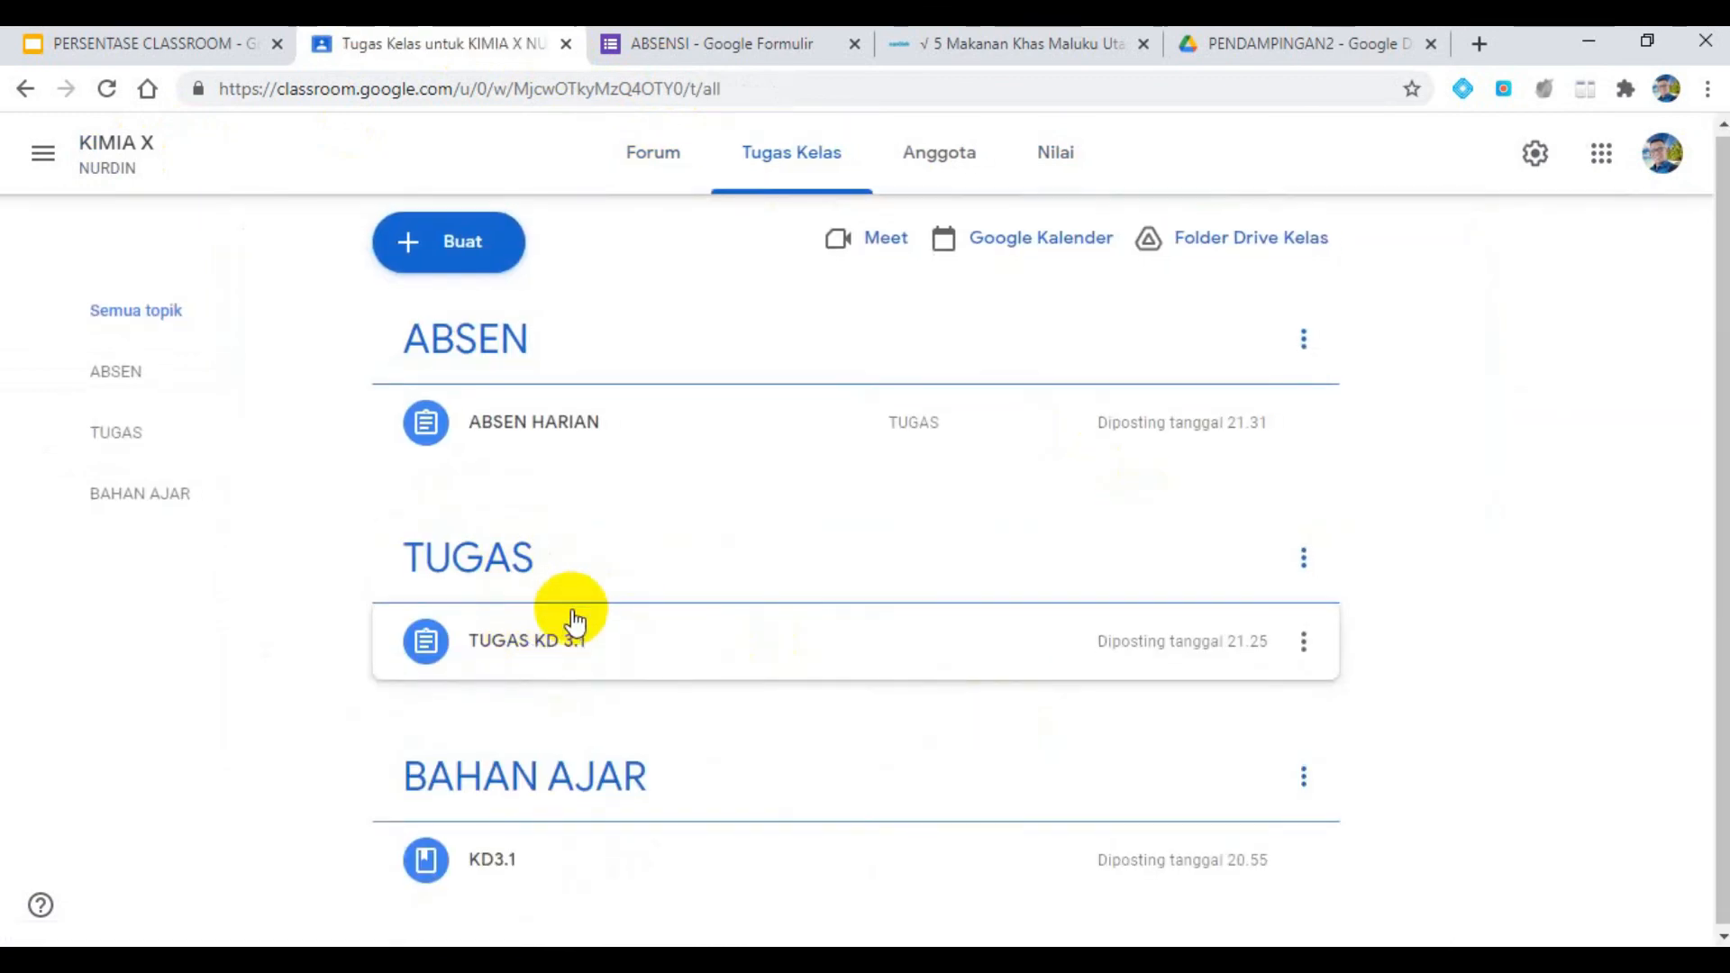
{"action": "left_click", "coordinate": [559, 635]}
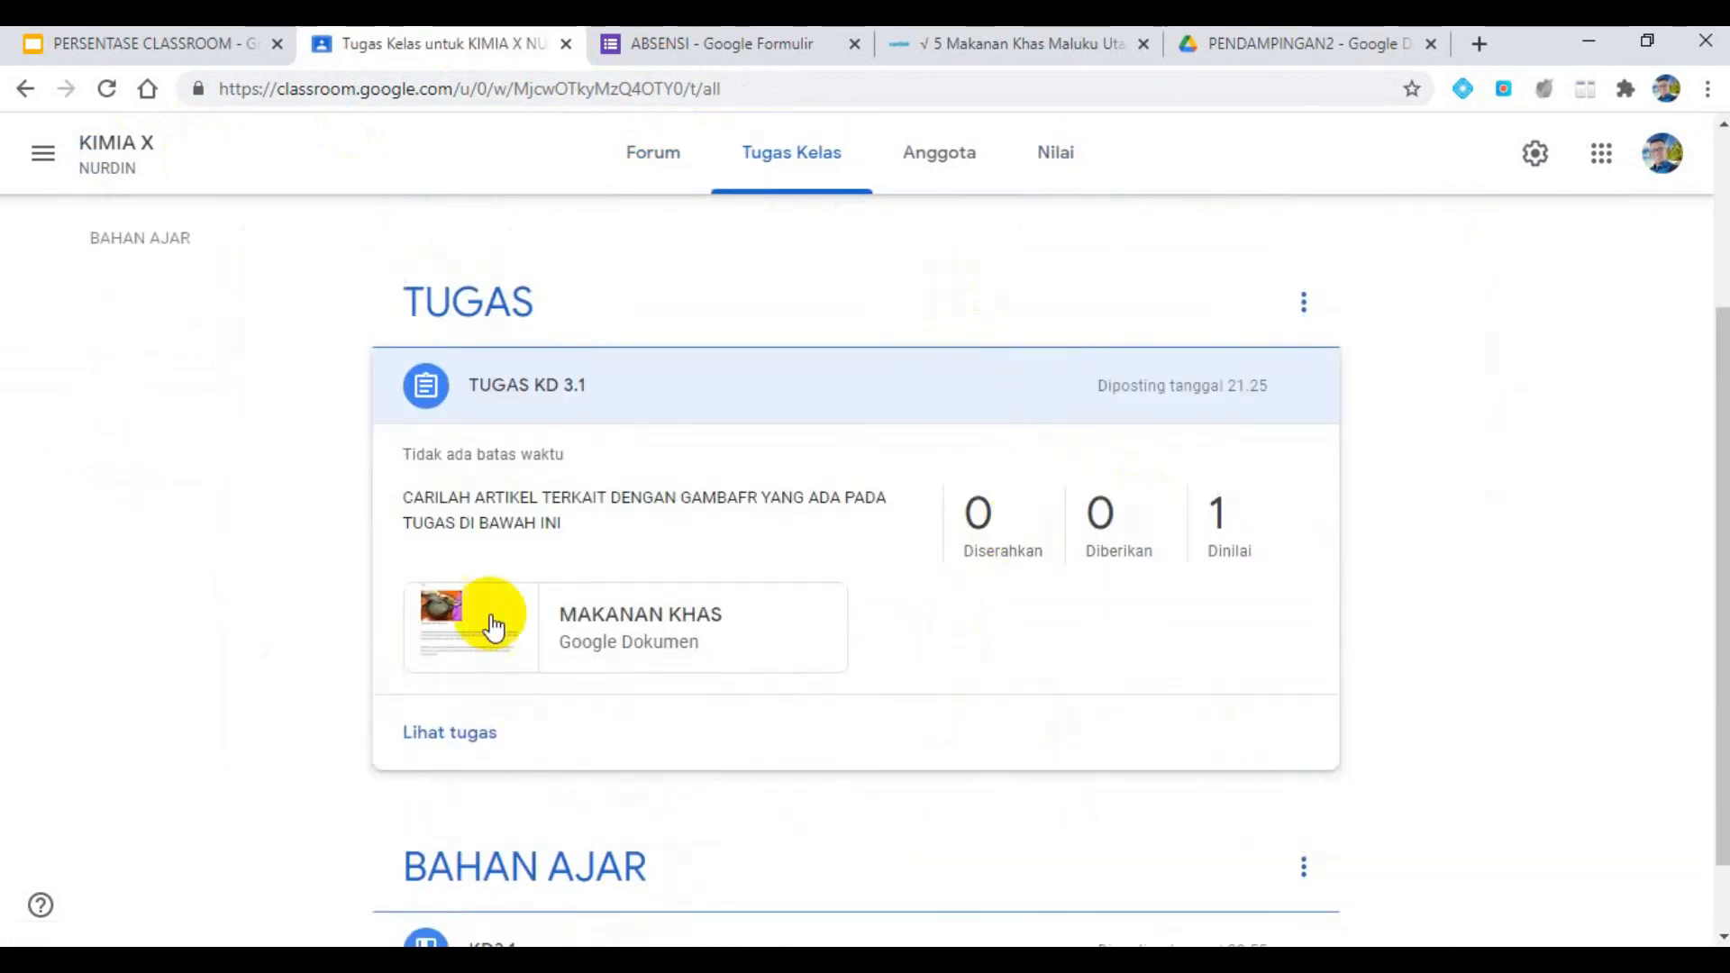
{"action": "left_click", "coordinate": [1302, 387]}
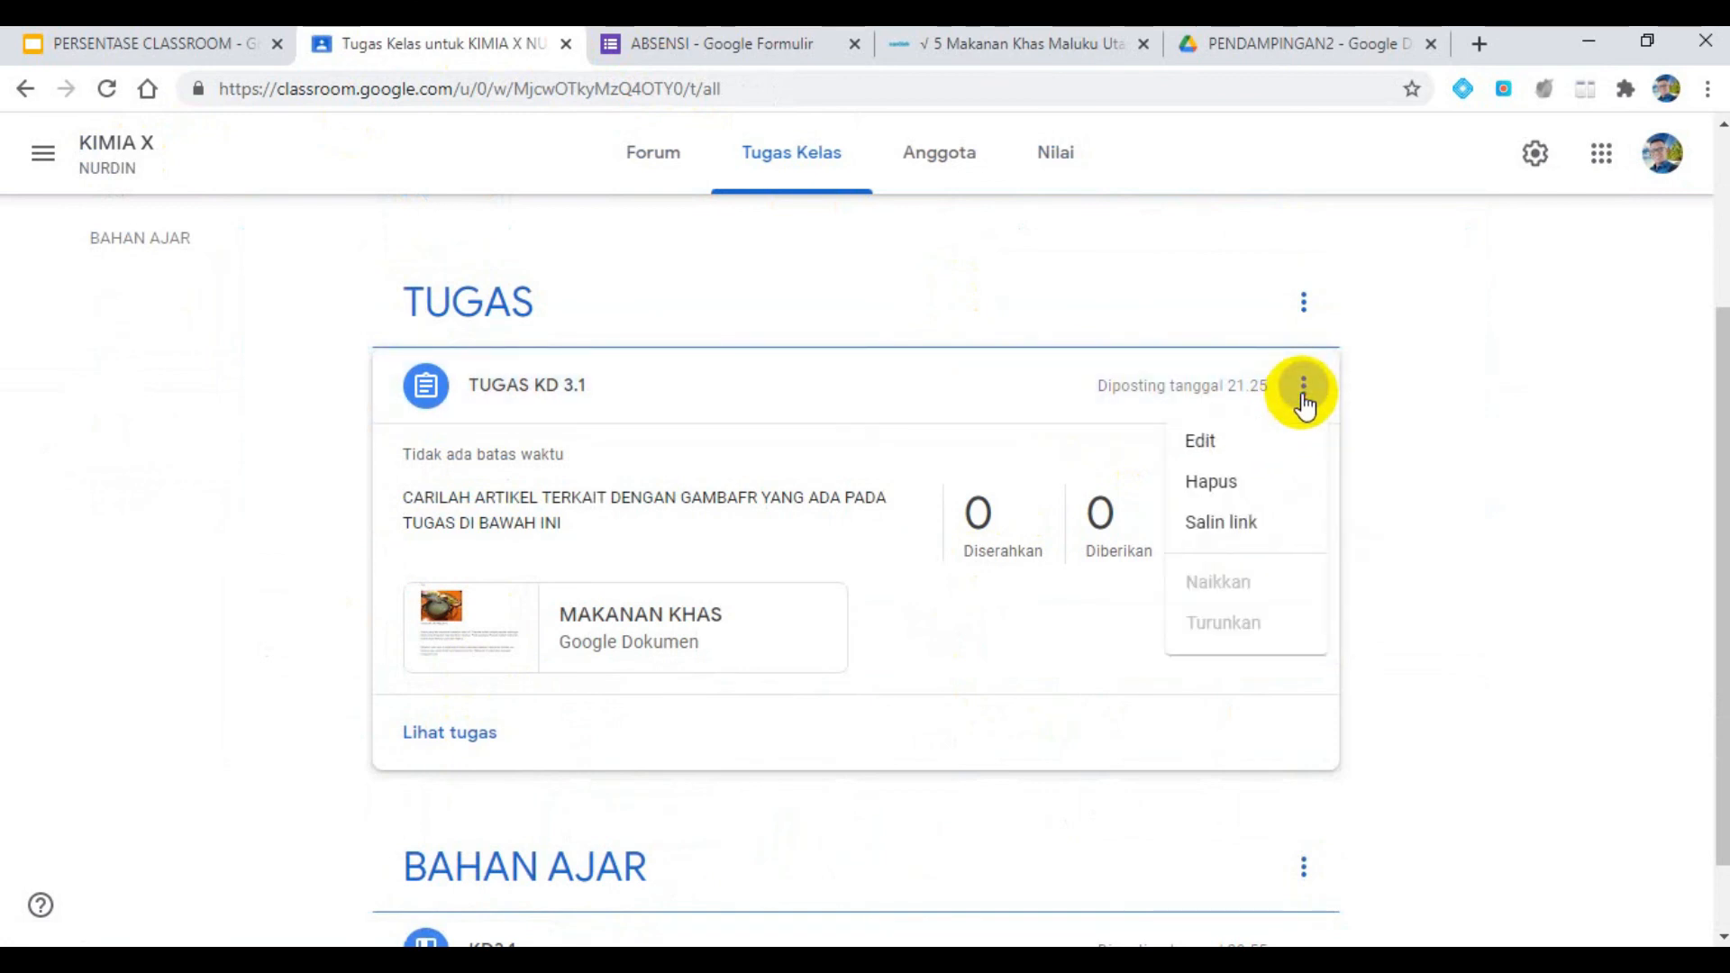
{"action": "left_click", "coordinate": [1257, 439]}
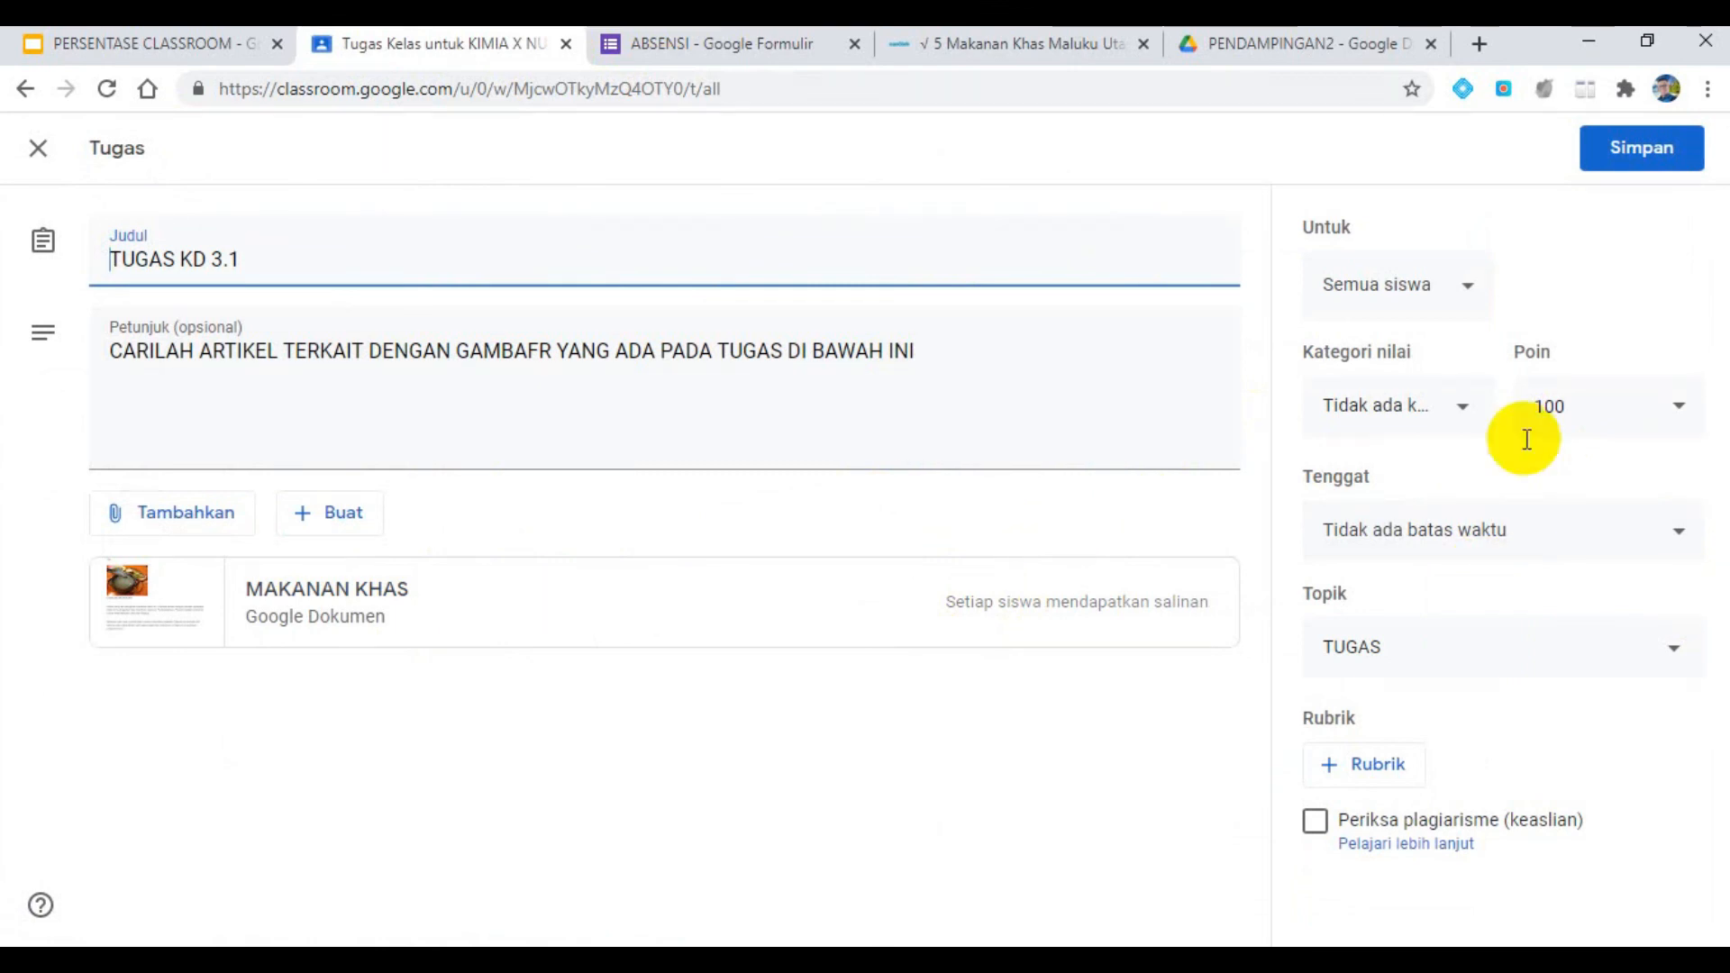
{"action": "left_click", "coordinate": [1457, 411]}
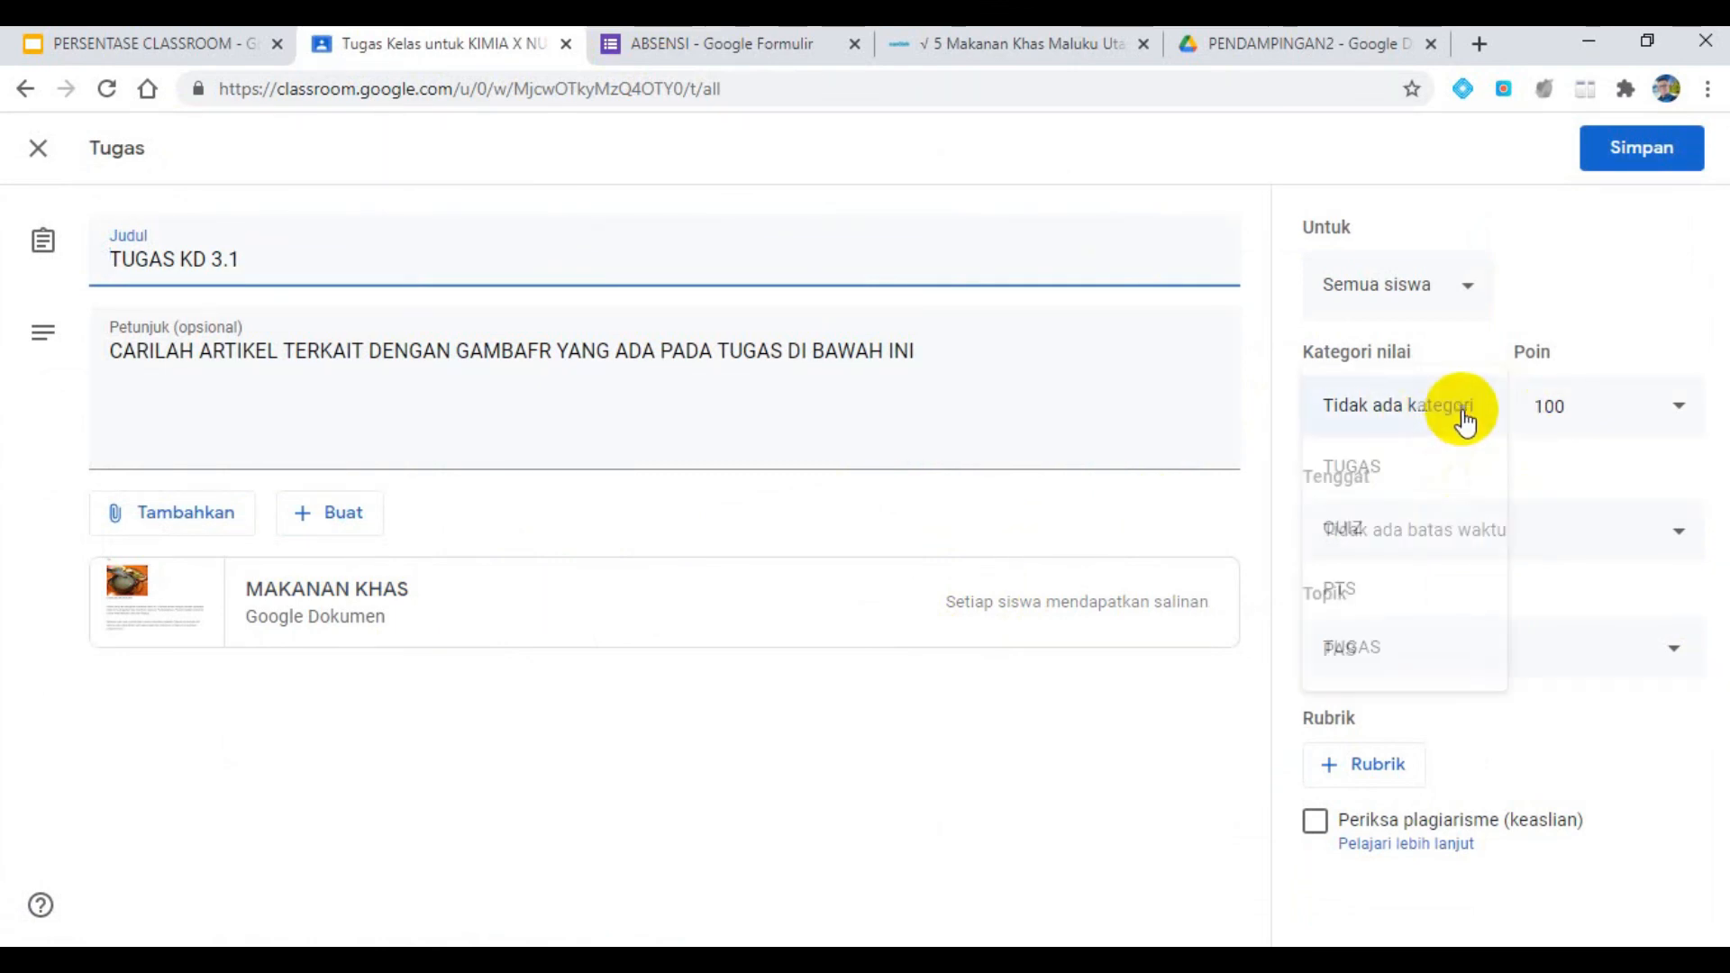
{"action": "left_click", "coordinate": [1405, 469]}
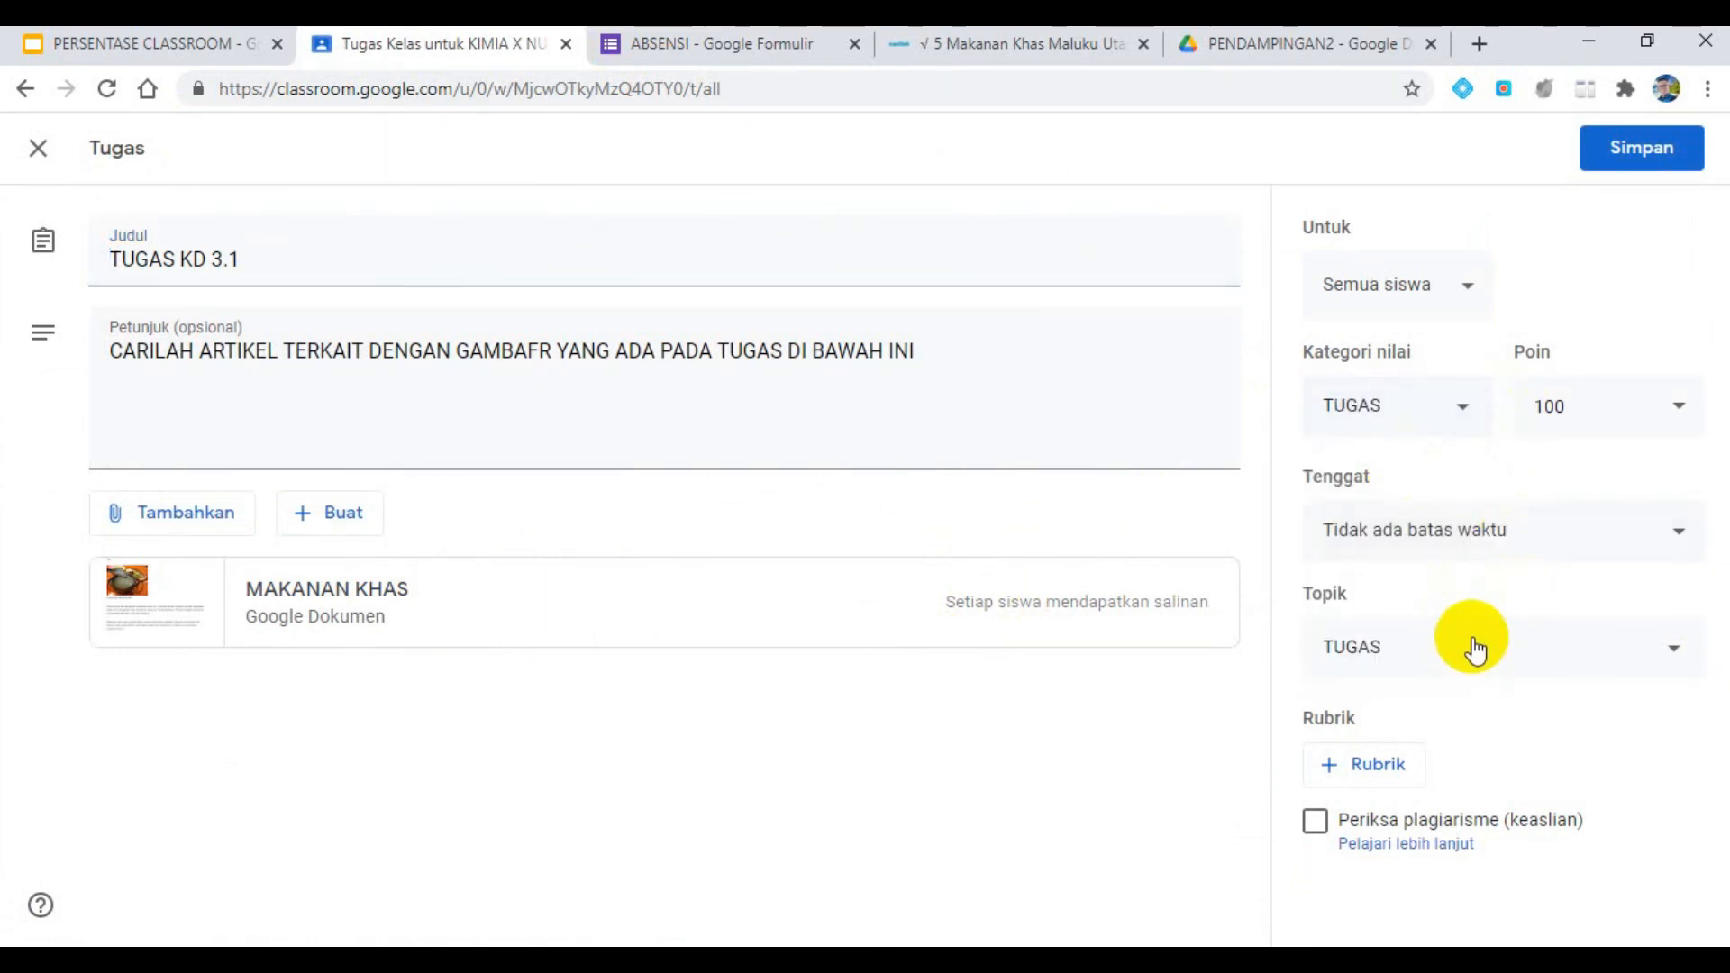
- Create a new rubric for TUGAS KD 3.1 and title its first criterion "MAkaan khas maluku"
{"action": "left_click", "coordinate": [1376, 773]}
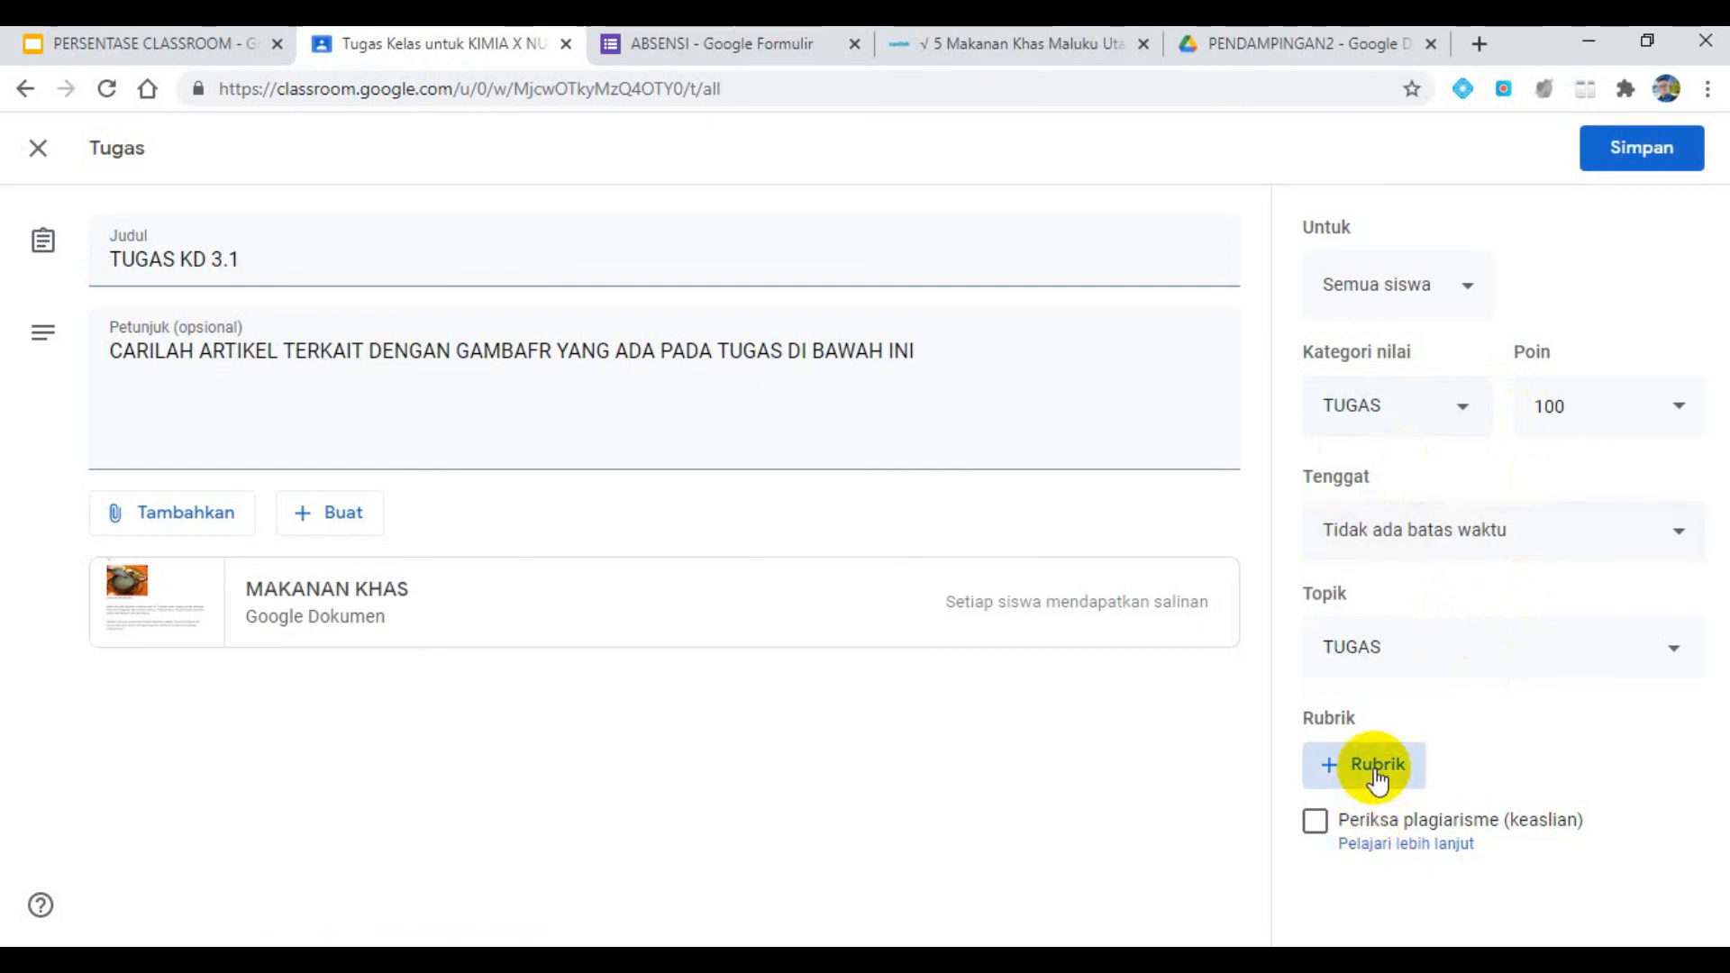
{"action": "left_click", "coordinate": [1394, 815]}
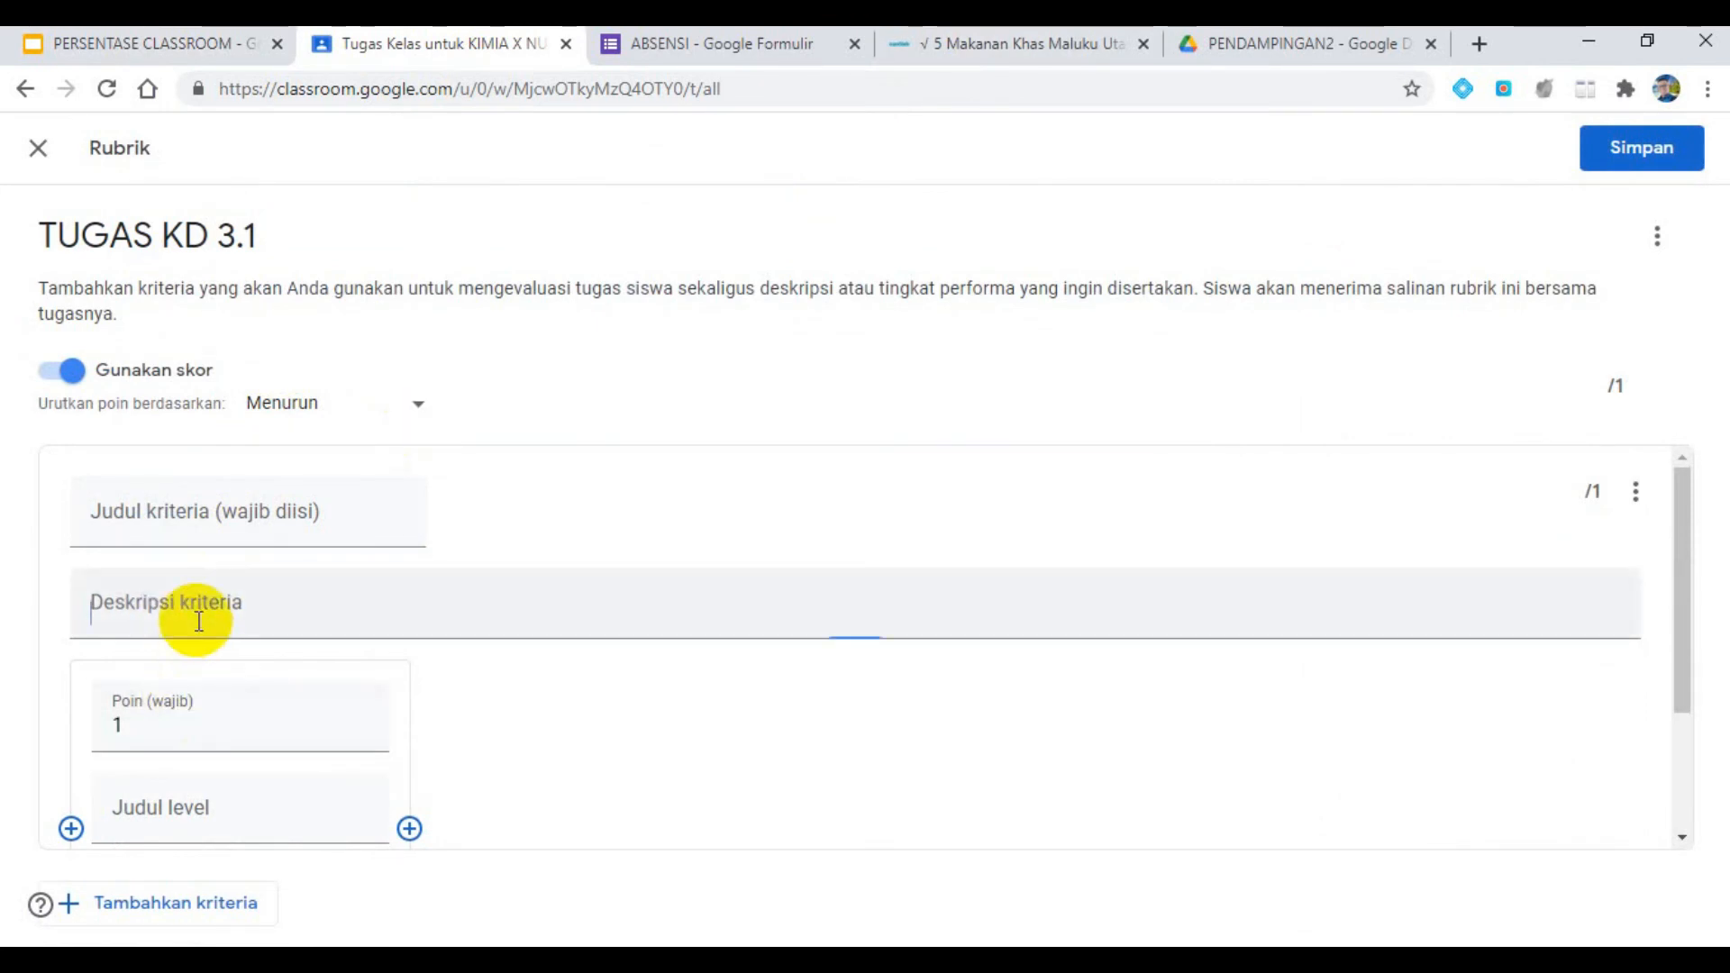
{"action": "left_click", "coordinate": [194, 527]}
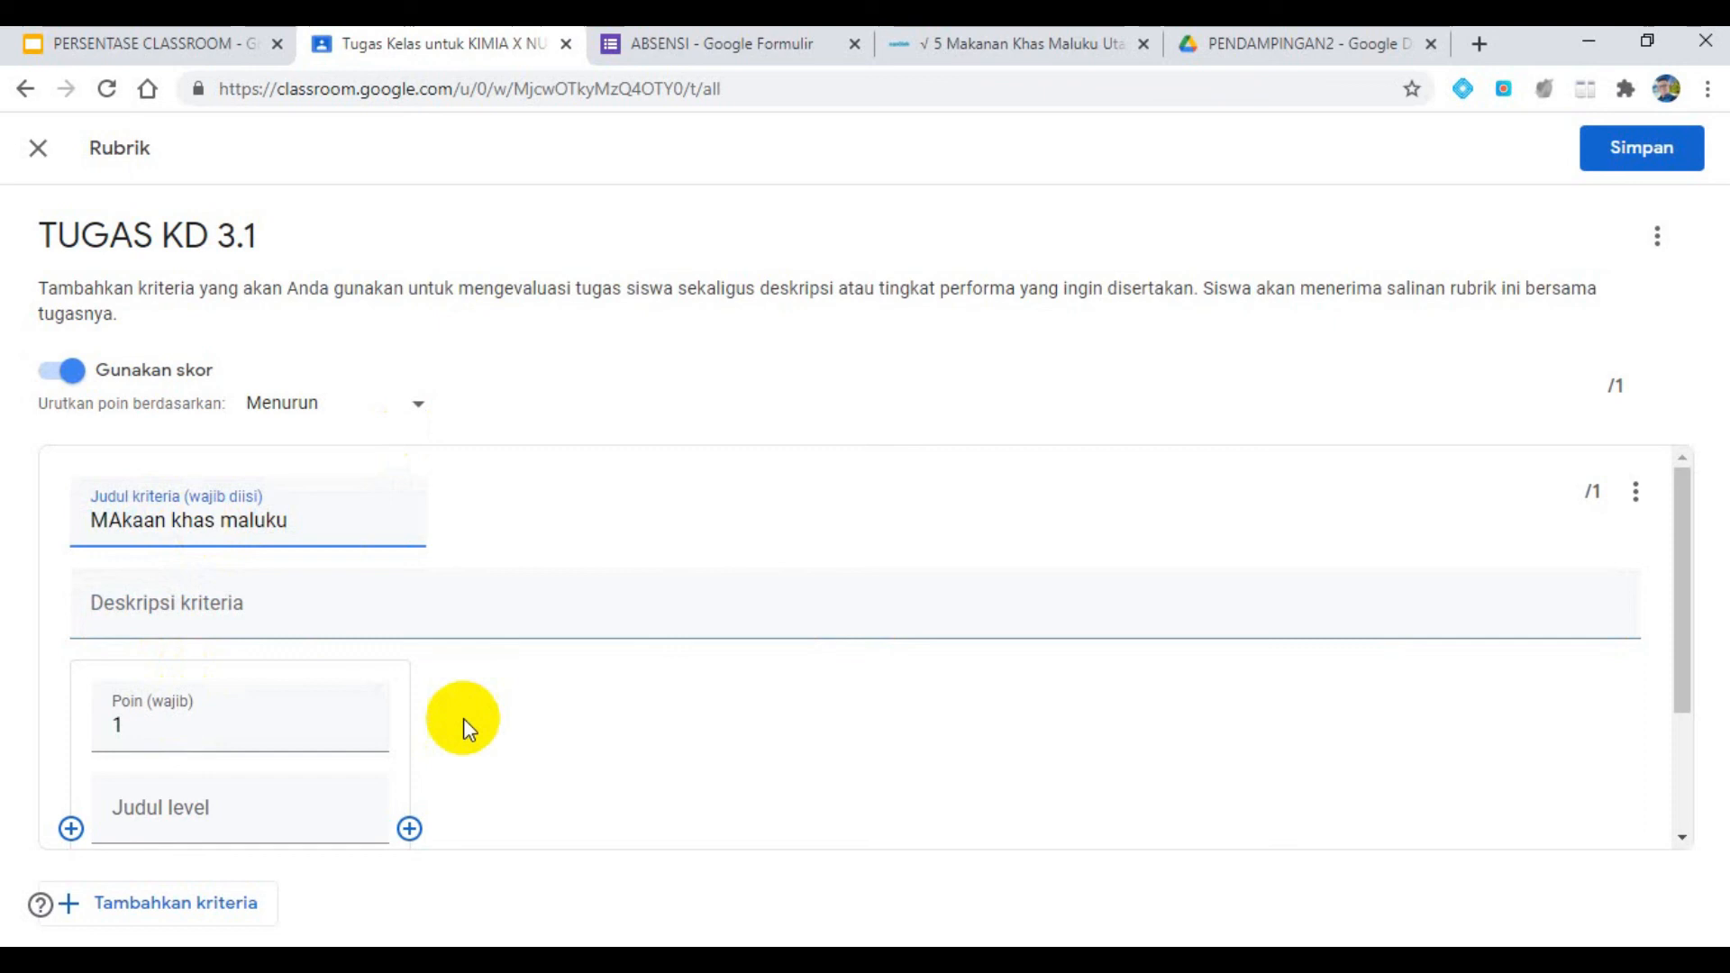
- Define the criterion's first level with 10 points, the title "terdapat gambar" and the description "sesuai dengan yang diminta"
{"action": "left_click", "coordinate": [359, 717]}
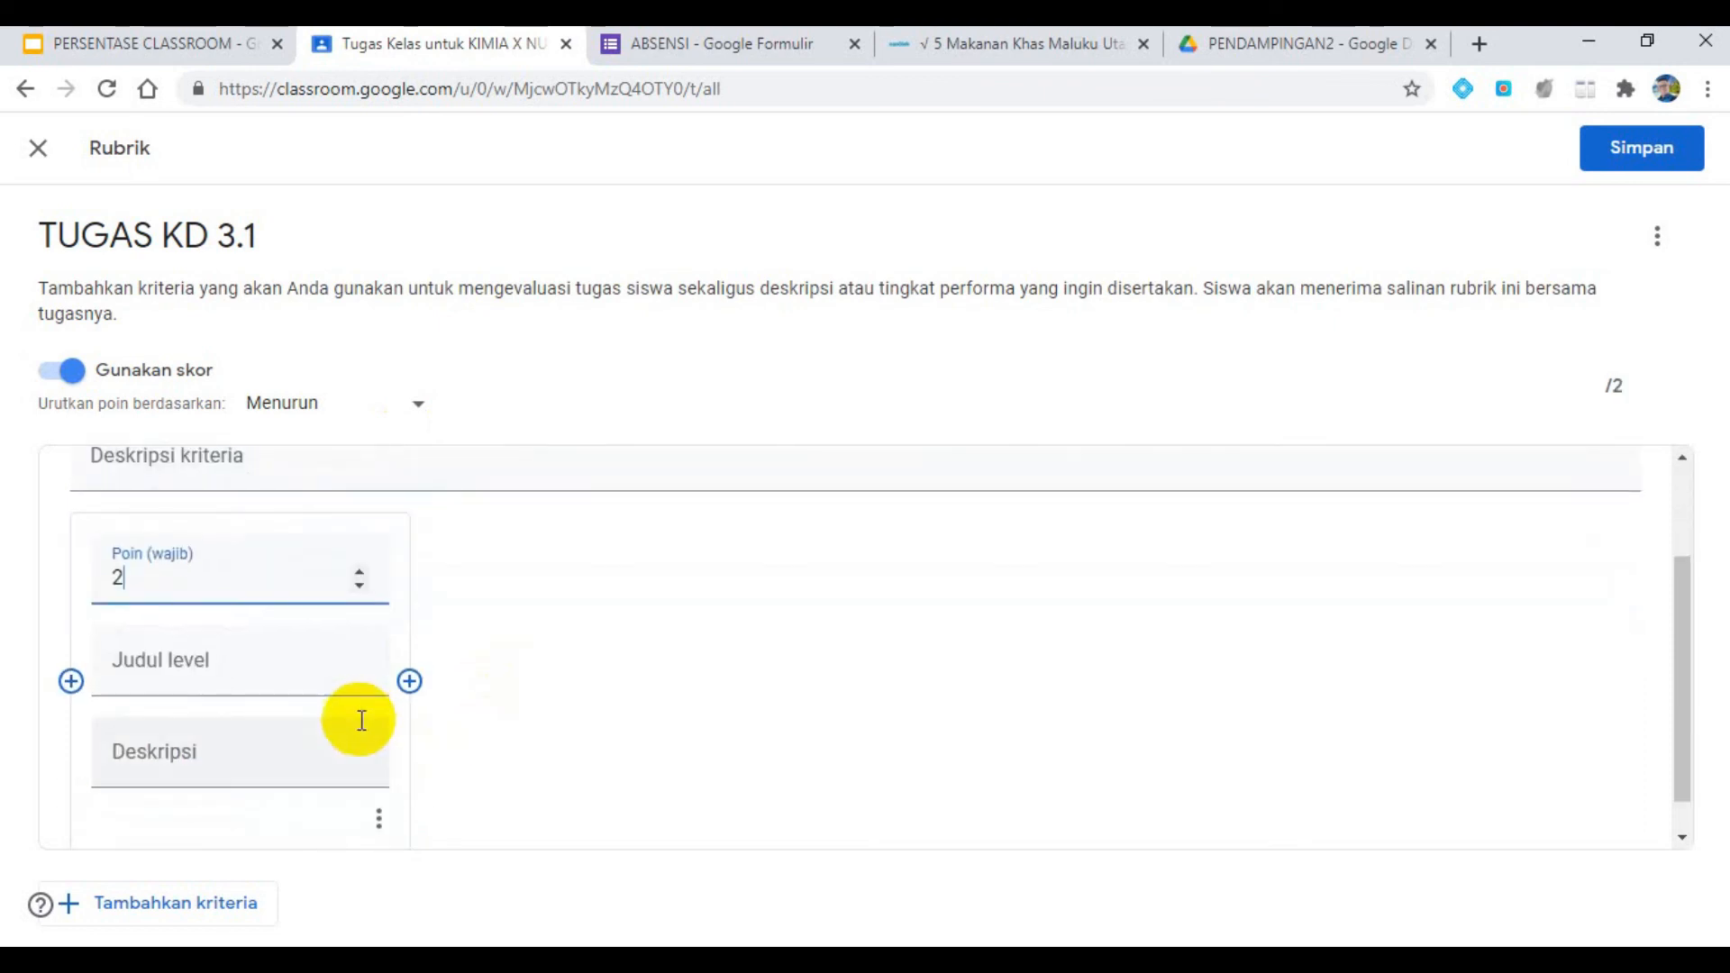
{"action": "double_click", "coordinate": [91, 556]}
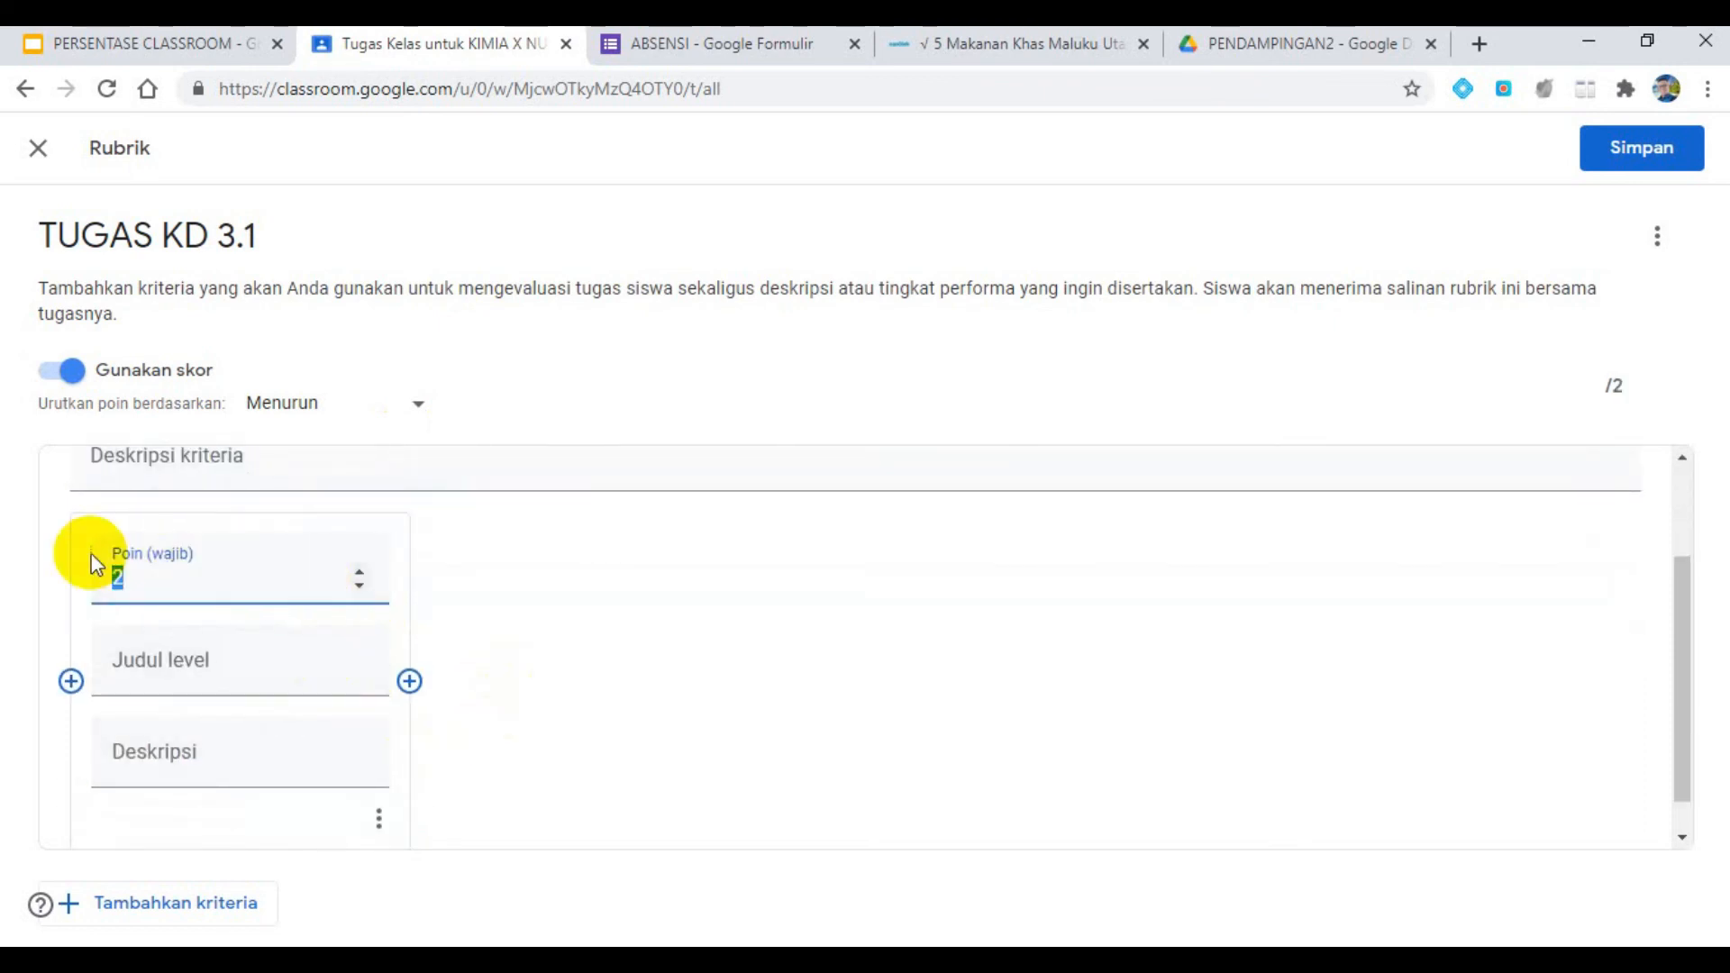
{"action": "left_click", "coordinate": [207, 664]}
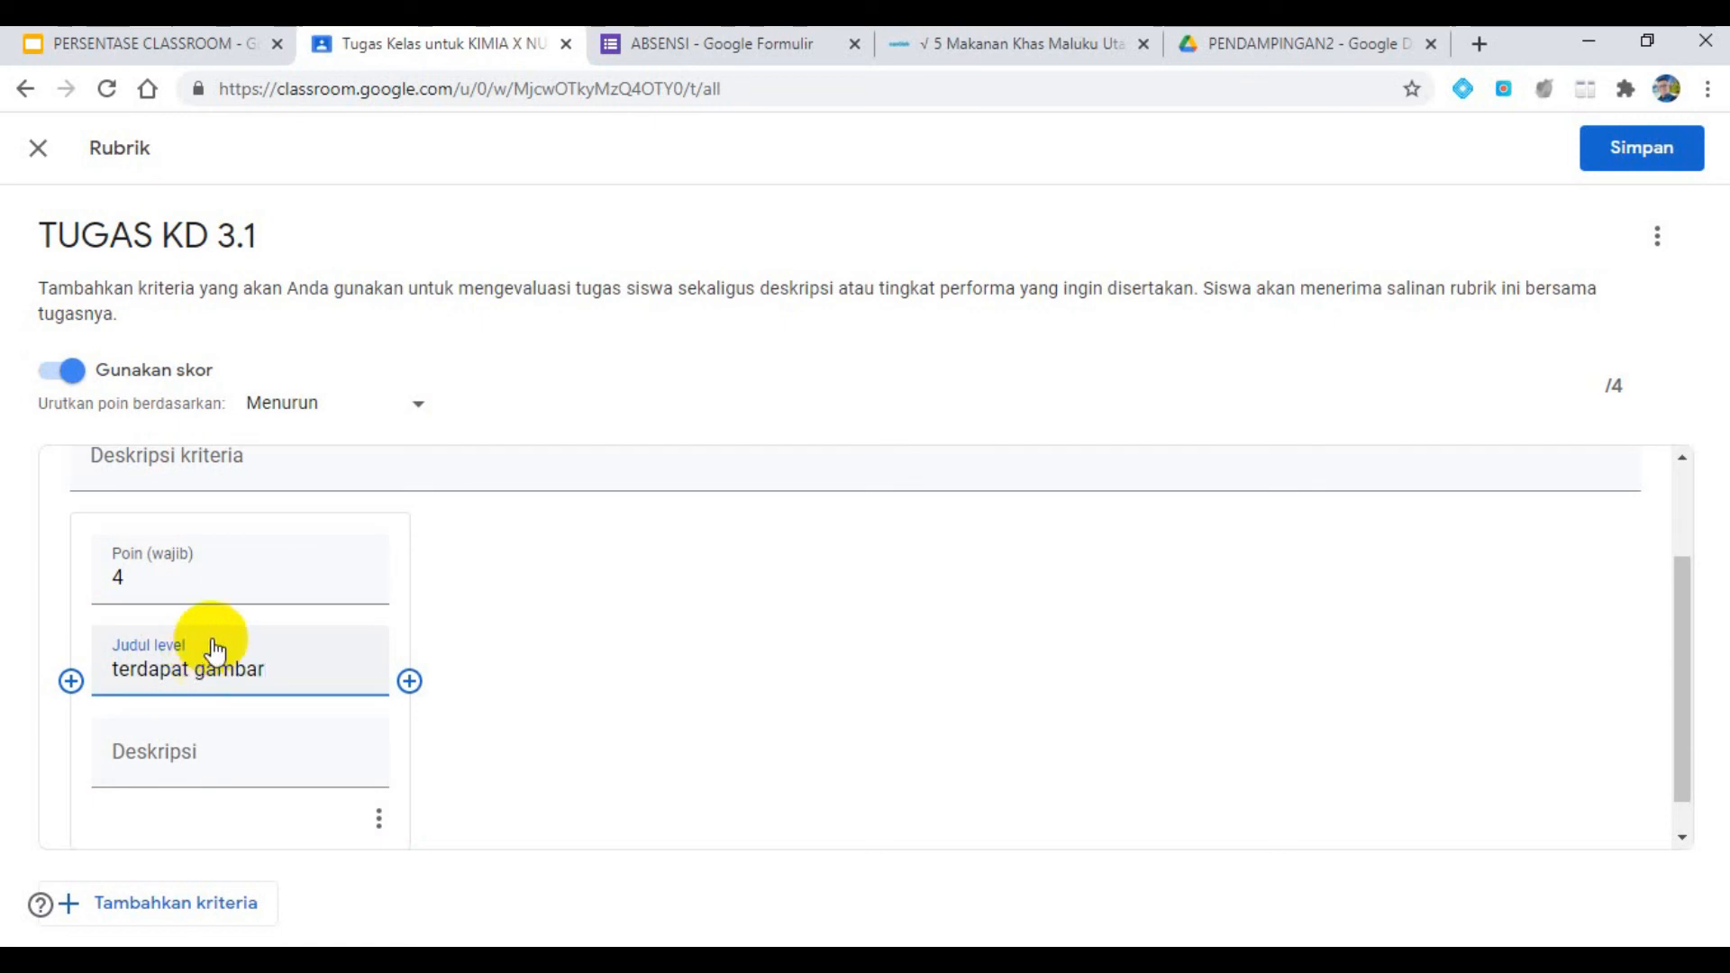
{"action": "left_click_drag", "start_coordinate": [144, 579], "coordinate": [100, 581]}
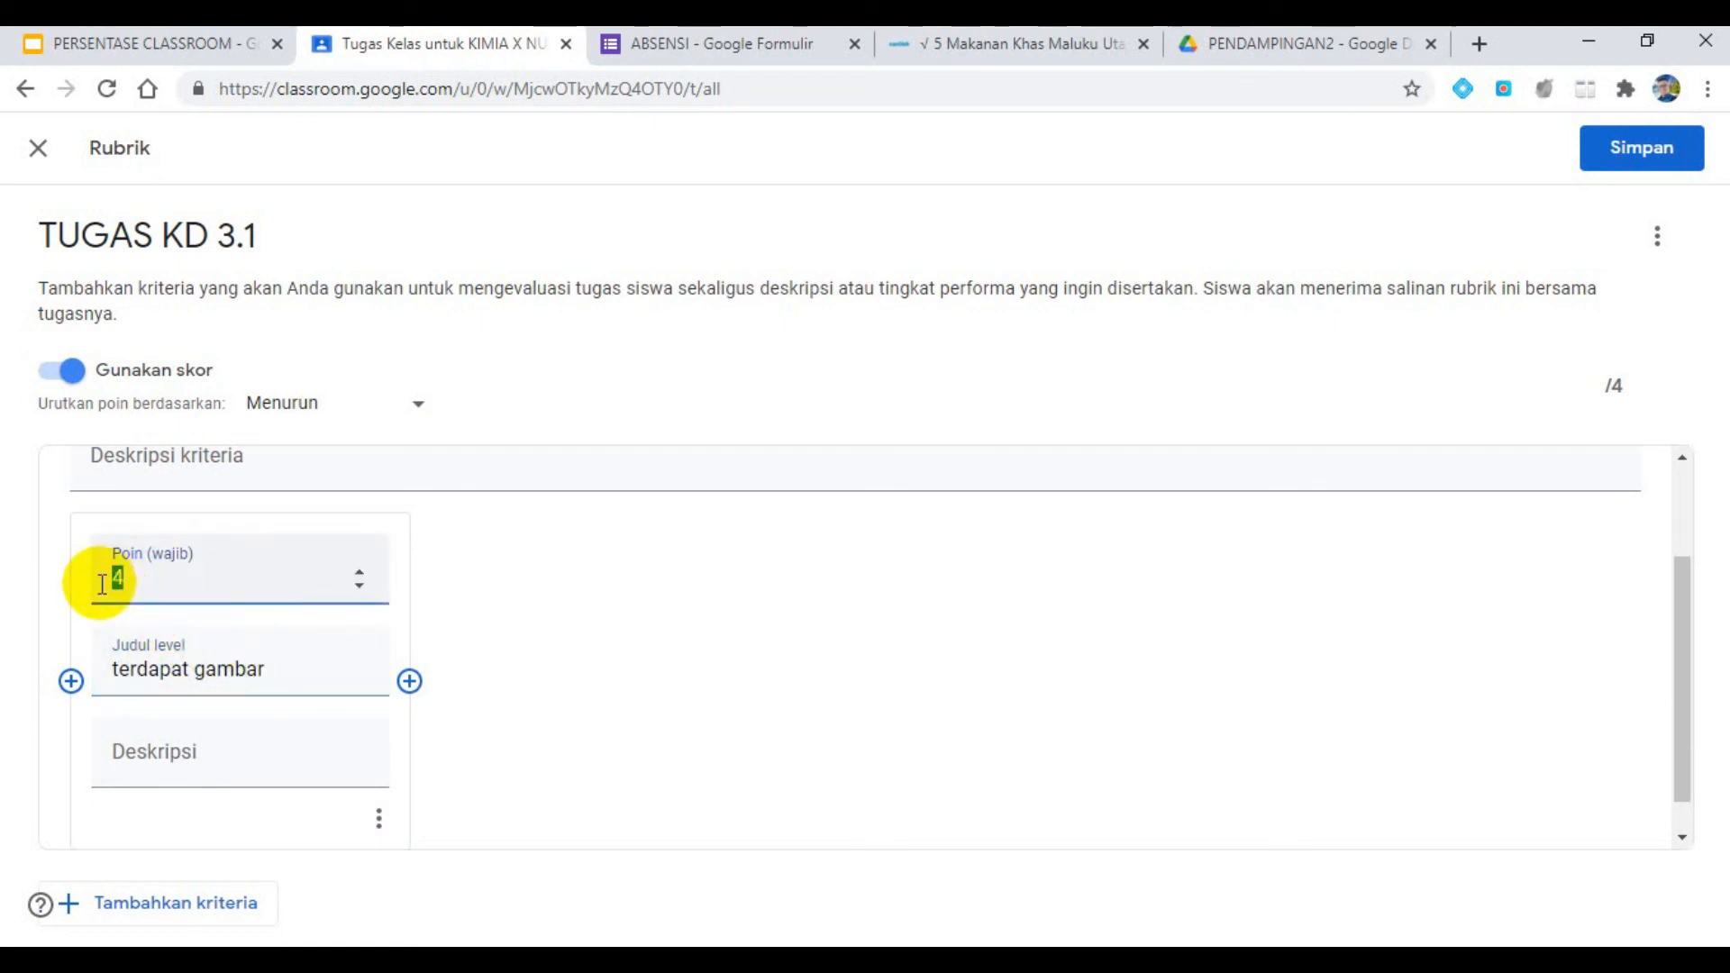
{"action": "type", "text": "10"}
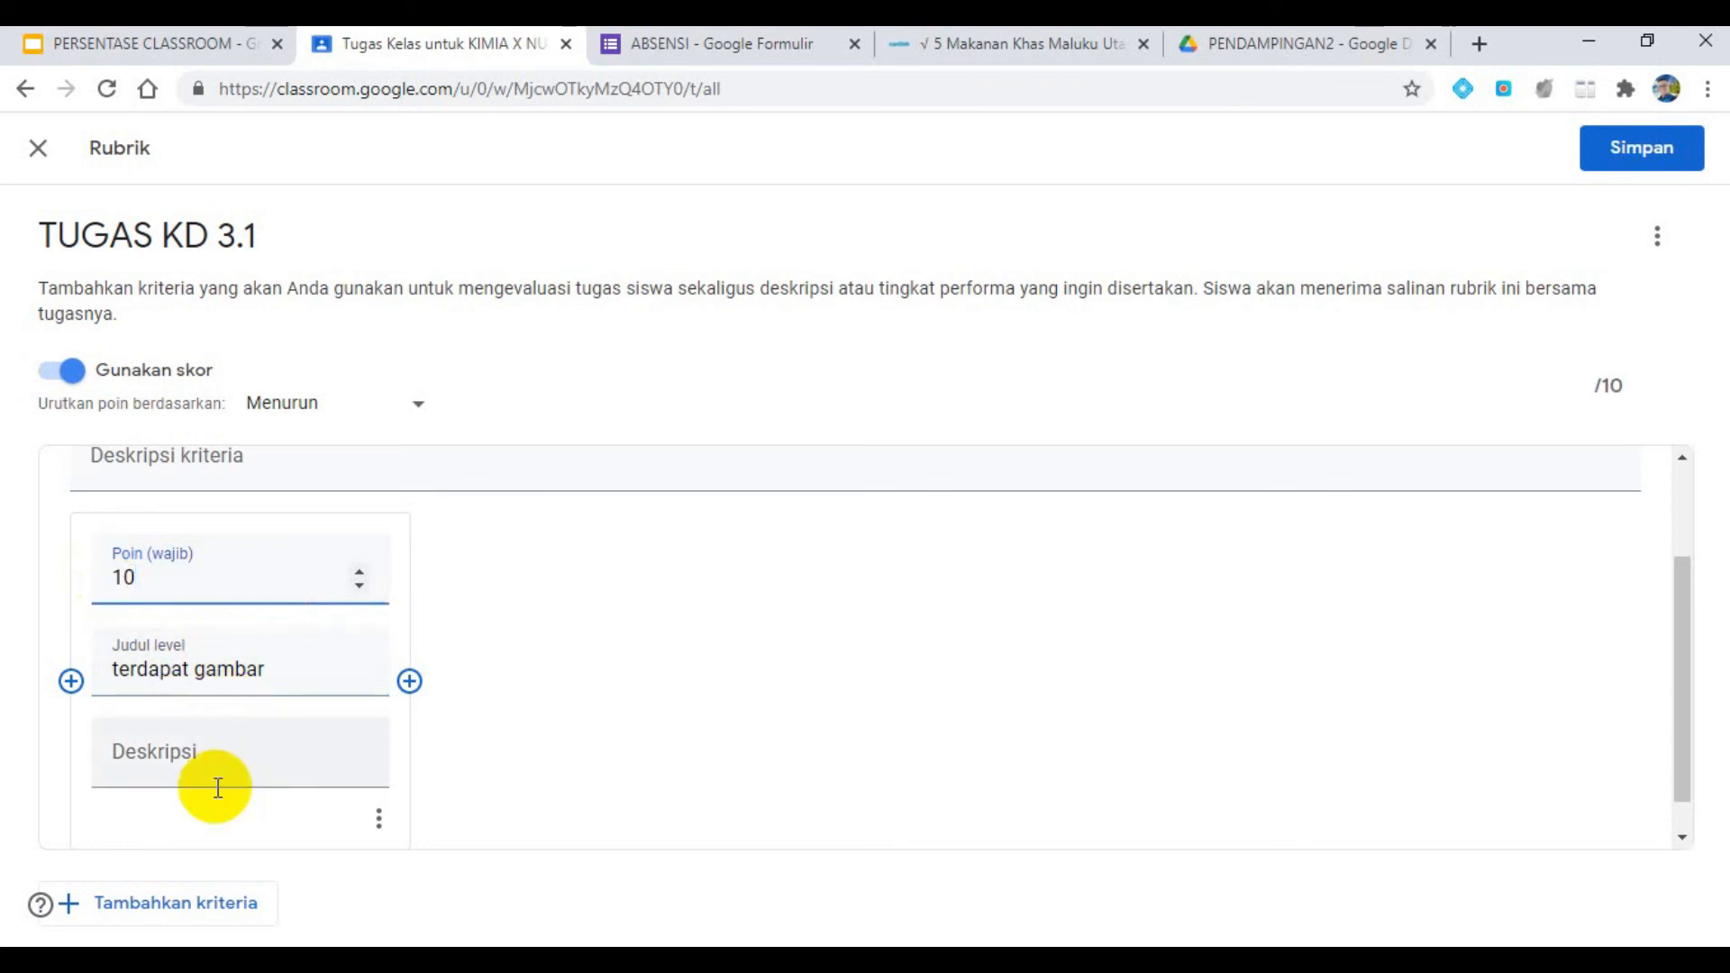
{"action": "left_click", "coordinate": [250, 762]}
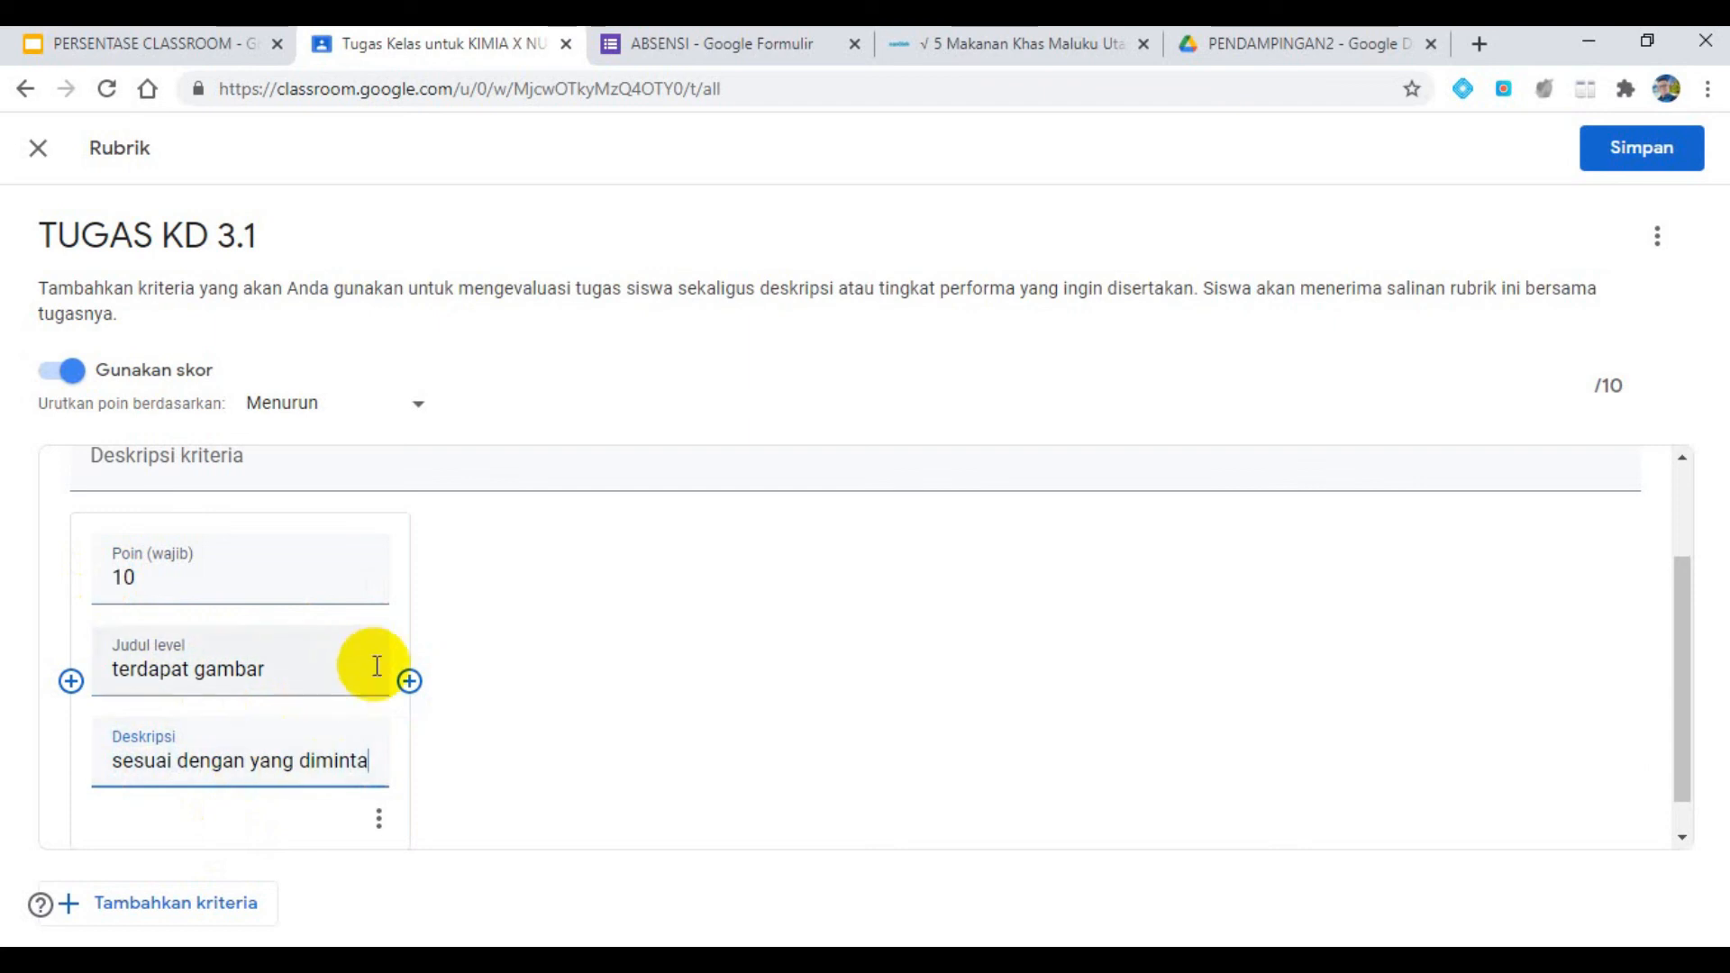
- Add a second level after the first with 5 points, the copied title "terdapat gambar" and the description "tidak seusi"
{"action": "left_click", "coordinate": [409, 681]}
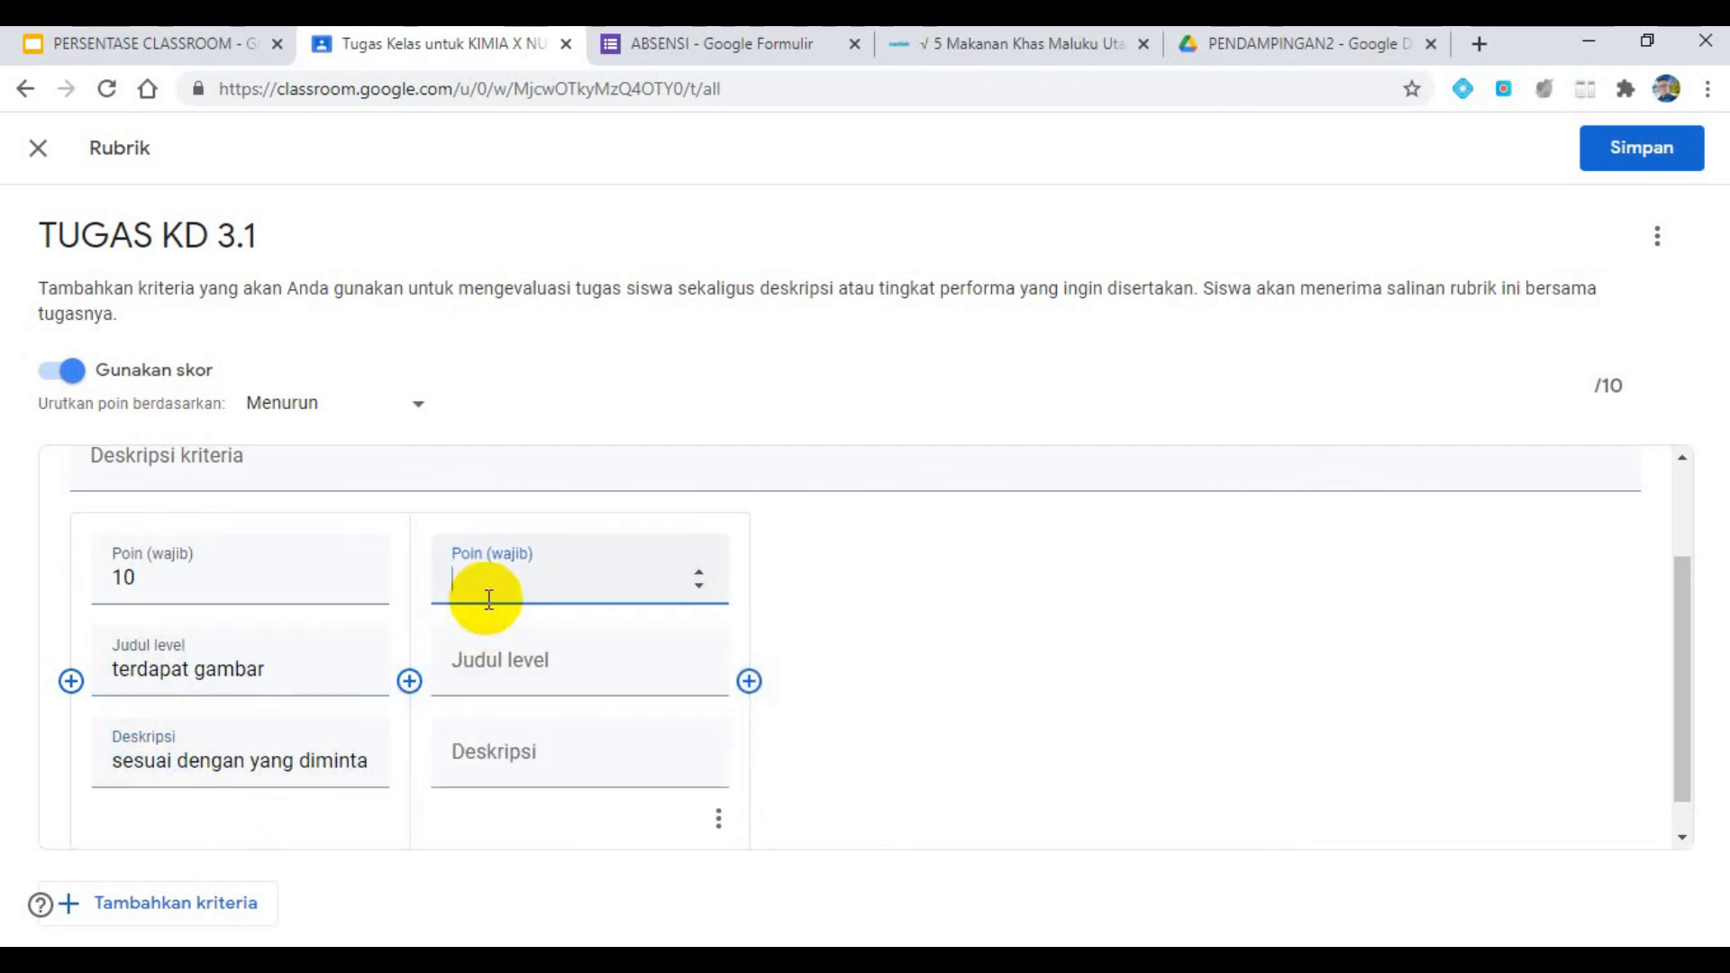
{"action": "type", "text": "5"}
{"action": "left_click", "coordinate": [513, 664]}
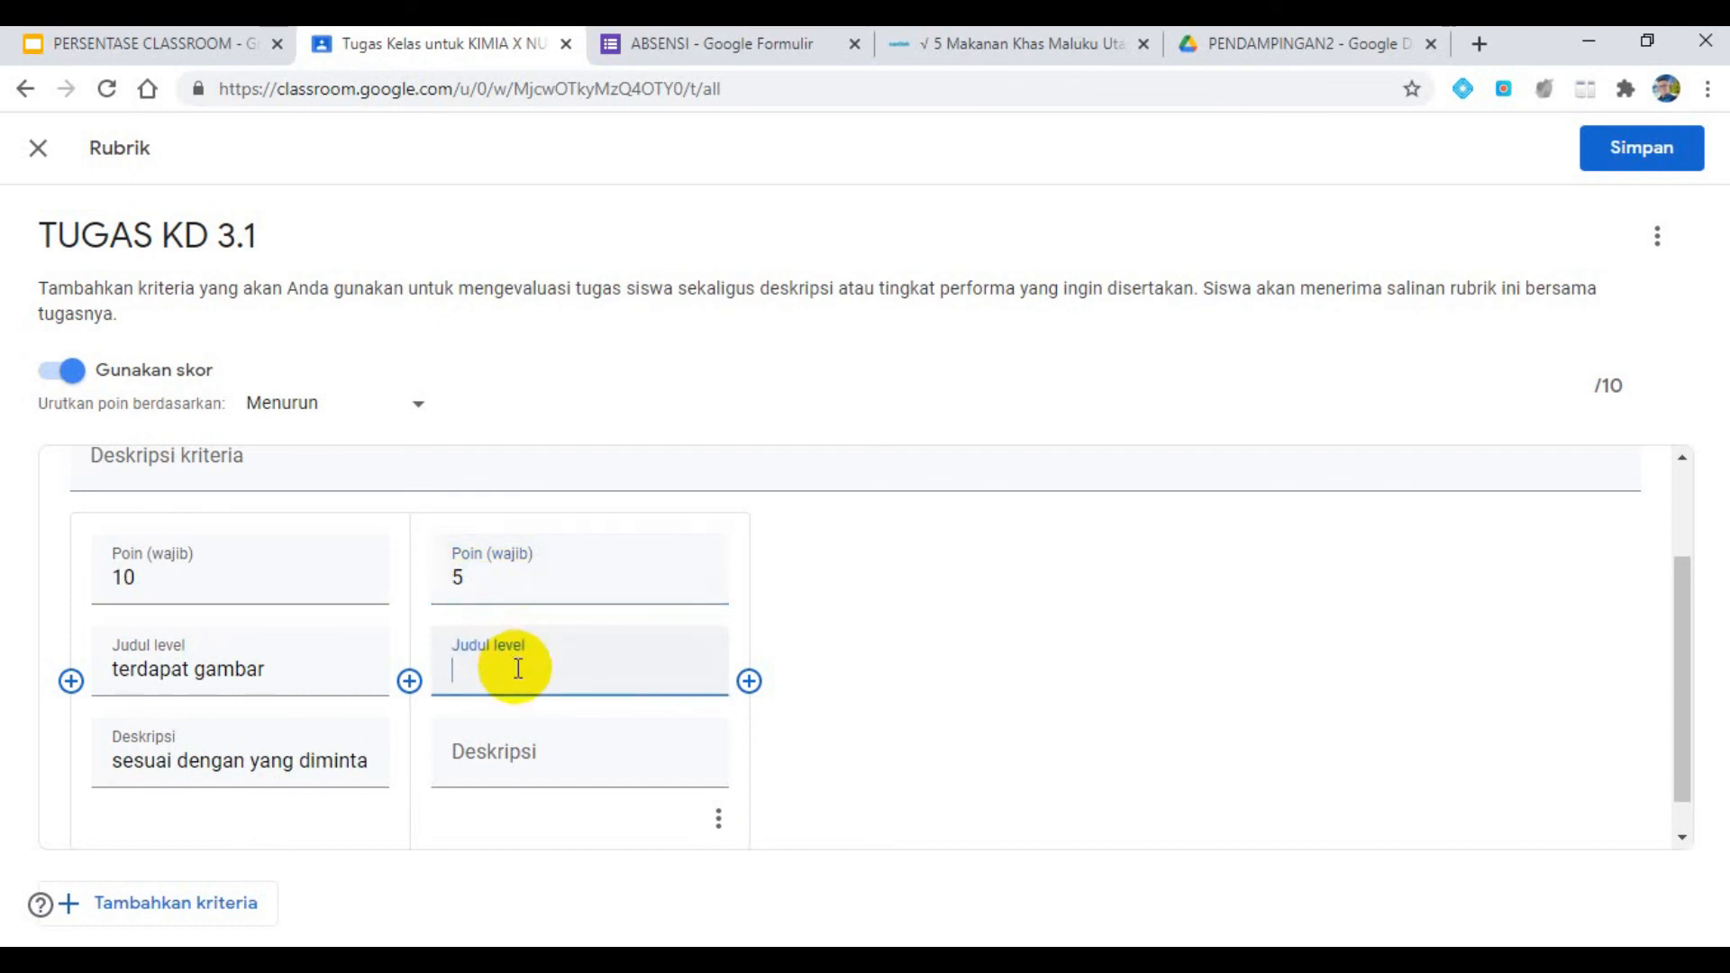
{"action": "double_click", "coordinate": [146, 668]}
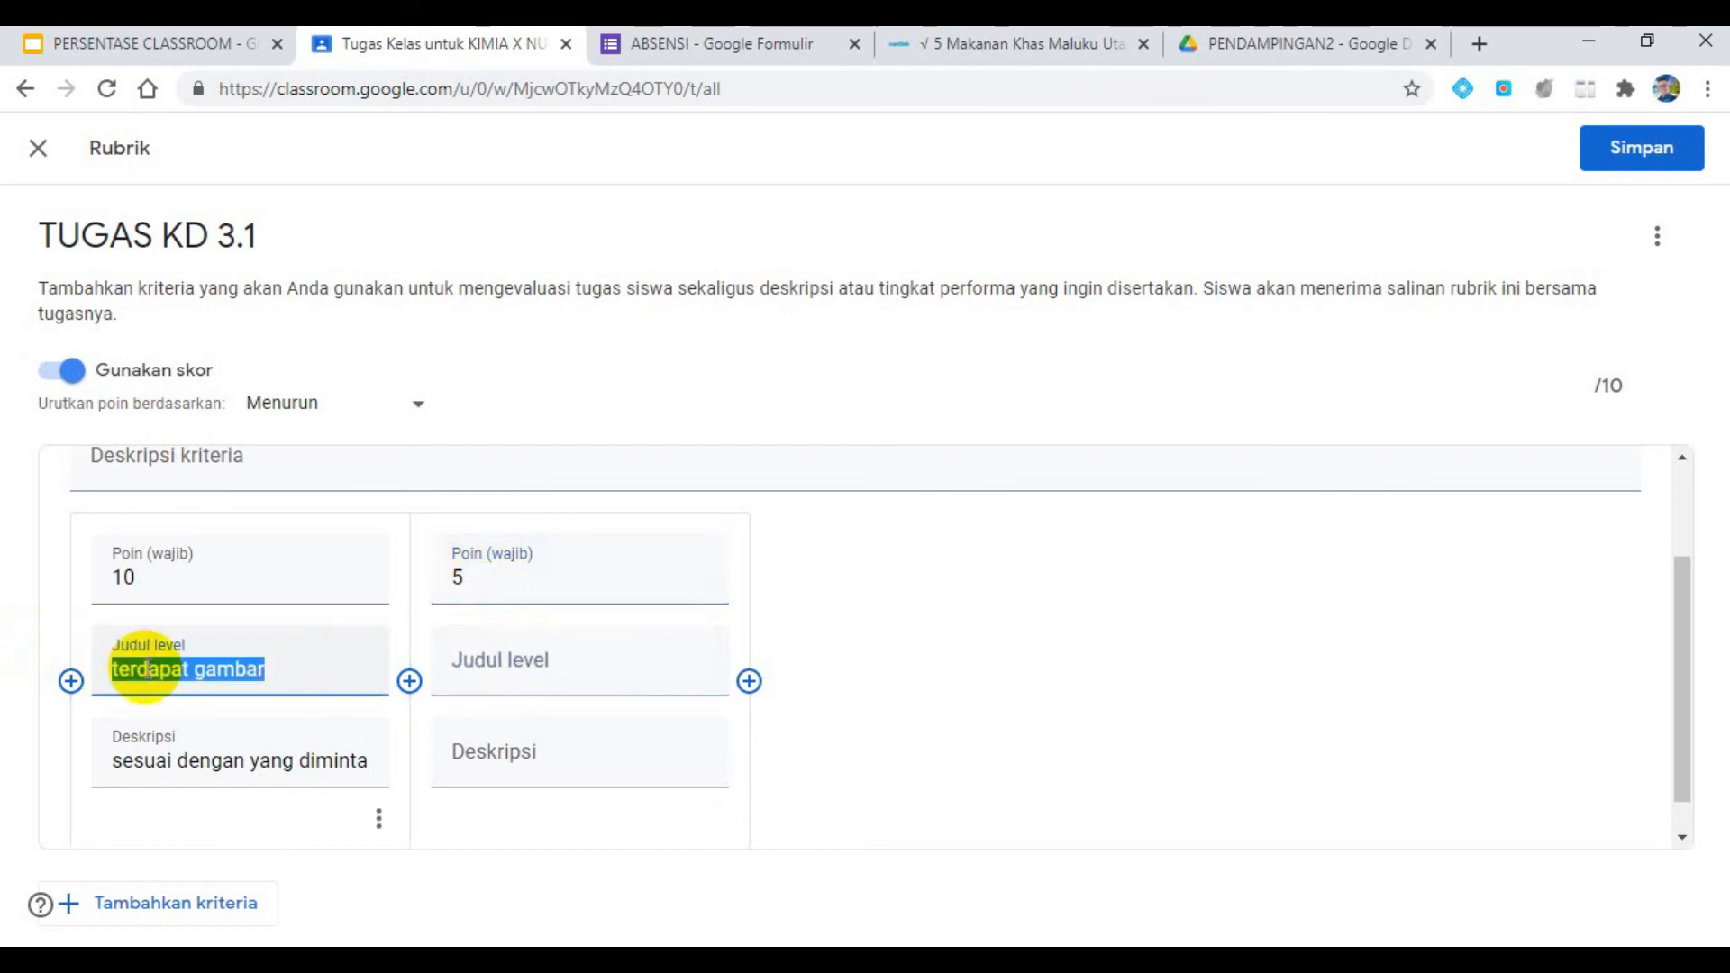
{"action": "left_click", "coordinate": [513, 683]}
{"action": "type", "text": "terdapat gambar"}
{"action": "left_click", "coordinate": [521, 749]}
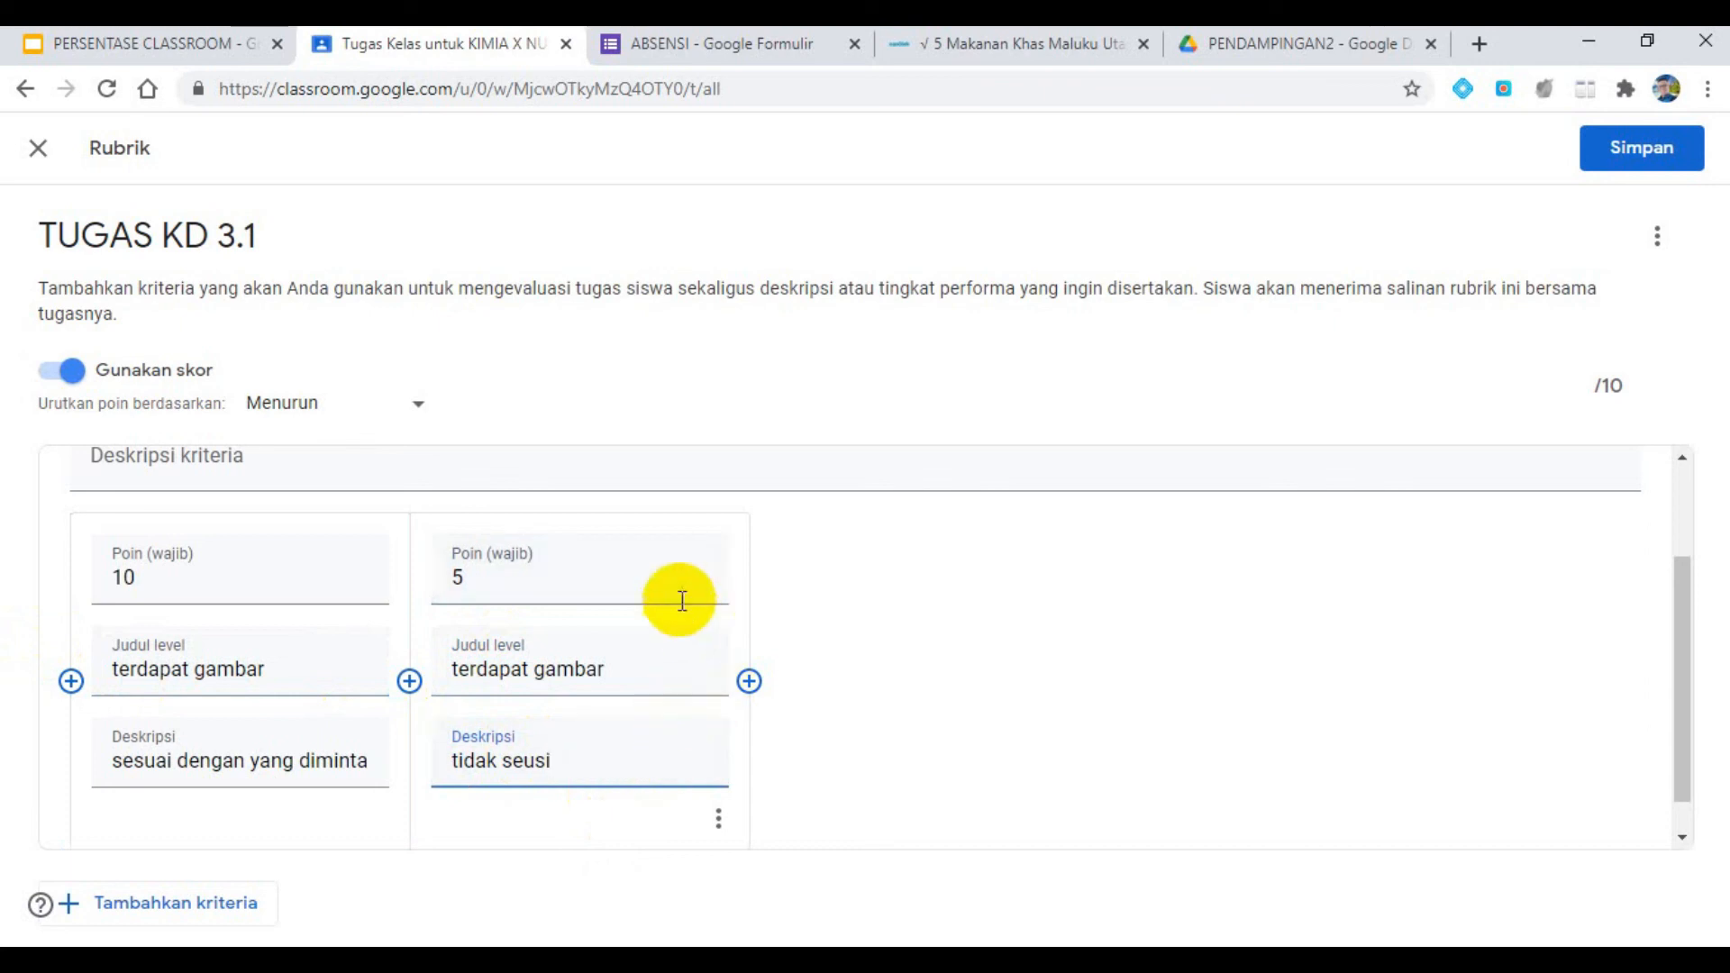
- Add a second rubric criterion titled "atikel" and define its first level with 10 points, the title "artikel ada" and the description "lemgkap"
{"action": "scroll", "coordinate": [666, 620], "scroll_direction": "down", "scroll_amount": 1}
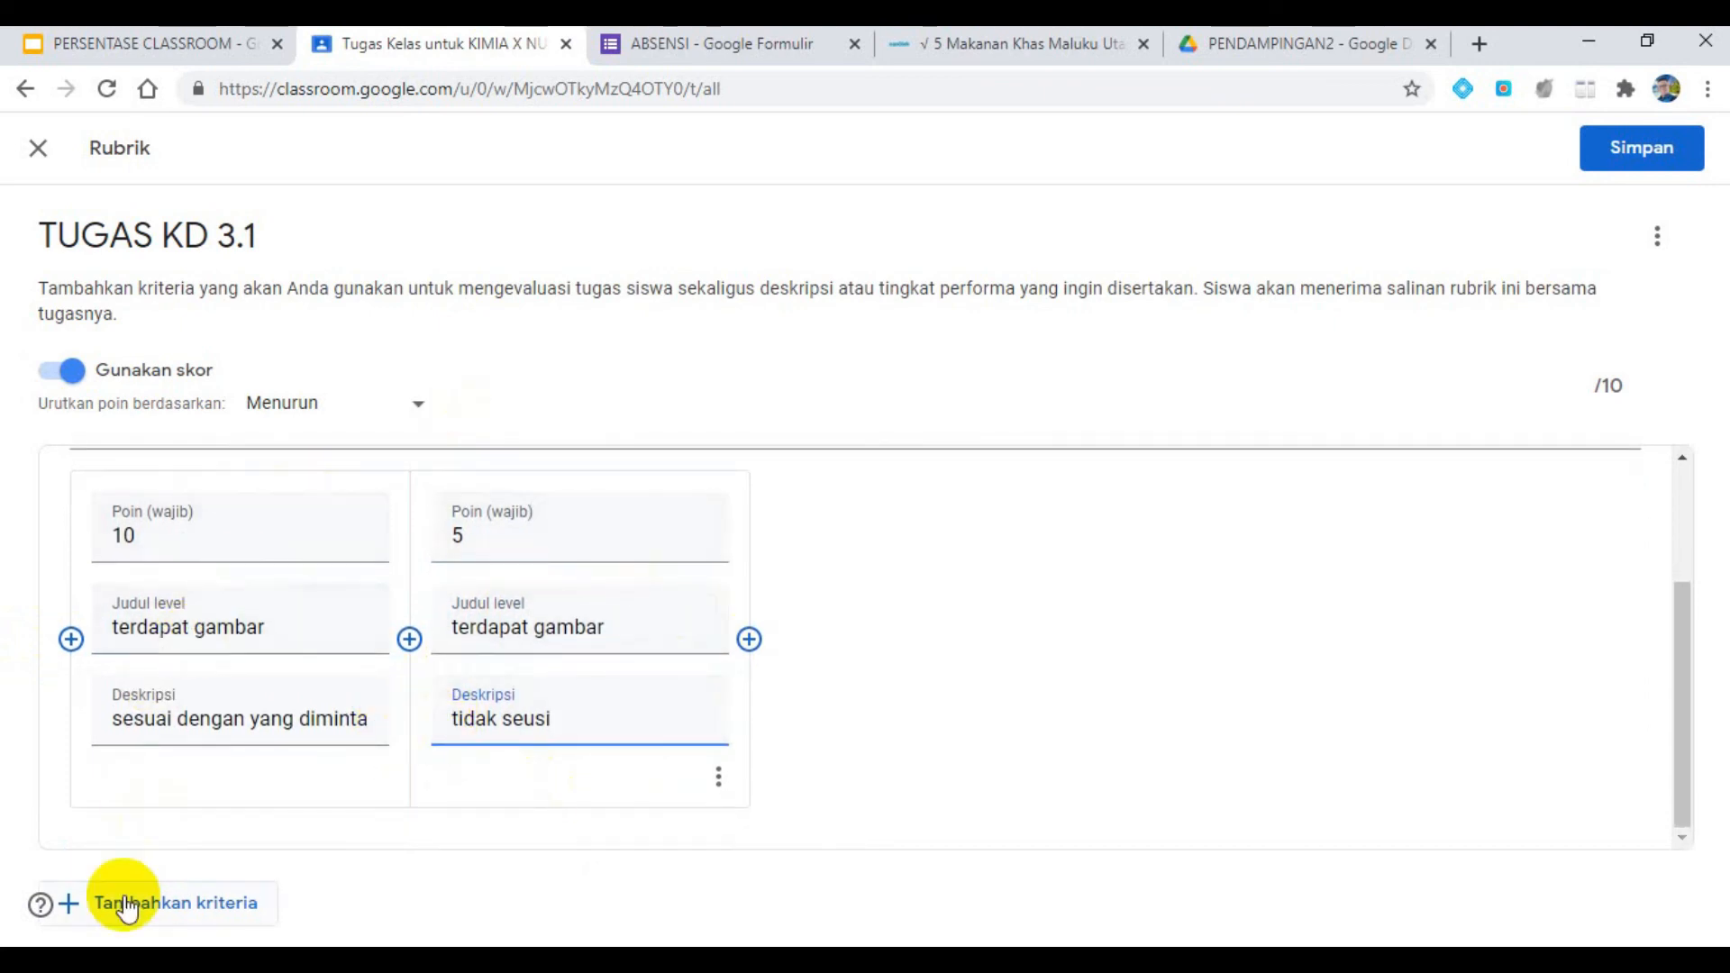
{"action": "left_click", "coordinate": [85, 902]}
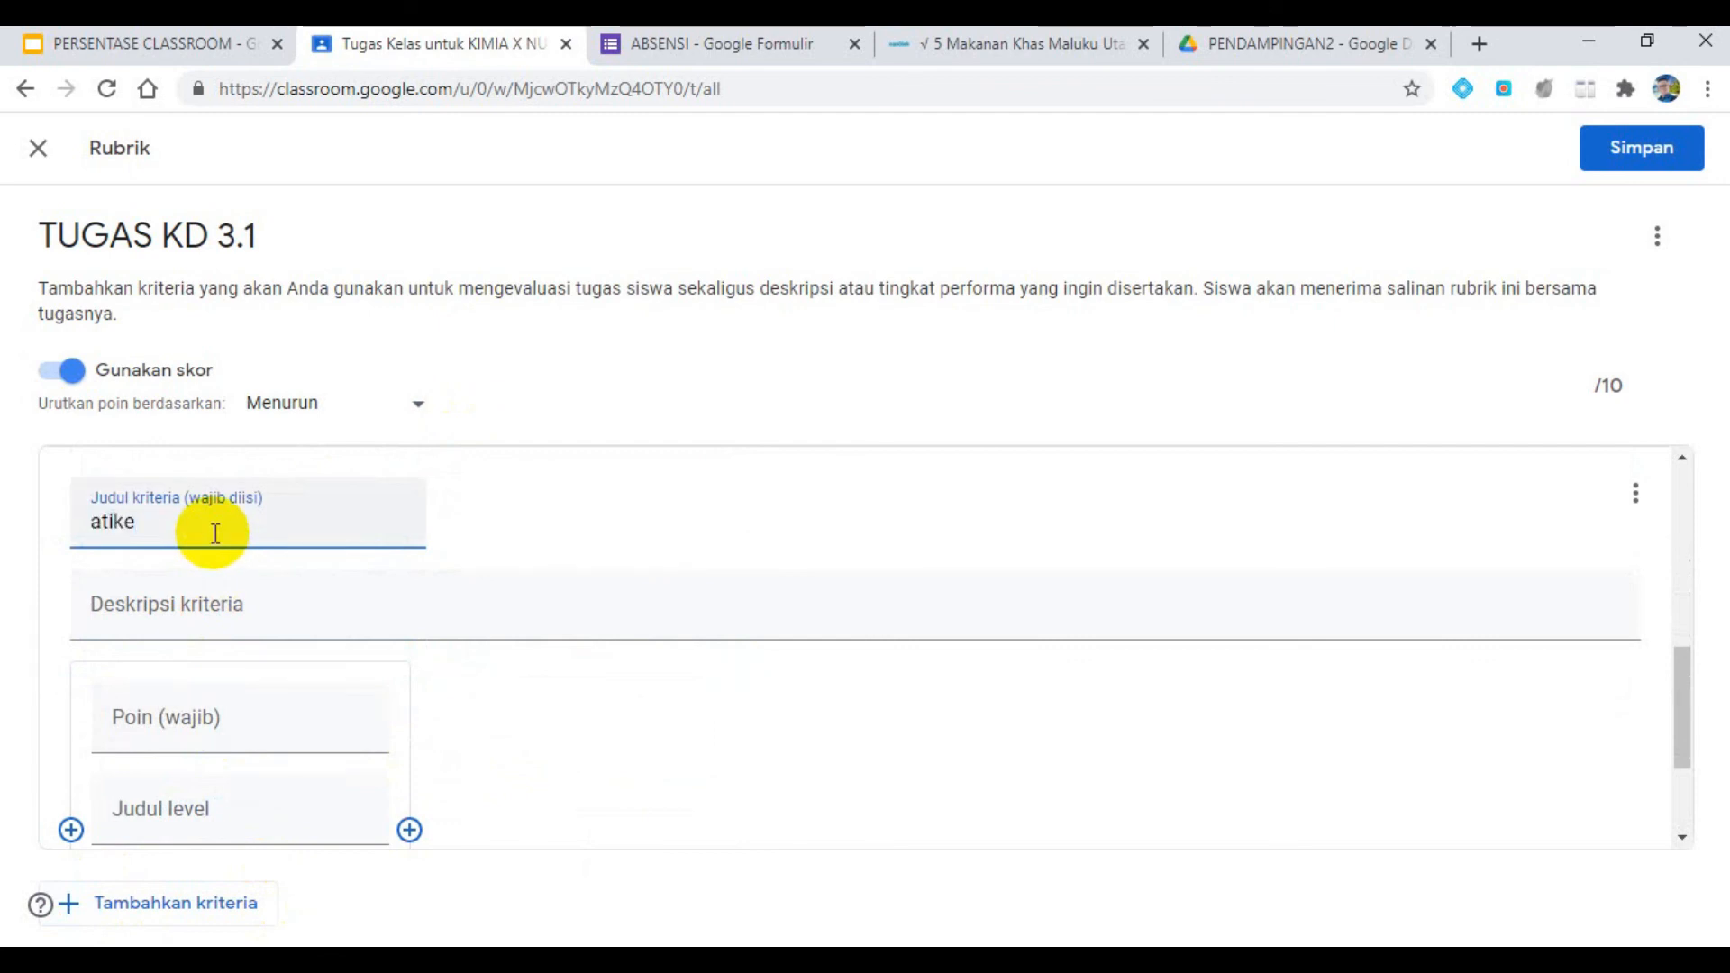
{"action": "left_click", "coordinate": [161, 713]}
{"action": "type", "text": "10"}
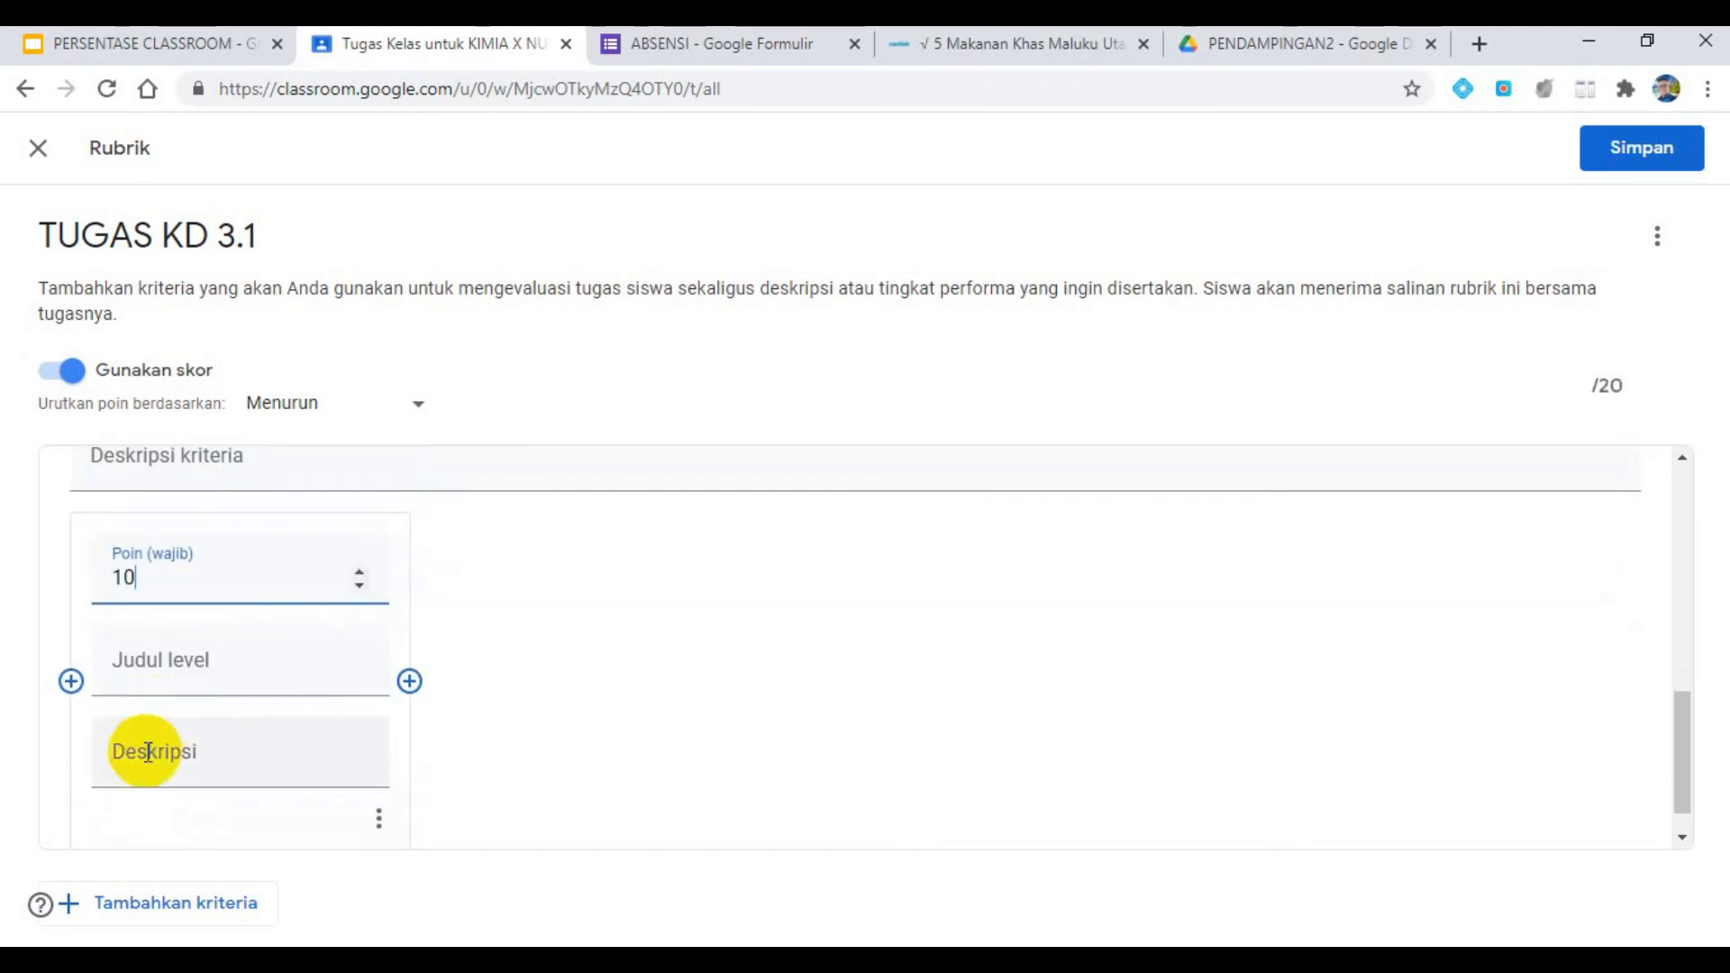
{"action": "left_click", "coordinate": [163, 666]}
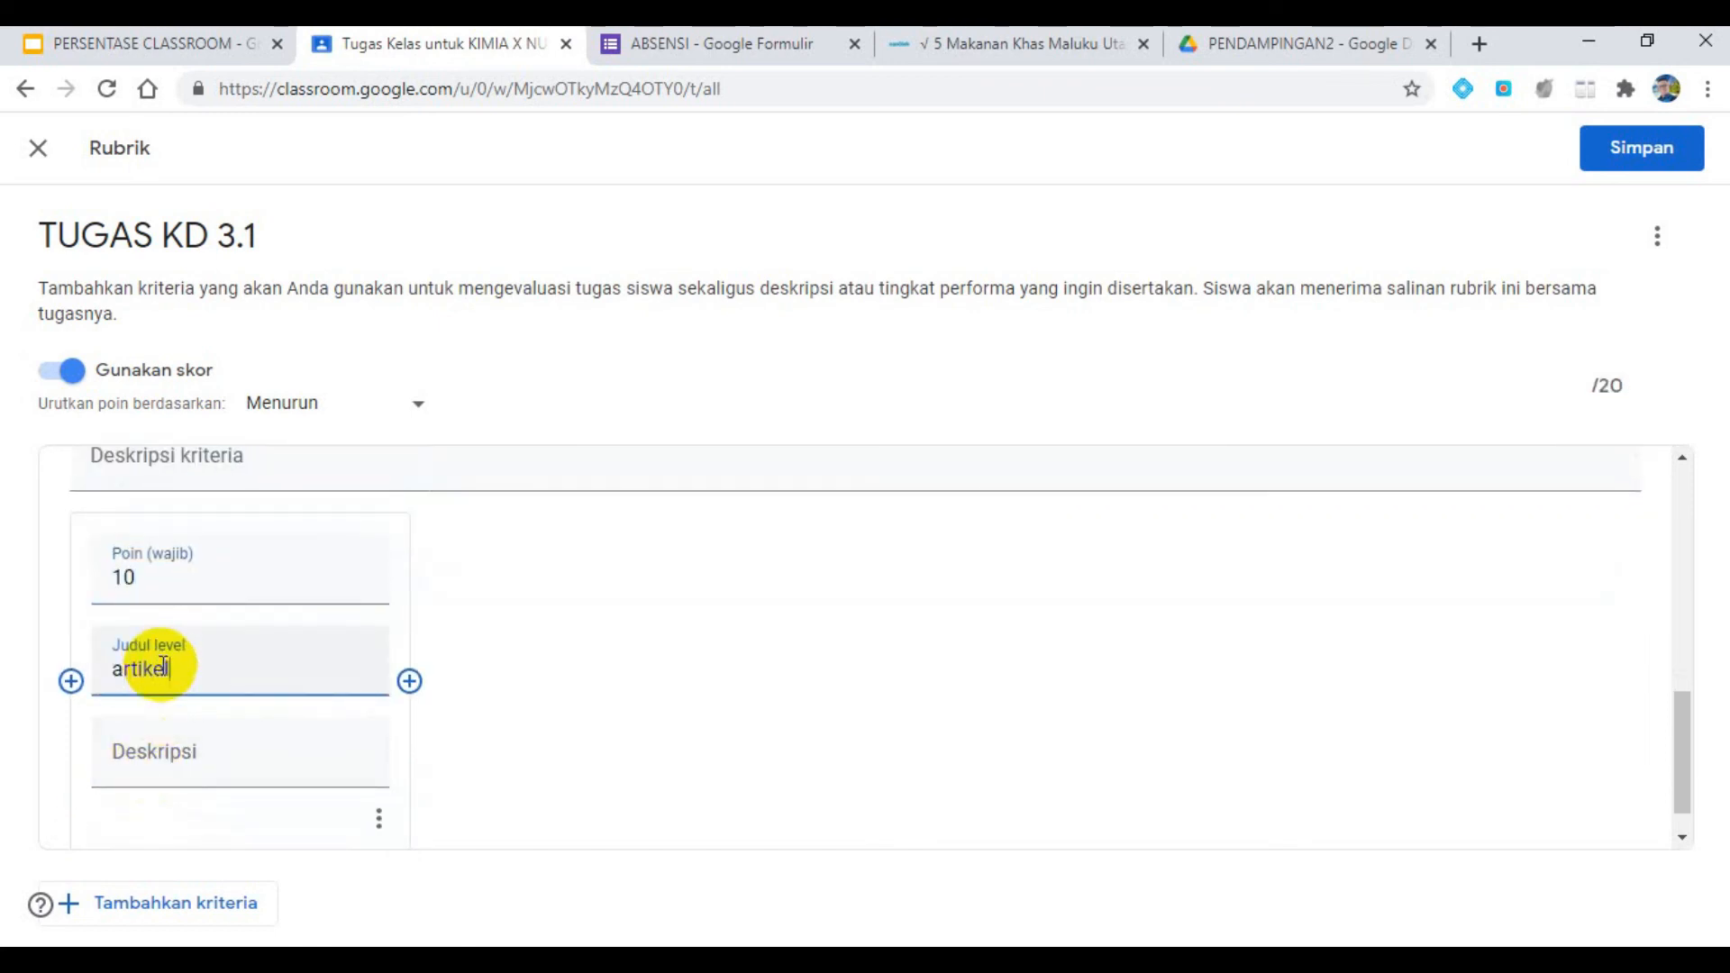
{"action": "left_click", "coordinate": [163, 765]}
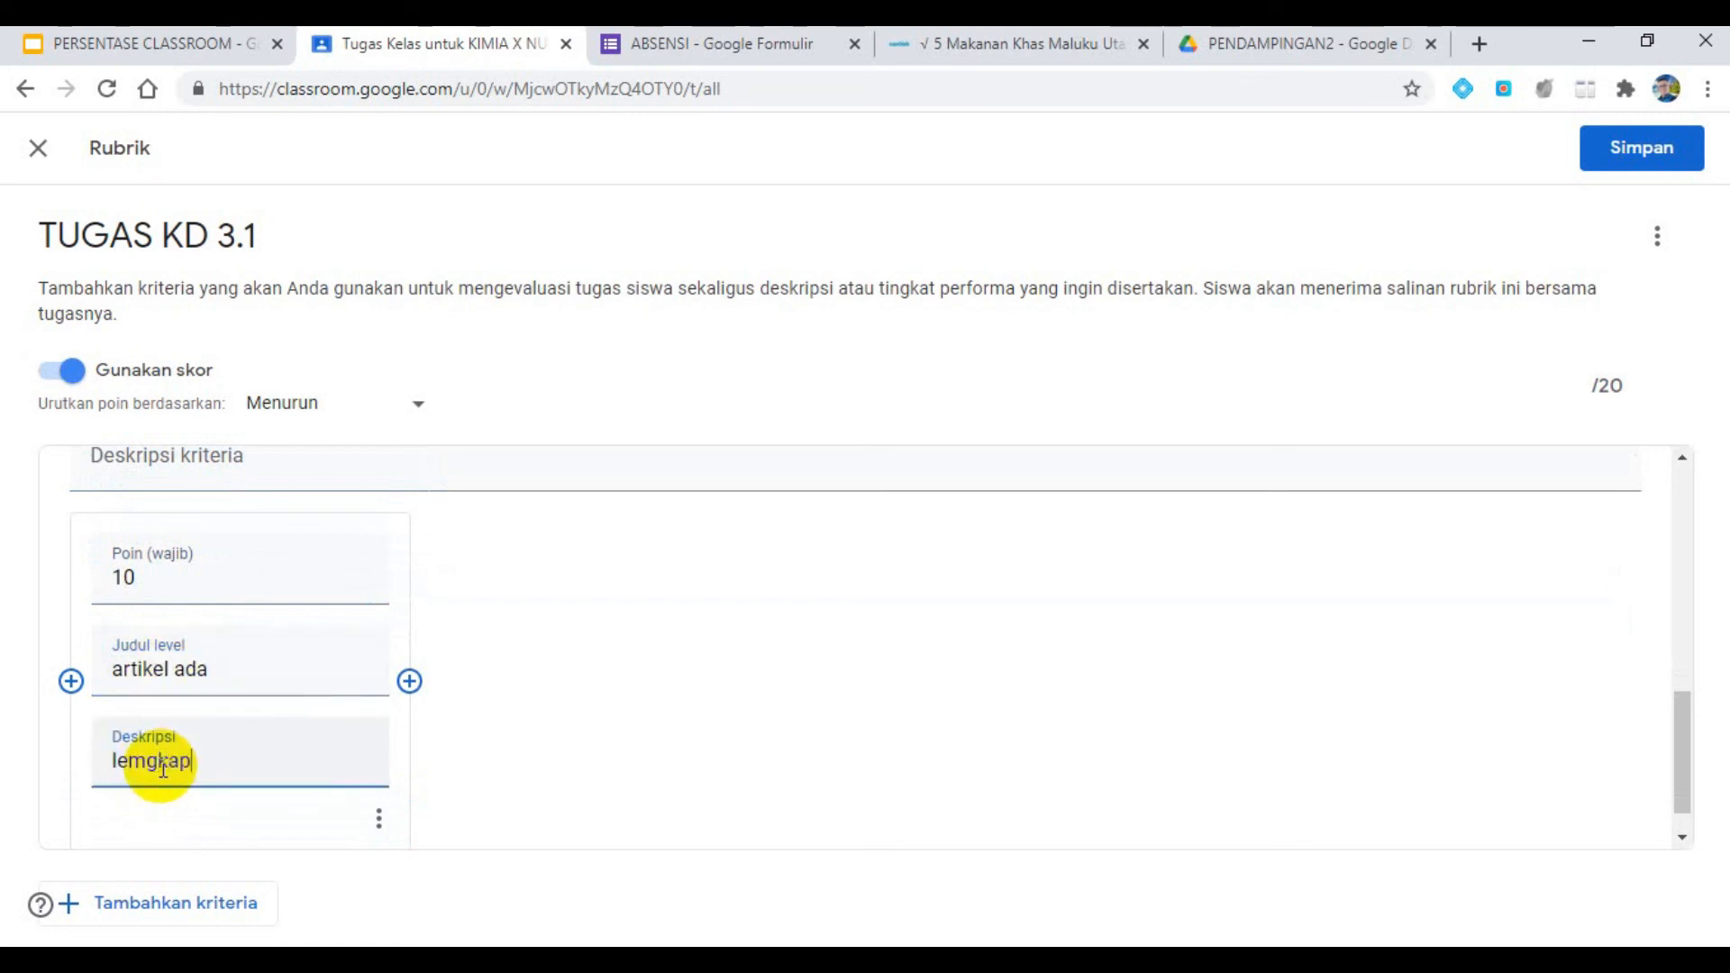
{"action": "type", "text": "lemgkap"}
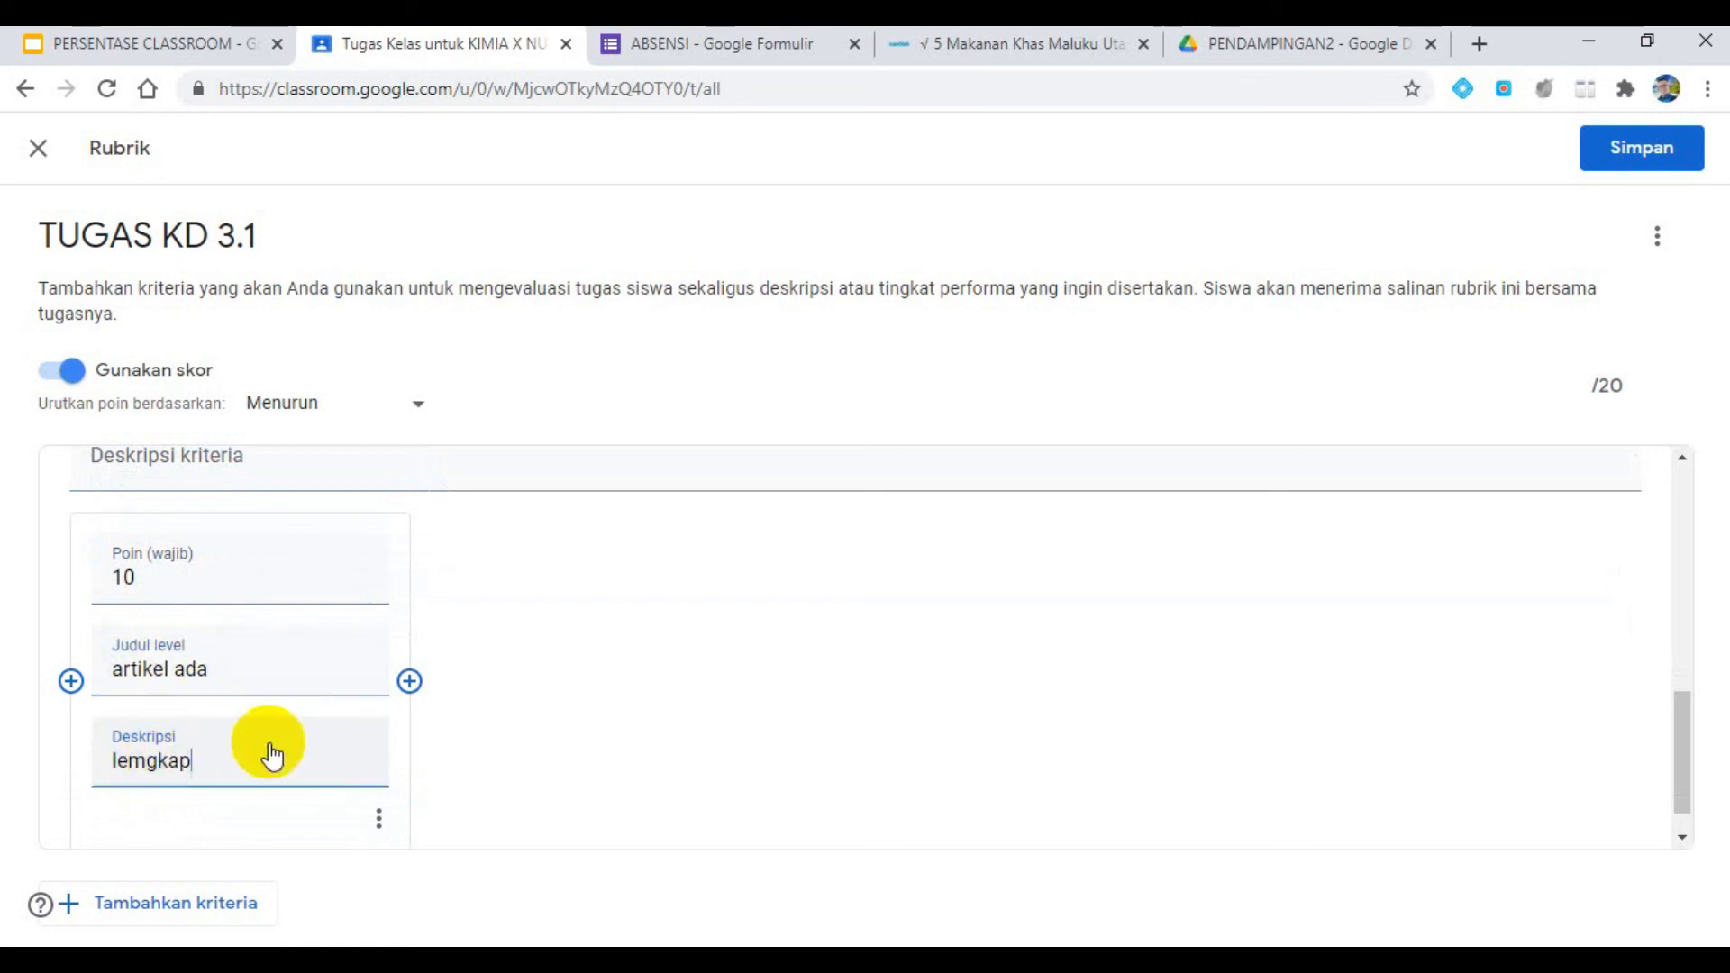
- Add a second level to the "atikel" criterion with 5 points, the title "artukel adda" and the description "tidak lengkap"
{"action": "left_click", "coordinate": [409, 682]}
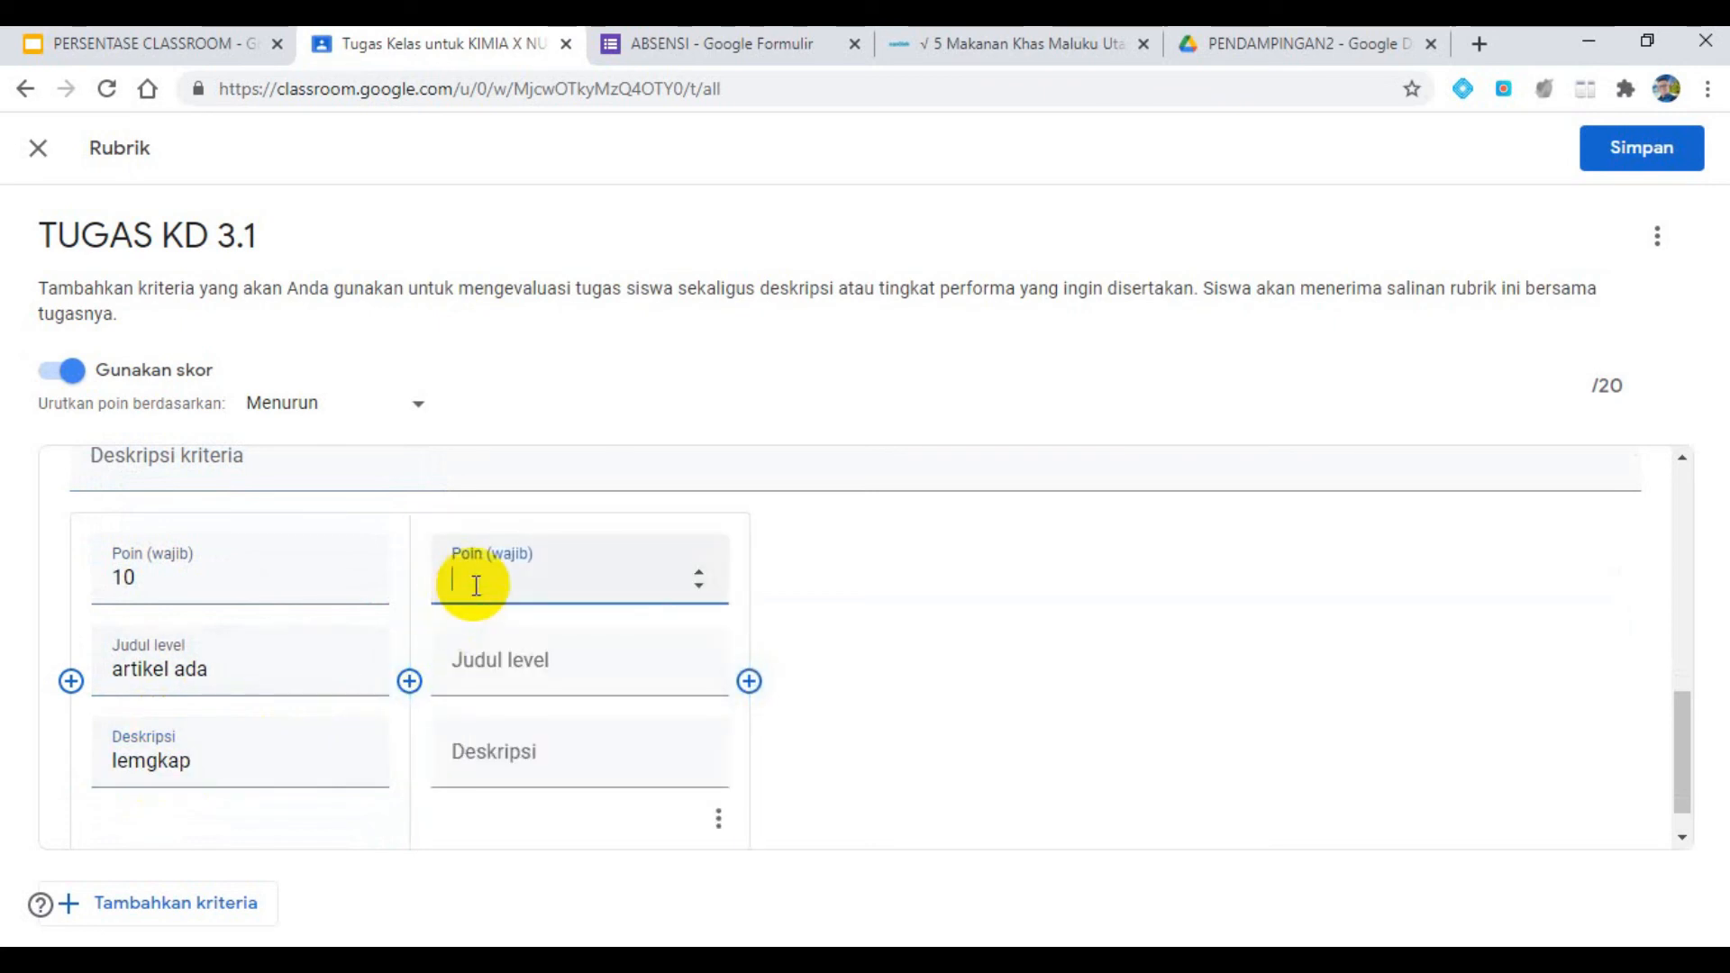
{"action": "type", "text": "5"}
{"action": "left_click", "coordinate": [498, 671]}
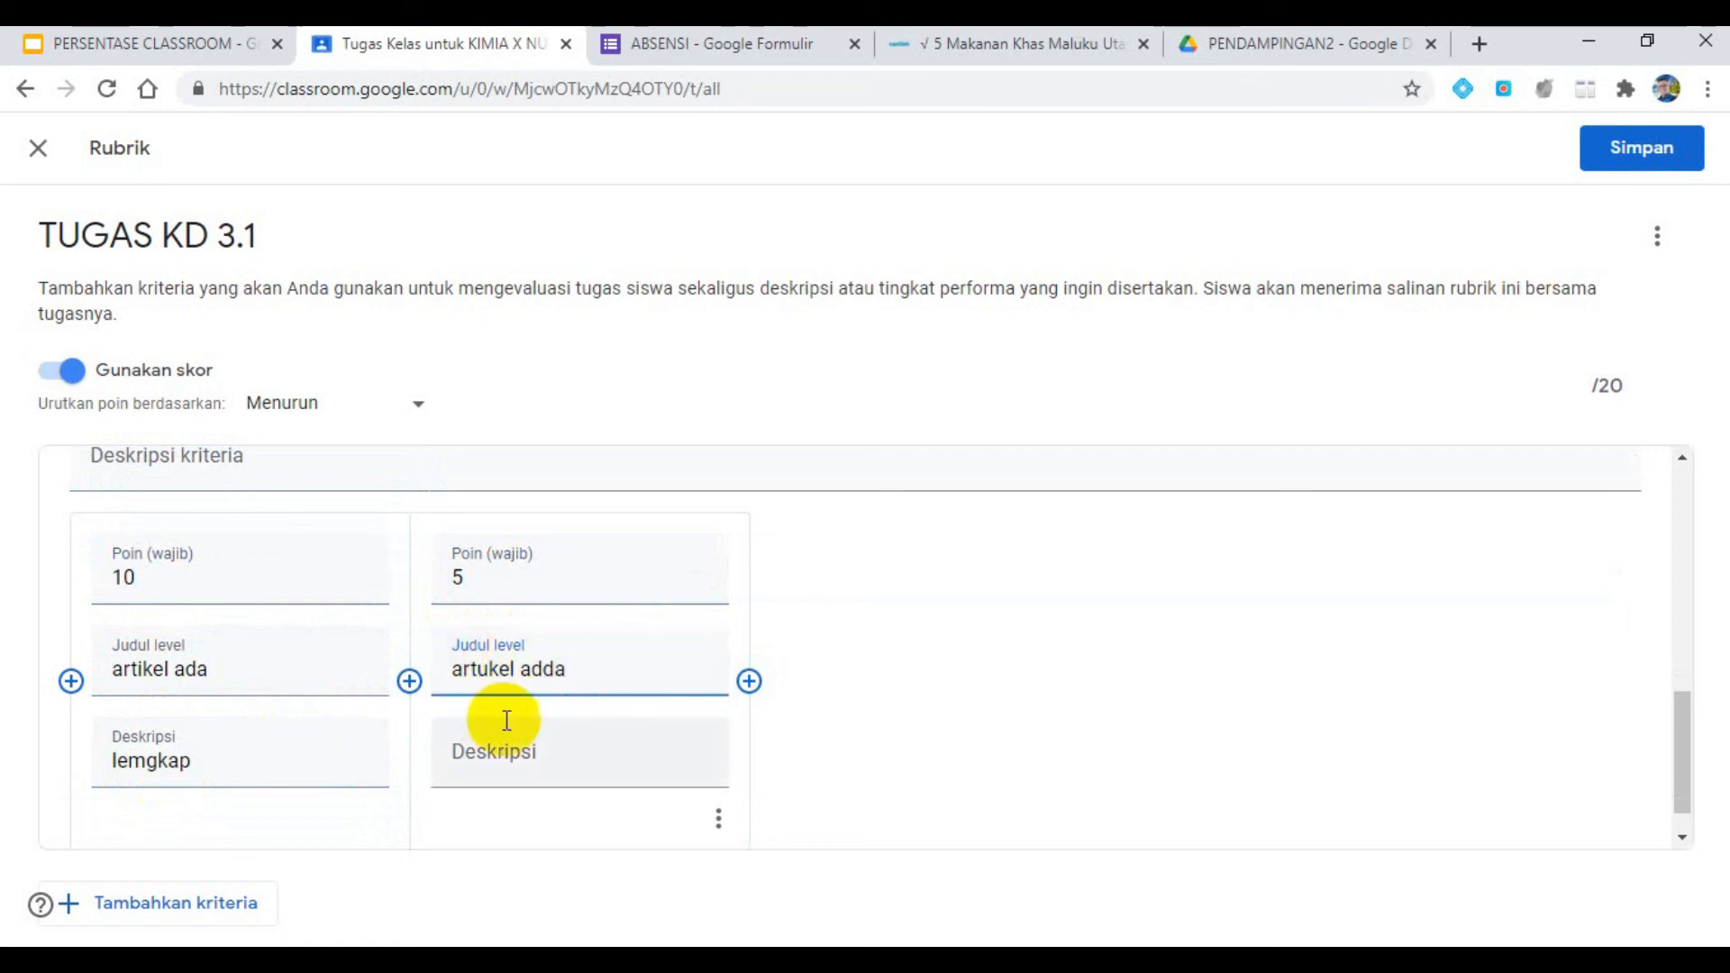
{"action": "left_click", "coordinate": [503, 761]}
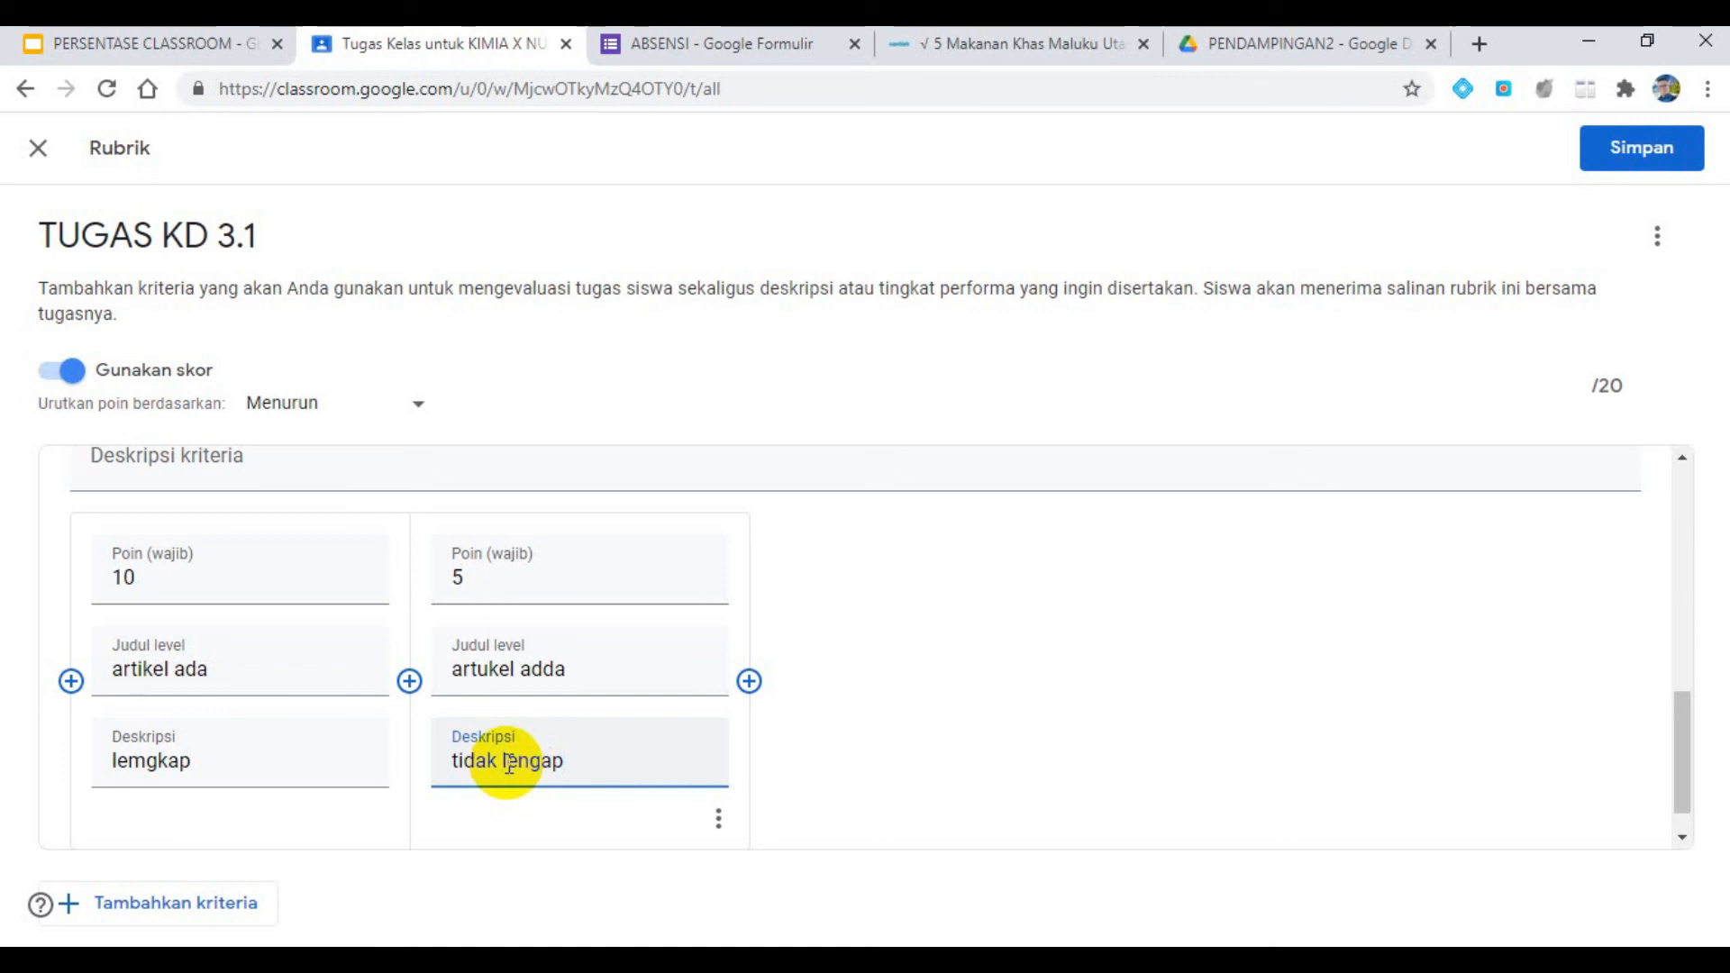
{"action": "left_click", "coordinate": [545, 763]}
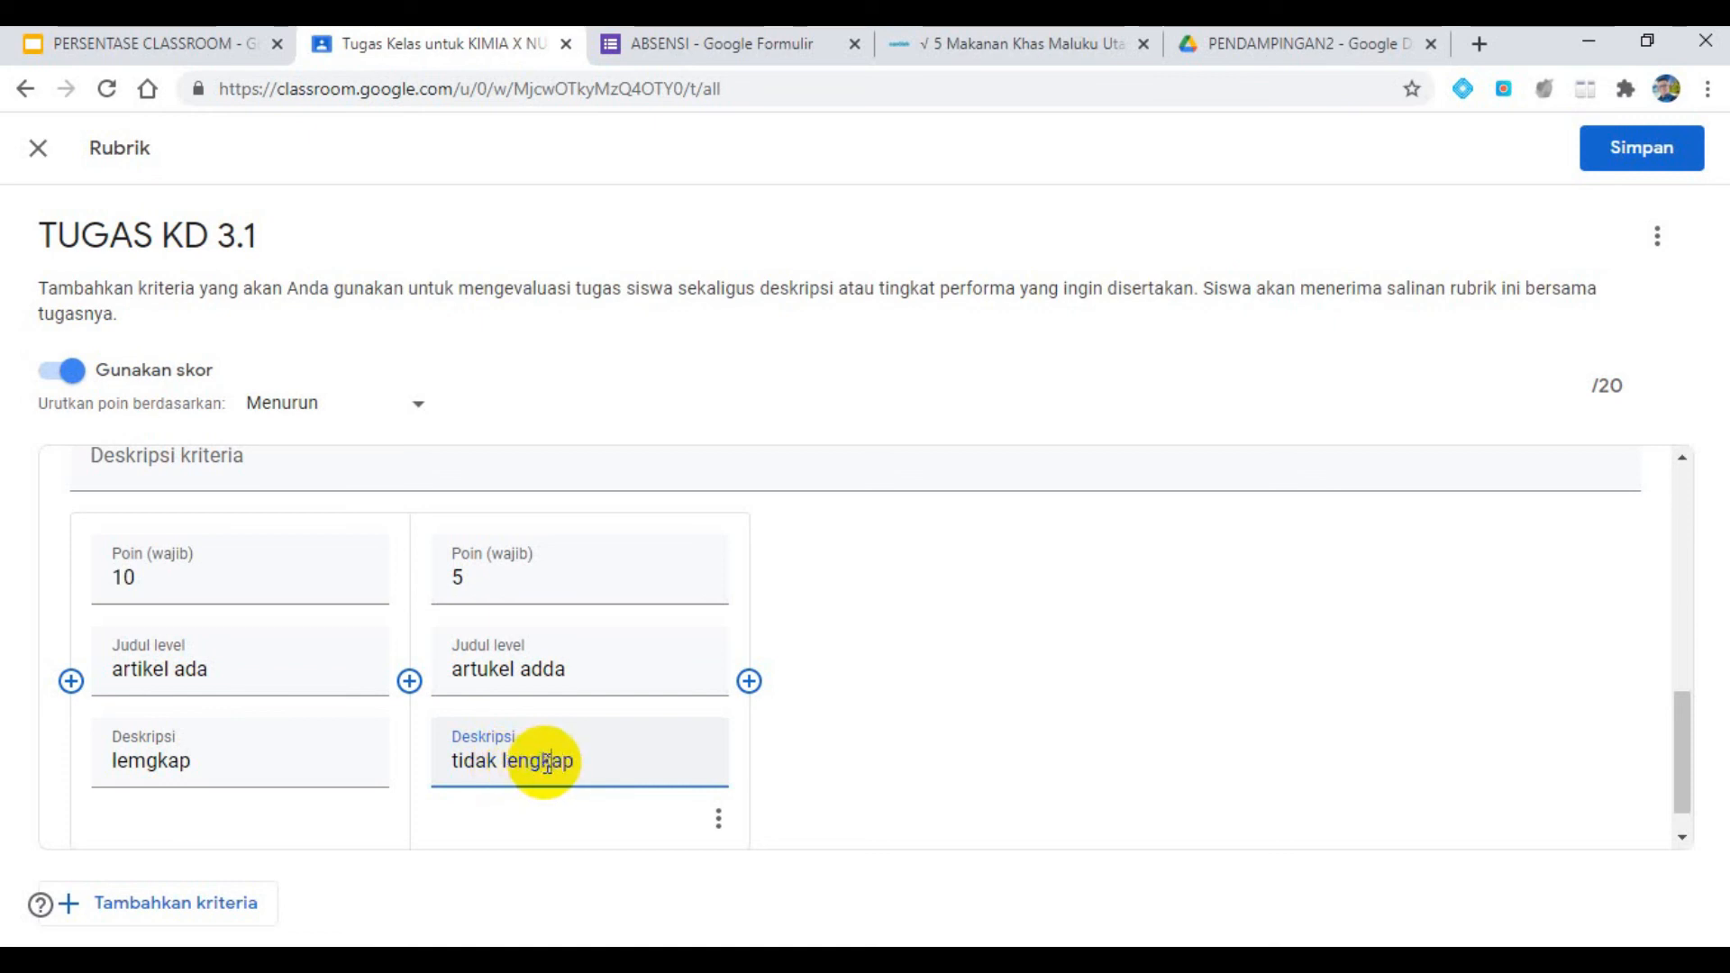
- Save the rubric and the edited TUGAS KD 3.1 assignment
{"action": "left_click", "coordinate": [1632, 153]}
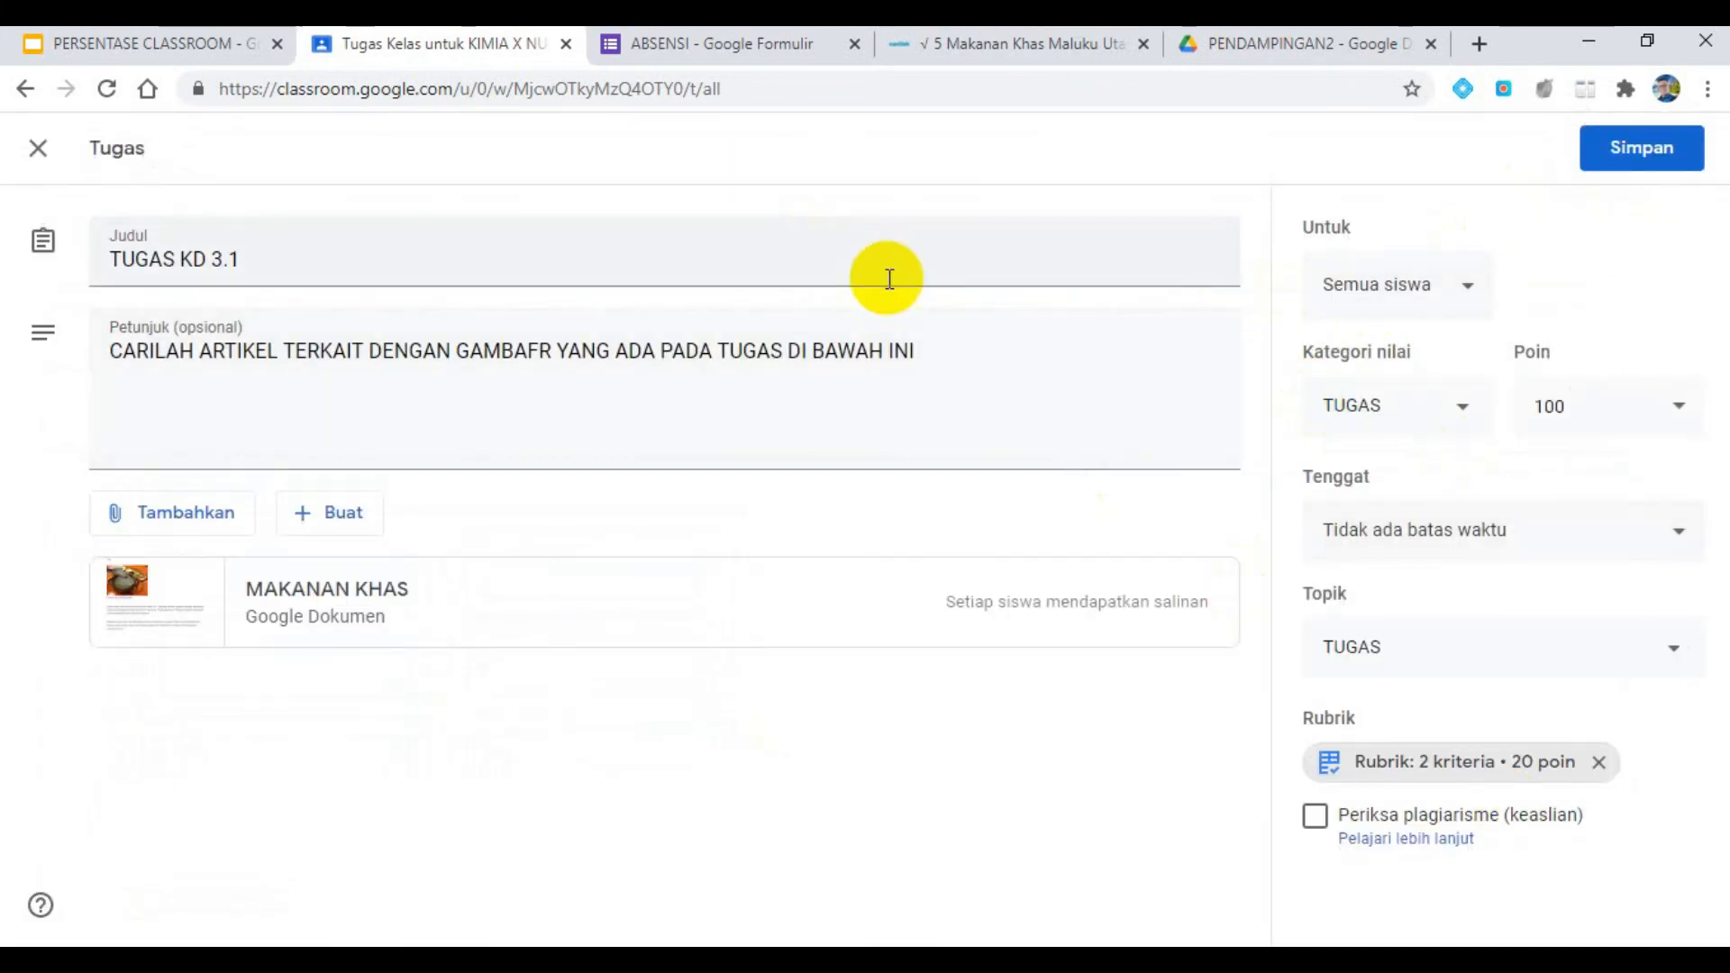
{"action": "left_click", "coordinate": [1663, 143]}
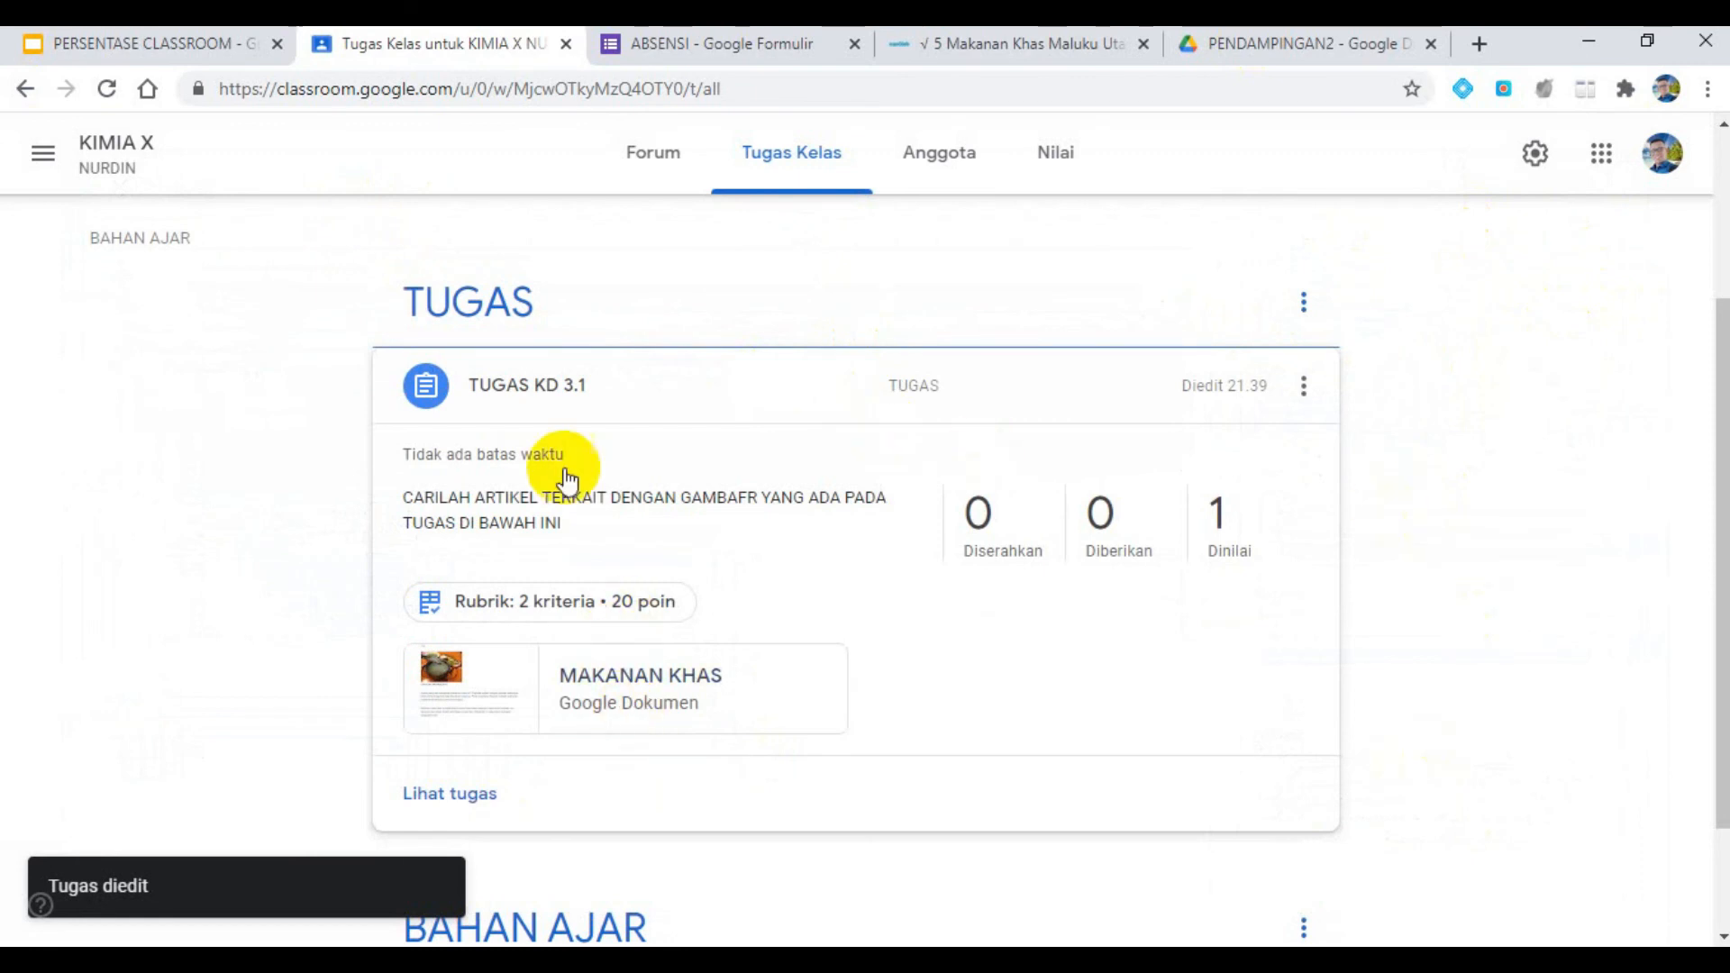
{"action": "scroll", "coordinate": [1247, 455], "scroll_direction": "up", "scroll_amount": 3}
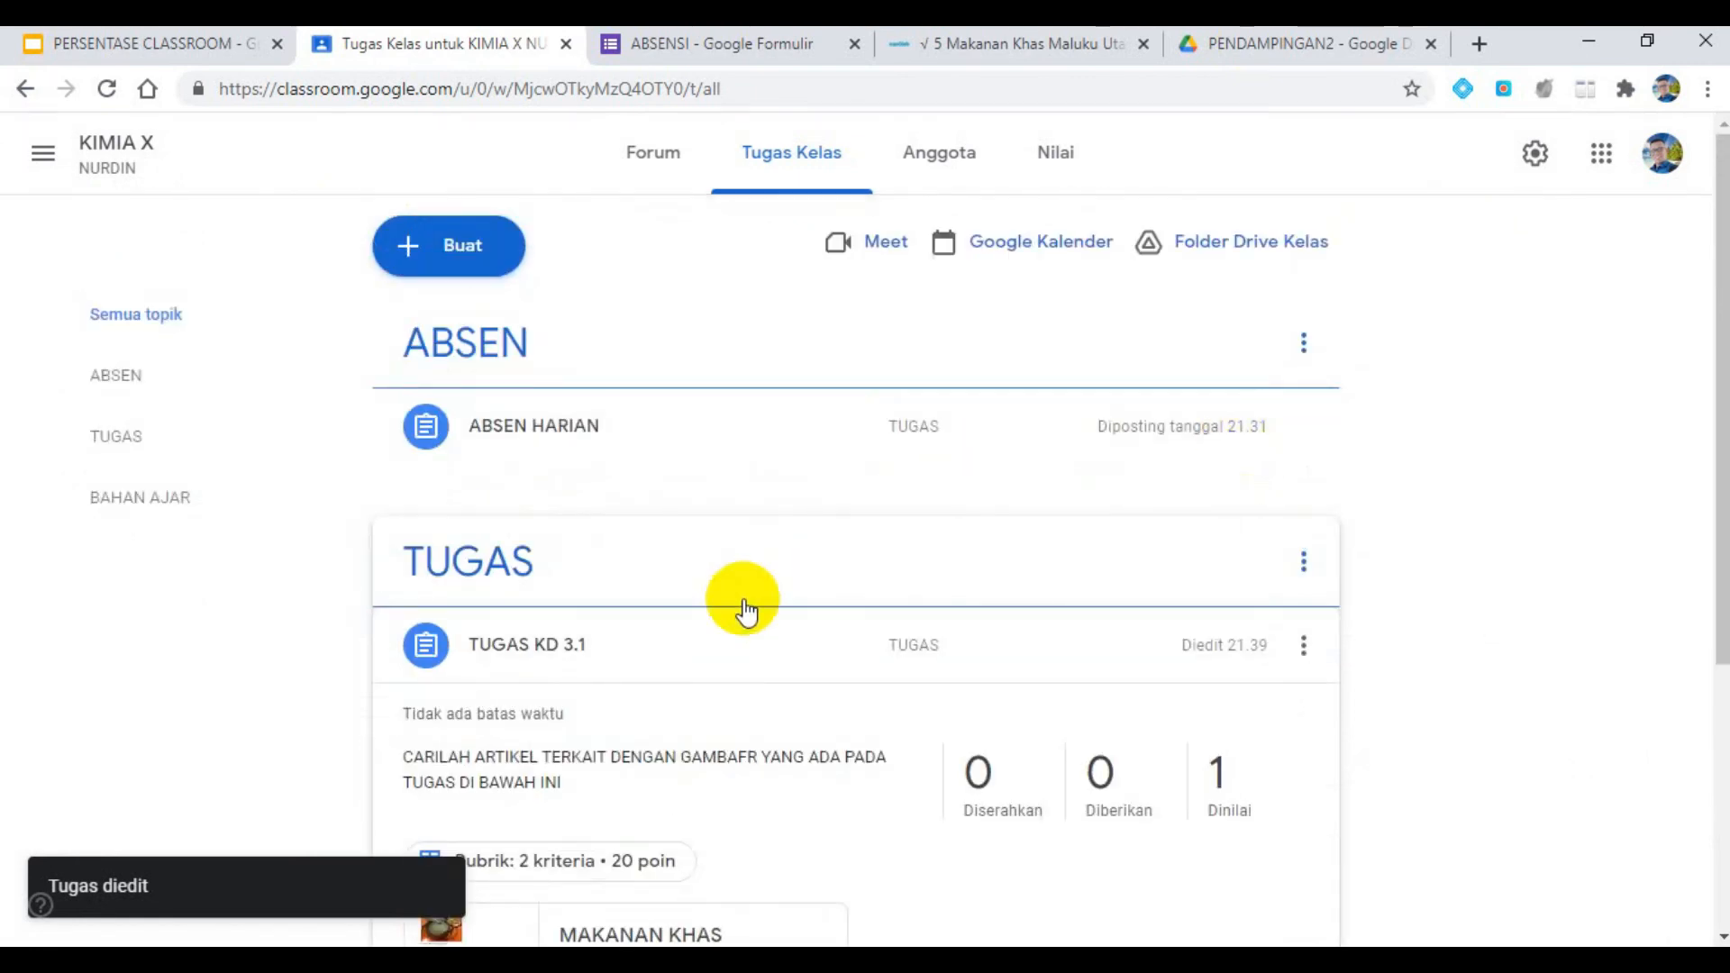
{"action": "scroll", "coordinate": [1143, 657], "scroll_direction": "down", "scroll_amount": 4}
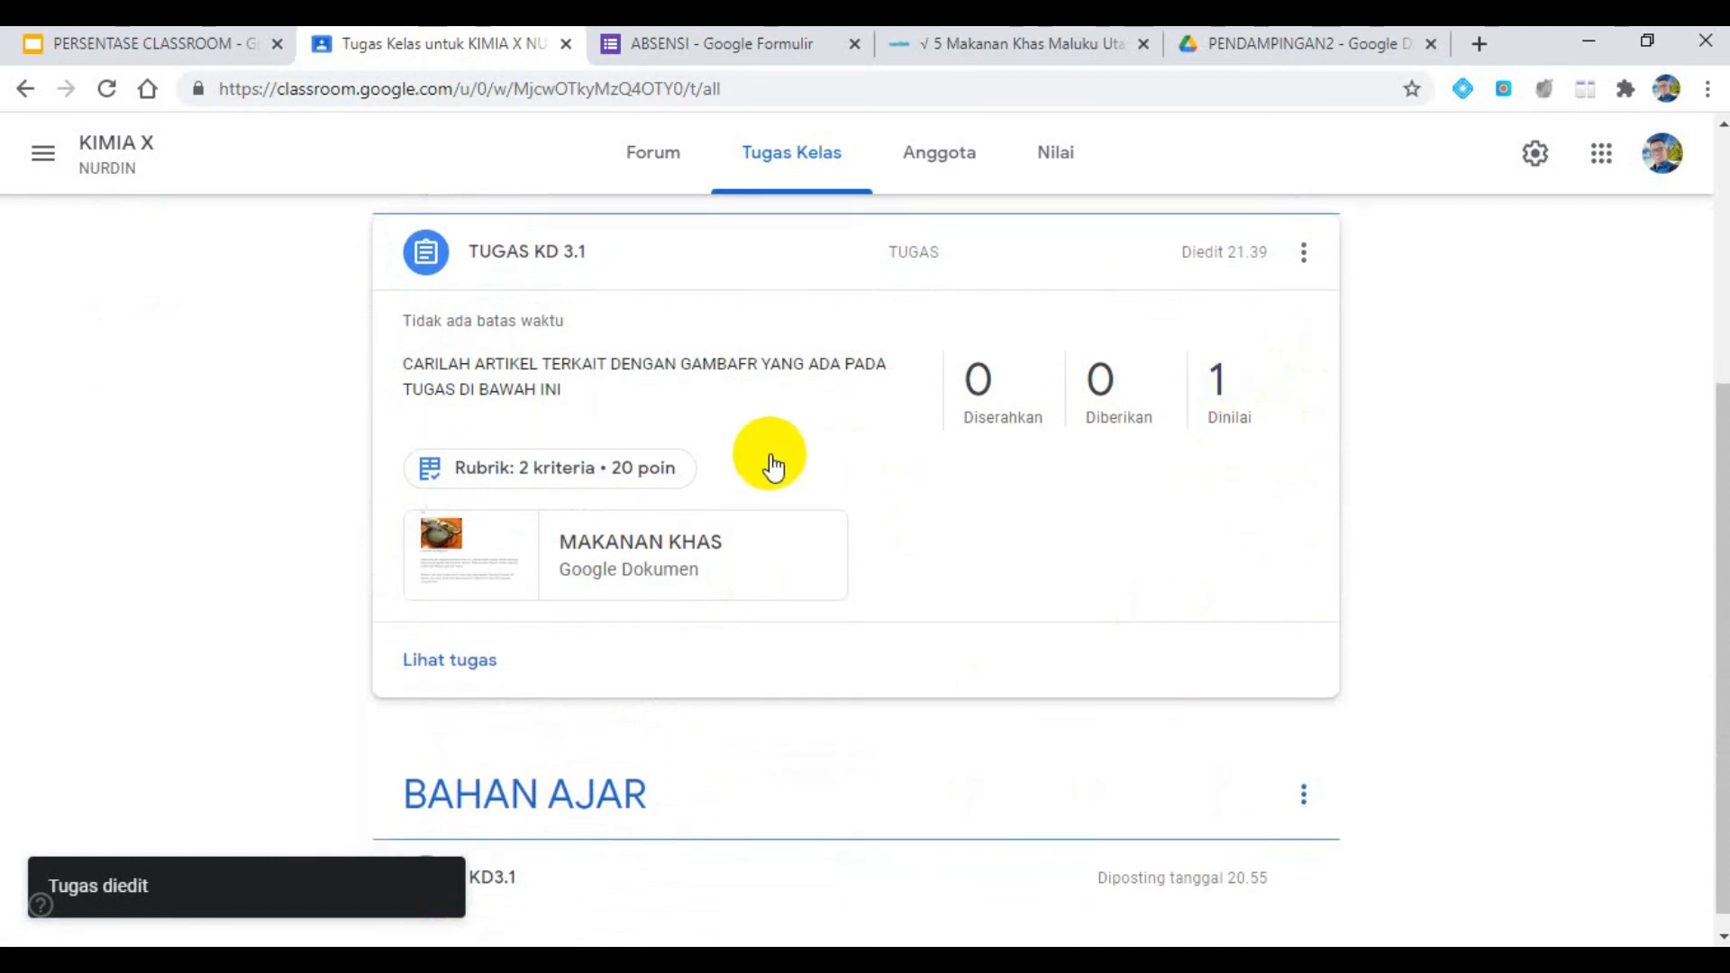
{"action": "scroll", "coordinate": [782, 498], "scroll_direction": "up", "scroll_amount": 4}
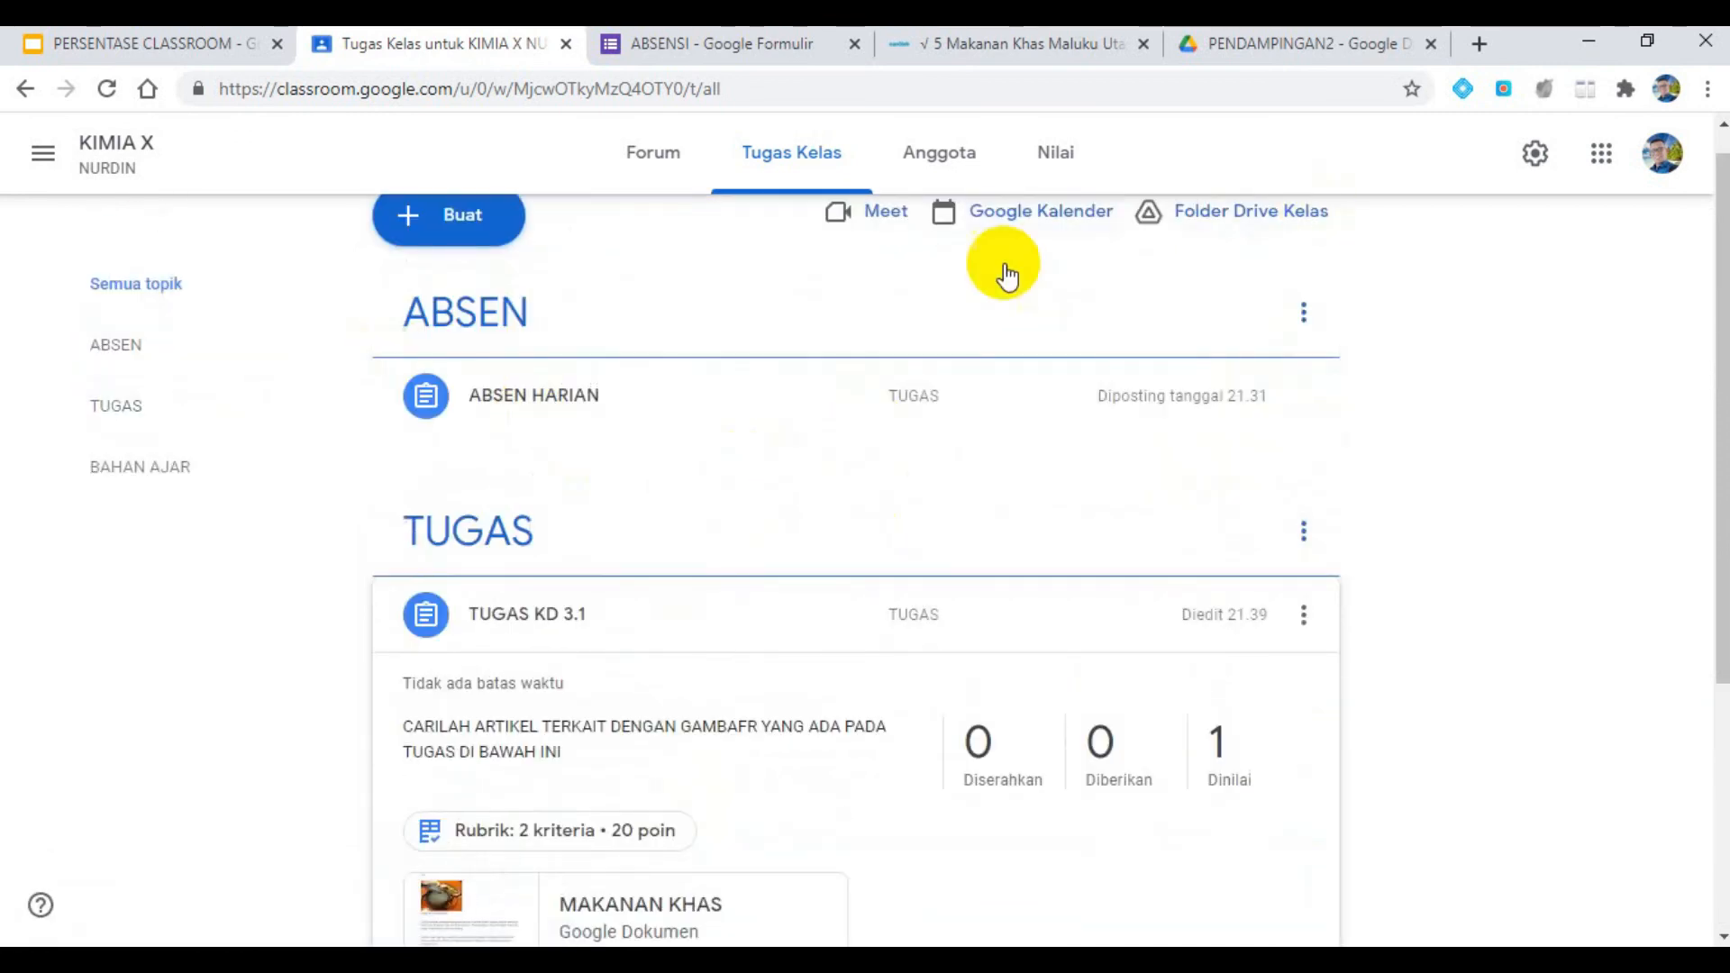
- Filter the classwork to the TUGAS topic, view the attached MAKANAN KHAS document and return to the topic page
{"action": "left_click", "coordinate": [162, 397]}
{"action": "left_click", "coordinate": [900, 618]}
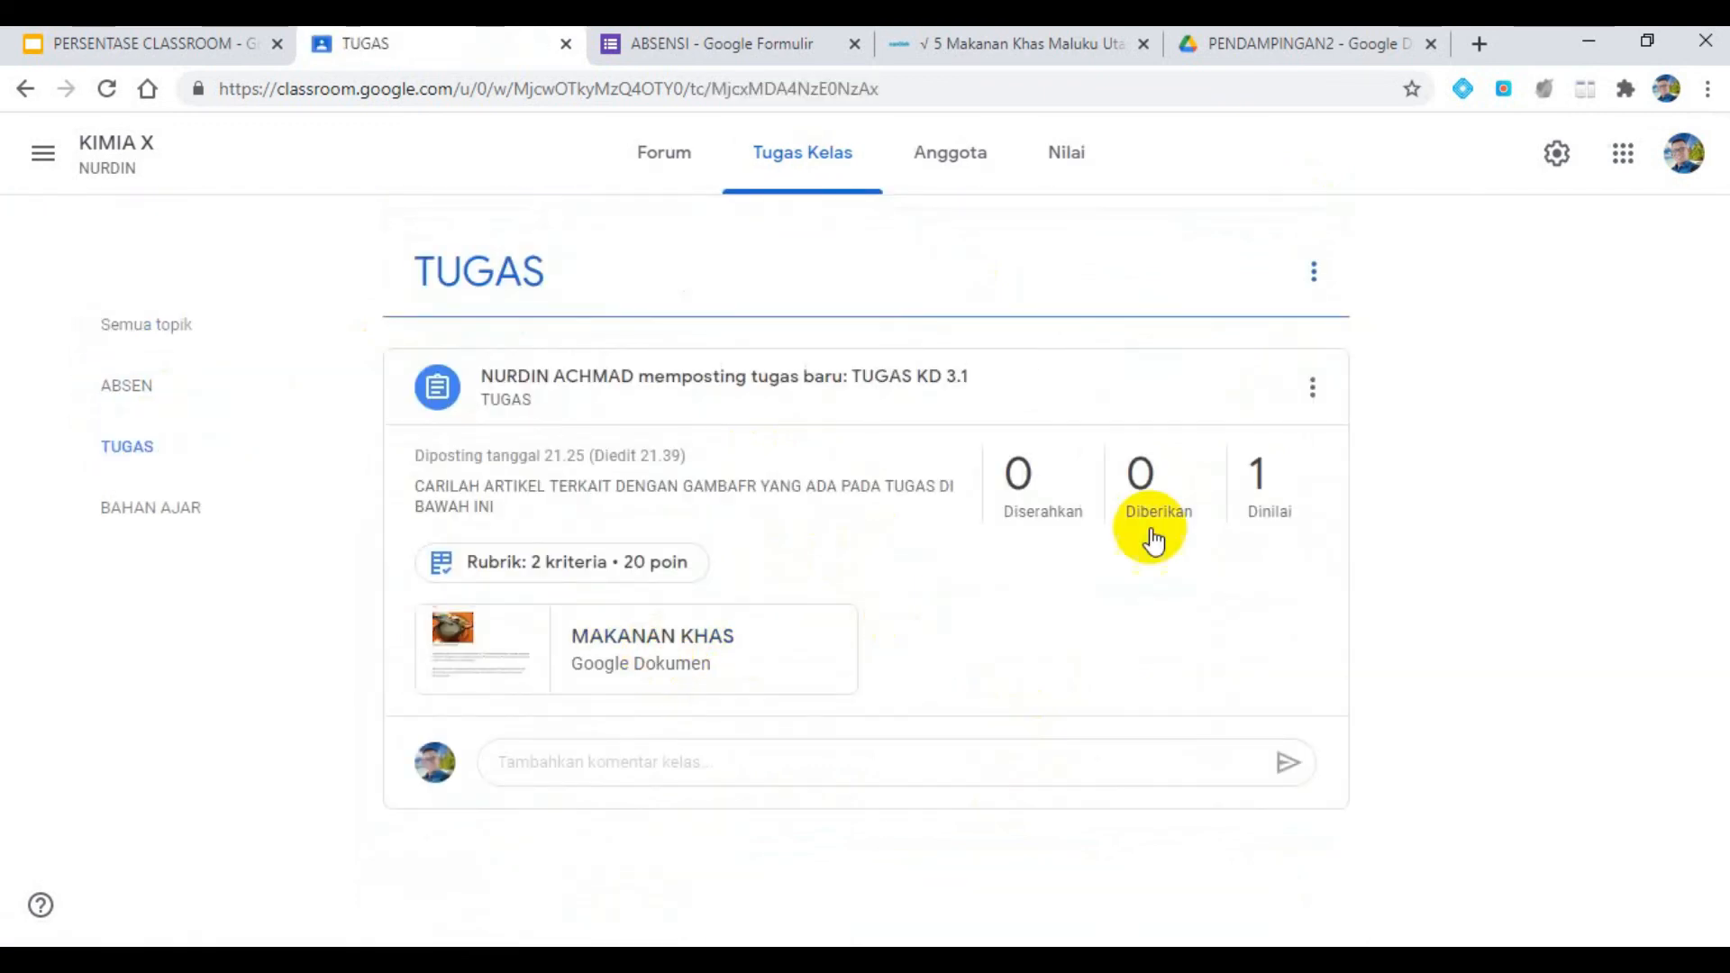
{"action": "left_click", "coordinate": [628, 660]}
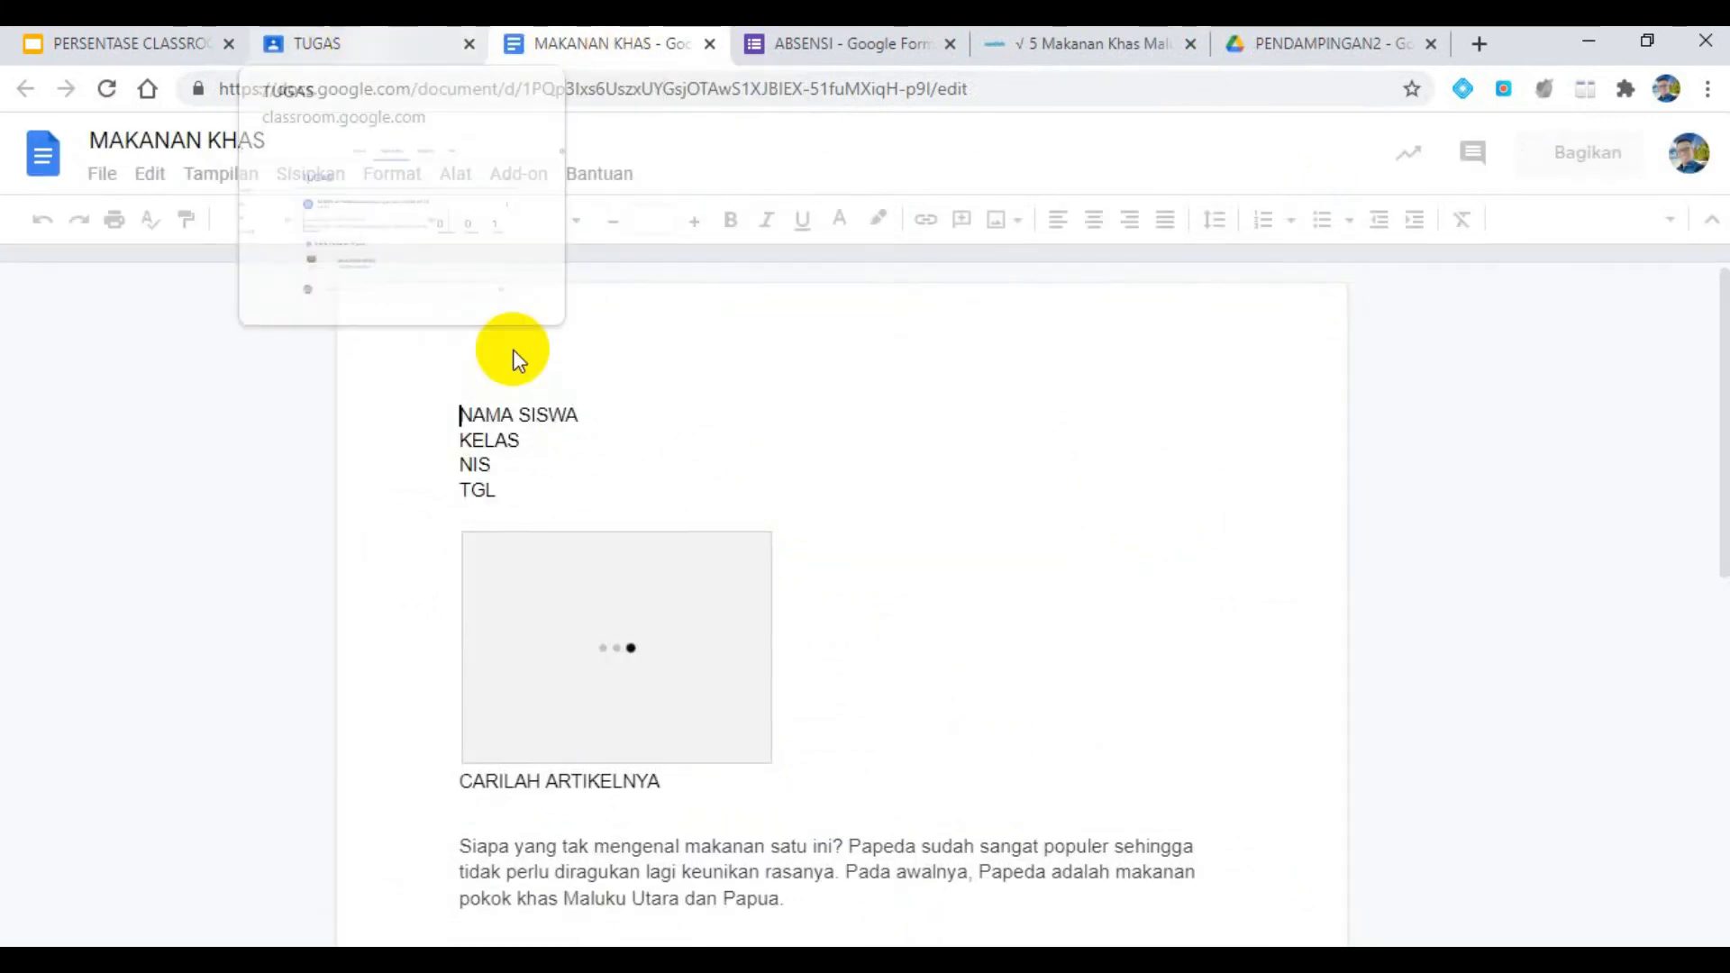
{"action": "left_click", "coordinate": [354, 41]}
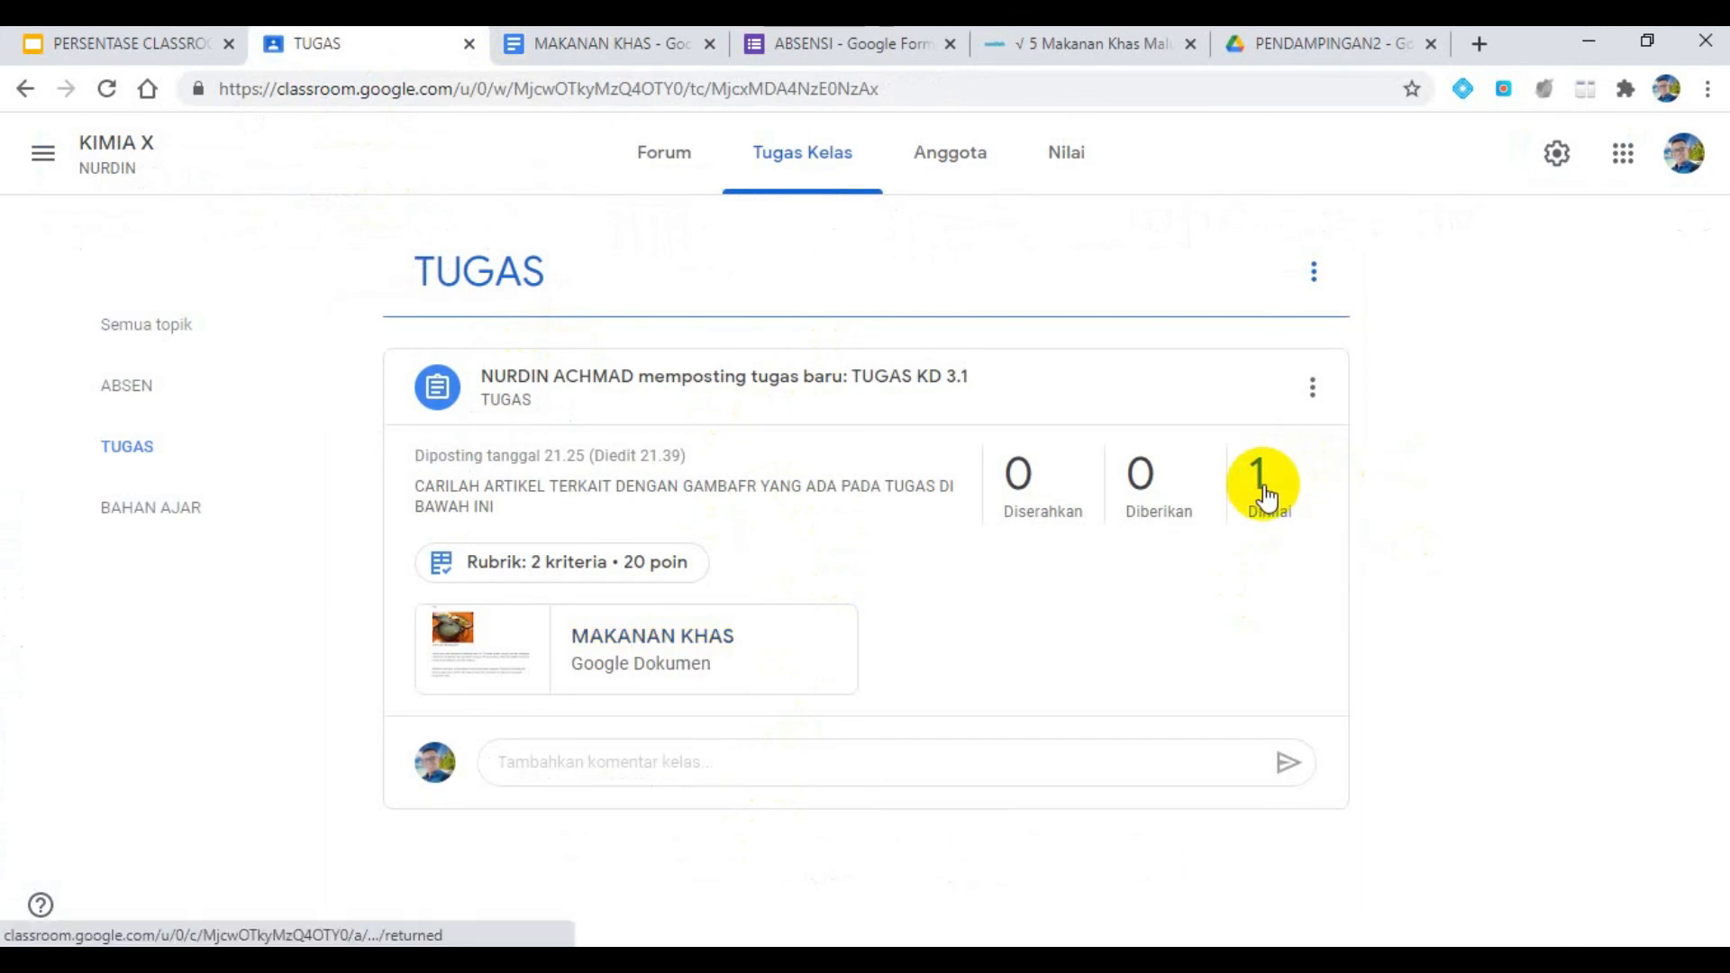
- Open the student's graded TUGAS KD 3.1 submission and clear its overall grade
{"action": "left_click", "coordinate": [1293, 506]}
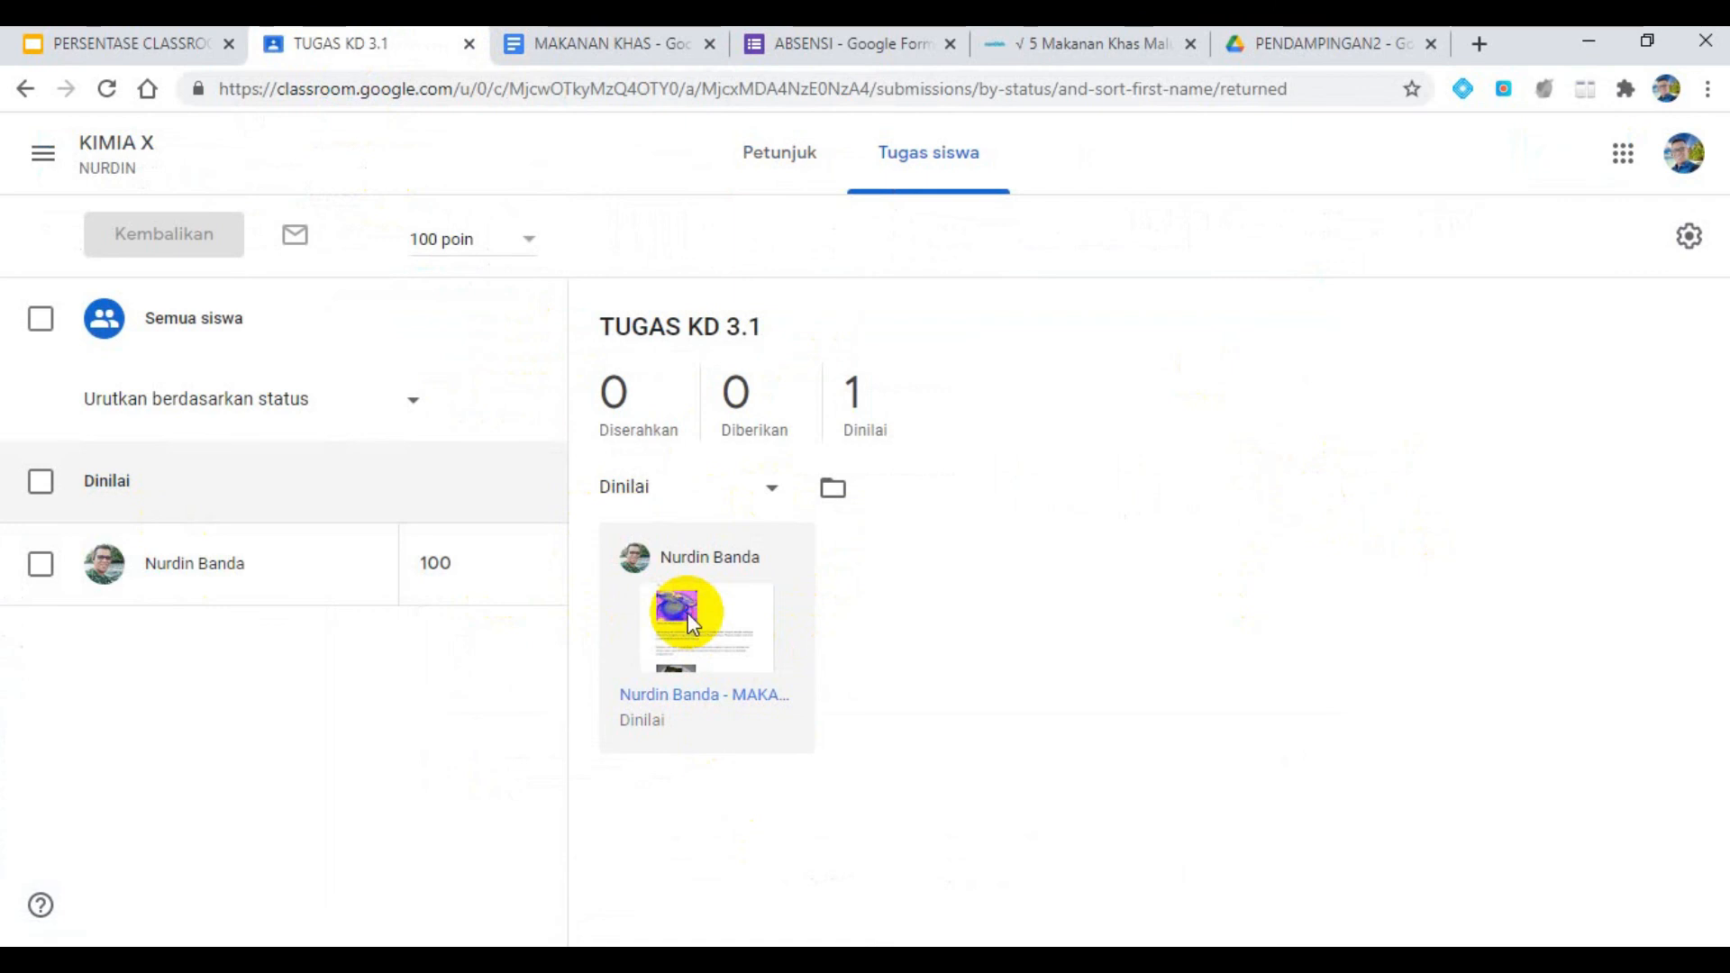
{"action": "left_click", "coordinate": [689, 612]}
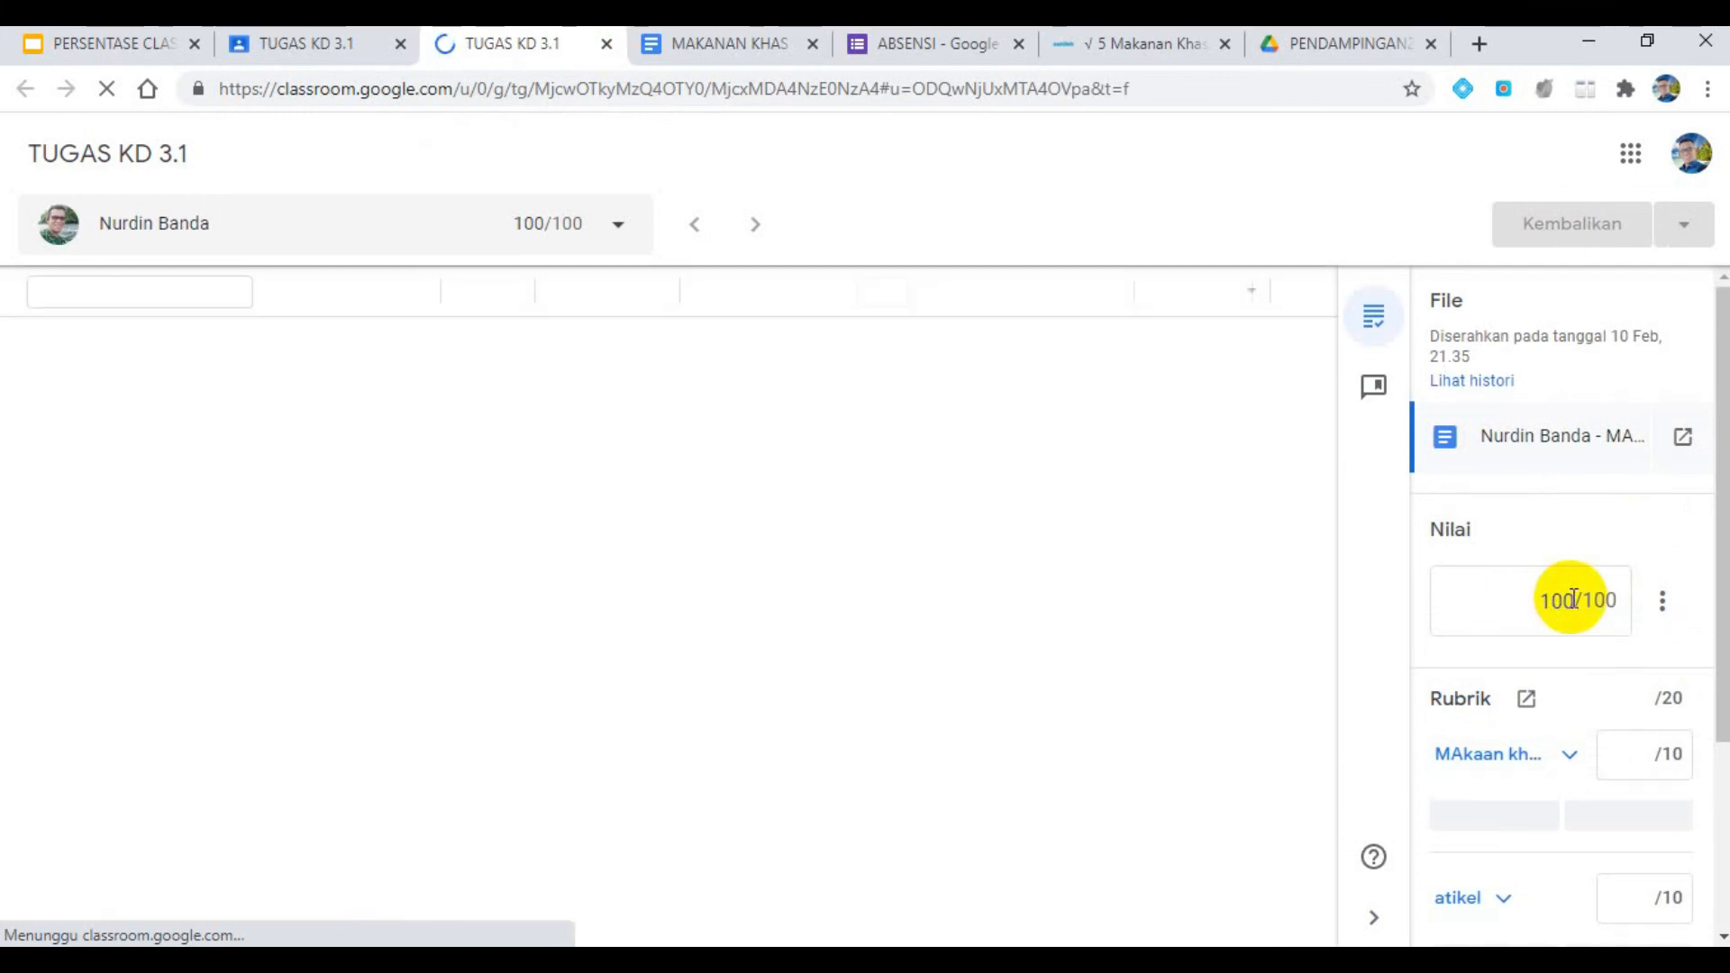
{"action": "double_click", "coordinate": [1571, 599]}
{"action": "key", "text": "BackSpace"}
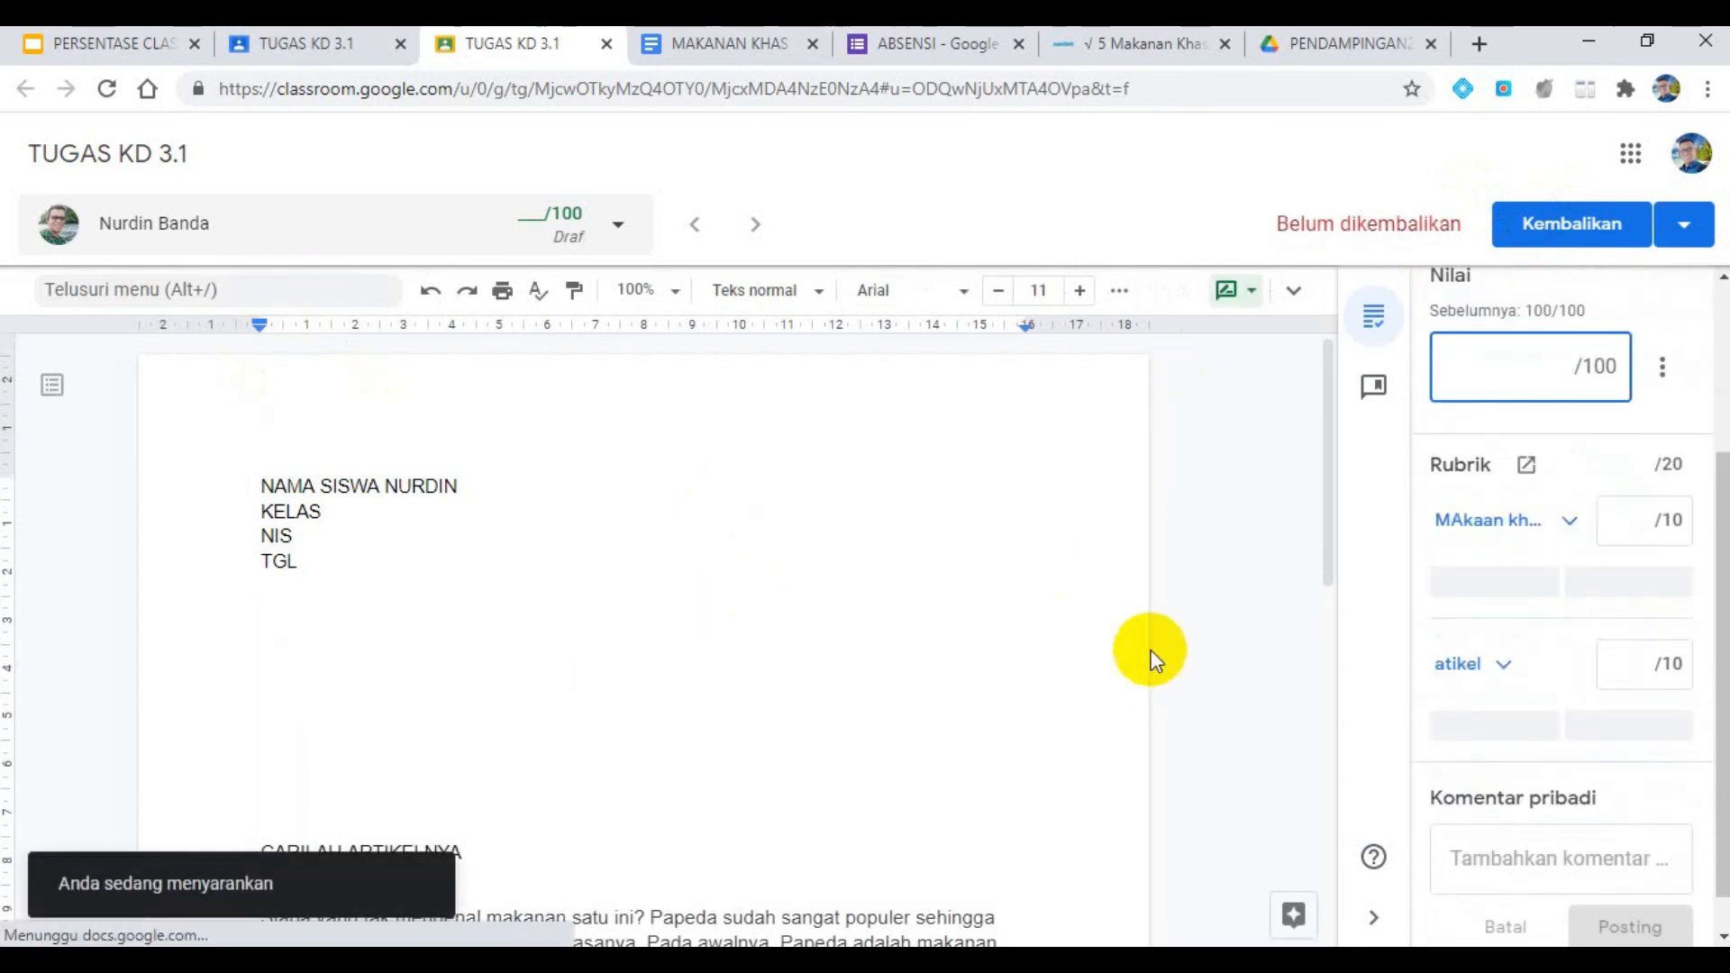
- Score the submission with the rubric, giving 10 points for "MAkaan khas maluku" and 5 points for "atikel"
{"action": "scroll", "coordinate": [528, 522], "scroll_direction": "down", "scroll_amount": 3}
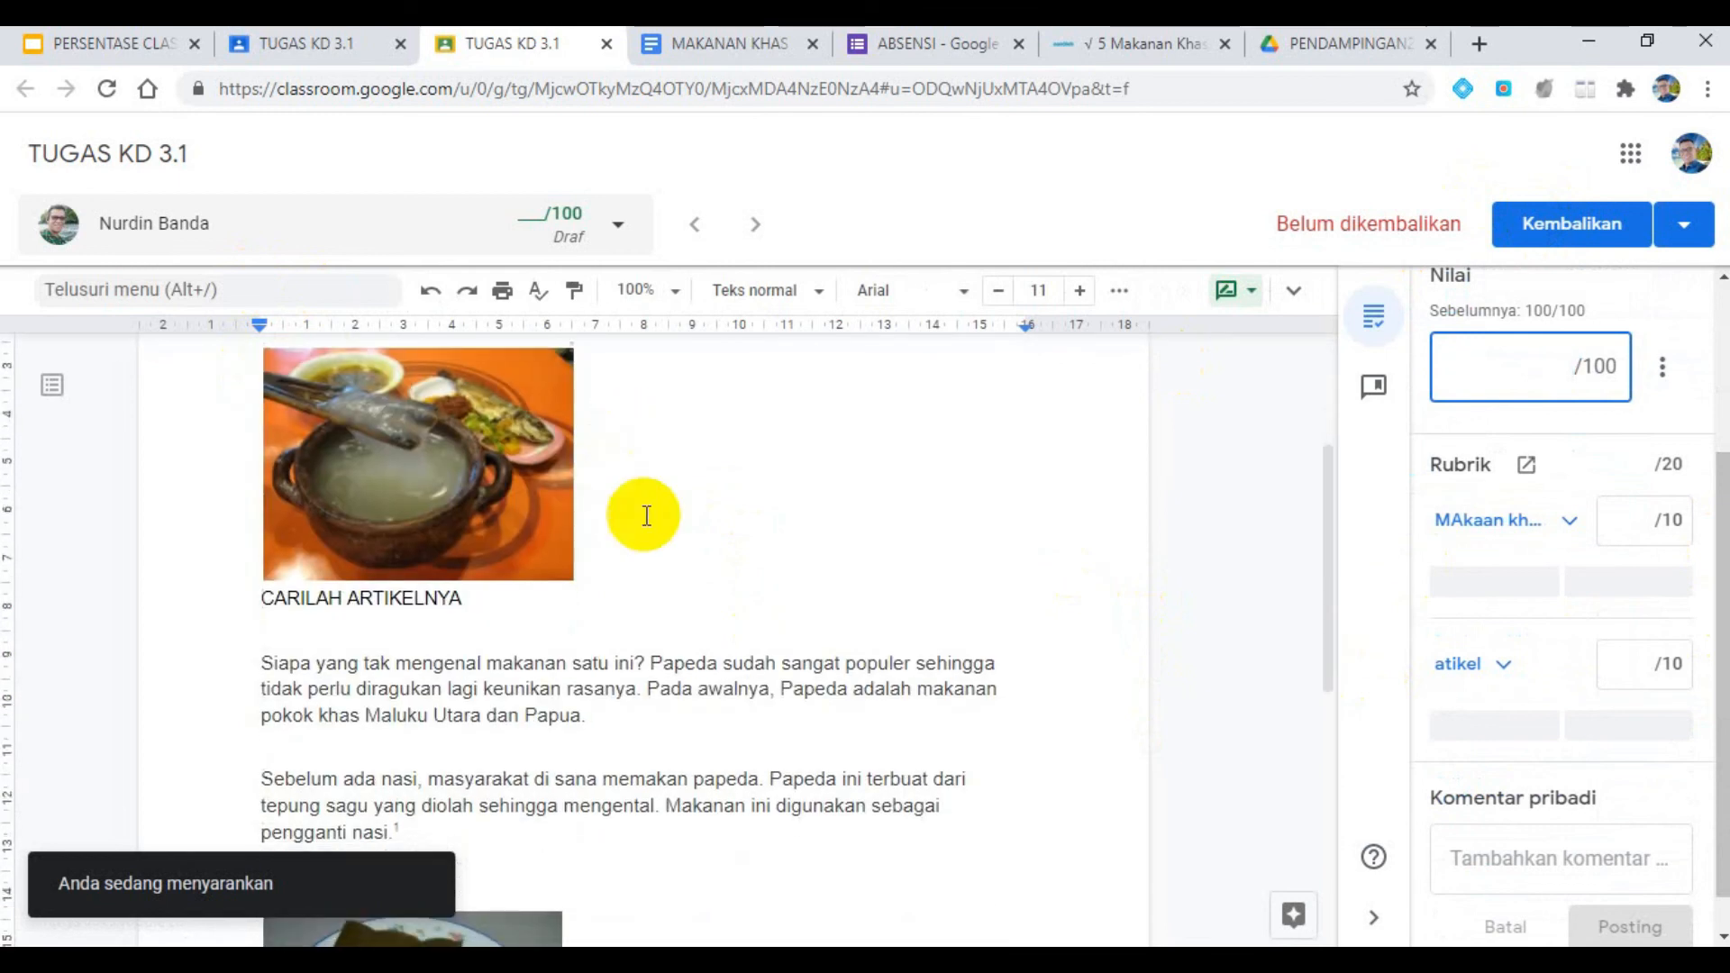
{"action": "left_click", "coordinate": [1509, 583]}
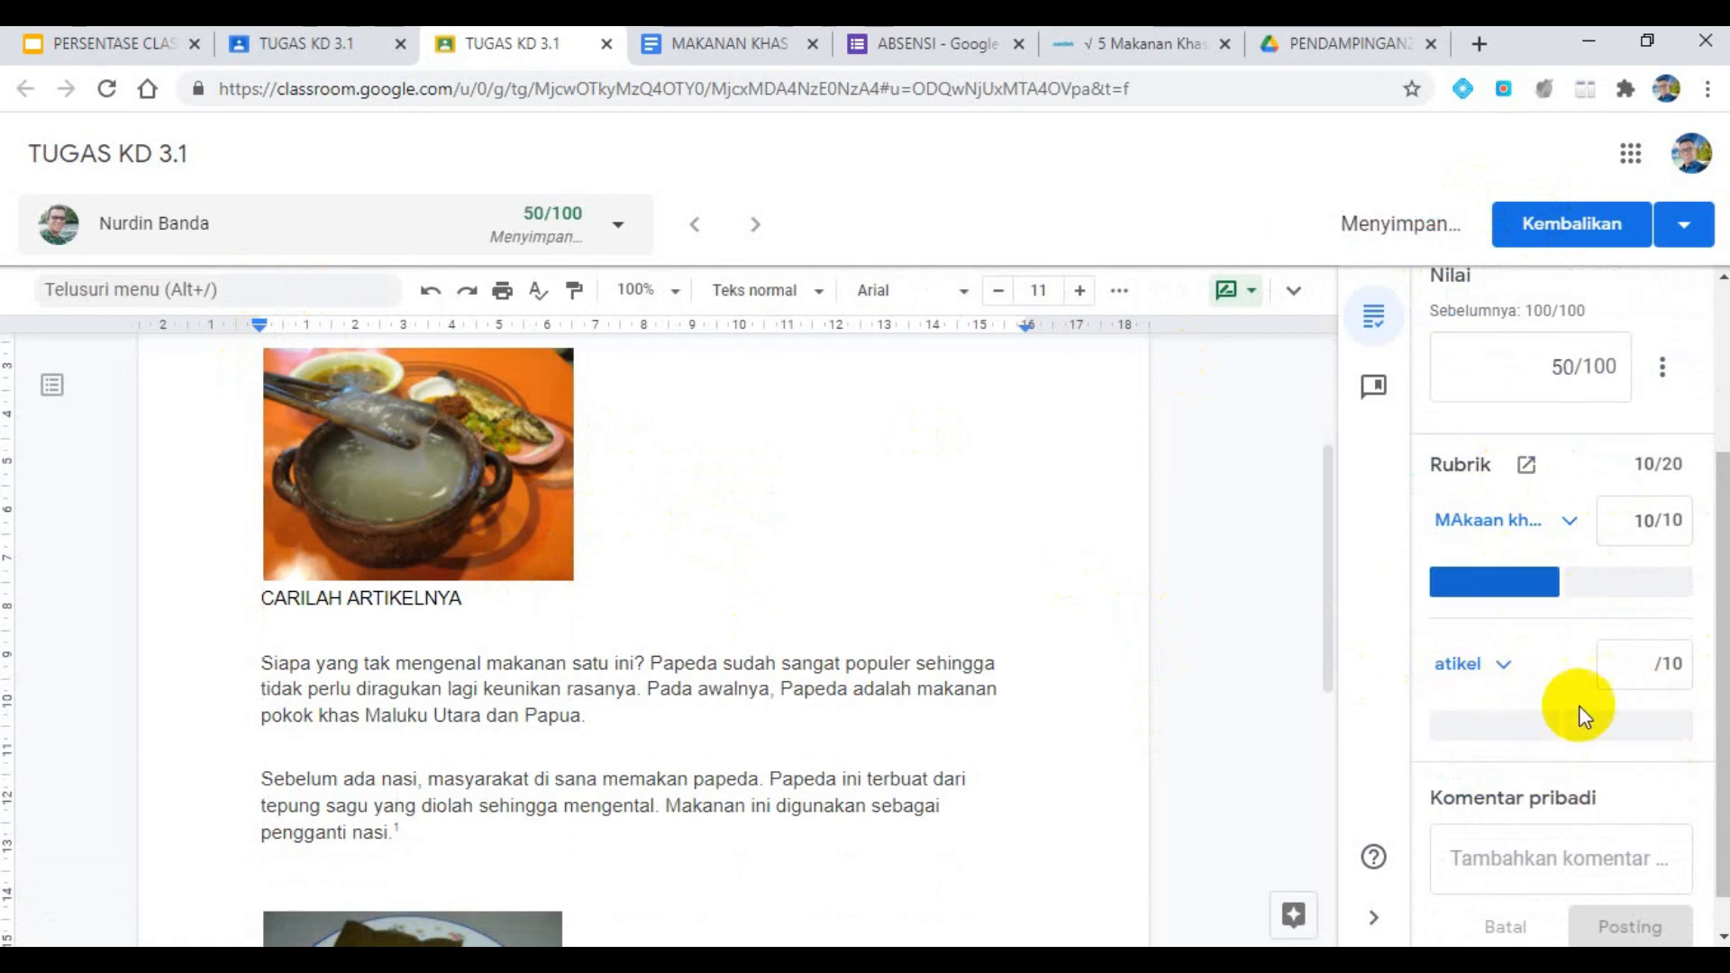
{"action": "left_click", "coordinate": [1627, 731]}
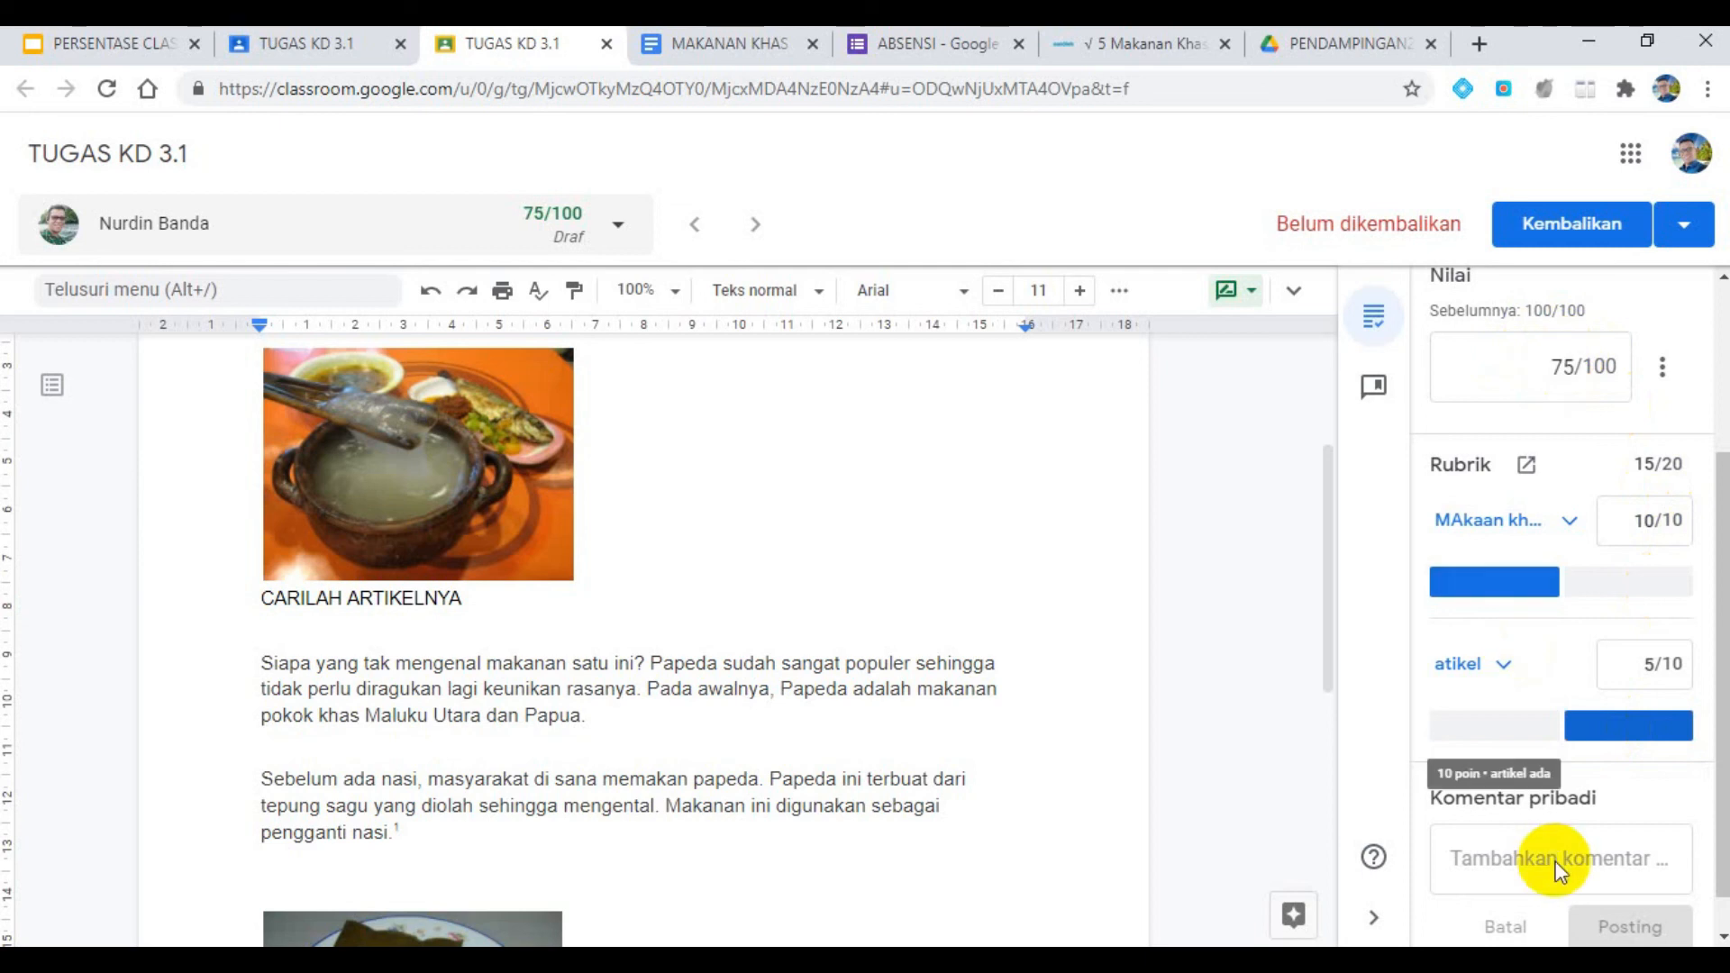
{"action": "scroll", "coordinate": [1564, 688], "scroll_direction": "down", "scroll_amount": 1}
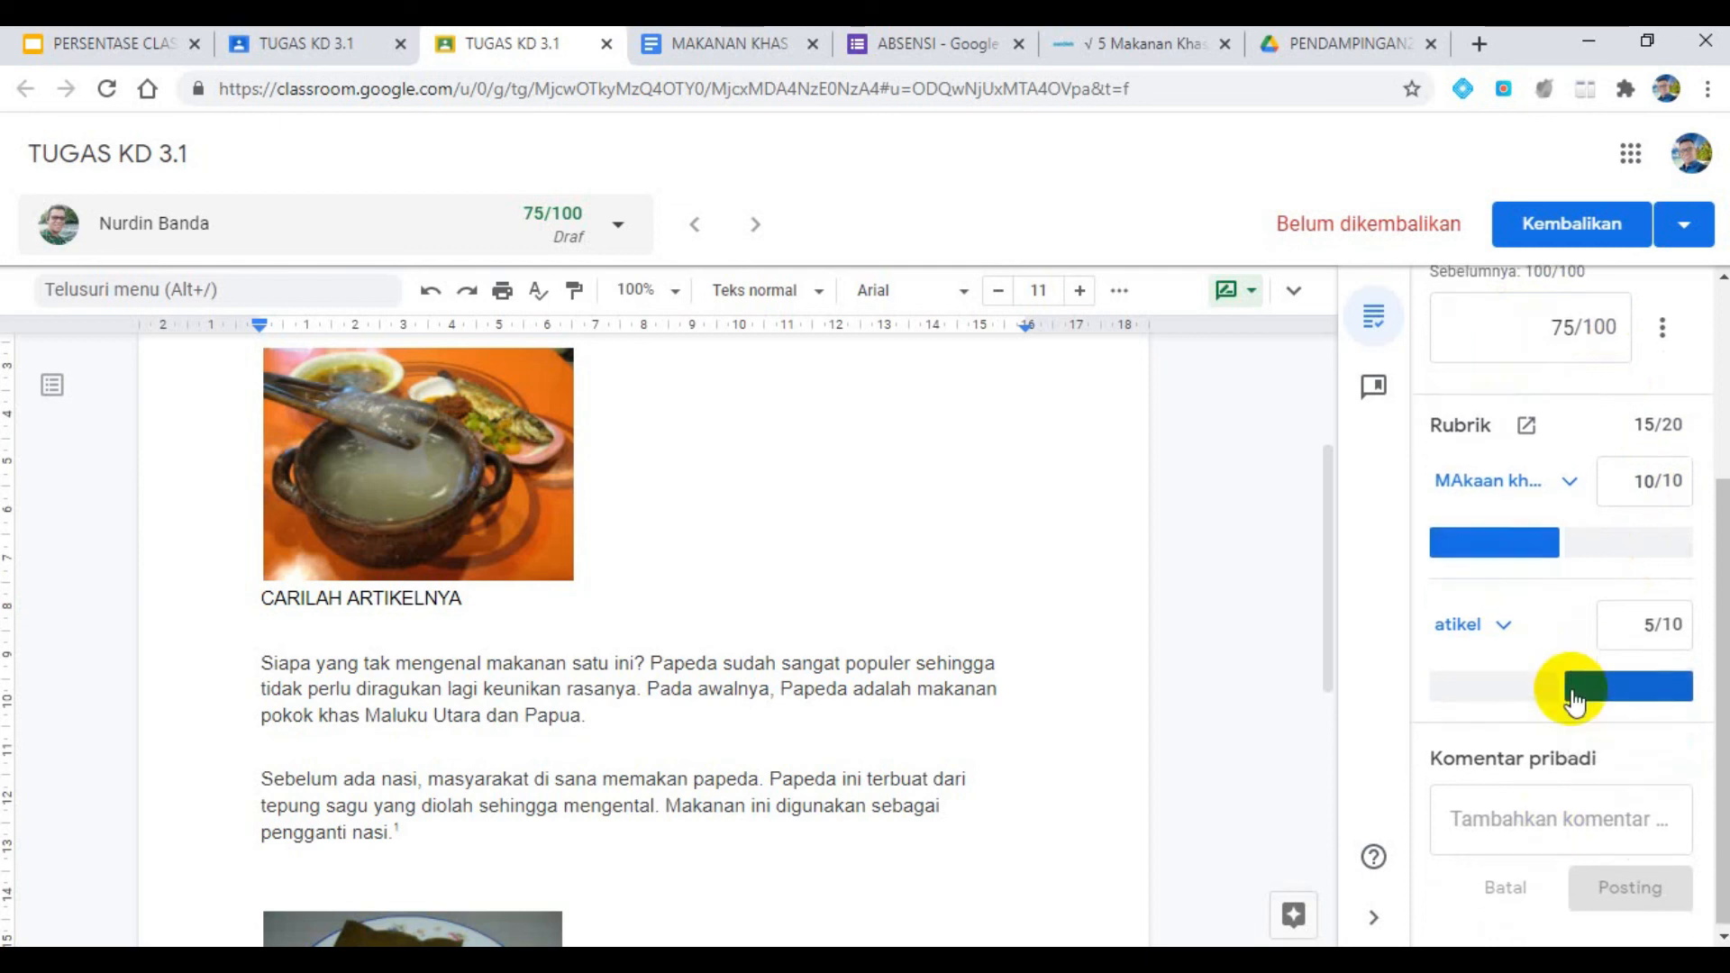
- Change the rubric scores to 5 points for "MAkaan khas maluku" and 10 points for "atikel"
{"action": "left_click", "coordinate": [1612, 538]}
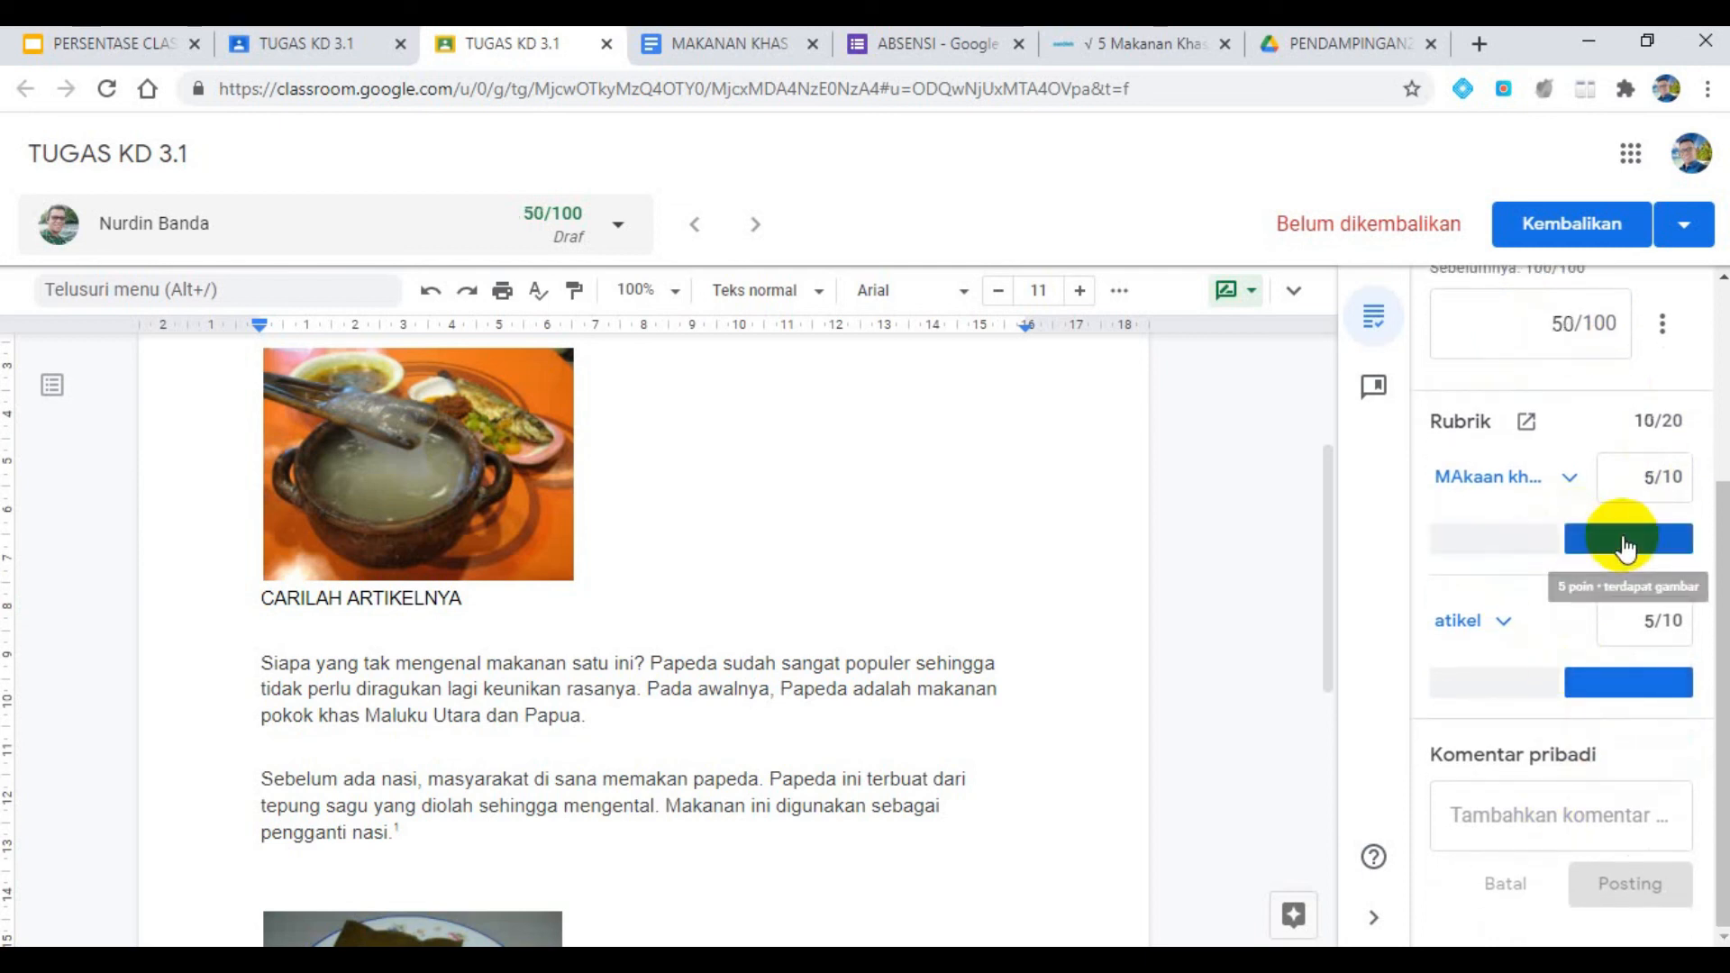
{"action": "left_click", "coordinate": [1526, 694]}
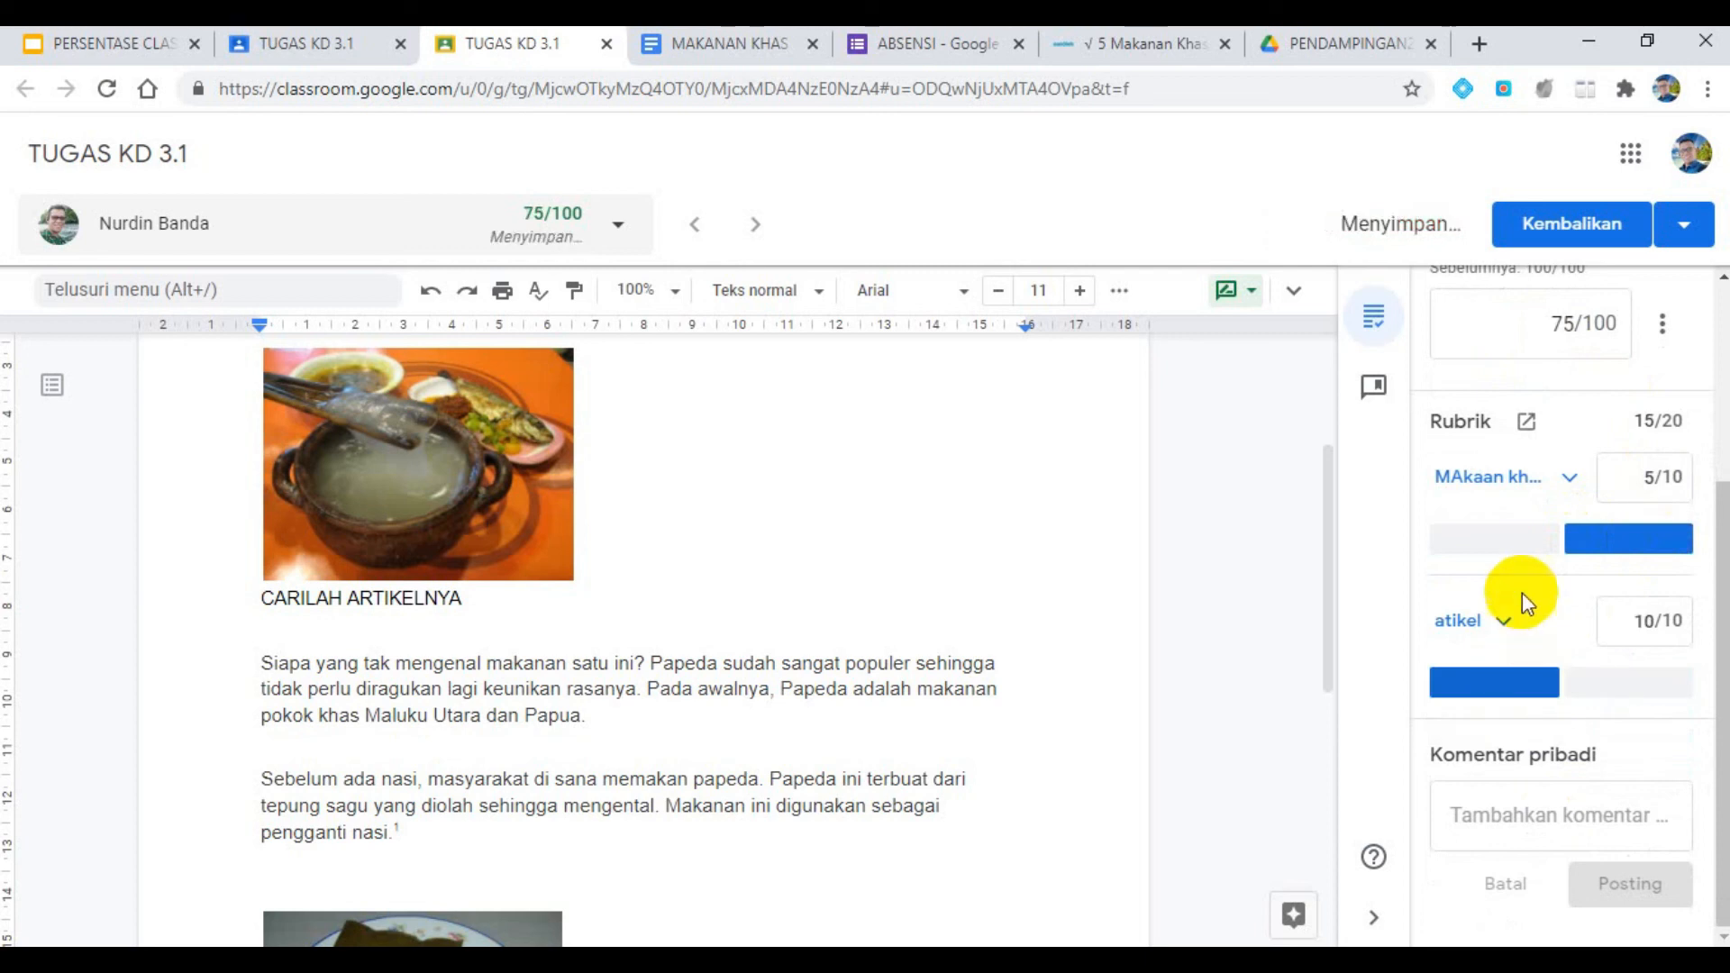
{"action": "left_click", "coordinate": [1513, 536]}
{"action": "left_click", "coordinate": [1634, 546]}
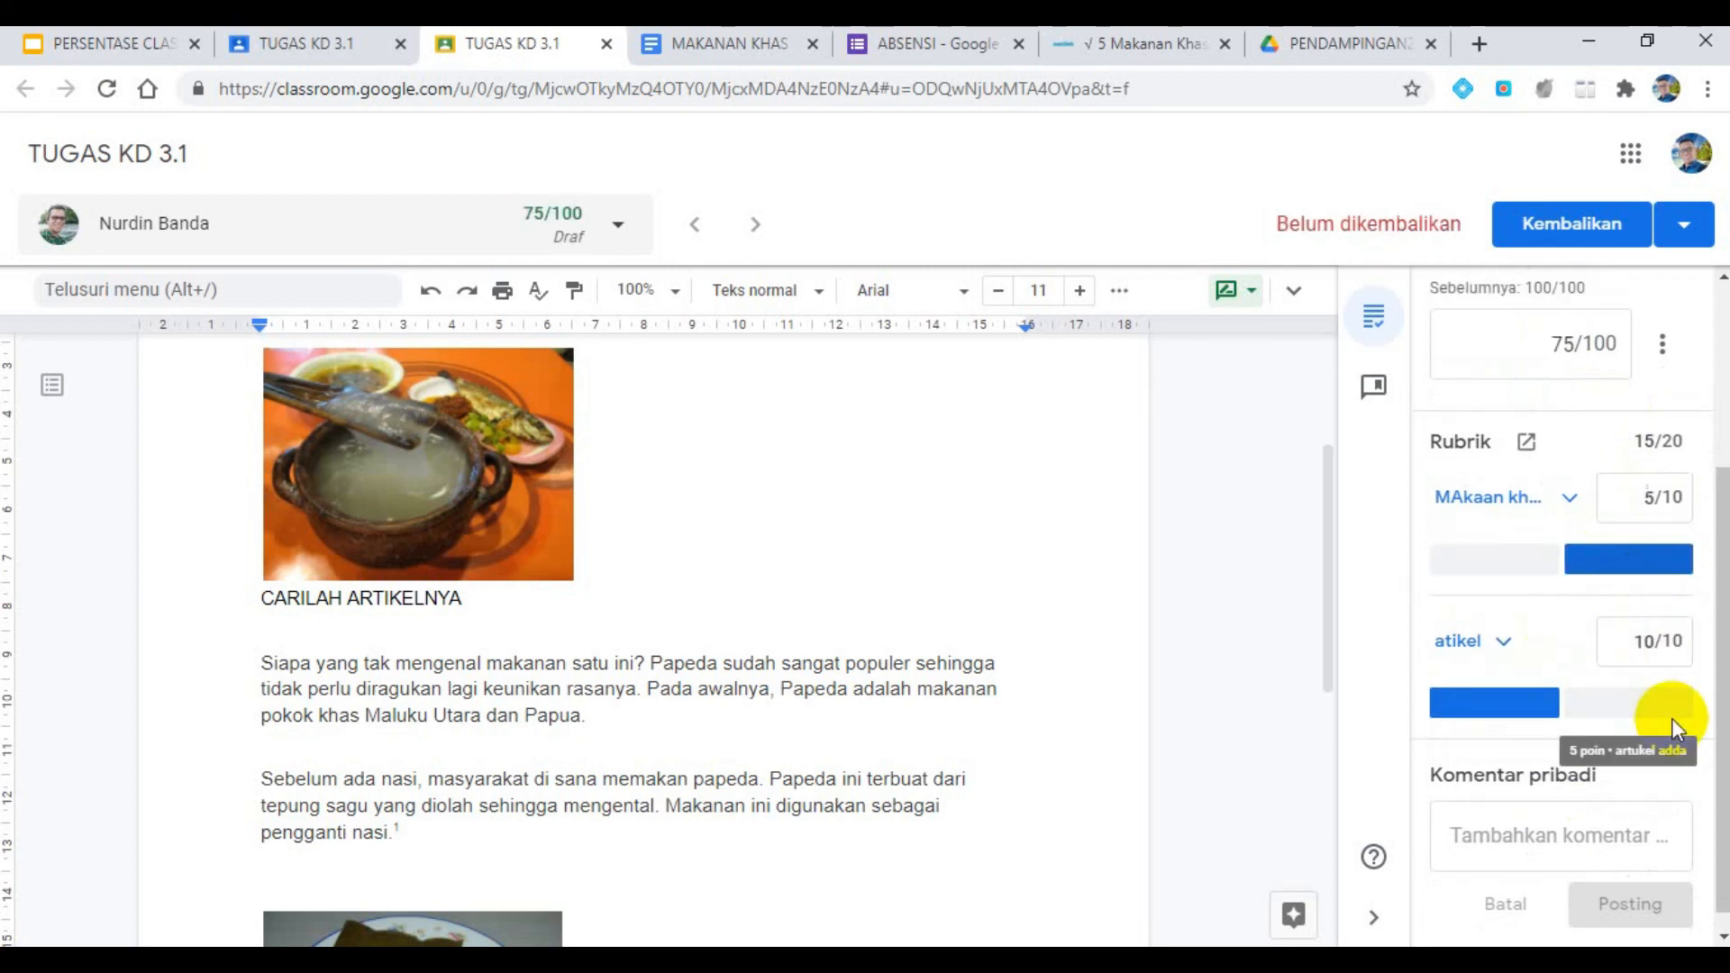
{"action": "left_click", "coordinate": [1531, 565]}
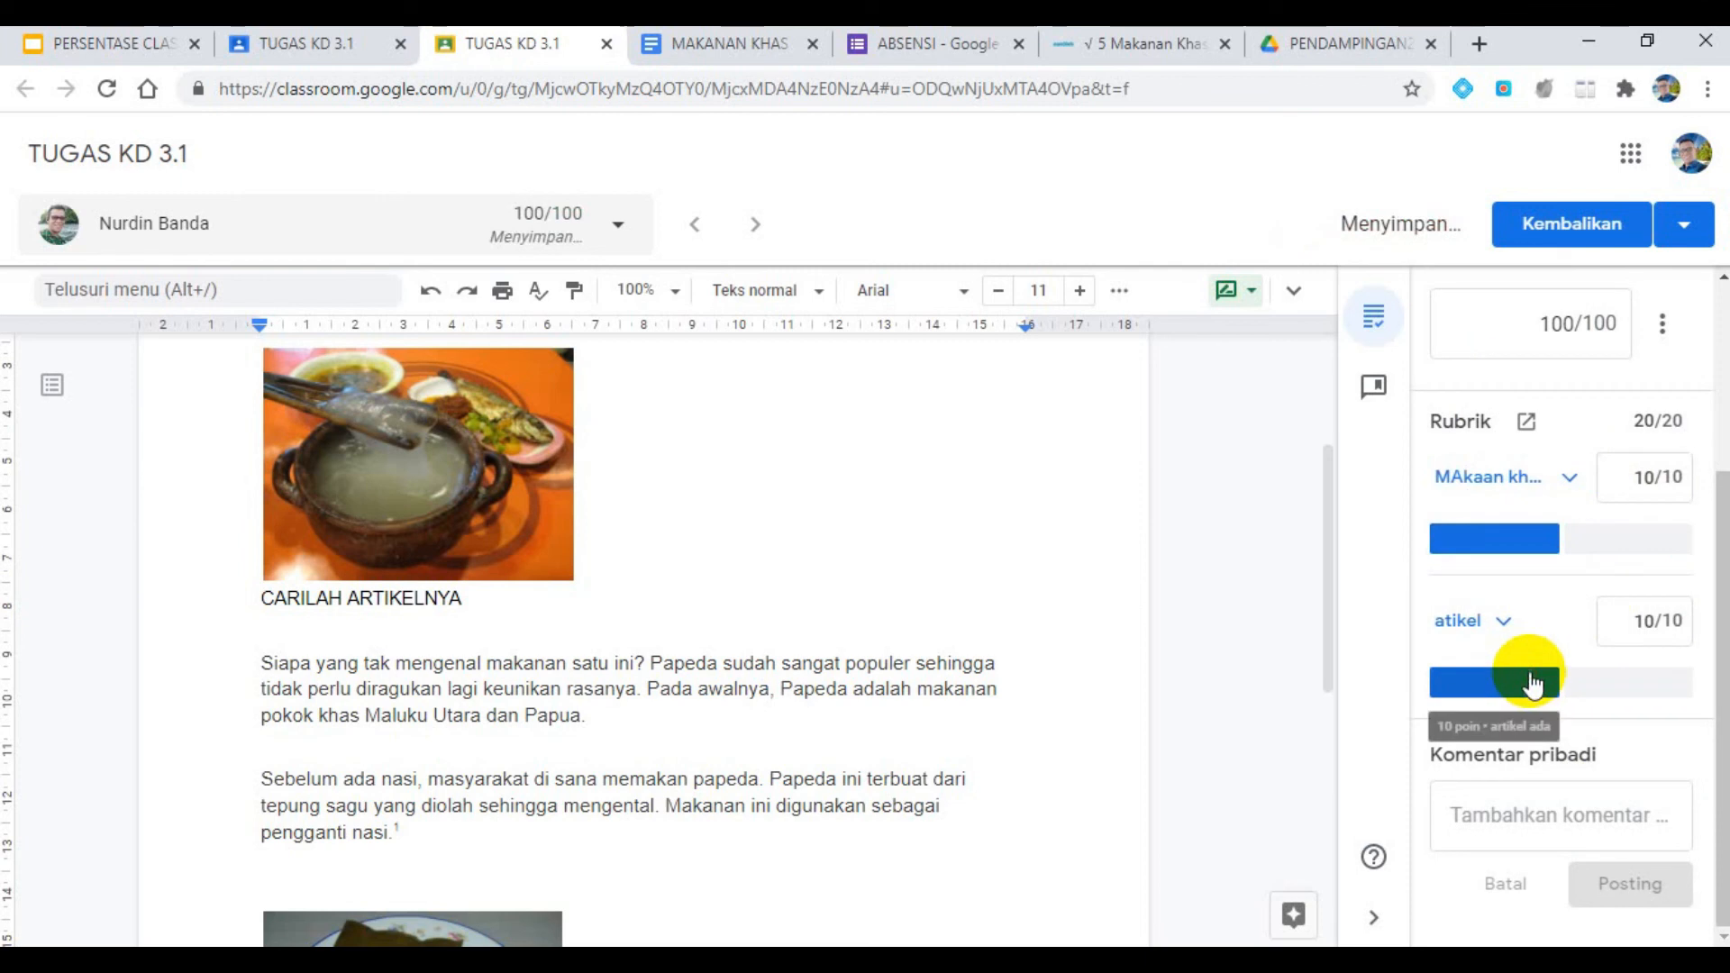
{"action": "left_click", "coordinate": [1633, 545]}
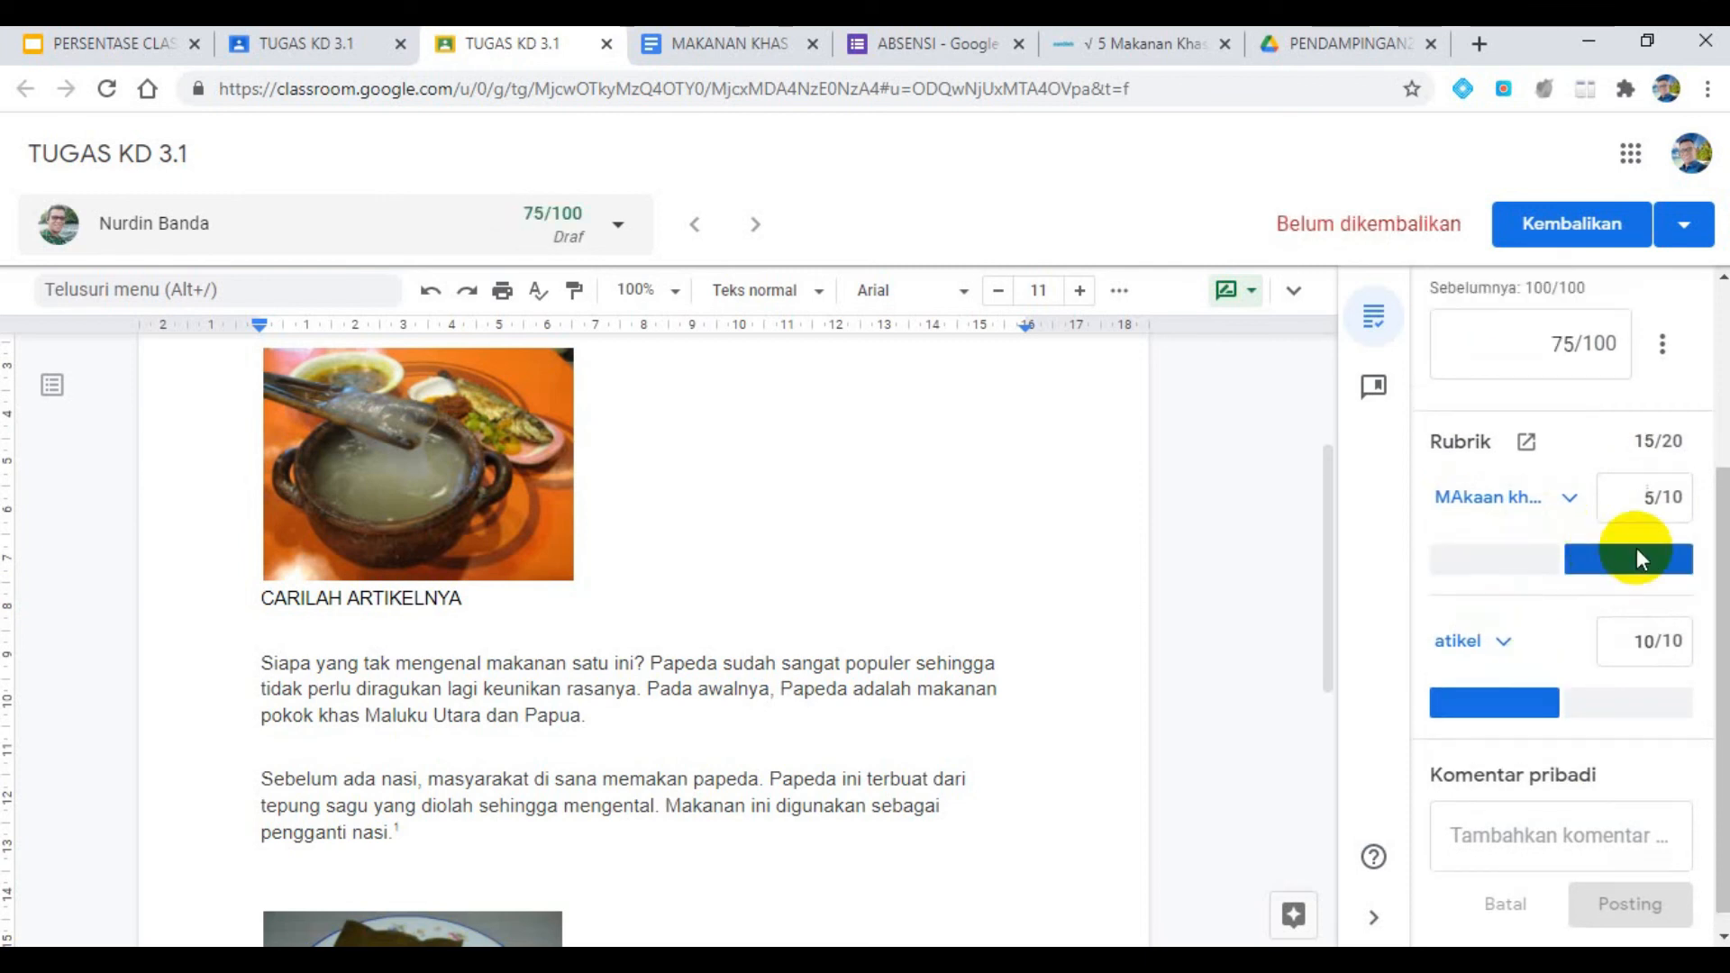
- Return the regraded submission to the student and go back to the TUGAS KD 3.1 student work list
{"action": "left_click", "coordinate": [1568, 223]}
{"action": "left_click", "coordinate": [1055, 627]}
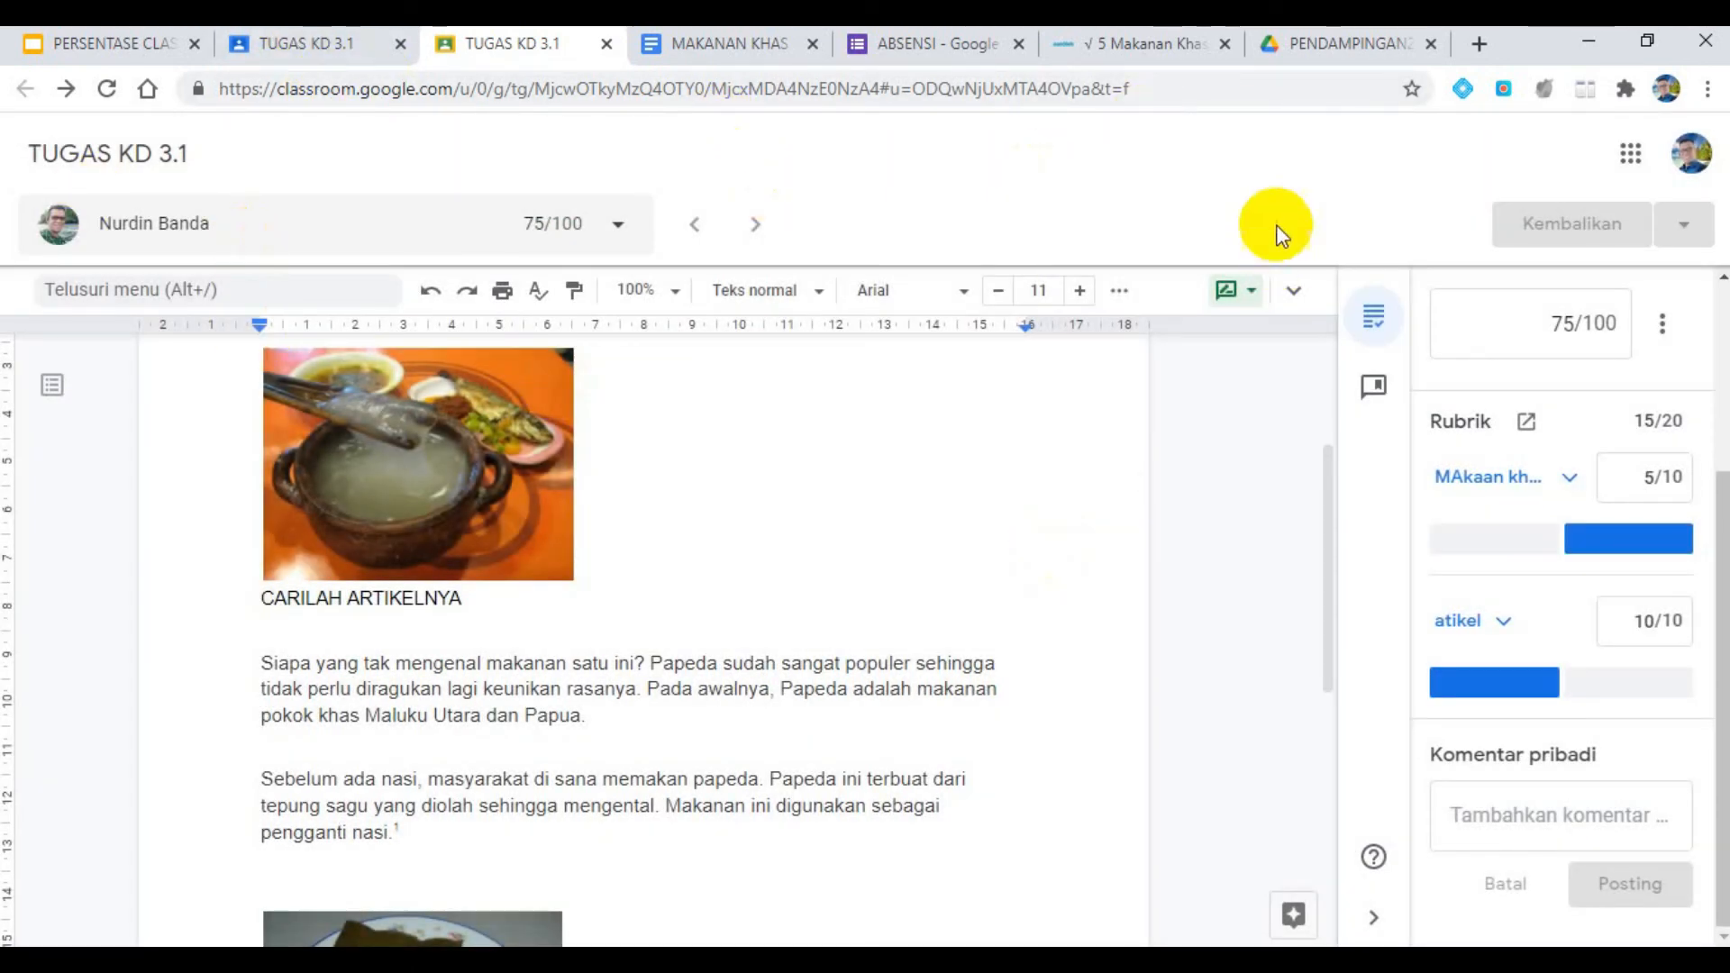
{"action": "left_click", "coordinate": [259, 40]}
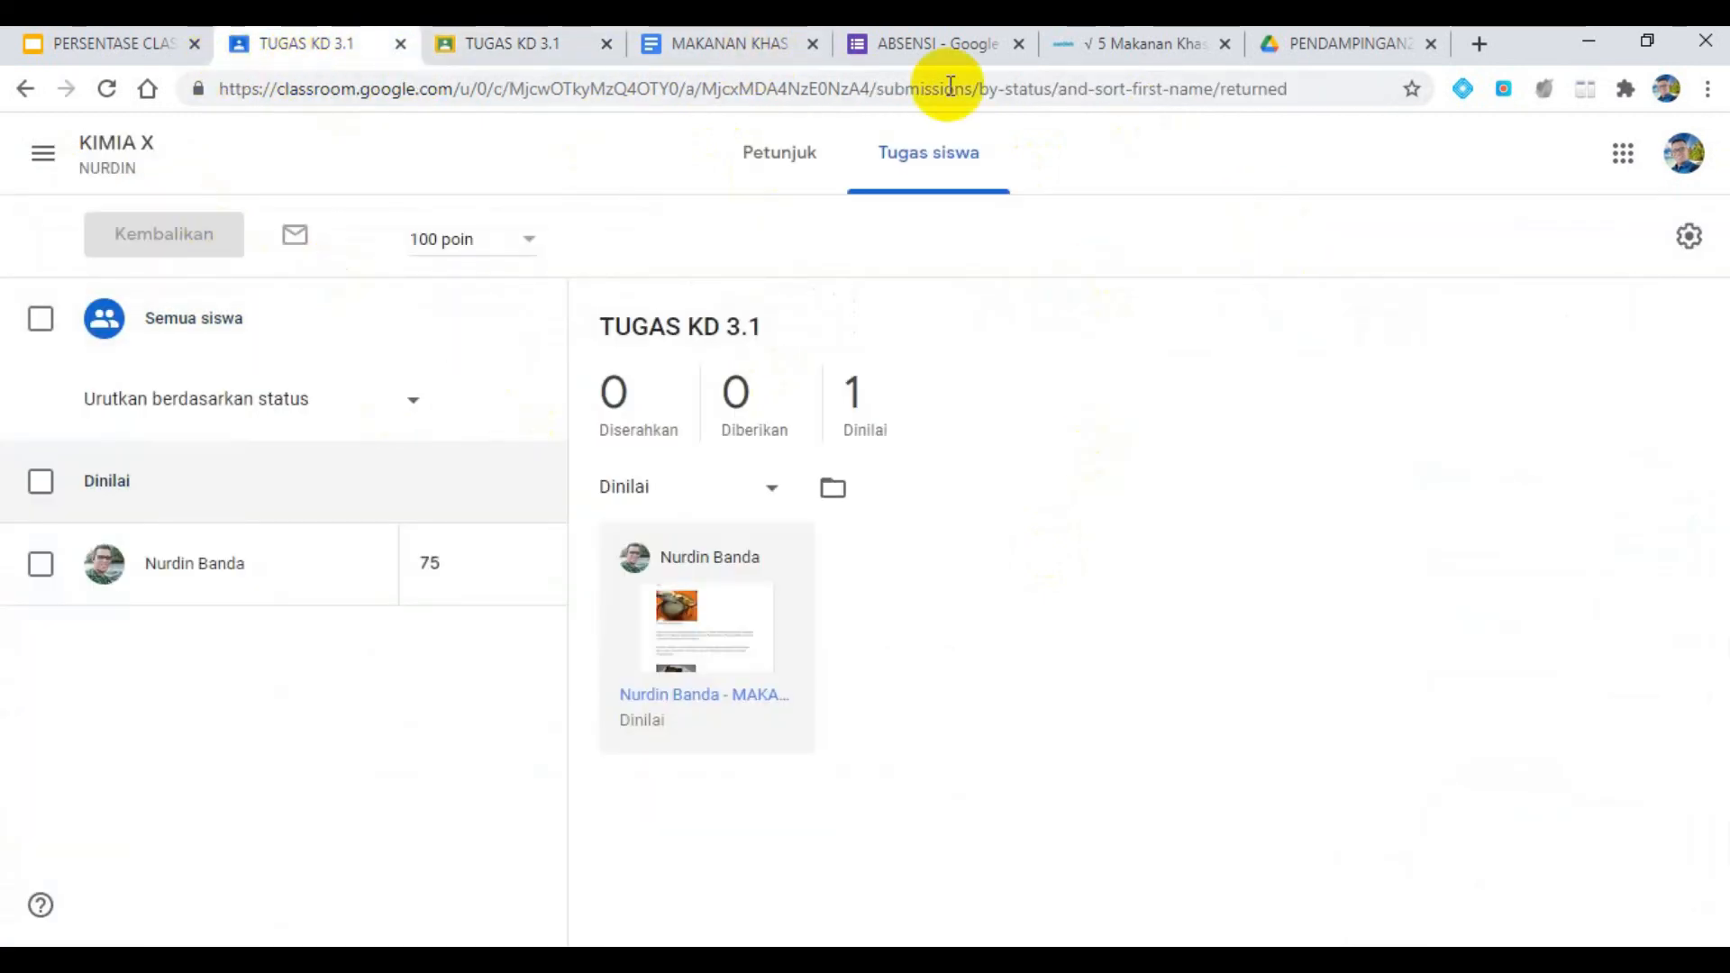
- Open the KIMIA X forum, check the rubric slide in the PERSENTASE CLASSROOM presentation, and return to the forum's posts
{"action": "left_click", "coordinate": [106, 163]}
{"action": "left_click", "coordinate": [122, 51]}
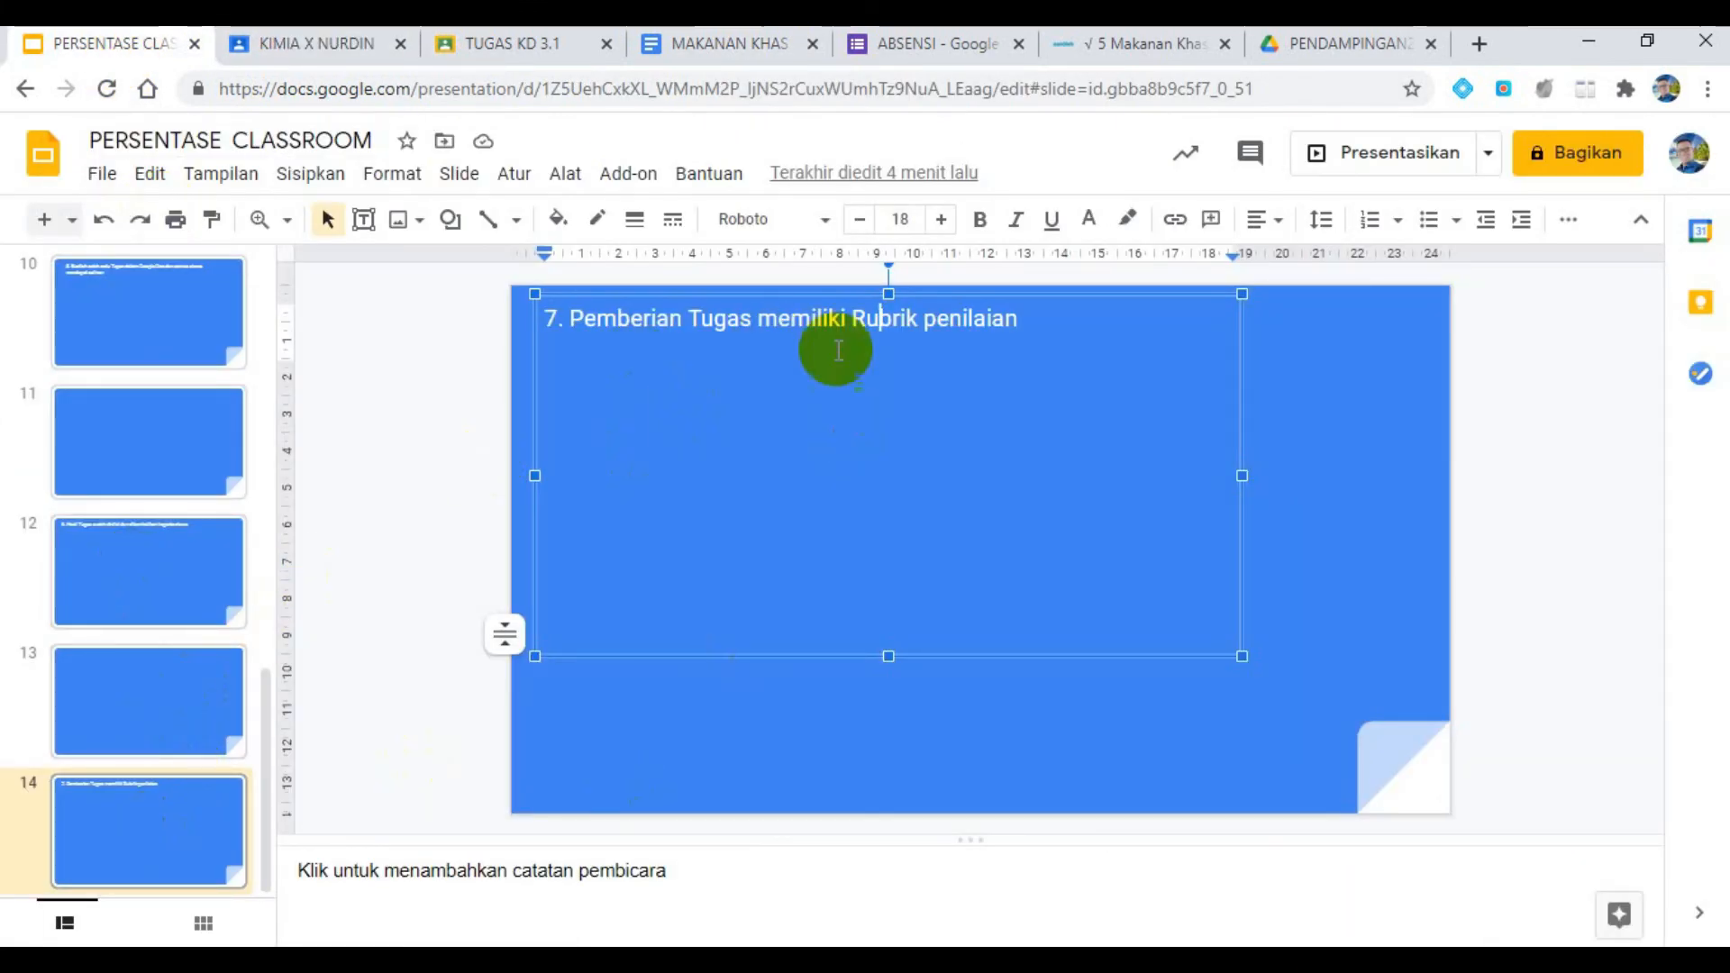
{"action": "left_click", "coordinate": [330, 45]}
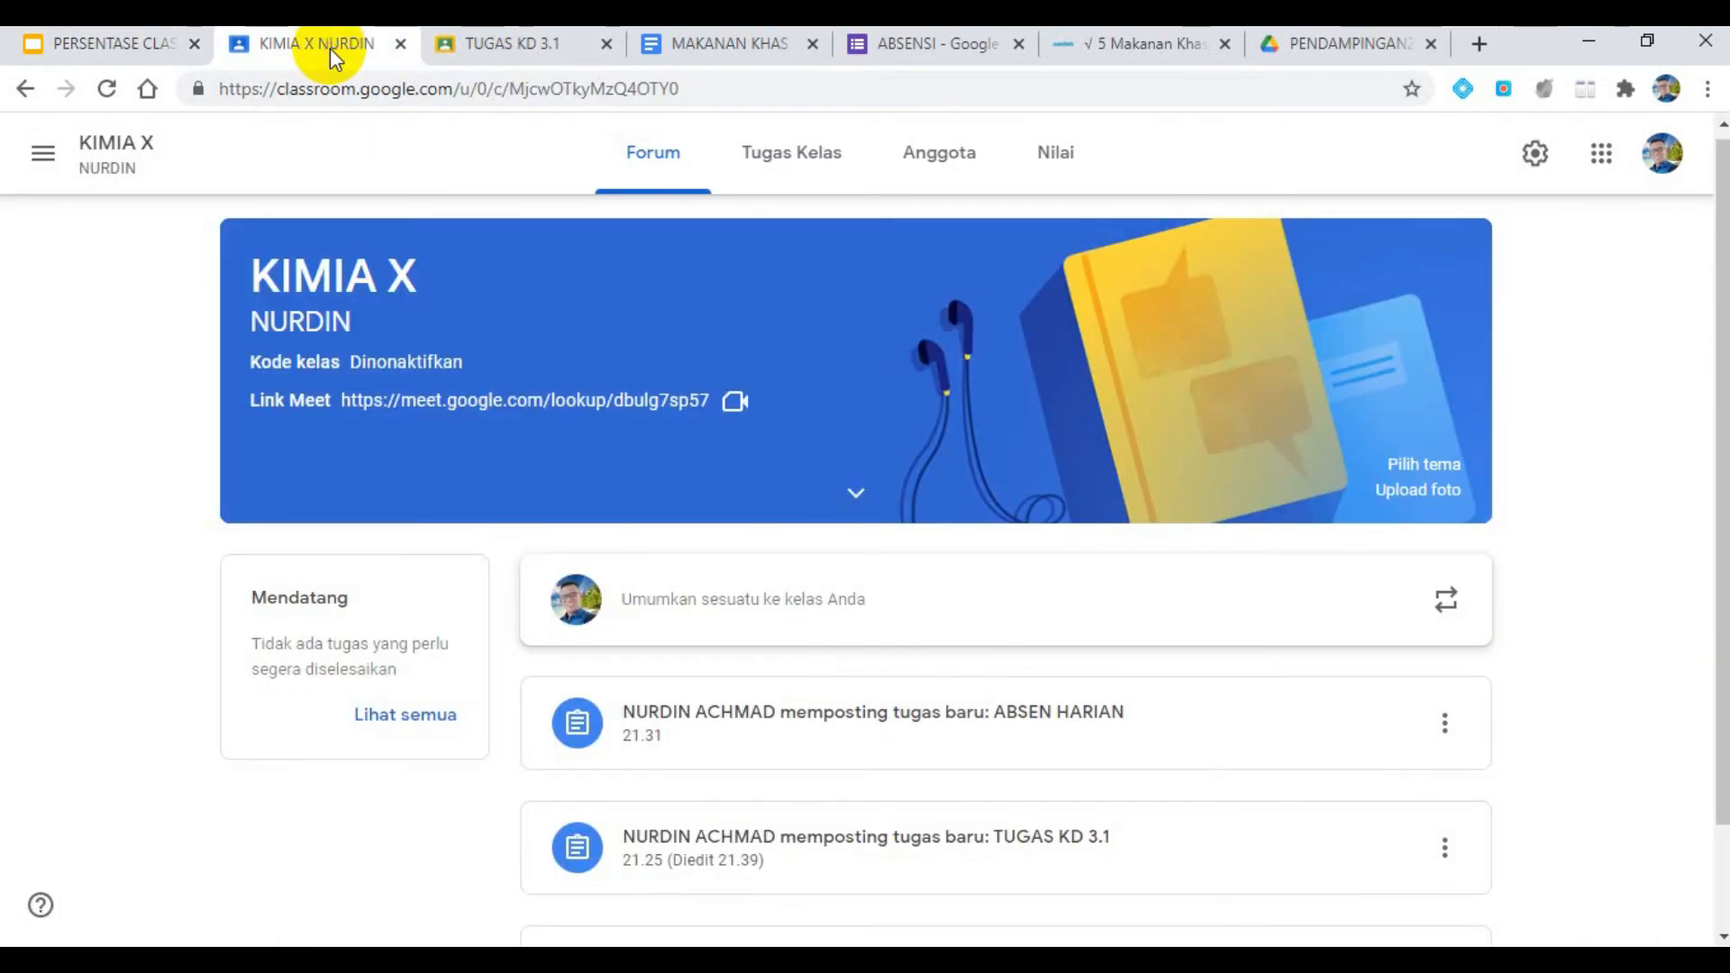
{"action": "scroll", "coordinate": [1159, 490], "scroll_direction": "down", "scroll_amount": 2}
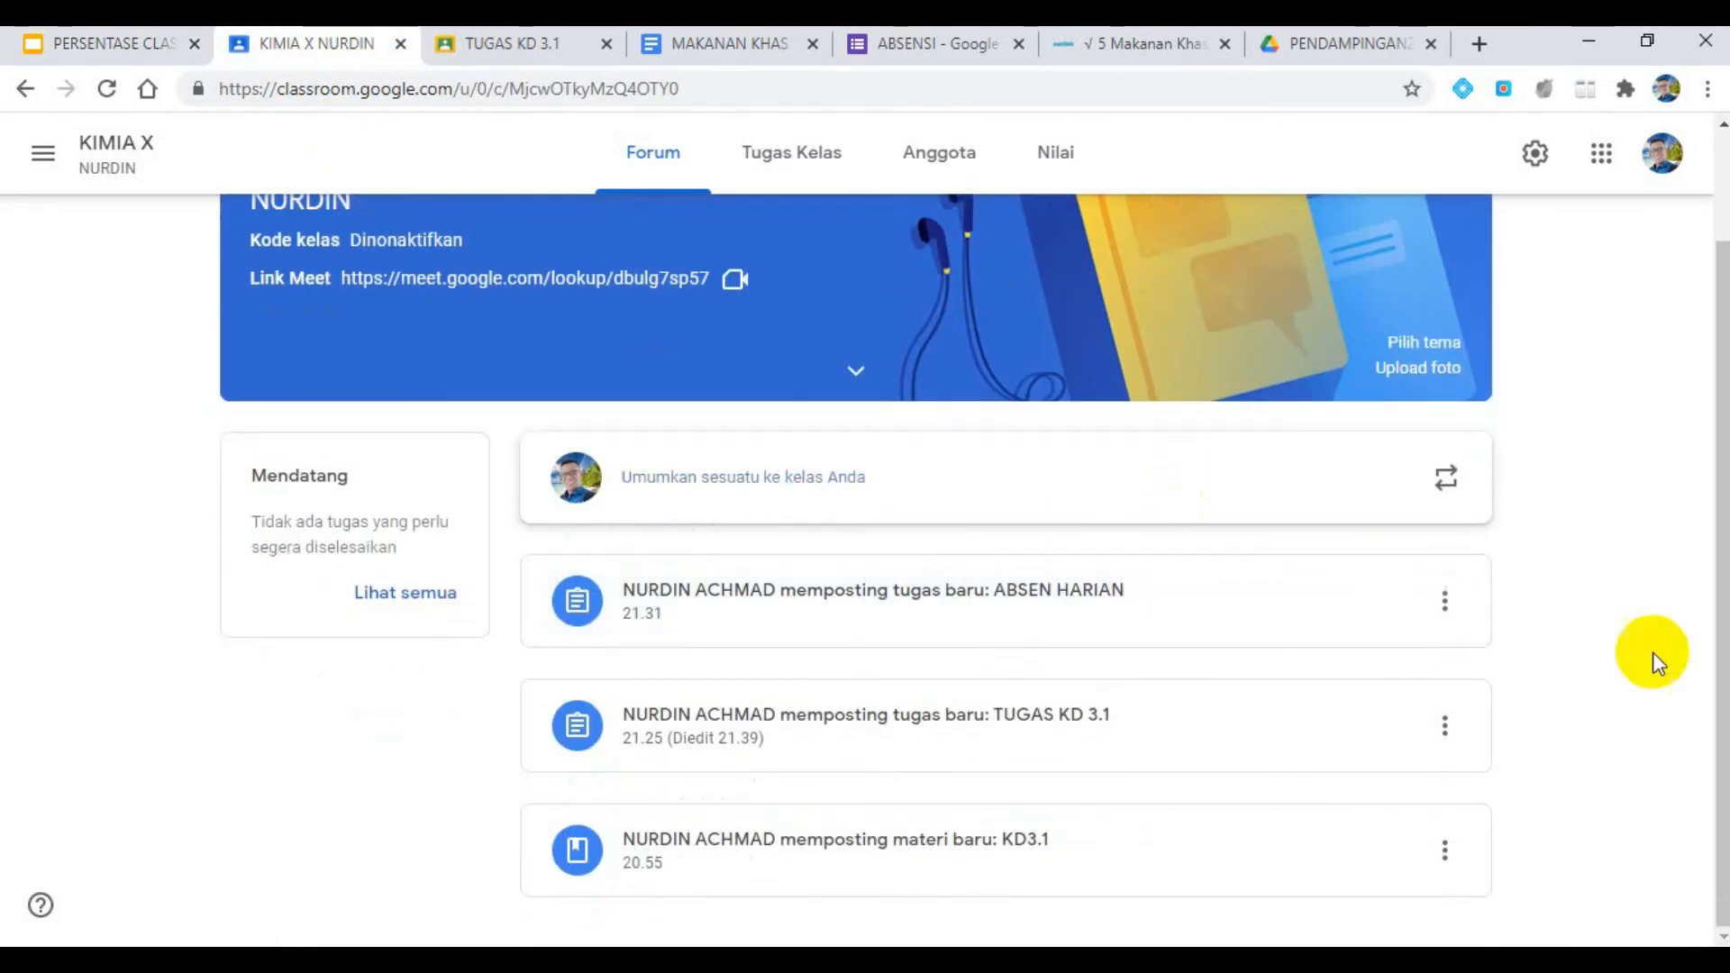
- Open the KIMIA X gradebook and look over the TUGAS KD 3.1 column's options and the class settings
{"action": "scroll", "coordinate": [1648, 656], "scroll_direction": "up", "scroll_amount": 2}
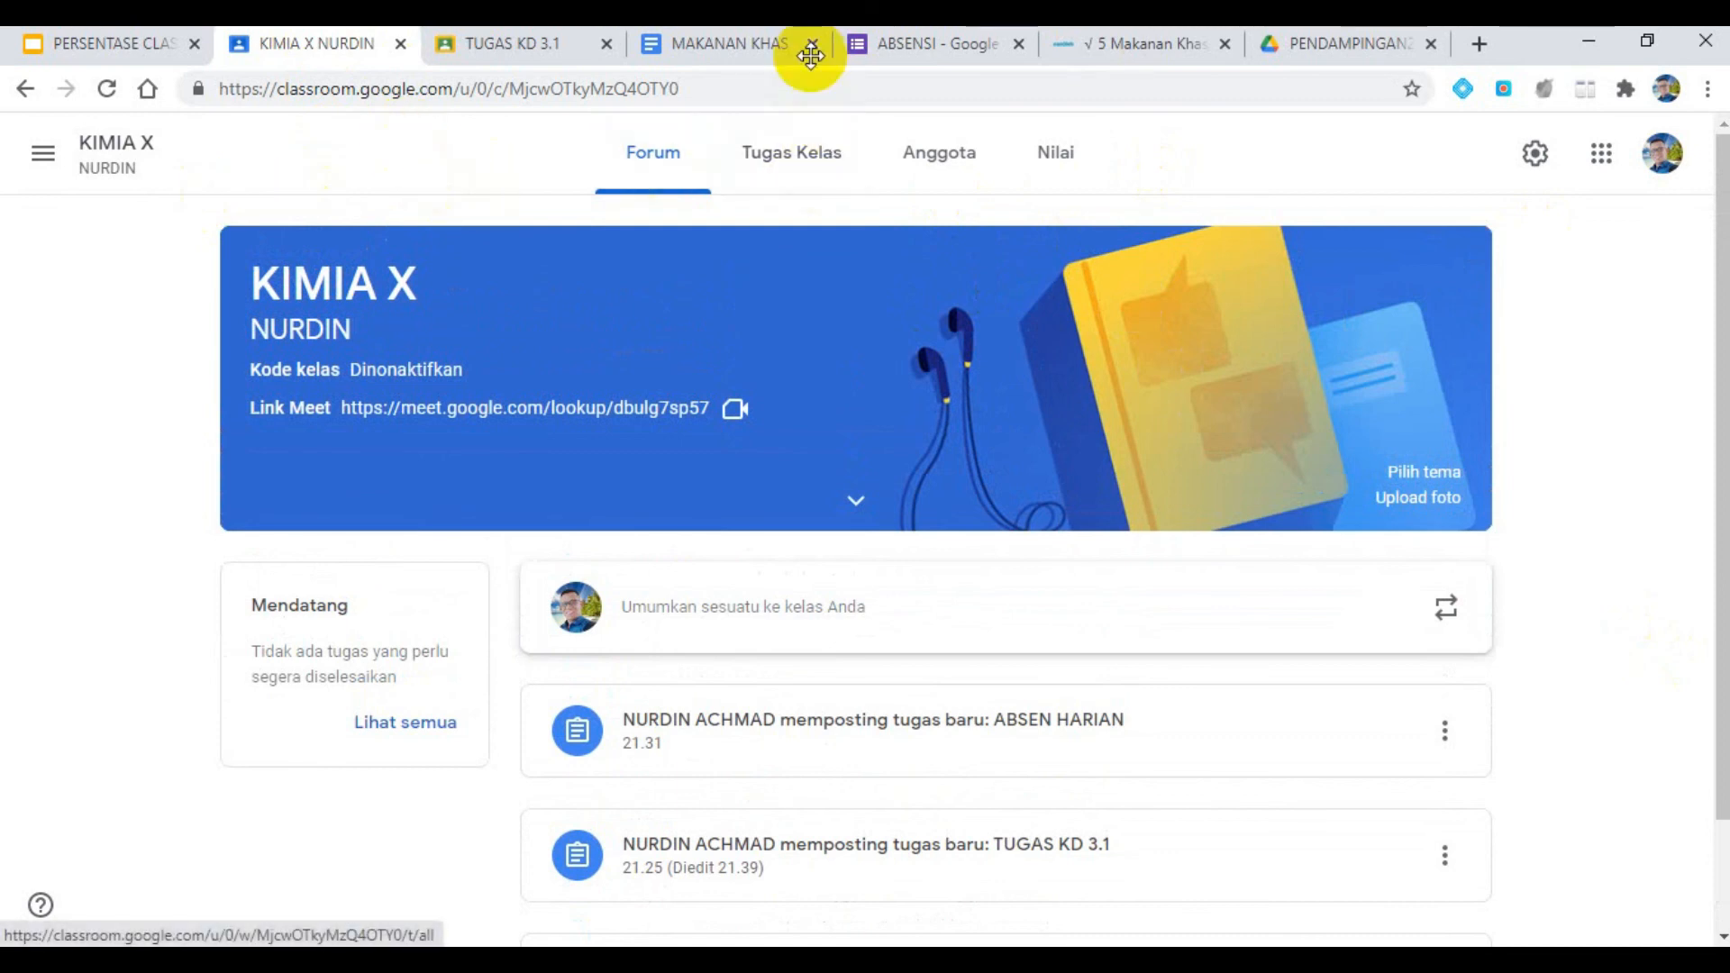
{"action": "mouse_move", "coordinate": [493, 47]}
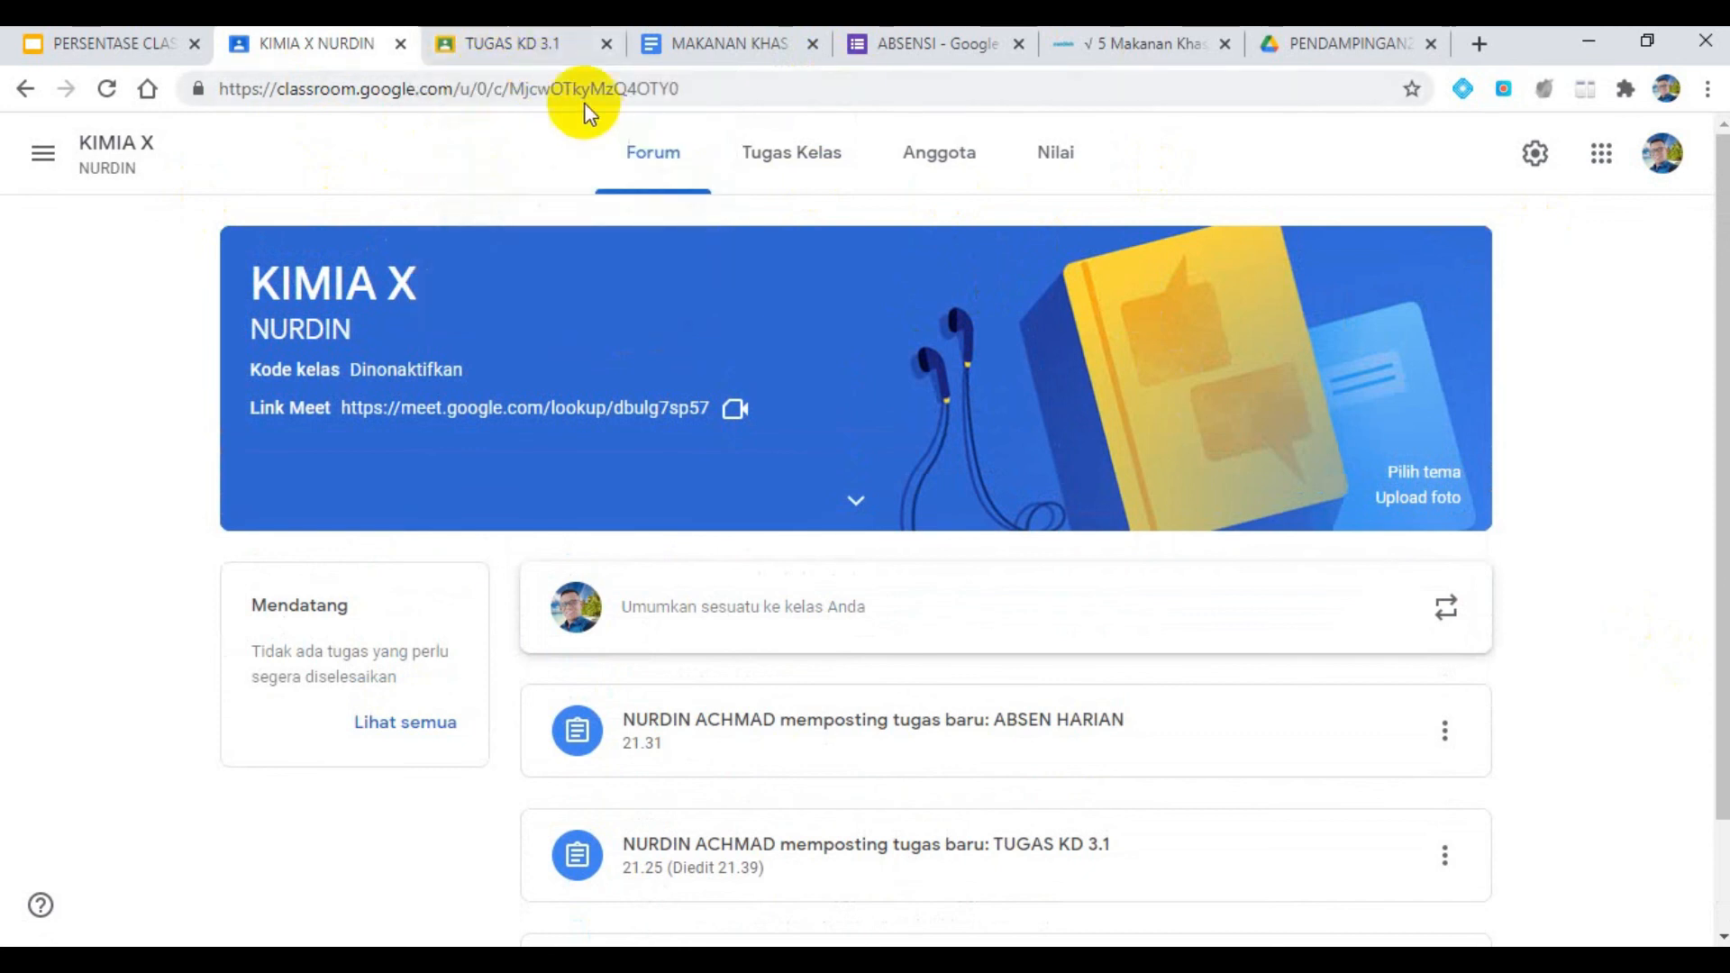
{"action": "left_click", "coordinate": [1058, 162]}
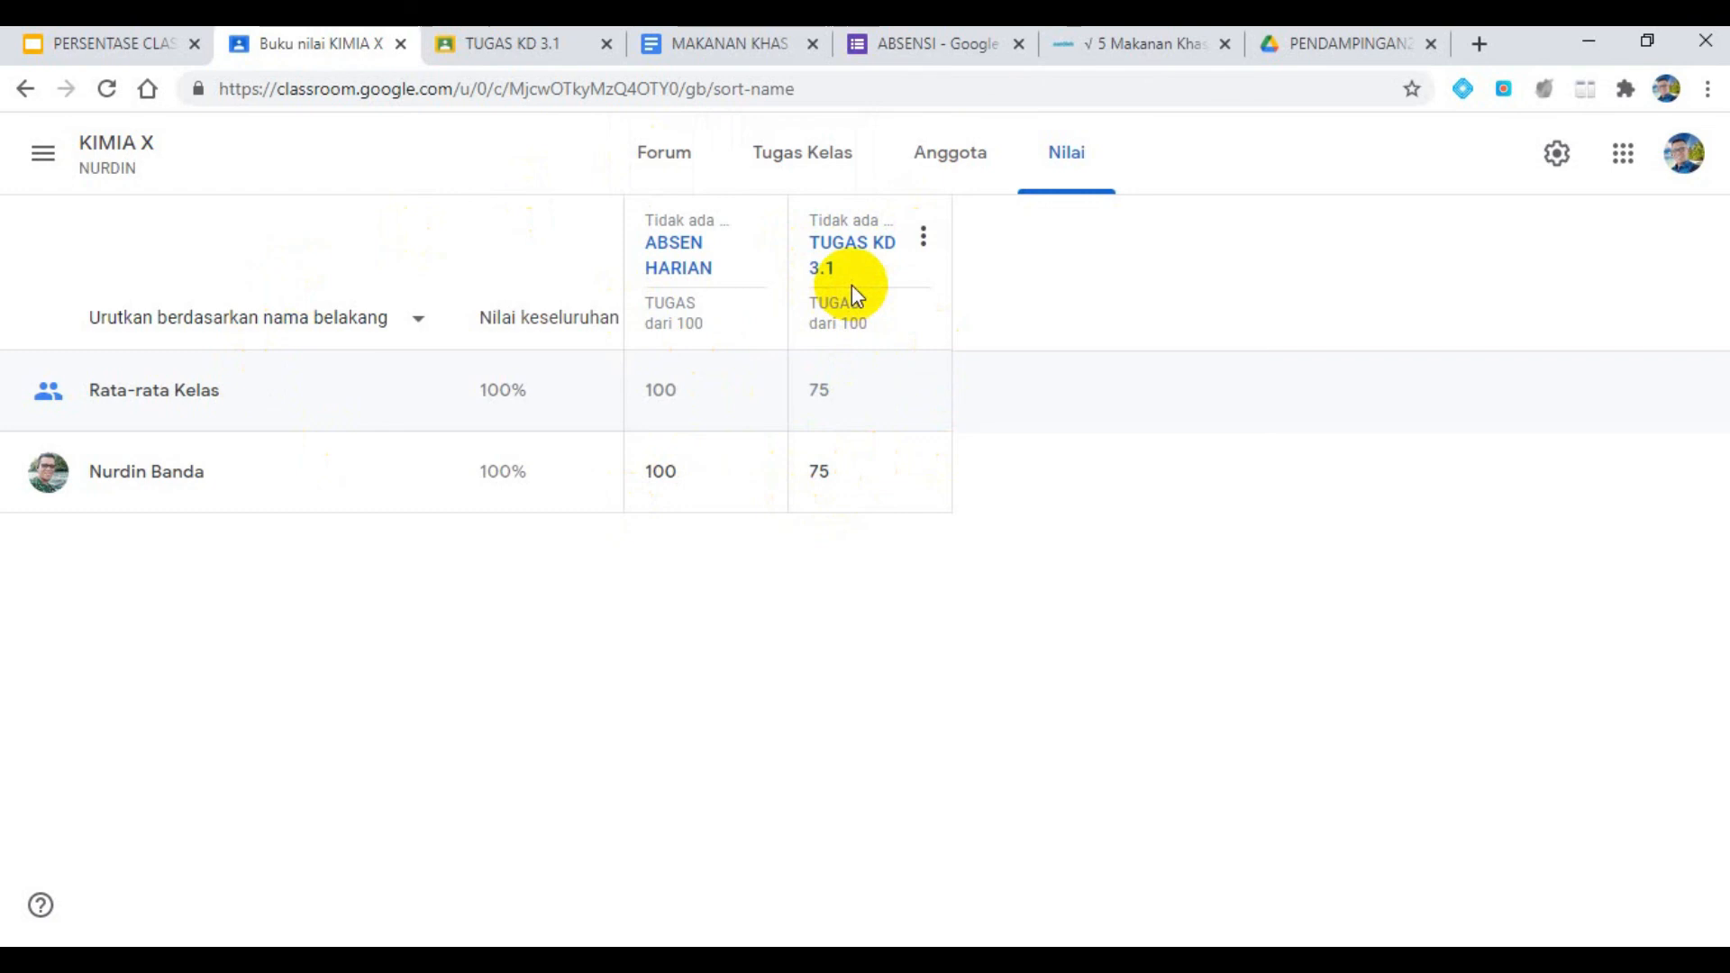
{"action": "left_click", "coordinate": [937, 255]}
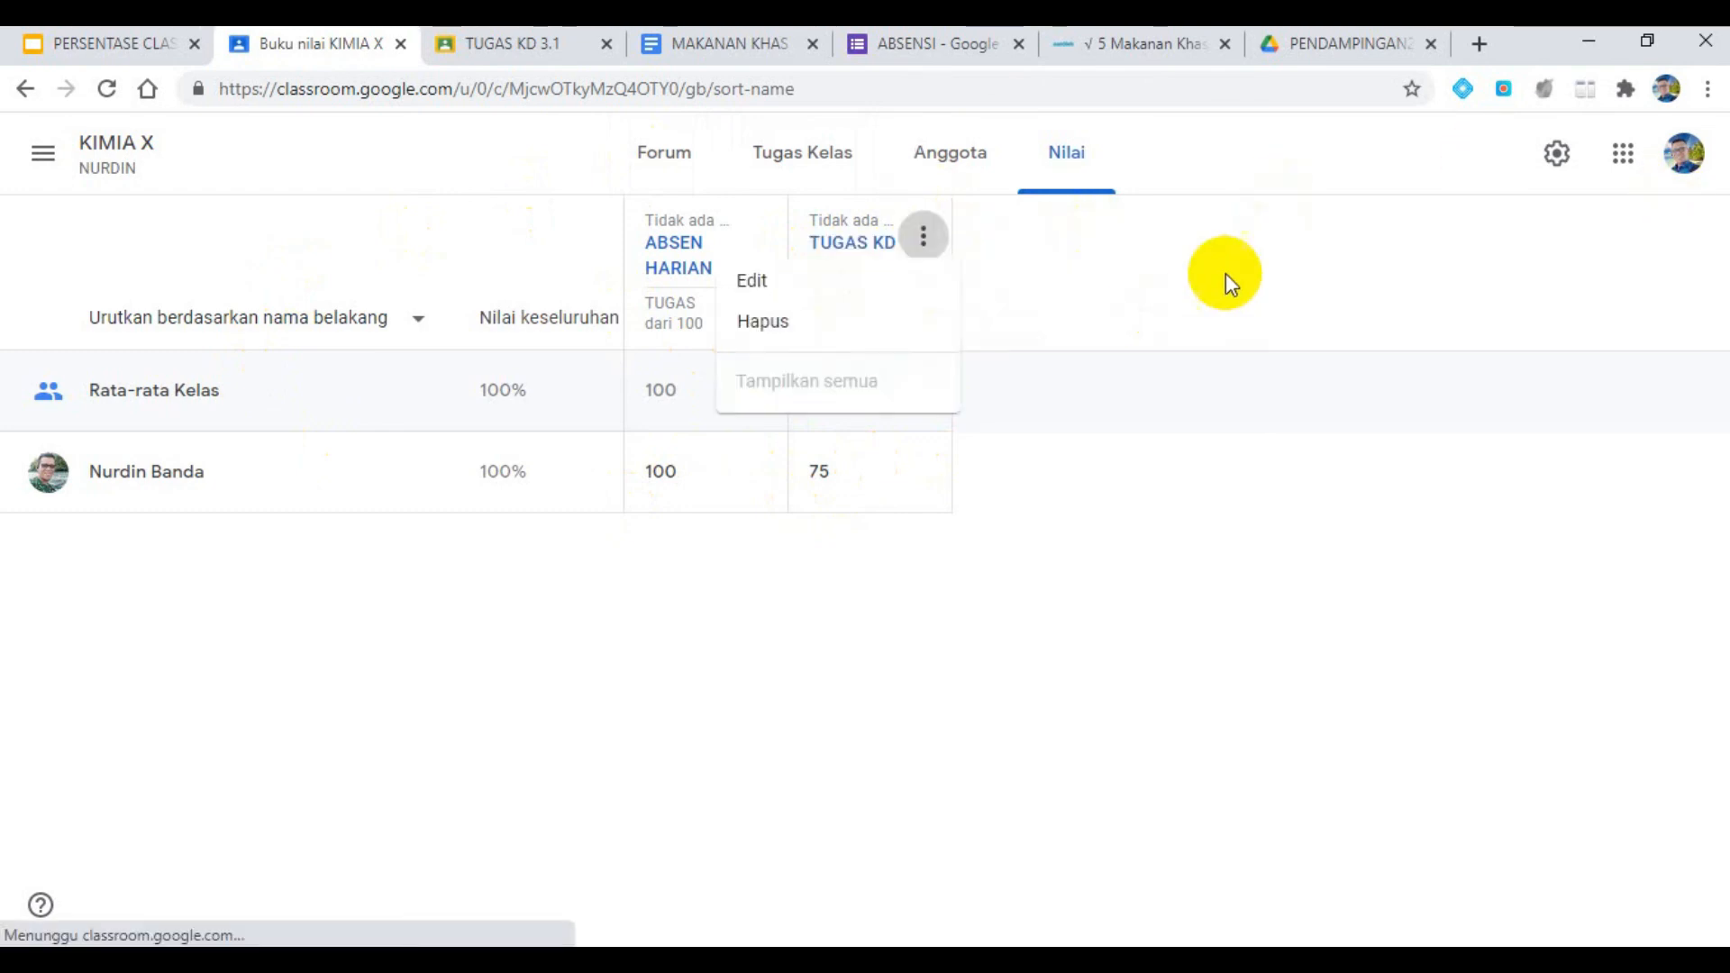
{"action": "left_click", "coordinate": [1198, 297]}
{"action": "left_click", "coordinate": [1572, 155]}
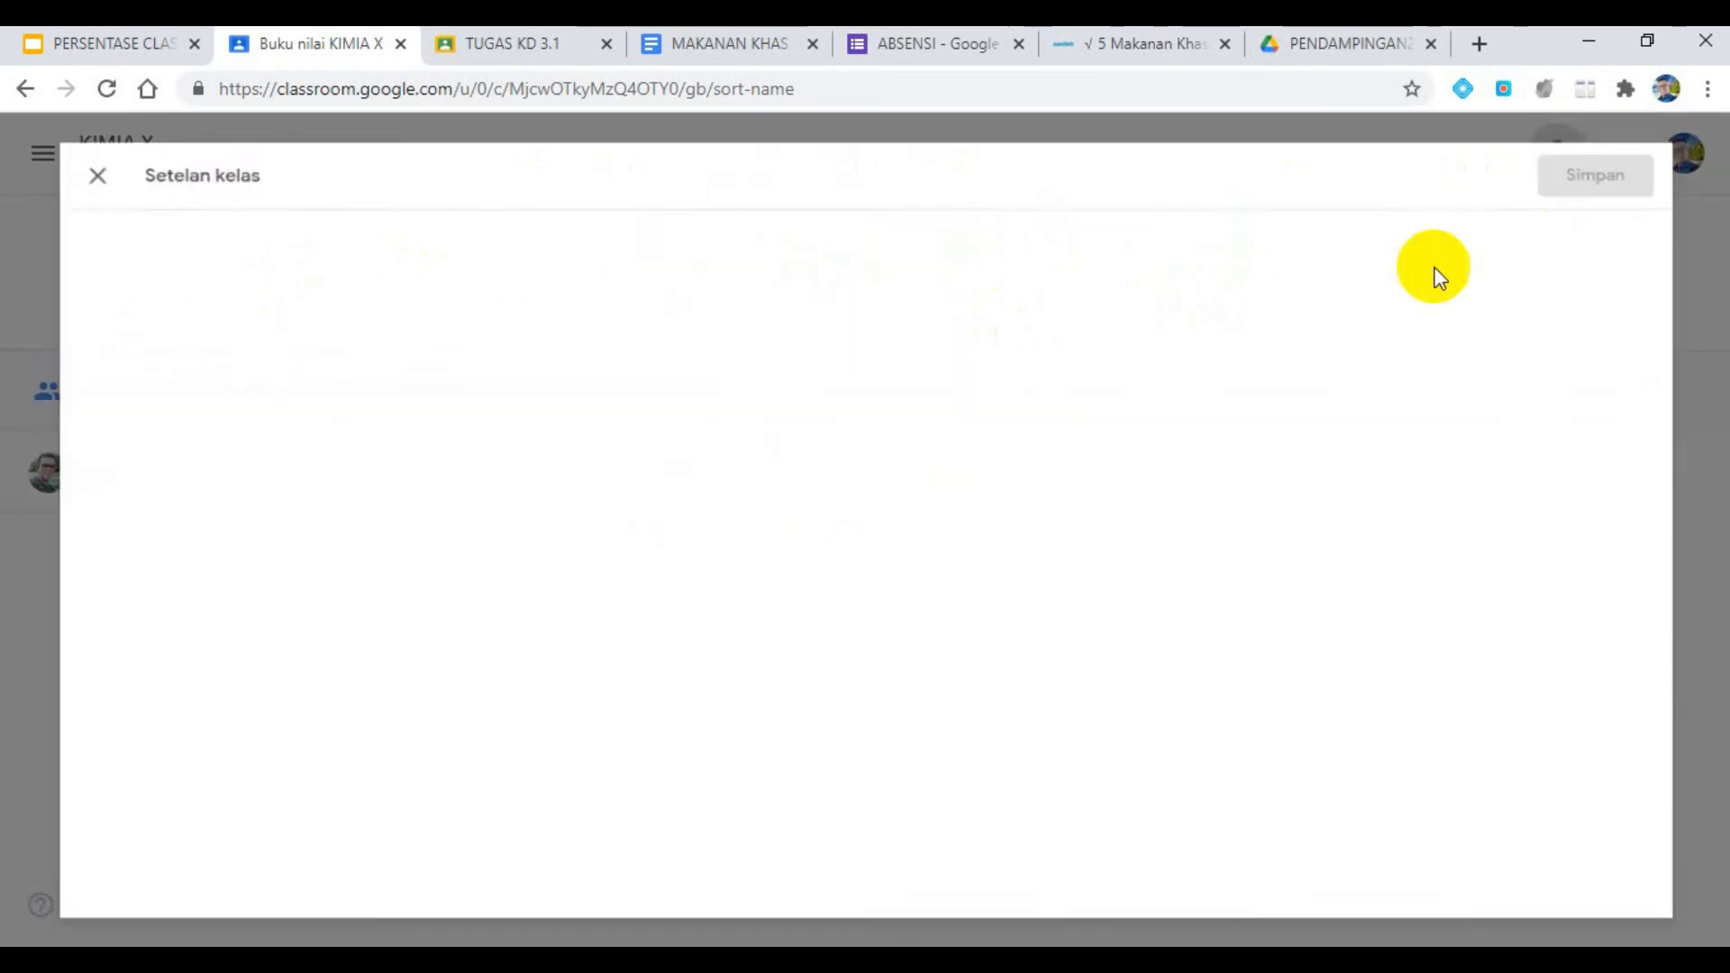
{"action": "left_click", "coordinate": [38, 152]}
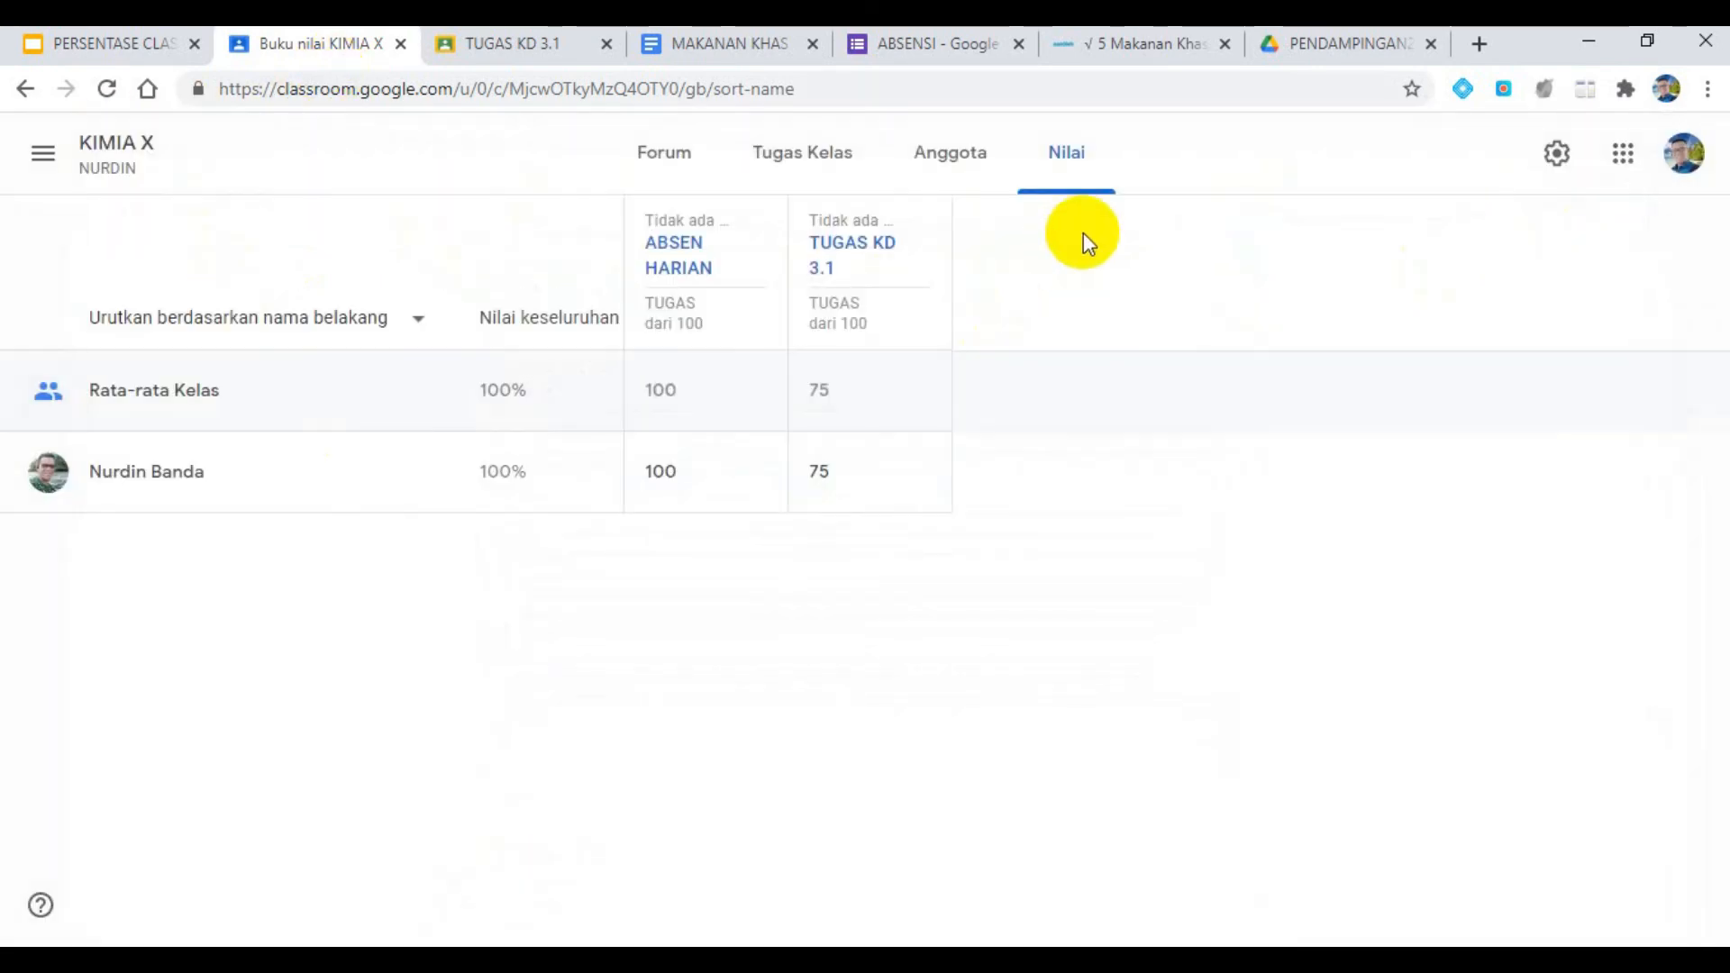
- Open the TUGAS KD 3.1 student work from the gradebook and check the available grade export options
{"action": "left_click", "coordinate": [859, 245]}
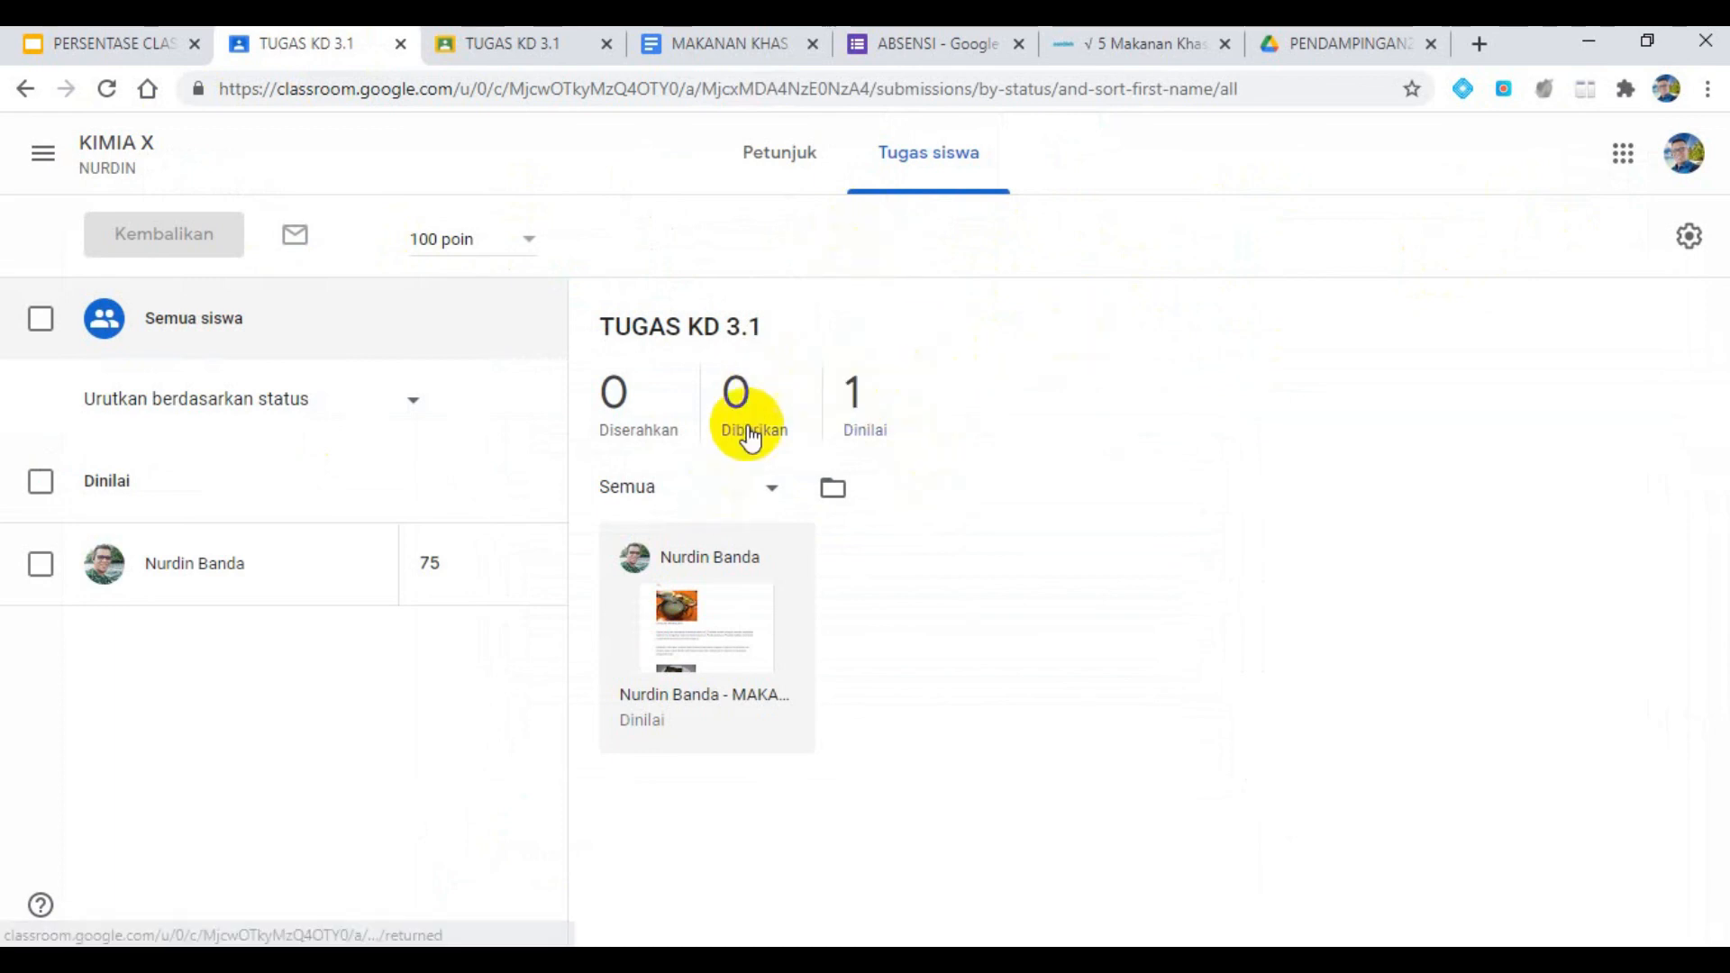
{"action": "left_click", "coordinate": [1690, 236]}
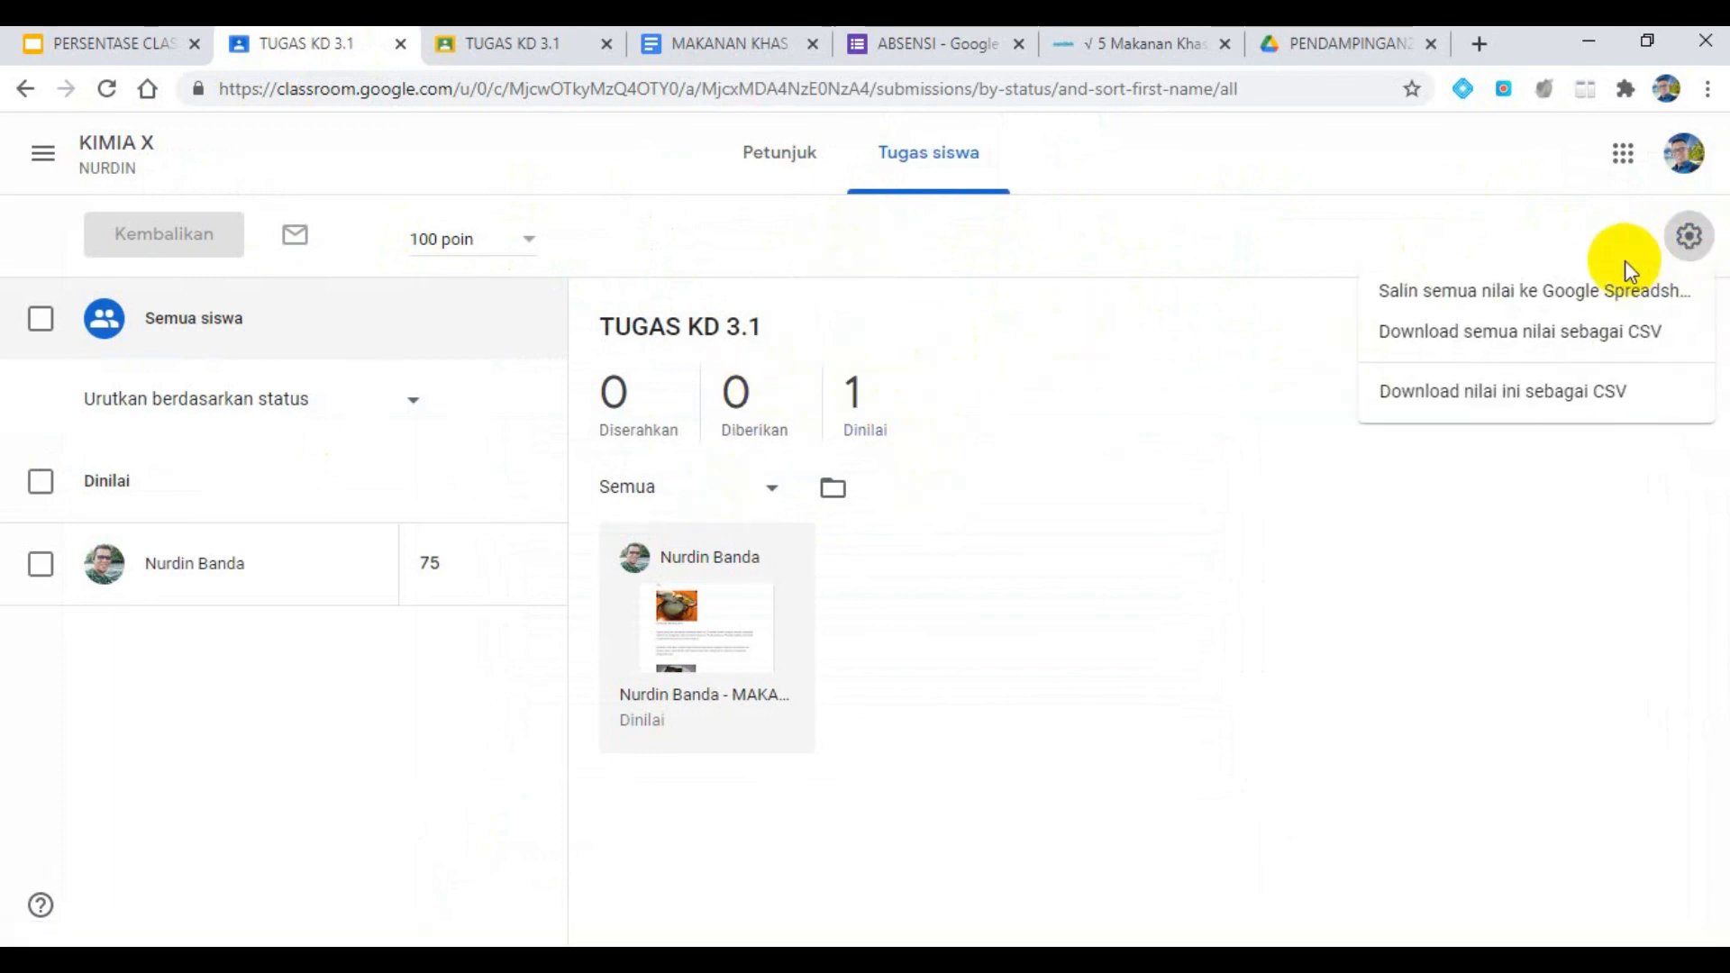
{"action": "left_click", "coordinate": [1322, 332]}
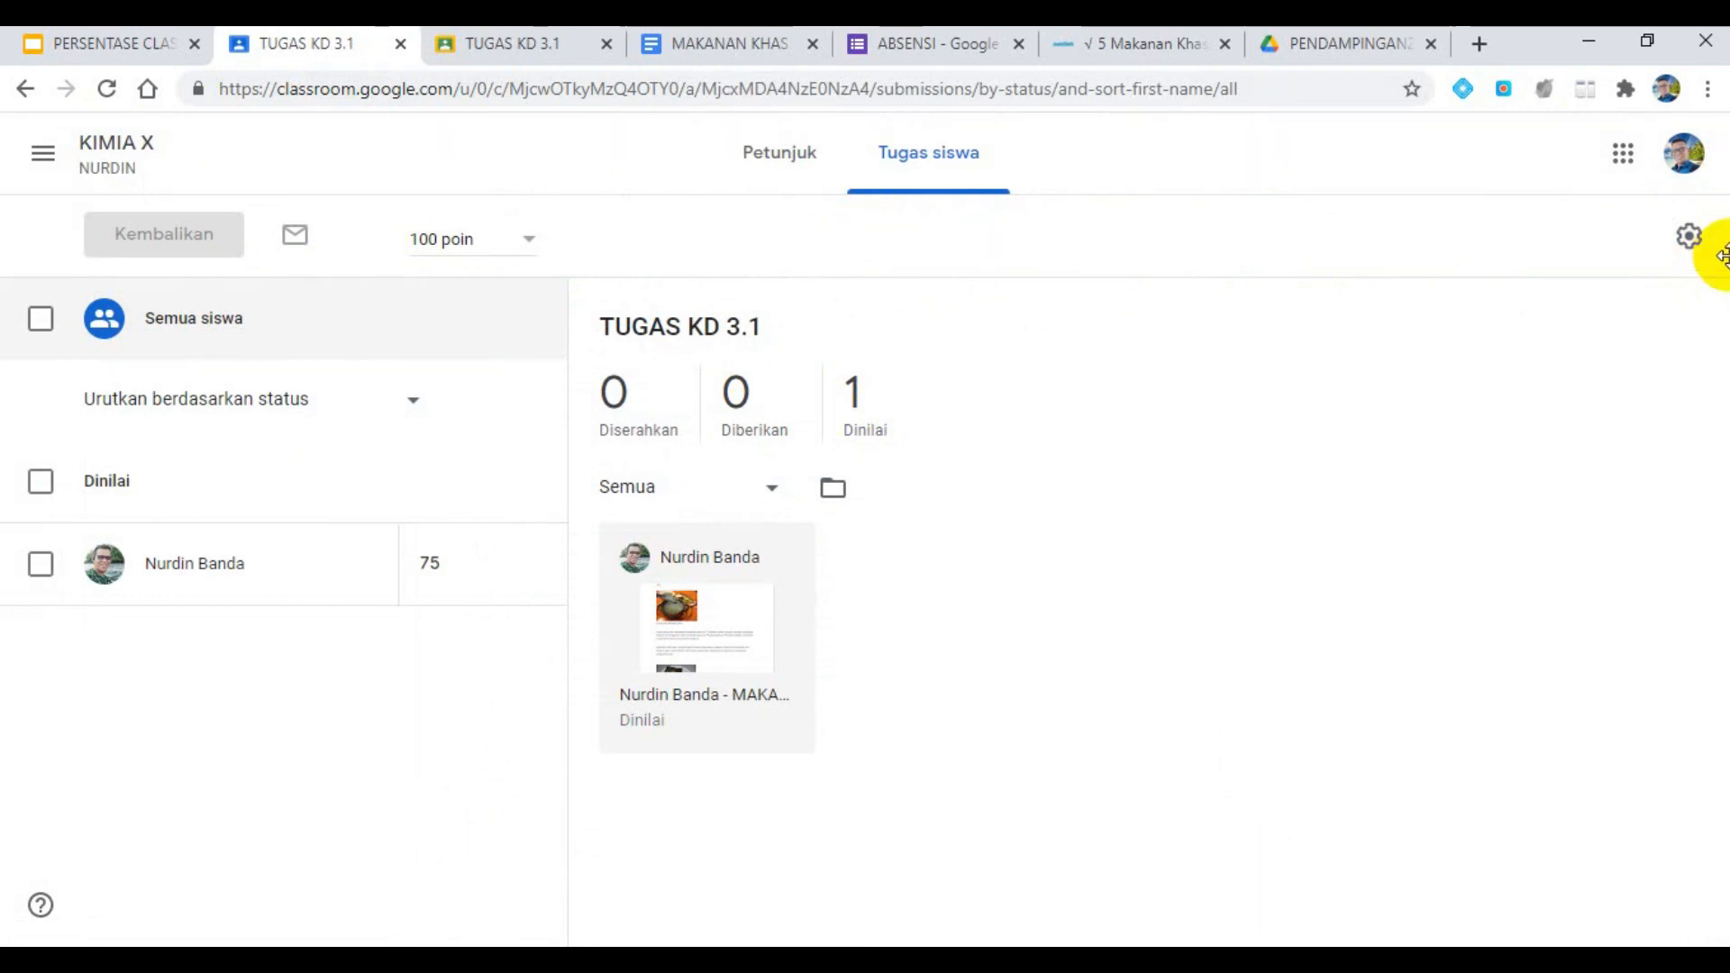
{"action": "left_click", "coordinate": [42, 153]}
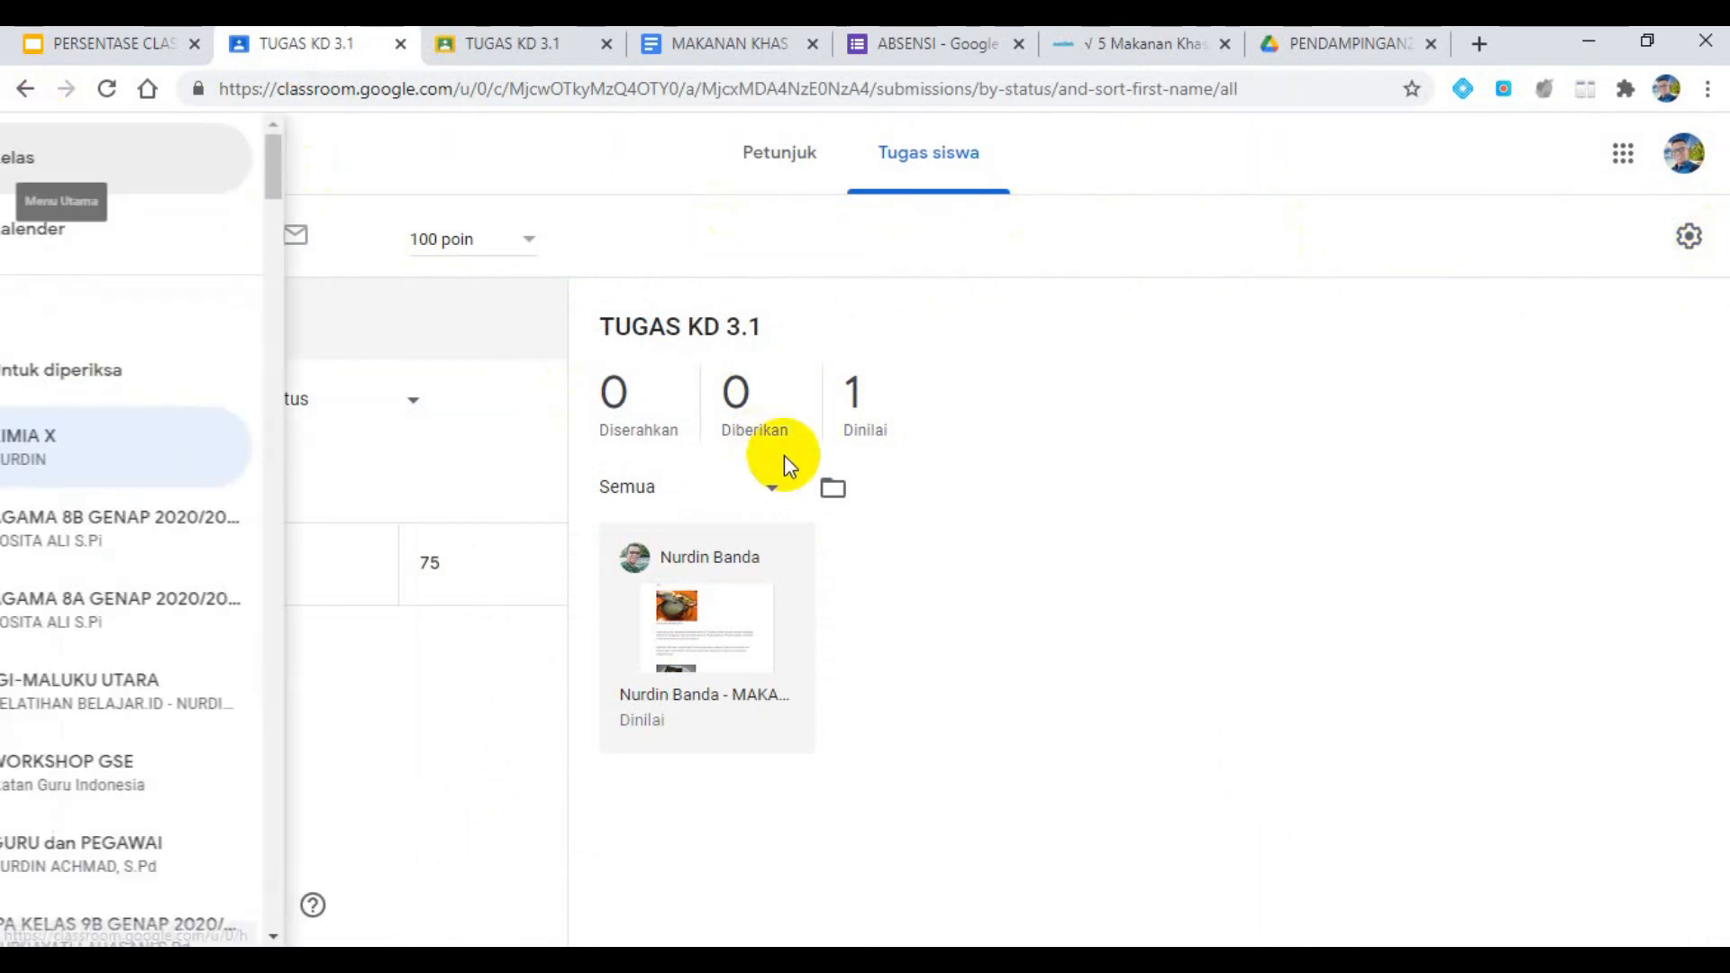
{"action": "left_click", "coordinate": [863, 440]}
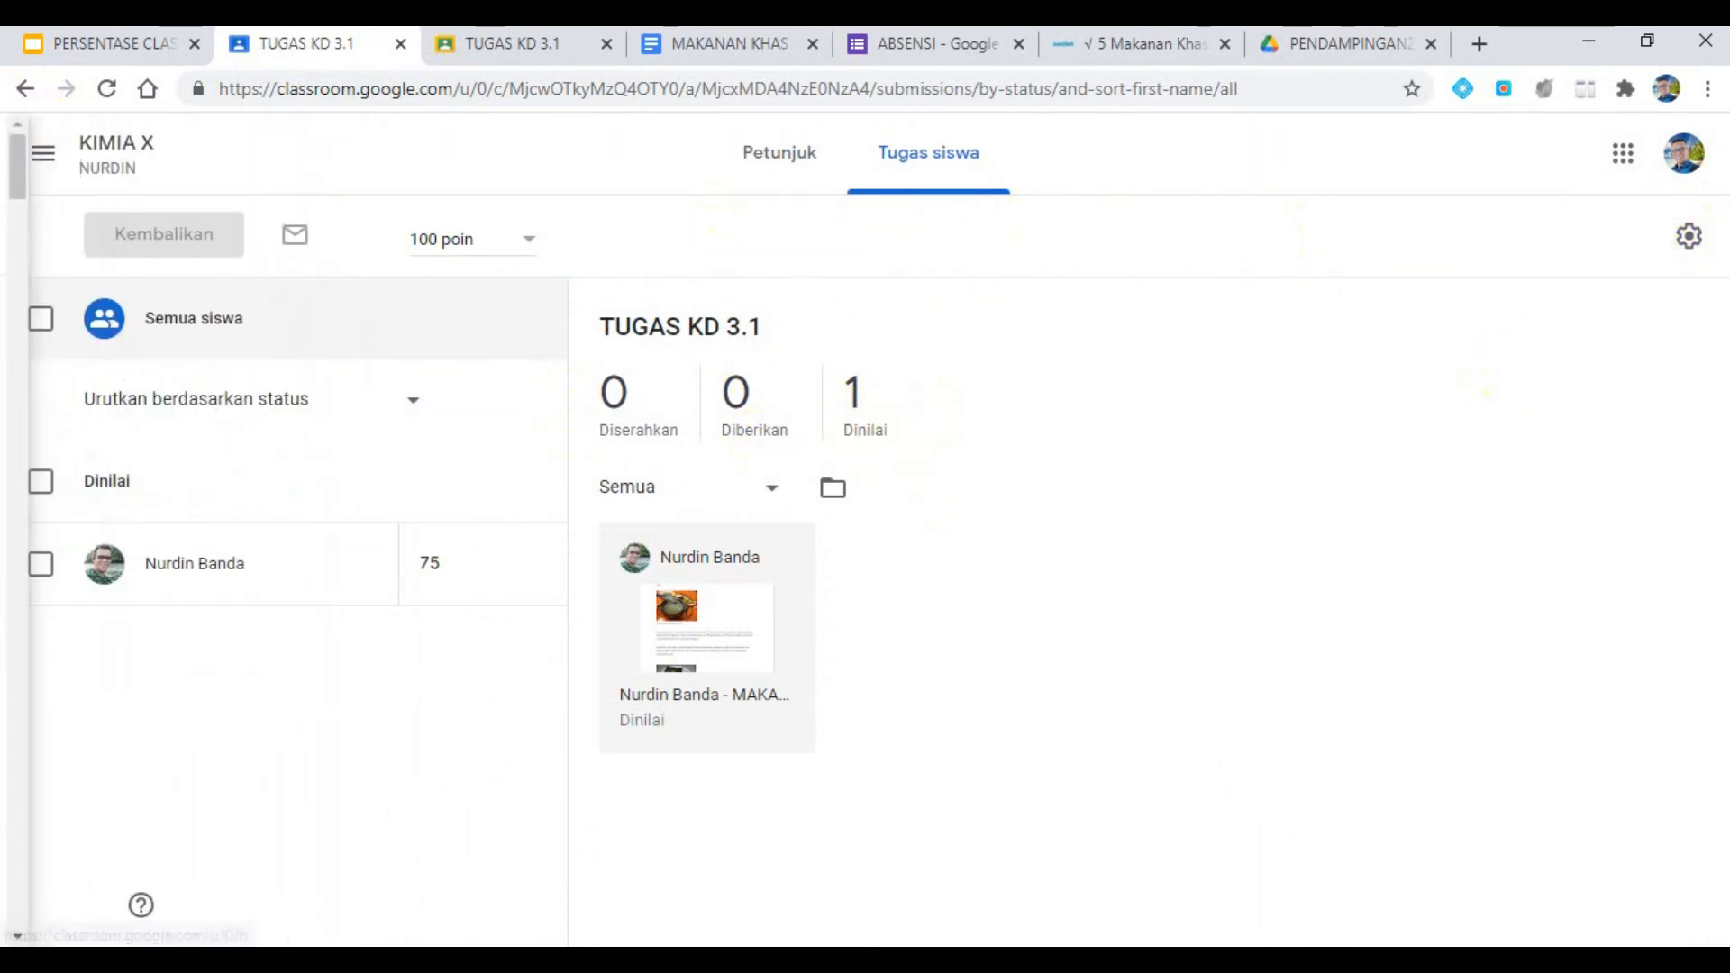
- Copy all class grades to a Google Spreadsheet and open the resulting sheet
{"action": "left_click", "coordinate": [1688, 236]}
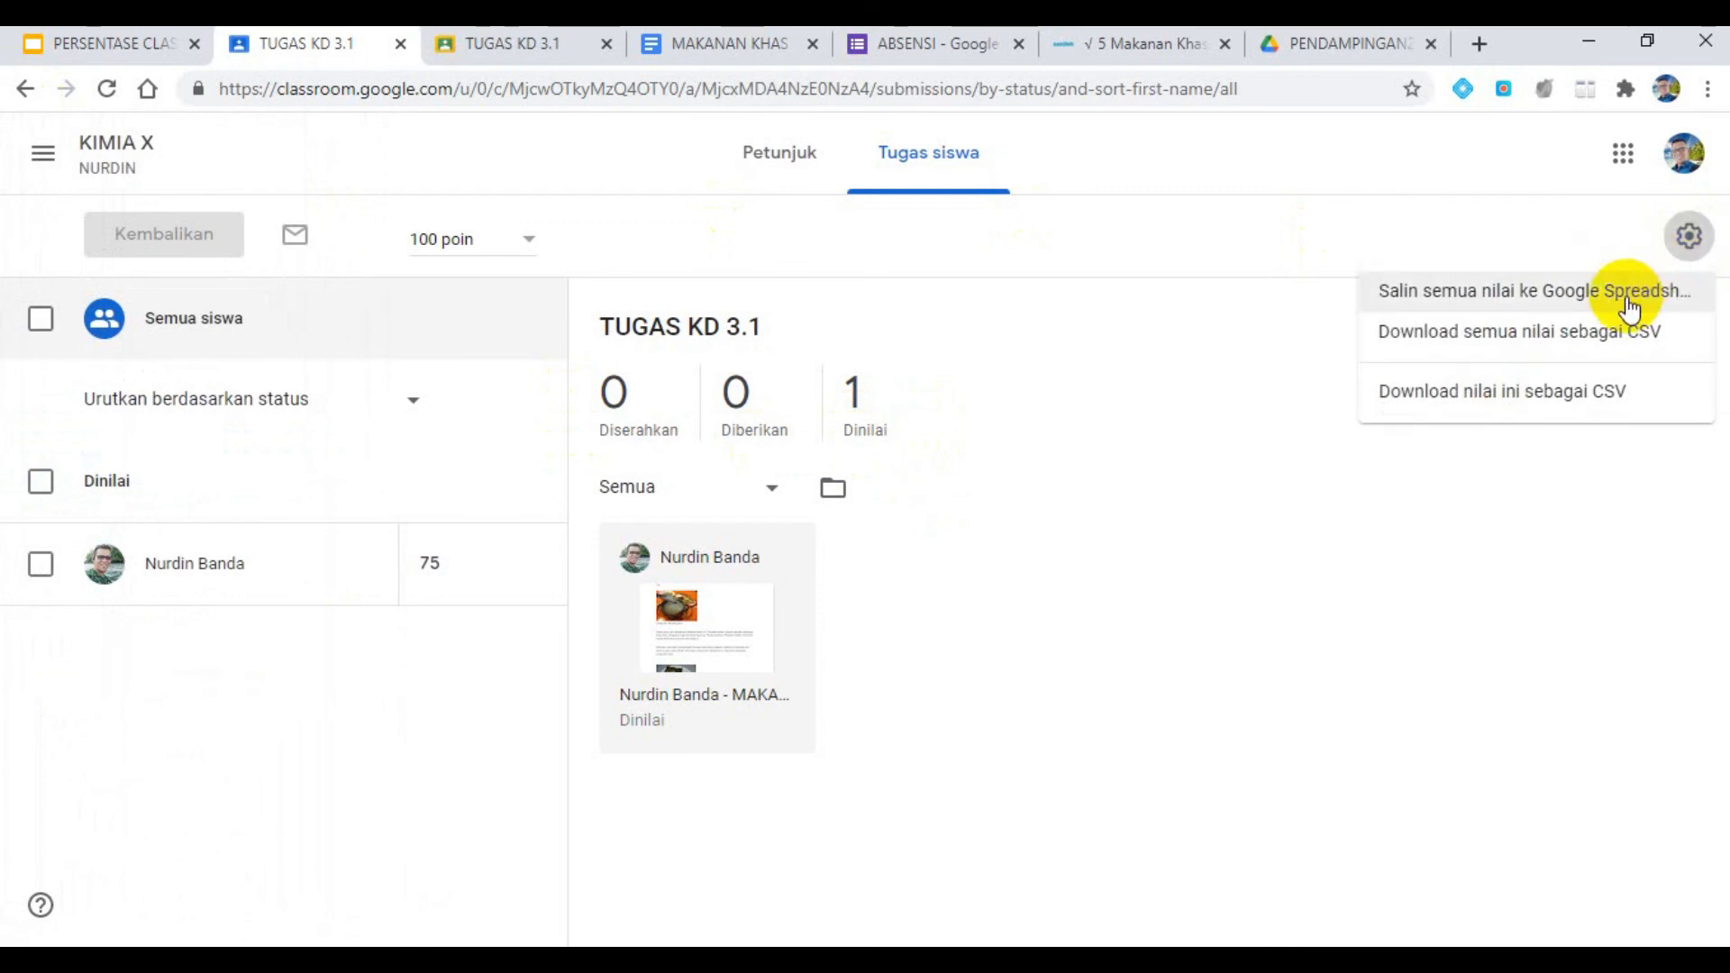
{"action": "left_click", "coordinate": [1593, 300]}
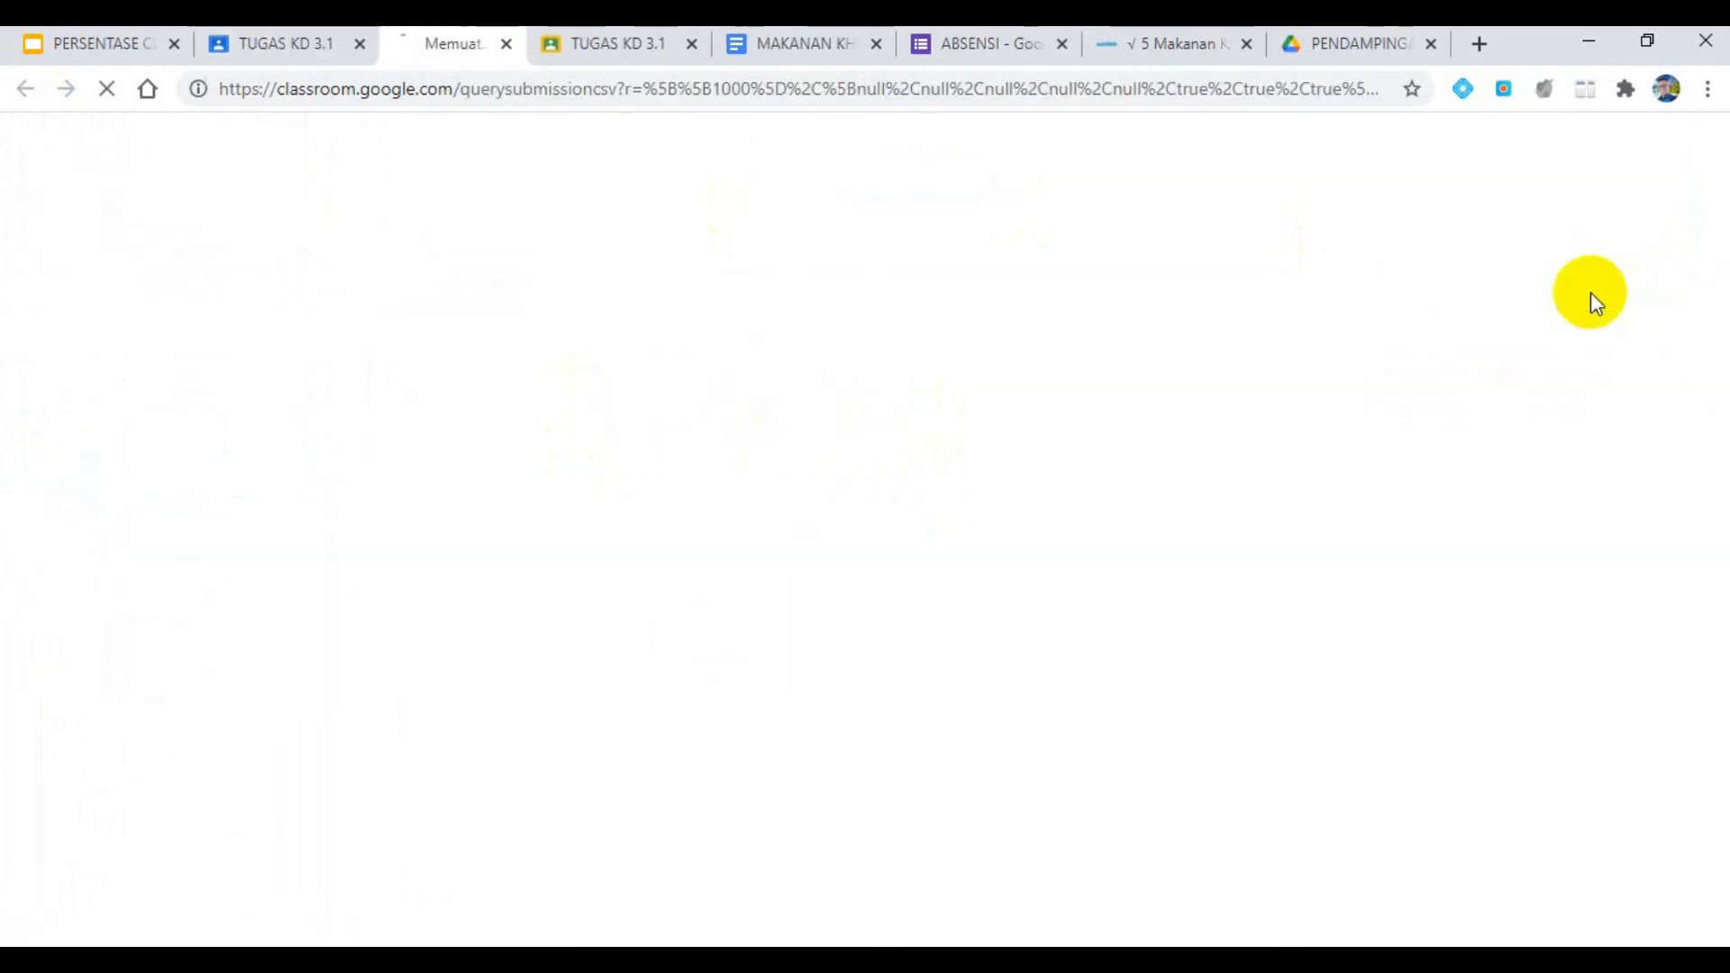
{"action": "left_click", "coordinate": [338, 45]}
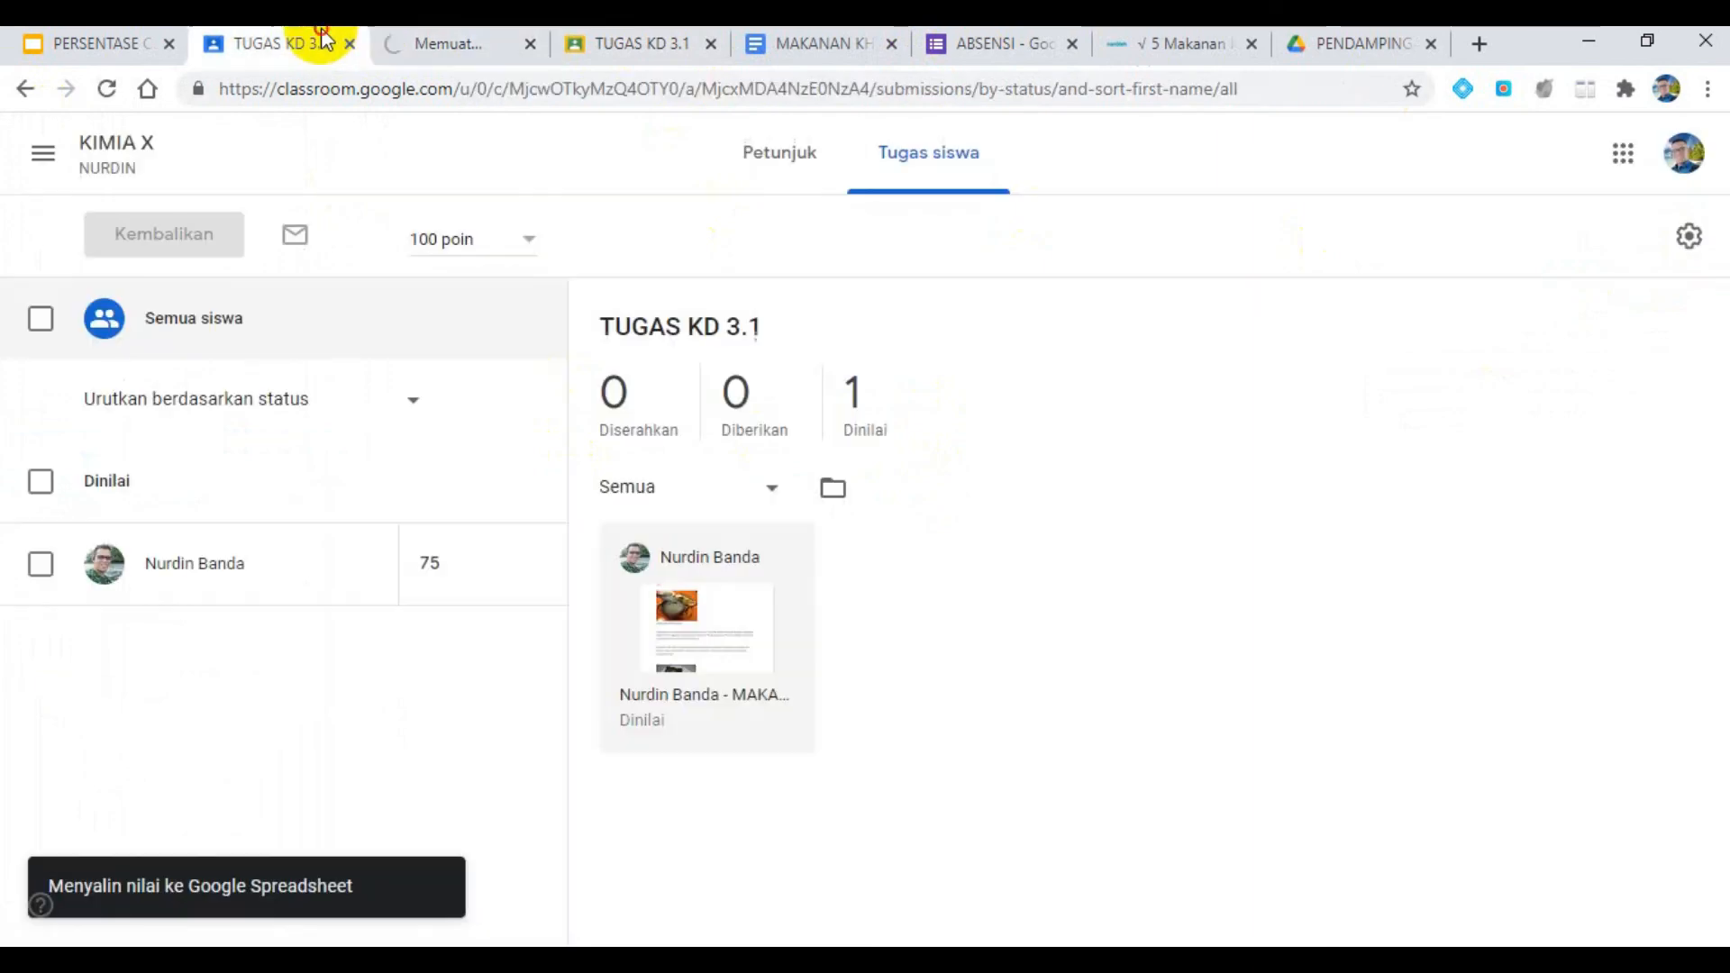
{"action": "left_click", "coordinate": [407, 43]}
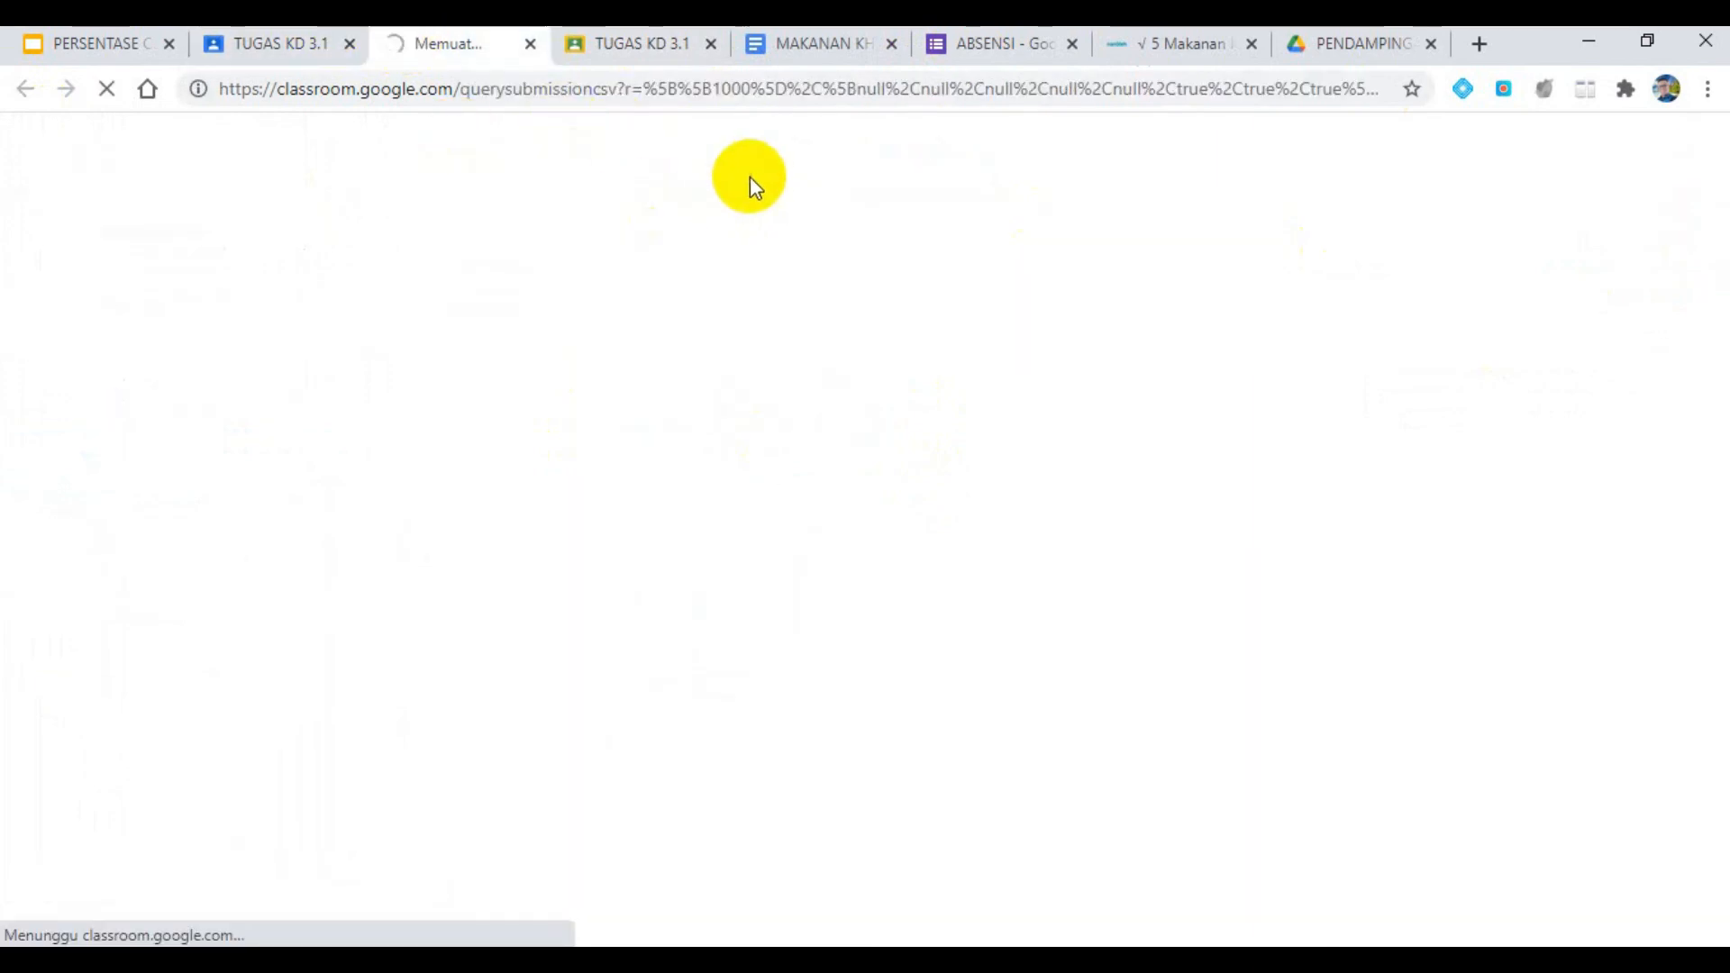
{"action": "left_click", "coordinate": [231, 51]}
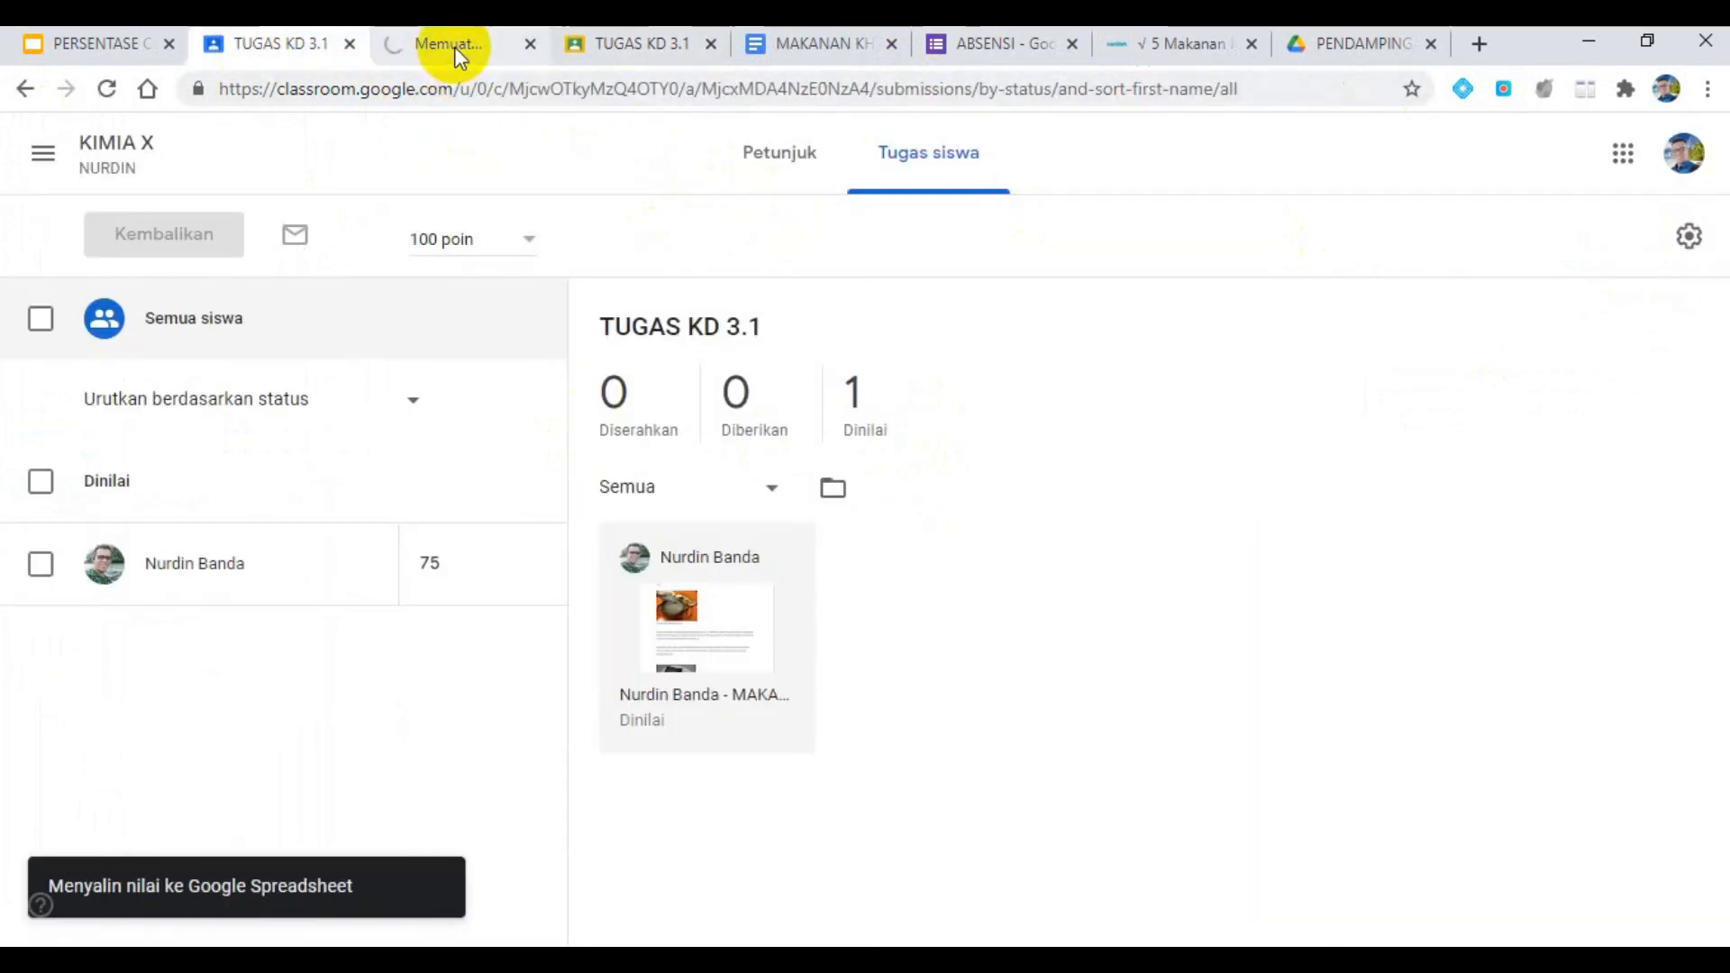
{"action": "left_click", "coordinate": [454, 45]}
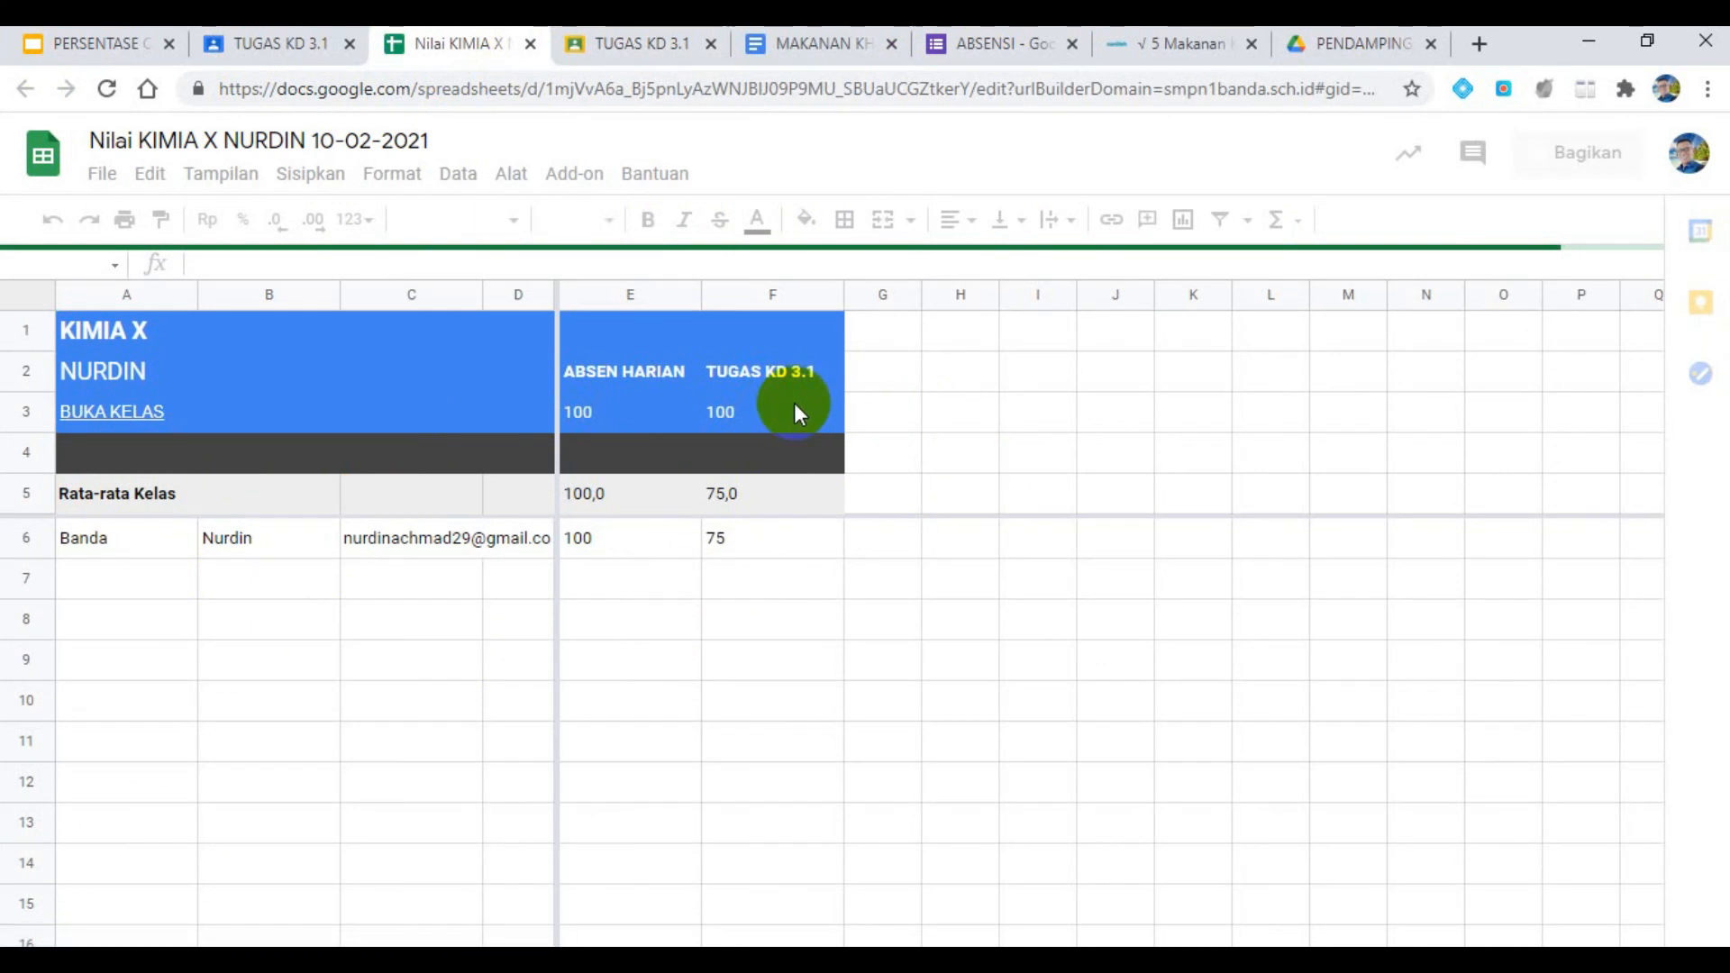
- Check the student's TUGAS KD 3.1 and ABSEN HARIAN grades in the spreadsheet, then return to the PERSENTASE CLASSROOM presentation
{"action": "left_click", "coordinate": [771, 532]}
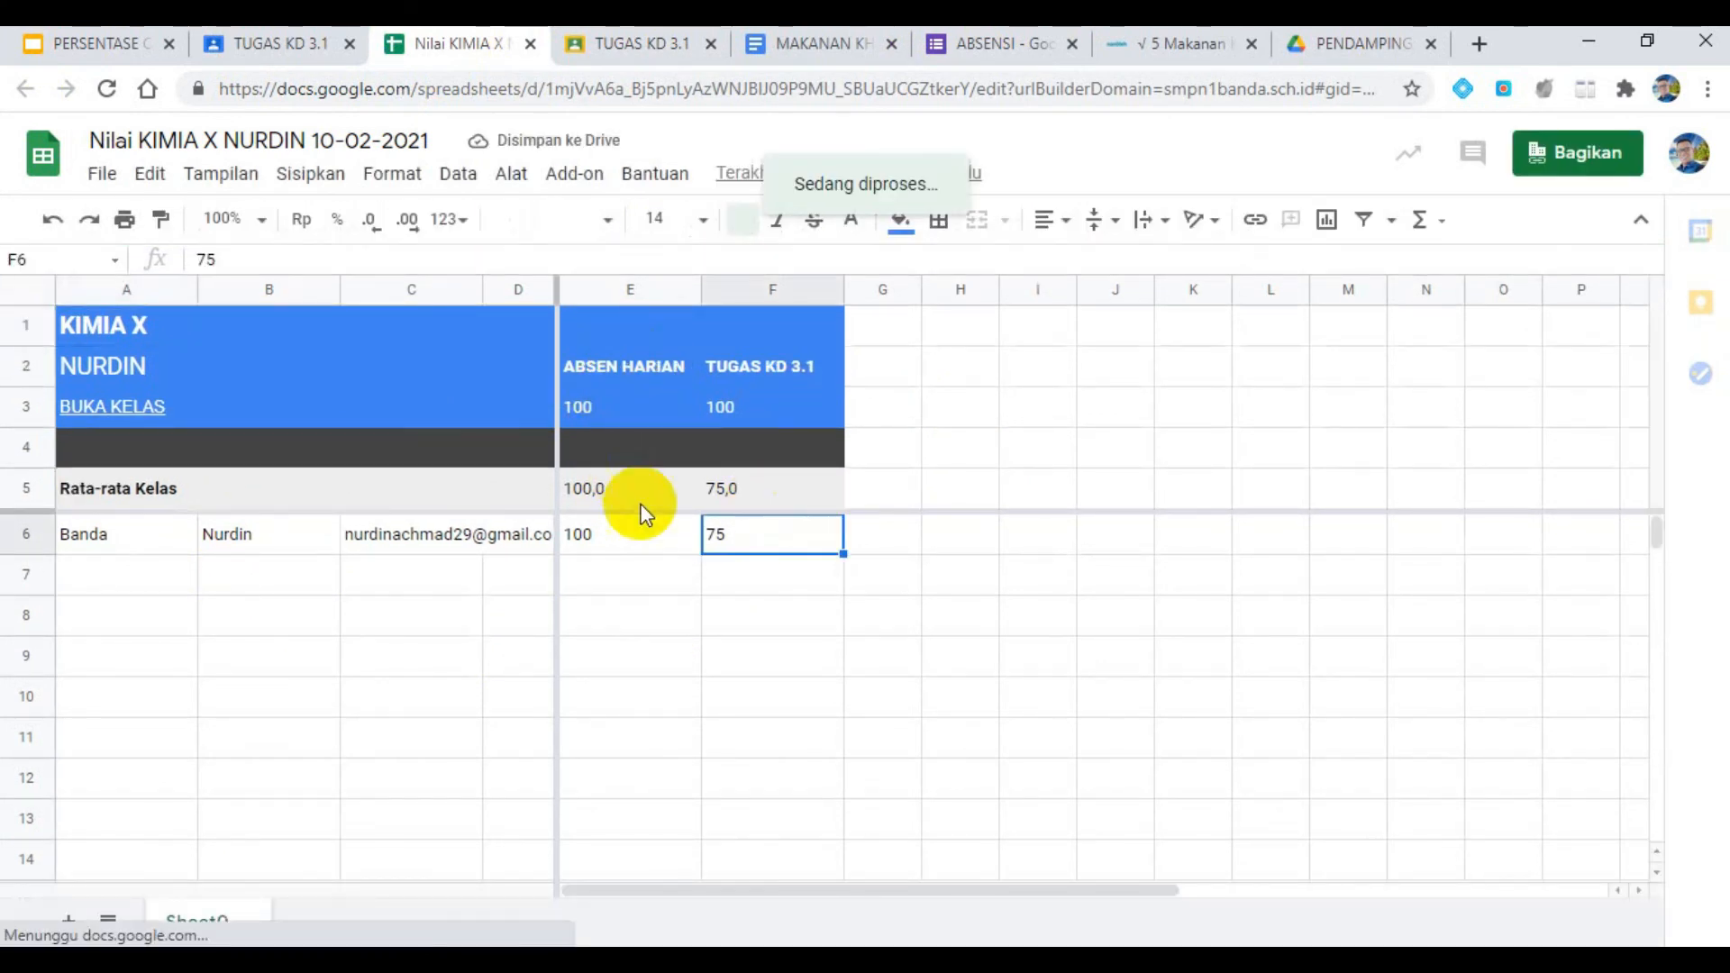
{"action": "left_click", "coordinate": [639, 537]}
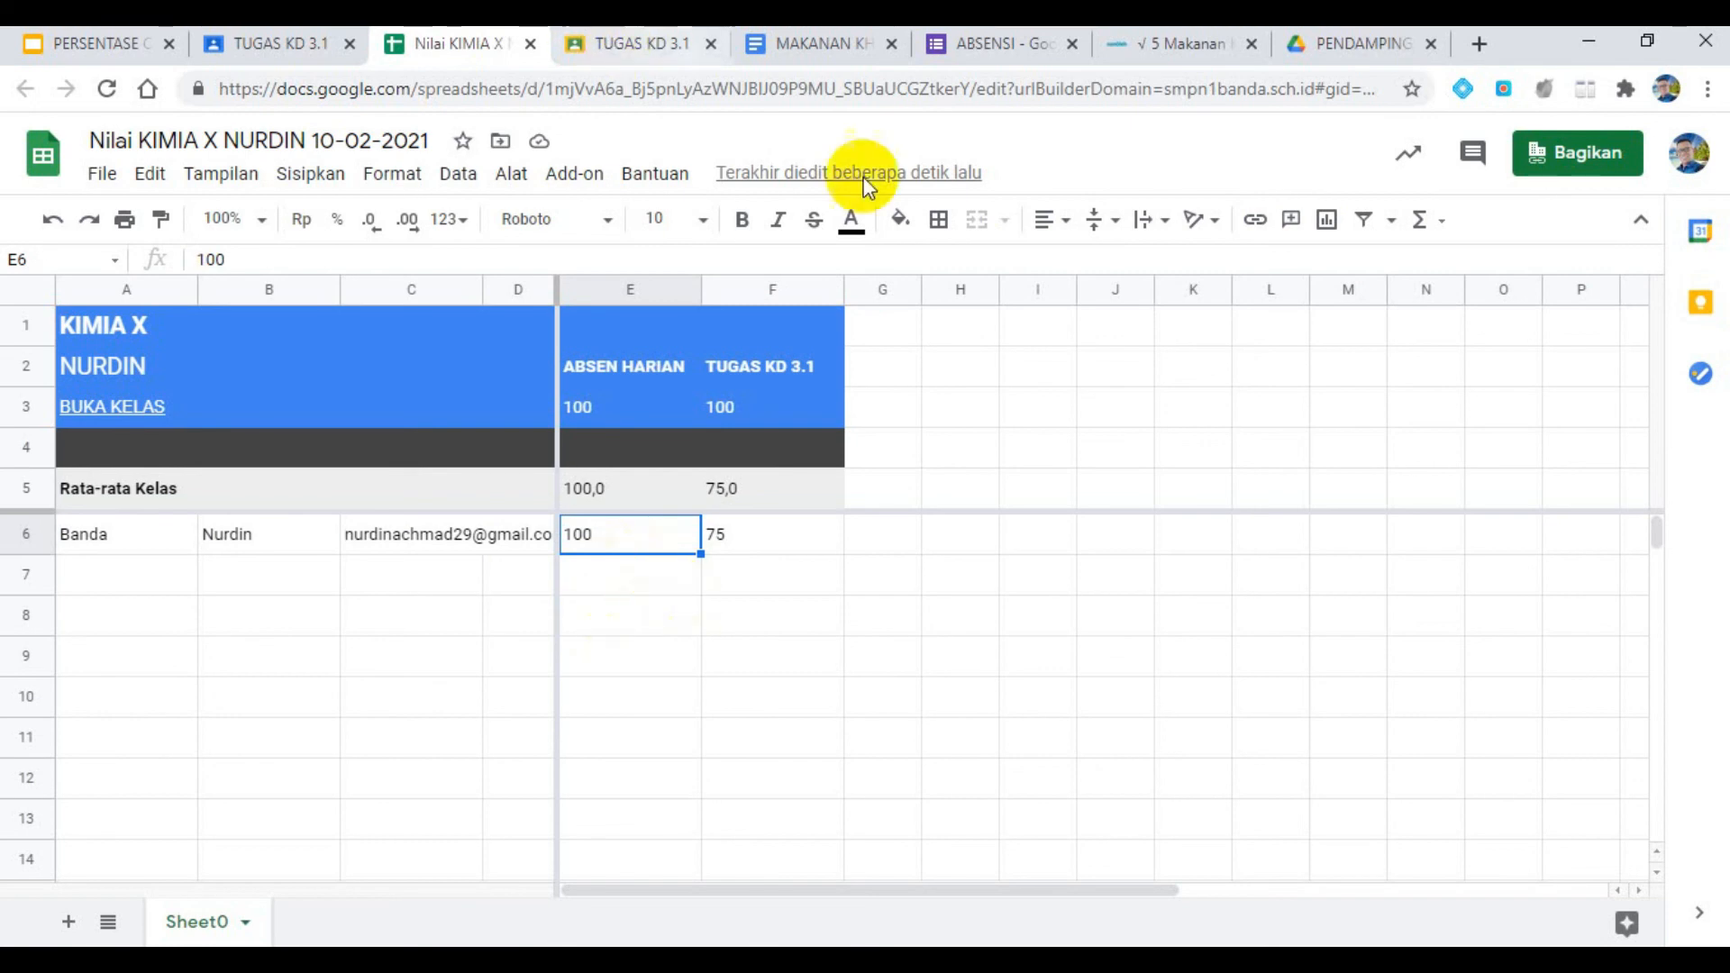
{"action": "left_click", "coordinate": [275, 45]}
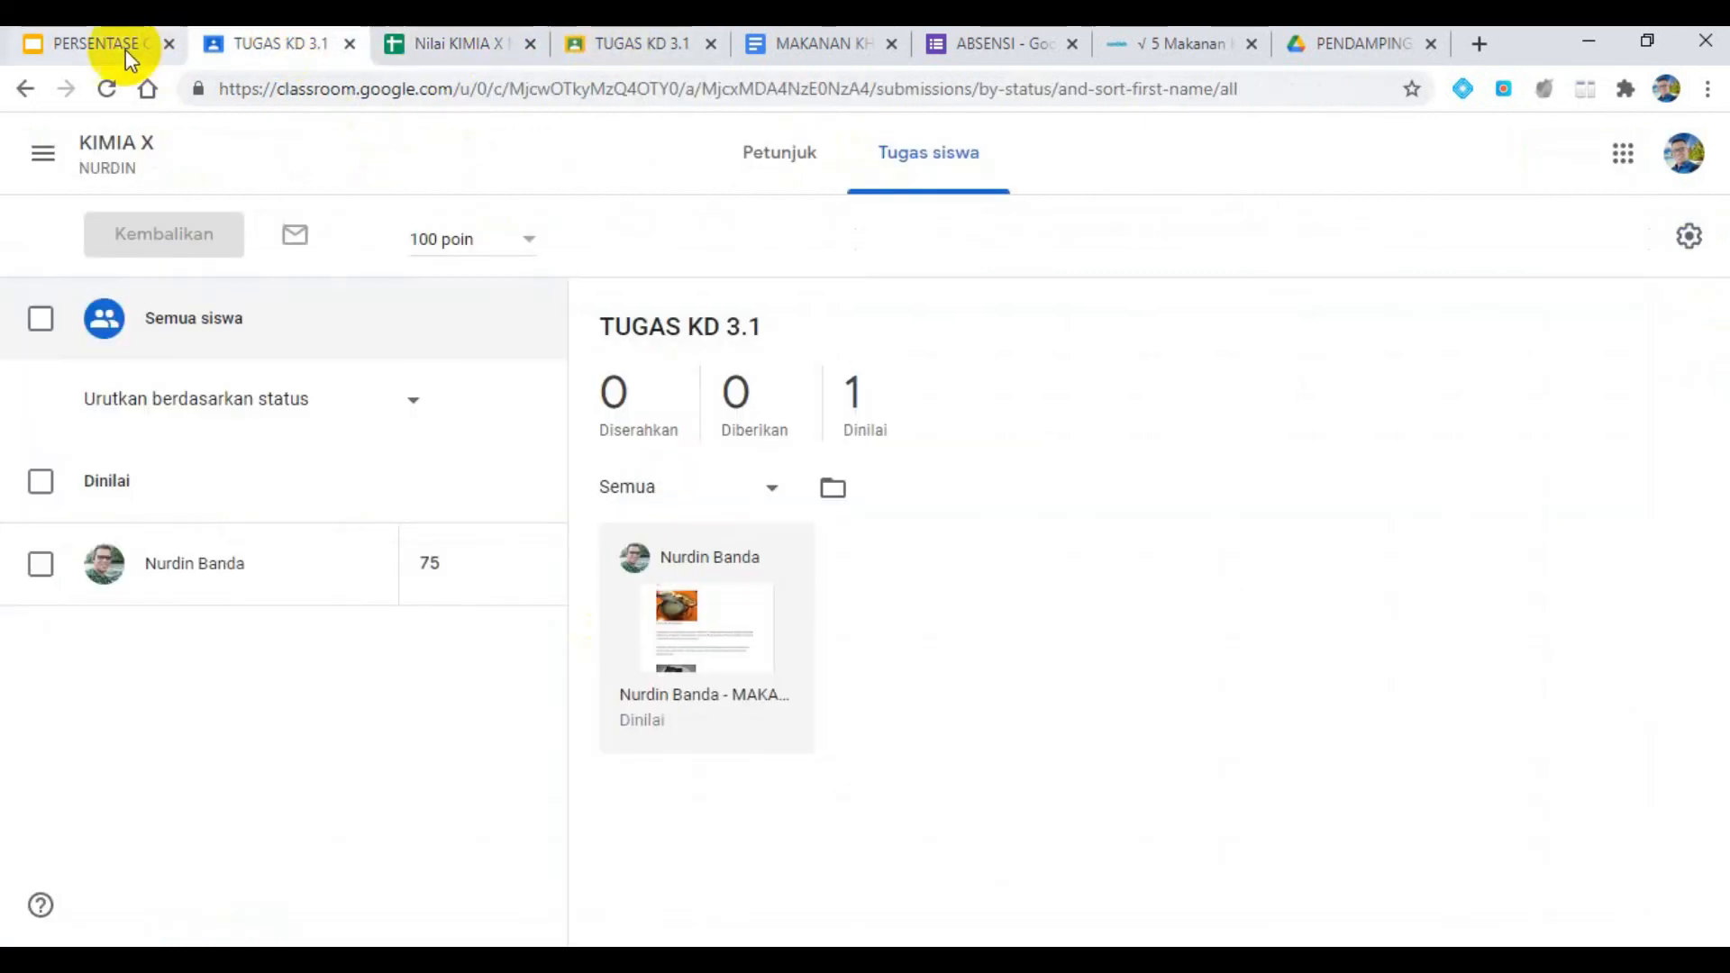
{"action": "left_click", "coordinate": [124, 49]}
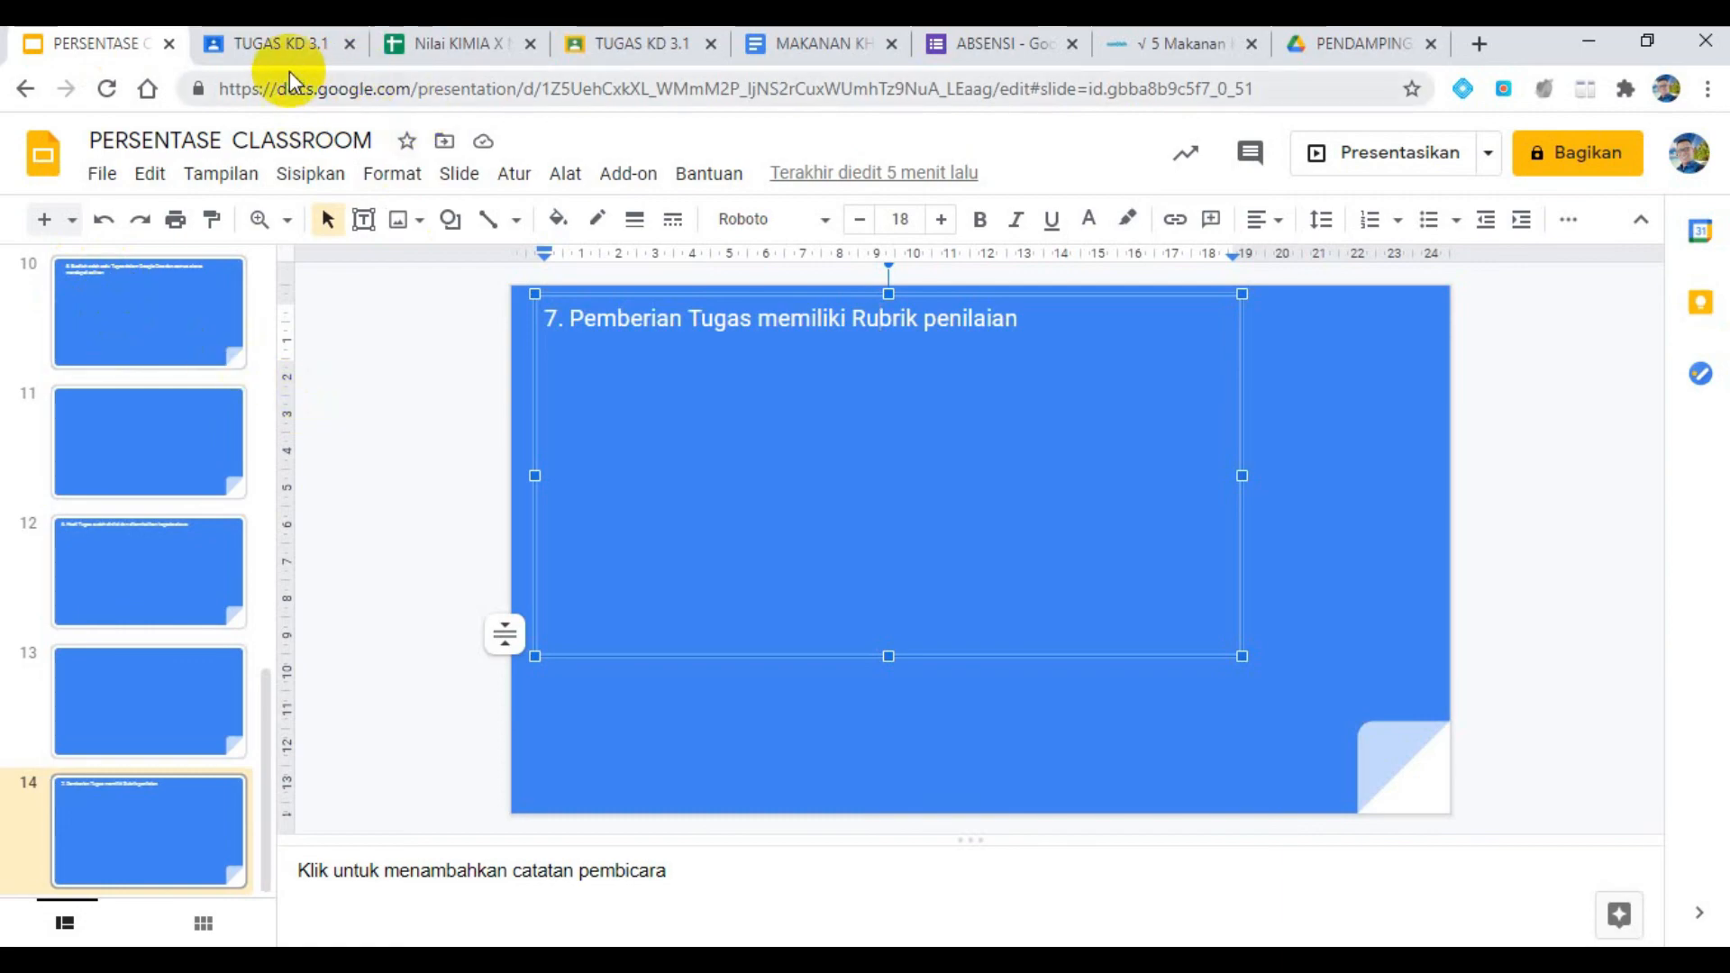